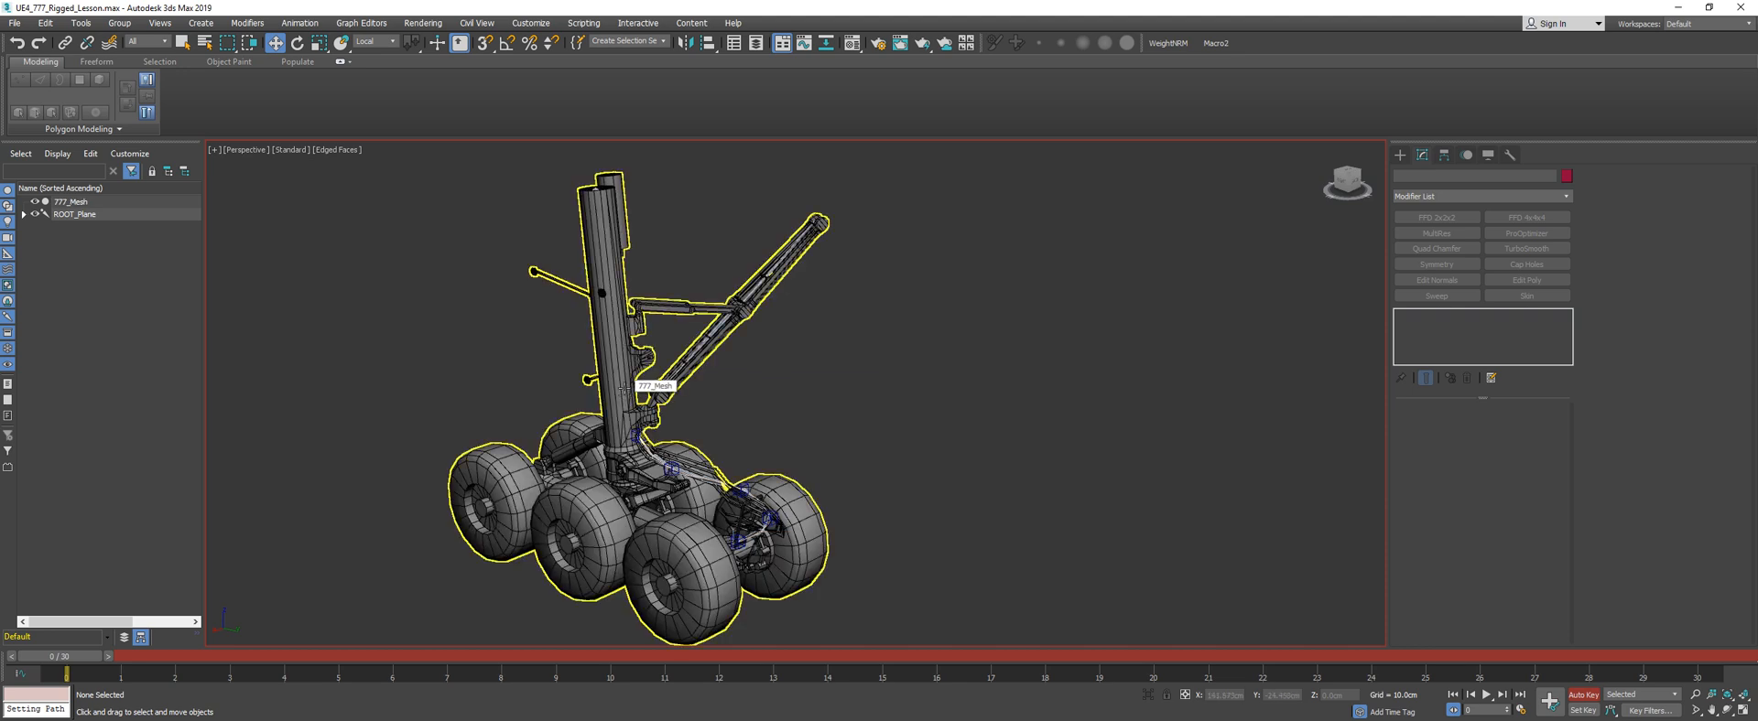
# Unhide all hidden elements of 777_Mesh at the element level of its base Editable Poly
pyautogui.click(625, 389)
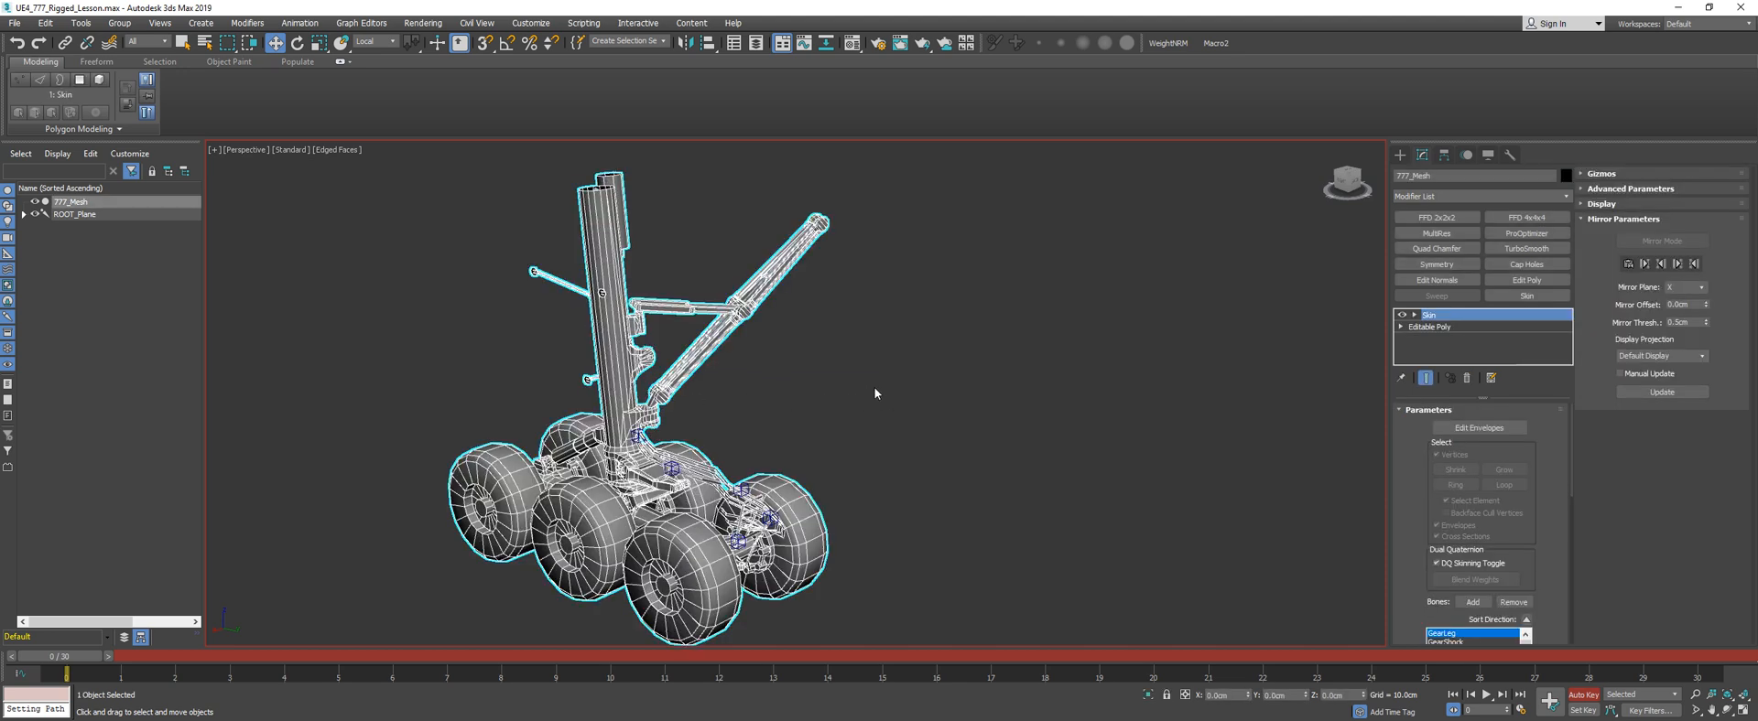
pyautogui.keyDown('alt'); pyautogui.moveTo(822, 380); pyautogui.dragTo(811, 403, button='middle'); pyautogui.keyUp('alt')
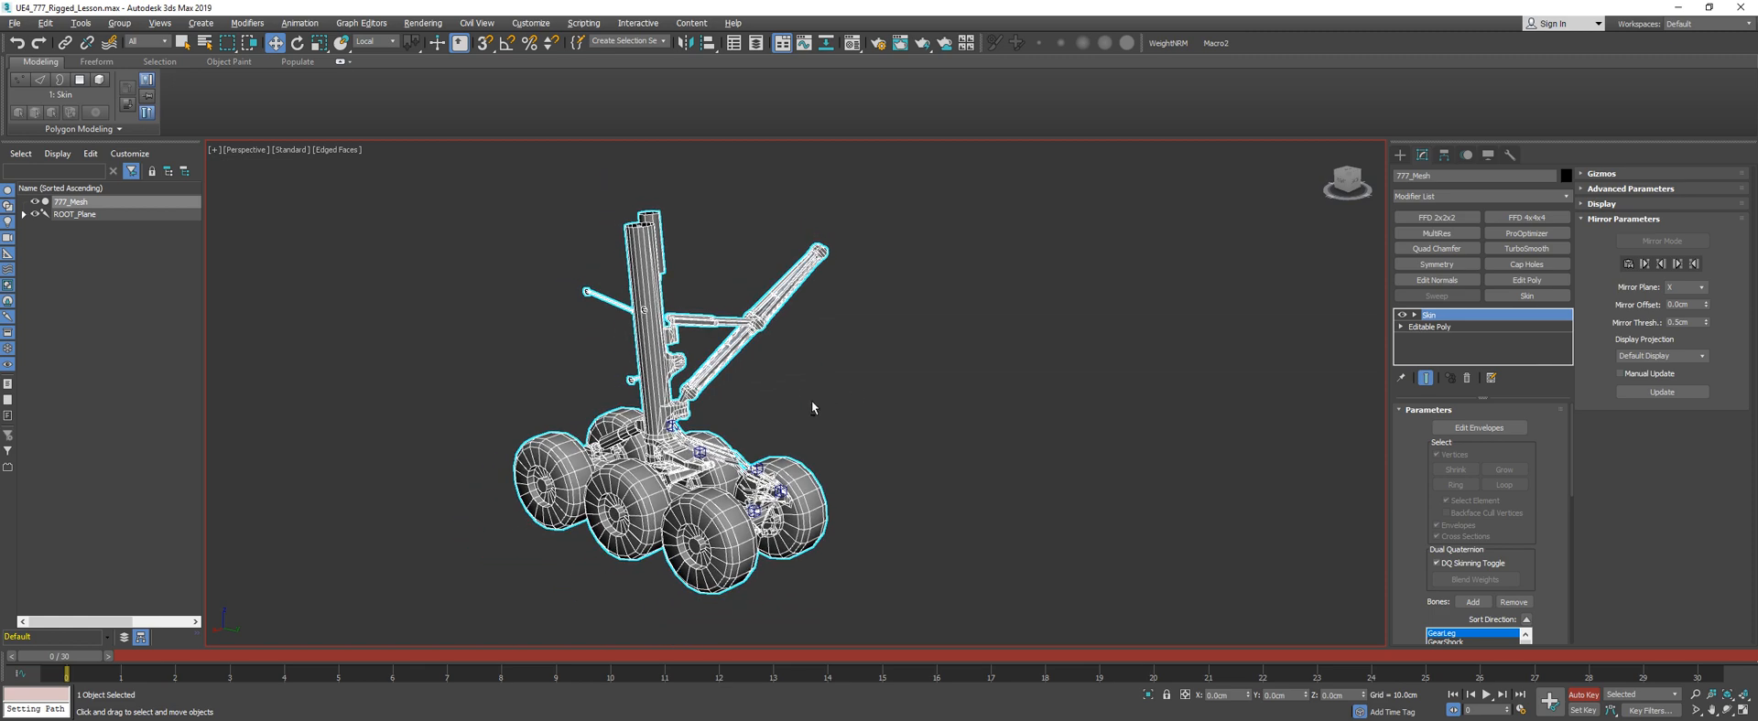
pyautogui.moveTo(717, 429); pyautogui.dragTo(762, 425, button='middle')
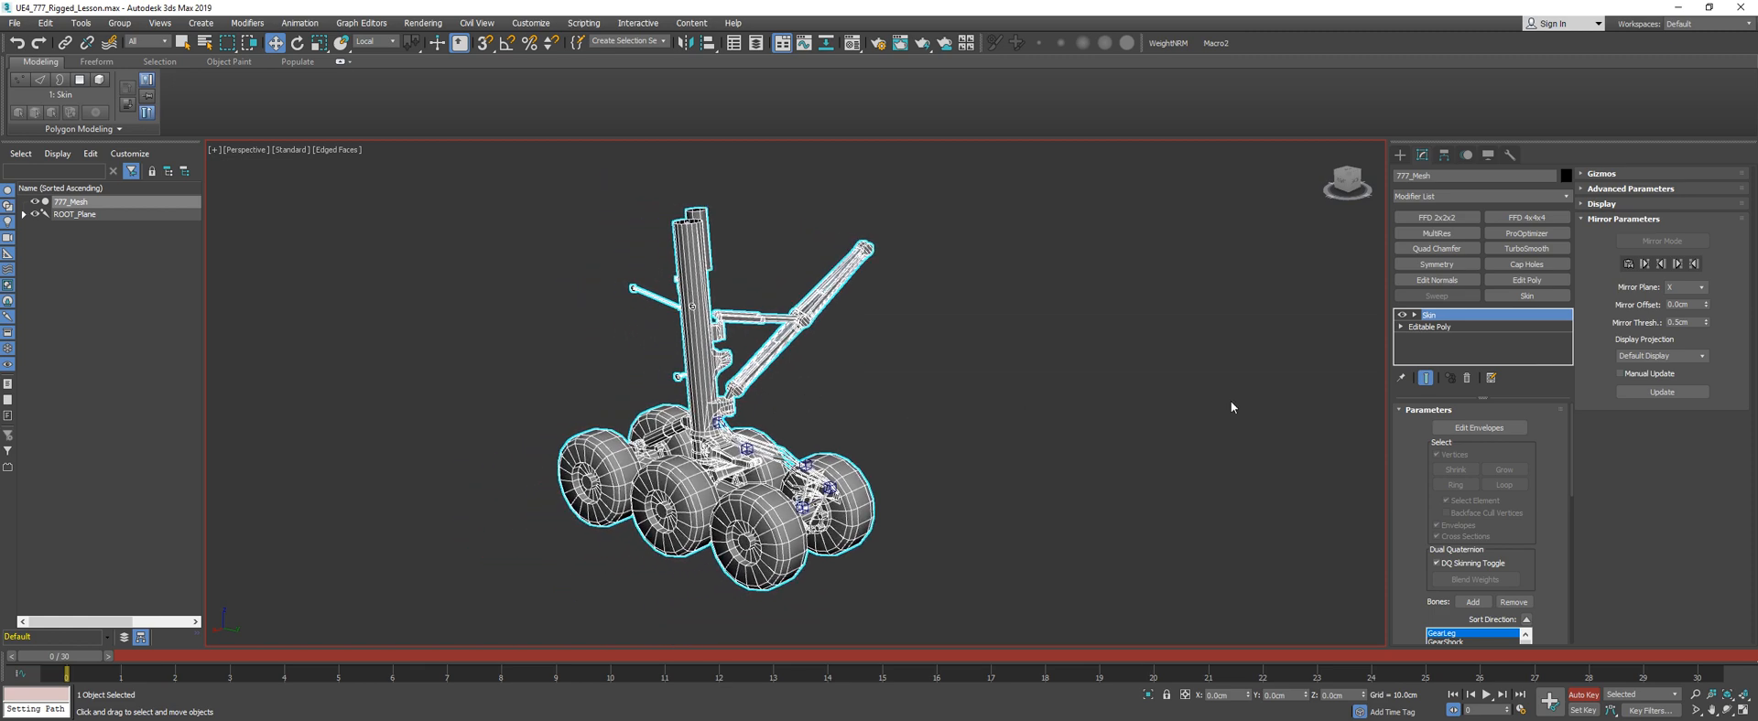
pyautogui.click(1430, 327)
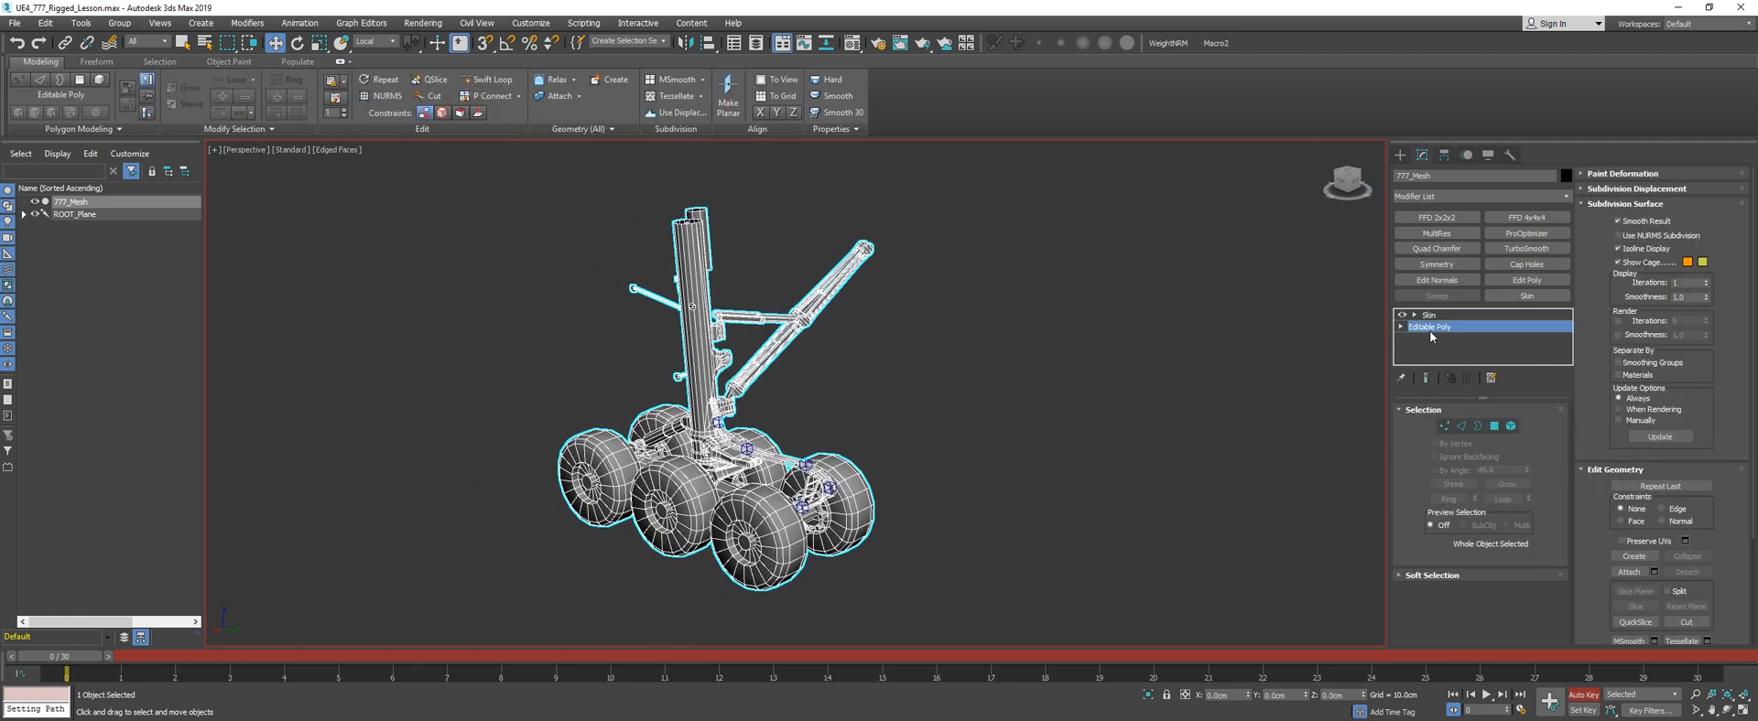
pyautogui.click(1511, 426)
pyautogui.hotkey('alt', 'u')
pyautogui.scroll(-6, 936, 407)
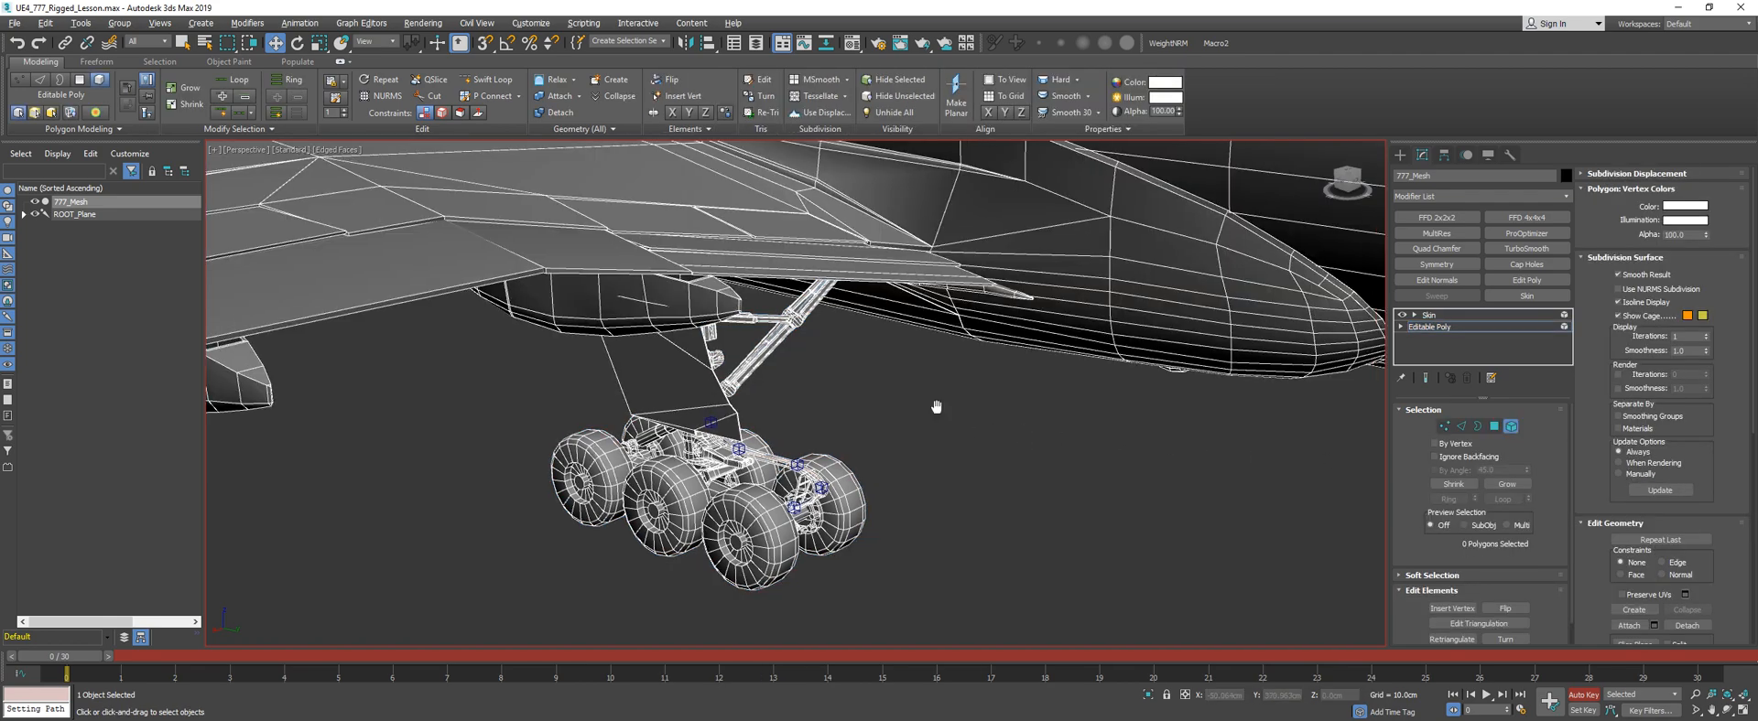
pyautogui.moveTo(933, 424)
pyautogui.keyDown('alt'); pyautogui.mouseDown(button='middle')
pyautogui.moveTo(941, 399)
pyautogui.moveTo(969, 410)
pyautogui.moveTo(949, 417)
pyautogui.moveTo(954, 389)
pyautogui.moveTo(947, 409)
pyautogui.mouseUp(button='middle'); pyautogui.keyUp('alt')
# Exit element editing, return to the Skin modifier of 777_Mesh and bring up the utilities
pyautogui.press('5')
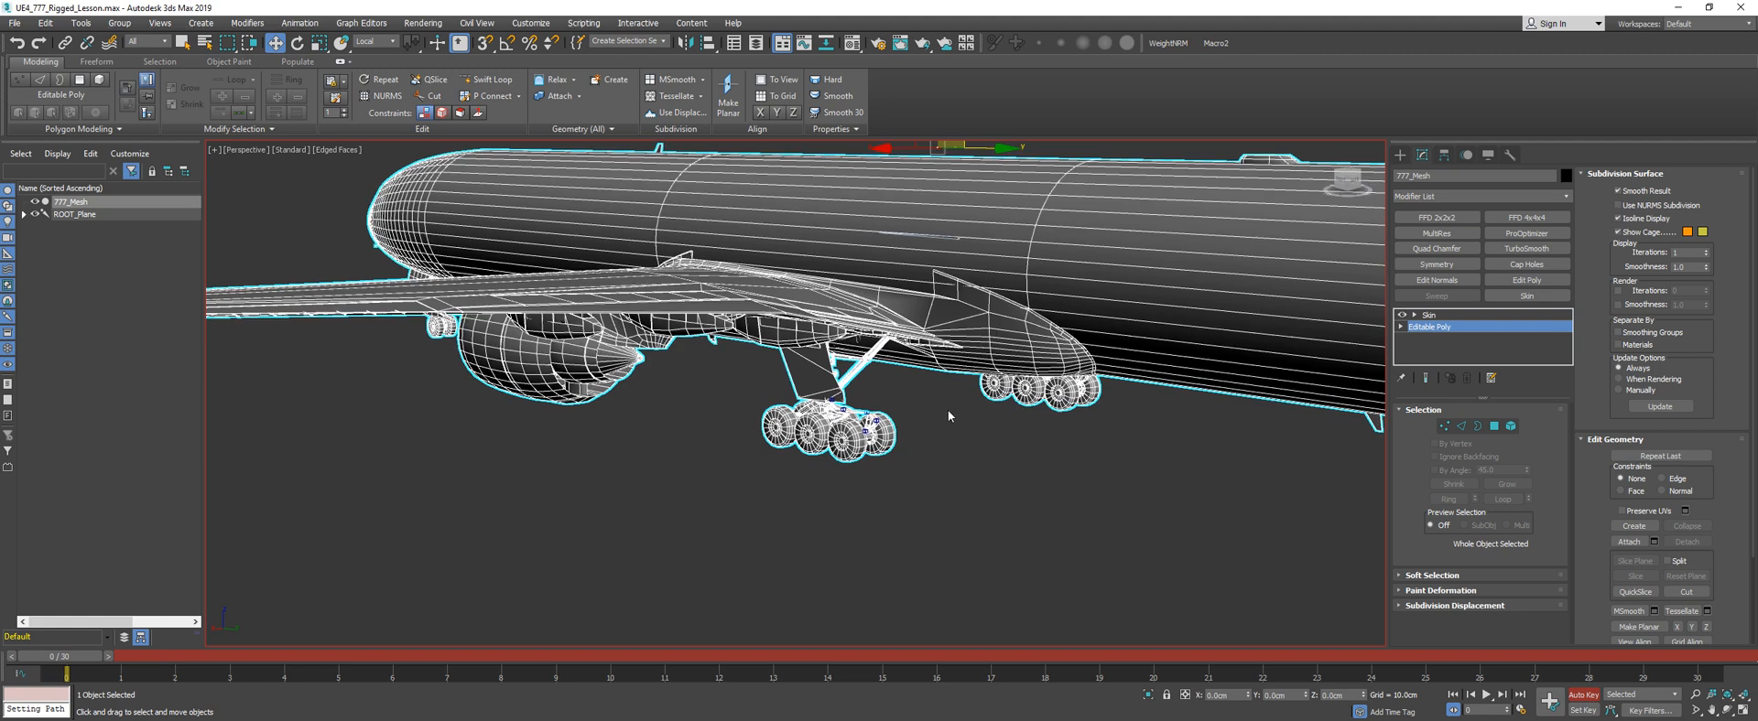
pyautogui.click(1428, 315)
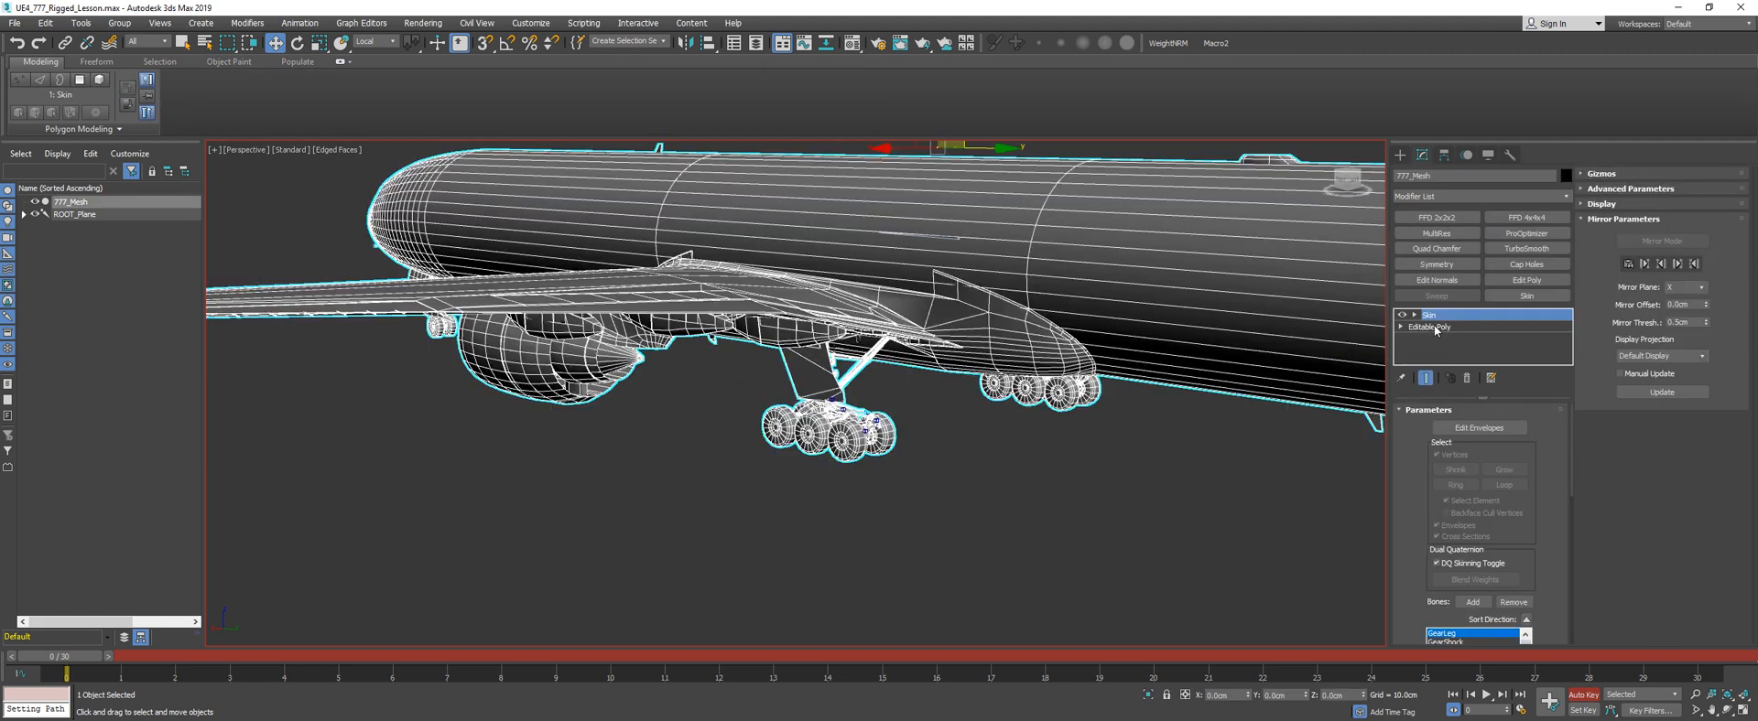
pyautogui.keyDown('alt'); pyautogui.moveTo(968, 453); pyautogui.dragTo(850, 488, button='middle'); pyautogui.keyUp('alt')
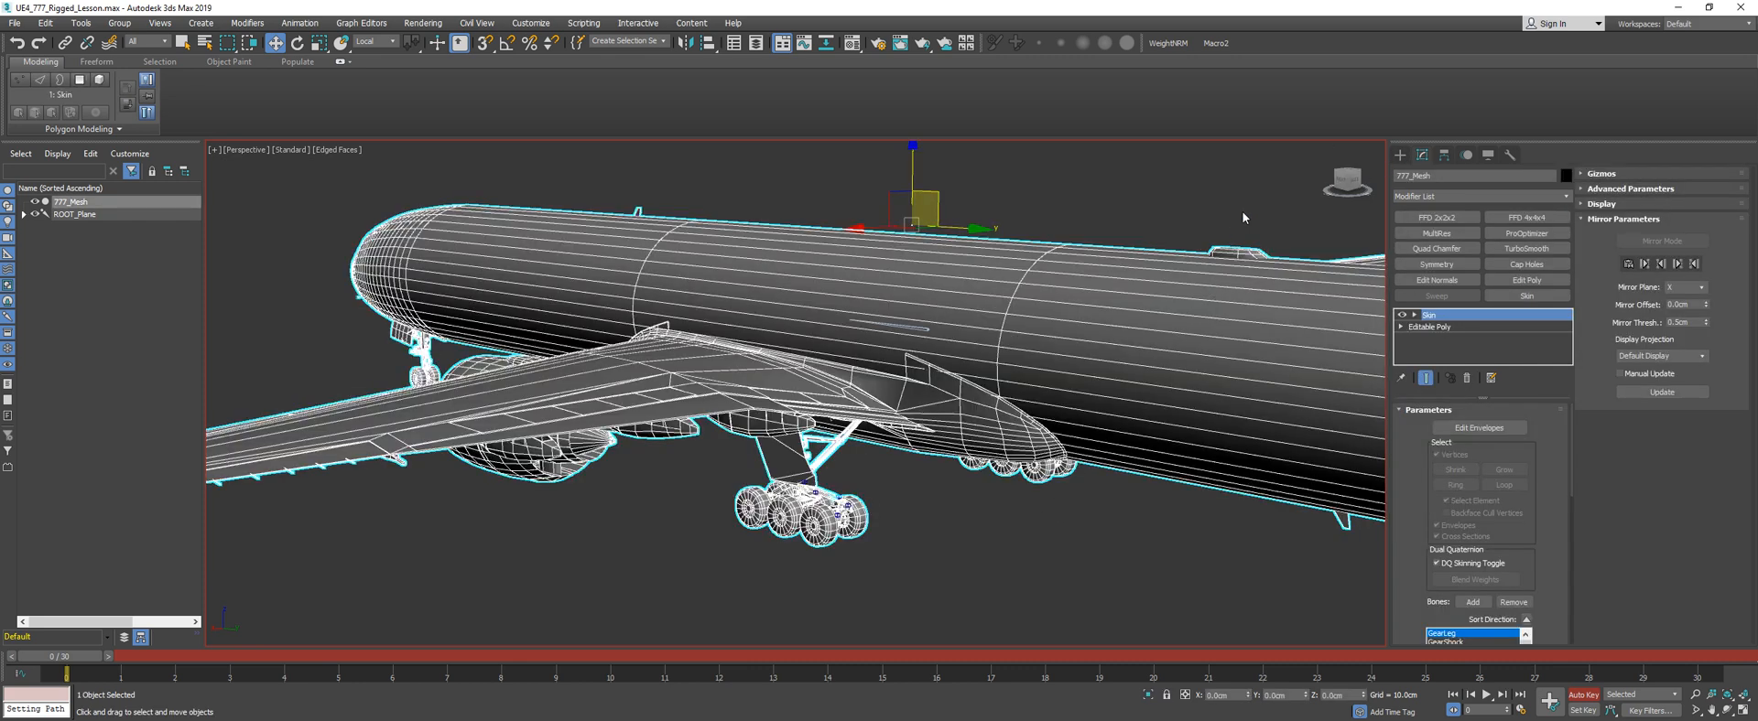
pyautogui.click(1510, 155)
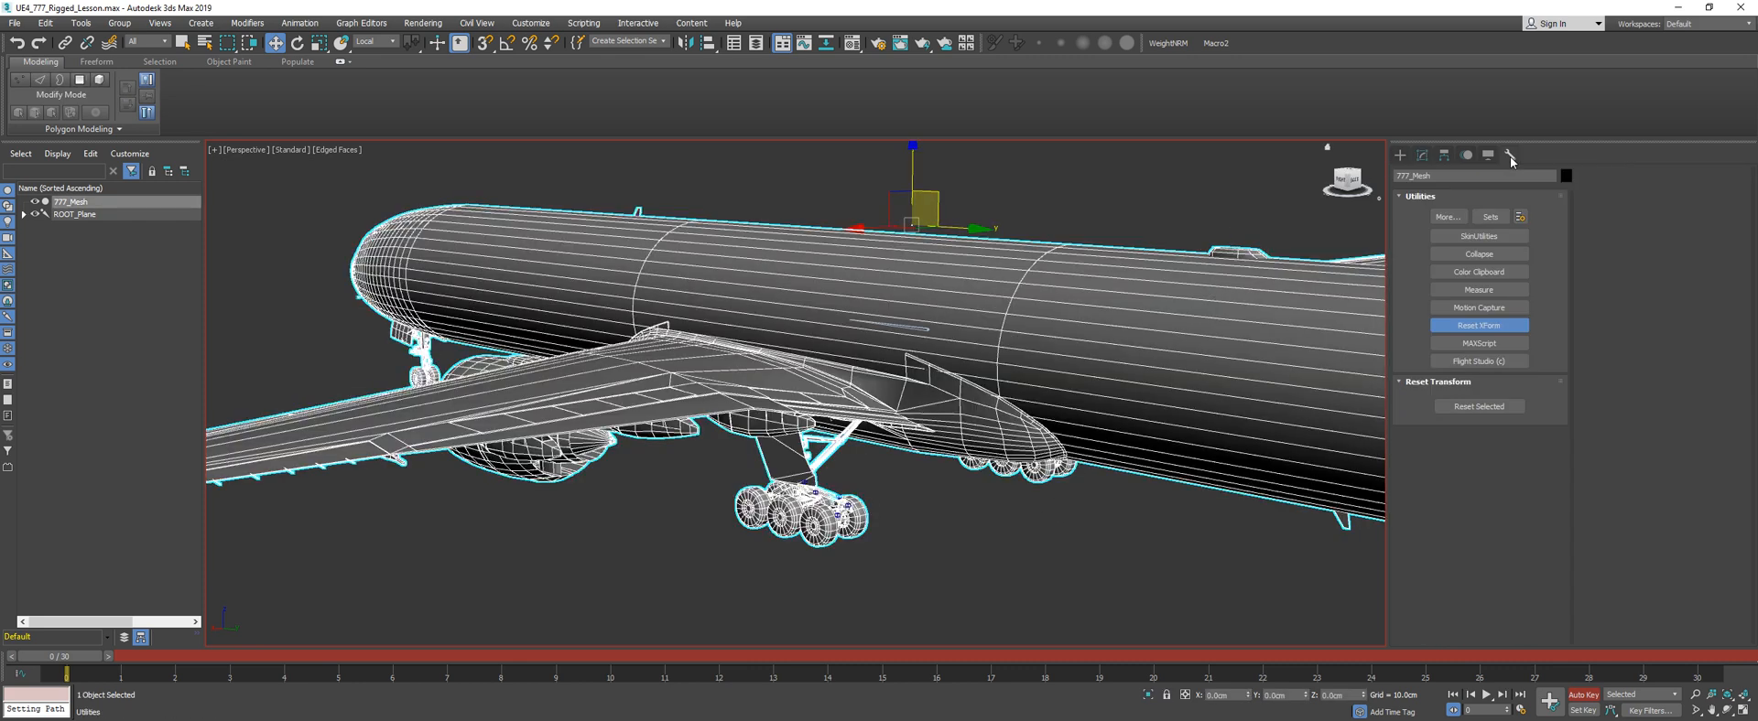
pyautogui.click(1445, 218)
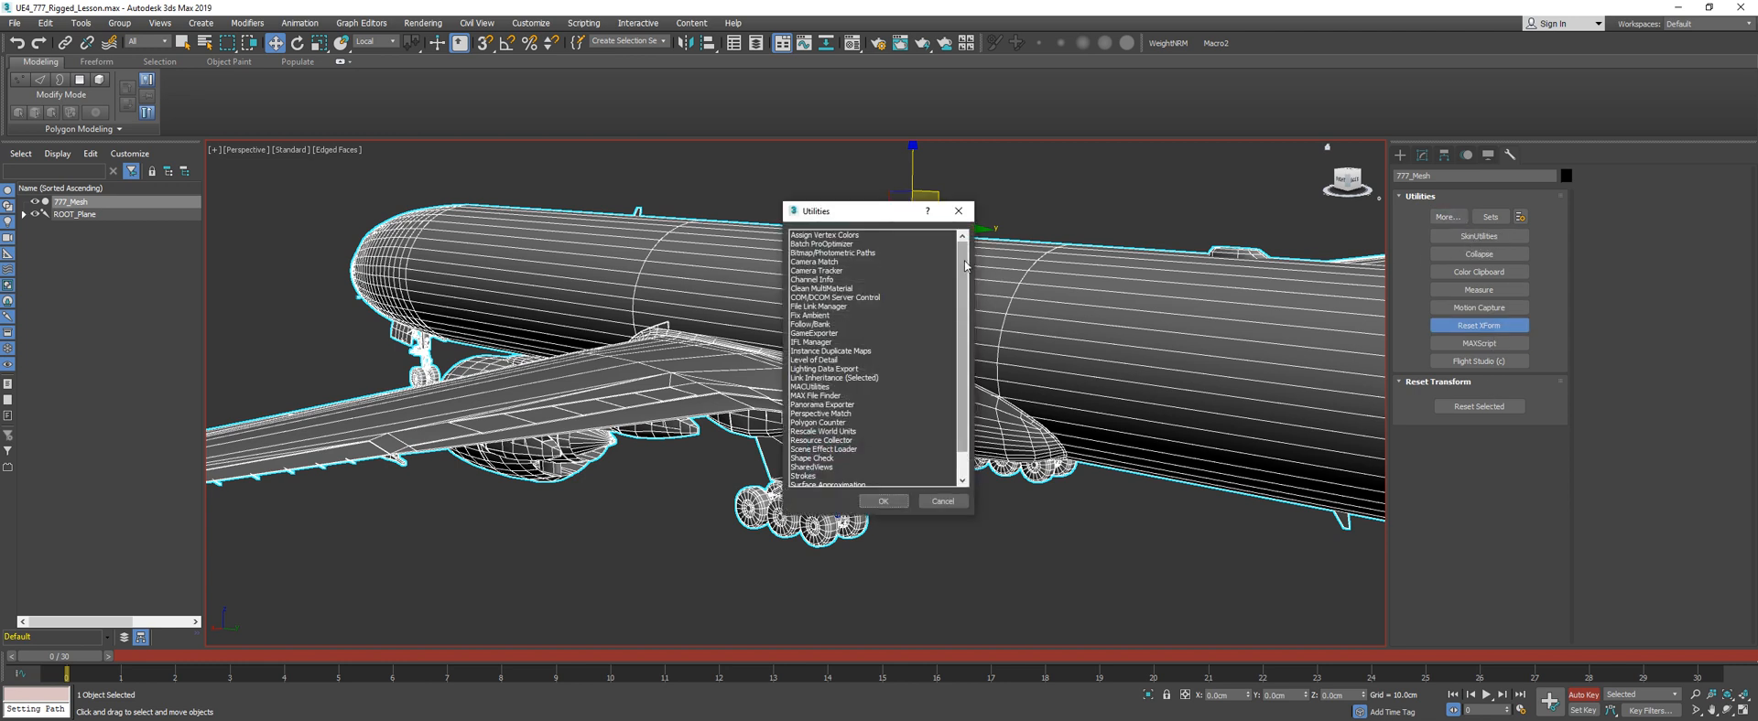
pyautogui.scroll(-1, 926, 385)
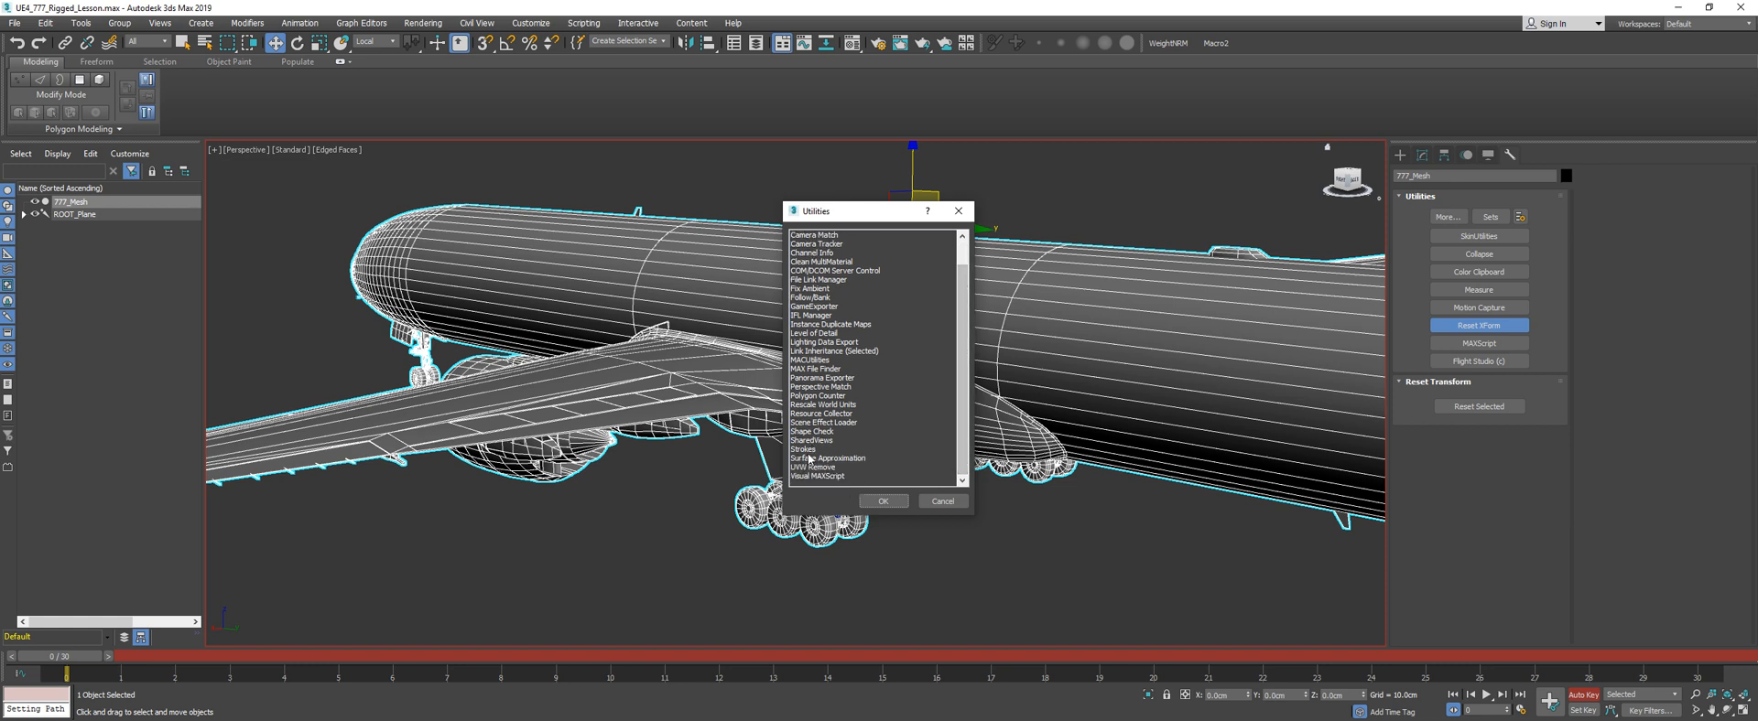
pyautogui.scroll(1, 833, 375)
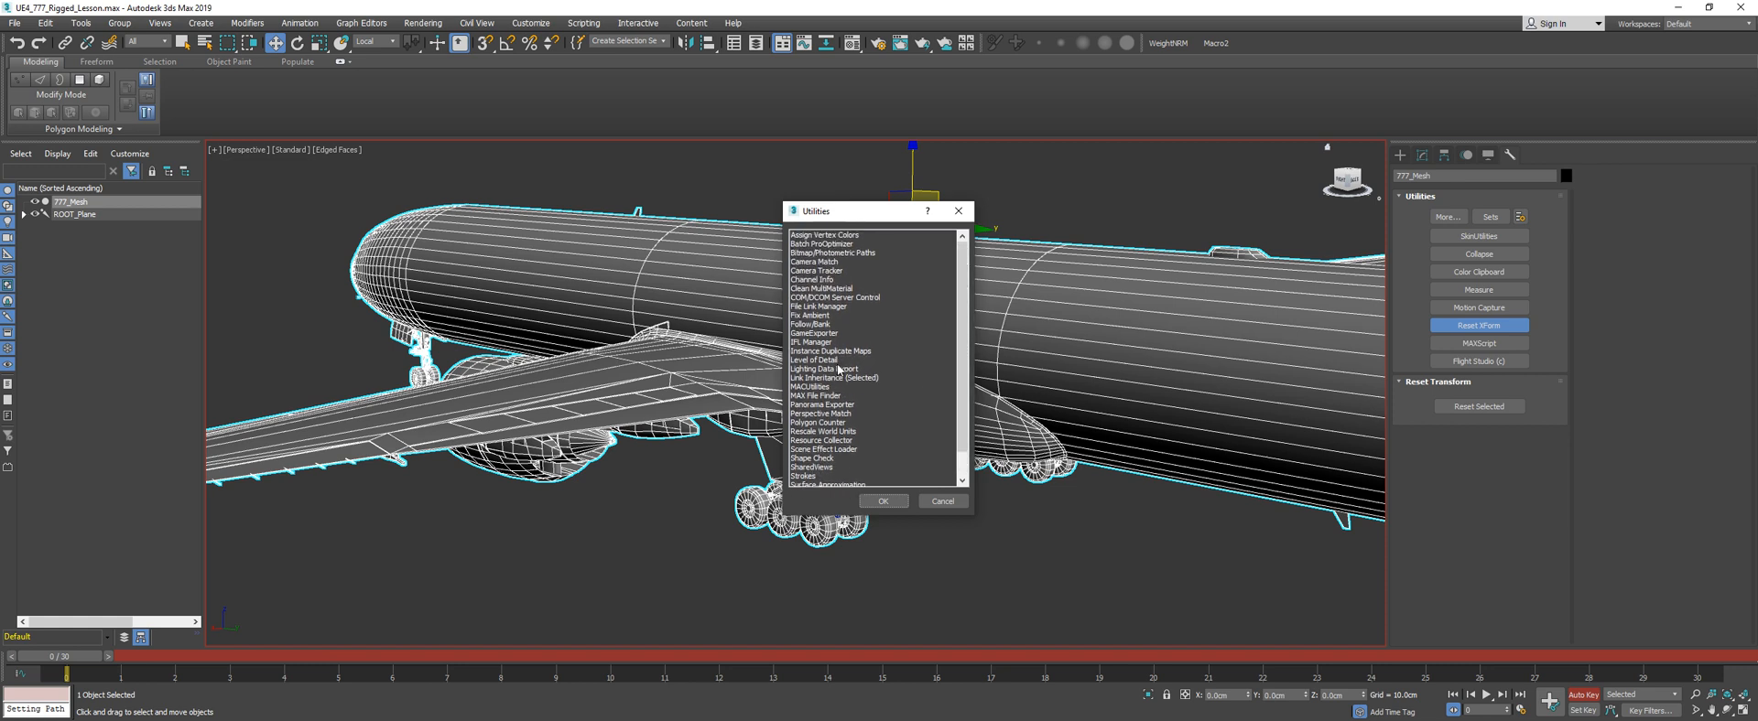
pyautogui.click(934, 501)
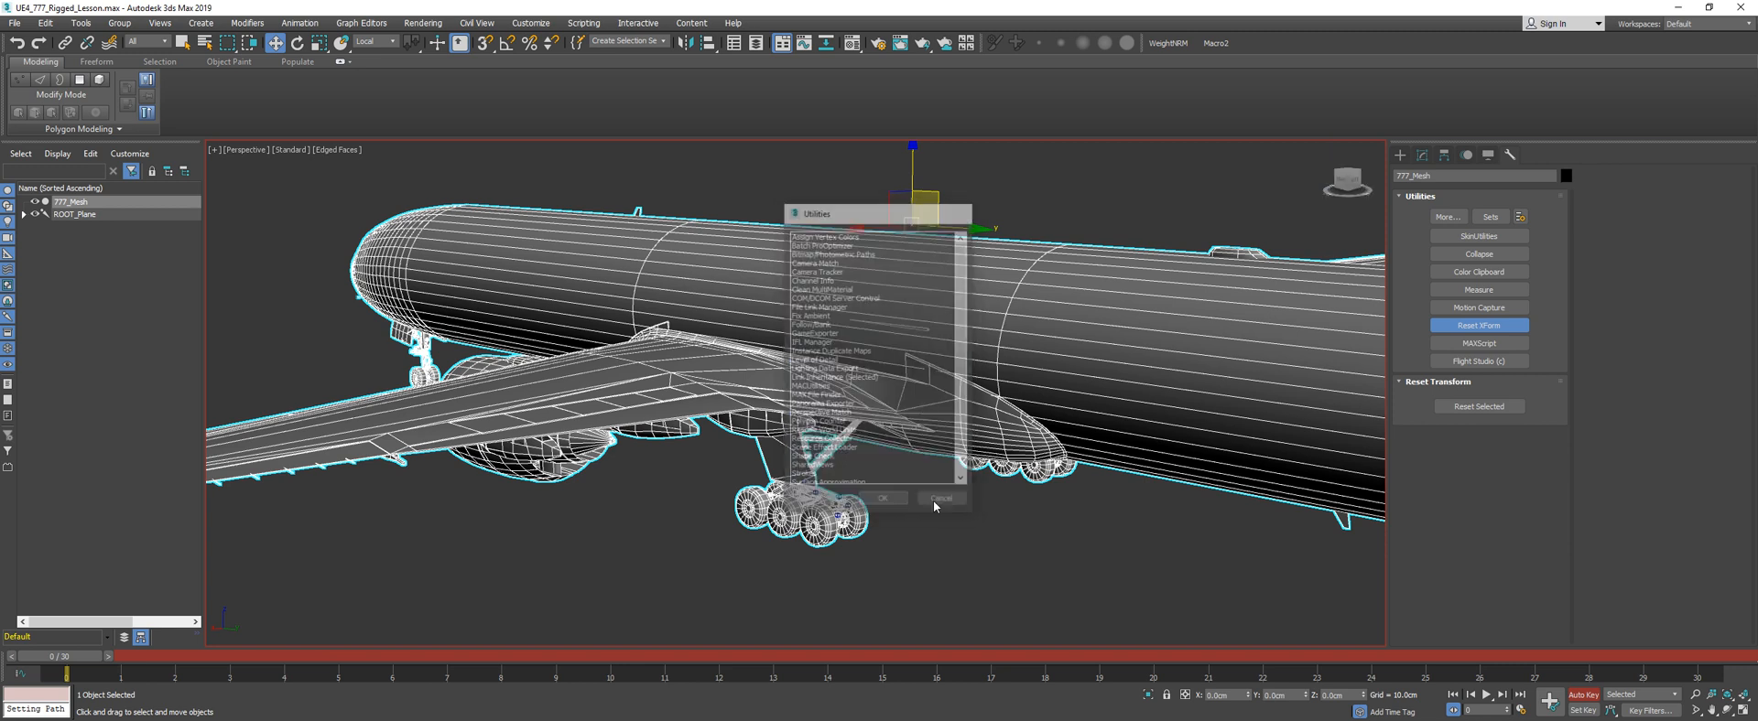
# Extract the skin data of 777_Mesh to a mesh with SkinUtilities and hide the resulting skin data object
pyautogui.click(1483, 237)
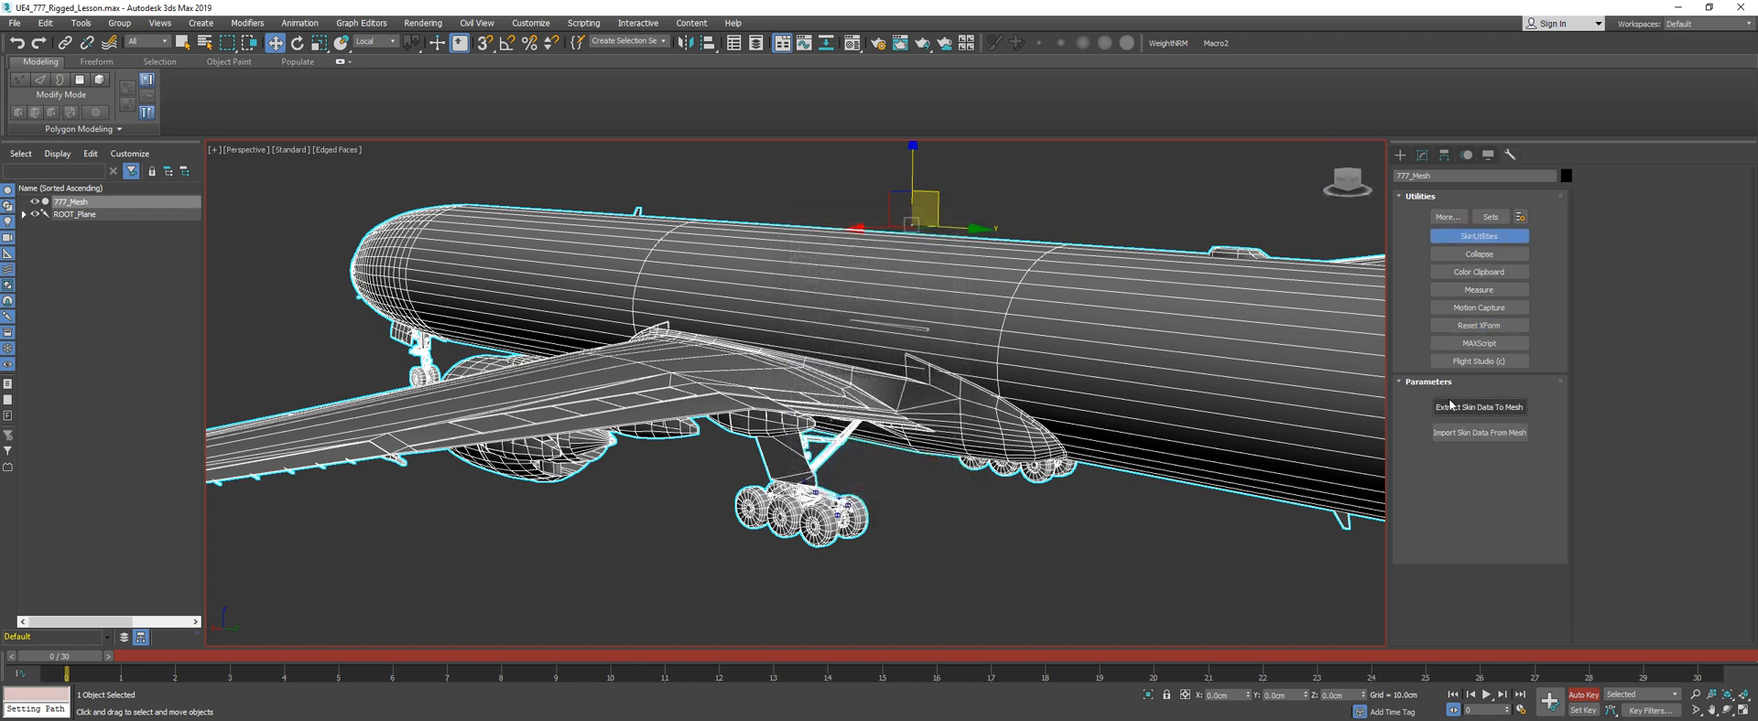
pyautogui.click(1446, 407)
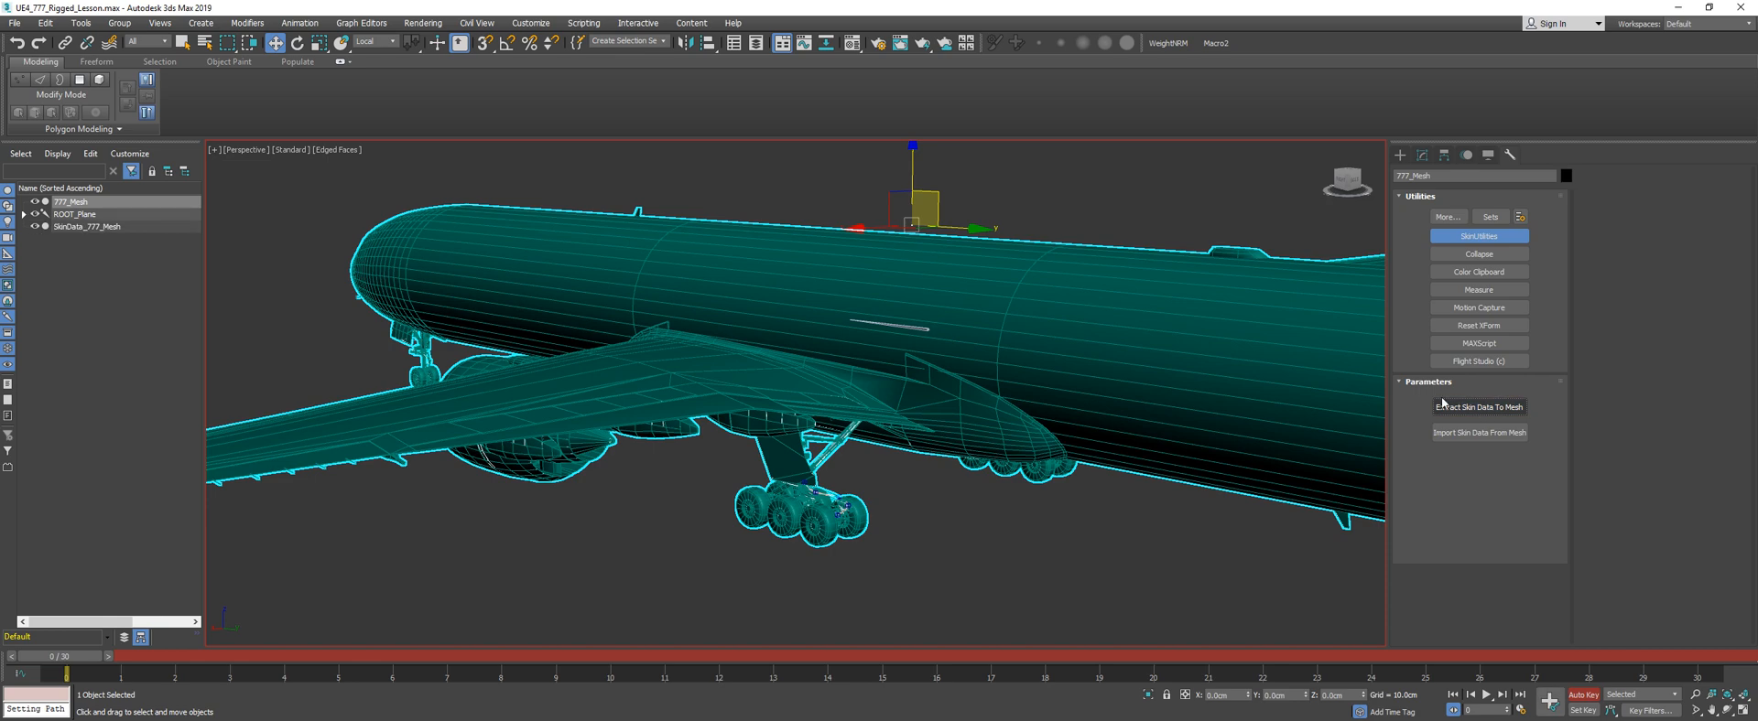
pyautogui.click(89, 227)
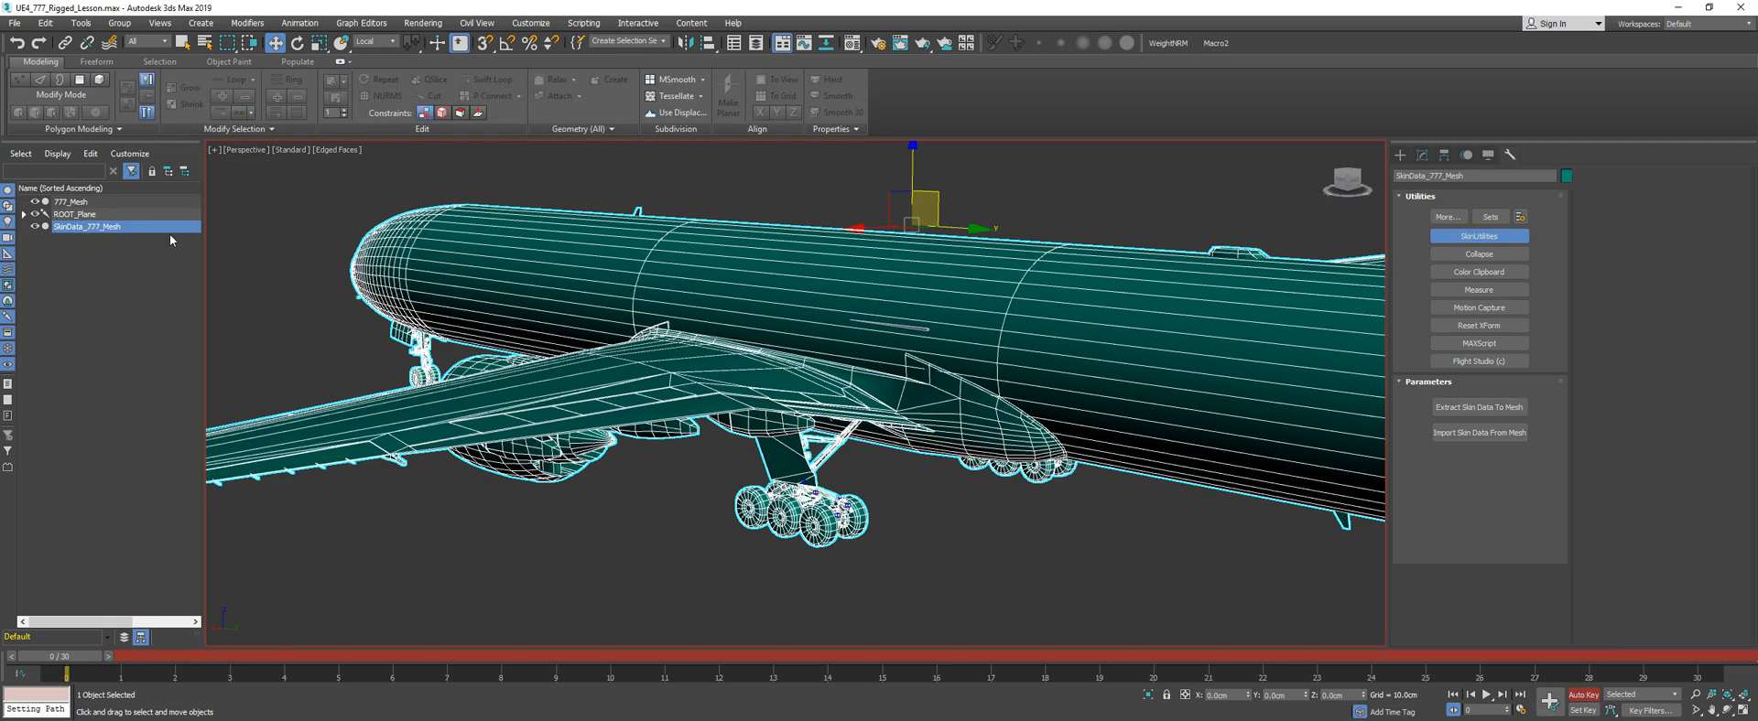
pyautogui.keyDown('alt'); pyautogui.moveTo(913, 443); pyautogui.dragTo(928, 417, button='middle'); pyautogui.keyUp('alt')
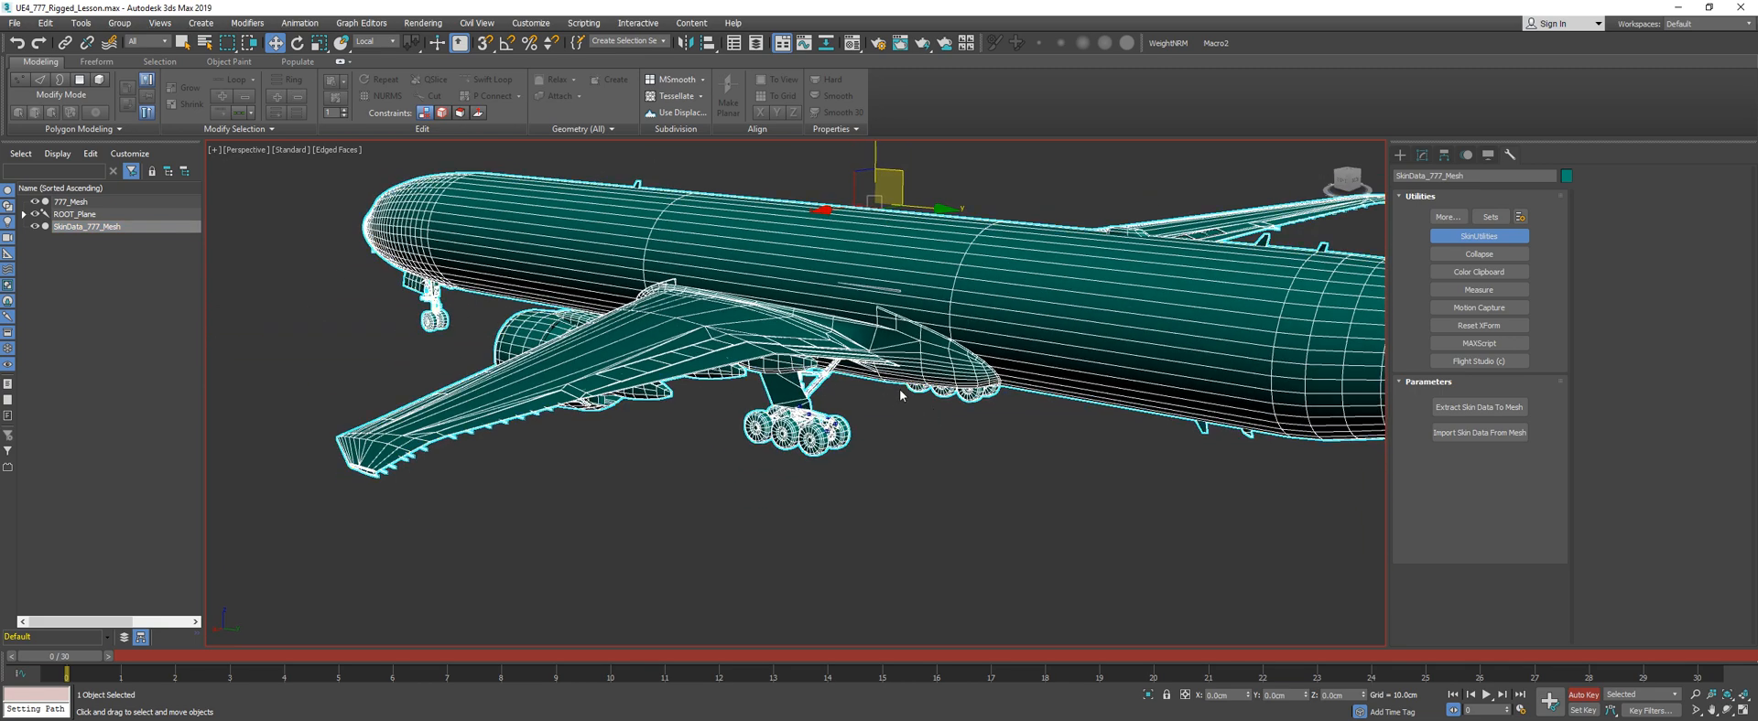
pyautogui.hotkey('alt', 'h')
# Reselect 777_Mesh and remove the Skin modifier from its stack
pyautogui.click(977, 351)
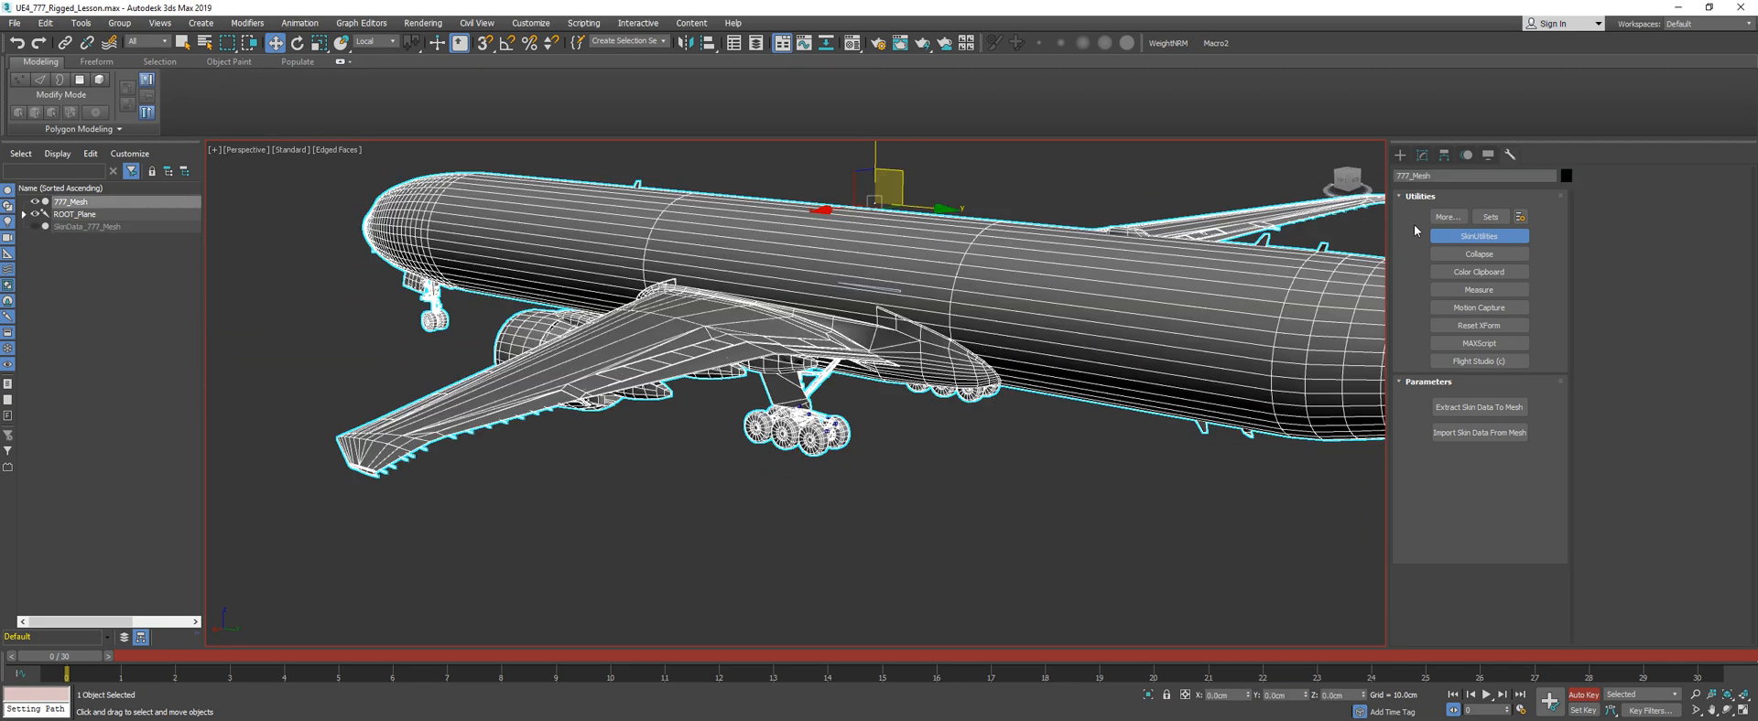
pyautogui.click(1422, 156)
pyautogui.scroll(5, 801, 411)
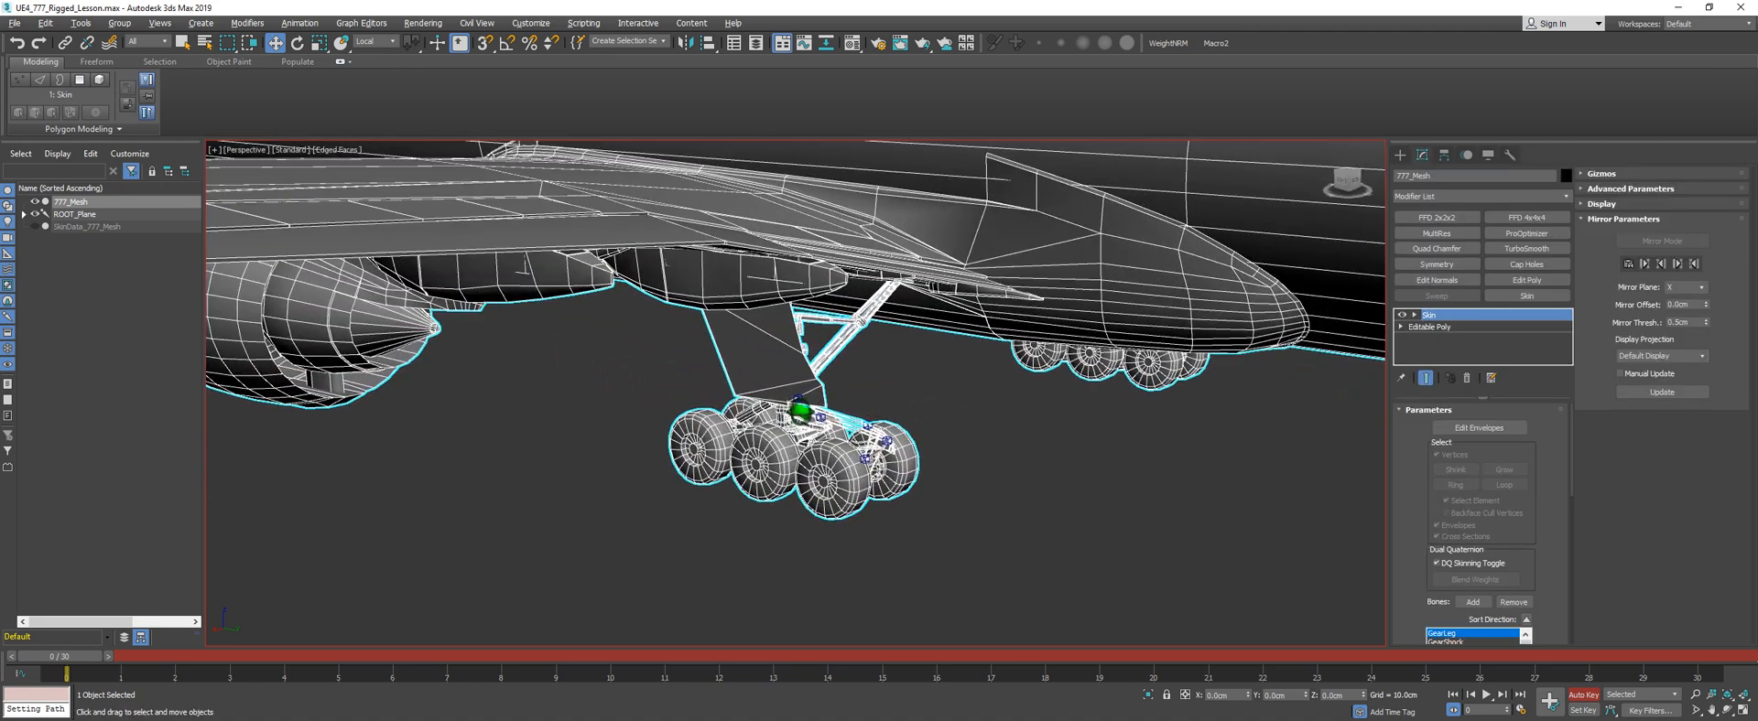
pyautogui.scroll(5, 801, 411)
pyautogui.keyDown('alt'); pyautogui.moveTo(808, 389); pyautogui.dragTo(902, 322, button='middle'); pyautogui.keyUp('alt')
pyautogui.scroll(-3, 929, 316)
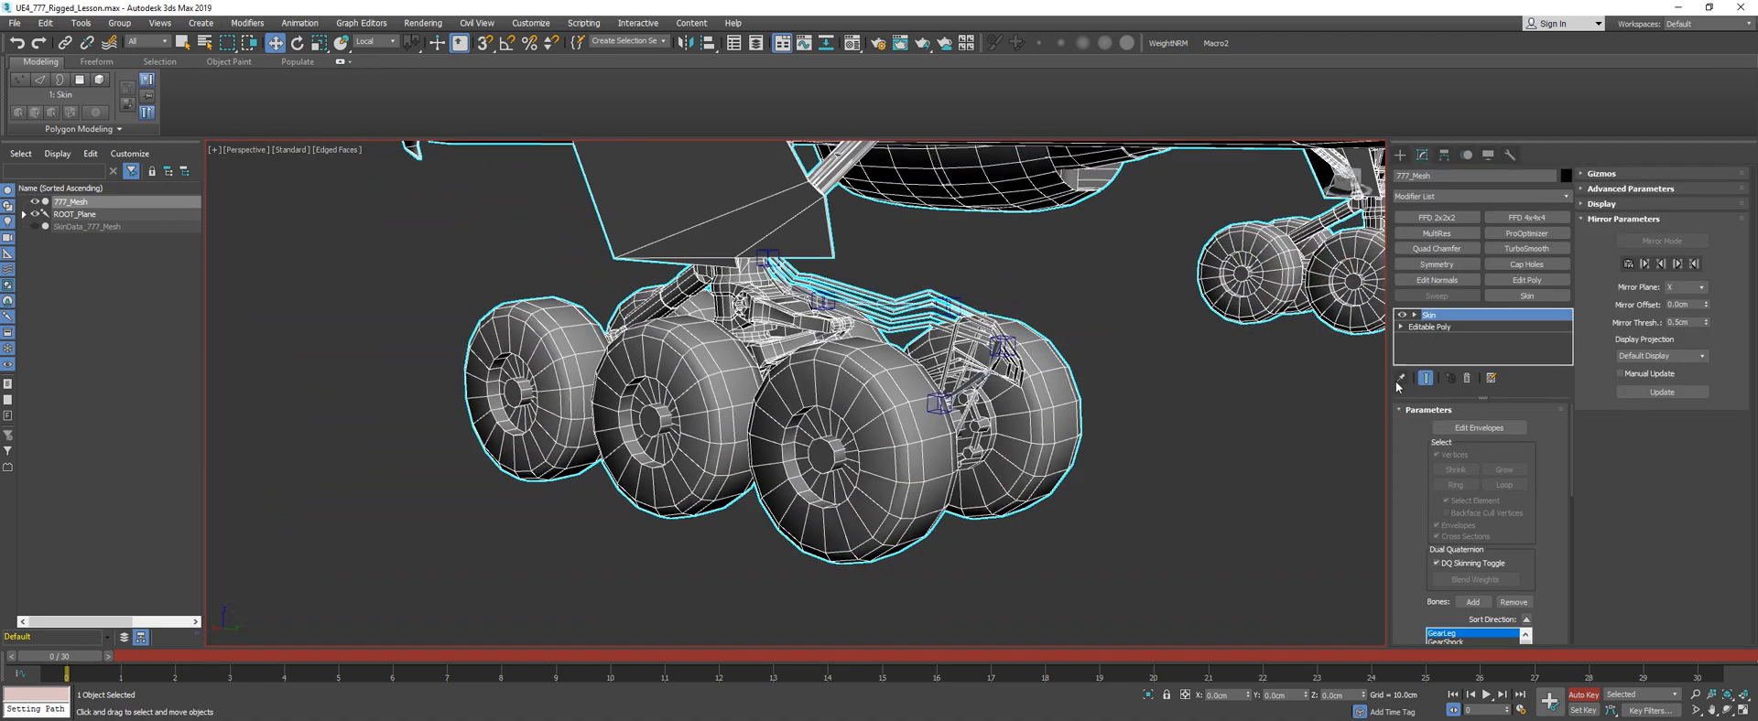
pyautogui.click(1469, 381)
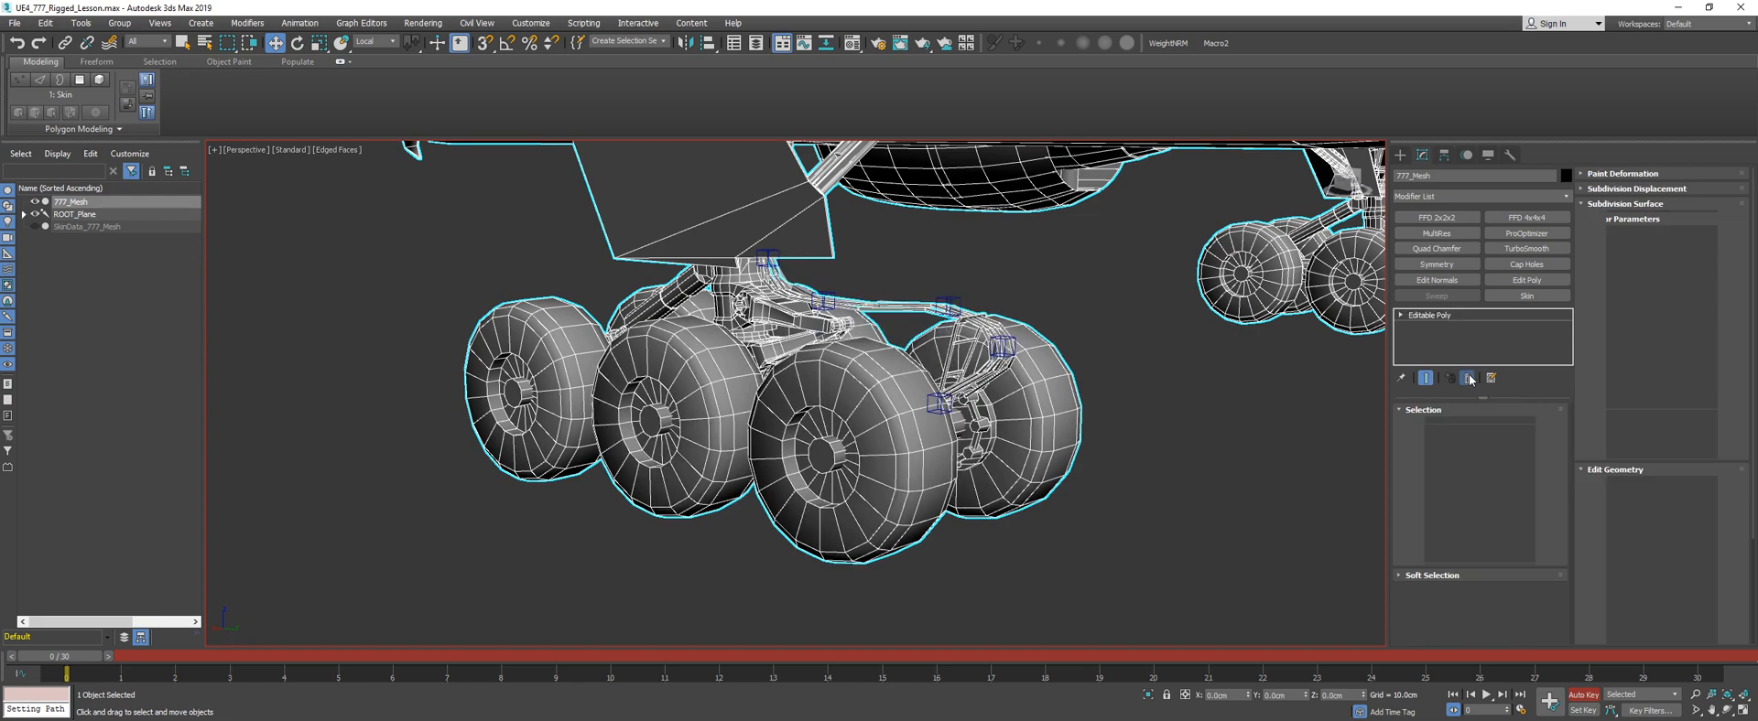
# Try adding an Unwrap UVW modifier to 777_Mesh and moving part of its UVs in the UV editor
pyautogui.keyDown('alt'); pyautogui.moveTo(915, 292); pyautogui.dragTo(895, 351, button='middle'); pyautogui.keyUp('alt')
pyautogui.scroll(-3, 906, 272)
pyautogui.scroll(-3, 895, 352)
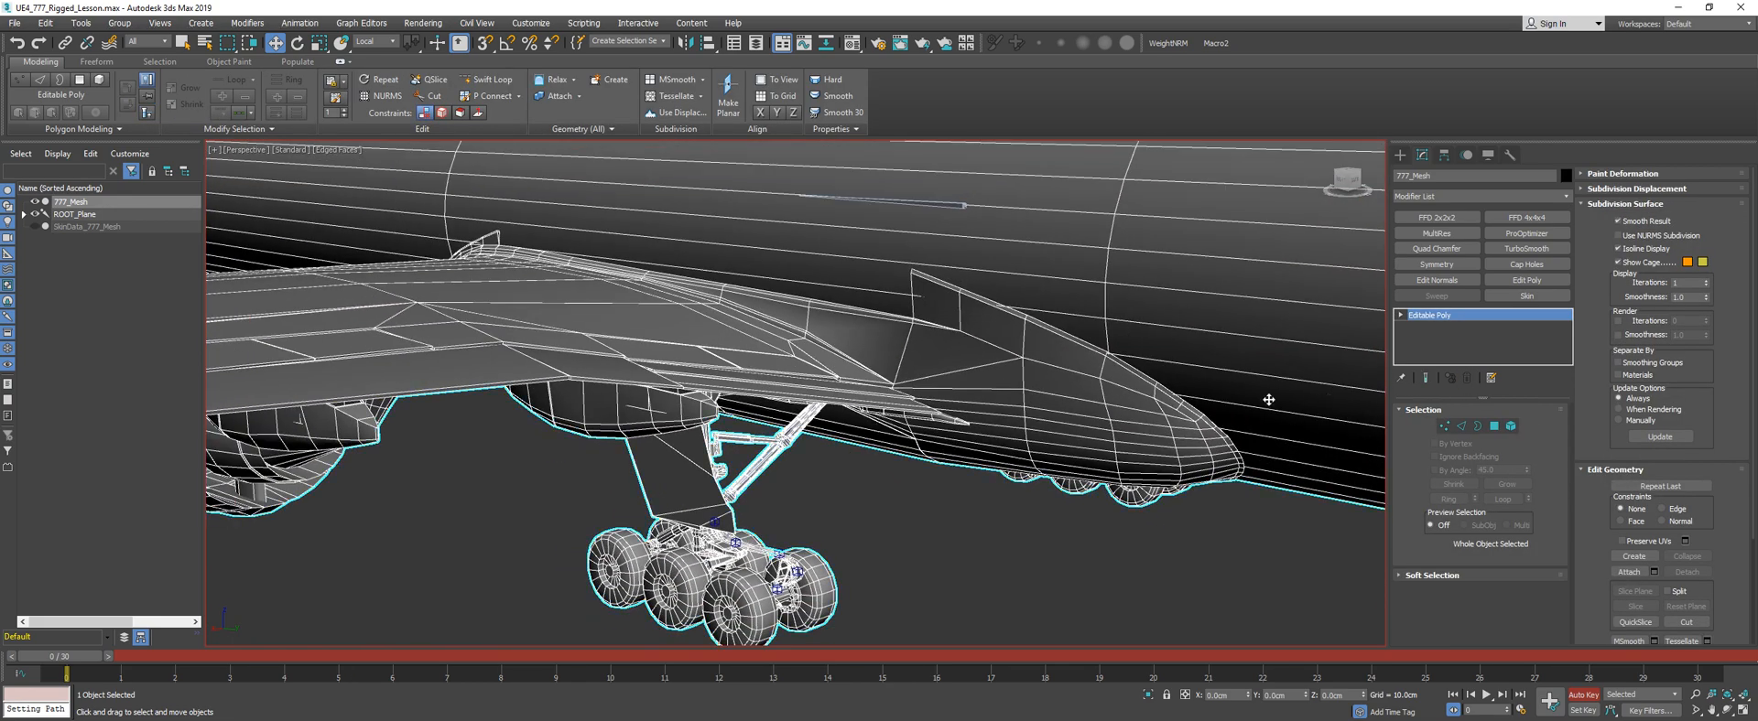
pyautogui.scroll(-3, 1277, 388)
pyautogui.keyDown('alt'); pyautogui.moveTo(1291, 379); pyautogui.dragTo(1325, 373, button='middle'); pyautogui.keyUp('alt')
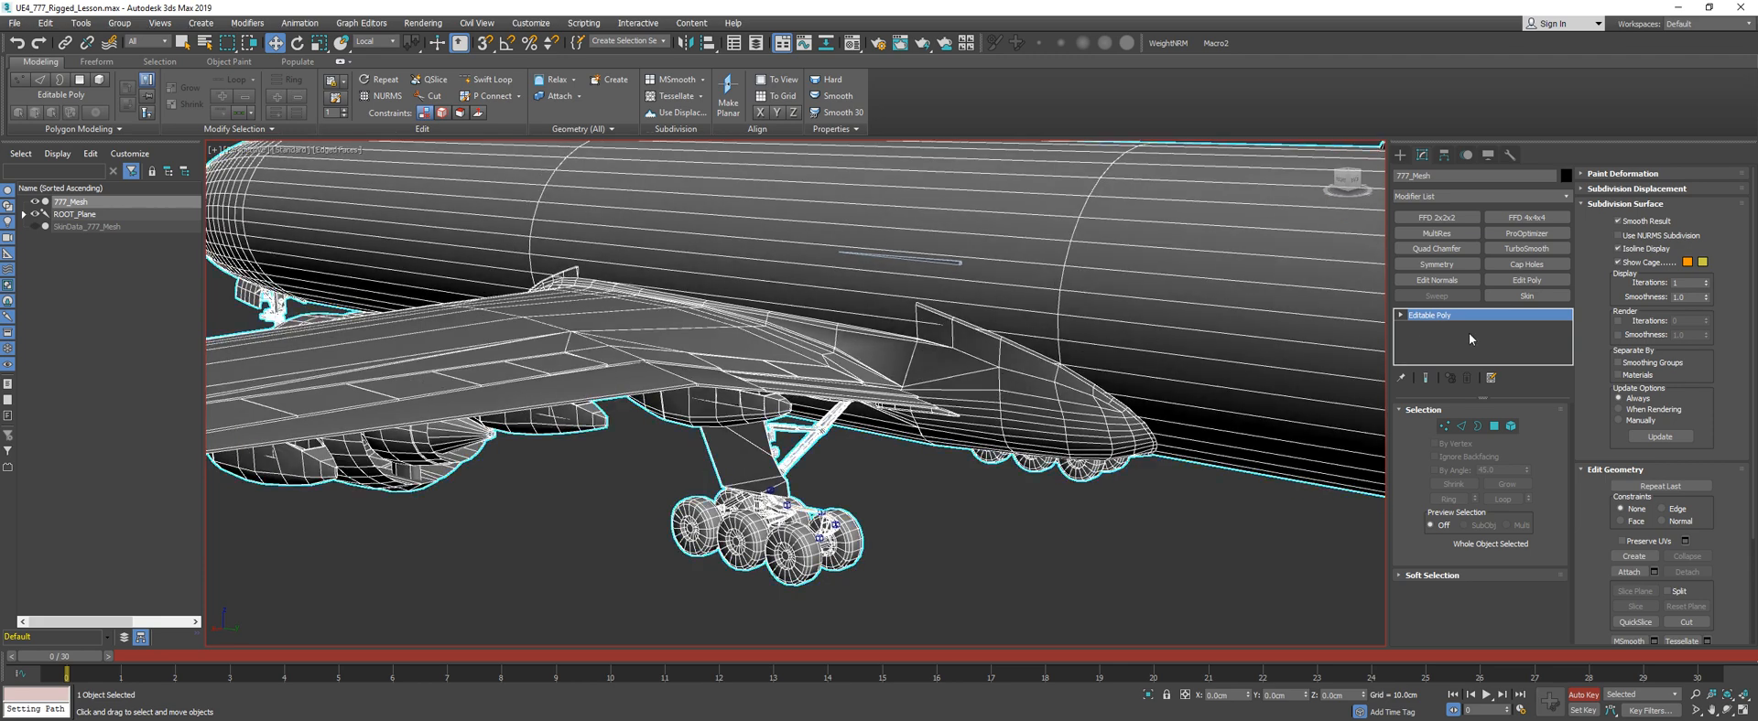
pyautogui.press('u')
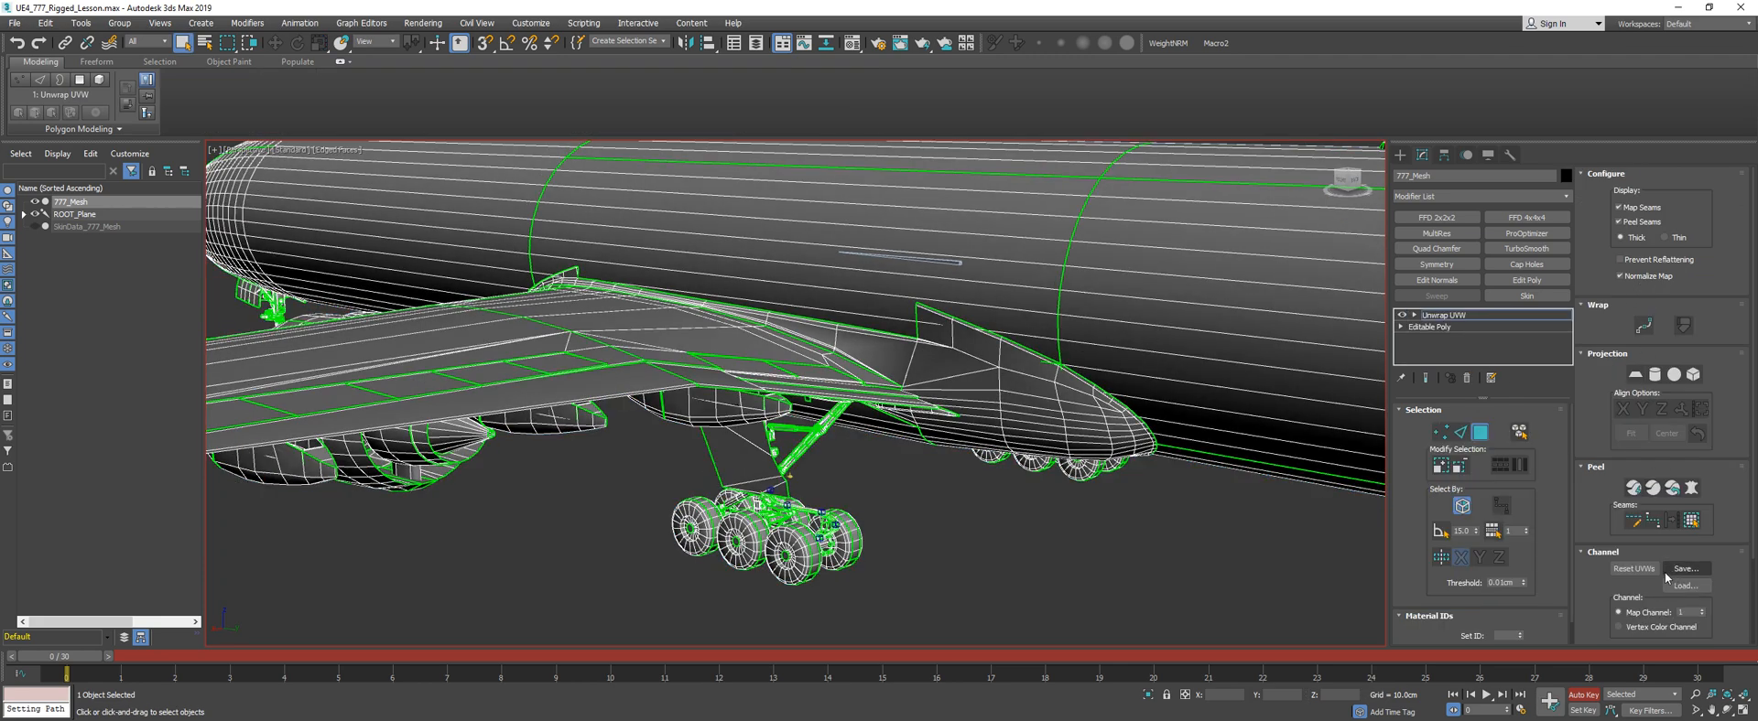
pyautogui.scroll(-2, 1655, 577)
pyautogui.click(1662, 618)
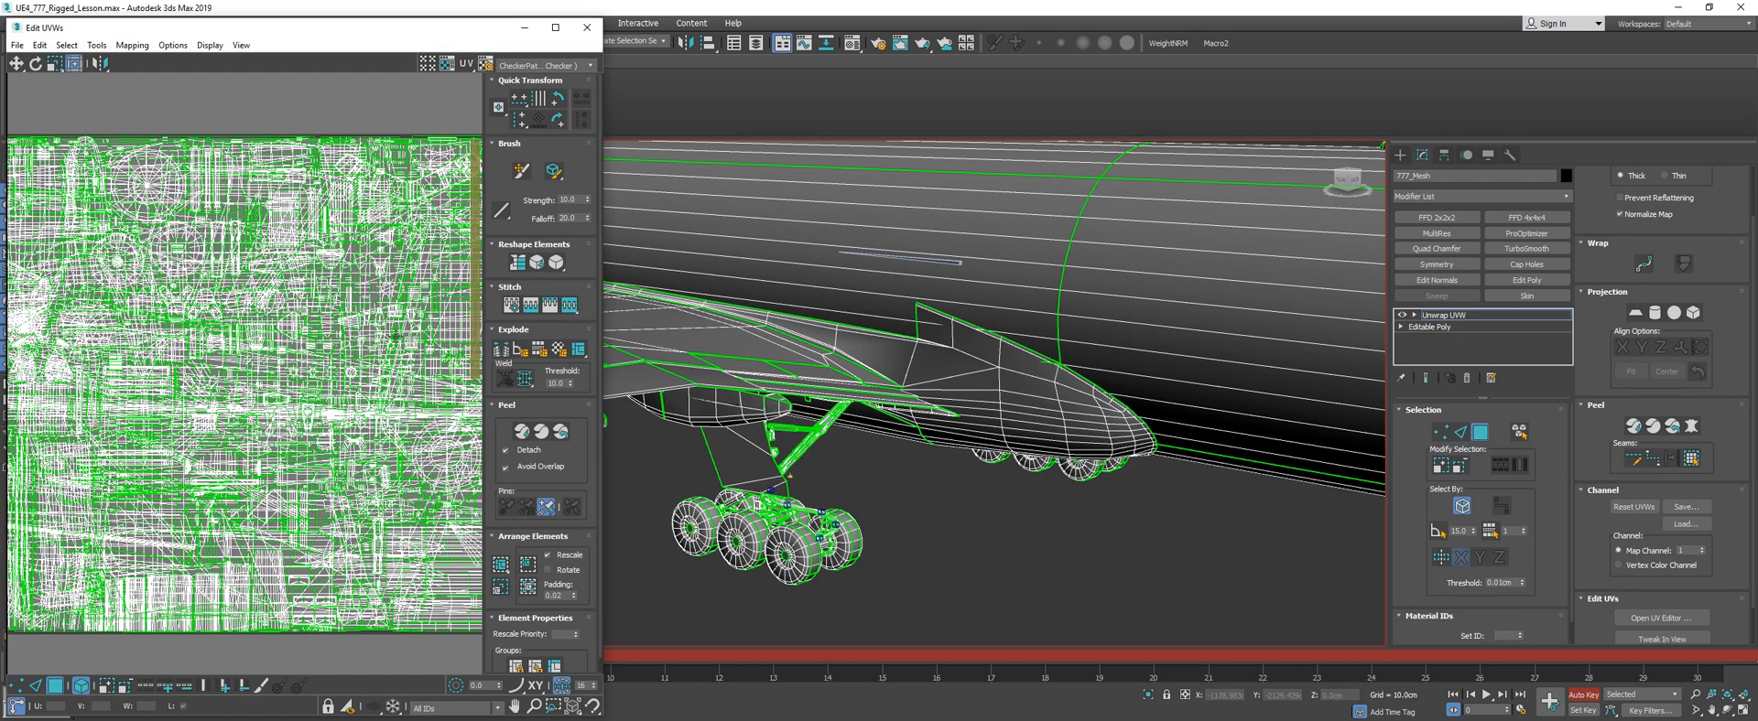
pyautogui.scroll(5, 296, 277)
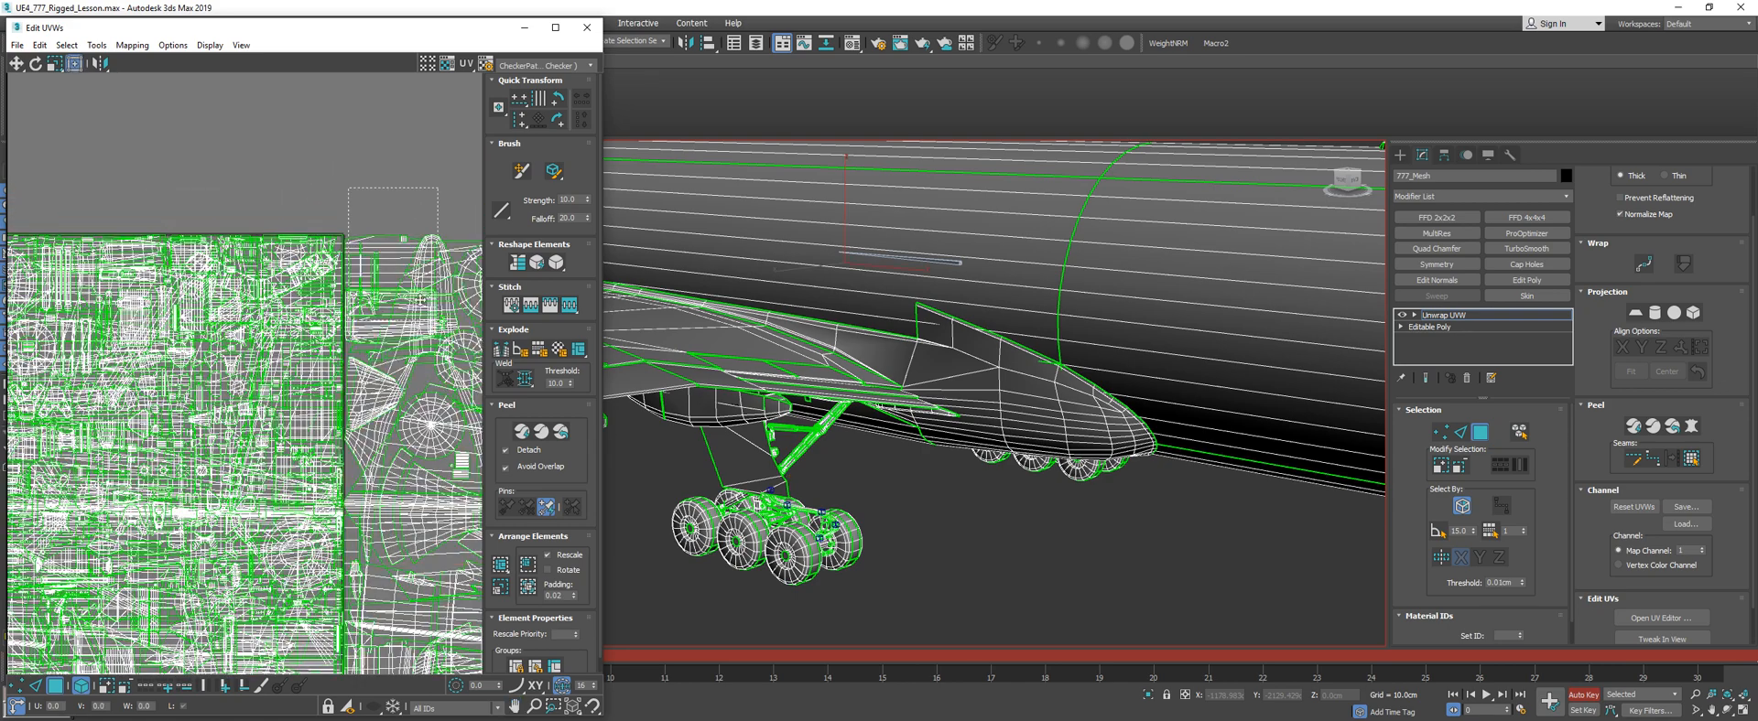
pyautogui.click(404, 273)
pyautogui.moveTo(403, 273); pyautogui.dragTo(315, 87)
pyautogui.hotkey('ctrl', 'z')
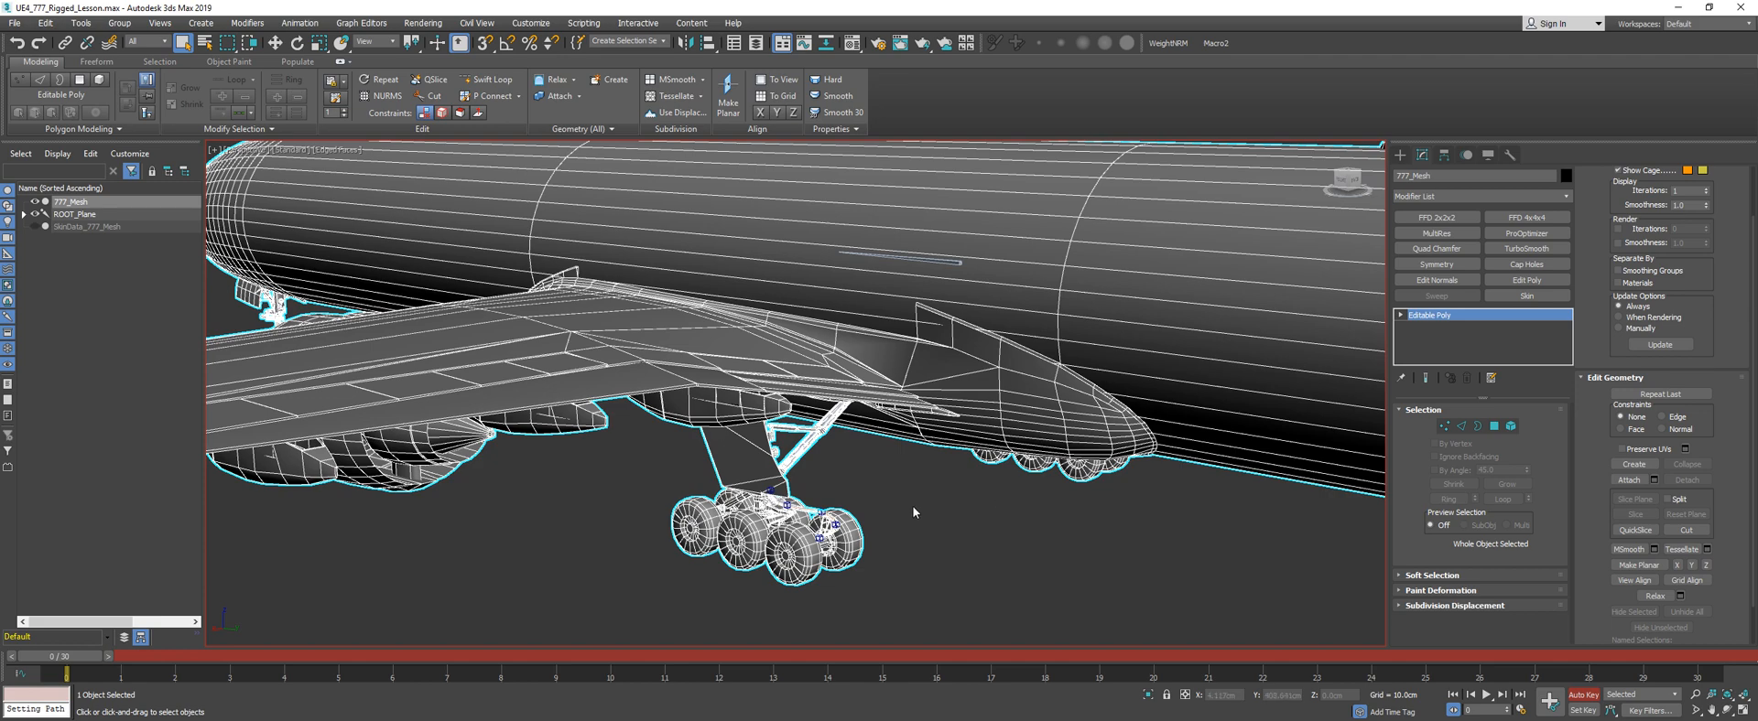
# Try creating a box beside the main landing gear wheels, converting it to Editable Poly and moving it, and delete it
pyautogui.keyDown('alt'); pyautogui.moveTo(913, 510); pyautogui.dragTo(911, 479, button='middle'); pyautogui.keyUp('alt')
pyautogui.scroll(8, 860, 466)
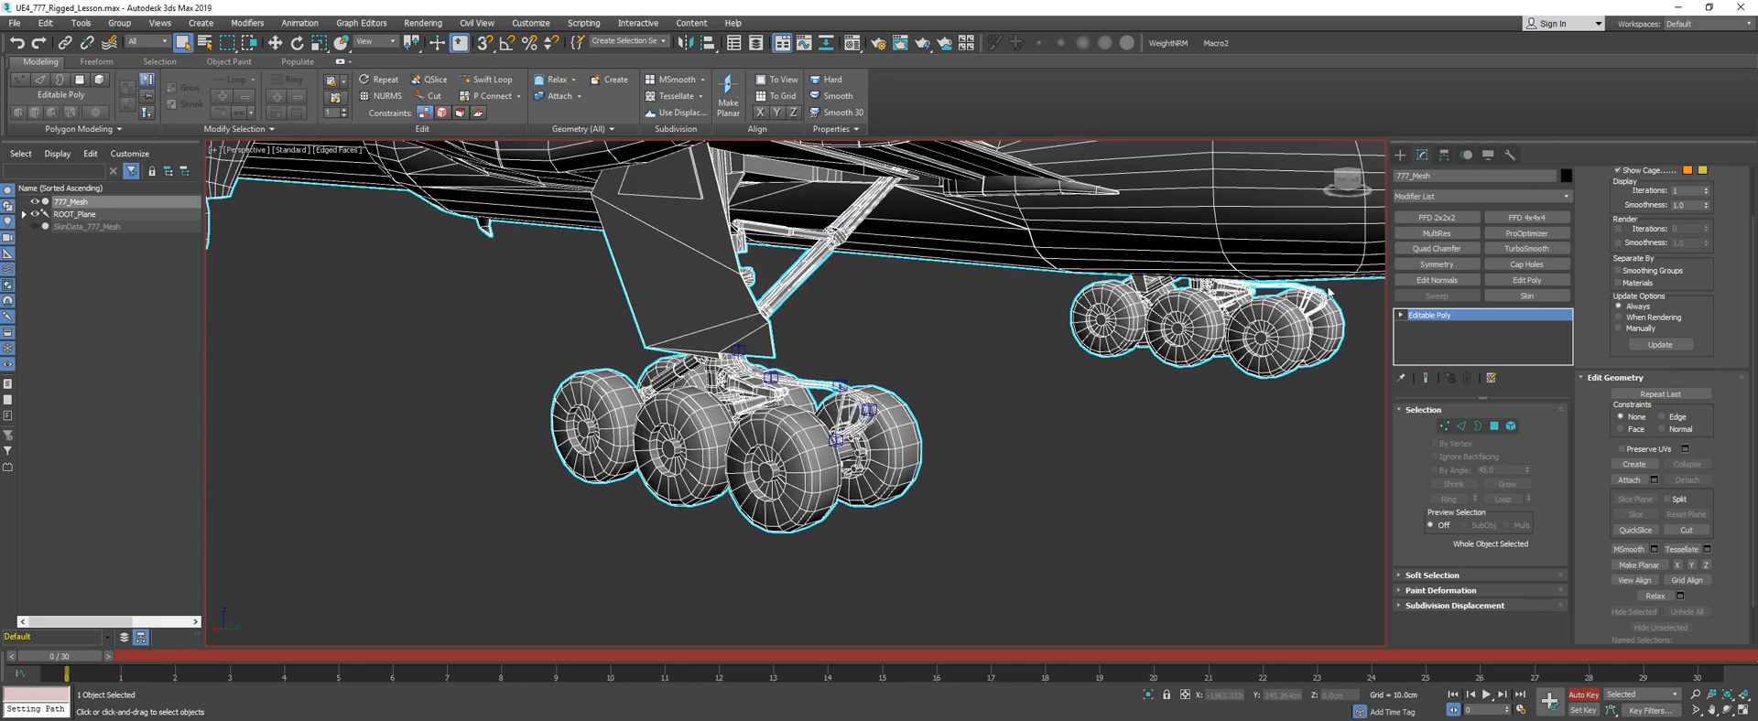
pyautogui.click(1399, 155)
pyautogui.click(1452, 238)
pyautogui.moveTo(922, 518); pyautogui.dragTo(952, 447)
pyautogui.click(931, 352)
pyautogui.hotkey('ctrl', 'e')
pyautogui.press('w')
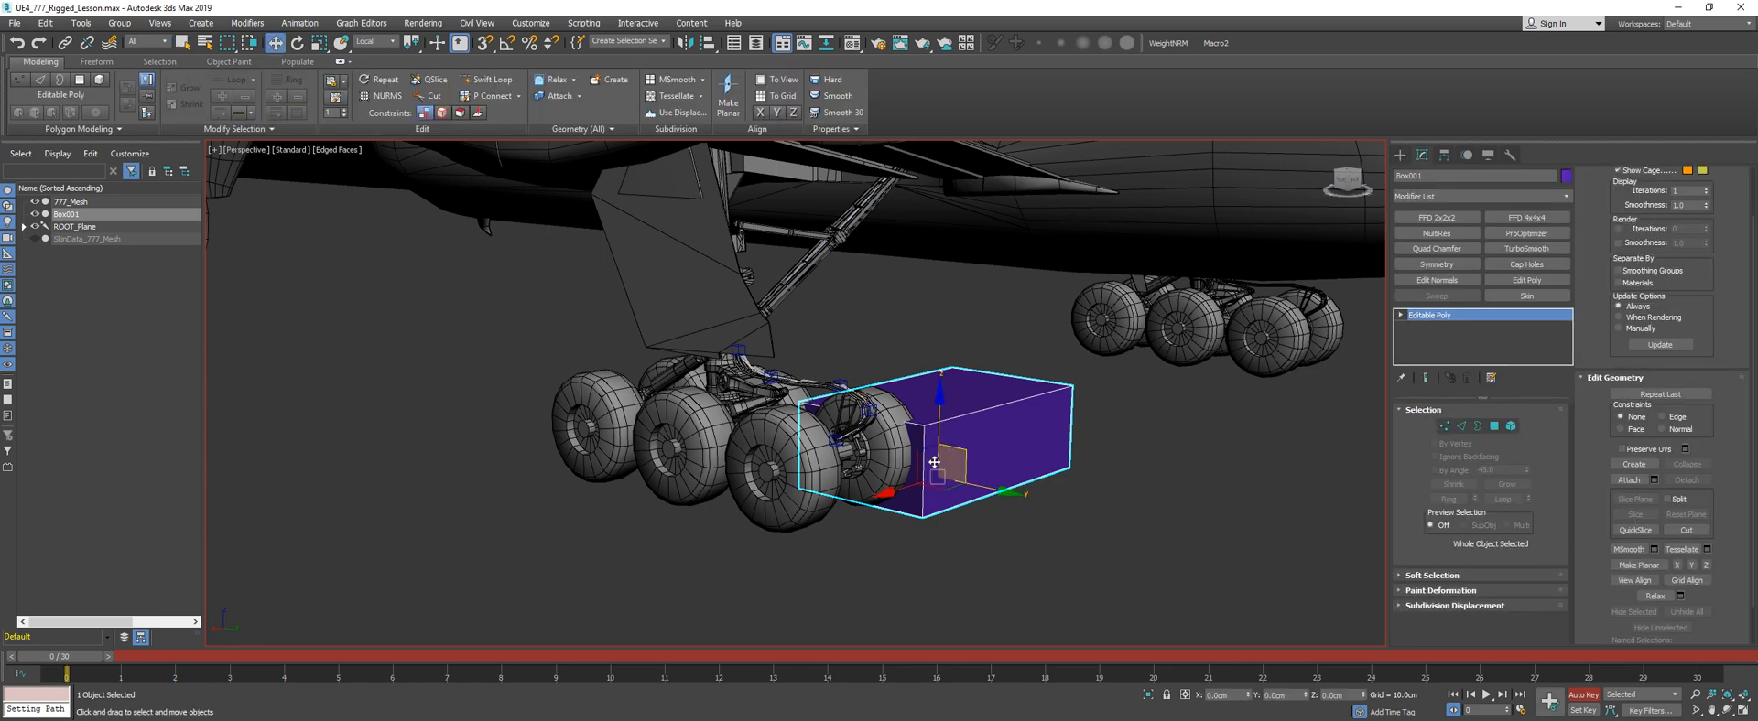
pyautogui.press('s')
pyautogui.moveTo(938, 473); pyautogui.dragTo(940, 372)
pyautogui.press('Delete')
# Extrude the large landing gear door polygon of 777_Mesh by 10 cm and pull the extruded face outward
pyautogui.moveTo(795, 242); pyautogui.dragTo(798, 357, button='middle')
pyautogui.click(702, 388)
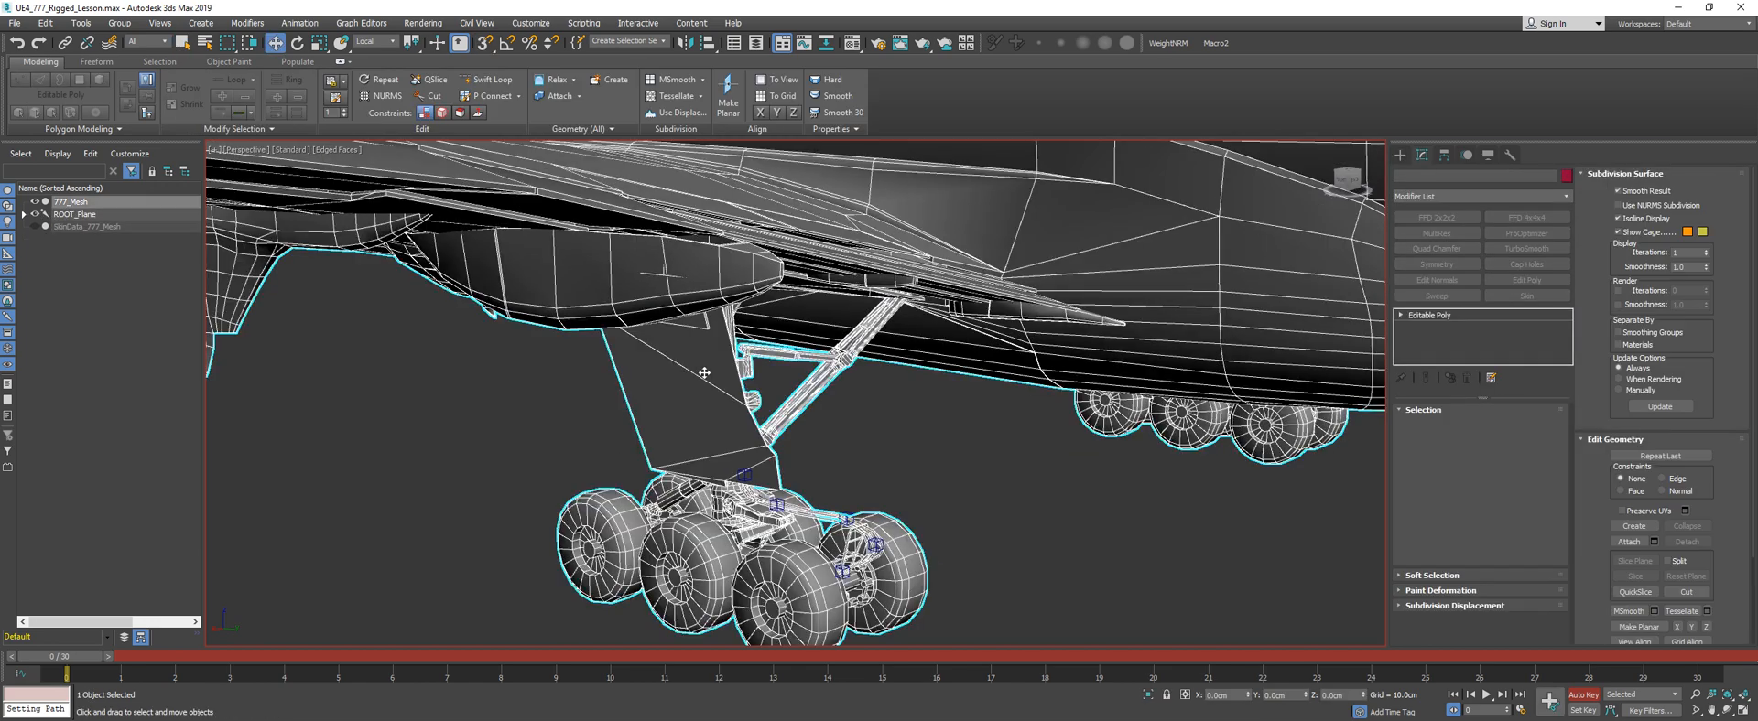
pyautogui.press('4')
pyautogui.click(682, 407)
pyautogui.hotkey('shift', 'e')
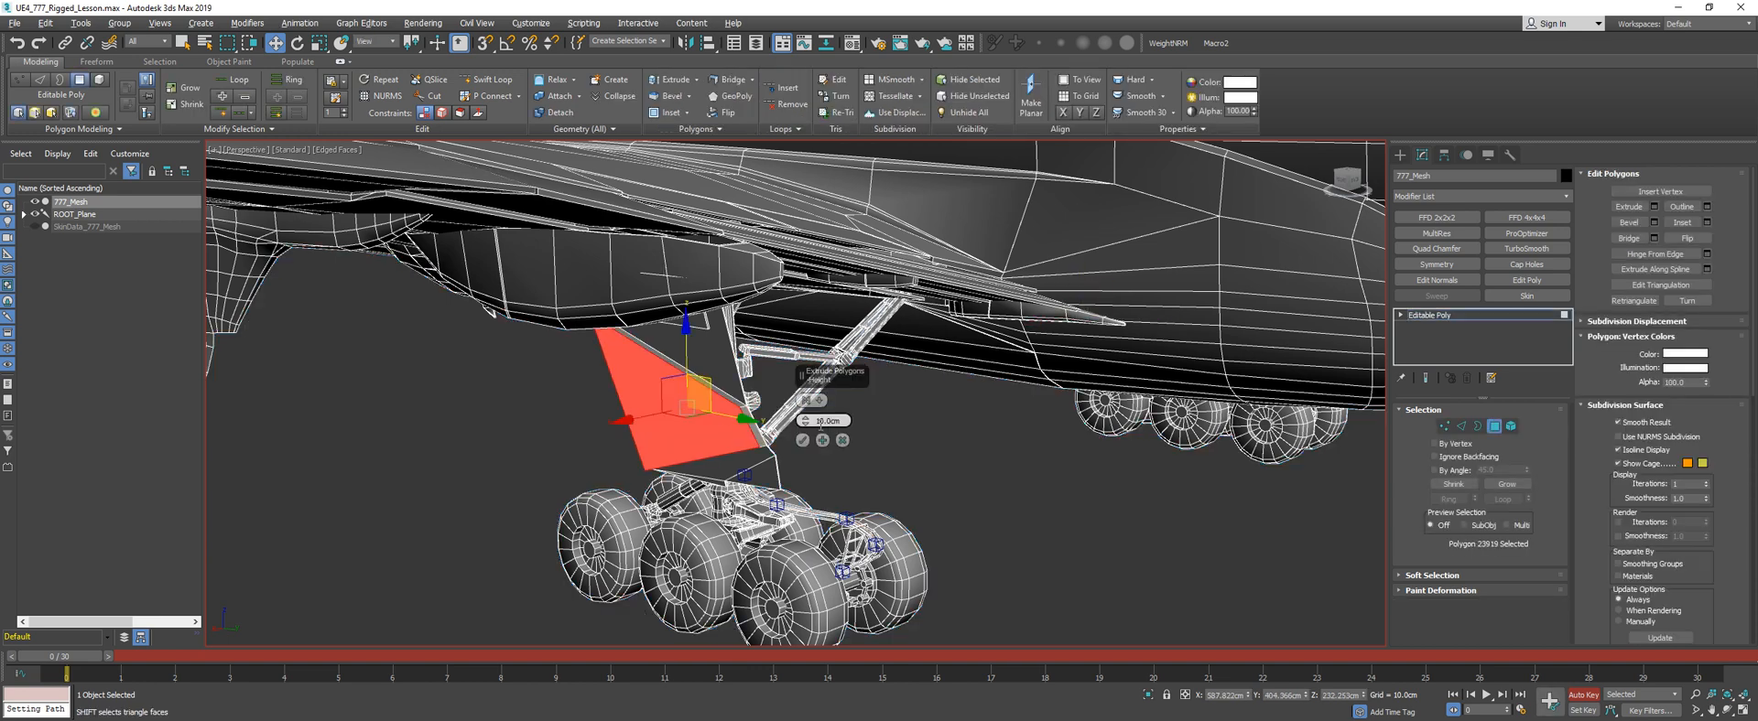
pyautogui.moveTo(677, 410); pyautogui.dragTo(531, 437)
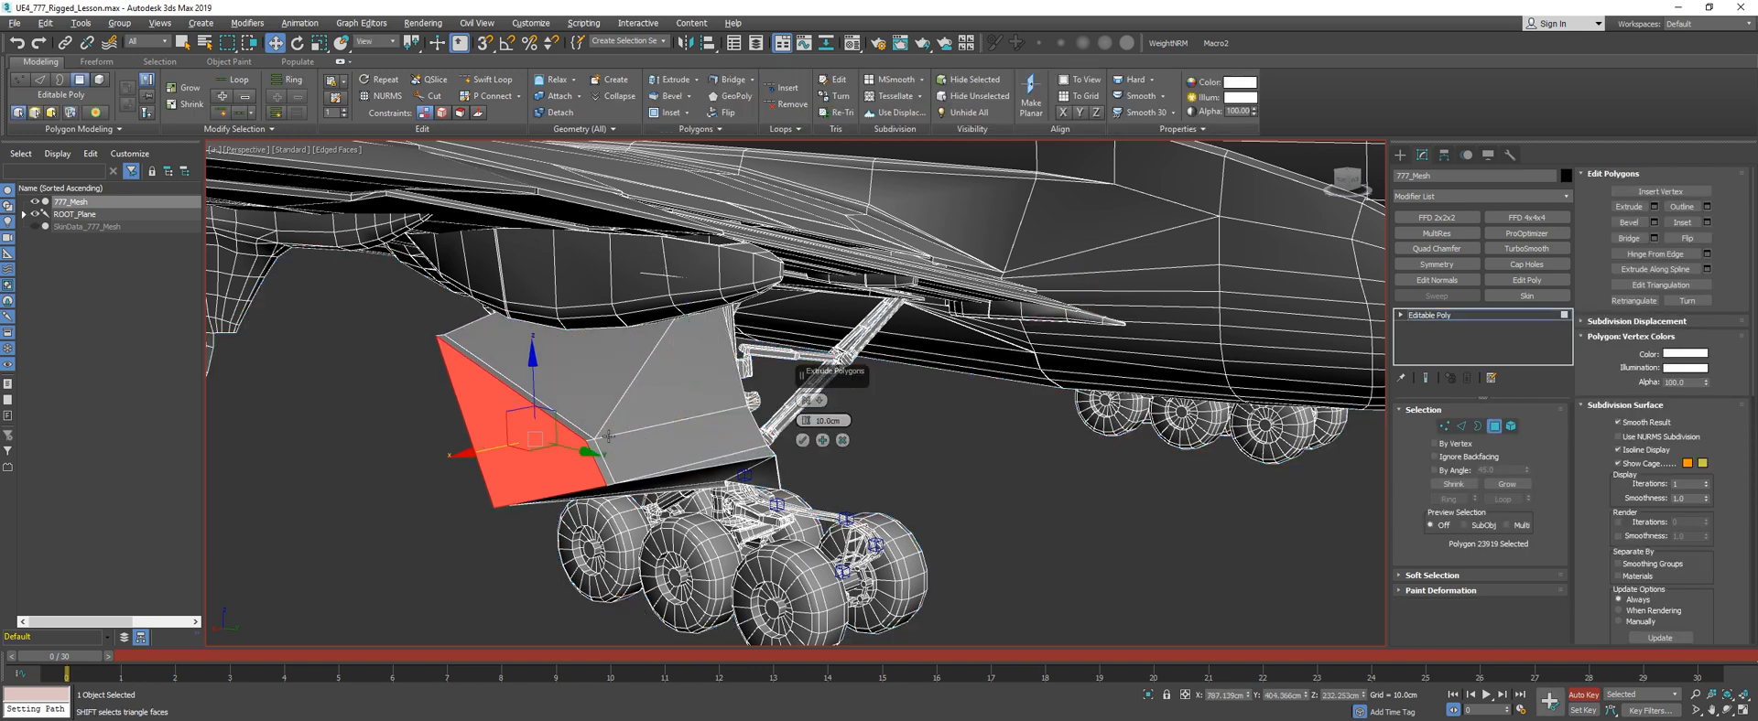
pyautogui.click(804, 442)
pyautogui.keyDown('alt'); pyautogui.moveTo(804, 441); pyautogui.dragTo(870, 388, button='middle'); pyautogui.keyUp('alt')
# Leave polygon editing and add a new Skin modifier to 777_Mesh
pyautogui.press('4')
pyautogui.click(870, 387)
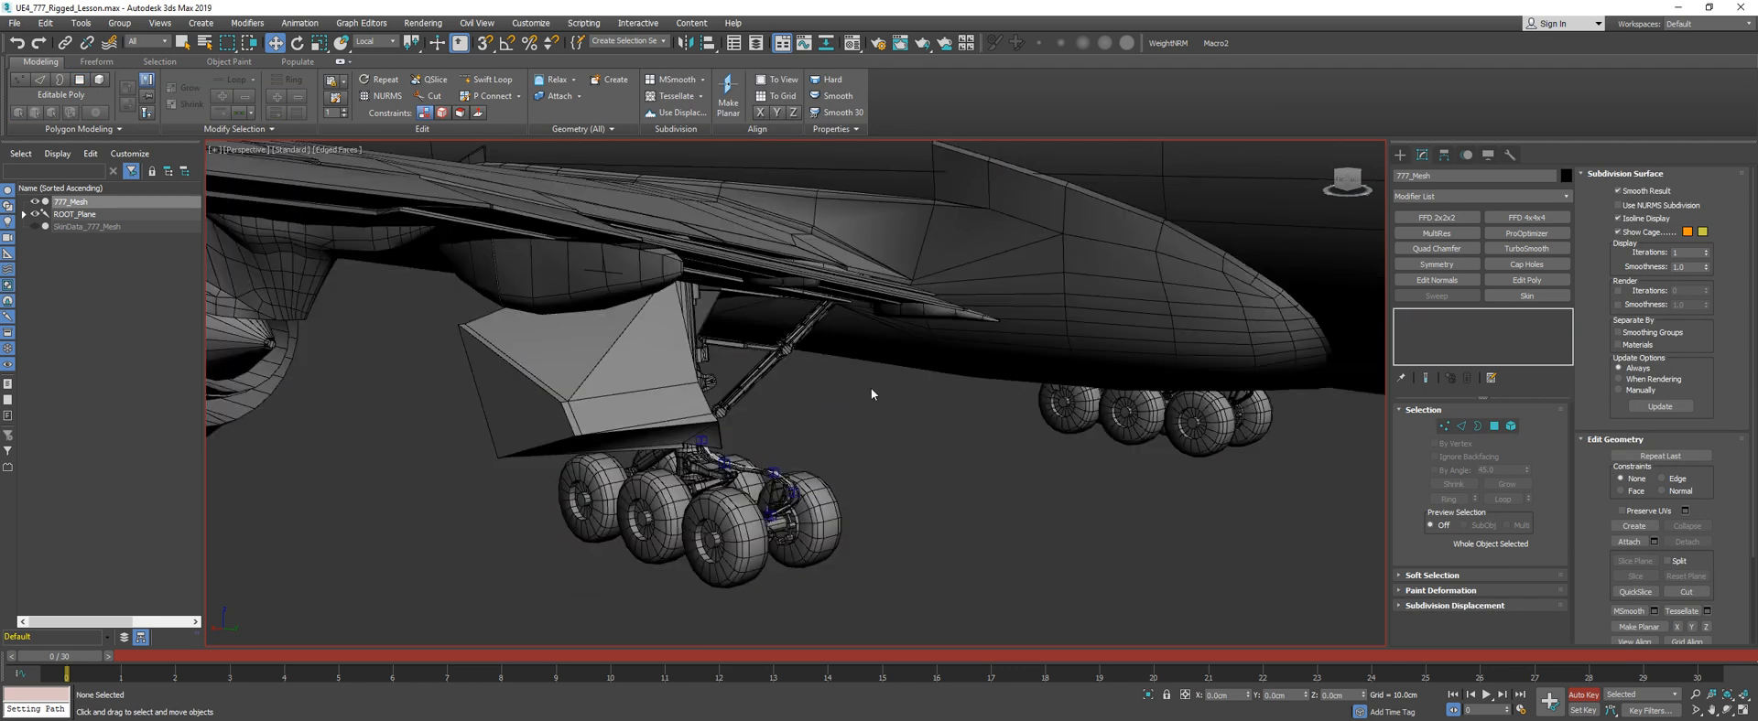
pyautogui.click(903, 355)
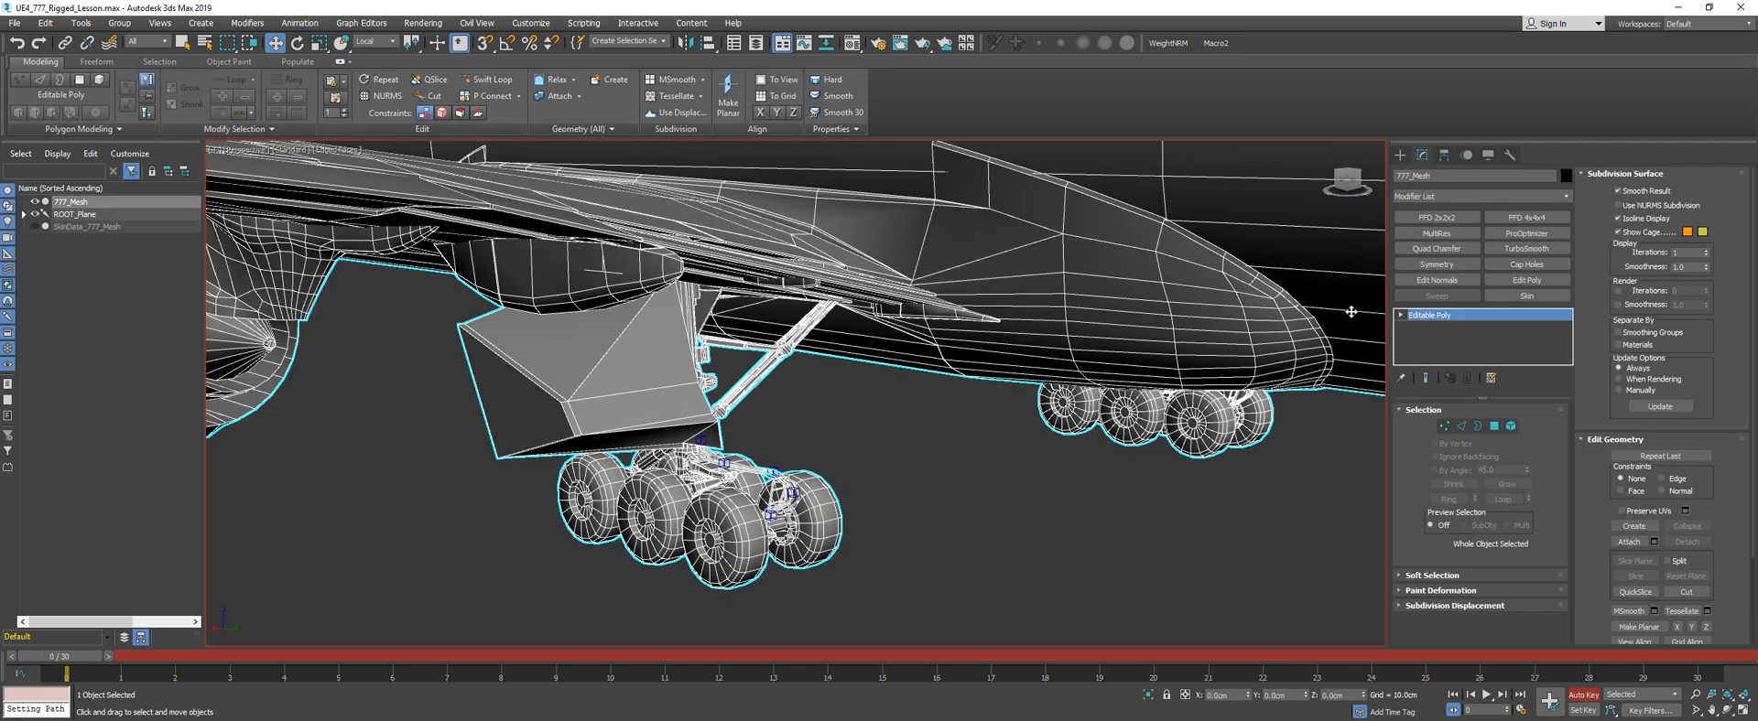
pyautogui.click(1507, 300)
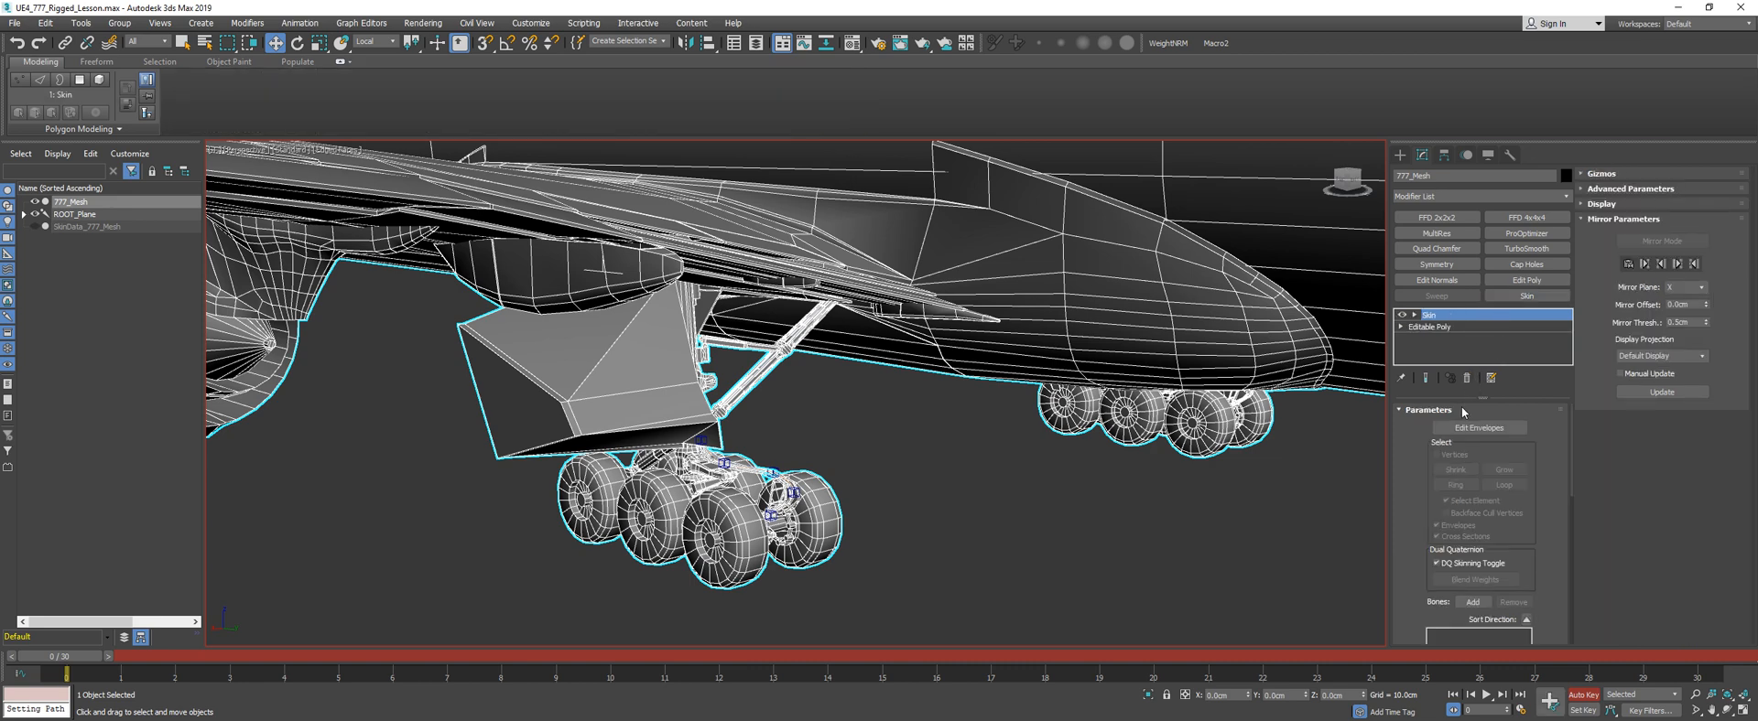
# Add all bones of the ROOT_Plane hierarchy to the Skin modifier of 777_Mesh
pyautogui.scroll(-2, 1465, 531)
pyautogui.click(1472, 529)
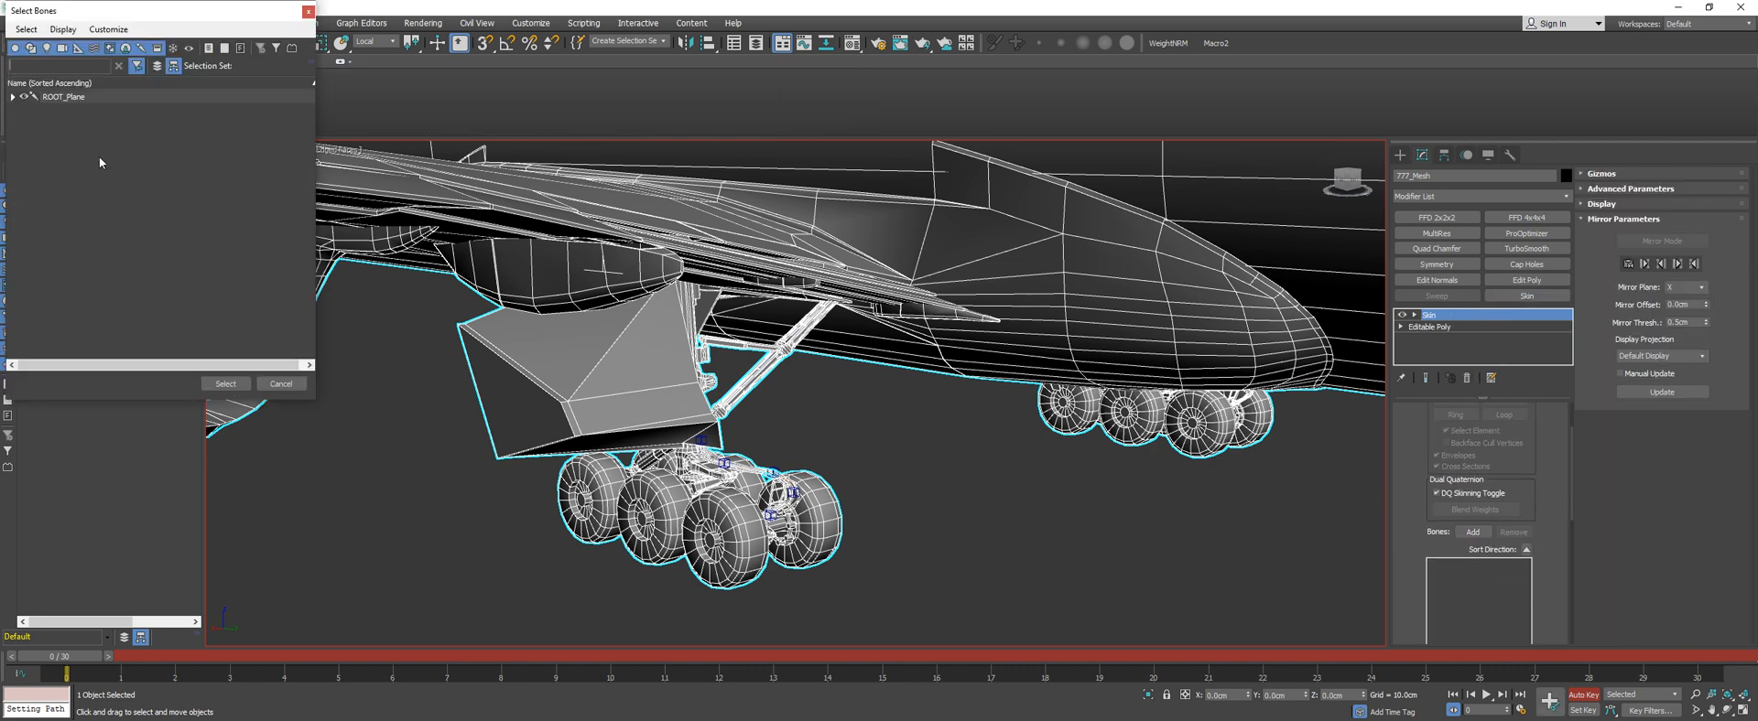
pyautogui.click(26, 30)
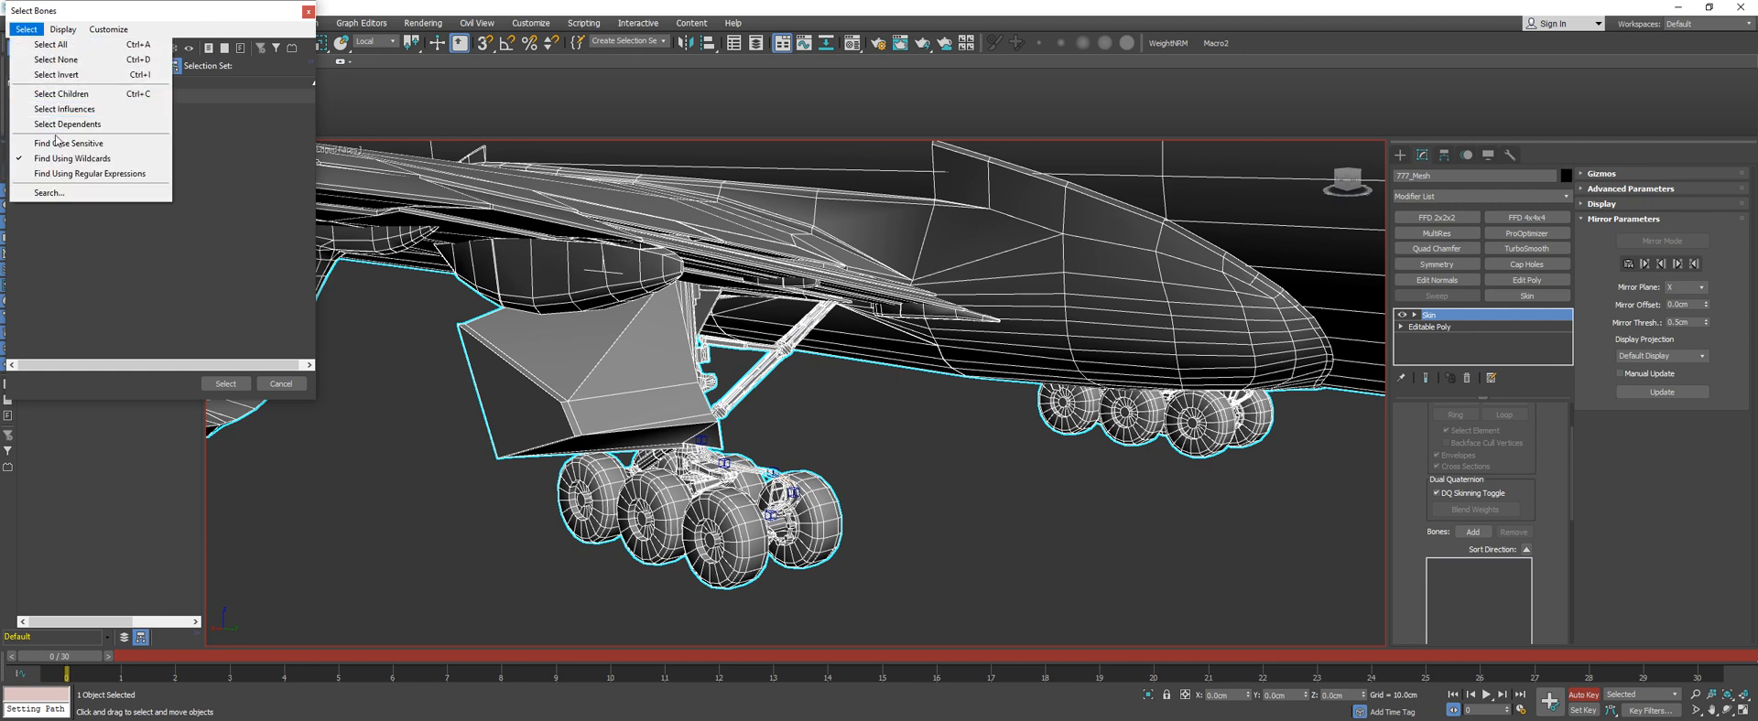
pyautogui.click(41, 48)
pyautogui.click(216, 382)
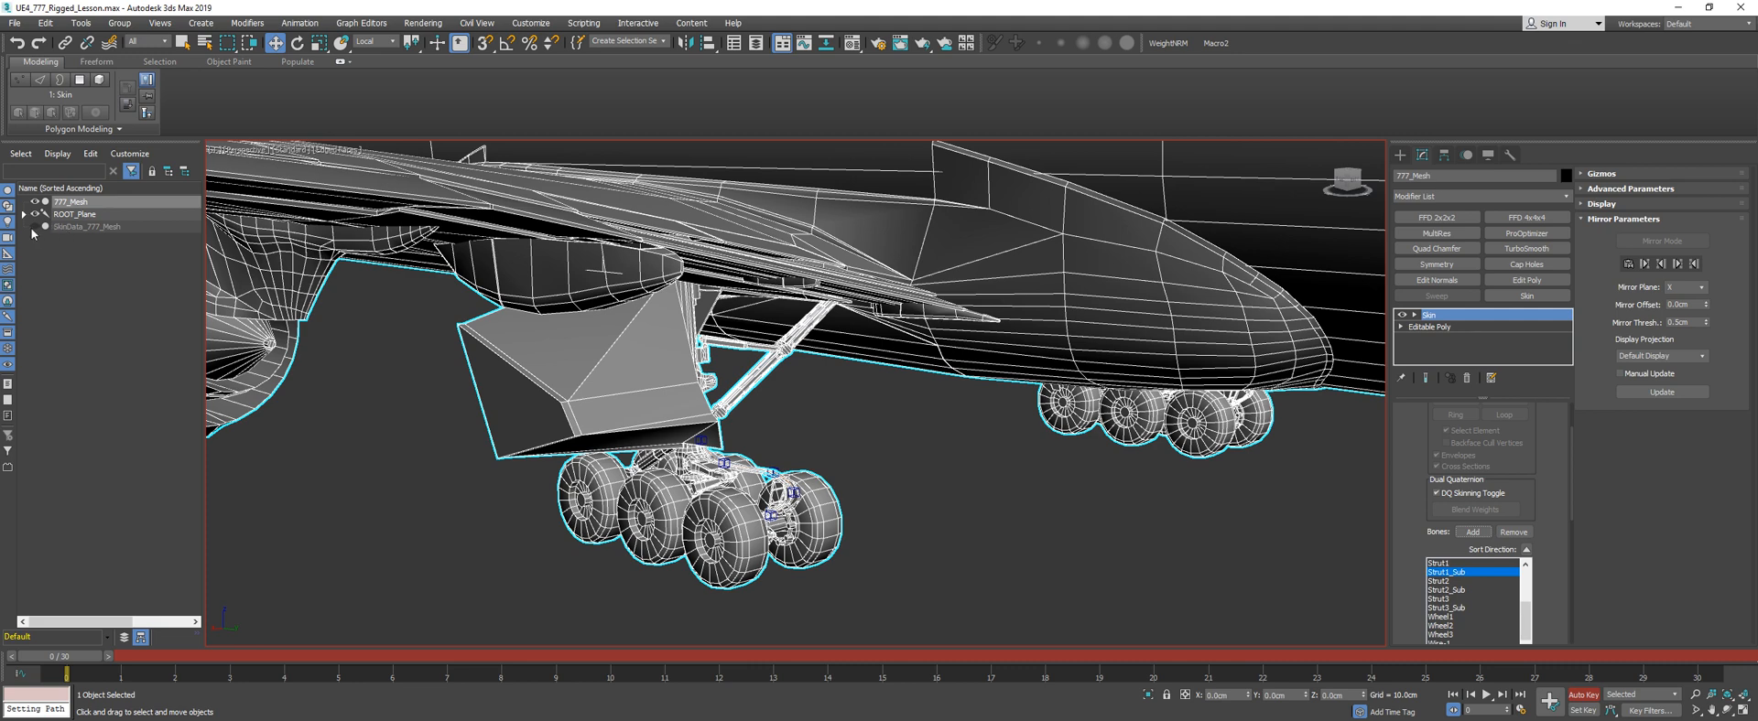
# Unhide SkinData_777_Mesh and select it together with 777_Mesh
pyautogui.click(34, 228)
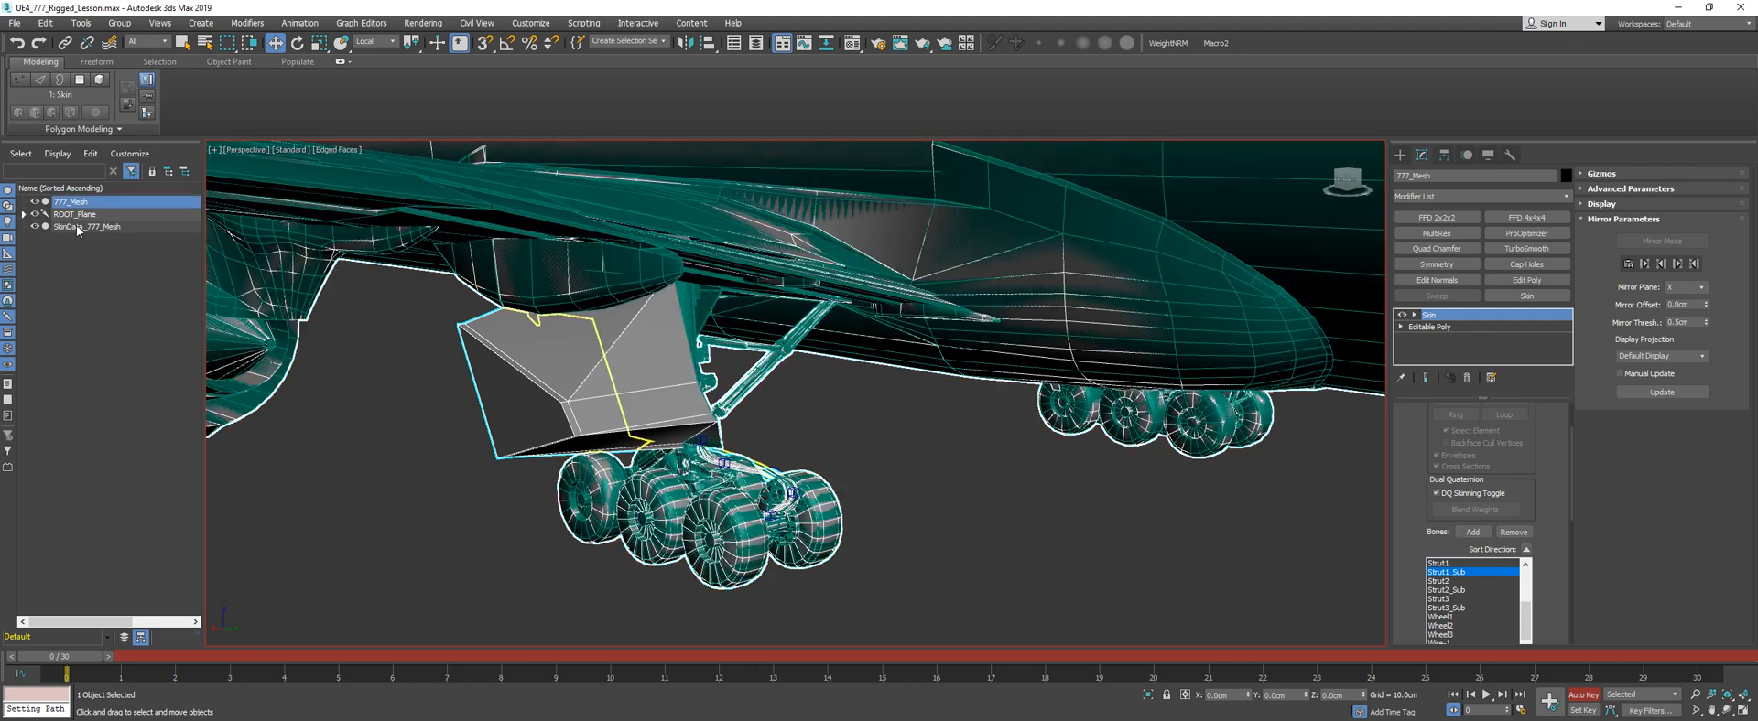
pyautogui.keyDown('ctrl'); pyautogui.click(77, 227); pyautogui.keyUp('ctrl')
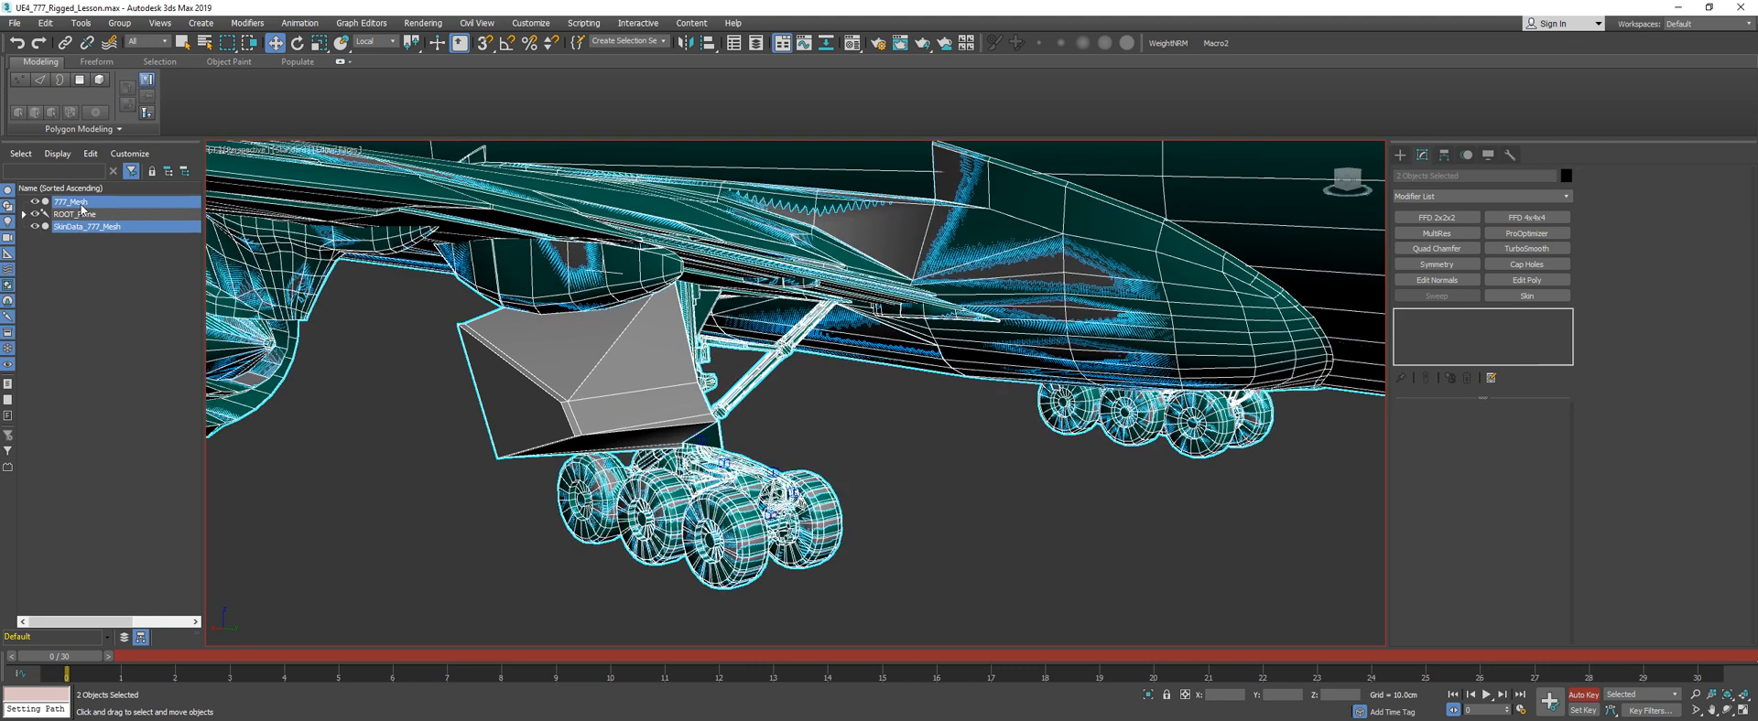
pyautogui.click(77, 251)
pyautogui.click(73, 202)
pyautogui.keyDown('ctrl'); pyautogui.click(69, 227); pyautogui.keyUp('ctrl')
# Import the skin data from the mesh onto 777_Mesh with bones matched by name, and hide SkinData_777_Mesh
pyautogui.click(1510, 155)
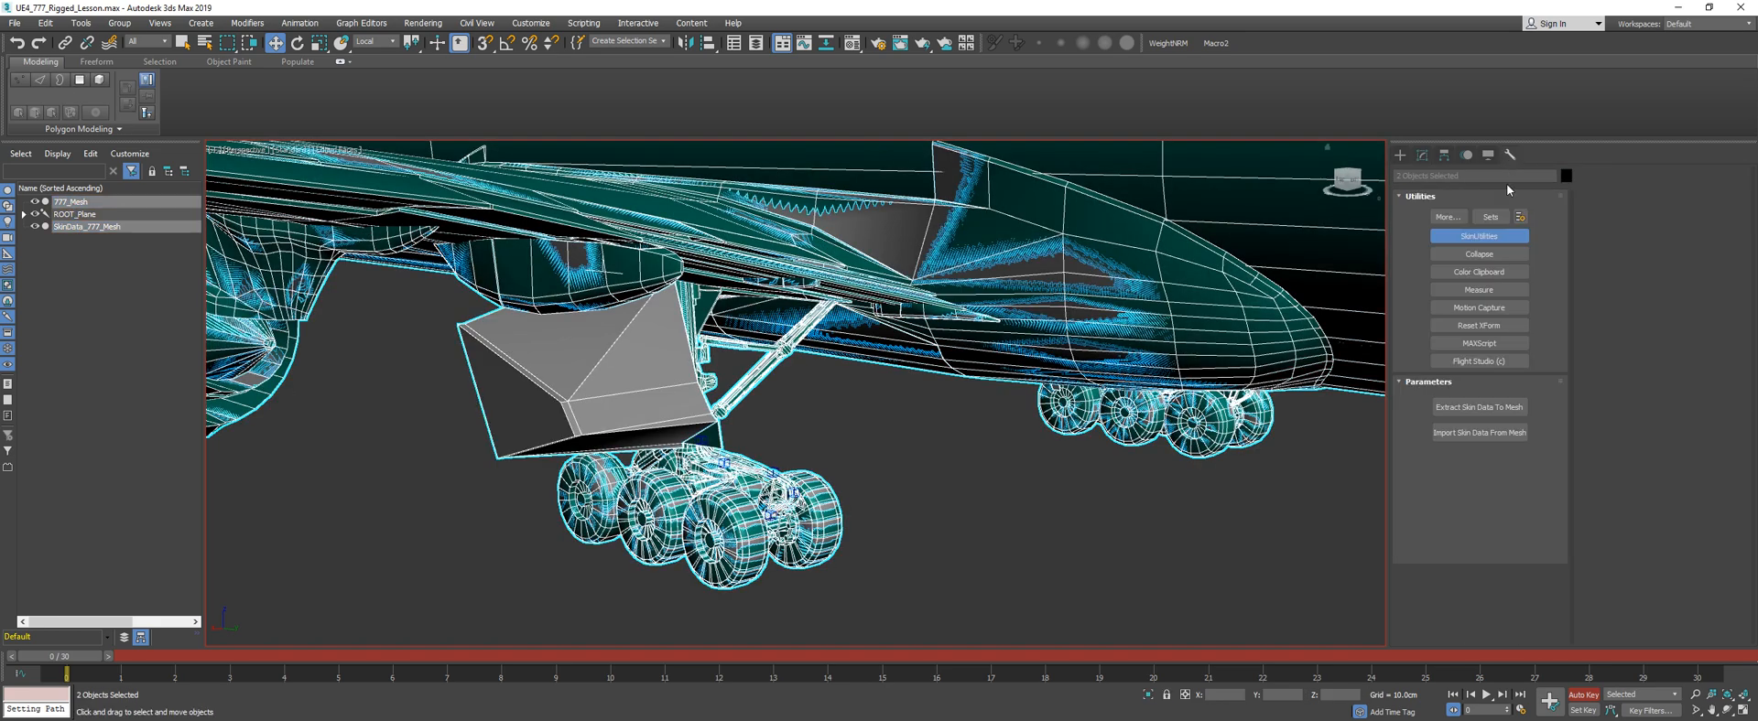
pyautogui.click(1479, 434)
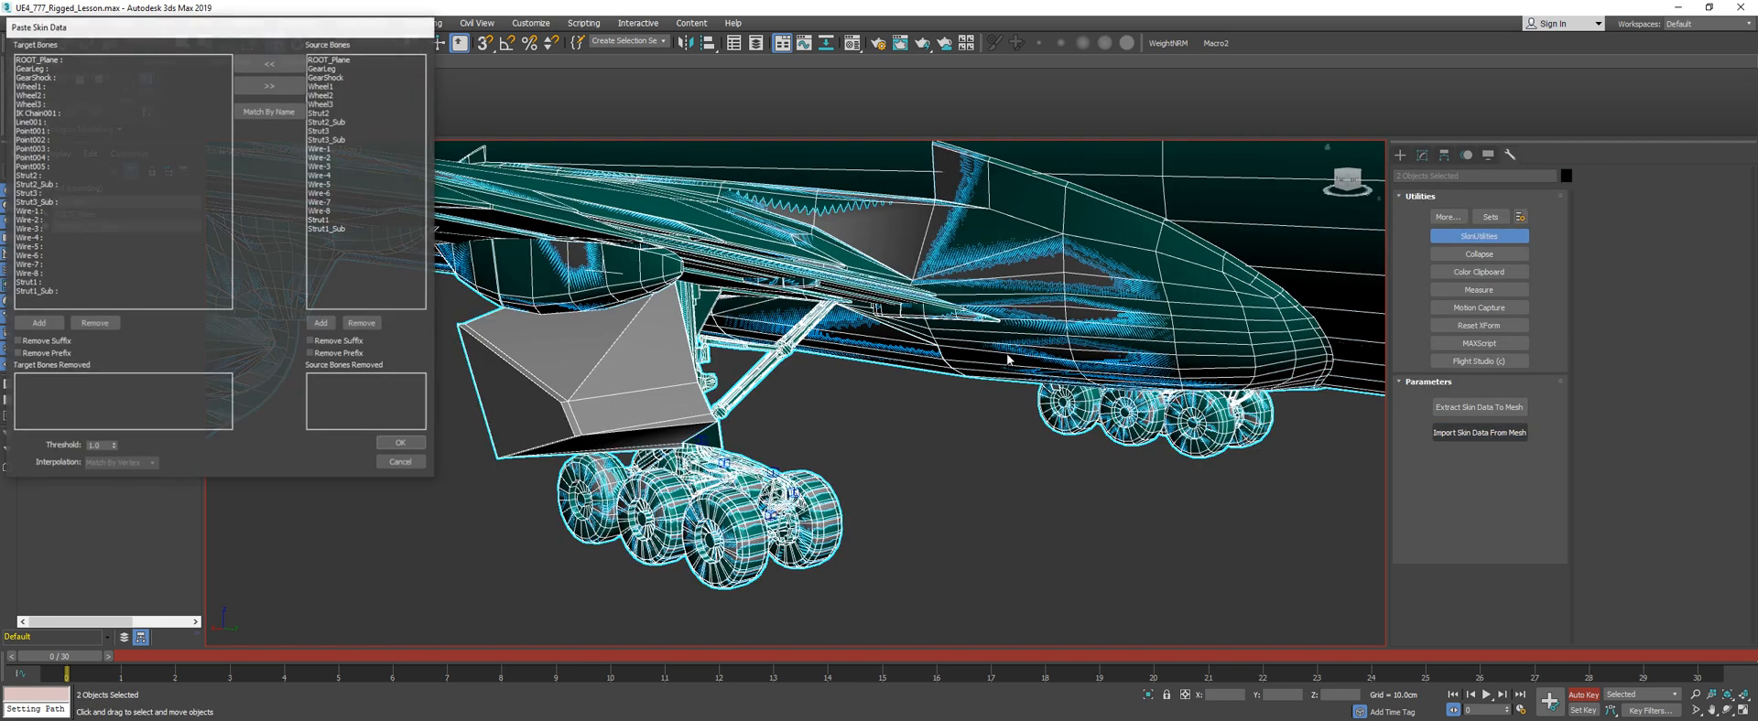
pyautogui.click(268, 112)
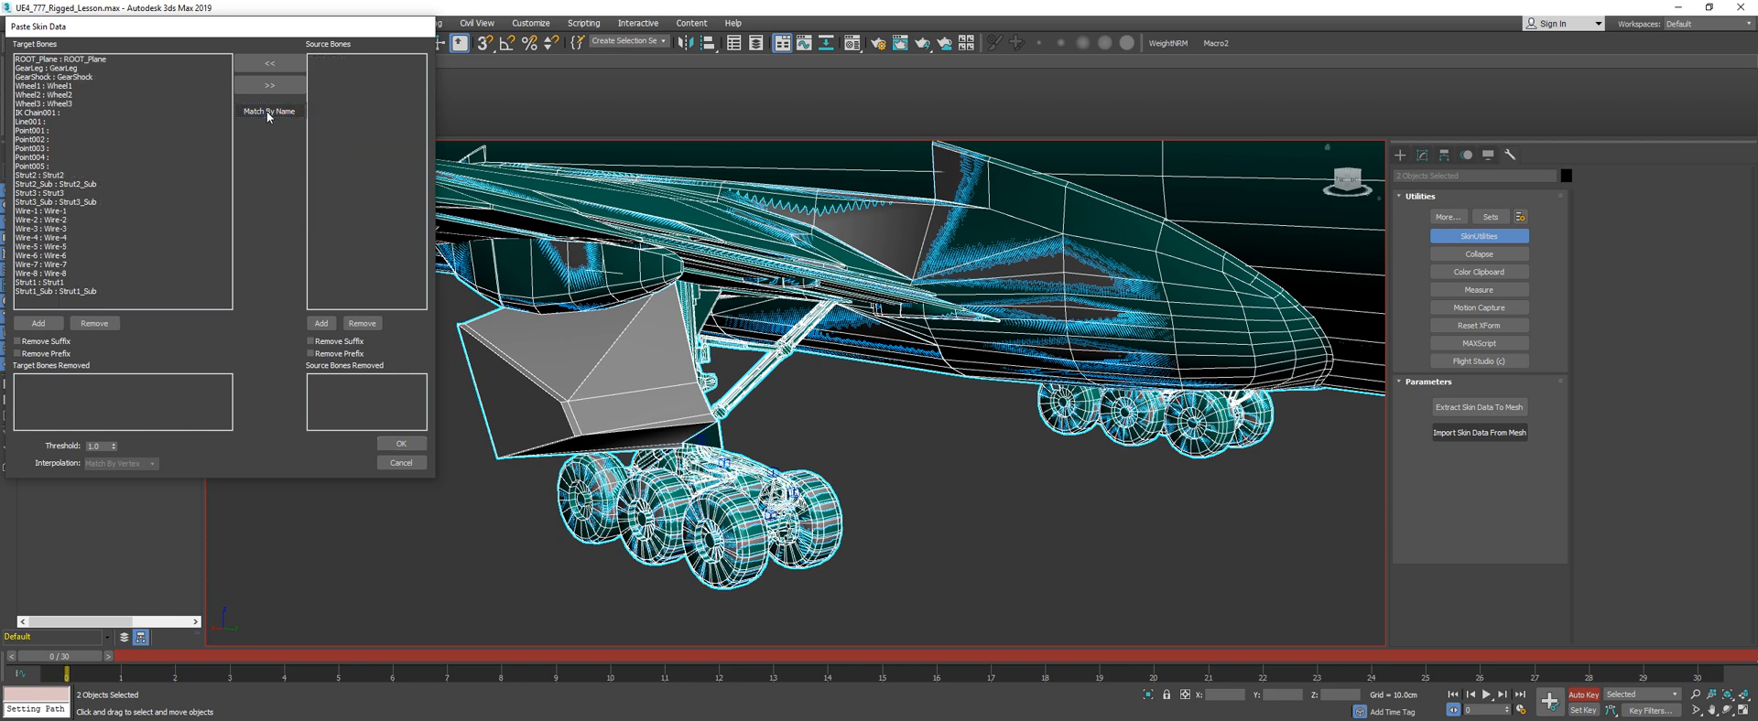
pyautogui.click(400, 444)
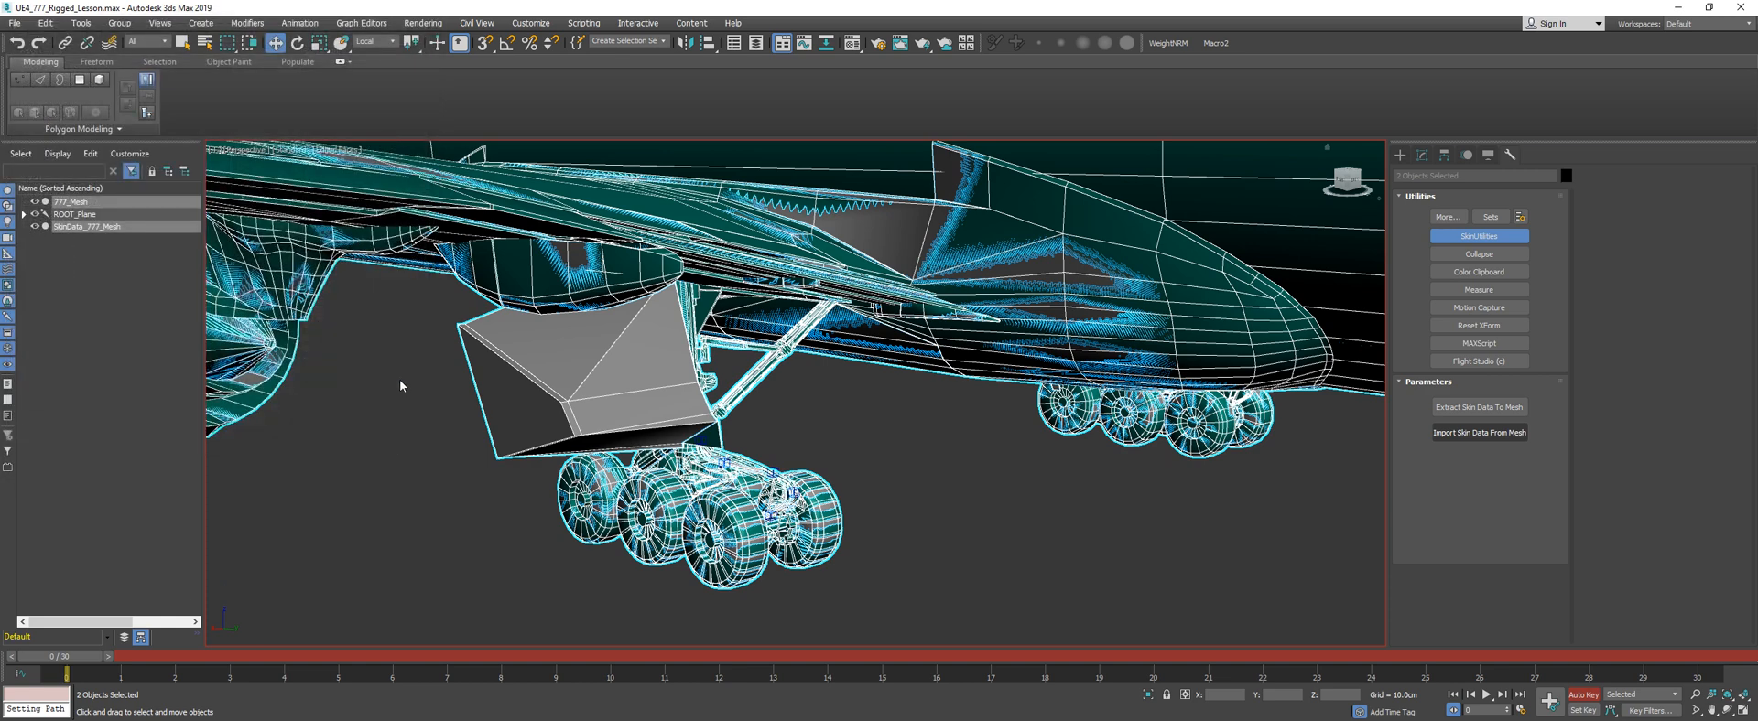
pyautogui.click(35, 226)
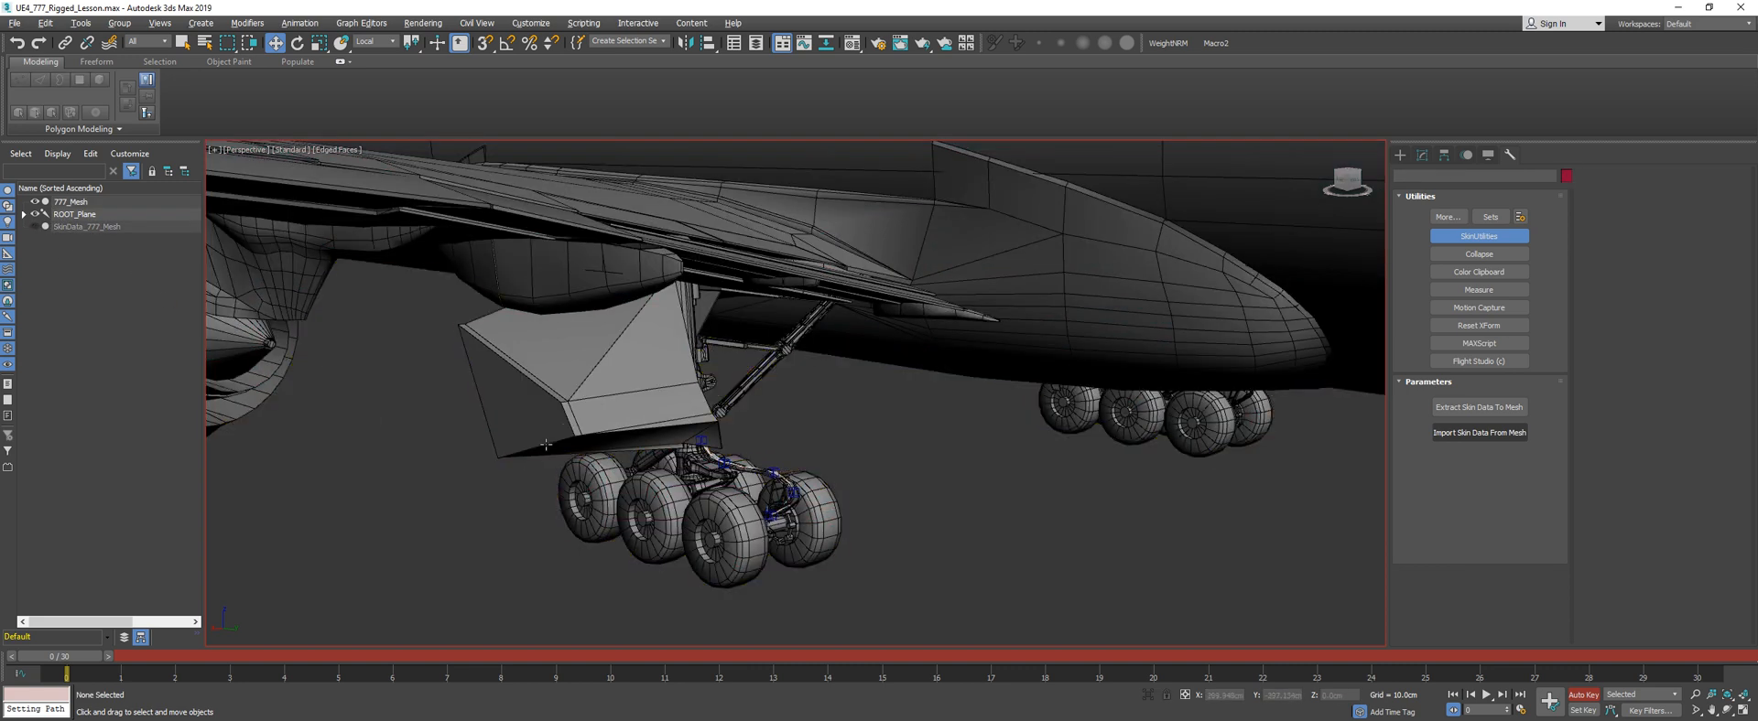
# Scrub the animation to frame 1 and back to 0 to examine how the landing gear and extruded door of 777_Mesh deform
pyautogui.keyDown('alt'); pyautogui.moveTo(430, 517); pyautogui.dragTo(339, 540, button='middle'); pyautogui.keyUp('alt')
pyautogui.scroll(1, 321, 545)
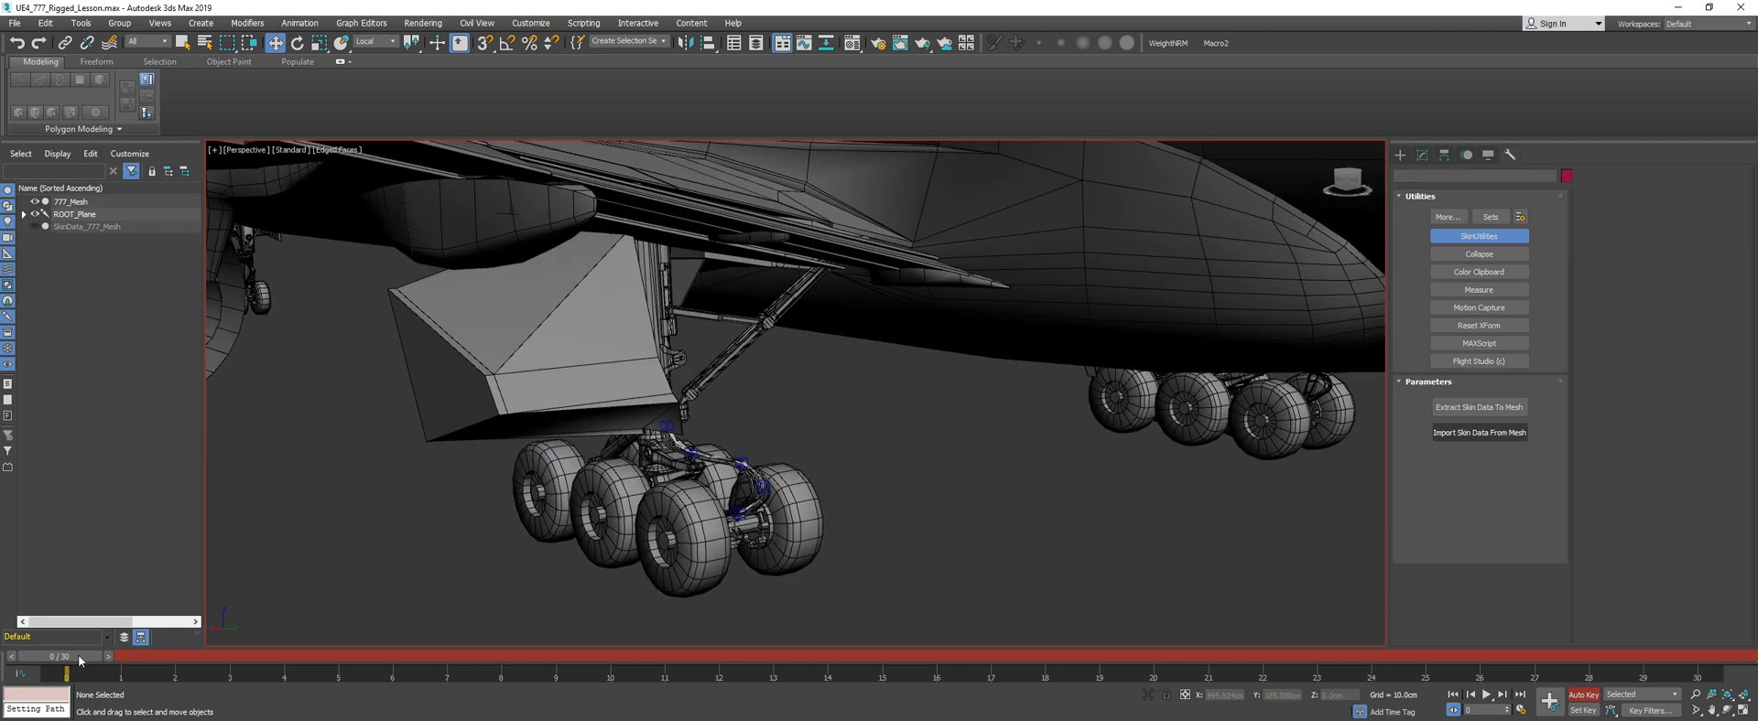
pyautogui.moveTo(79, 660); pyautogui.dragTo(150, 537)
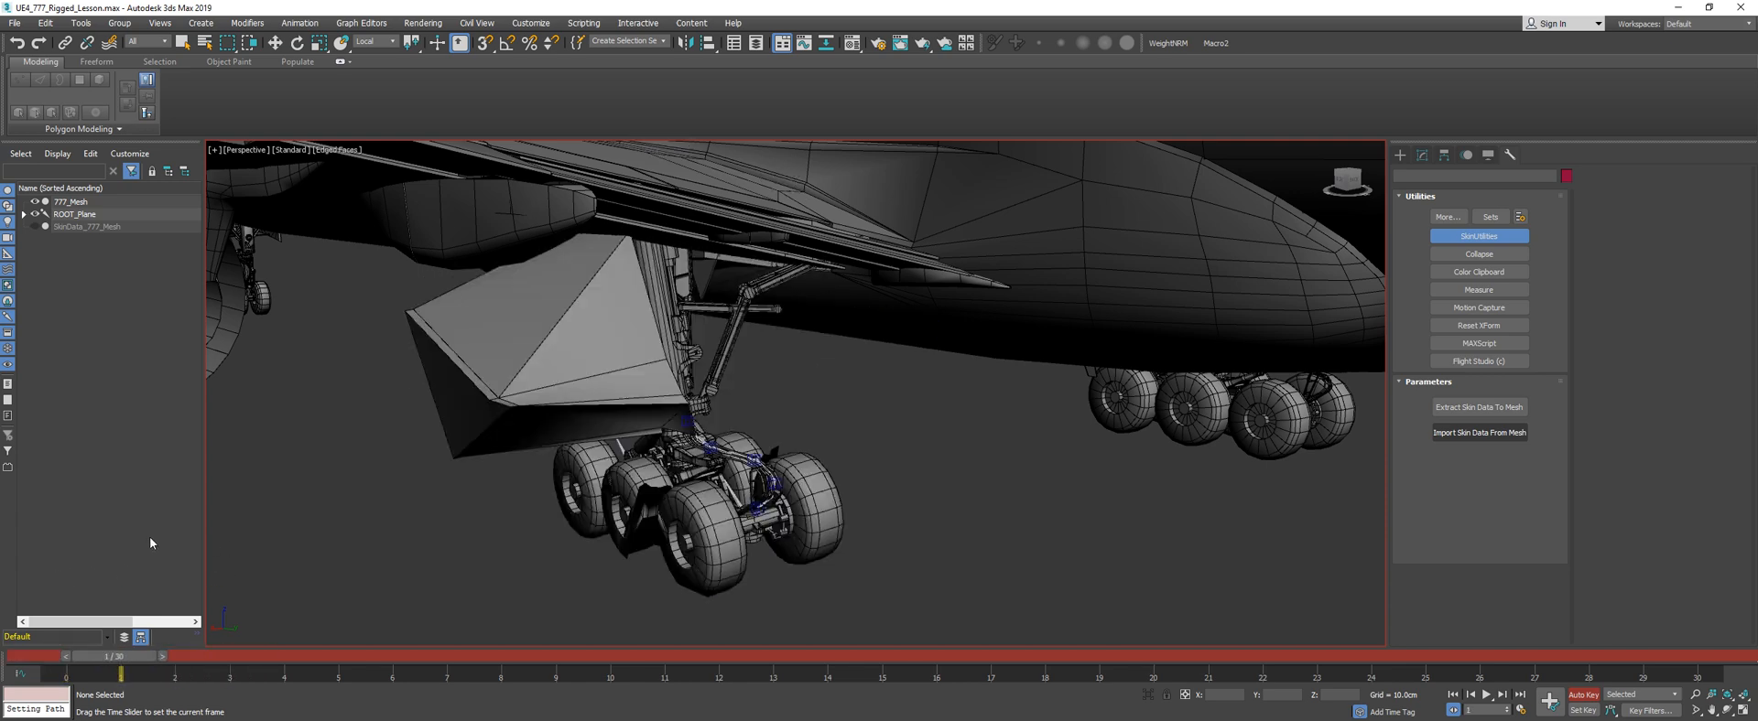
pyautogui.press('w')
pyautogui.click(688, 327)
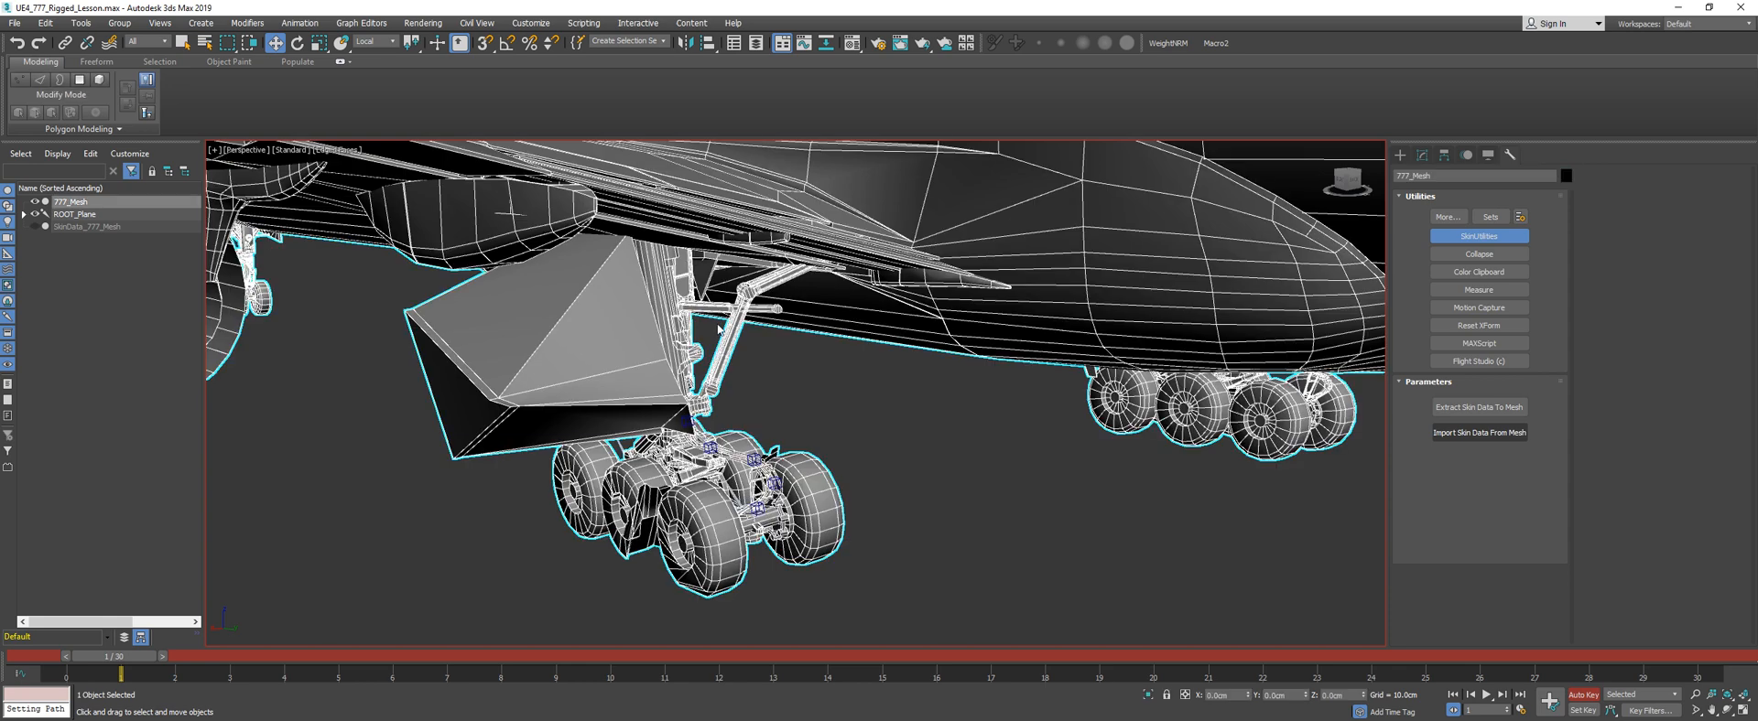
pyautogui.click(1422, 155)
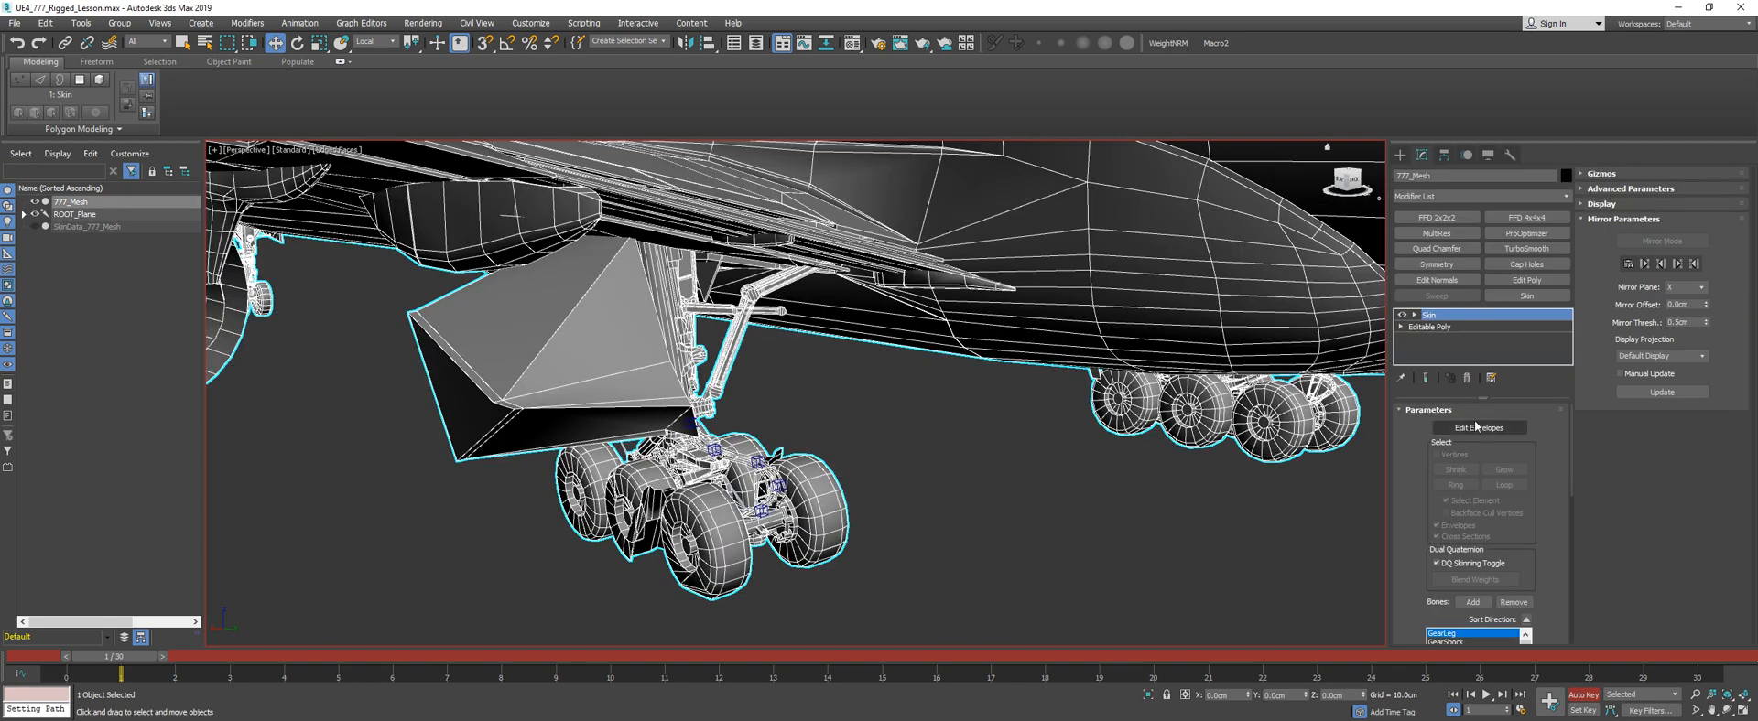
pyautogui.press('F3')
pyautogui.moveTo(720, 362); pyautogui.dragTo(709, 387, button='middle')
pyautogui.press('F3')
pyautogui.moveTo(722, 437); pyautogui.dragTo(709, 412, button='middle')
pyautogui.moveTo(126, 655); pyautogui.dragTo(41, 646)
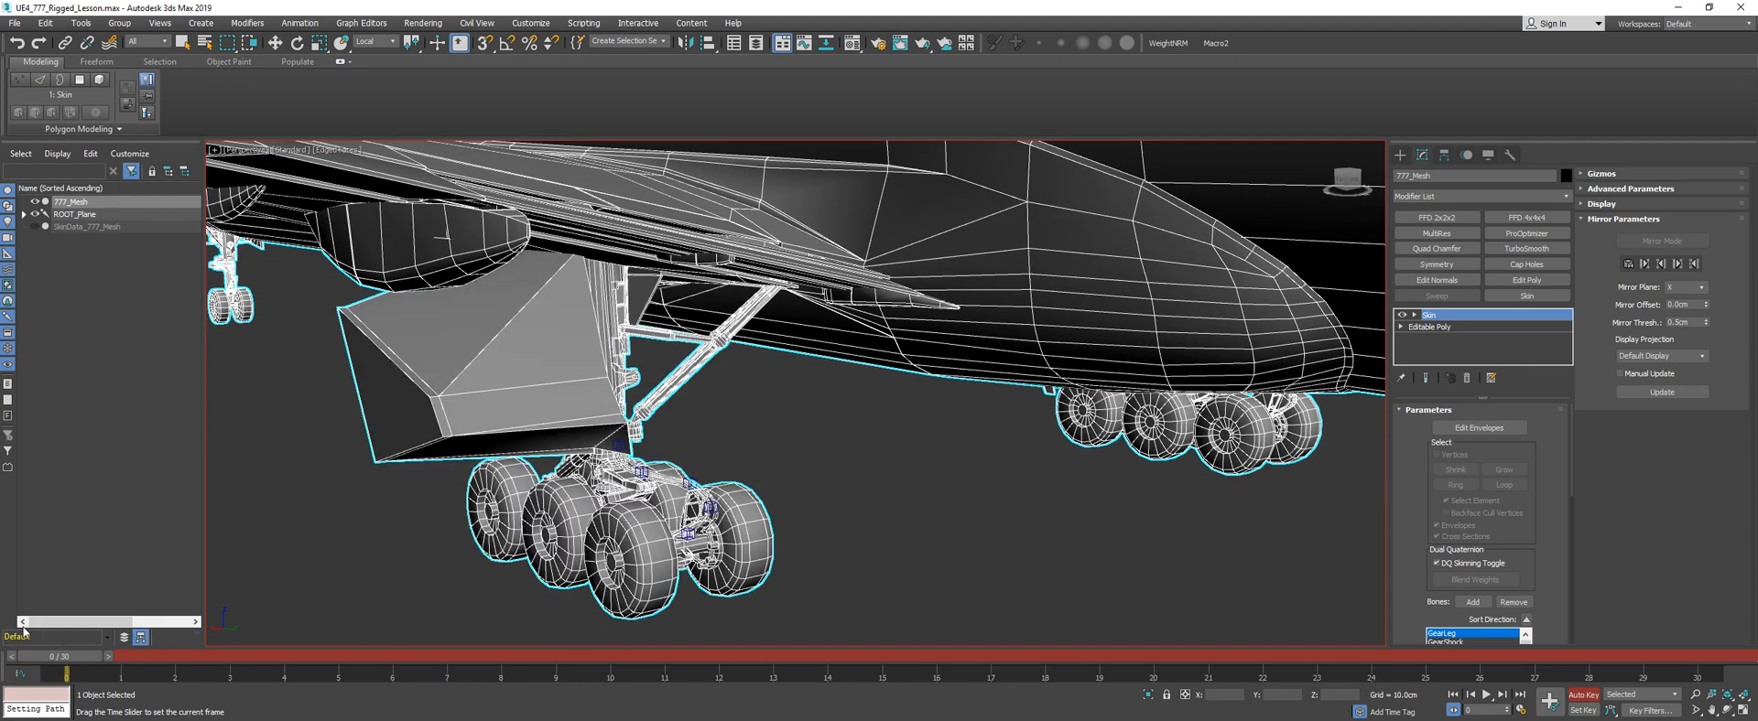
# Enable Edit Envelopes on the Skin modifier of 777_Mesh and allow vertex selection
pyautogui.press('w')
pyautogui.scroll(3, 688, 409)
pyautogui.scroll(4, 683, 384)
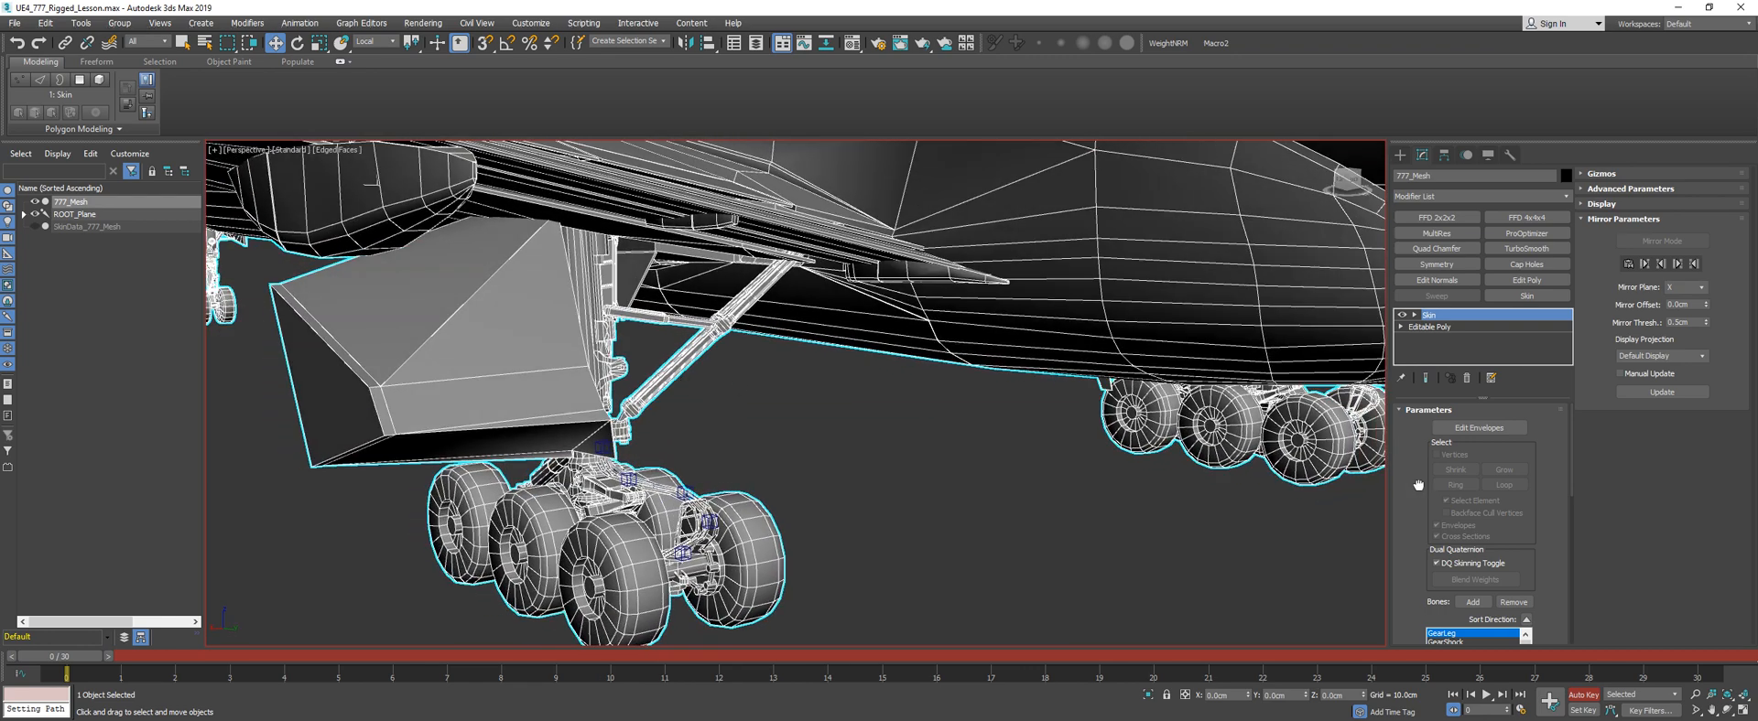
pyautogui.scroll(-5, 1417, 485)
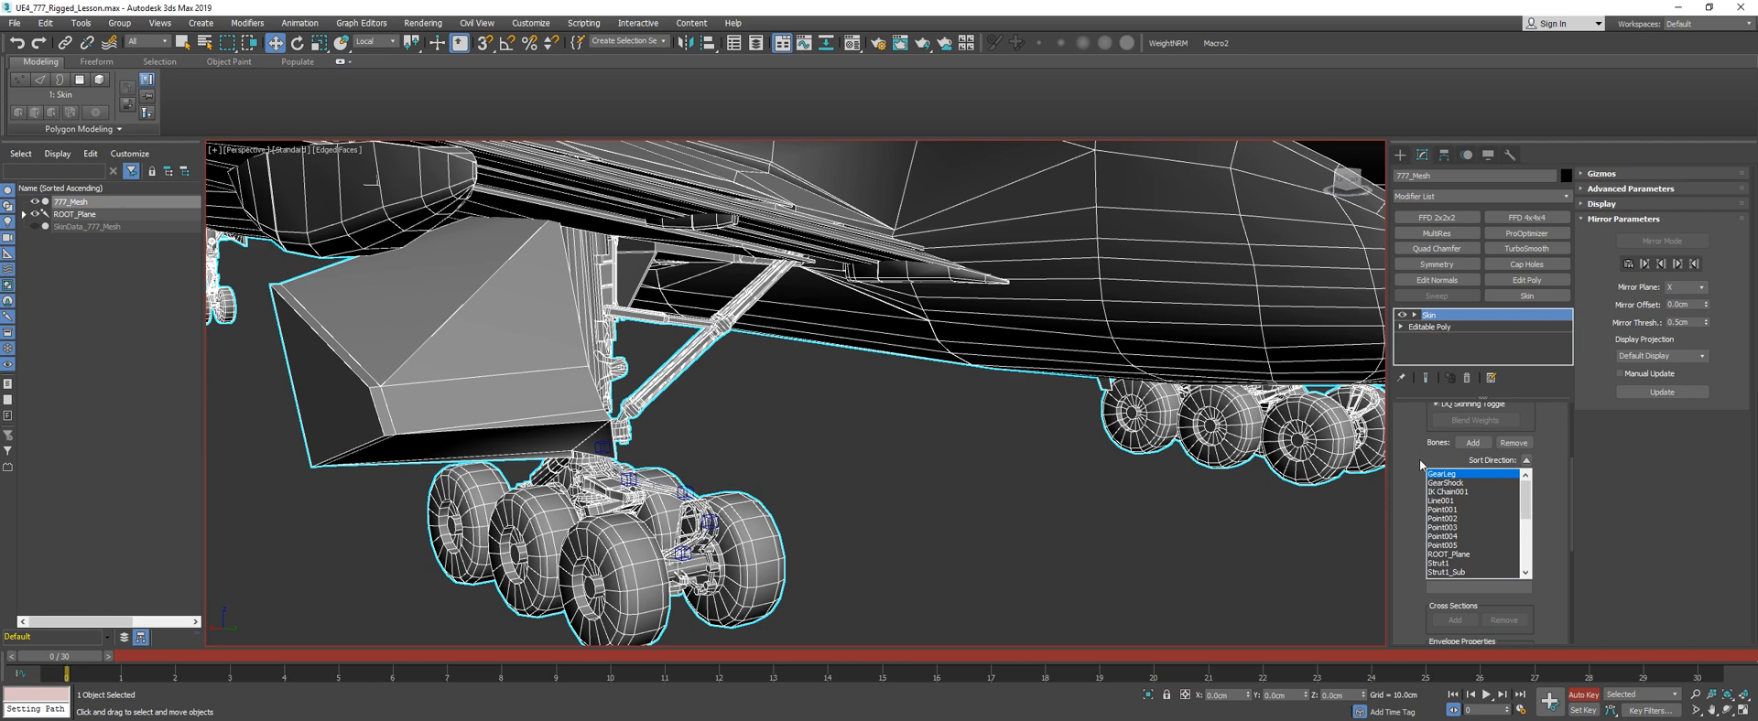
pyautogui.scroll(5, 1419, 459)
pyautogui.click(1479, 428)
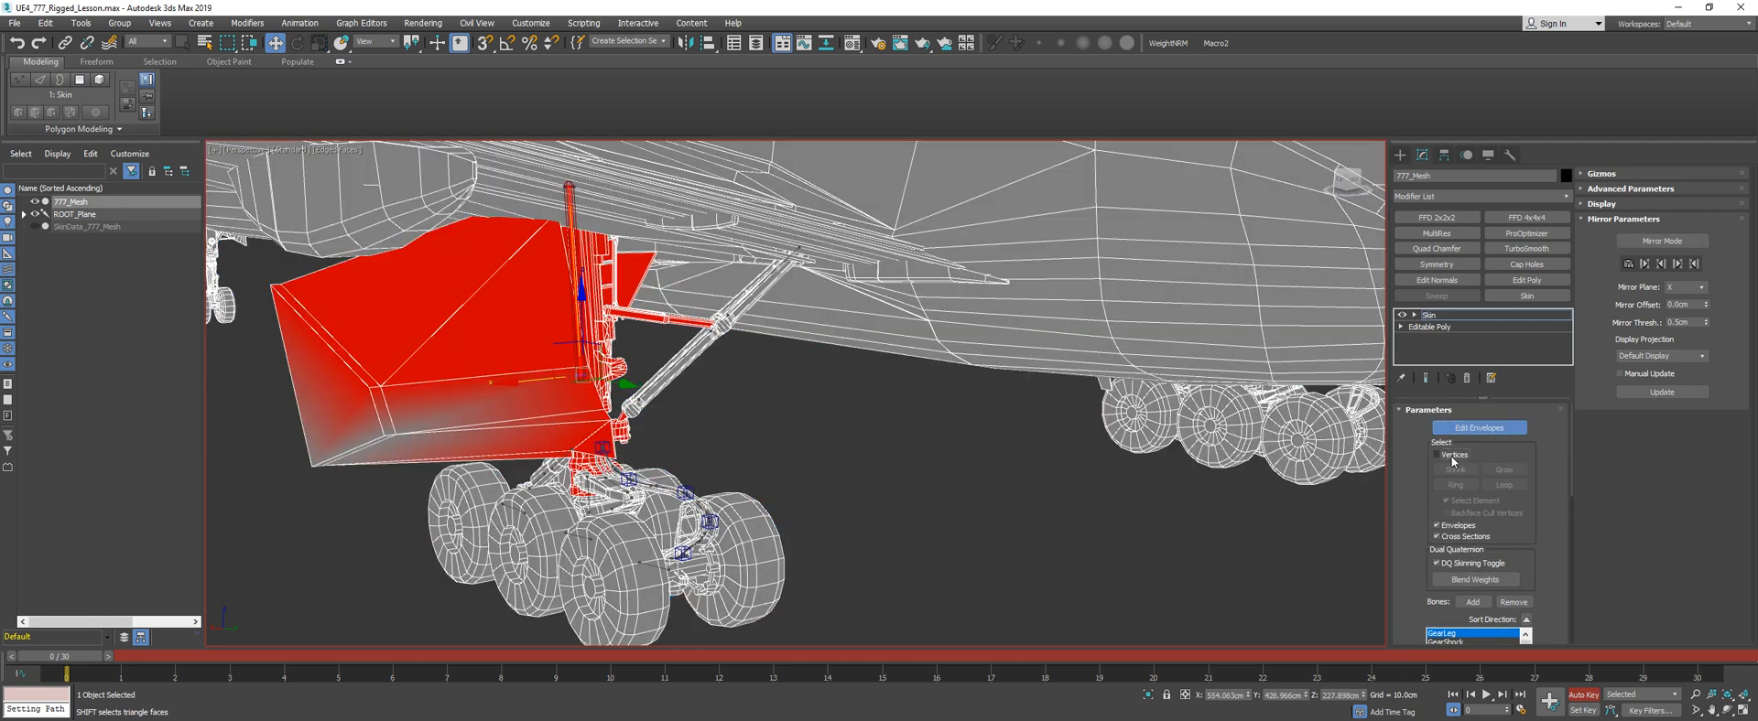
pyautogui.click(1452, 456)
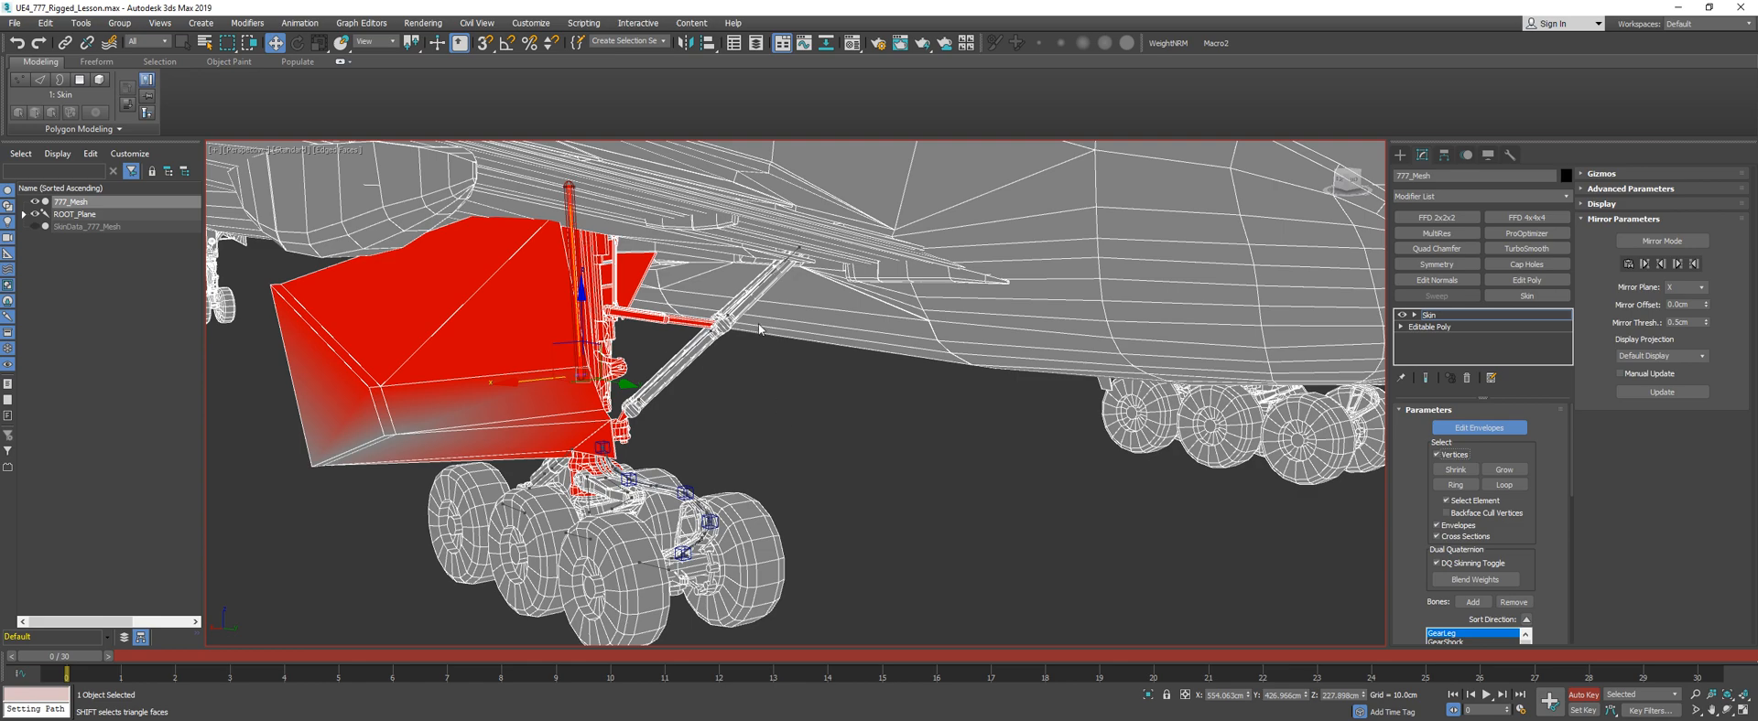
# Set the absolute effect of the GearLeg bone on the extruded landing gear door's vertices to 1.0
pyautogui.keyDown('alt'); pyautogui.moveTo(406, 382); pyautogui.dragTo(503, 390, button='middle'); pyautogui.keyUp('alt')
pyautogui.scroll(3, 502, 391)
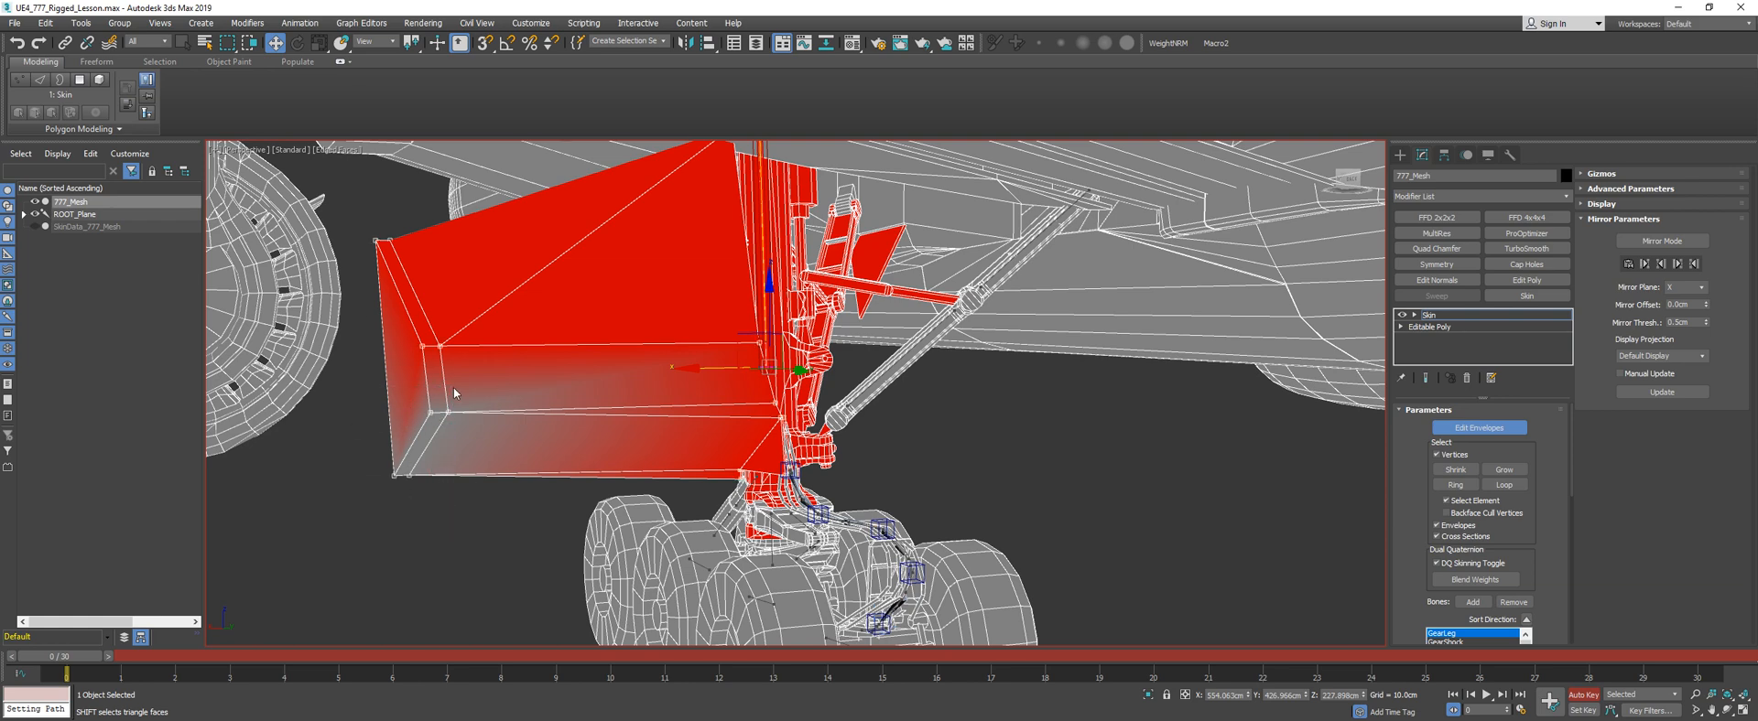
pyautogui.scroll(-5, 1414, 541)
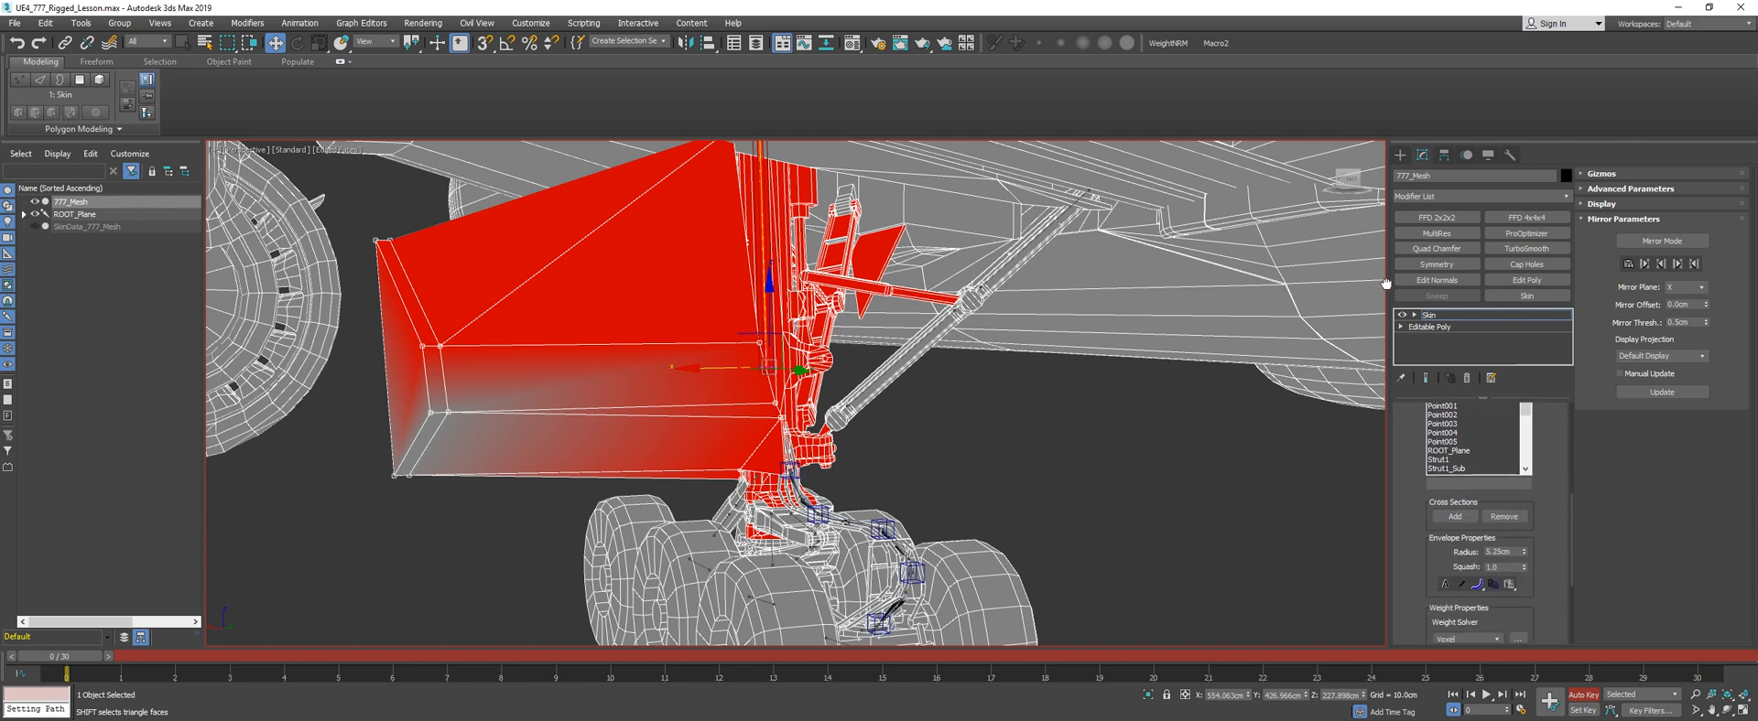
pyautogui.scroll(-3, 1408, 518)
pyautogui.scroll(5, 1408, 484)
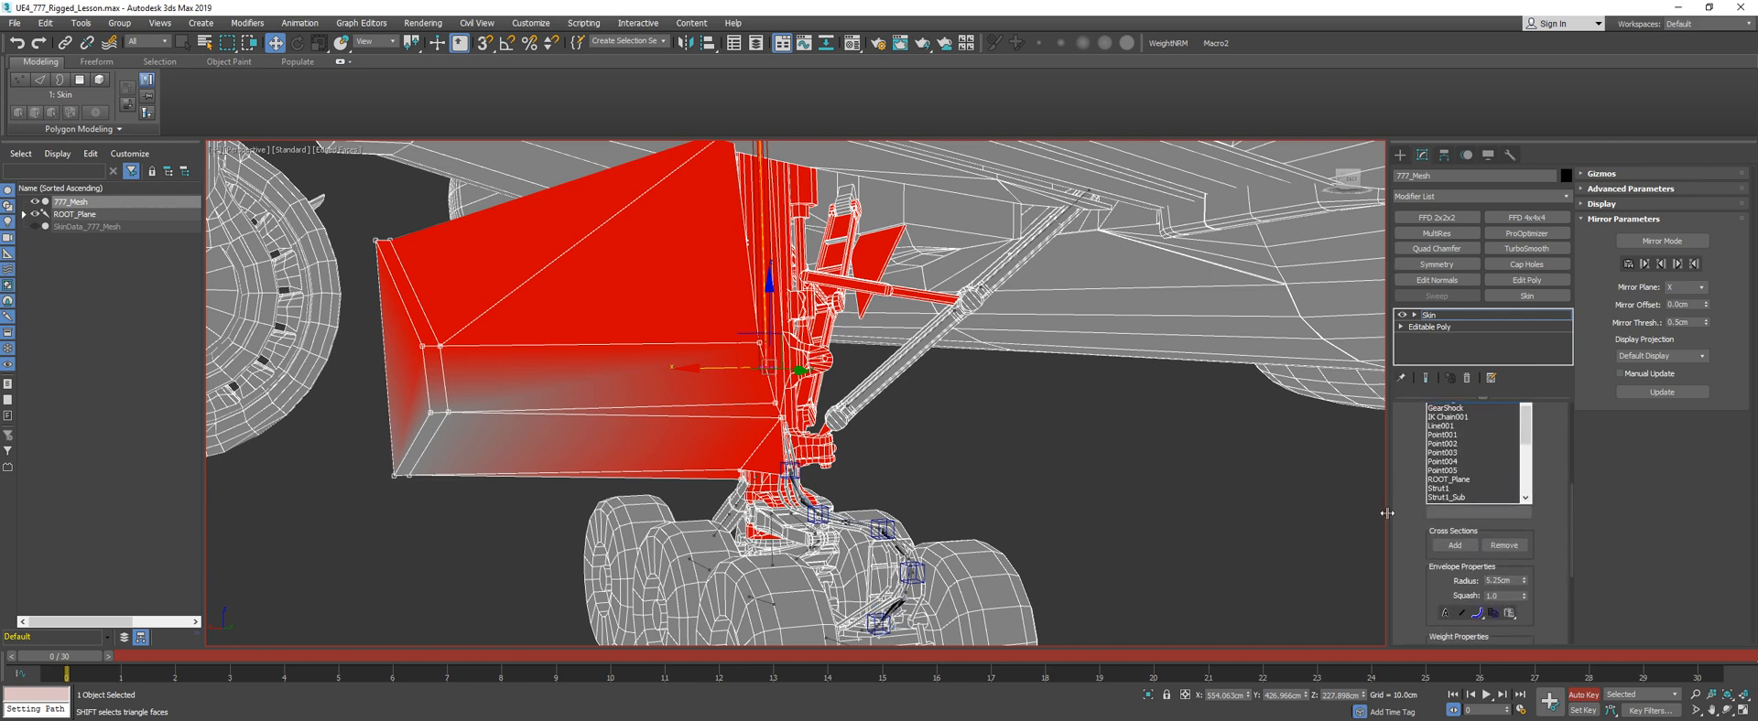
pyautogui.scroll(-4, 1483, 549)
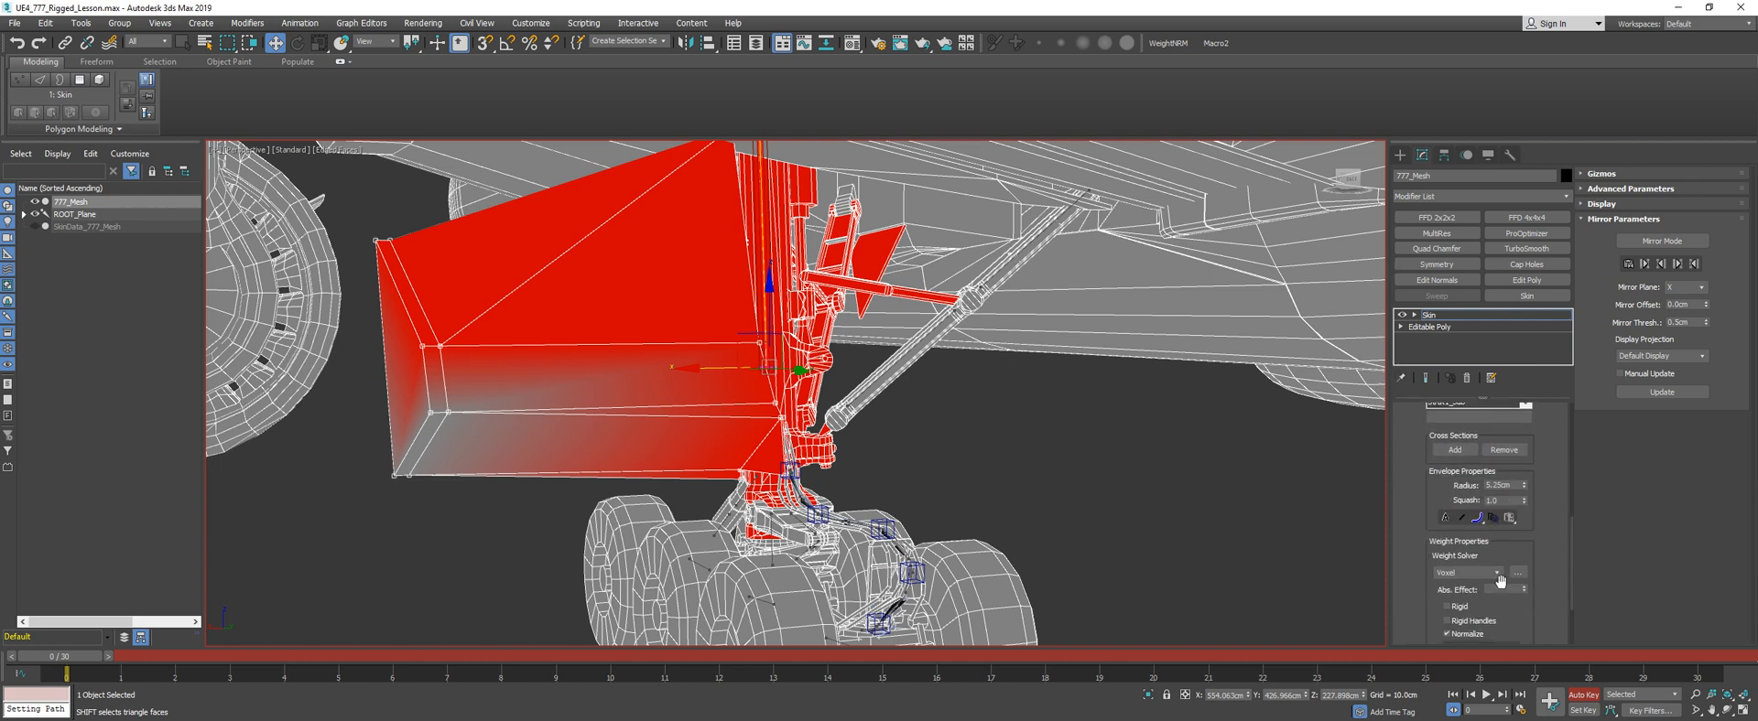
pyautogui.moveTo(1523, 587); pyautogui.dragTo(1502, 397)
# Select the bone of the nearest main gear wheel and examine which wheel faces it influences
pyautogui.moveTo(702, 391); pyautogui.dragTo(714, 341, button='middle')
pyautogui.scroll(-2, 714, 342)
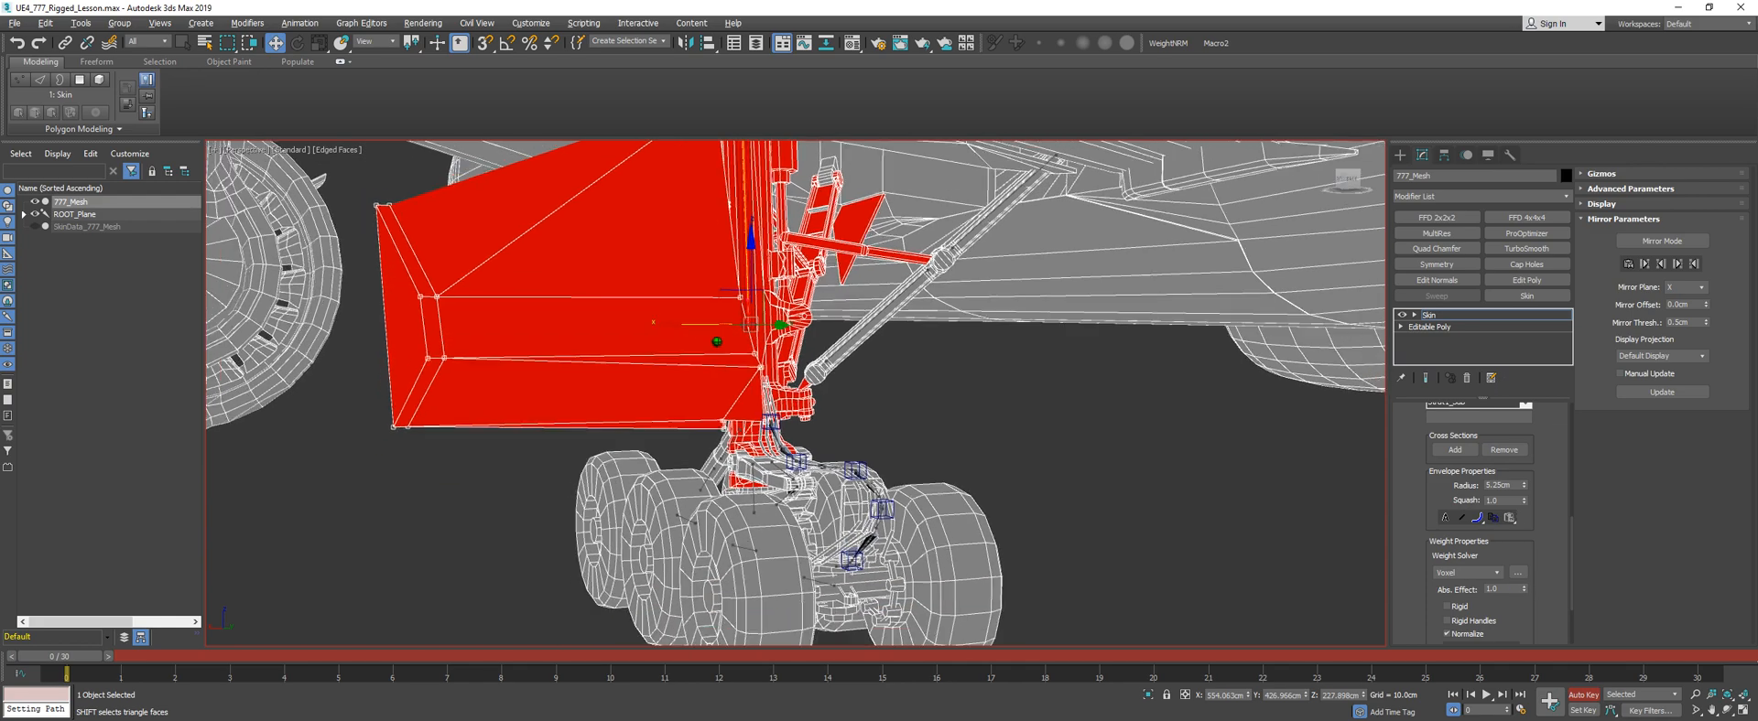
pyautogui.keyDown('alt'); pyautogui.moveTo(795, 412); pyautogui.dragTo(910, 458, button='middle'); pyautogui.keyUp('alt')
pyautogui.moveTo(910, 567); pyautogui.dragTo(810, 440, button='middle')
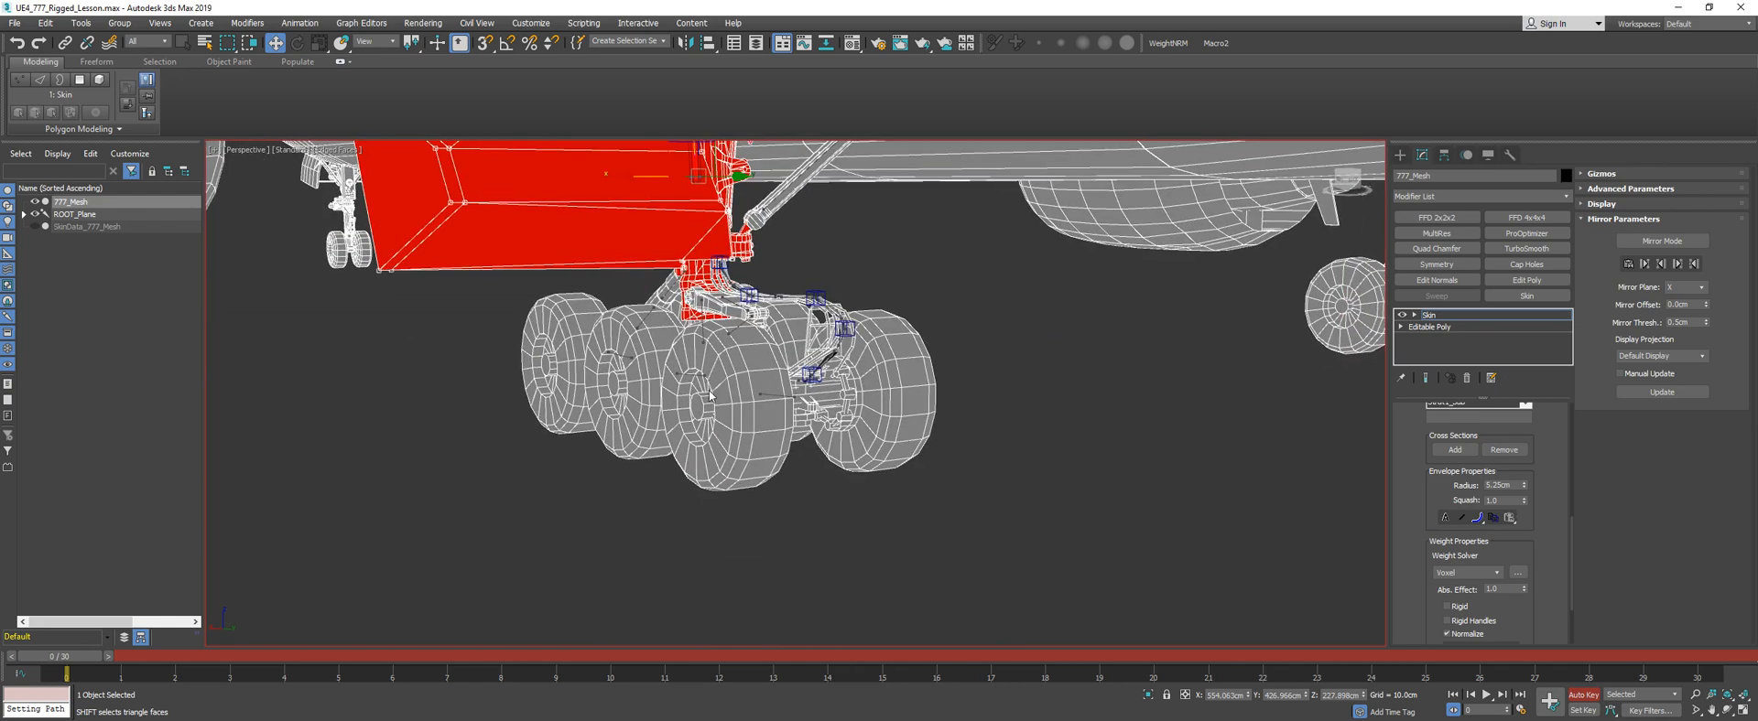
pyautogui.press('F3')
pyautogui.press('F3')
pyautogui.keyDown('alt'); pyautogui.moveTo(838, 401); pyautogui.dragTo(969, 470, button='middle'); pyautogui.keyUp('alt')
pyautogui.click(967, 437)
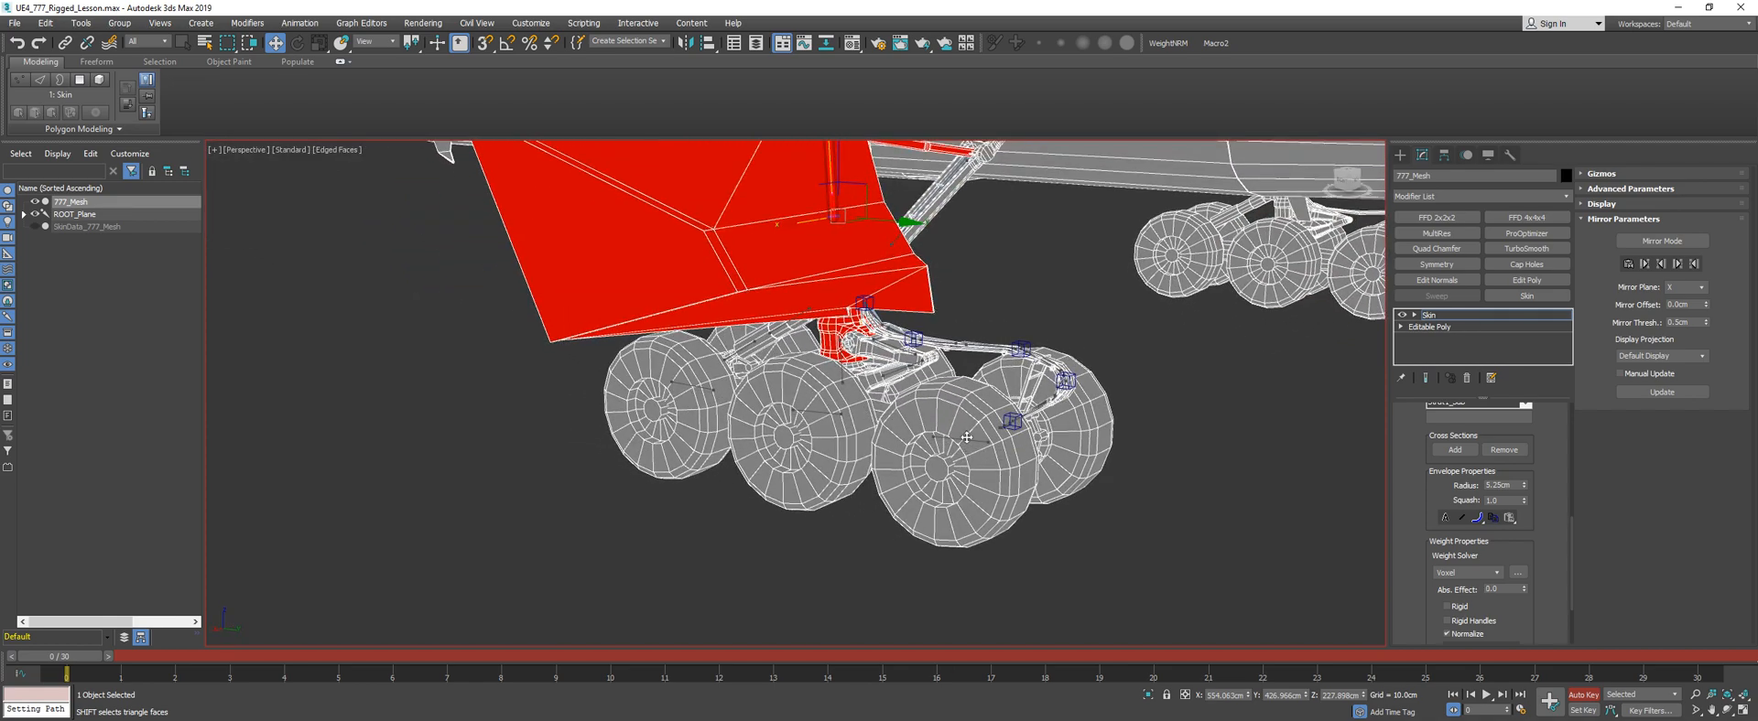
pyautogui.press('F3')
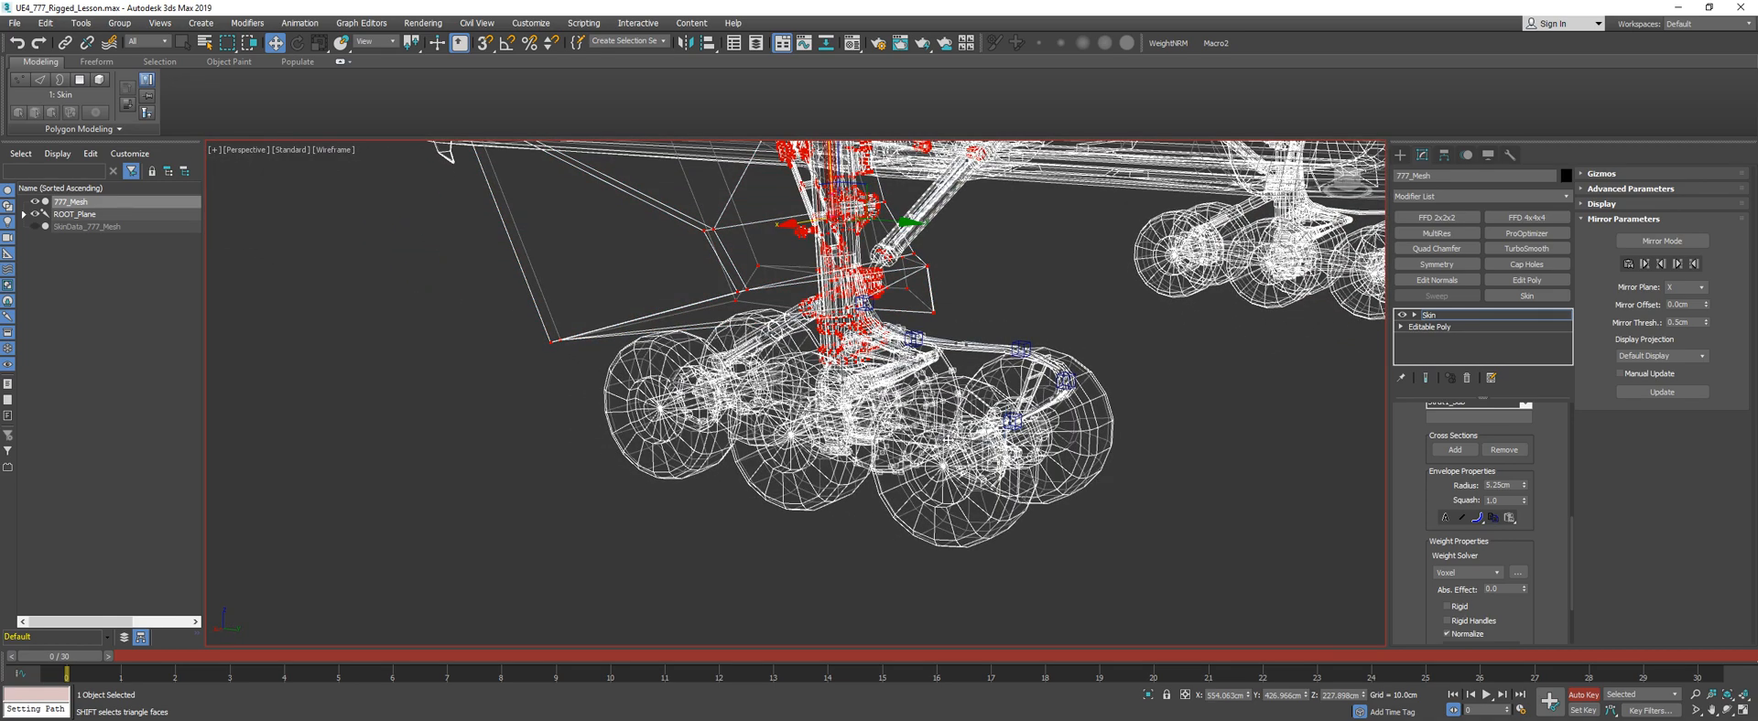
pyautogui.scroll(4, 952, 432)
pyautogui.click(943, 433)
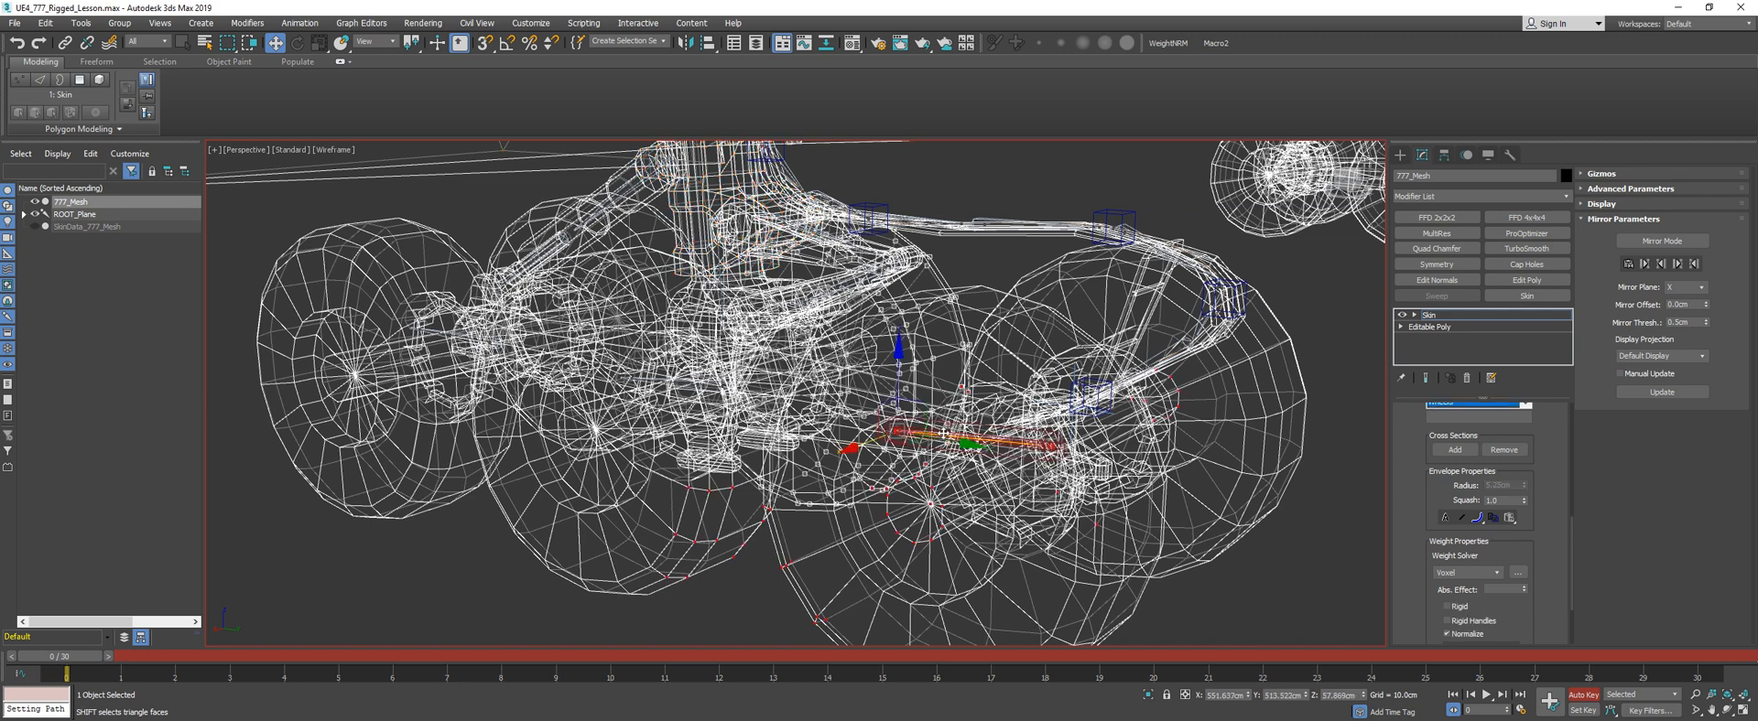
pyautogui.press('F3')
pyautogui.scroll(-3, 915, 403)
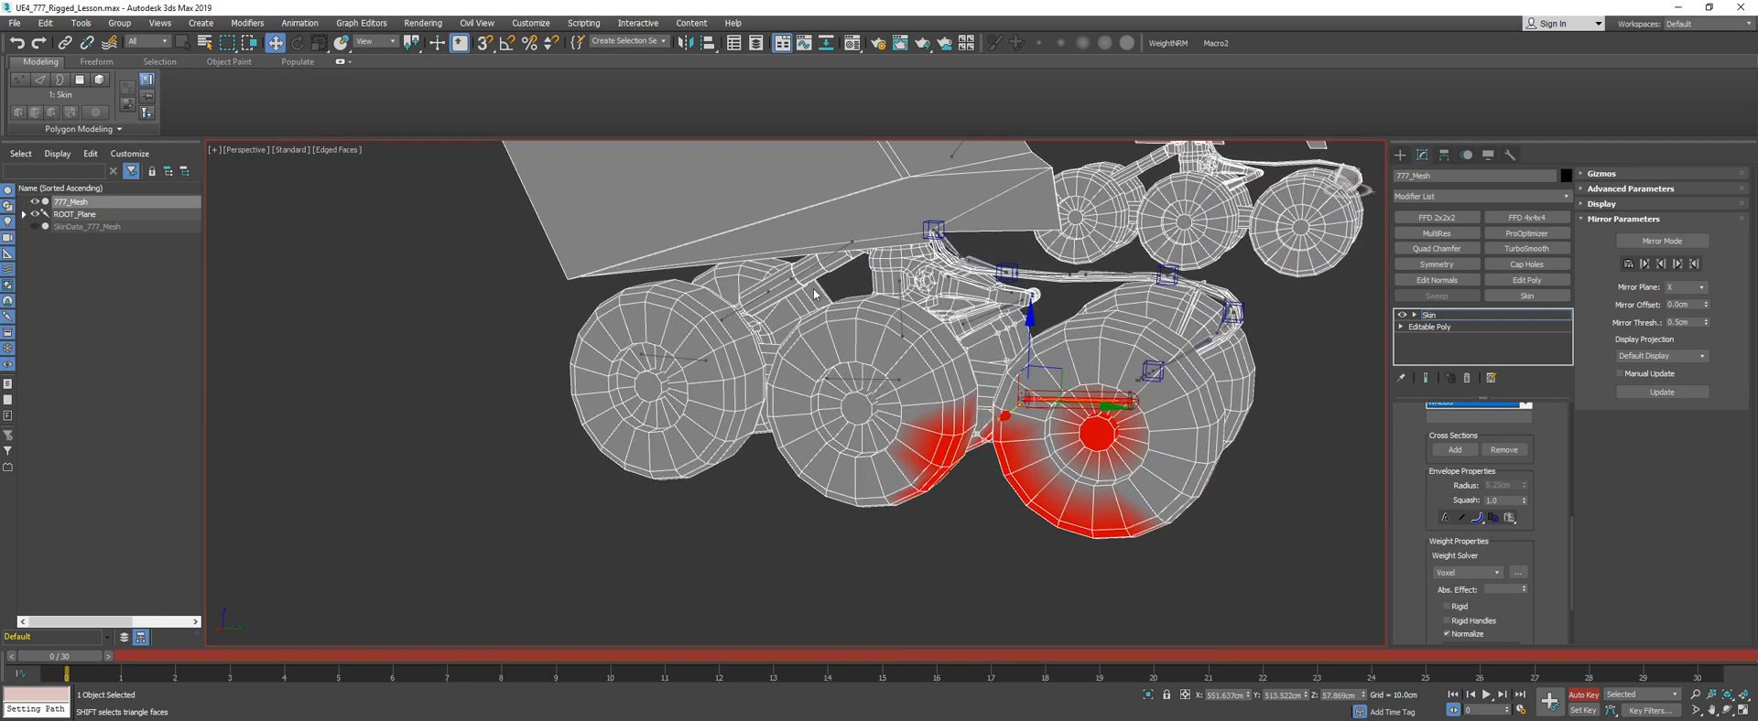
# Select the bone of the diagonal strut above the main gear wheels and examine its weighted area from several sides
pyautogui.click(813, 276)
pyautogui.scroll(-6, 824, 357)
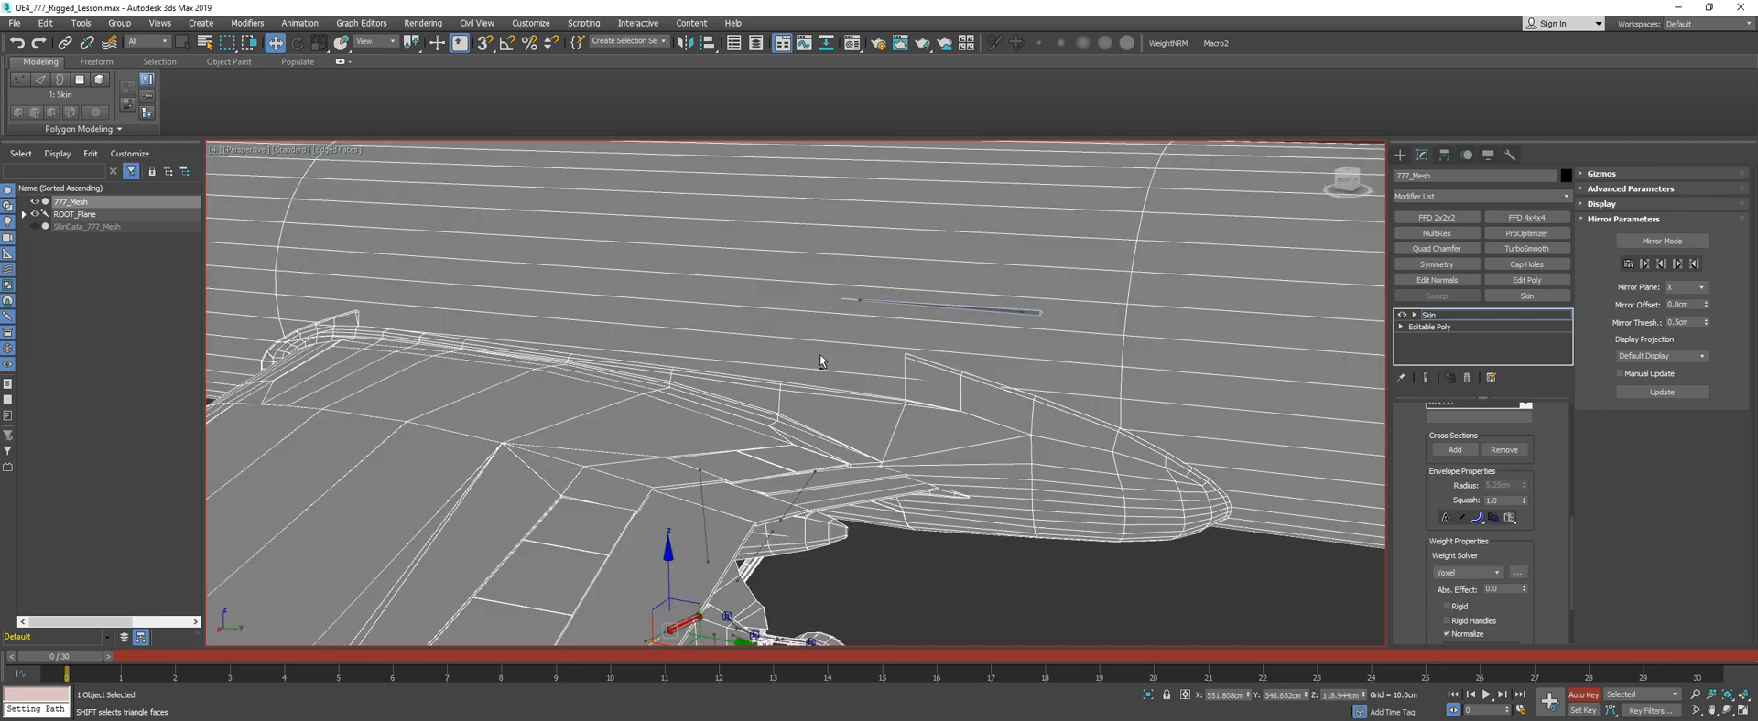
pyautogui.moveTo(845, 490); pyautogui.dragTo(844, 356, button='middle')
pyautogui.scroll(5, 785, 449)
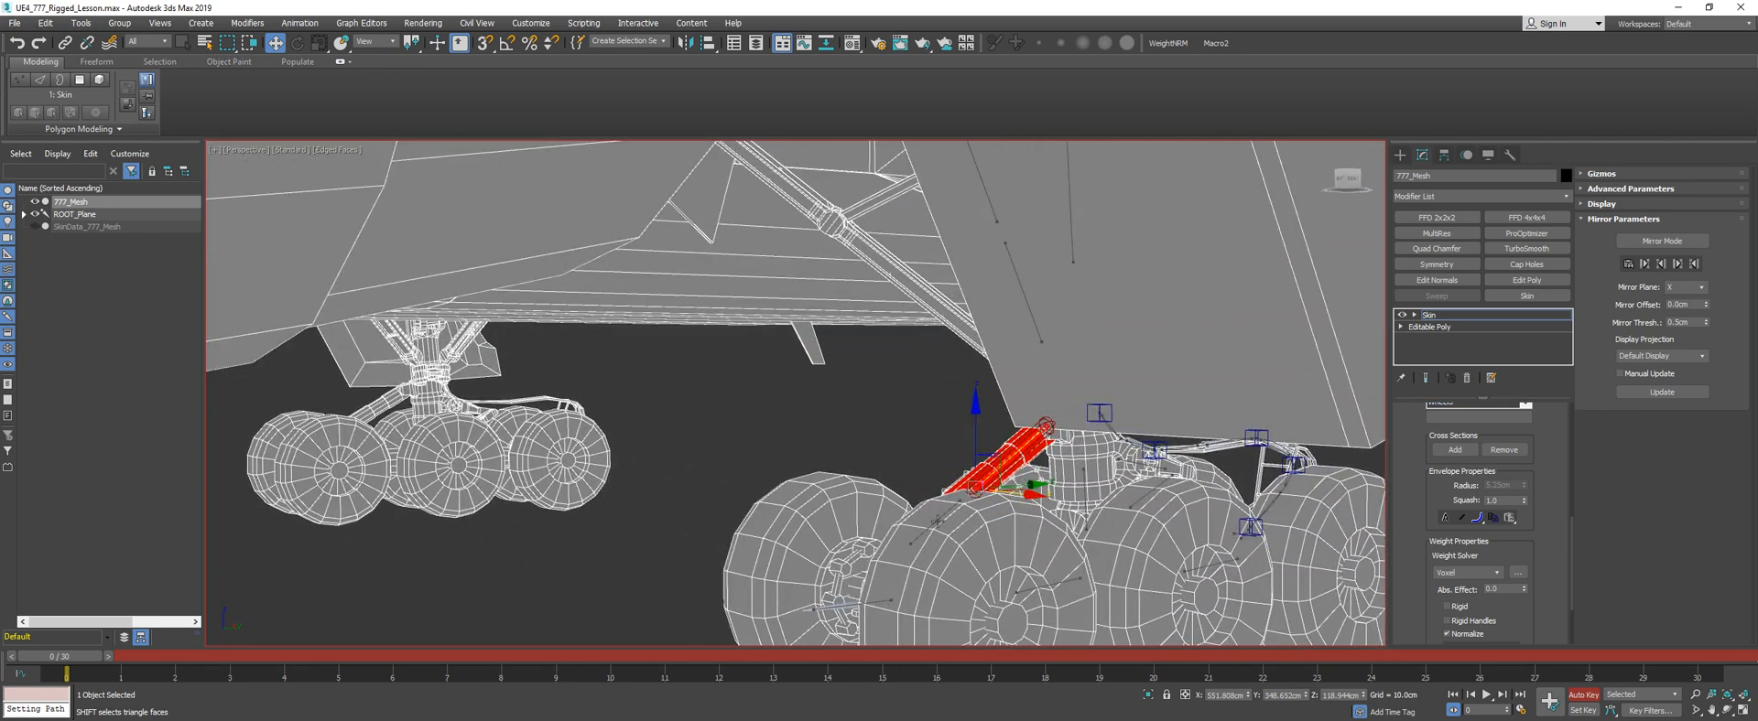
pyautogui.scroll(5, 899, 477)
pyautogui.scroll(-3, 900, 477)
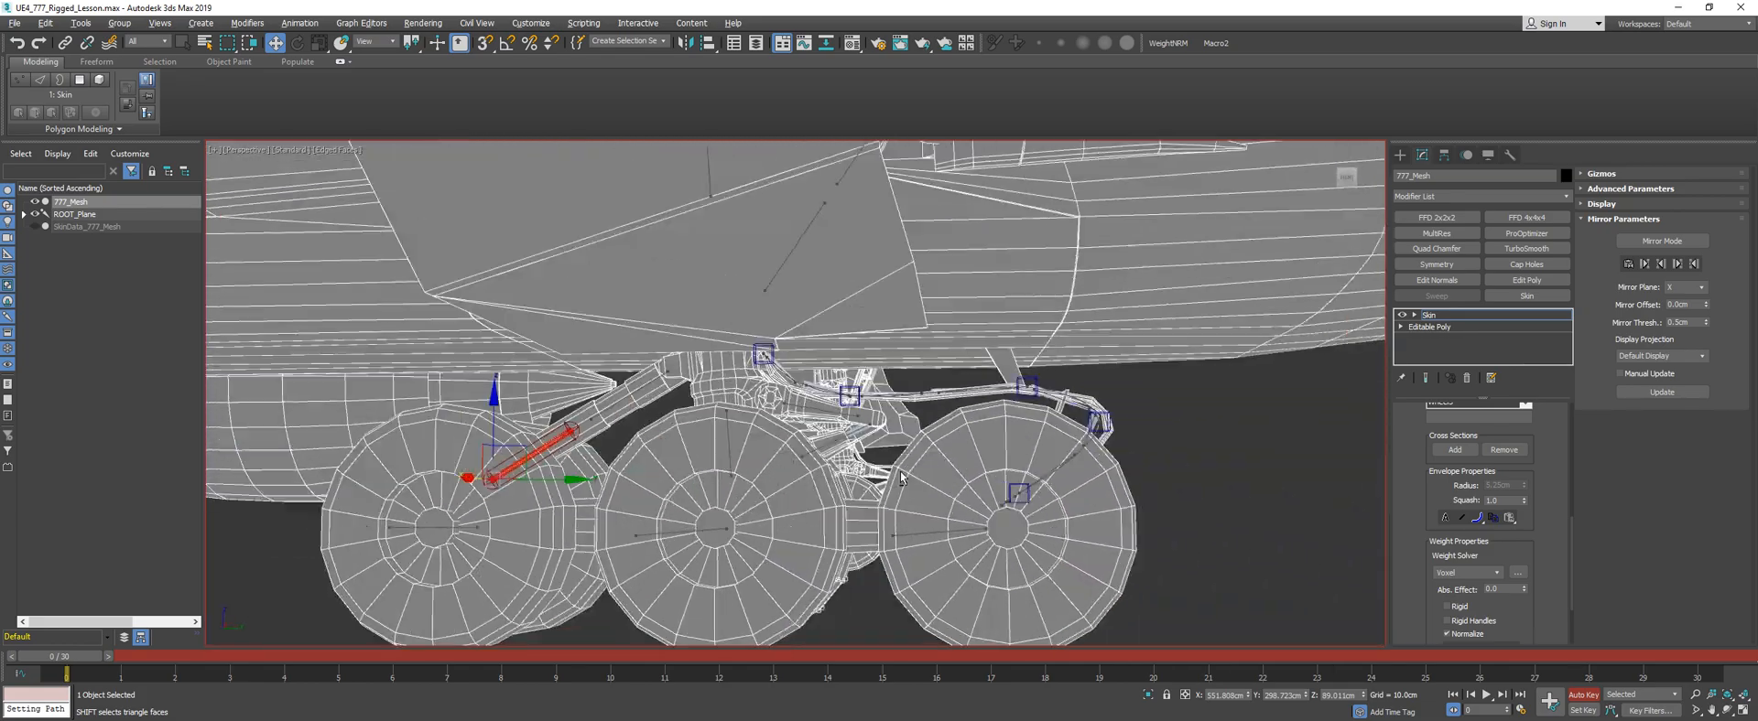
pyautogui.scroll(-3, 900, 477)
pyautogui.moveTo(867, 503); pyautogui.dragTo(667, 437, button='middle')
pyautogui.moveTo(816, 361)
pyautogui.keyDown('alt'); pyautogui.mouseDown(button='middle')
pyautogui.moveTo(856, 339)
pyautogui.moveTo(808, 372)
pyautogui.mouseUp(button='middle'); pyautogui.keyUp('alt')
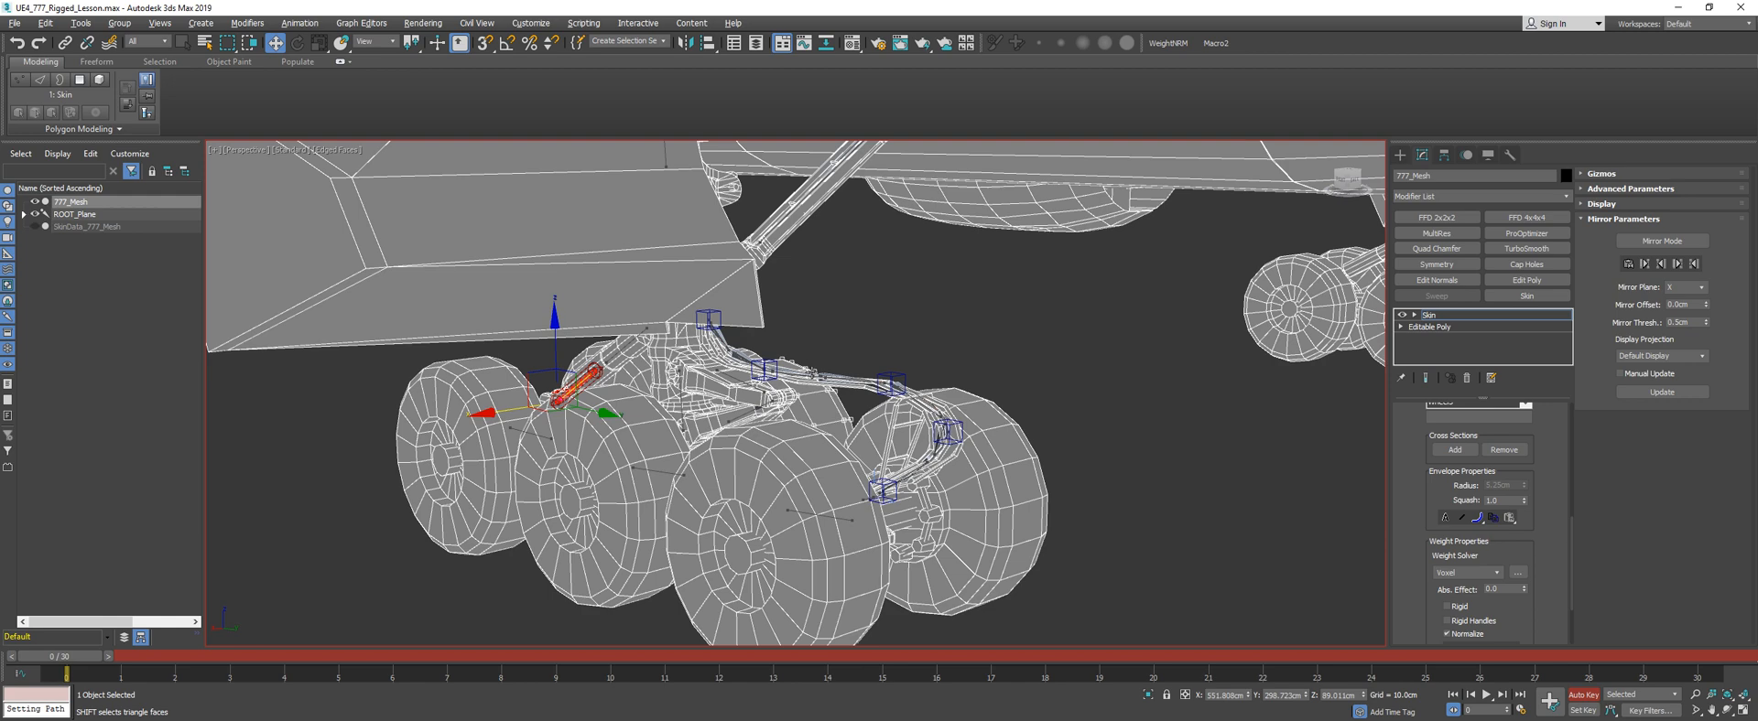
# Select two bones along the wire above the main gear wheels to examine their influence
pyautogui.click(835, 377)
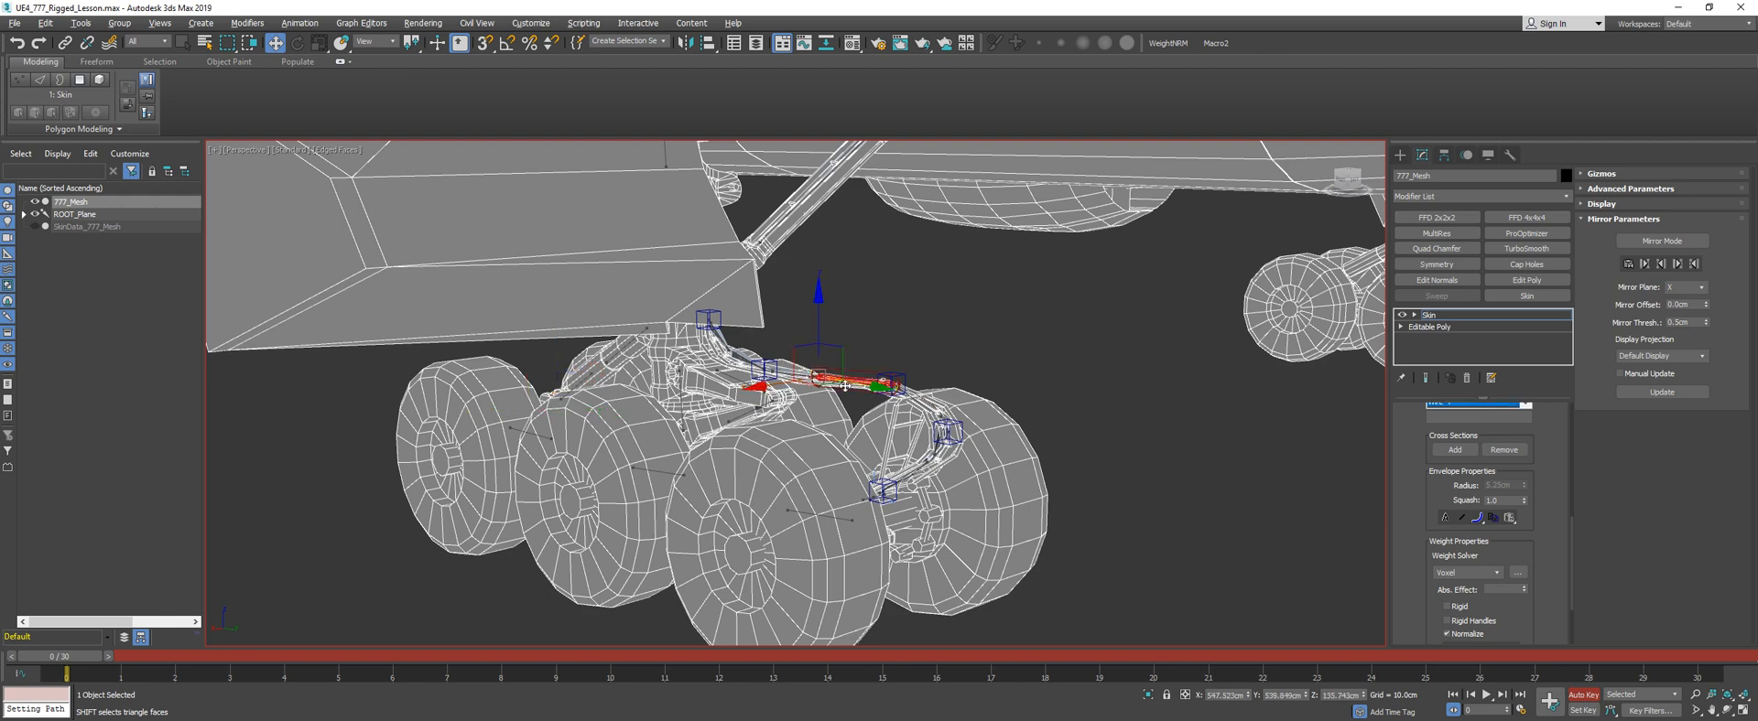
pyautogui.keyDown('alt'); pyautogui.moveTo(844, 385); pyautogui.dragTo(871, 382, button='middle'); pyautogui.keyUp('alt')
pyautogui.click(894, 325)
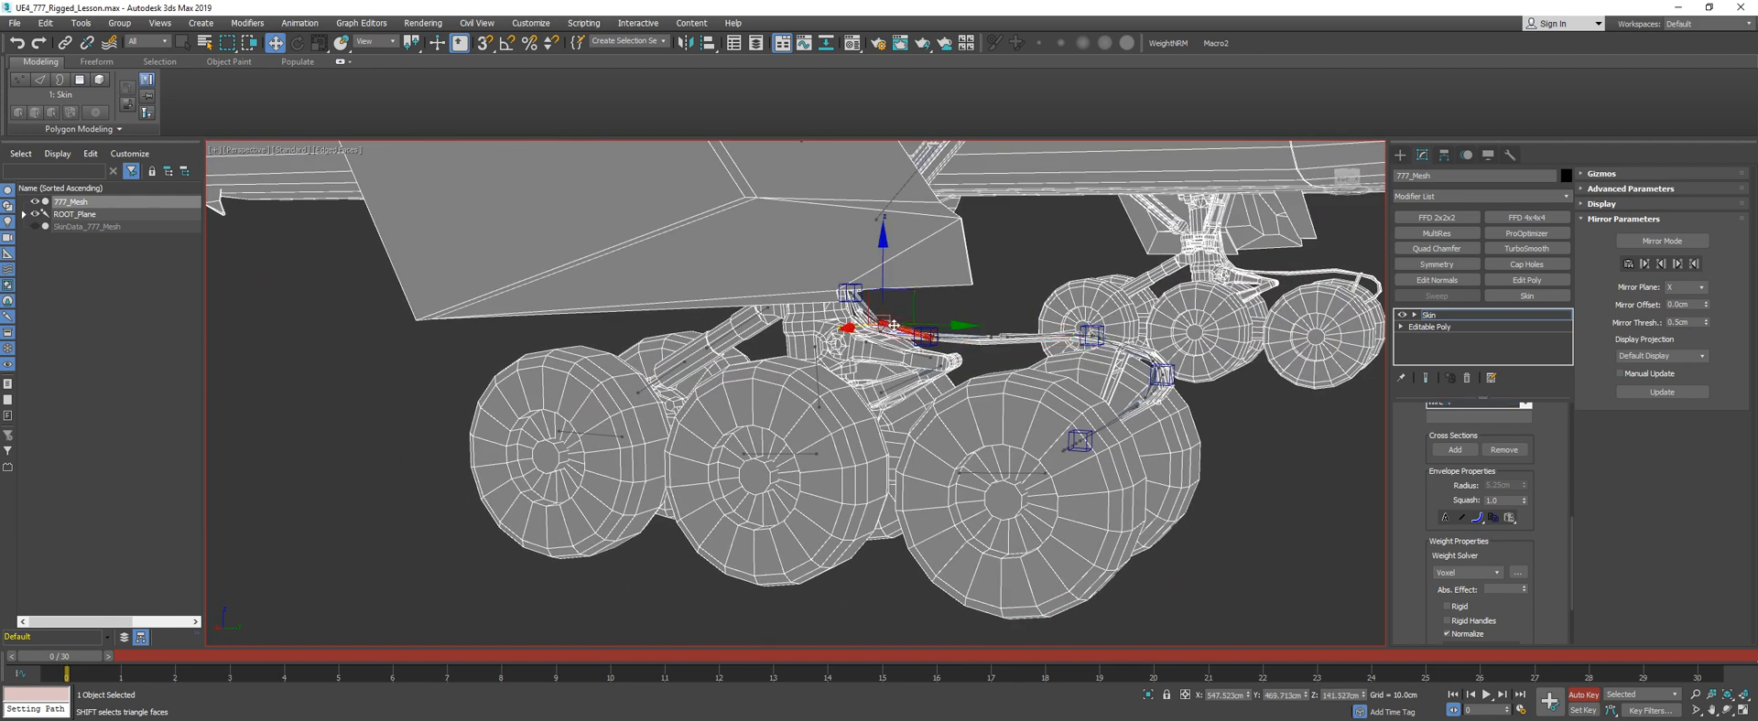
# Select the bone of the long straight wire section above the main gear wheels and examine its weights
pyautogui.scroll(5, 958, 327)
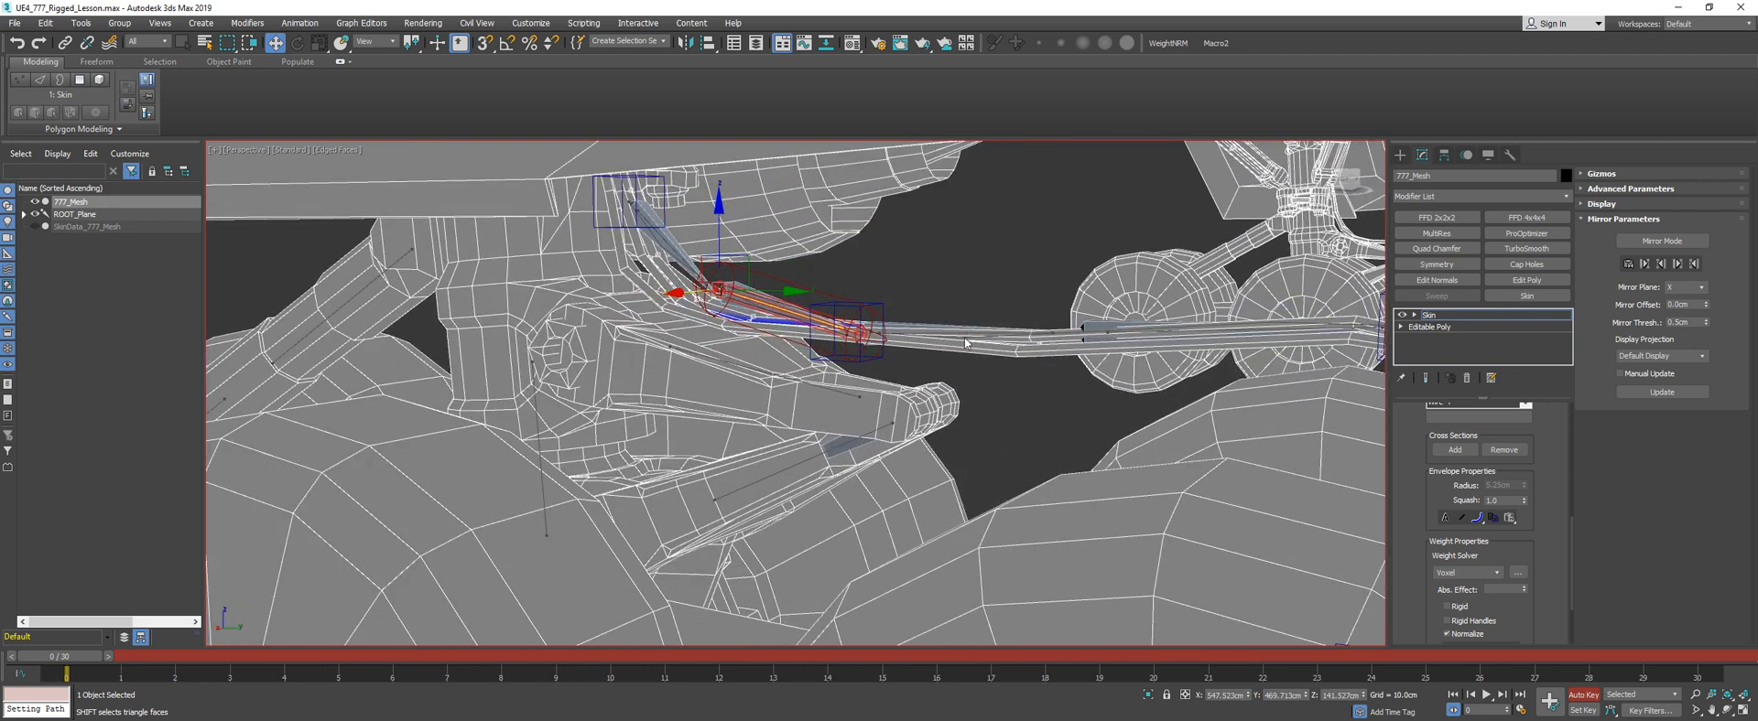
pyautogui.click(962, 335)
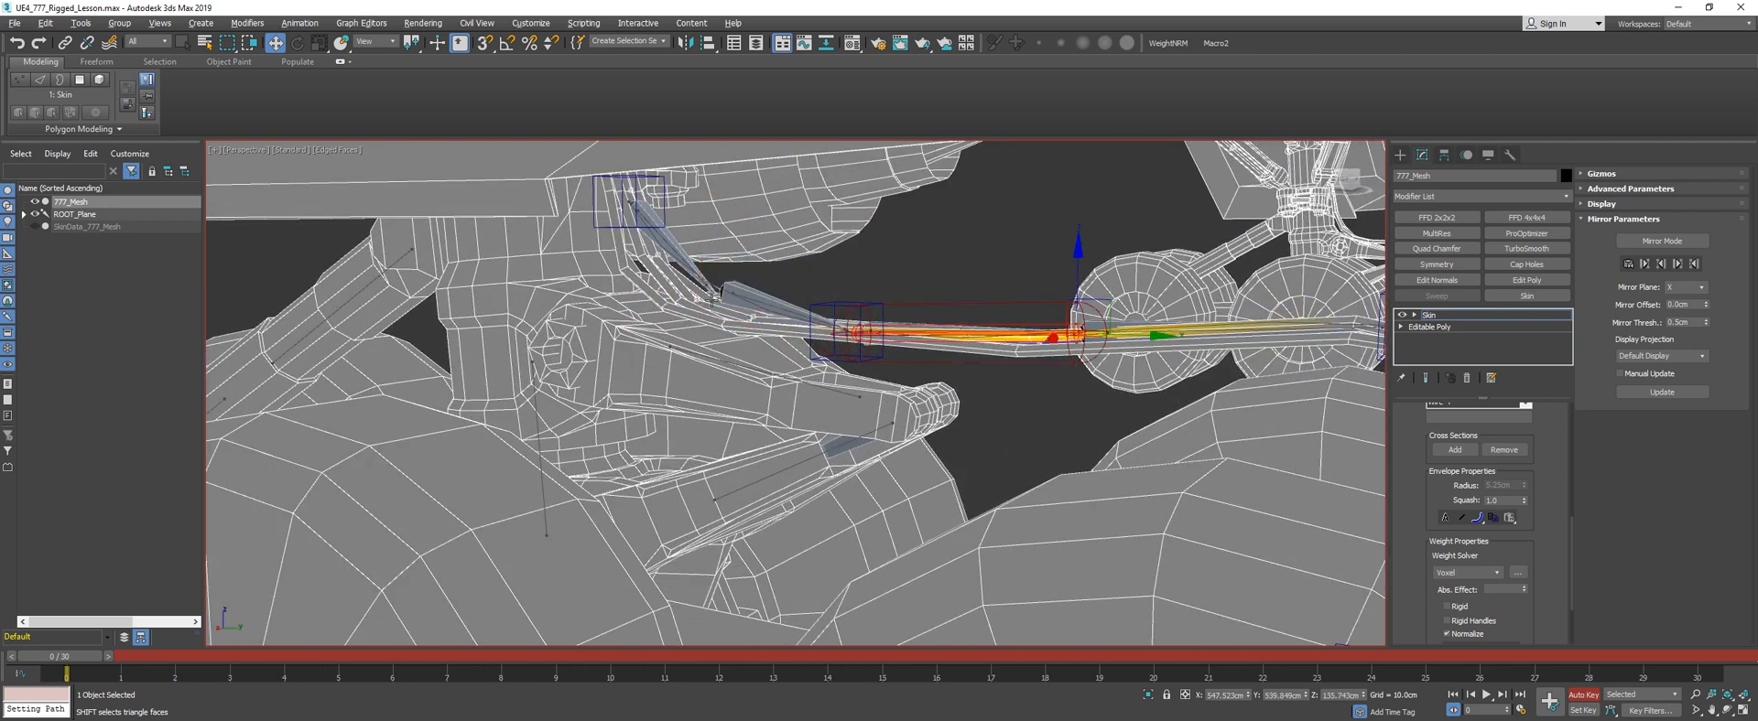
pyautogui.scroll(-5, 711, 299)
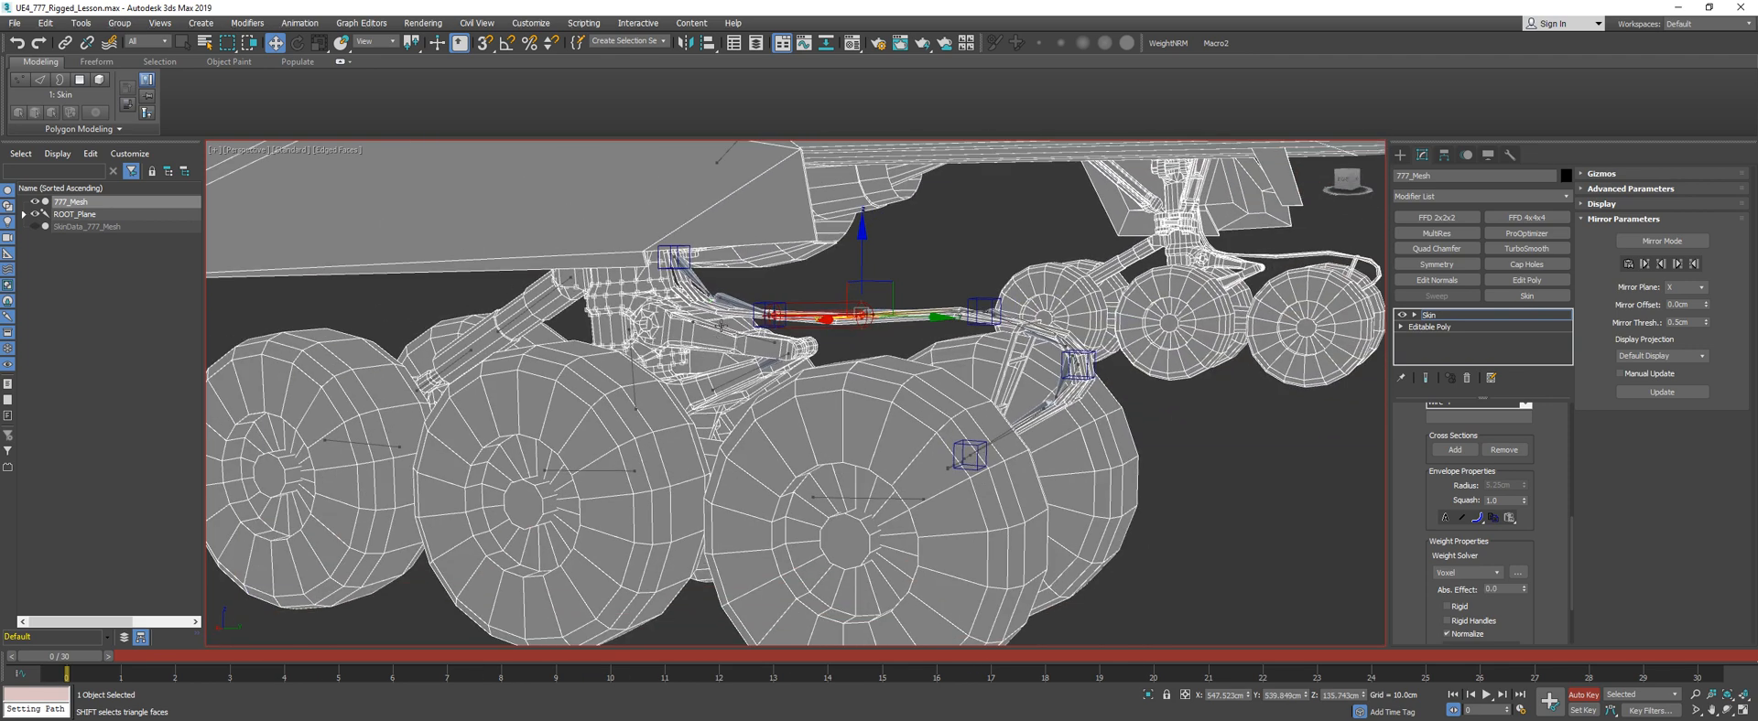
# Select the bones of the two short strut arms above the main gear wheels and examine their weighted areas
pyautogui.click(723, 332)
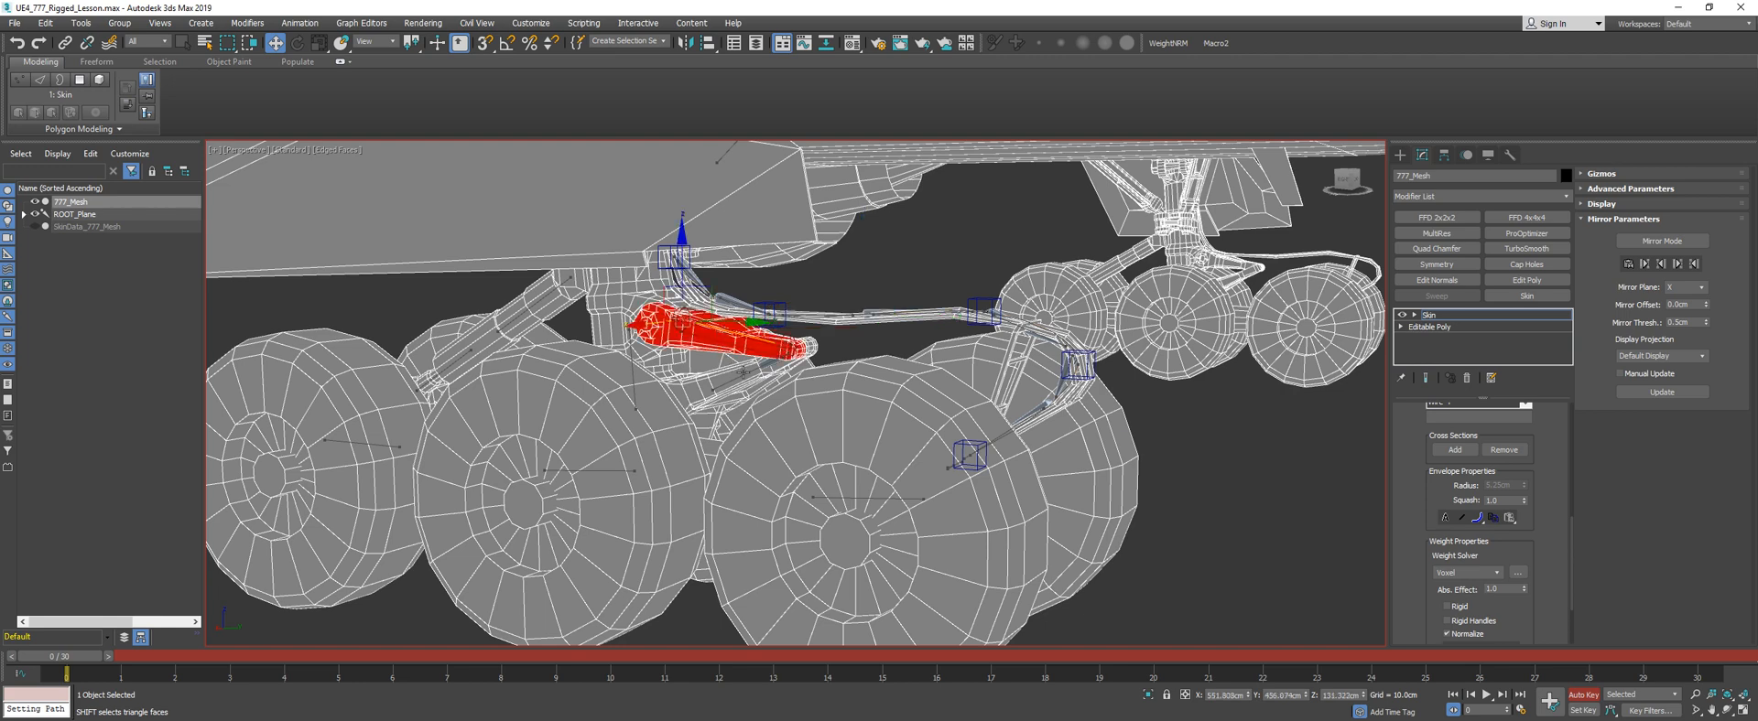
pyautogui.click(744, 372)
pyautogui.click(762, 366)
pyautogui.scroll(4, 765, 365)
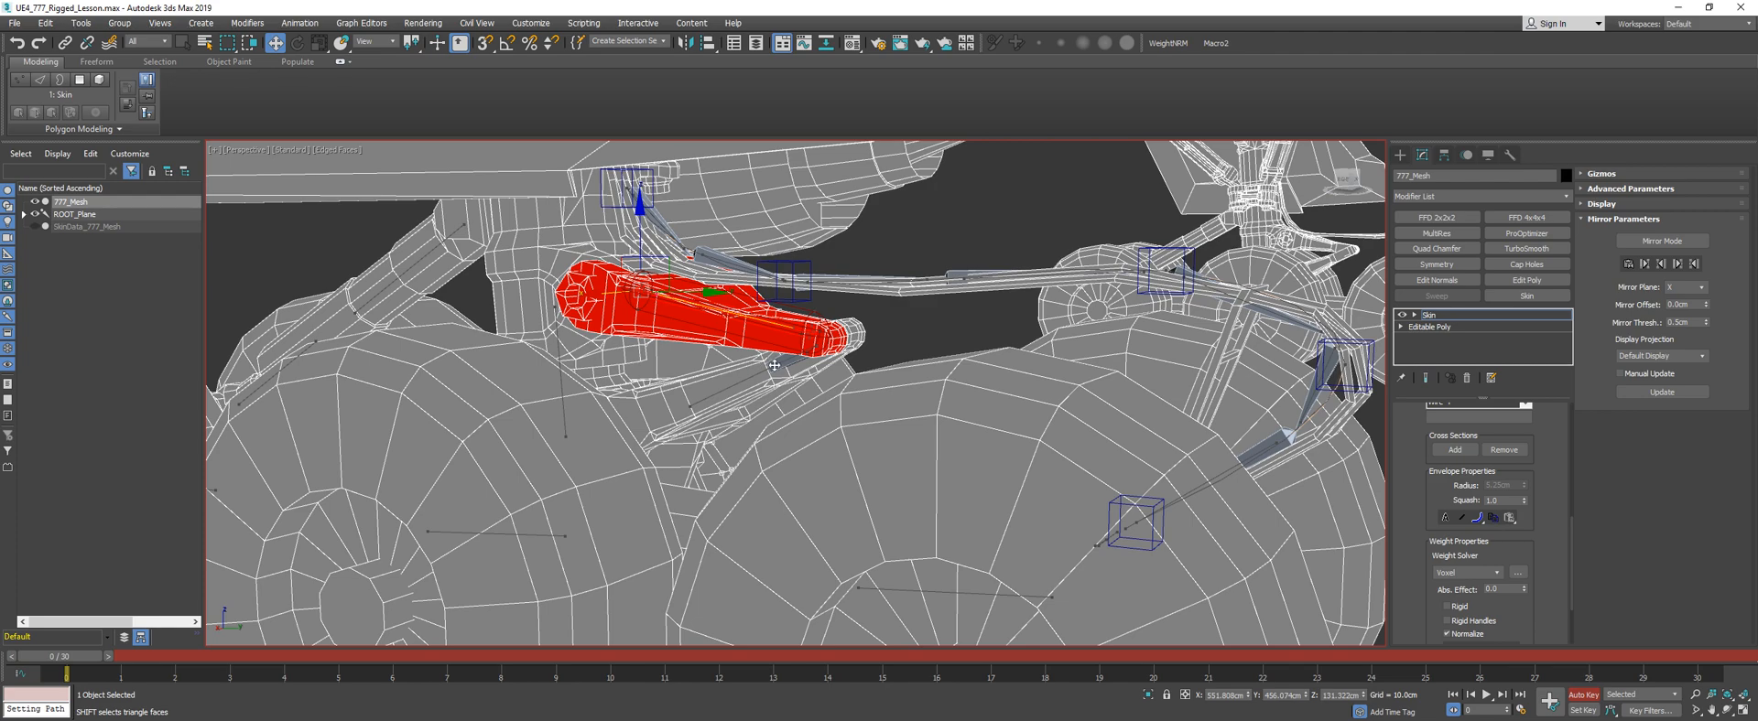
pyautogui.scroll(-6, 772, 368)
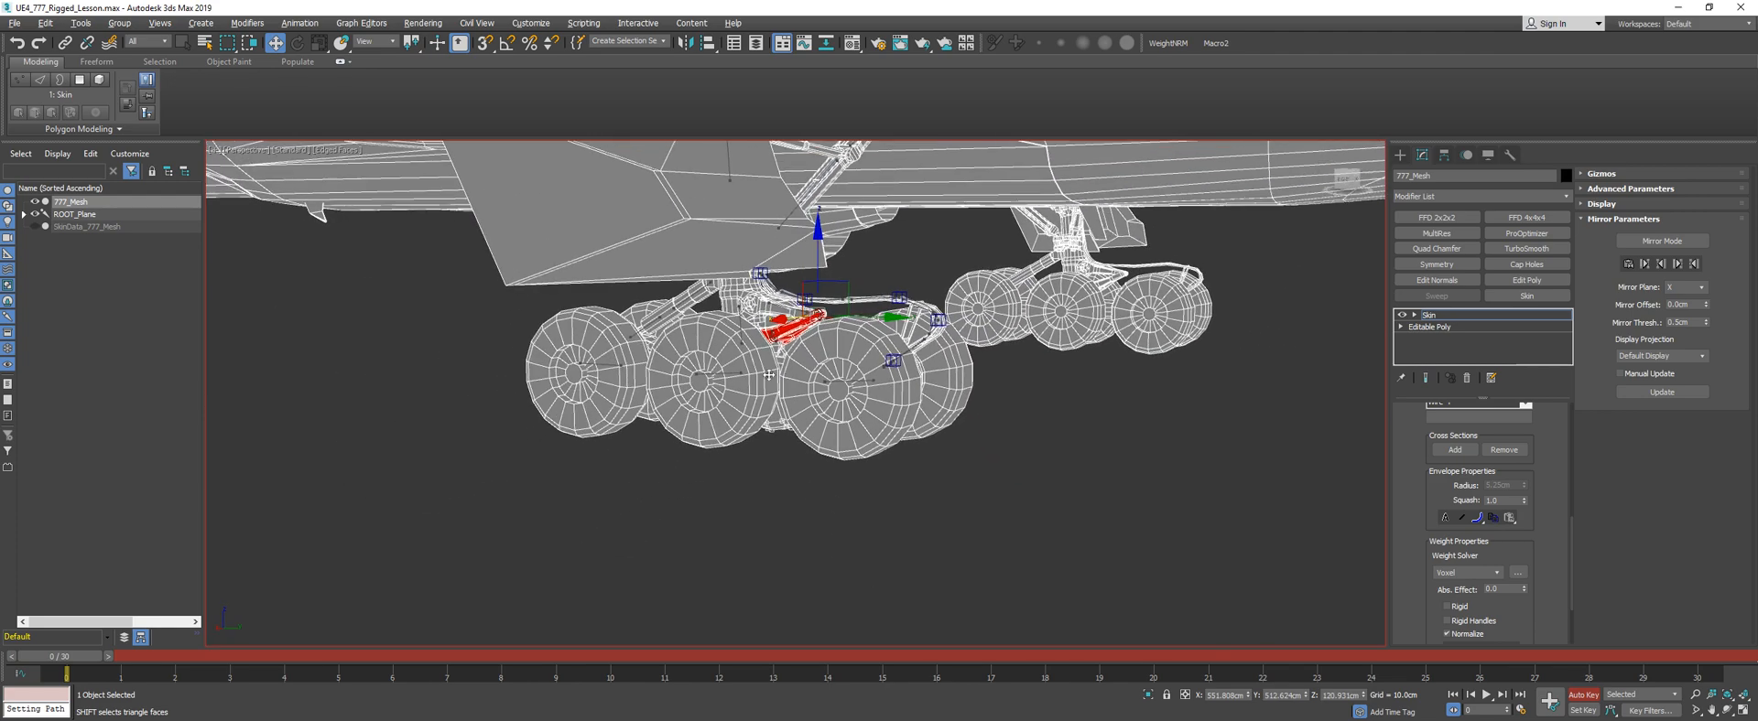
pyautogui.keyDown('alt'); pyautogui.moveTo(800, 335); pyautogui.dragTo(719, 376, button='middle'); pyautogui.keyUp('alt')
pyautogui.scroll(5, 719, 376)
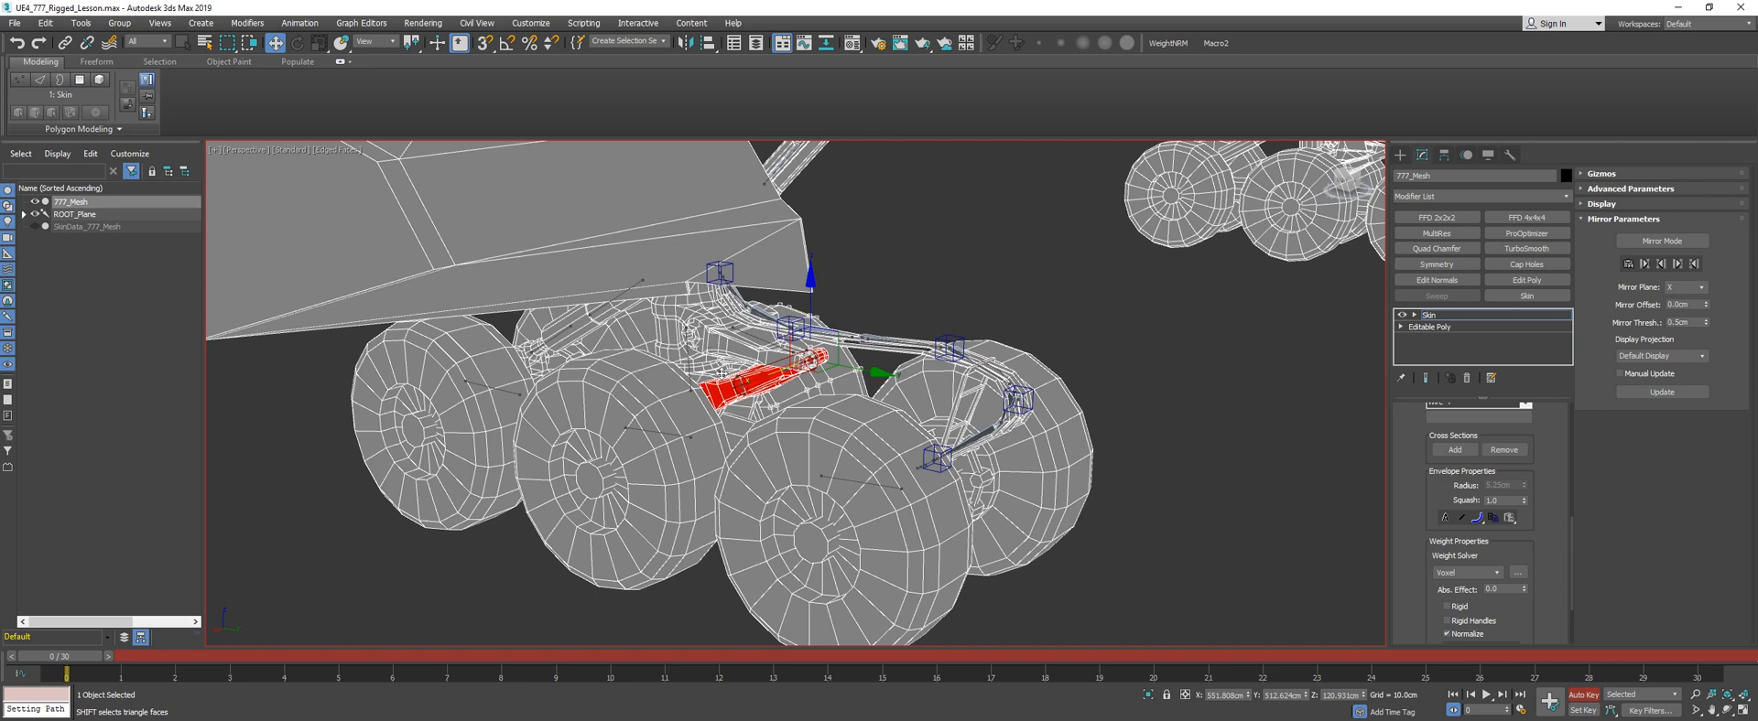
# Set the absolute effect of the wheel bone at the wire end of the main gear to 1.0 on its wheel pair's vertices
pyautogui.click(918, 295)
pyautogui.click(831, 476)
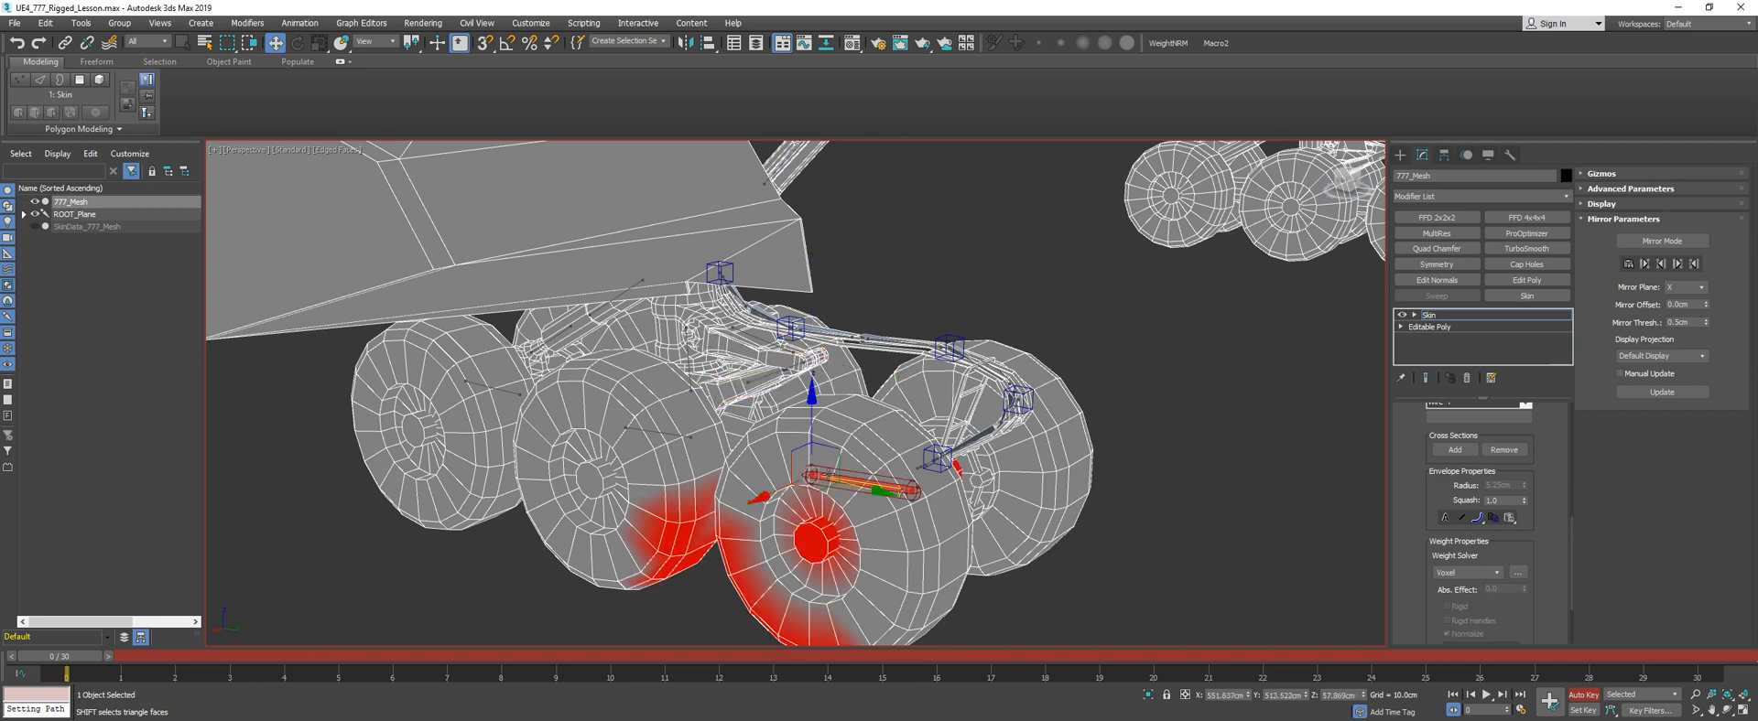
pyautogui.keyDown('alt'); pyautogui.moveTo(831, 476); pyautogui.dragTo(827, 412, button='middle'); pyautogui.keyUp('alt')
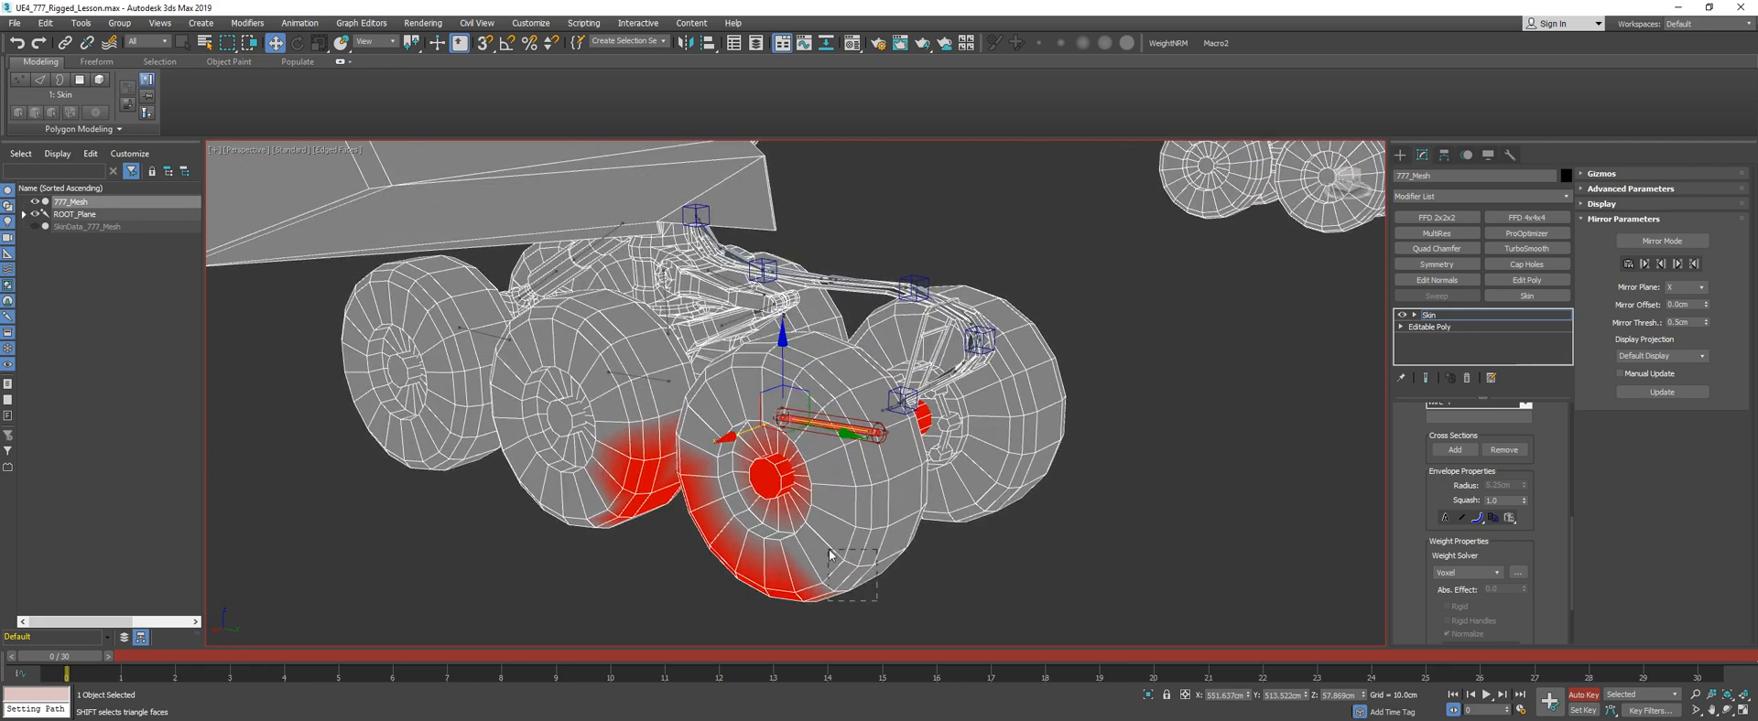
pyautogui.moveTo(831, 554); pyautogui.dragTo(828, 551)
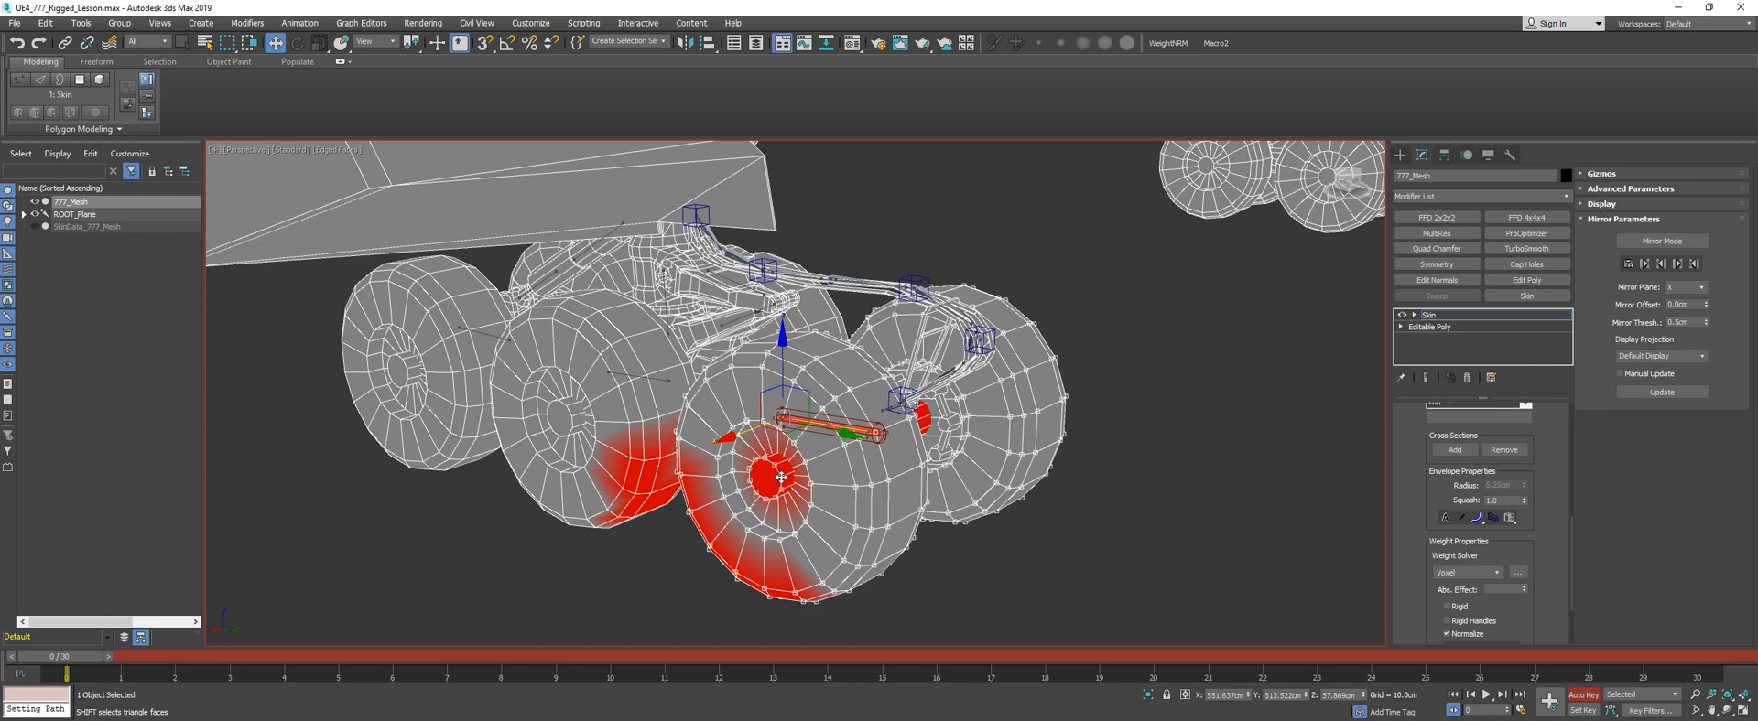
pyautogui.keyDown('alt'); pyautogui.moveTo(860, 413); pyautogui.dragTo(1284, 495, button='middle'); pyautogui.keyUp('alt')
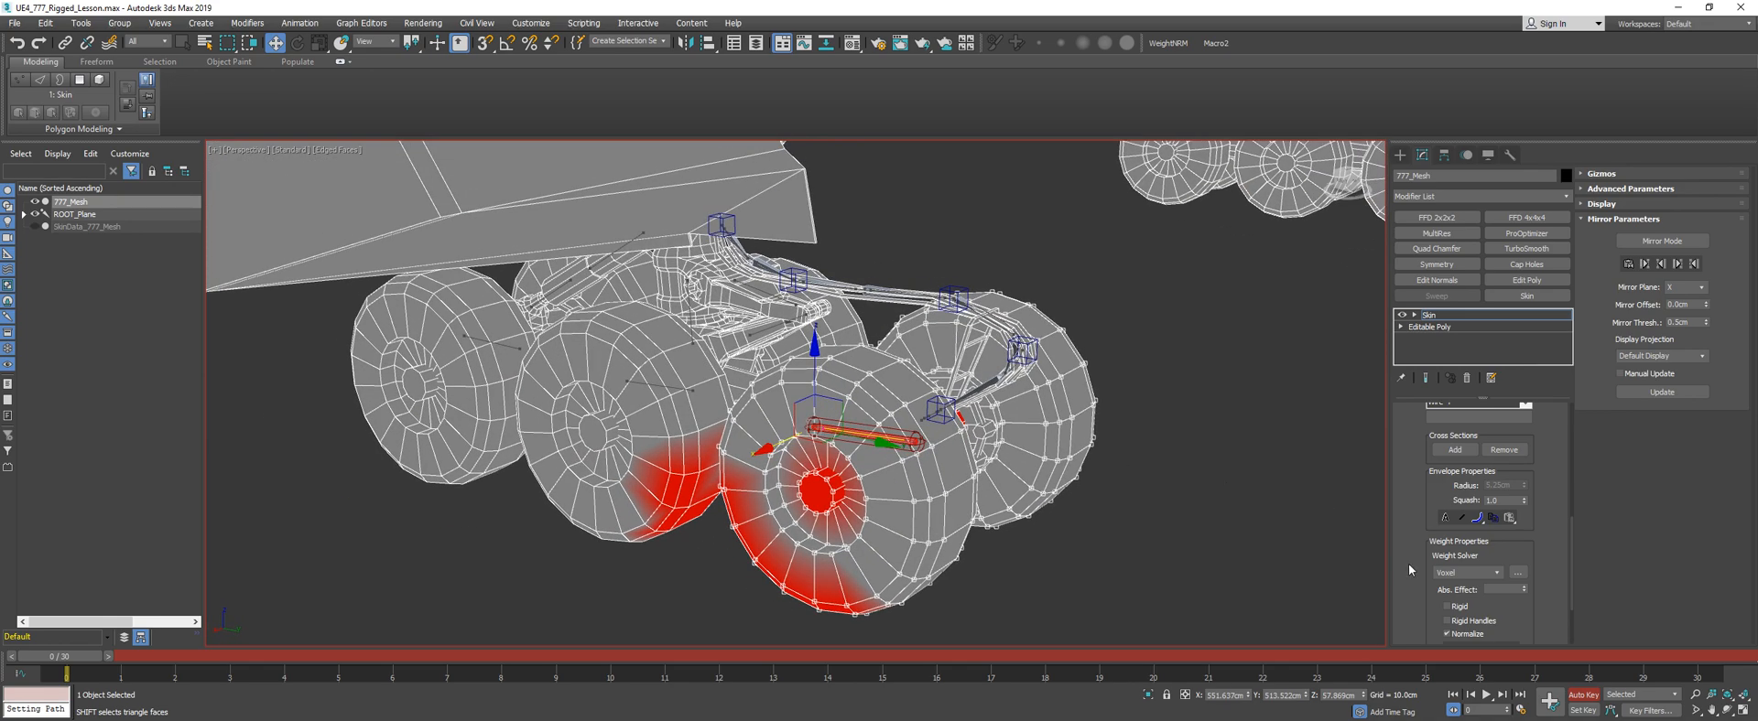
pyautogui.moveTo(1524, 593); pyautogui.dragTo(1530, 384)
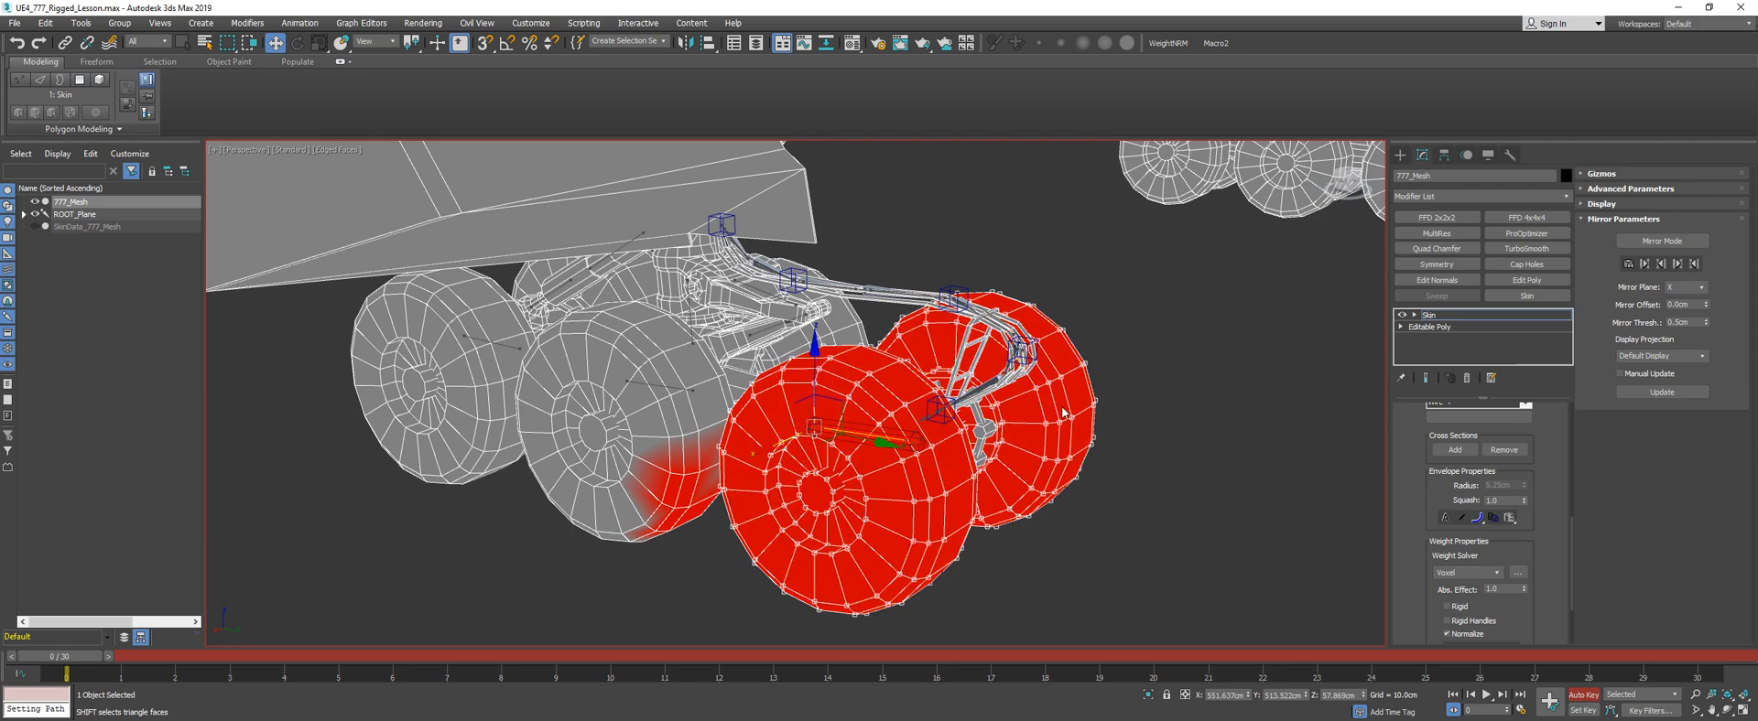
# Set the absolute effect of the middle wheel bone to 1.0 on the middle main gear wheel pair's vertices
pyautogui.keyDown('alt'); pyautogui.moveTo(630, 437); pyautogui.dragTo(731, 393, button='middle'); pyautogui.keyUp('alt')
pyautogui.click(722, 353)
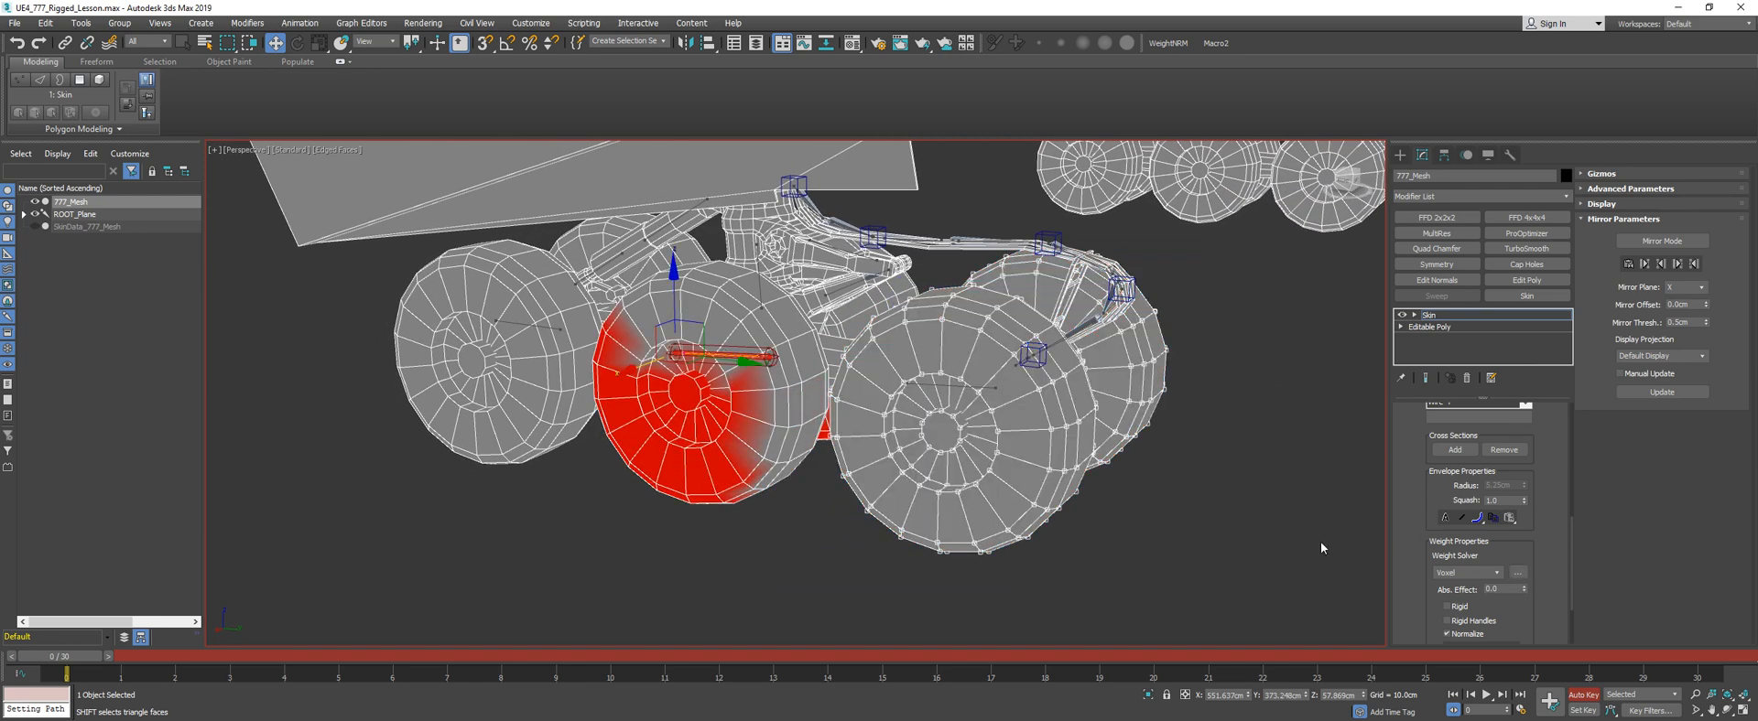
pyautogui.moveTo(739, 489); pyautogui.dragTo(738, 483)
pyautogui.keyDown('alt'); pyautogui.moveTo(745, 408); pyautogui.dragTo(708, 349, button='middle'); pyautogui.keyUp('alt')
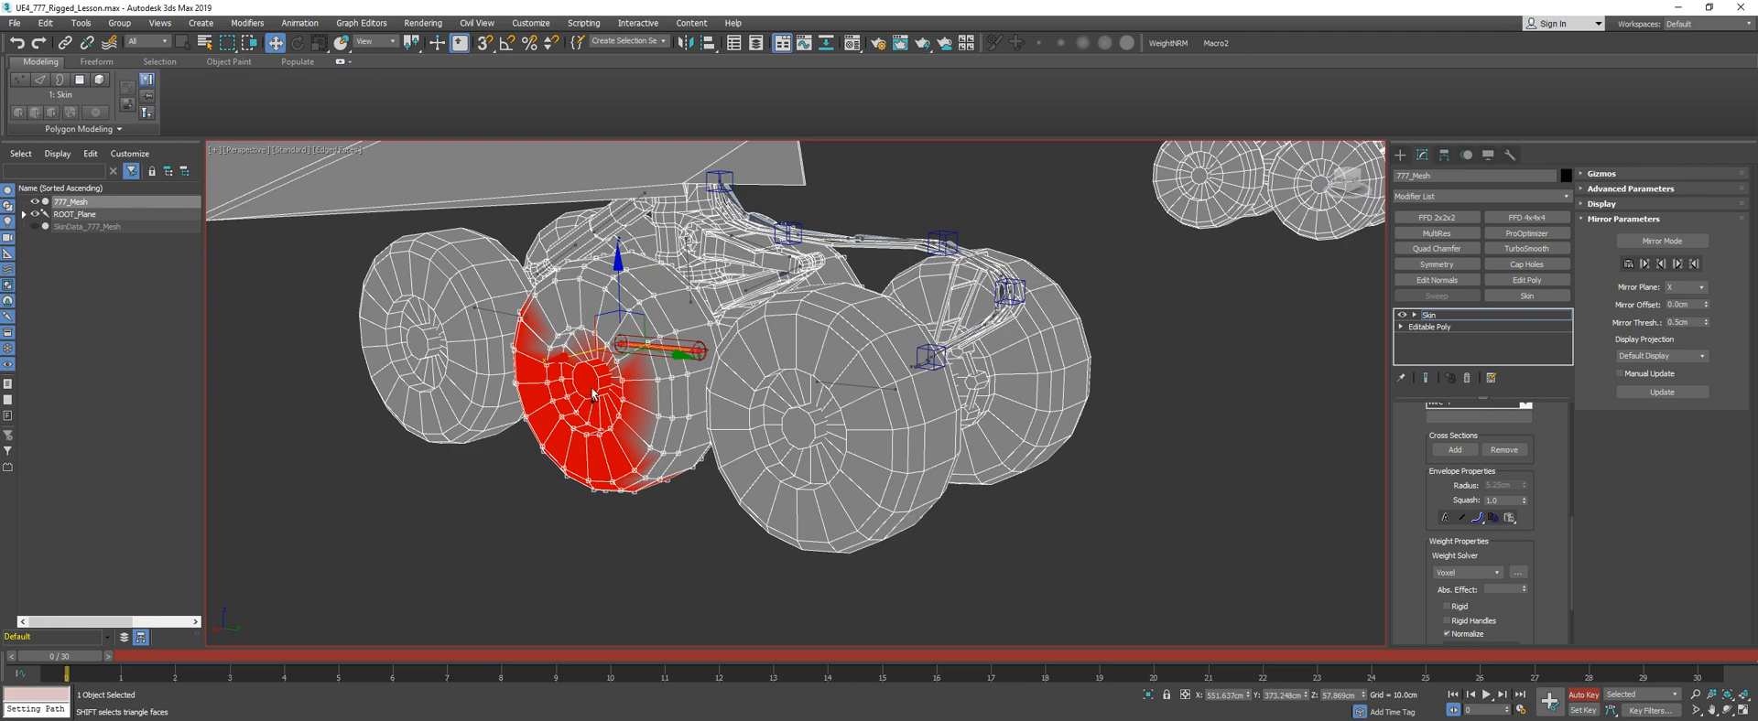
pyautogui.moveTo(1524, 592); pyautogui.dragTo(1523, 586)
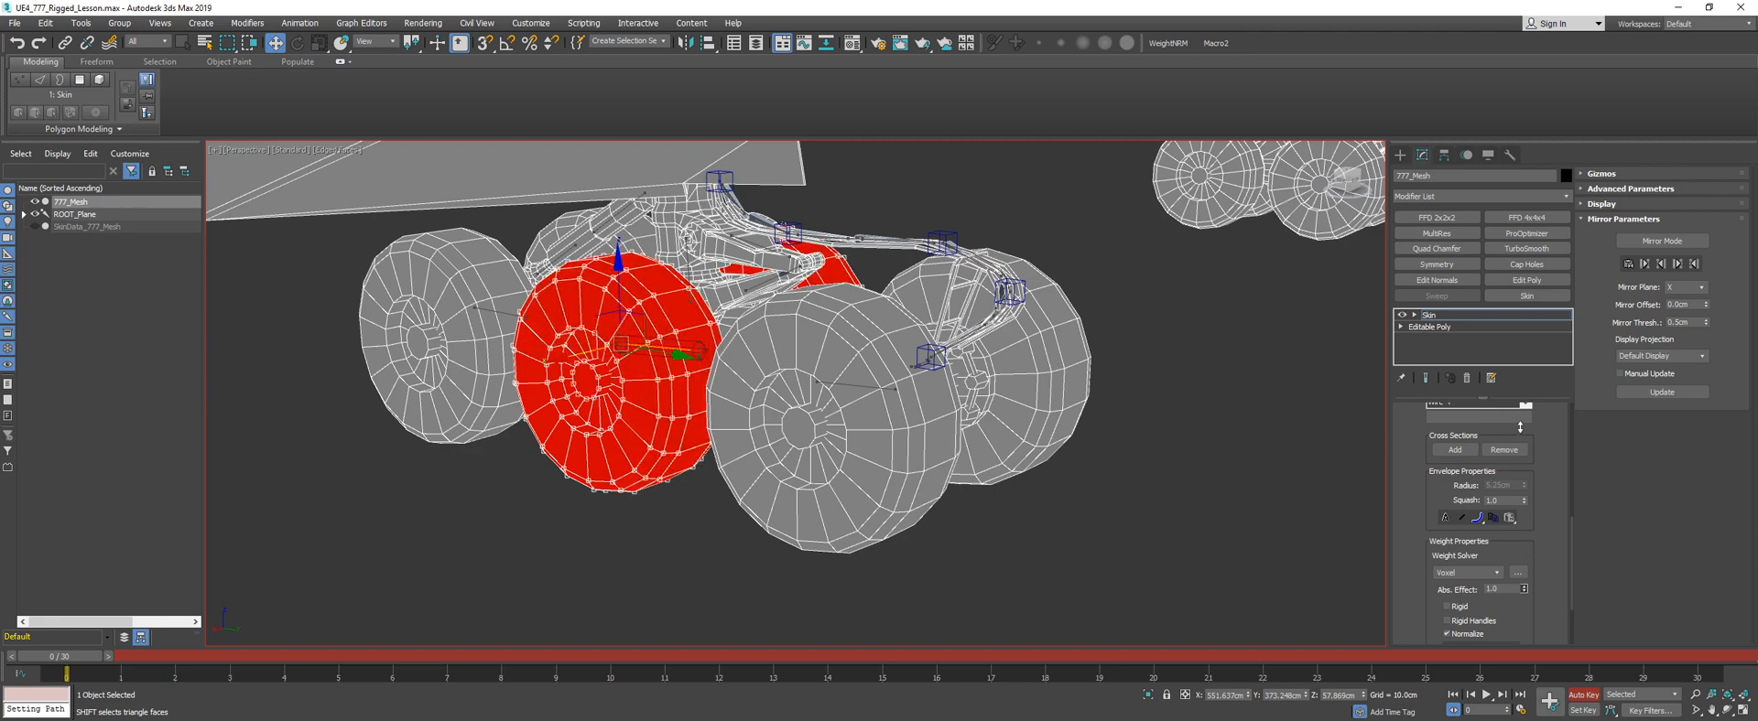
# Set the absolute effect of the third wheel bone to 1.0 on the vertices of the wheel pair farthest from the wire end
pyautogui.keyDown('alt'); pyautogui.moveTo(600, 412); pyautogui.dragTo(799, 256, button='middle'); pyautogui.keyUp('alt')
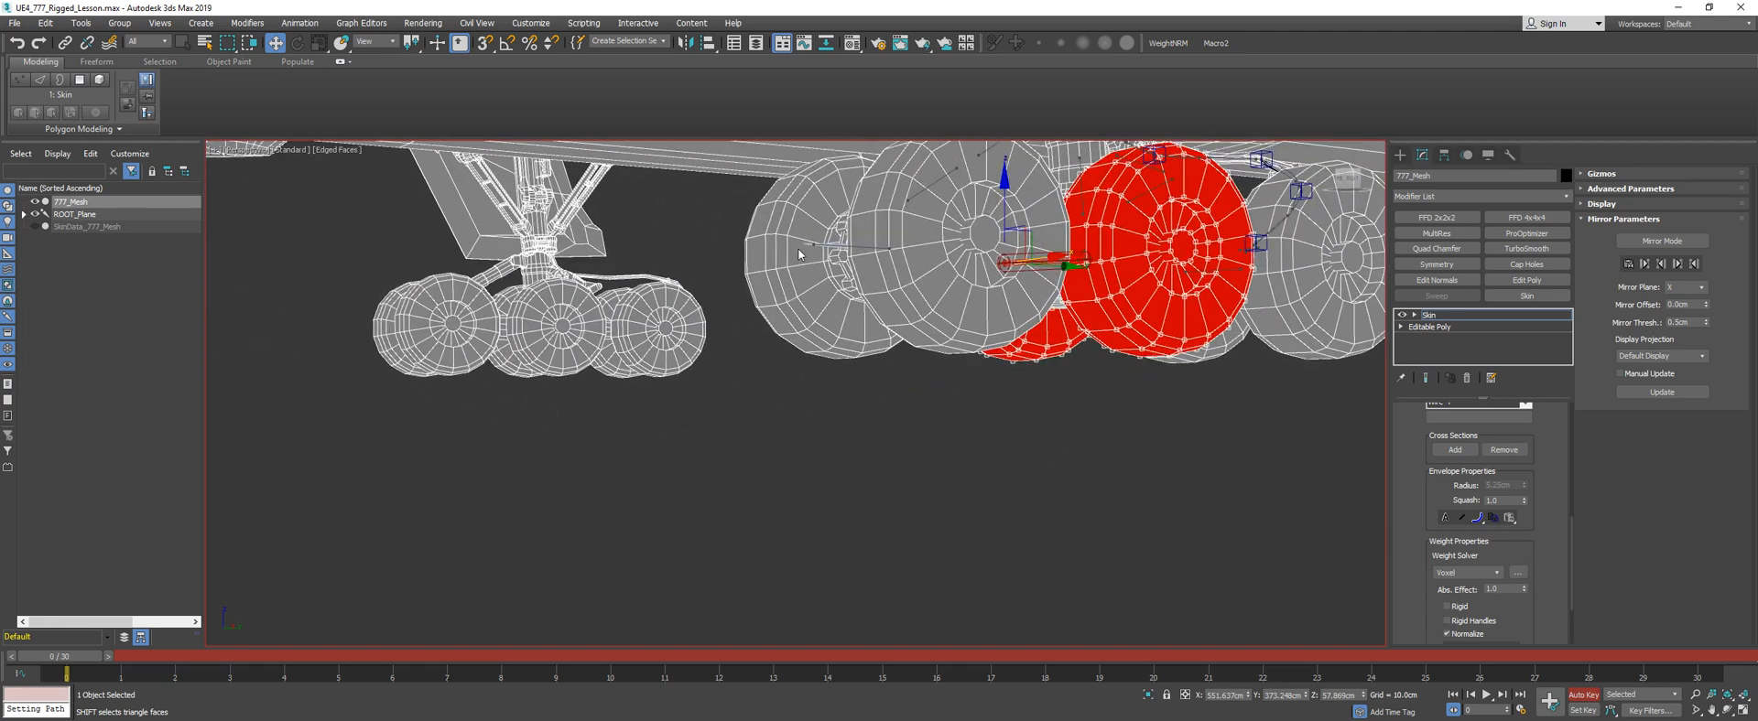
pyautogui.click(833, 245)
pyautogui.keyDown('alt'); pyautogui.moveTo(851, 247); pyautogui.dragTo(726, 335, button='middle'); pyautogui.keyUp('alt')
pyautogui.moveTo(460, 522); pyautogui.dragTo(434, 480)
pyautogui.keyDown('alt'); pyautogui.moveTo(657, 361); pyautogui.dragTo(499, 329, button='middle'); pyautogui.keyUp('alt')
pyautogui.moveTo(766, 385); pyautogui.dragTo(718, 346)
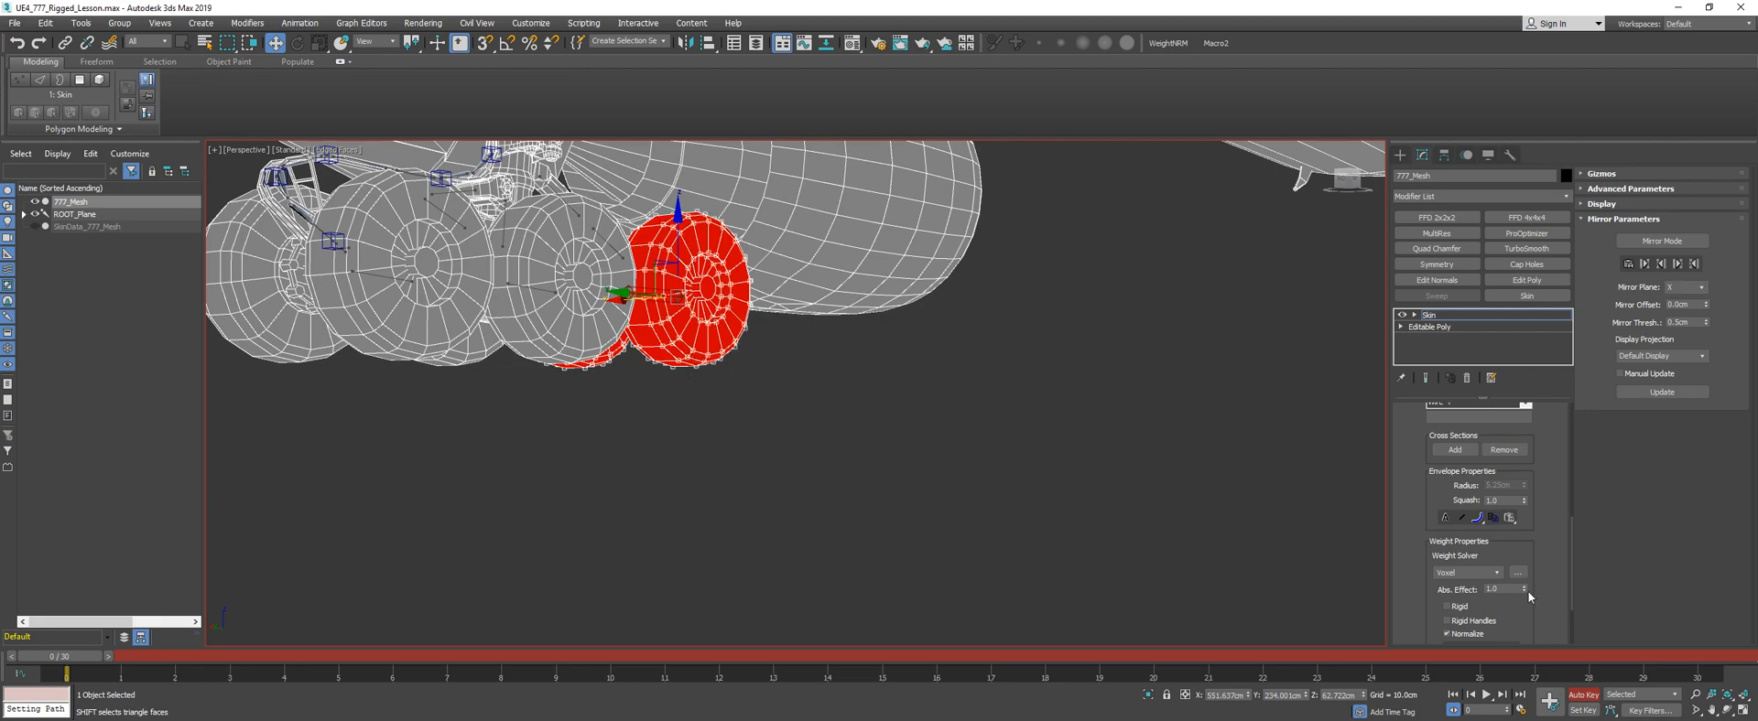
# Leave envelope editing and scrub the animation to frame 8 and back to 0, checking how the landing gear deforms
pyautogui.moveTo(667, 408)
pyautogui.keyDown('alt'); pyautogui.mouseDown(button='middle')
pyautogui.moveTo(797, 412)
pyautogui.moveTo(701, 450)
pyautogui.moveTo(581, 451)
pyautogui.mouseUp(button='middle'); pyautogui.keyUp('alt')
pyautogui.scroll(-3, 771, 433)
pyautogui.press('1')
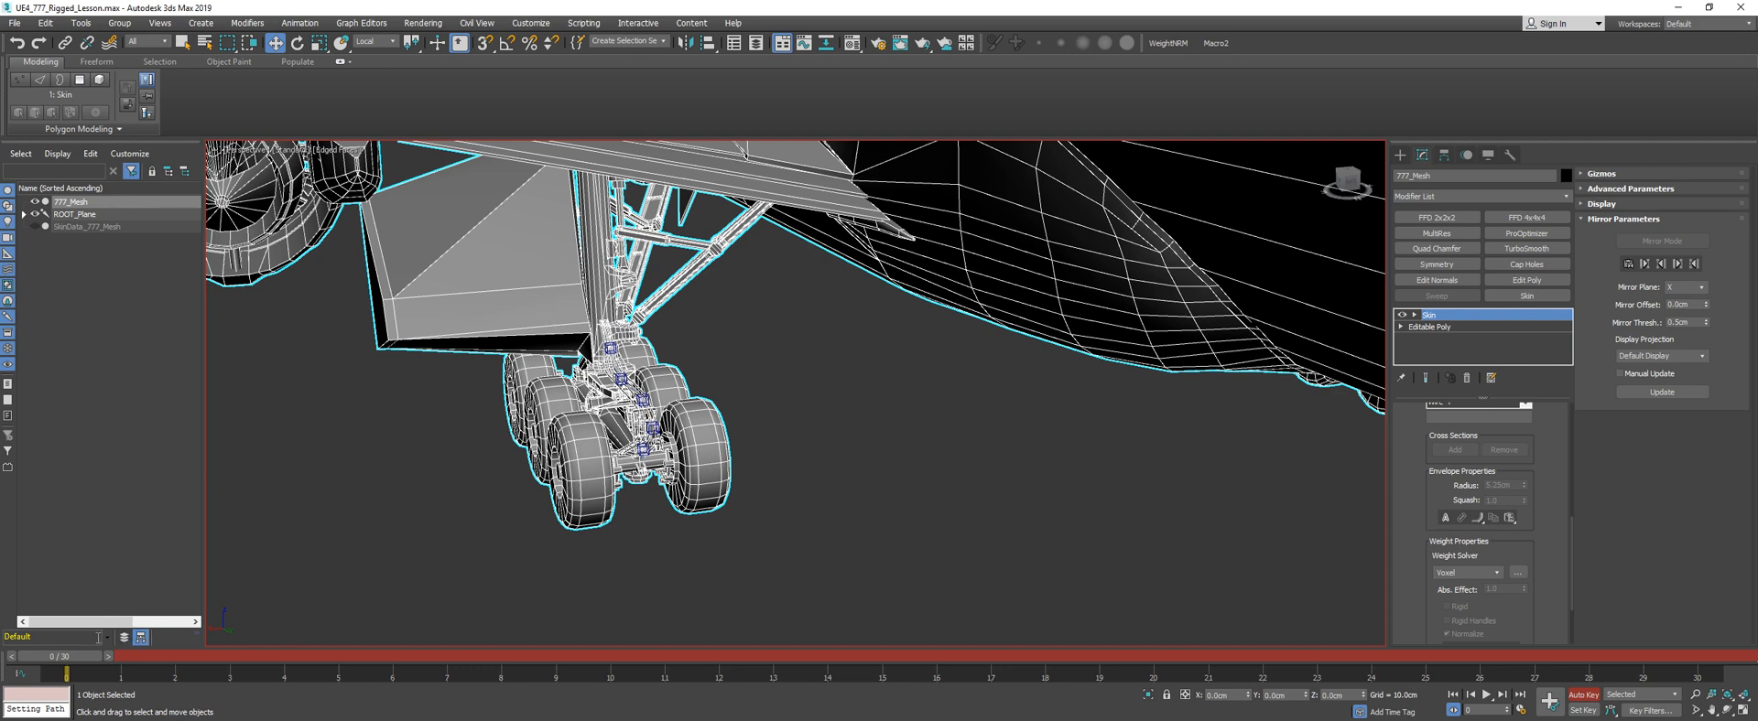
pyautogui.moveTo(91, 656); pyautogui.dragTo(503, 600)
pyautogui.press('w')
pyautogui.keyDown('alt'); pyautogui.moveTo(632, 431); pyautogui.dragTo(810, 408, button='middle'); pyautogui.keyUp('alt')
pyautogui.scroll(5, 787, 416)
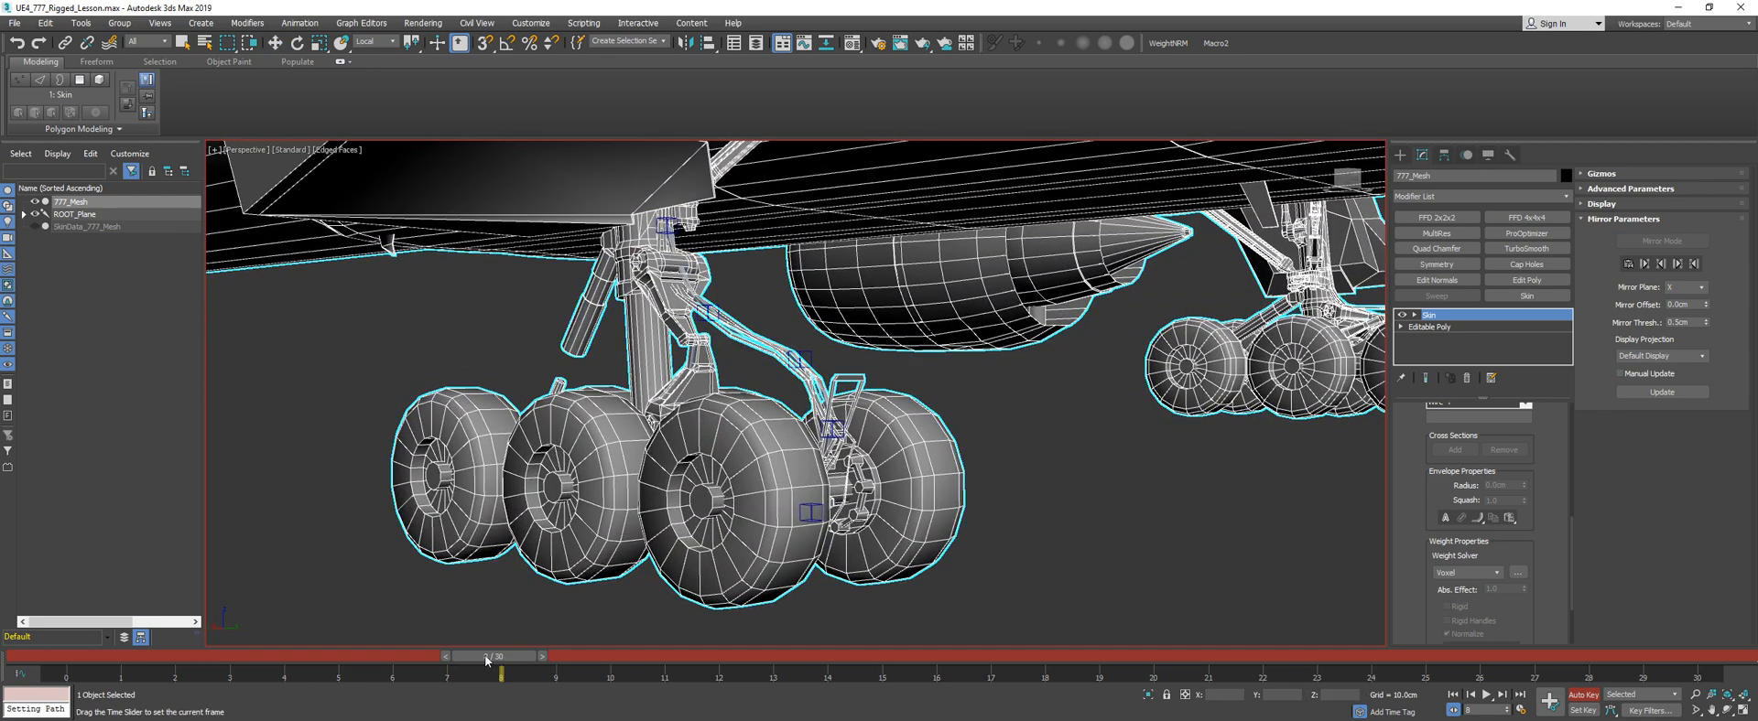
pyautogui.moveTo(486, 661); pyautogui.dragTo(61, 582)
# Delete the hidden SkinData_777_Mesh object from the scene
pyautogui.press('w')
pyautogui.keyDown('alt'); pyautogui.moveTo(764, 325); pyautogui.dragTo(705, 416, button='middle'); pyautogui.keyUp('alt')
pyautogui.scroll(-7, 745, 370)
pyautogui.scroll(-3, 706, 415)
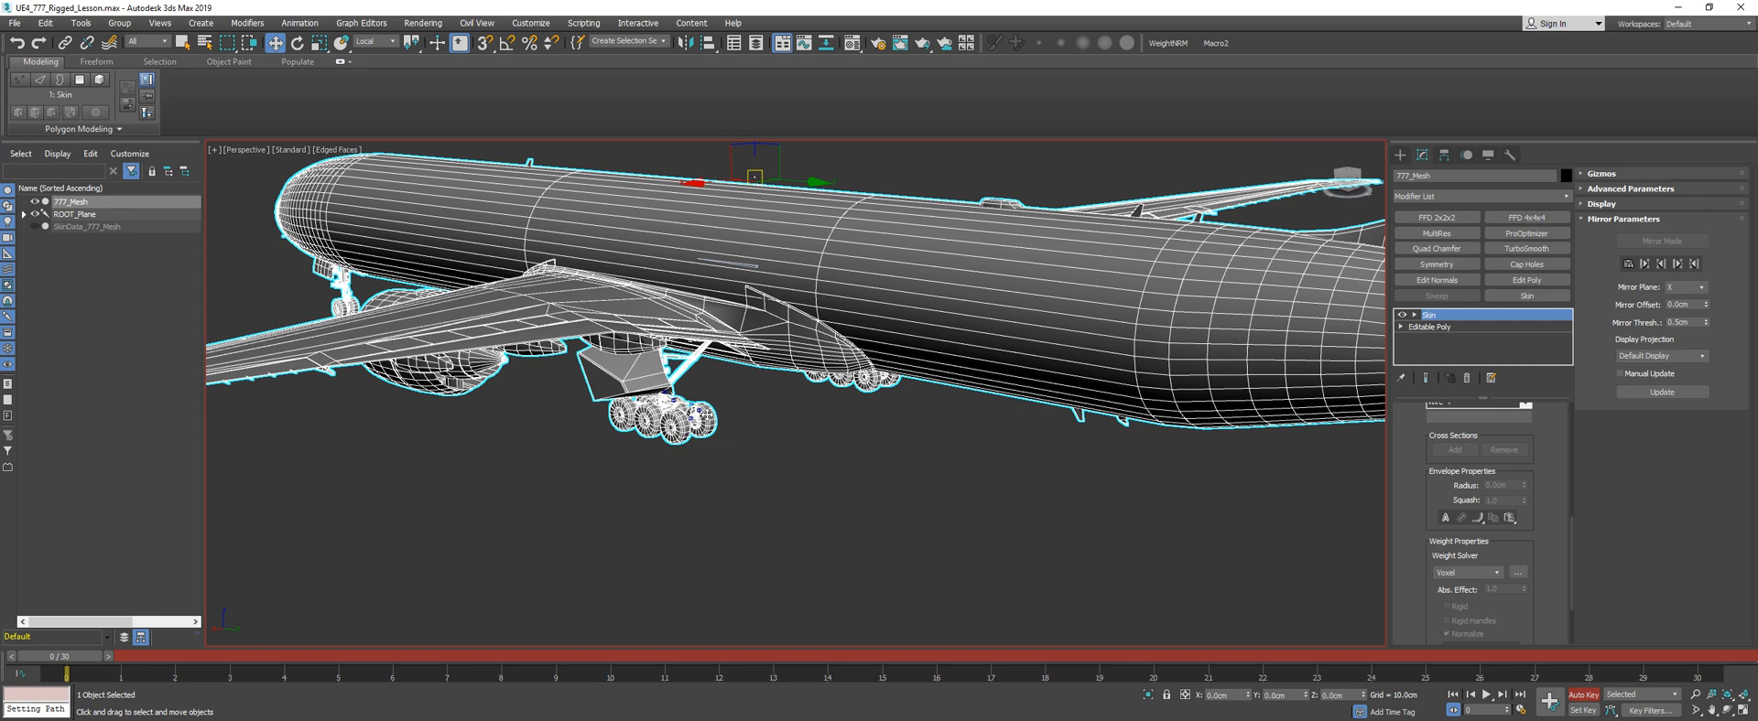
pyautogui.keyDown('alt'); pyautogui.moveTo(774, 433); pyautogui.dragTo(832, 459, button='middle'); pyautogui.keyUp('alt')
pyautogui.scroll(-2, 767, 425)
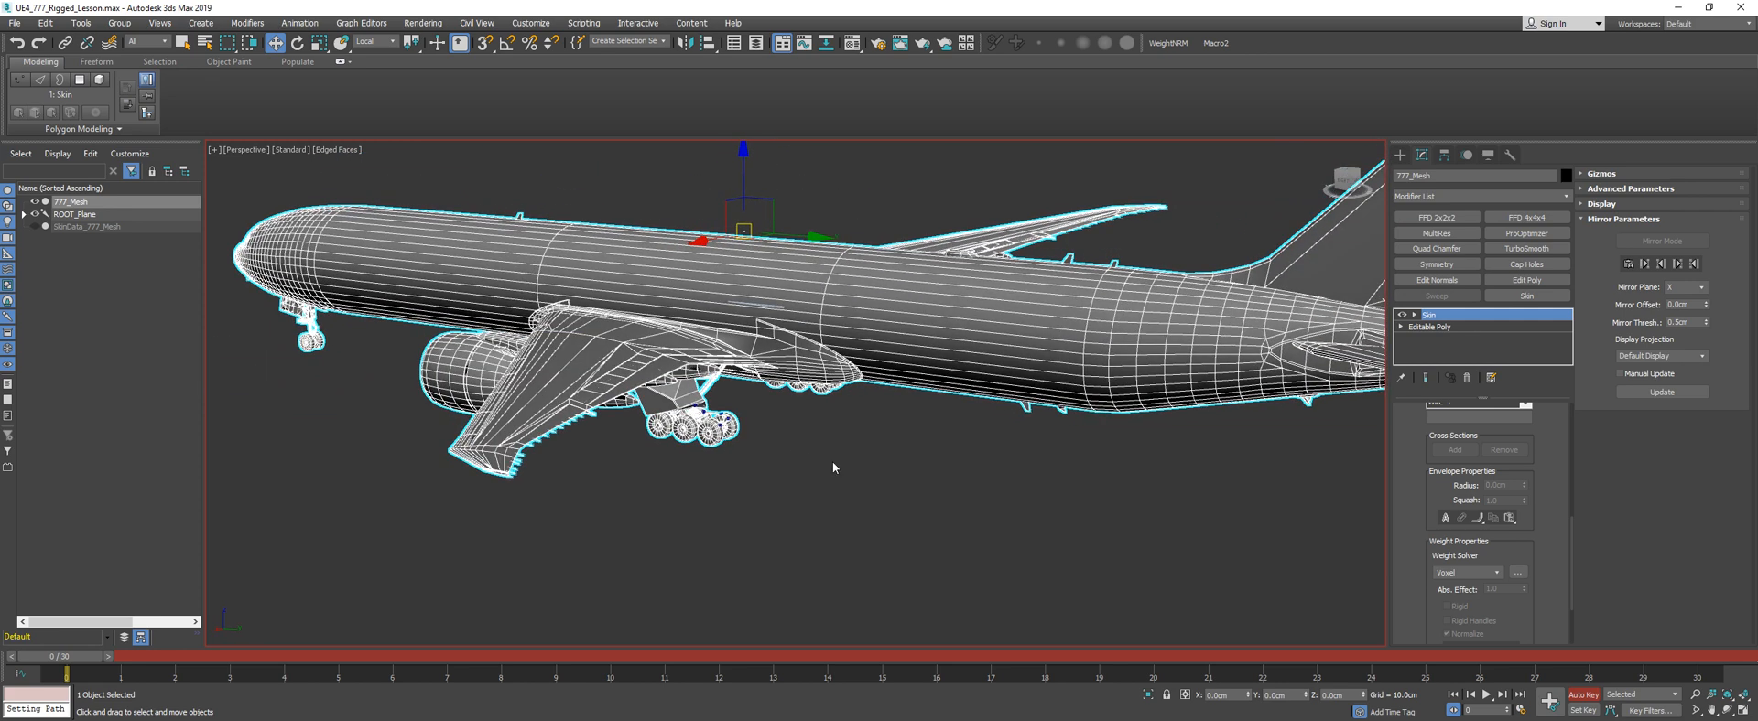
pyautogui.click(832, 460)
pyautogui.click(71, 227)
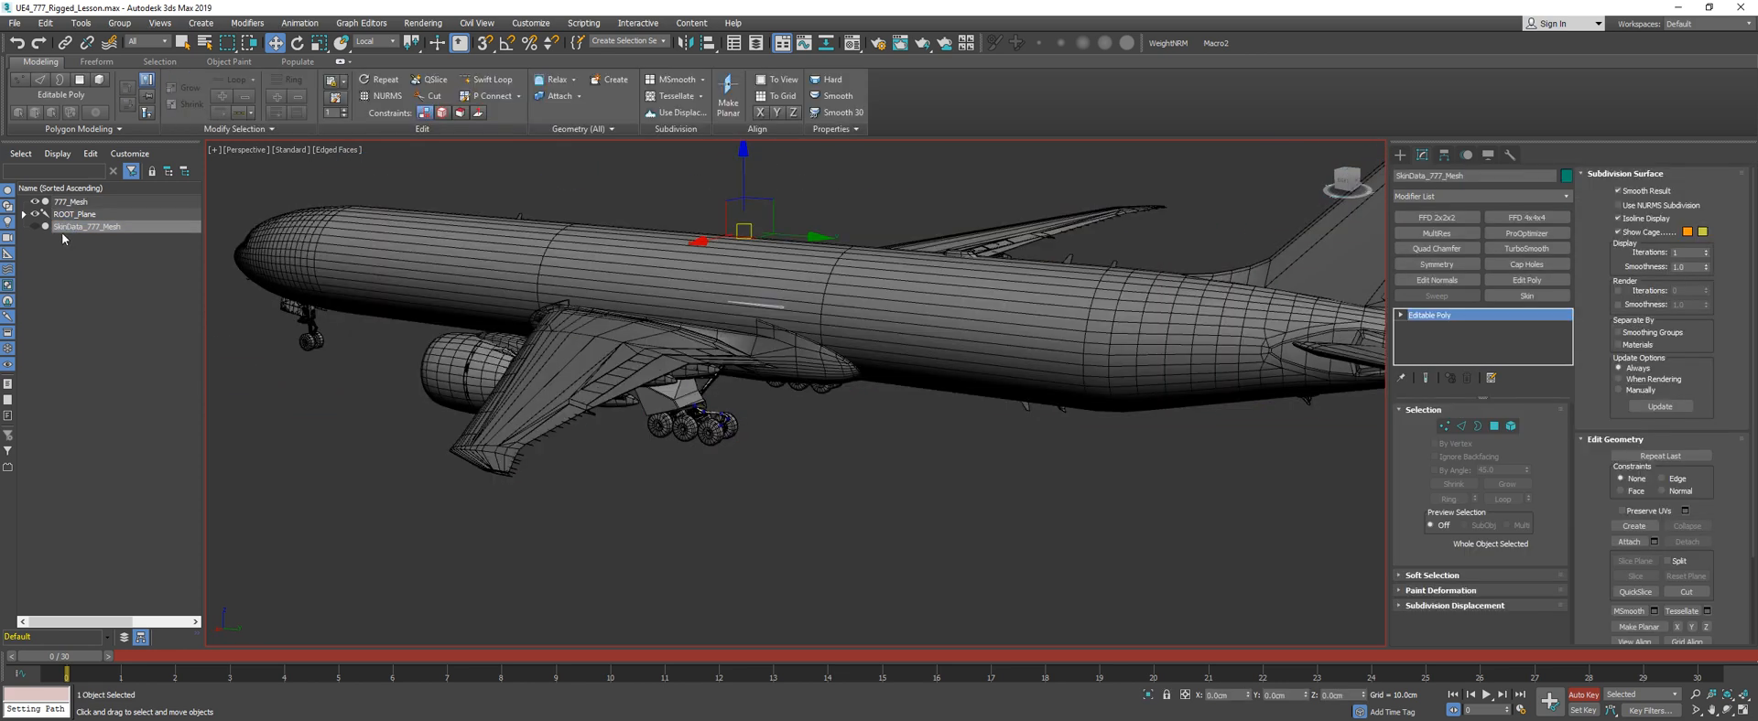
pyautogui.press('Delete')
# Display the aircraft in wireframe and look over the objects around the fuselage and main landing gear
pyautogui.keyDown('alt'); pyautogui.moveTo(769, 366); pyautogui.dragTo(925, 410, button='middle'); pyautogui.keyUp('alt')
pyautogui.scroll(3, 784, 365)
pyautogui.click(714, 336)
pyautogui.click(782, 466)
pyautogui.click(770, 408)
pyautogui.press('F3')
pyautogui.press('q')
pyautogui.click(997, 416)
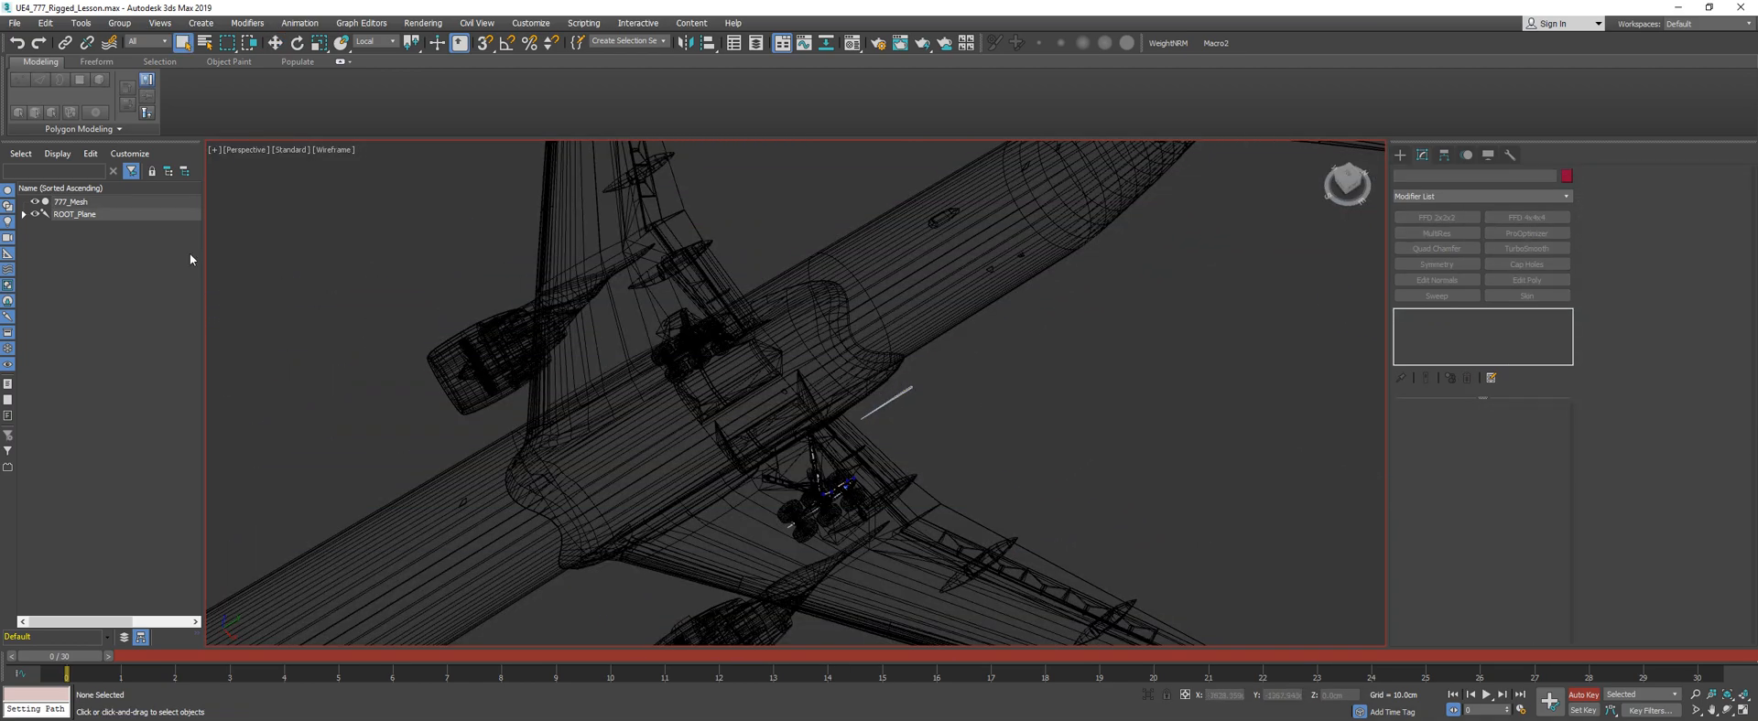
# Select the ROOT_Plane bone, test moving it, and return to the shaded display with nothing selected
pyautogui.click(70, 202)
pyautogui.click(82, 215)
pyautogui.keyDown('alt'); pyautogui.moveTo(838, 373); pyautogui.dragTo(941, 309, button='middle'); pyautogui.keyUp('alt')
pyautogui.press('w')
pyautogui.moveTo(971, 282); pyautogui.dragTo(916, 278)
pyautogui.press('F3')
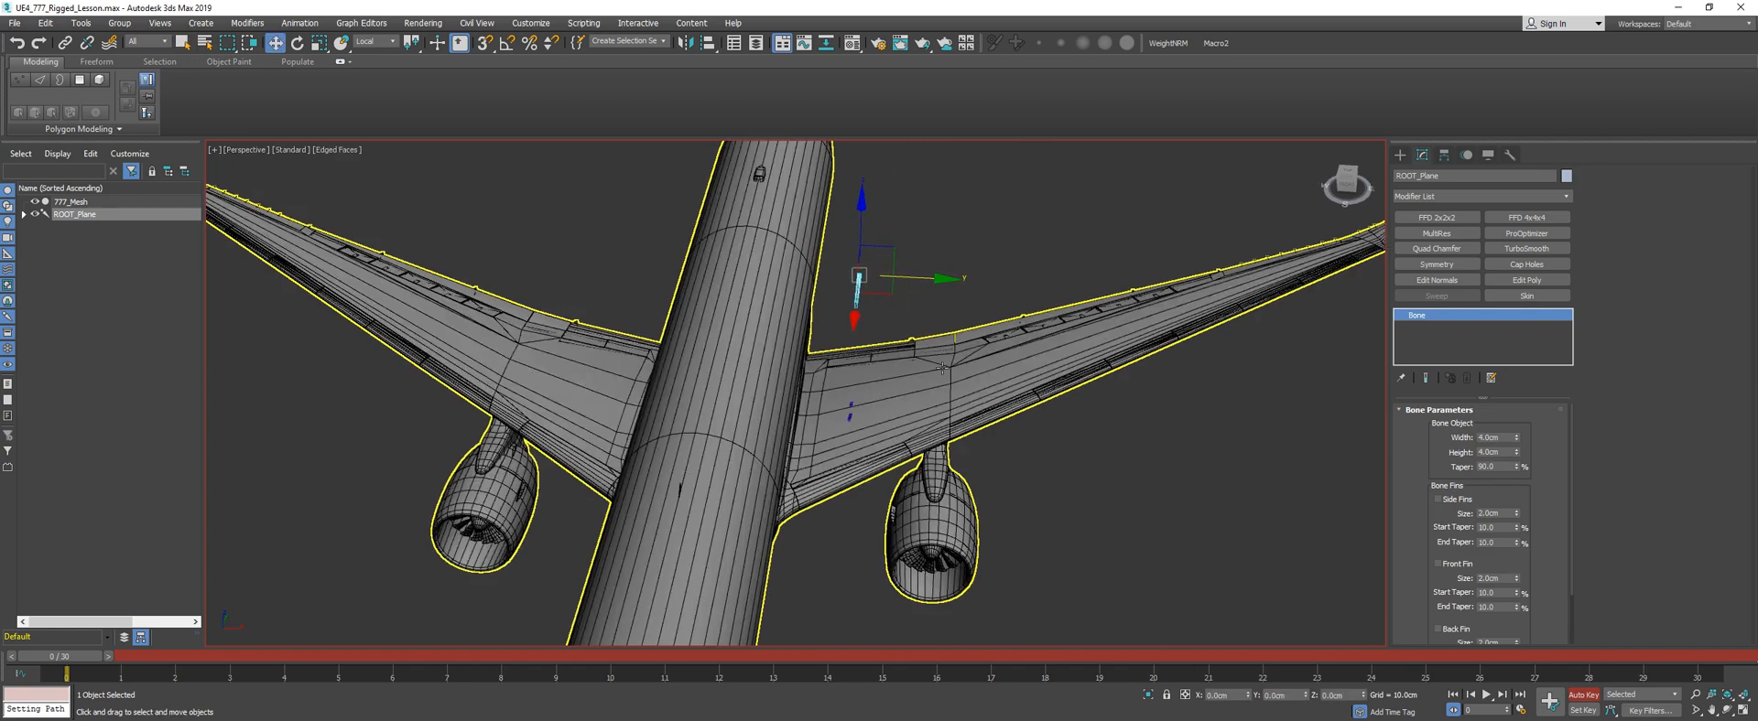
pyautogui.keyDown('alt'); pyautogui.moveTo(976, 341); pyautogui.dragTo(761, 389, button='middle'); pyautogui.keyUp('alt')
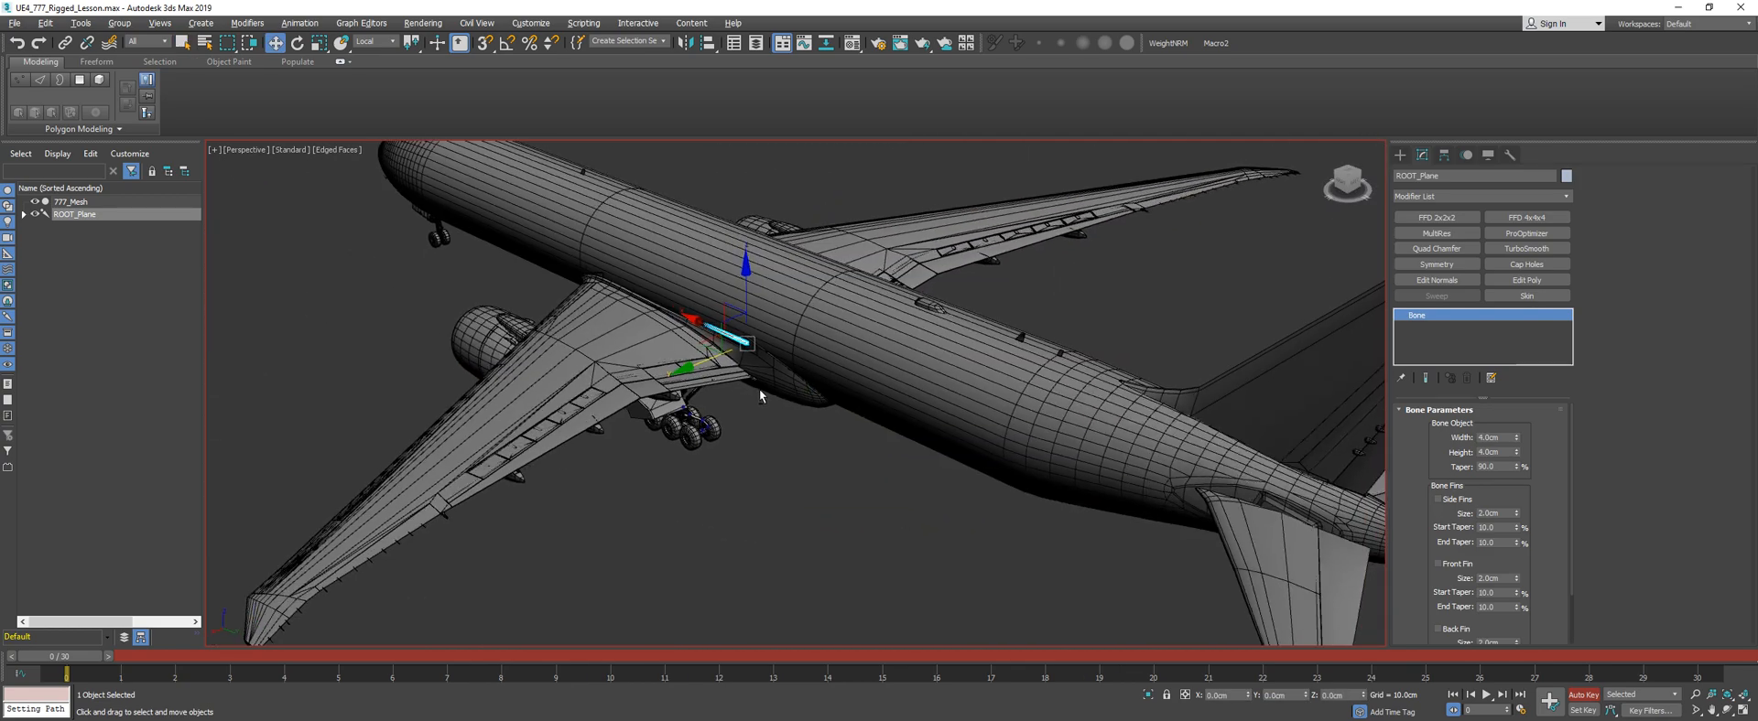
pyautogui.click(834, 483)
pyautogui.scroll(-4, 805, 451)
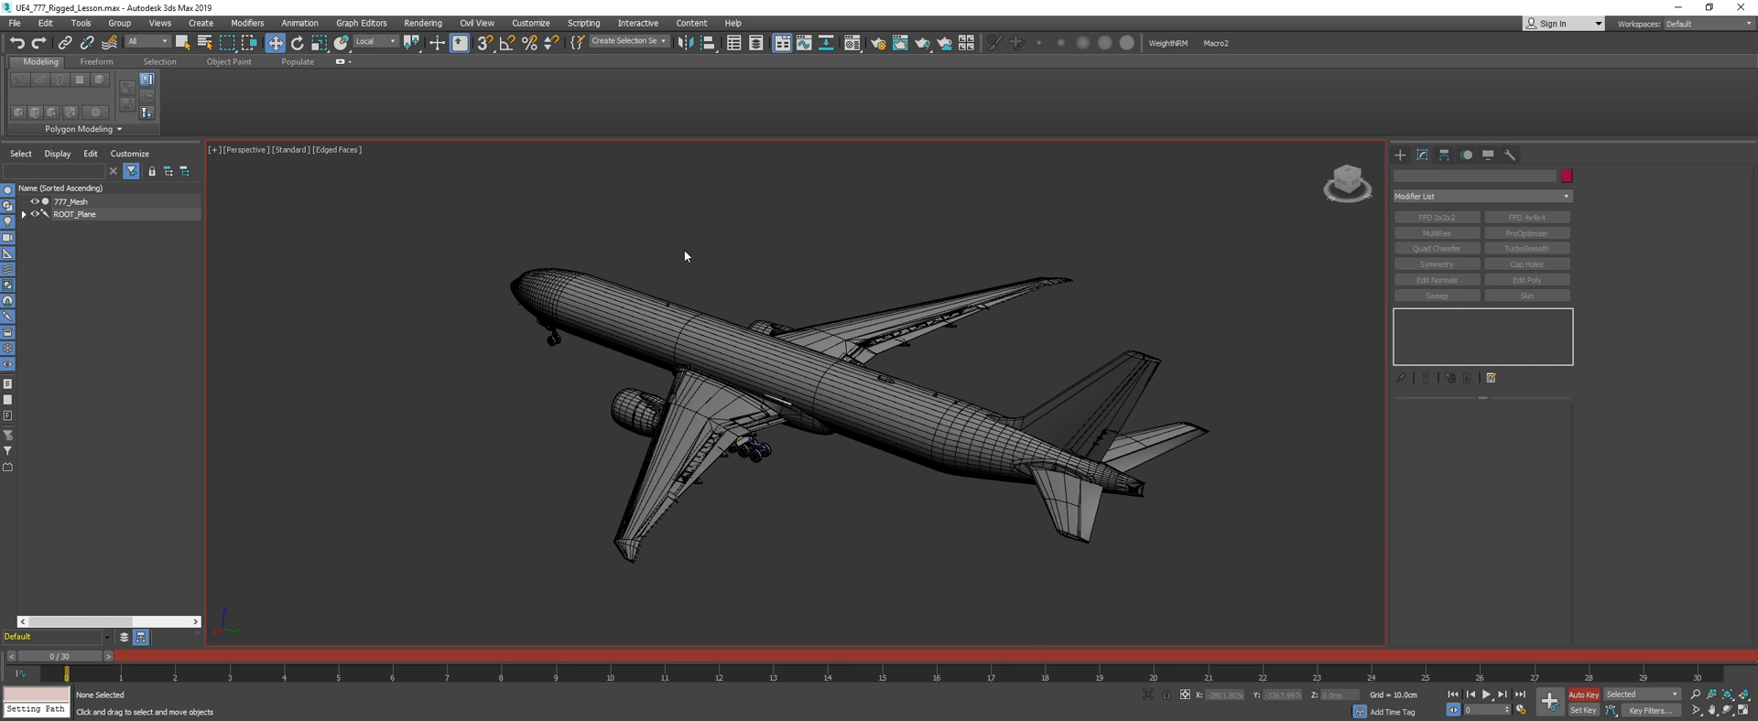
# Select the 777_Mesh together with the ROOT_Plane bone hierarchy and all its helper objects
pyautogui.click(659, 317)
pyautogui.click(556, 253)
pyautogui.moveTo(1139, 558); pyautogui.dragTo(1282, 645)
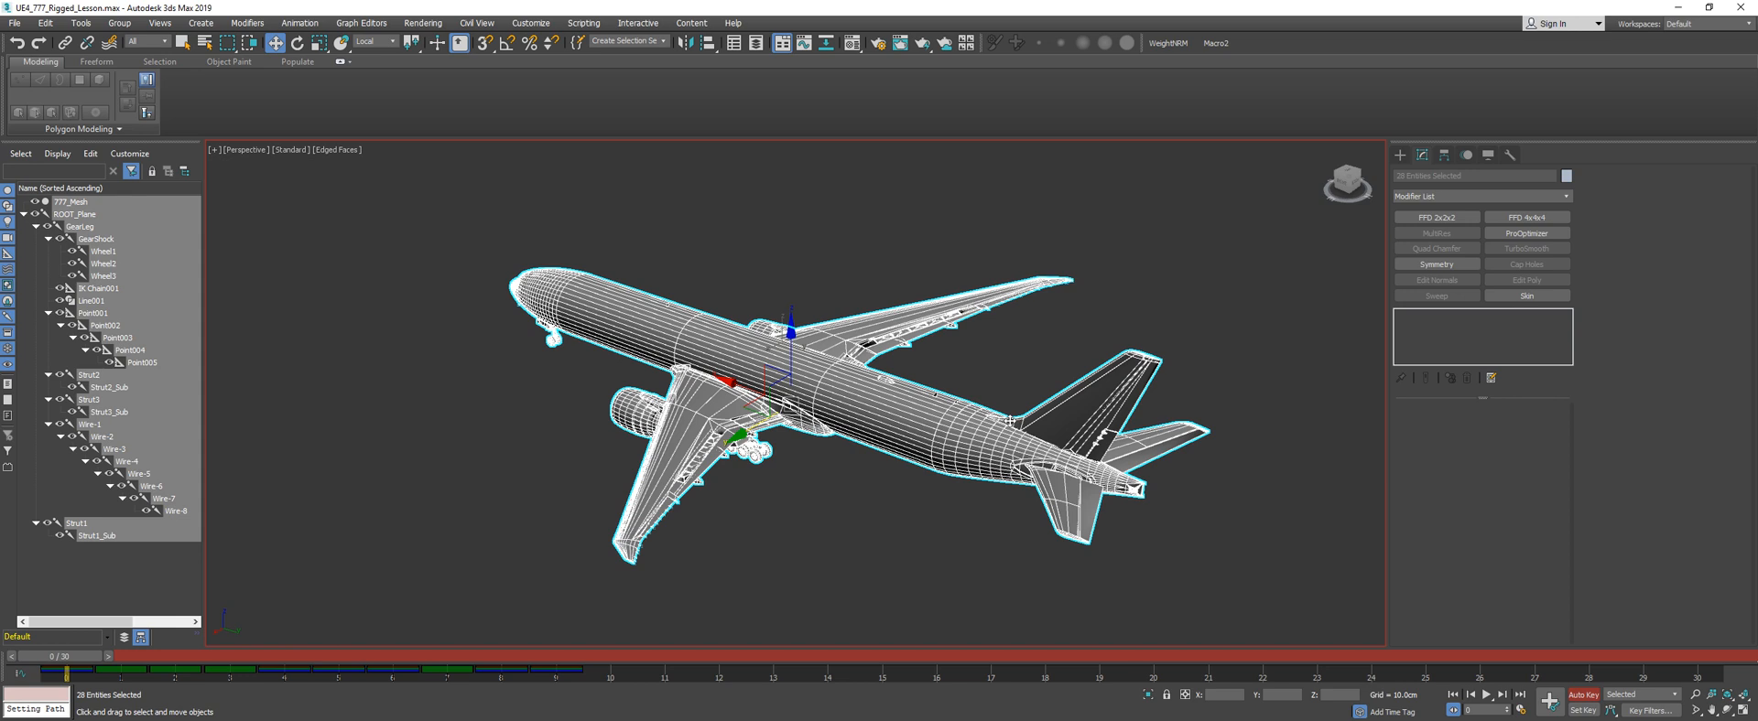
pyautogui.click(14, 23)
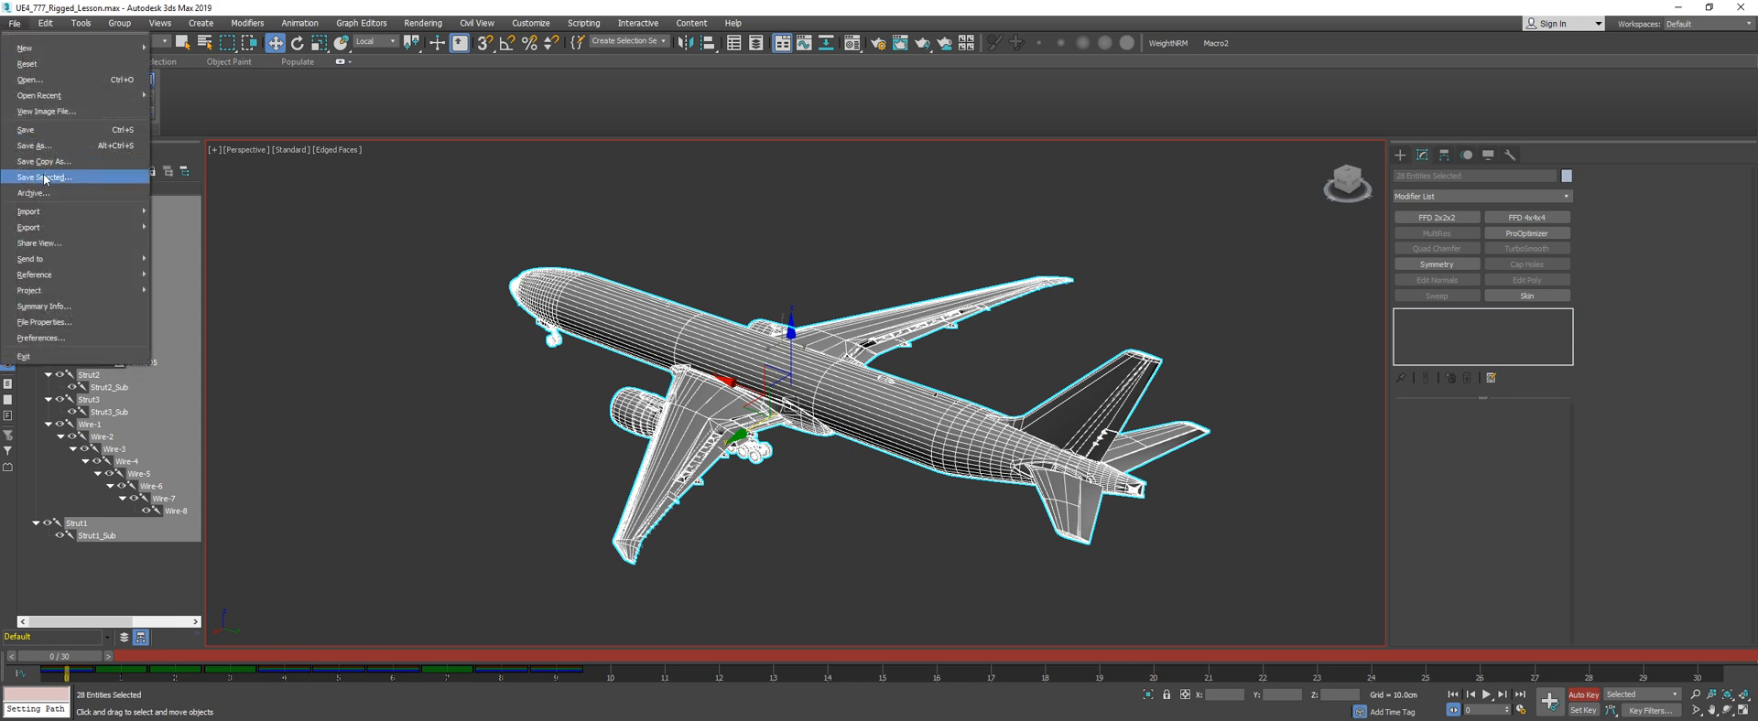
pyautogui.moveTo(81, 233)
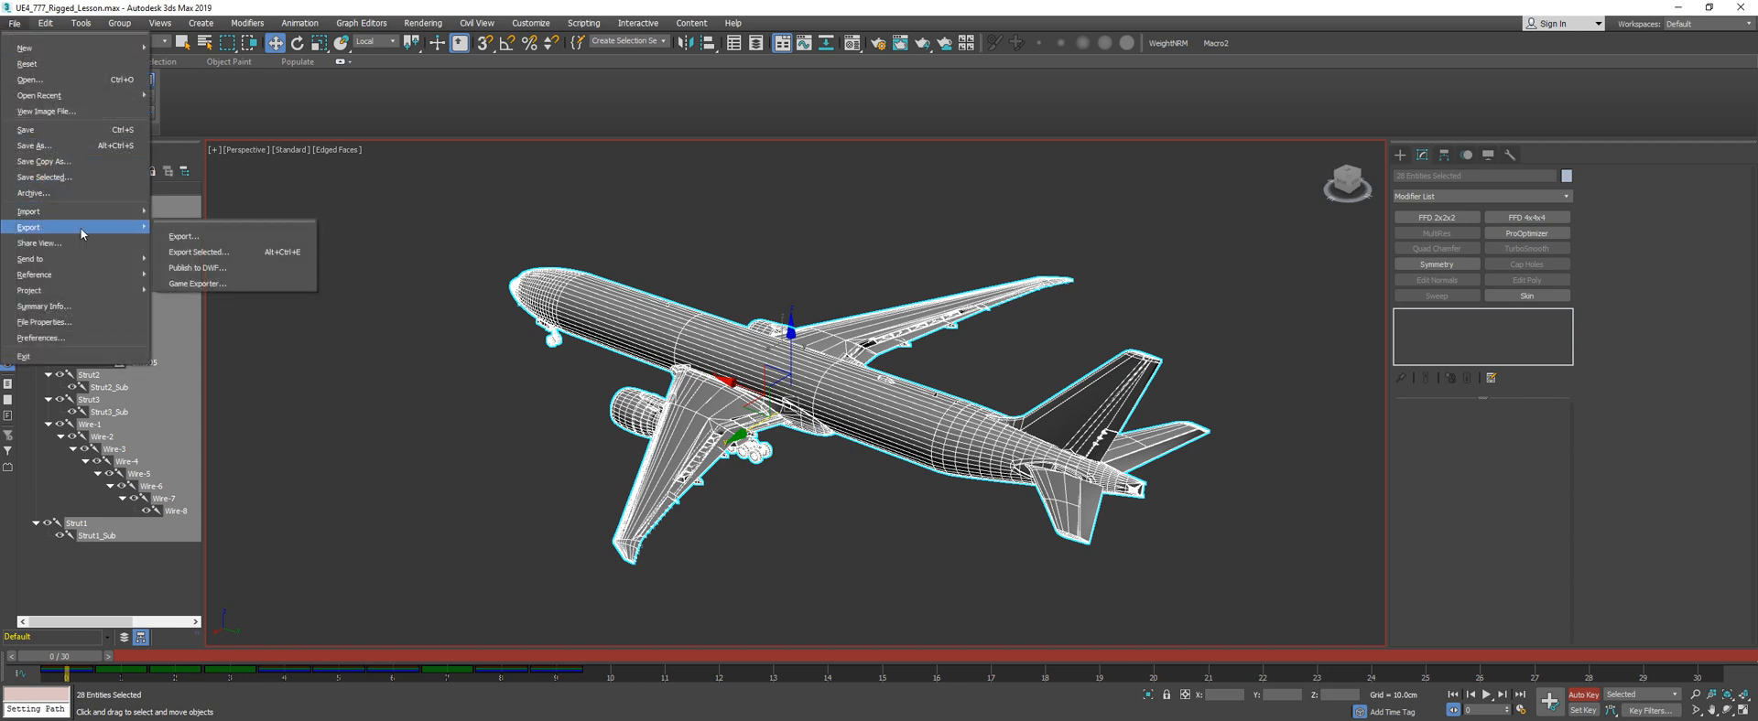
pyautogui.click(195, 237)
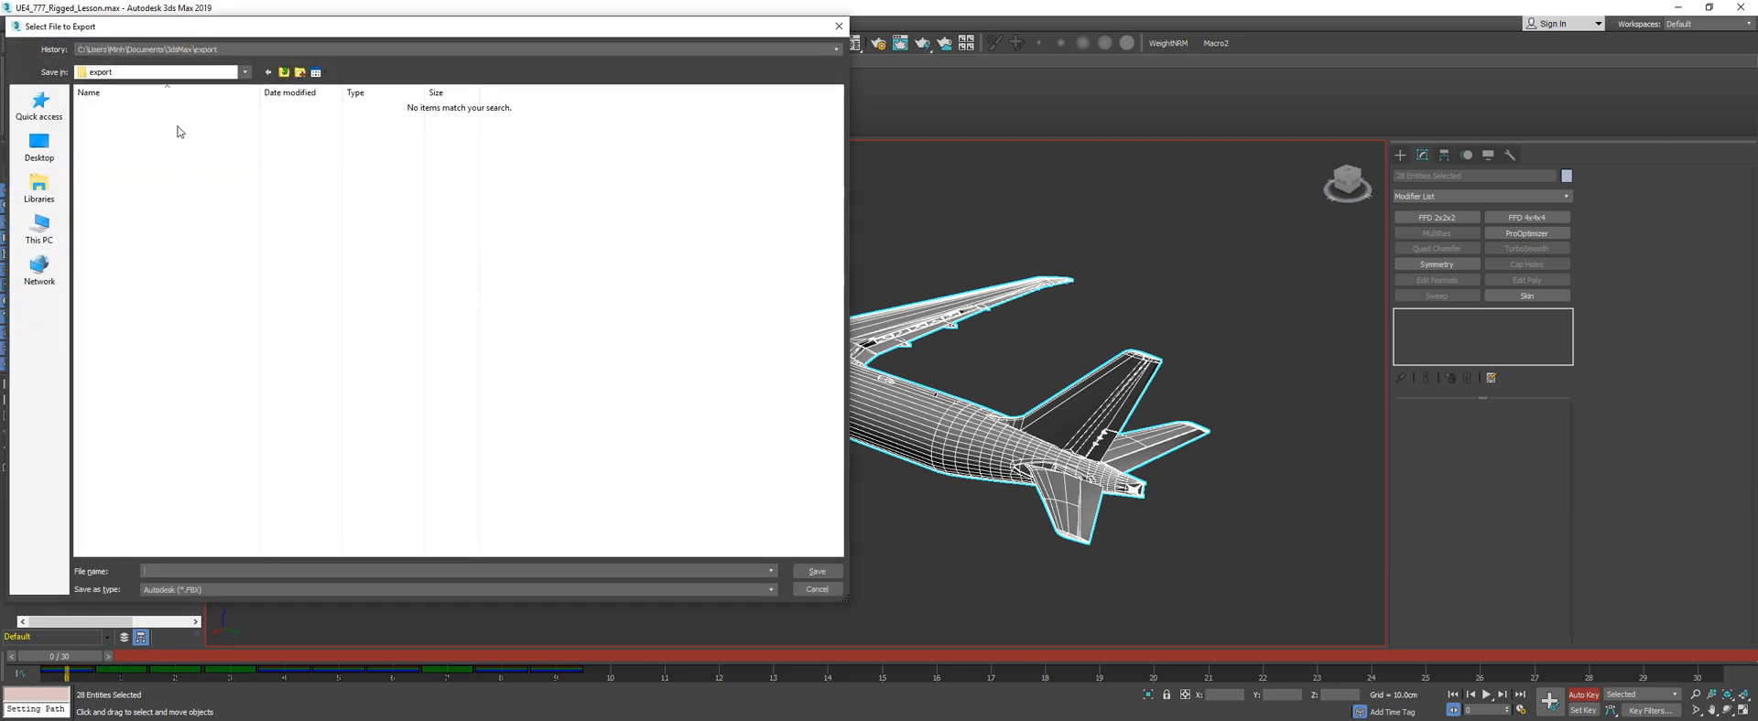
pyautogui.press('Escape')
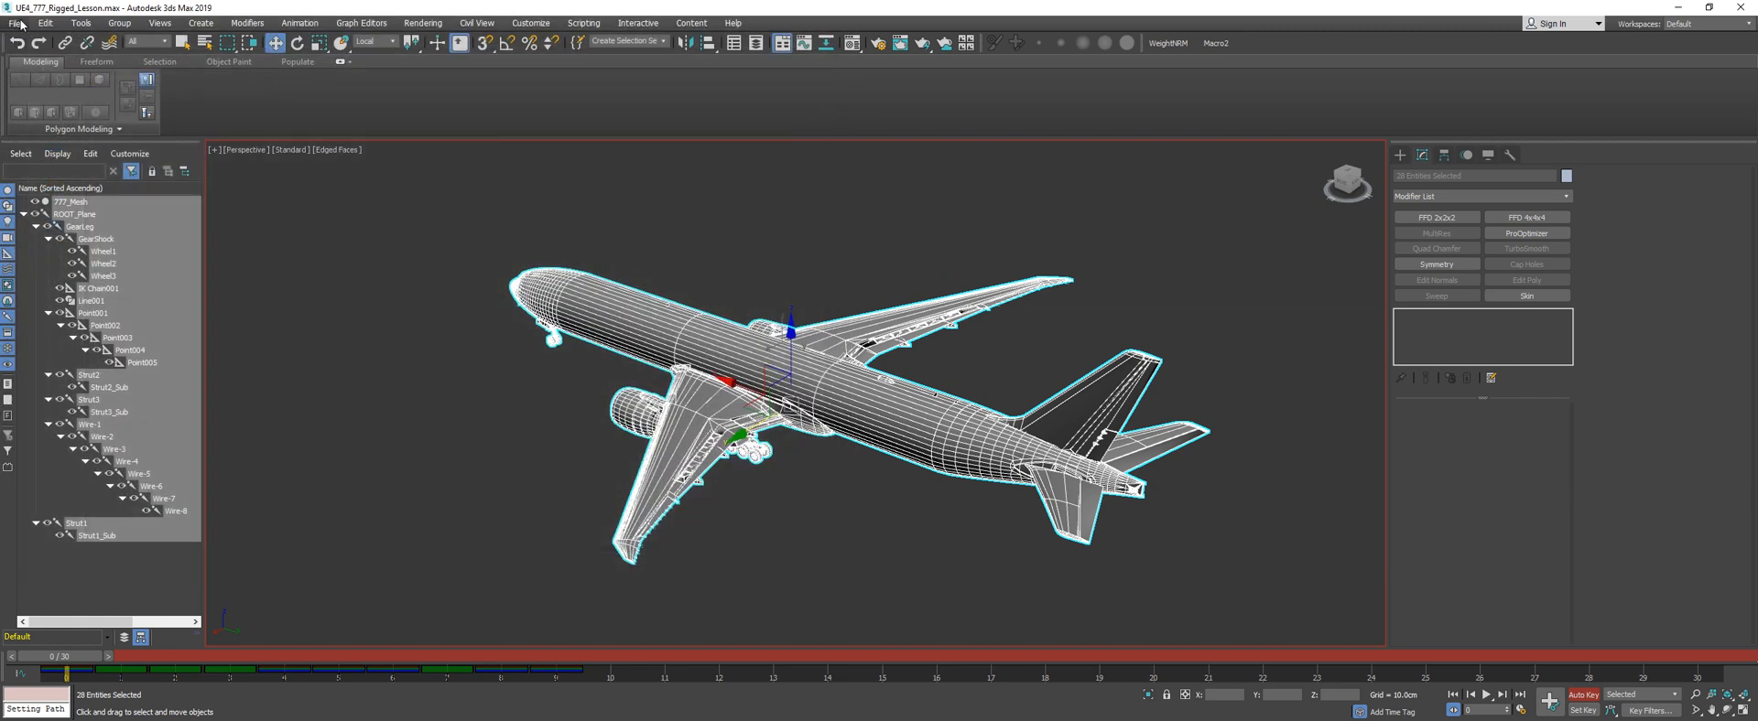
# Start an FBX export of the selected mesh and rig, and browse to the _SourceFiles folder in Unreal Projects
pyautogui.click(20, 25)
pyautogui.moveTo(55, 229)
pyautogui.click(205, 259)
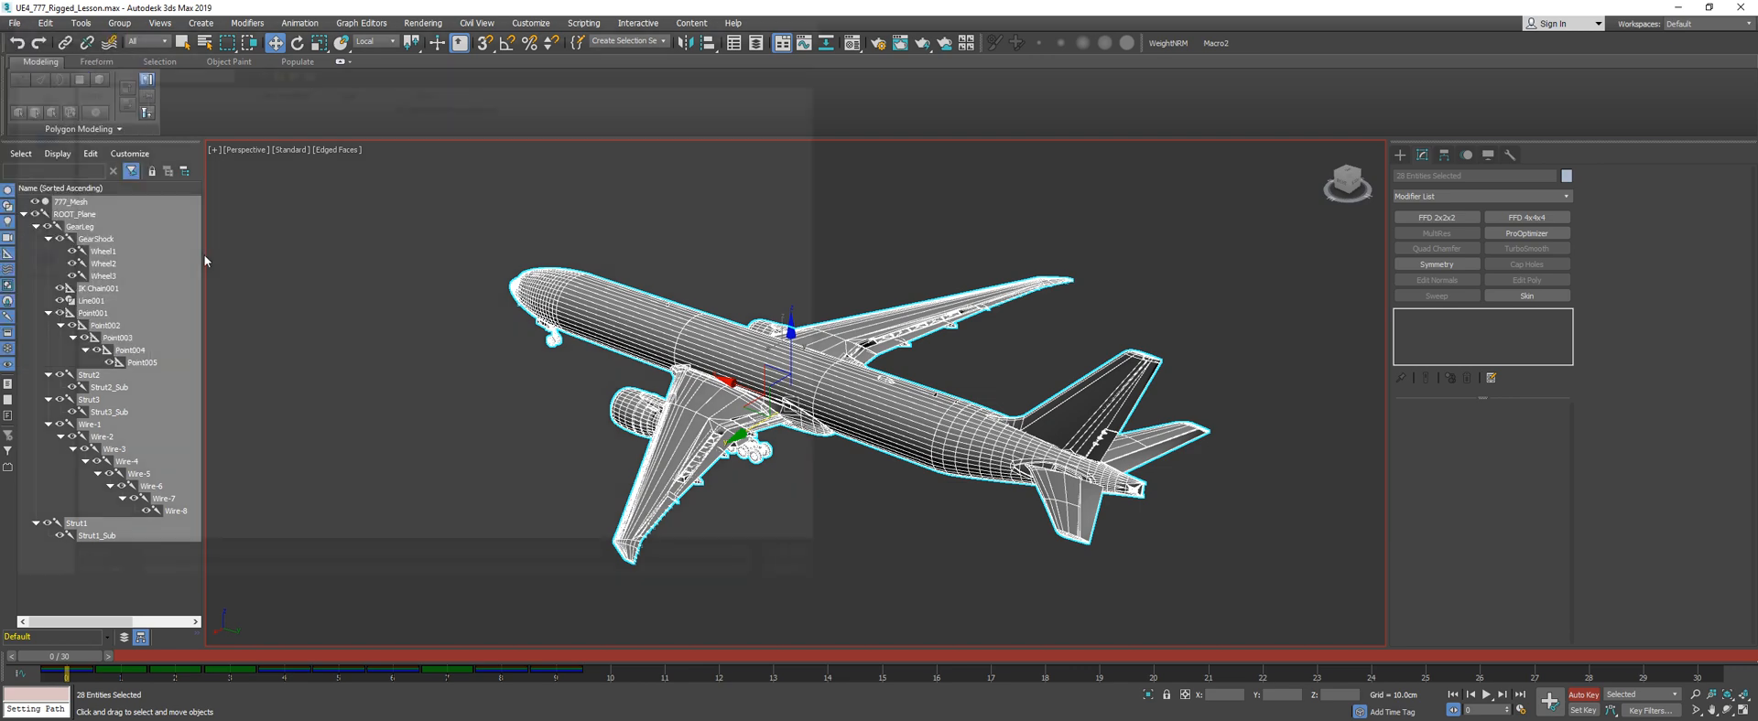
pyautogui.click(140, 50)
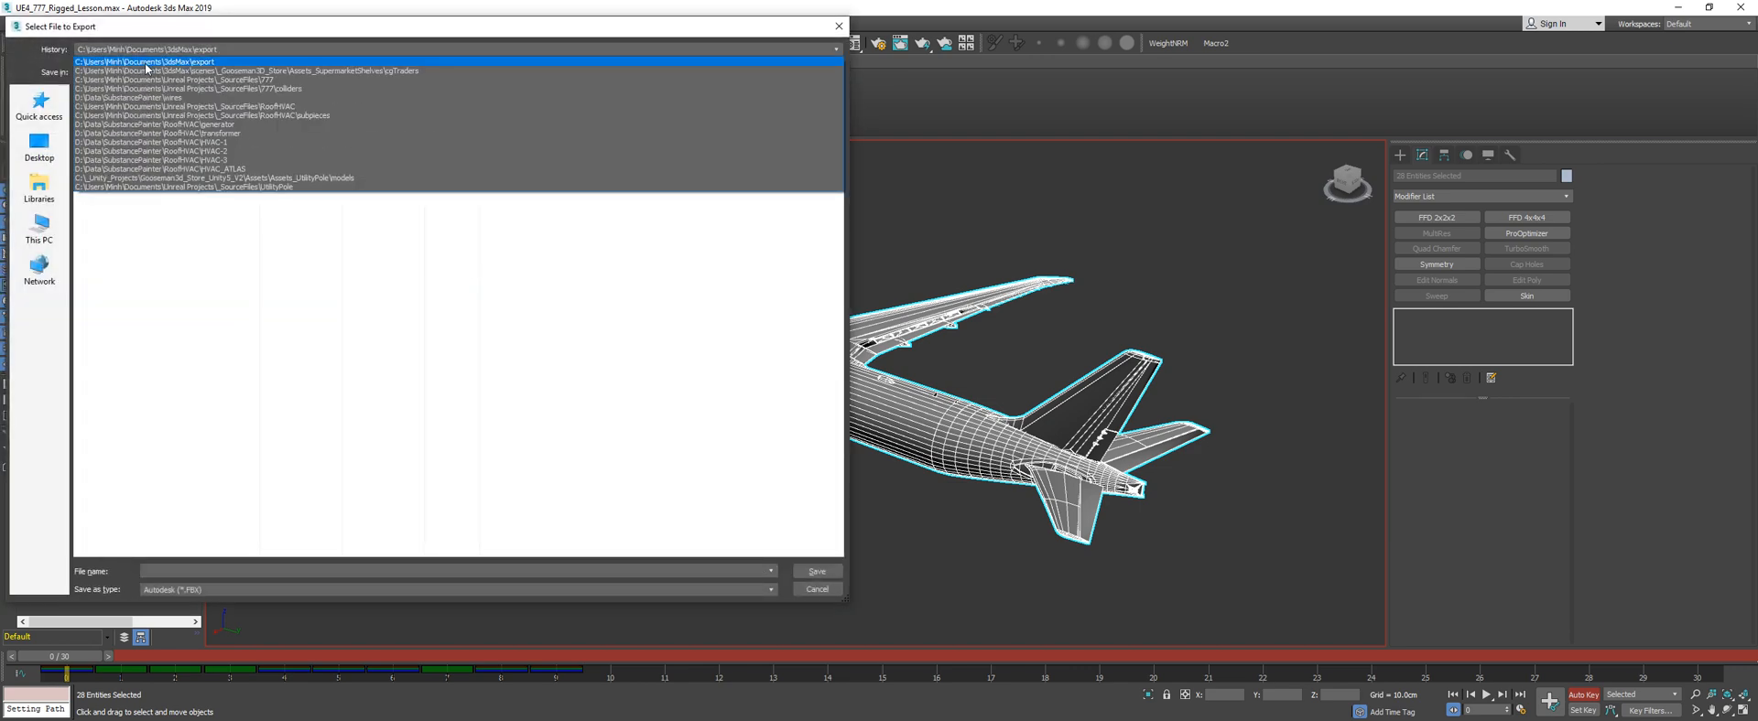
pyautogui.click(146, 66)
pyautogui.click(154, 73)
pyautogui.click(166, 291)
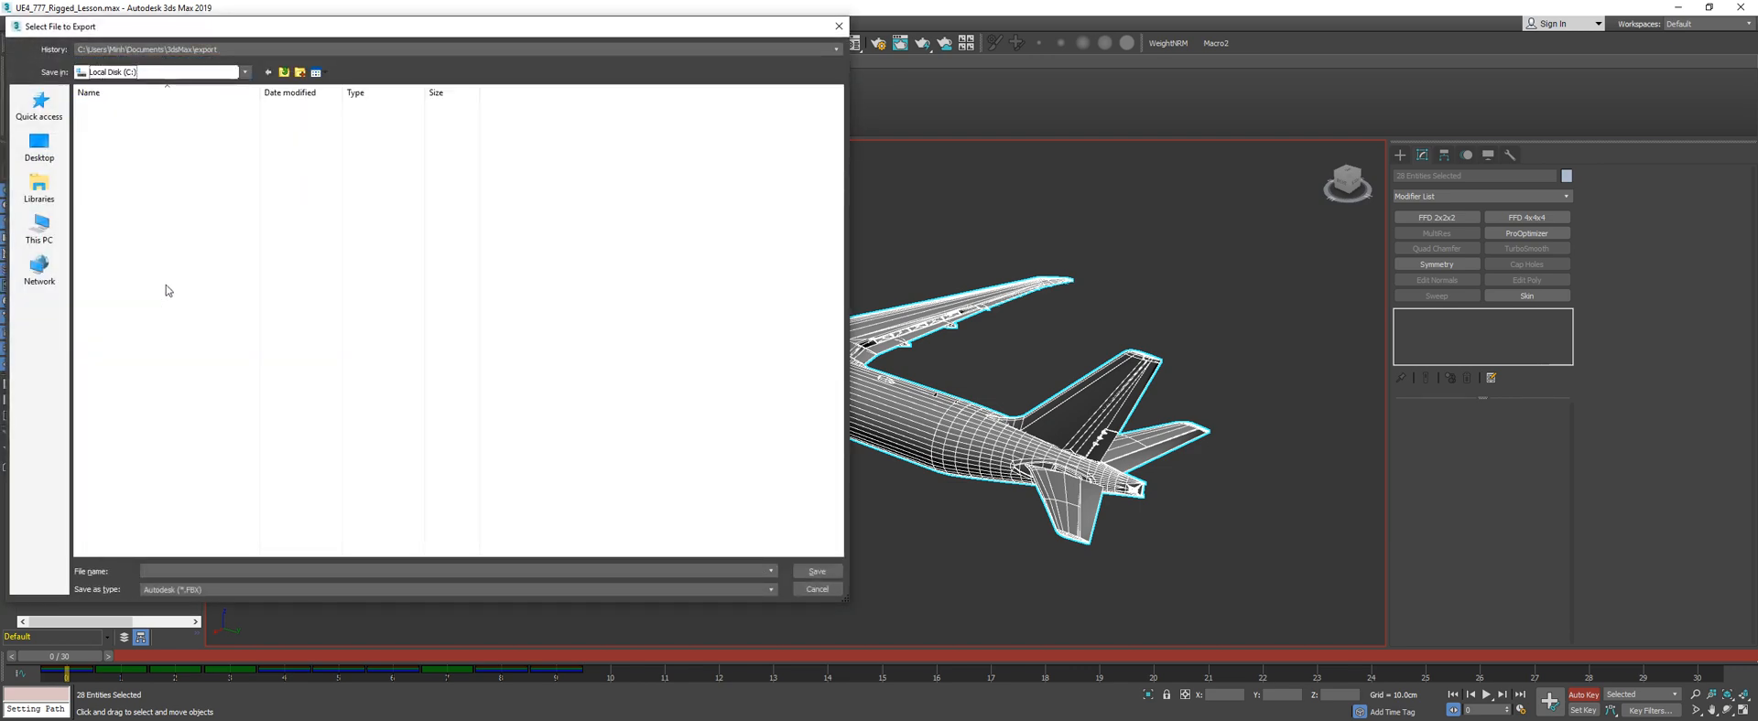
pyautogui.doubleClick(133, 274)
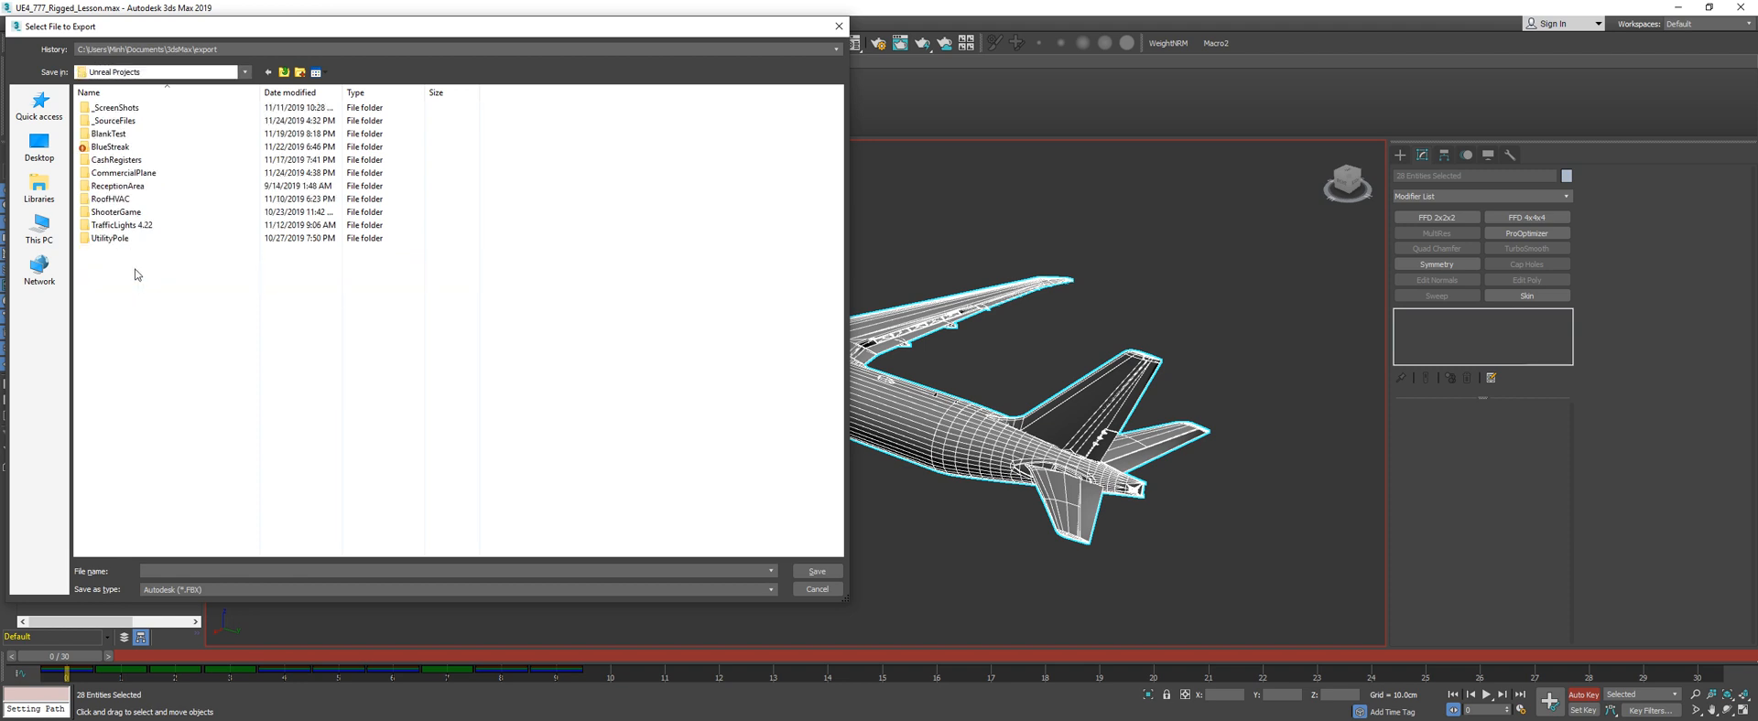
pyautogui.doubleClick(126, 123)
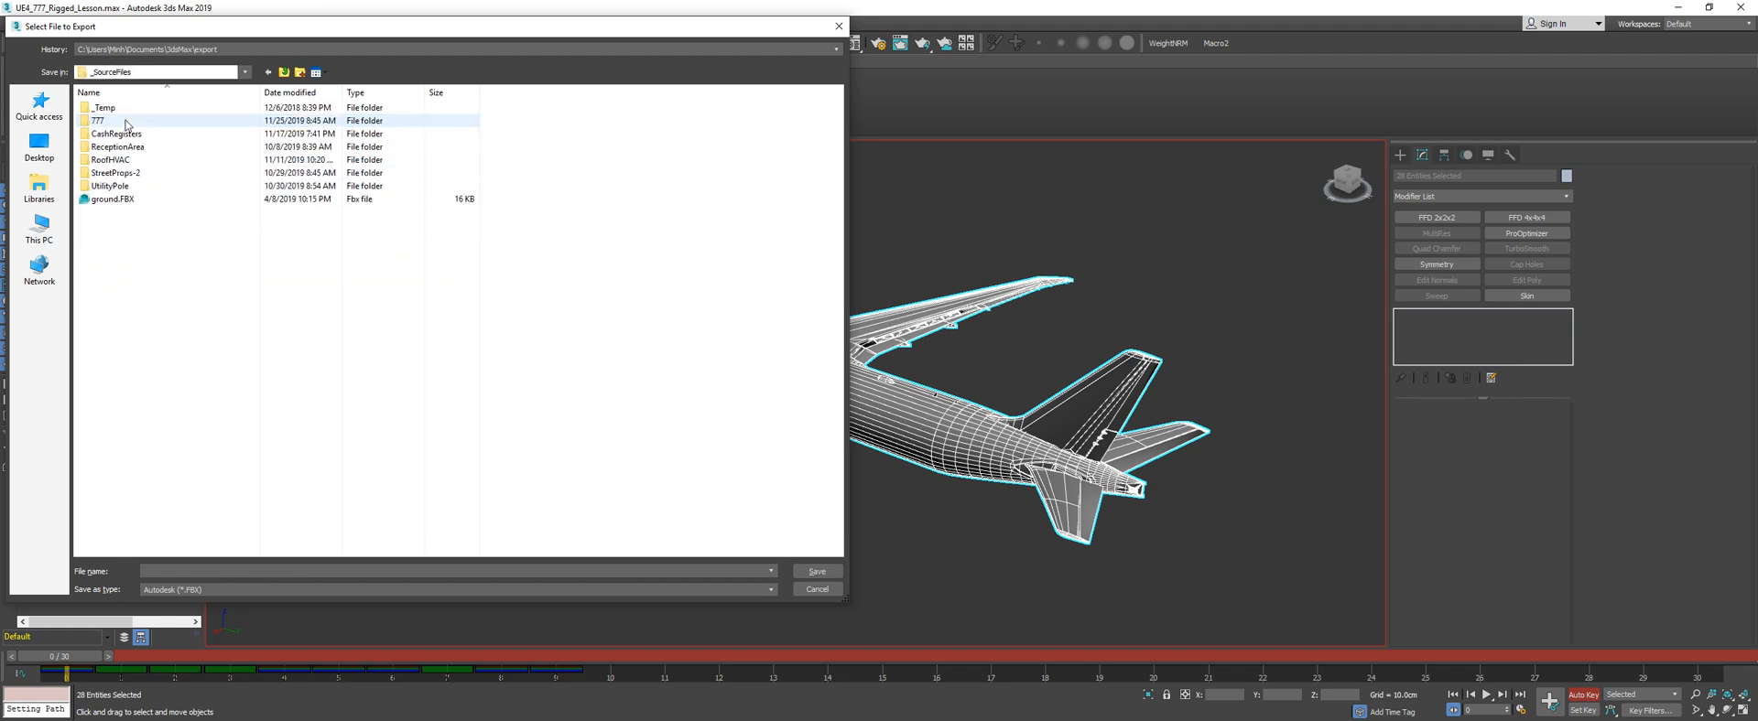
# Create a folder named Test inside _SourceFiles and open it as the export destination
pyautogui.click(301, 72)
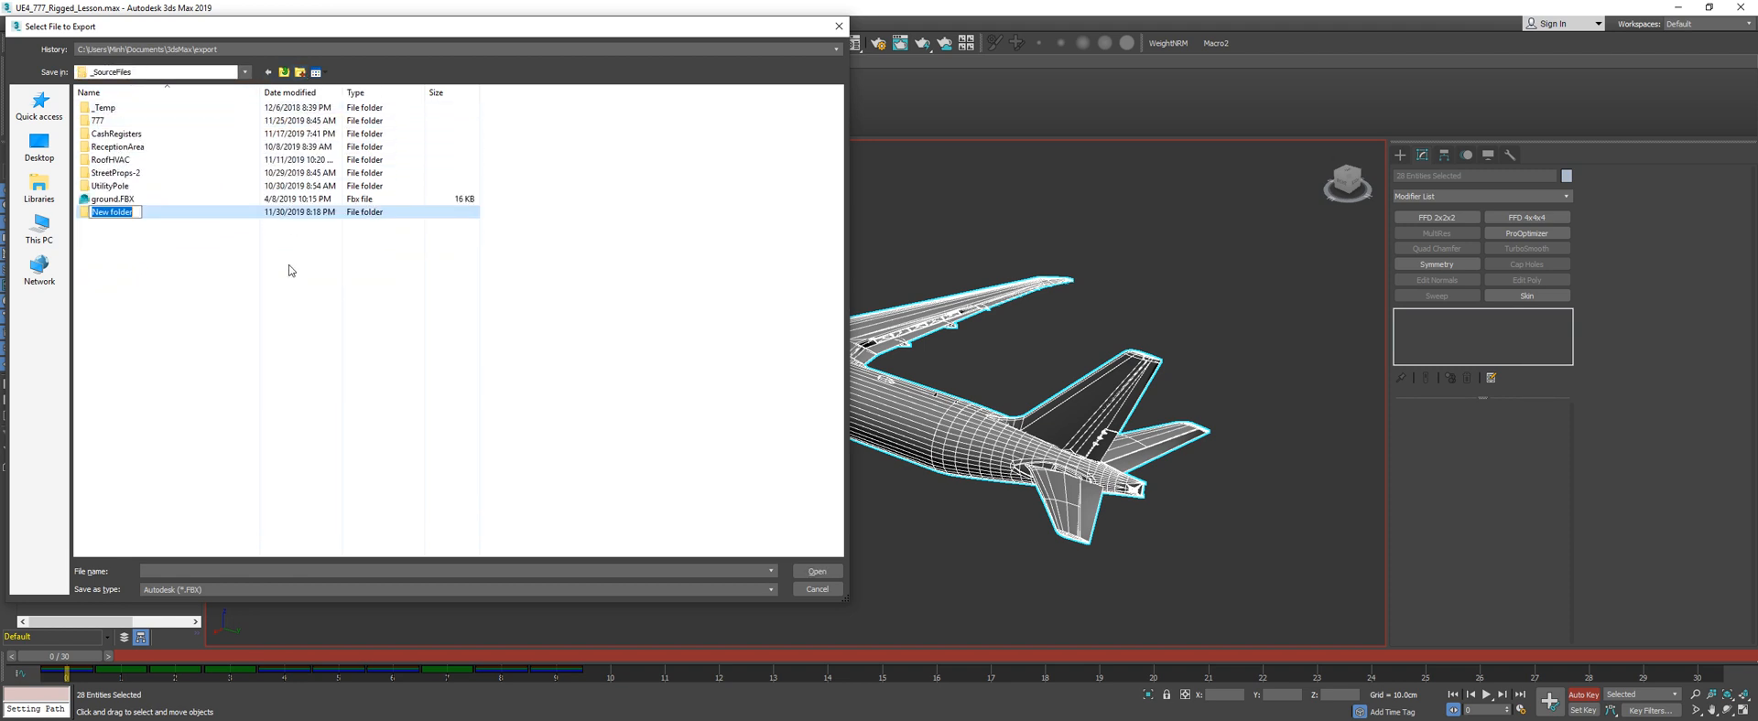
pyautogui.write('t')
pyautogui.press('Return')
pyautogui.doubleClick(134, 215)
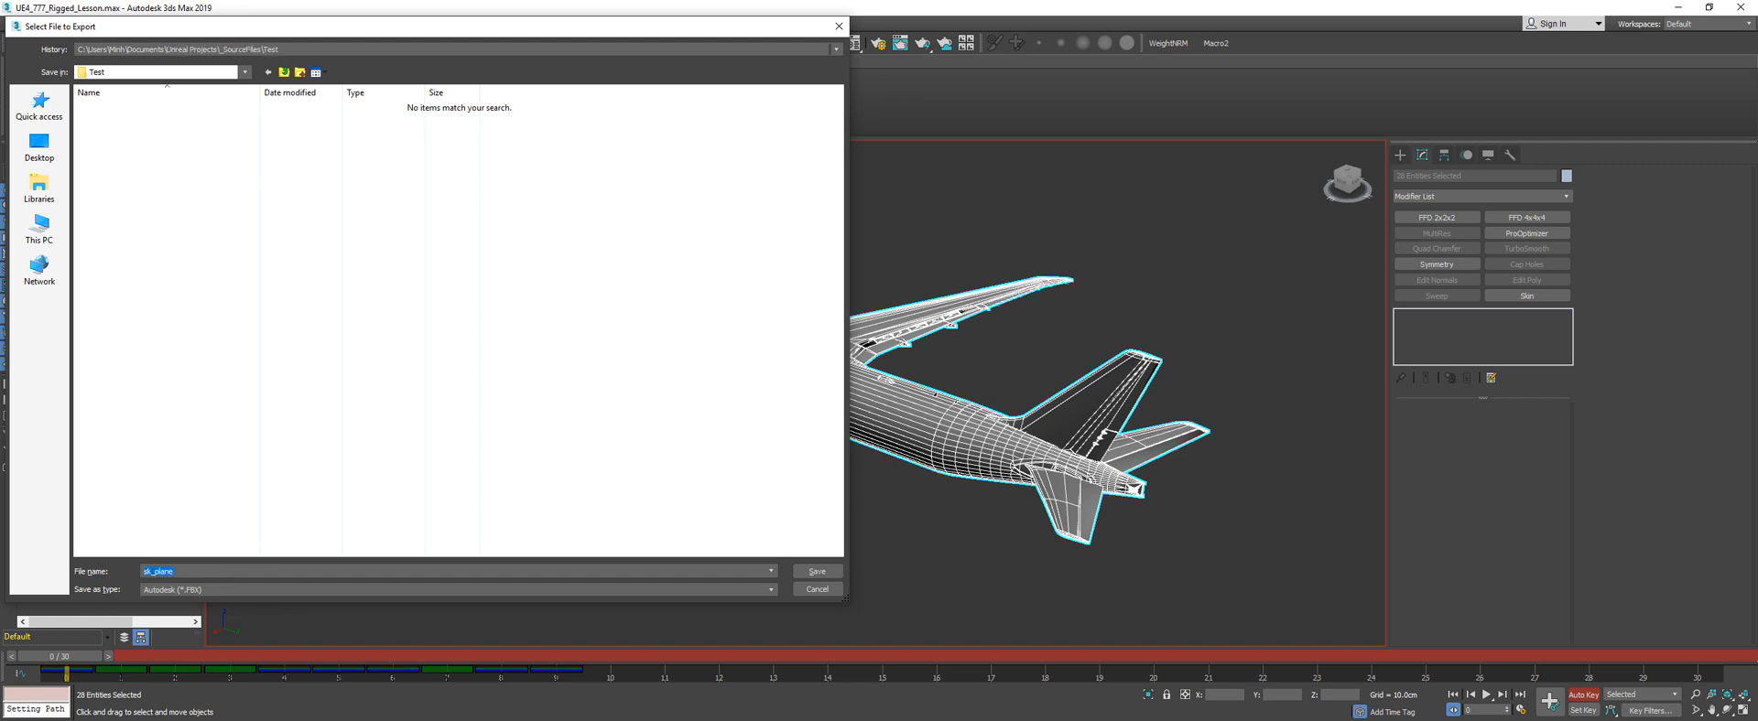
# Export the selection as sk_plane in FBX format with Animation disabled, and close the geometry conversion warning
pyautogui.press('Return')
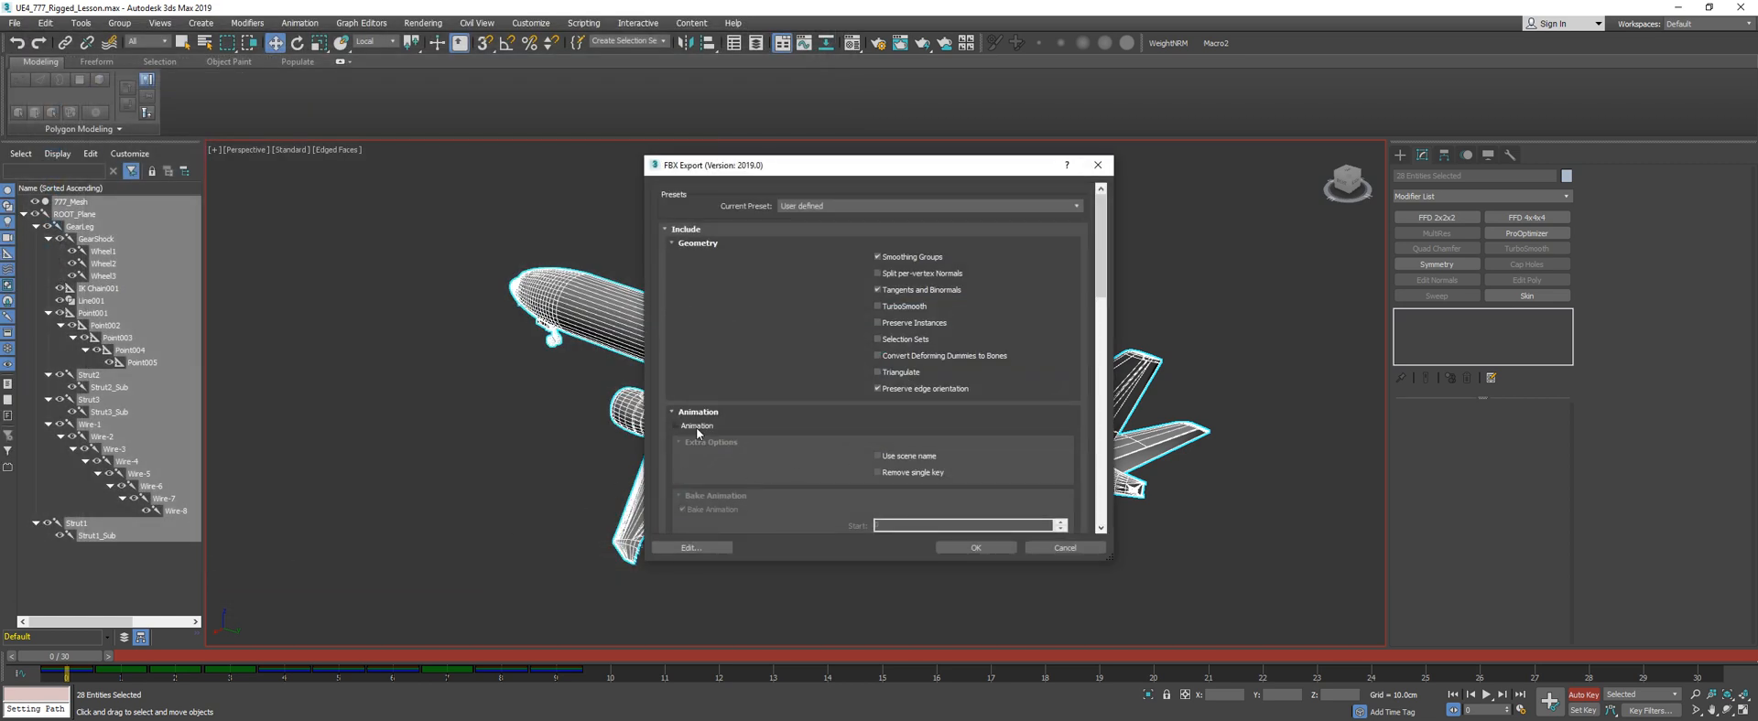
pyautogui.moveTo(825, 178); pyautogui.dragTo(1090, 206)
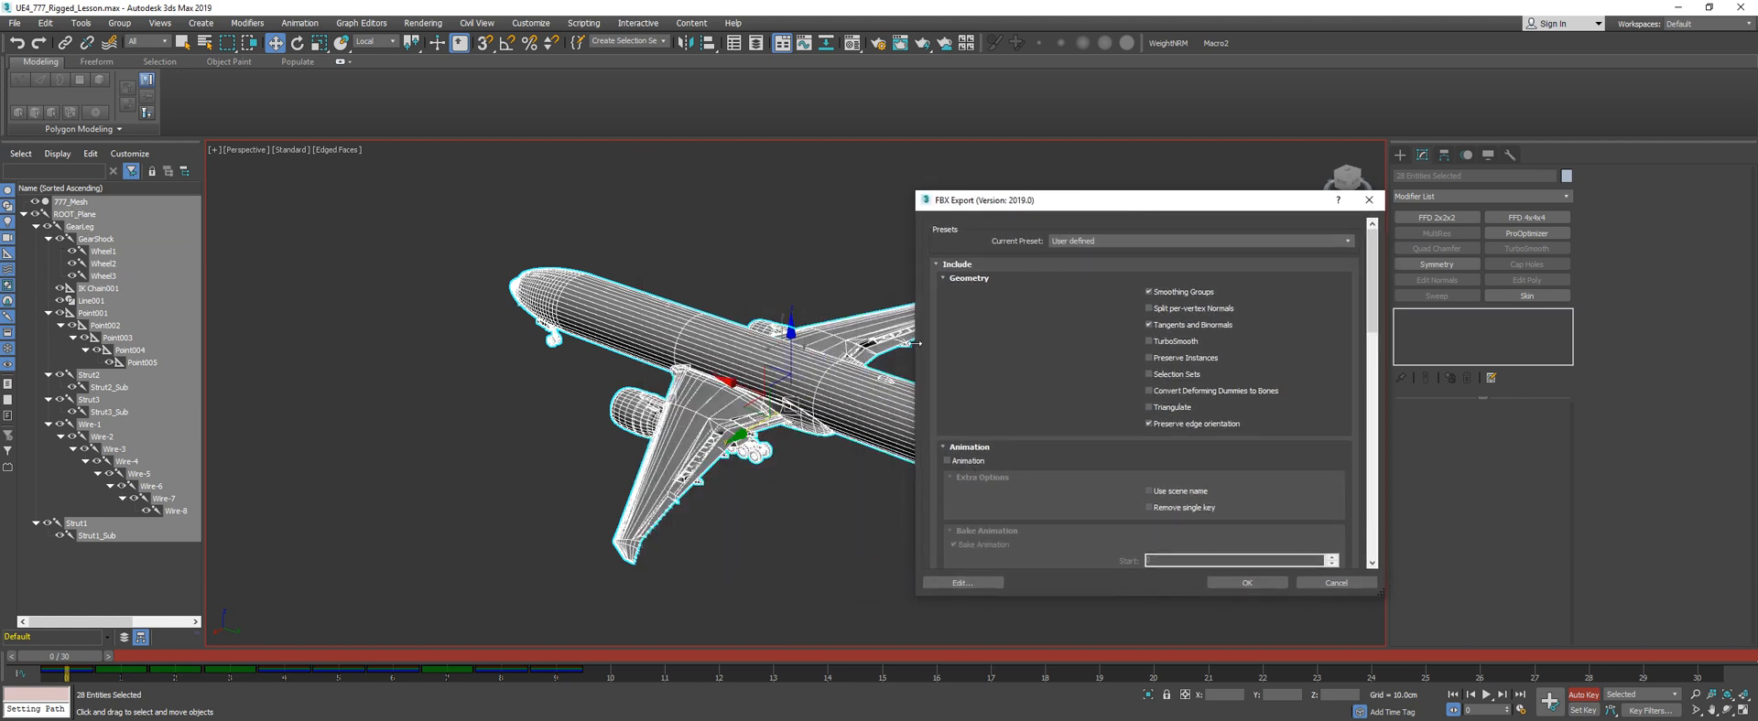
pyautogui.moveTo(1106, 215); pyautogui.dragTo(1076, 162)
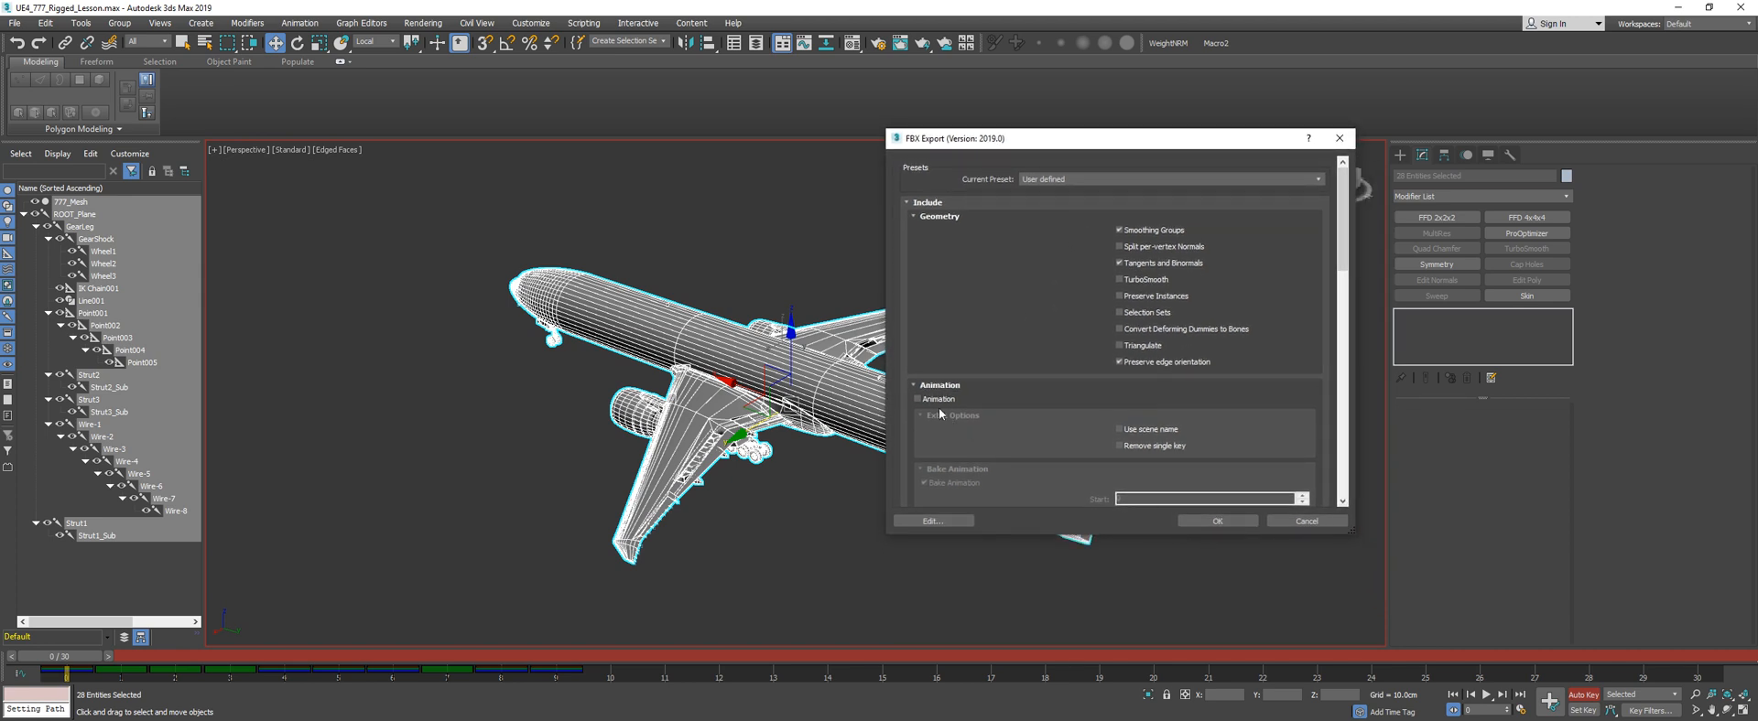
pyautogui.click(1218, 521)
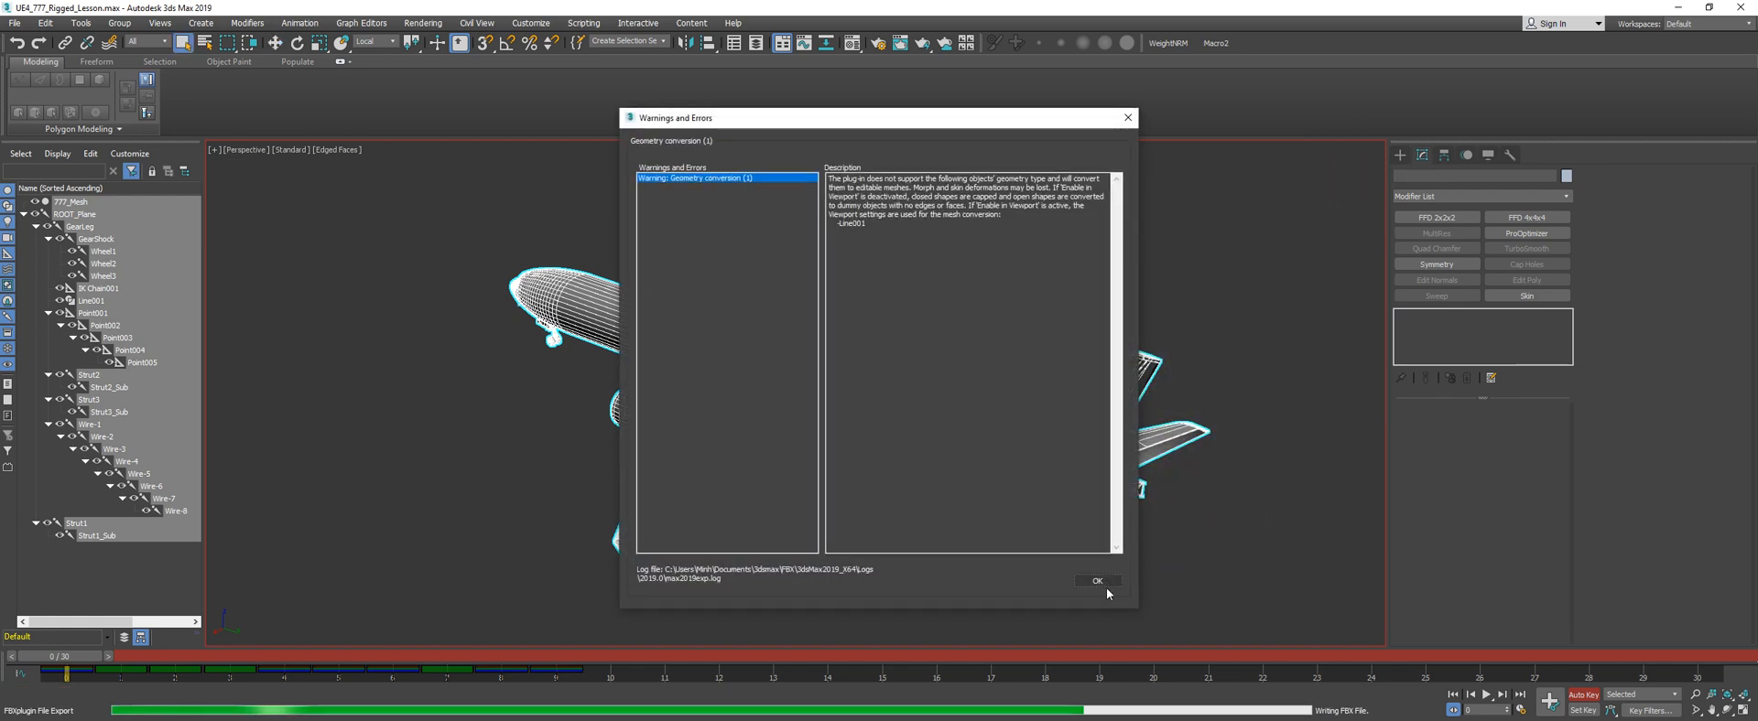
pyautogui.click(1097, 582)
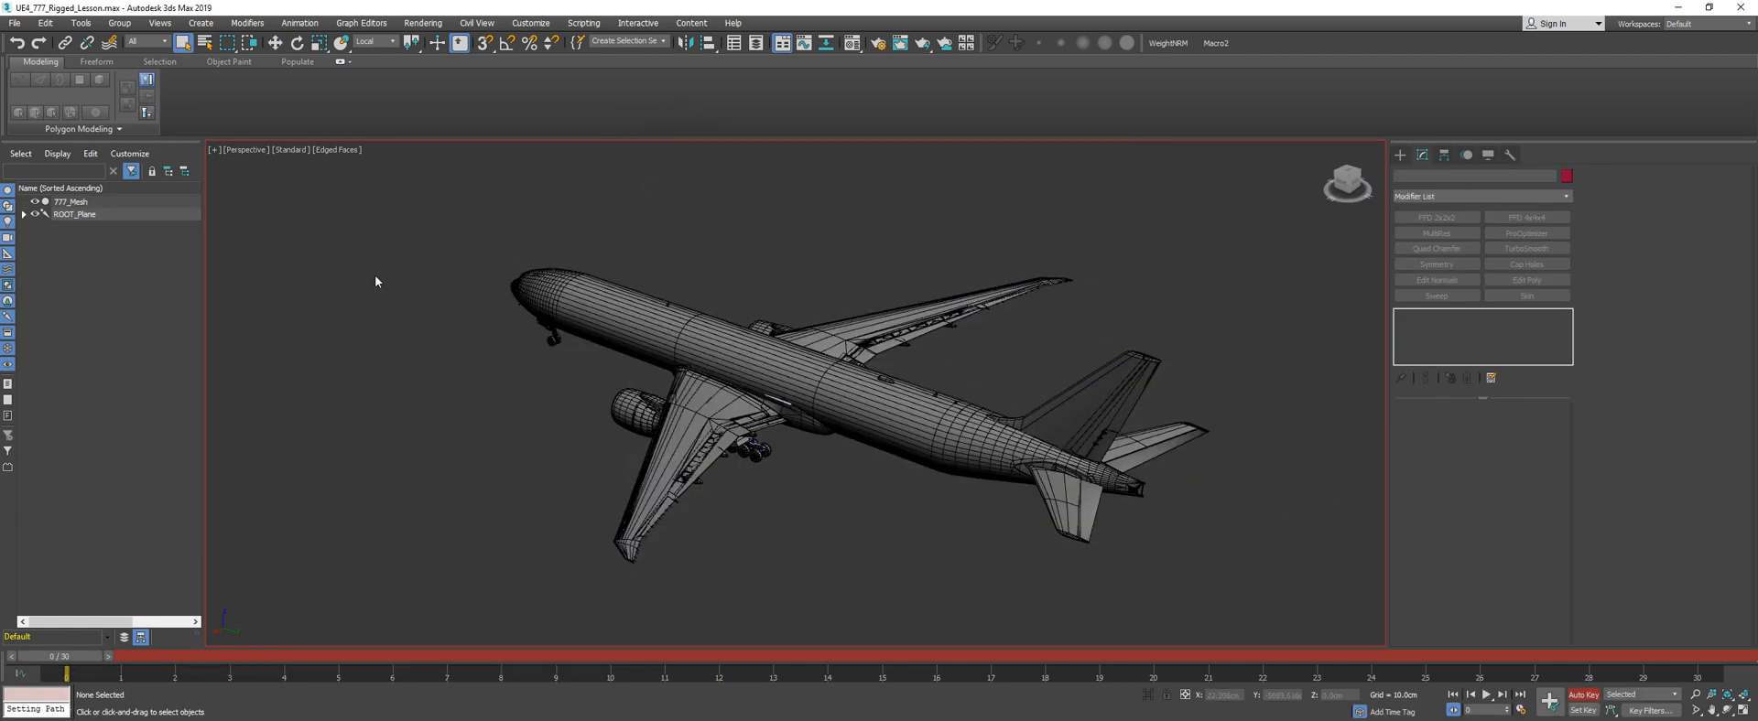
# Select the ROOT_Plane bone hierarchy, set the animation length to 10 frames, and return the timeline to frame 0
pyautogui.doubleClick(65, 216)
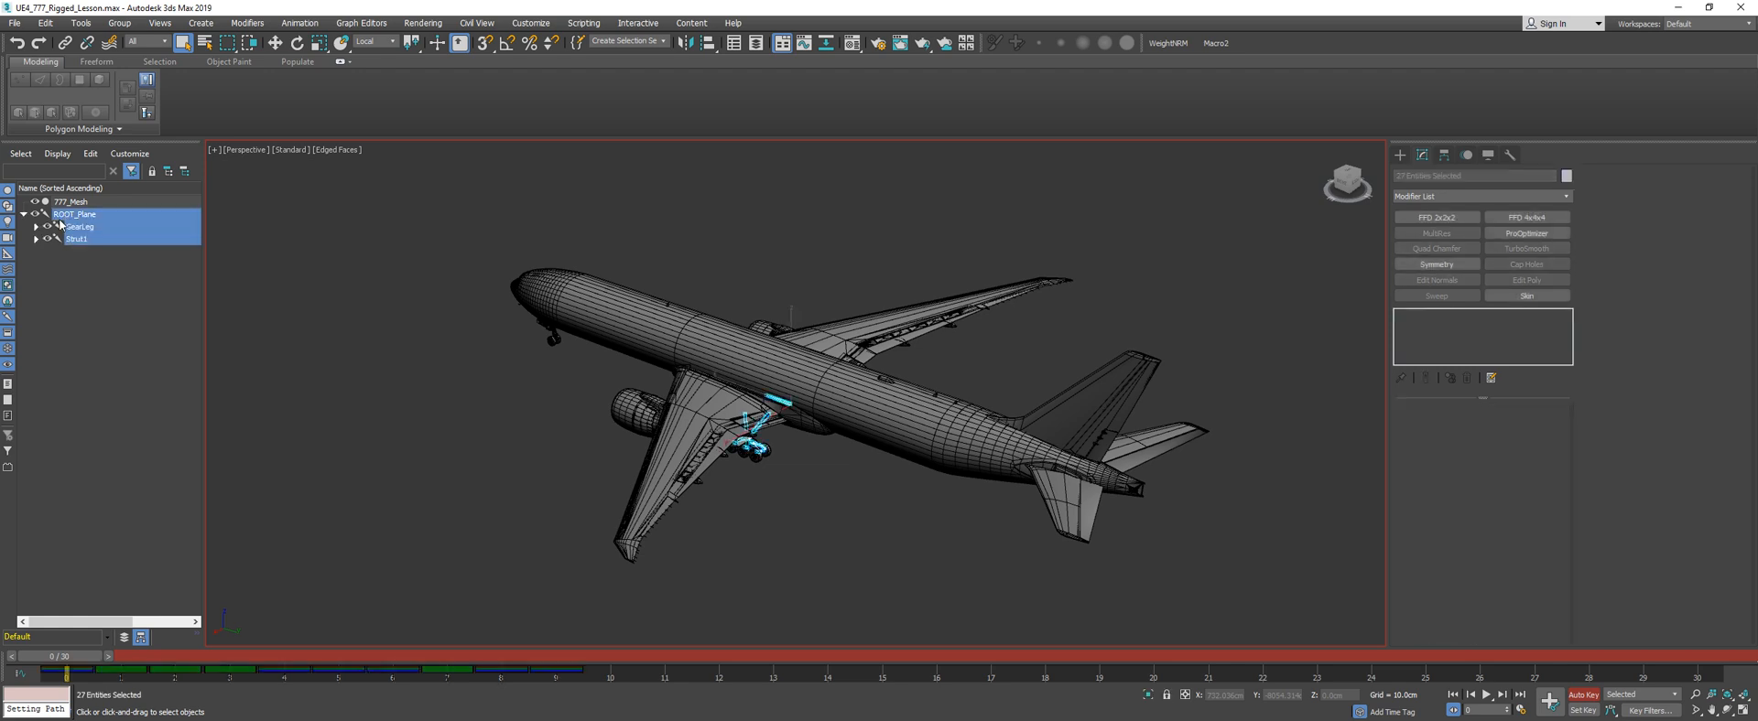
pyautogui.moveTo(52, 656); pyautogui.dragTo(664, 643)
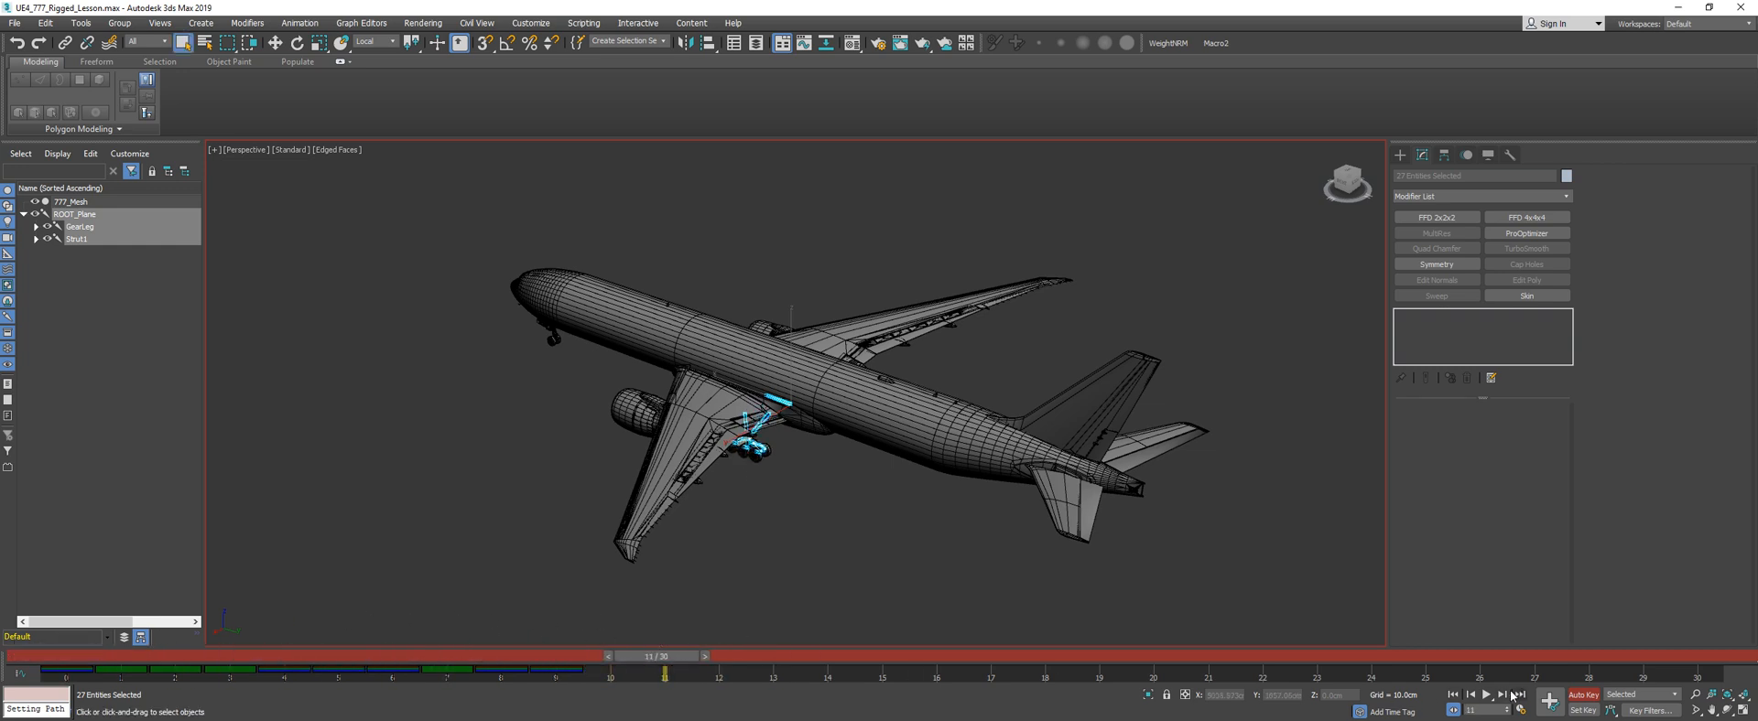
pyautogui.rightClick(1511, 696)
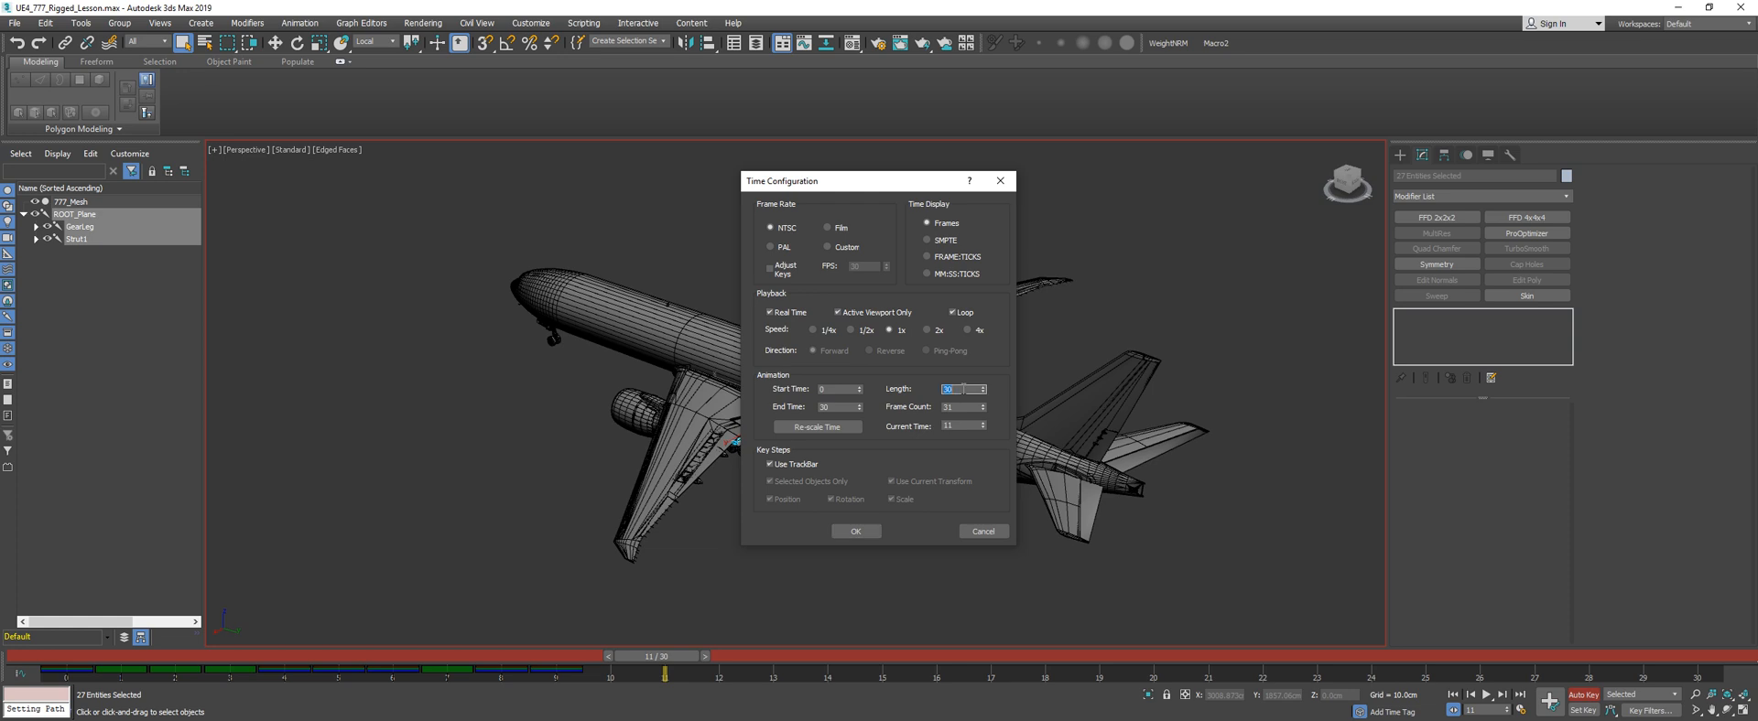
pyautogui.write('10')
pyautogui.press('Tab')
pyautogui.click(855, 531)
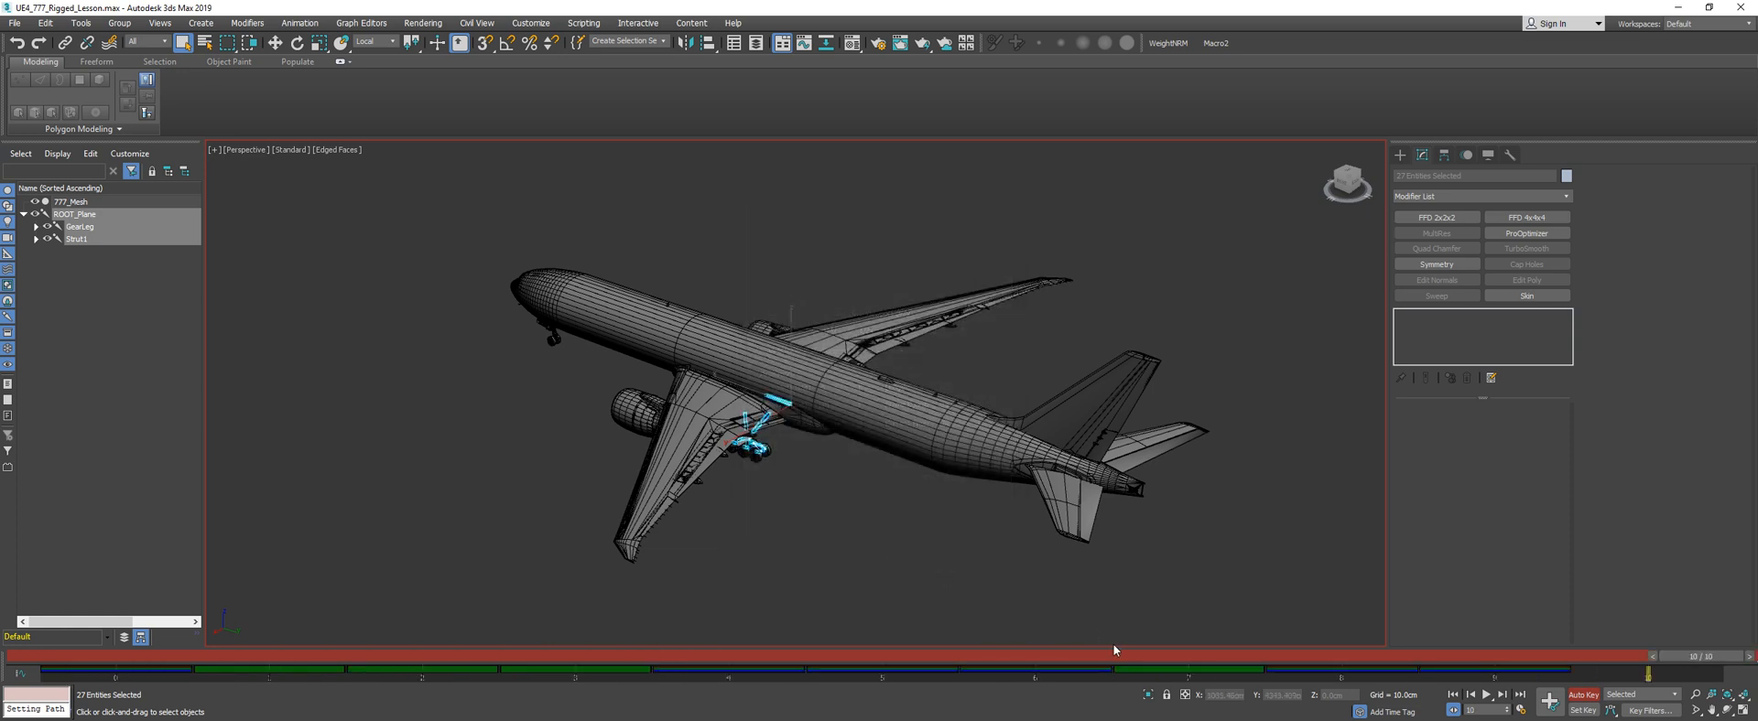
pyautogui.moveTo(1096, 661); pyautogui.dragTo(56, 395)
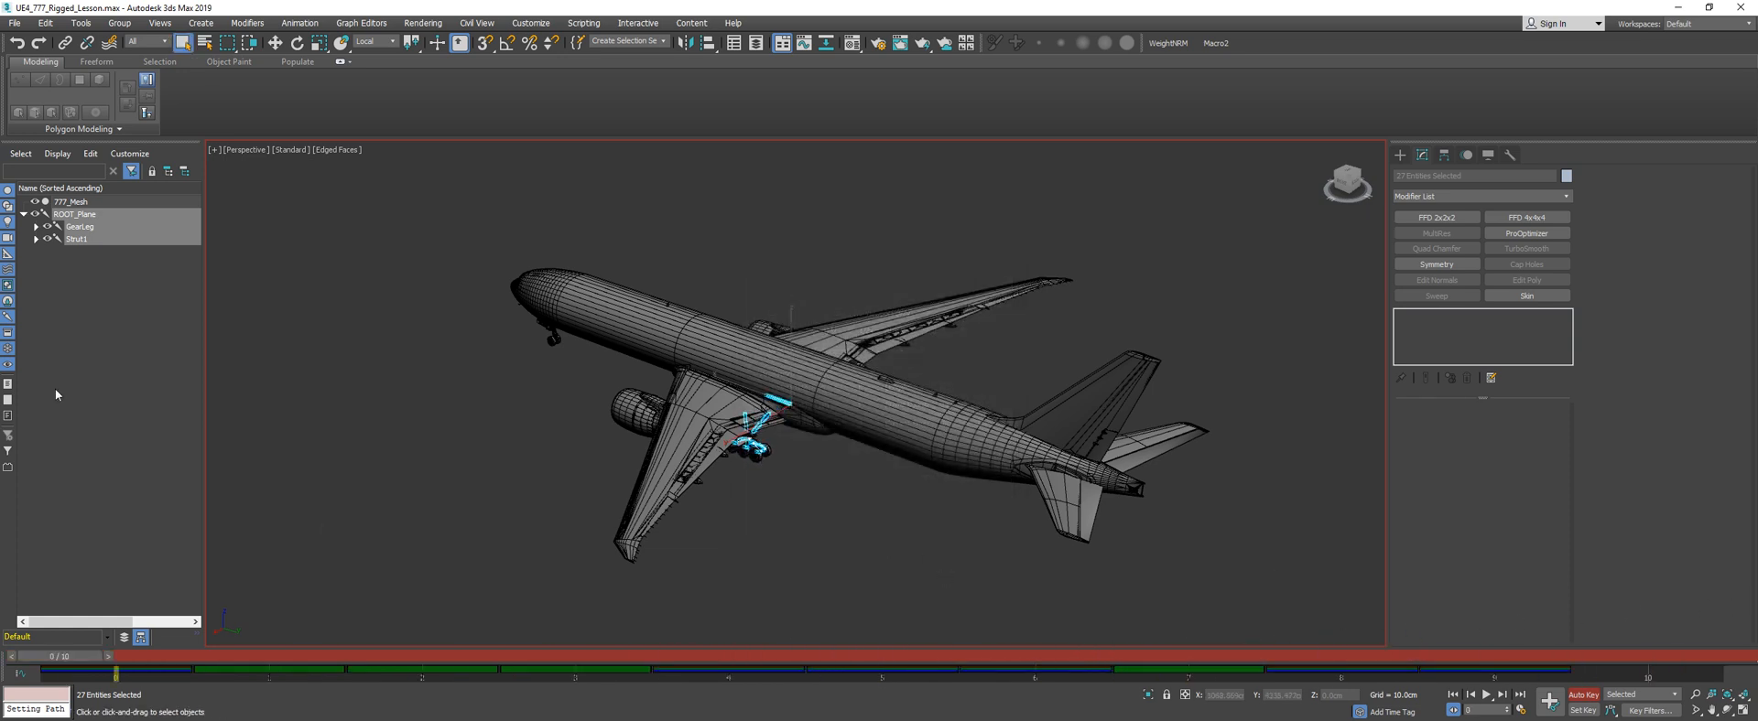
# Select all child nodes of ROOT_Plane and start exporting the selection to the Test folder as sk_plane_animations
pyautogui.rightClick(88, 218)
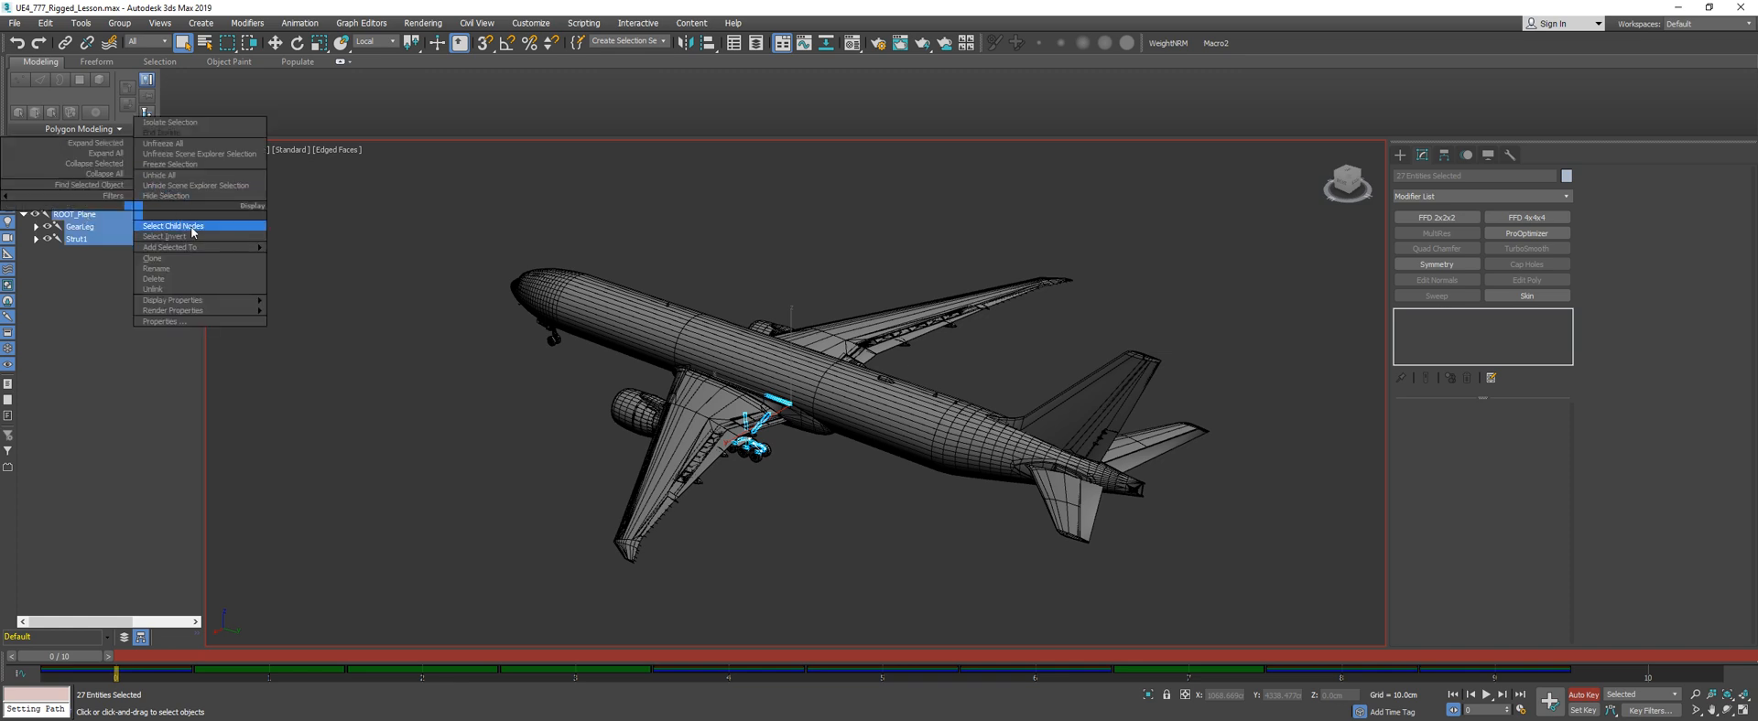
pyautogui.moveTo(180, 248)
pyautogui.click(189, 226)
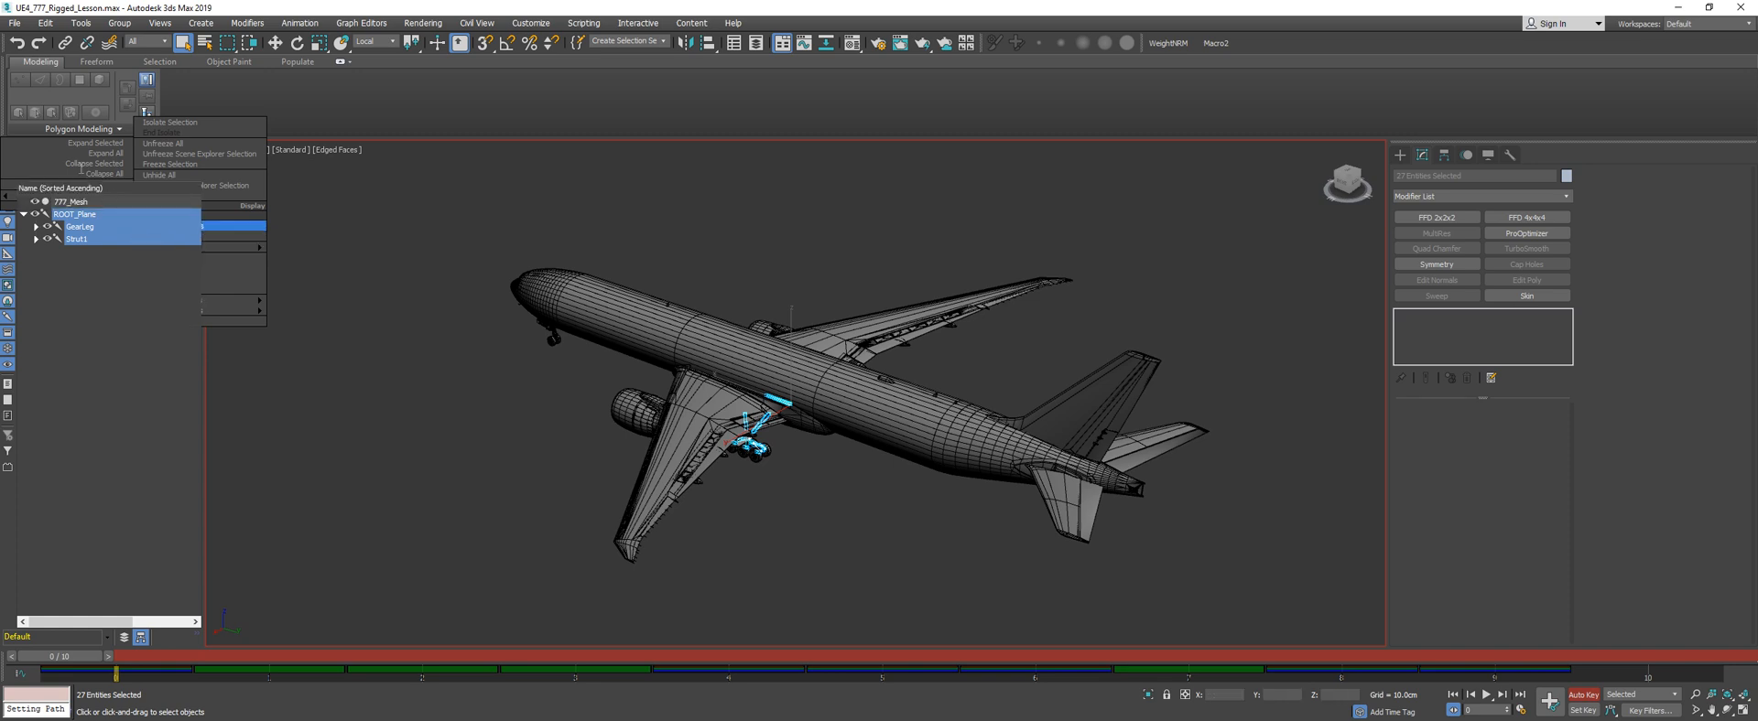
pyautogui.click(22, 24)
pyautogui.moveTo(92, 227)
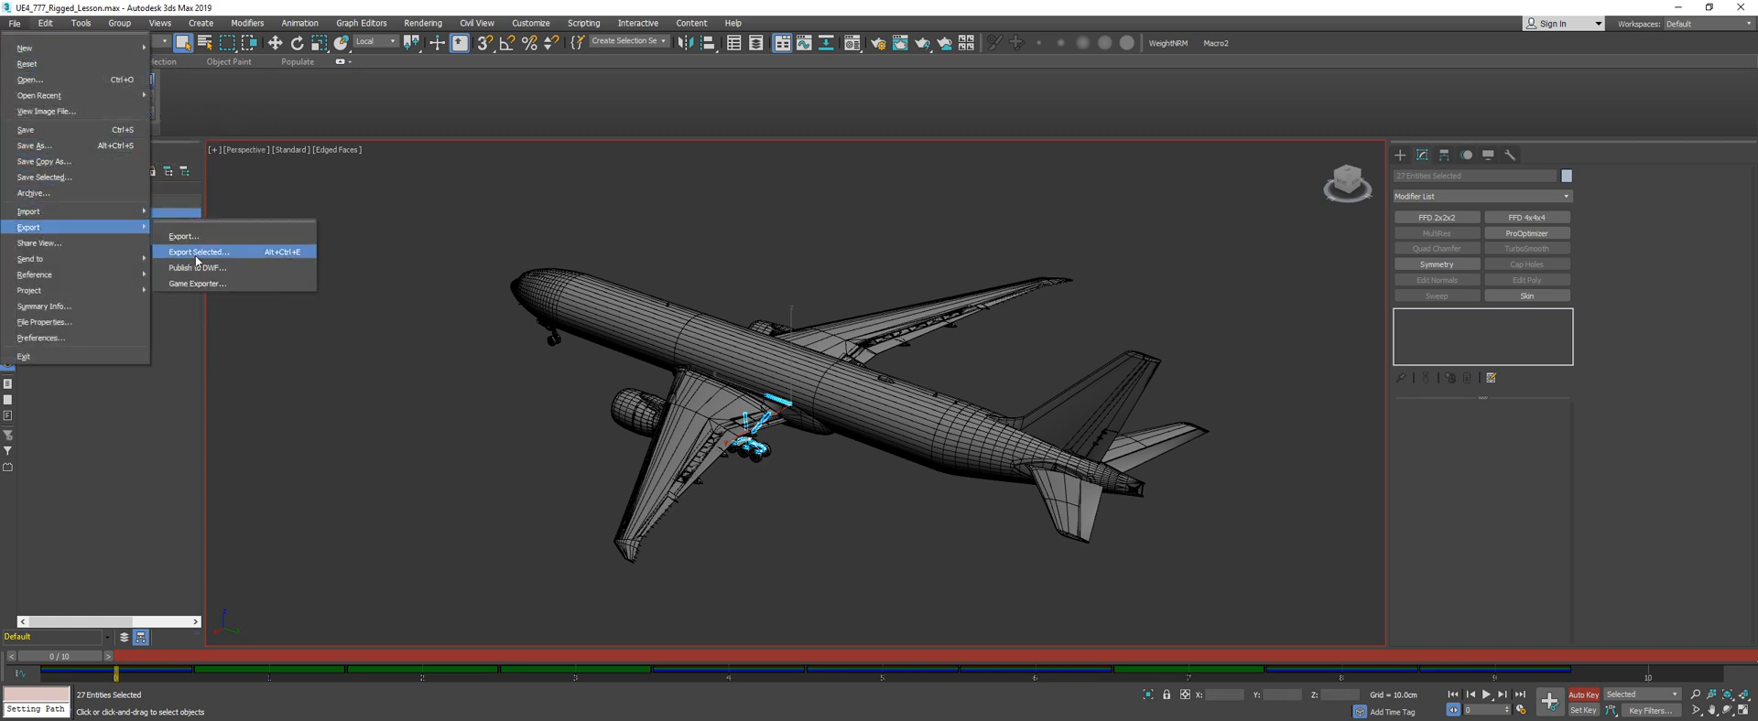
pyautogui.click(196, 256)
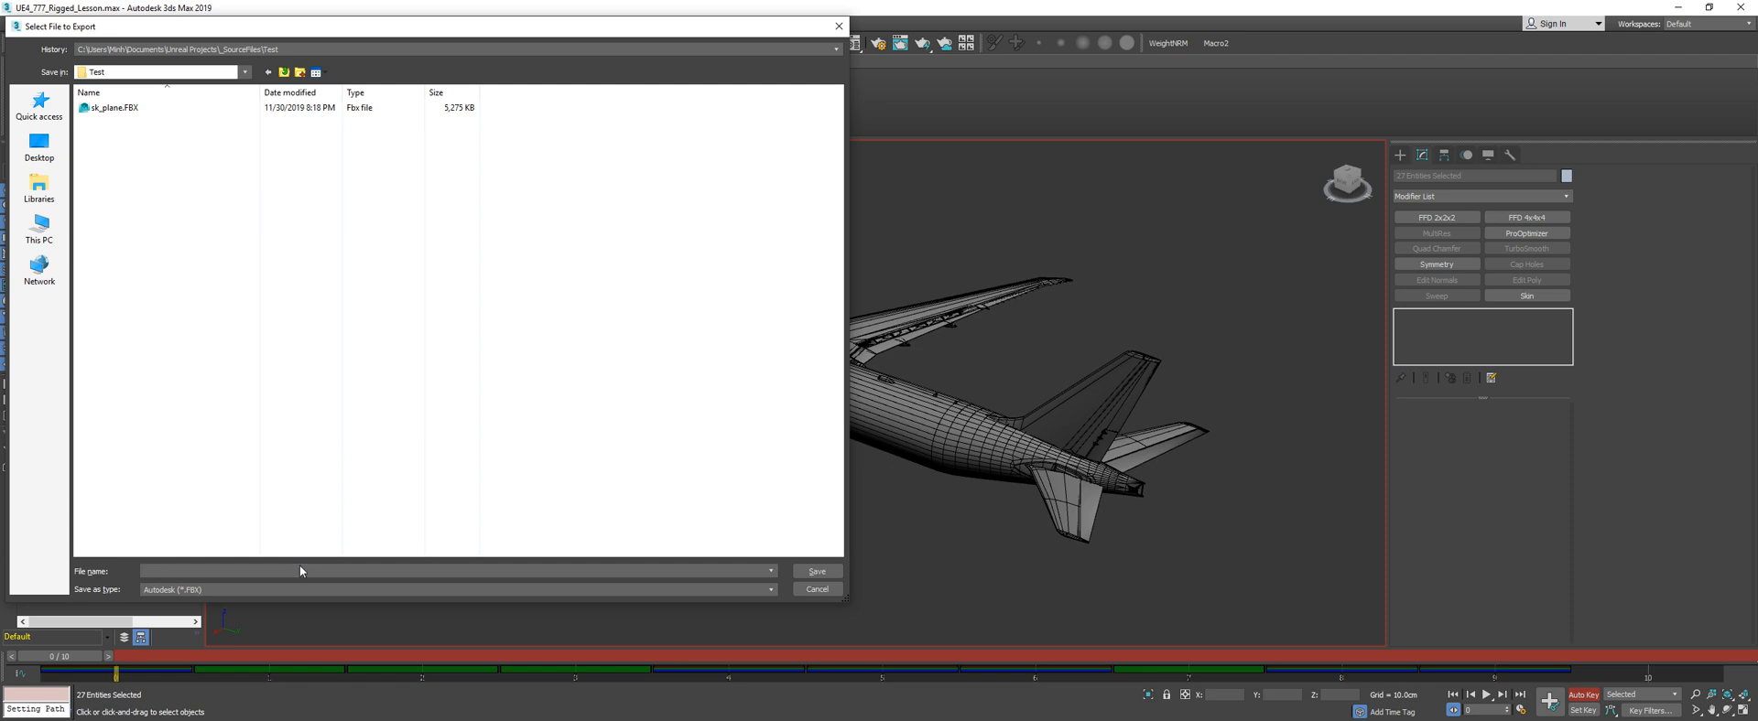
pyautogui.write('sk_plane')
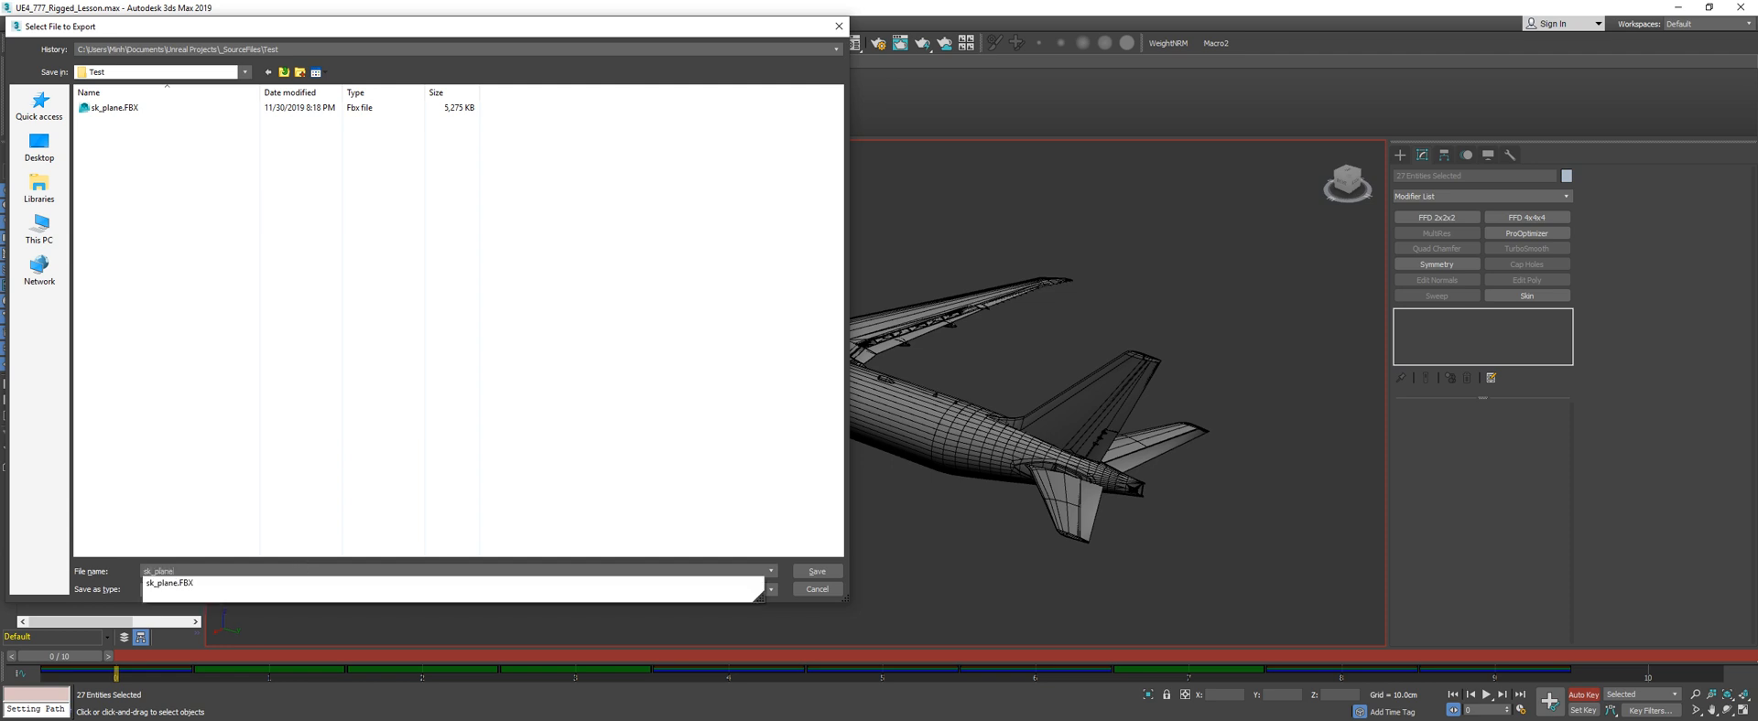
pyautogui.write('_animations')
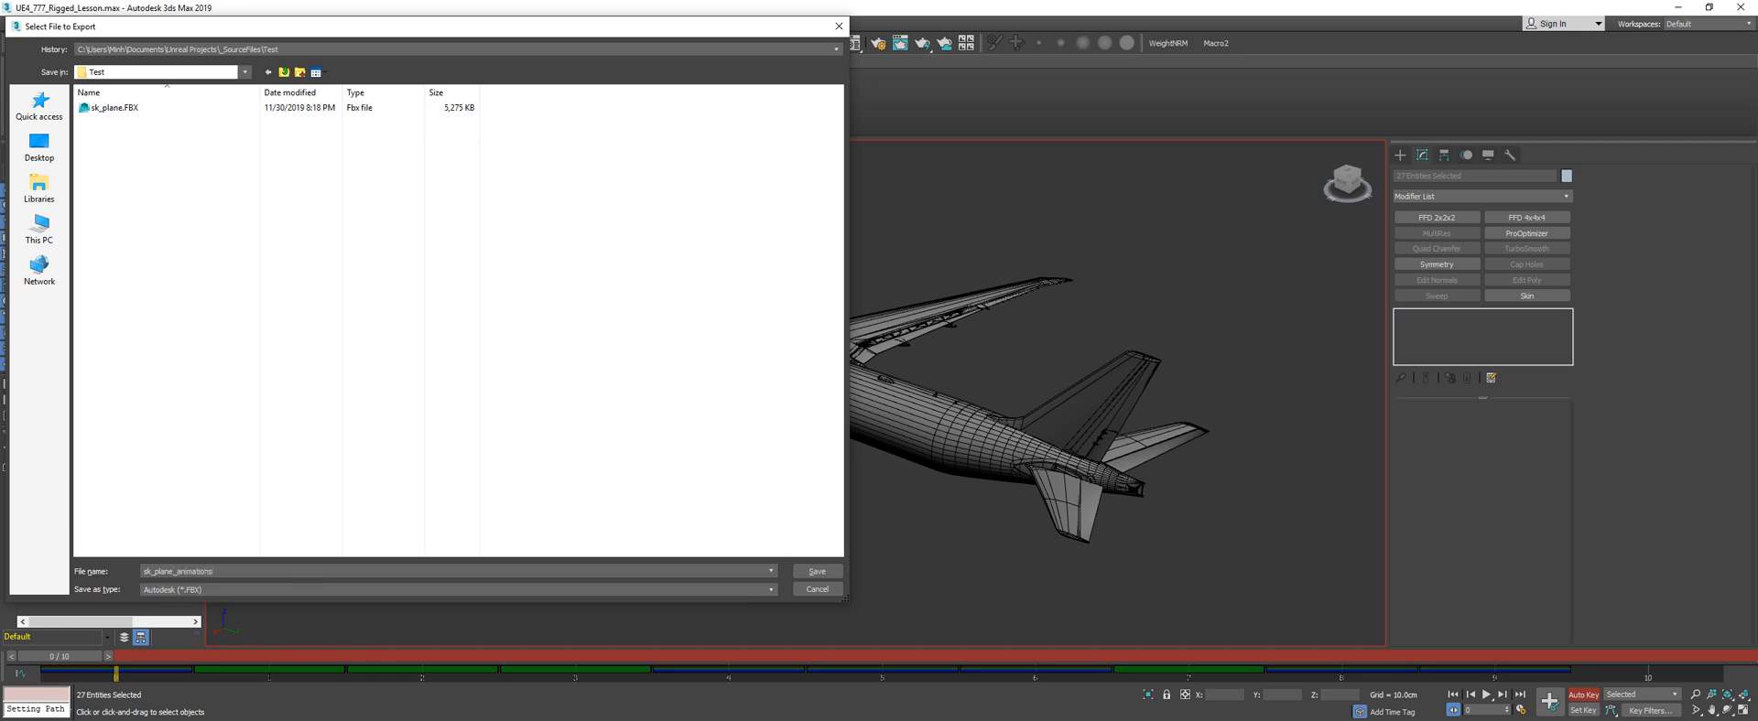
pyautogui.press('Return')
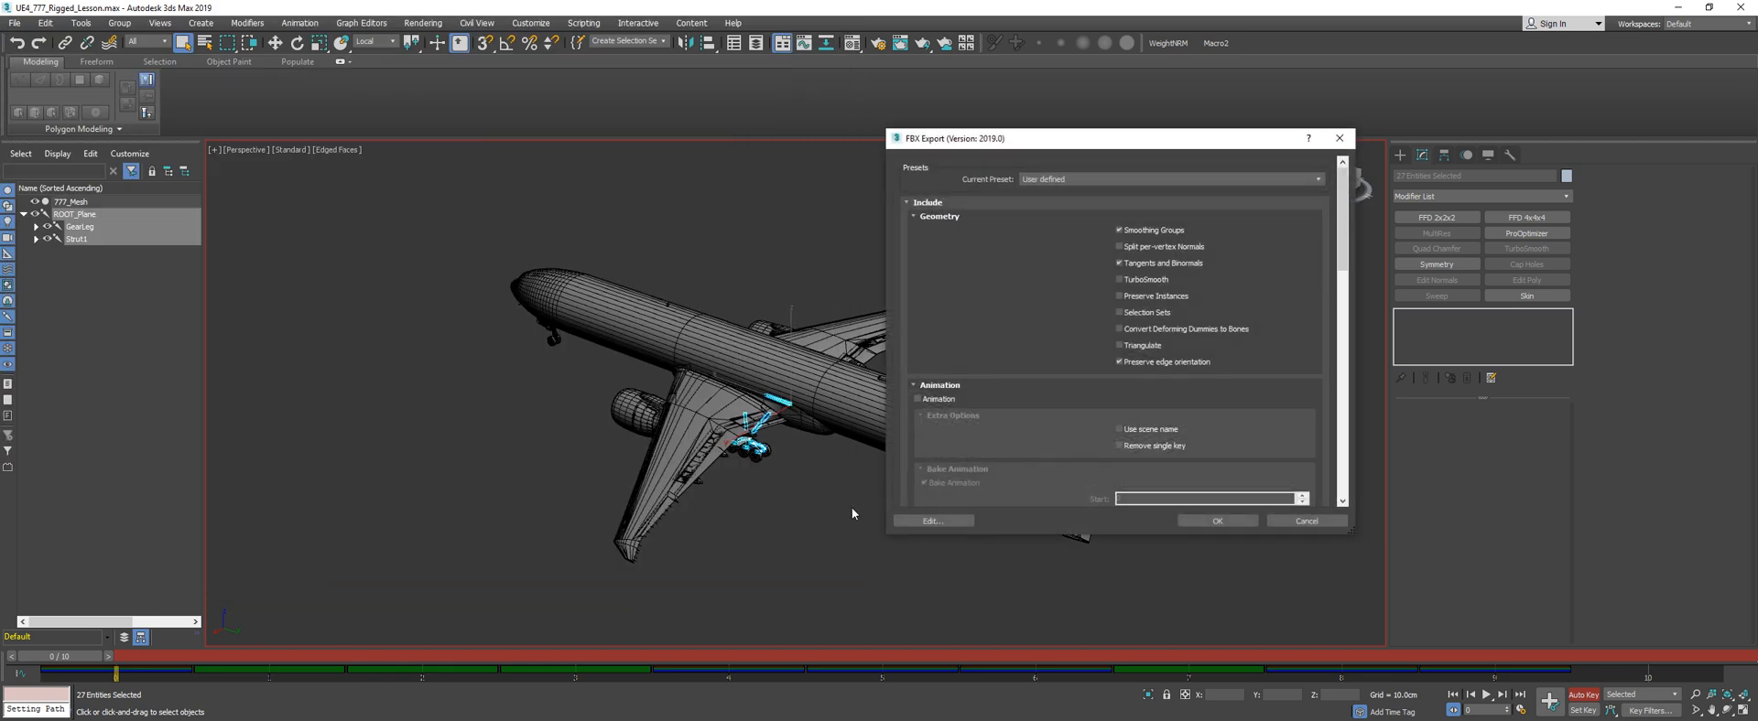
# Enable Animation in the FBX export options, complete the export, and close the geometry conversion warning
pyautogui.click(919, 399)
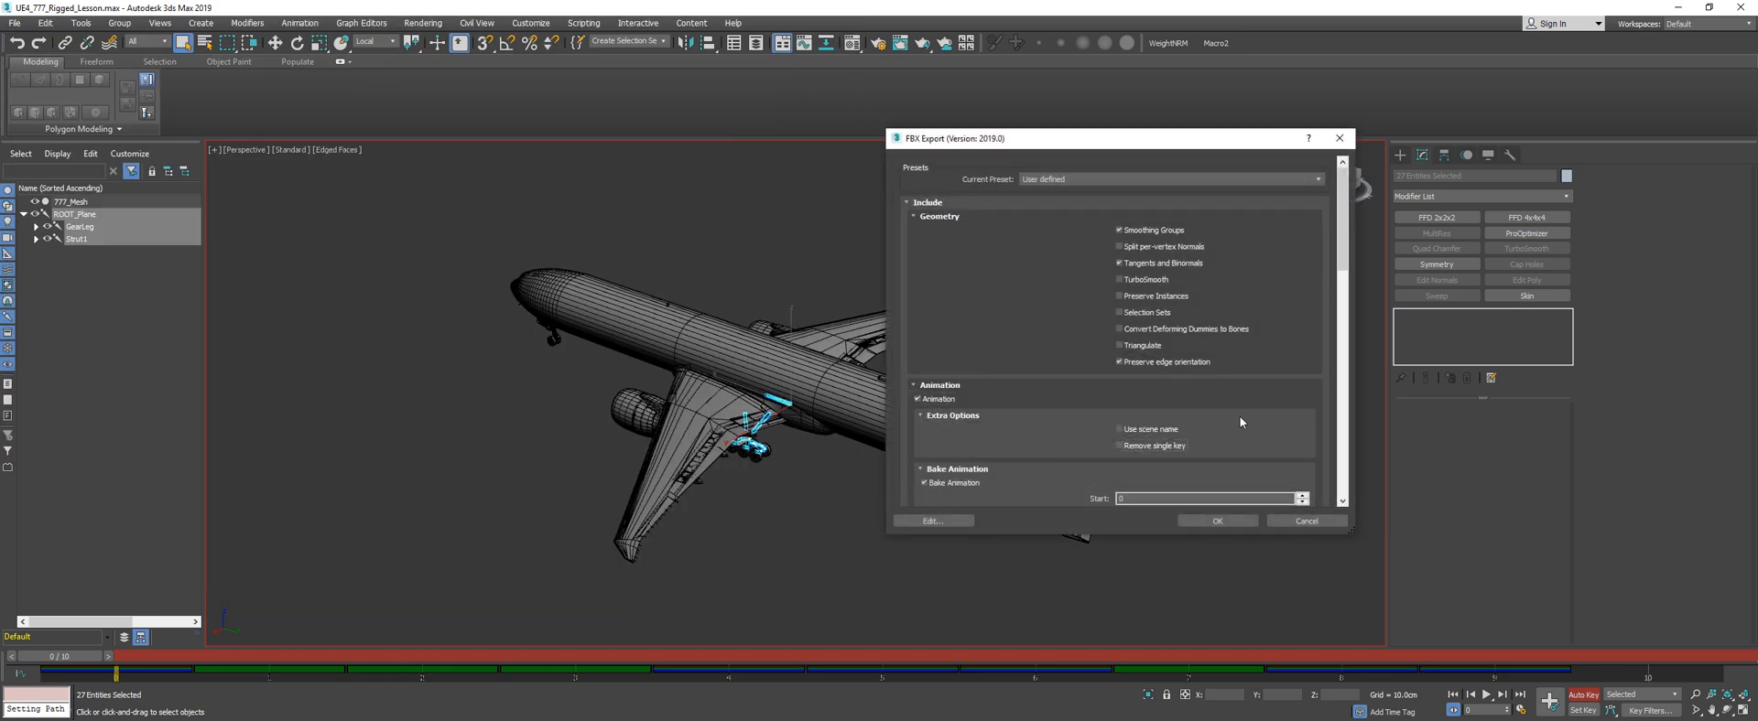
pyautogui.scroll(-3, 1240, 422)
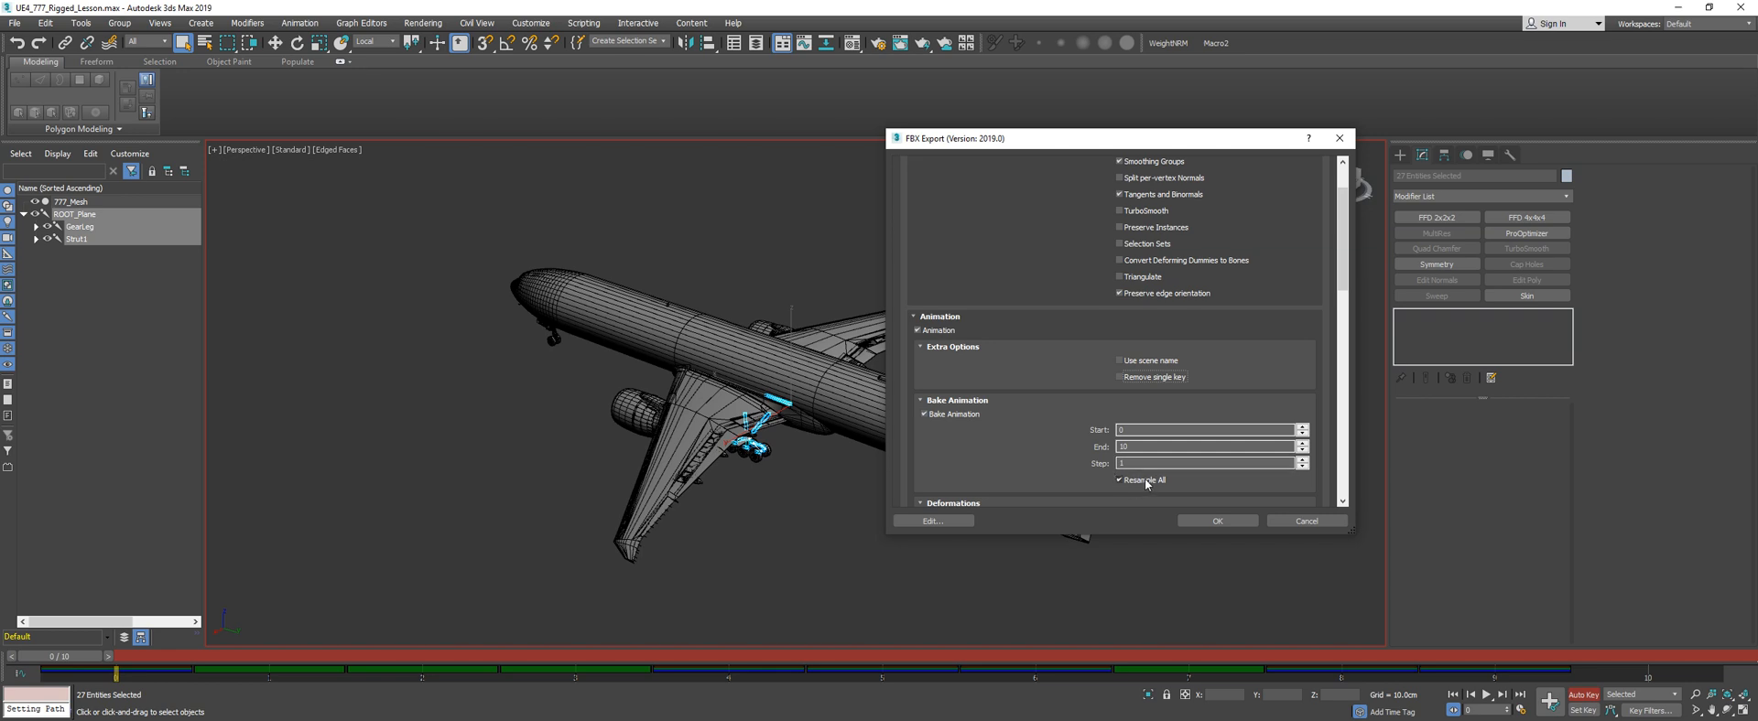
pyautogui.click(1202, 517)
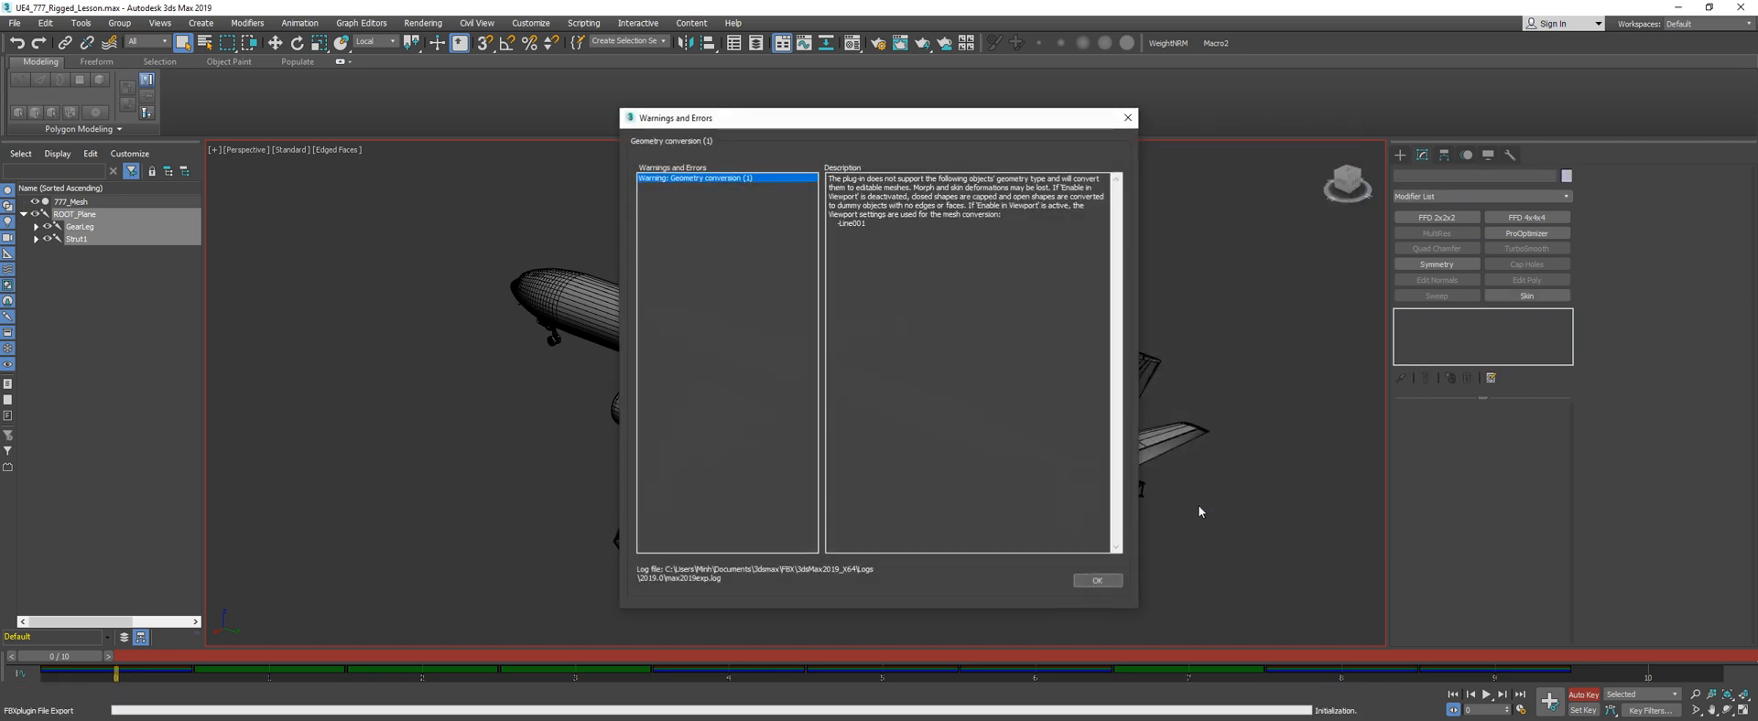
pyautogui.click(1096, 580)
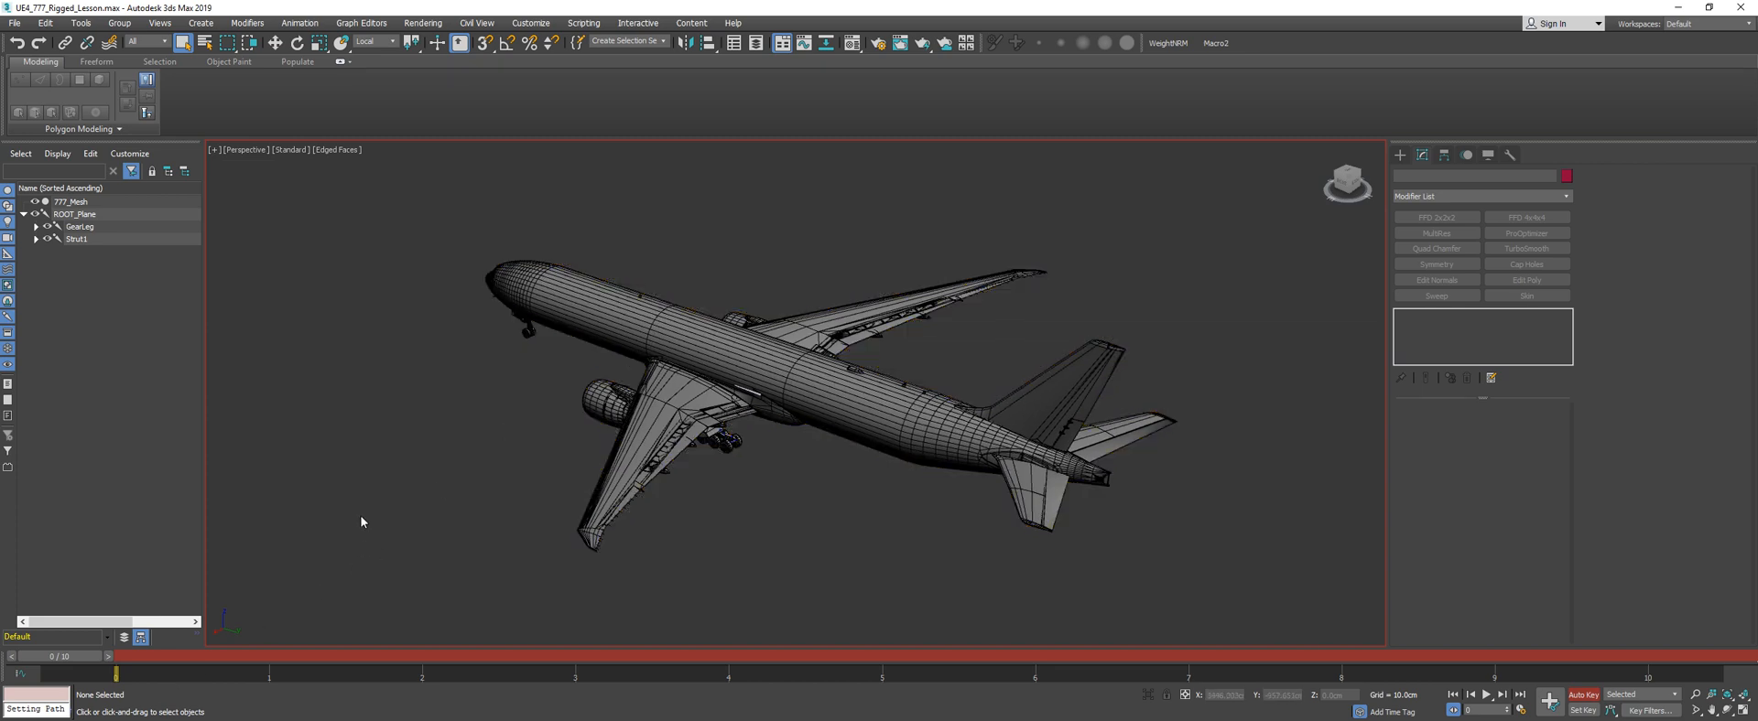
# Launch Unreal Engine from the desktop and create a Blank Blueprint project named test with No Starter Content
pyautogui.press('super+d')
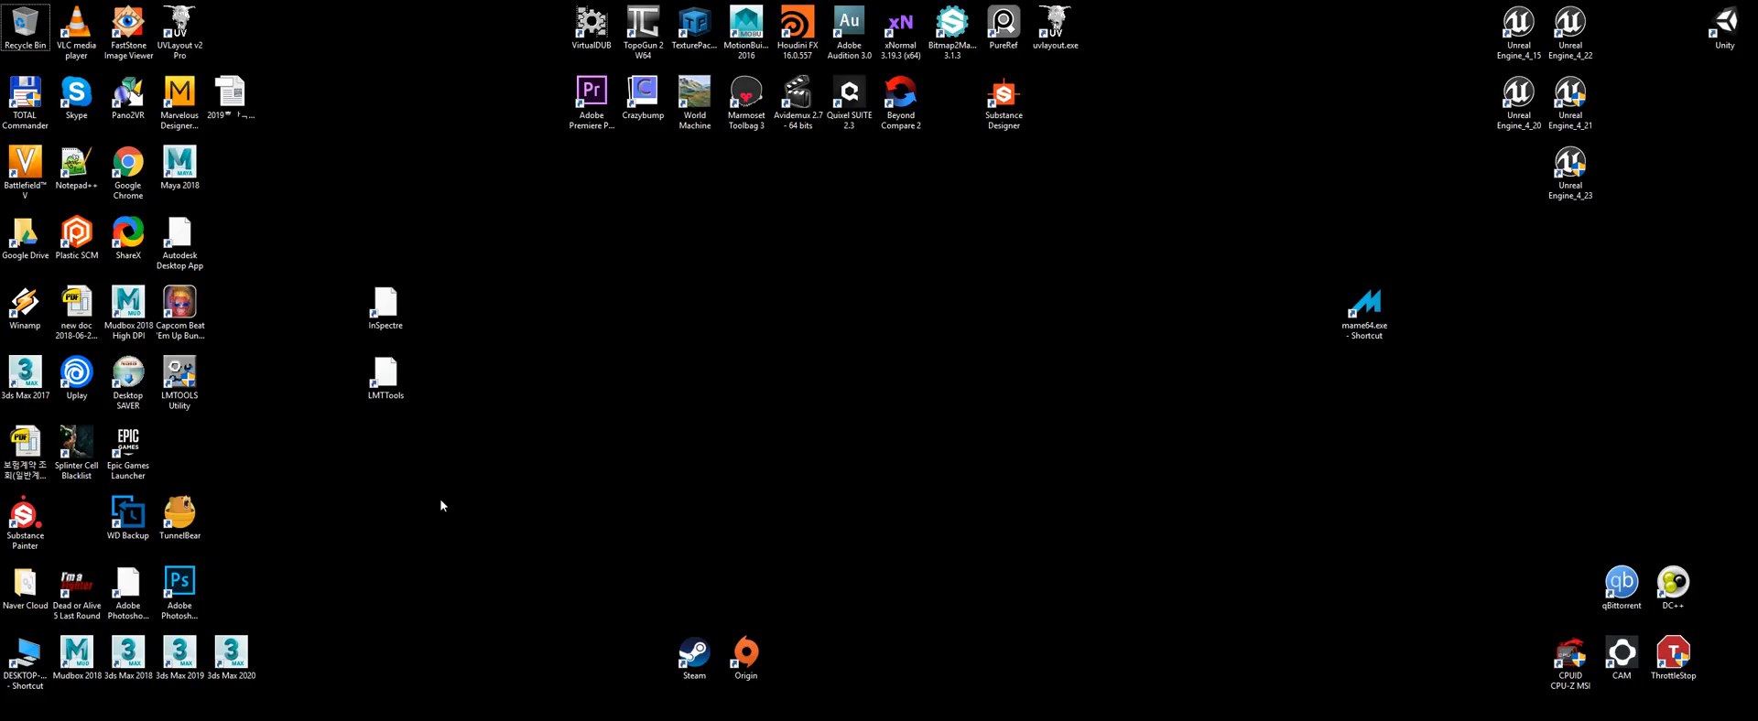
pyautogui.doubleClick(1518, 96)
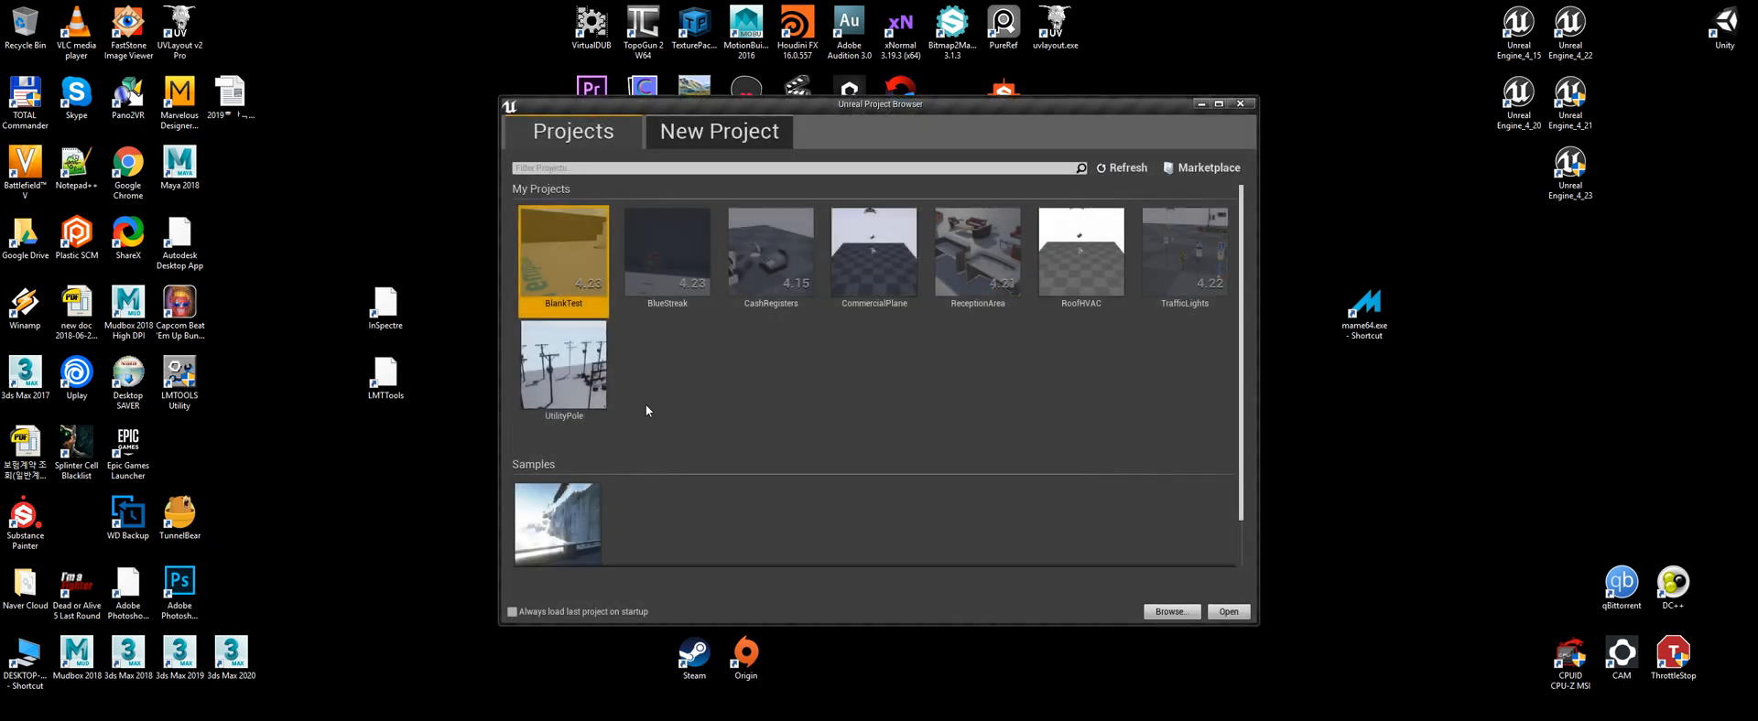
pyautogui.click(675, 140)
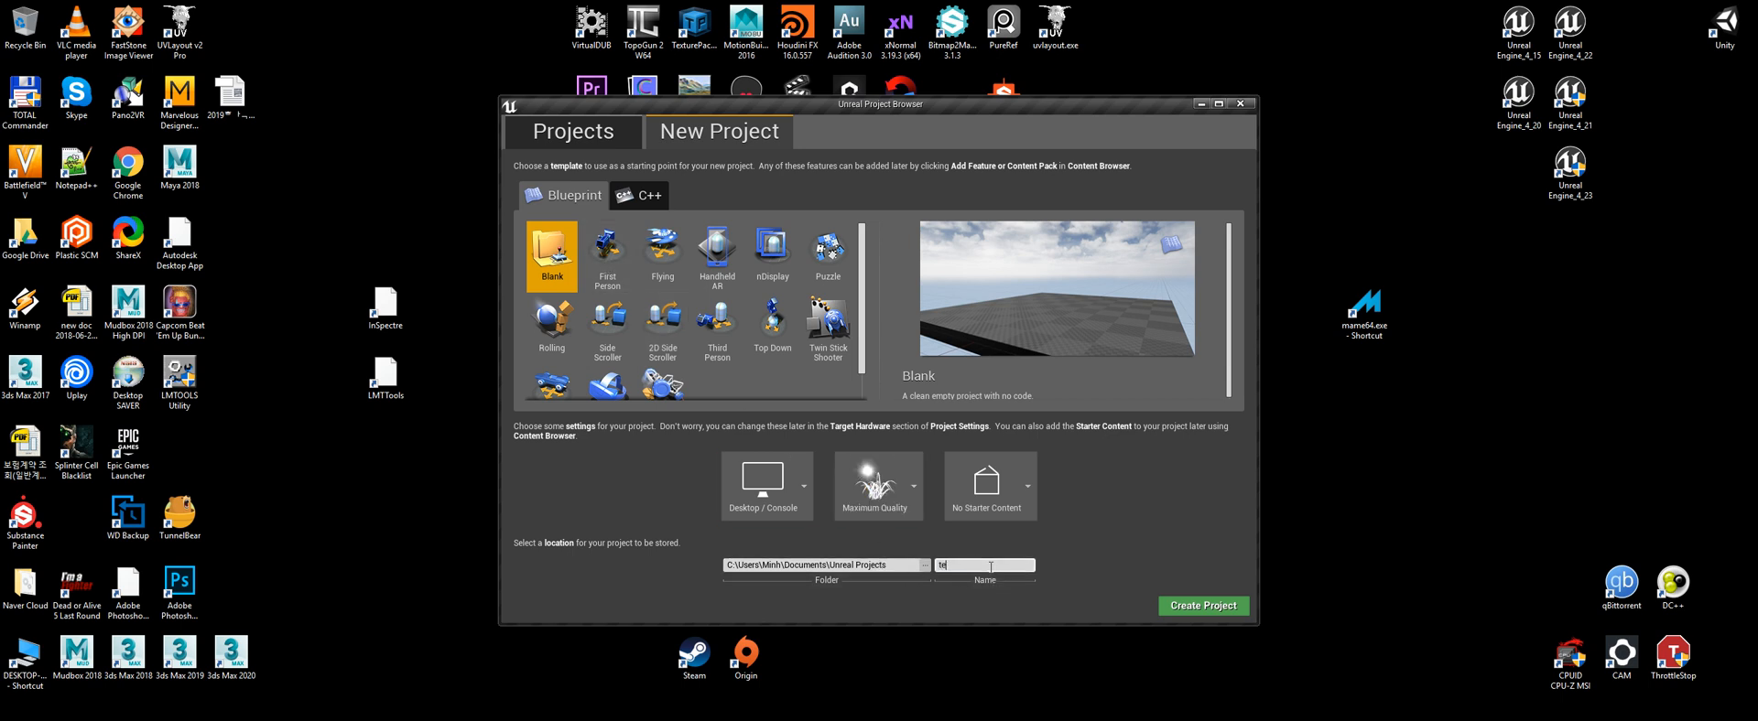
pyautogui.click(1182, 607)
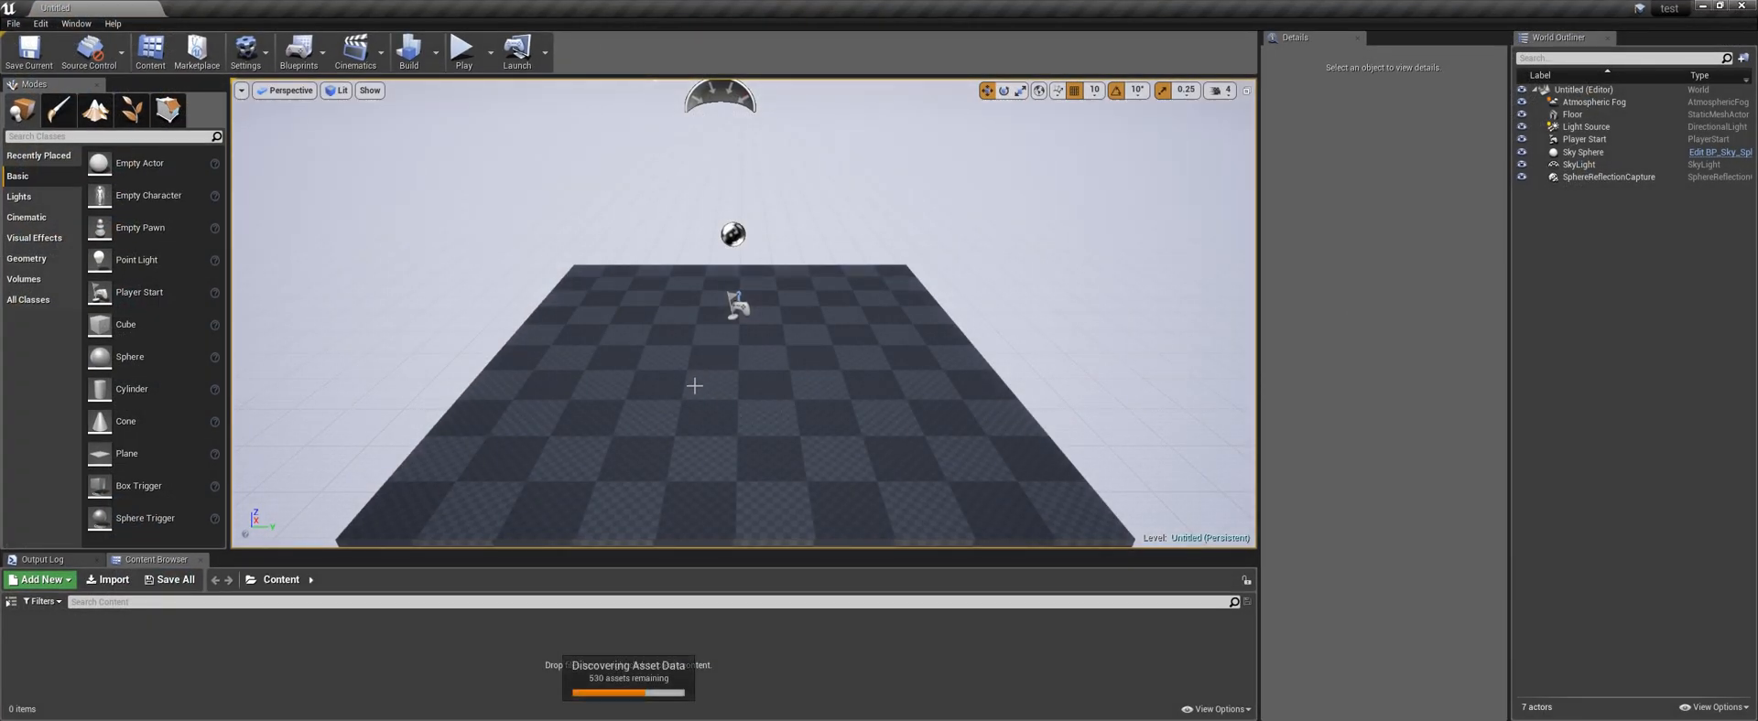
# Show the folder tree in the content browser and create a folder named Meshes under Content
pyautogui.moveTo(689, 401); pyautogui.dragTo(678, 414, button='right')
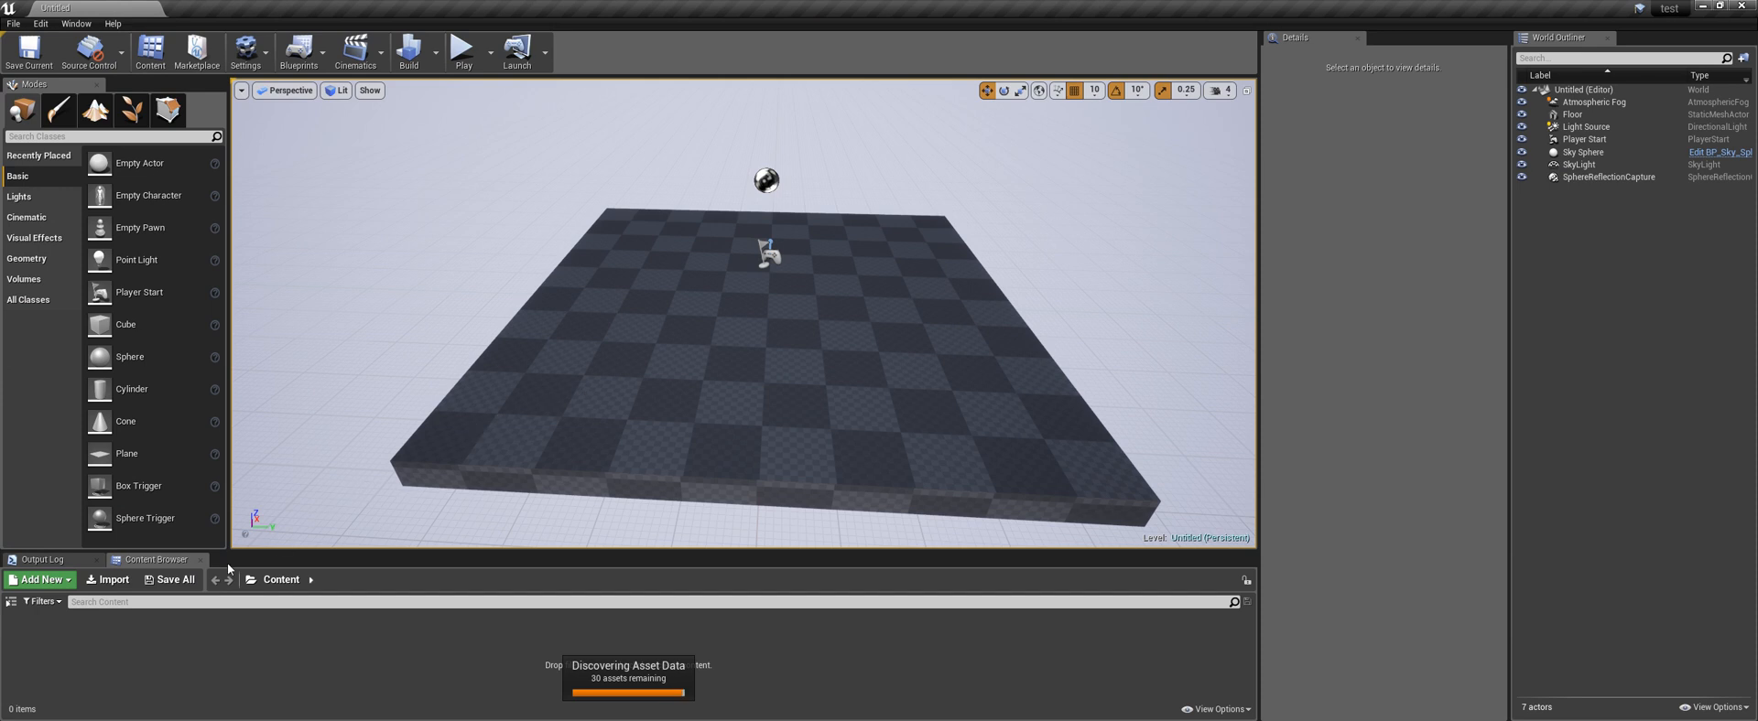
pyautogui.click(9, 601)
pyautogui.click(25, 622)
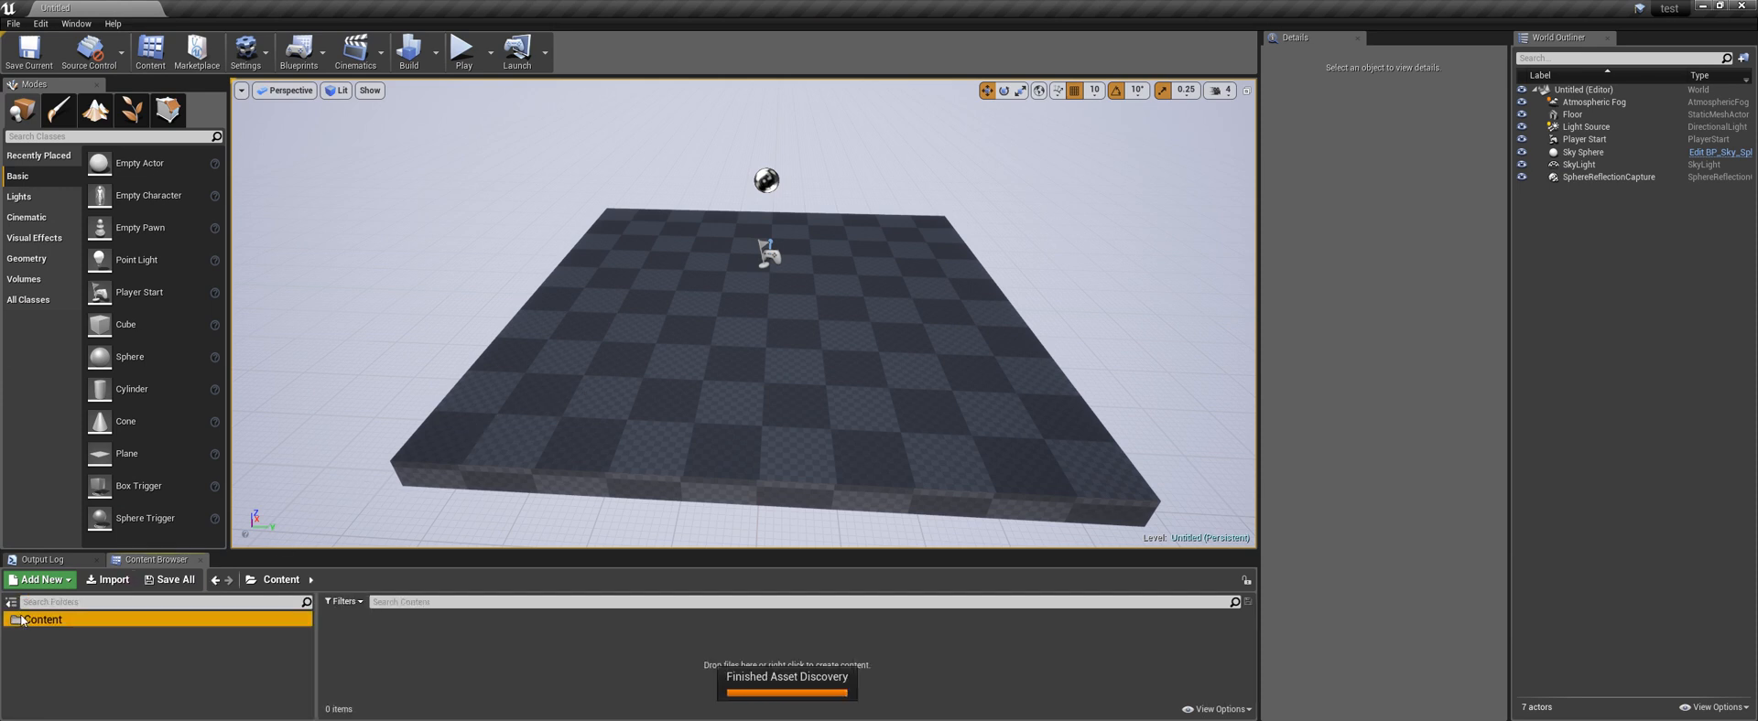
pyautogui.rightClick(26, 621)
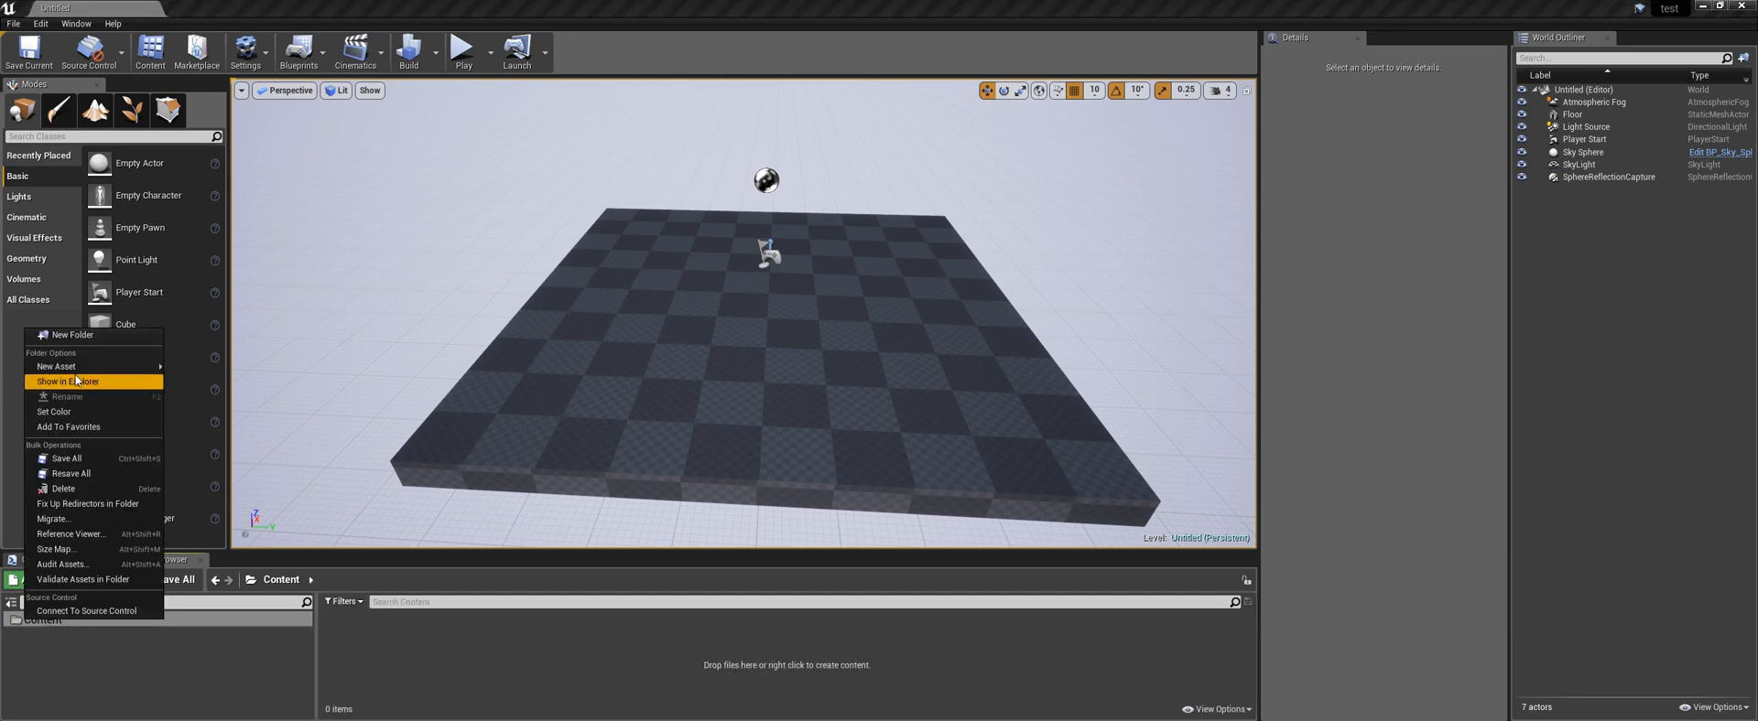
pyautogui.moveTo(88, 367)
pyautogui.click(72, 335)
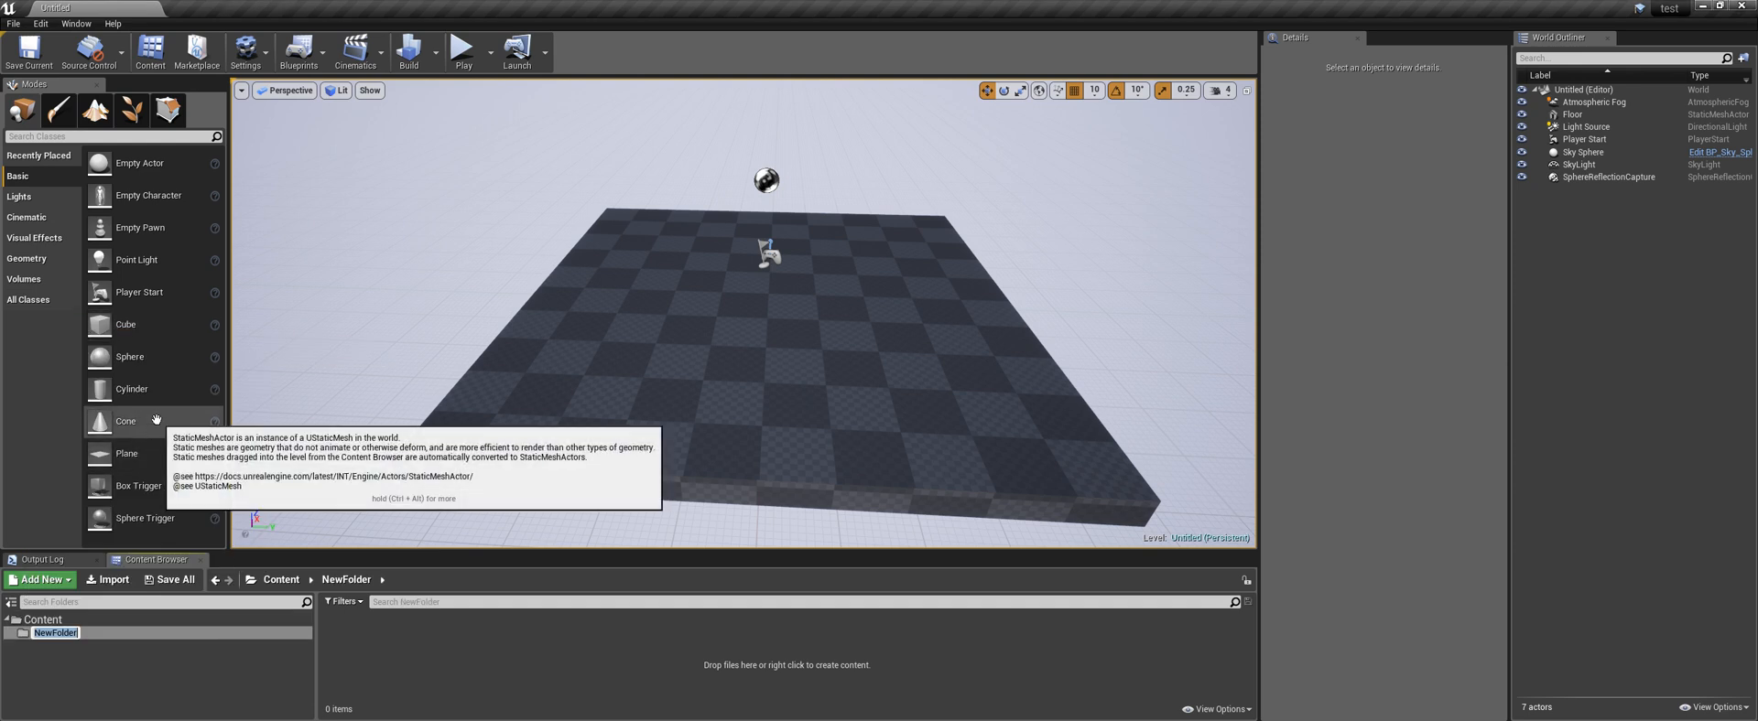
pyautogui.write('Te')
pyautogui.press('BackSpace')
pyautogui.press('BackSpace')
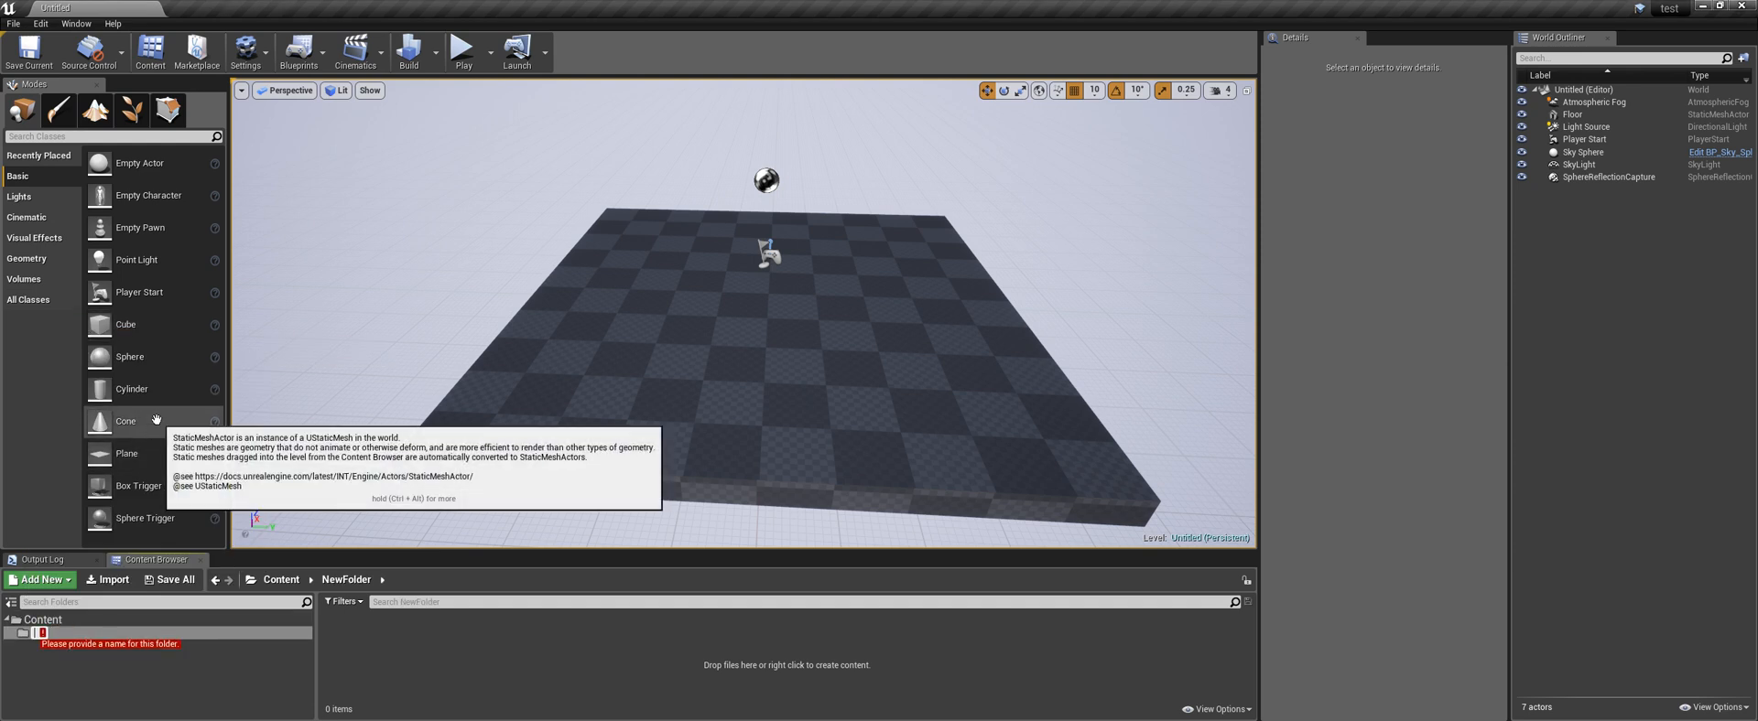
pyautogui.write('Ma')
pyautogui.write('shes')
pyautogui.press('Return')
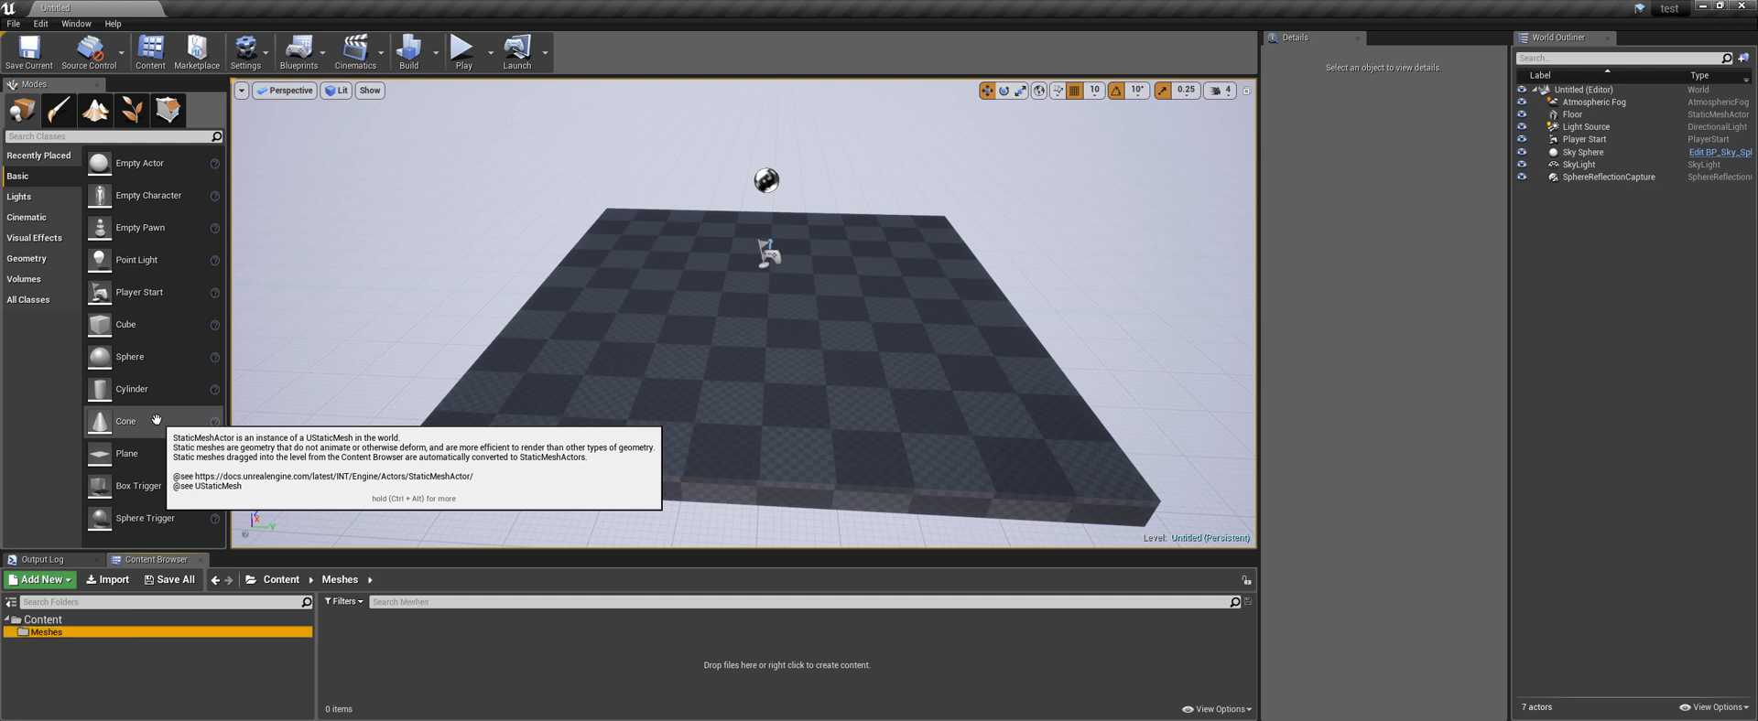
# Create a second folder named Blueprints under Content
pyautogui.click(43, 619)
pyautogui.rightClick(48, 620)
pyautogui.click(93, 335)
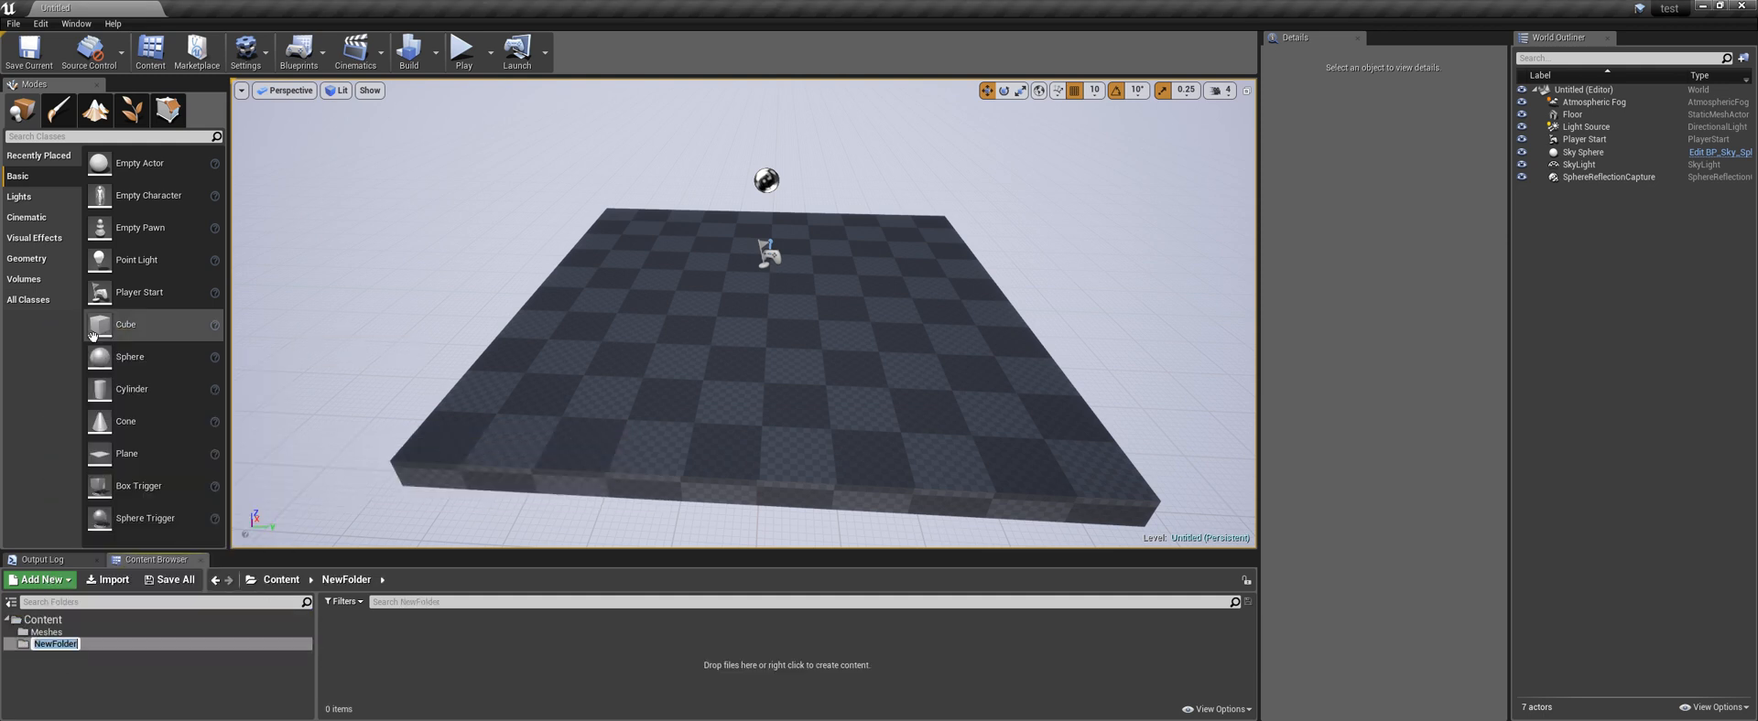
pyautogui.write('Blueprints')
pyautogui.press('Return')
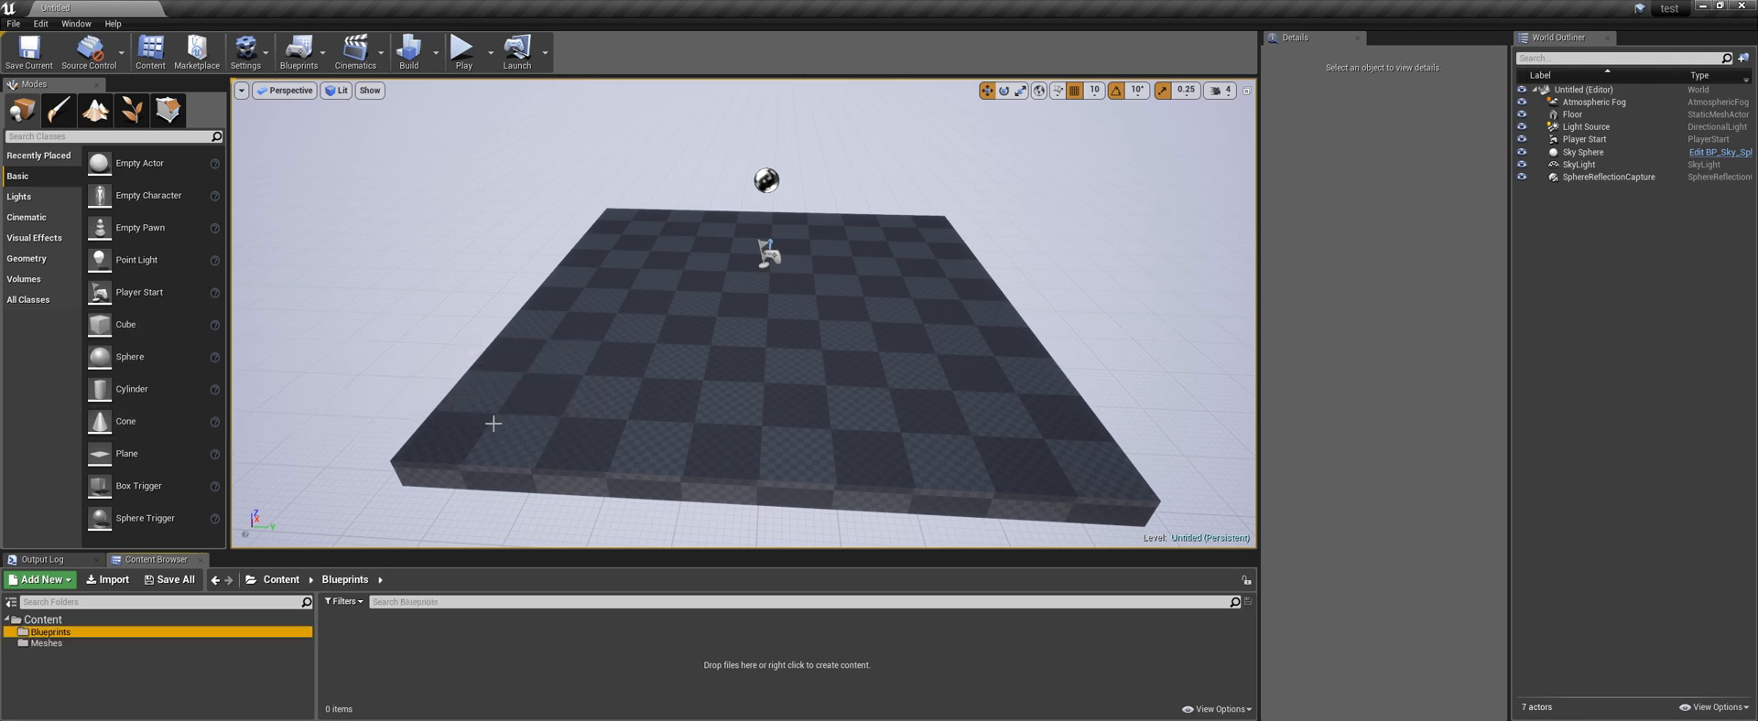
# Open File Explorer at Documents > Unreal Projects > _SourceFiles > Test and move its window clear of the content browser
pyautogui.press('super+e')
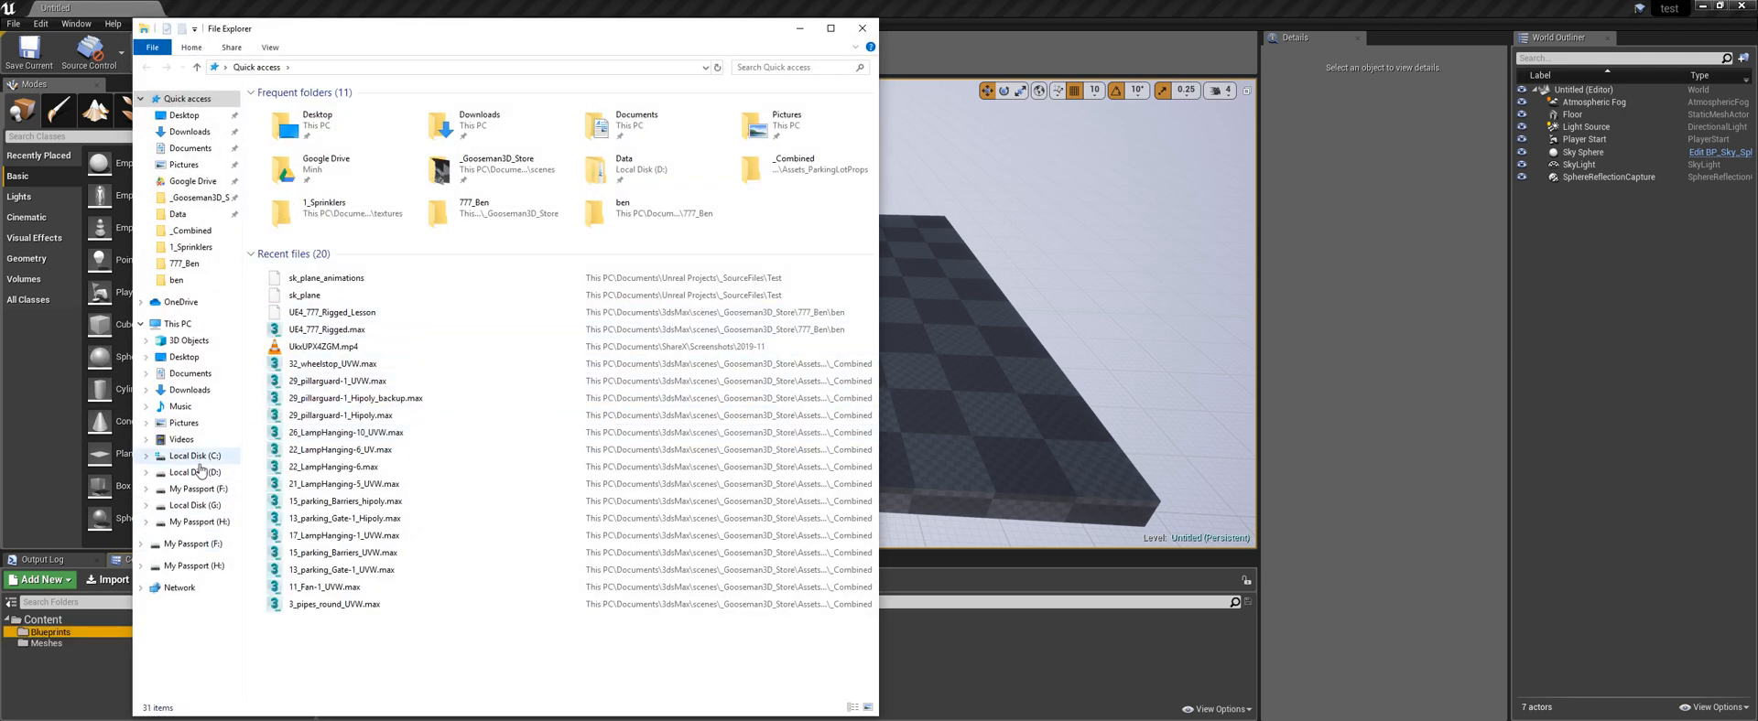
pyautogui.click(198, 457)
pyautogui.doubleClick(301, 331)
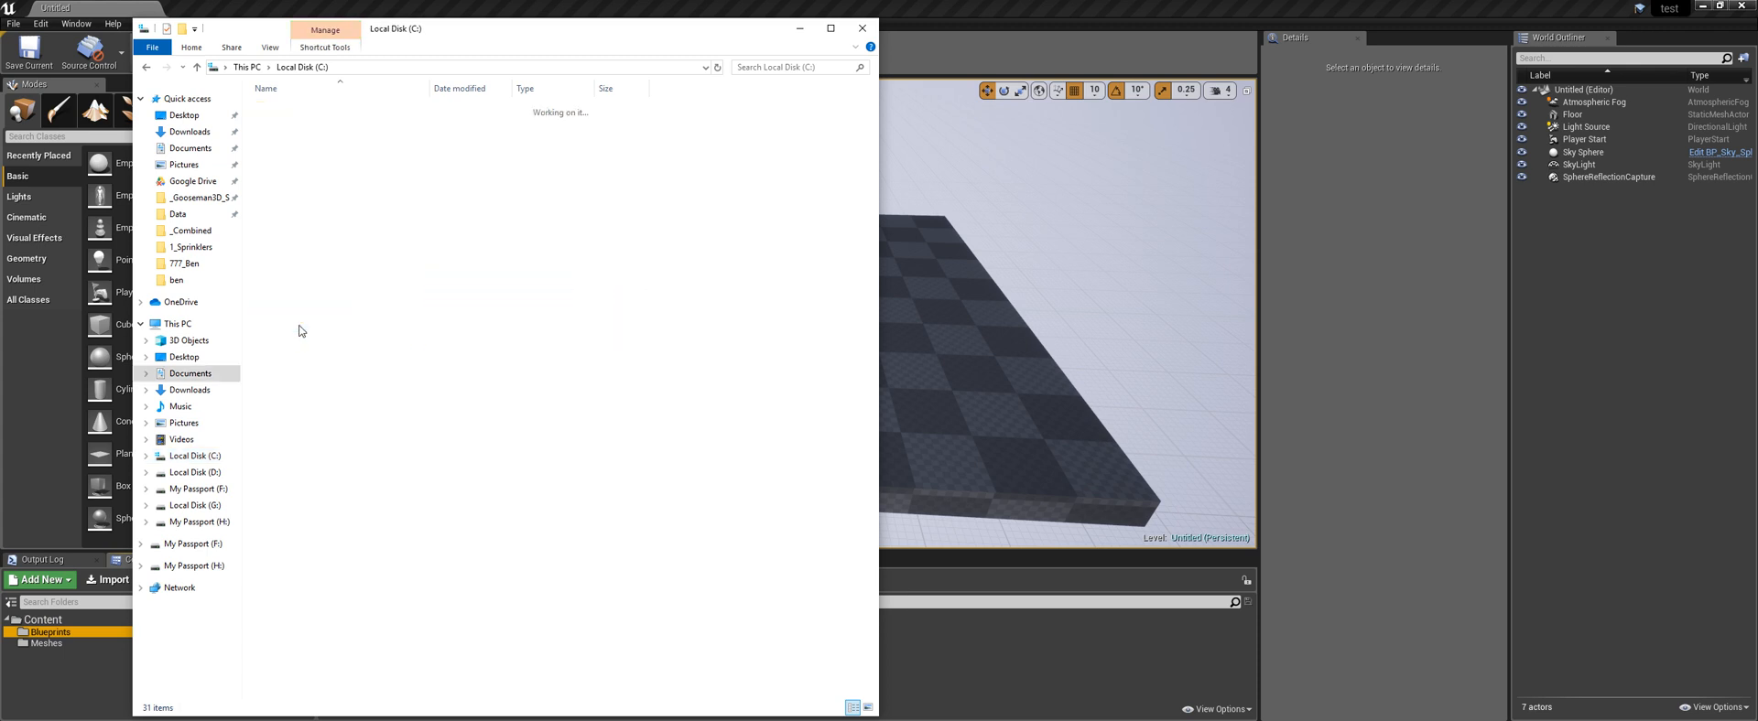
pyautogui.doubleClick(290, 122)
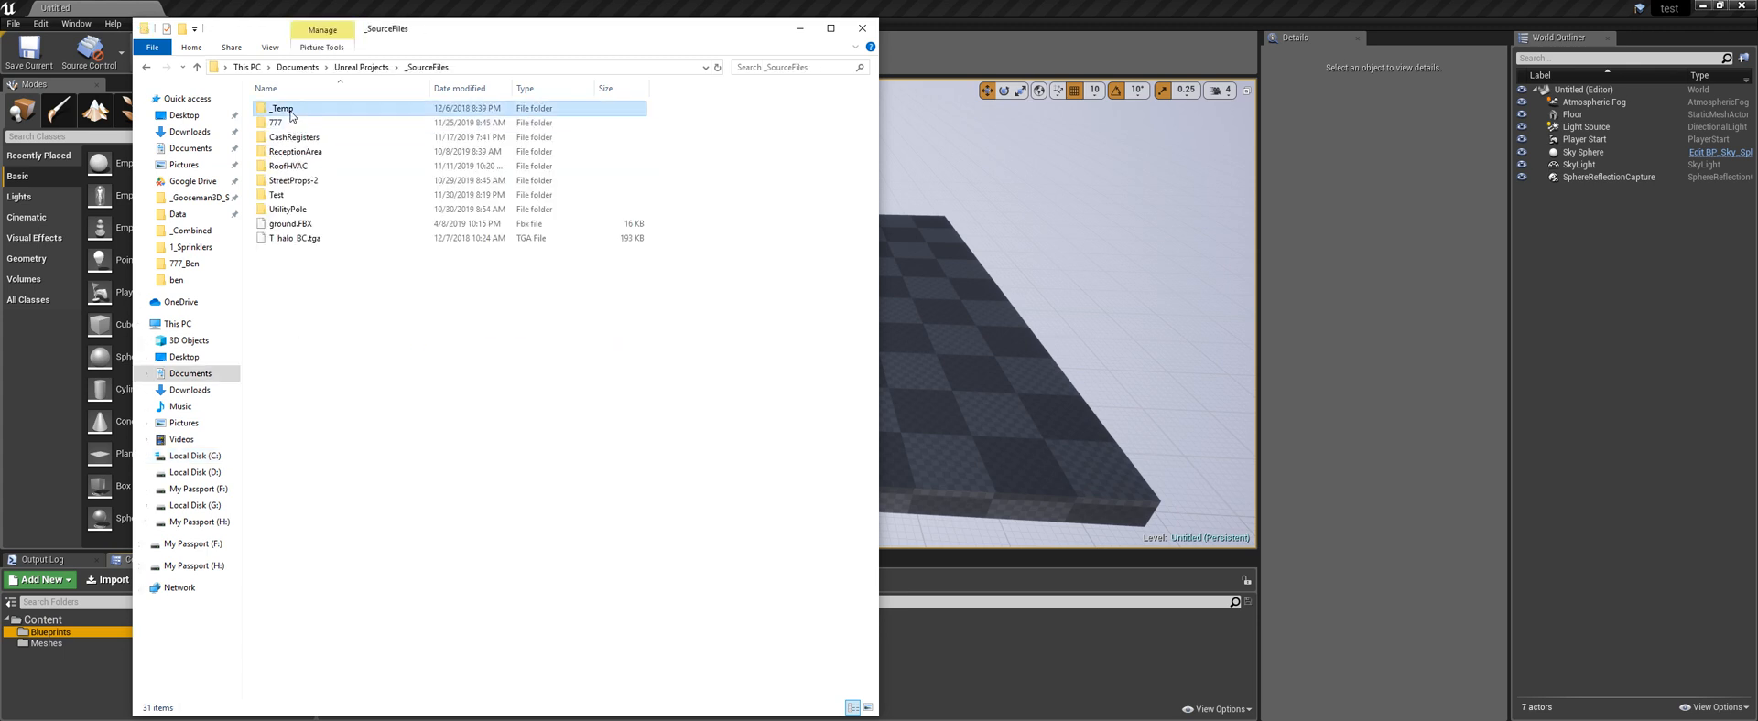
pyautogui.doubleClick(278, 195)
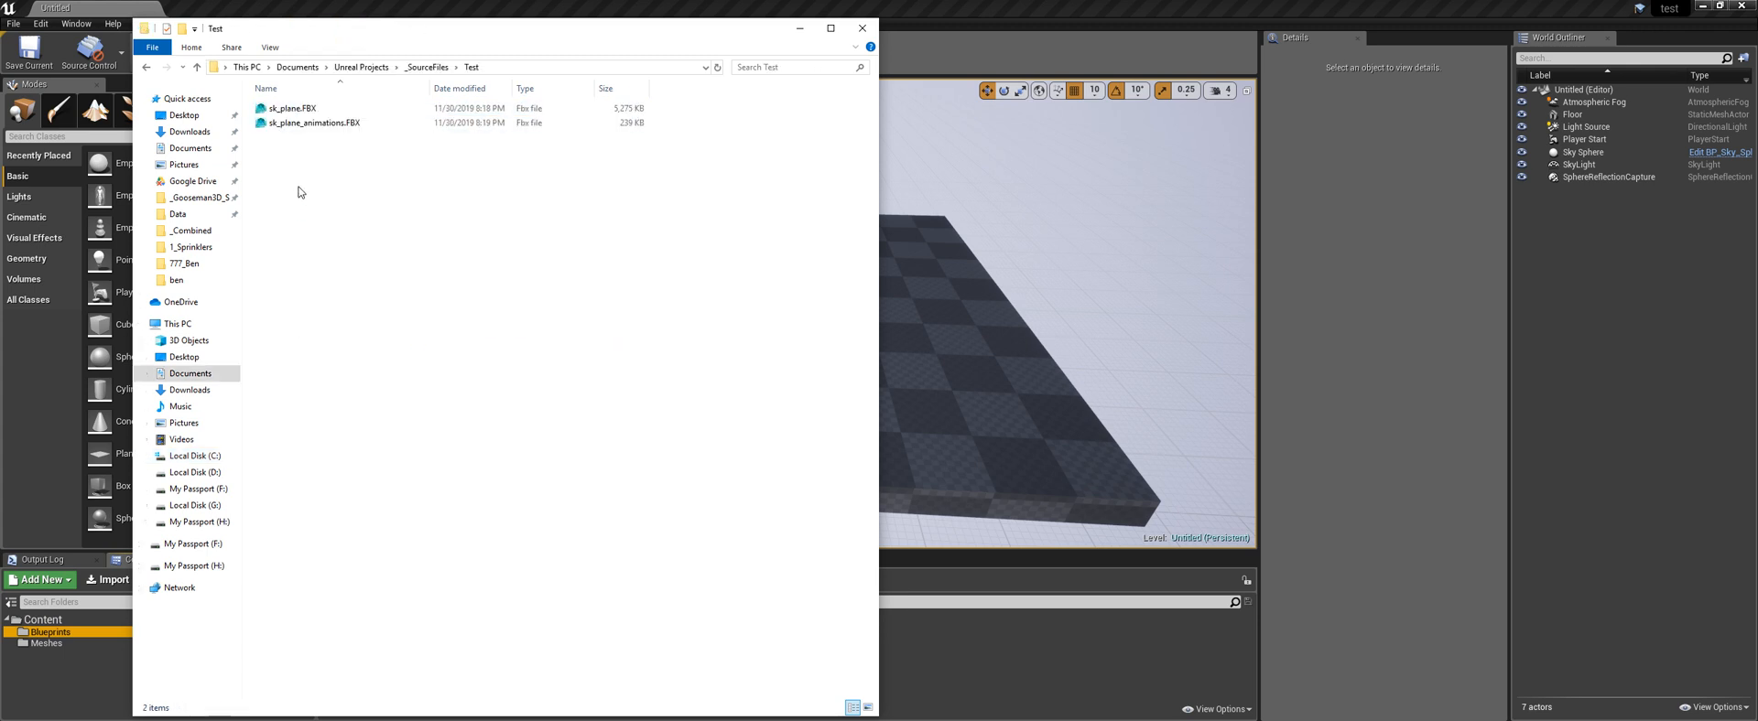
pyautogui.click(292, 110)
pyautogui.moveTo(348, 28); pyautogui.dragTo(1154, 41)
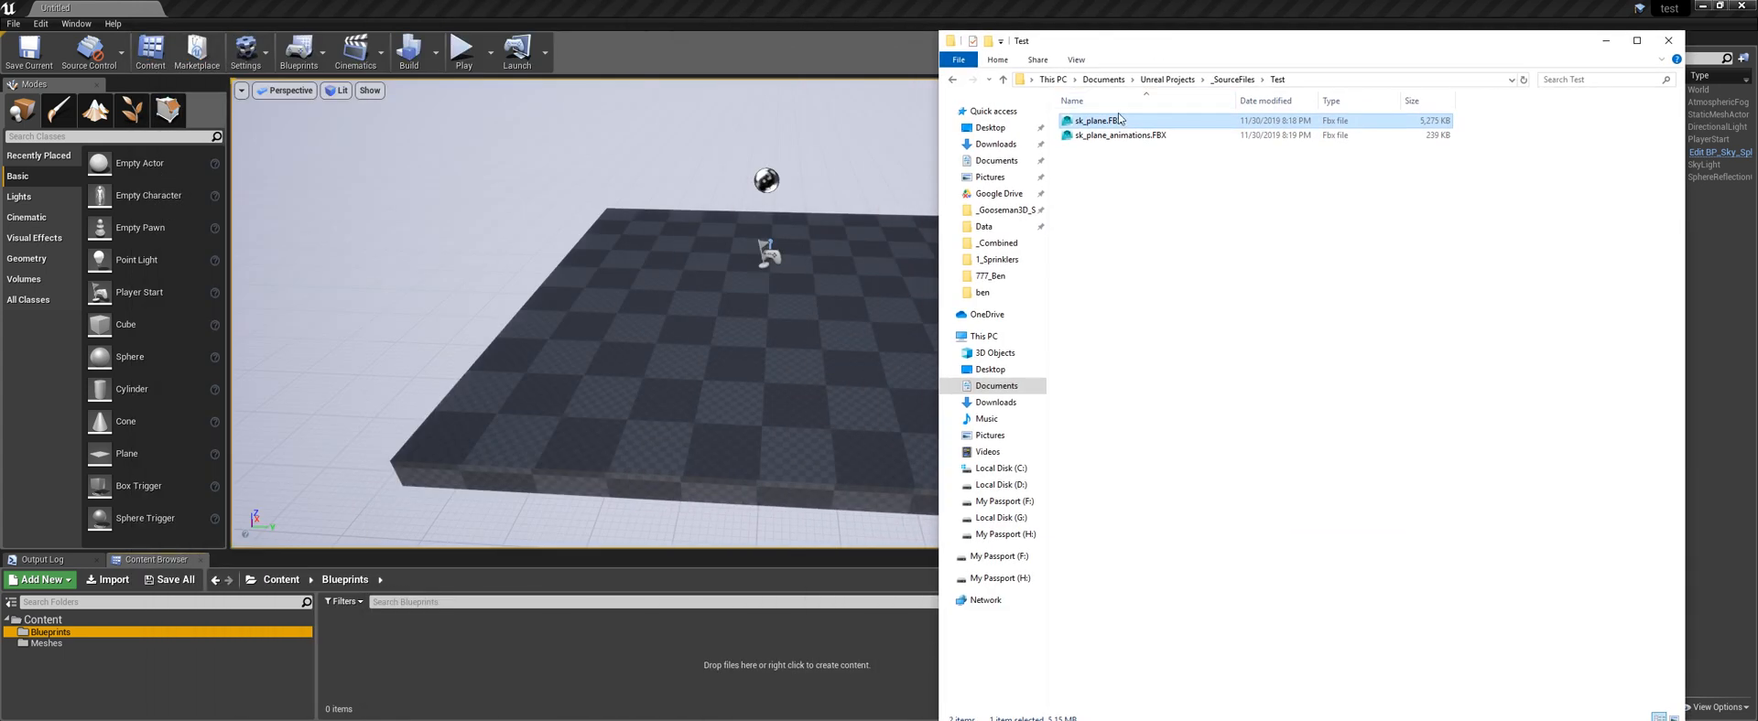
# Import sk_plane.FBX into the Meshes folder as a skeletal mesh with Import Materials disabled, and dismiss the message log
pyautogui.moveTo(1116, 125); pyautogui.dragTo(618, 362)
pyautogui.moveTo(66, 654); pyautogui.dragTo(57, 645)
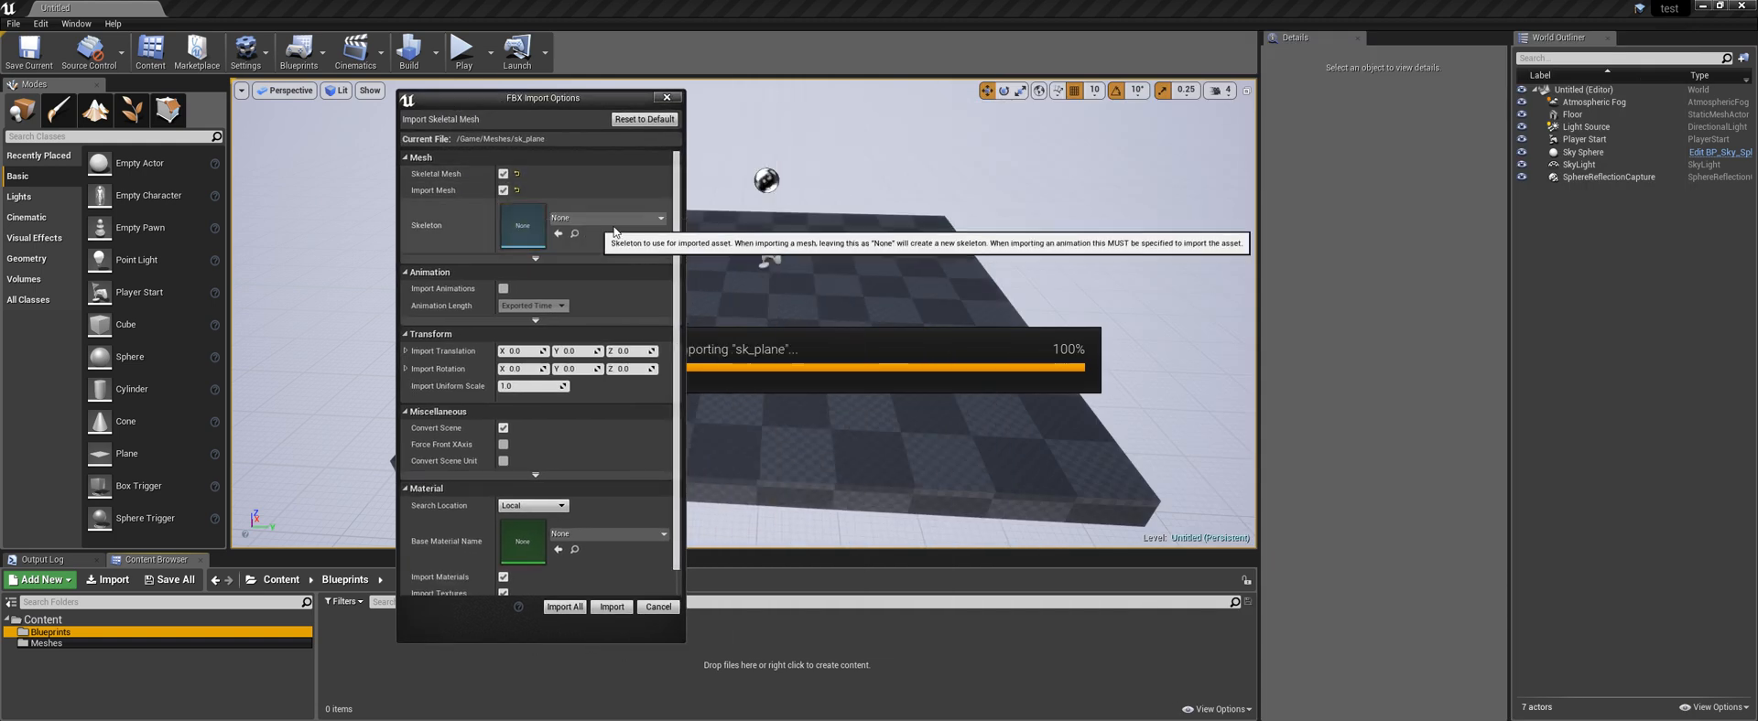
pyautogui.click(545, 483)
pyautogui.click(552, 475)
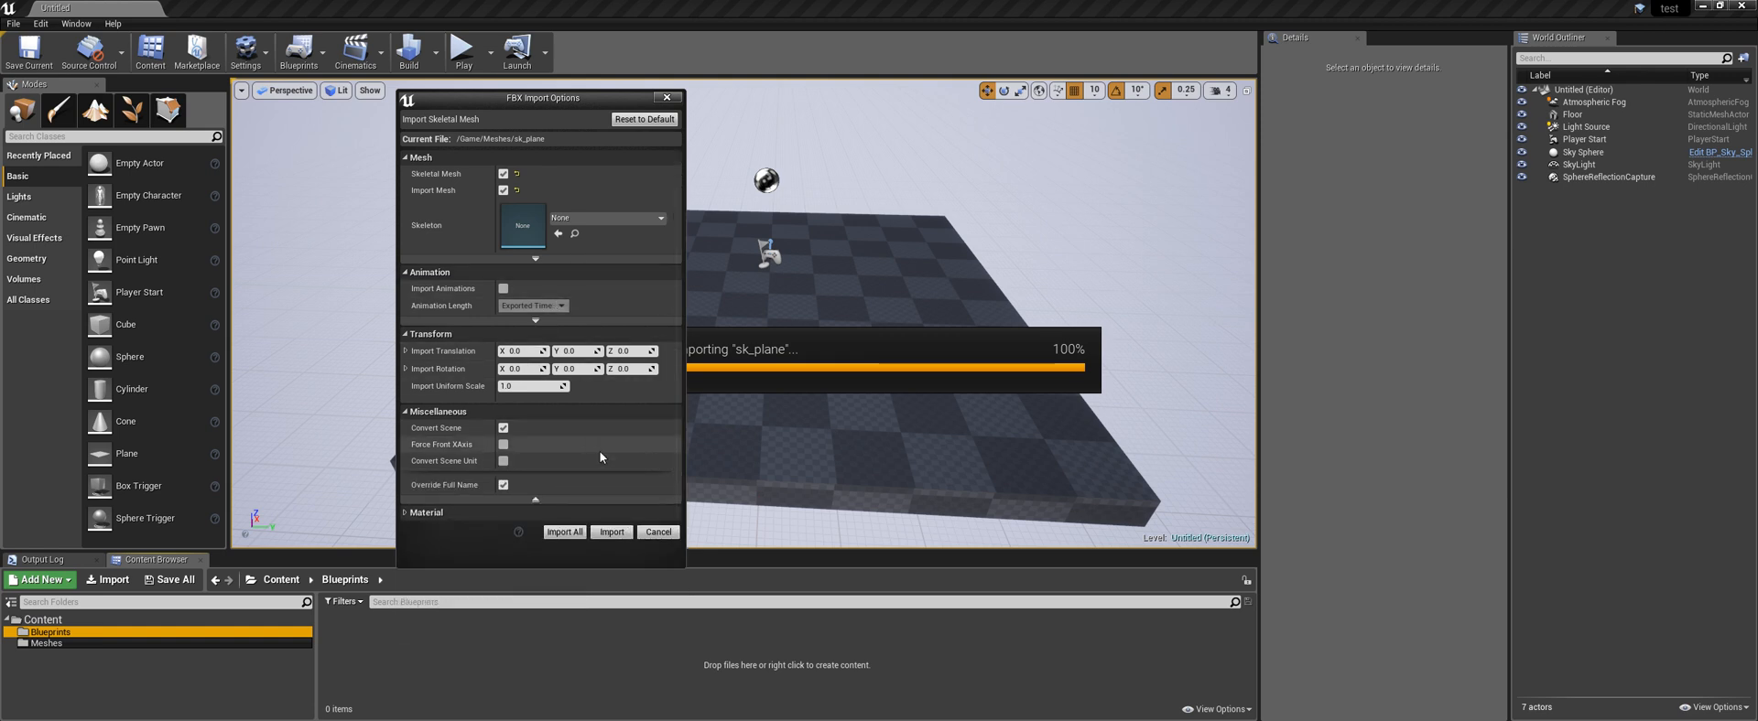
pyautogui.click(474, 509)
pyautogui.scroll(-1, 480, 549)
pyautogui.click(503, 576)
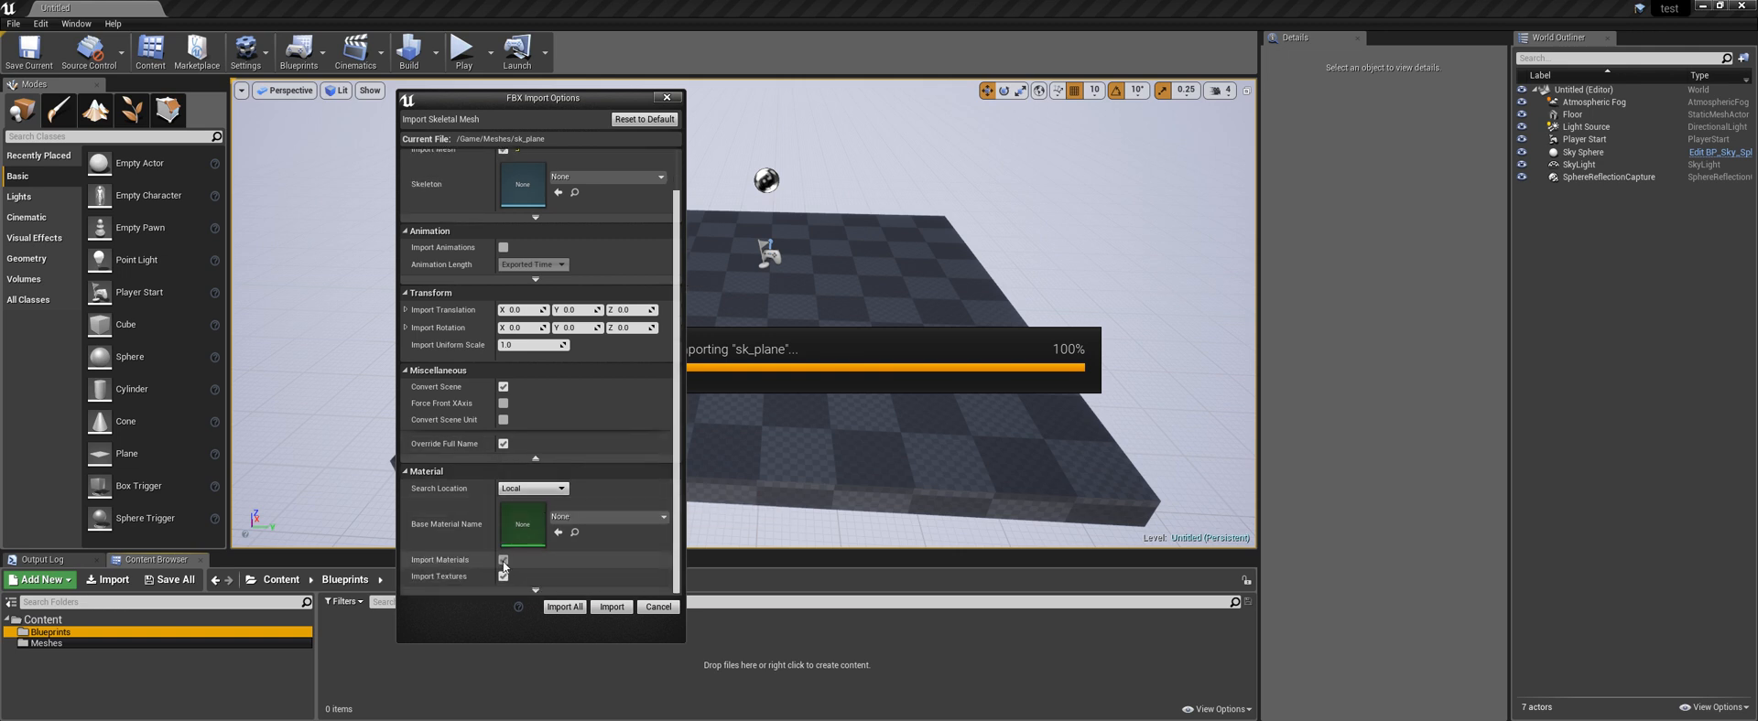
pyautogui.click(503, 559)
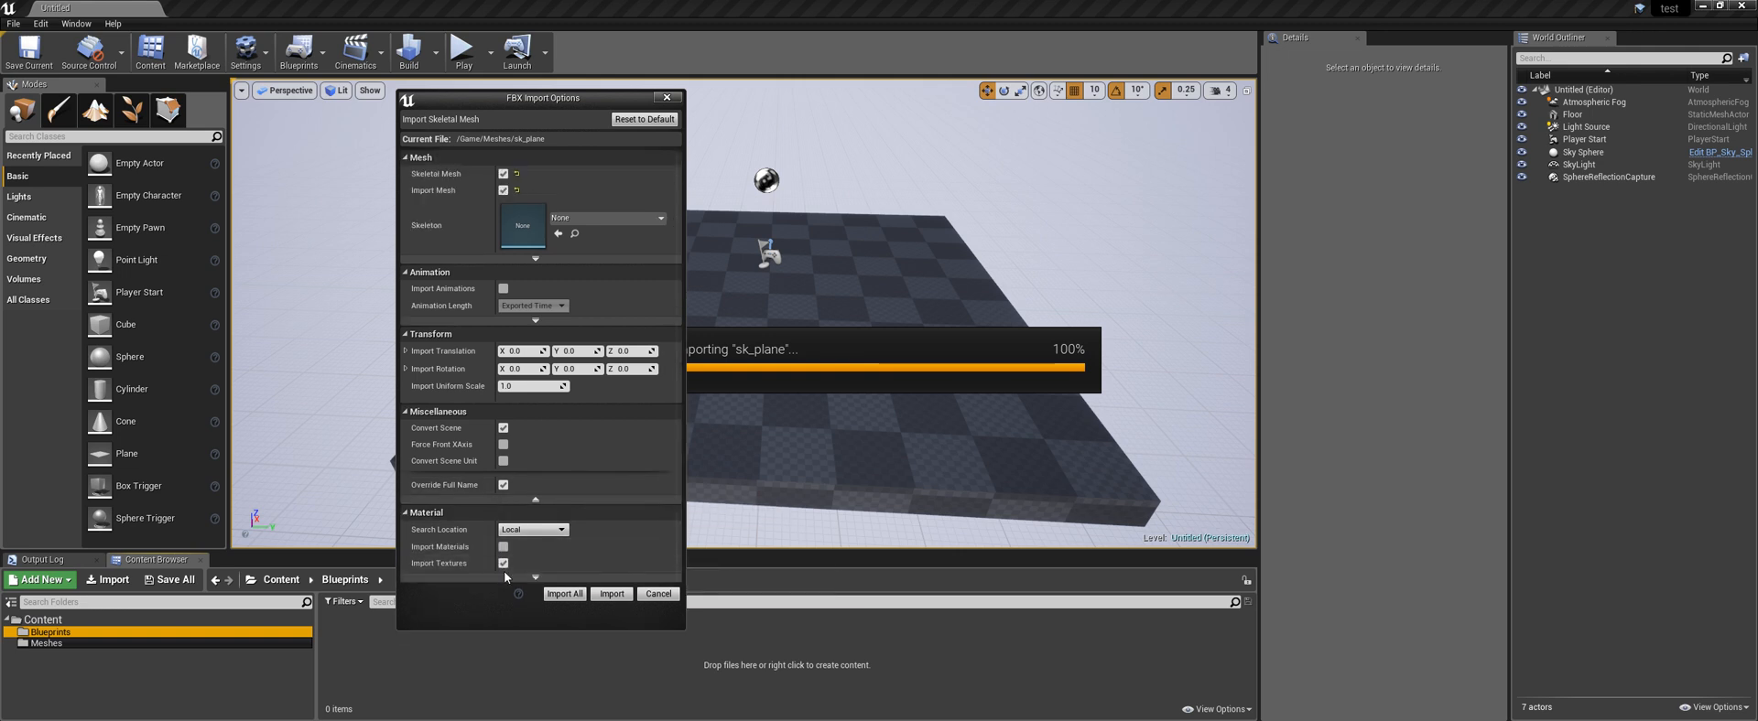
pyautogui.click(611, 596)
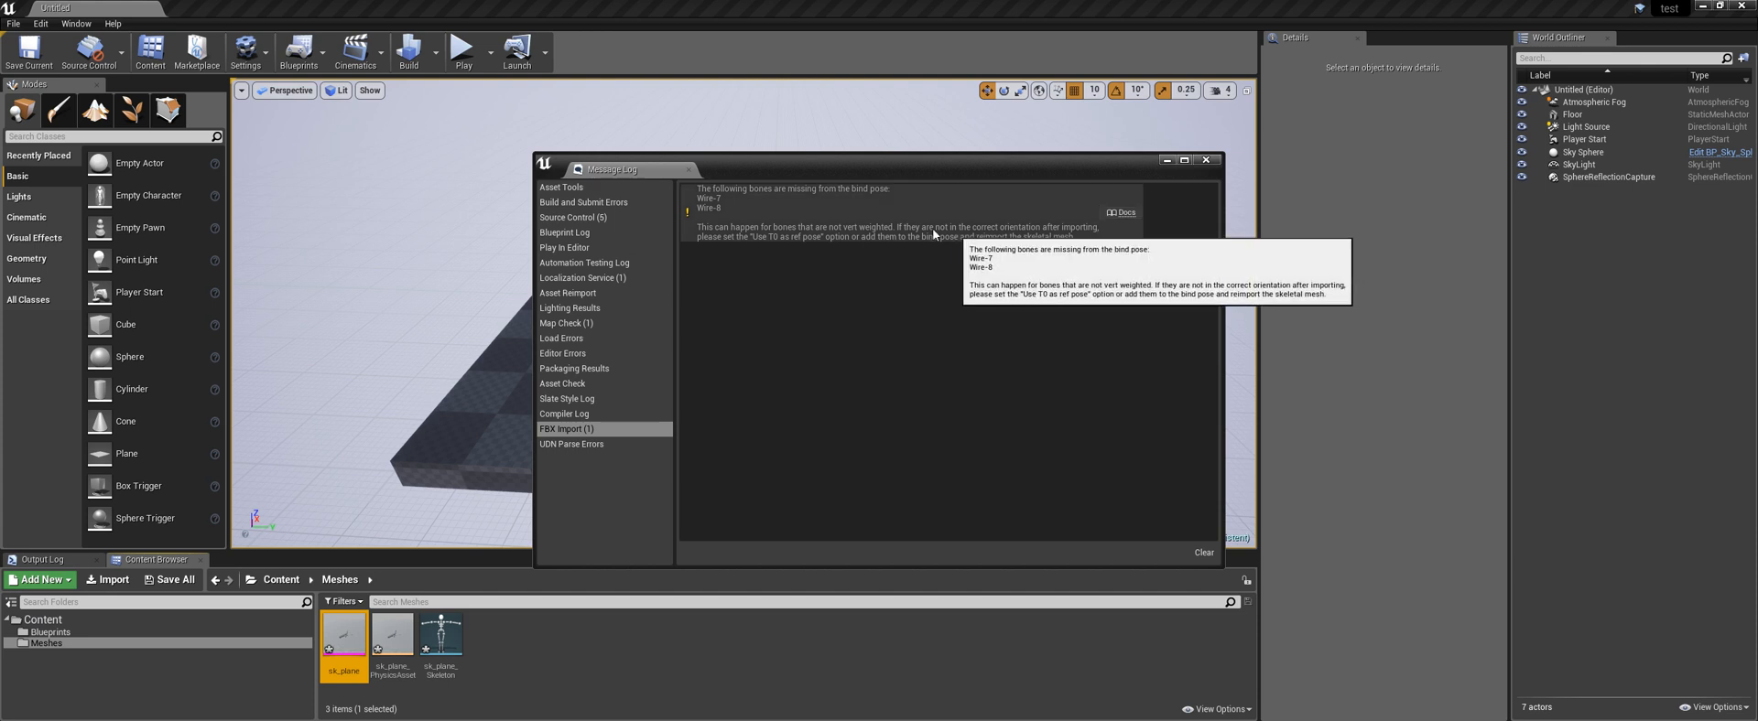
pyautogui.click(1201, 553)
pyautogui.click(1205, 159)
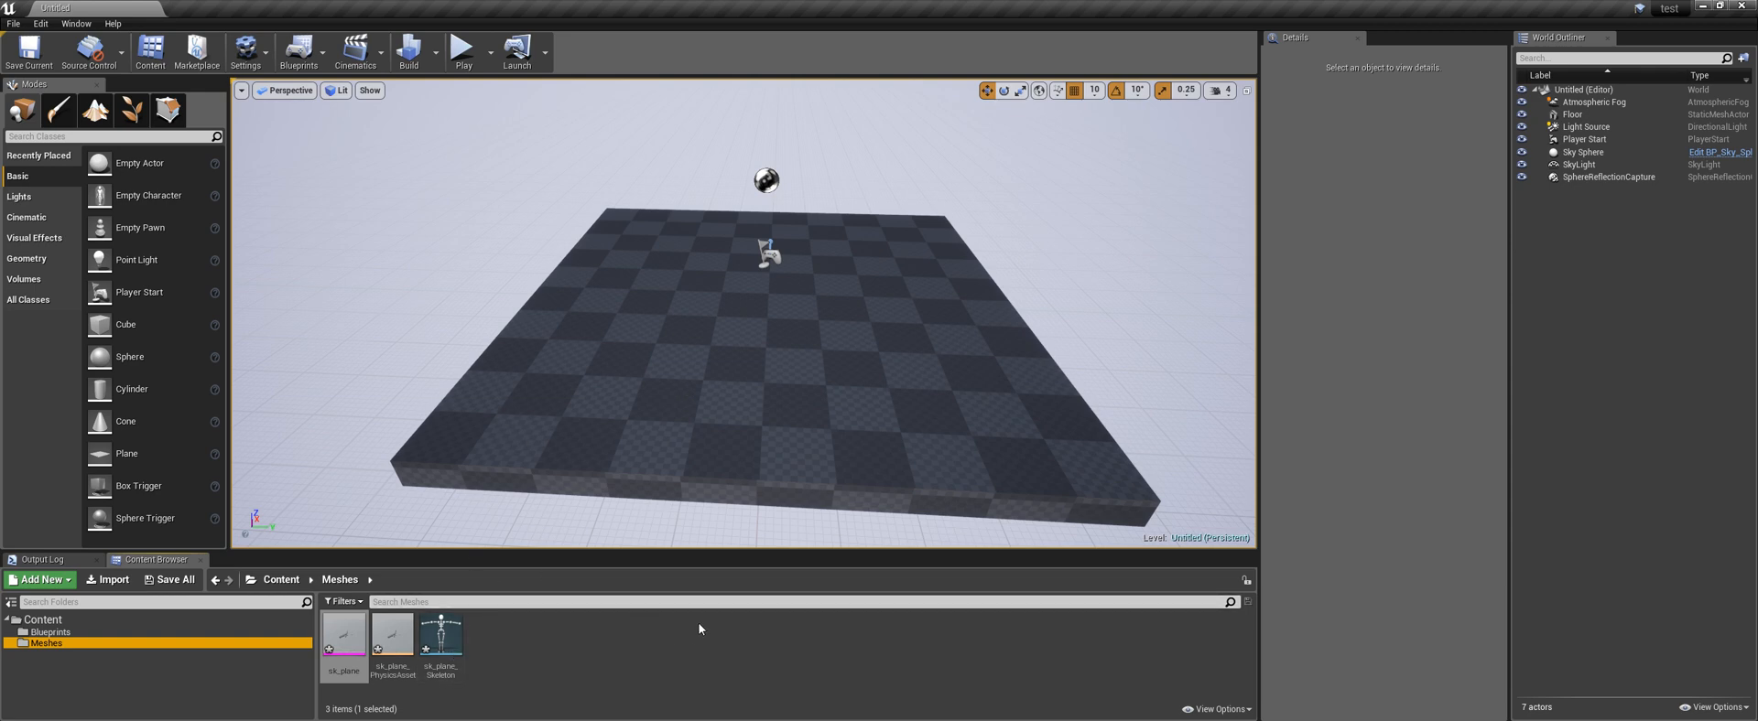
# Open the sk_plane skeletal mesh, switch to its skeleton, and examine the main landing gear up close
pyautogui.click(344, 641)
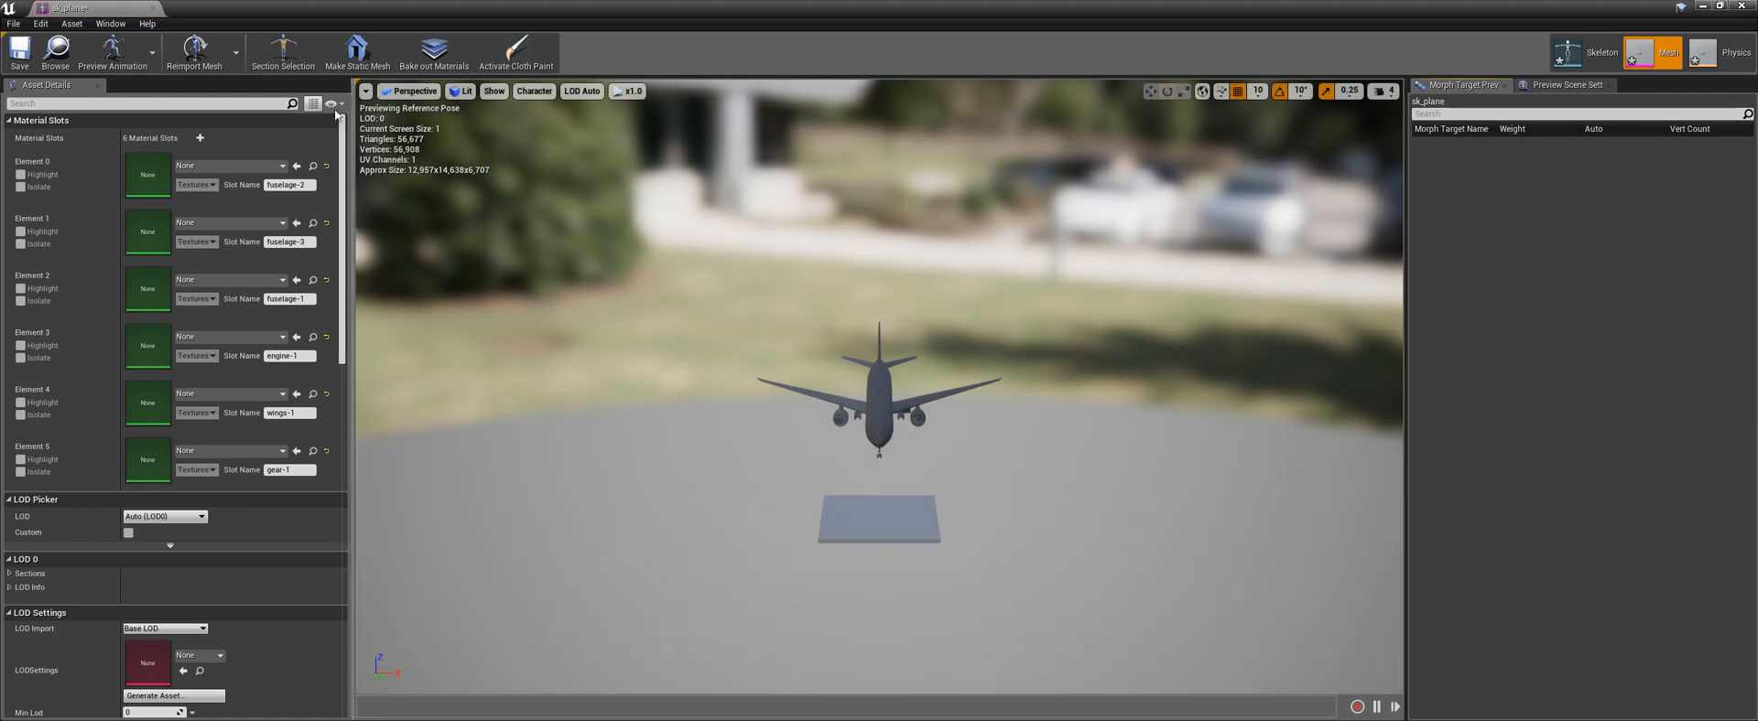
pyautogui.click(1571, 55)
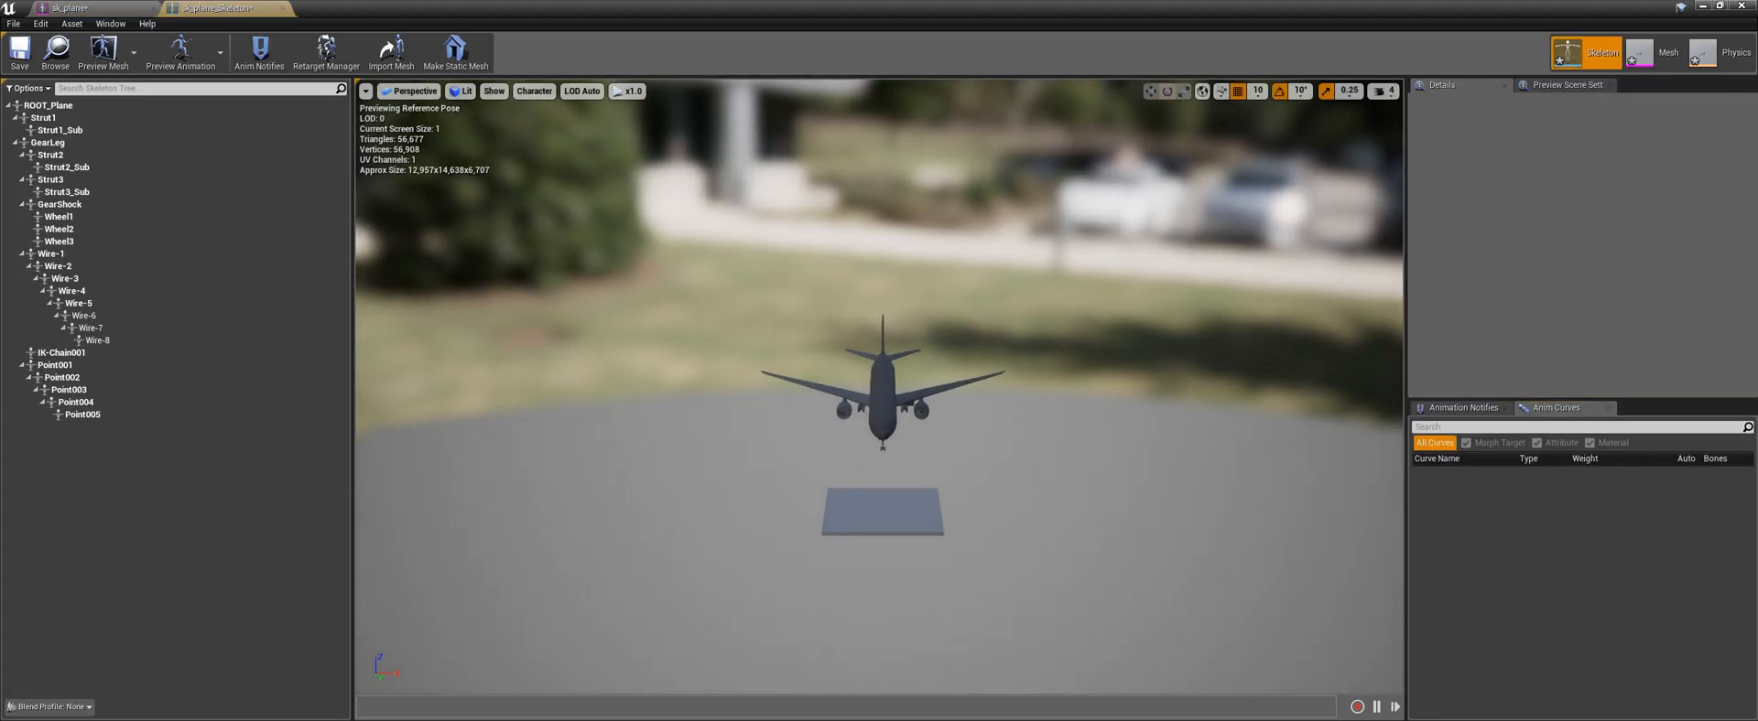
pyautogui.press('a')
pyautogui.moveTo(879, 385); pyautogui.dragTo(1176, 279, button='right')
pyautogui.press('w')
pyautogui.press('a')
pyautogui.press('w')
pyautogui.press('a')
pyautogui.moveTo(781, 405); pyautogui.dragTo(869, 403, button='right')
pyautogui.press('a')
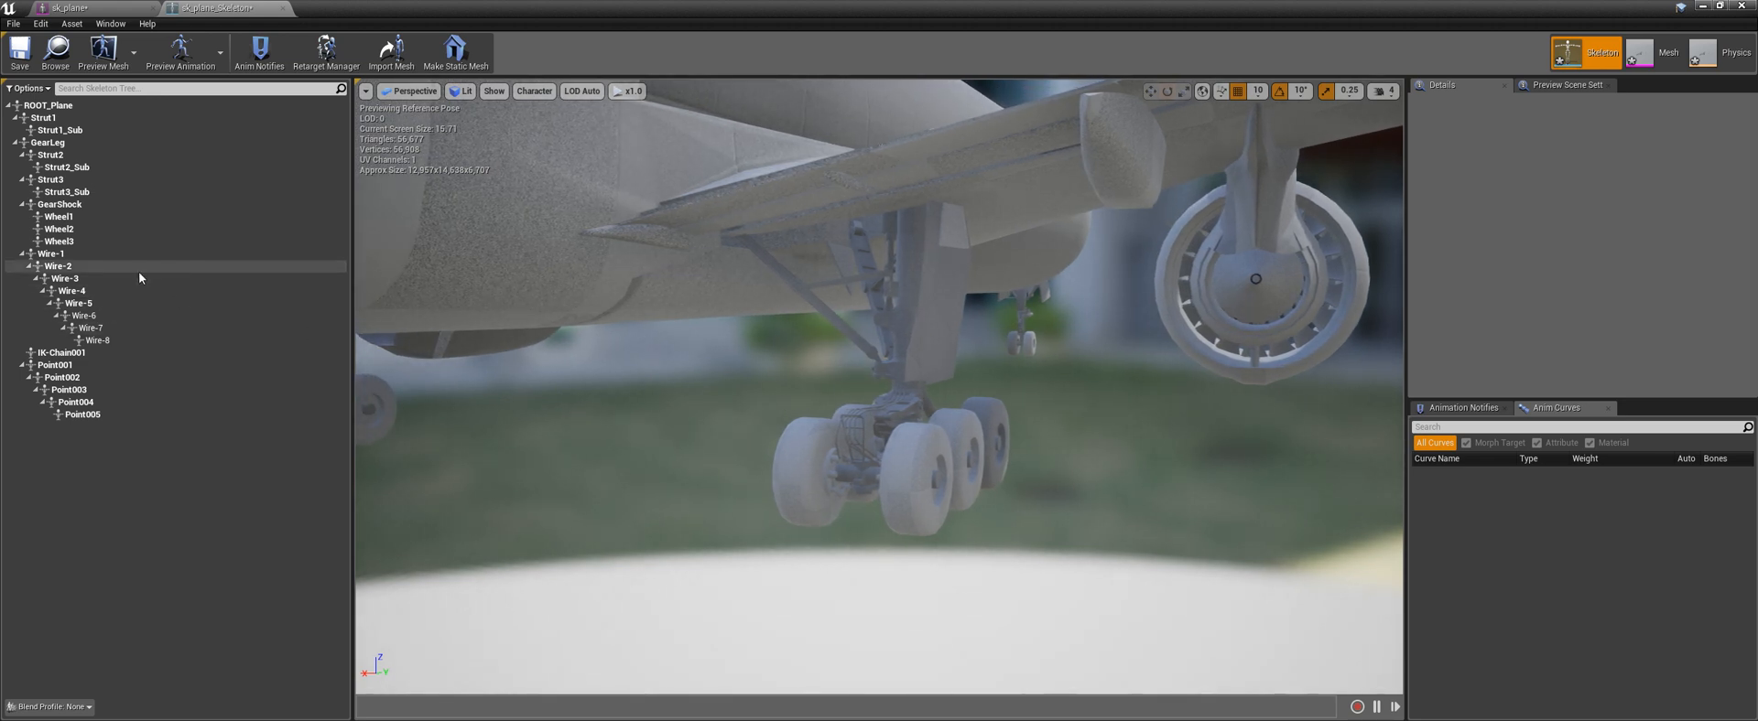
# Inspect the Wire-7 and GearShock bones in the skeleton tree, and test the rig by rotating the GearLeg bone
pyautogui.click(121, 268)
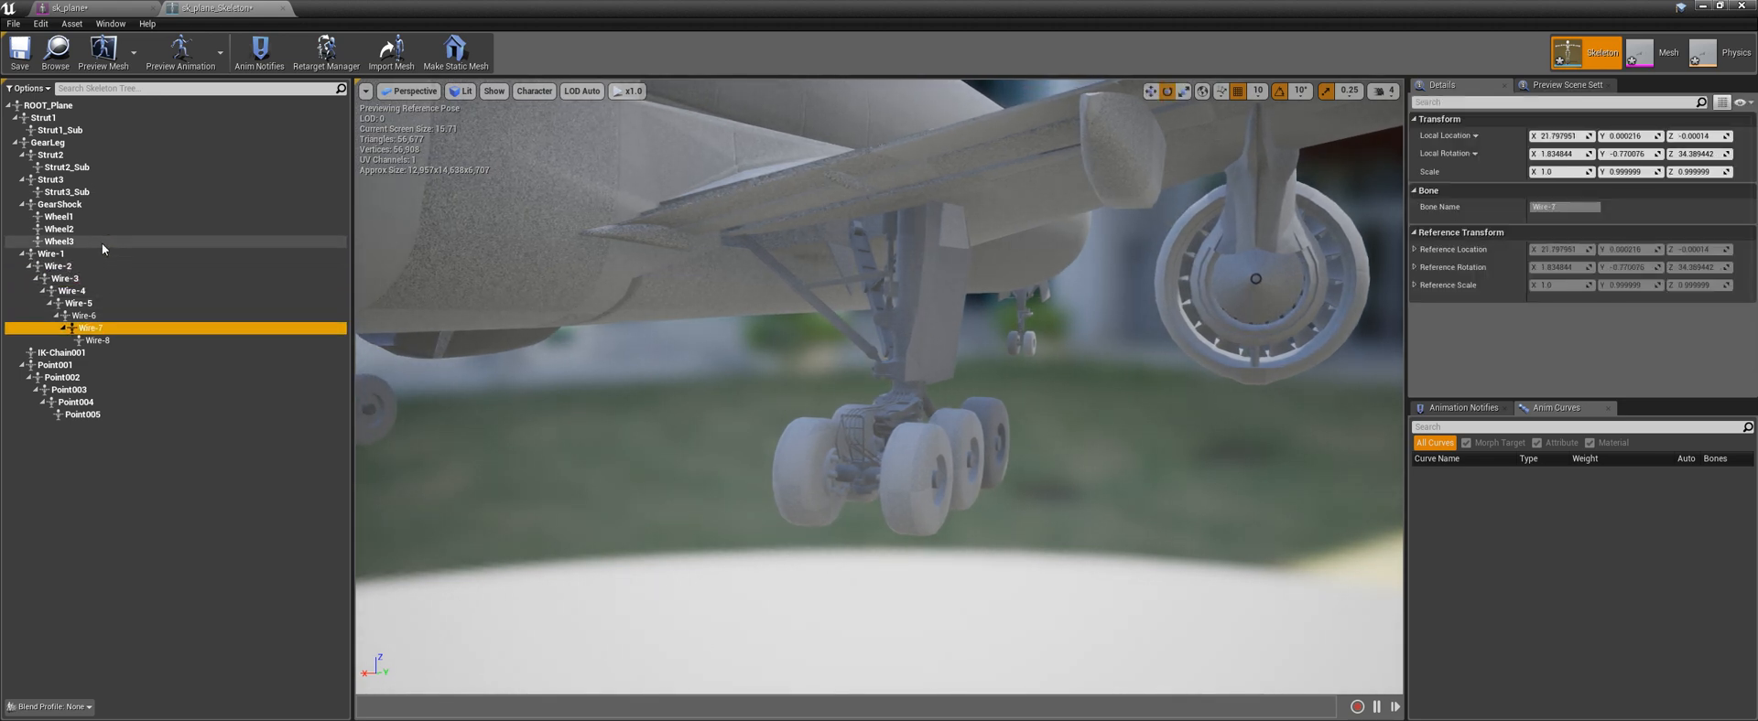
pyautogui.click(96, 205)
pyautogui.press('f')
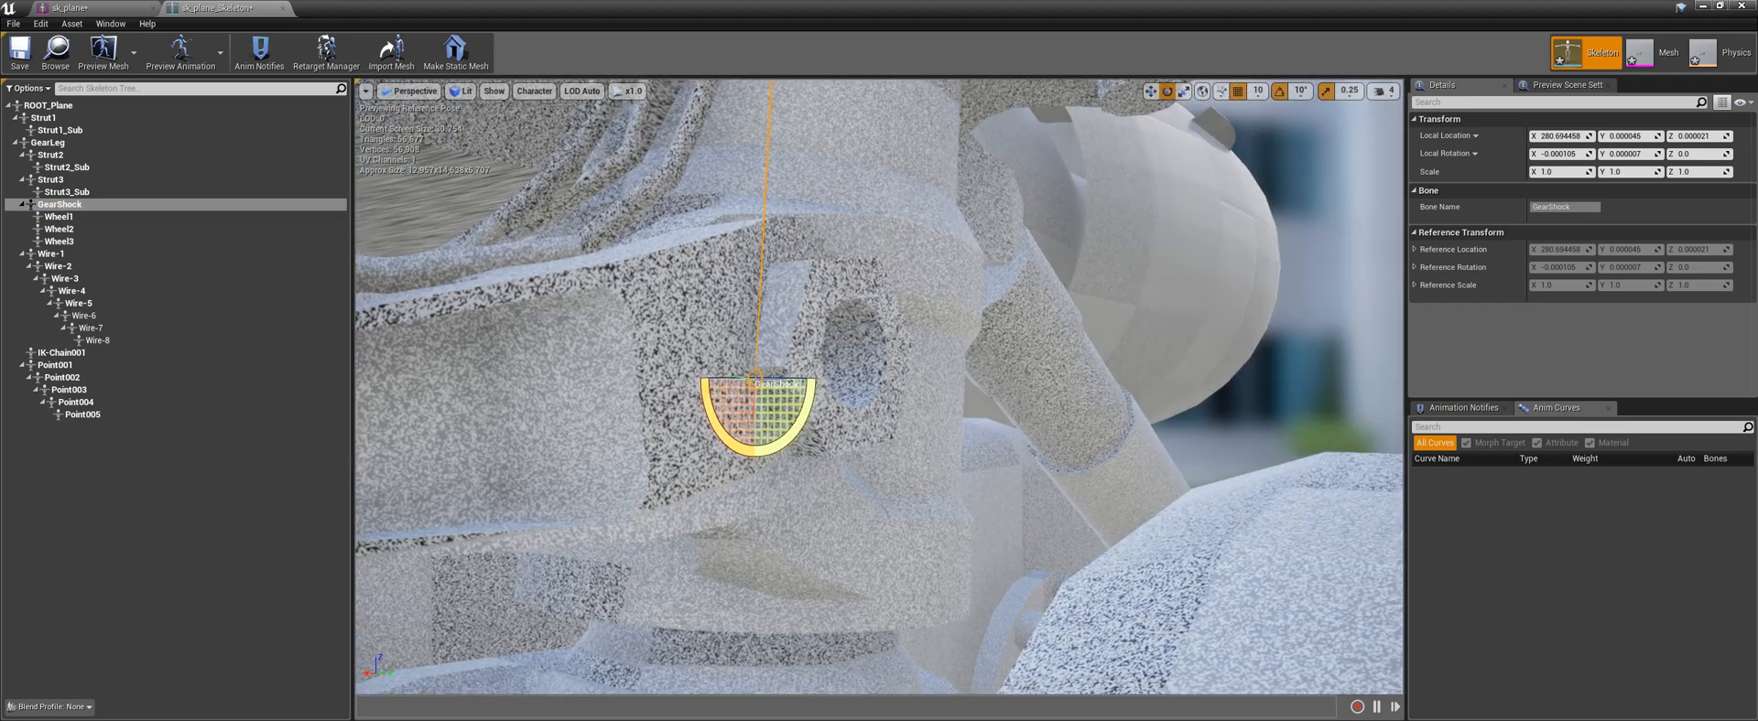
pyautogui.moveTo(879, 384)
pyautogui.mouseDown(button='right')
pyautogui.moveTo(714, 375)
pyautogui.moveTo(1006, 380)
pyautogui.moveTo(879, 367)
pyautogui.mouseUp(button='right')
pyautogui.click(47, 140)
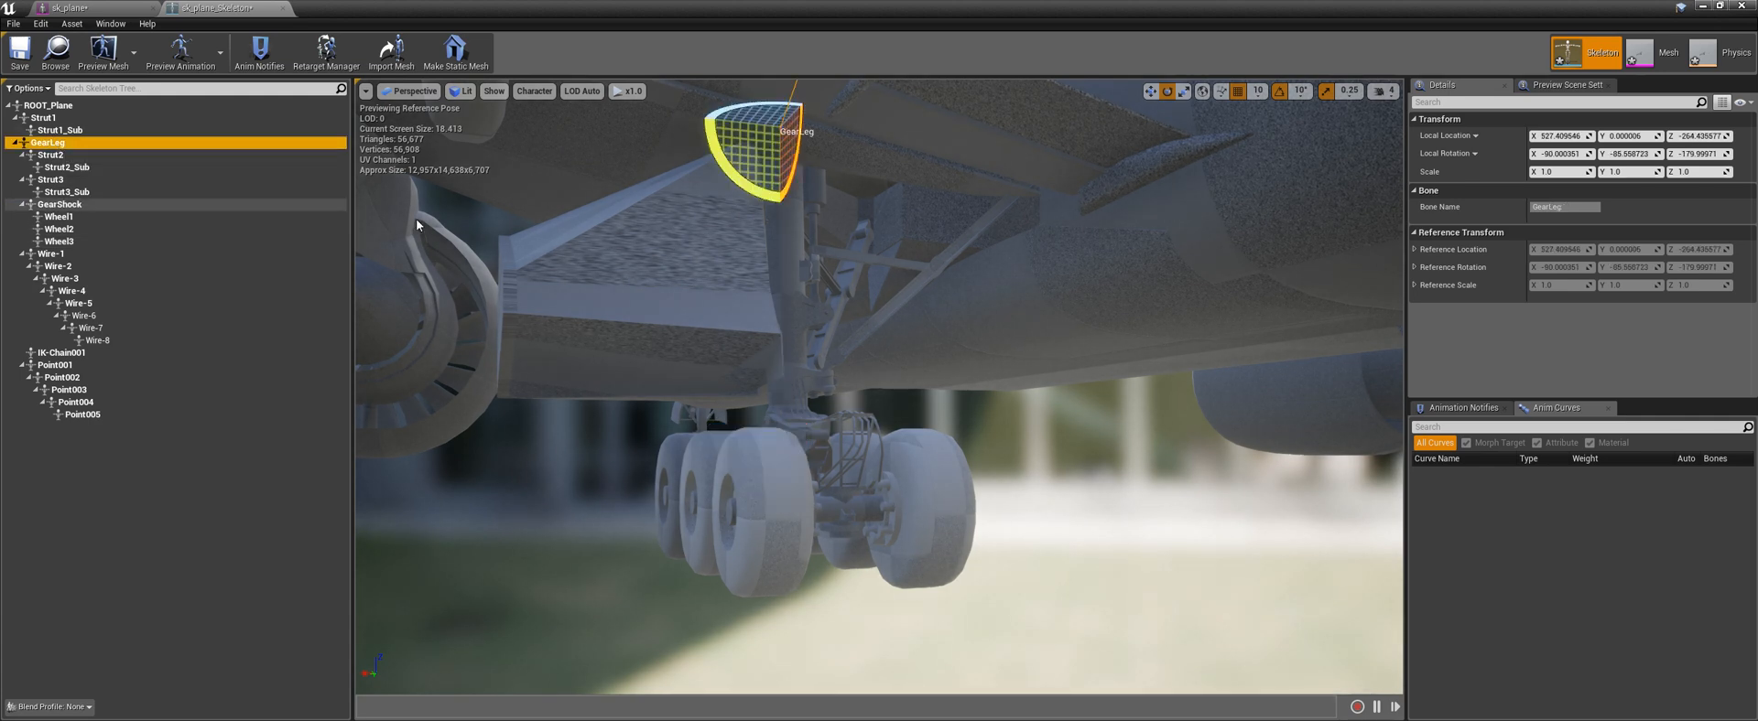
pyautogui.moveTo(778, 197); pyautogui.dragTo(734, 219)
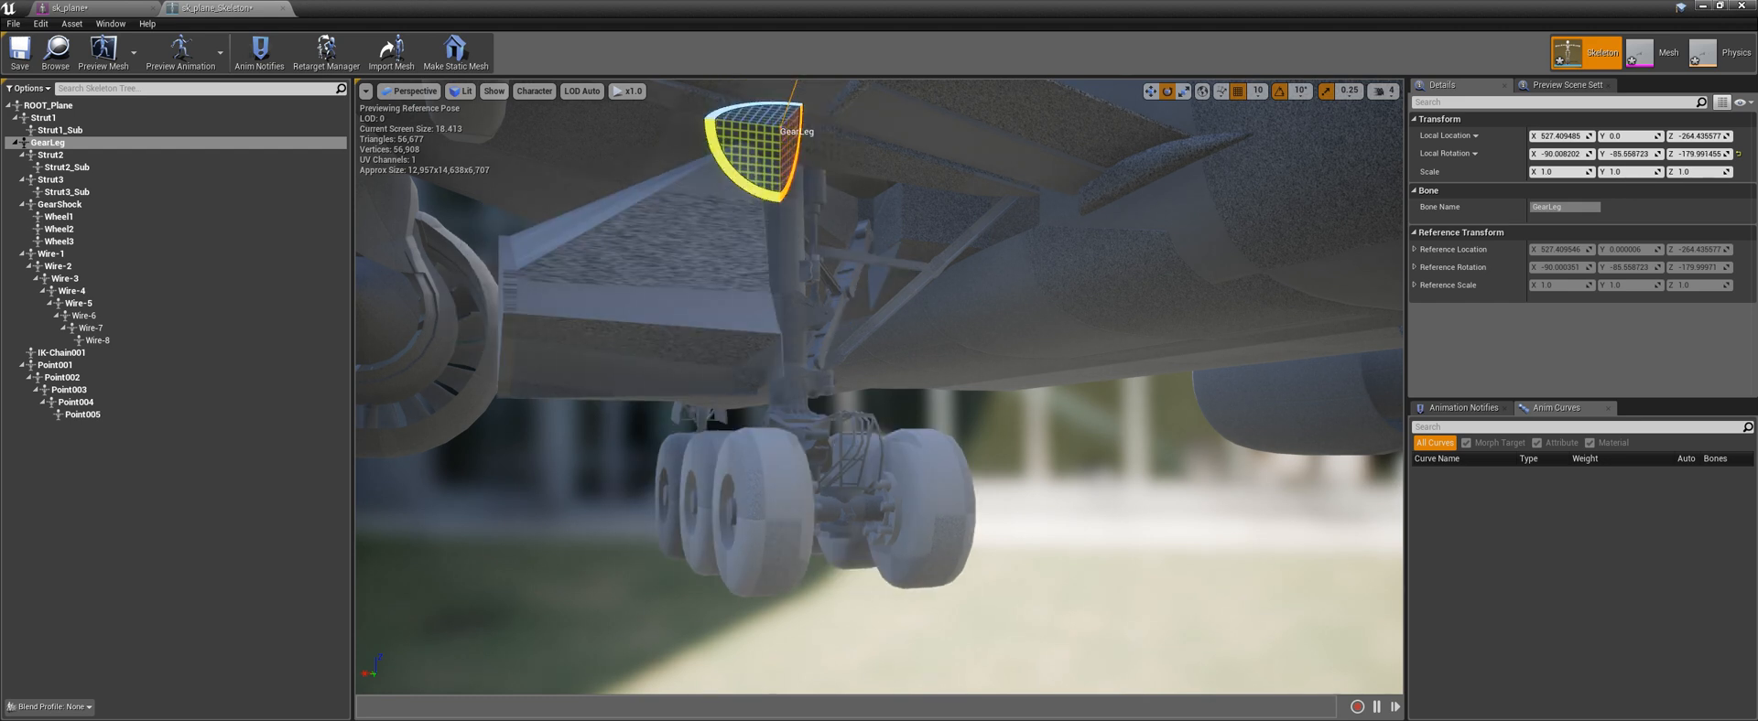
# Switch to 3ds Max and scrub the timeline to examine the landing gear animation up close
pyautogui.click(1702, 6)
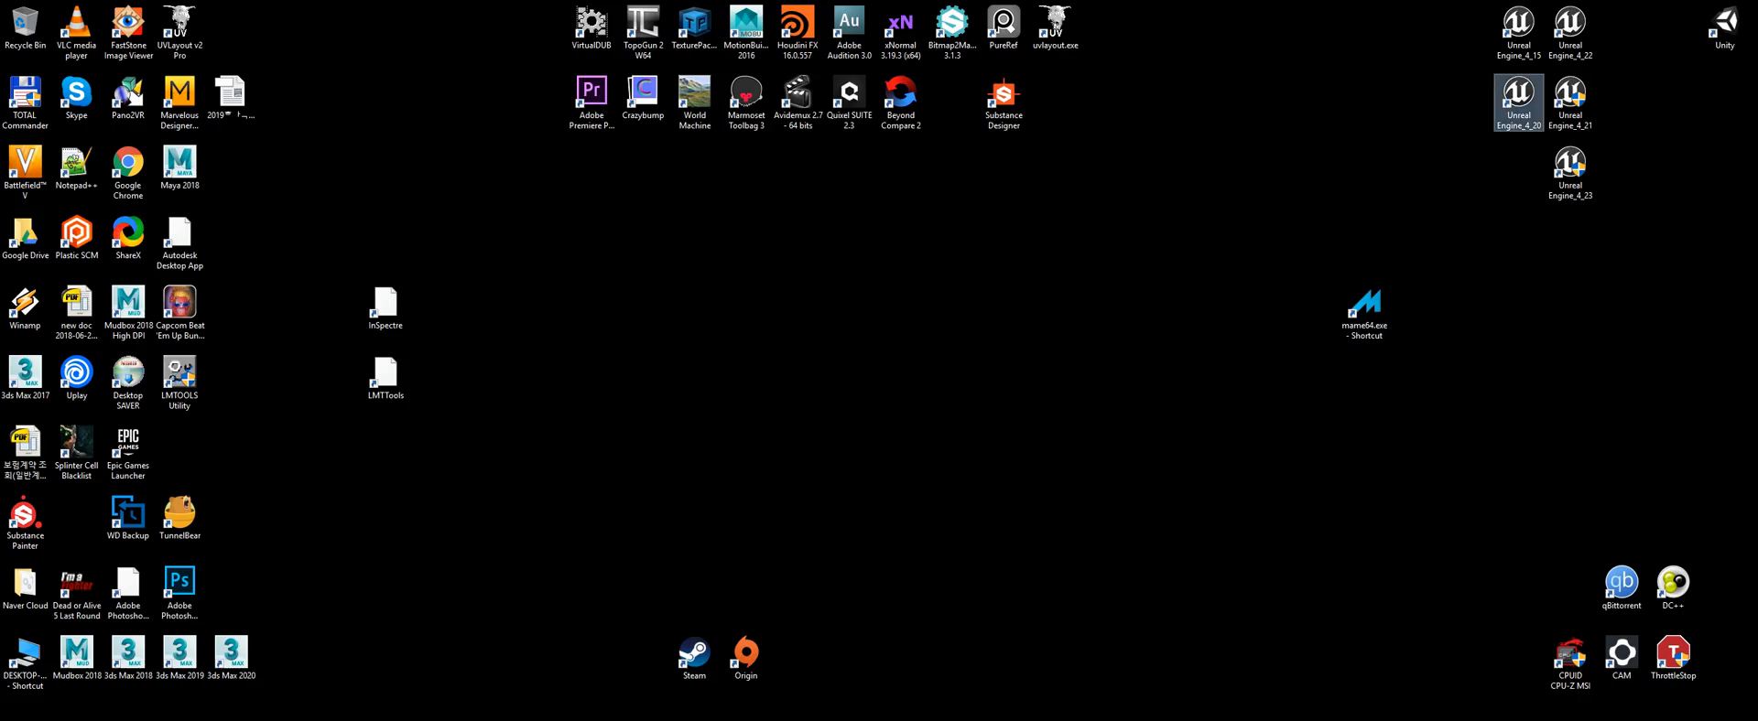
pyautogui.click(275, 720)
pyautogui.keyDown('alt'); pyautogui.moveTo(703, 383); pyautogui.dragTo(703, 302, button='middle'); pyautogui.keyUp('alt')
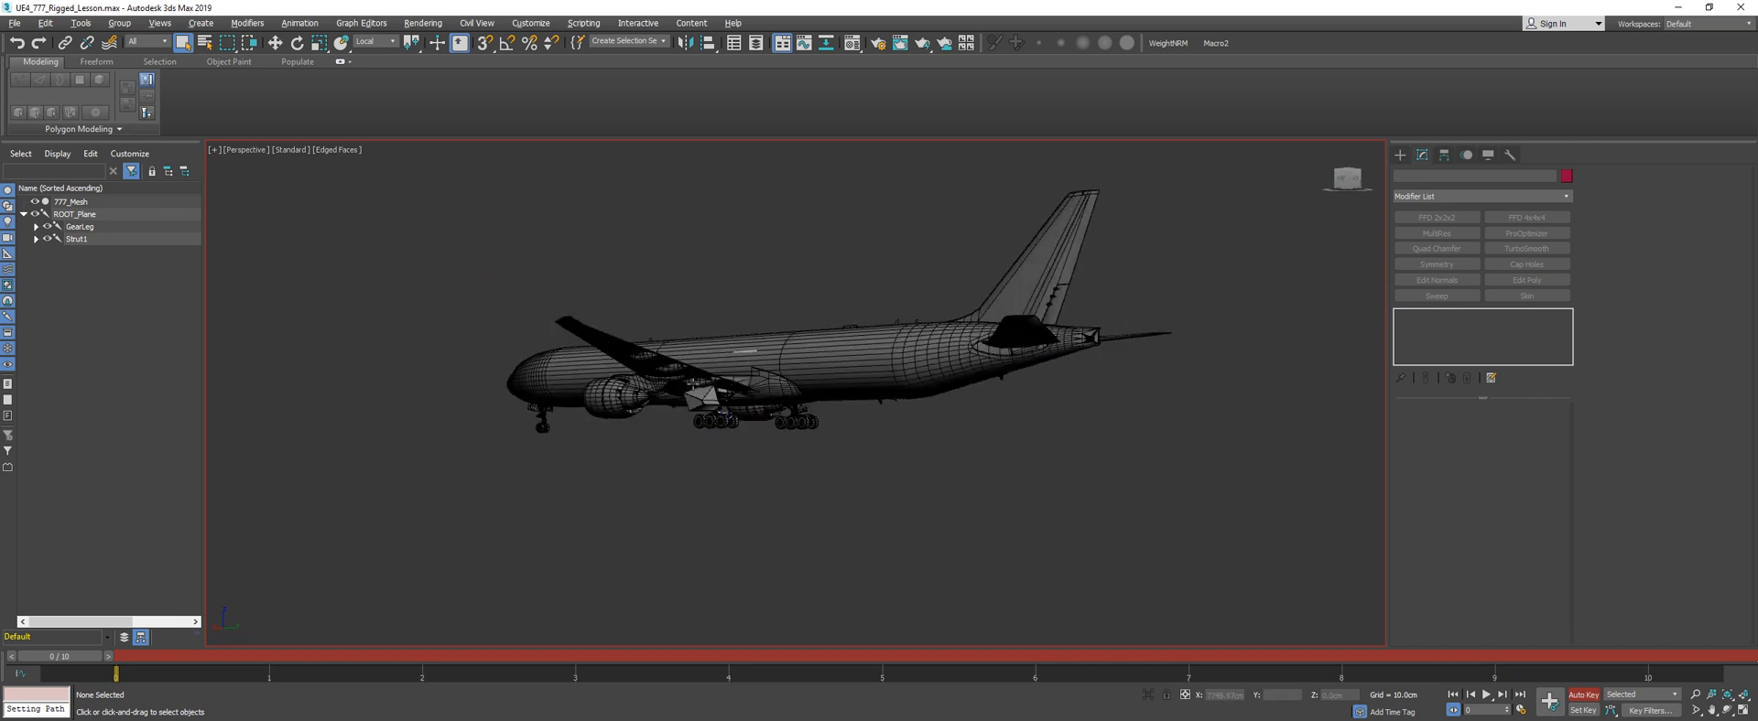
pyautogui.scroll(7, 698, 396)
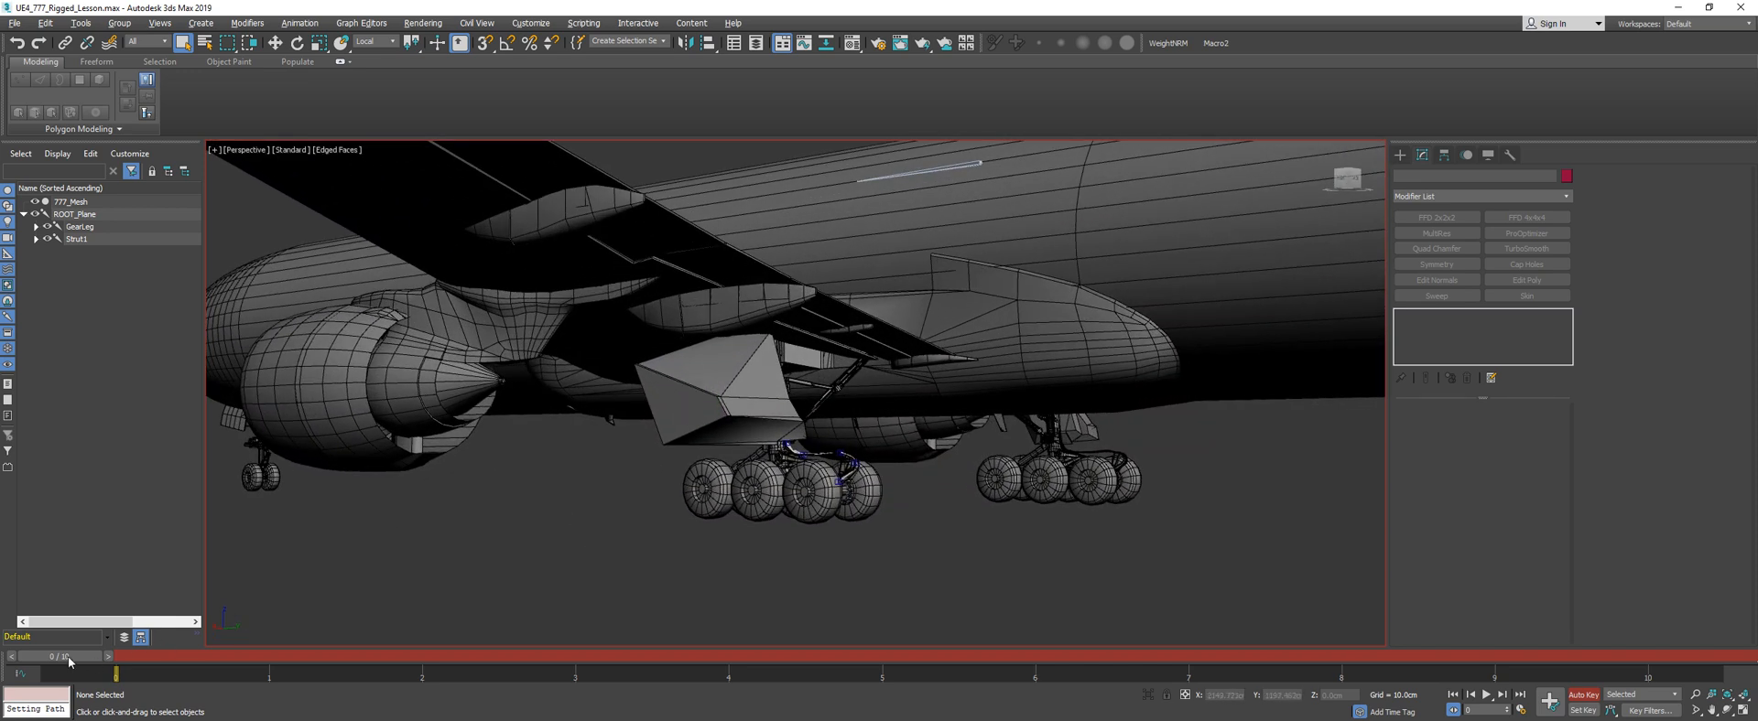
pyautogui.moveTo(68, 657); pyautogui.dragTo(102, 633)
pyautogui.keyDown('alt'); pyautogui.moveTo(856, 417); pyautogui.dragTo(307, 538, button='middle'); pyautogui.keyUp('alt')
pyautogui.scroll(5, 756, 421)
pyautogui.moveTo(66, 656)
pyautogui.mouseDown()
pyautogui.moveTo(518, 646)
pyautogui.moveTo(85, 656)
pyautogui.mouseUp()
# Select 777_Mesh and start editing the Skin modifier's envelopes around the main landing gear
pyautogui.press('q')
pyautogui.moveTo(704, 512); pyautogui.dragTo(793, 481, button='middle')
pyautogui.scroll(3, 795, 480)
pyautogui.click(794, 481)
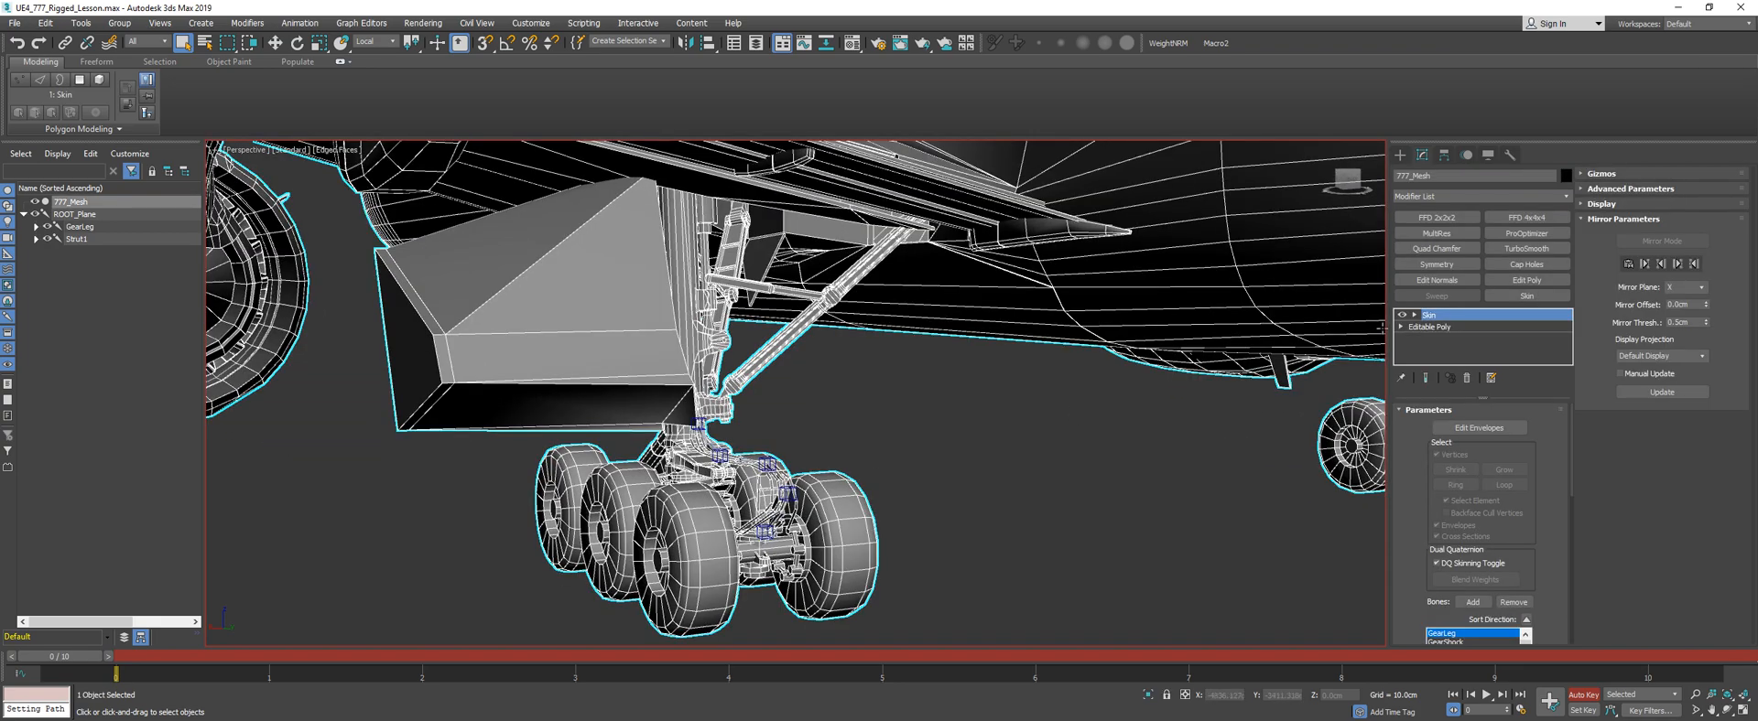
pyautogui.click(1481, 428)
pyautogui.moveTo(752, 485); pyautogui.dragTo(767, 410, button='middle')
pyautogui.scroll(3, 759, 346)
pyautogui.keyDown('alt'); pyautogui.moveTo(756, 339); pyautogui.dragTo(743, 353, button='middle'); pyautogui.keyUp('alt')
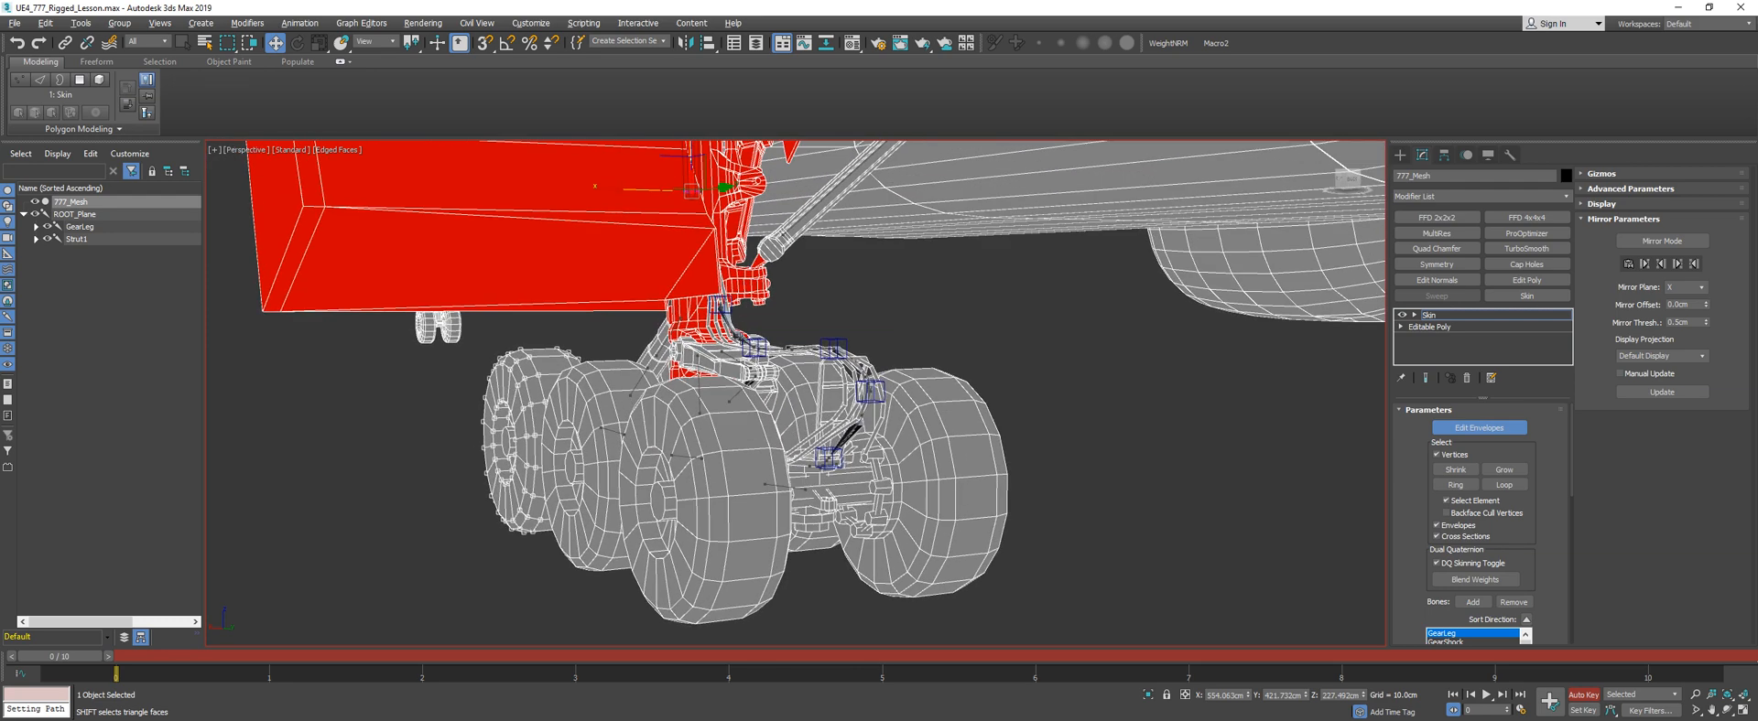
pyautogui.scroll(3, 759, 348)
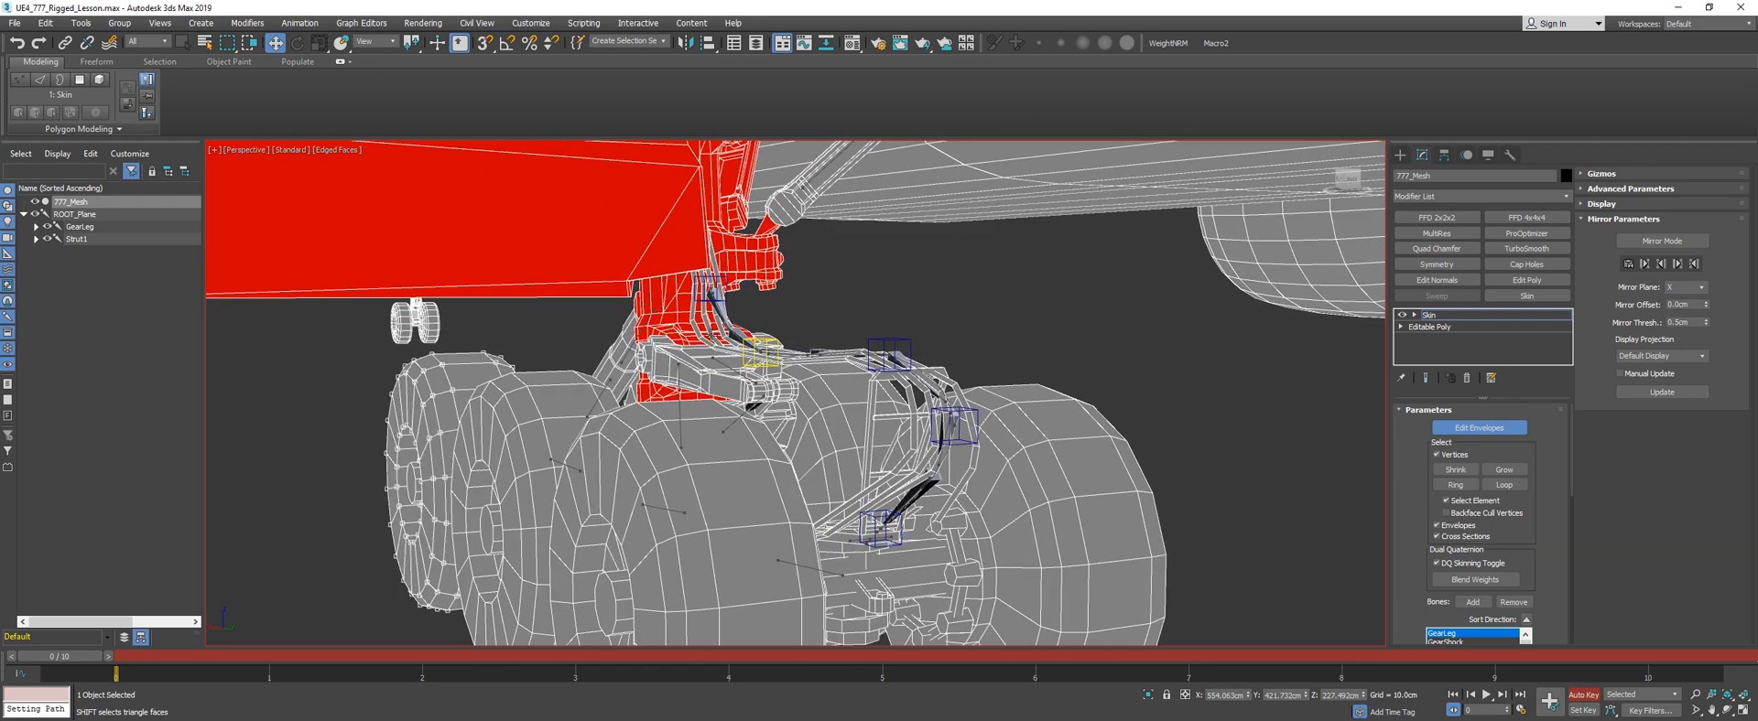
# Show the landing gear from the left in wireframe and choose the GearLeg bone for weighting
pyautogui.press('l')
pyautogui.scroll(5, 744, 308)
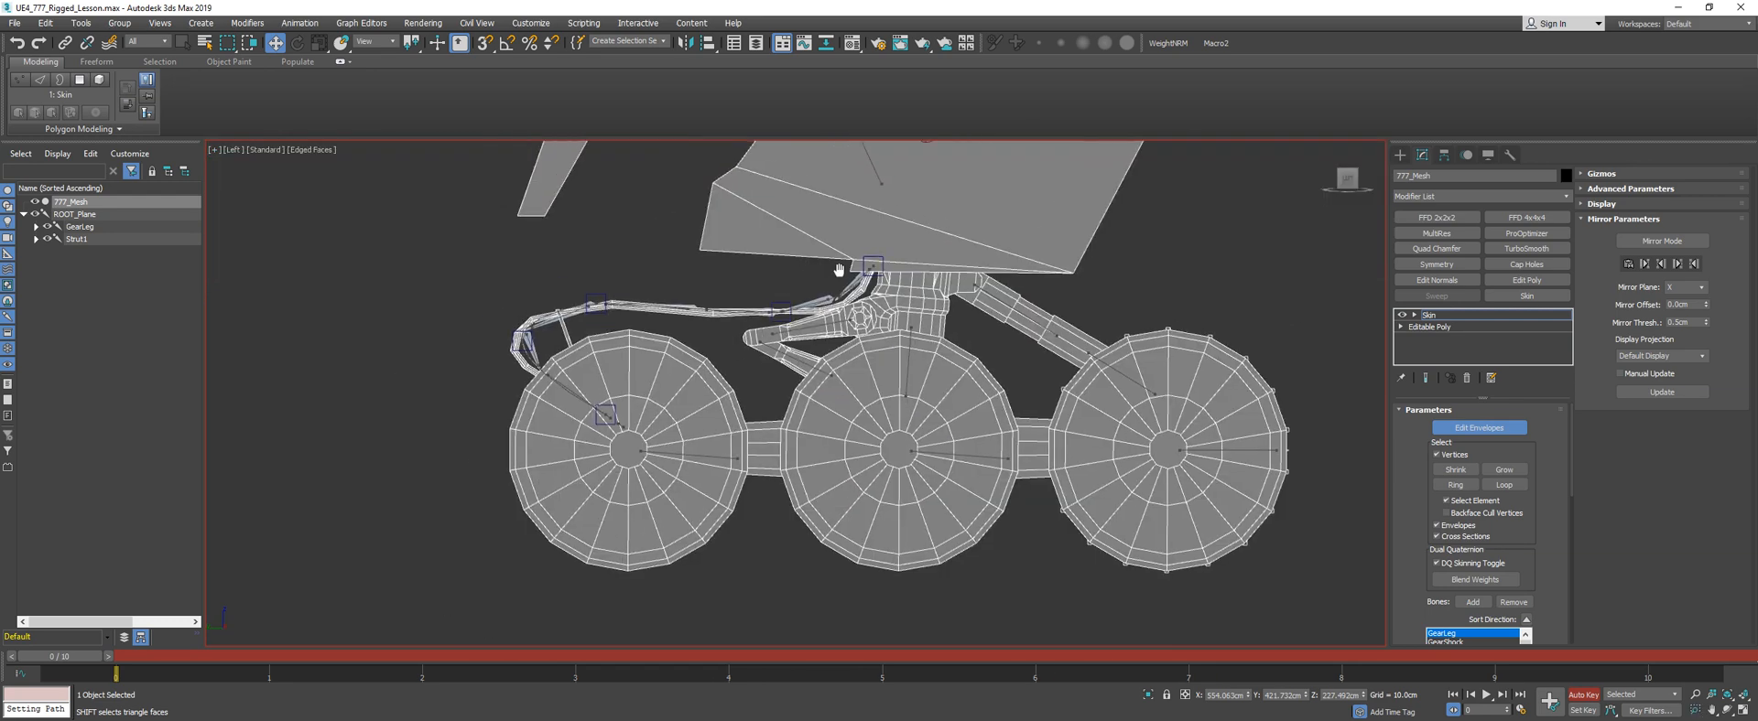
pyautogui.moveTo(833, 295); pyautogui.dragTo(836, 314, button='middle')
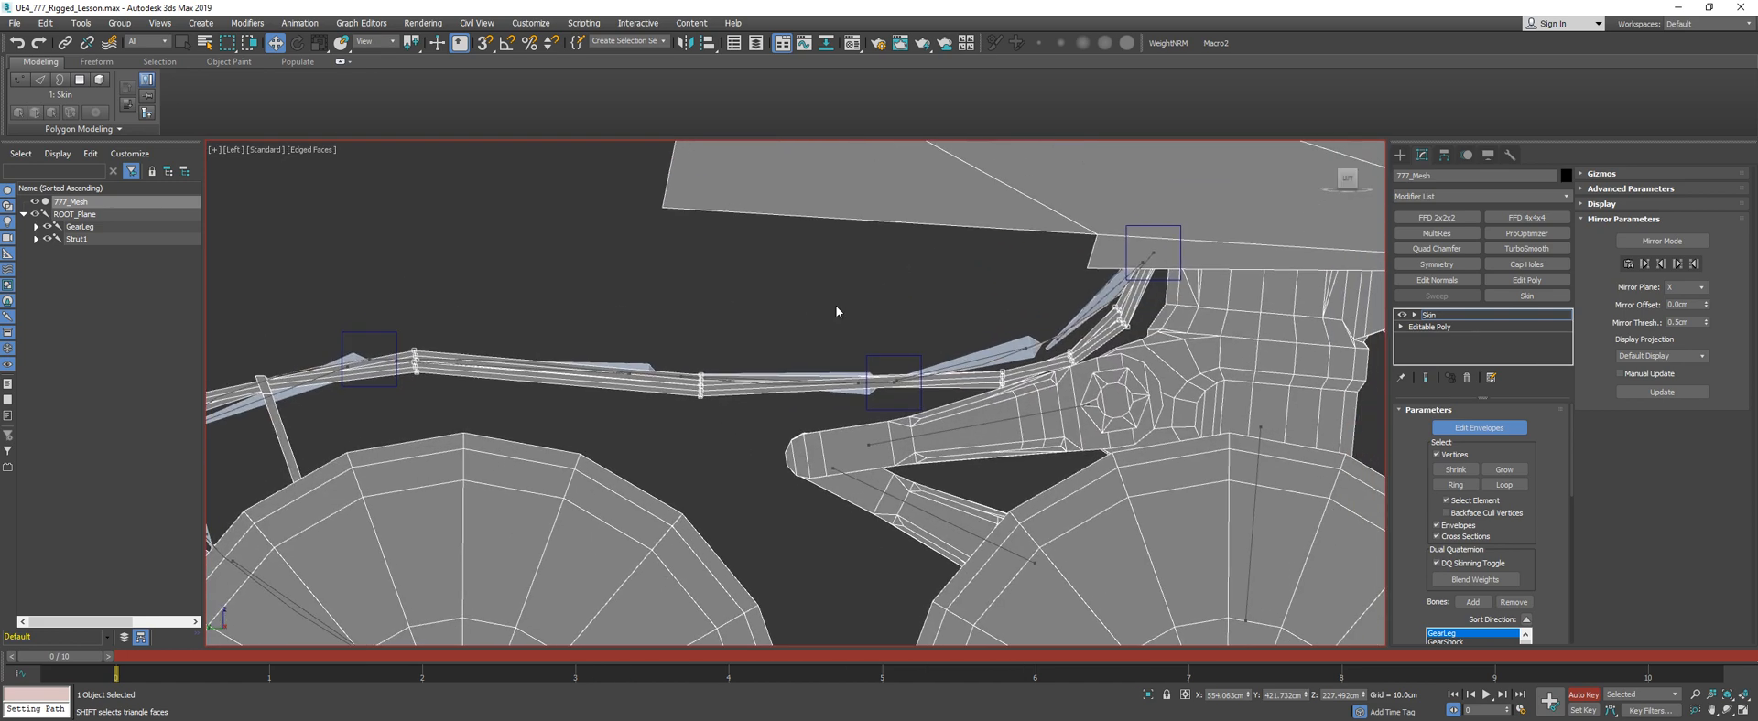
pyautogui.press('F3')
pyautogui.moveTo(978, 271); pyautogui.dragTo(857, 370, button='middle')
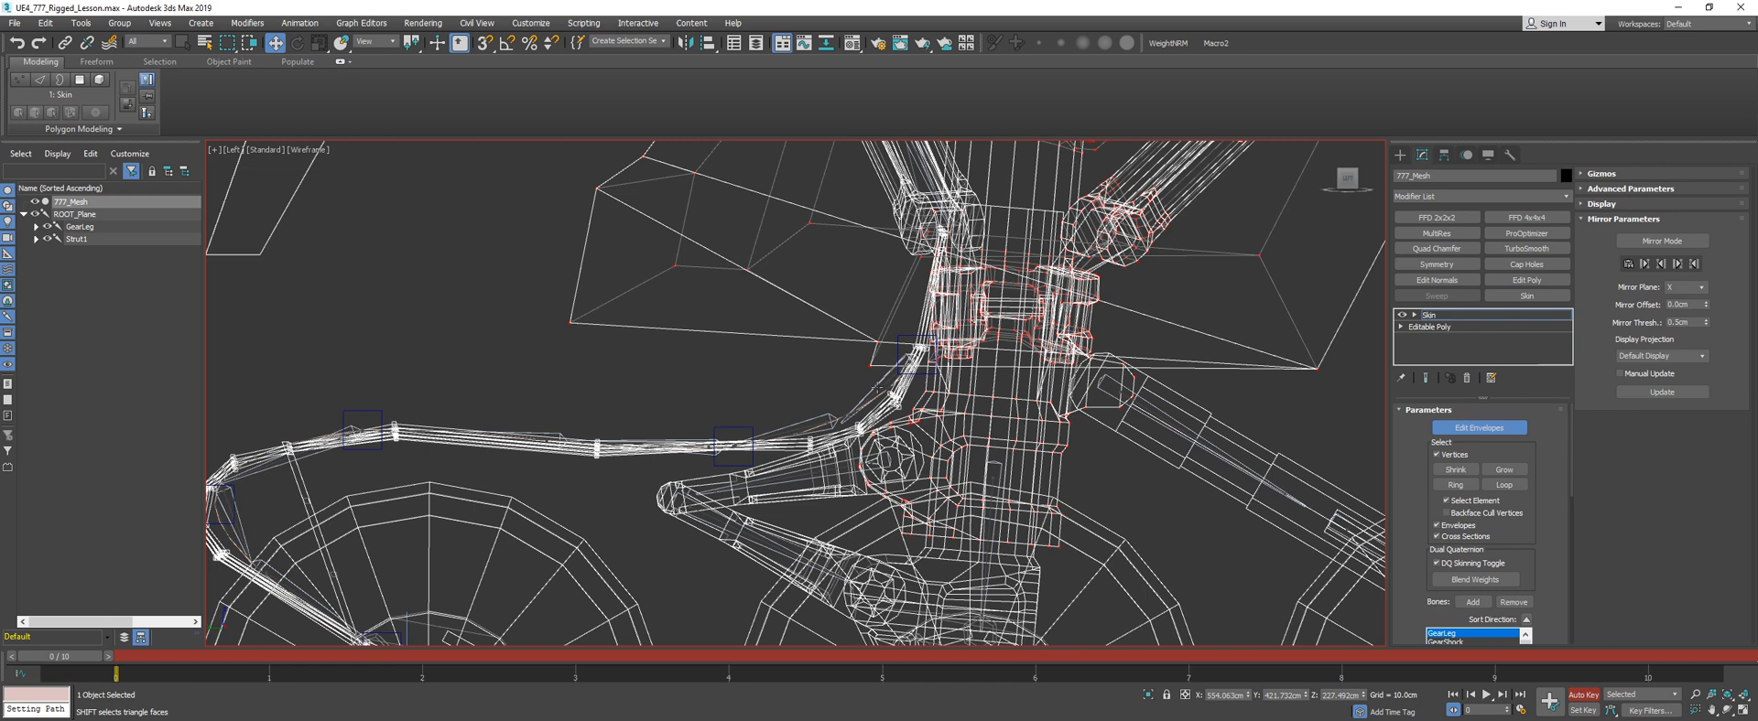
pyautogui.click(882, 385)
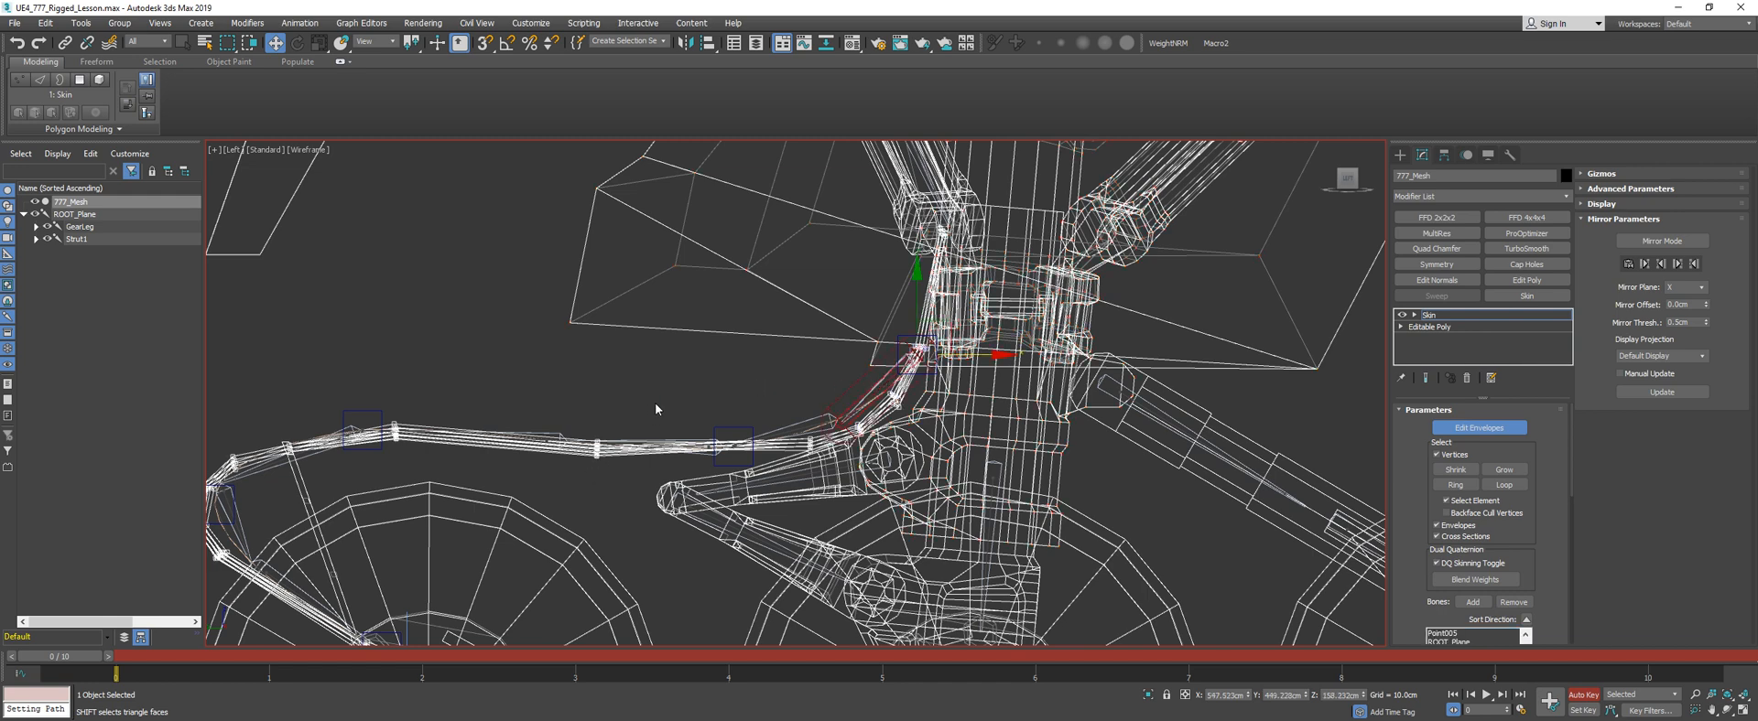
pyautogui.scroll(-3, 1413, 495)
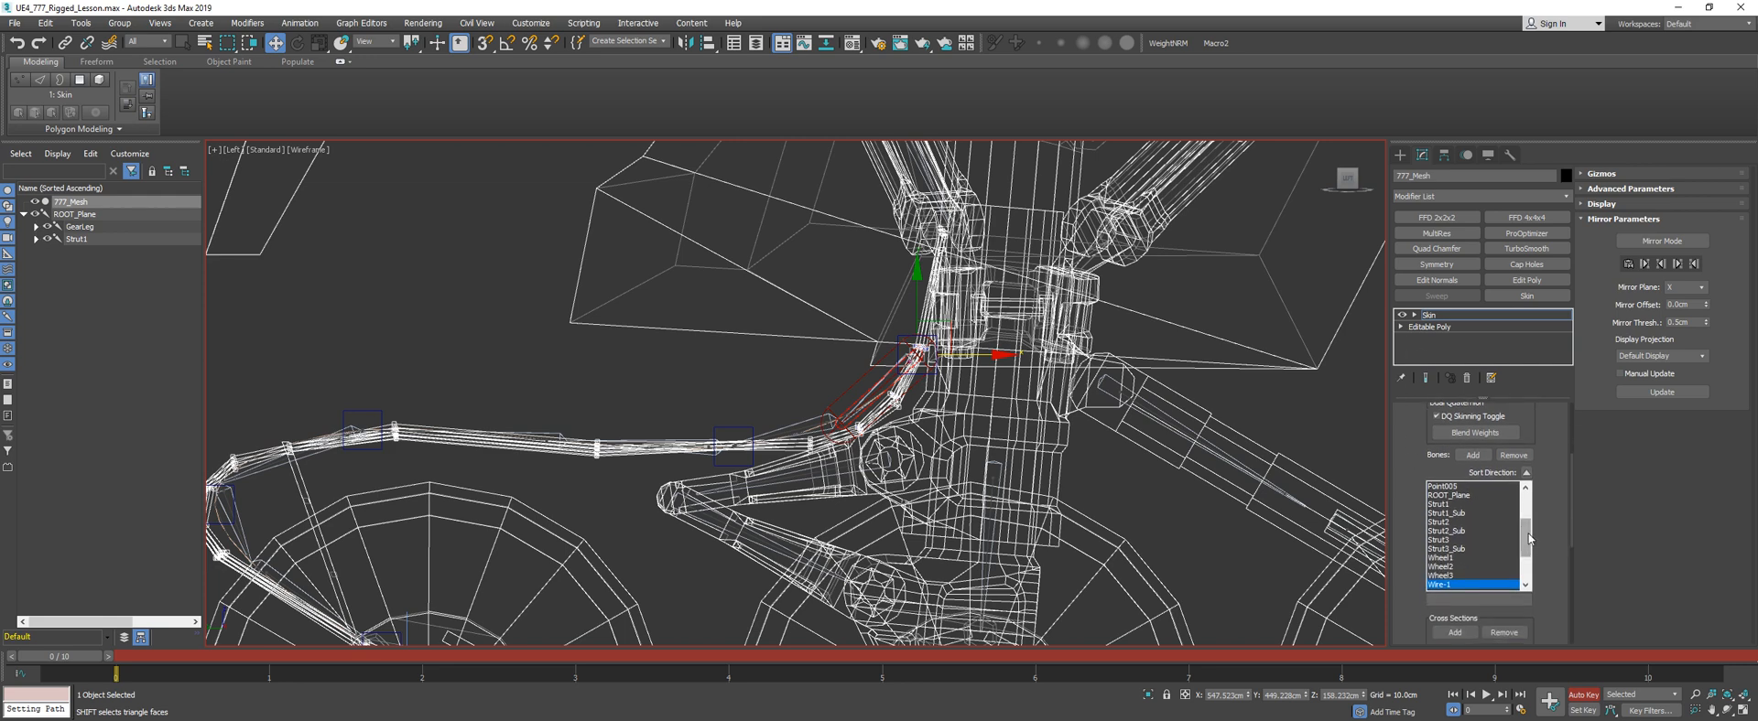
pyautogui.moveTo(1528, 538); pyautogui.dragTo(1531, 514)
pyautogui.click(1458, 488)
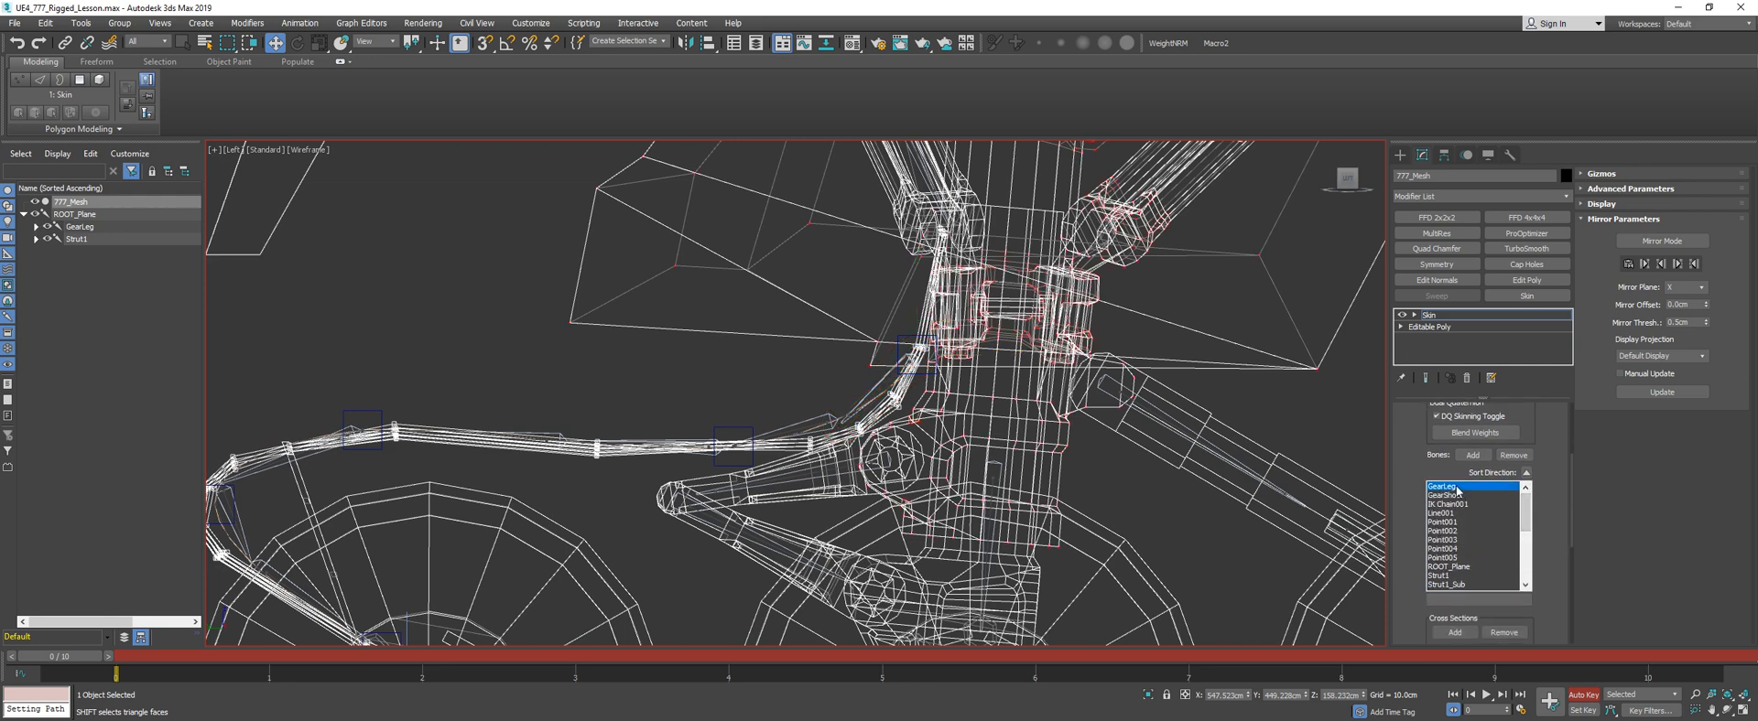
# Select the whole cable element and assign its vertices to the GearLeg bone by absolute effect
pyautogui.moveTo(1413, 539); pyautogui.dragTo(1417, 499)
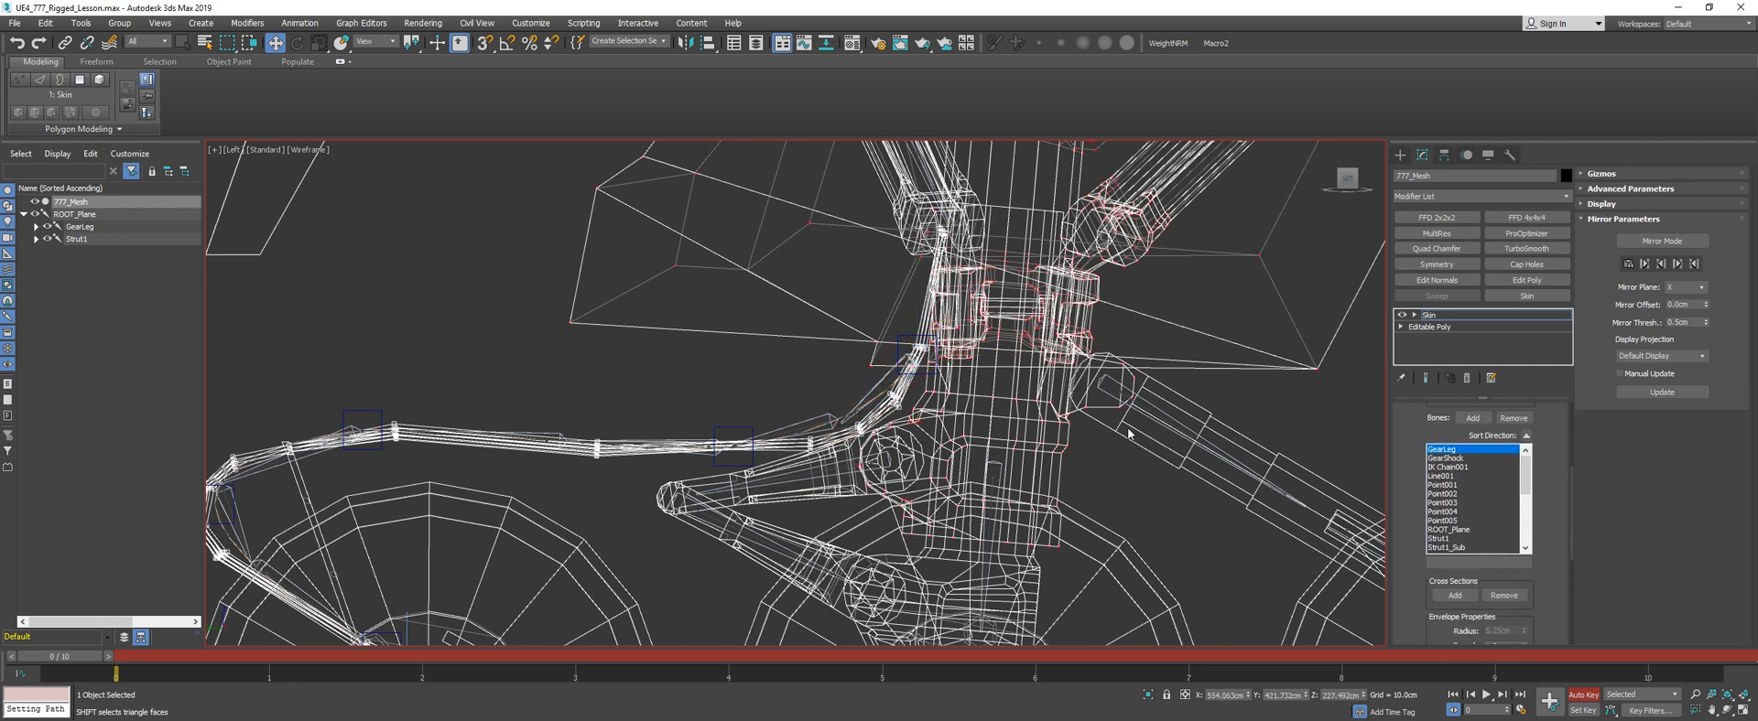
pyautogui.scroll(-3, 1128, 433)
pyautogui.press('F3')
pyautogui.press('F3')
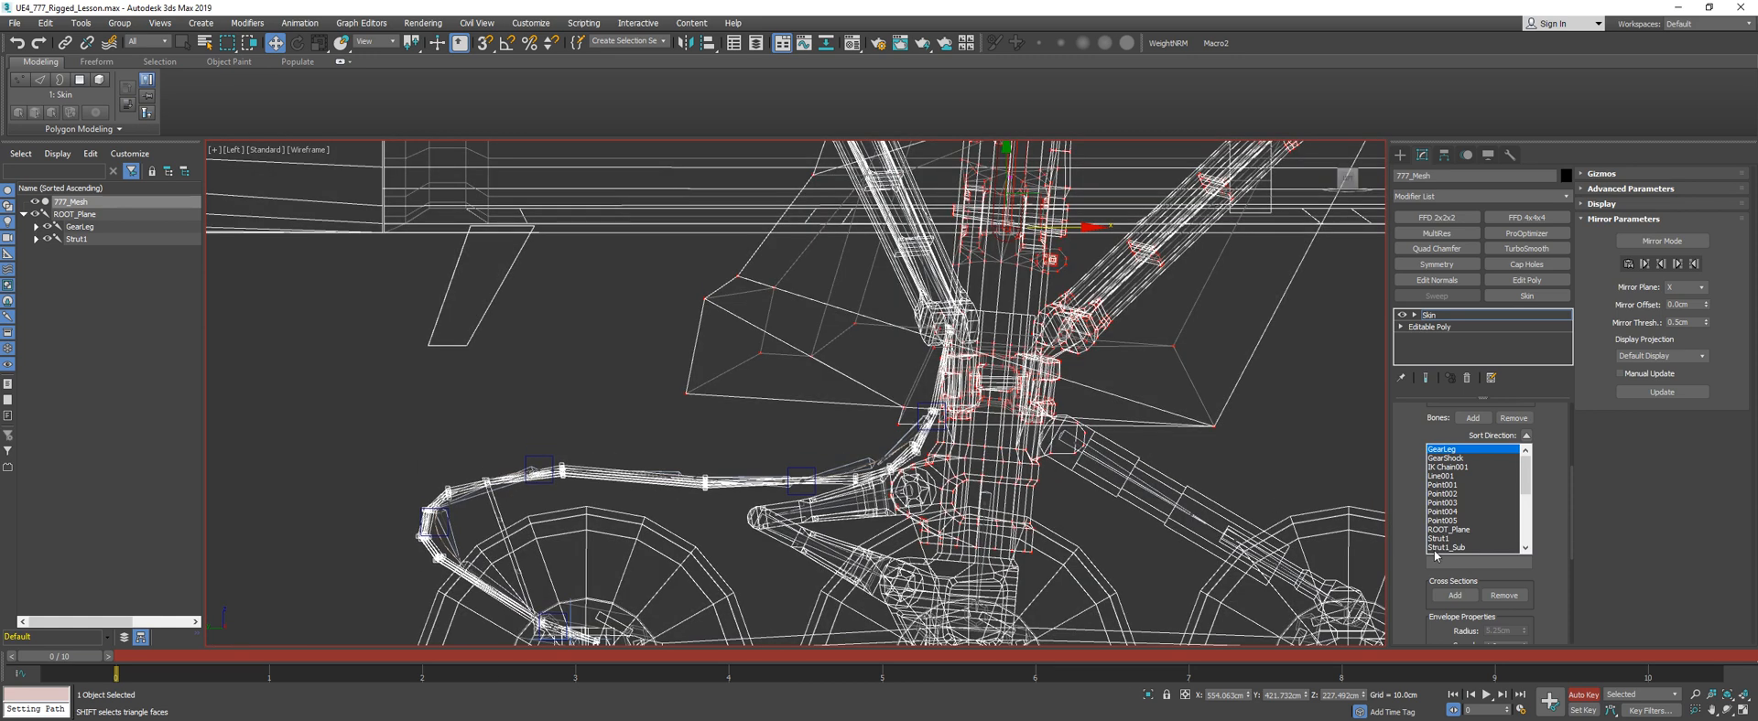
pyautogui.moveTo(1424, 572); pyautogui.dragTo(1436, 451)
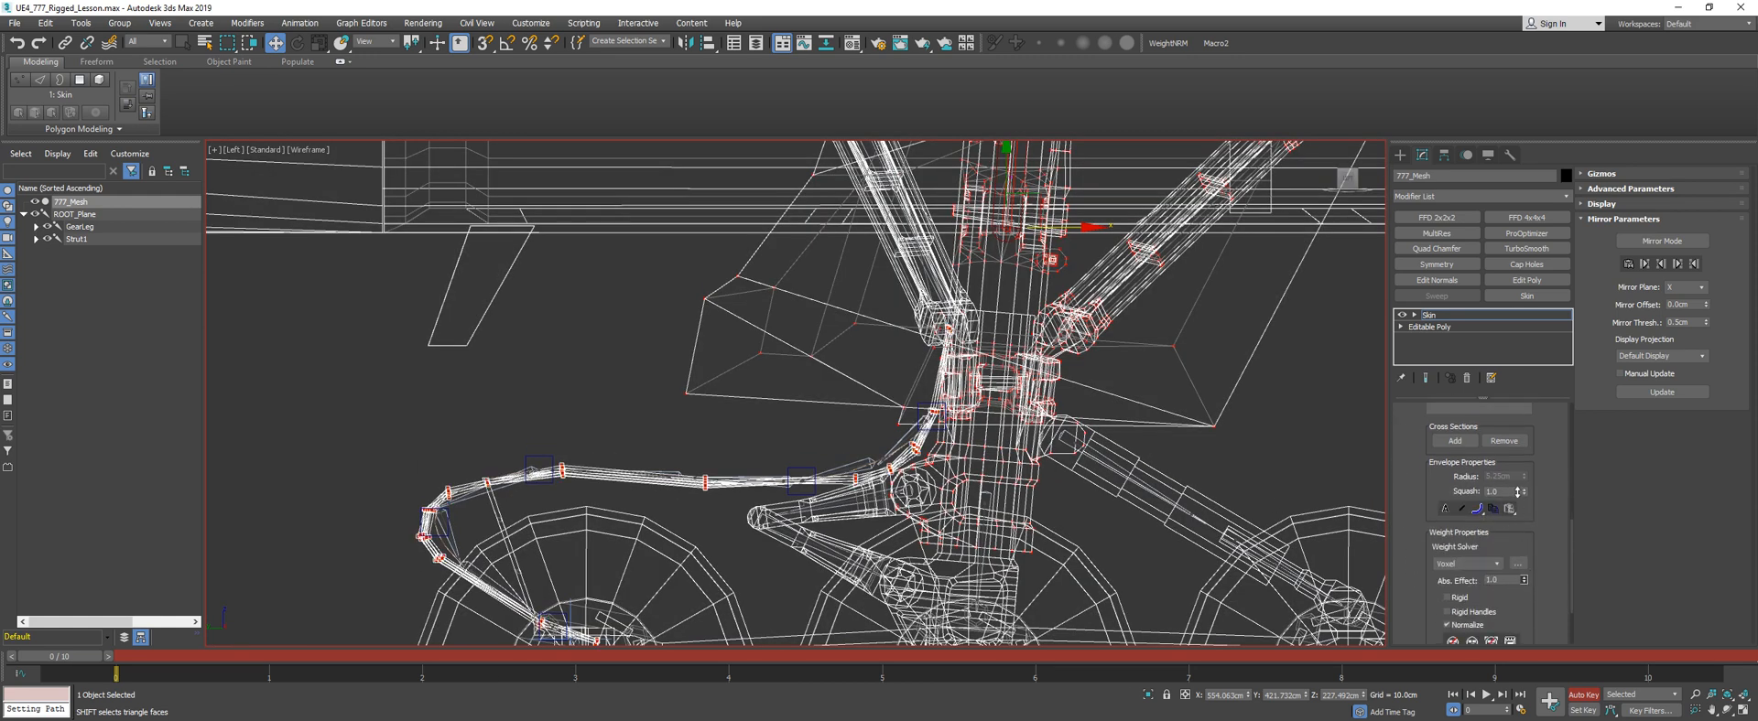
# Choose the Wire-1 bone, turn off Select Element, and weight the vertices at the cable's upper bend to that bone
pyautogui.scroll(3, 1412, 433)
pyautogui.scroll(3, 905, 427)
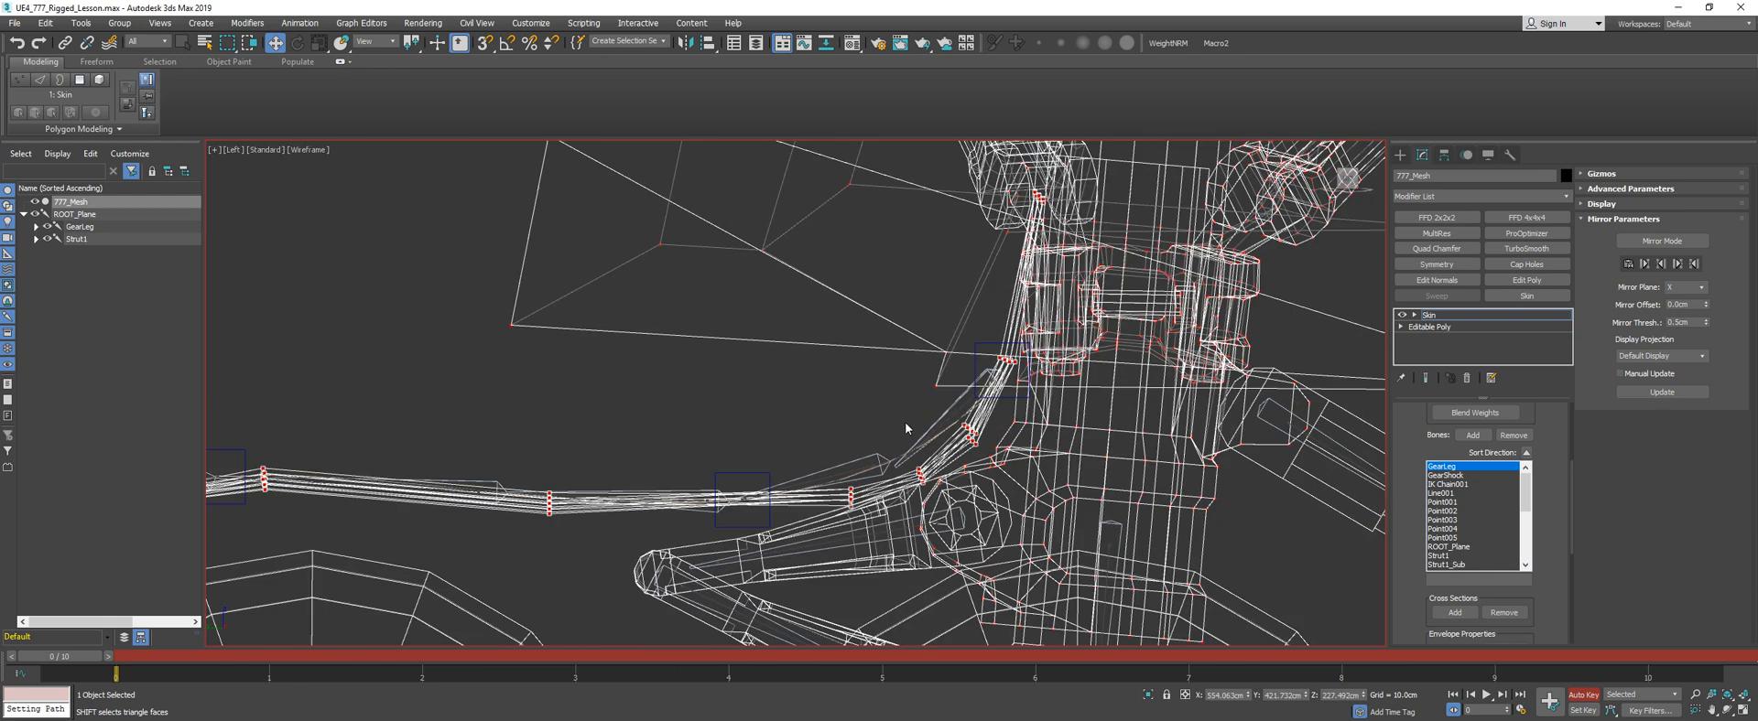
pyautogui.click(946, 423)
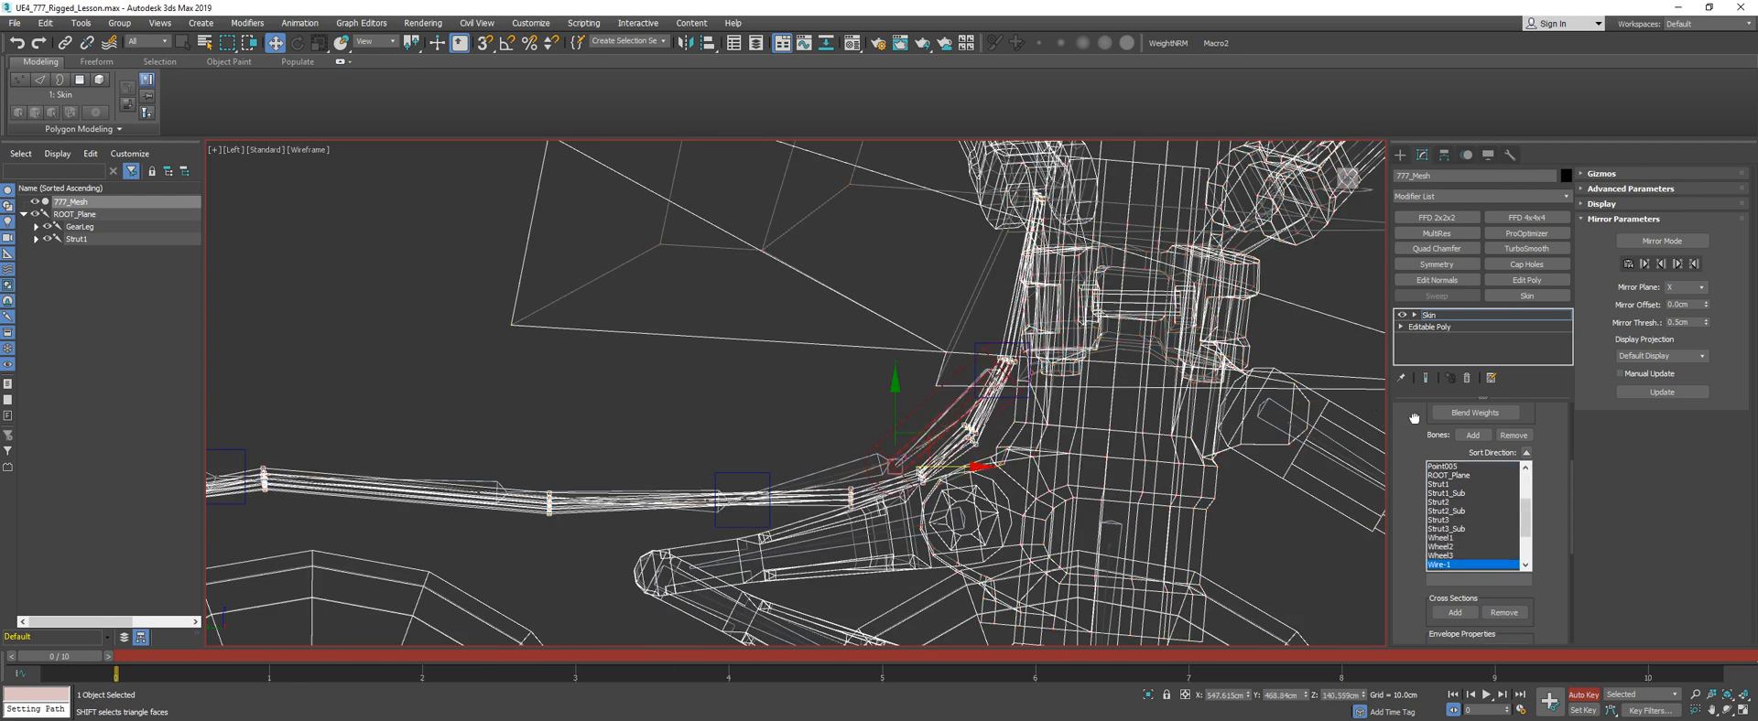
pyautogui.scroll(3, 1414, 418)
pyautogui.scroll(3, 961, 455)
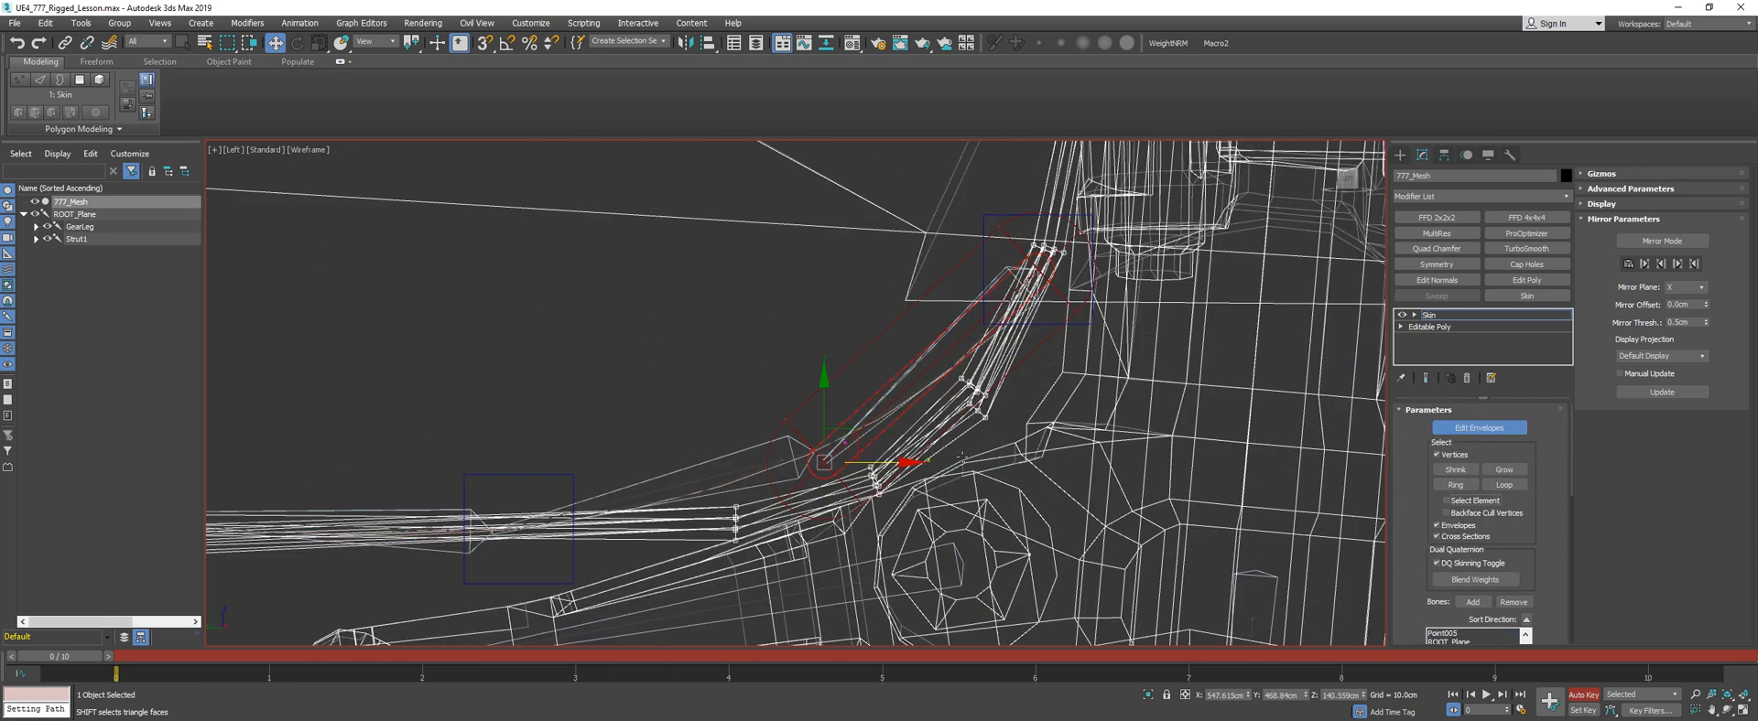
pyautogui.scroll(3, 898, 449)
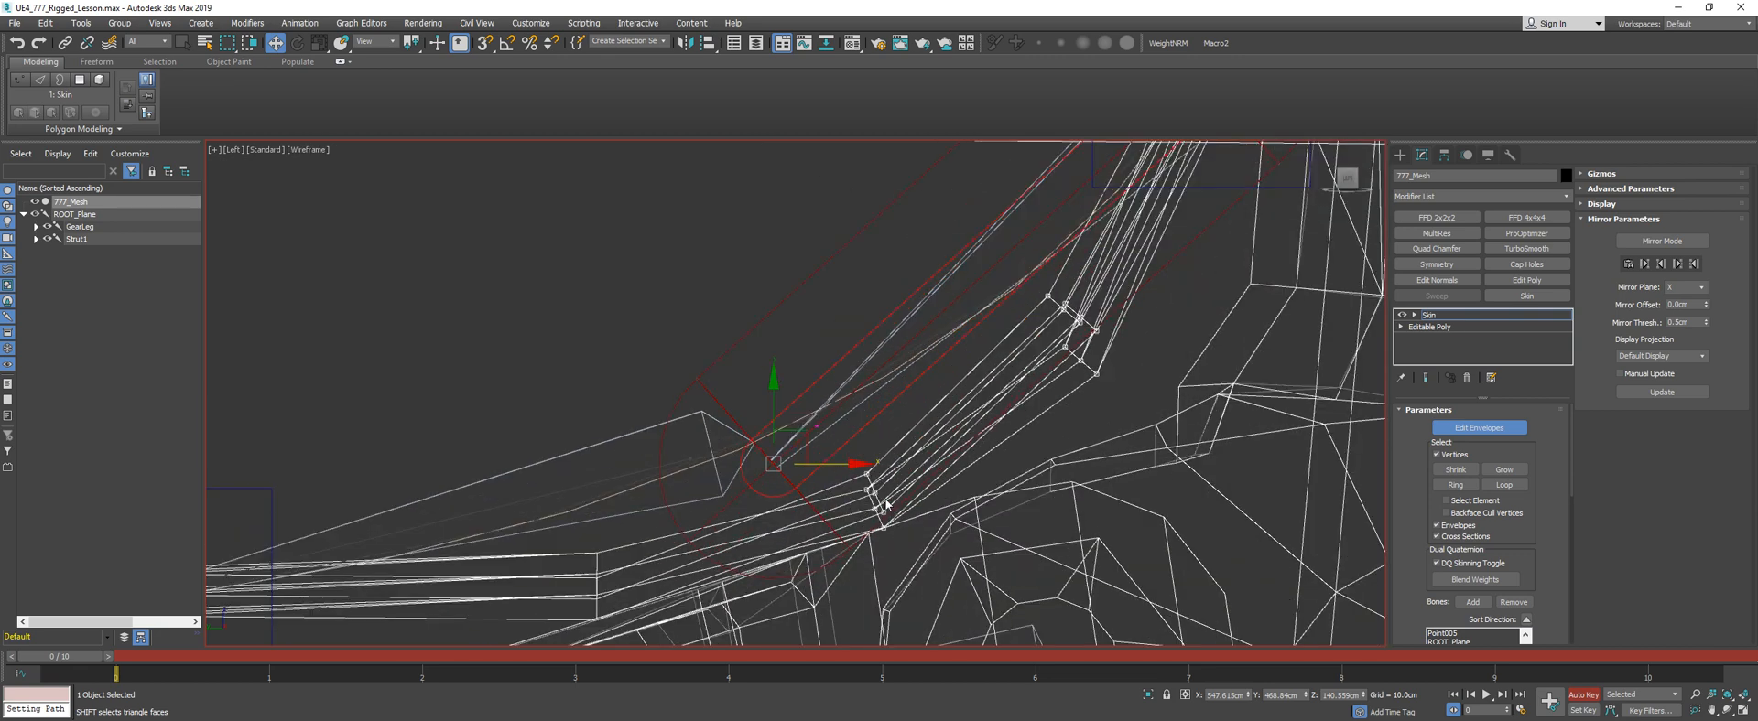
pyautogui.moveTo(758, 489); pyautogui.dragTo(930, 318, button='middle')
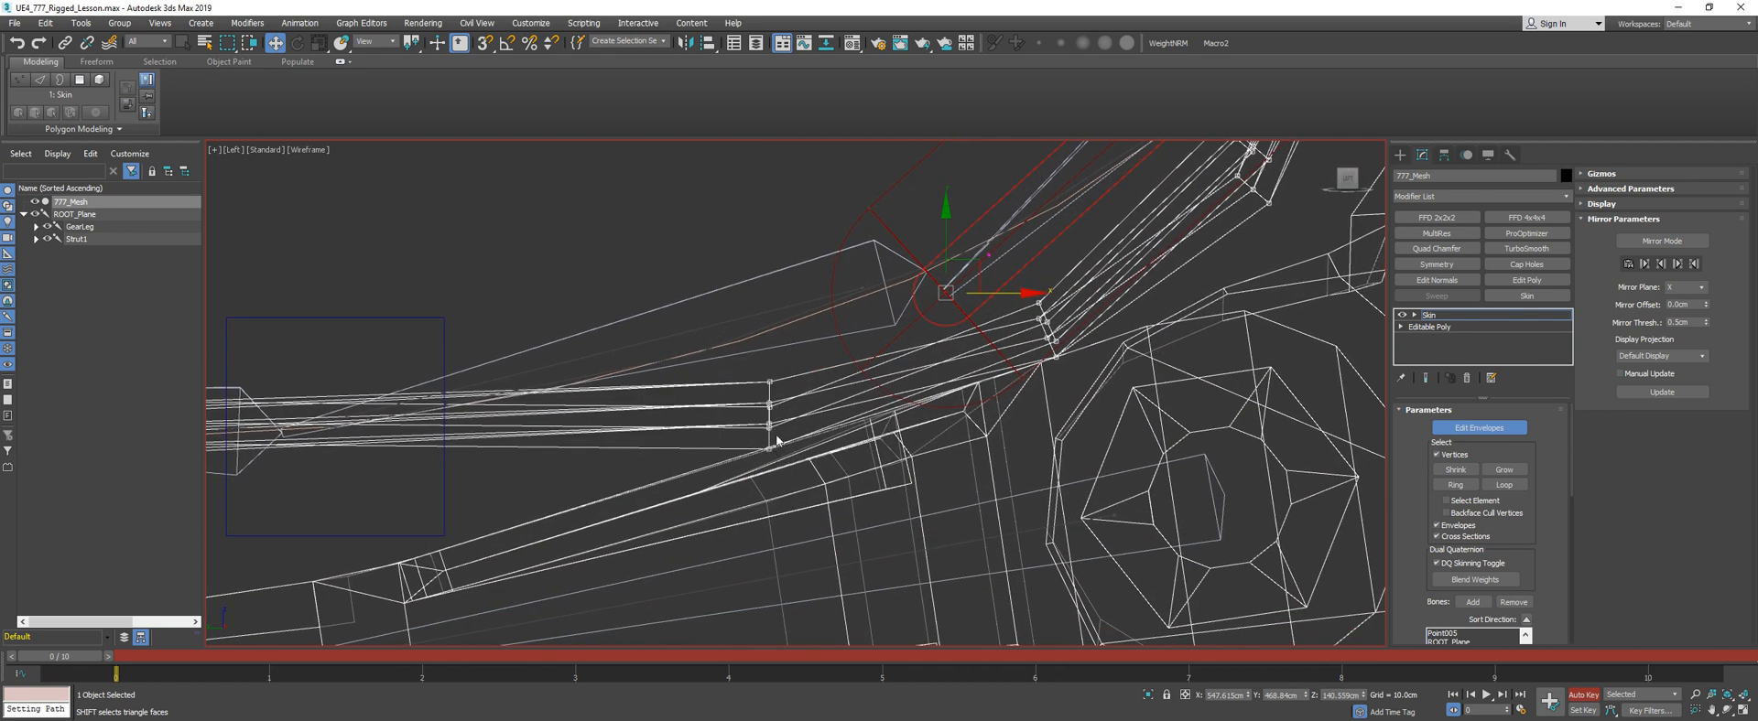
pyautogui.scroll(-3, 776, 440)
pyautogui.moveTo(1398, 591); pyautogui.dragTo(1424, 302)
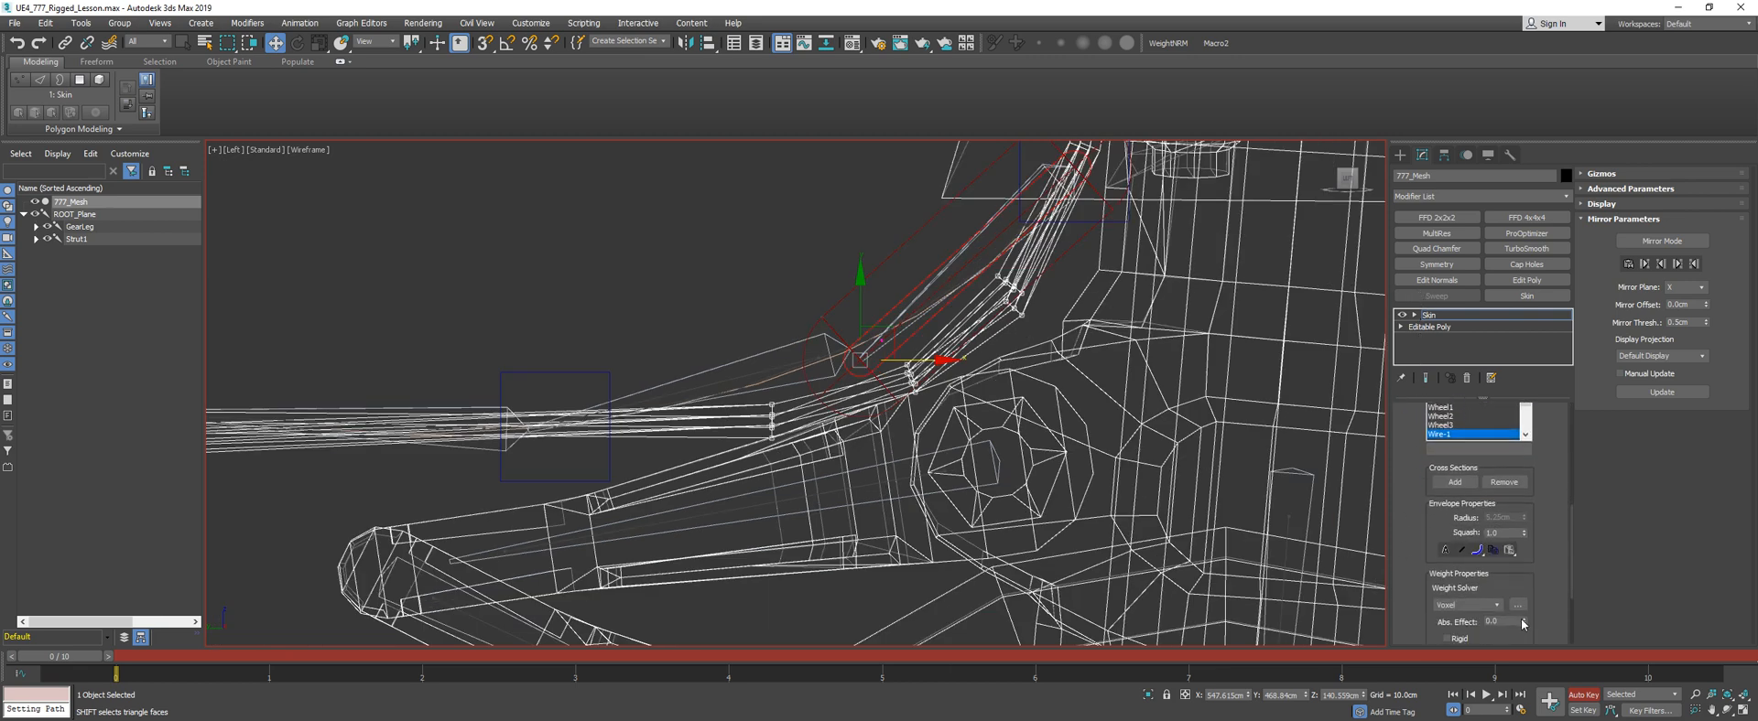
pyautogui.moveTo(677, 385); pyautogui.dragTo(792, 385, button='middle')
# Weight the cable vertices near the Wire-2 bone to it, and the adjoining ring of vertices to Wire-3 with Abs. Effect 1.0
pyautogui.click(823, 391)
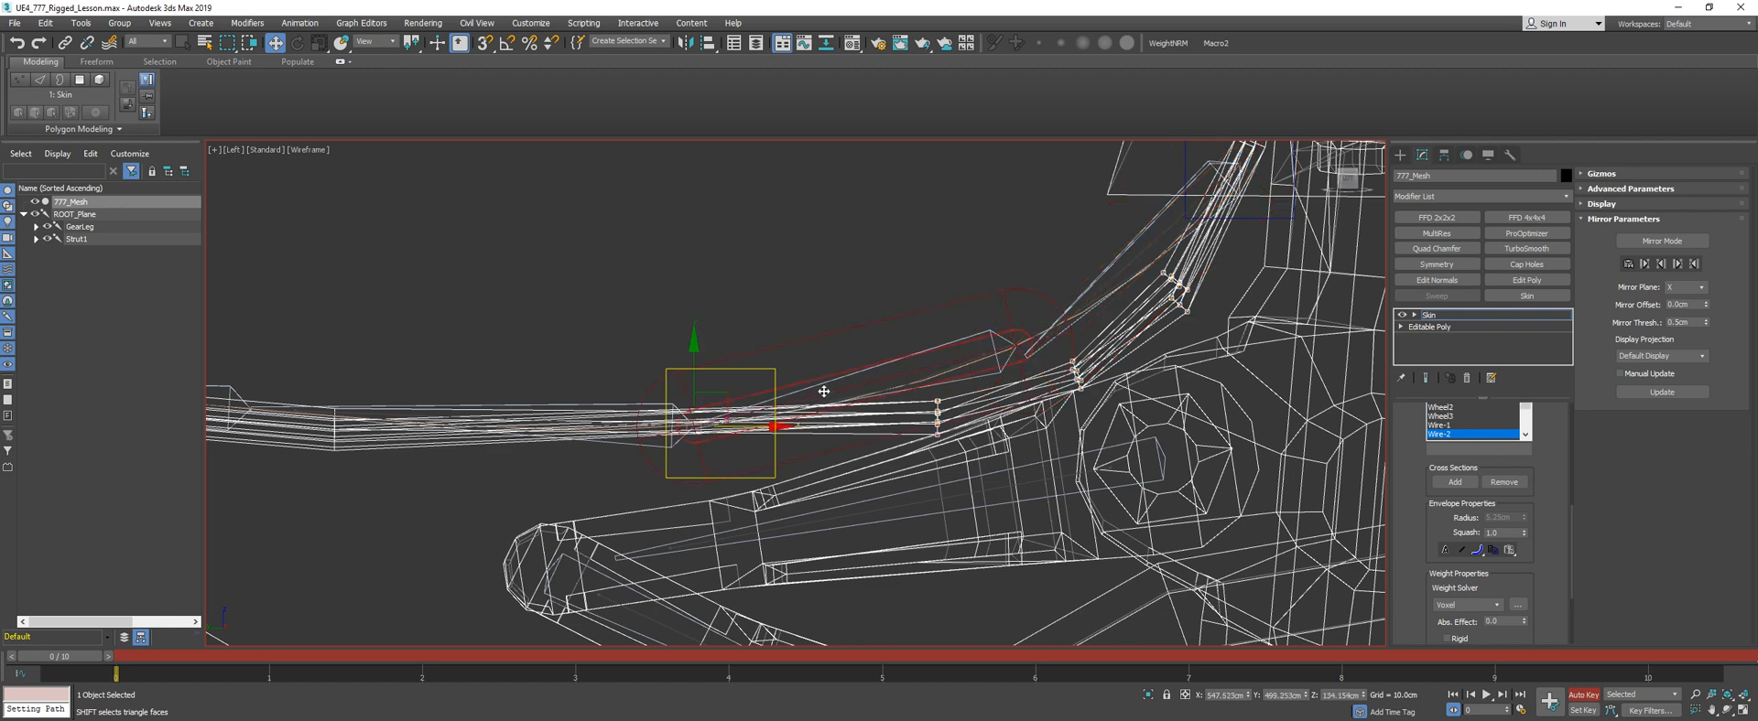
pyautogui.moveTo(919, 450); pyautogui.dragTo(942, 446)
pyautogui.moveTo(543, 358); pyautogui.dragTo(634, 339, button='middle')
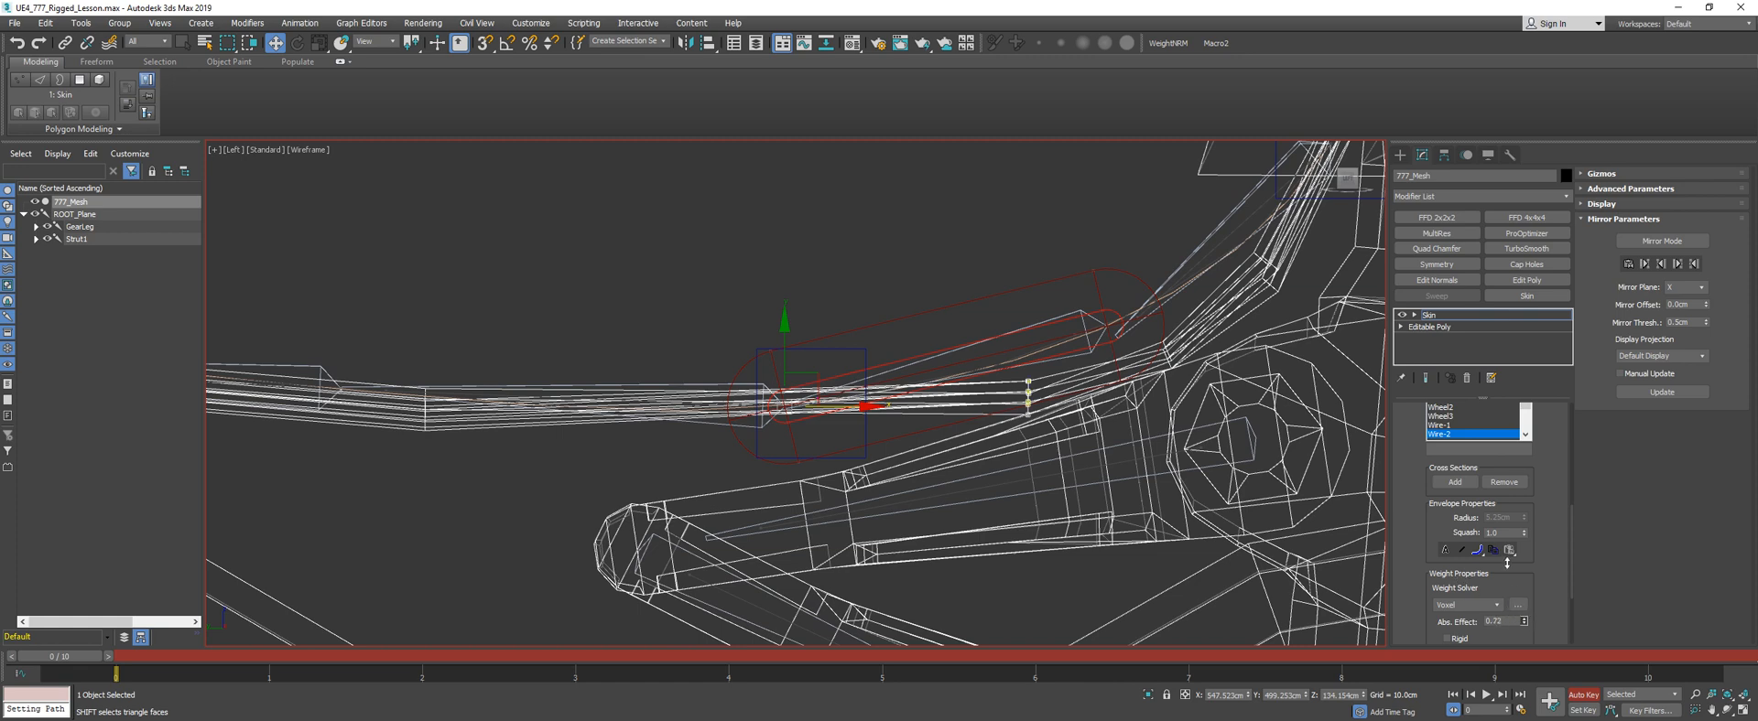
pyautogui.moveTo(587, 400); pyautogui.dragTo(760, 342, button='middle')
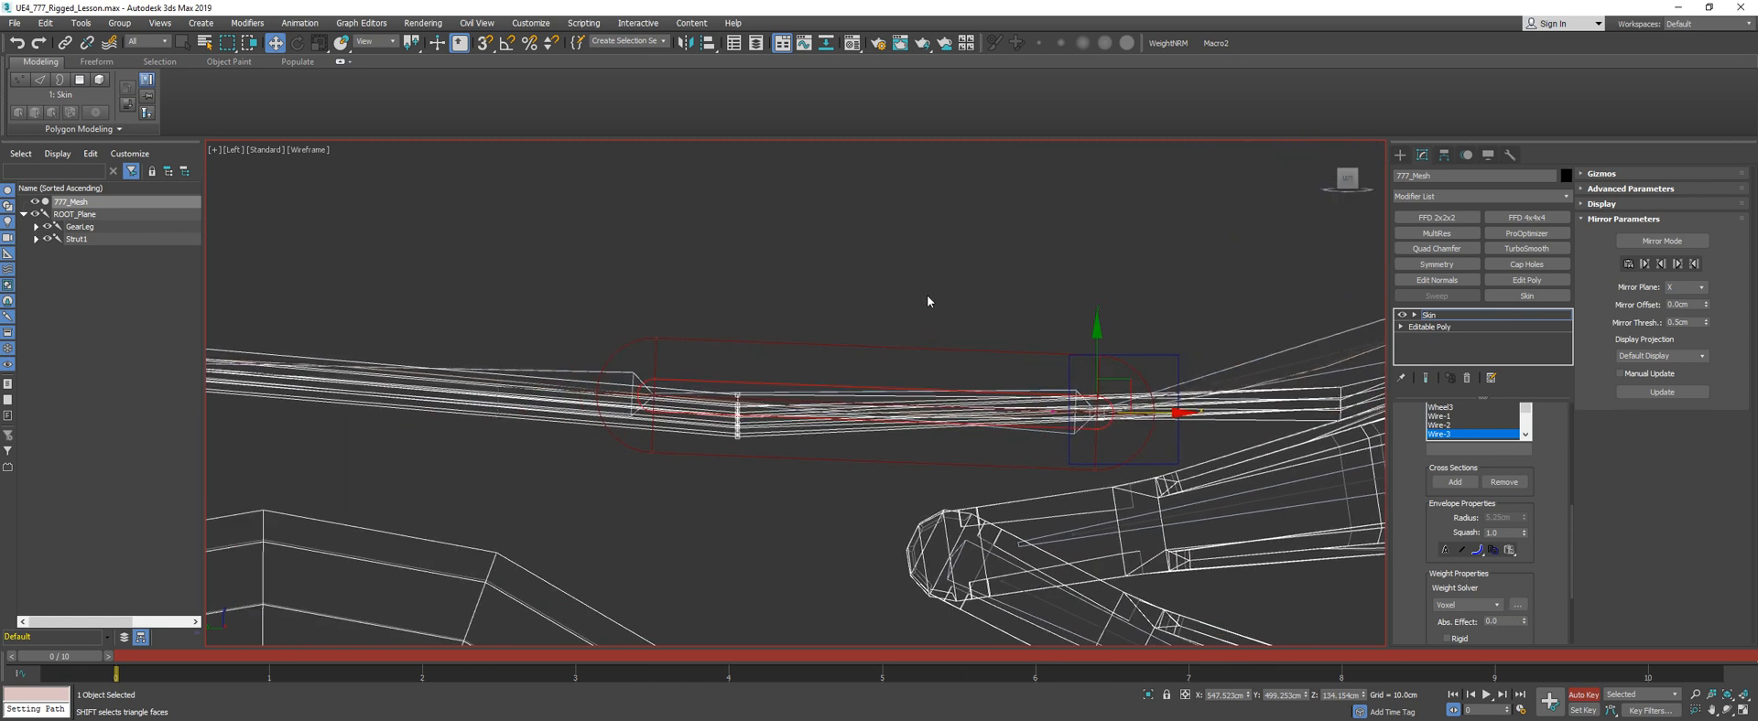
pyautogui.moveTo(1120, 448); pyautogui.dragTo(1120, 446)
pyautogui.moveTo(1071, 364); pyautogui.dragTo(811, 396, button='middle')
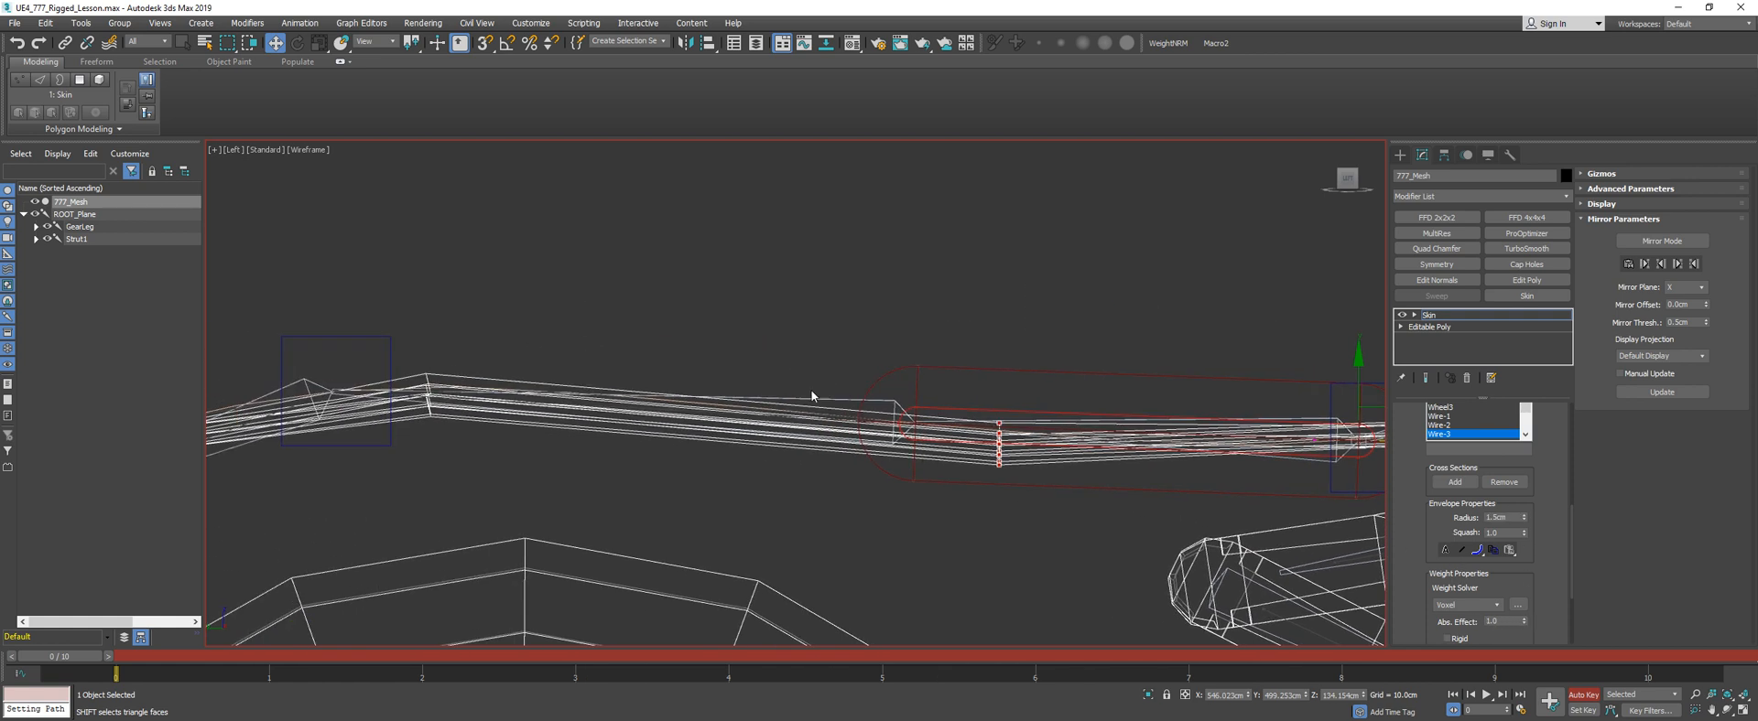
# Weight the ring of cable vertices near the Wire-4 bone to it, and those along the front curve to Wire-5
pyautogui.click(786, 413)
pyautogui.moveTo(444, 341); pyautogui.dragTo(813, 343, button='middle')
pyautogui.moveTo(707, 268); pyautogui.dragTo(847, 462)
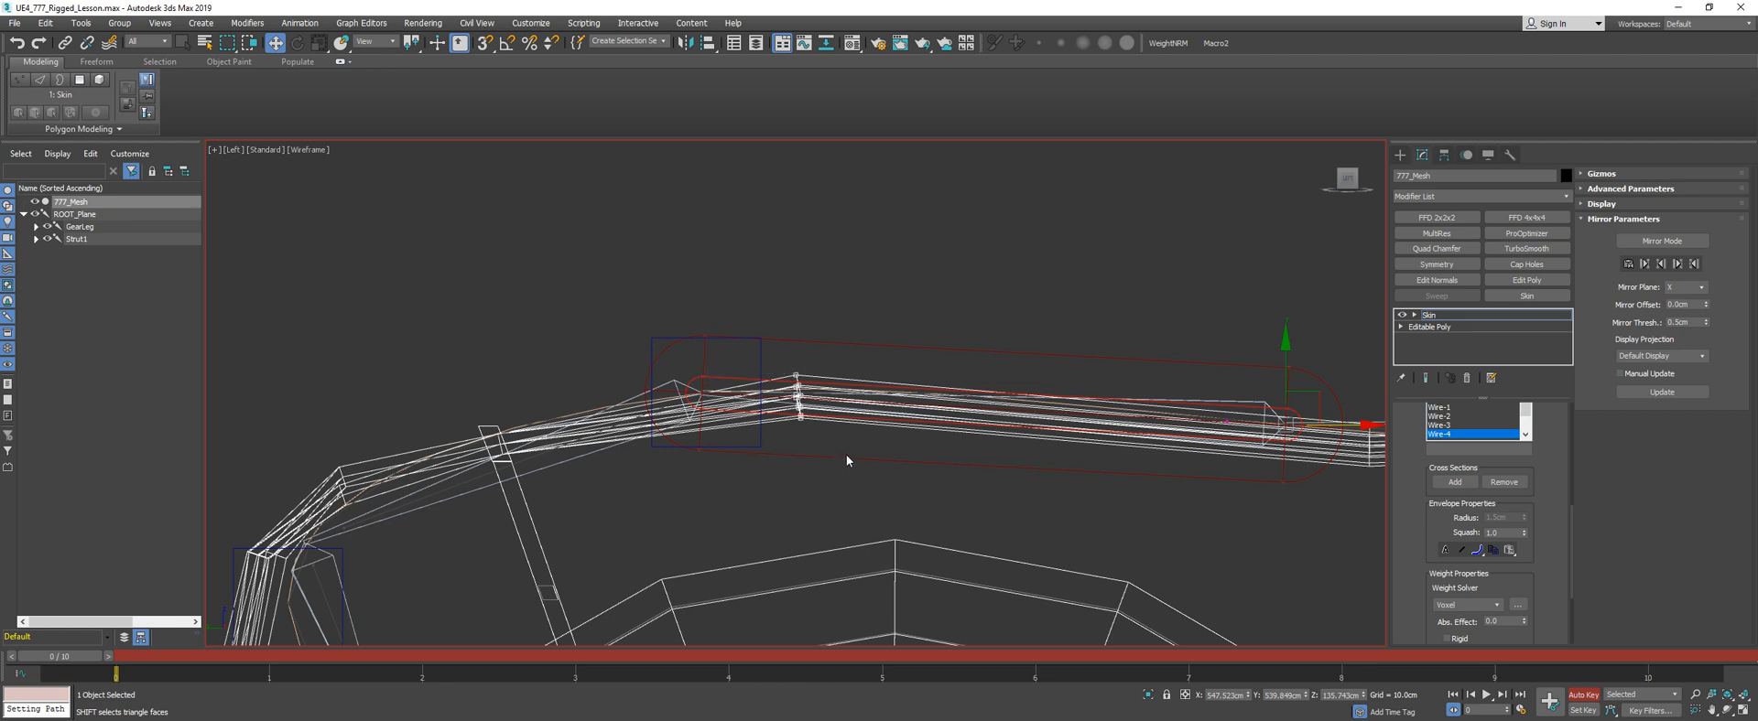
pyautogui.moveTo(582, 366); pyautogui.dragTo(899, 285, button='middle')
pyautogui.click(932, 323)
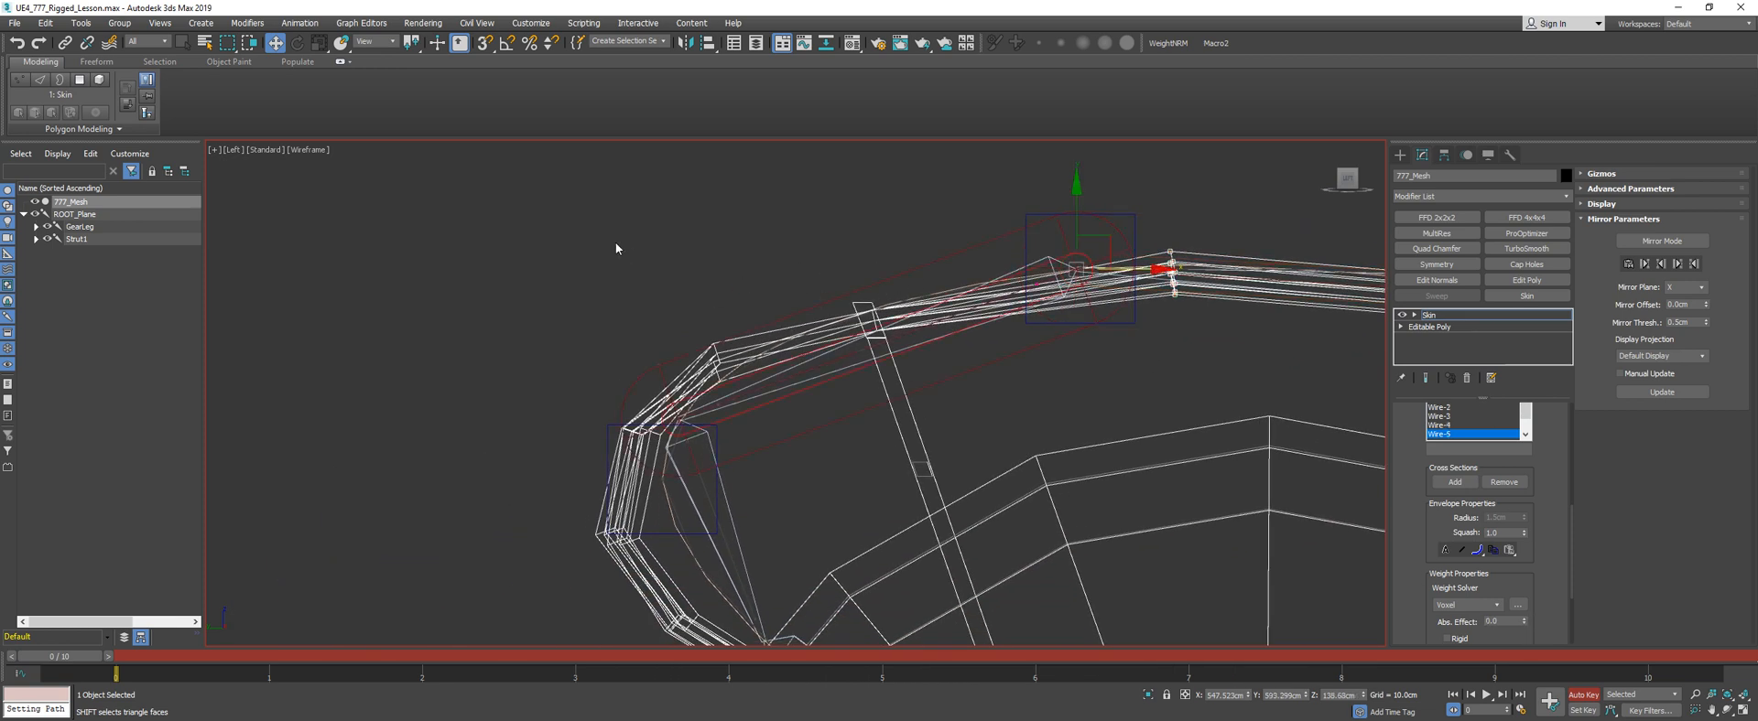
pyautogui.moveTo(758, 420); pyautogui.dragTo(759, 438)
# Choose the Wire-6 bone and weight the cable vertices around the front bend to it
pyautogui.click(714, 513)
pyautogui.moveTo(560, 530); pyautogui.dragTo(546, 350, button='middle')
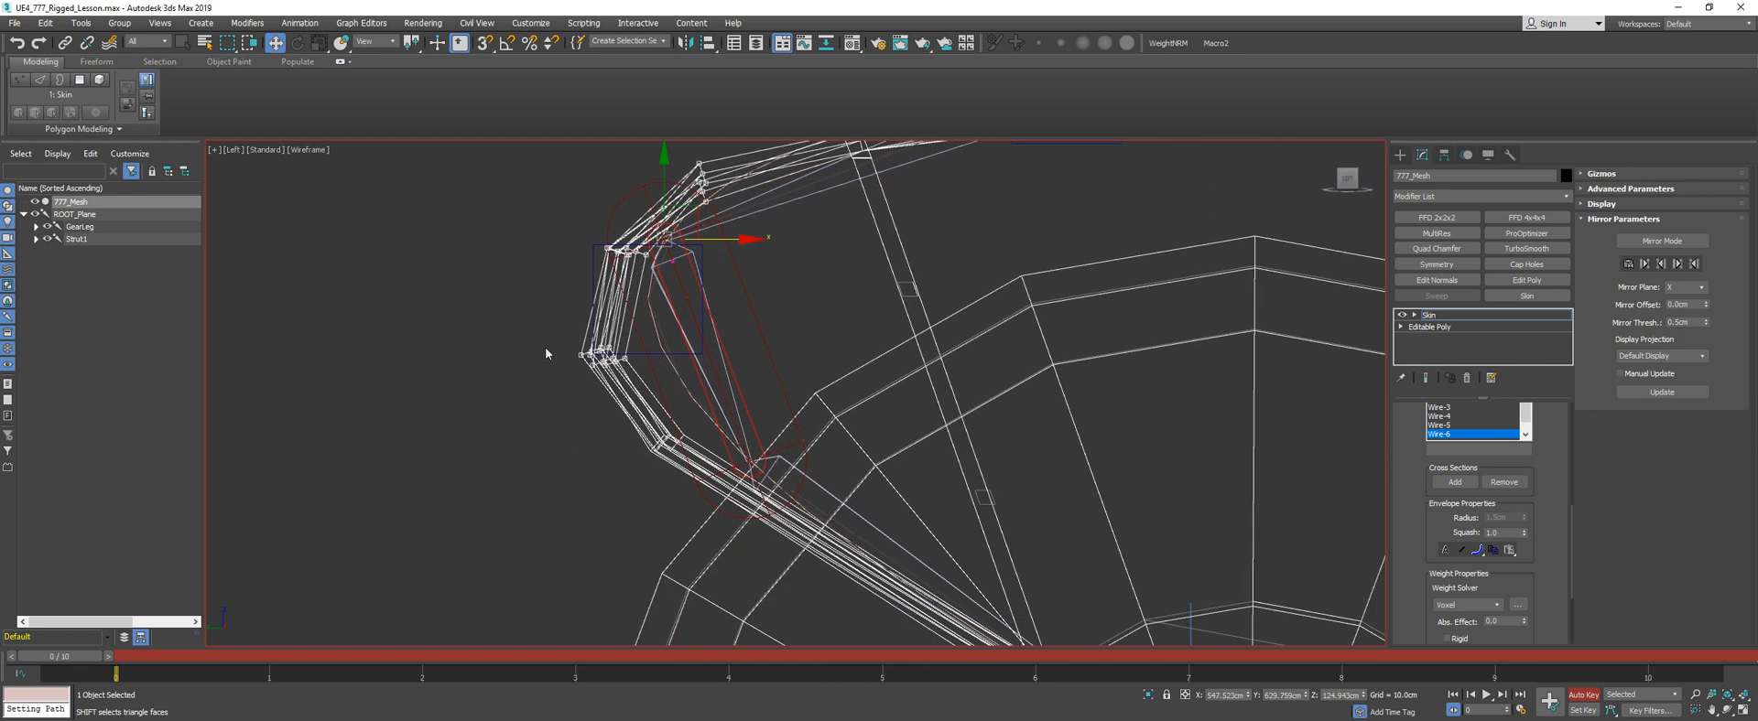
pyautogui.moveTo(688, 488); pyautogui.dragTo(687, 485)
pyautogui.moveTo(687, 484); pyautogui.dragTo(600, 312, button='middle')
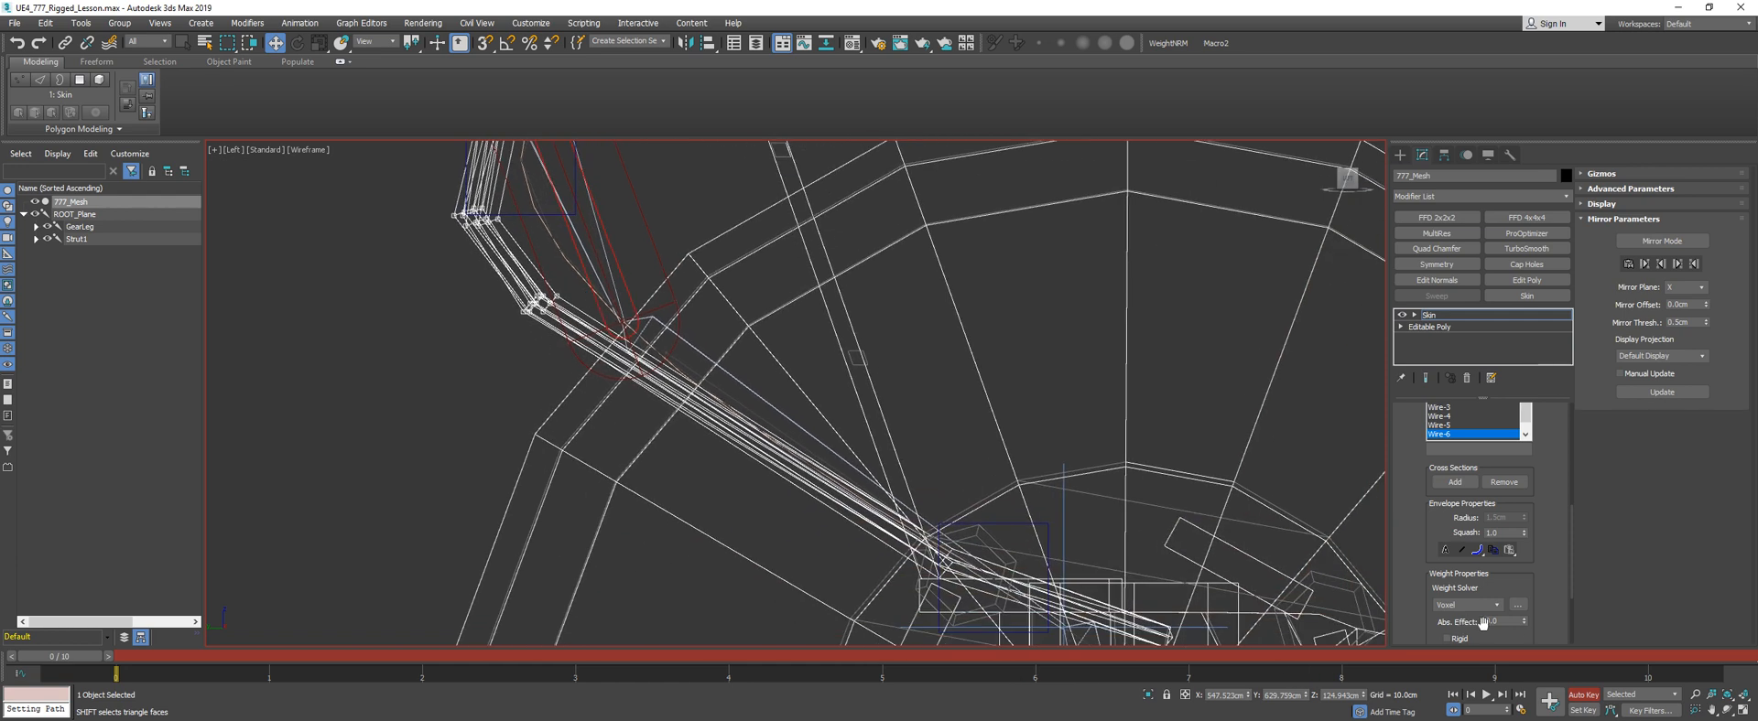
# Choose the Wire-7 bone and select the cable vertices at the ends of its last straight section
pyautogui.click(769, 436)
pyautogui.moveTo(769, 430); pyautogui.dragTo(628, 299, button='middle')
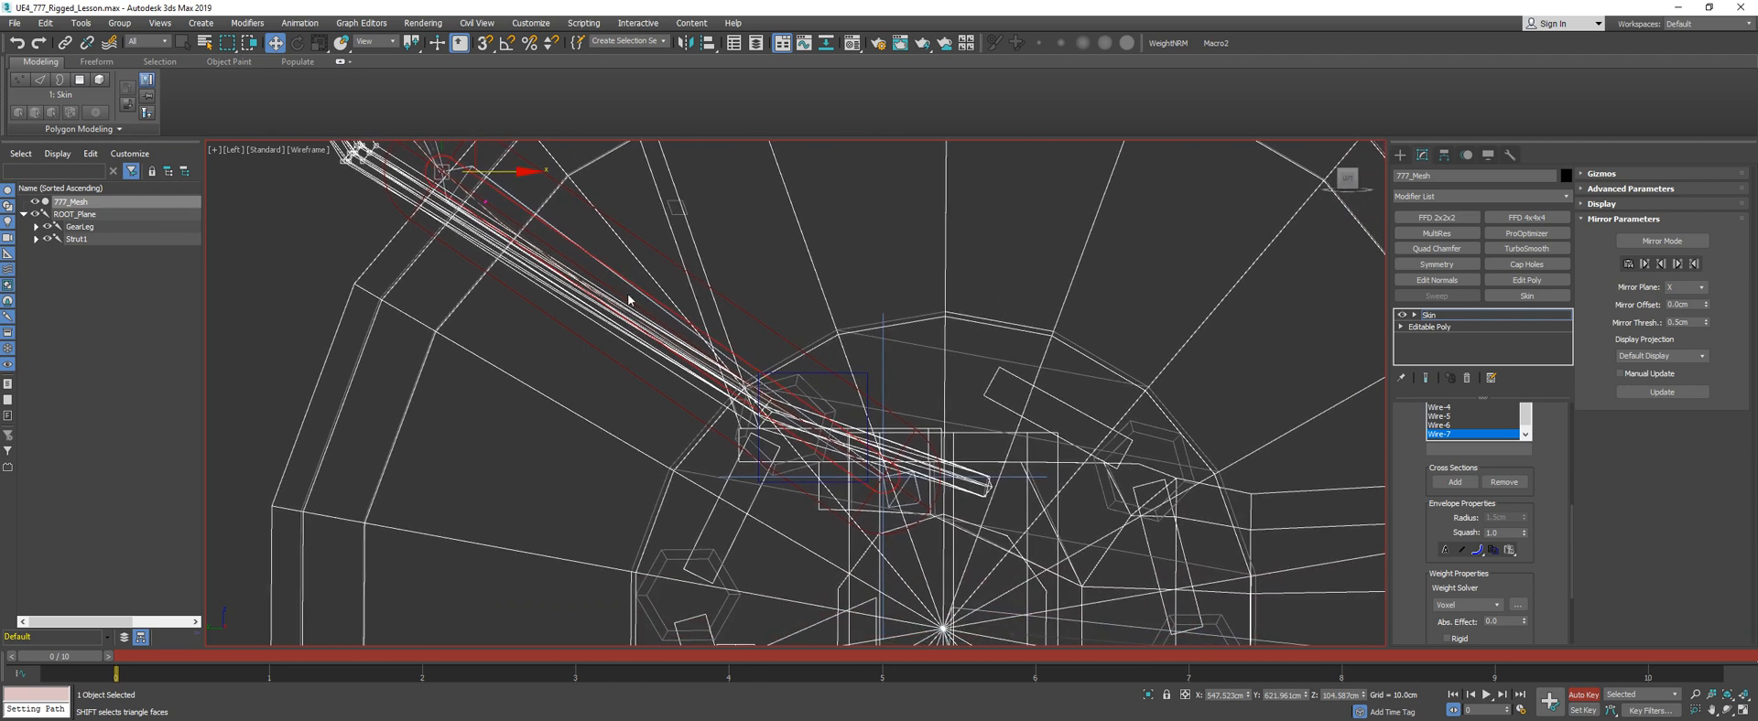
pyautogui.moveTo(636, 368); pyautogui.dragTo(676, 397, button='middle')
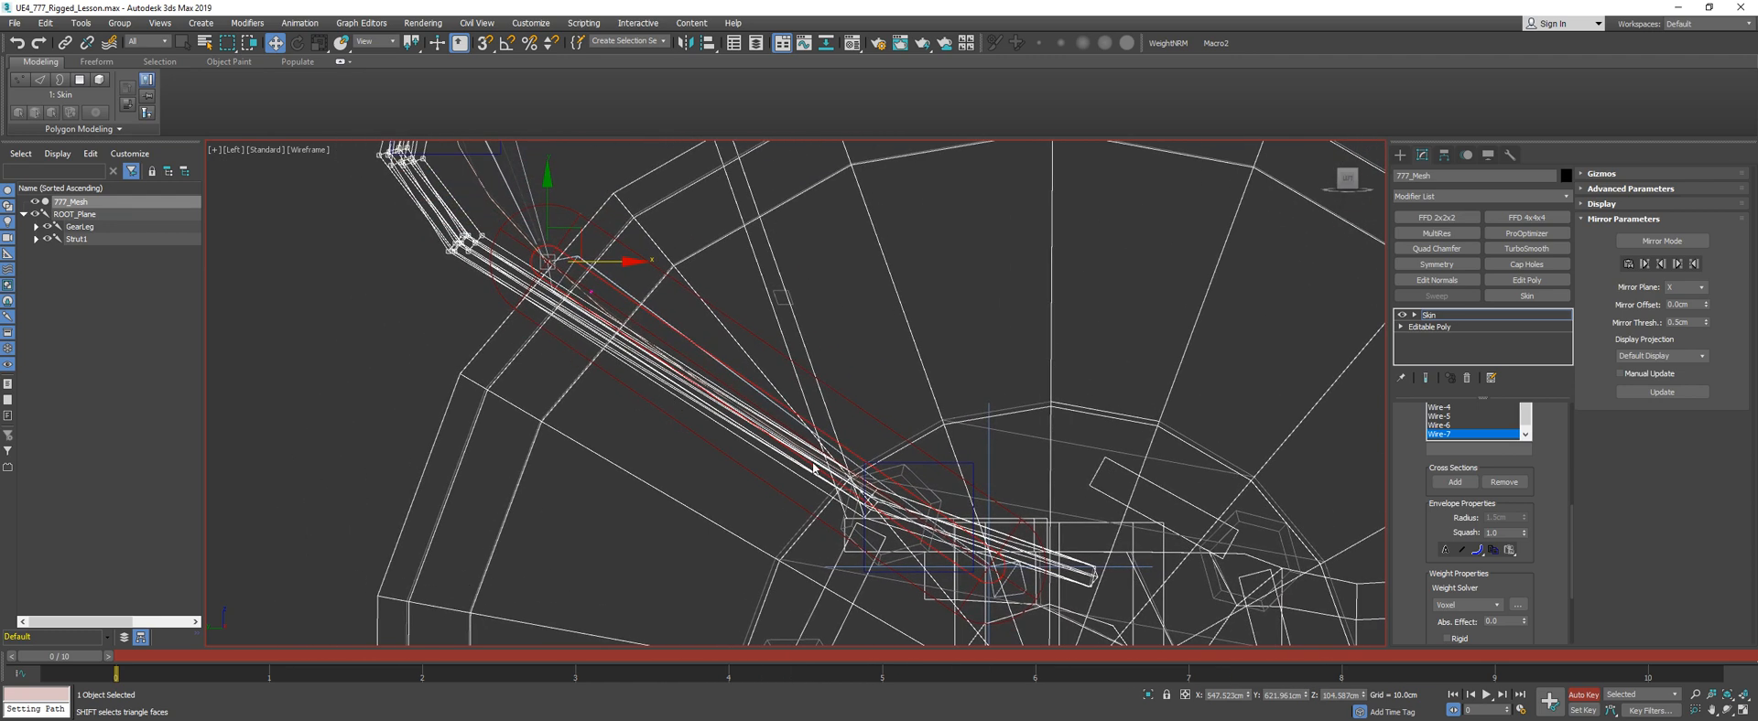
pyautogui.moveTo(911, 514); pyautogui.dragTo(787, 413, button='middle')
pyautogui.scroll(6, 787, 413)
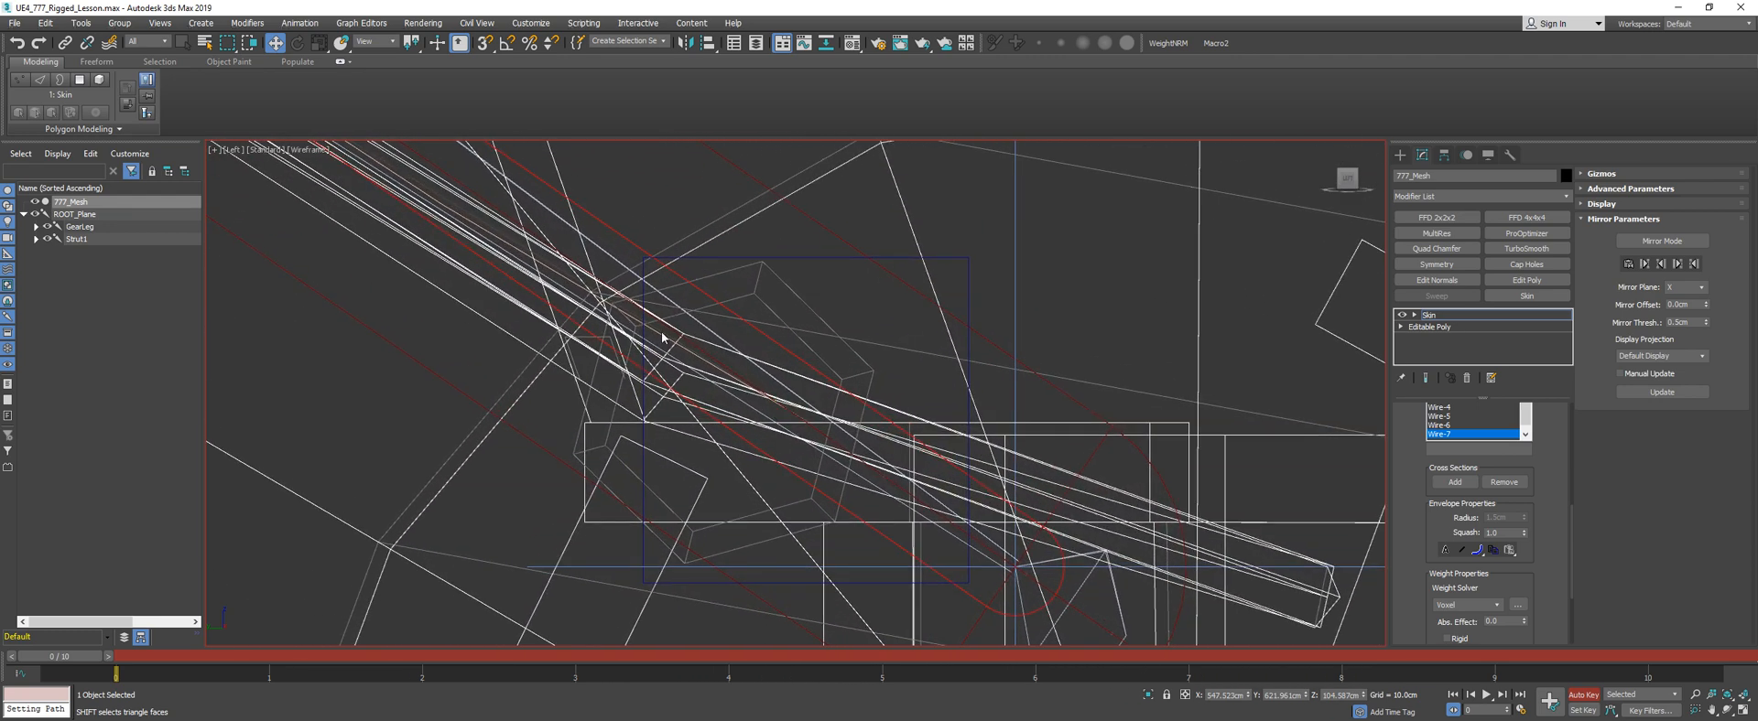
pyautogui.moveTo(636, 324); pyautogui.dragTo(651, 349)
pyautogui.scroll(-6, 607, 326)
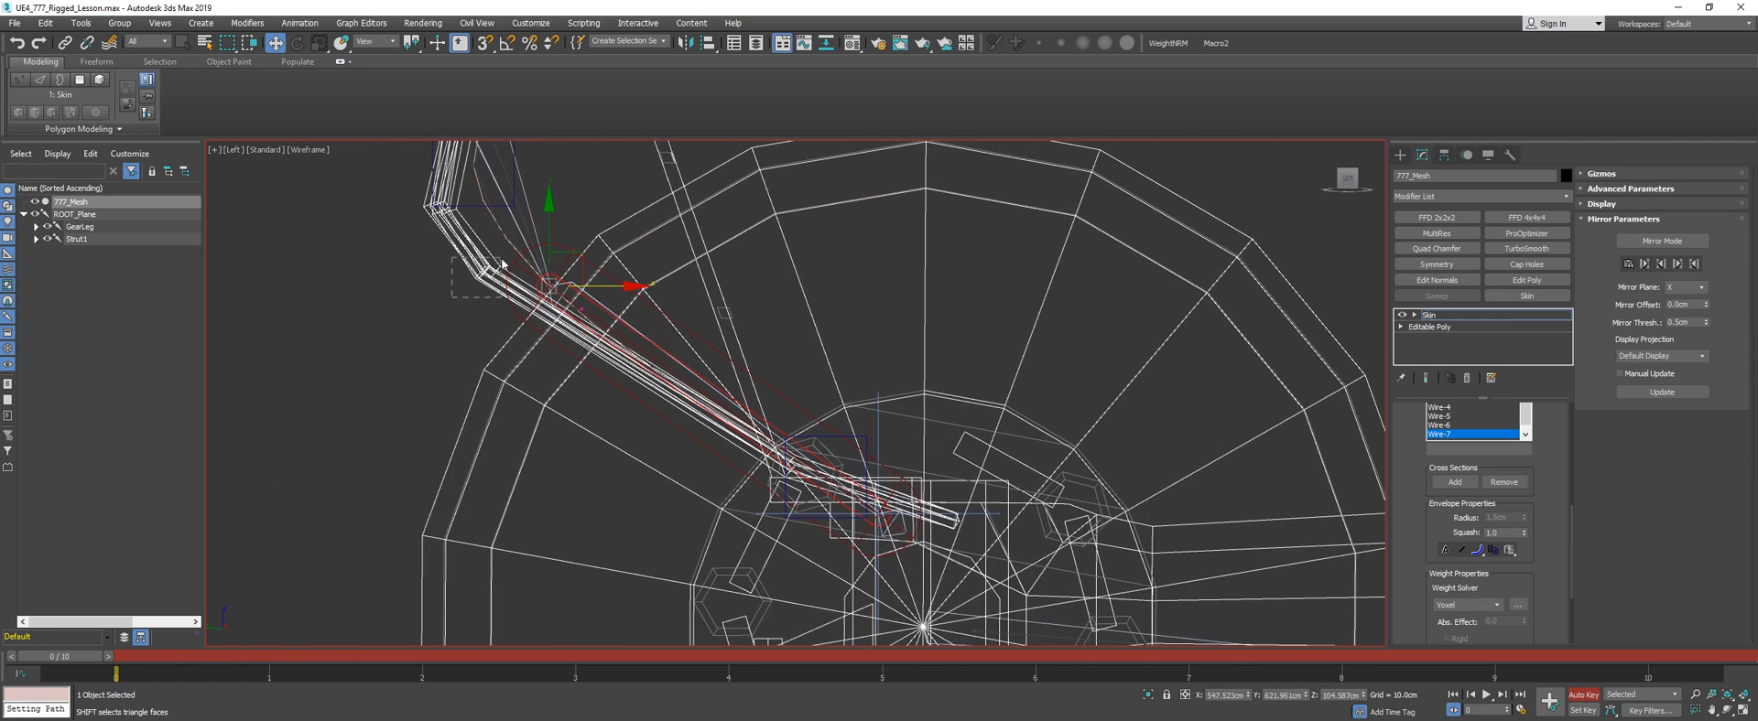
pyautogui.moveTo(502, 264); pyautogui.dragTo(501, 265)
# Grow the selection along the cable, deselect the vertices at the front bend, and weight the rest to Wire-7 with Abs. Effect 1.0
pyautogui.scroll(5, 1421, 437)
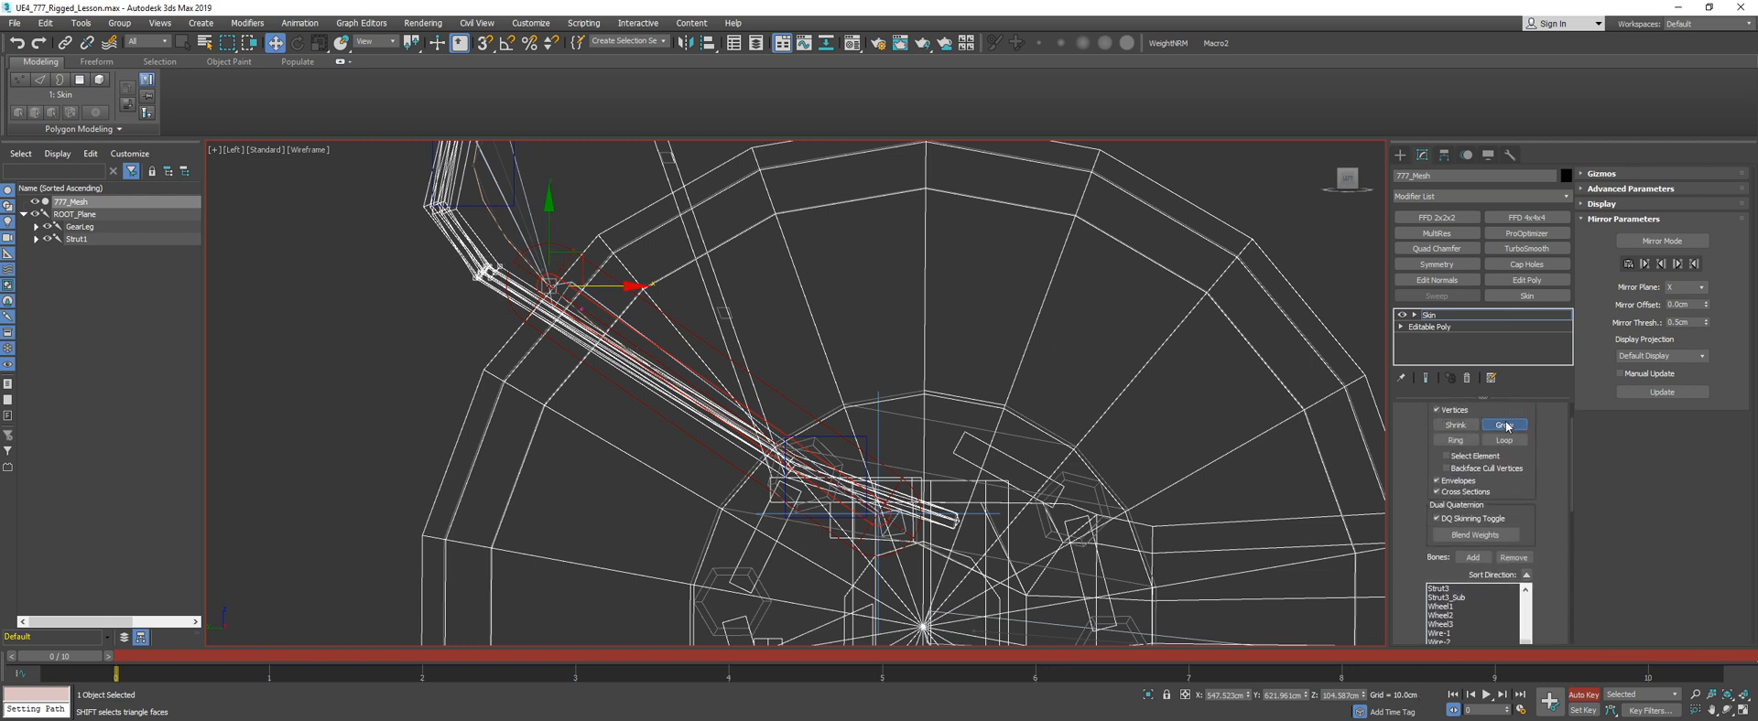
pyautogui.moveTo(421, 229); pyautogui.dragTo(430, 412, button='middle')
pyautogui.scroll(-2, 431, 412)
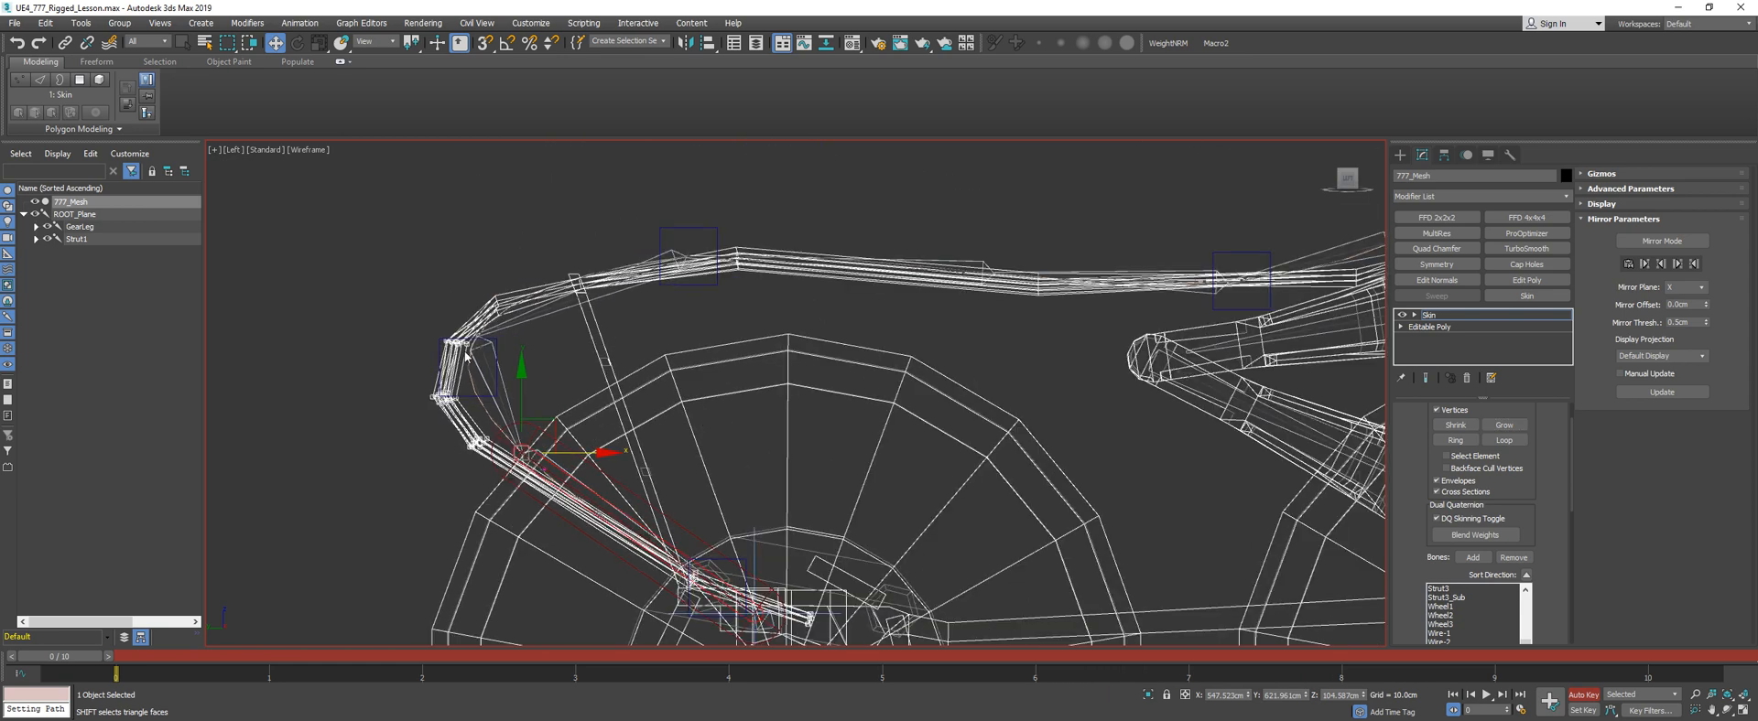
pyautogui.keyDown('alt'); pyautogui.moveTo(398, 263); pyautogui.dragTo(540, 408); pyautogui.keyUp('alt')
pyautogui.keyDown('alt'); pyautogui.moveTo(383, 314); pyautogui.dragTo(398, 342); pyautogui.keyUp('alt')
pyautogui.keyDown('alt'); pyautogui.moveTo(496, 463); pyautogui.dragTo(496, 463); pyautogui.keyUp('alt')
pyautogui.scroll(-5, 1522, 584)
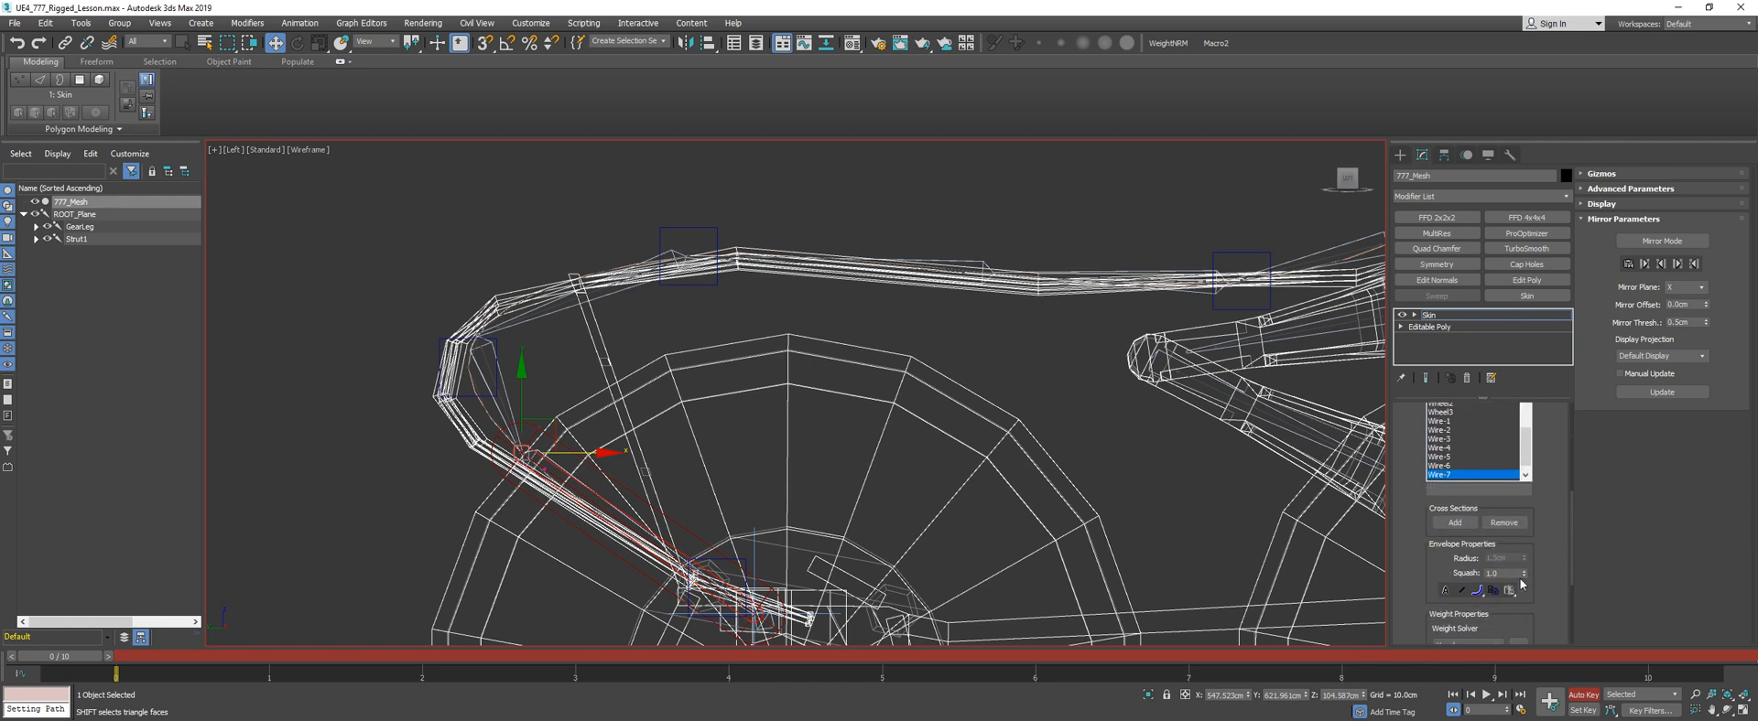
pyautogui.scroll(-3, 1411, 594)
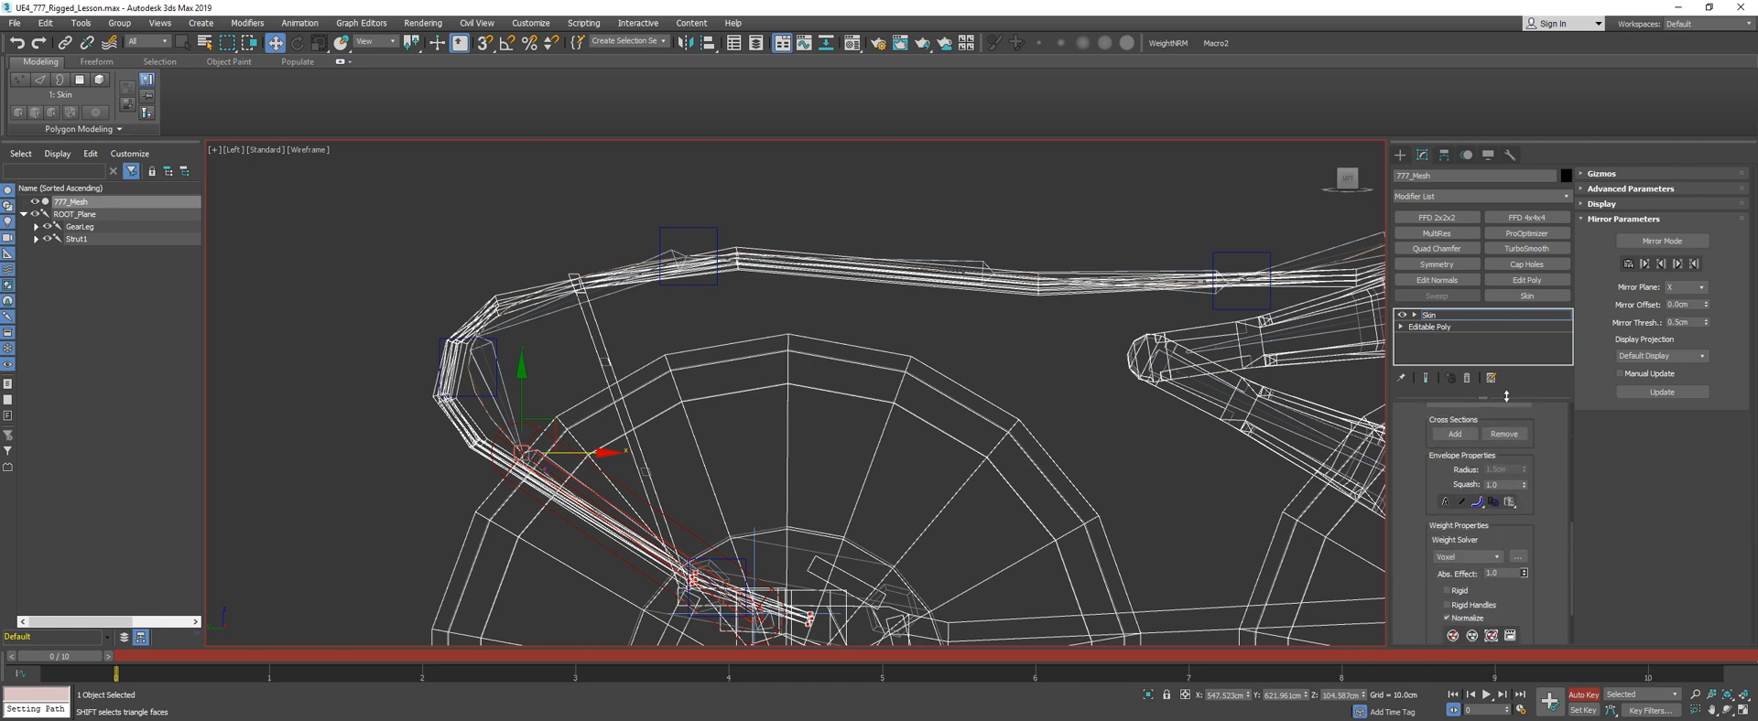
# Return to the shaded perspective view, clear the vertex selection, and examine the whole plane and its landing gear
pyautogui.moveTo(1029, 361); pyautogui.dragTo(949, 386, button='middle')
pyautogui.press('p')
pyautogui.press('F3')
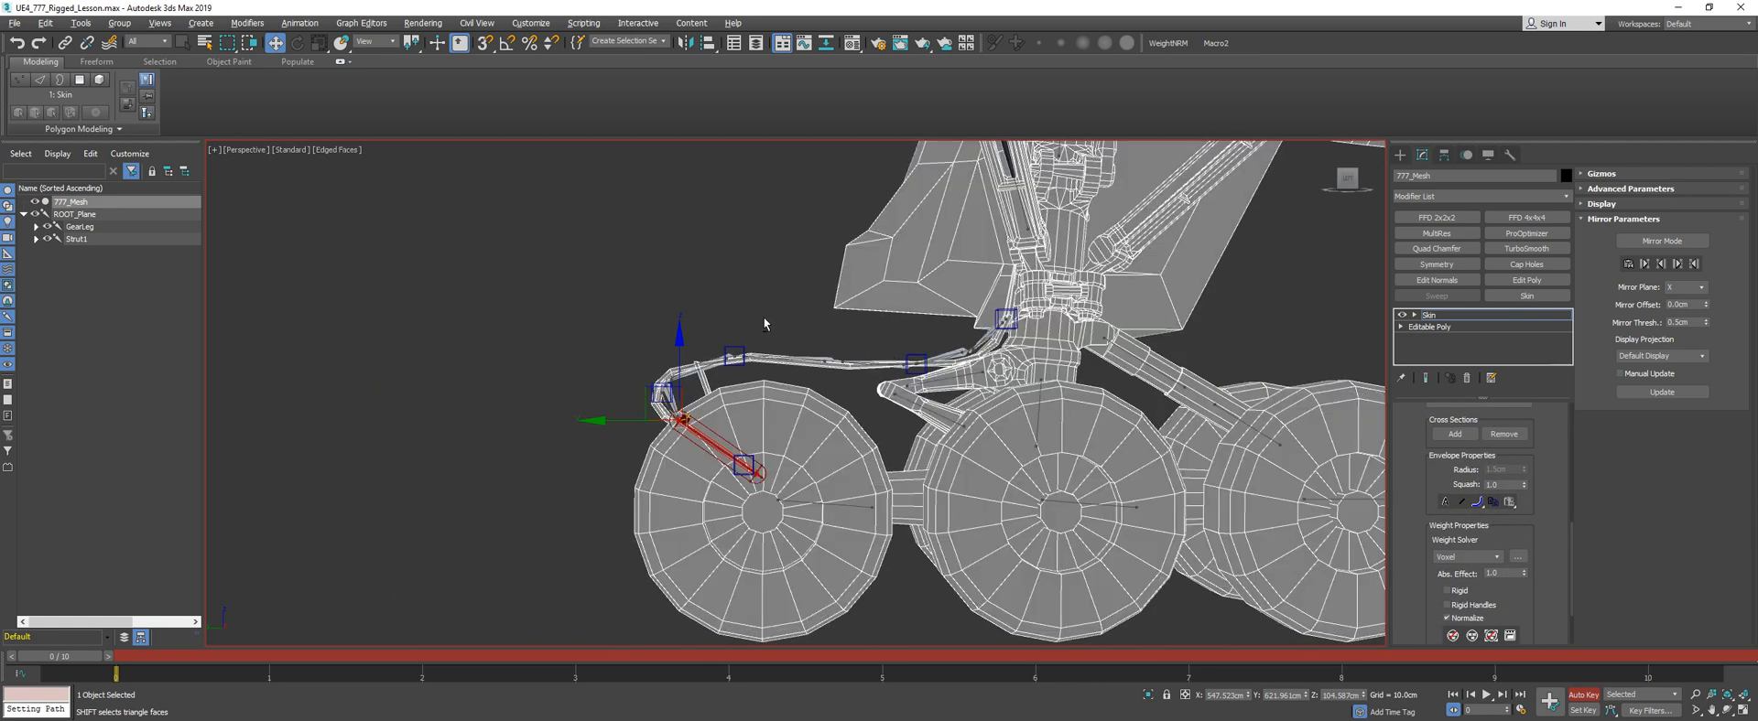
pyautogui.scroll(-1, 764, 324)
pyautogui.keyDown('alt'); pyautogui.moveTo(712, 350); pyautogui.dragTo(761, 355, button='middle'); pyautogui.keyUp('alt')
pyautogui.scroll(-8, 762, 359)
pyautogui.click(743, 383)
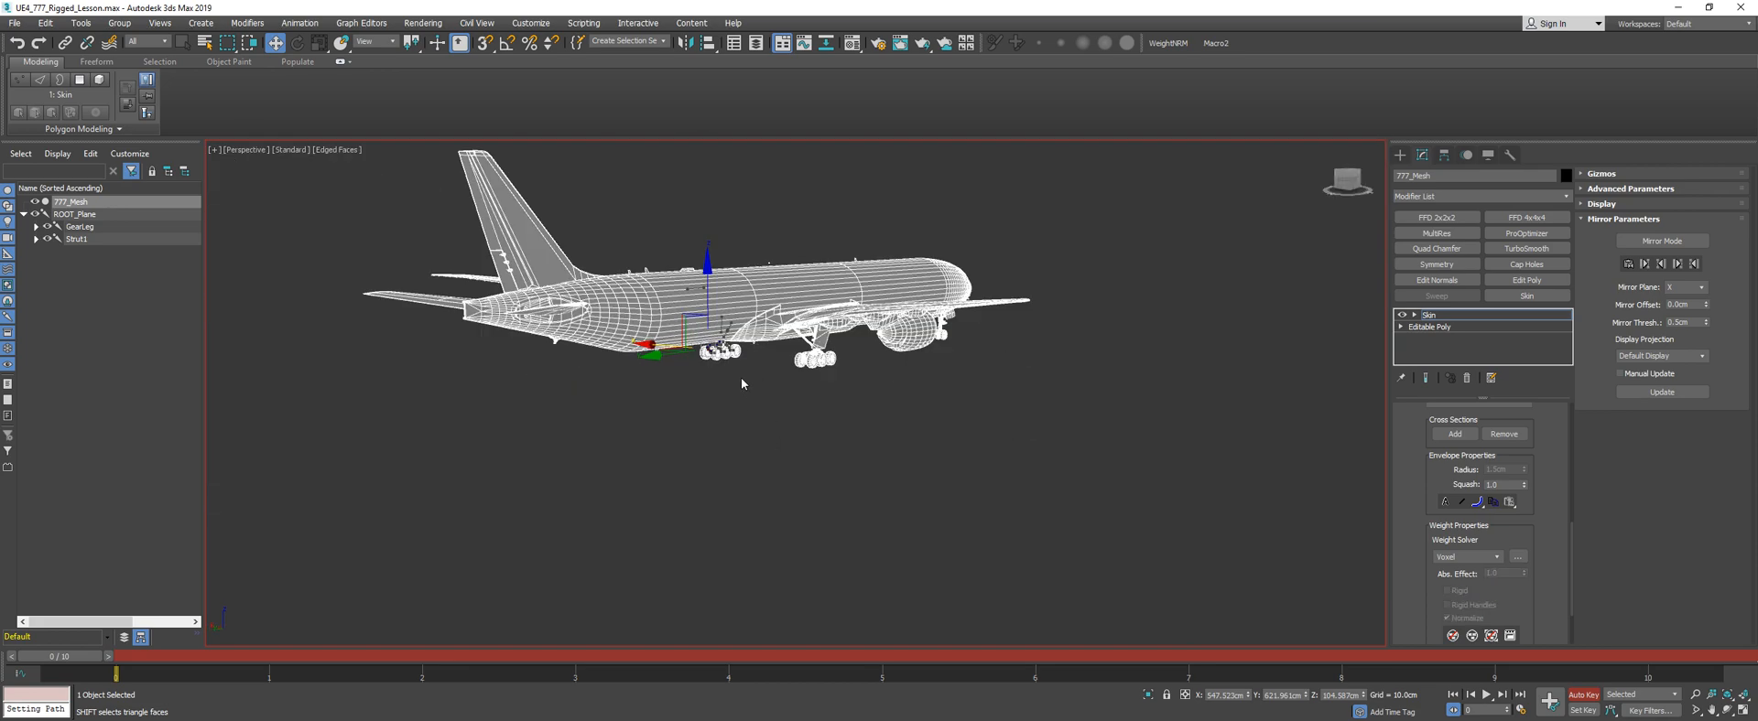
pyautogui.scroll(5, 743, 376)
pyautogui.scroll(-2, 744, 372)
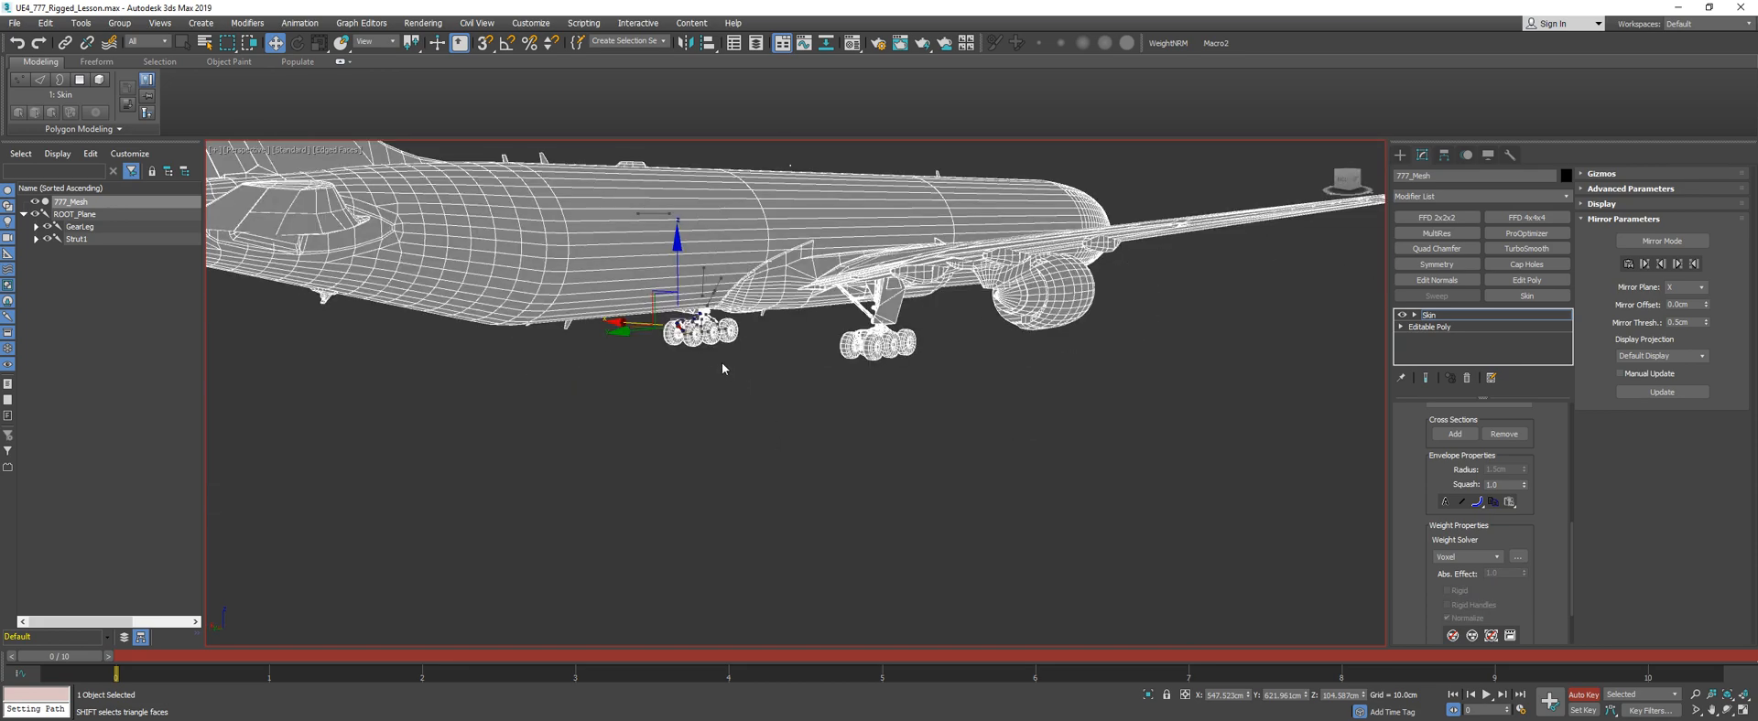
pyautogui.keyDown('alt'); pyautogui.moveTo(721, 360); pyautogui.dragTo(767, 373, button='middle'); pyautogui.keyUp('alt')
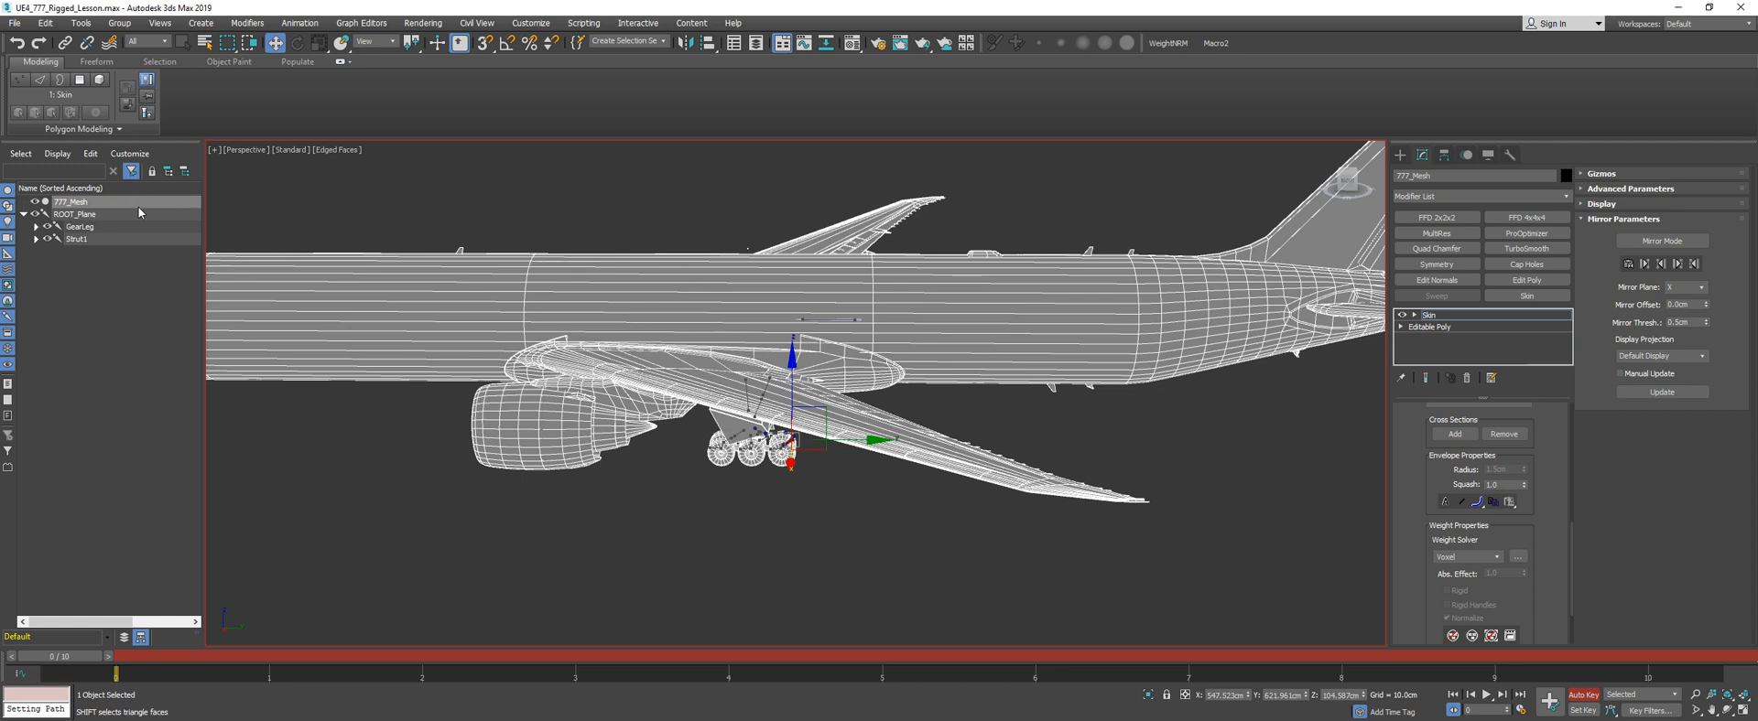
# Select every object in the scene and export the selection as FBX with animation, overwriting sk_plane.FBX
pyautogui.click(392, 213)
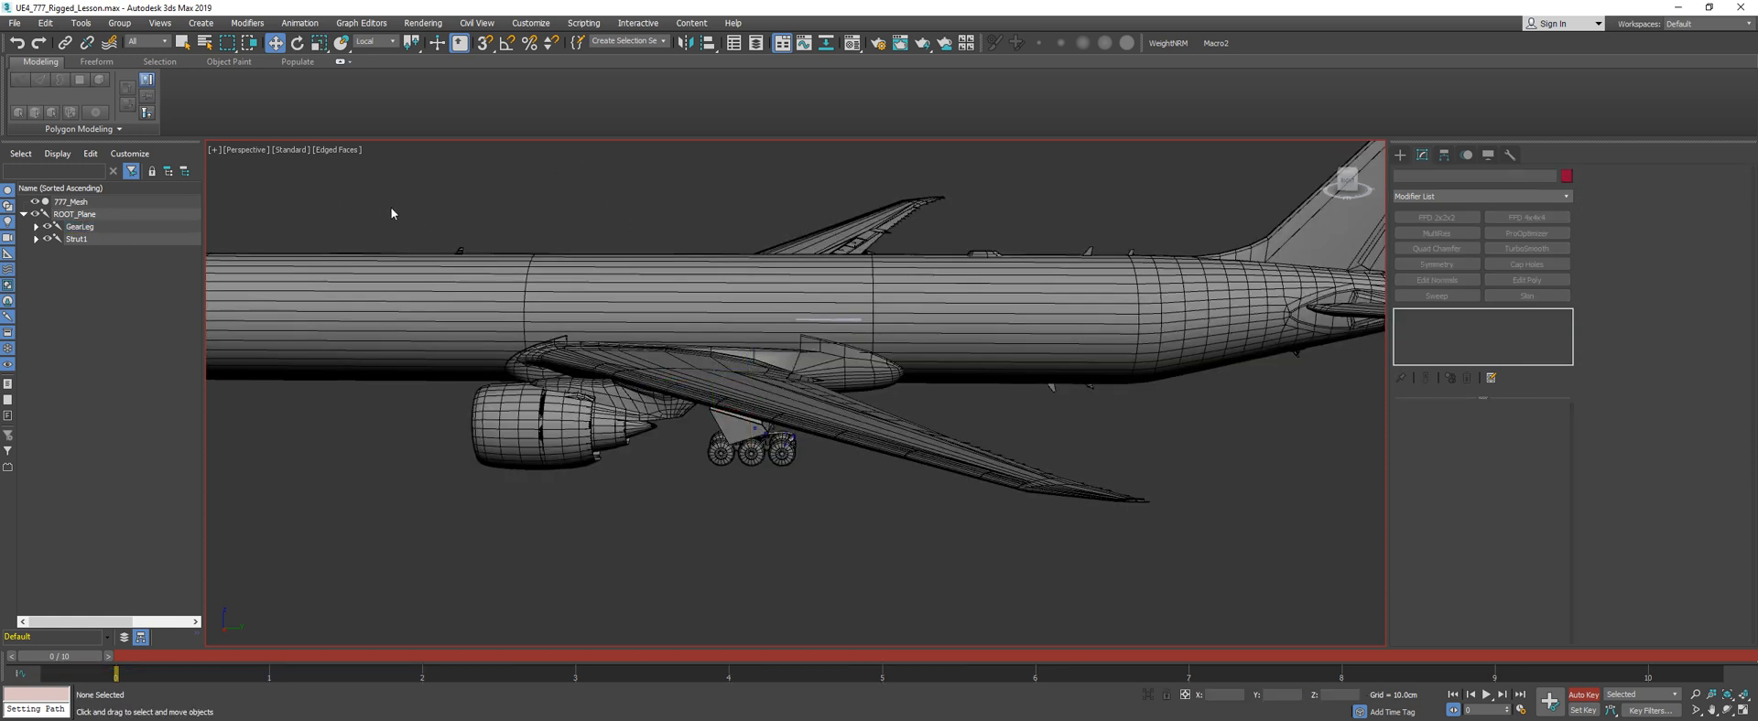
pyautogui.hotkey('ctrl', 'a')
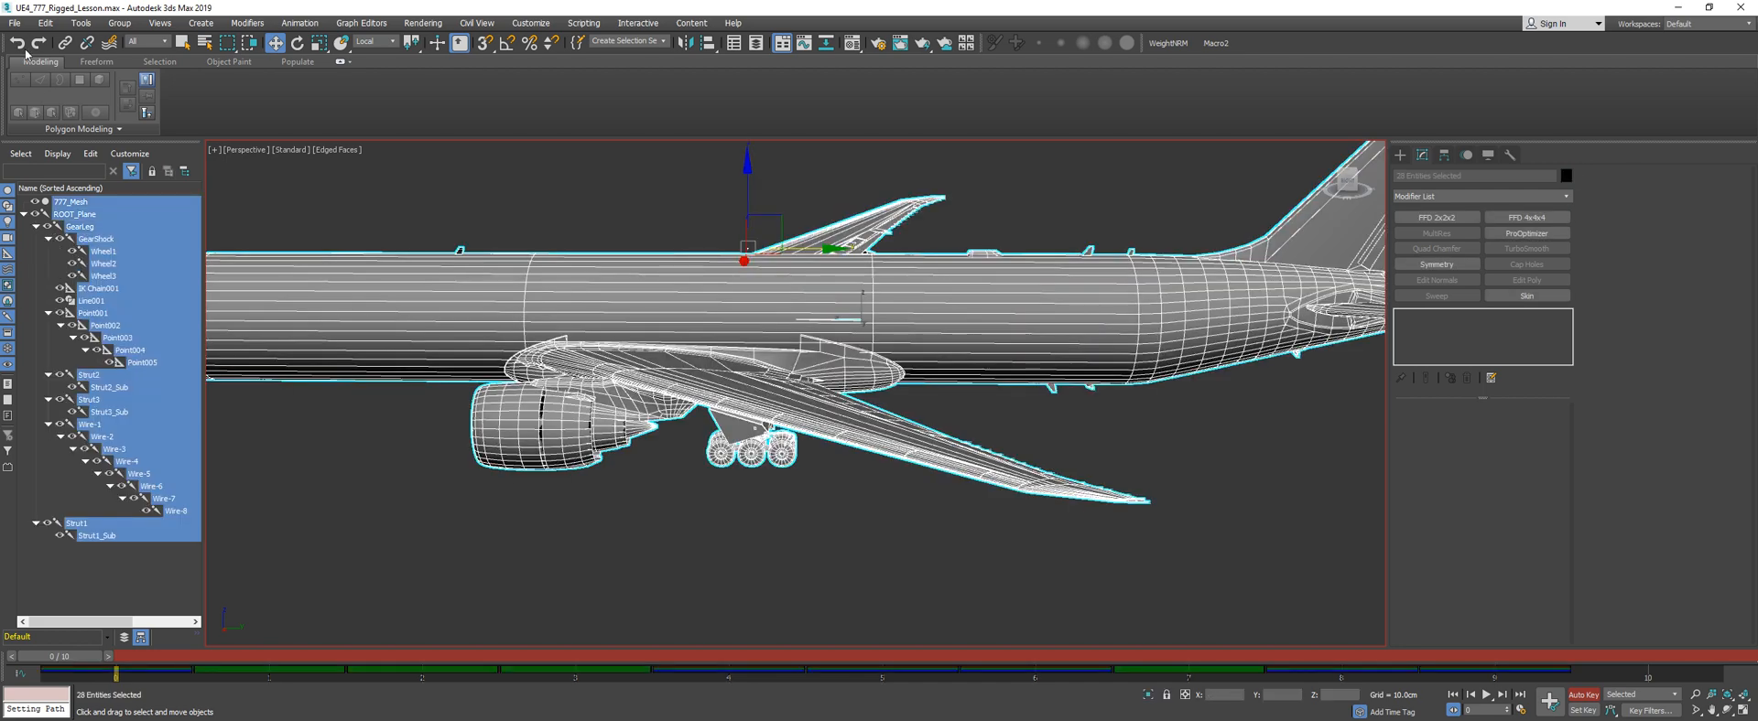
pyautogui.click(15, 23)
pyautogui.moveTo(46, 227)
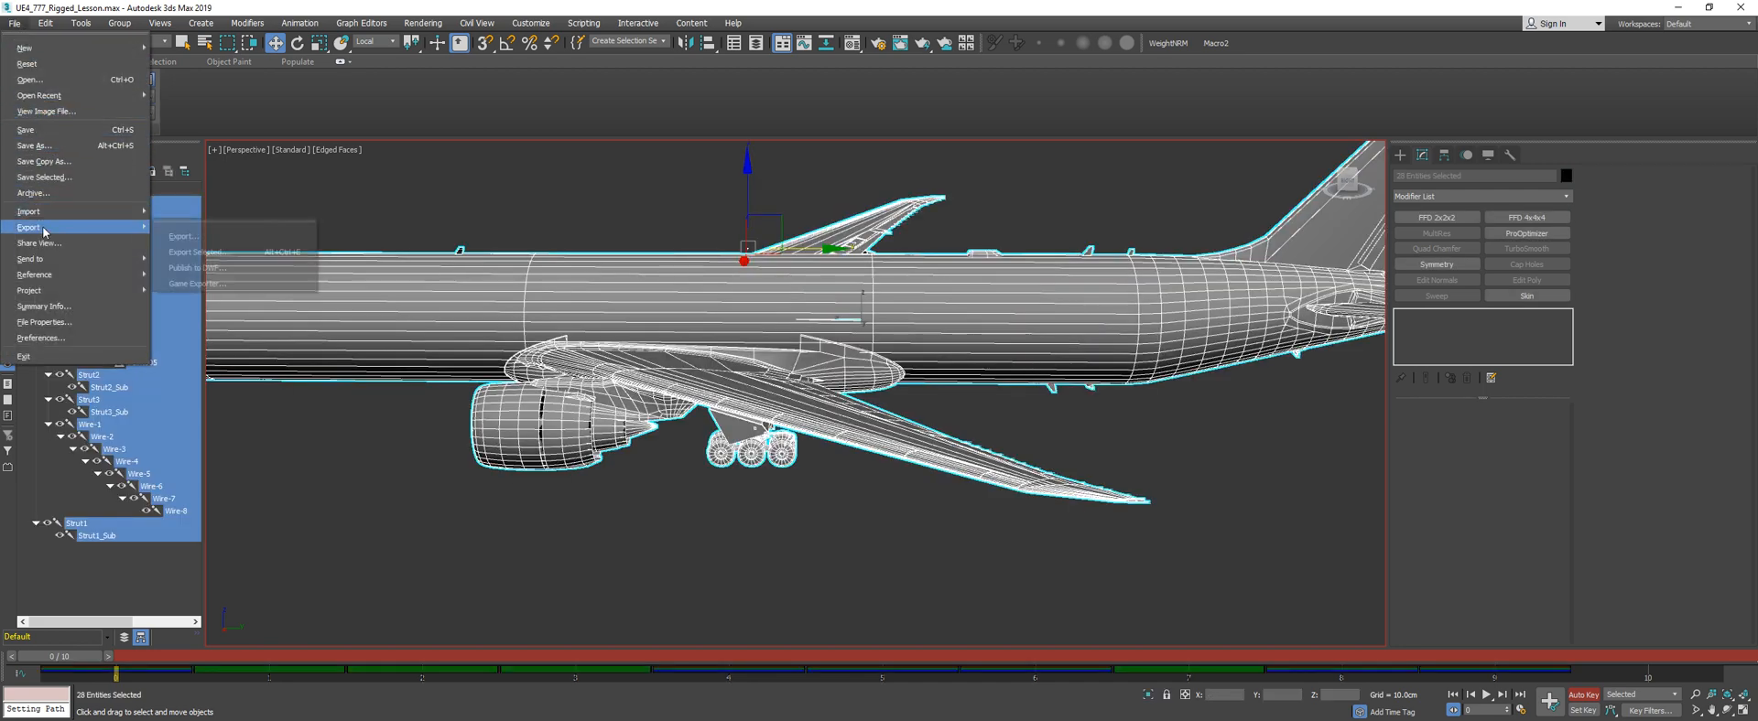
pyautogui.click(237, 242)
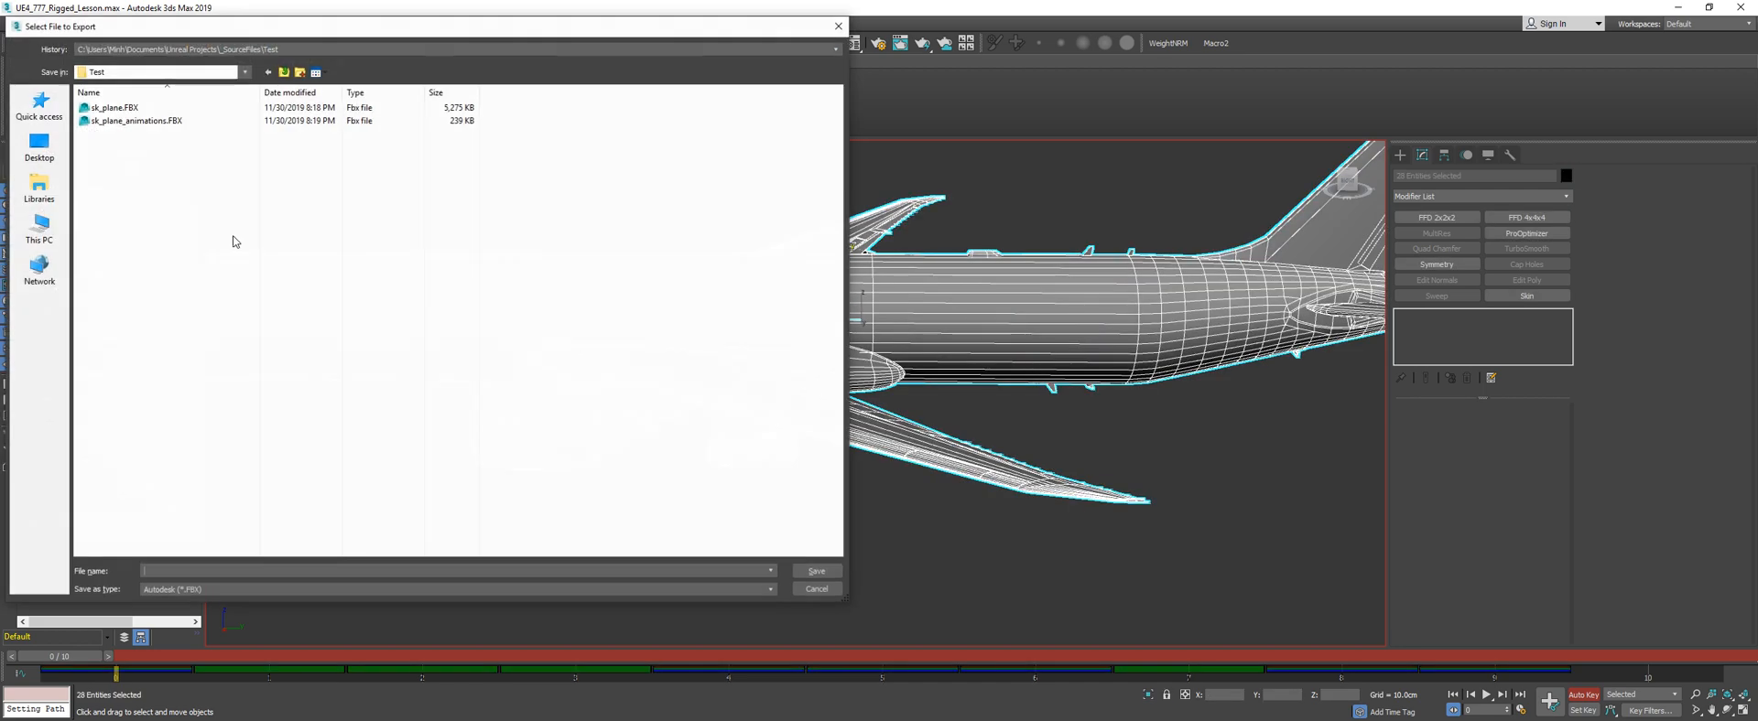
pyautogui.doubleClick(145, 108)
pyautogui.click(929, 423)
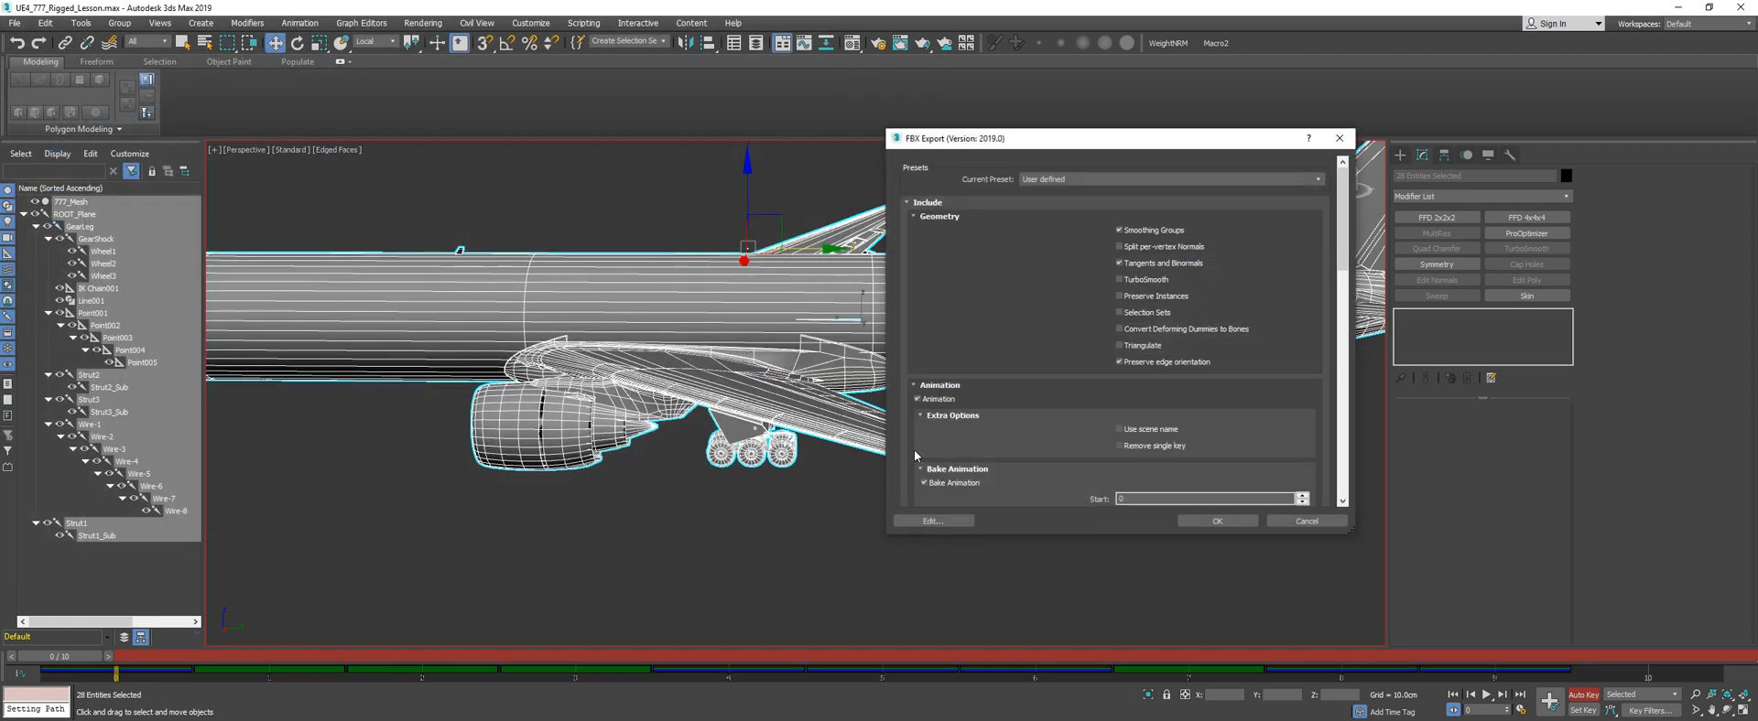
pyautogui.click(1216, 522)
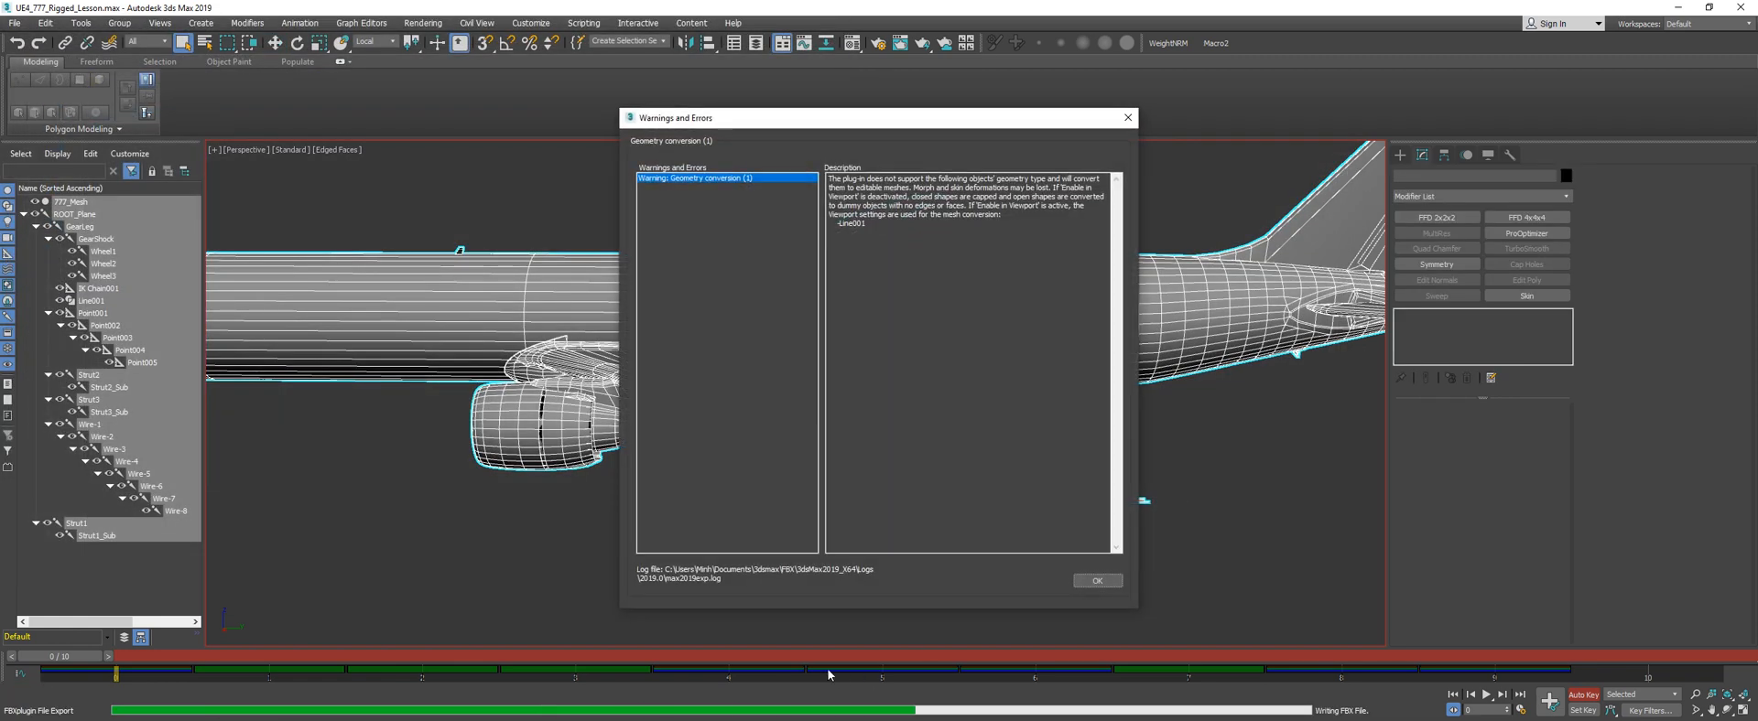
pyautogui.click(1103, 584)
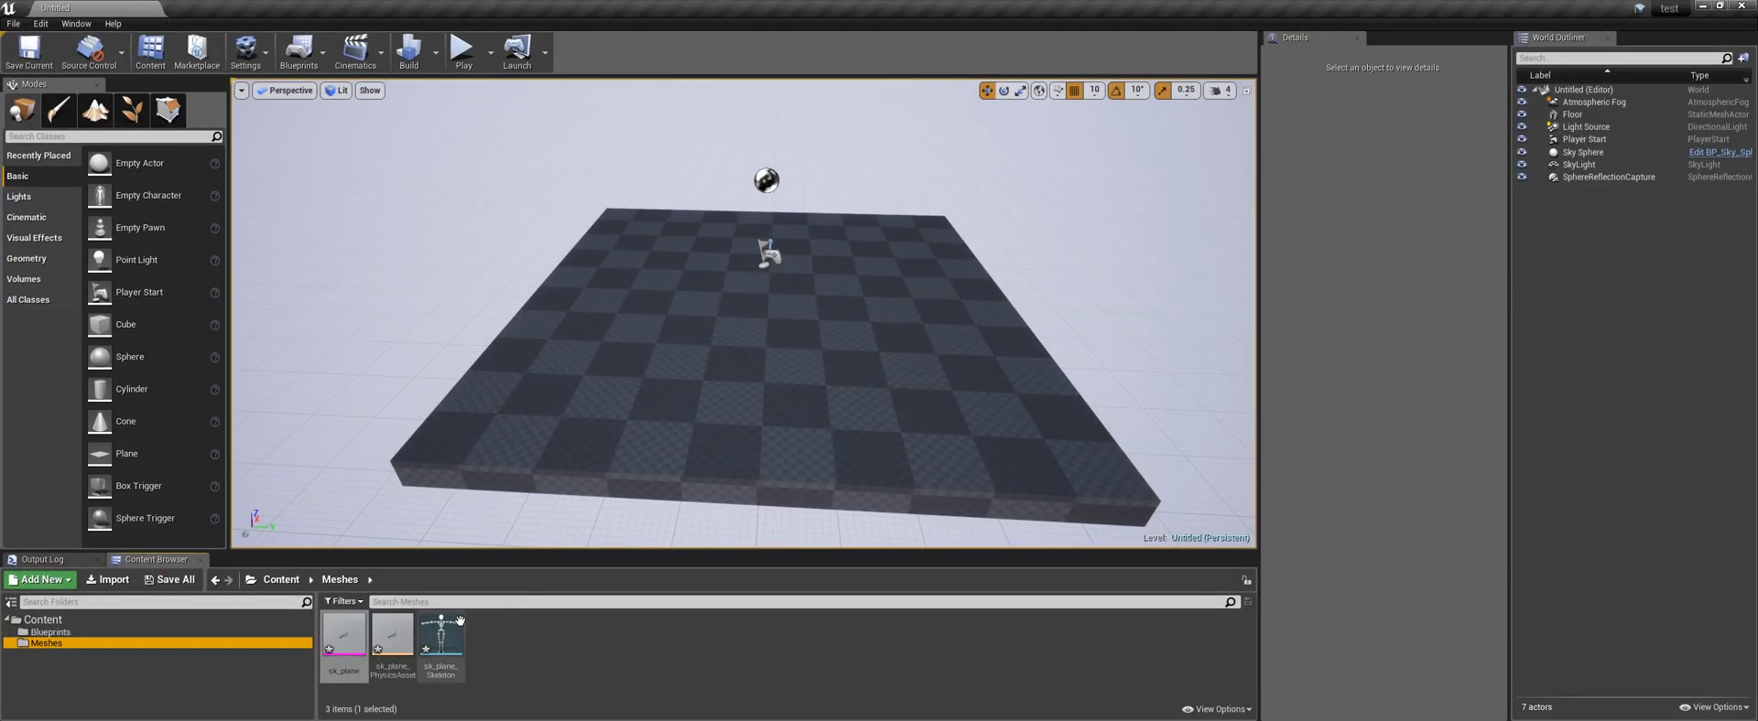
# Switch to Unreal Editor, check the source file location of the sk_plane skeletal mesh, and reimport the mesh
pyautogui.rightClick(360, 646)
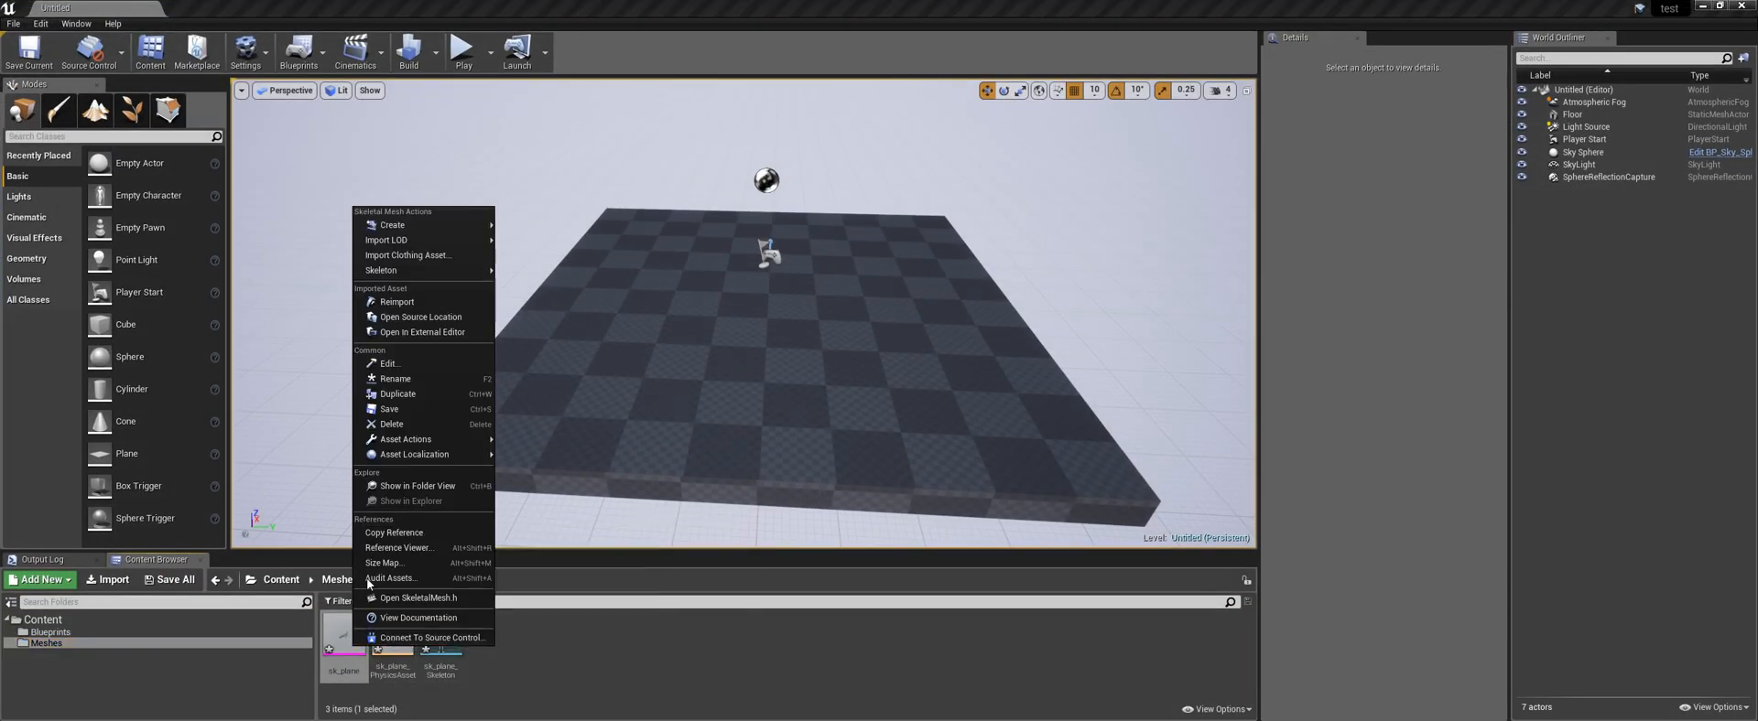
pyautogui.click(408, 316)
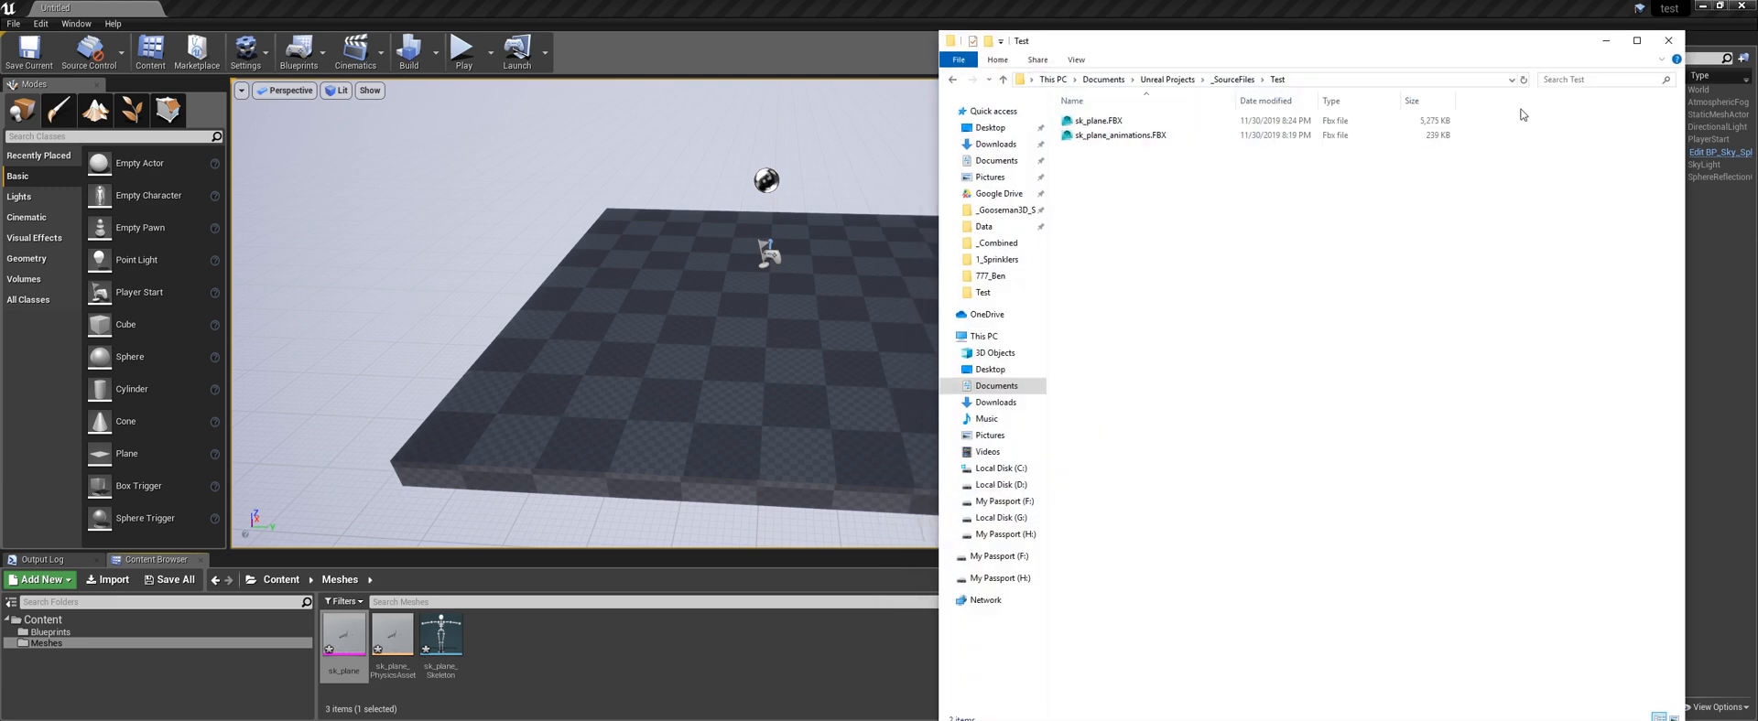
pyautogui.click(1667, 40)
pyautogui.rightClick(334, 630)
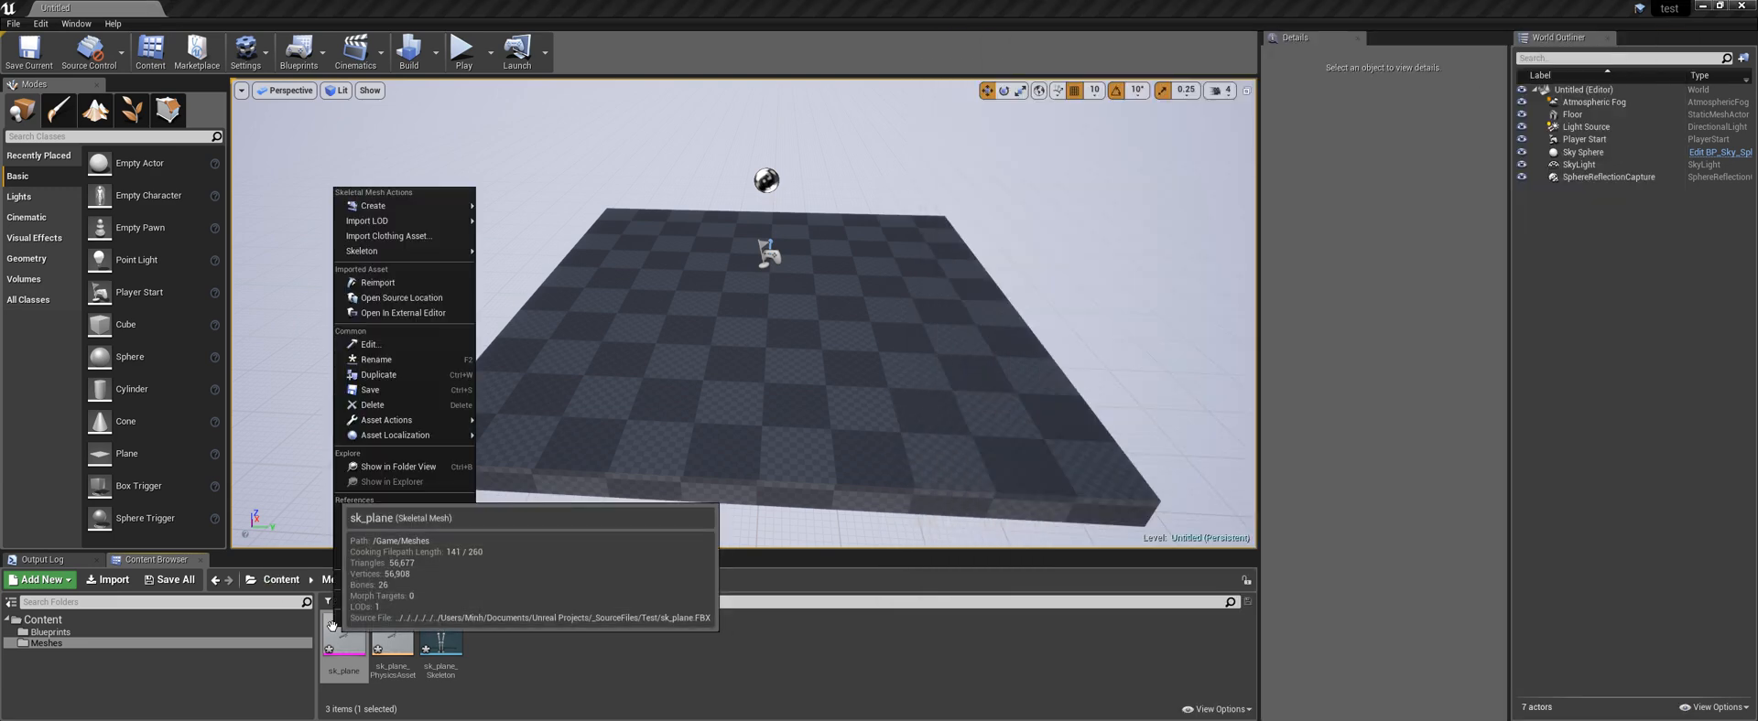
pyautogui.click(400, 284)
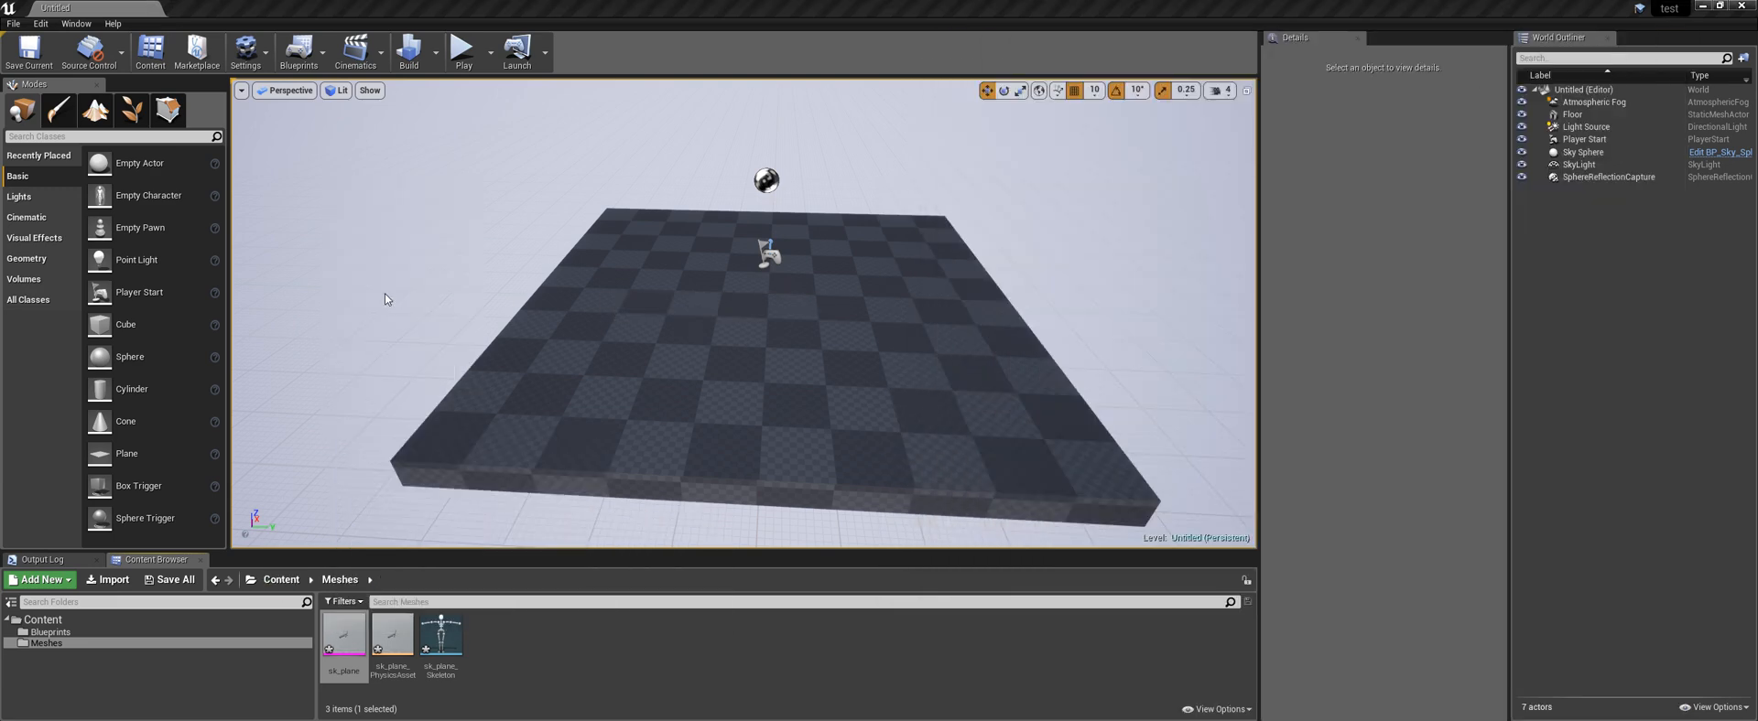
# Open sk_plane, test the cable by rotating the GearLeg and Wire-4 bones in its skeleton, and return to the level editor
pyautogui.doubleClick(345, 634)
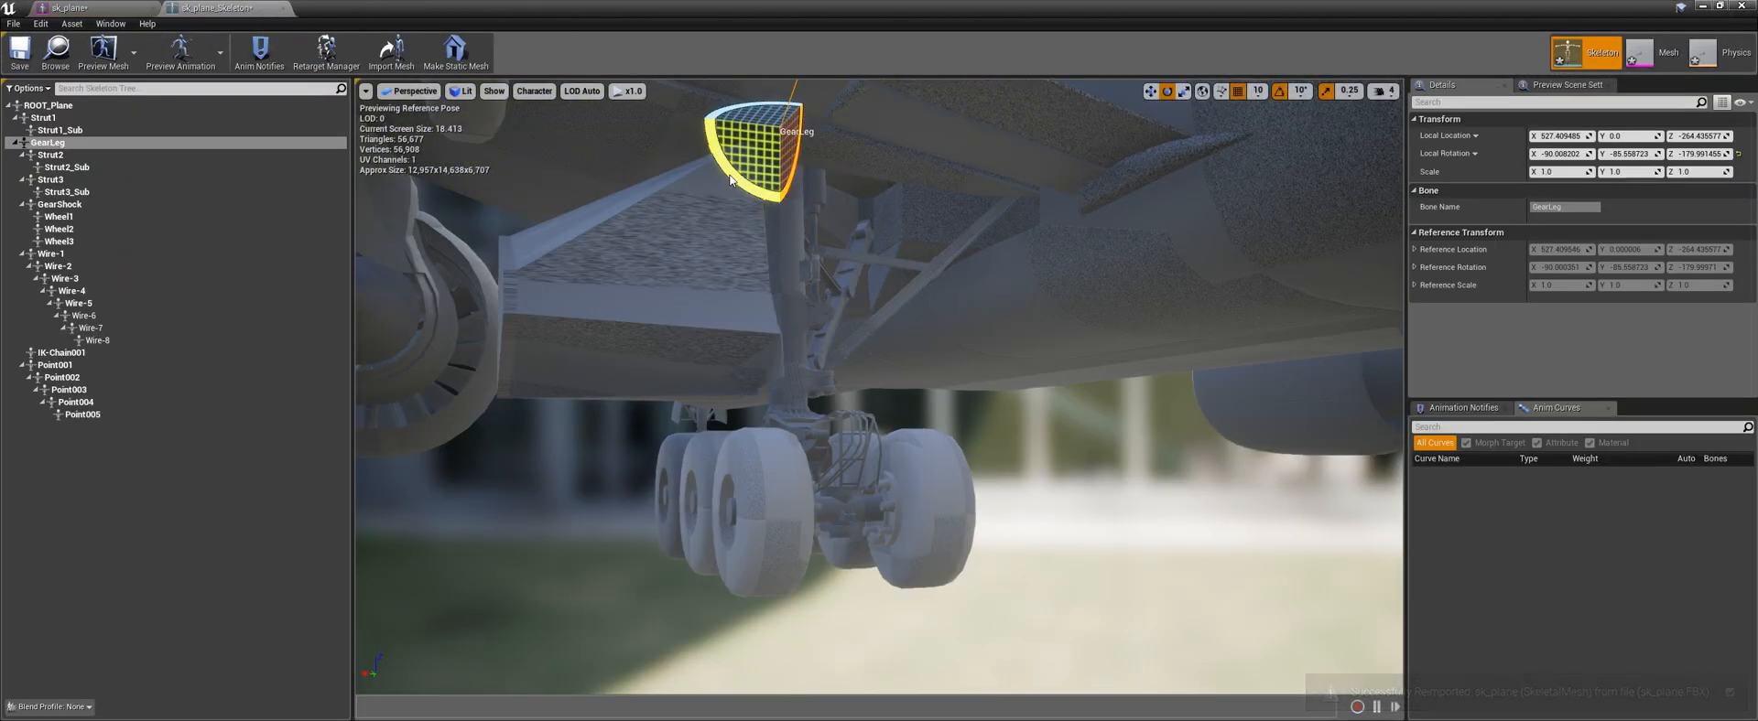
pyautogui.moveTo(725, 177)
pyautogui.mouseDown()
pyautogui.moveTo(752, 200)
pyautogui.moveTo(717, 163)
pyautogui.moveTo(747, 194)
pyautogui.moveTo(736, 185)
pyautogui.mouseUp()
pyautogui.click(83, 291)
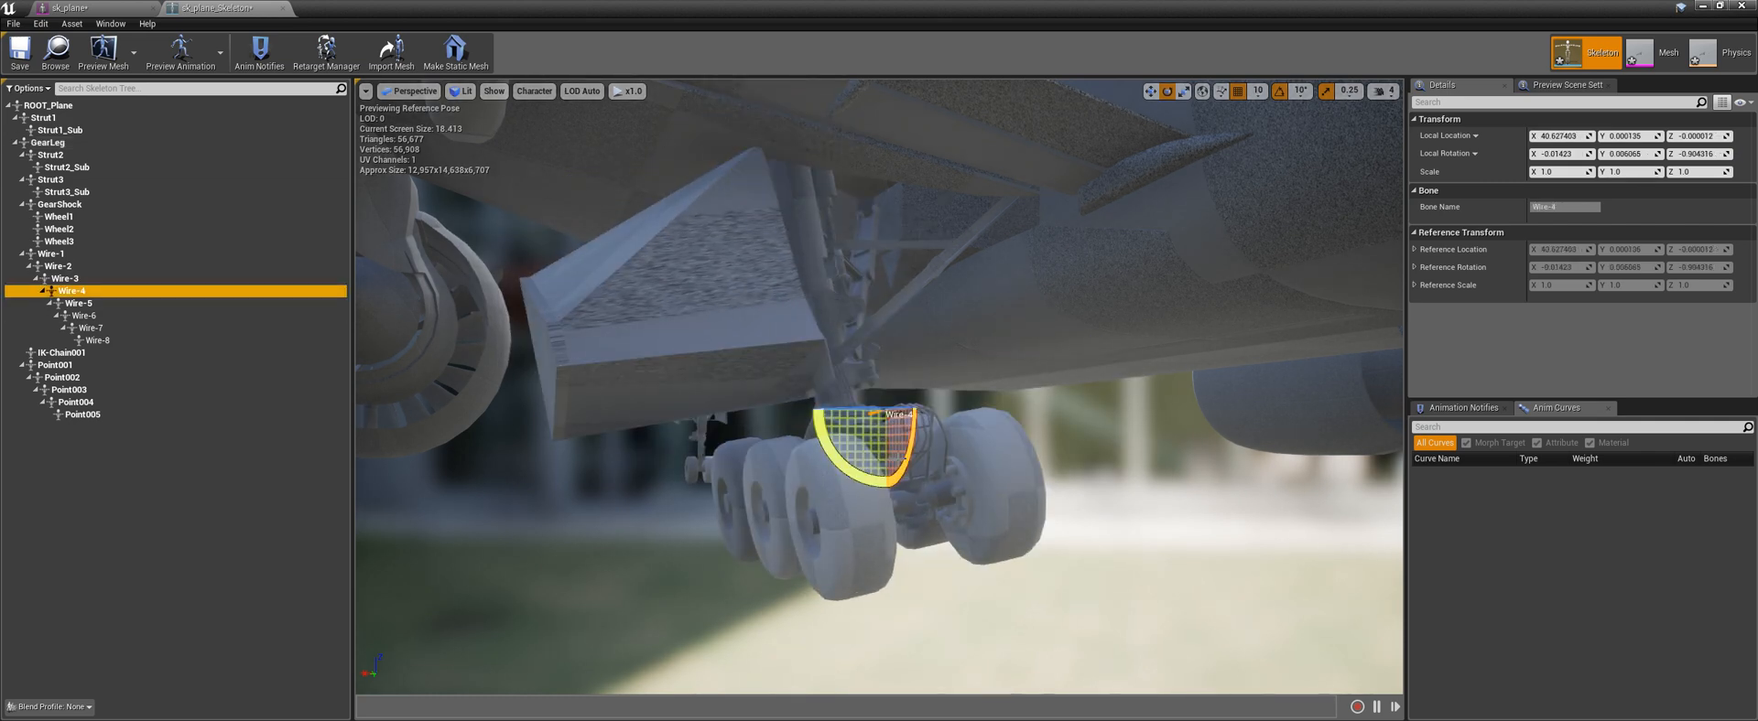
pyautogui.moveTo(909, 460)
pyautogui.mouseDown()
pyautogui.moveTo(925, 430)
pyautogui.moveTo(908, 459)
pyautogui.mouseUp()
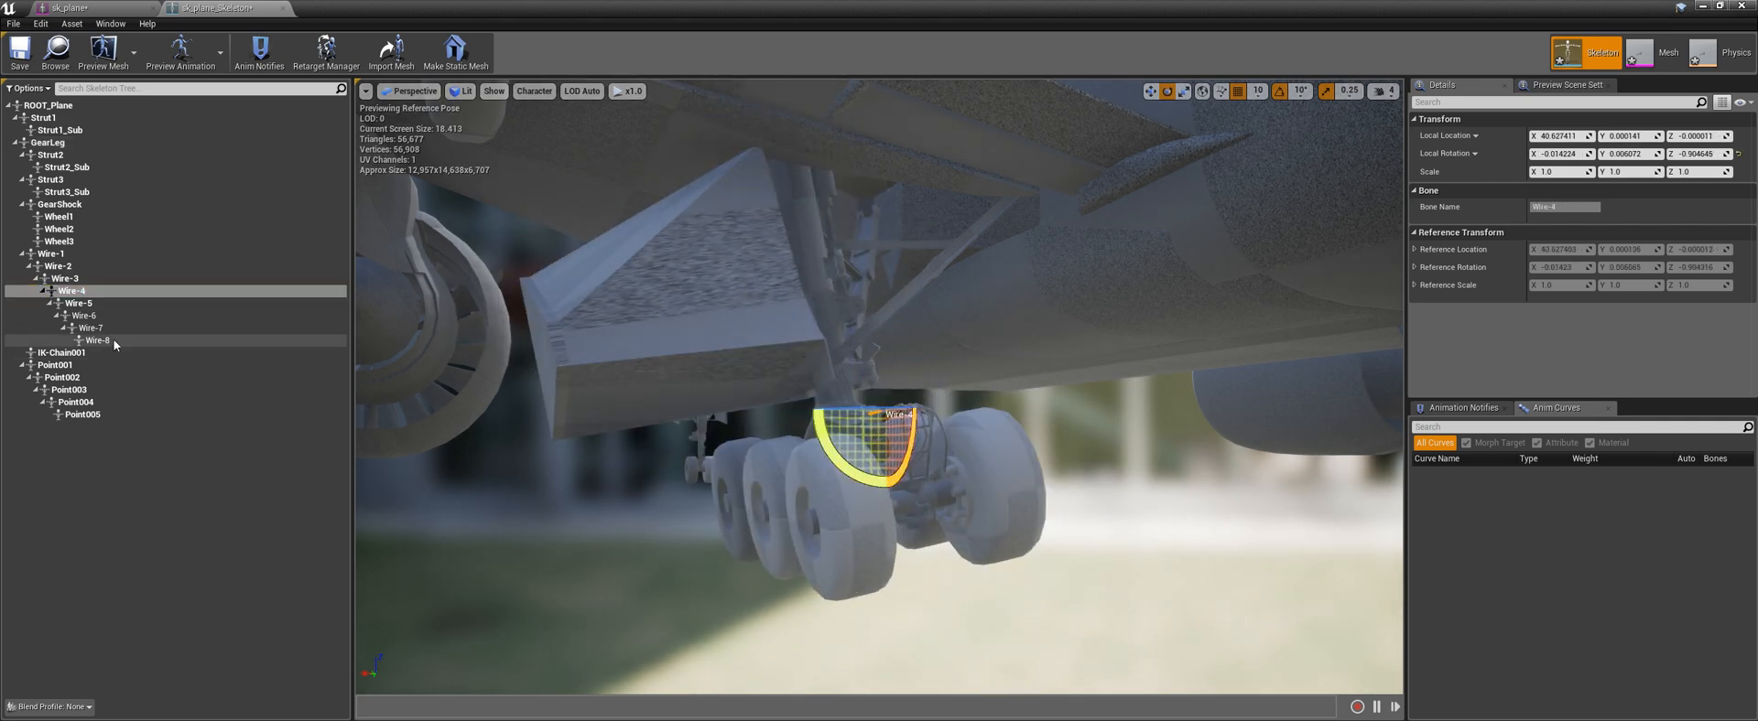
pyautogui.click(283, 7)
pyautogui.moveTo(120, 11); pyautogui.dragTo(215, 11)
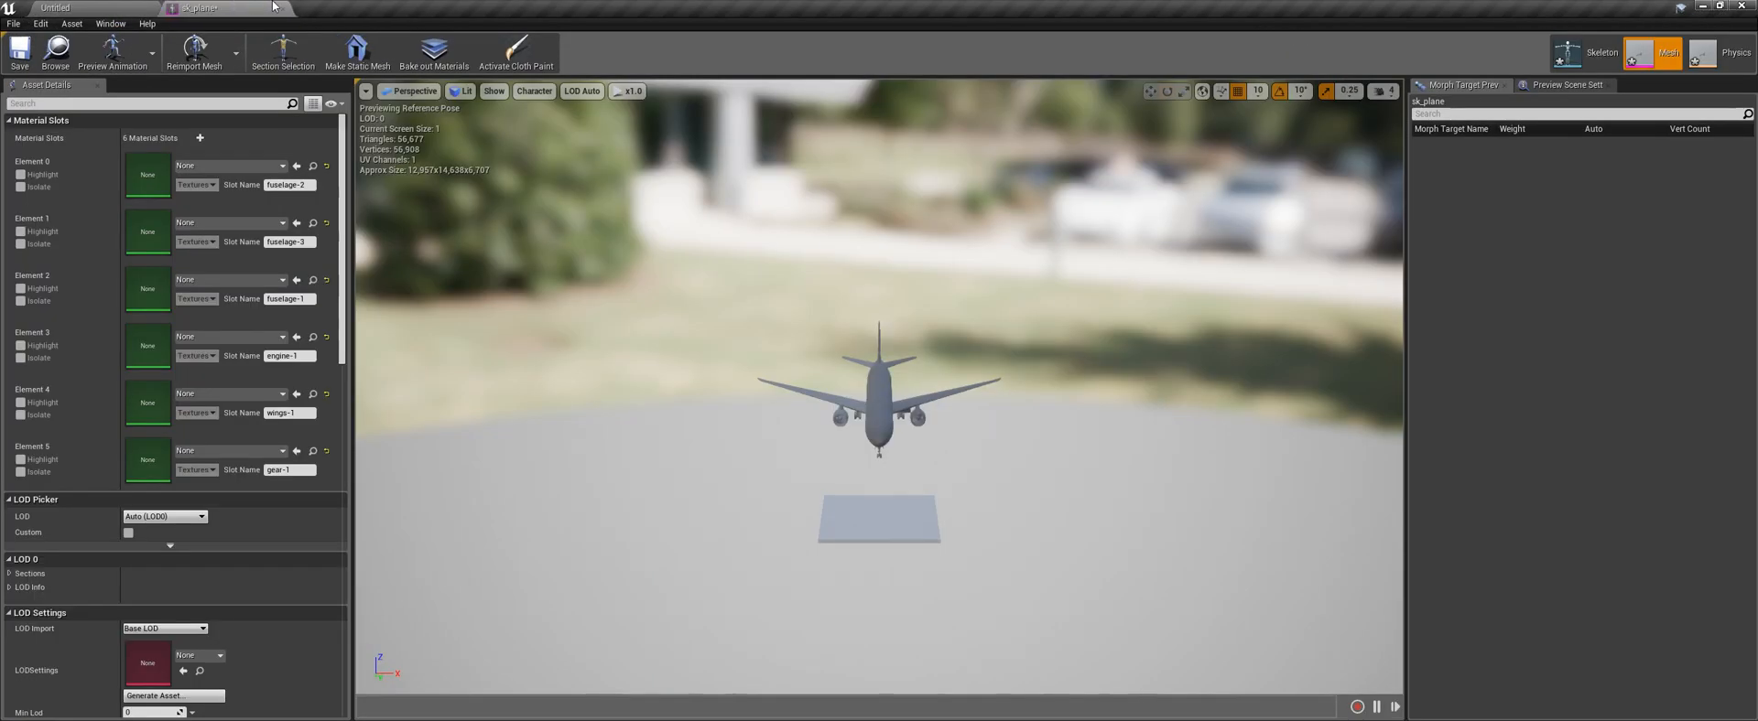
pyautogui.click(88, 8)
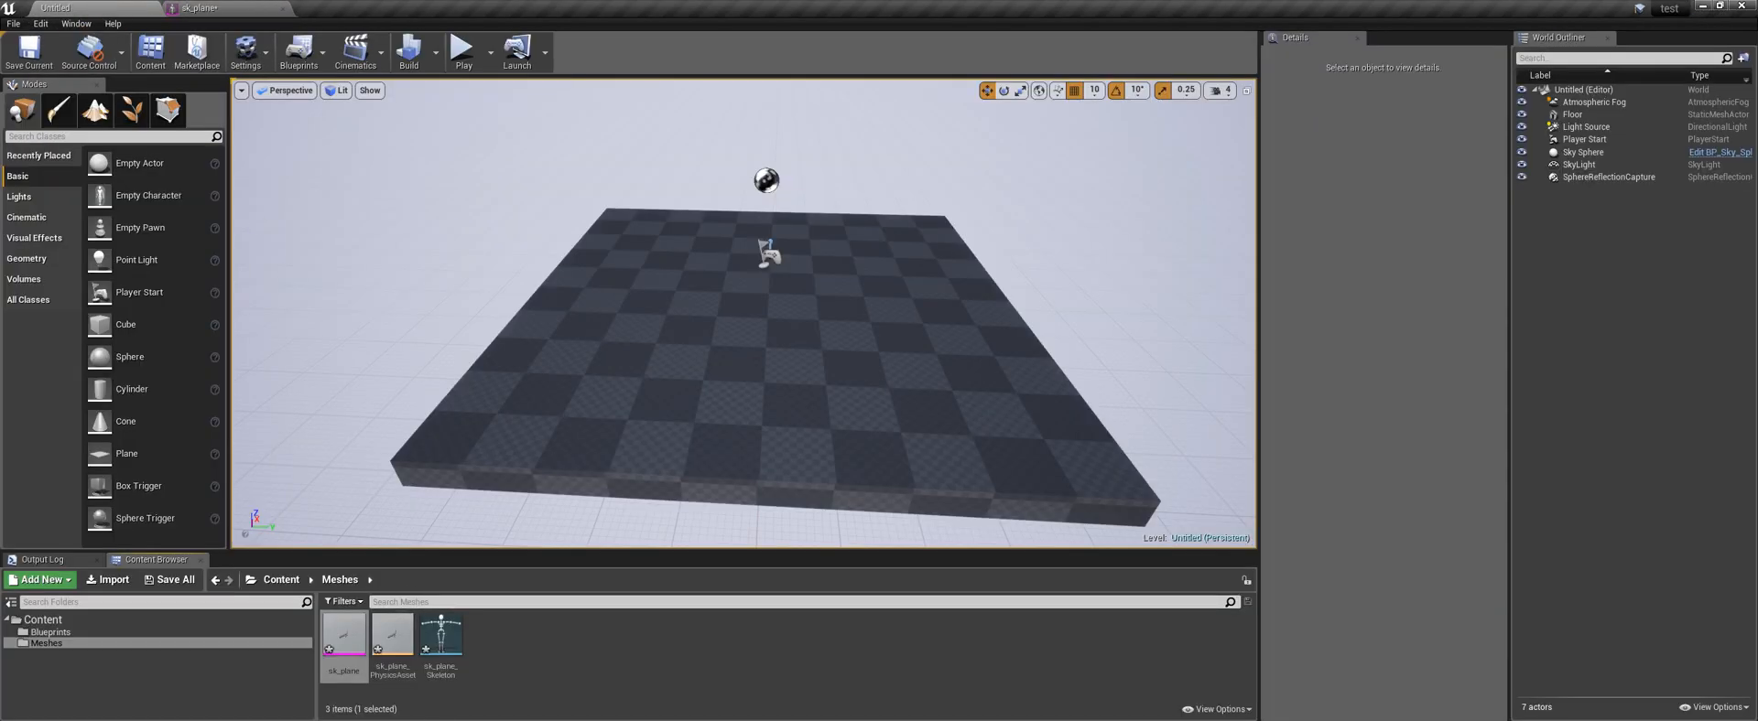
# Try to import sk_plane_animations from File Explorer's recent files into the Meshes folder
pyautogui.press('super+e')
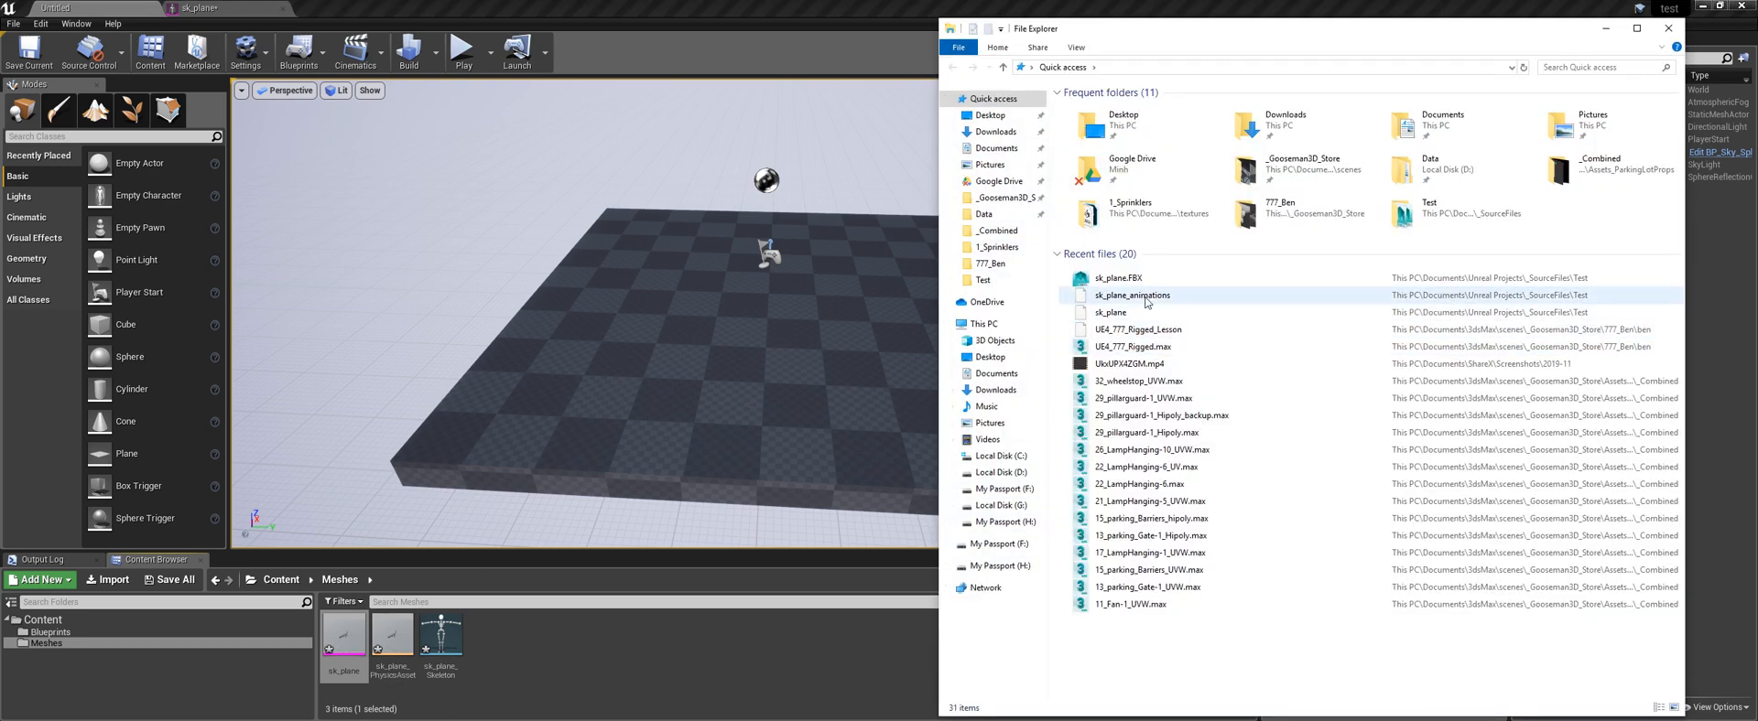
pyautogui.moveTo(1103, 295); pyautogui.dragTo(546, 643)
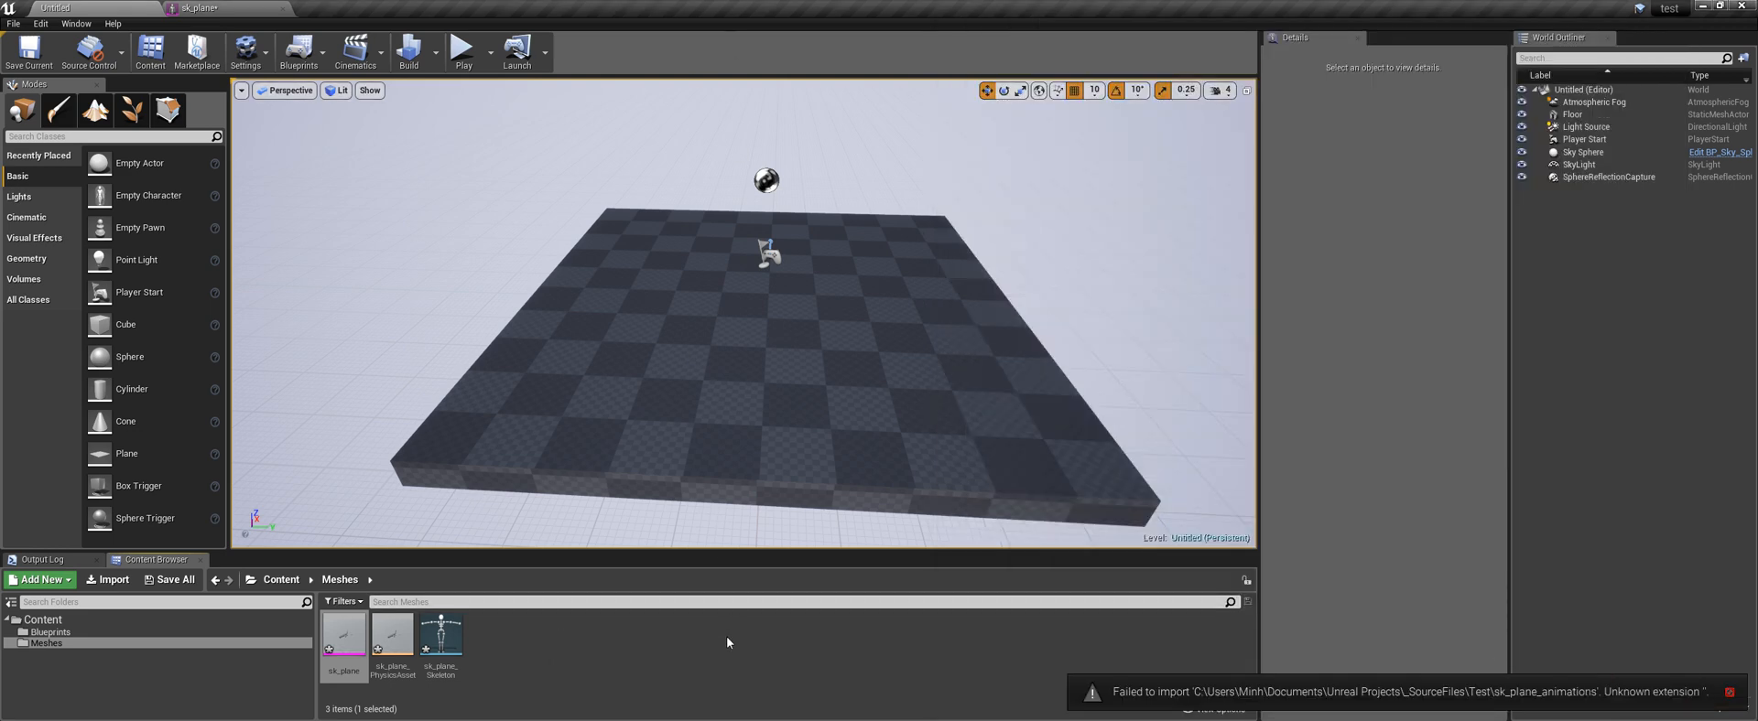
pyautogui.hotkey('alt', 'Tab')
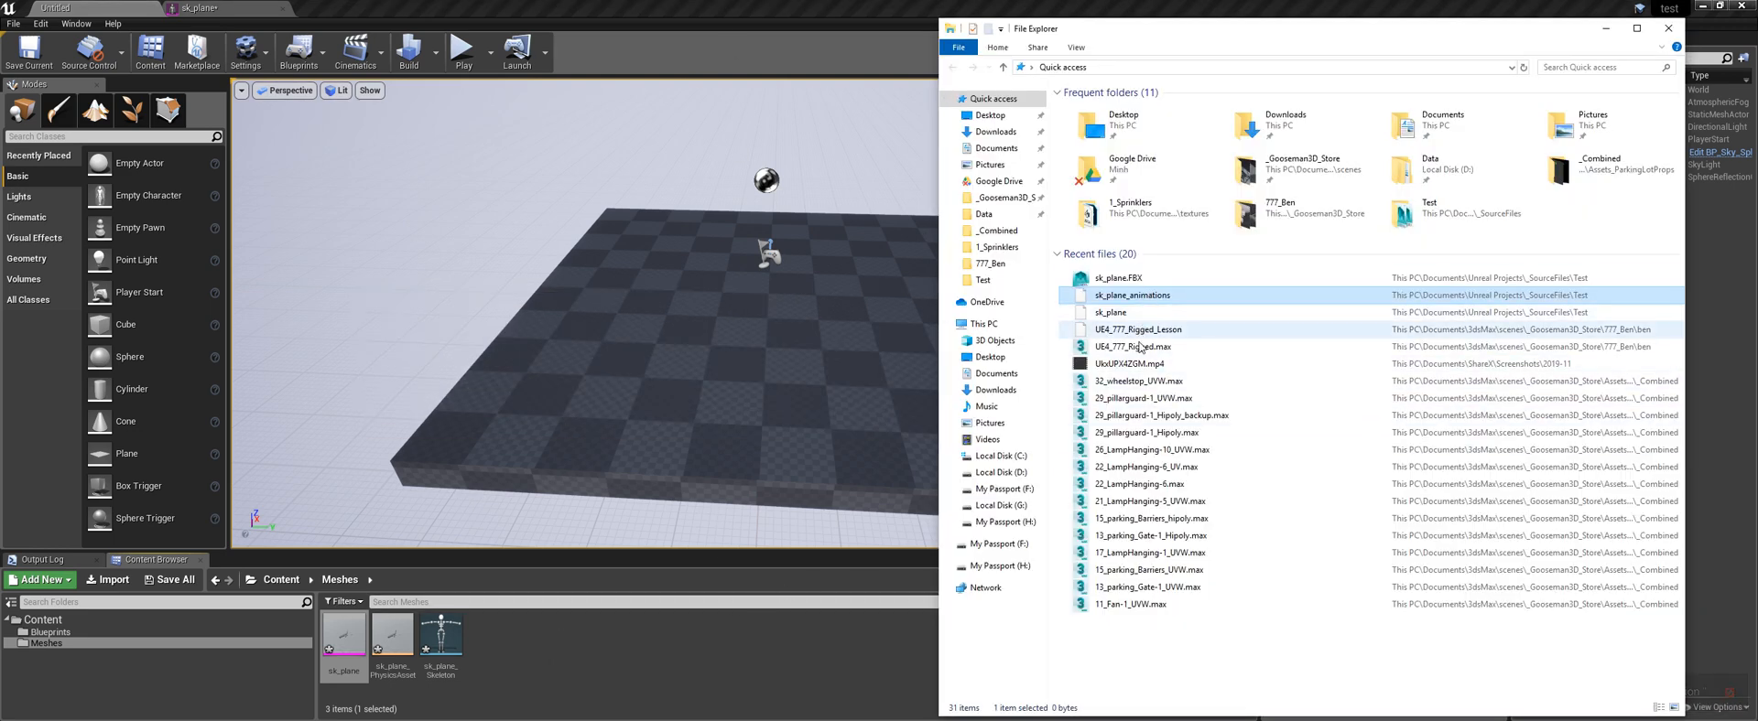
pyautogui.rightClick(1117, 278)
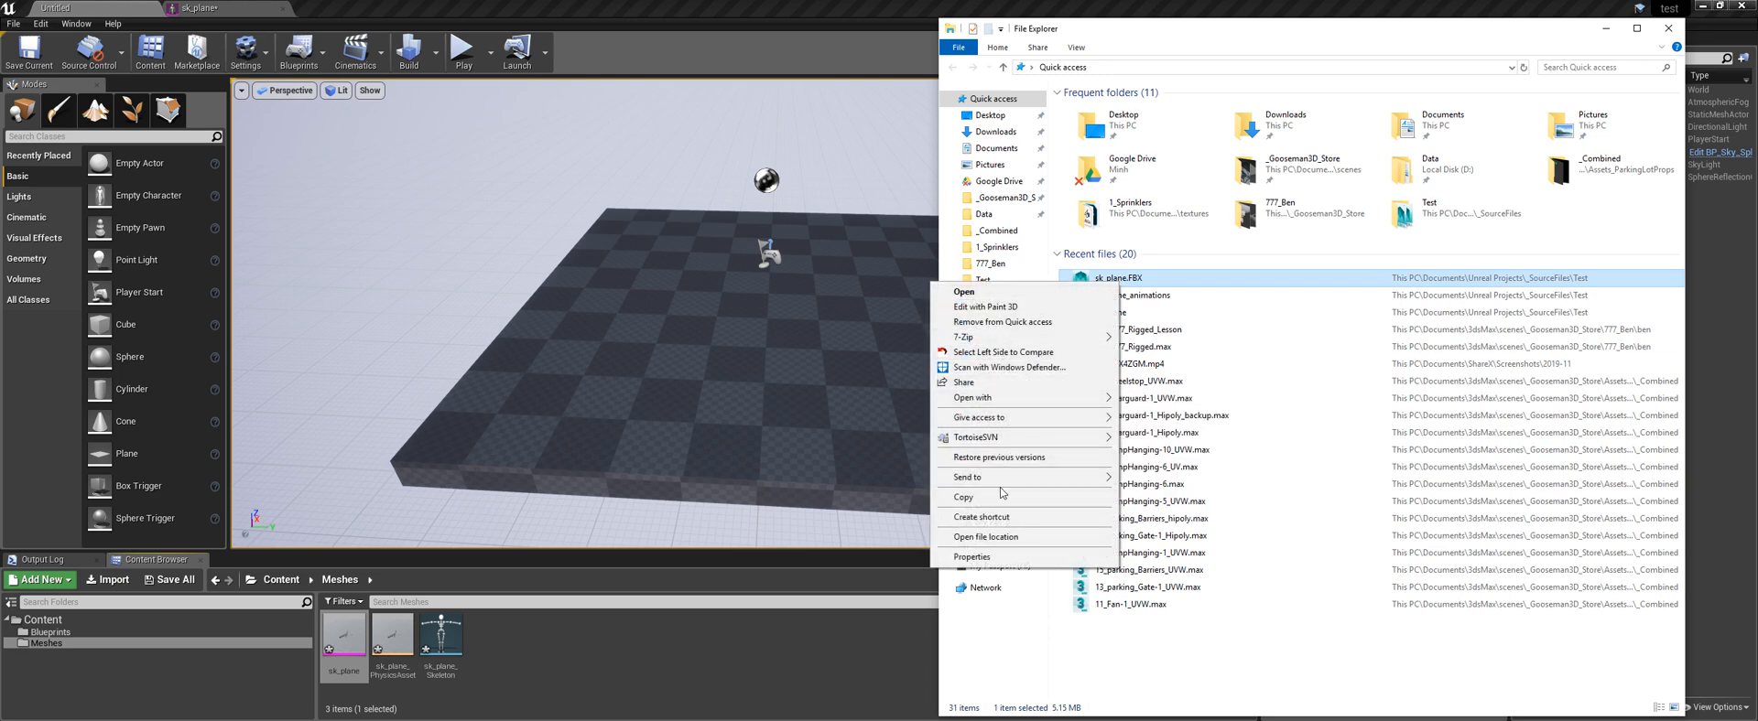
pyautogui.click(1007, 293)
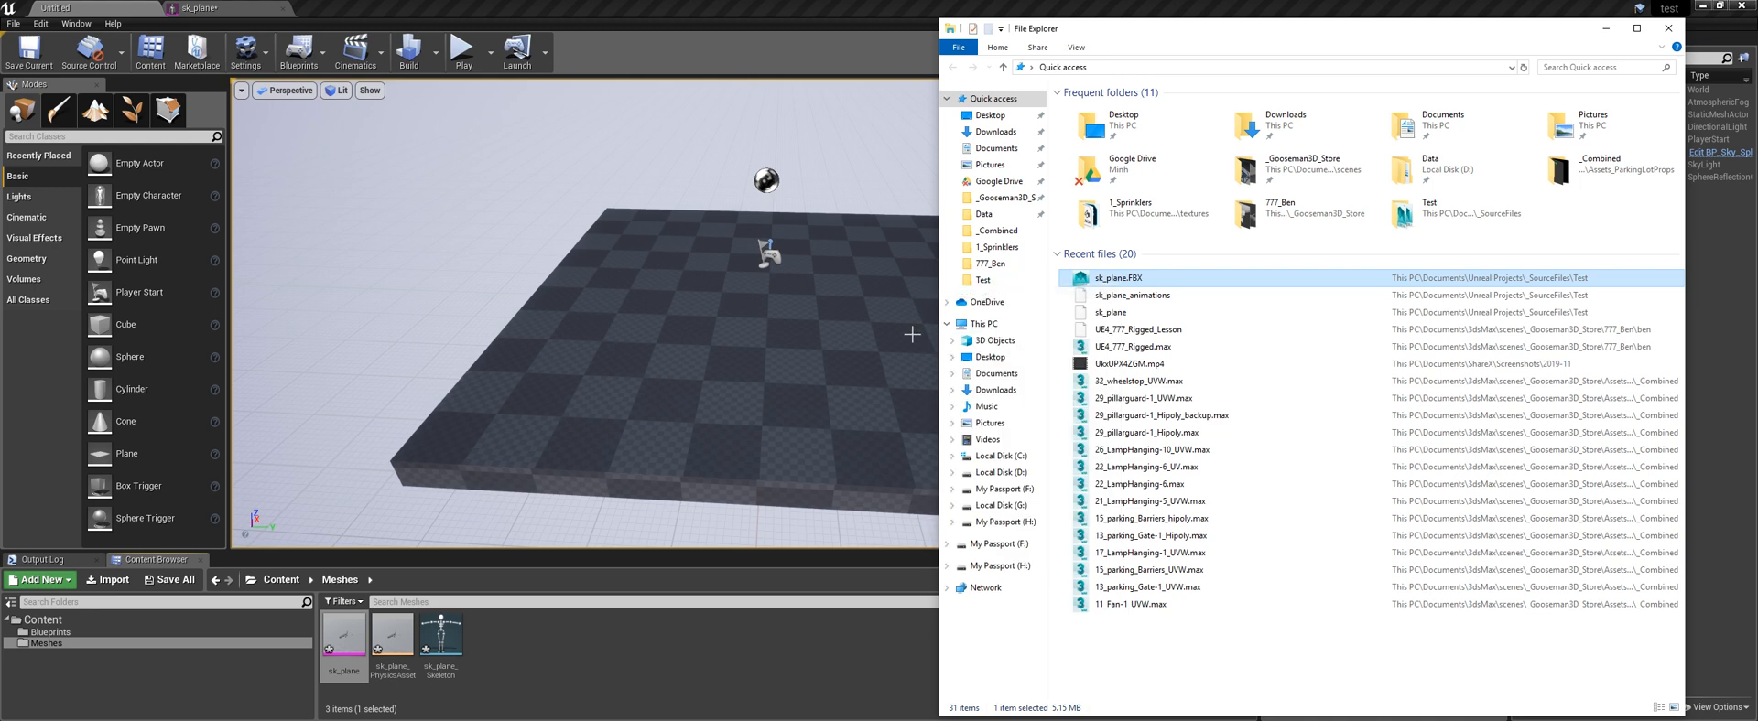
pyautogui.click(528, 671)
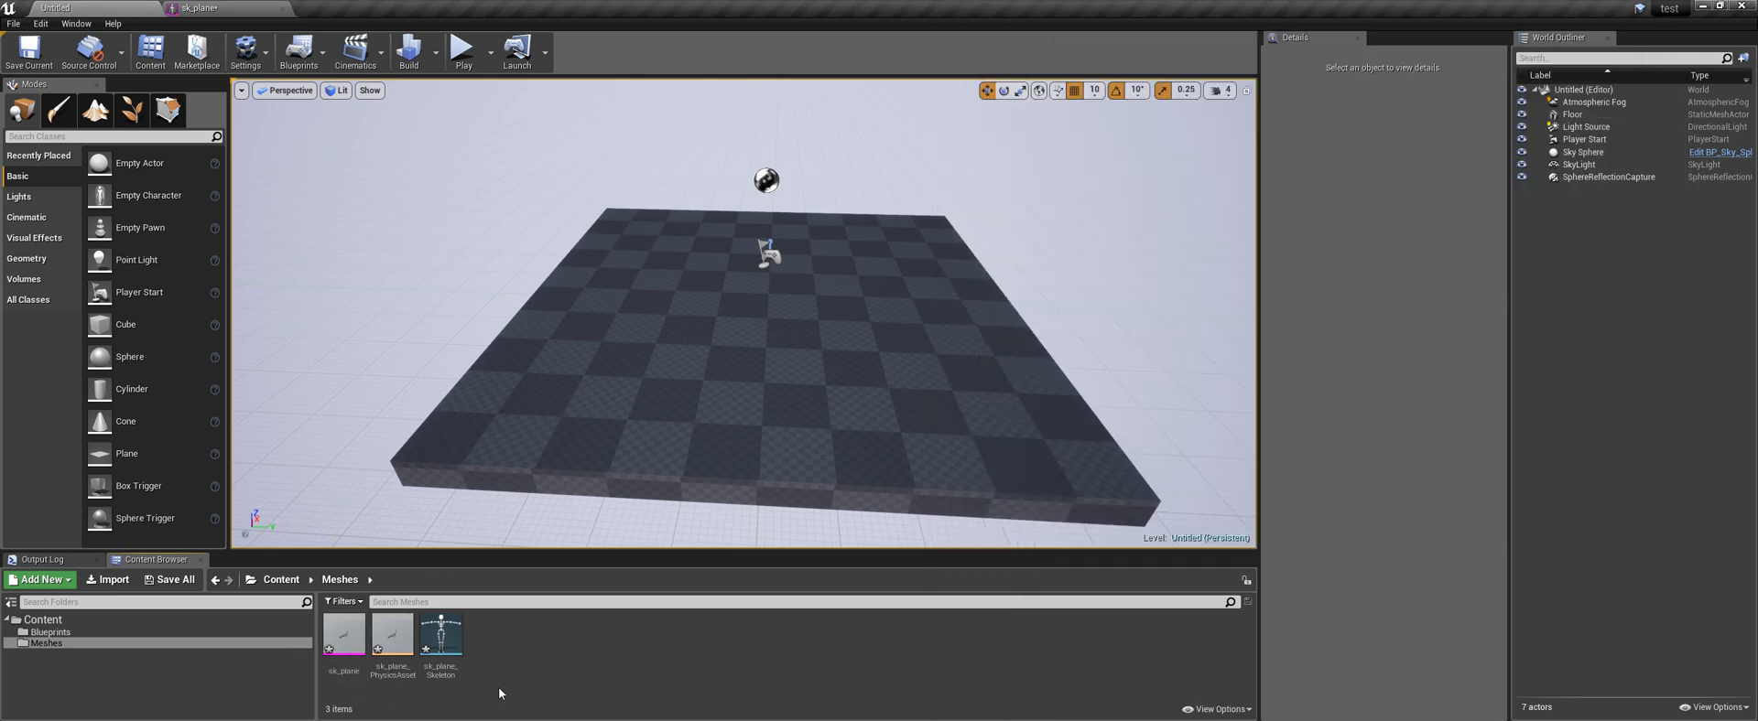
pyautogui.click(618, 719)
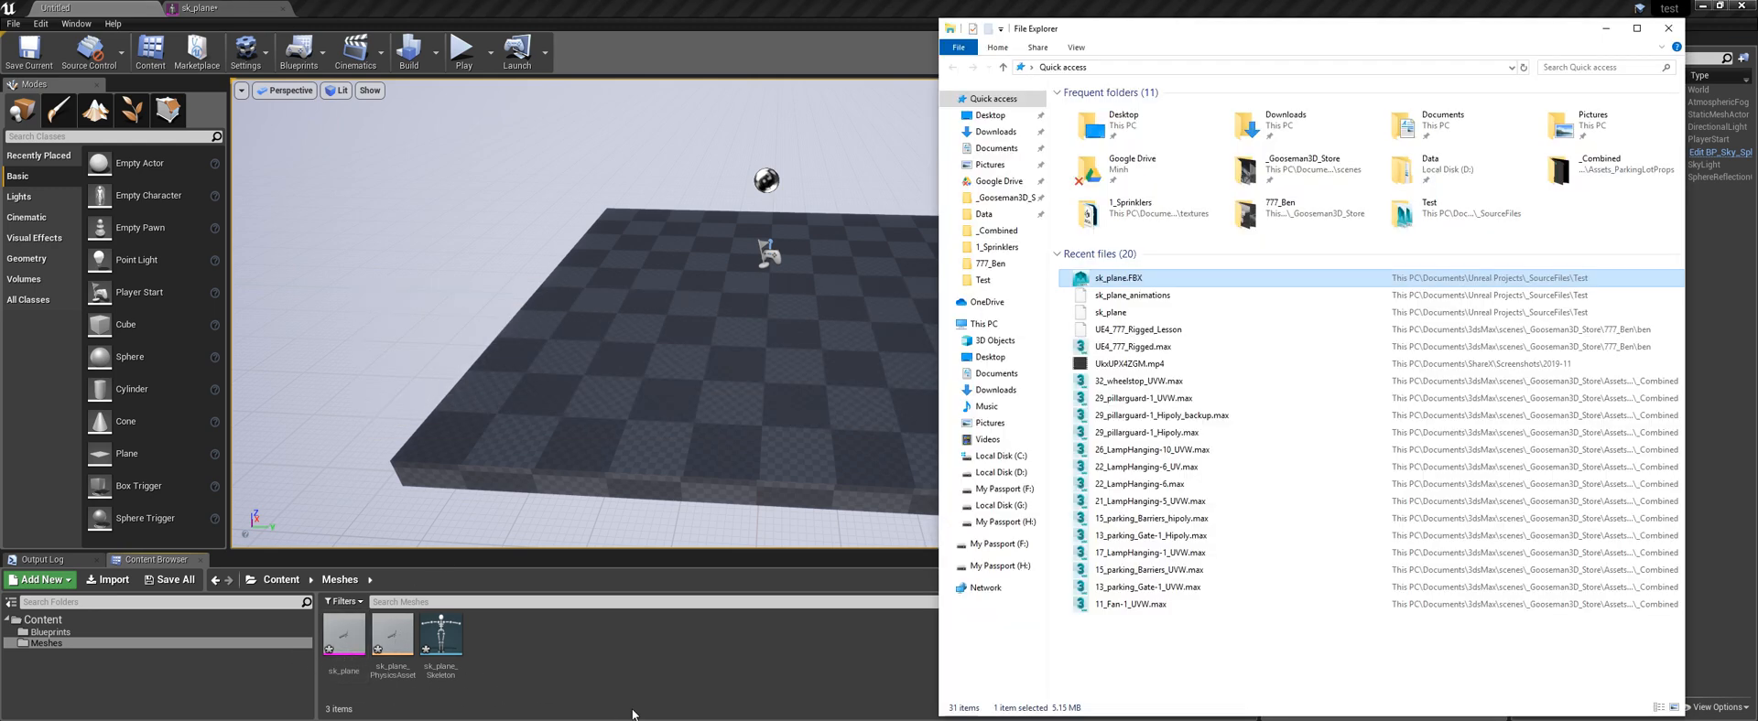
# In File Explorer, go through Z_UnrealProjects on drive C to the Test folder in _SourceFiles, and close MotionBuilder
pyautogui.click(1014, 459)
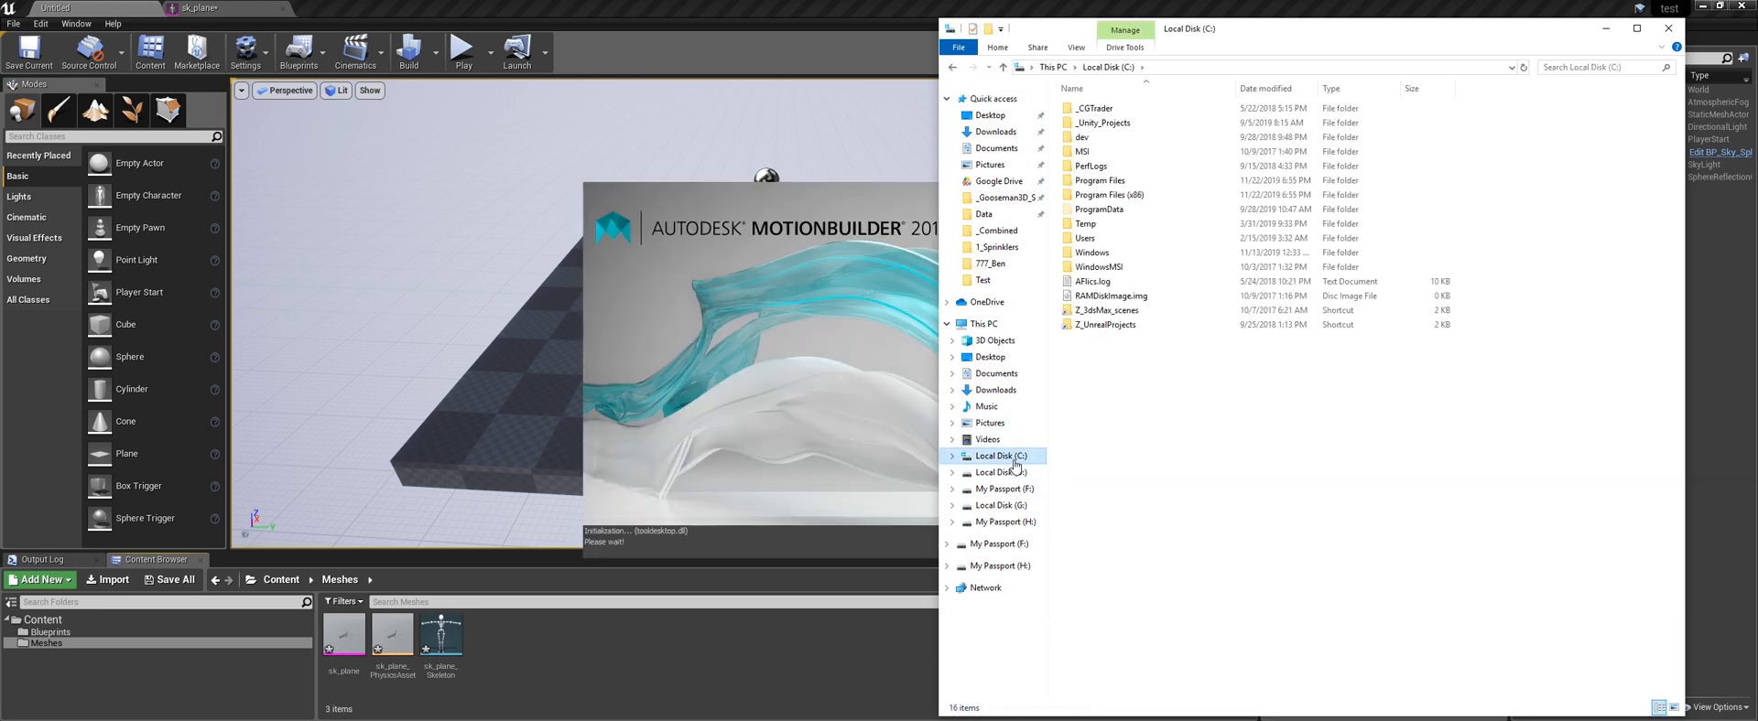
pyautogui.doubleClick(1105, 324)
pyautogui.doubleClick(1093, 125)
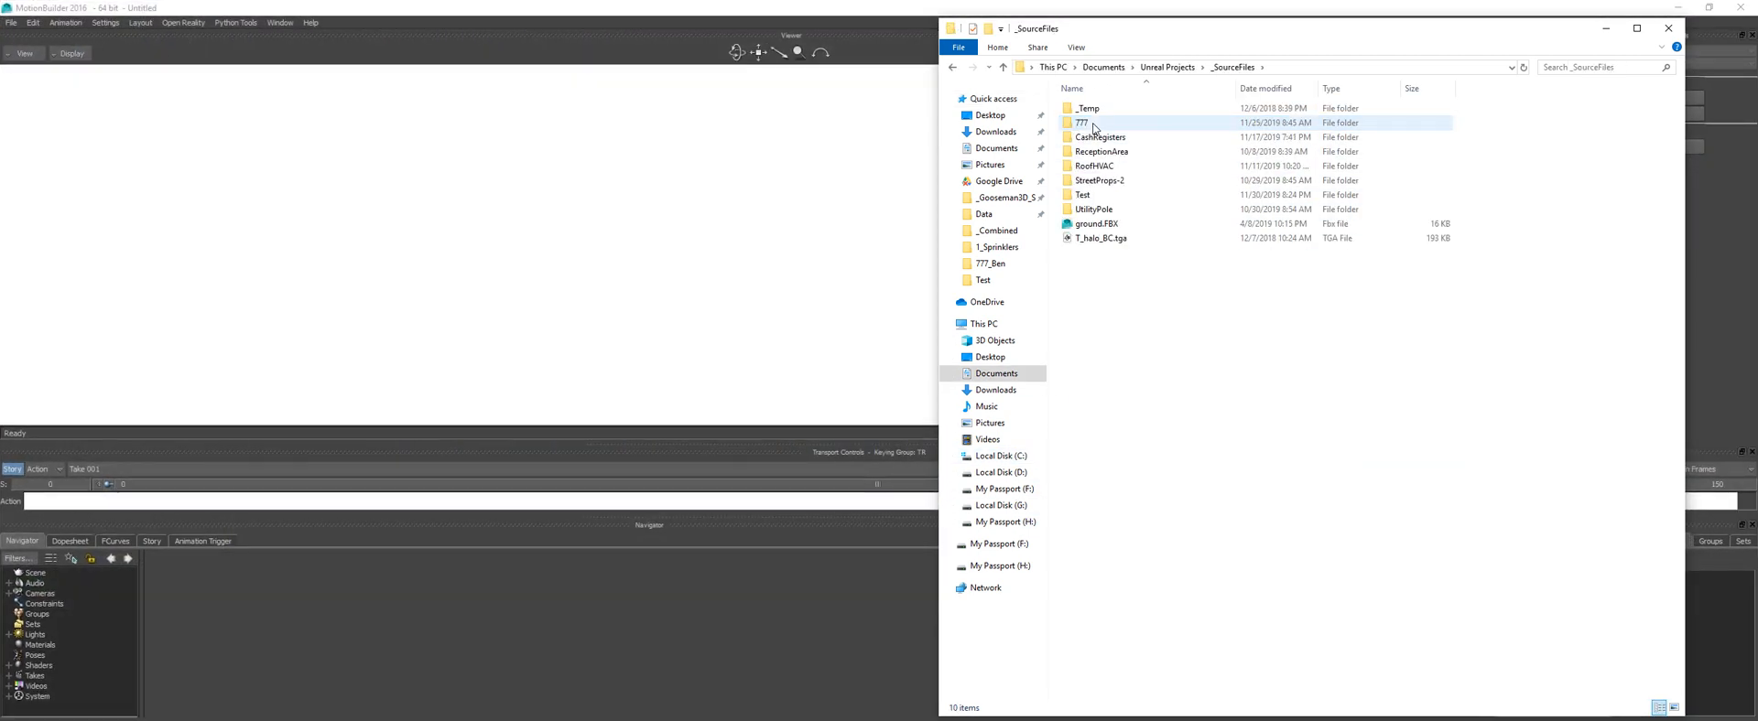
pyautogui.click(1093, 125)
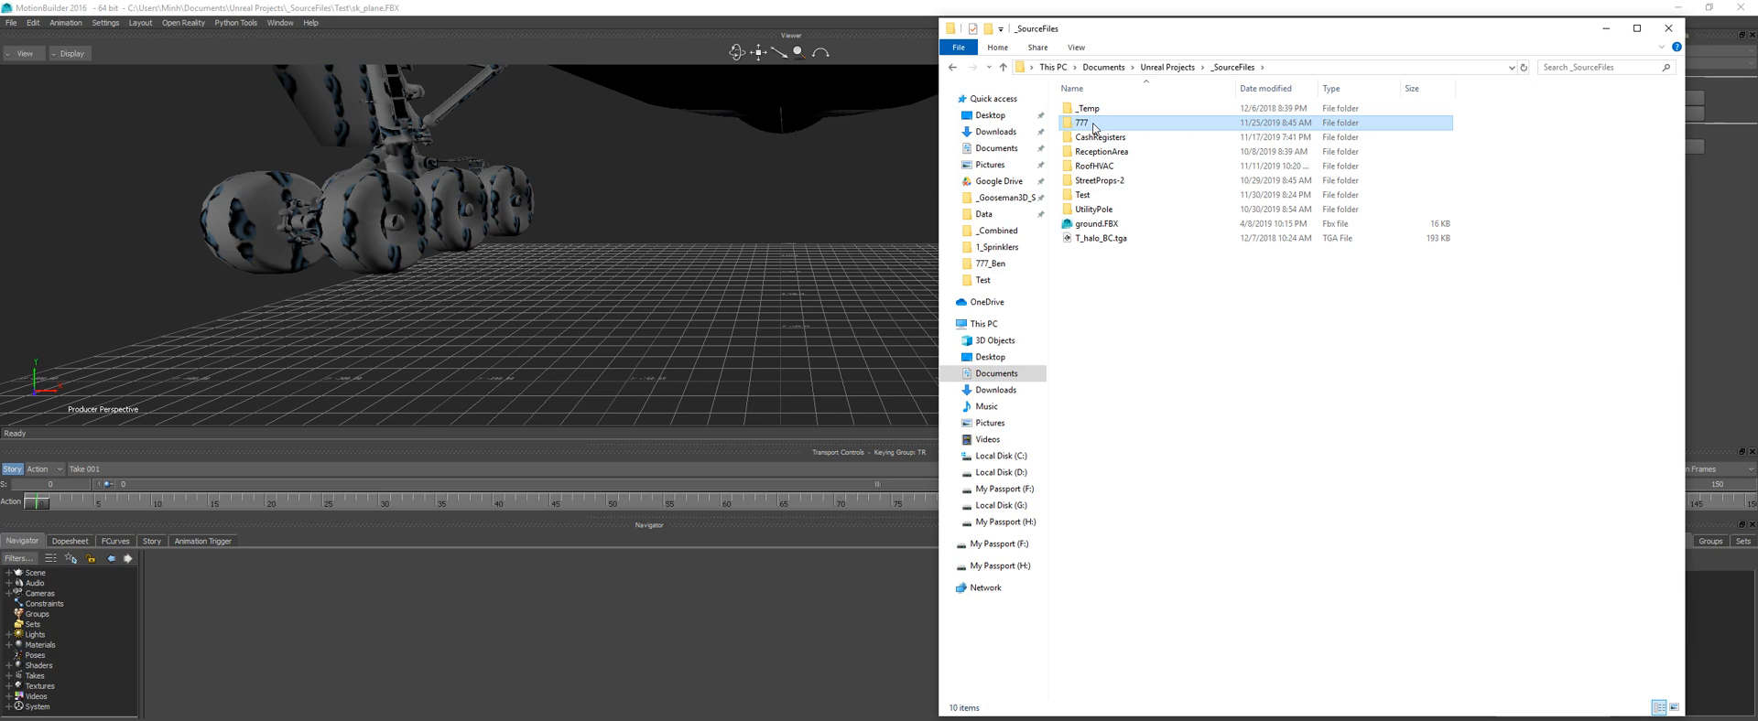
pyautogui.doubleClick(1109, 197)
pyautogui.click(1739, 6)
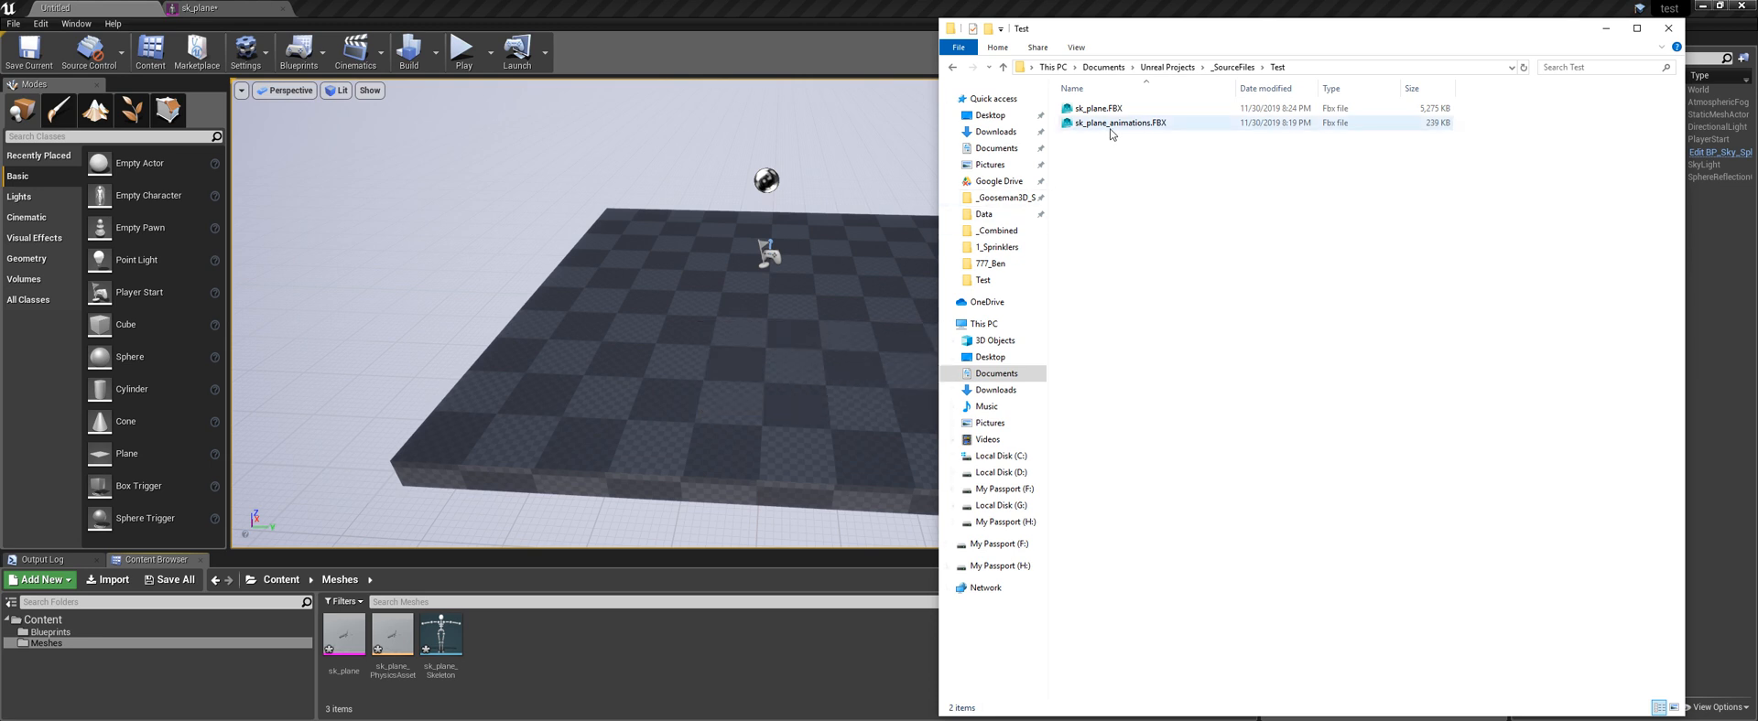
# Import sk_plane_animations.FBX from the Test folder into the Meshes folder, using sk_plane_Skeleton as its skeleton
pyautogui.moveTo(1115, 123); pyautogui.dragTo(503, 638)
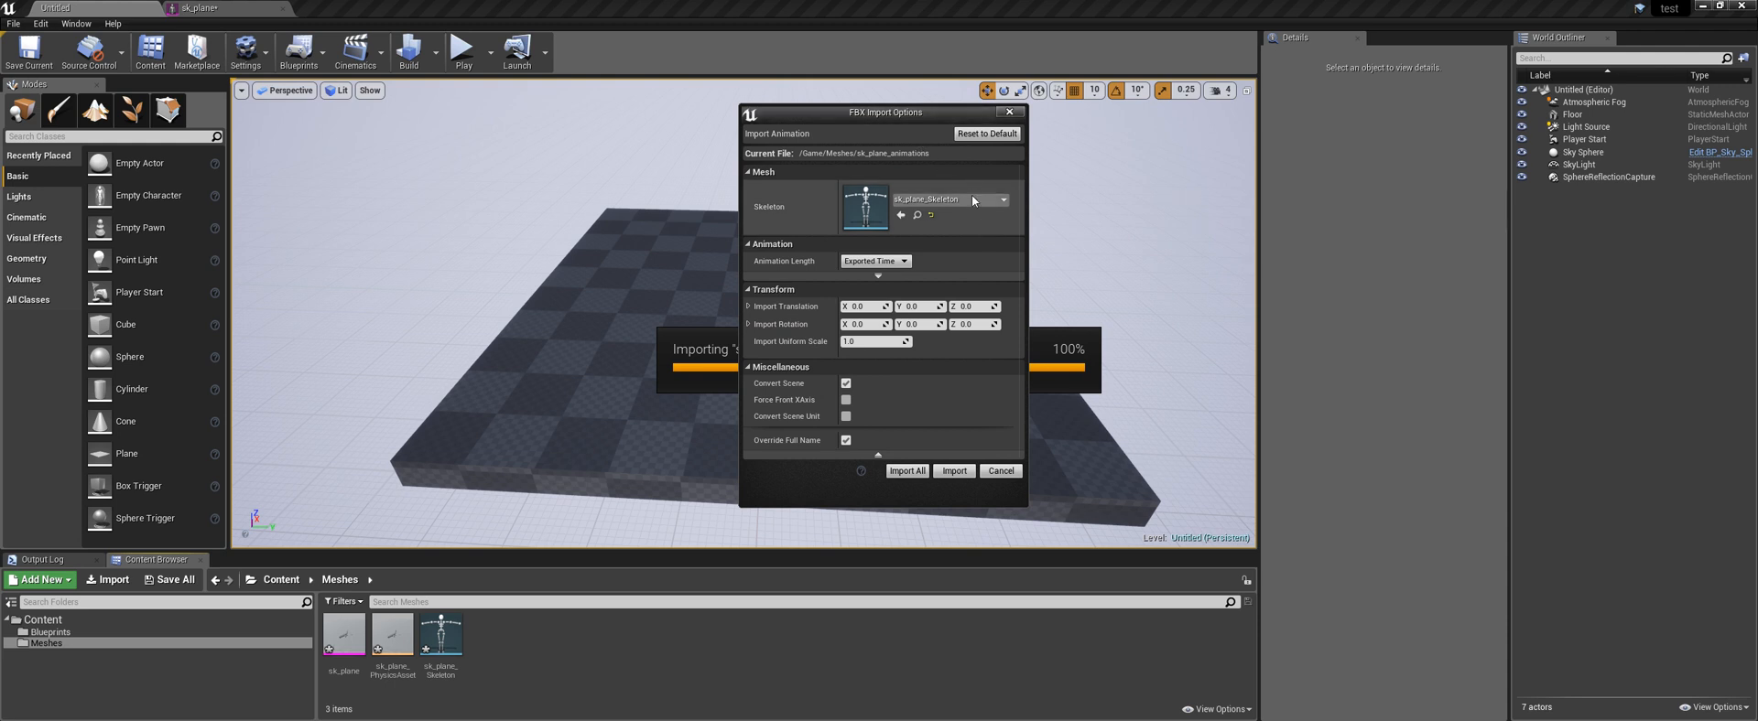
pyautogui.click(952, 471)
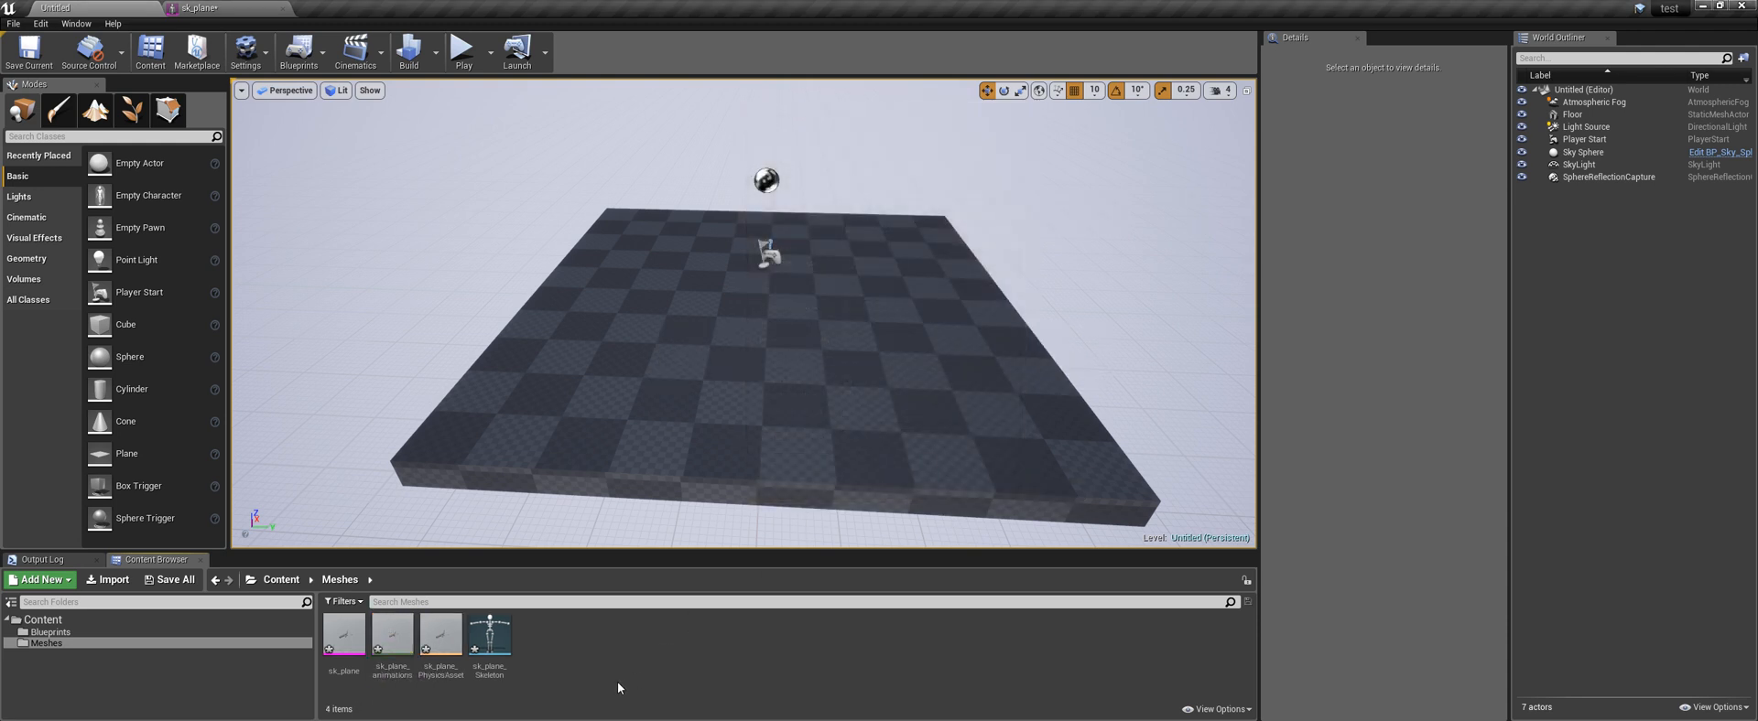
pyautogui.rightClick(568, 628)
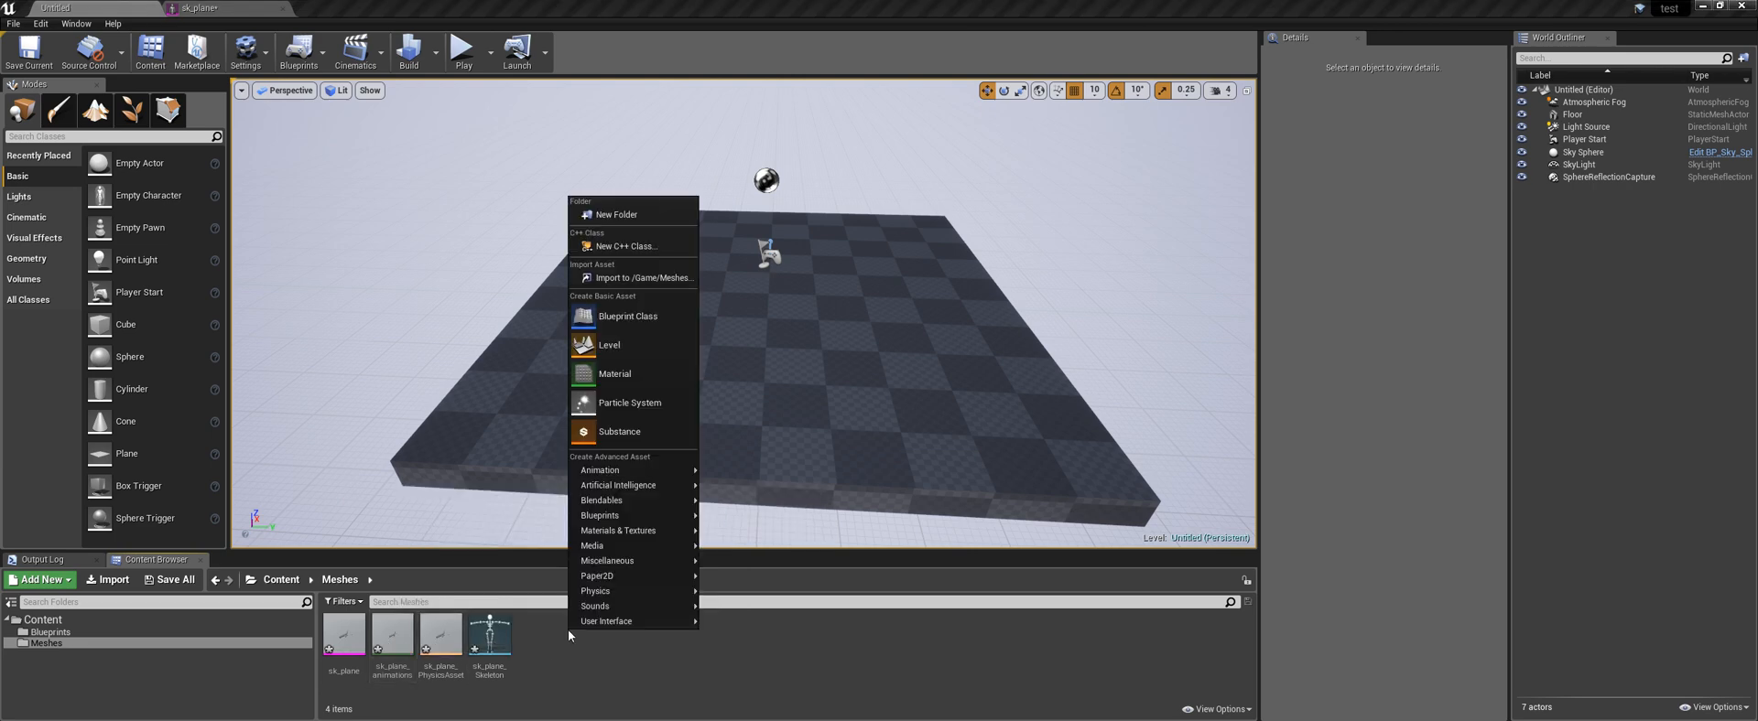
pyautogui.click(545, 659)
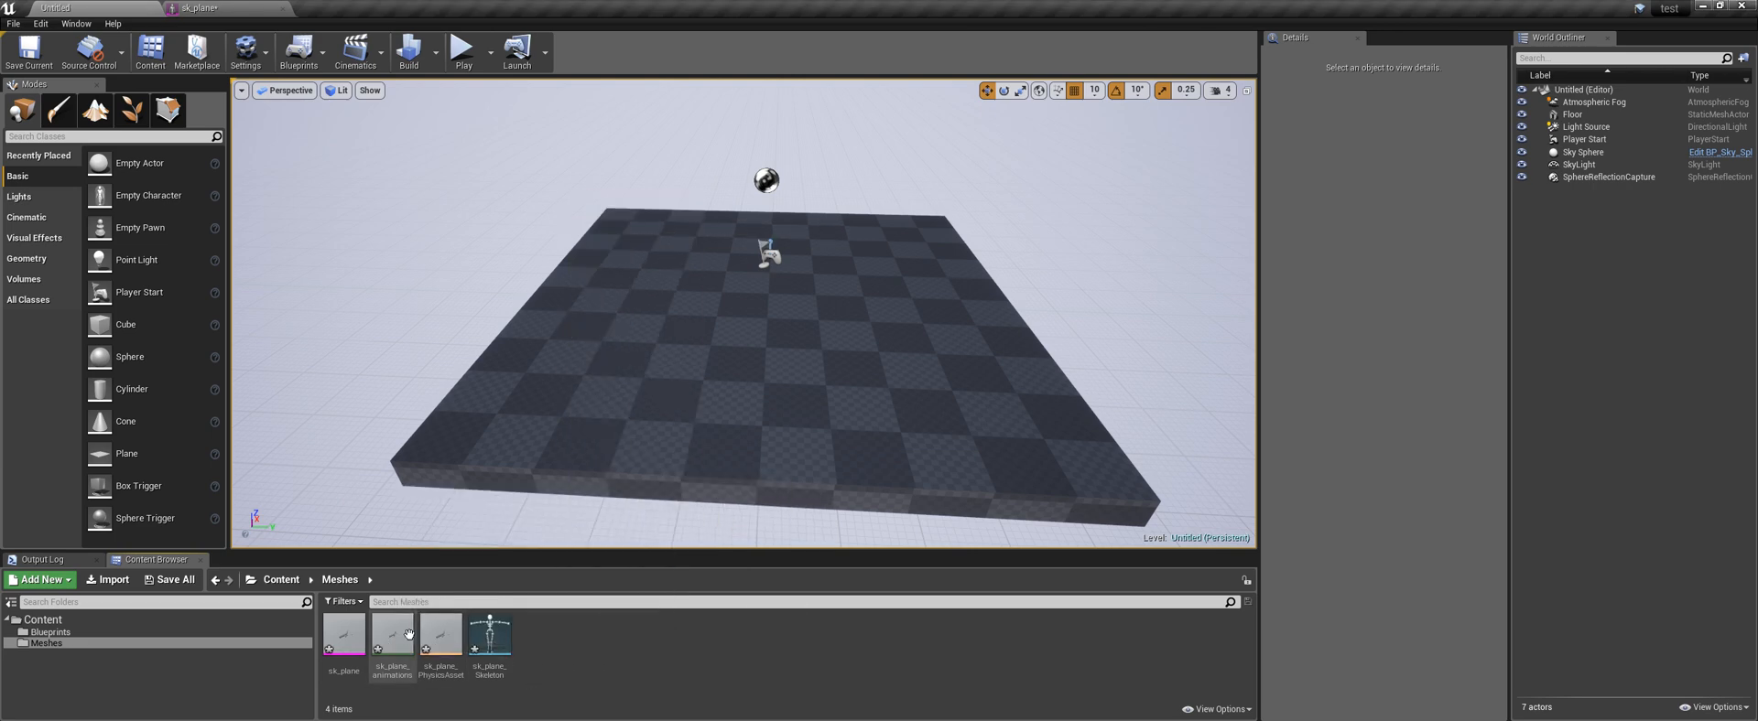
# Open sk_plane_animations, examine the landing gear up close while the animation plays, and close it to return to the level editor
pyautogui.doubleClick(405, 631)
pyautogui.moveTo(756, 370); pyautogui.dragTo(728, 337, button='right')
pyautogui.press('w')
pyautogui.press('w')
pyautogui.press('w')
pyautogui.press('w')
pyautogui.press('w')
pyautogui.press('d')
pyautogui.press('w')
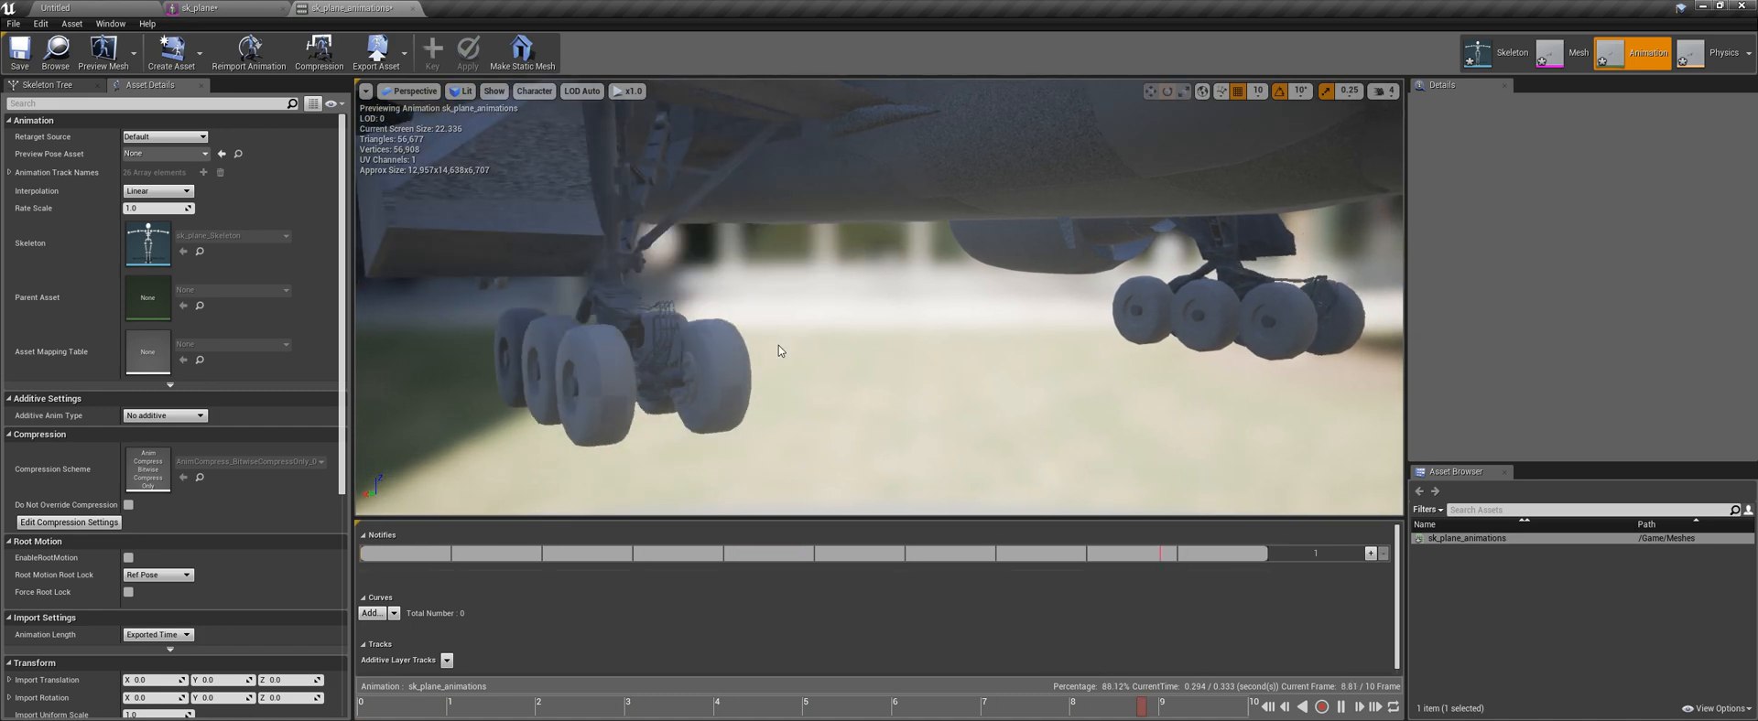
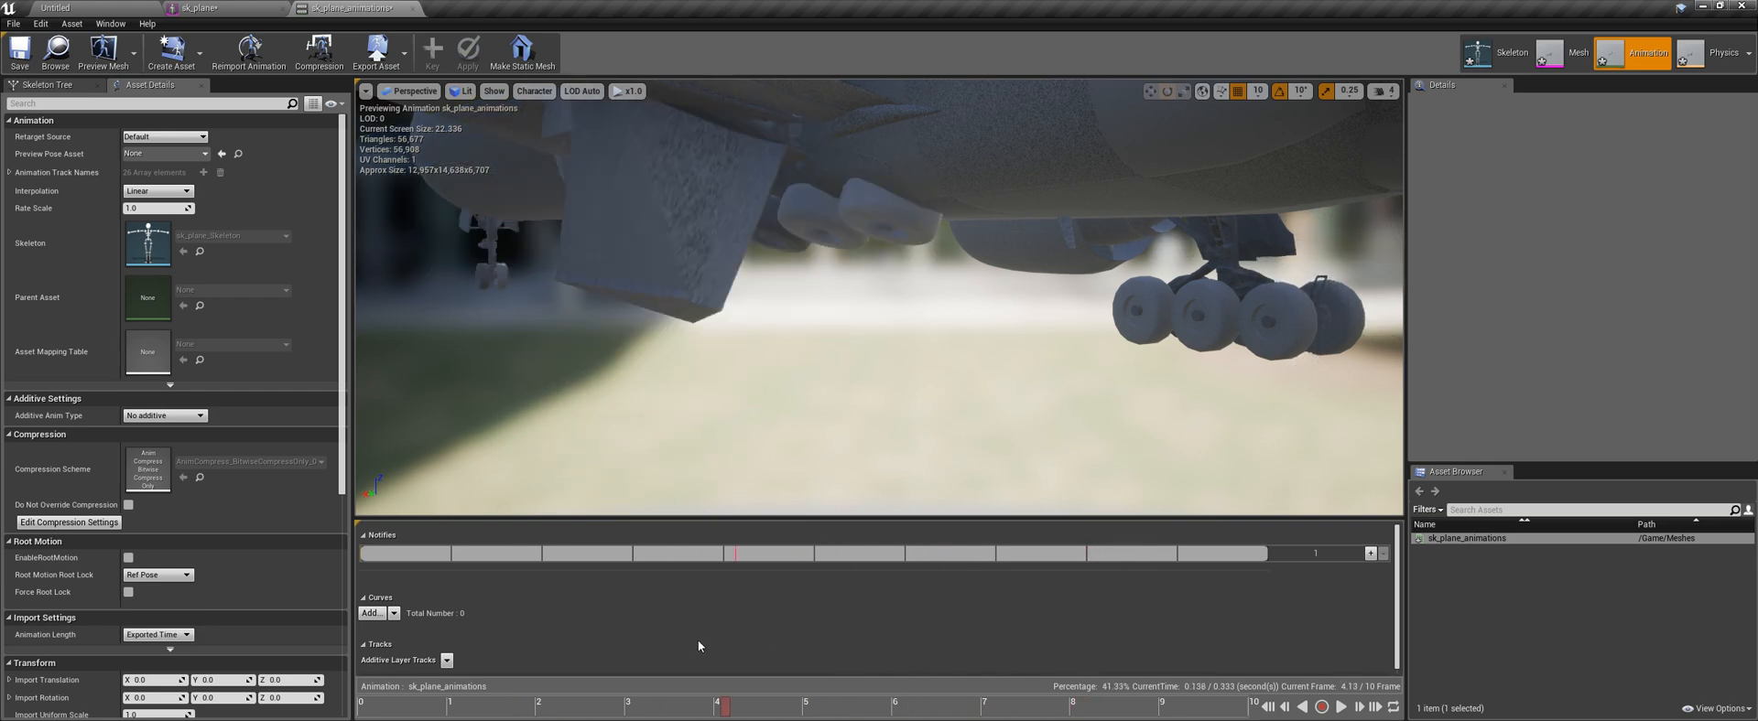
pyautogui.click(412, 9)
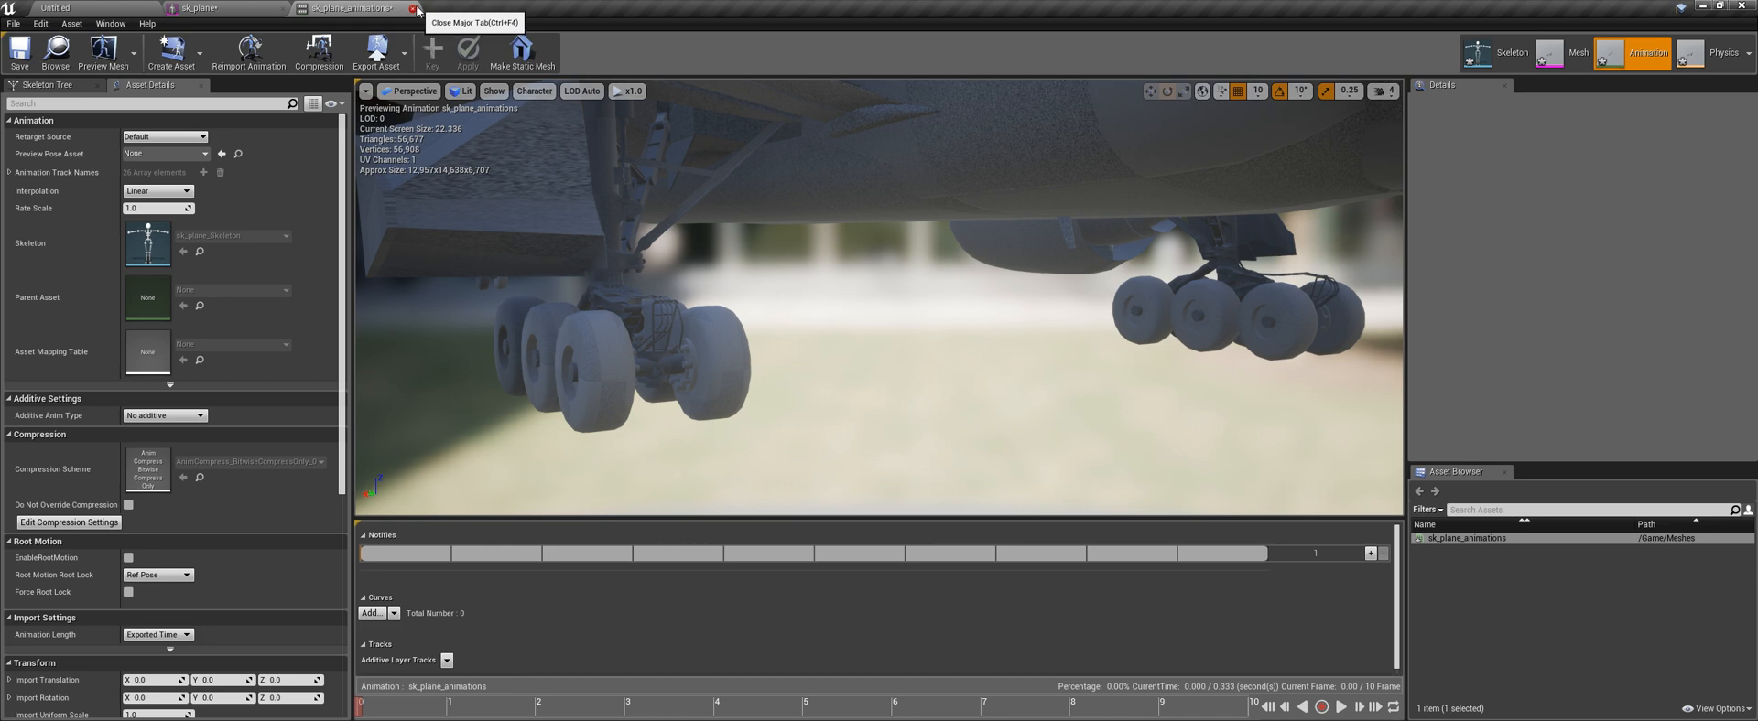
pyautogui.click(135, 8)
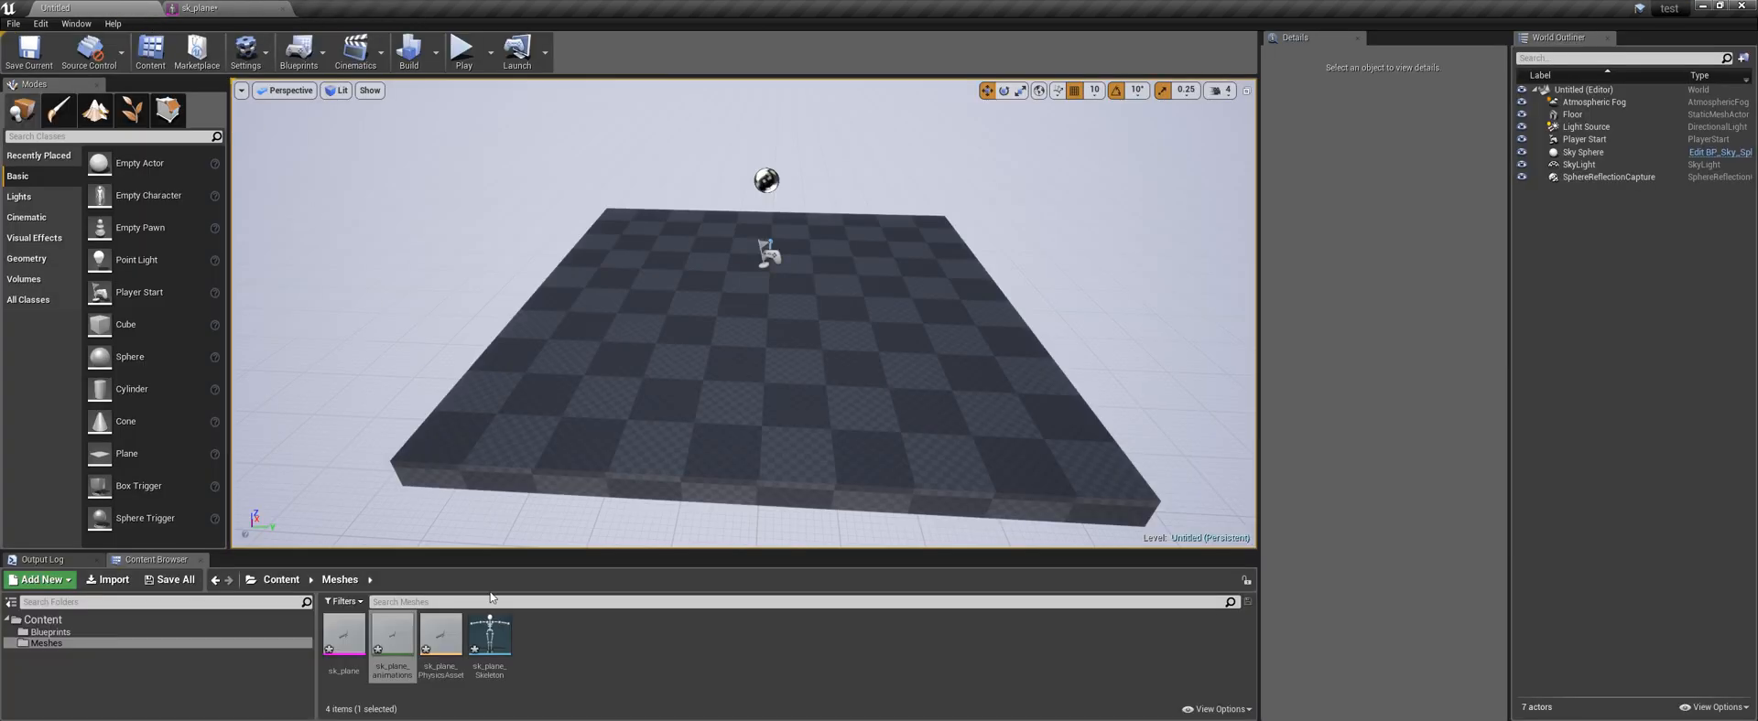
# Create a folder named anims inside the Meshes folder
pyautogui.rightClick(591, 640)
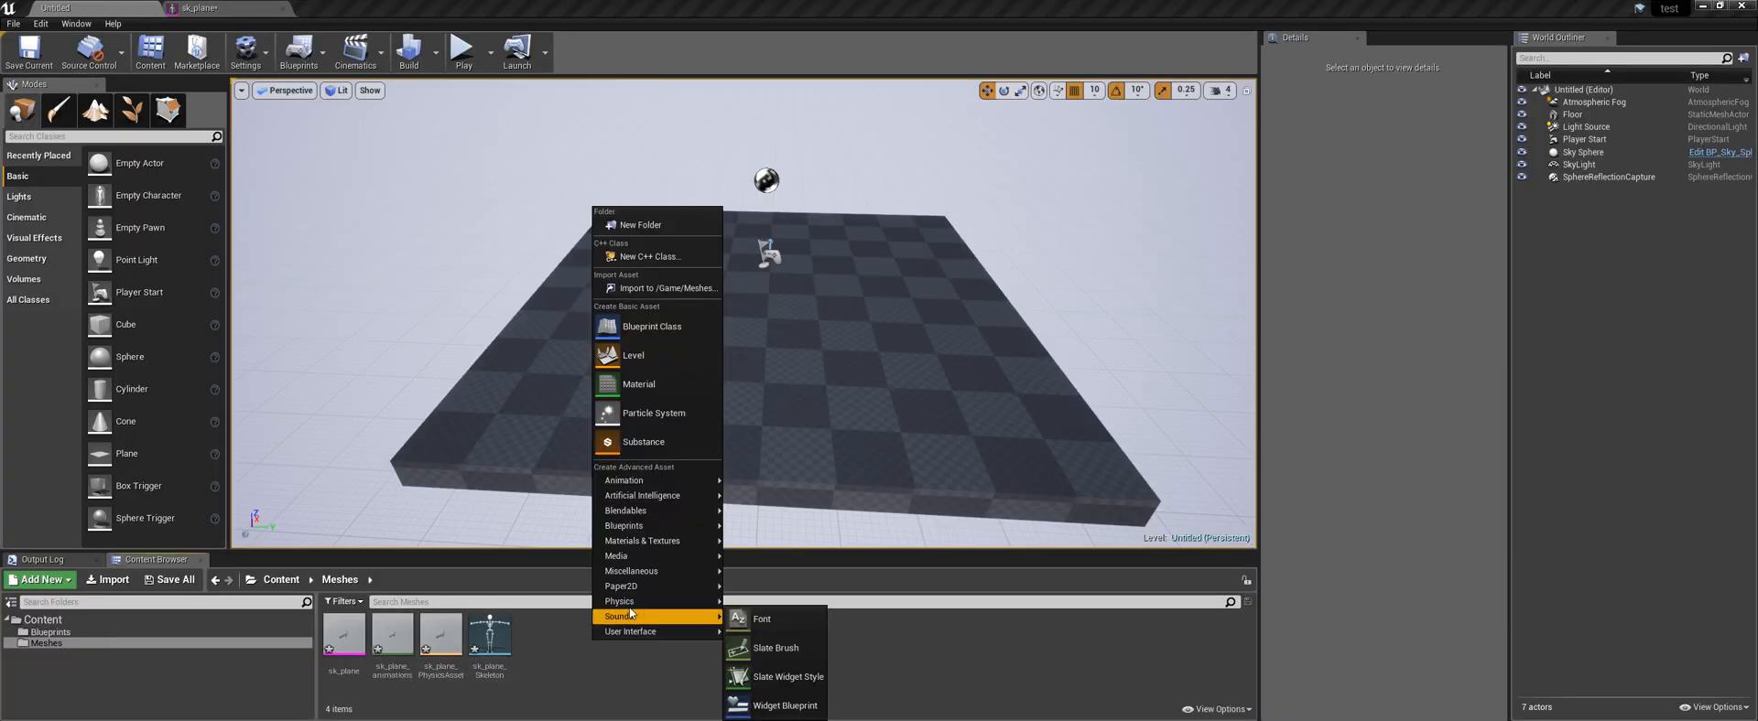
pyautogui.click(666, 229)
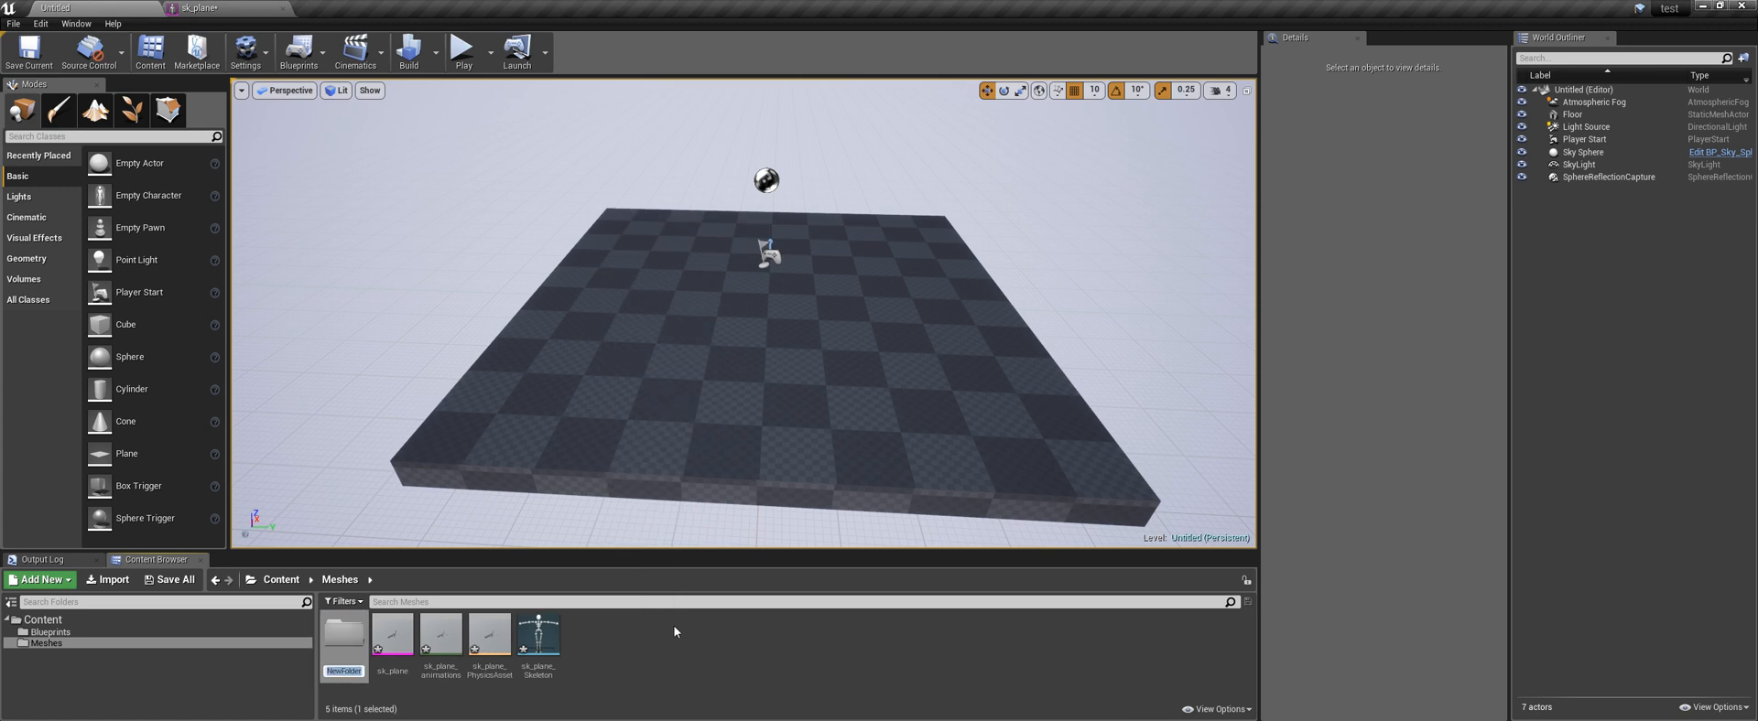
pyautogui.write('anims')
pyautogui.press('Return')
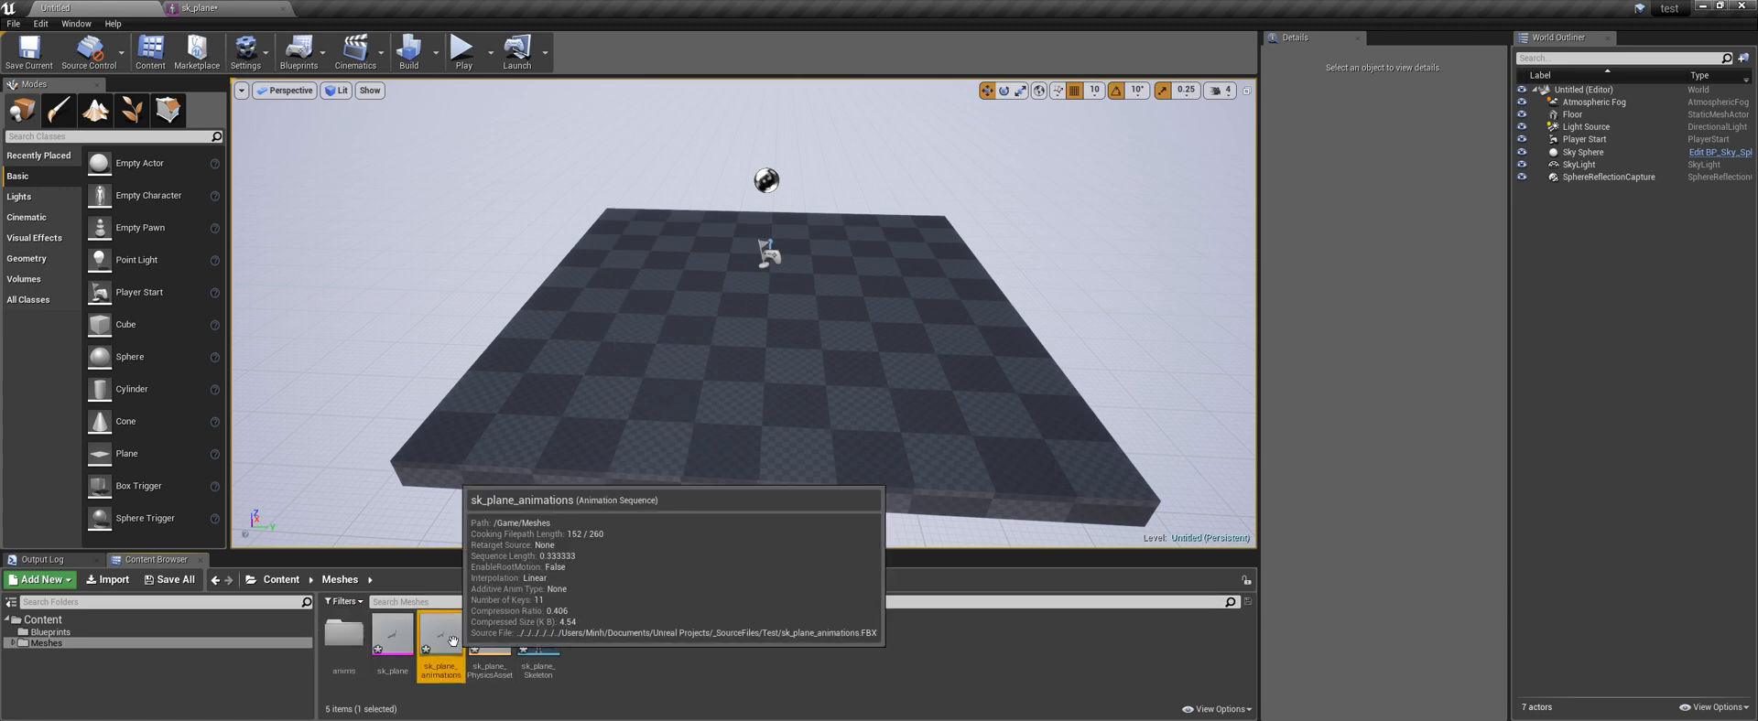
# Copy sk_plane_animations into the anims folder, and open that folder in a taller Content Browser
pyautogui.moveTo(441, 640); pyautogui.dragTo(352, 645)
pyautogui.click(383, 673)
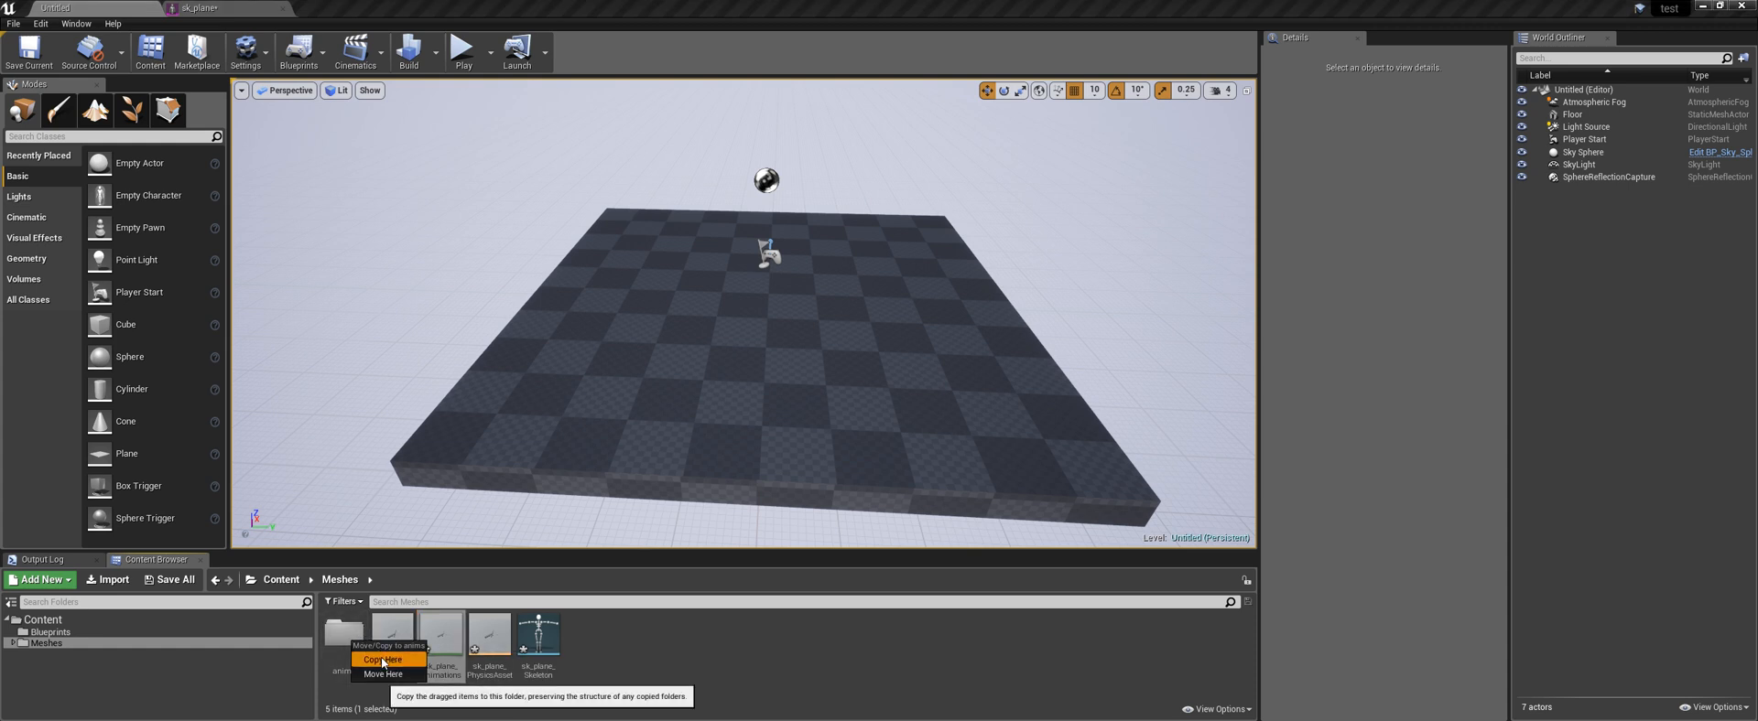
pyautogui.doubleClick(344, 633)
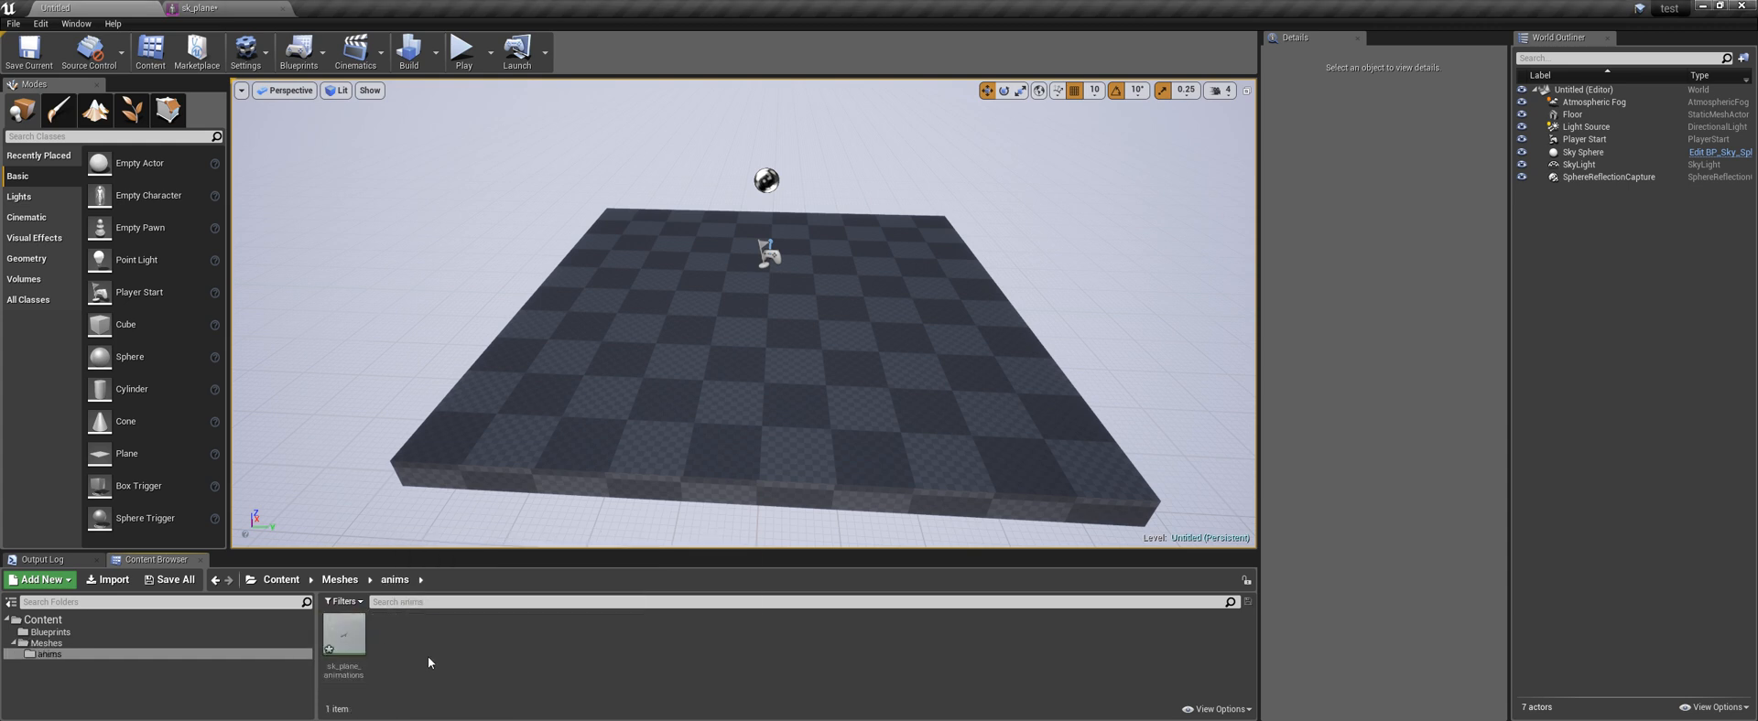
pyautogui.click(351, 638)
pyautogui.click(431, 646)
pyautogui.moveTo(464, 564); pyautogui.dragTo(462, 469)
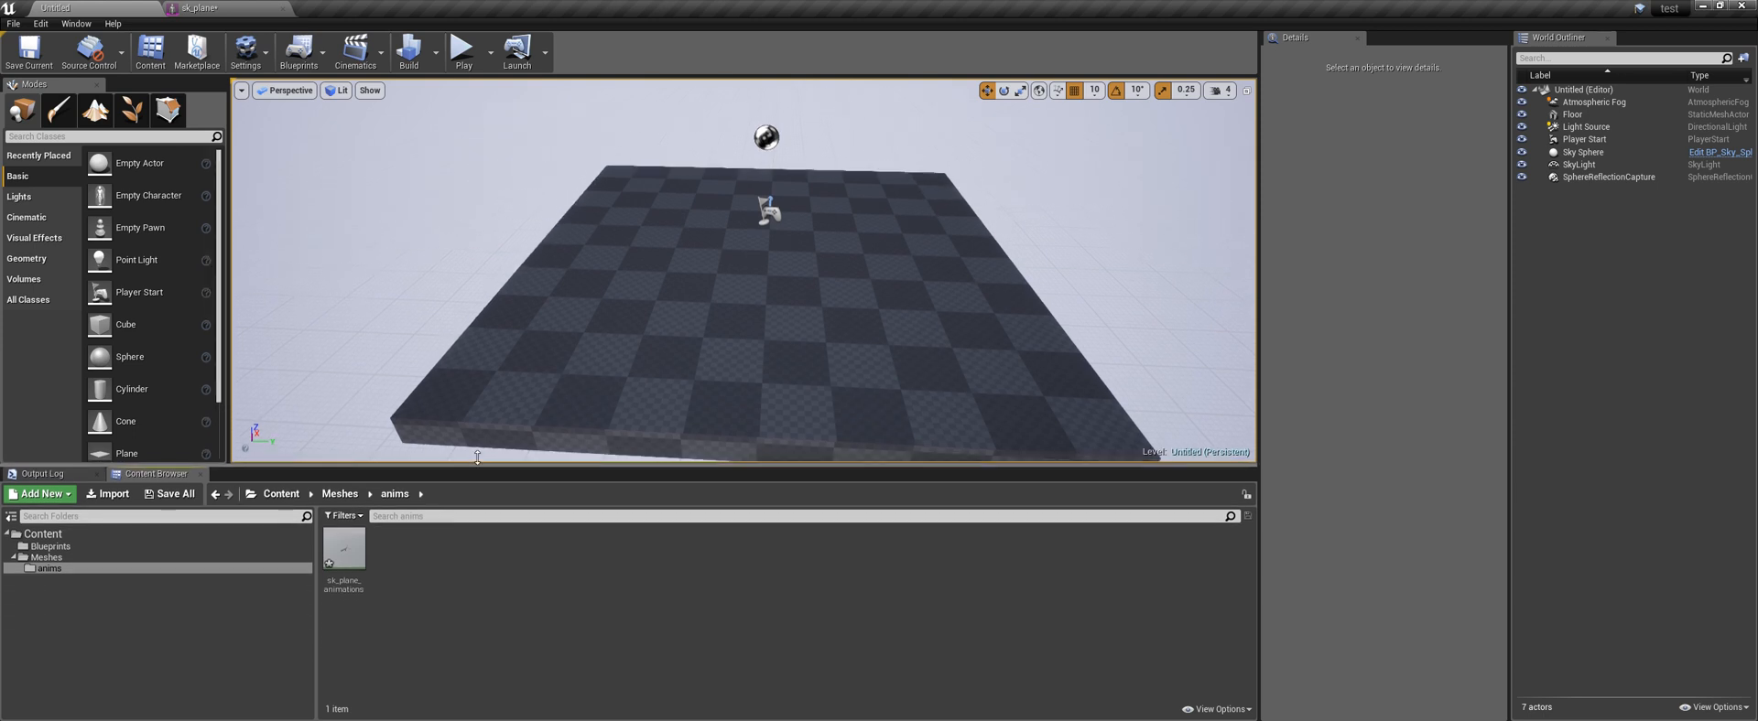
pyautogui.rightClick(410, 540)
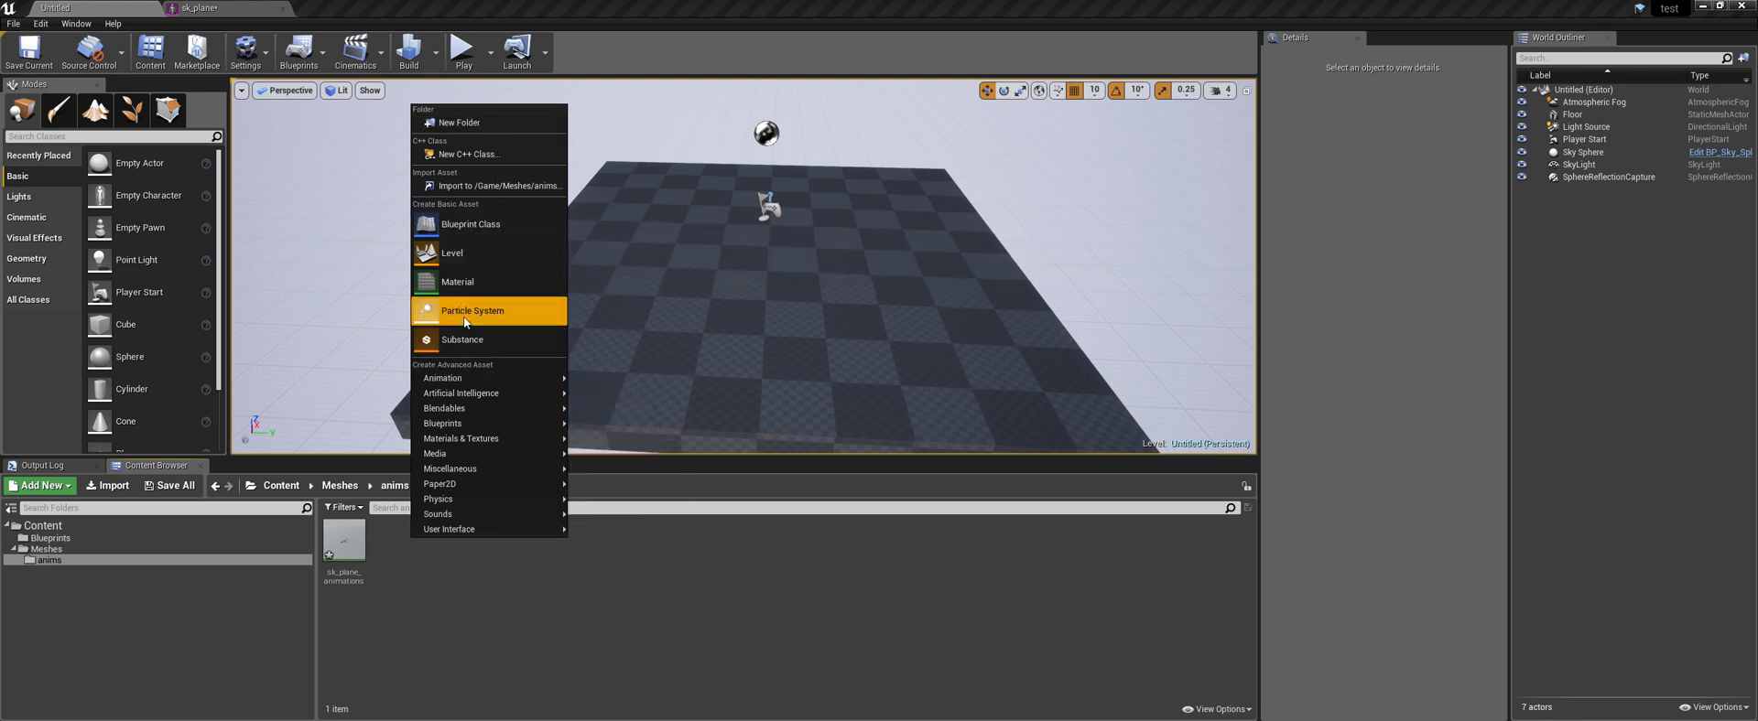
pyautogui.click(434, 569)
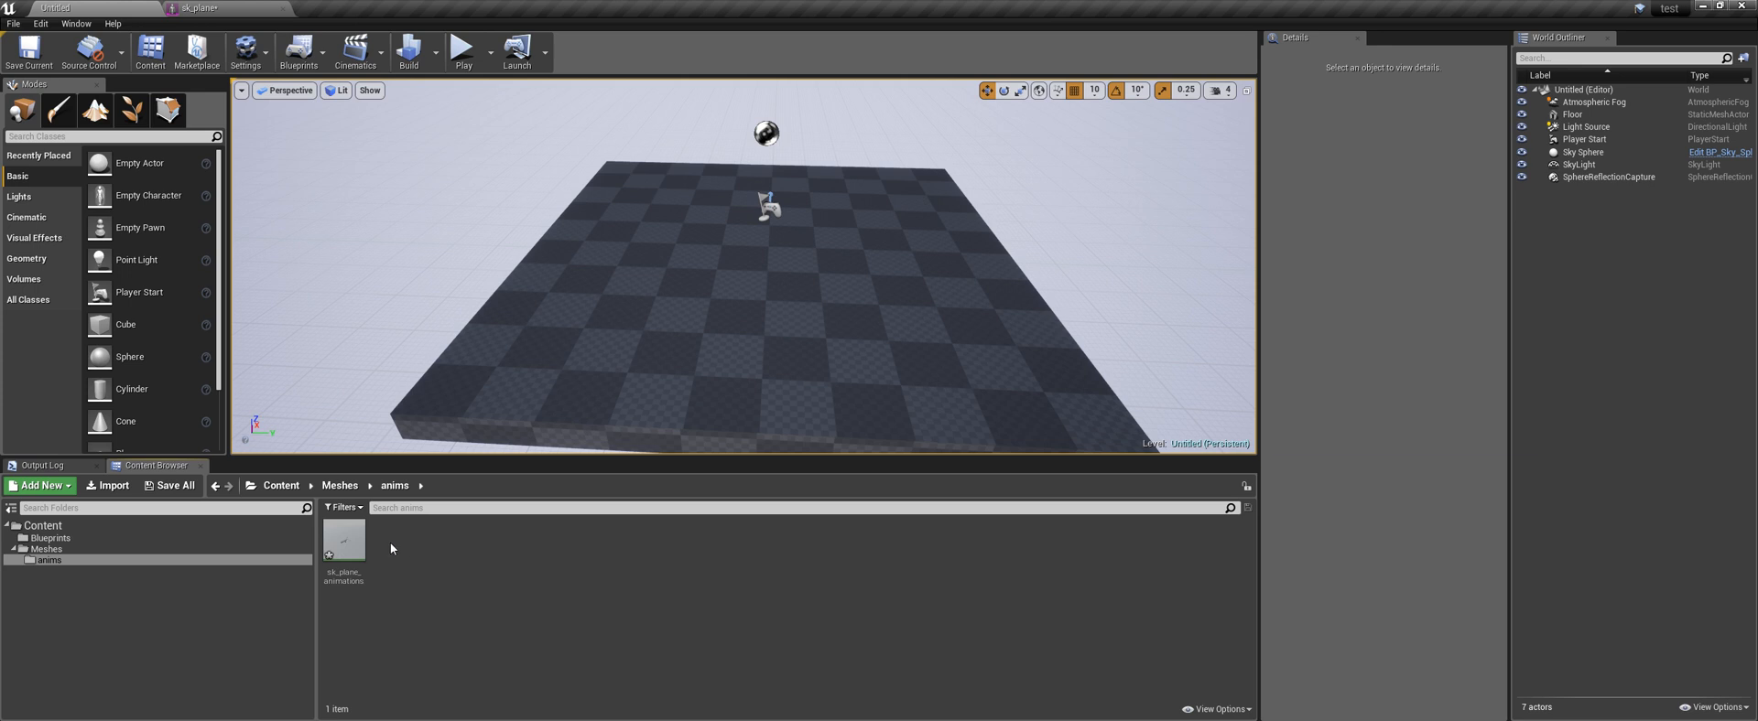
# Duplicate sk_plane_animations in the anims folder and name the copy anim_wheelspin
pyautogui.click(346, 548)
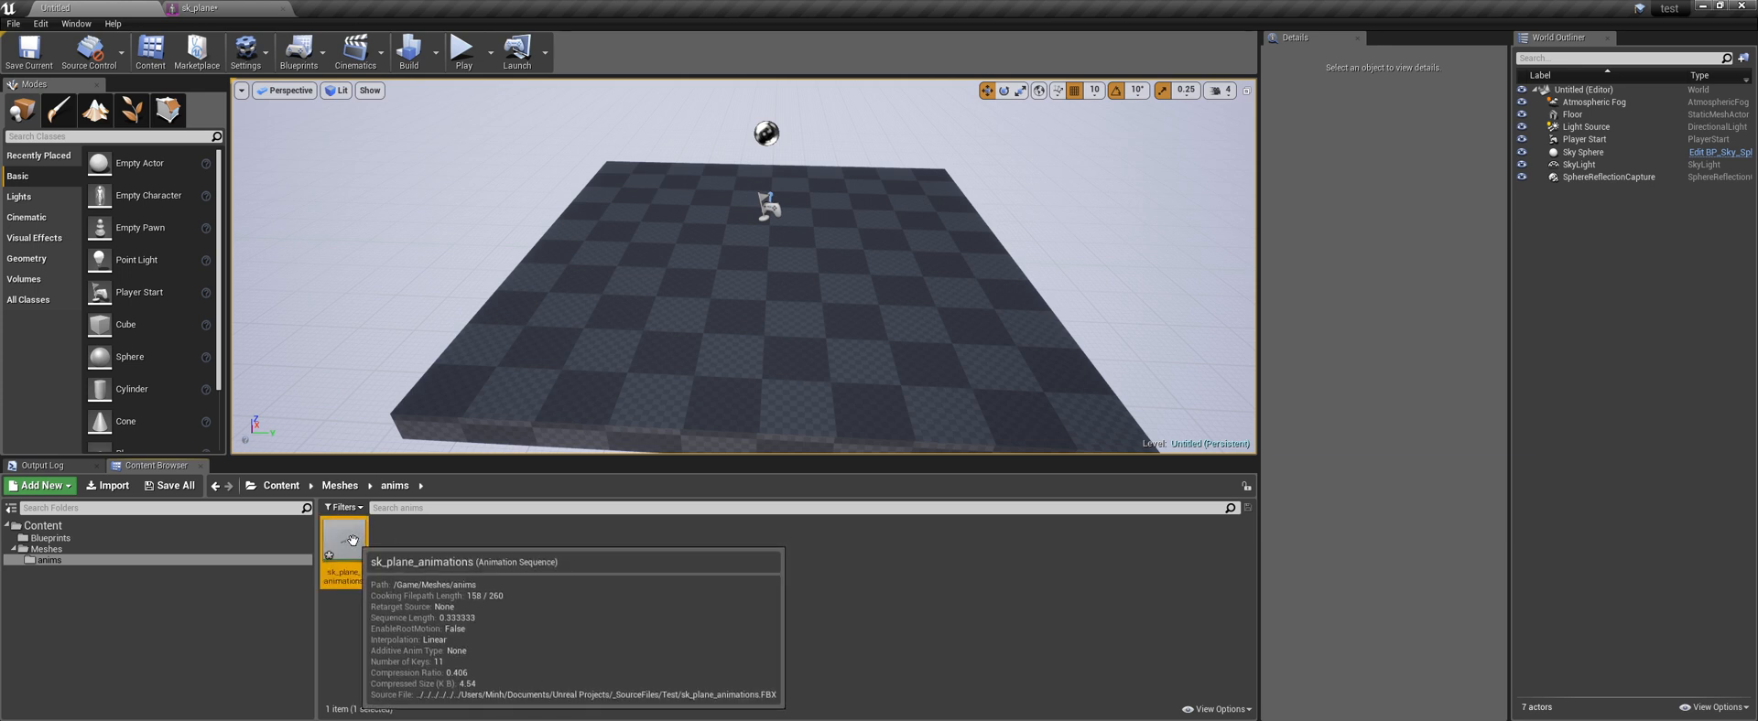
pyautogui.hotkey('ctrl', 'w')
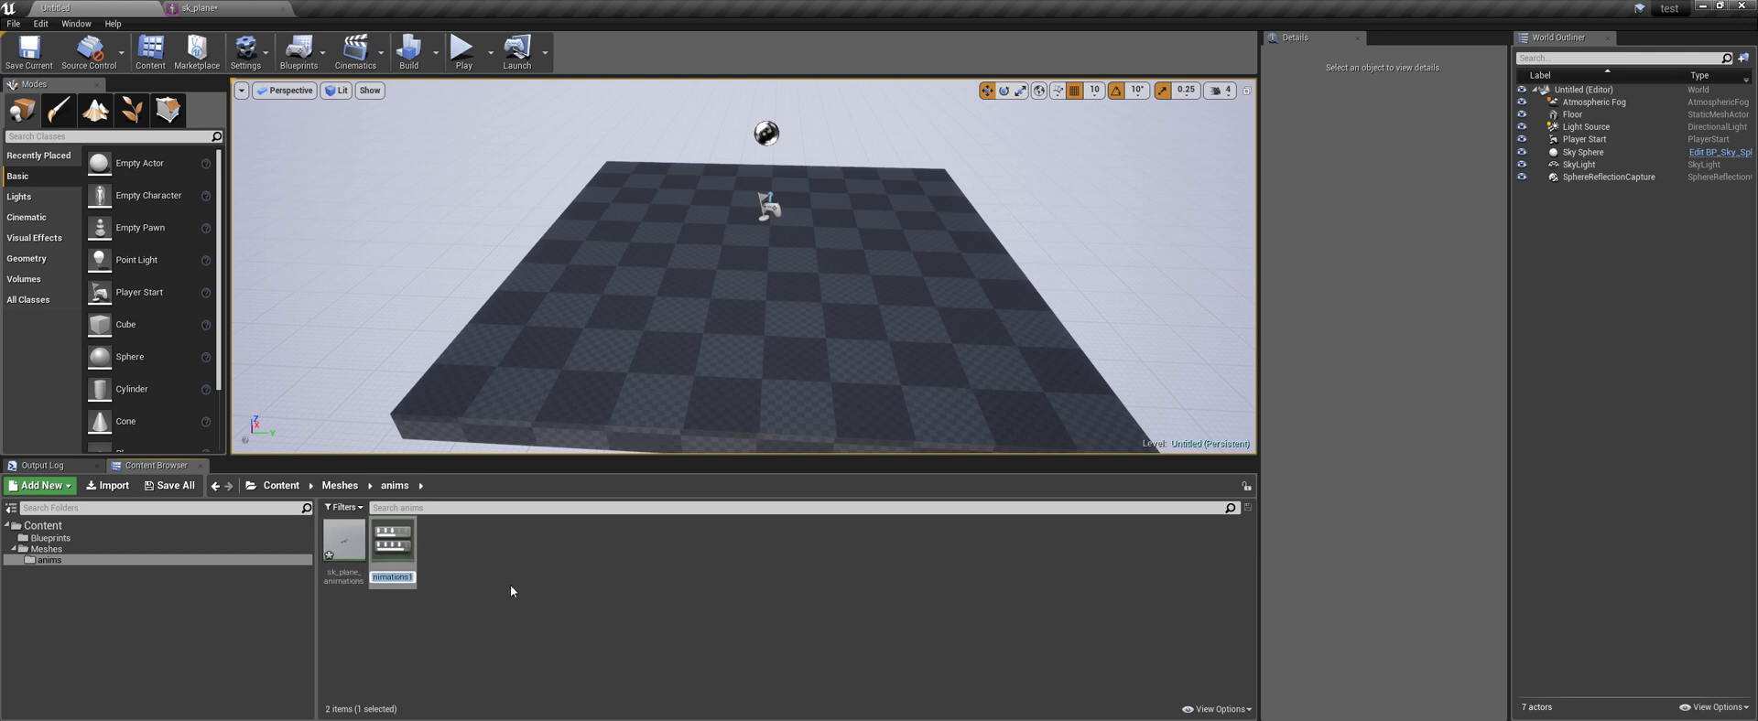
pyautogui.write('sk_')
pyautogui.press('BackSpace')
pyautogui.press('BackSpace')
pyautogui.press('BackSpace')
pyautogui.write('anim')
pyautogui.press('BackSpace')
pyautogui.press('BackSpace')
pyautogui.press('BackSpace')
pyautogui.press('BackSpace')
pyautogui.write('anim')
pyautogui.press('BackSpace')
pyautogui.press('BackSpace')
pyautogui.press('BackSpace')
pyautogui.press('BackSpace')
pyautogui.write('sk_')
pyautogui.press('BackSpace')
pyautogui.press('BackSpace')
pyautogui.press('BackSpace')
pyautogui.write('anim_wheelspin')
pyautogui.press('Return')
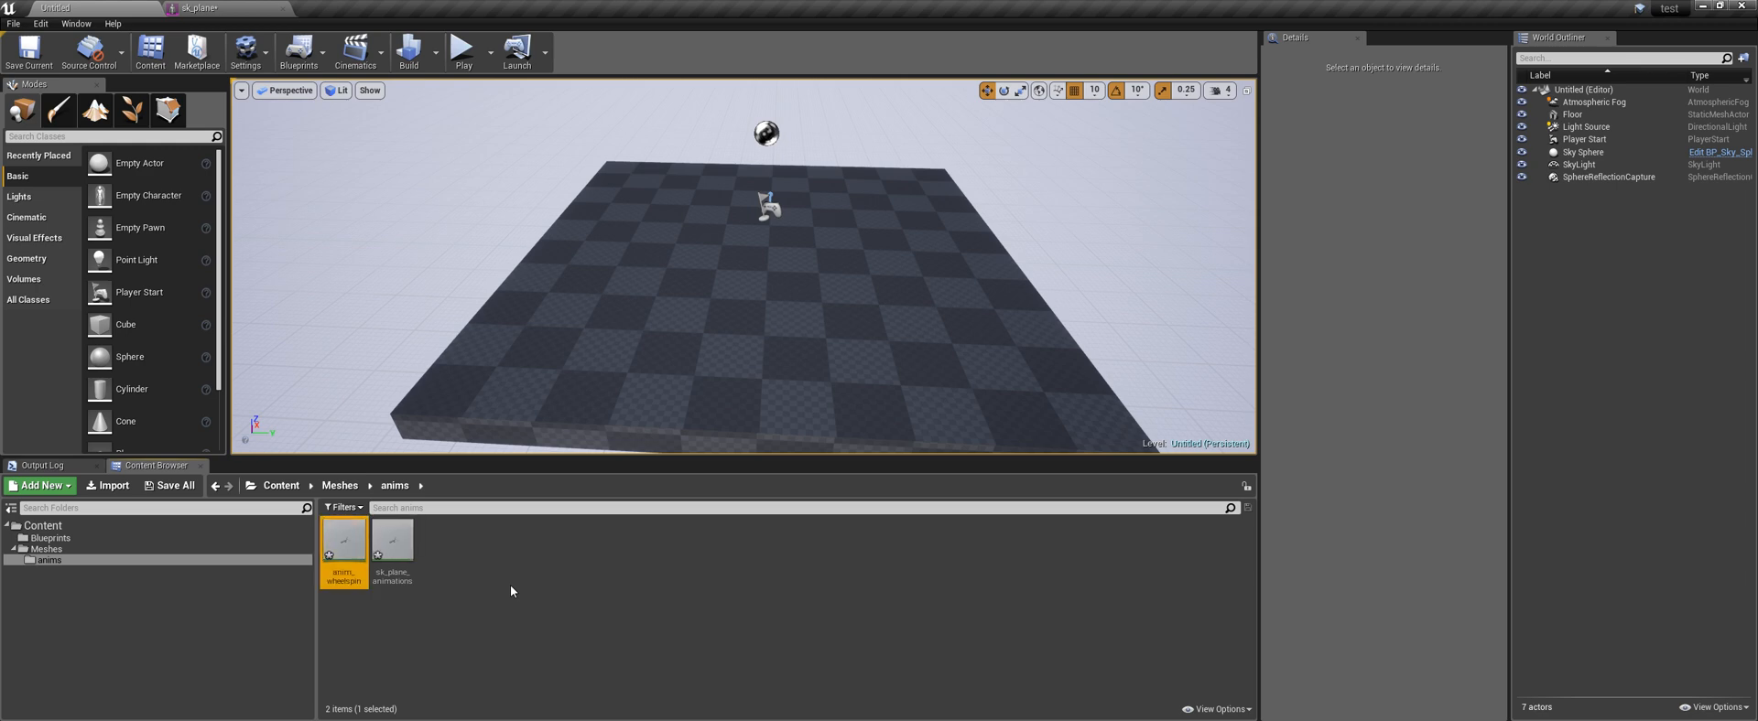
# Open anim_wheelspin and examine the landing gear up close while scrubbing through the animation back to frame 0
pyautogui.doubleClick(344, 545)
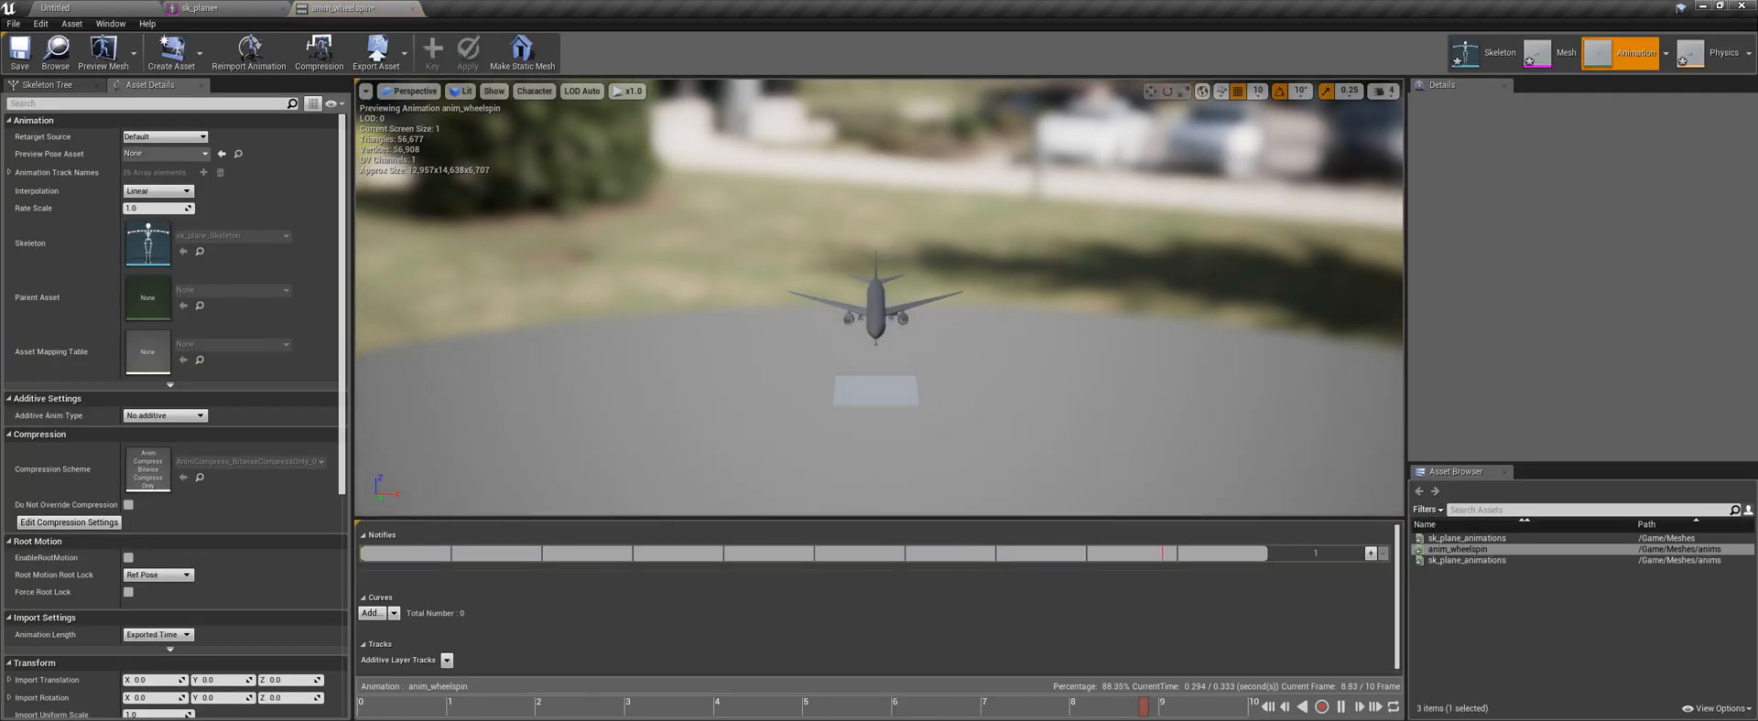
pyautogui.moveTo(878, 302); pyautogui.dragTo(718, 283, button='right')
pyautogui.press('w')
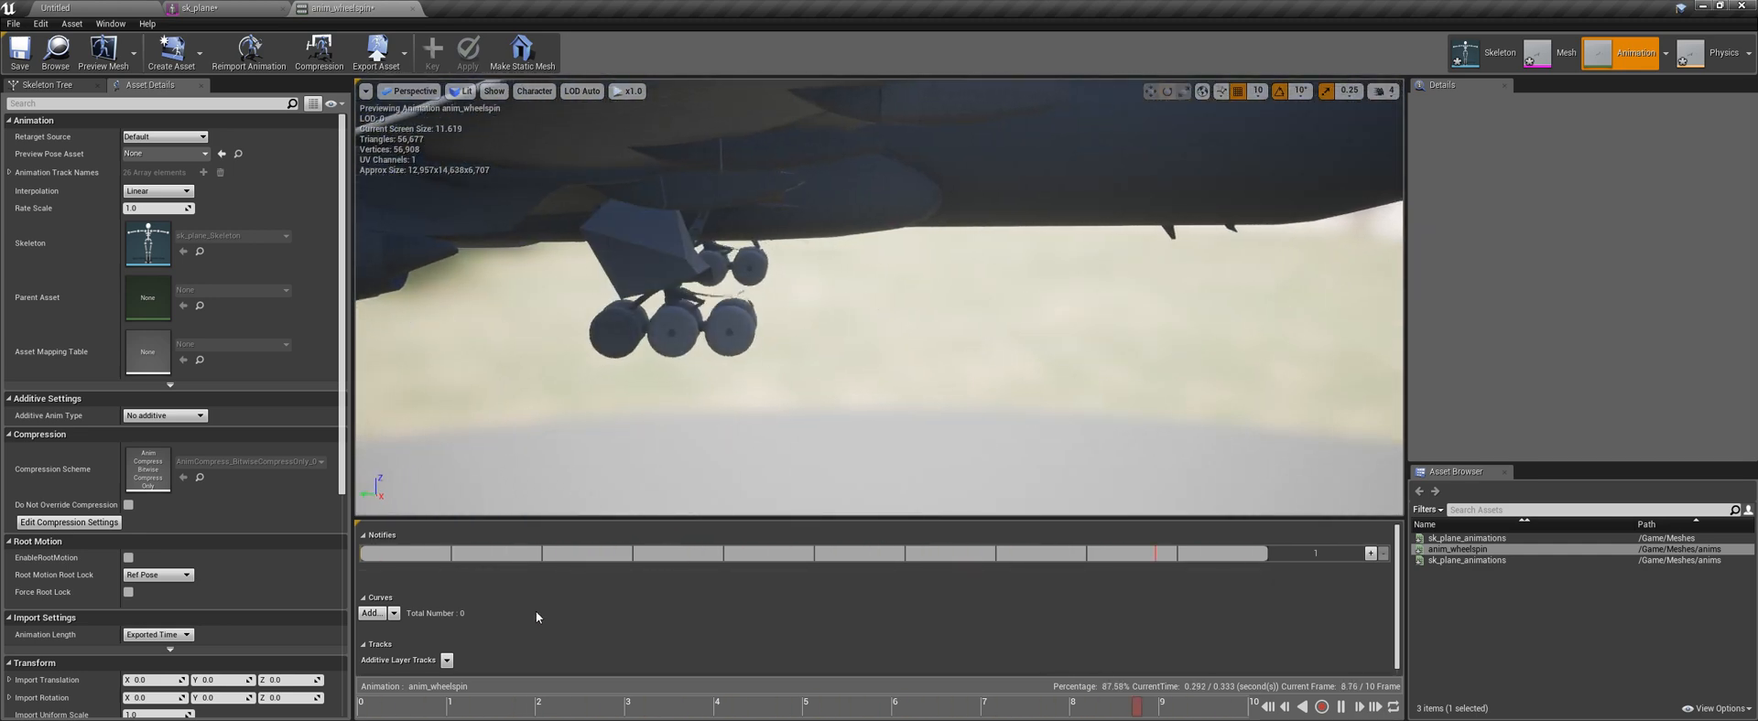
pyautogui.click(479, 704)
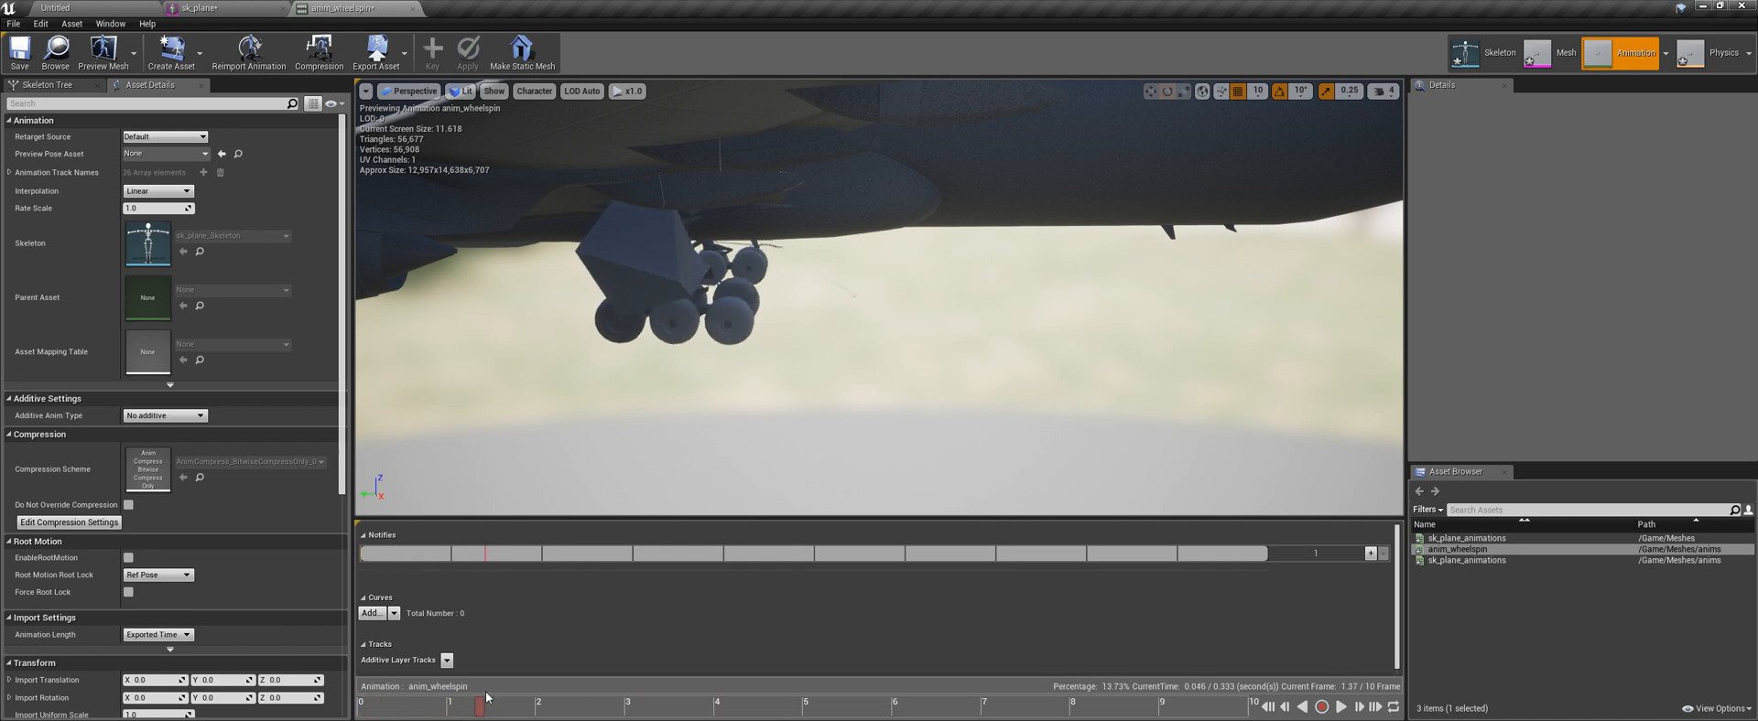
pyautogui.moveTo(489, 693)
pyautogui.mouseDown()
pyautogui.moveTo(410, 692)
pyautogui.moveTo(500, 688)
pyautogui.mouseUp()
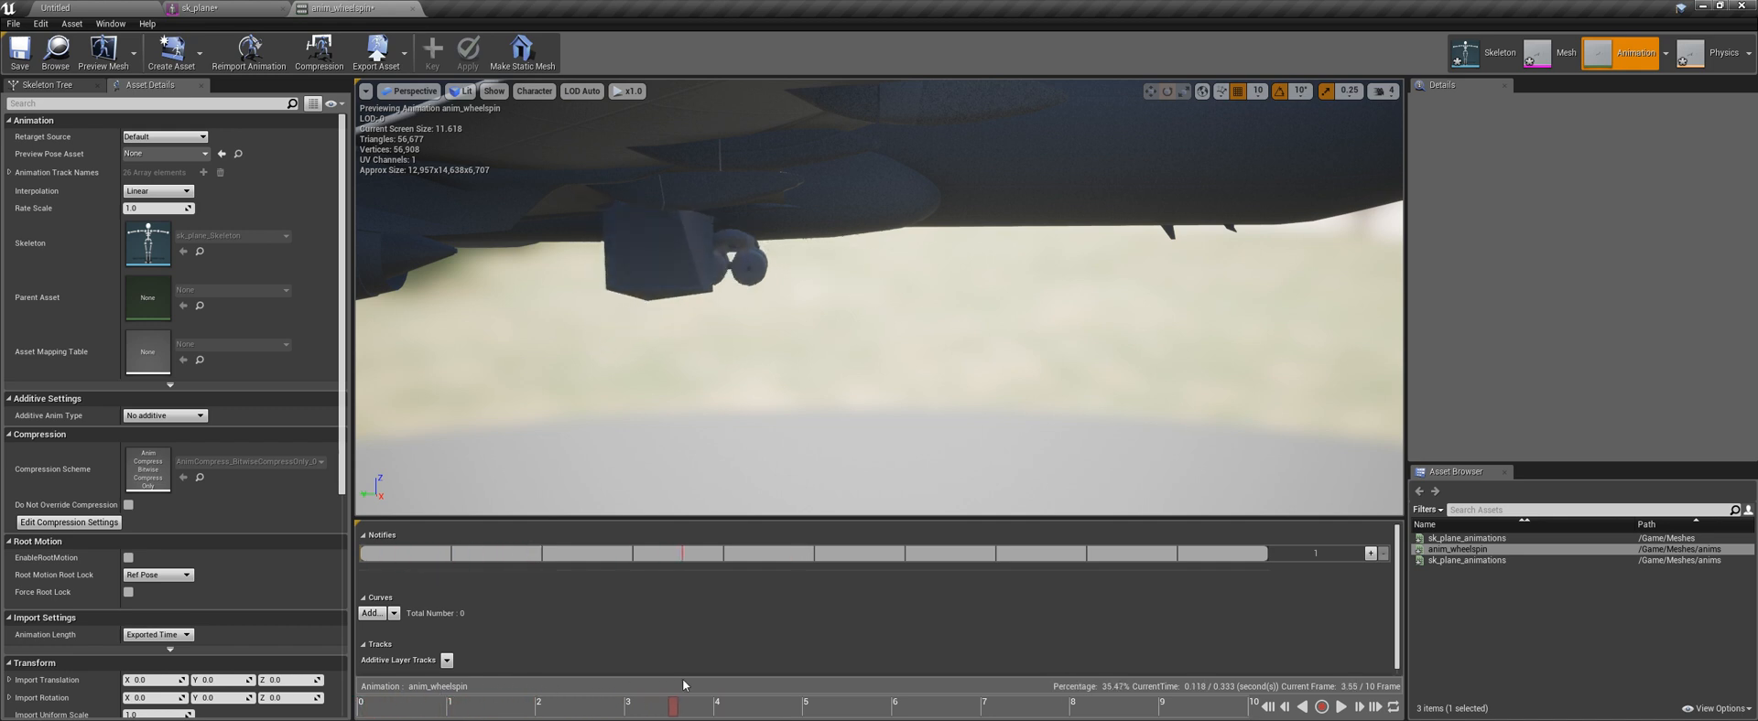
pyautogui.moveTo(683, 678); pyautogui.dragTo(359, 661)
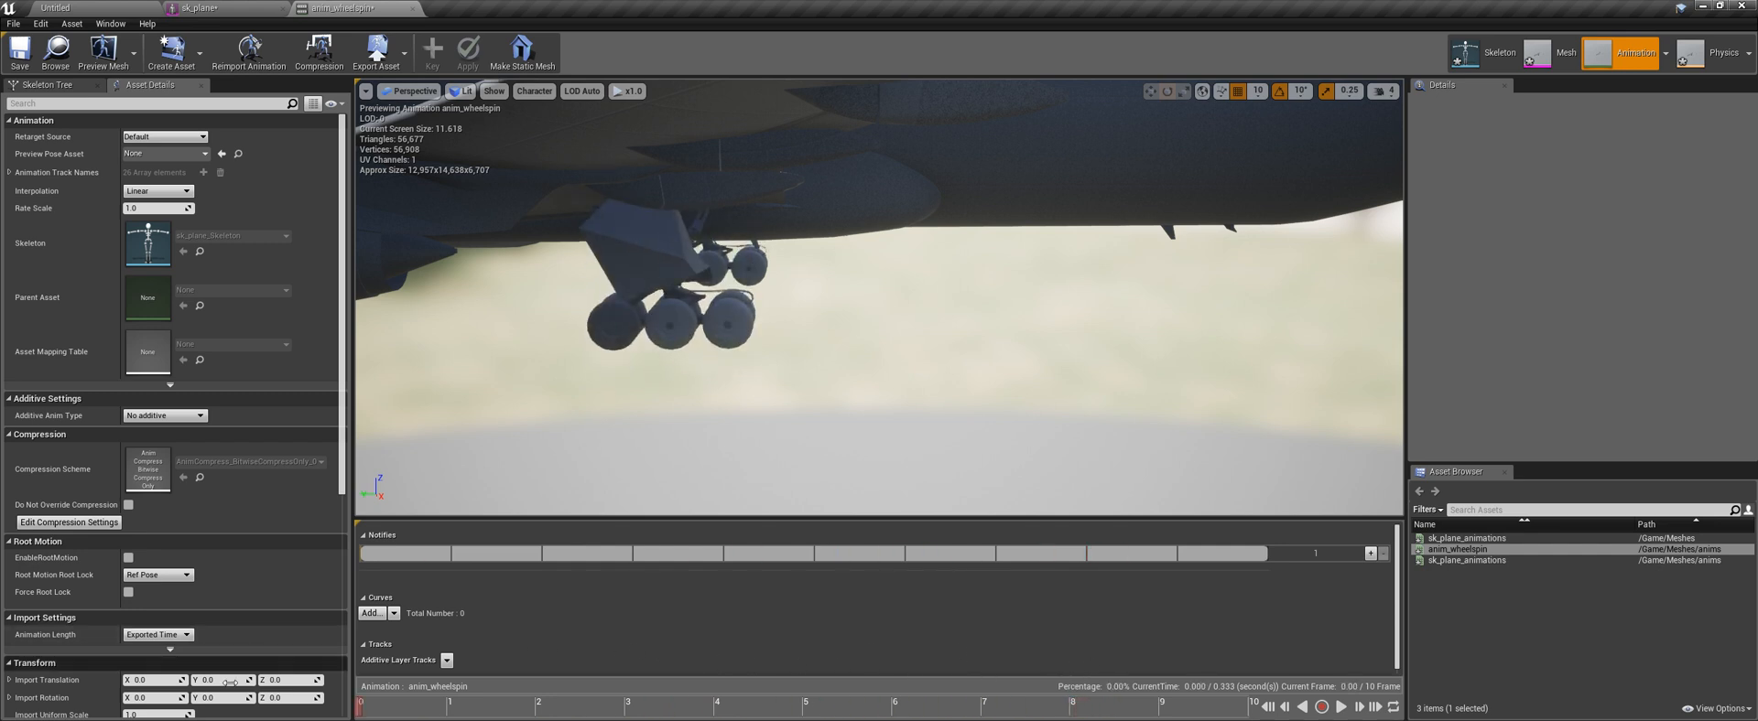
# Switch to 3ds Max and examine the landing gear from below while scrubbing the animation to frame 5
pyautogui.hotkey('alt', 'Tab')
pyautogui.hotkey('alt', 'Tab')
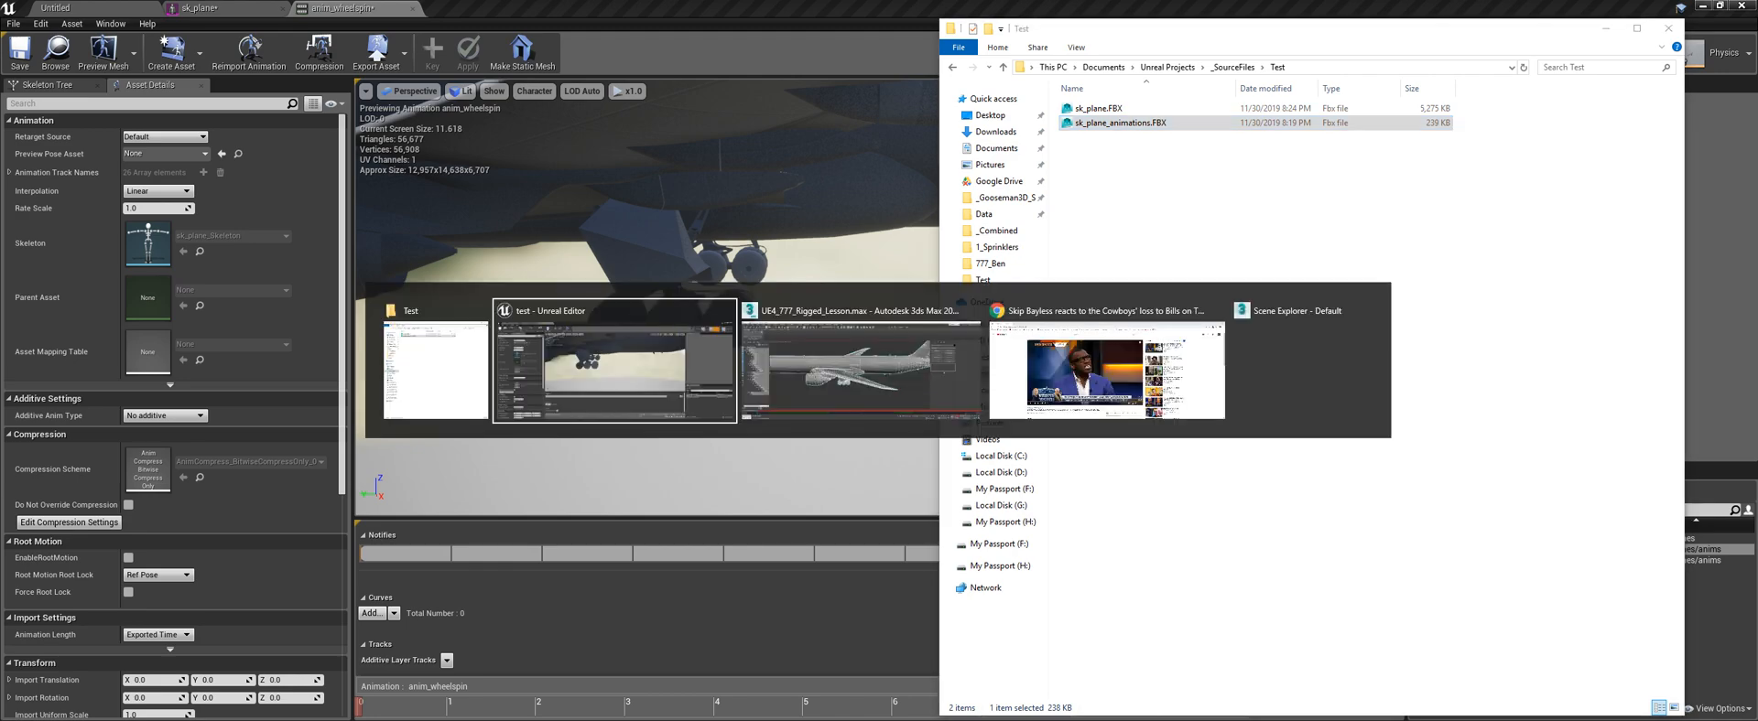
pyautogui.hotkey('alt', 'Tab')
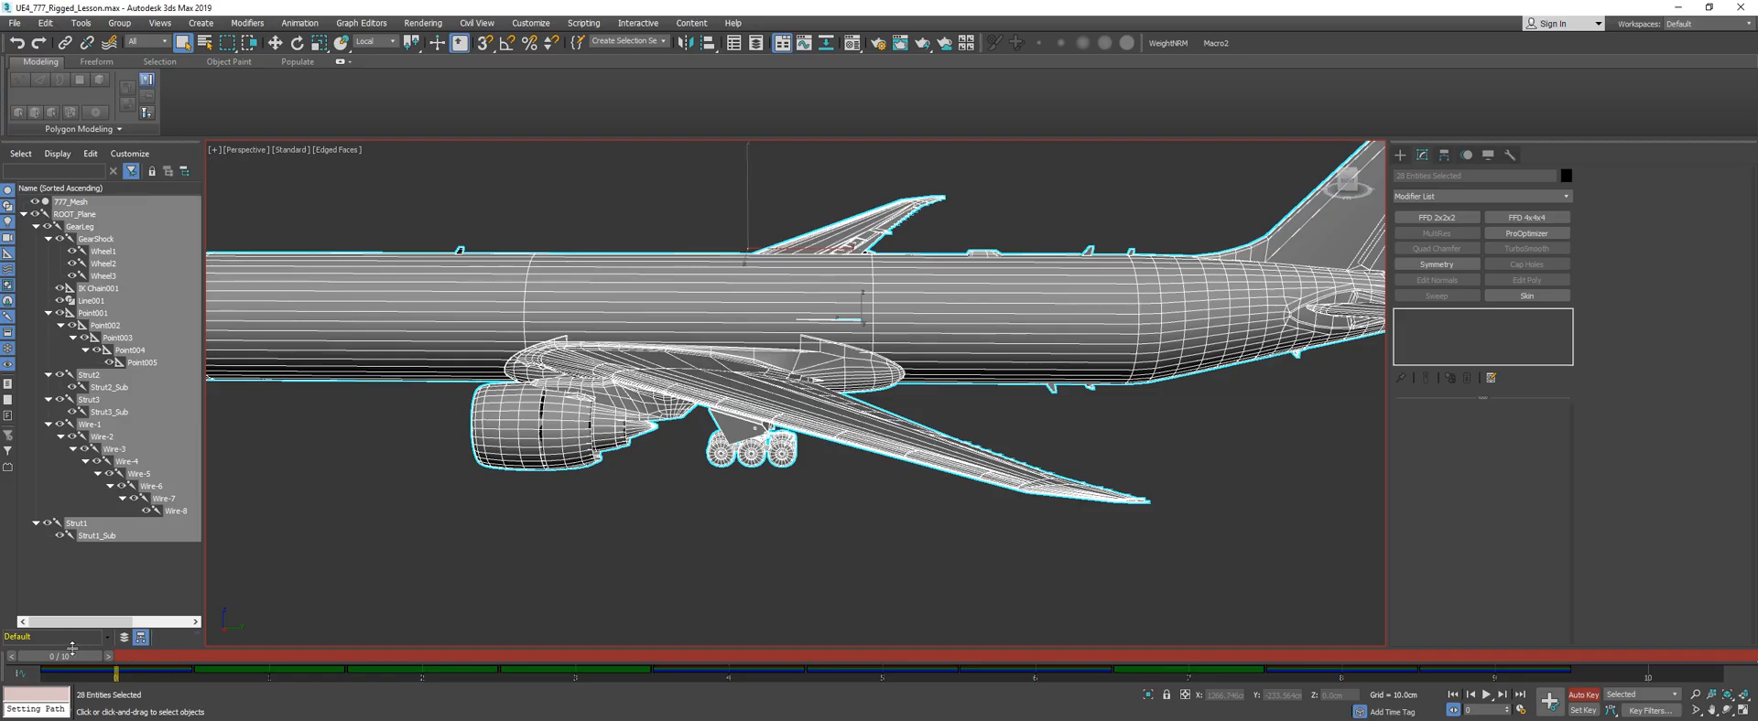
pyautogui.moveTo(72, 653); pyautogui.dragTo(566, 641)
pyautogui.keyDown('alt'); pyautogui.moveTo(743, 564); pyautogui.dragTo(759, 409, button='middle'); pyautogui.keyUp('alt')
pyautogui.scroll(4, 786, 423)
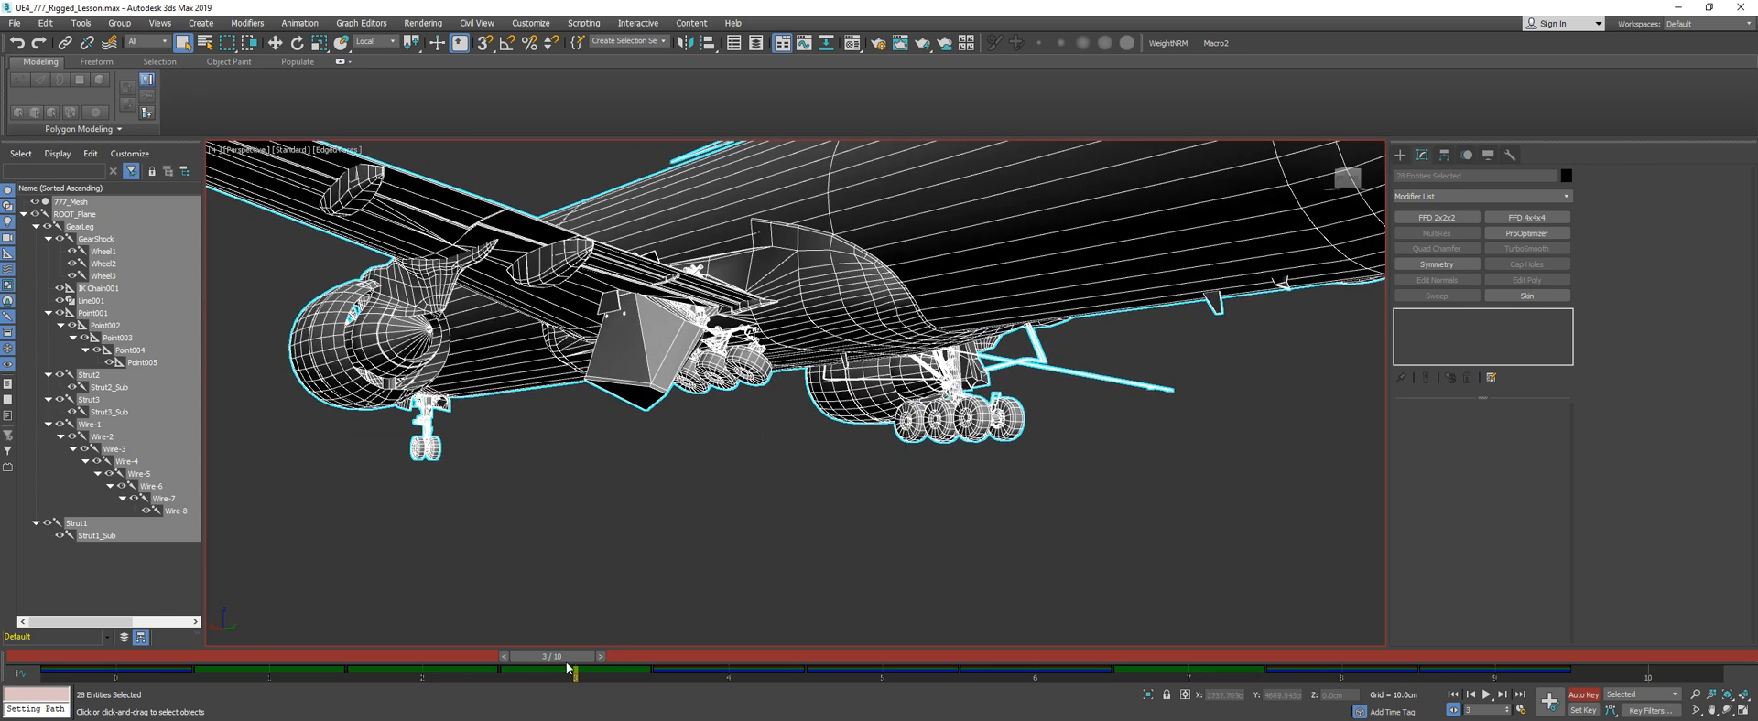
pyautogui.moveTo(566, 669); pyautogui.dragTo(824, 602)
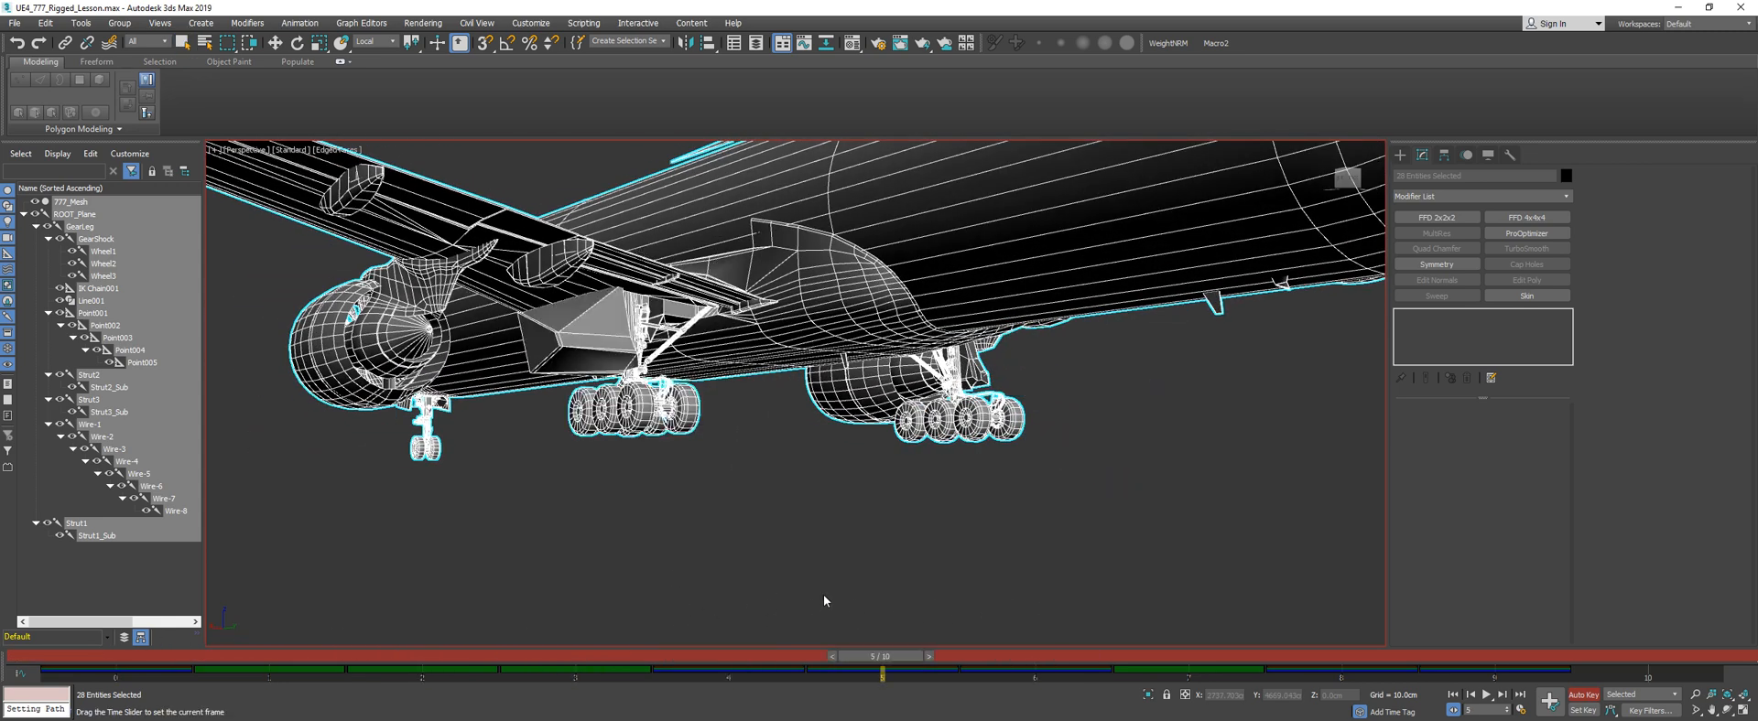
# Show the viewport in wireframe, select the GearLeg bone and return the timeline to frame 0
pyautogui.press('q')
pyautogui.click(630, 300)
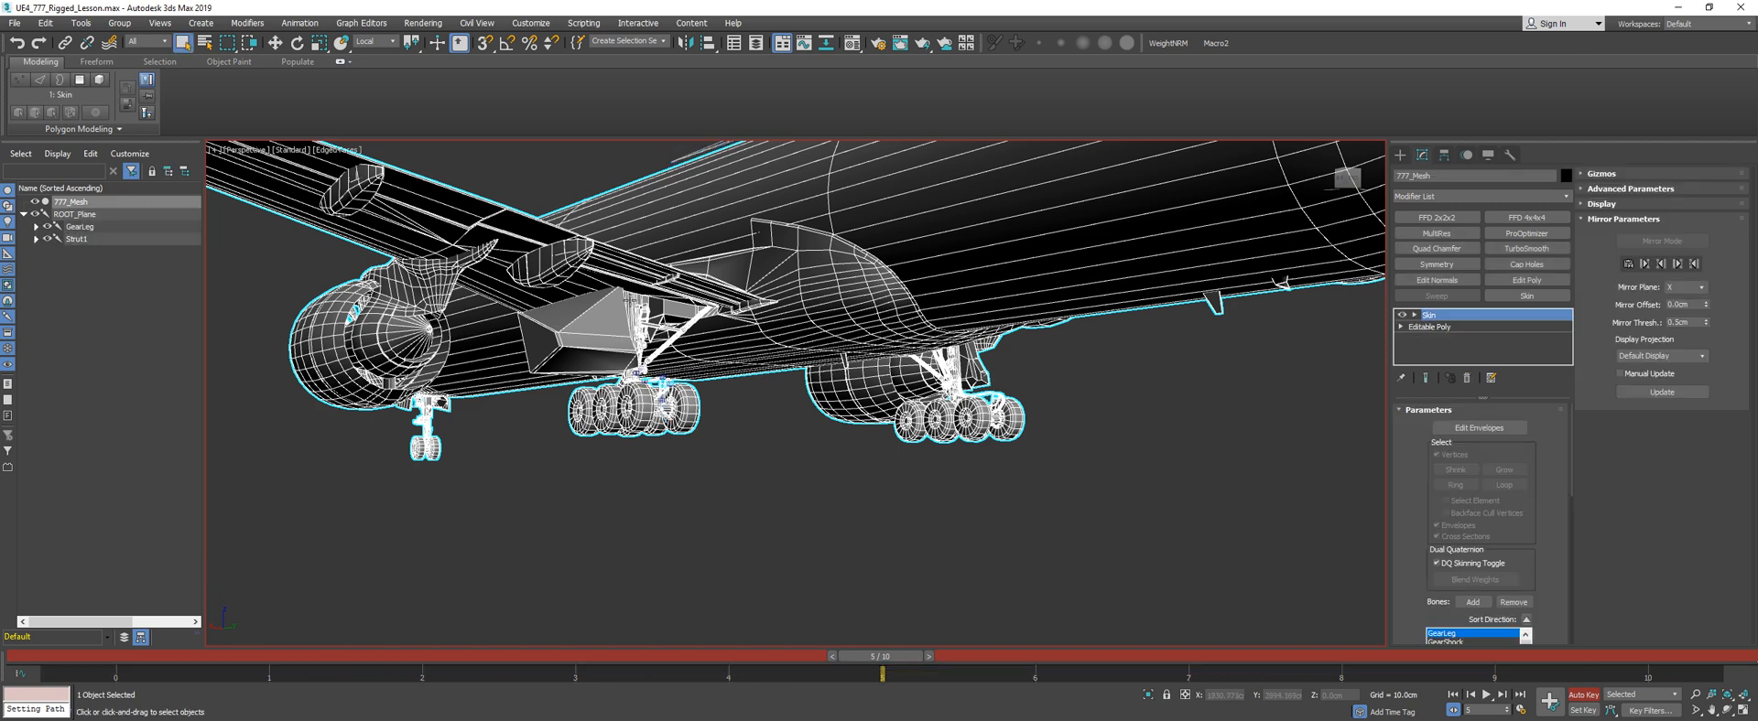
pyautogui.press('F3')
pyautogui.click(628, 297)
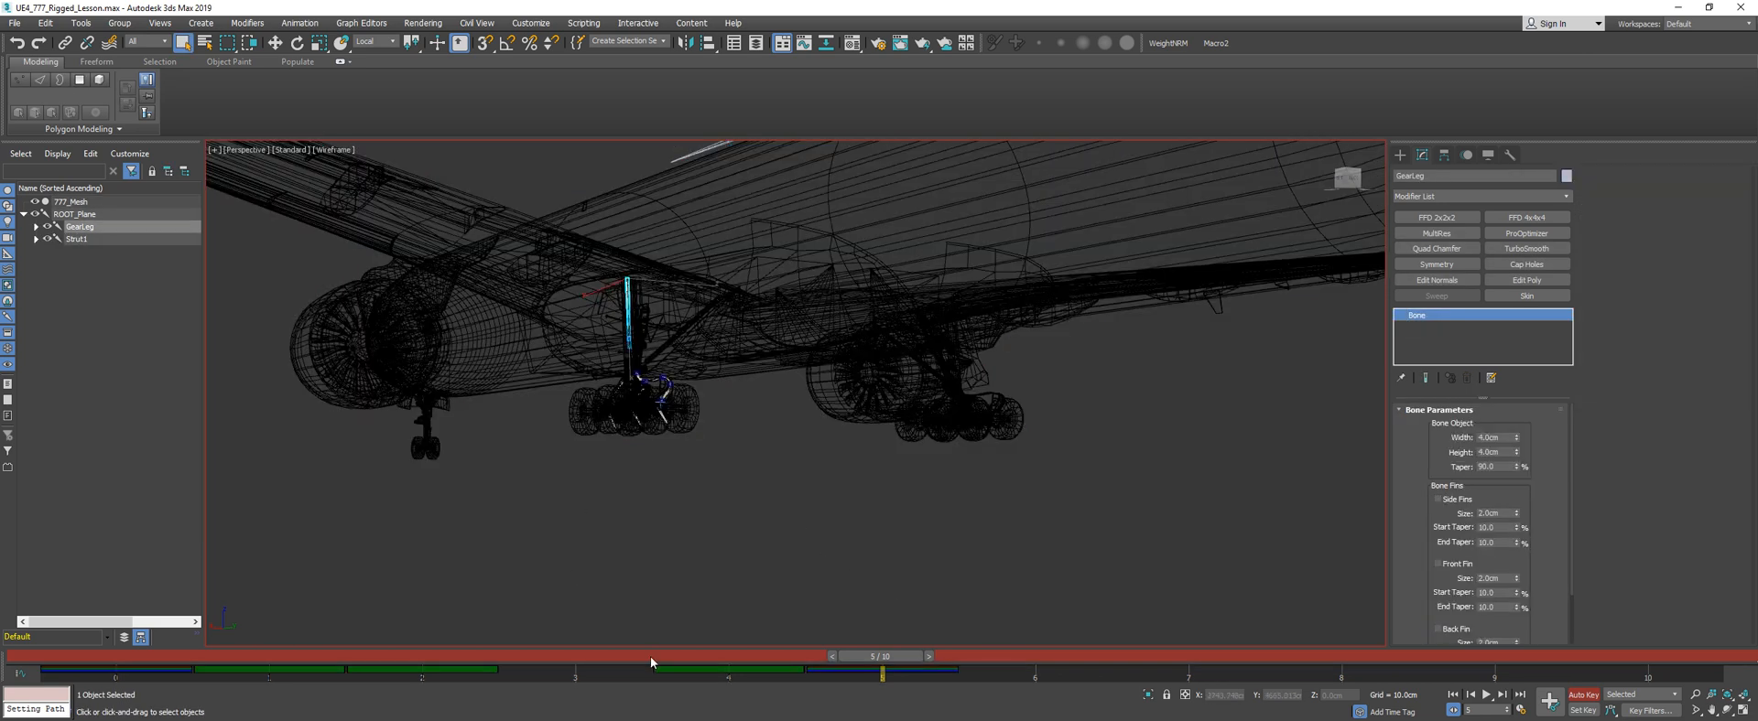
pyautogui.moveTo(650, 657); pyautogui.dragTo(155, 608)
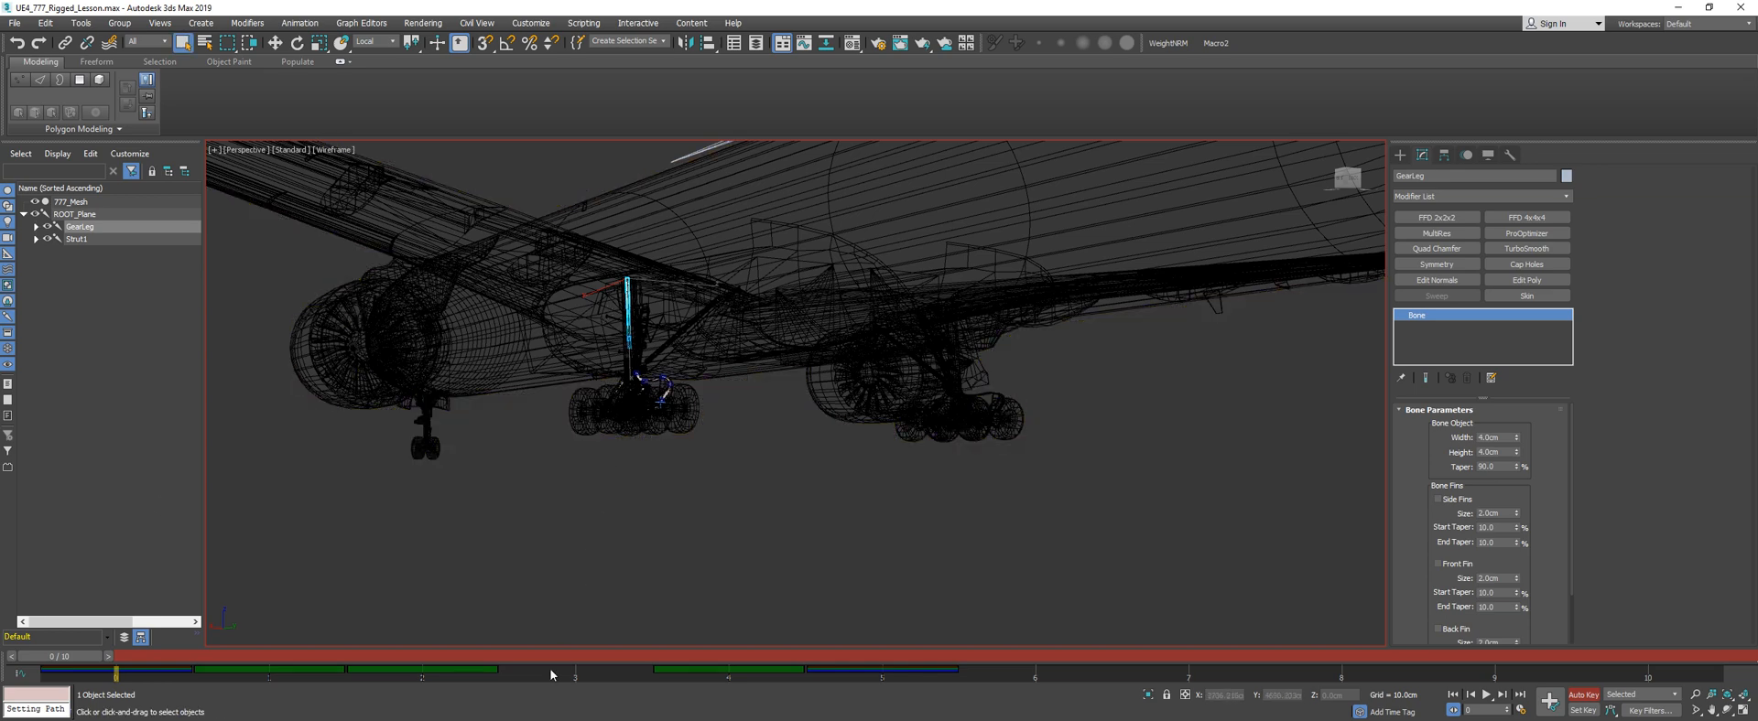
# Select GearLeg with all its children and set the animation length to 15 frames
pyautogui.doubleClick(88, 232)
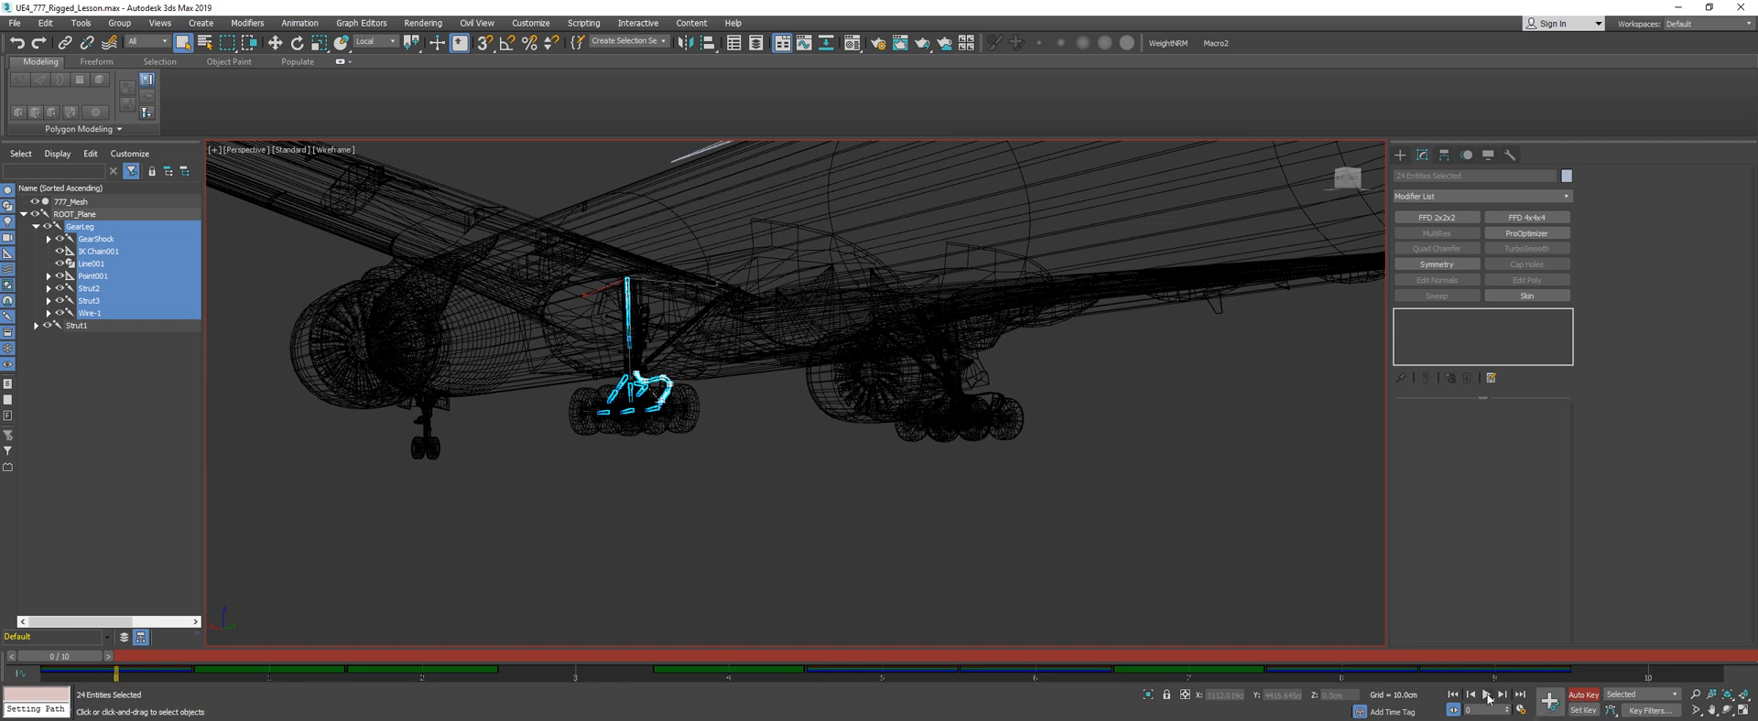
pyautogui.click(1520, 710)
pyautogui.click(984, 388)
pyautogui.click(984, 387)
pyautogui.click(983, 387)
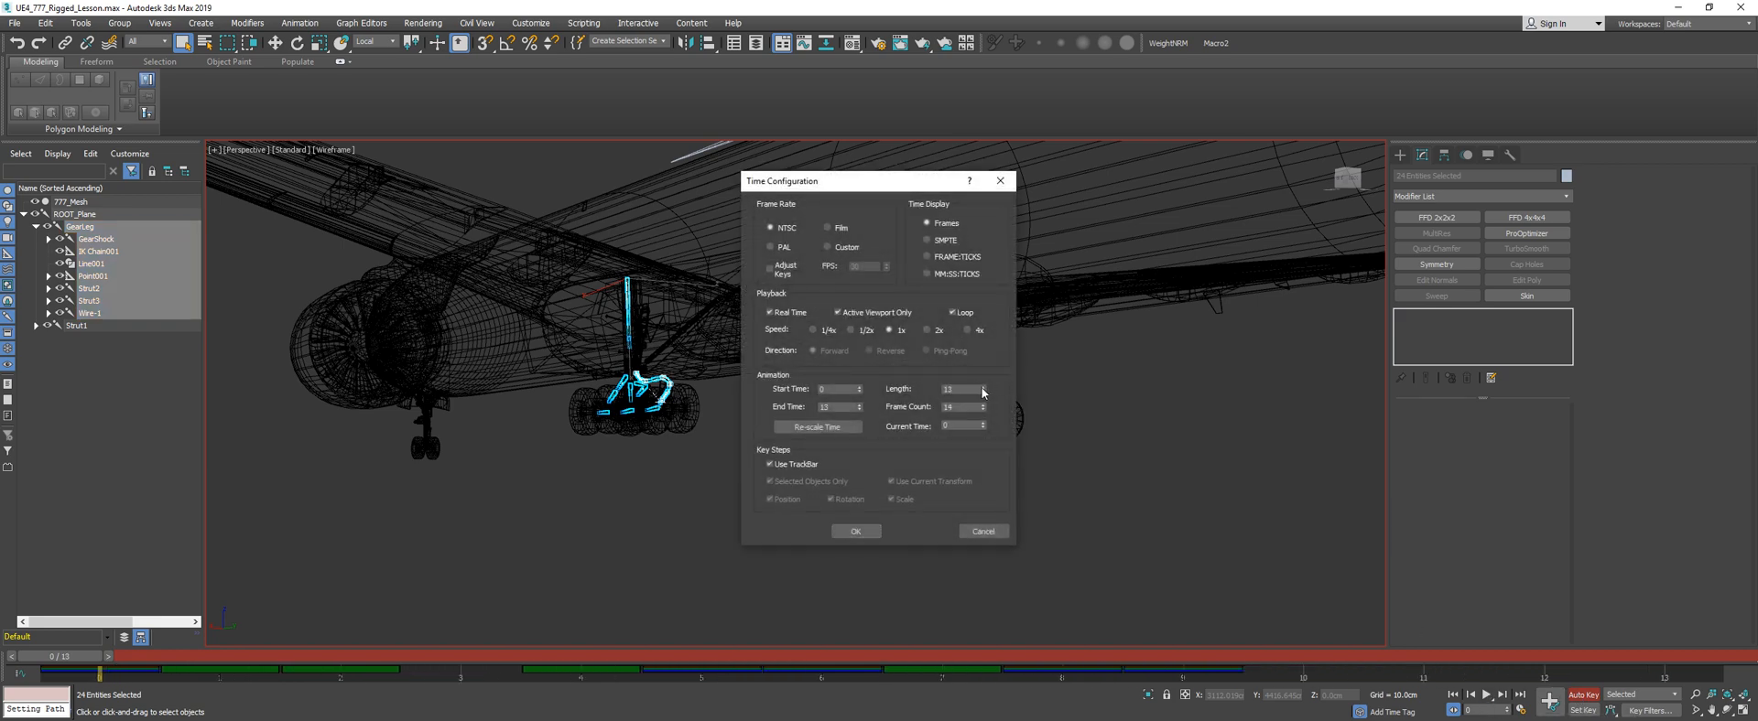
pyautogui.click(983, 387)
pyautogui.click(984, 387)
pyautogui.click(861, 531)
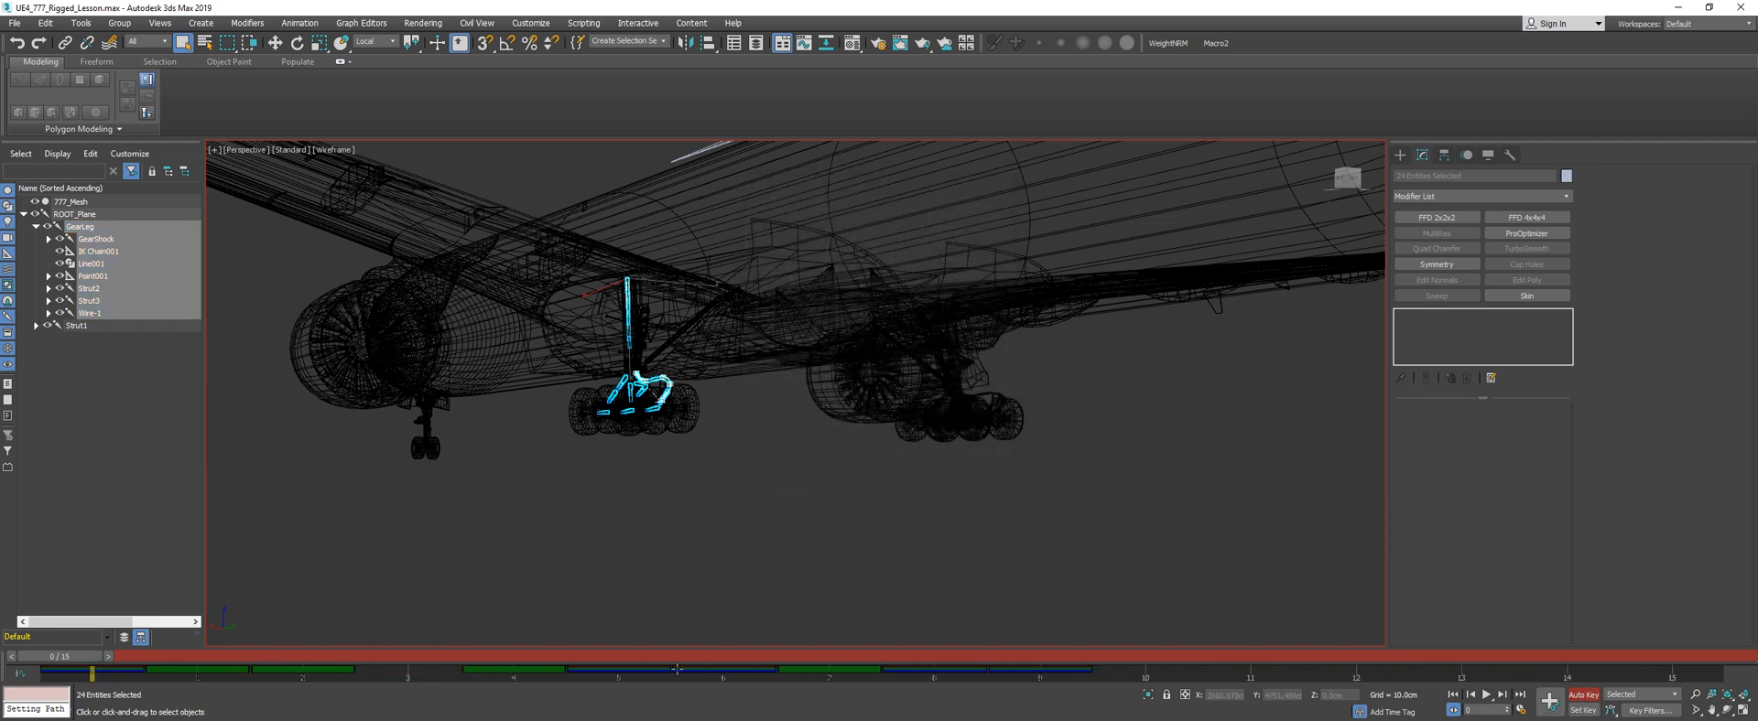
# Add Strut1 and its children to the bone selection, and exclude Wheel1, Wheel2 and Wheel3 from it
pyautogui.moveTo(1150, 673); pyautogui.dragTo(32, 671)
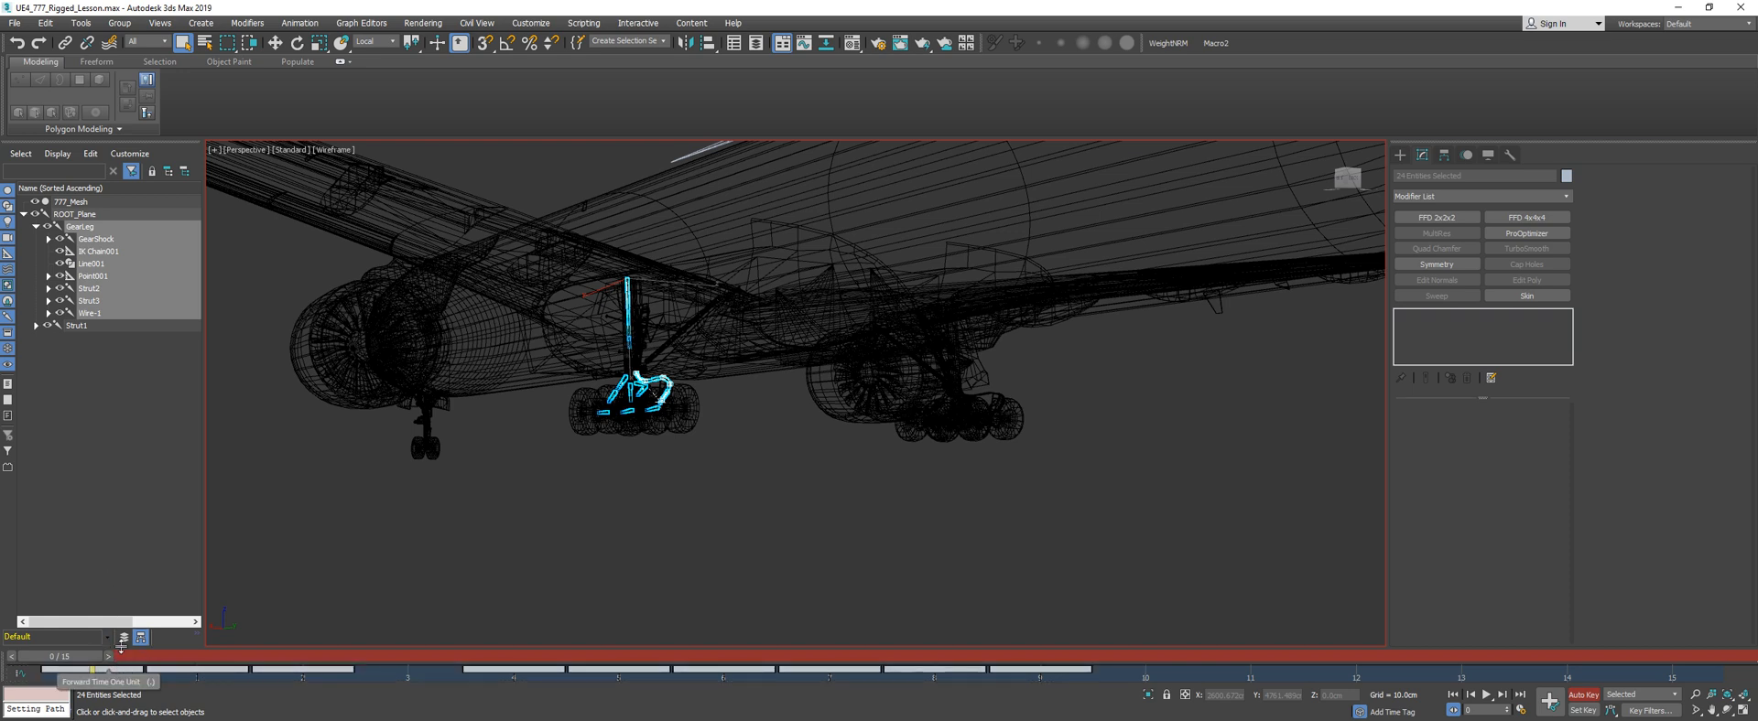
pyautogui.keyDown('ctrl'); pyautogui.click(78, 326); pyautogui.keyUp('ctrl')
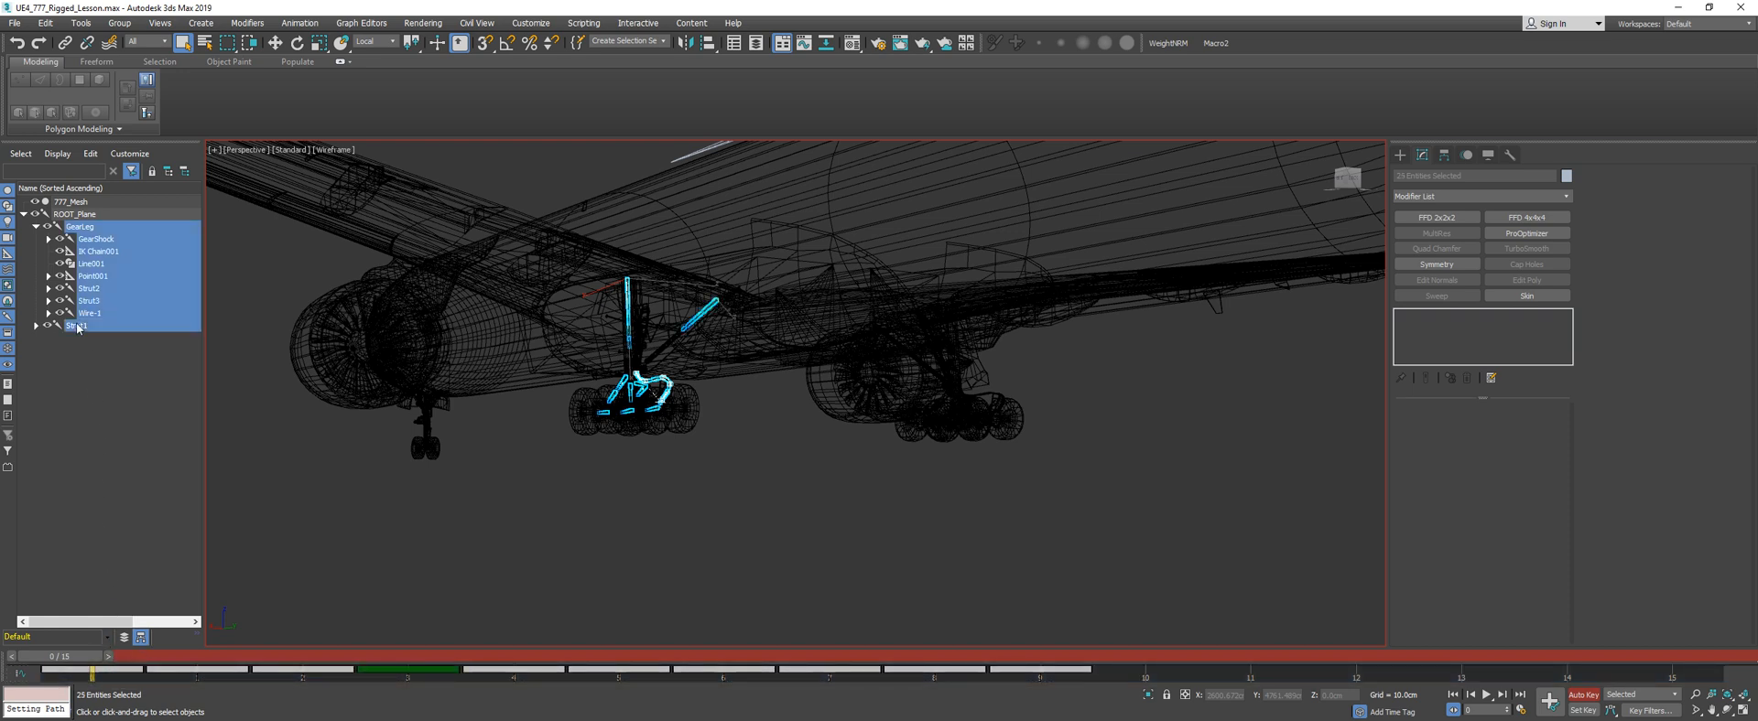
pyautogui.rightClick(134, 321)
pyautogui.click(164, 335)
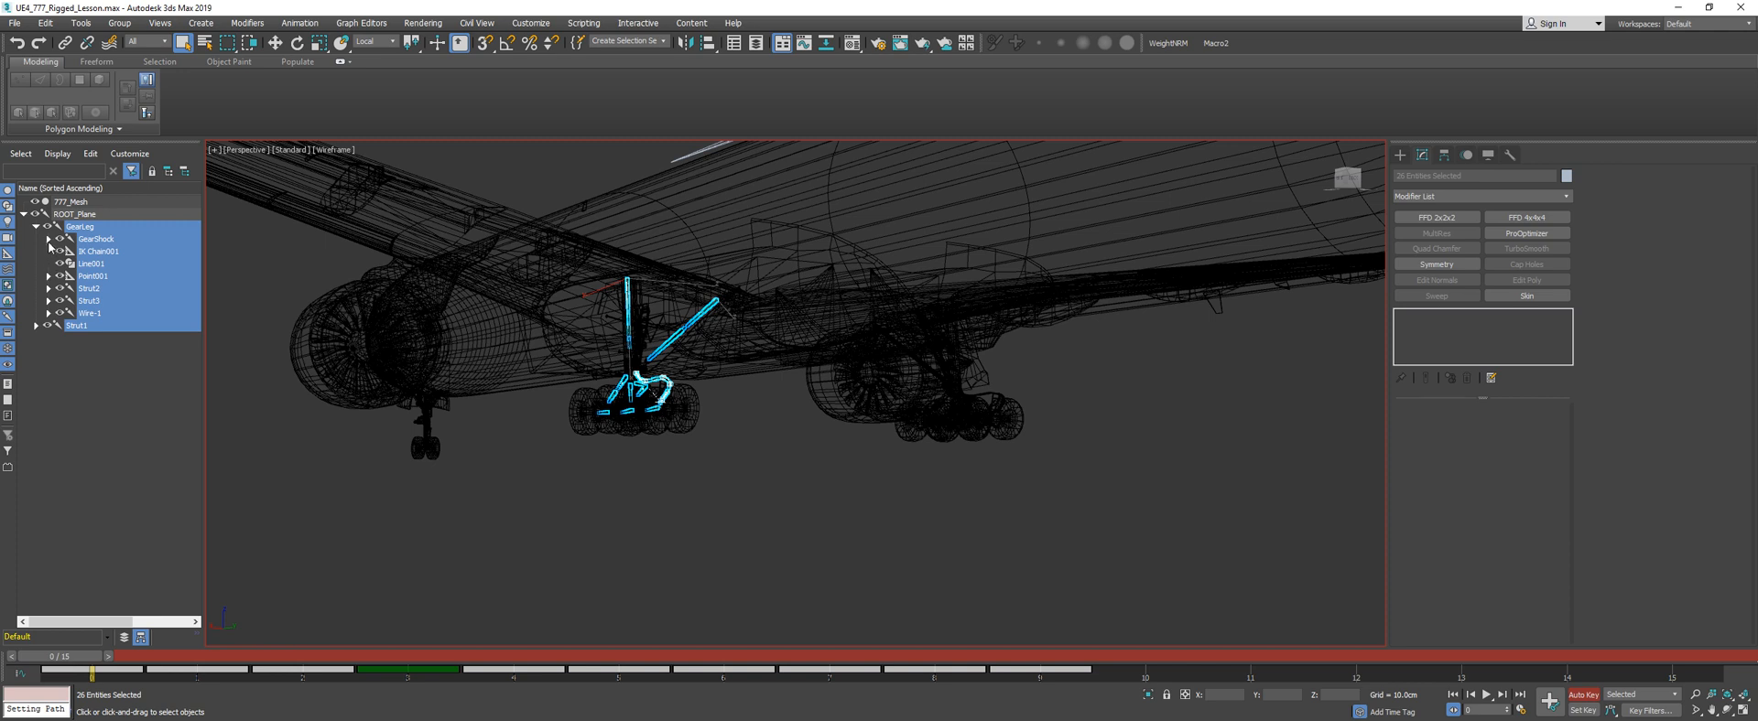
pyautogui.click(49, 239)
pyautogui.keyDown('ctrl'); pyautogui.click(102, 253); pyautogui.keyUp('ctrl')
pyautogui.keyDown('ctrl'); pyautogui.click(106, 265); pyautogui.keyUp('ctrl')
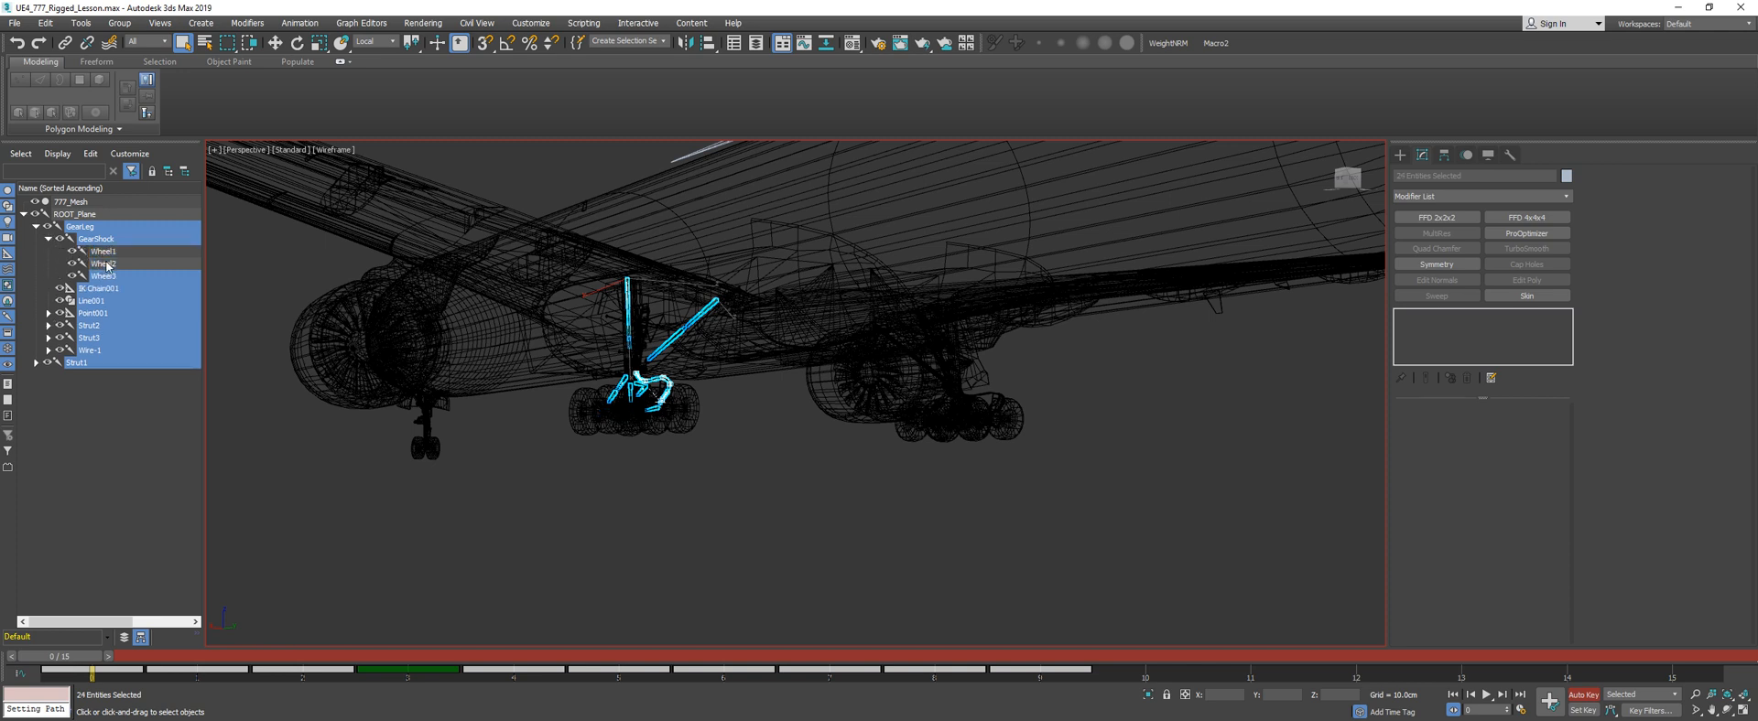
pyautogui.keyDown('ctrl'); pyautogui.click(109, 276); pyautogui.keyUp('ctrl')
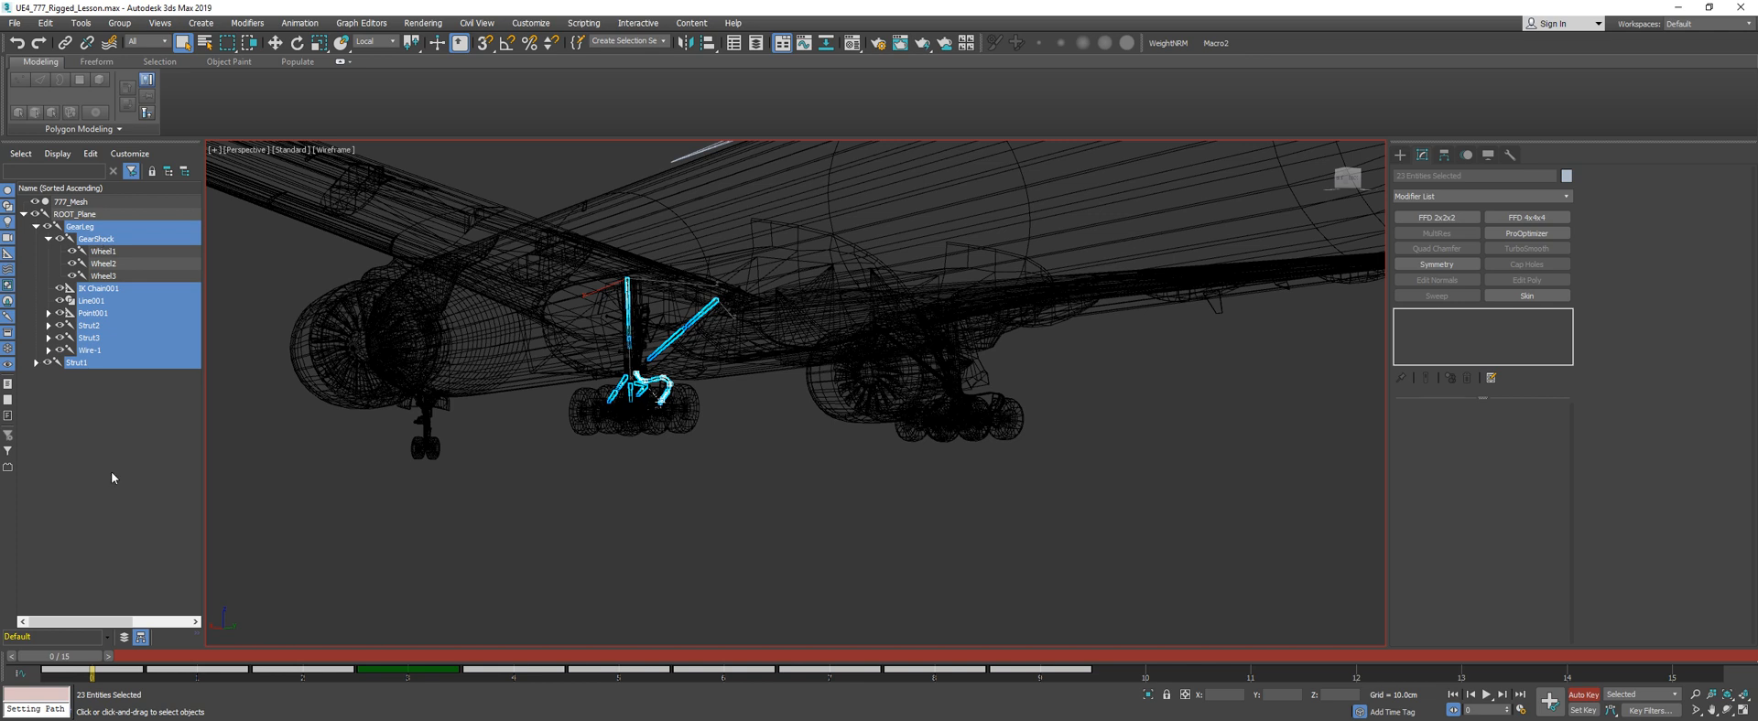
# Shift the selected bones' keys so they start at frame 10, and extend the timeline to 21 frames
pyautogui.moveTo(119, 666); pyautogui.dragTo(1042, 645)
pyautogui.hotkey('ctrl', 'z')
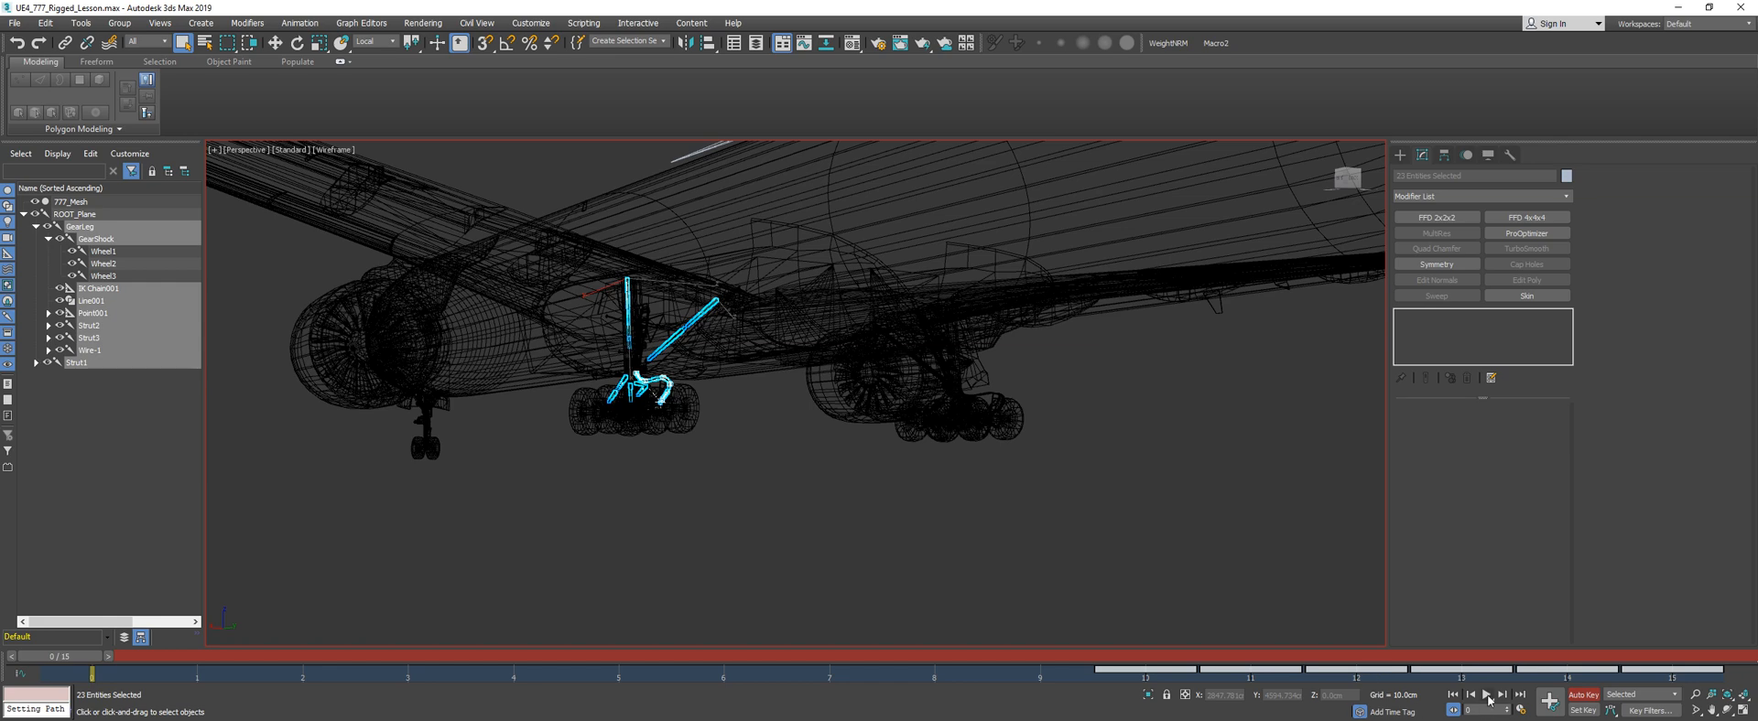
pyautogui.rightClick(1488, 700)
pyautogui.moveTo(983, 387); pyautogui.dragTo(982, 382)
pyautogui.click(868, 534)
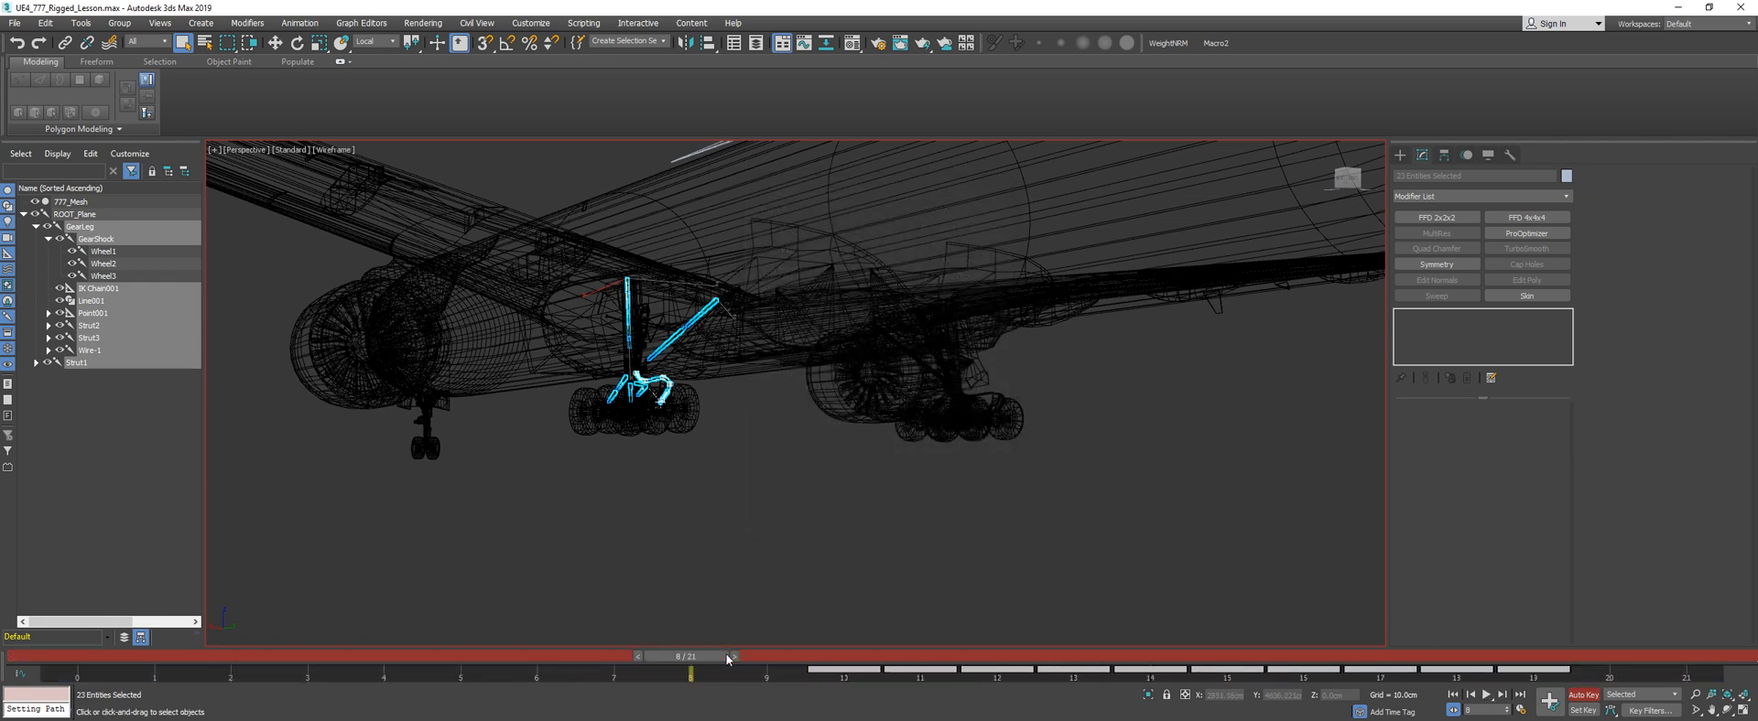
# Show the model shaded with edged faces, check the landing gear up close by scrubbing the timeline, and clear the selection
pyautogui.press('F3')
pyautogui.scroll(8, 571, 443)
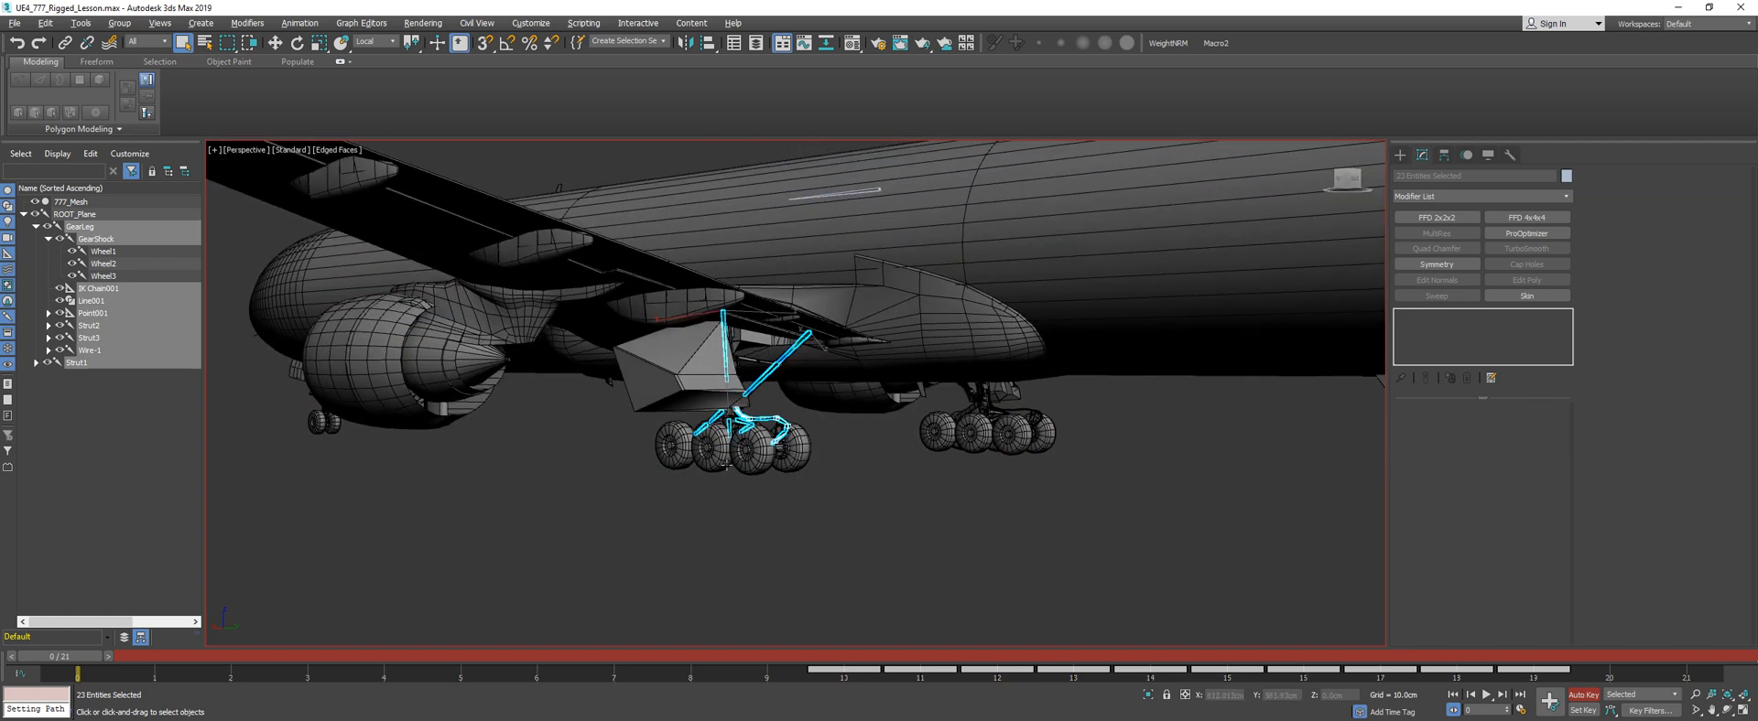
pyautogui.moveTo(88, 659); pyautogui.dragTo(128, 568)
pyautogui.press('q')
pyautogui.click(256, 494)
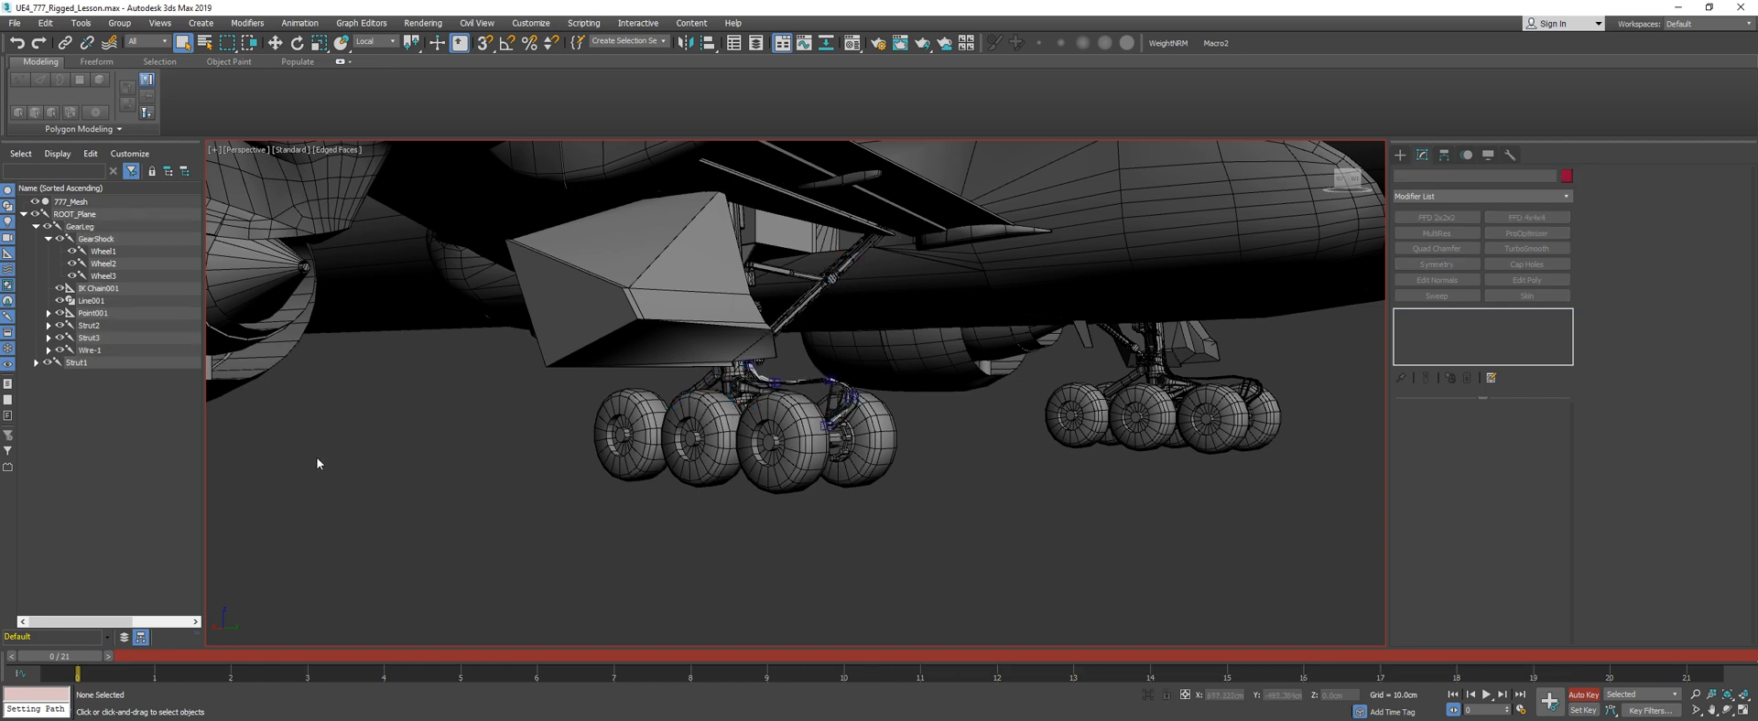
# Select ROOT_Plane with its whole bone hierarchy and bring up the export options
pyautogui.click(78, 215)
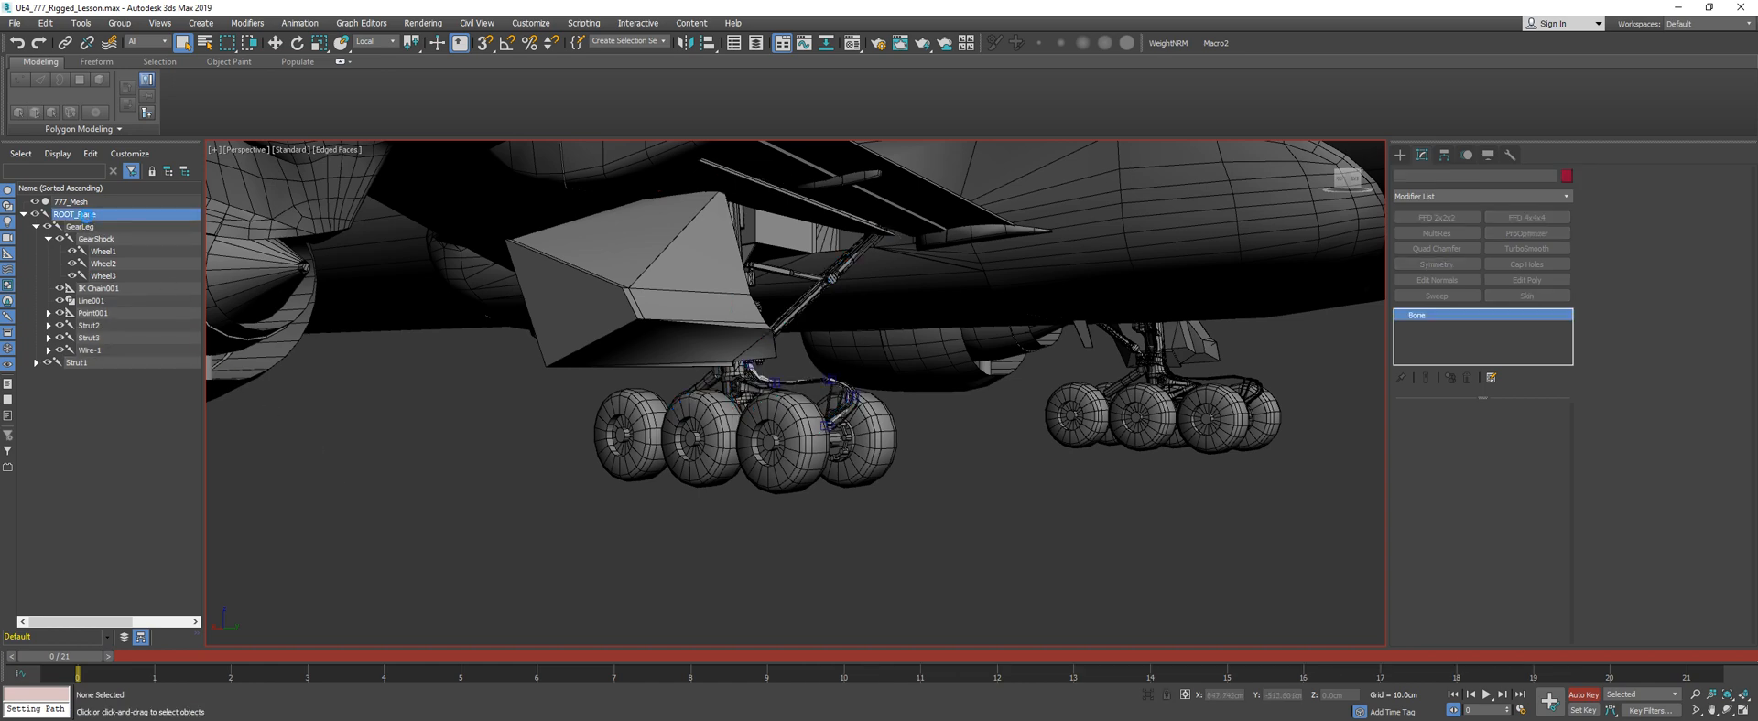
pyautogui.doubleClick(72, 214)
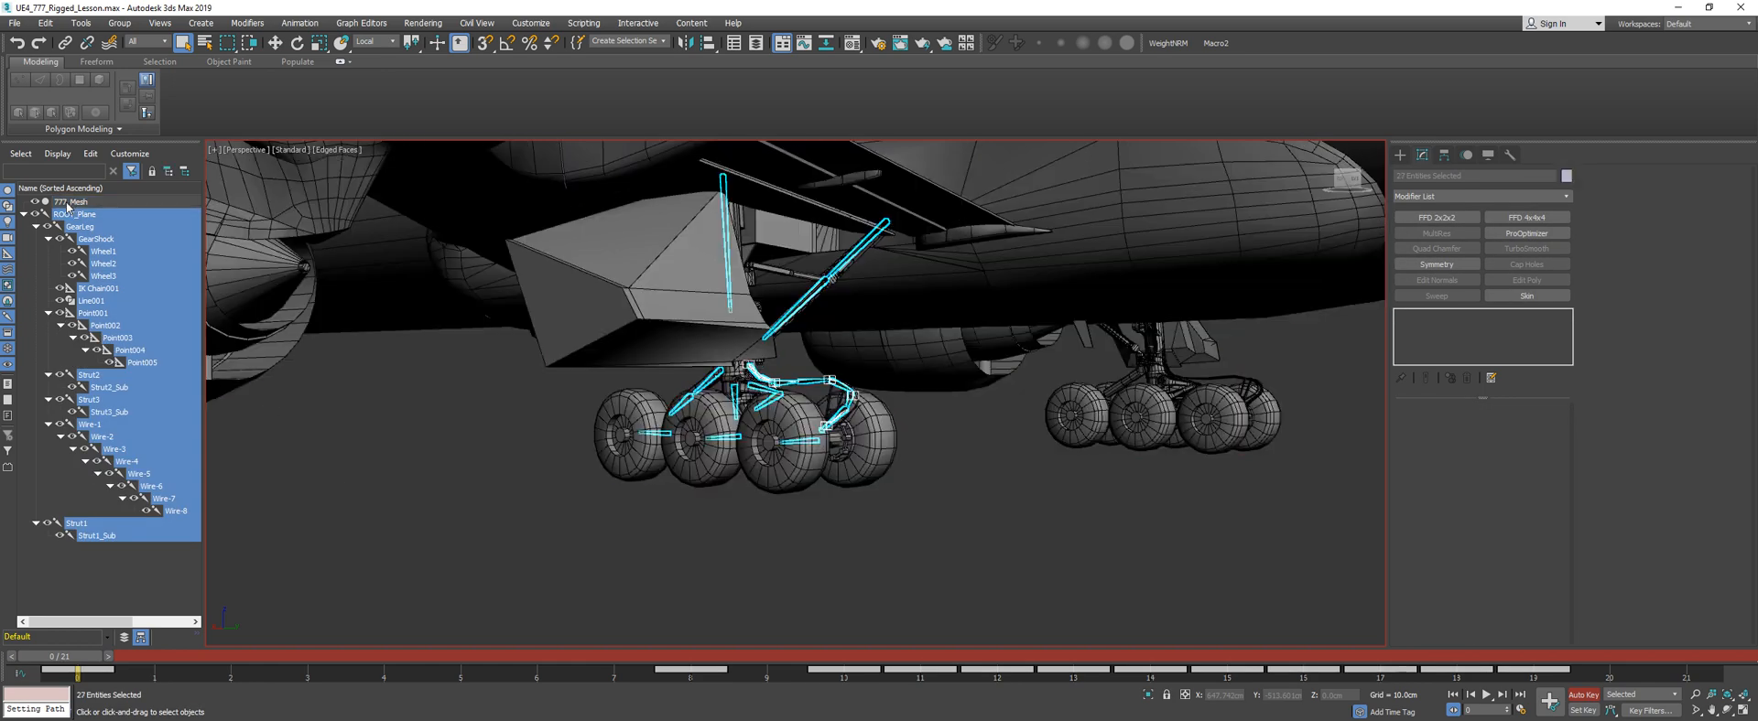
pyautogui.click(13, 23)
pyautogui.moveTo(73, 227)
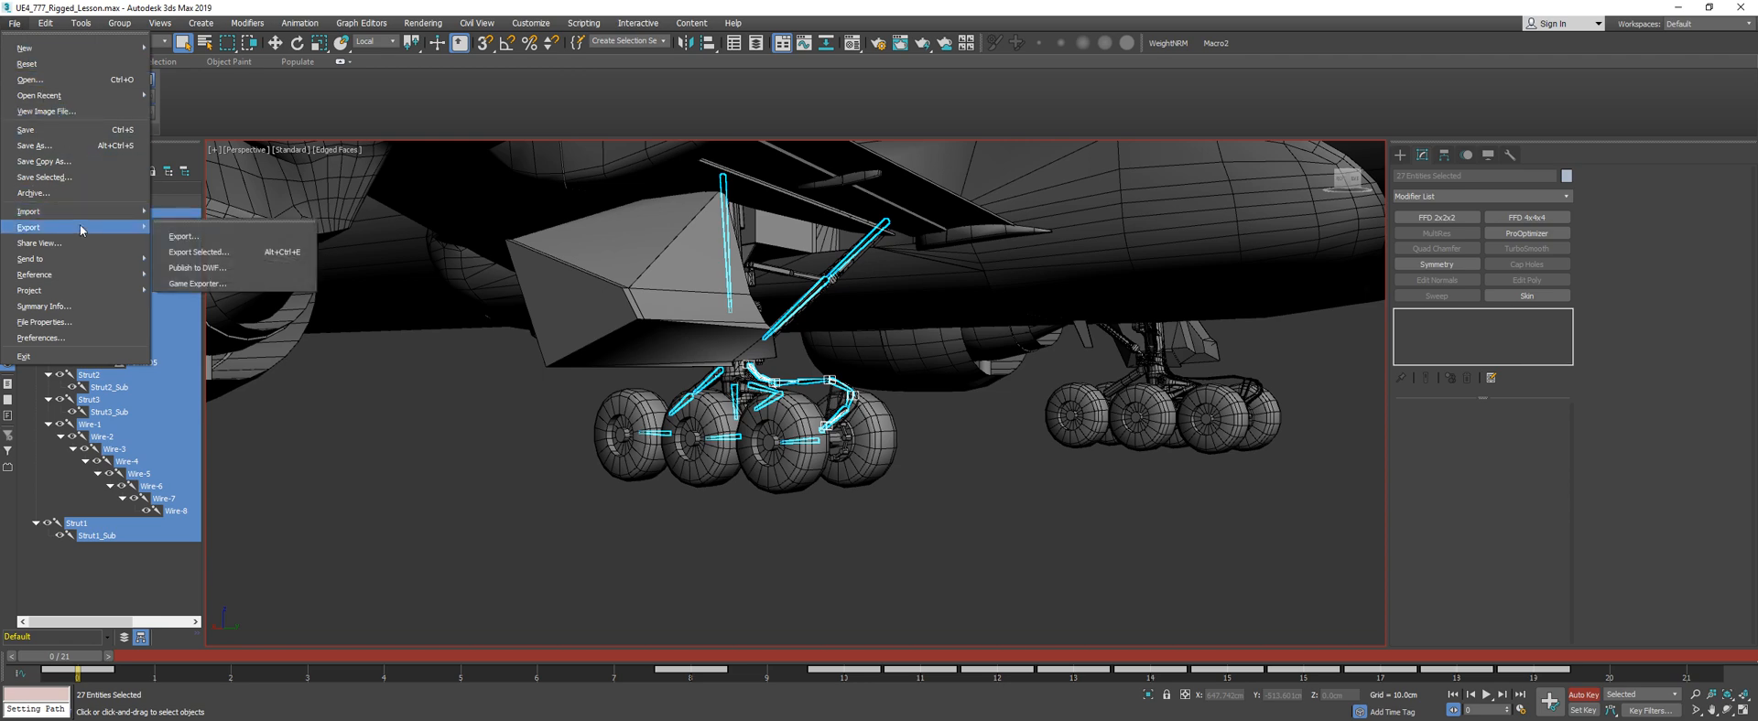
# Export the rigged plane over sk_plane_animations.FBX with animation enabled in the FBX options
pyautogui.click(217, 240)
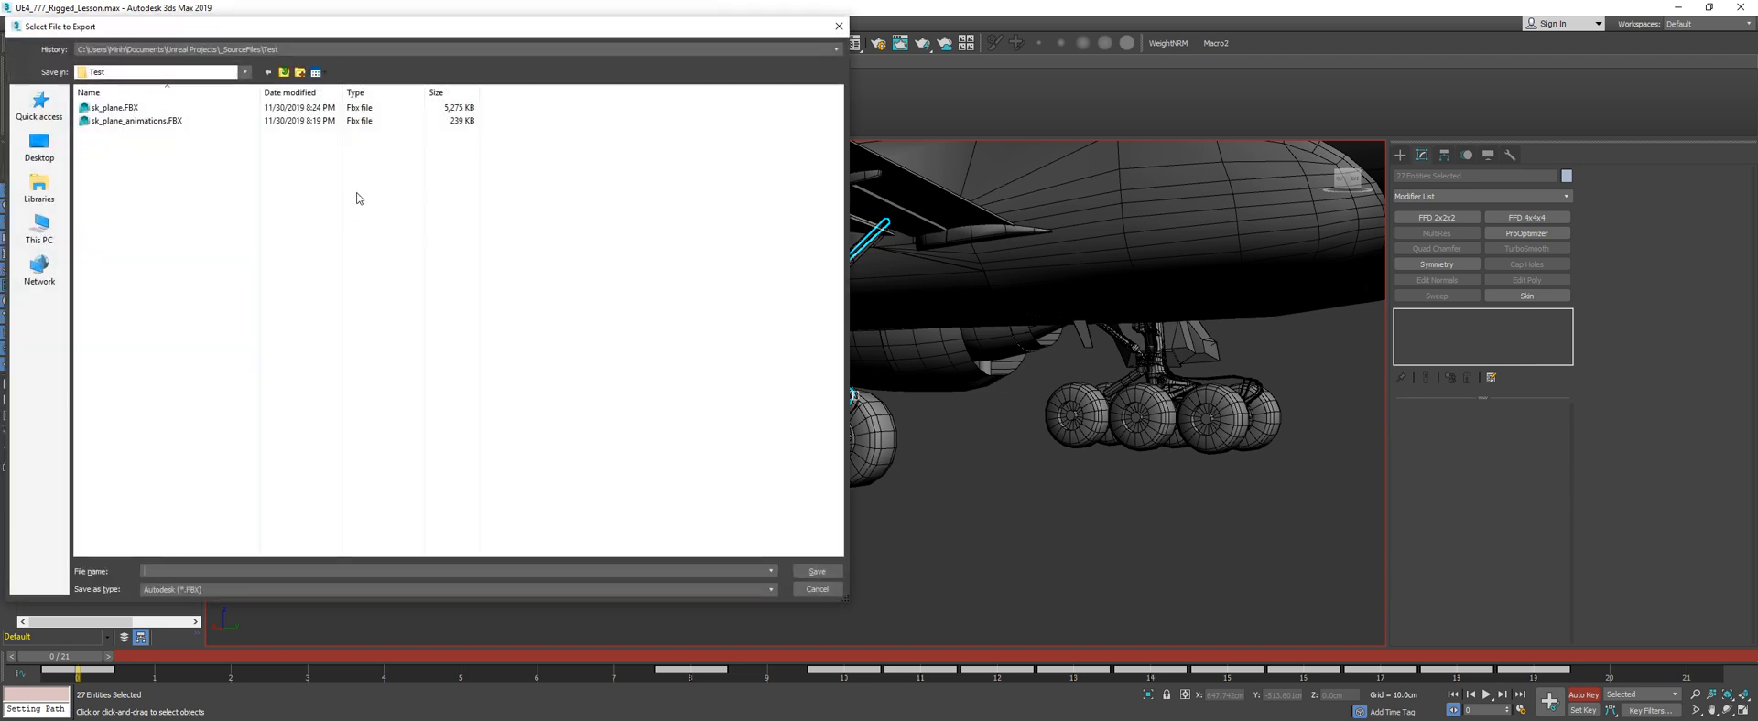
pyautogui.doubleClick(183, 125)
pyautogui.click(927, 420)
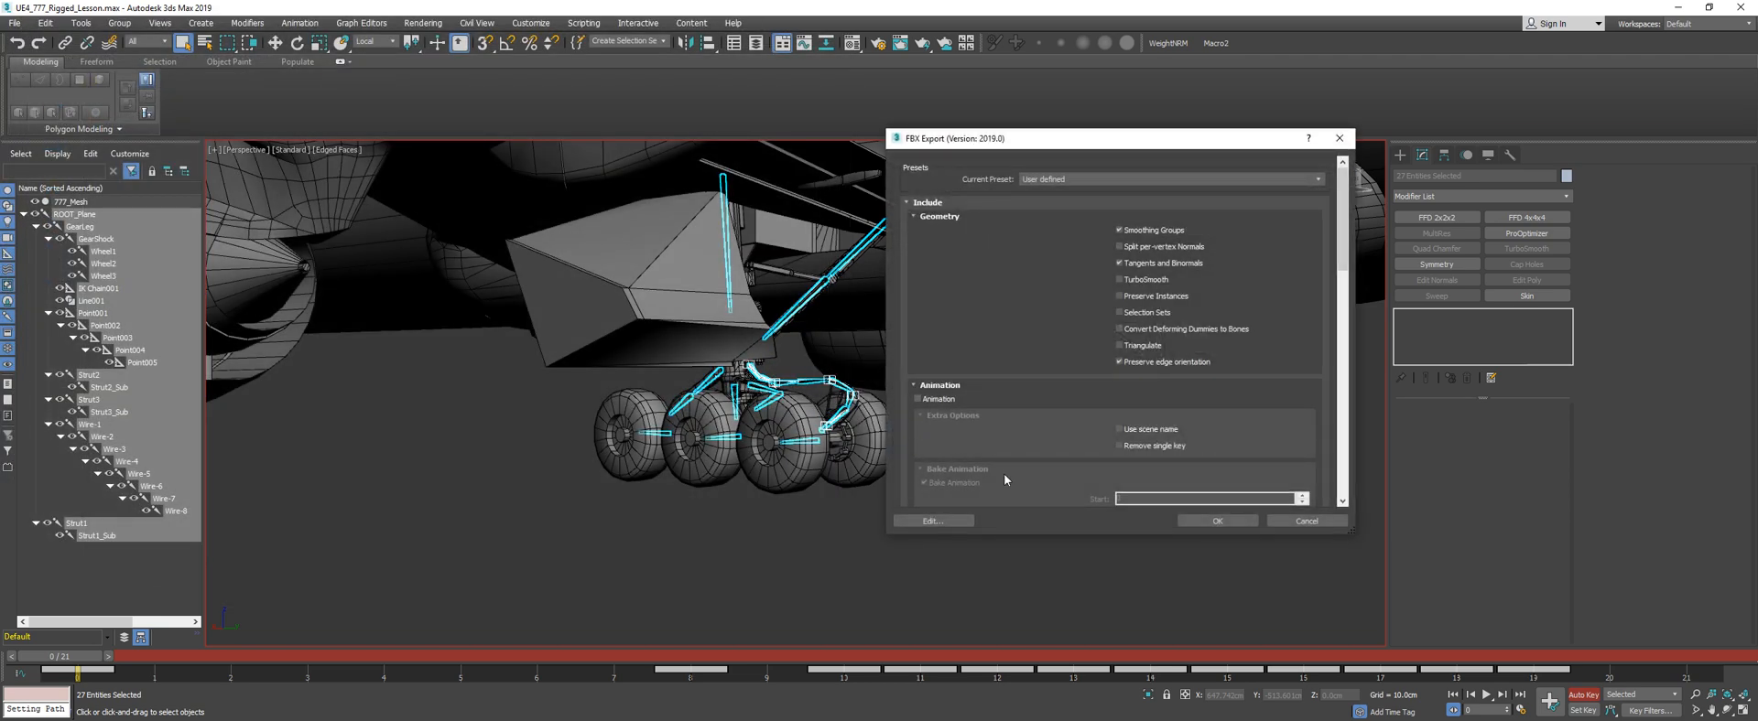
pyautogui.click(930, 401)
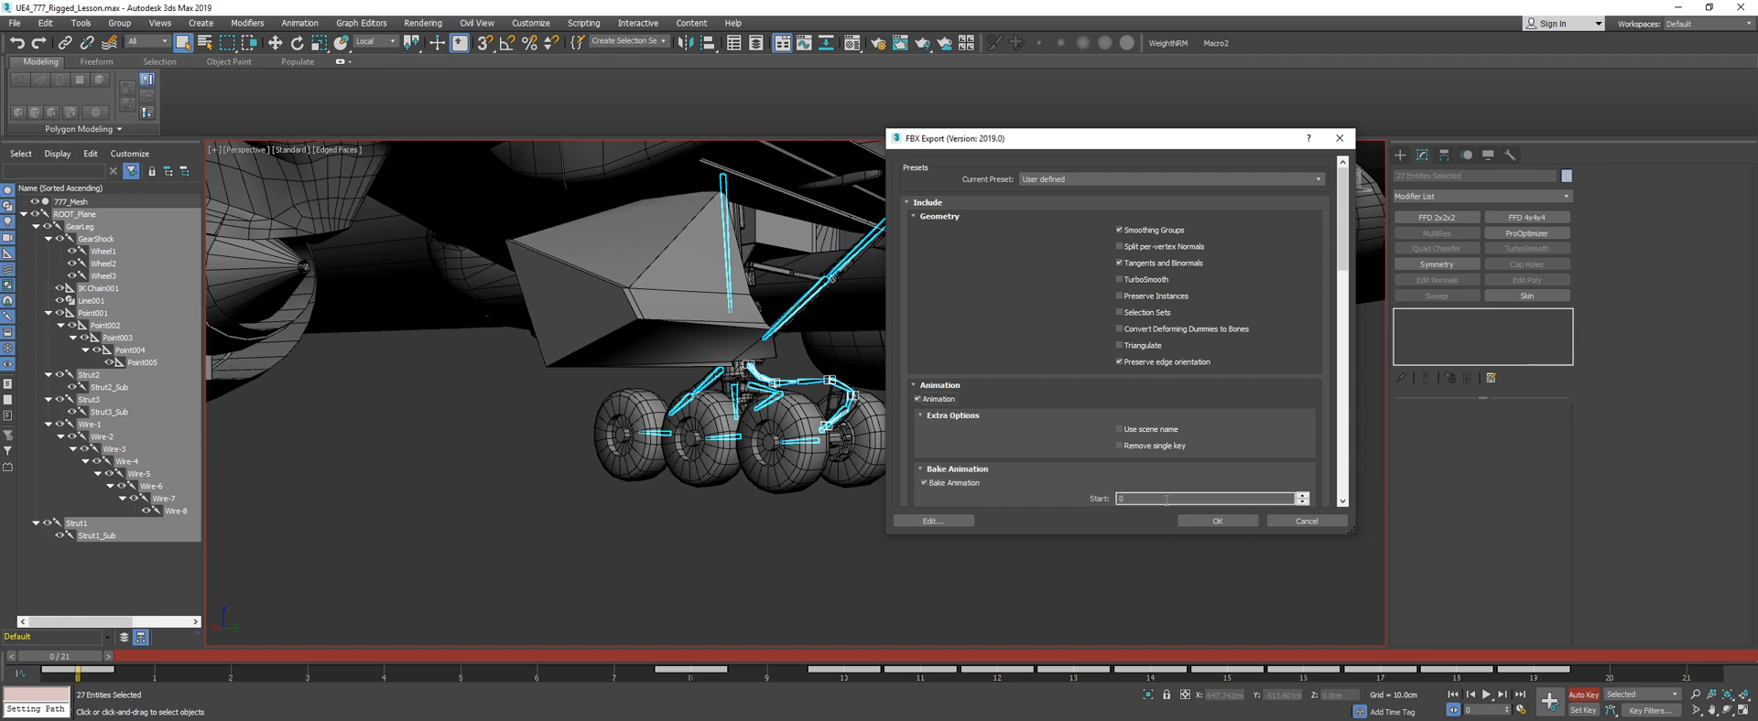
pyautogui.scroll(-3, 1190, 439)
pyautogui.click(1209, 526)
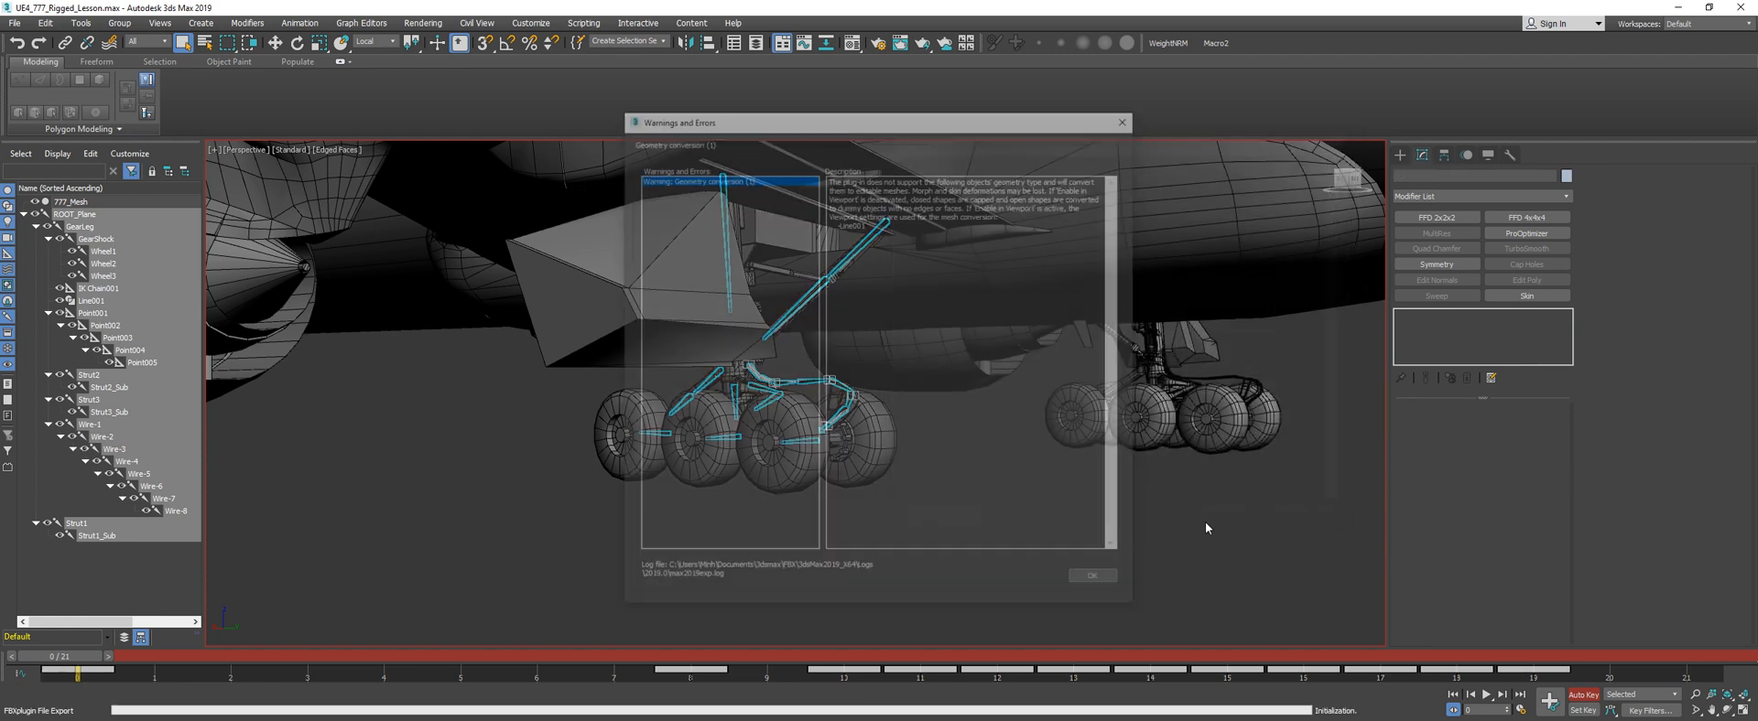
pyautogui.click(1094, 581)
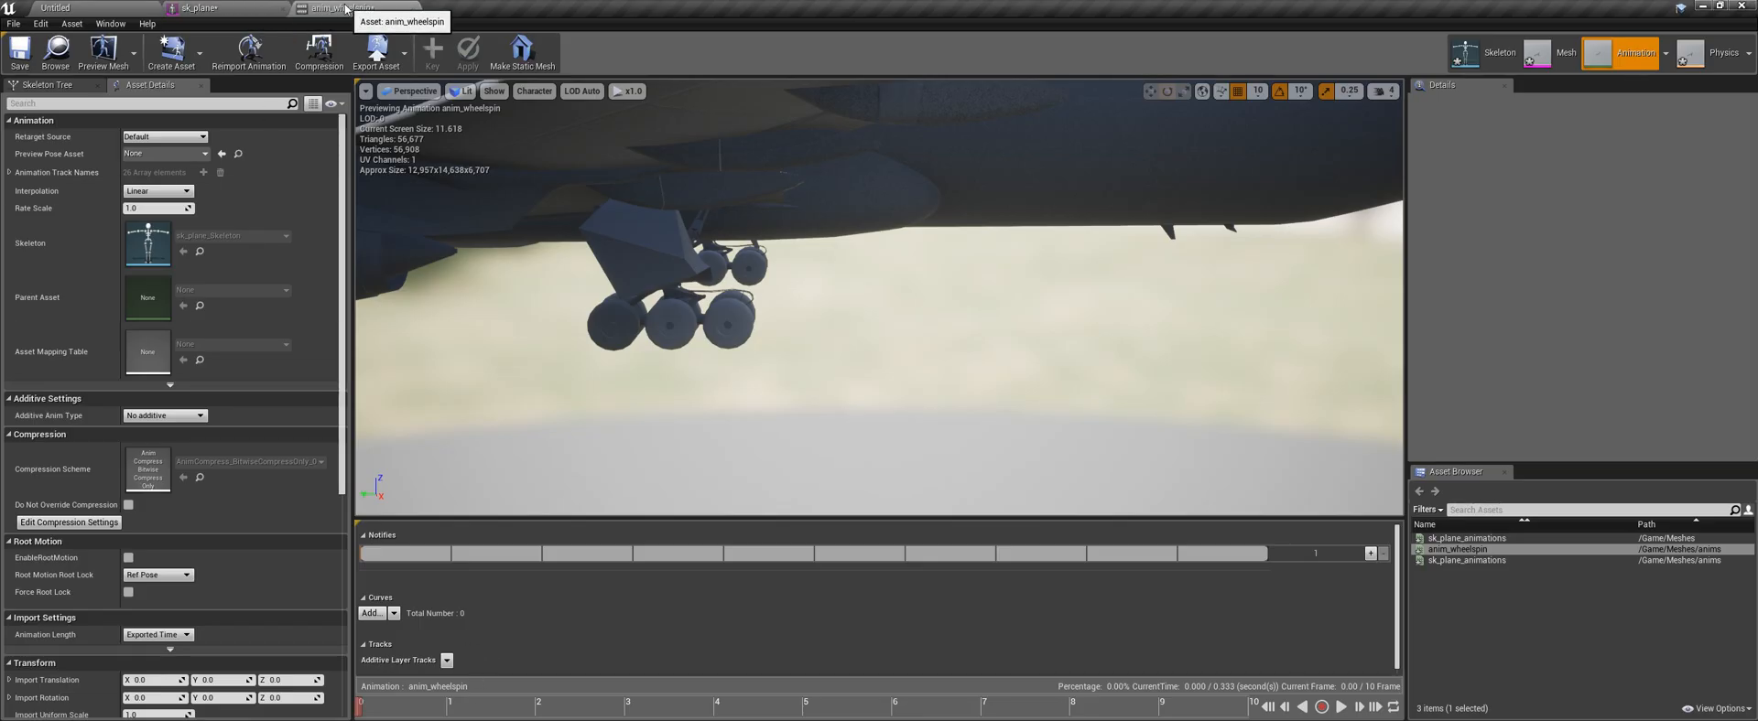
# Switch to Unreal Editor, close the open anim_wheelspin editor, and delete the anim_wheelspin asset from the anims folder
pyautogui.click(413, 8)
pyautogui.click(55, 7)
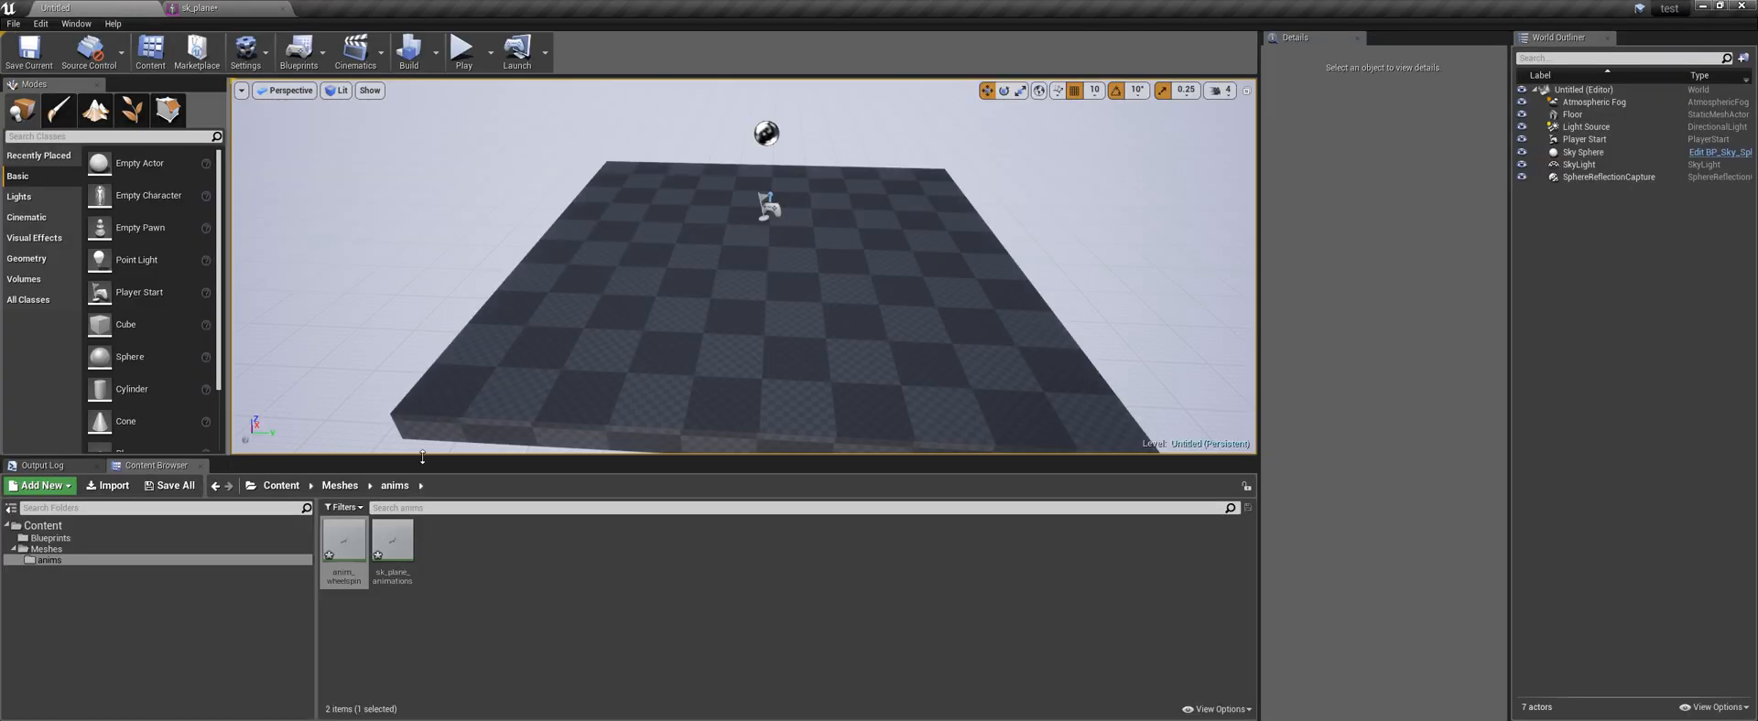
pyautogui.click(364, 569)
pyautogui.press('Delete')
pyautogui.click(780, 585)
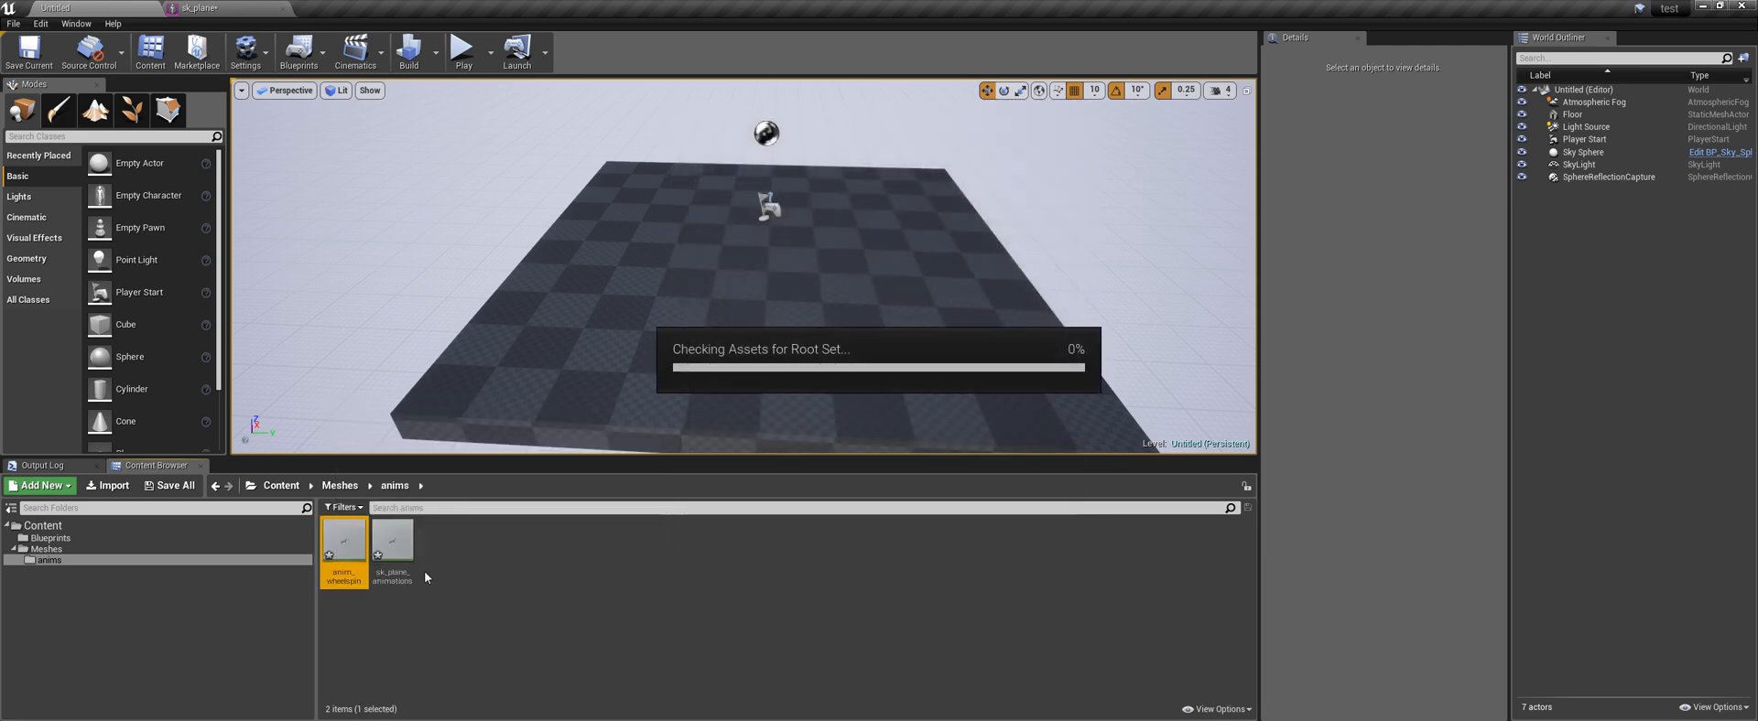
# Reimport the sk_plane_animations sequence and check its playback around the landing gear in the animation editor
pyautogui.rightClick(345, 542)
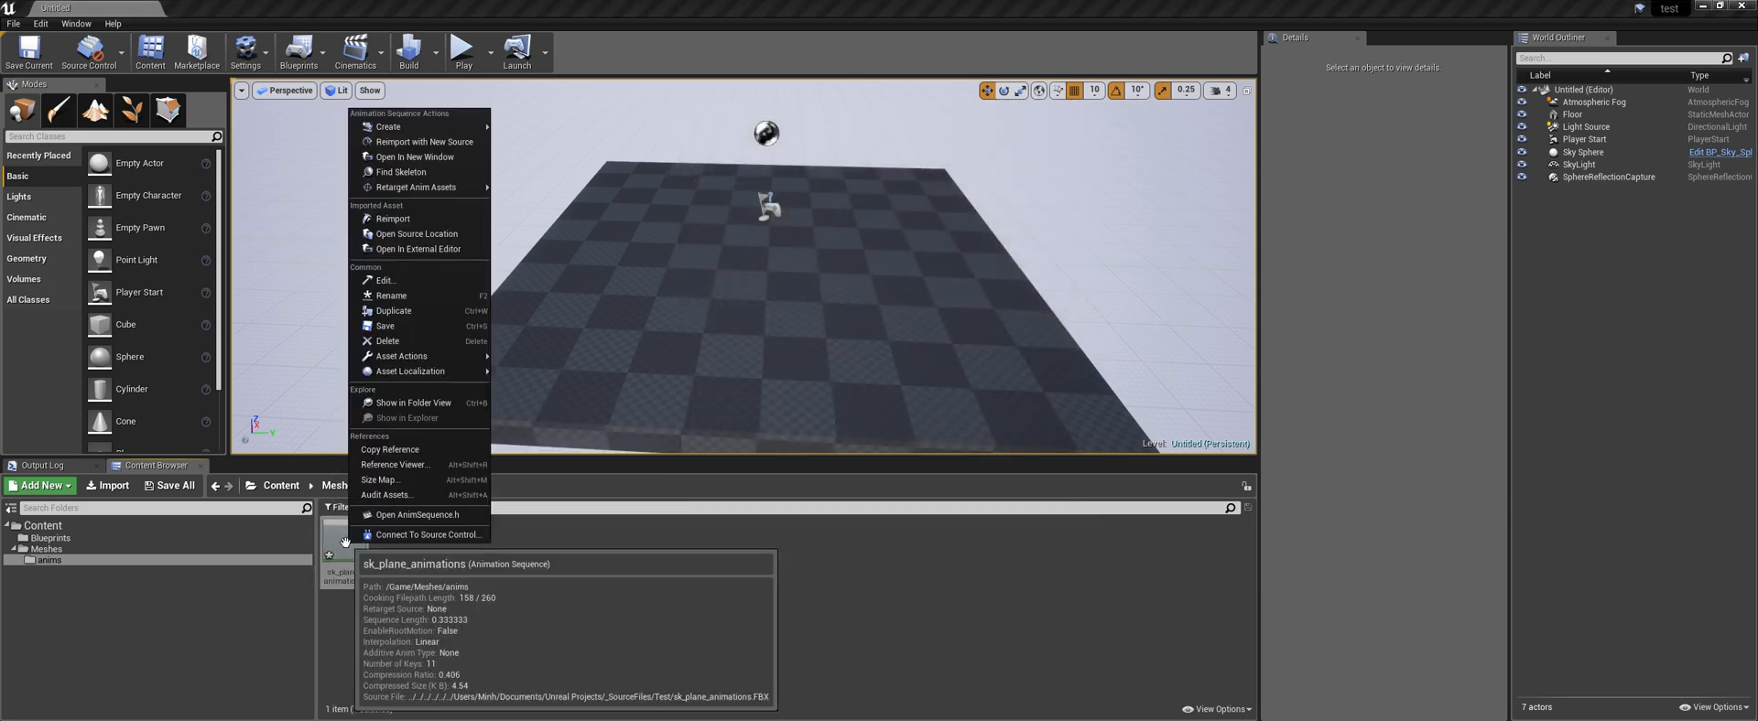
pyautogui.click(393, 218)
pyautogui.doubleClick(344, 542)
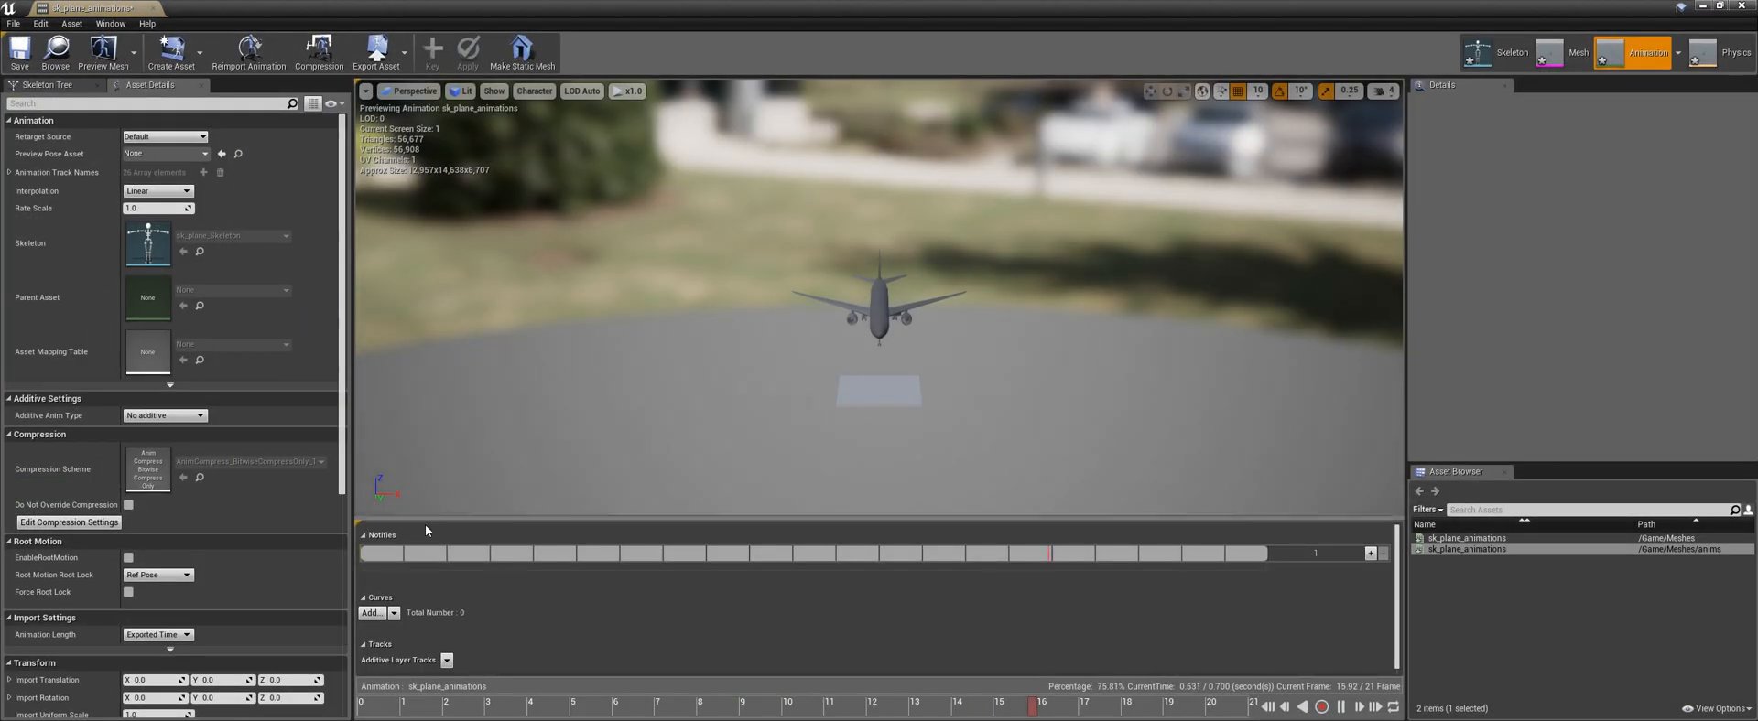
pyautogui.moveTo(878, 299); pyautogui.dragTo(849, 333, button='right')
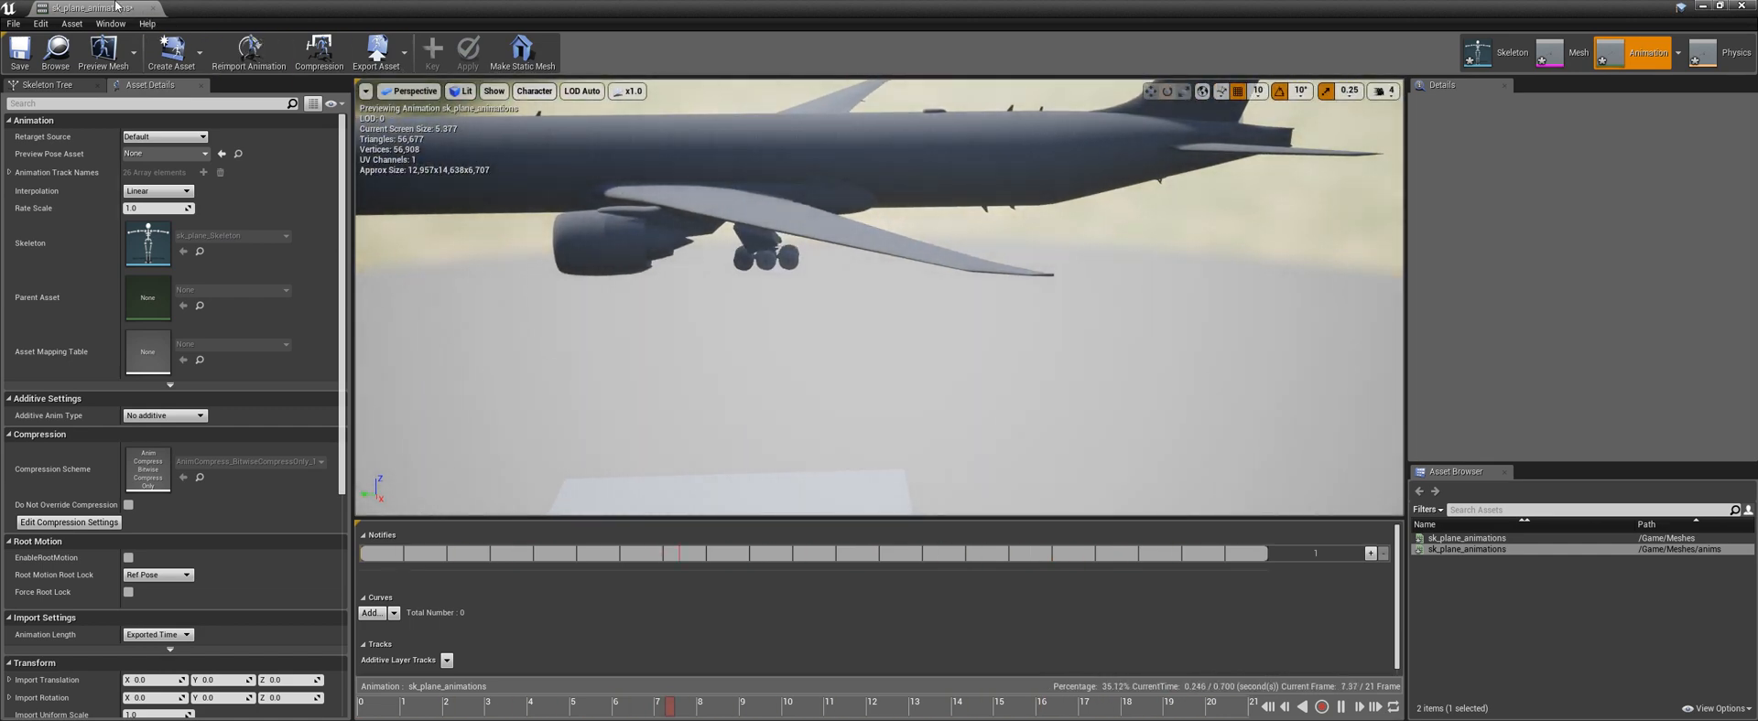
pyautogui.moveTo(92, 7); pyautogui.dragTo(273, 9)
pyautogui.click(263, 8)
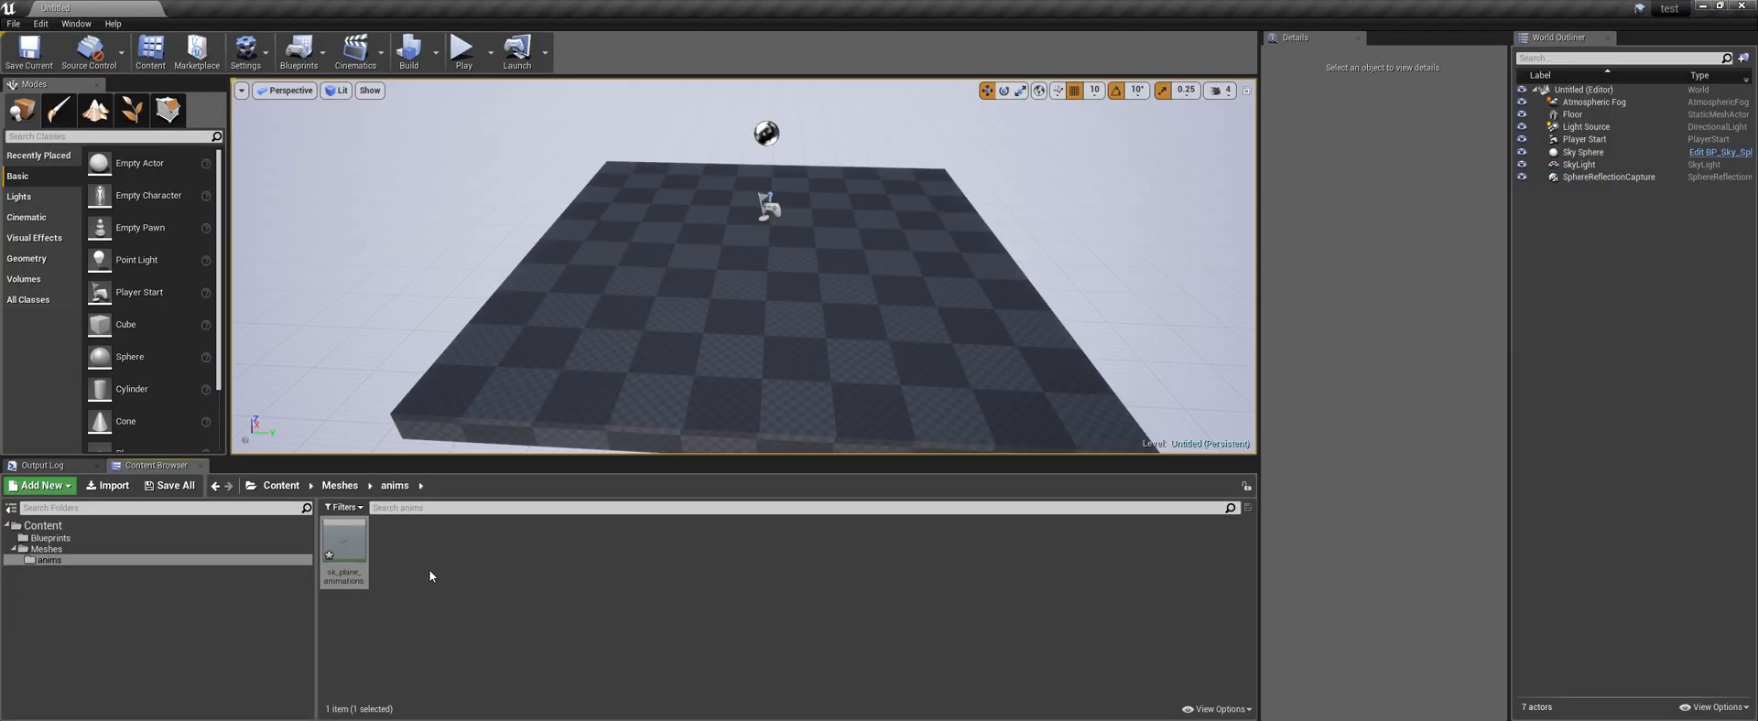
# Duplicate the sk_plane_animations sequence in the anims folder and name the copy anim_wheelspin
pyautogui.click(348, 544)
pyautogui.hotkey('ctrl', 'w')
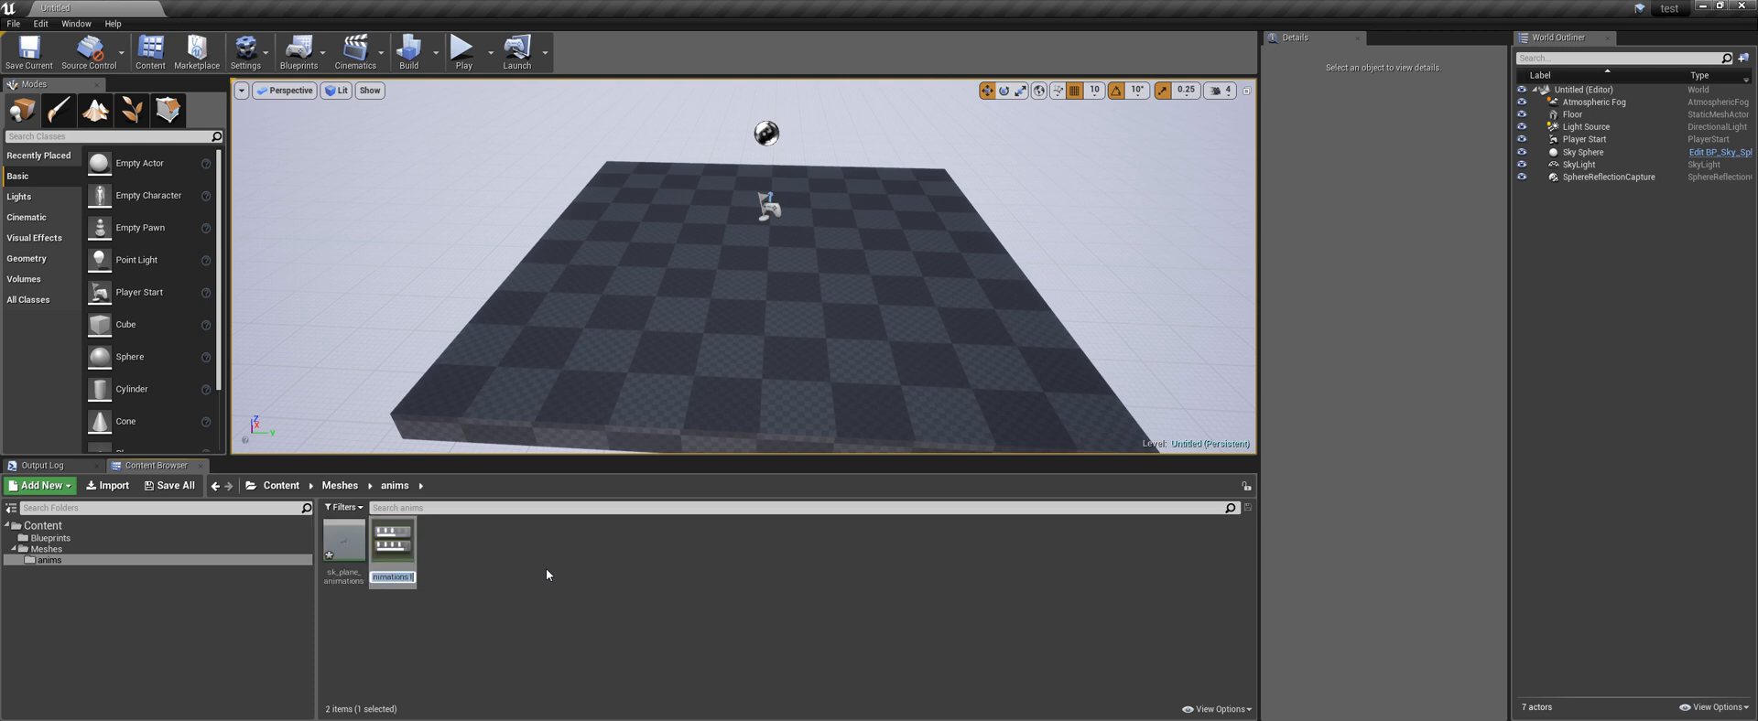
pyautogui.write('anim')
pyautogui.write('eelspin')
pyautogui.press('Return')
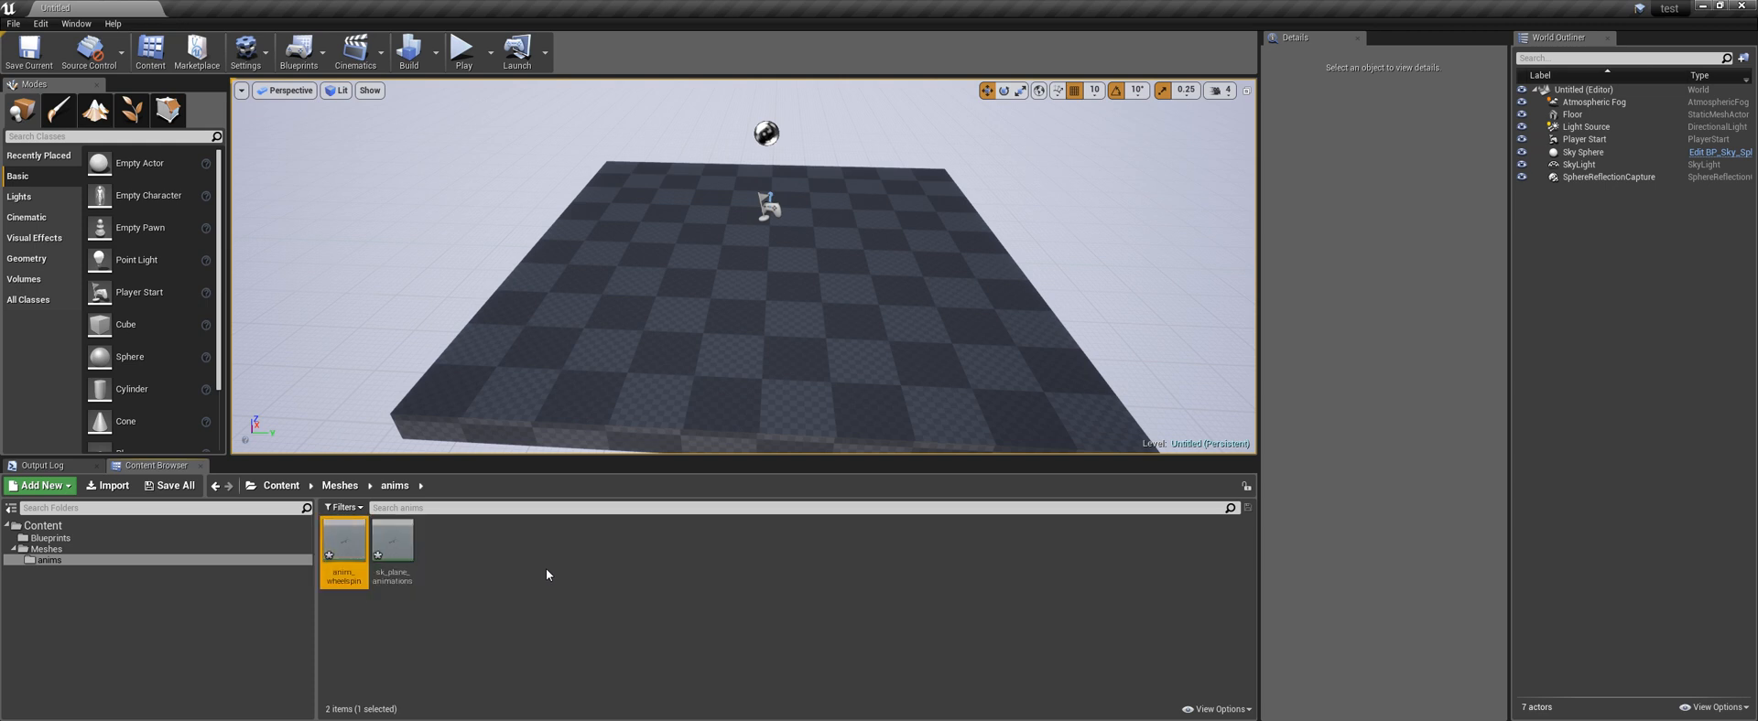
# Open anim_wheelspin and trim the sequence at frame 8 by removing frames 9 to 22
pyautogui.doubleClick(355, 547)
pyautogui.moveTo(879, 297); pyautogui.dragTo(838, 335, button='right')
pyautogui.press('w')
pyautogui.press('w')
pyautogui.moveTo(763, 431); pyautogui.dragTo(472, 380, button='right')
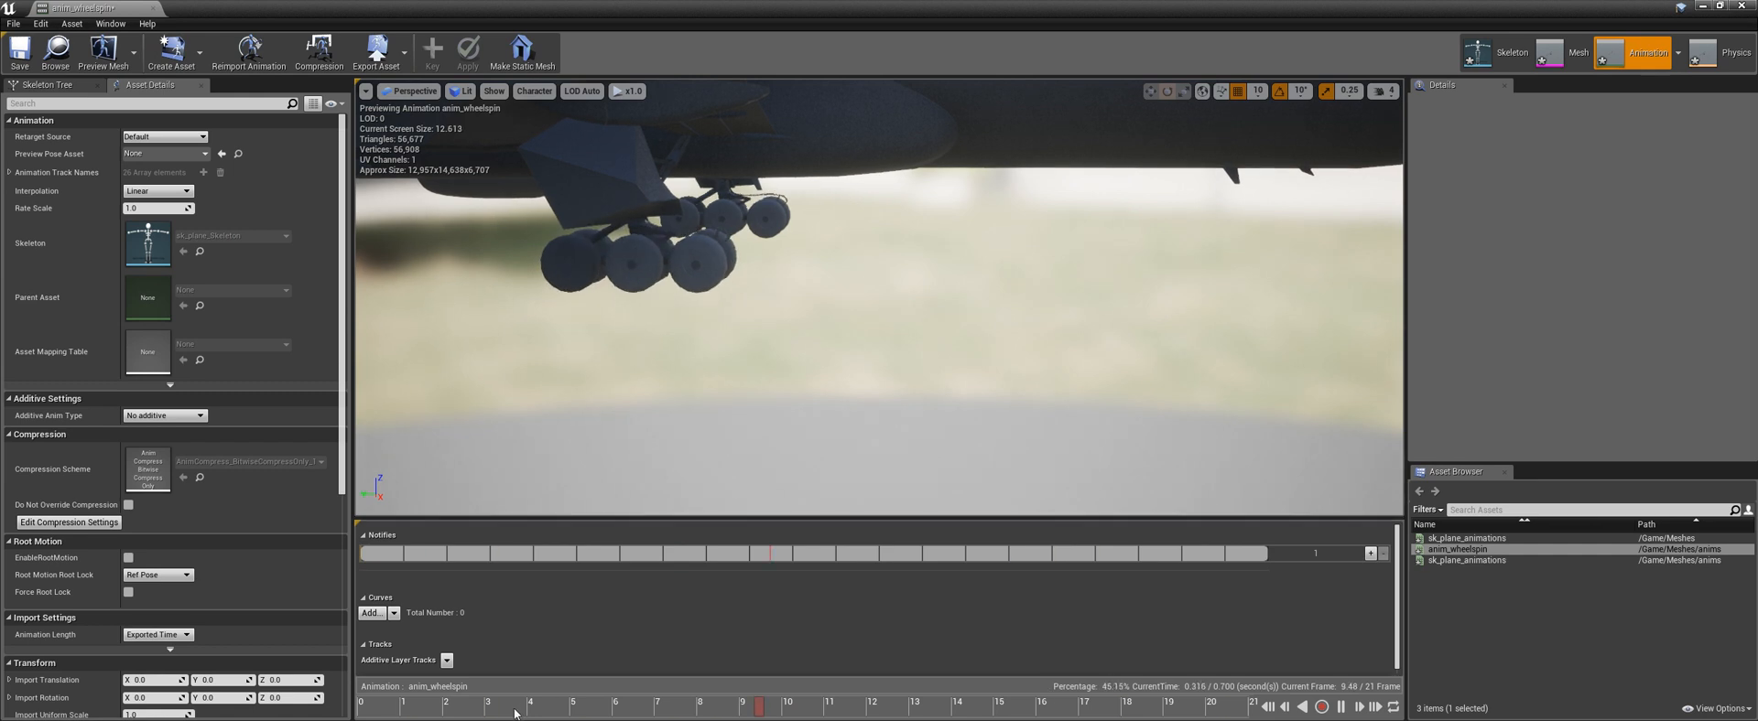
pyautogui.moveTo(449, 709); pyautogui.dragTo(408, 709)
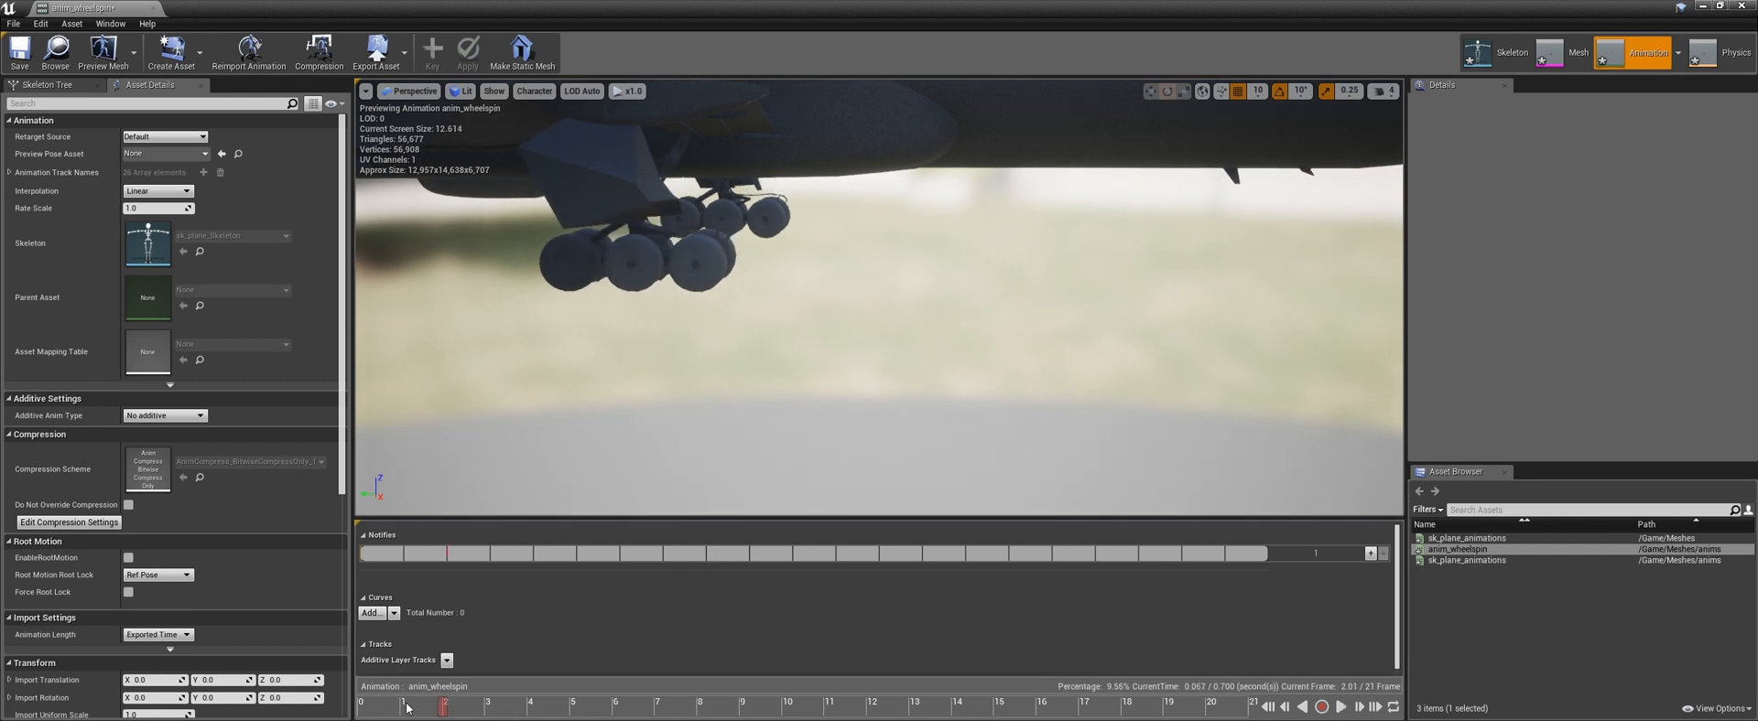
pyautogui.rightClick(701, 710)
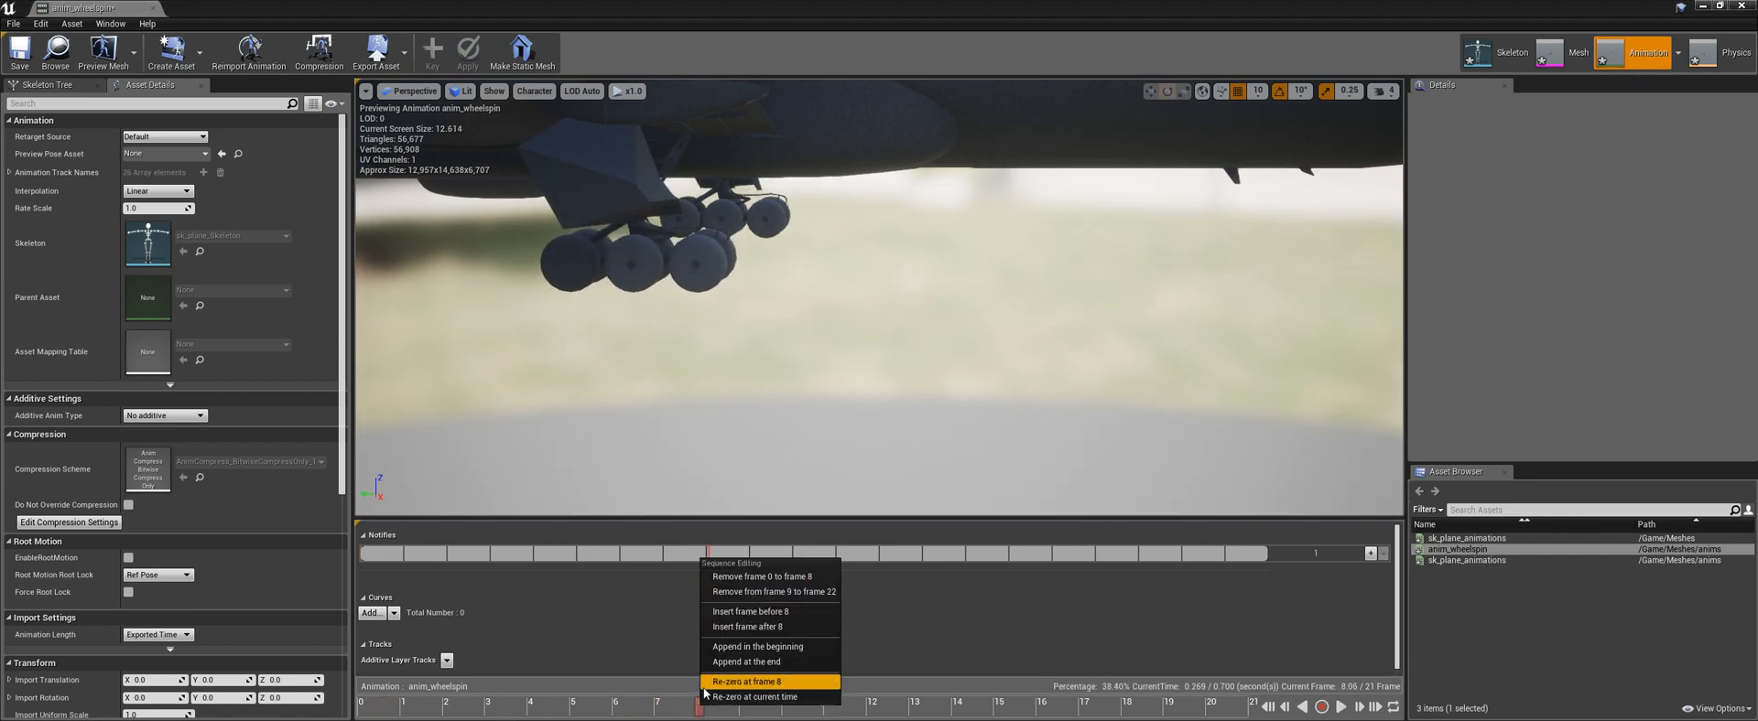
pyautogui.click(689, 712)
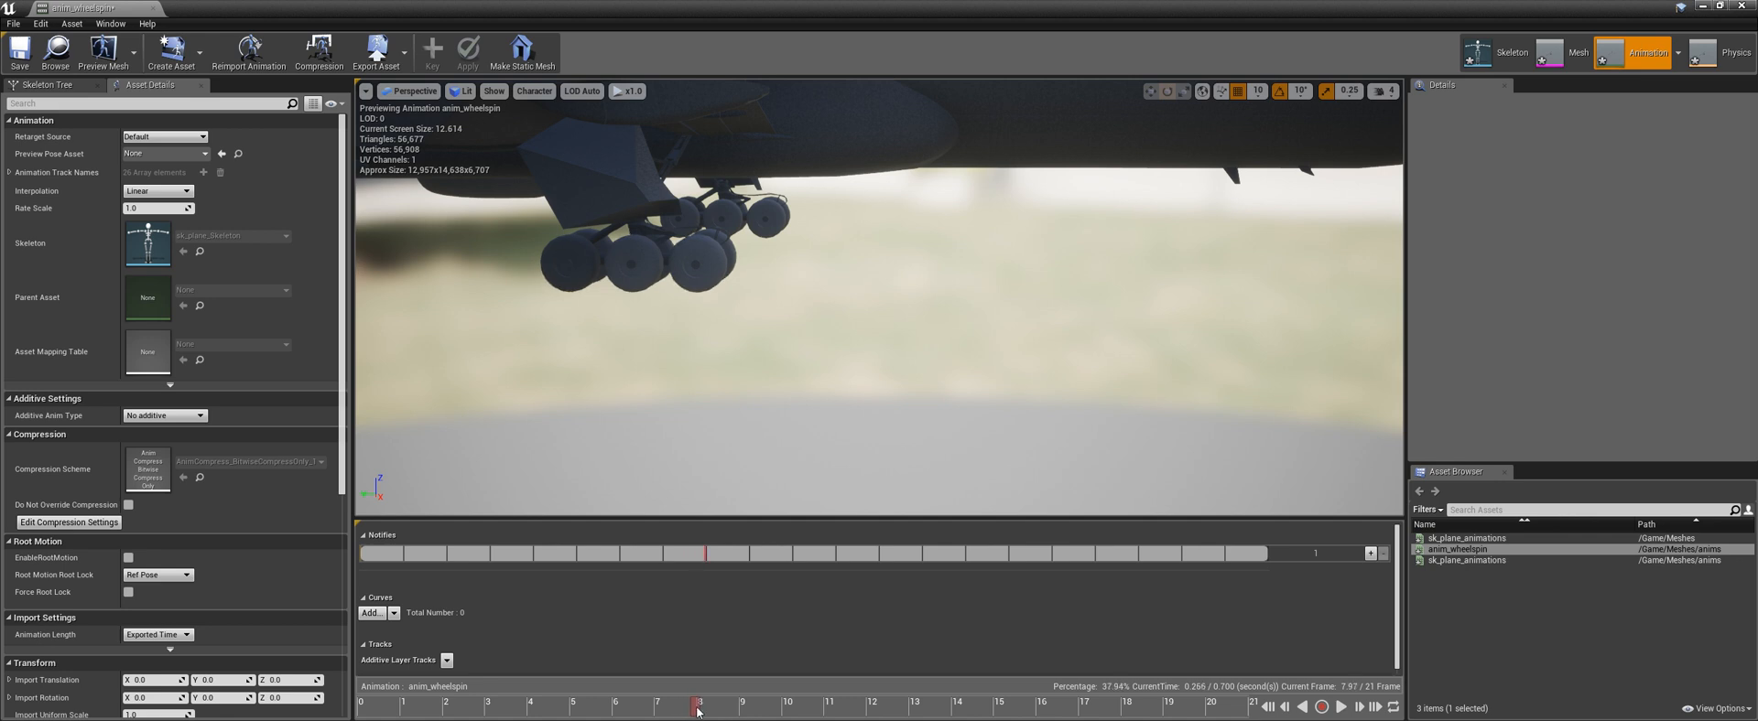
pyautogui.rightClick(699, 712)
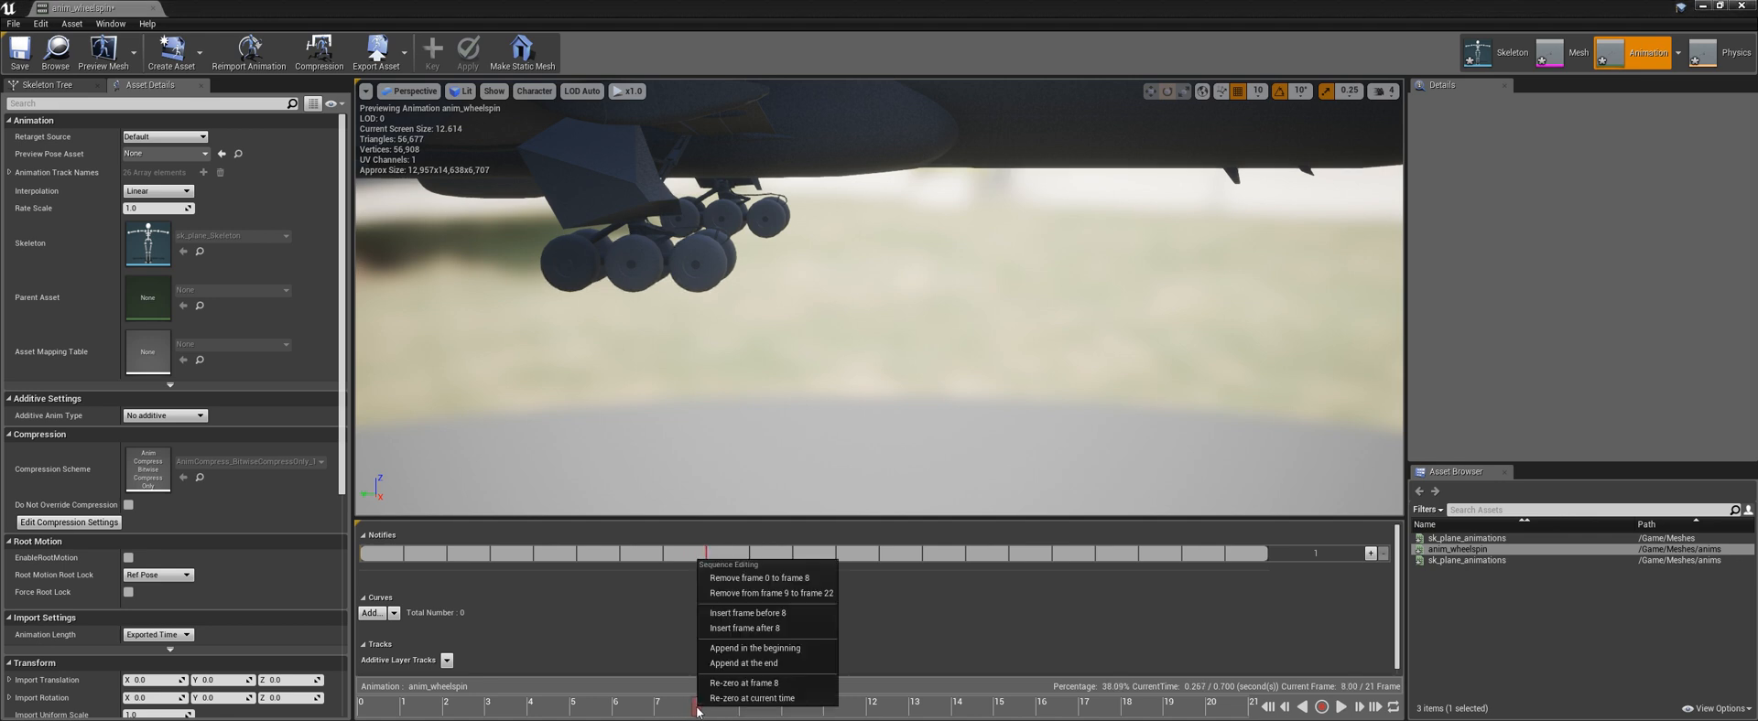
pyautogui.click(742, 594)
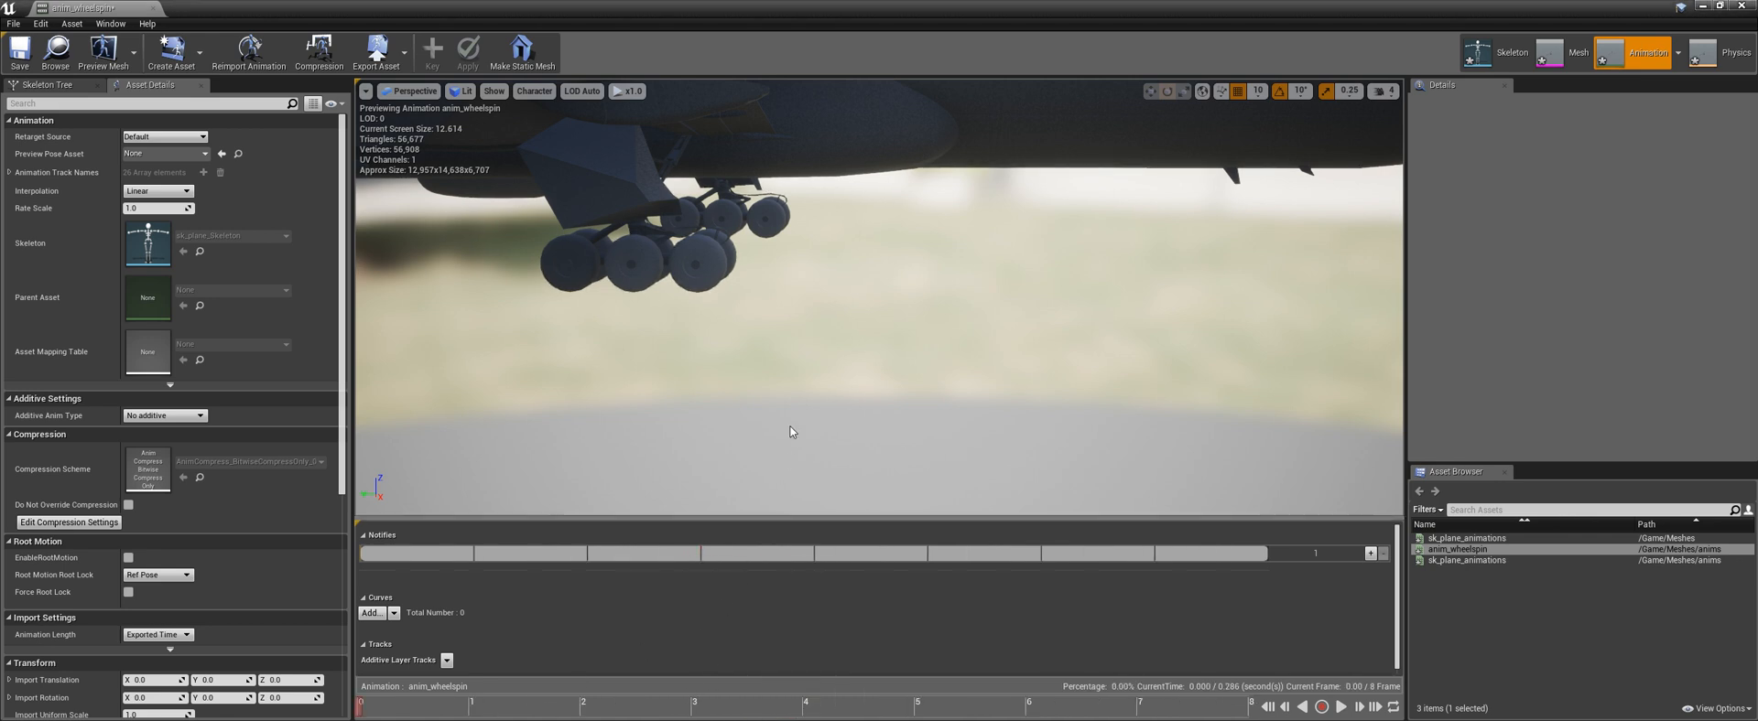
# Play back the trimmed wheel spin close to the landing gear, save everything, and close the animation editor
pyautogui.press('space')
pyautogui.moveTo(777, 439); pyautogui.dragTo(767, 371, button='right')
pyautogui.press('w')
pyautogui.press('s')
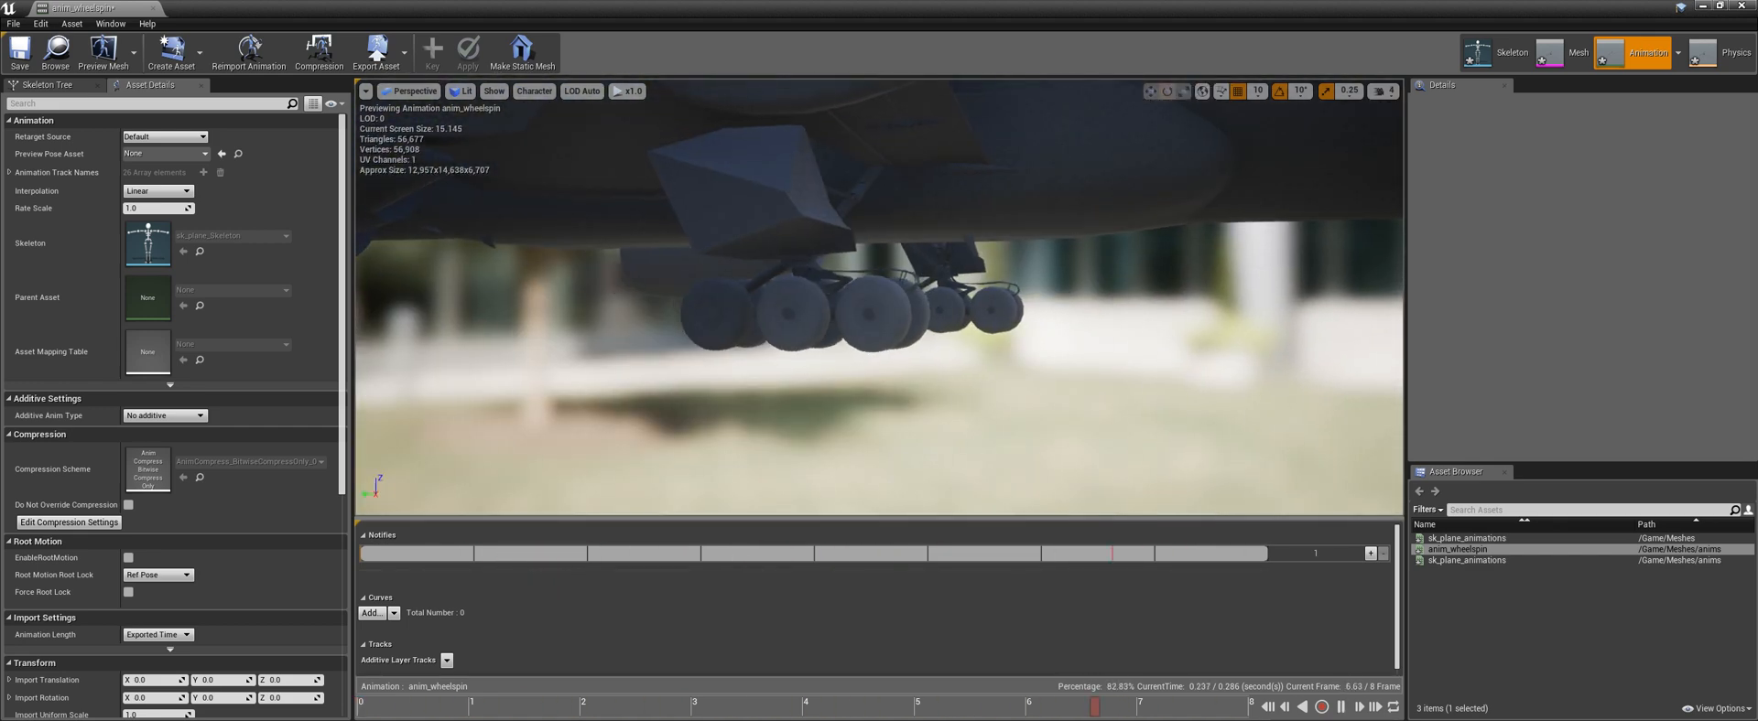
pyautogui.hotkey('ctrl', 'shift', 's')
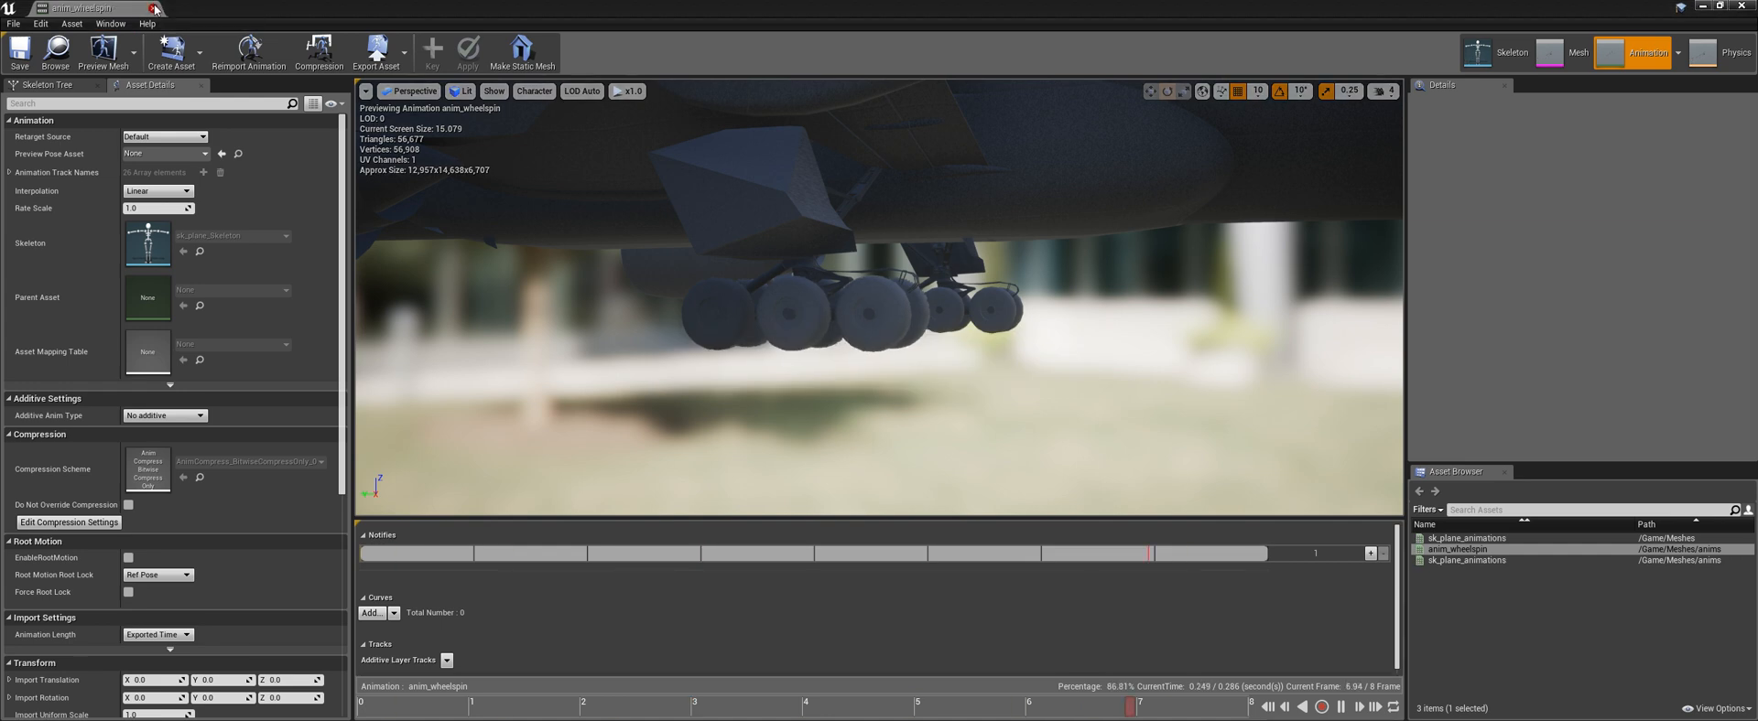
pyautogui.click(154, 9)
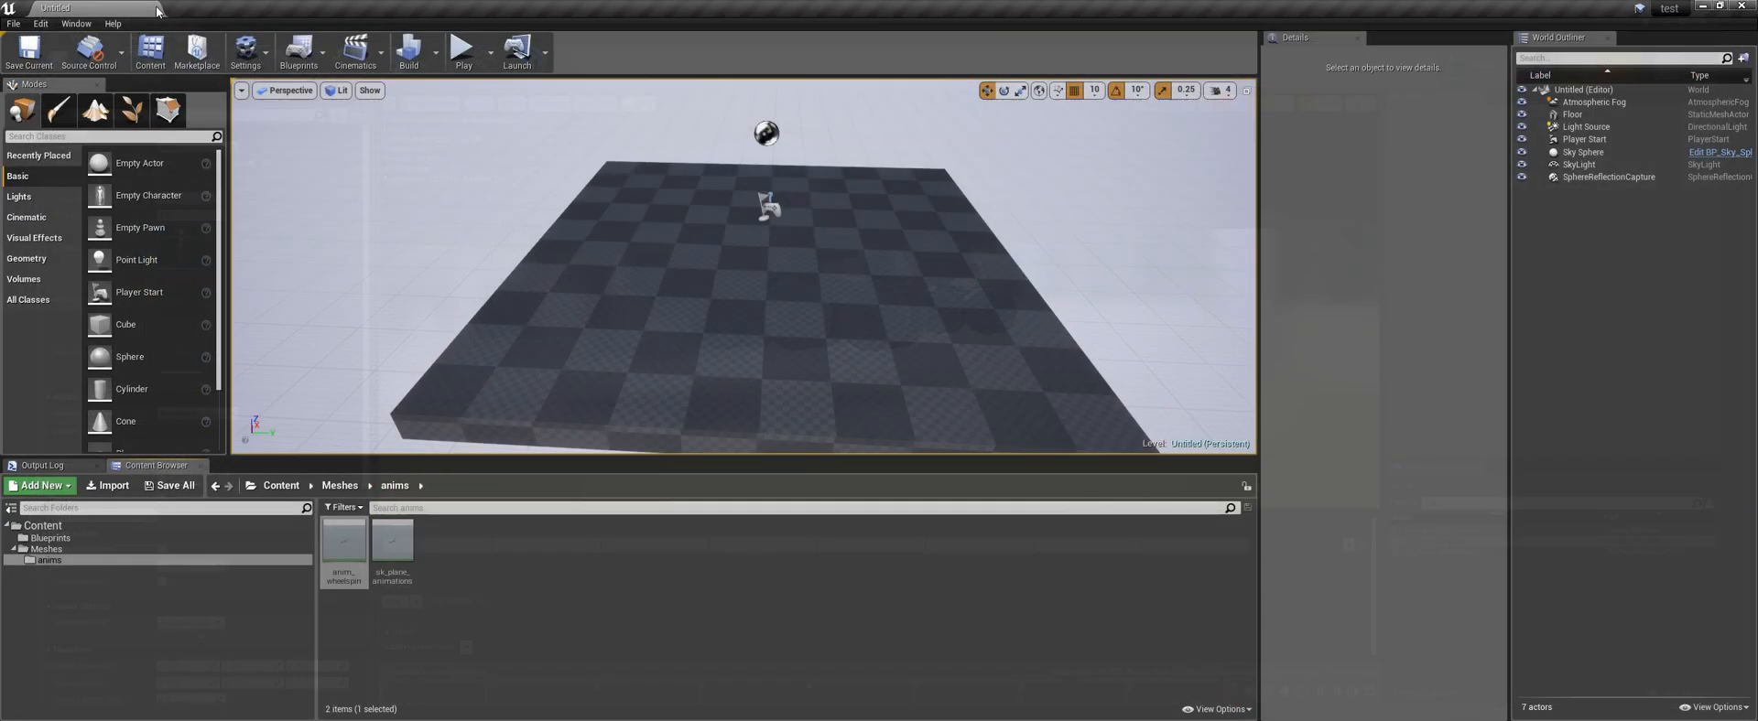
# Switch to 3ds Max and scrub the timeline from frame 10 onward to examine the landing gear's retraction
pyautogui.click(346, 550)
pyautogui.click(398, 554)
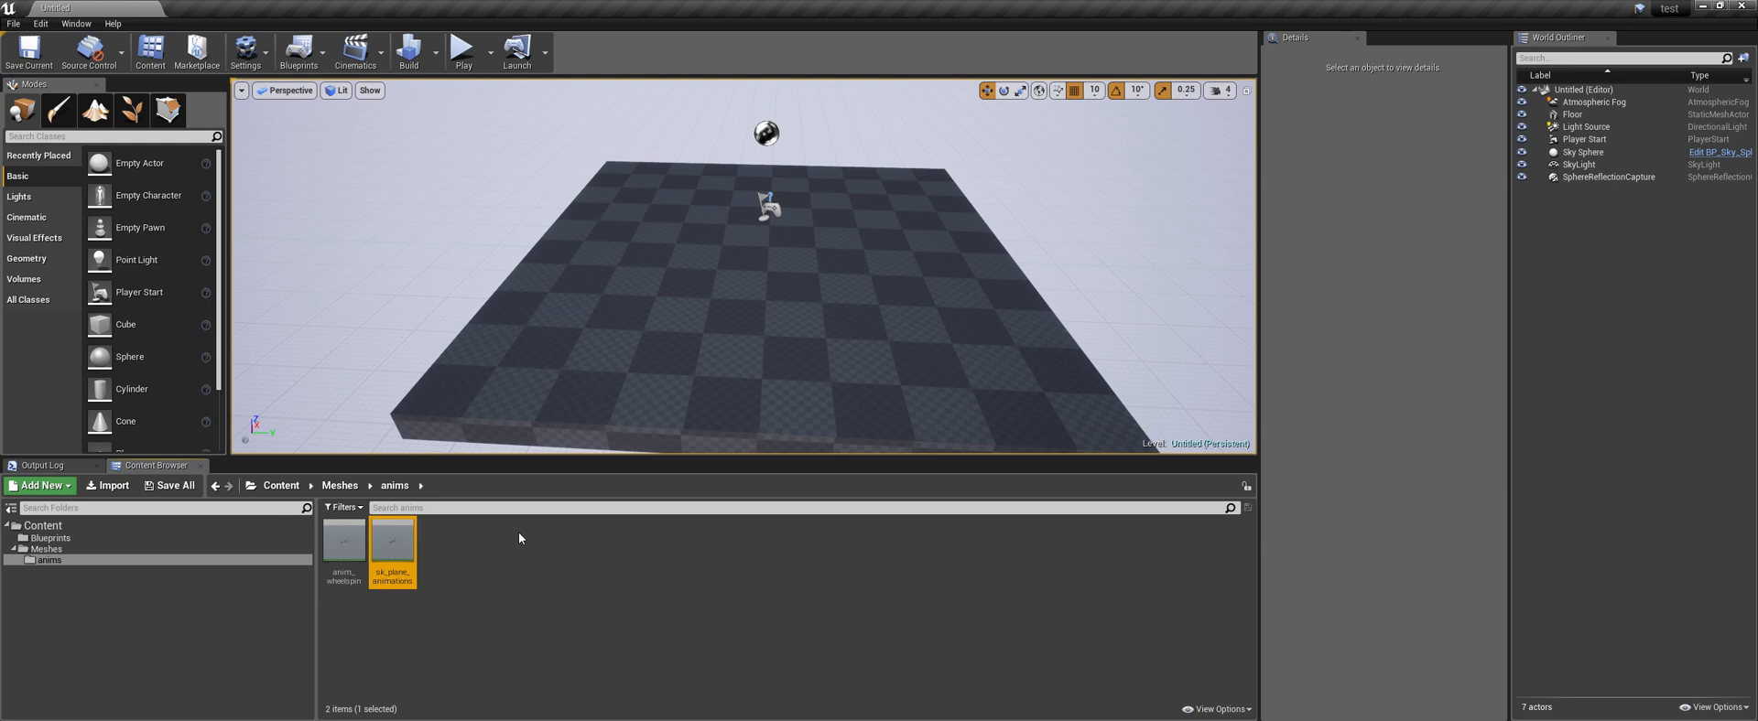
pyautogui.hotkey('alt', 'Tab')
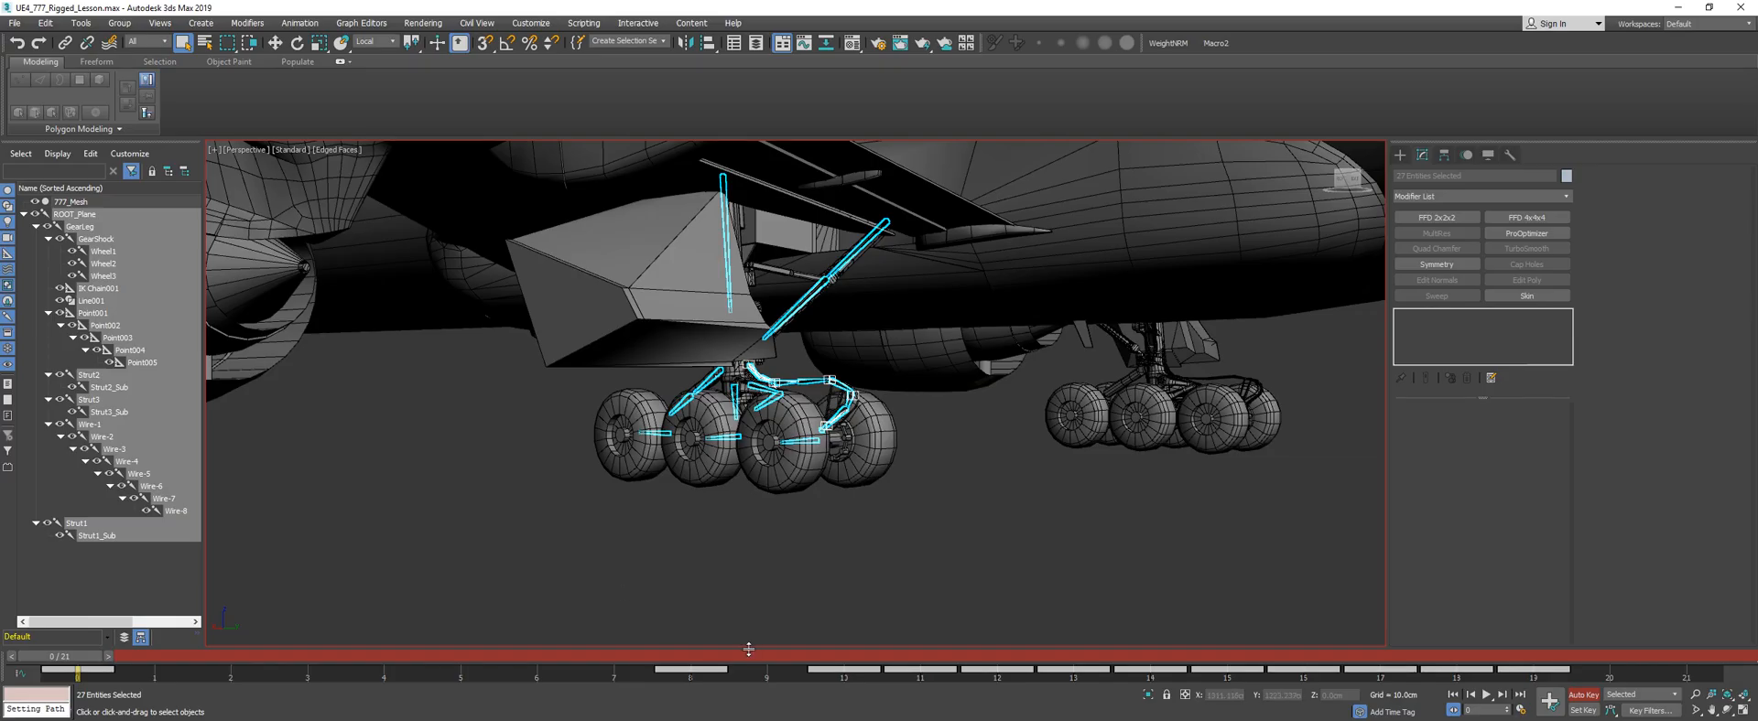
pyautogui.click(730, 656)
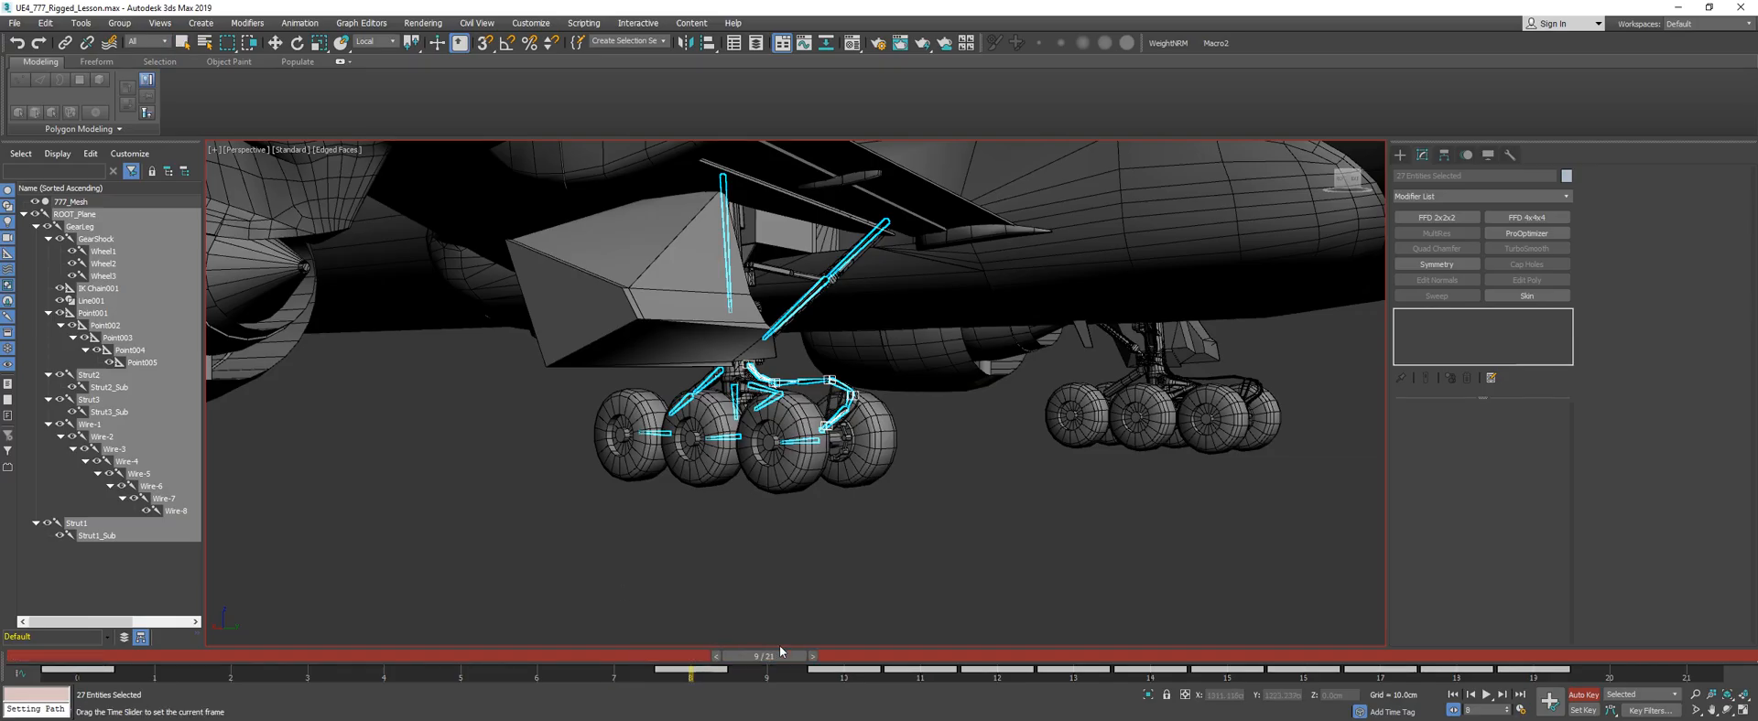
pyautogui.moveTo(780, 647); pyautogui.dragTo(907, 643)
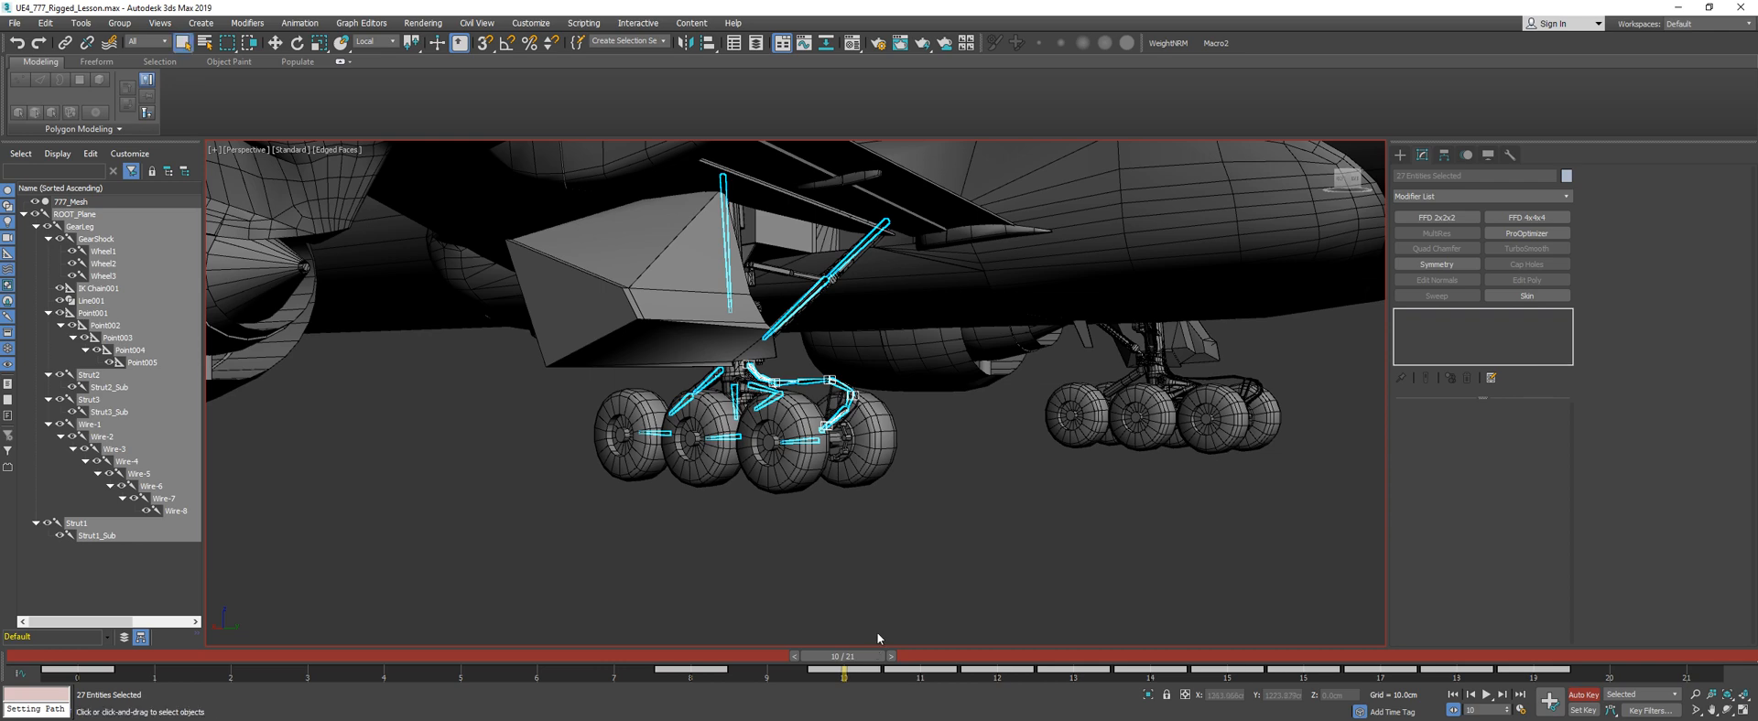
pyautogui.keyDown('alt'); pyautogui.moveTo(877, 521); pyautogui.dragTo(860, 409, button='middle'); pyautogui.keyUp('alt')
pyautogui.moveTo(861, 657); pyautogui.dragTo(1155, 612)
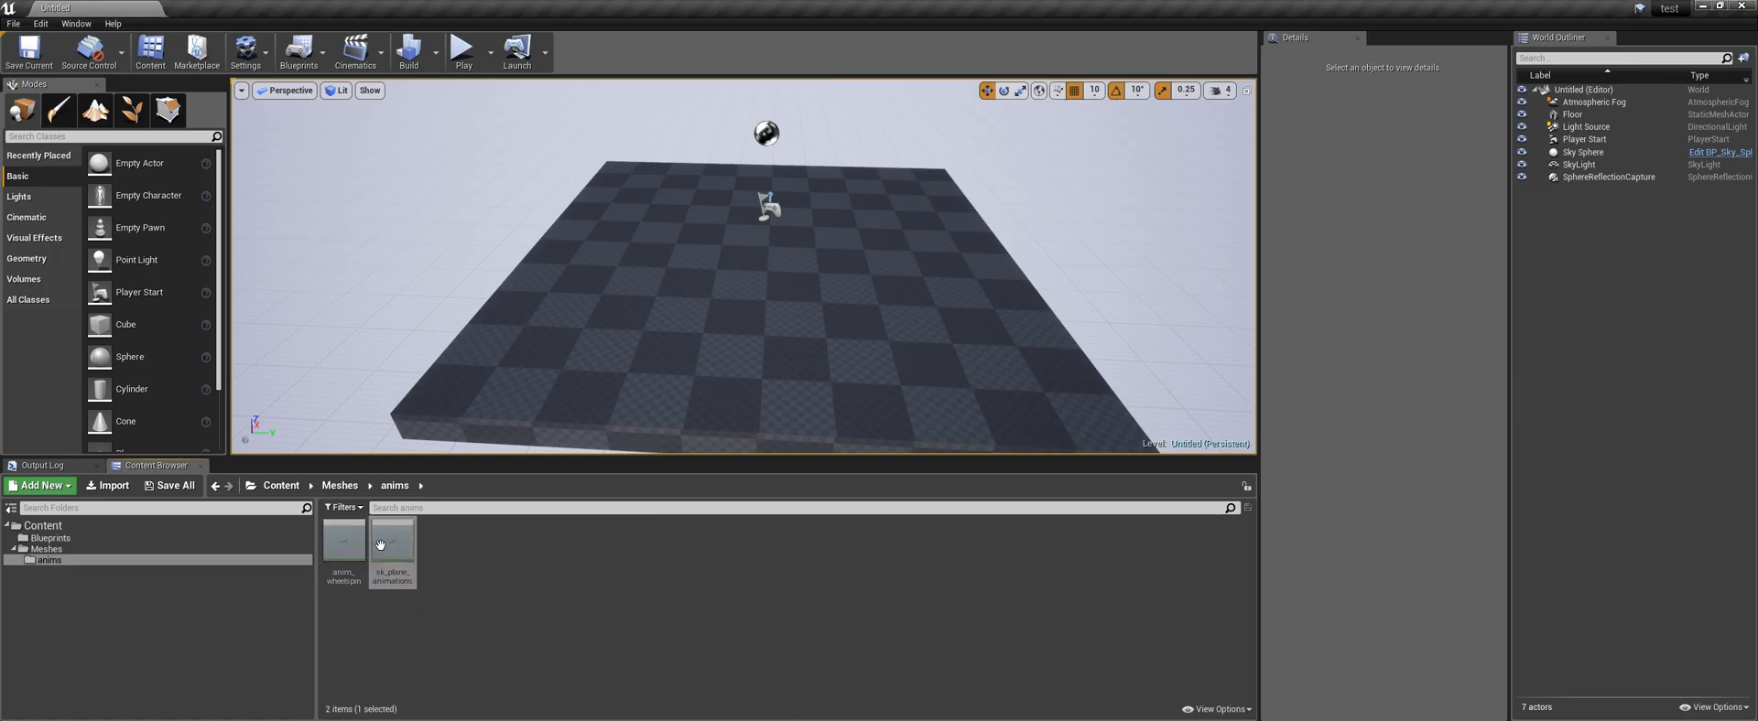
# In Unreal Editor, duplicate sk_plane_animations as gear_retract_frame1 and check the copy in the animation editor
pyautogui.click(391, 541)
pyautogui.hotkey('ctrl', 'w')
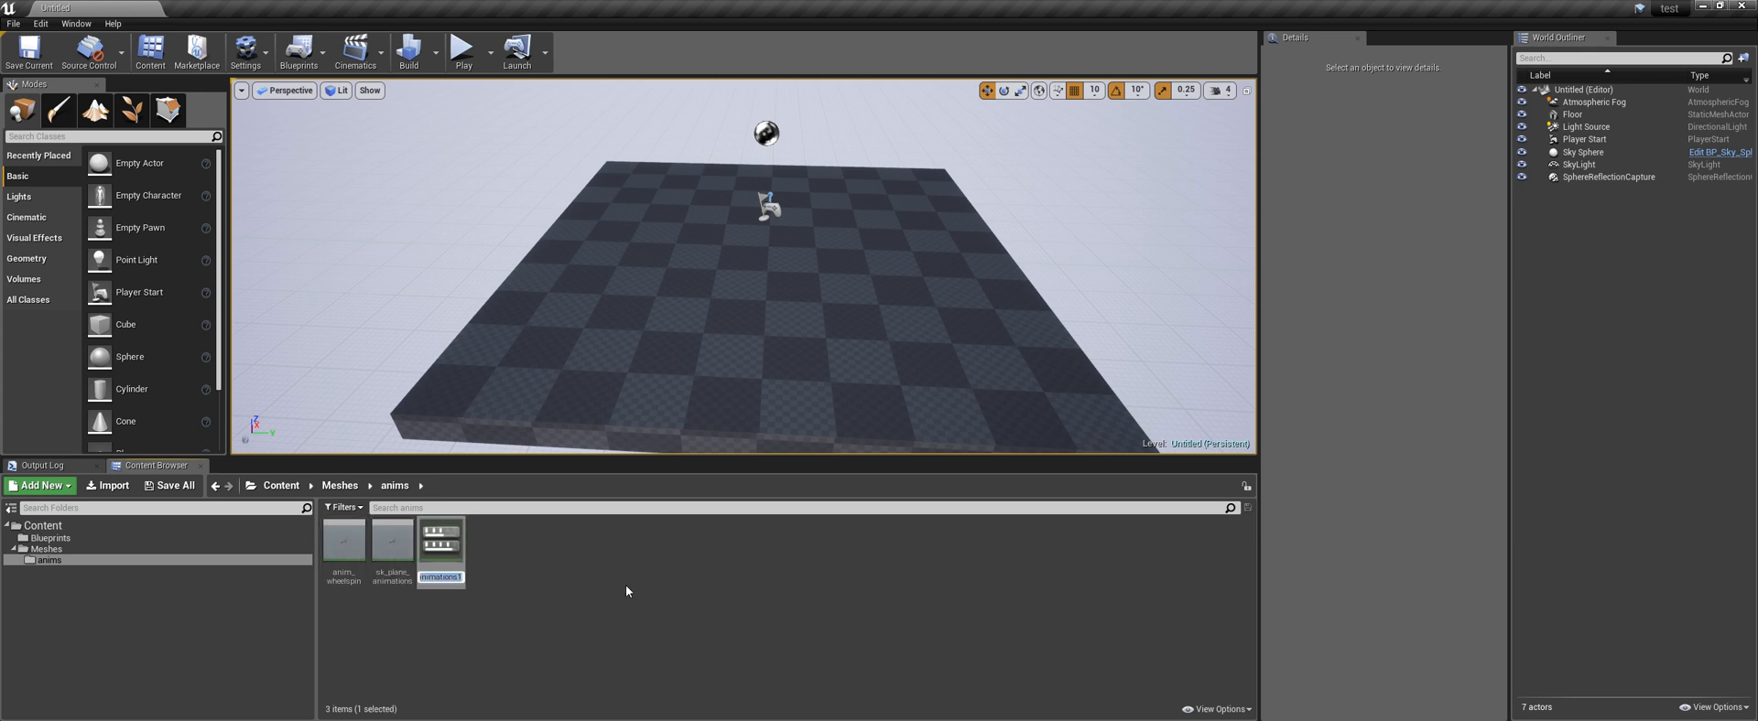
pyautogui.write('gear_retract_frame1')
pyautogui.press('Return')
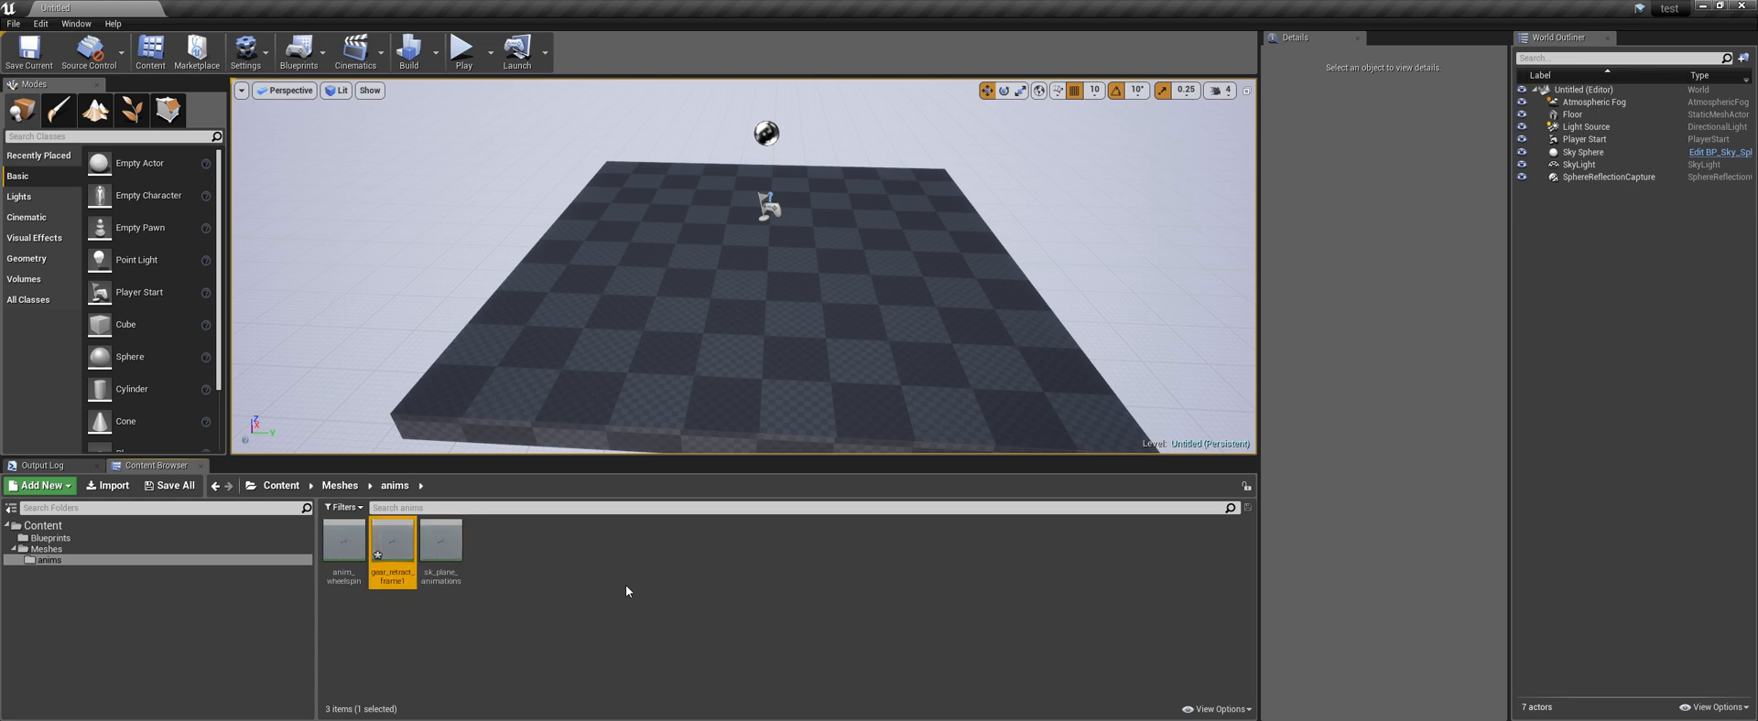
pyautogui.doubleClick(411, 560)
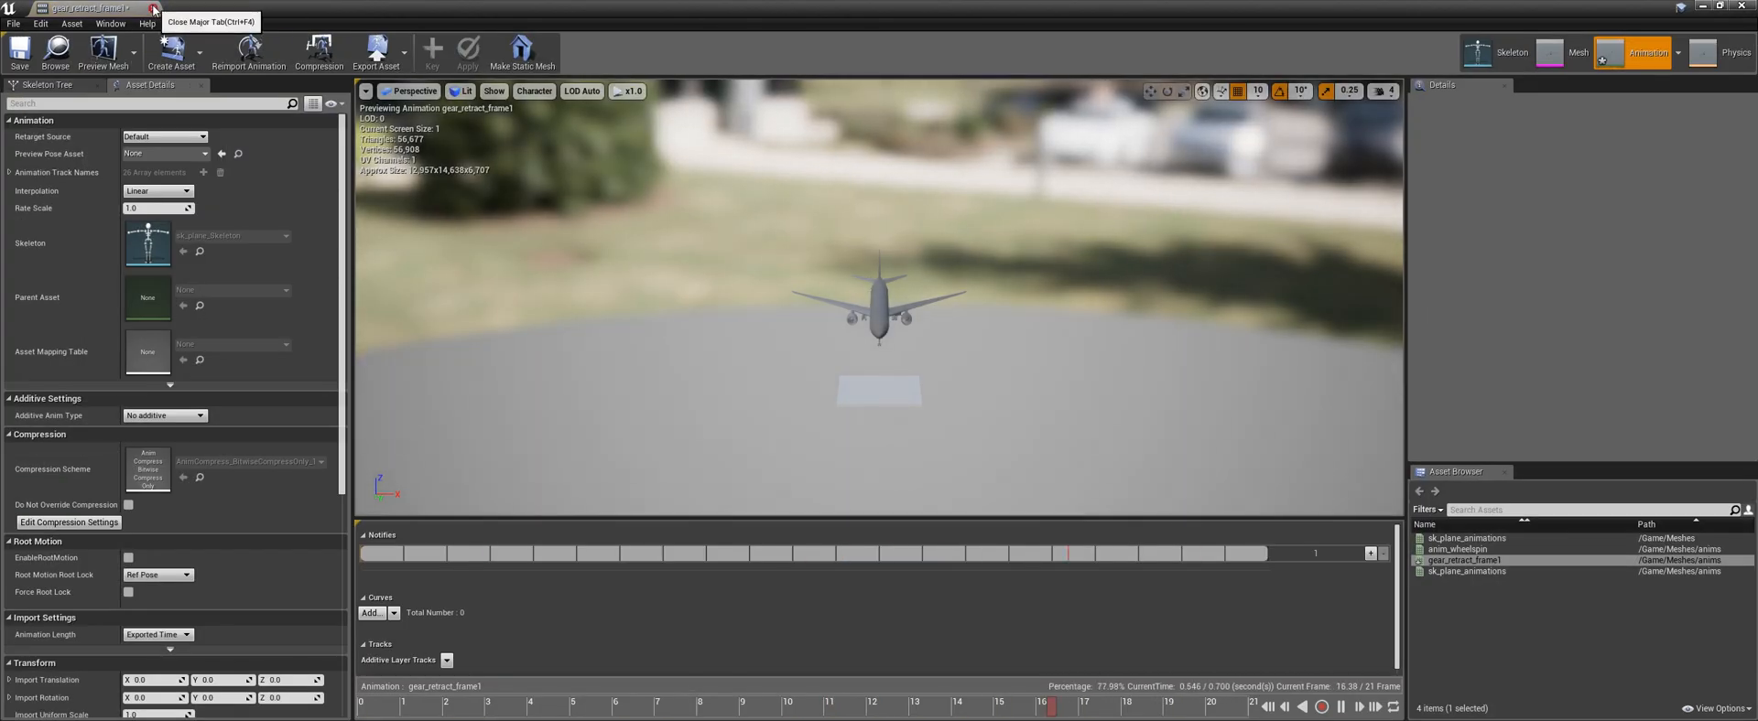
pyautogui.click(152, 8)
# Duplicate gear_retract_frame1 in the anims folder as gear_retract_frame2
pyautogui.click(495, 613)
pyautogui.click(401, 549)
pyautogui.hotkey('ctrl', 'w')
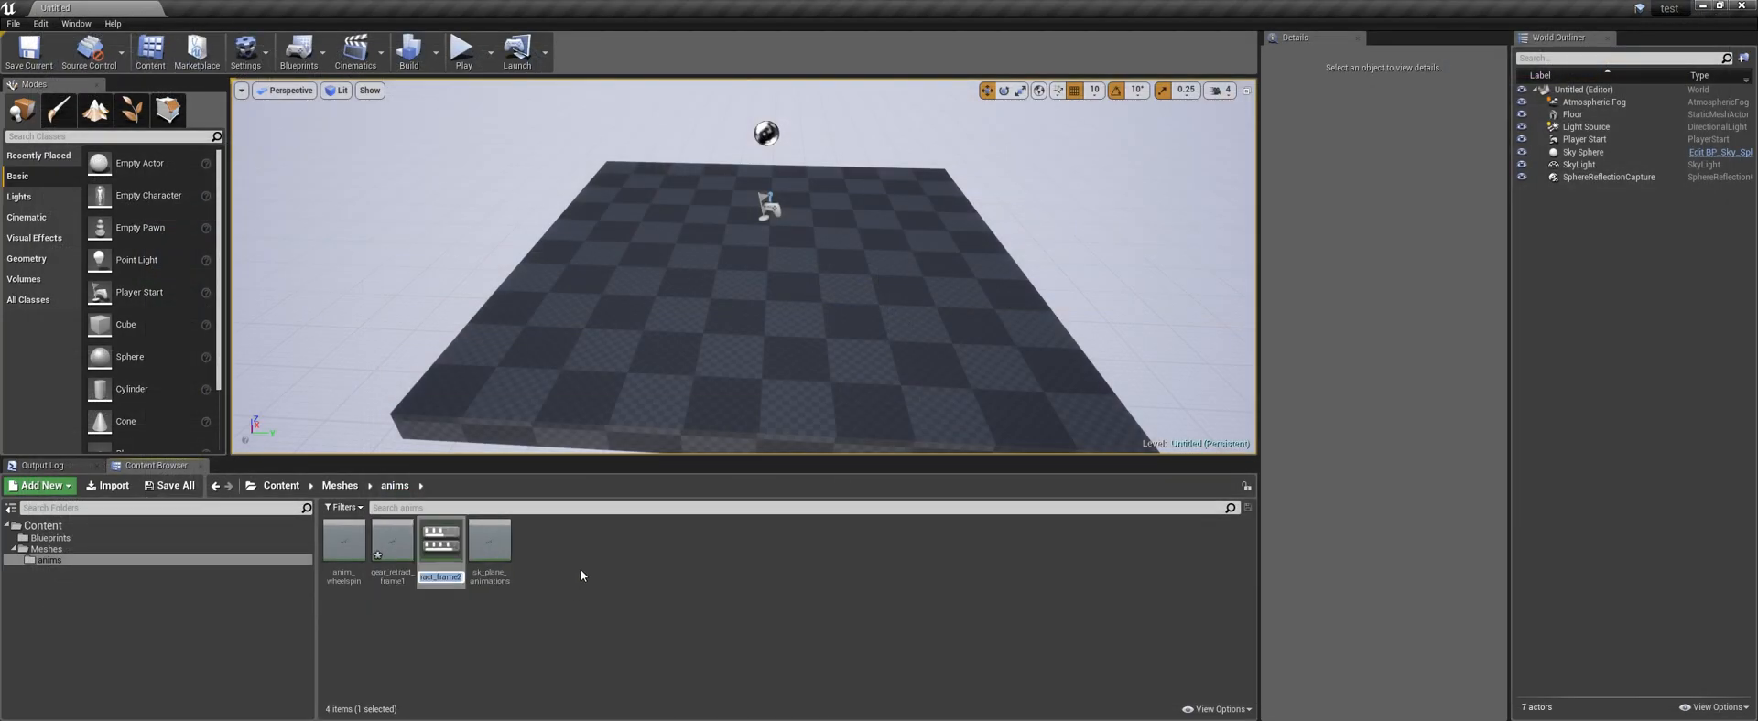
pyautogui.press('Return')
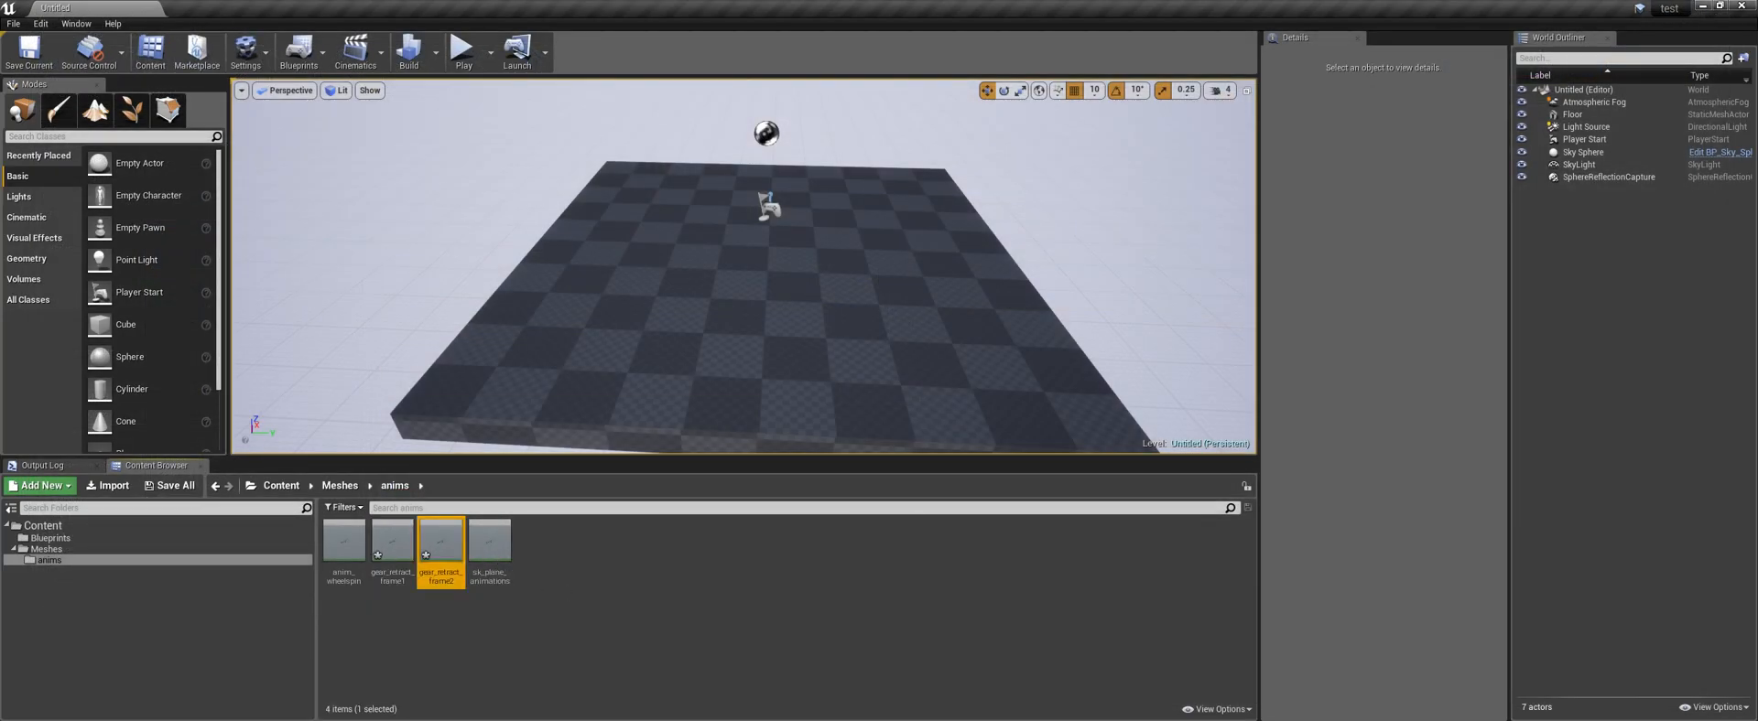
# Scrub the 3ds Max timeline from frame 10 to 14 to examine the gear retraction poses, and return to Unreal Editor
pyautogui.hotkey('alt', 'Tab')
pyautogui.click(845, 658)
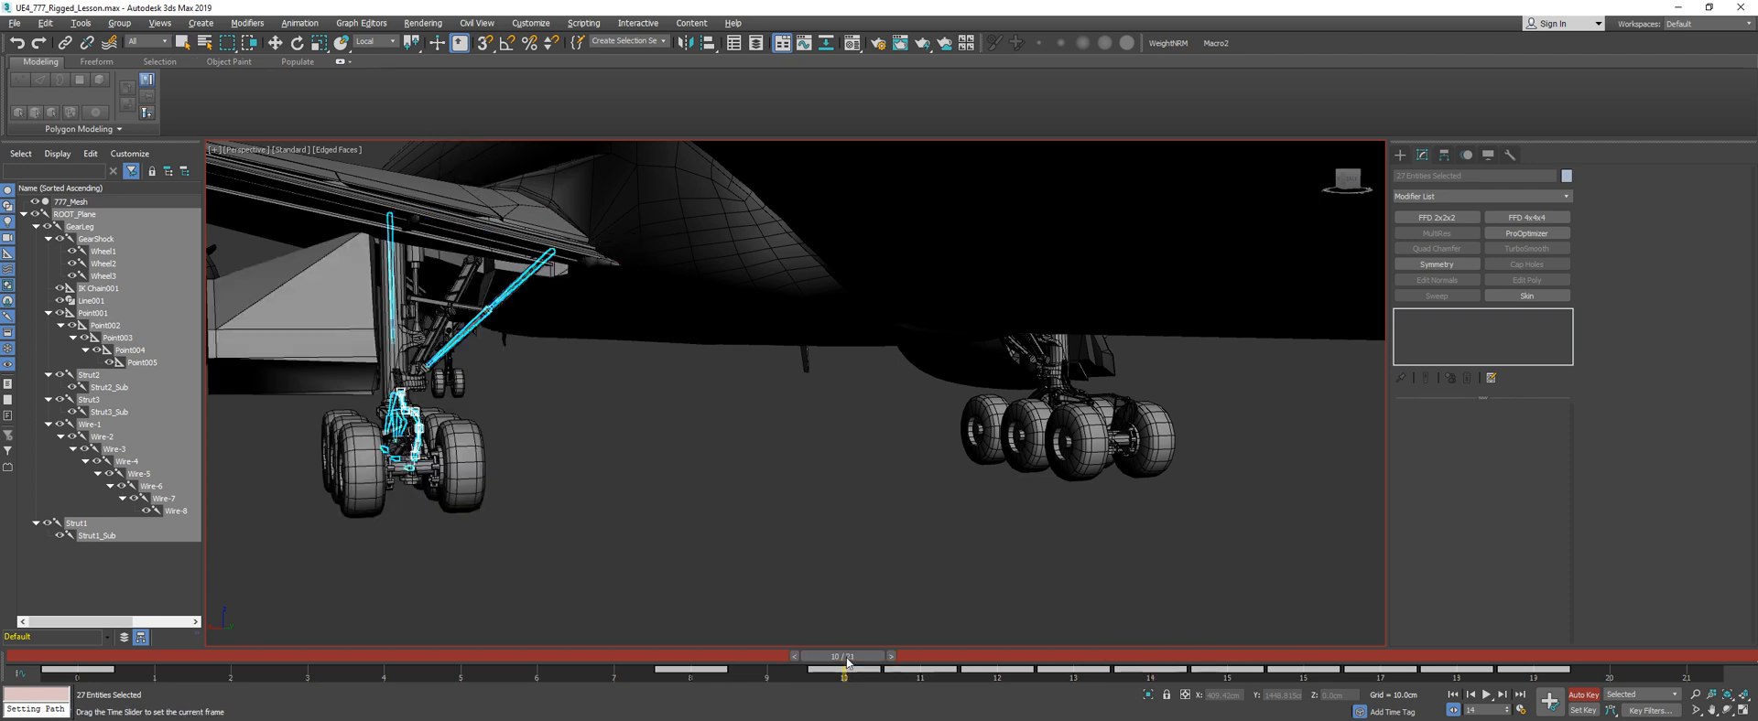
pyautogui.moveTo(842, 657); pyautogui.dragTo(1139, 634)
pyautogui.press('q')
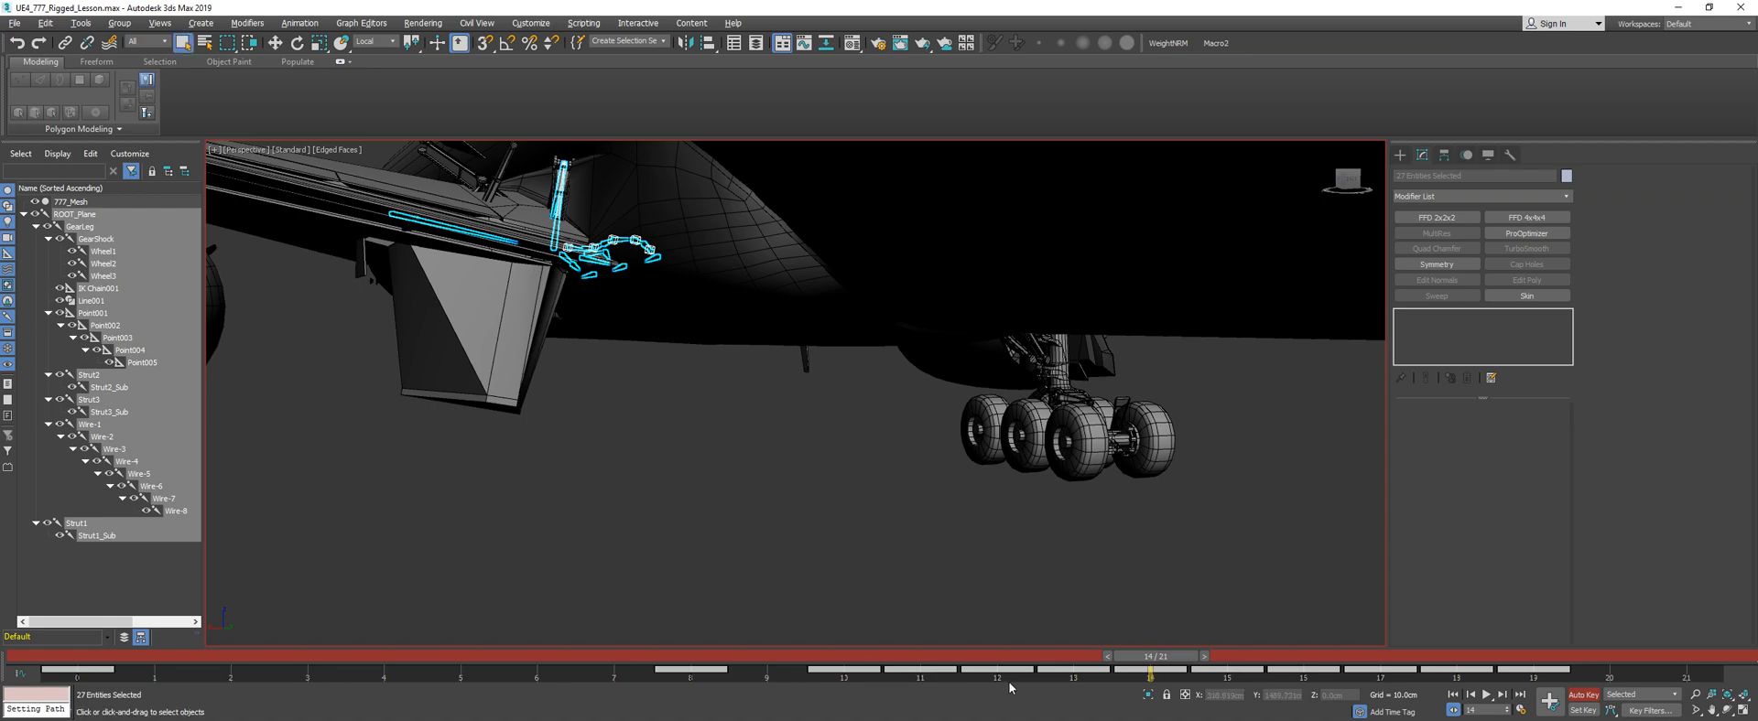
pyautogui.hotkey('alt', 'Tab')
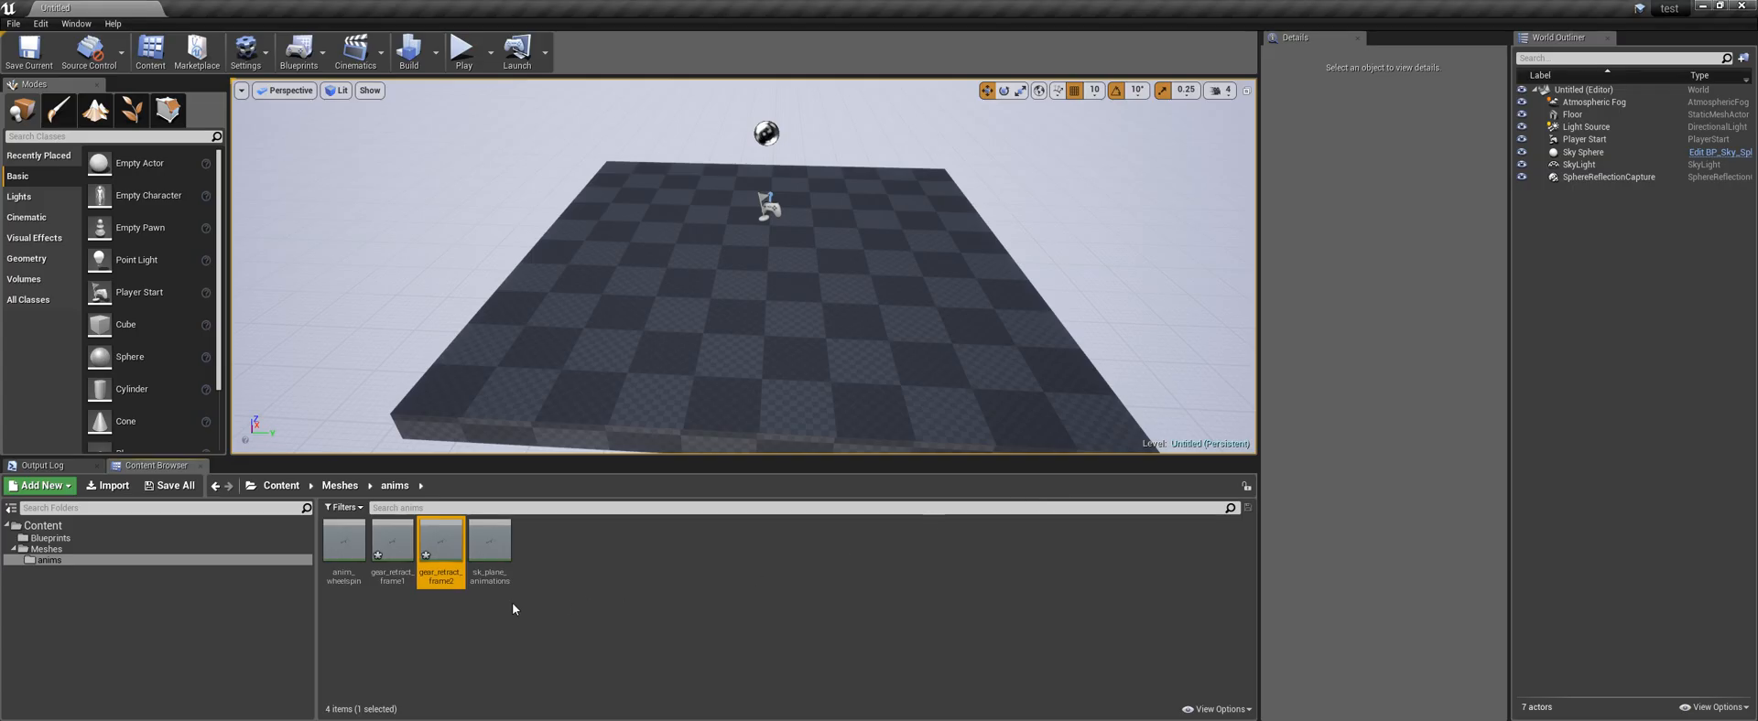
# Duplicate the gear retraction animation three more times as gear_retract_frame3, gear_retract_frame4 and gear_retract_frame5
pyautogui.hotkey('ctrl', 'w')
pyautogui.click(486, 552)
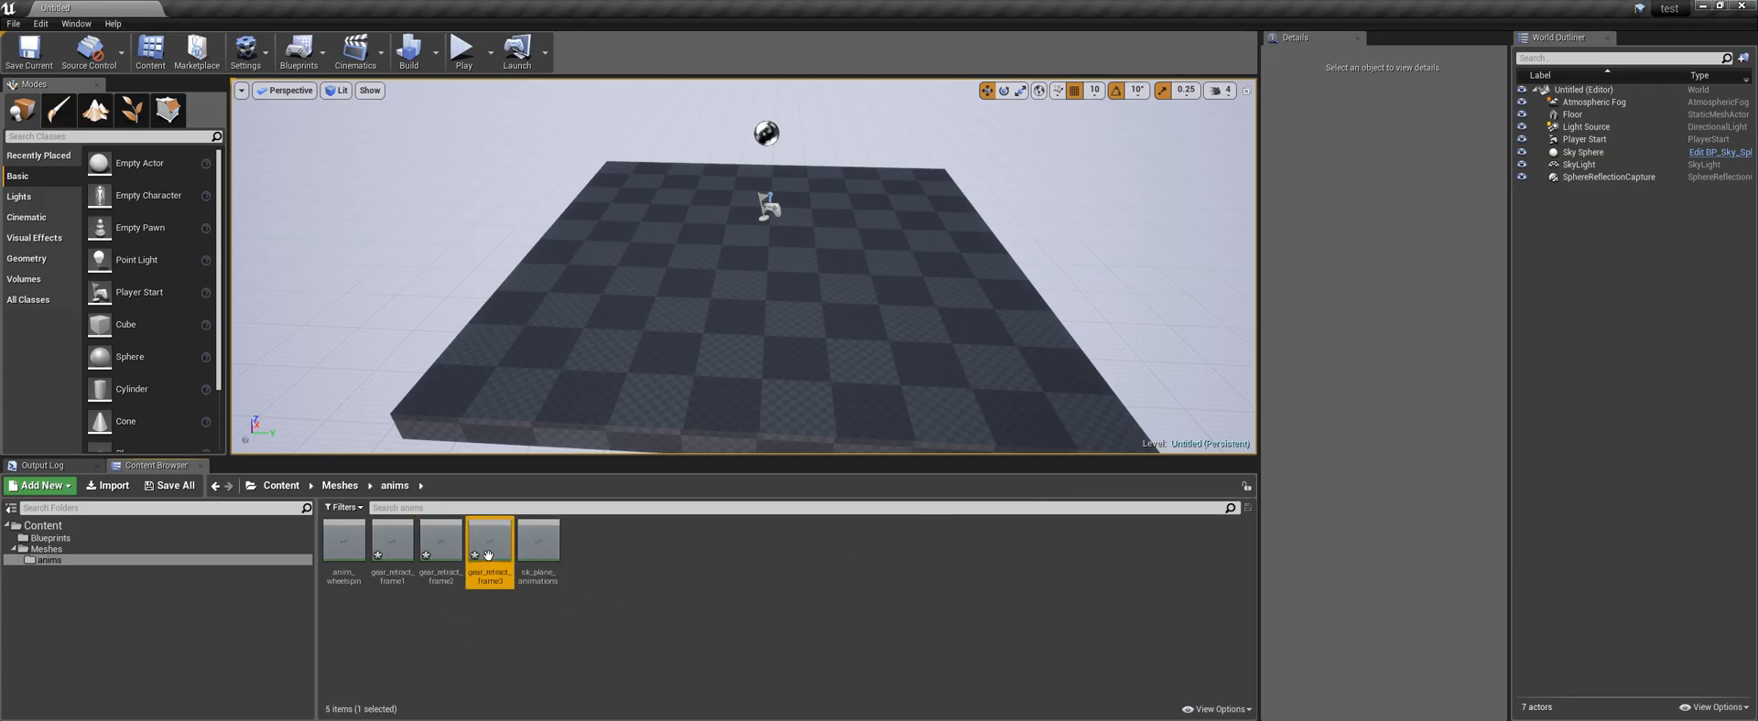
pyautogui.hotkey('ctrl', 'w')
pyautogui.press('Escape')
pyautogui.hotkey('ctrl', 'w')
pyautogui.click(551, 647)
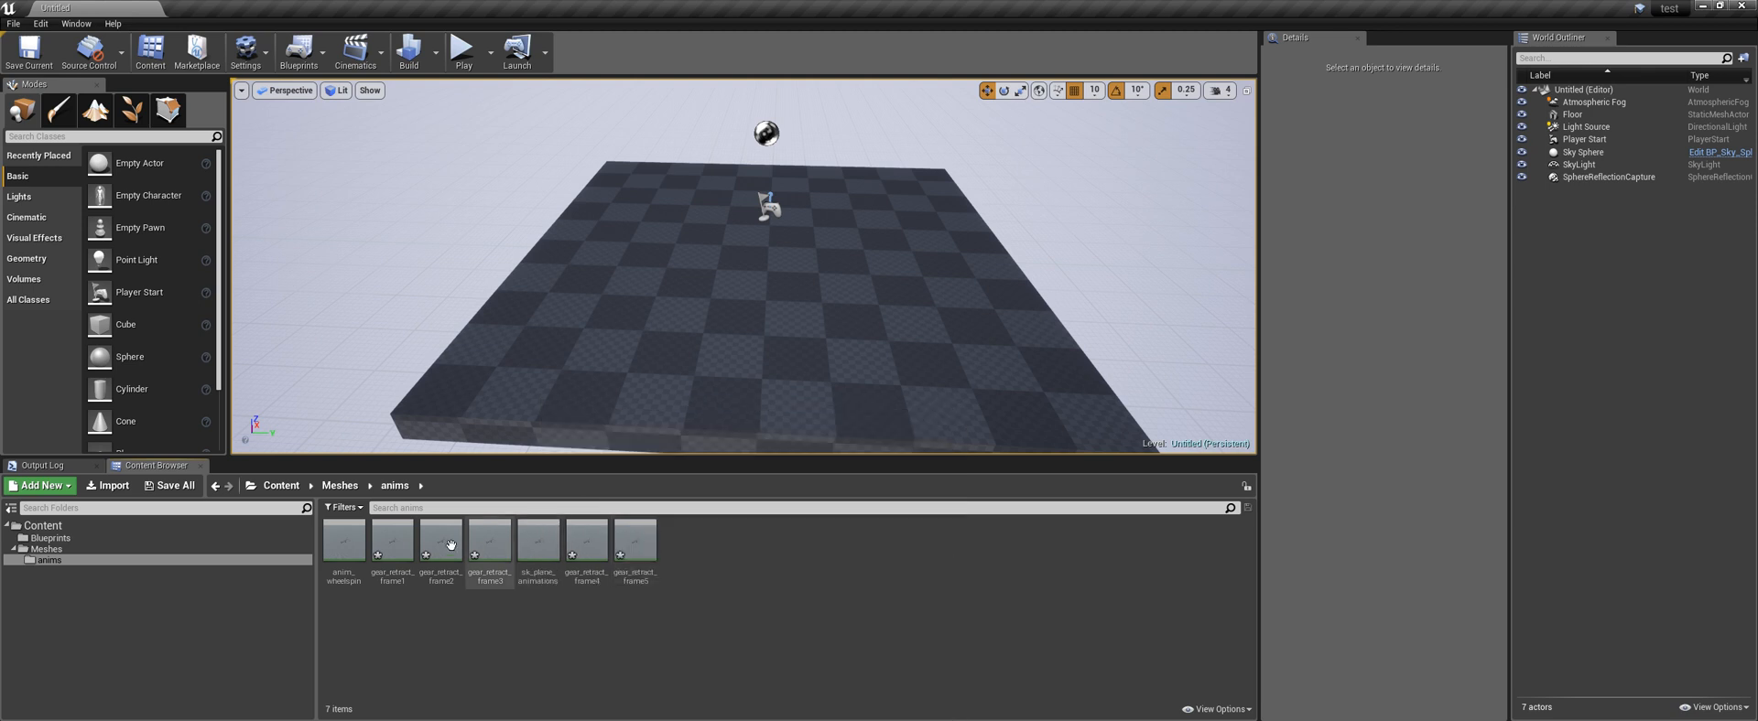
# Rename sk_plane_animations in the anims folder to __sk_plane_animations
pyautogui.click(542, 591)
pyautogui.press('F2')
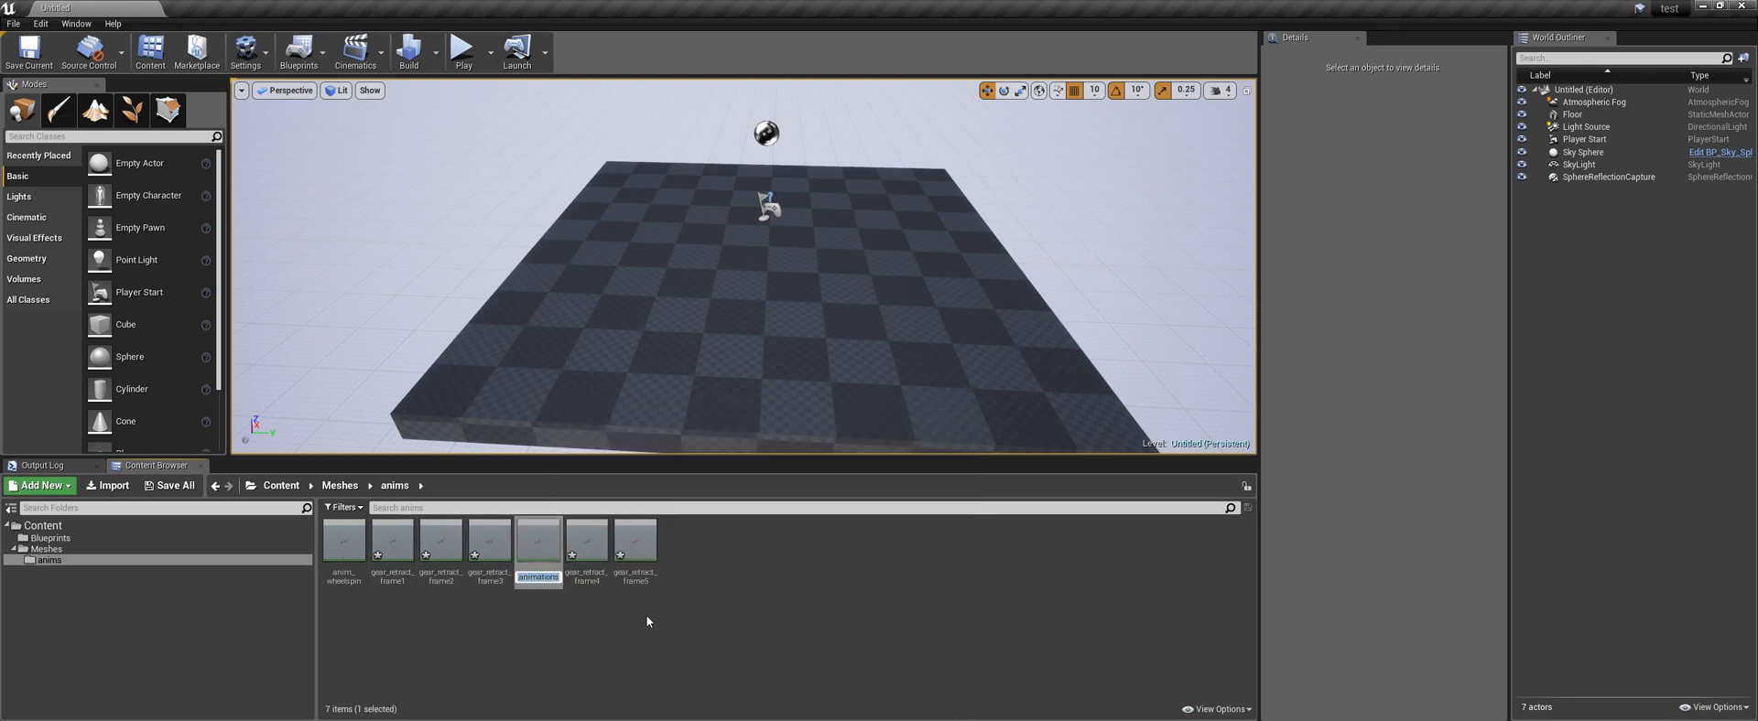
pyautogui.press('Return')
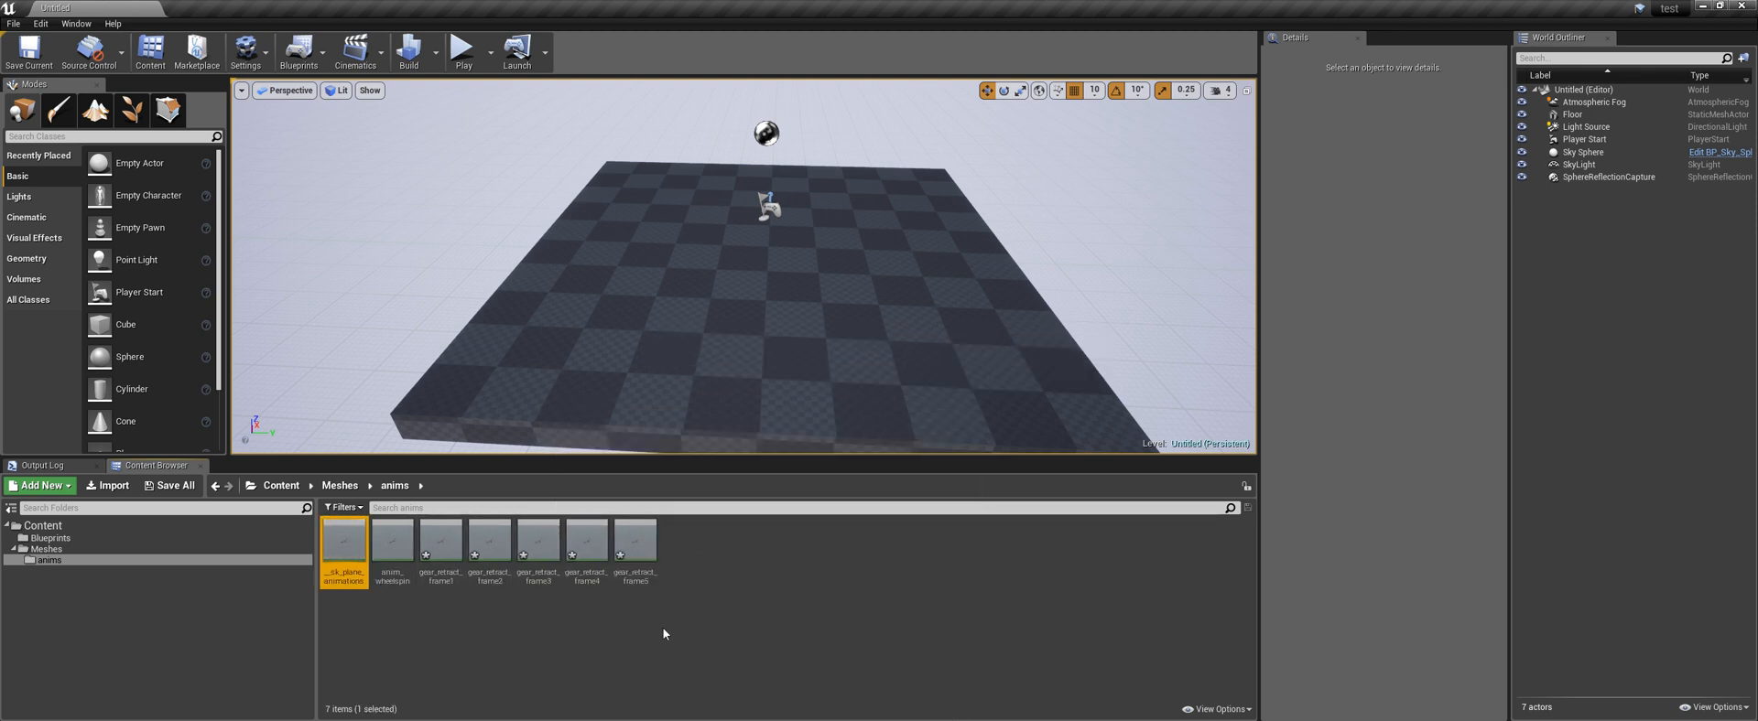
# Open gear_retract_frame1 with the main landing gear in close view and remove the frames from 0 up to about frame 10
pyautogui.doubleClick(441, 544)
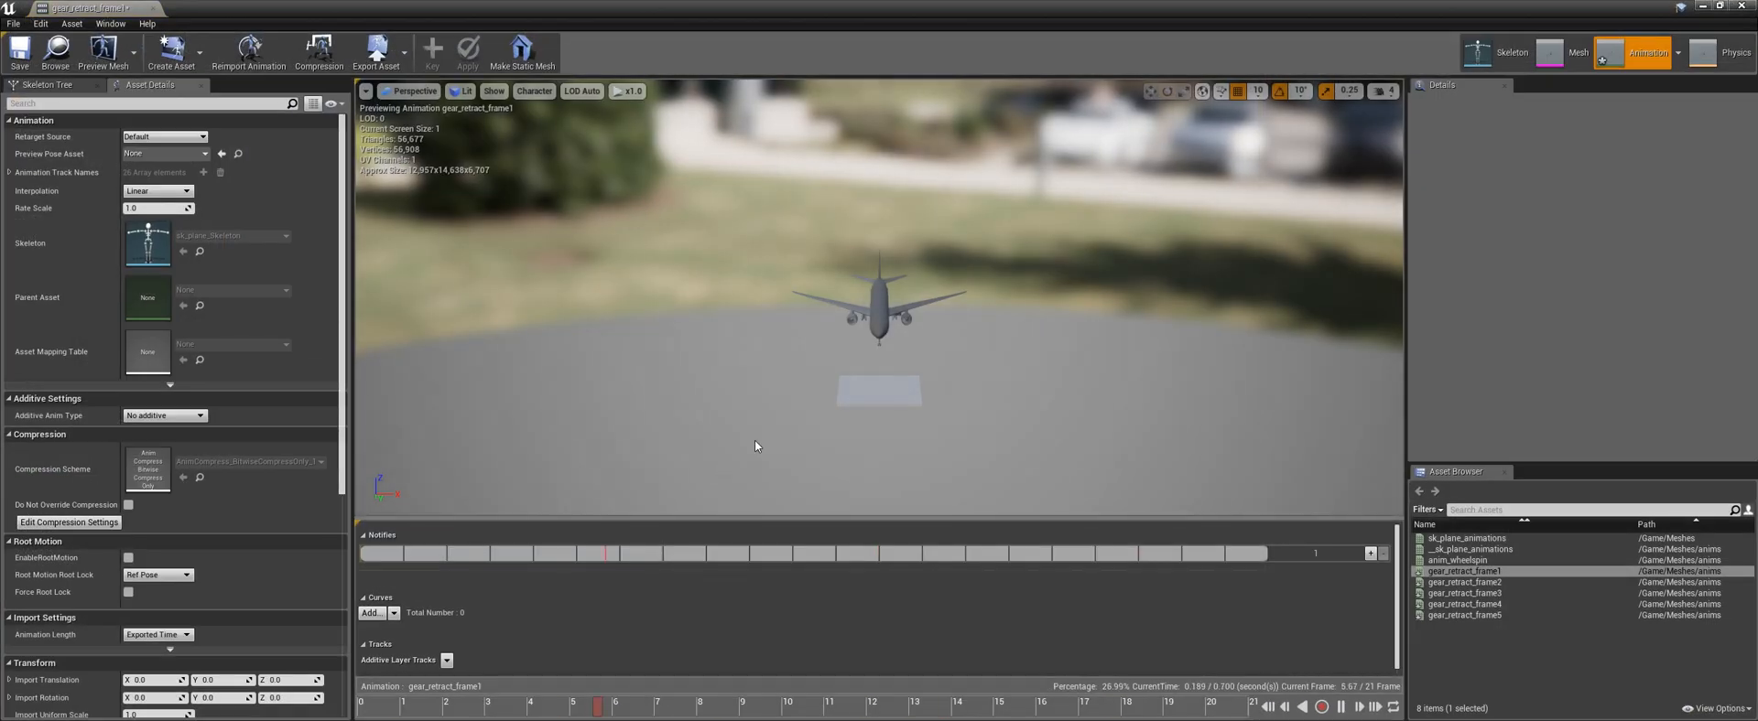
pyautogui.moveTo(814, 403); pyautogui.dragTo(641, 368, button='right')
pyautogui.press('w')
pyautogui.press('w')
pyautogui.press('d')
pyautogui.press('w')
pyautogui.press('d')
pyautogui.click(677, 715)
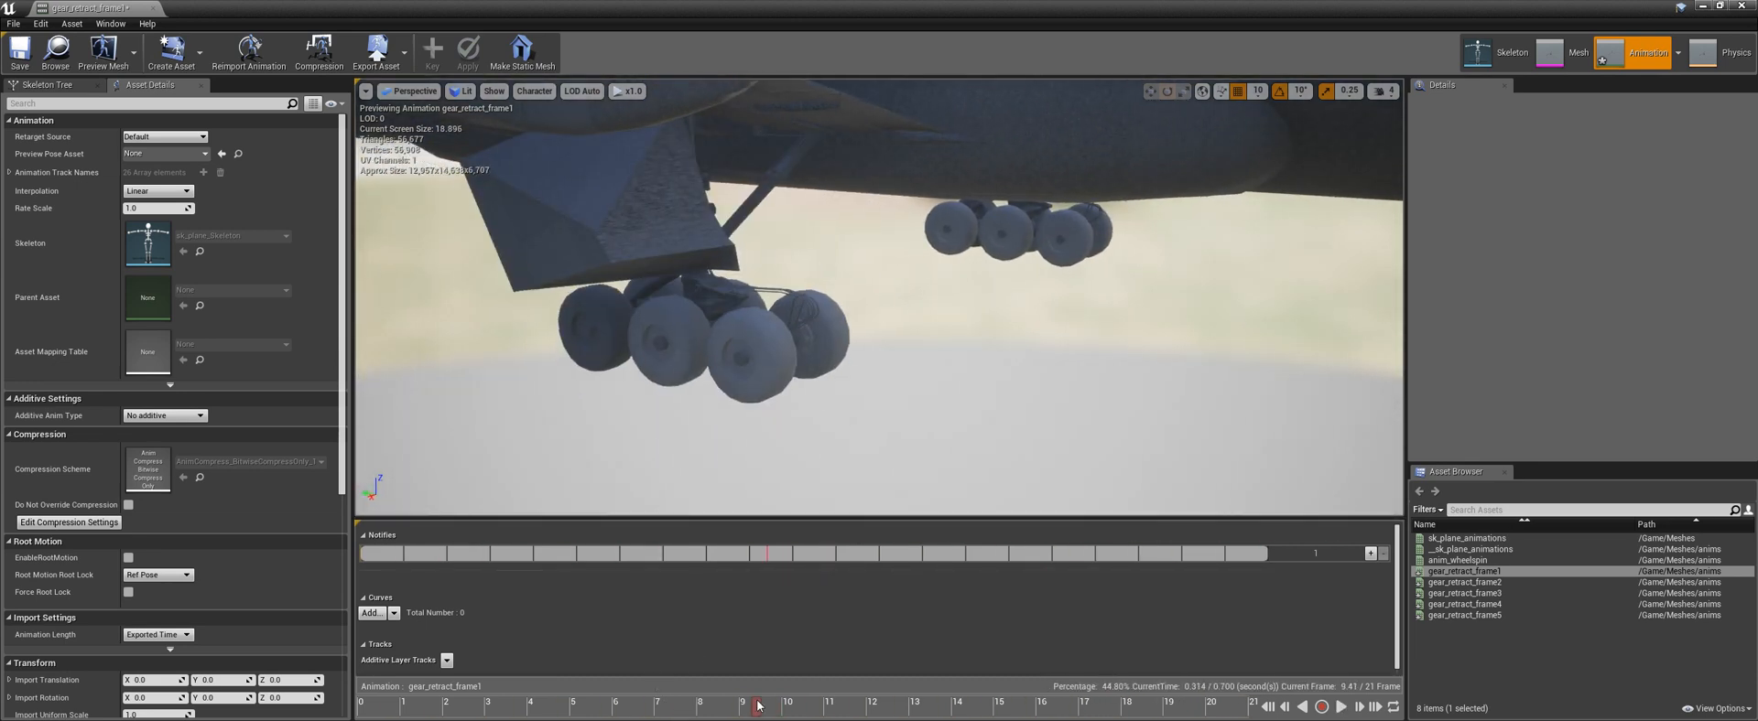
pyautogui.moveTo(758, 706); pyautogui.dragTo(770, 705)
pyautogui.rightClick(780, 707)
pyautogui.click(824, 575)
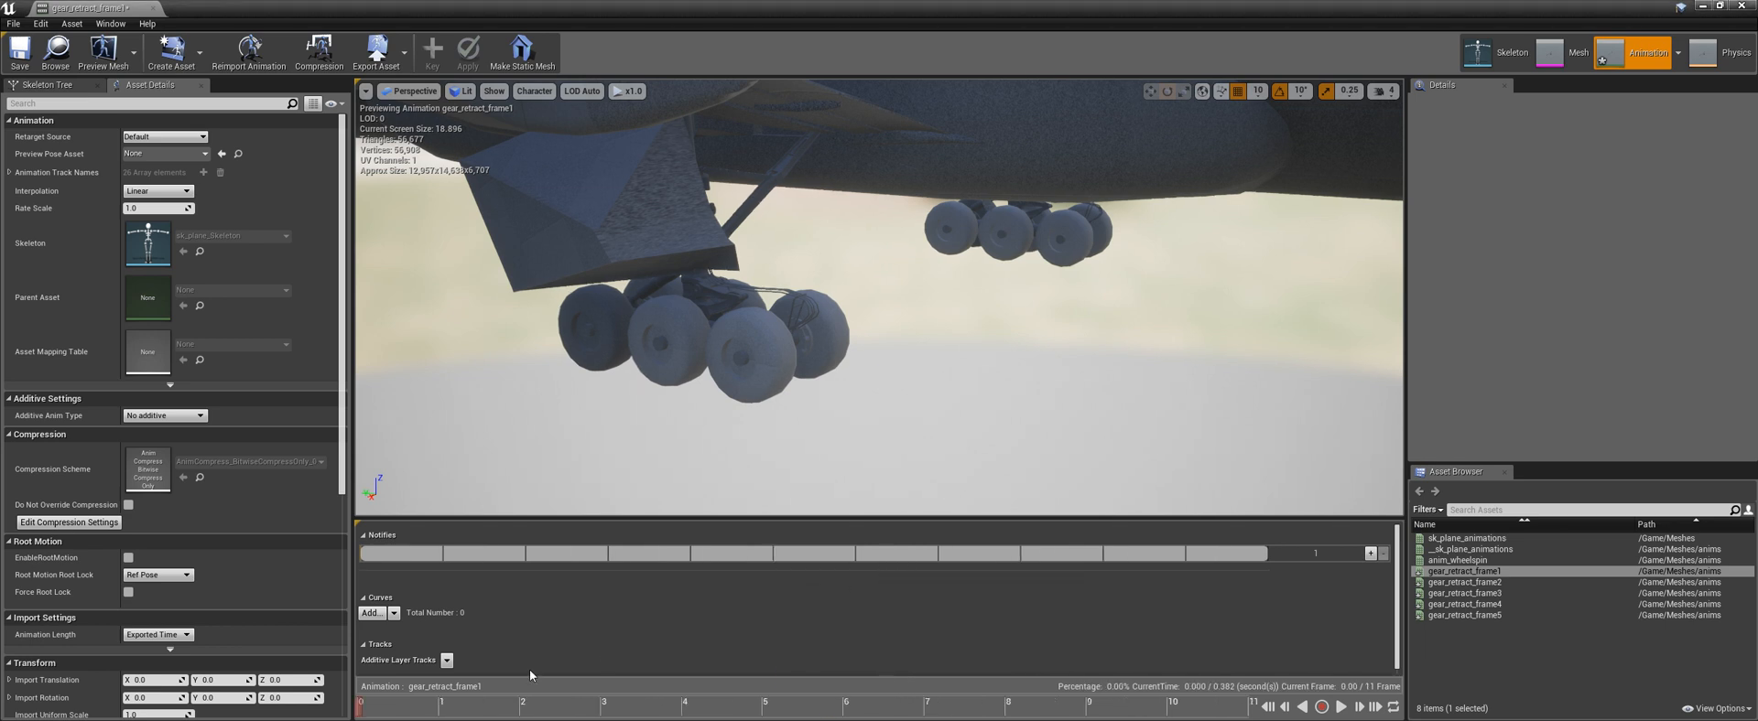
# Remove frames 1 to 12 from gear_retract_frame1 so that only its first pose remains
pyautogui.rightClick(364, 708)
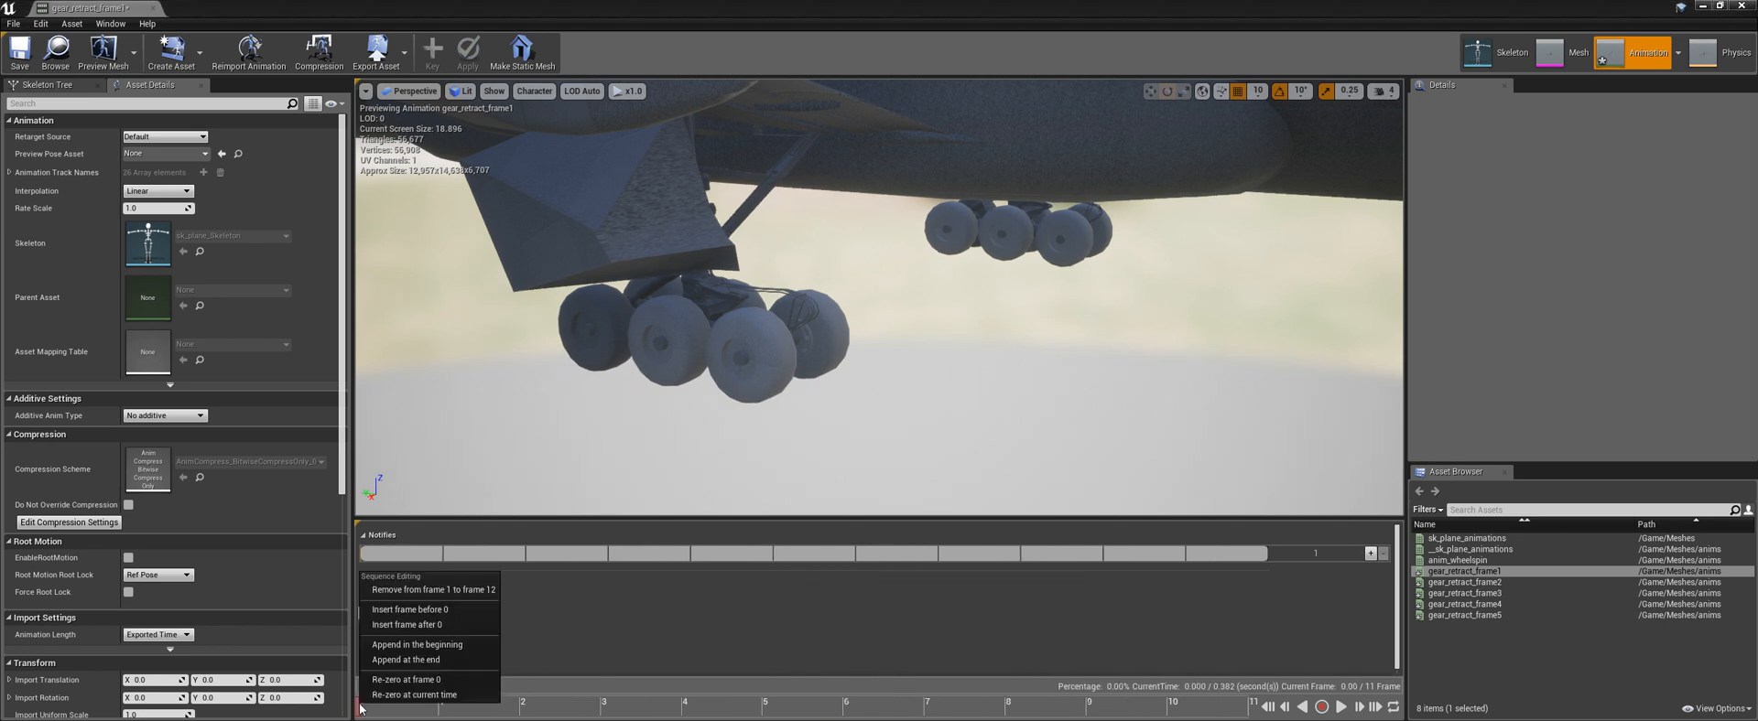
pyautogui.click(438, 590)
pyautogui.click(240, 54)
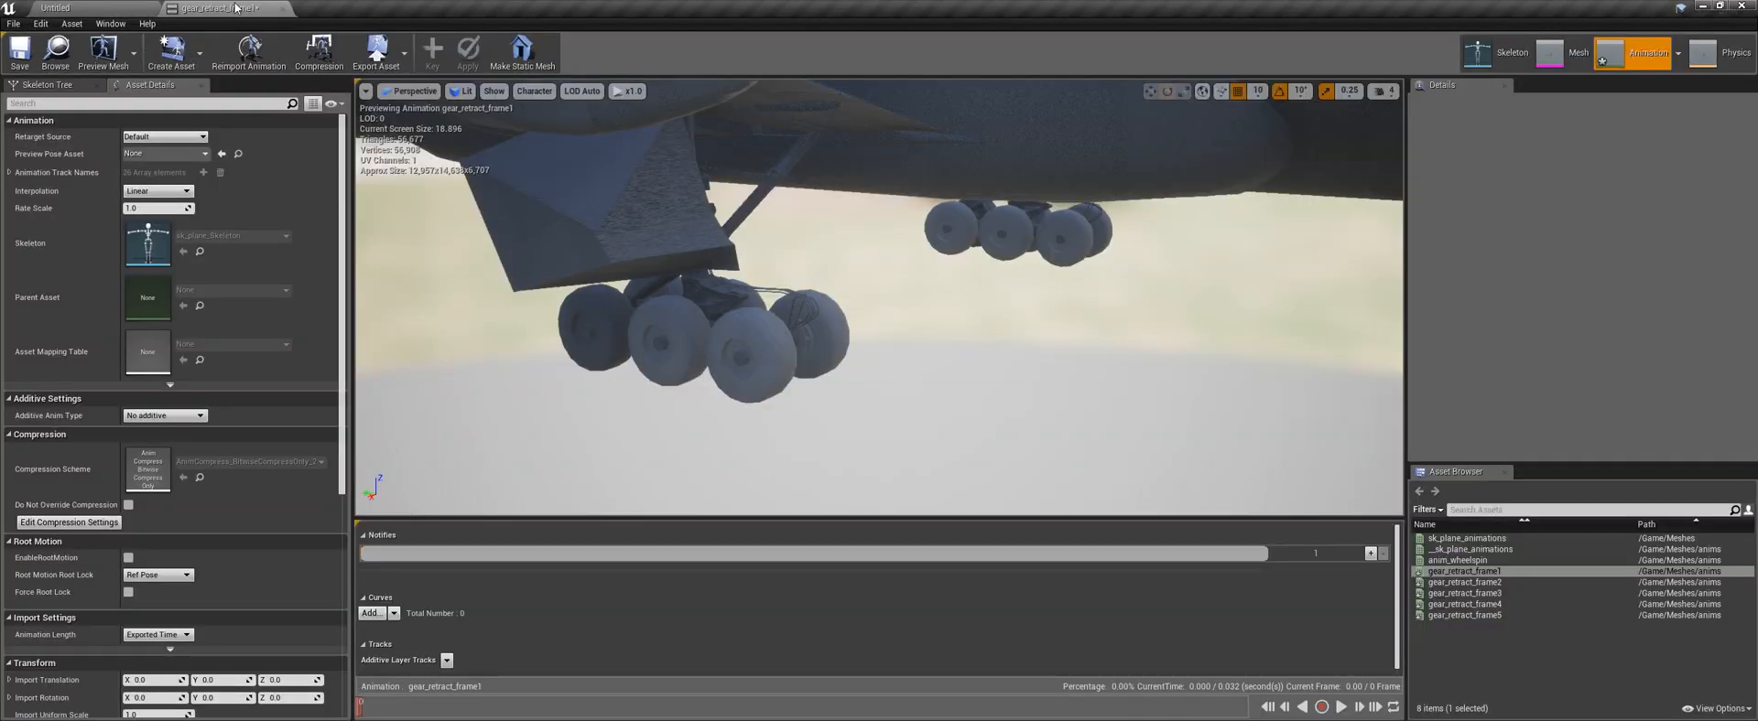
# Trim gear_retract_frame2 to a single pose by removing frames 0 to about 11 and everything after the new first frame, and save it
pyautogui.click(100, 7)
pyautogui.doubleClick(453, 541)
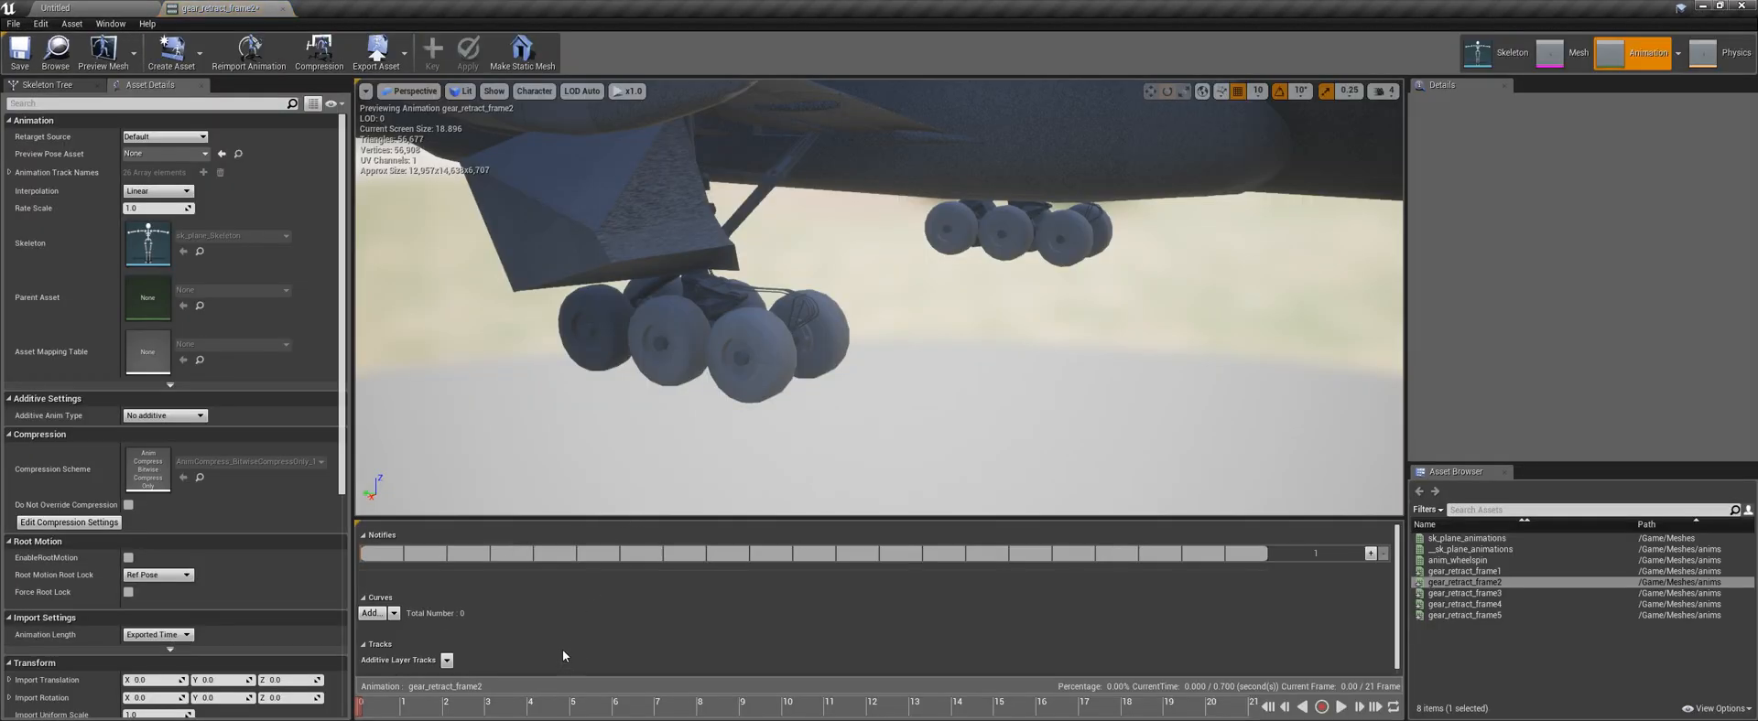
pyautogui.moveTo(681, 709); pyautogui.dragTo(825, 708)
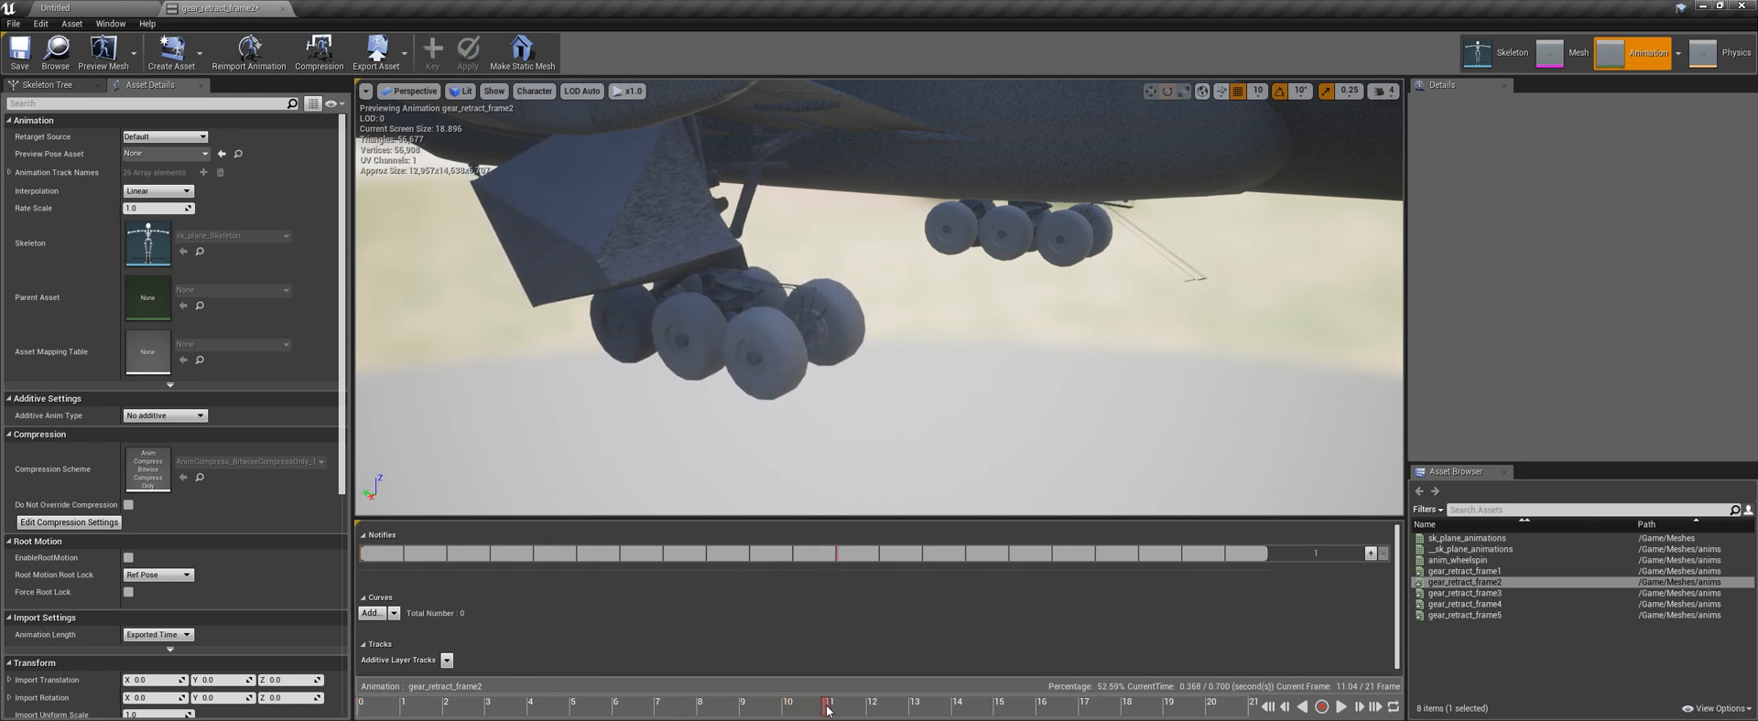
pyautogui.rightClick(825, 707)
pyautogui.click(860, 580)
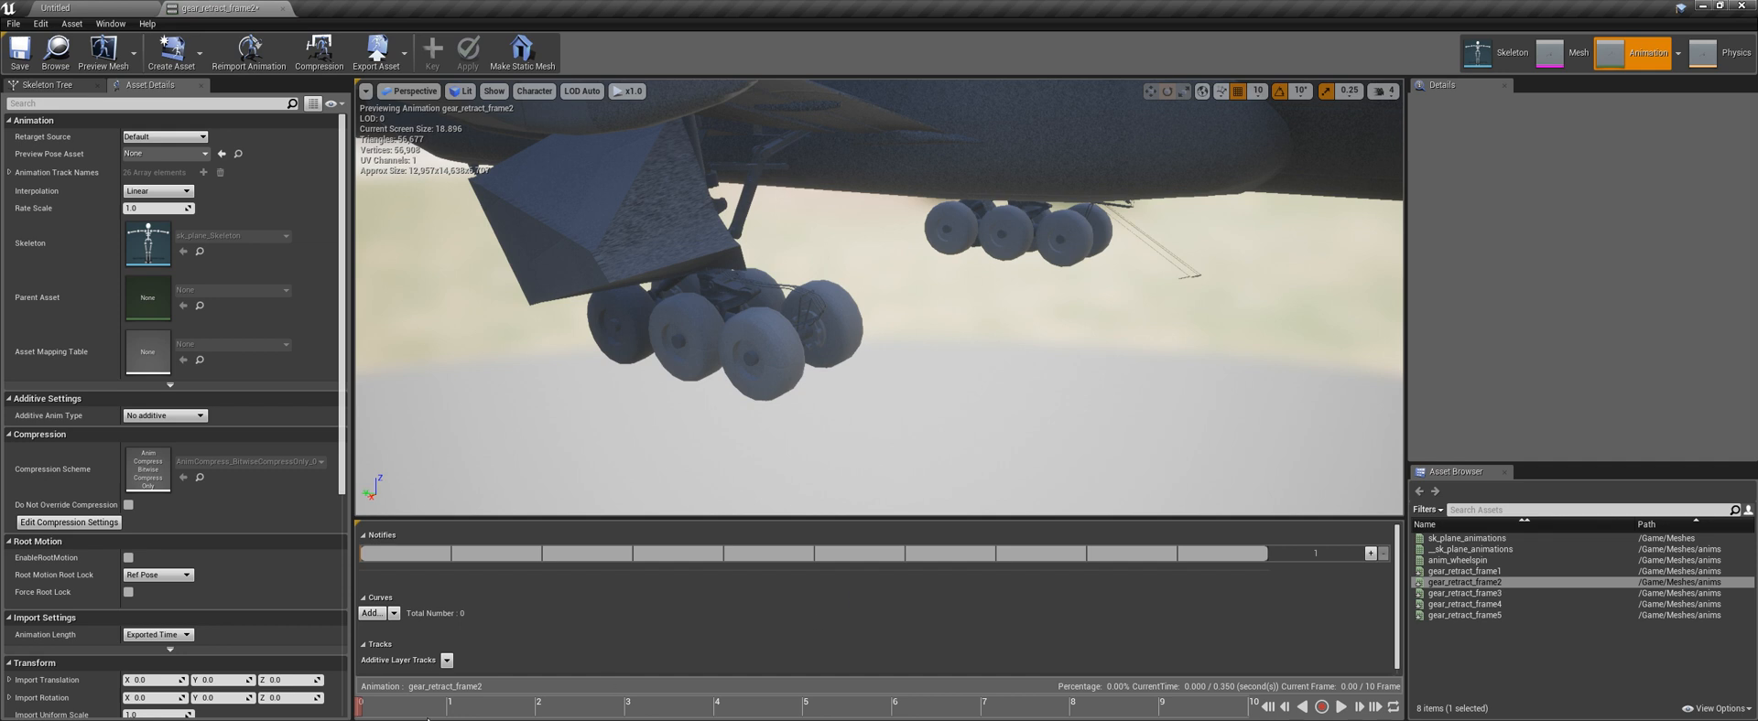
pyautogui.rightClick(362, 705)
pyautogui.click(423, 582)
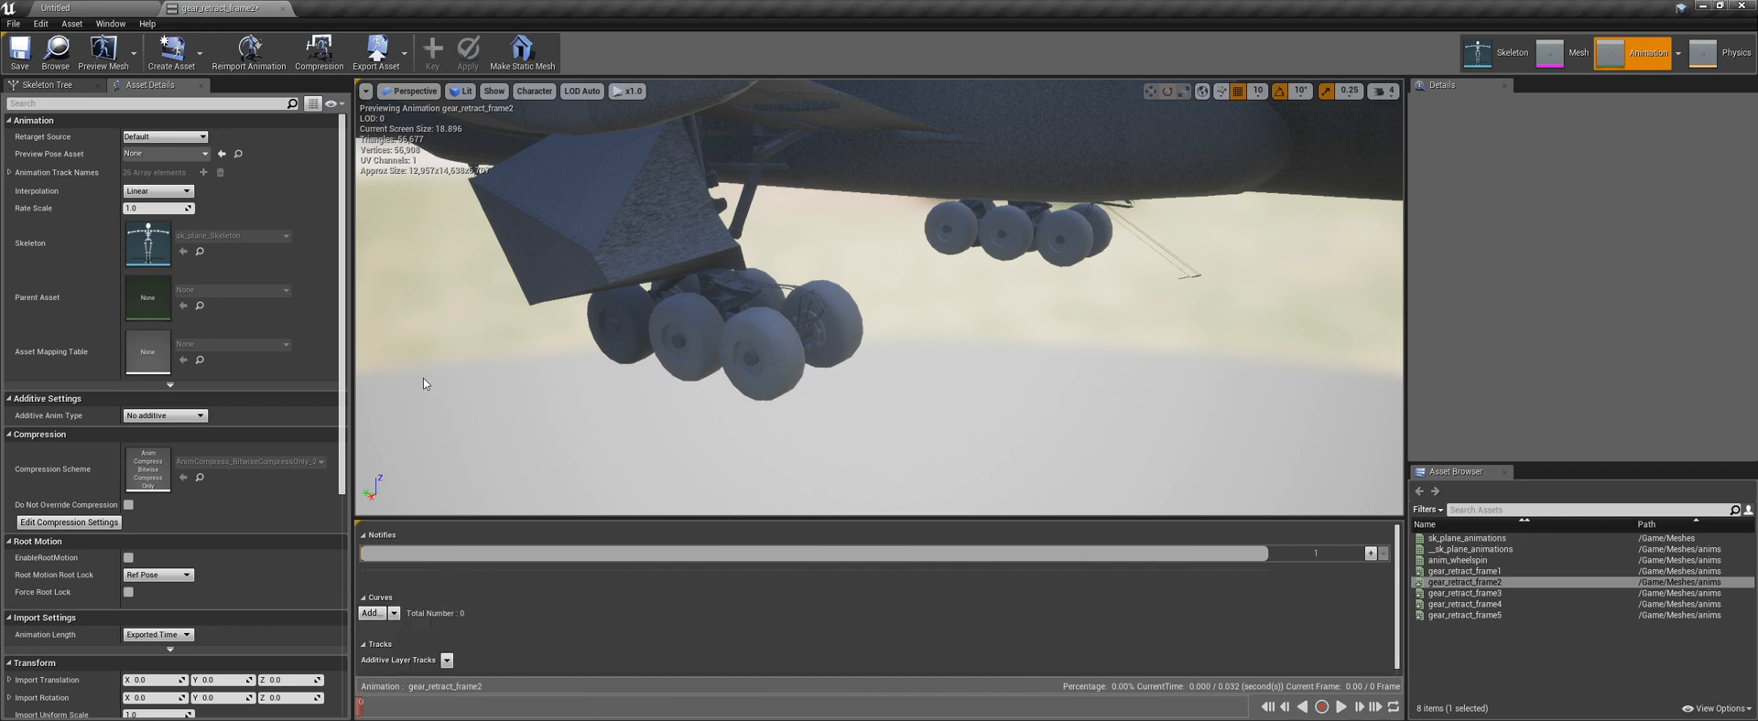
pyautogui.hotkey('ctrl', 's')
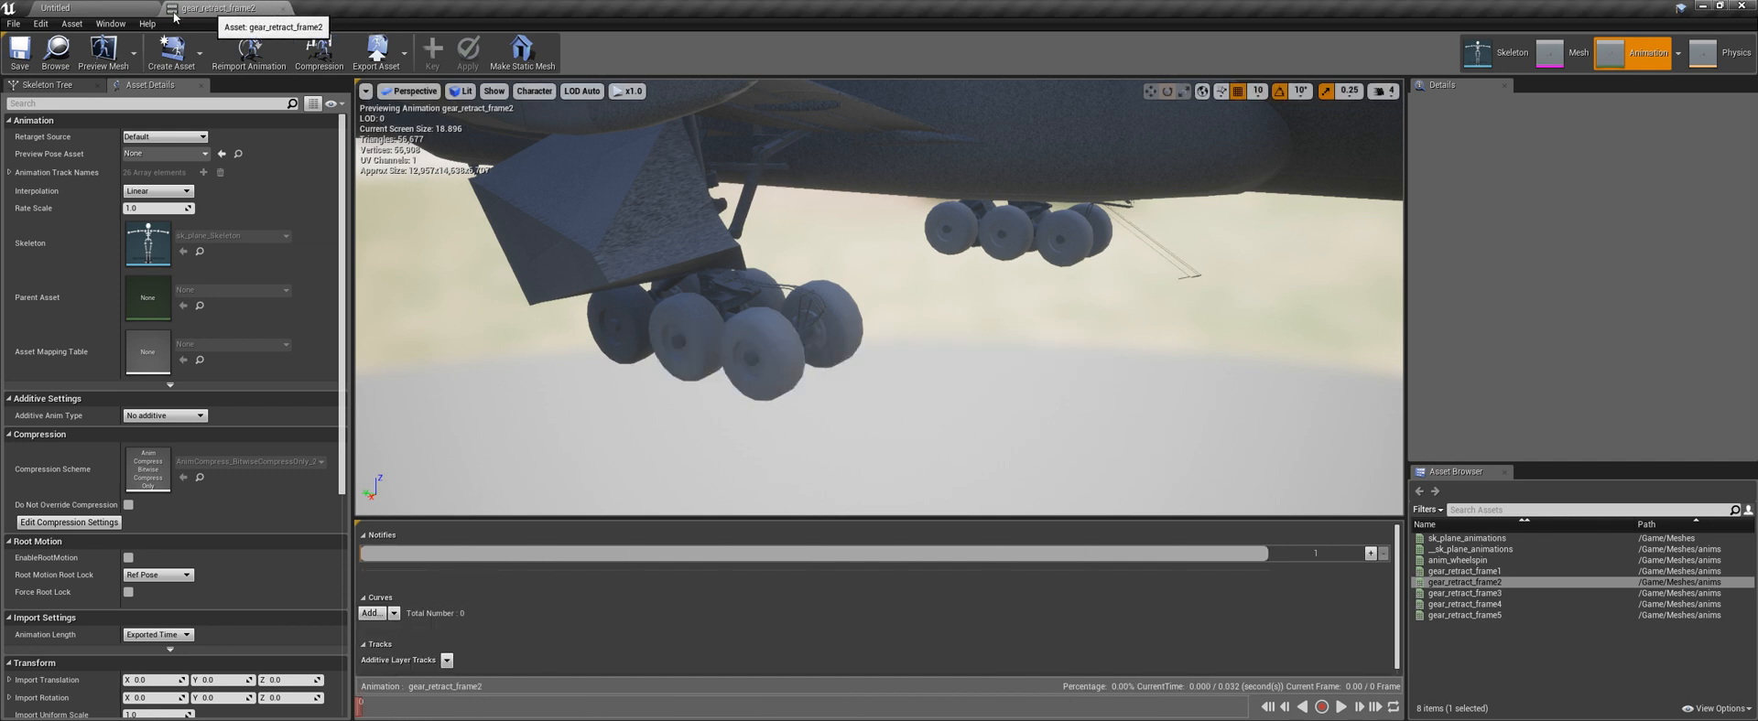
# Trim gear_retract_frame3 to a single pose by removing frames 0 to 12, followed by frames 1 to 10, and save it
pyautogui.click(117, 5)
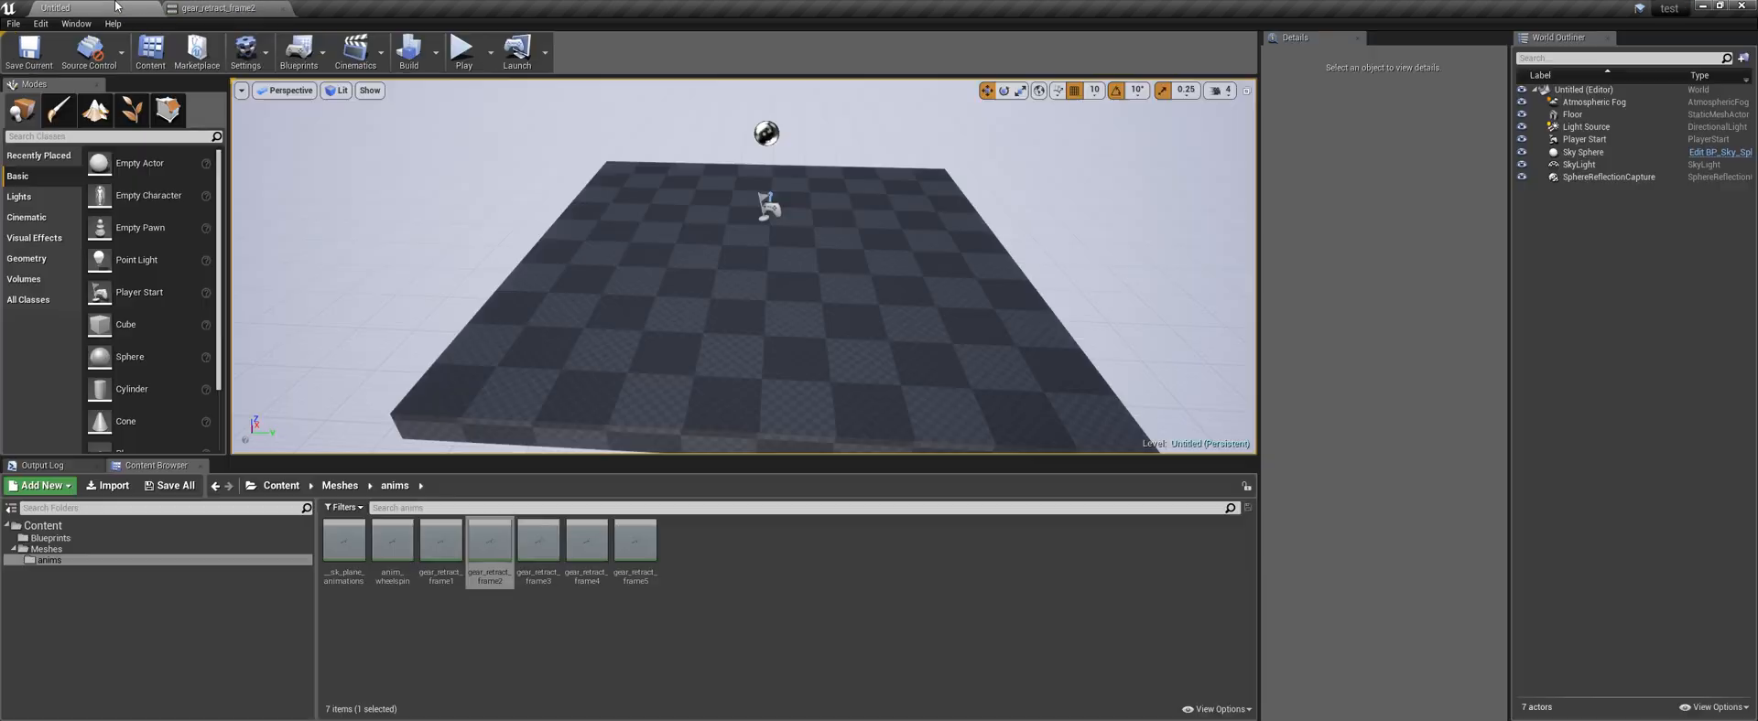
pyautogui.doubleClick(538, 542)
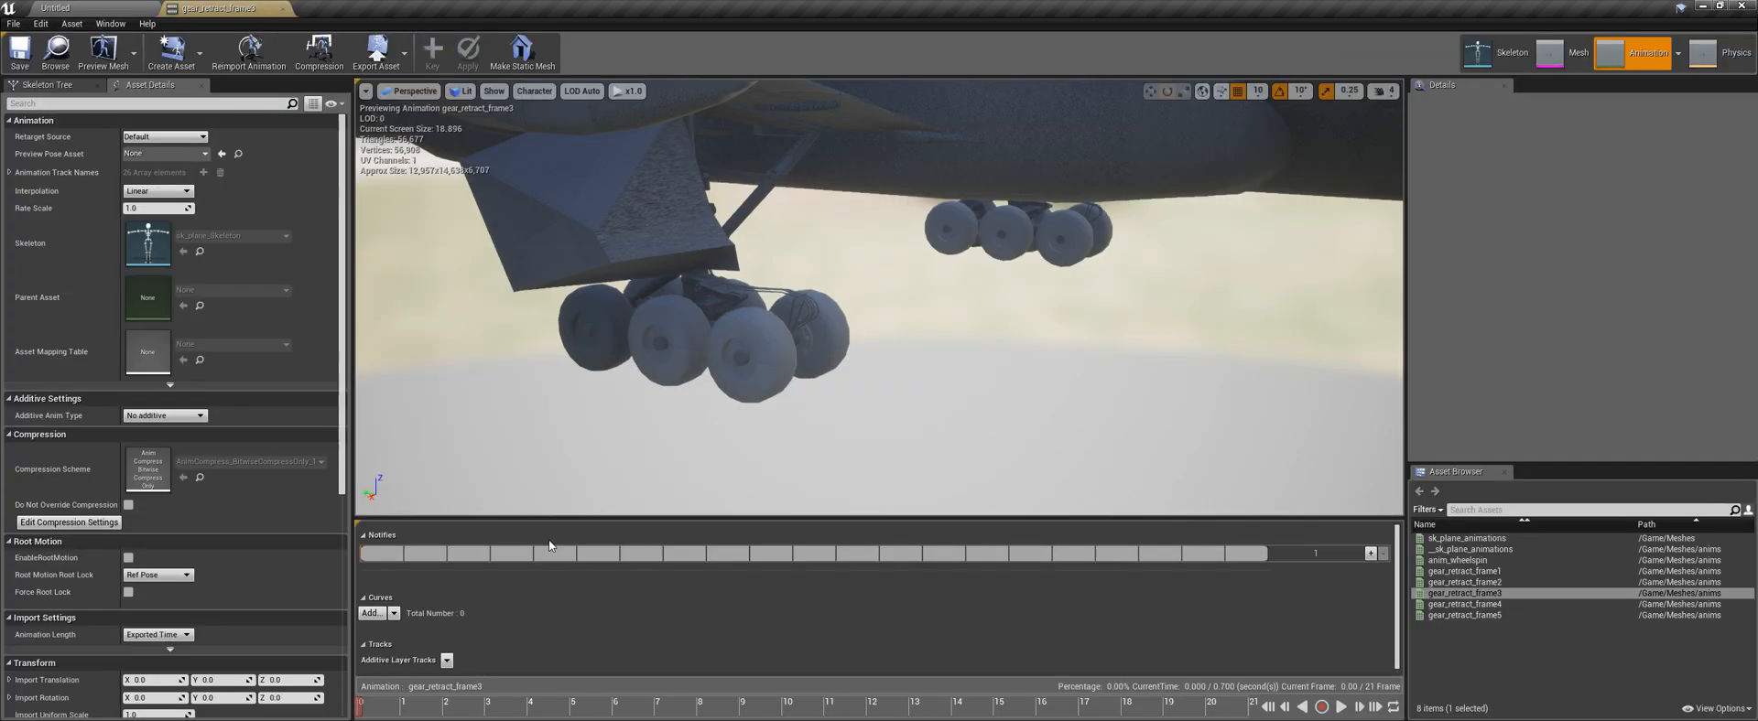
pyautogui.click(760, 712)
pyautogui.moveTo(759, 709); pyautogui.dragTo(867, 712)
pyautogui.rightClick(868, 712)
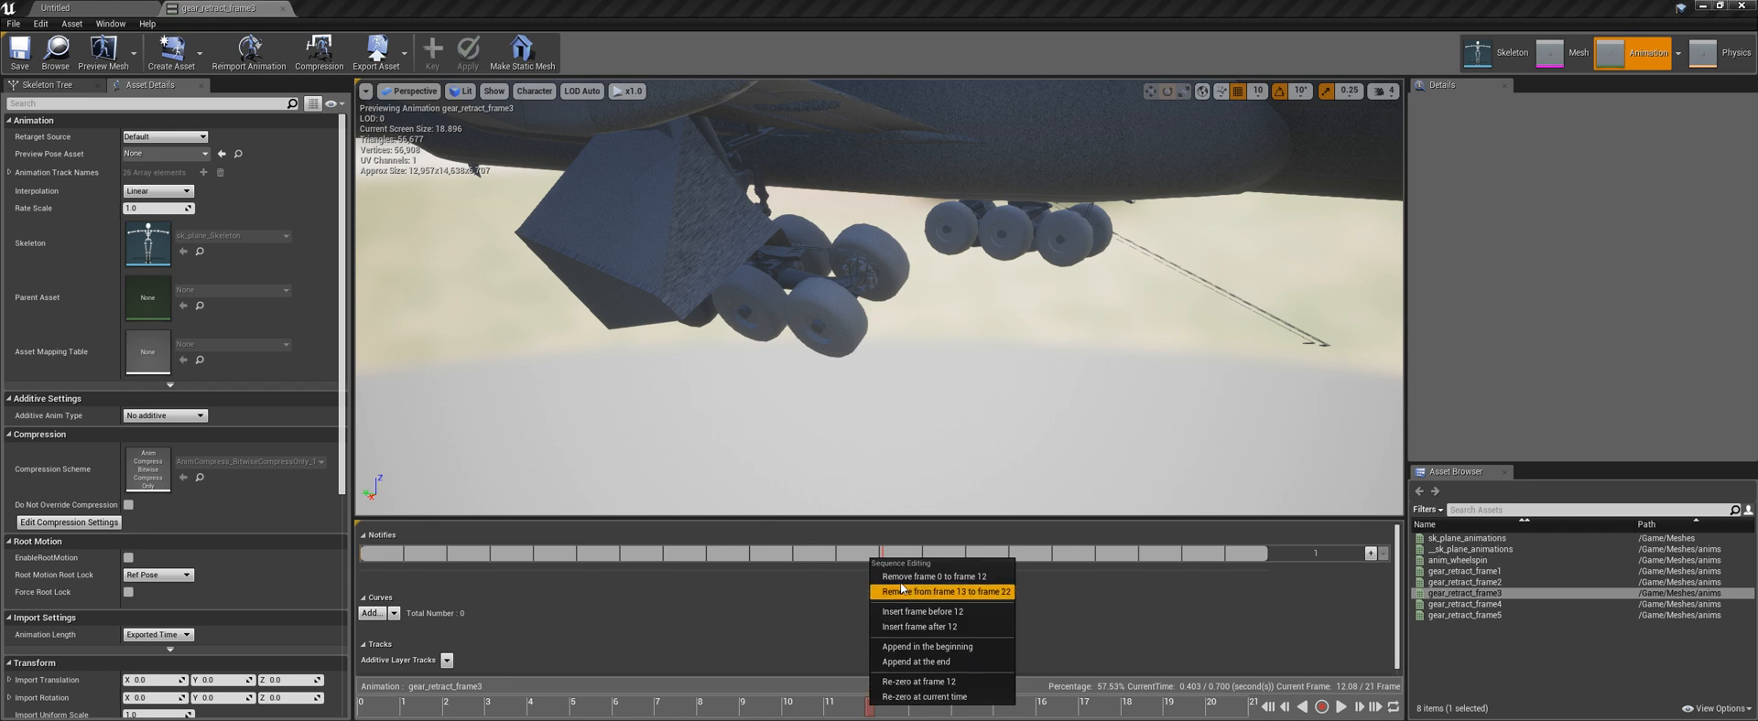
pyautogui.click(925, 592)
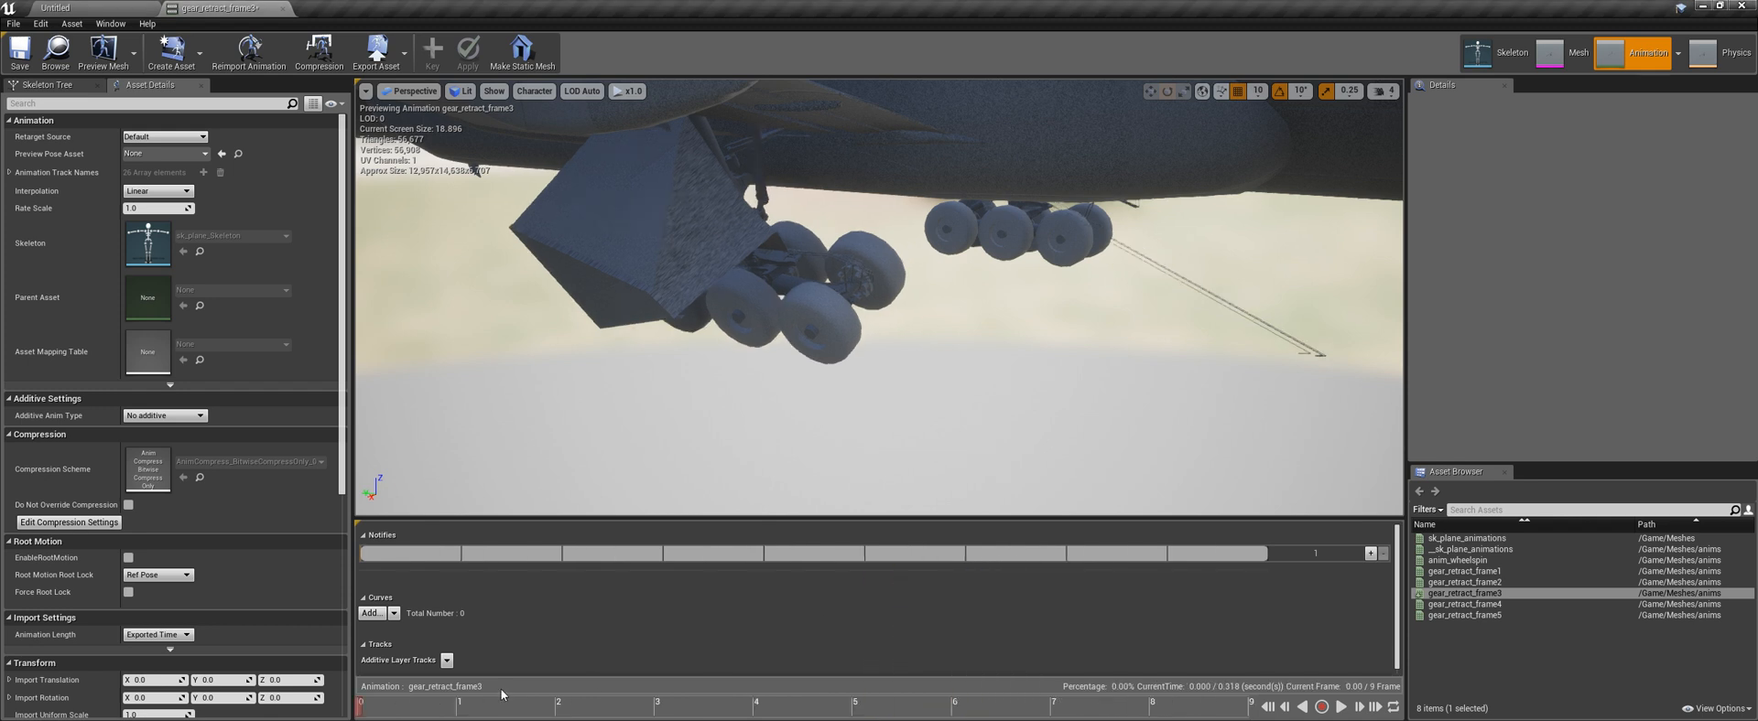
pyautogui.rightClick(363, 705)
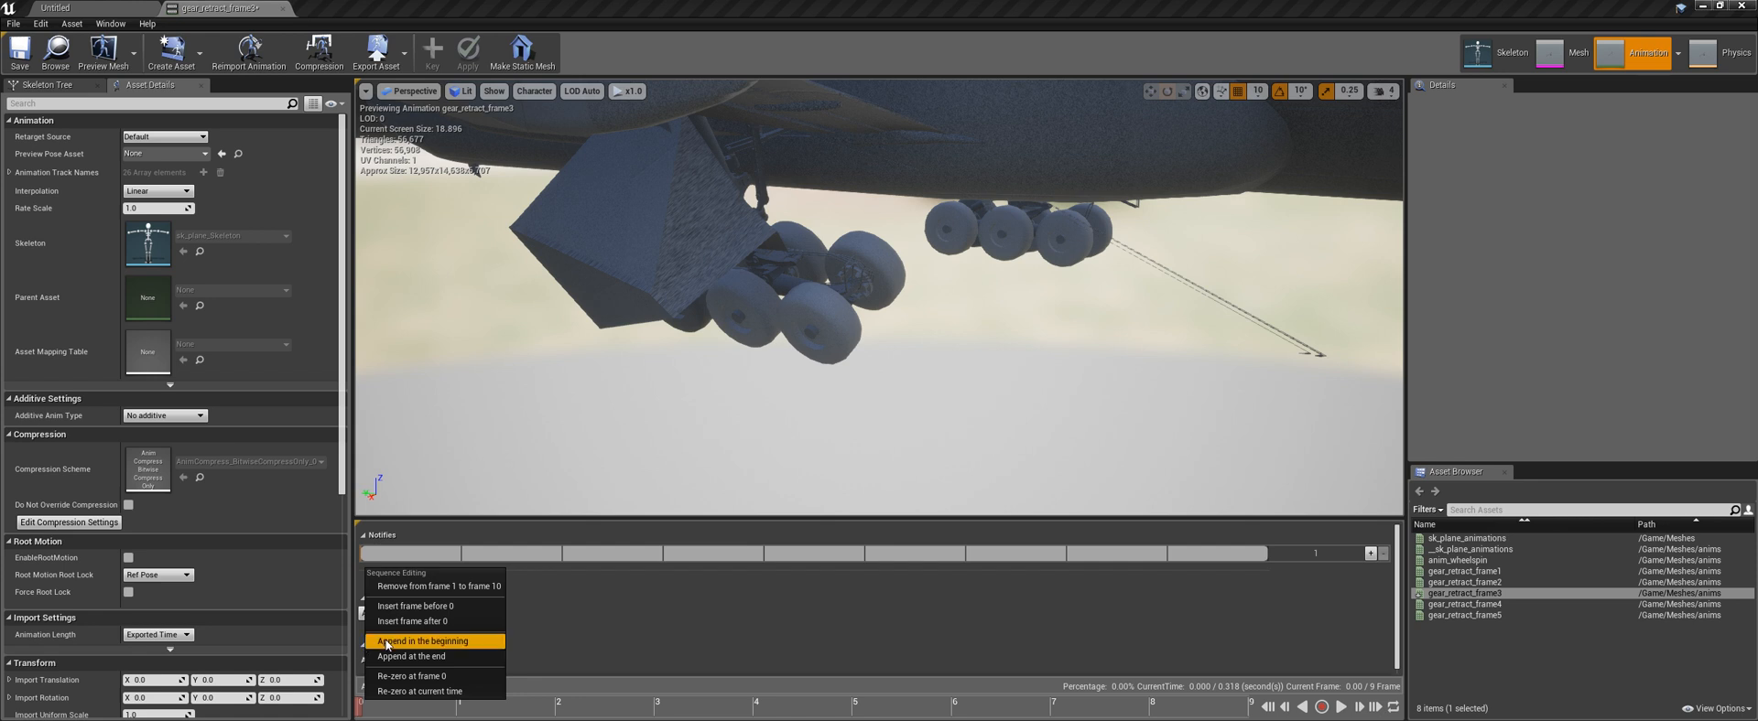
pyautogui.click(432, 586)
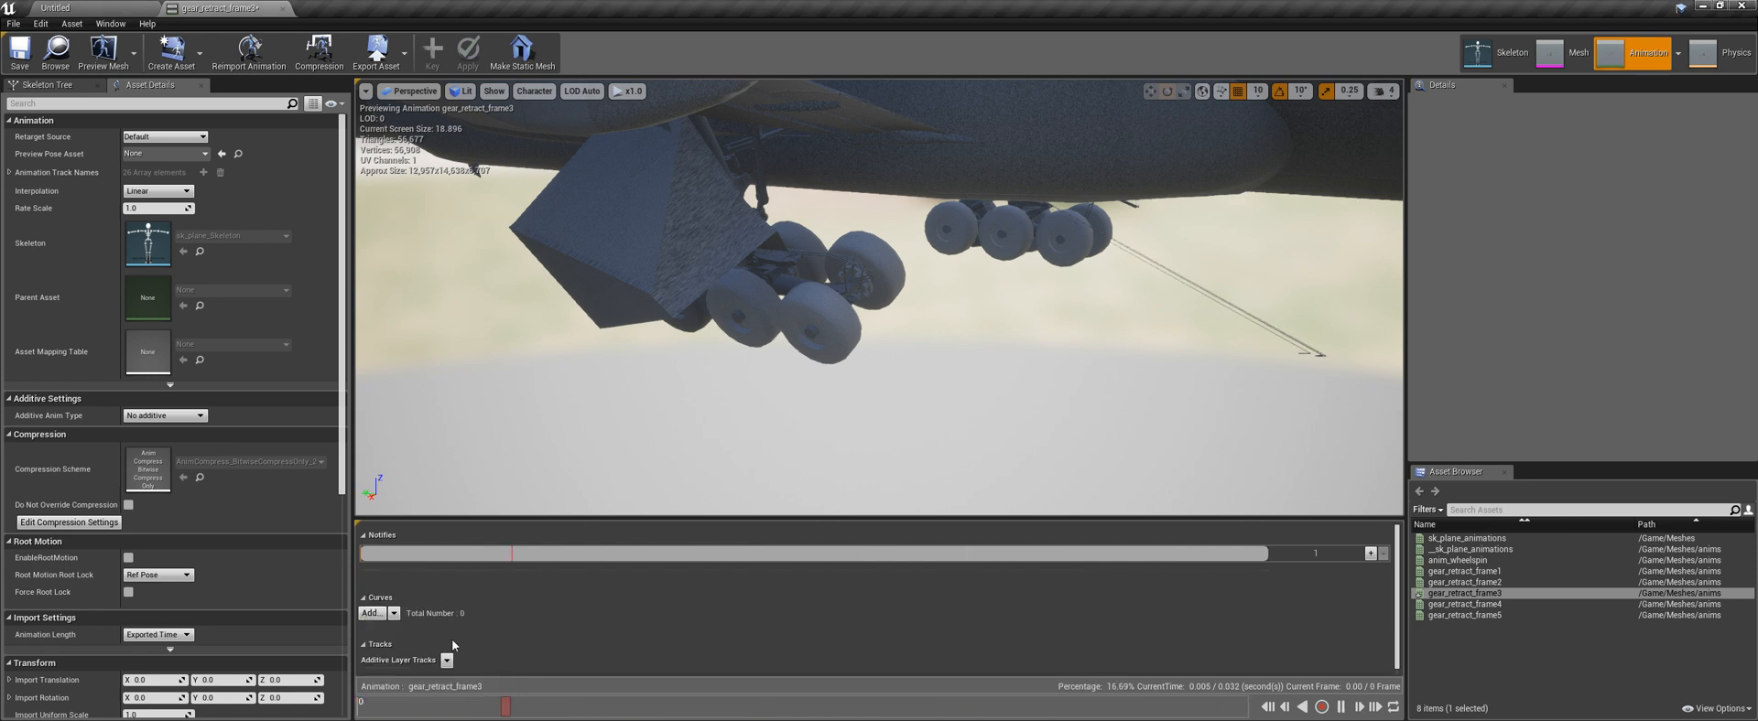
pyautogui.hotkey('ctrl', 's')
# Trim gear_retract_frame4 to a single pose by cutting from frame 0 up to about frame 13, followed by frames 1 to 10
pyautogui.click(87, 6)
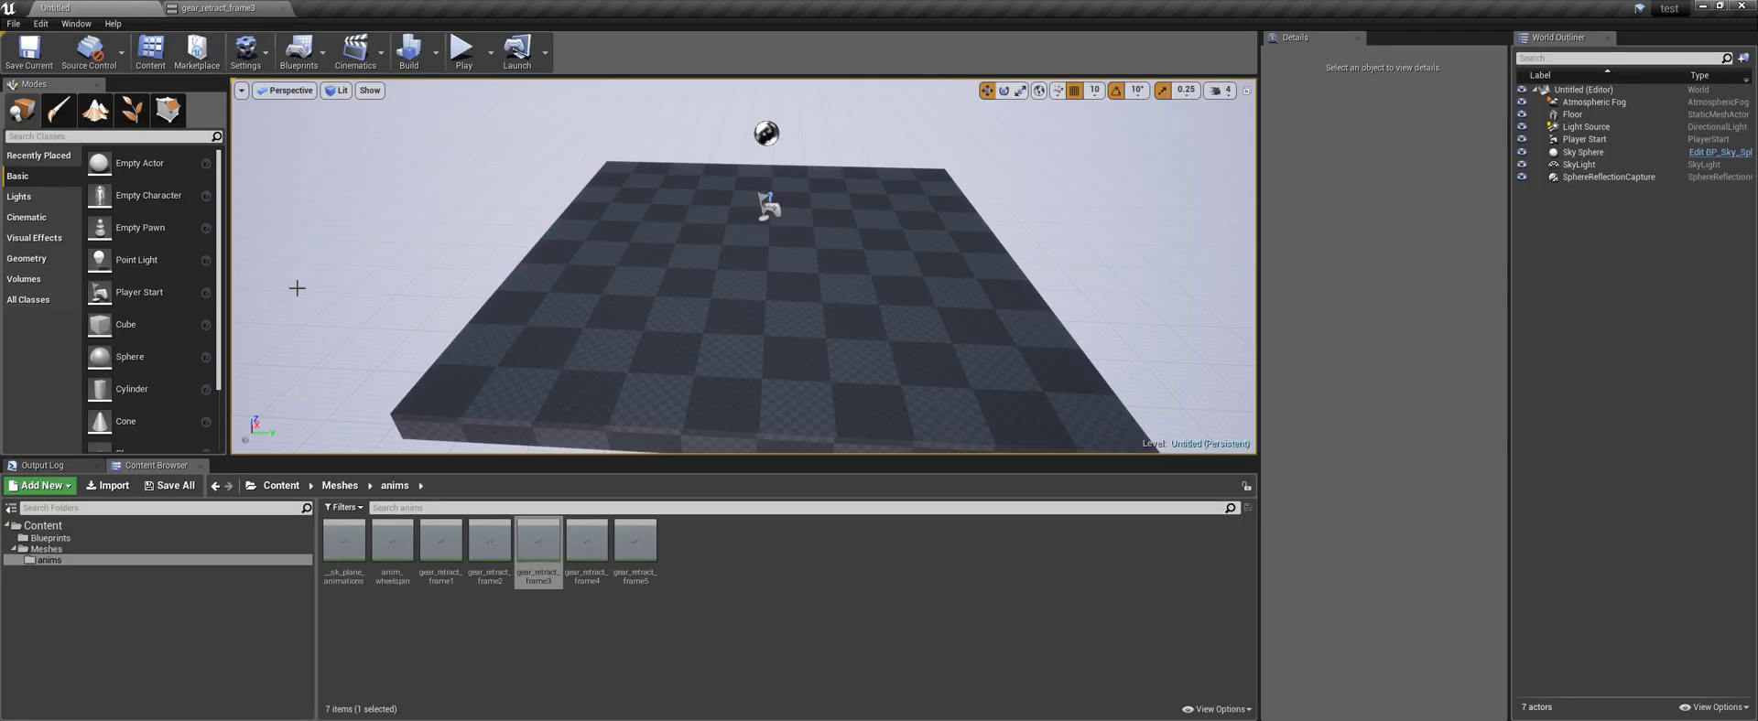
pyautogui.click(597, 544)
pyautogui.doubleClick(597, 544)
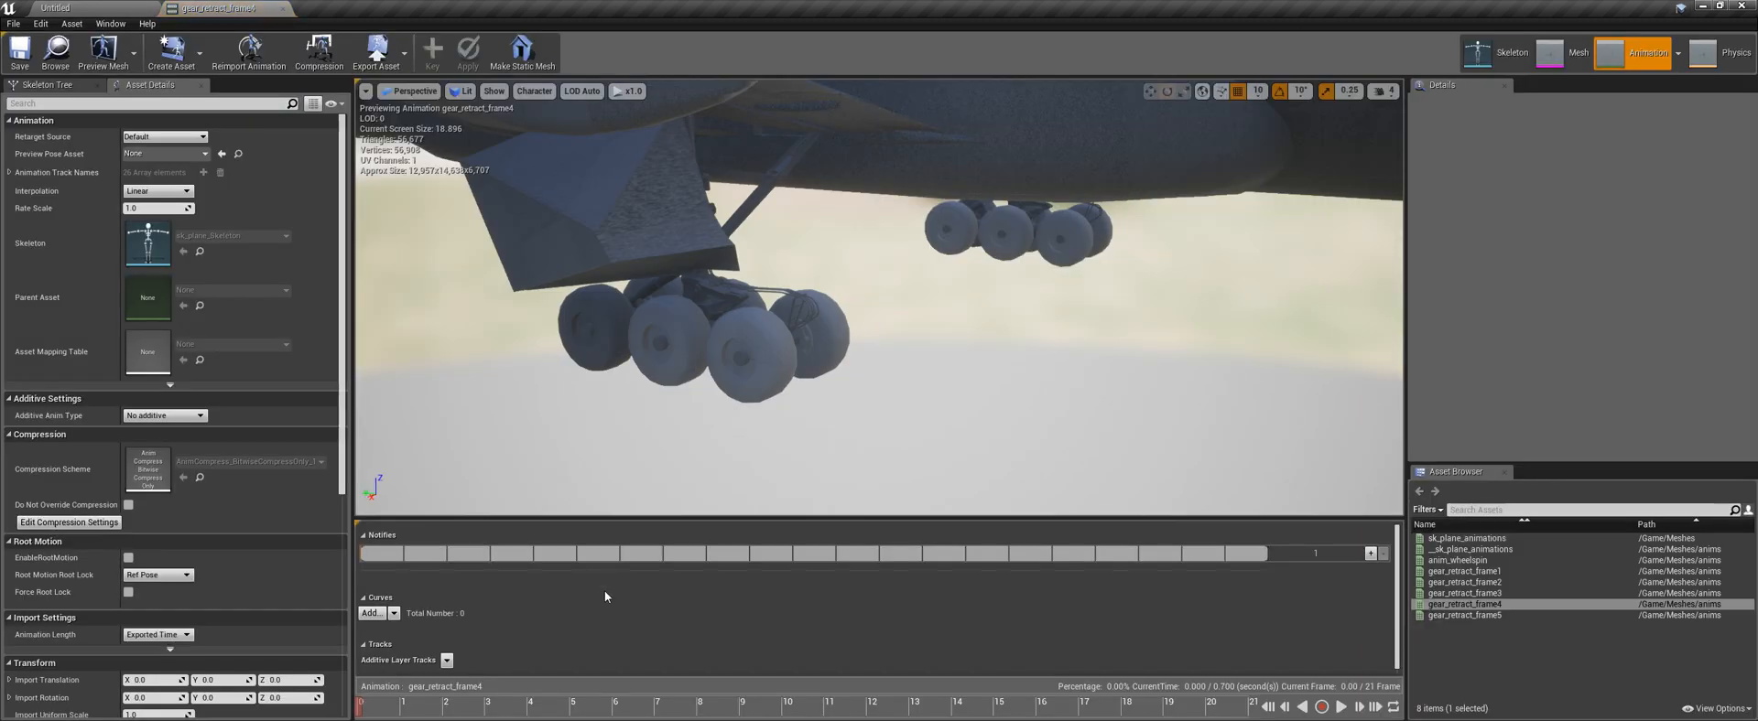
pyautogui.moveTo(749, 716); pyautogui.dragTo(910, 705)
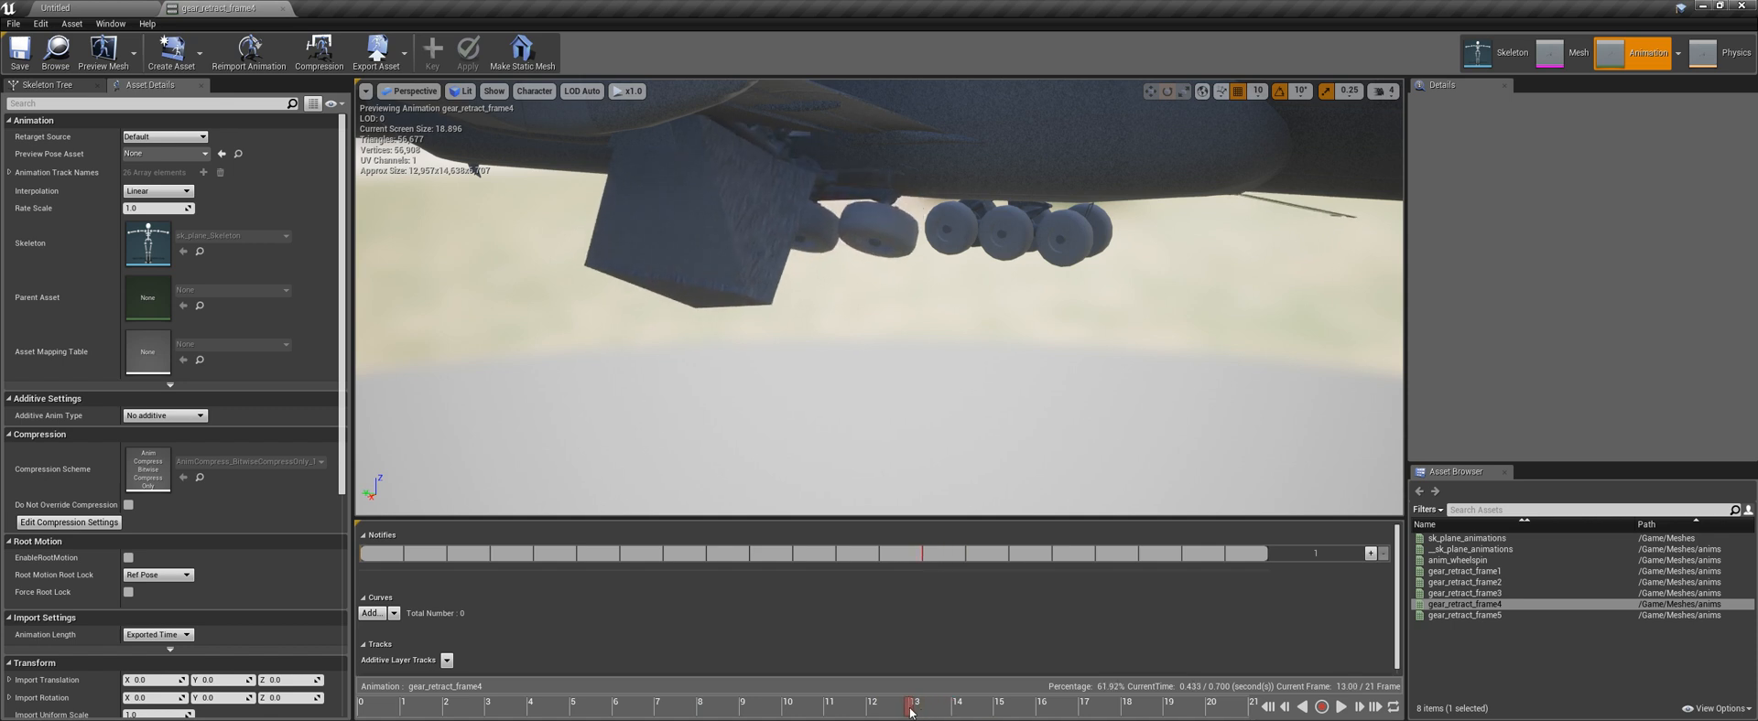
pyautogui.rightClick(910, 706)
pyautogui.click(927, 594)
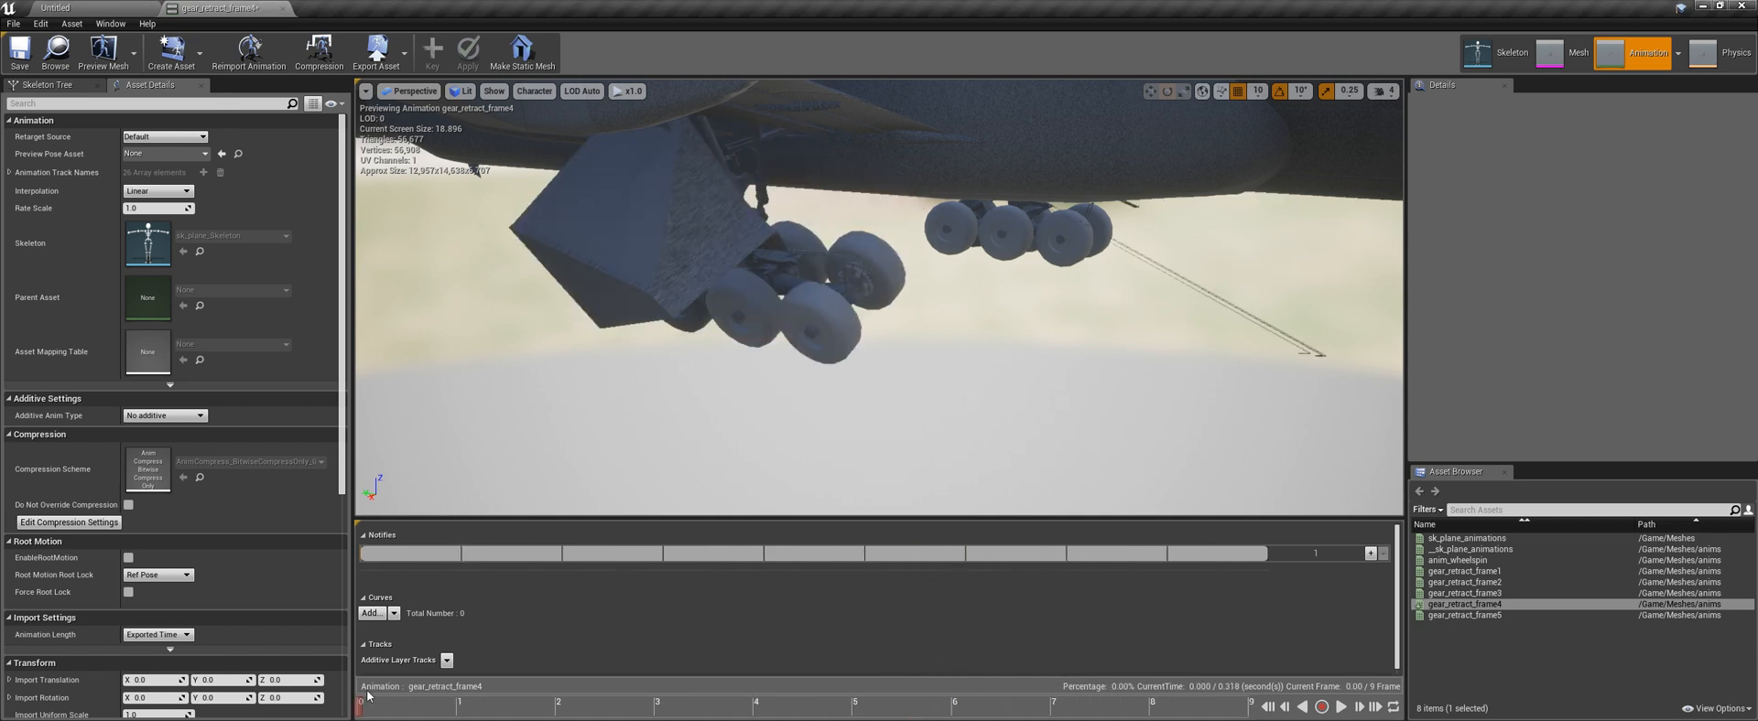
pyautogui.rightClick(361, 706)
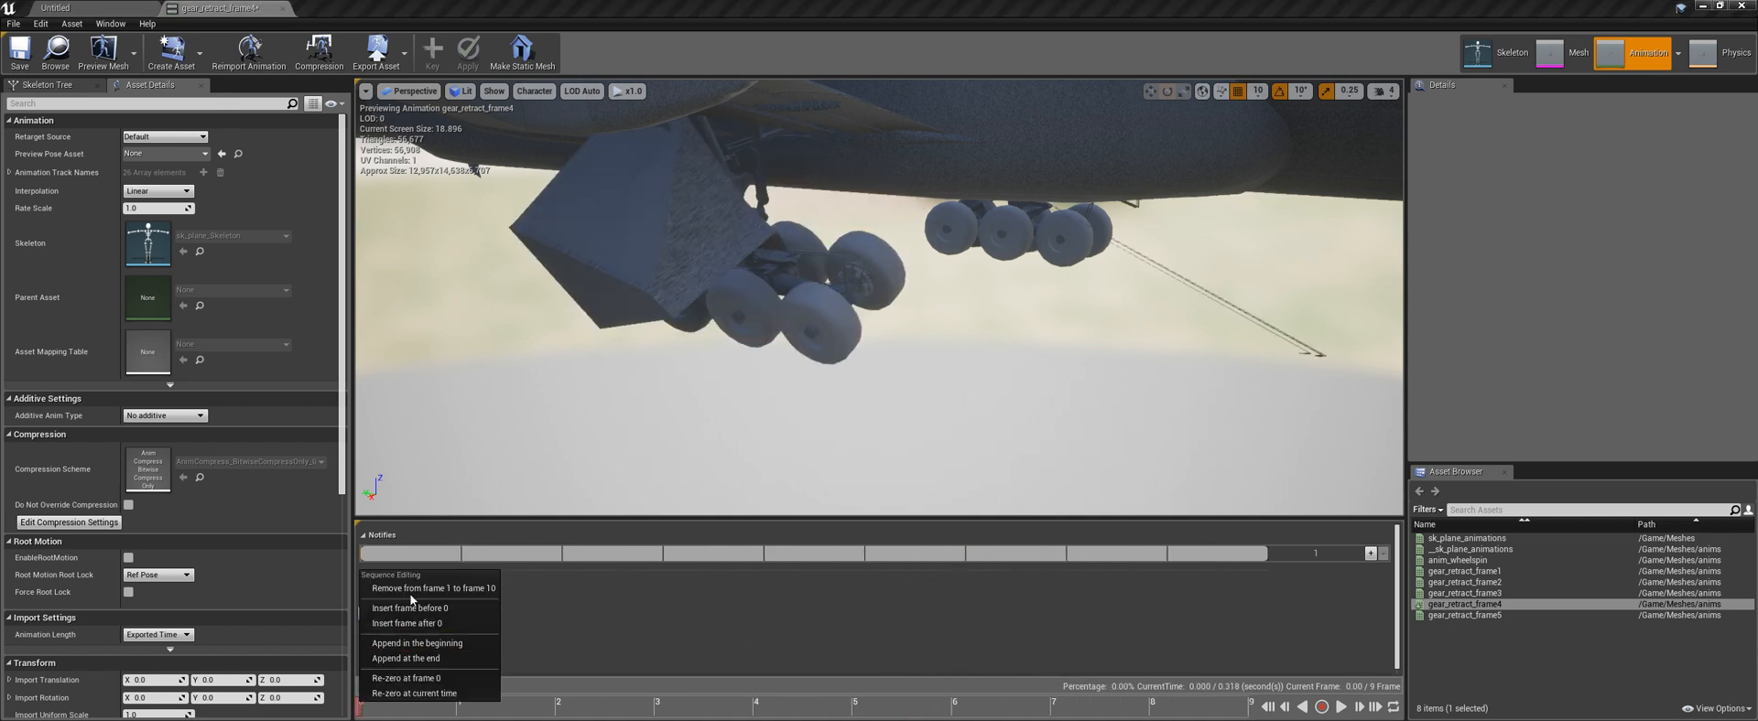
pyautogui.click(412, 625)
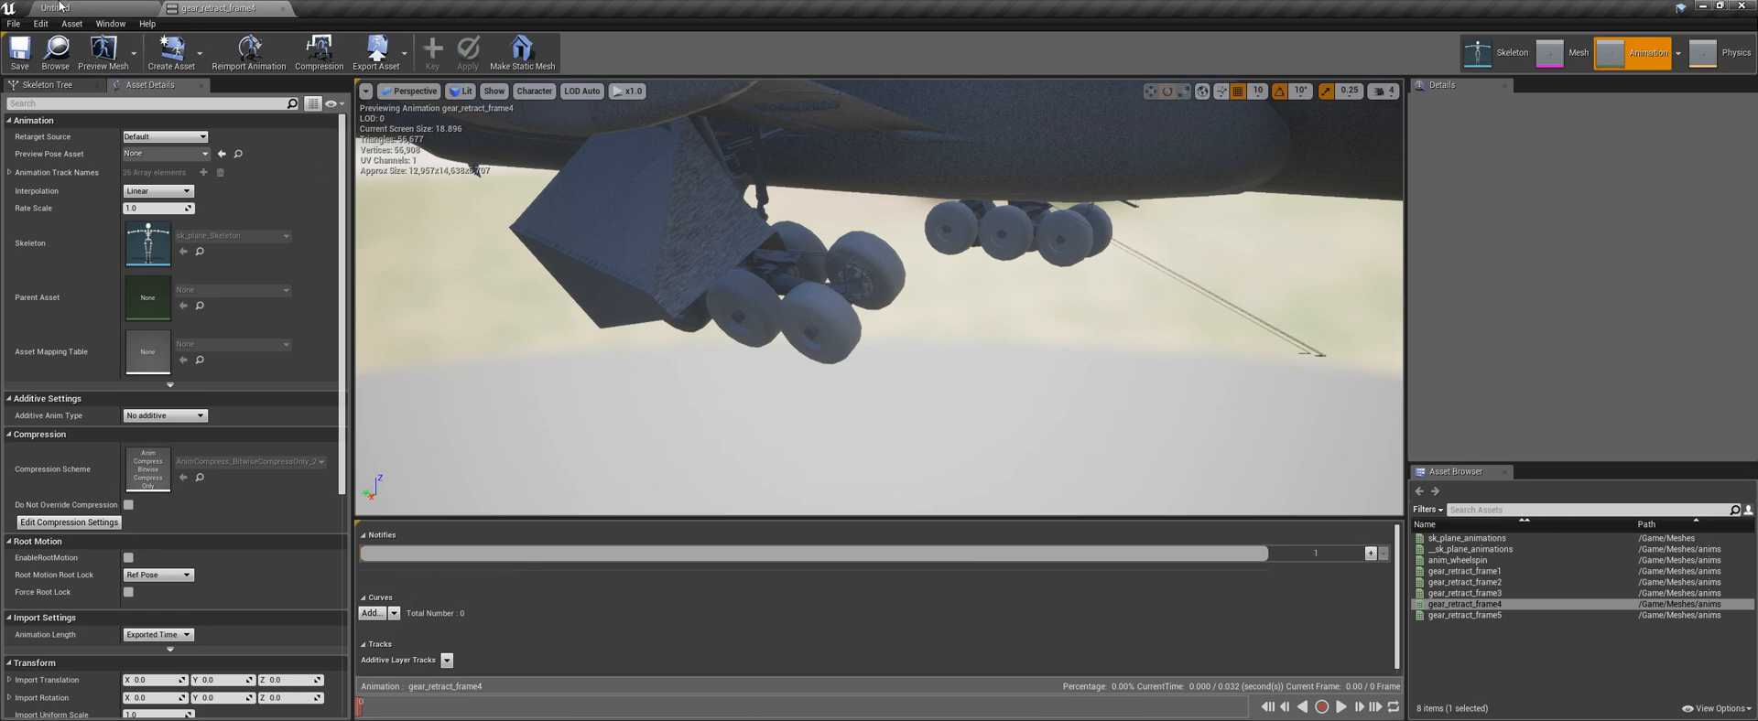
# Trim gear_retract_frame5 to a single pose by cutting from frame 0 up to about frame 14 and removing everything after the new first frame
pyautogui.click(59, 7)
pyautogui.doubleClick(632, 549)
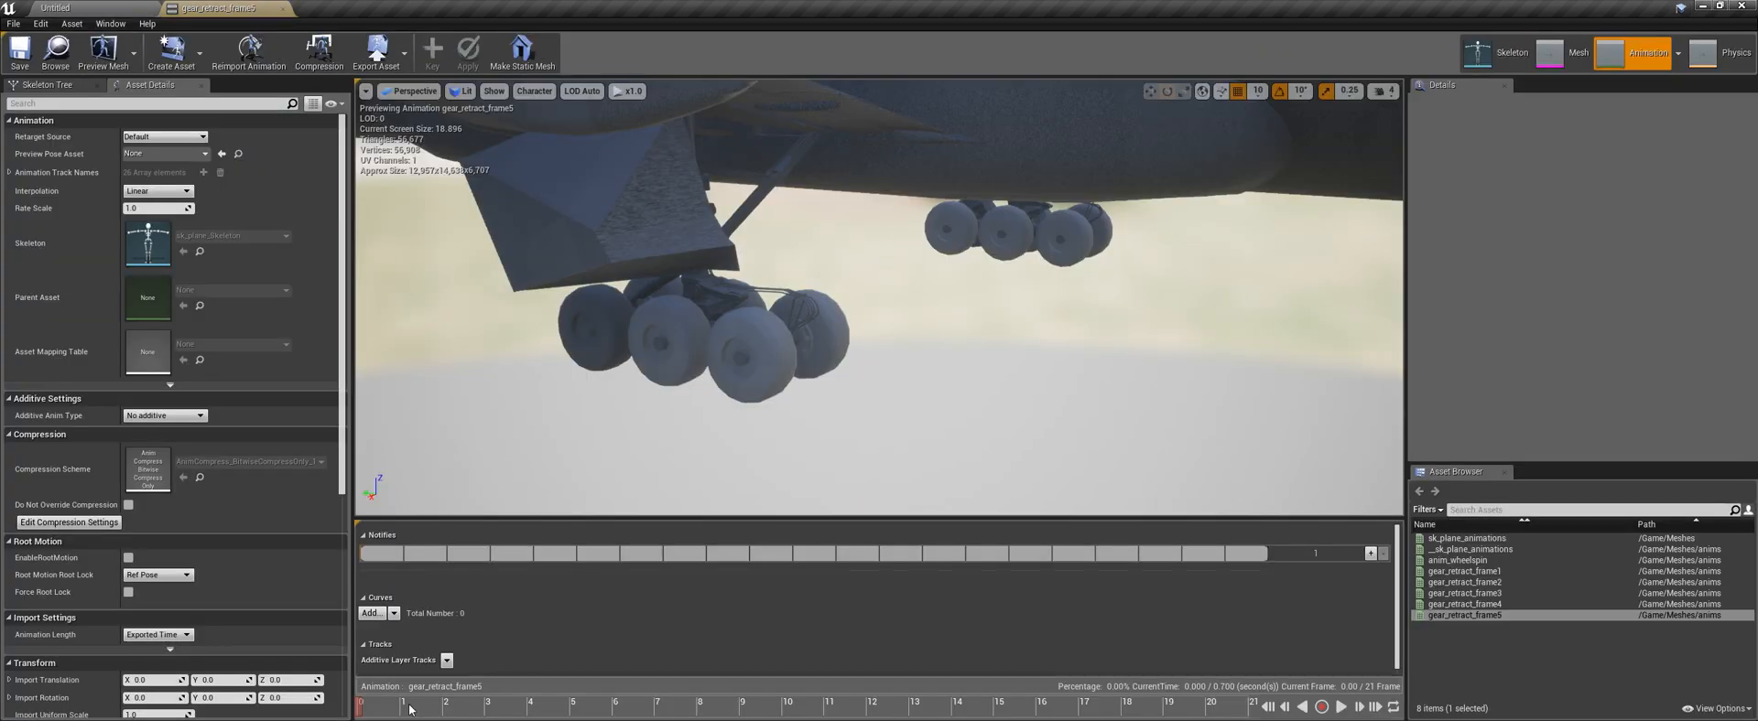
pyautogui.moveTo(794, 708); pyautogui.dragTo(954, 706)
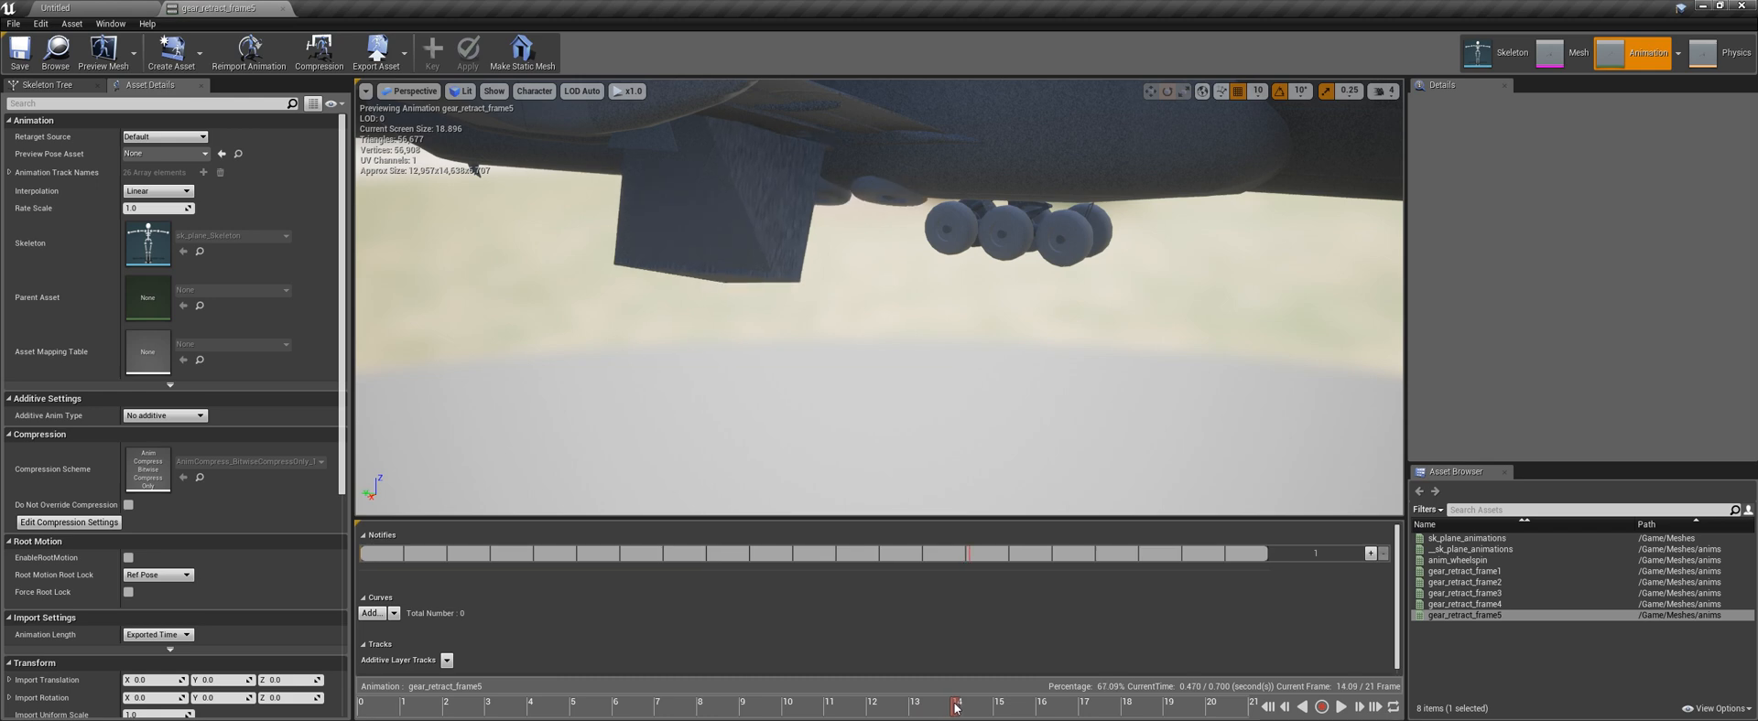
pyautogui.rightClick(954, 705)
pyautogui.click(989, 574)
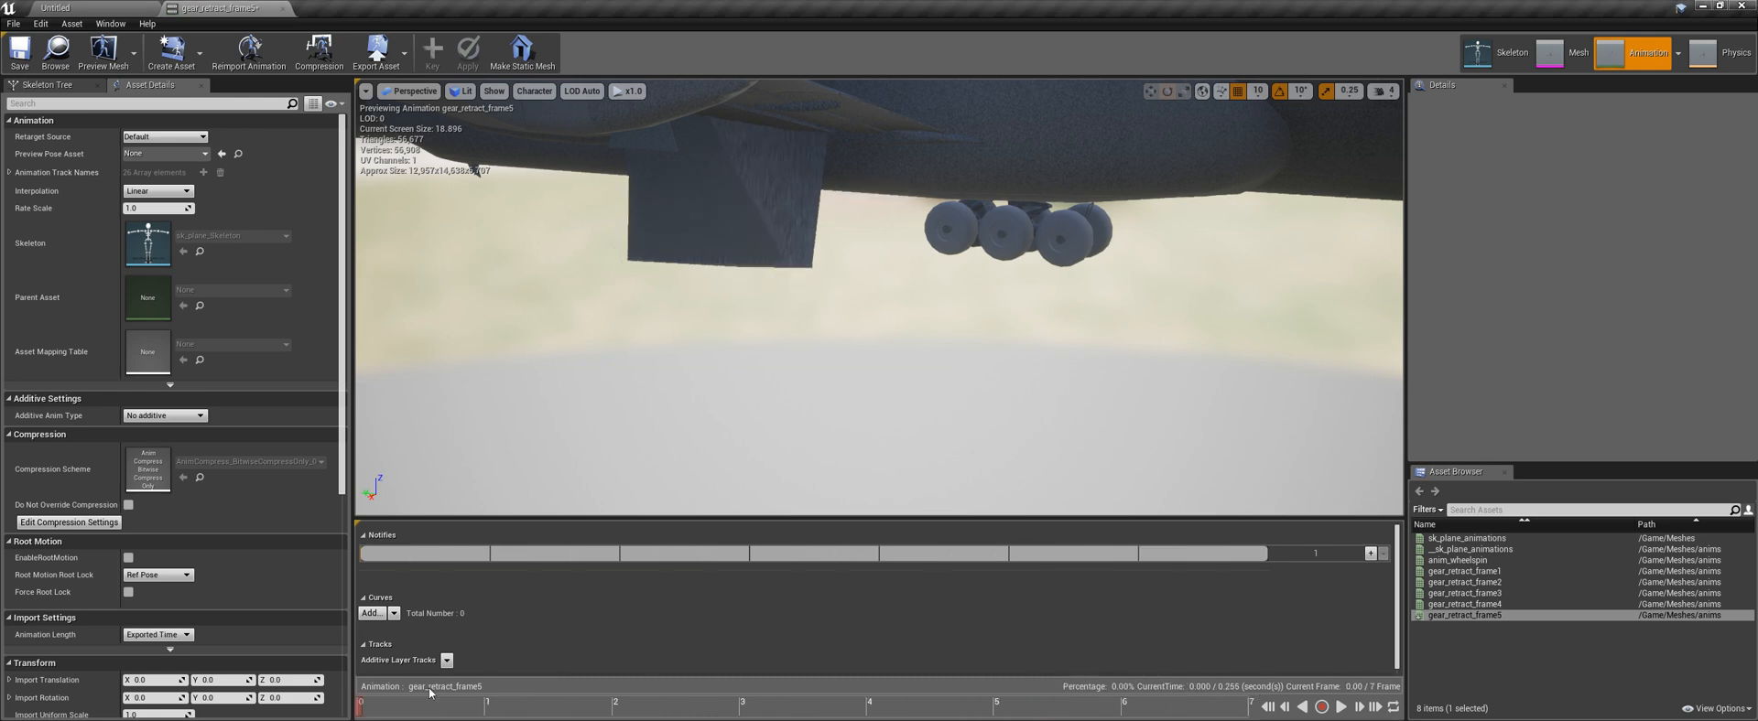
pyautogui.rightClick(362, 707)
pyautogui.click(412, 587)
# Duplicate __sk_plane_animations in the anims folder, keeping the name __sk_plane_animations1
pyautogui.click(123, 7)
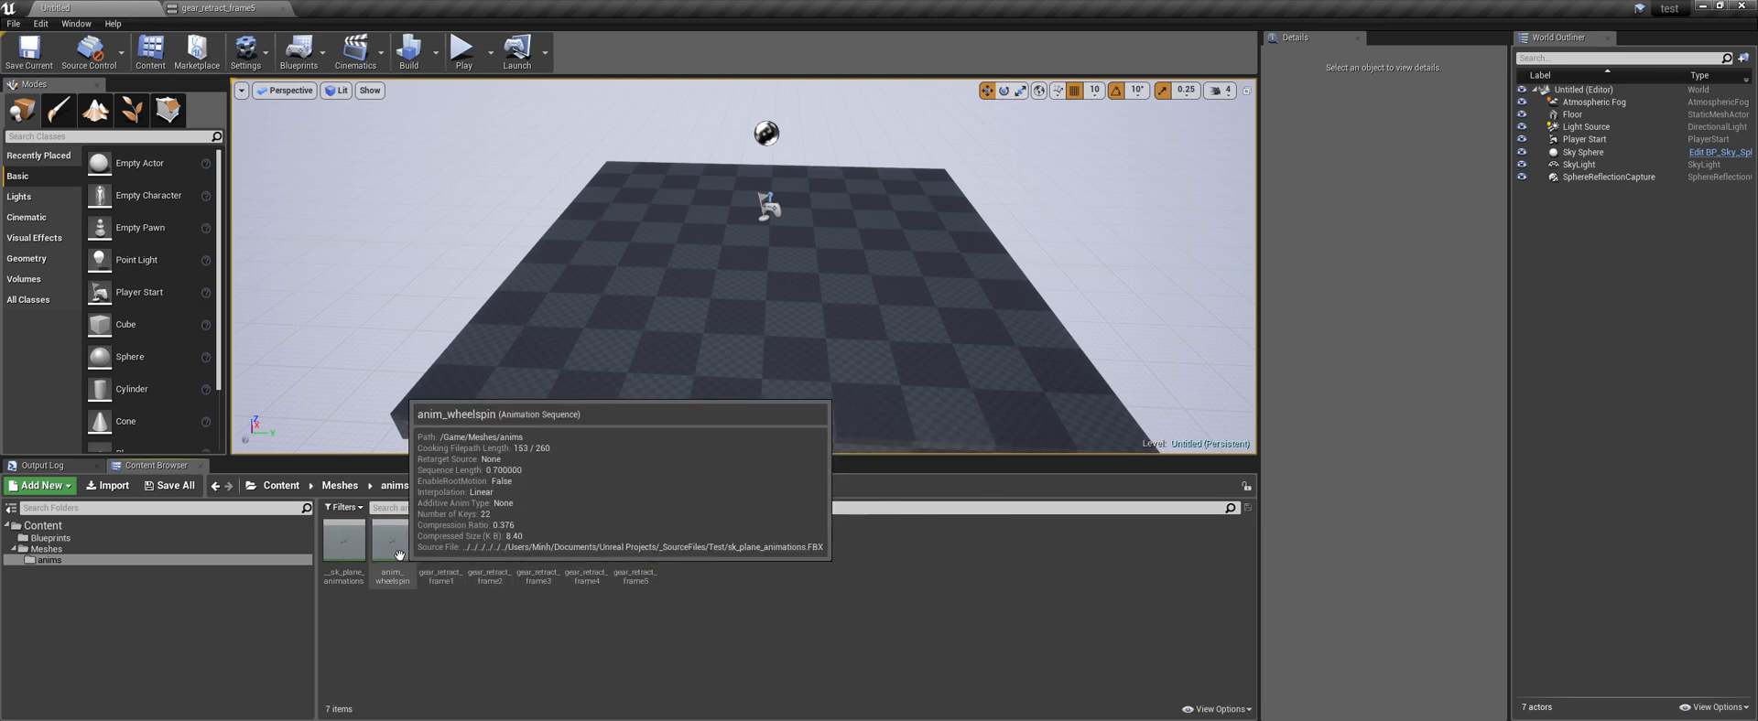
pyautogui.click(345, 546)
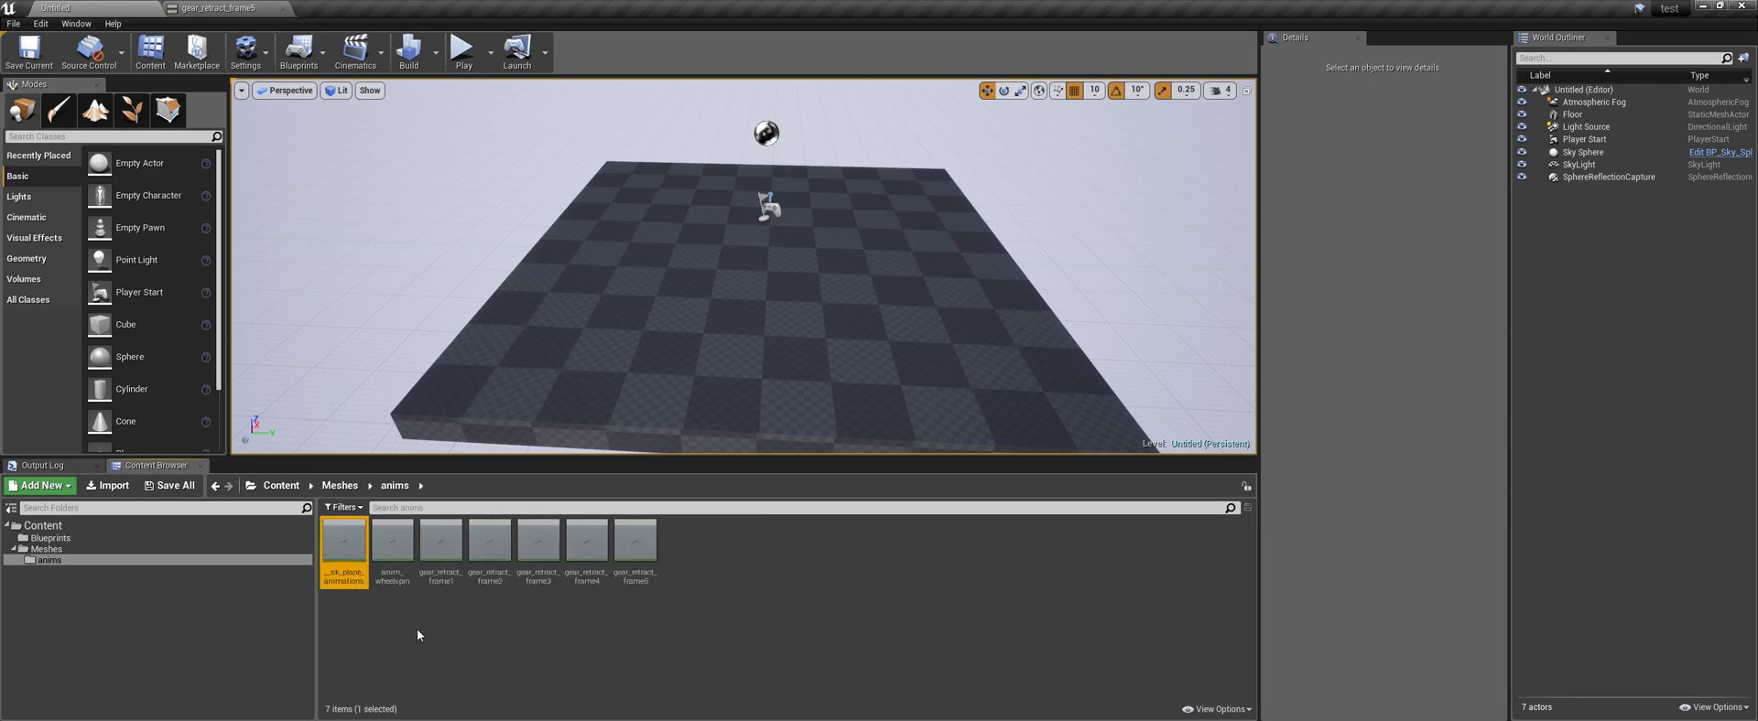
pyautogui.hotkey('ctrl', 'w')
pyautogui.click(521, 646)
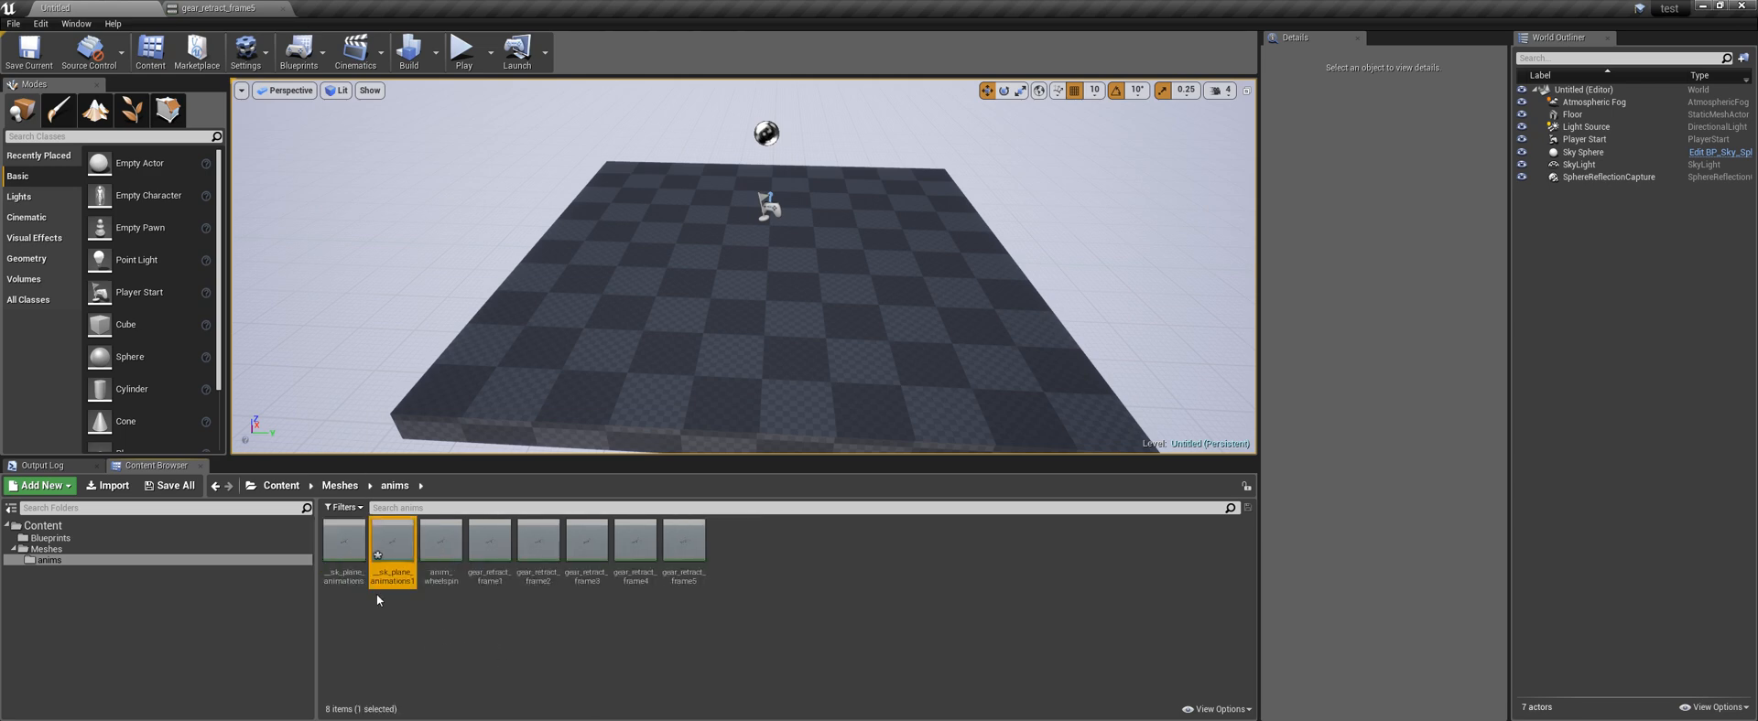
# Check the original __sk_plane_animations in the animation editor, close it, and open gear_retract_frame3
pyautogui.doubleClick(347, 542)
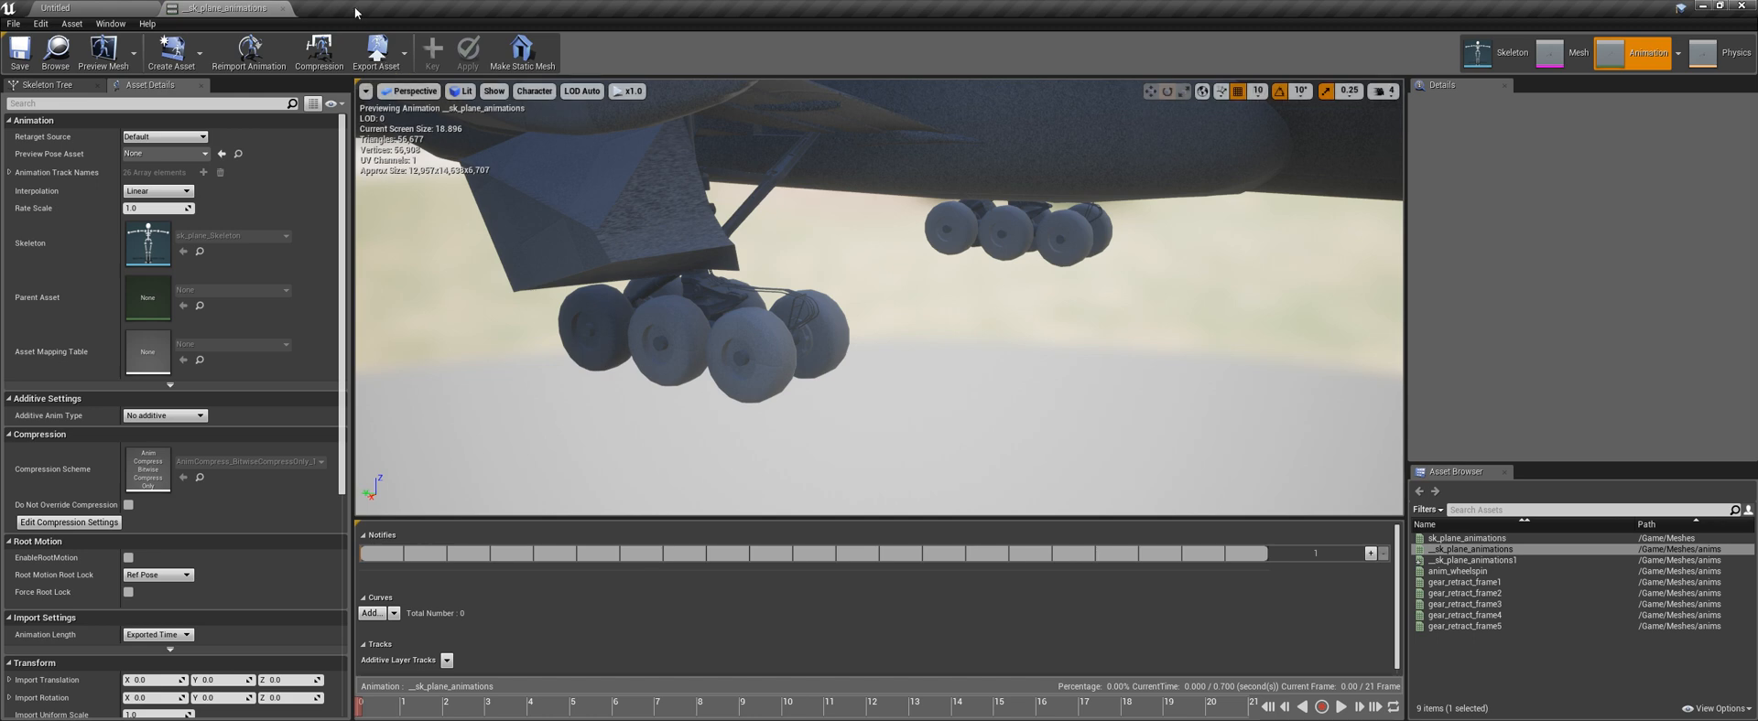
pyautogui.click(285, 9)
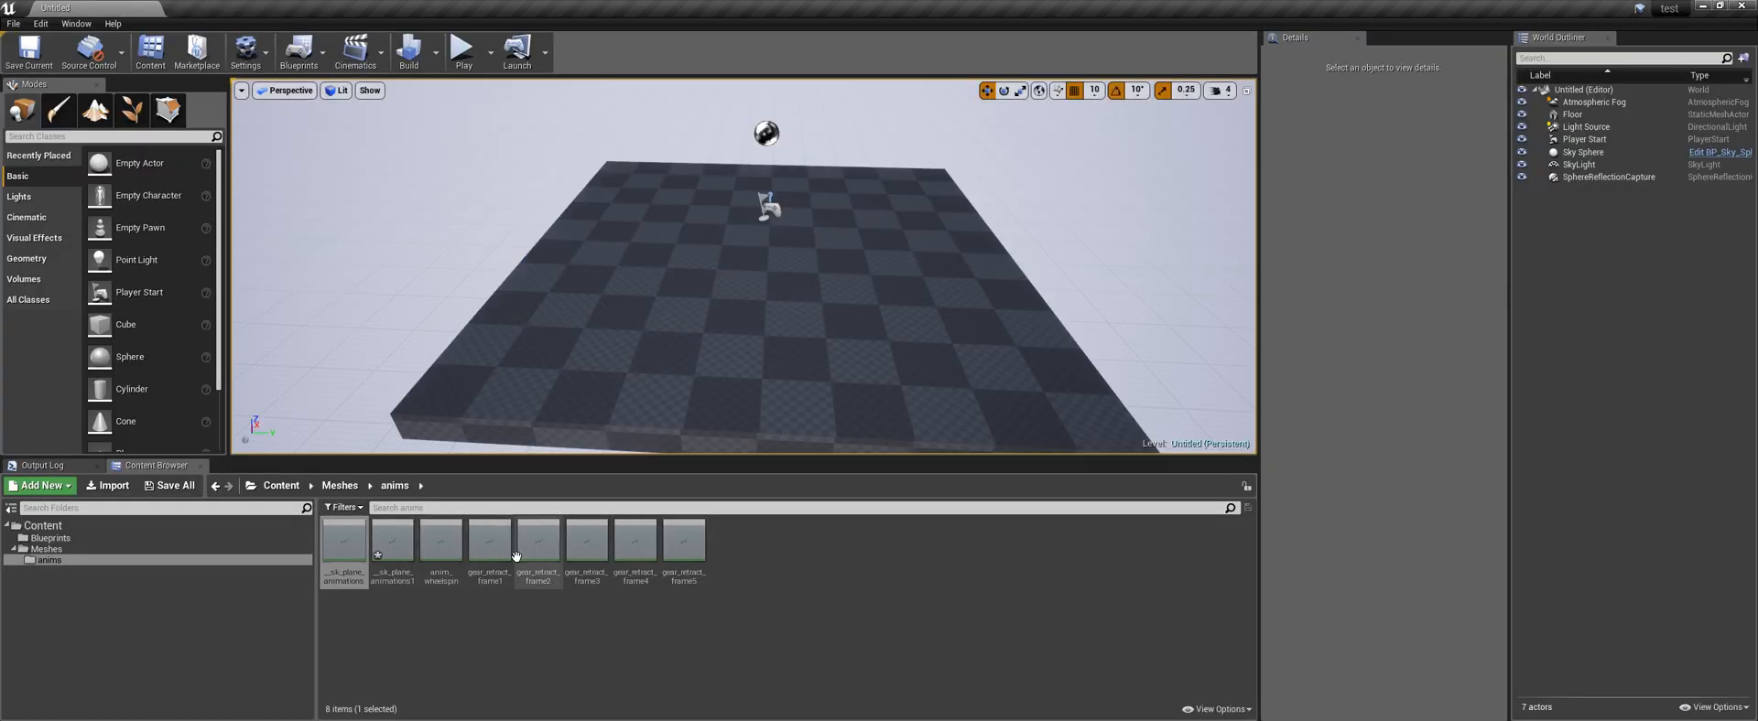
pyautogui.doubleClick(586, 542)
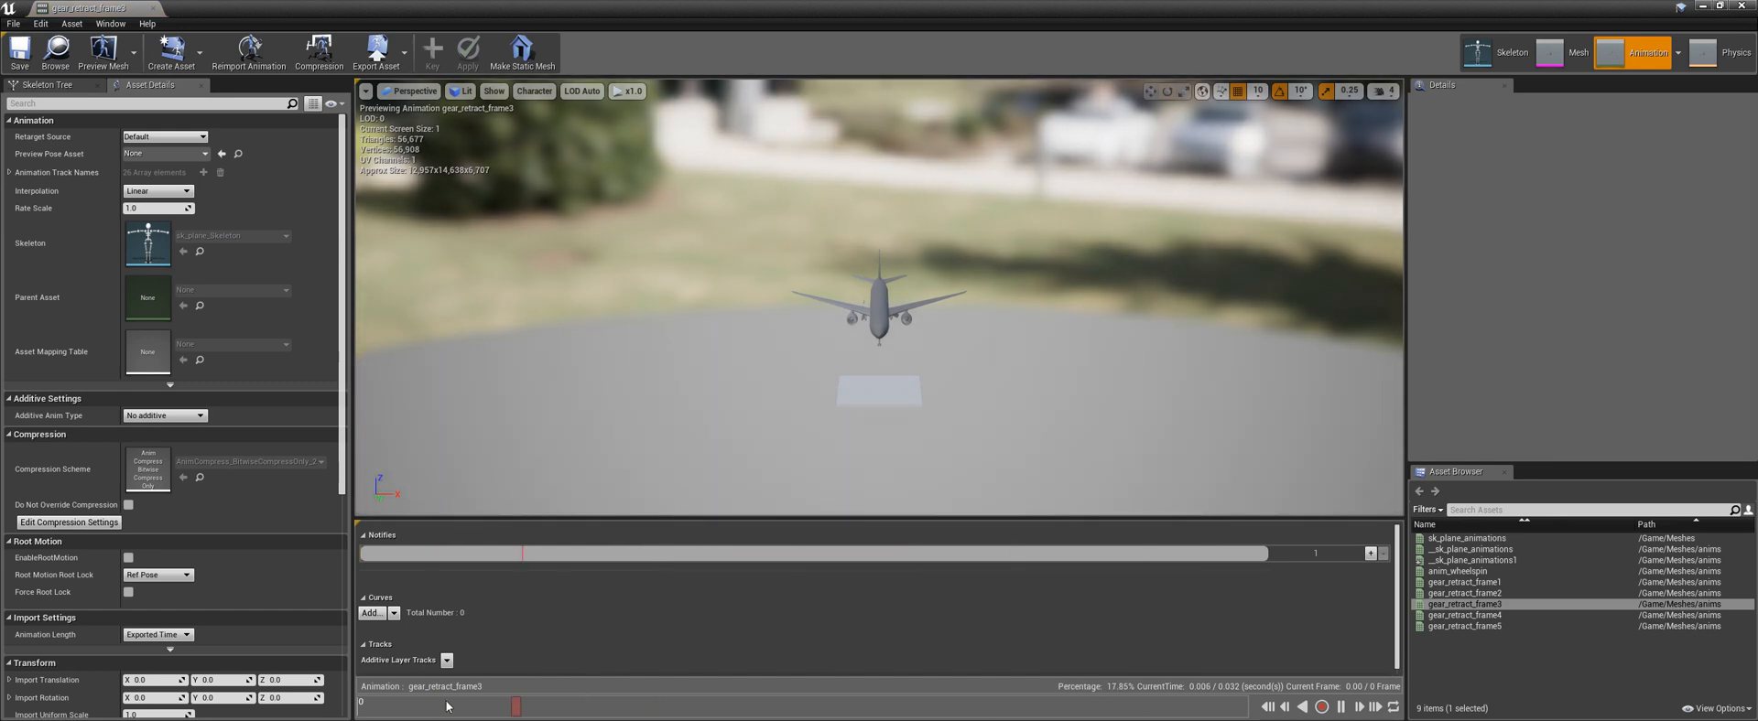
# Close the gear_retract_frame3 editor and rename the duplicate __sk_plane_animations1 as wheelshock_frame1
pyautogui.click(153, 8)
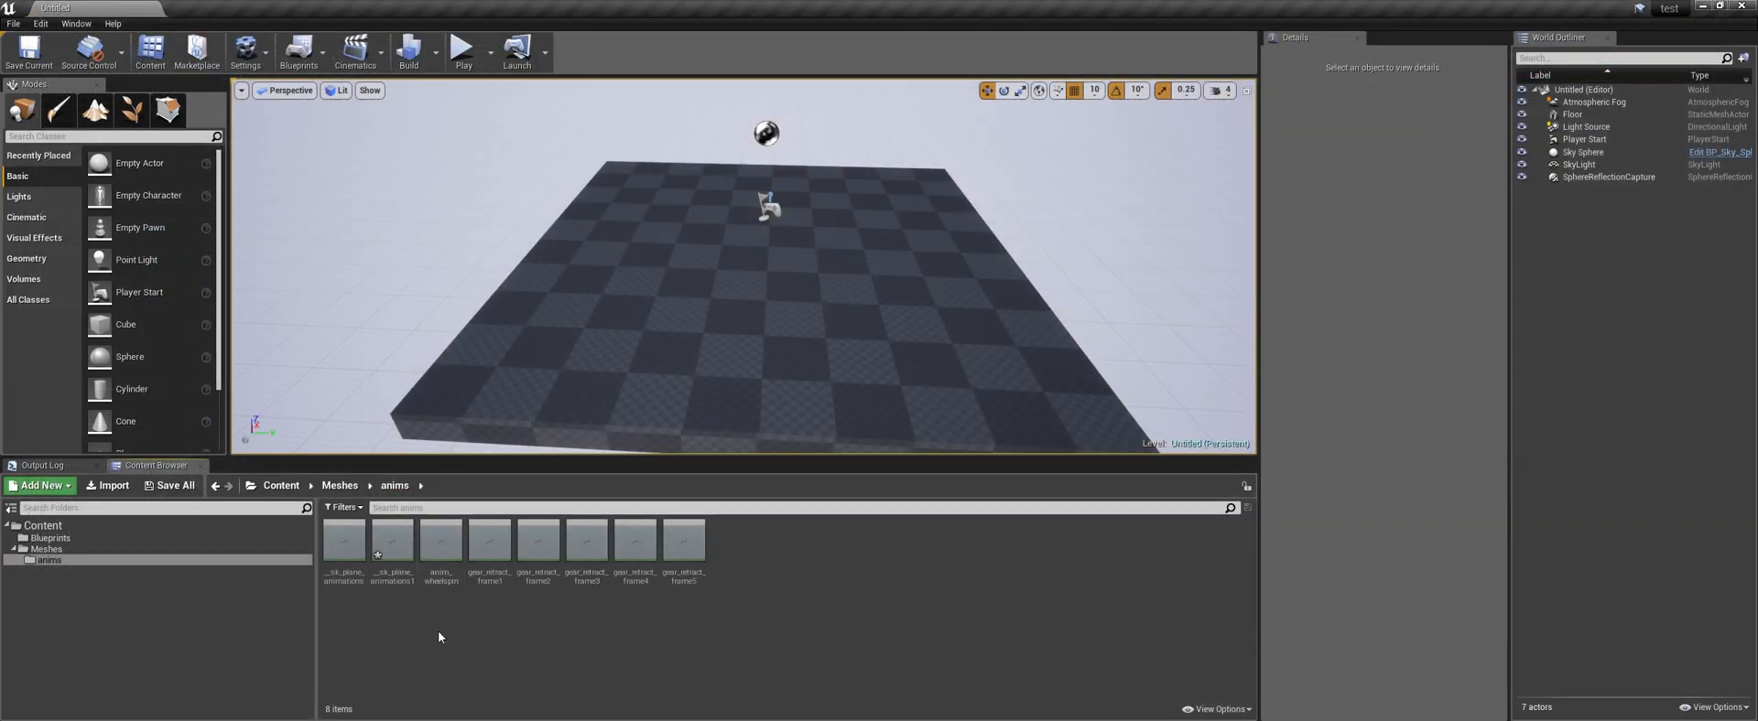
pyautogui.click(403, 554)
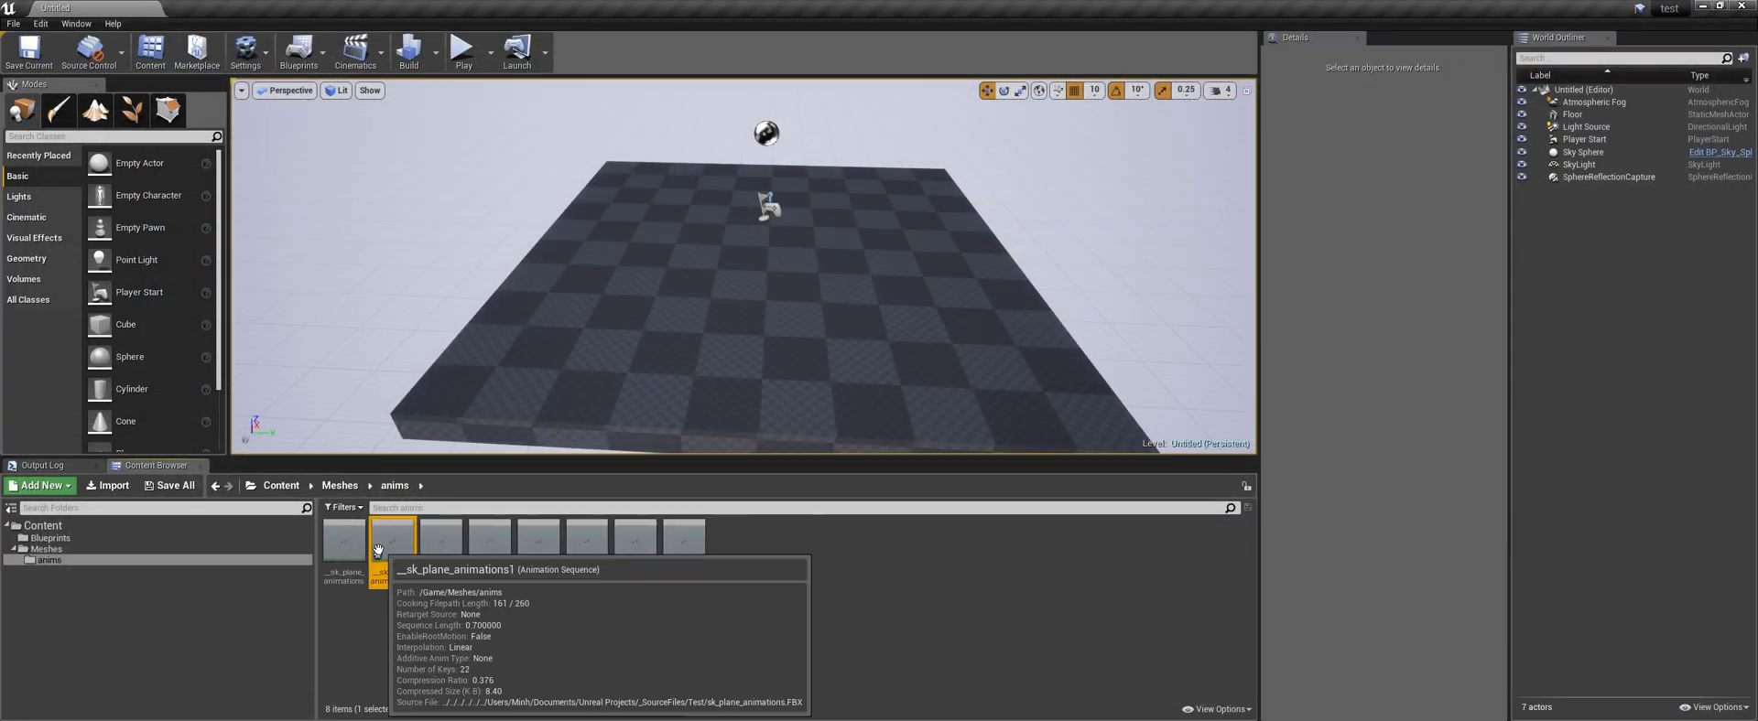
pyautogui.press('F2')
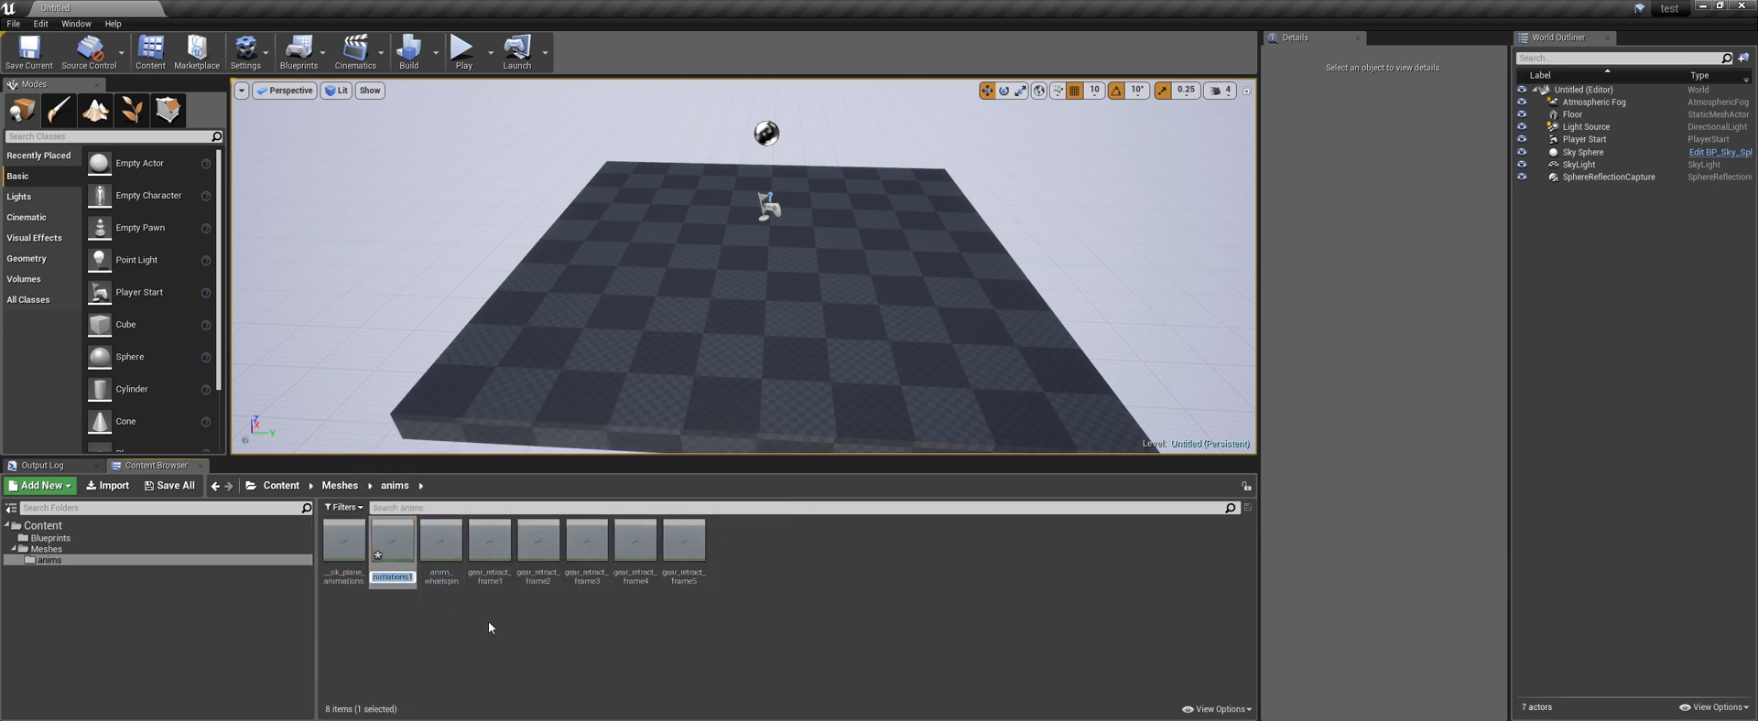
pyautogui.write('wheelshock_fr')
pyautogui.press('Return')
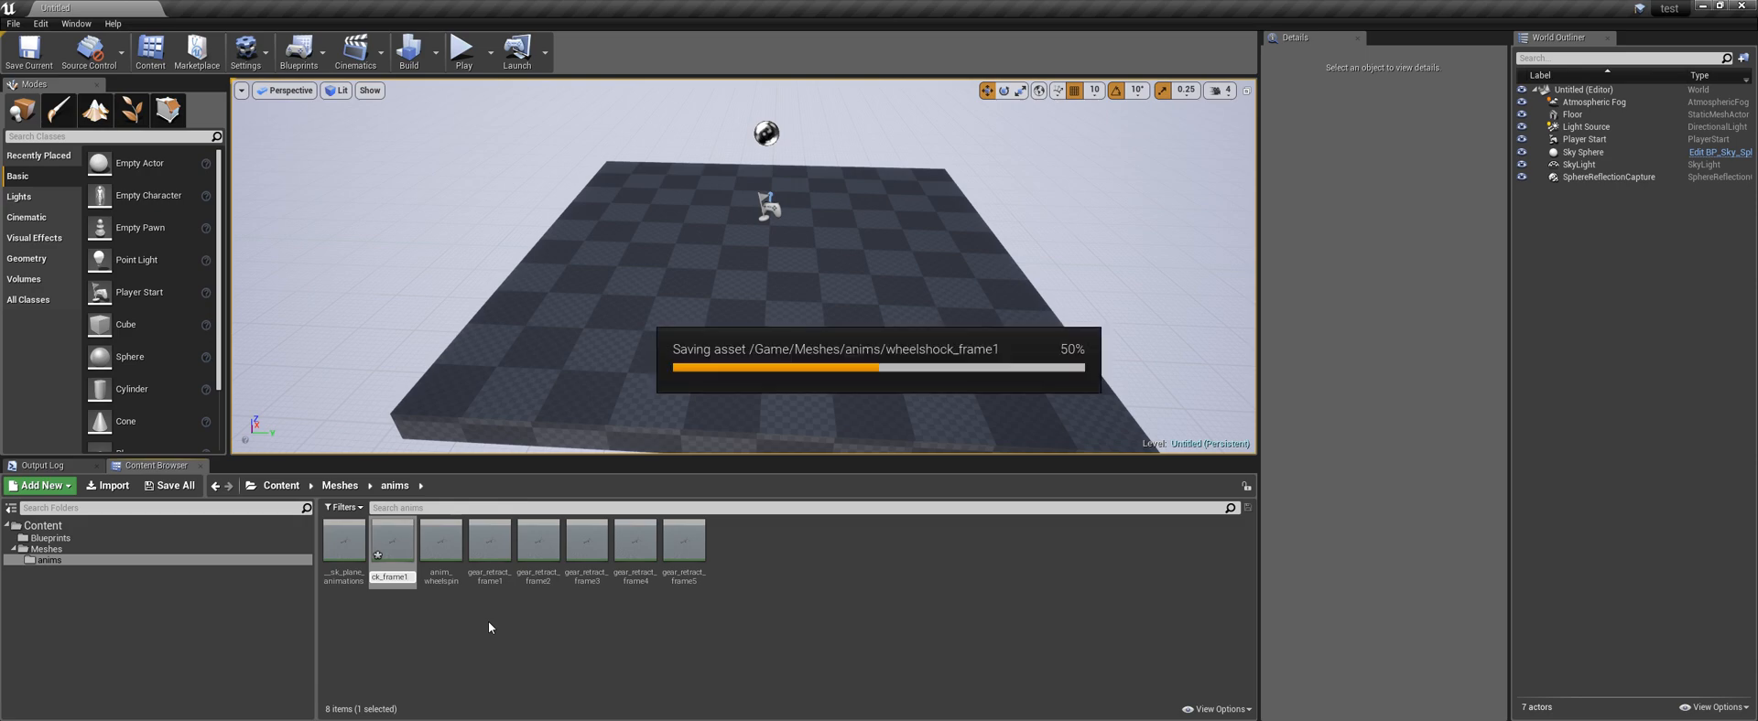
# Switch to 3ds Max, scrub the timeline from frame 14 to frame 18 to examine the gear shock motion, and return to Unreal Engine
pyautogui.hotkey('alt', 'Tab')
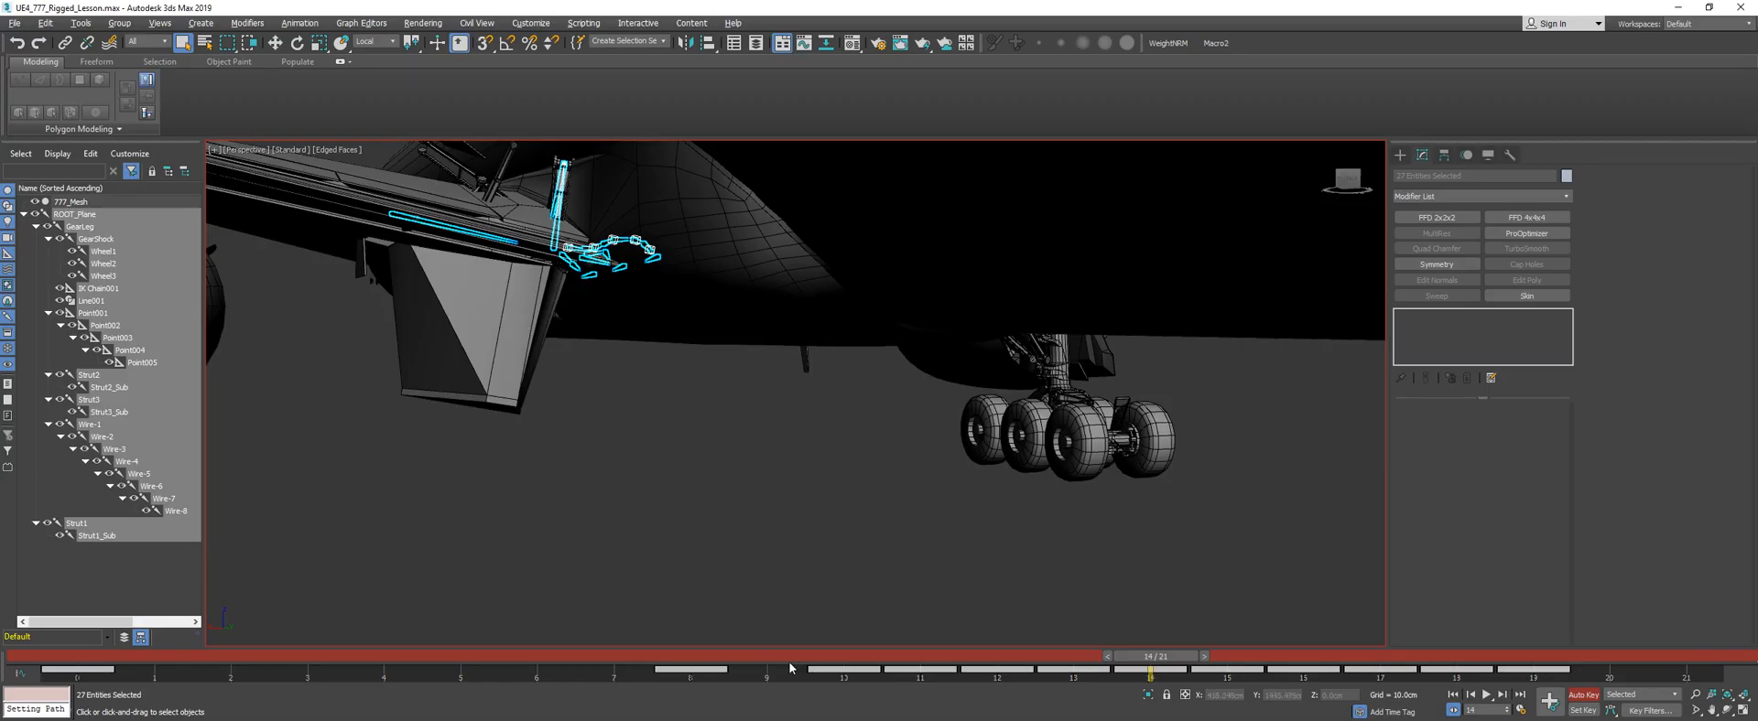
pyautogui.moveTo(1153, 659); pyautogui.dragTo(1465, 630)
pyautogui.hotkey('alt', 'Tab')
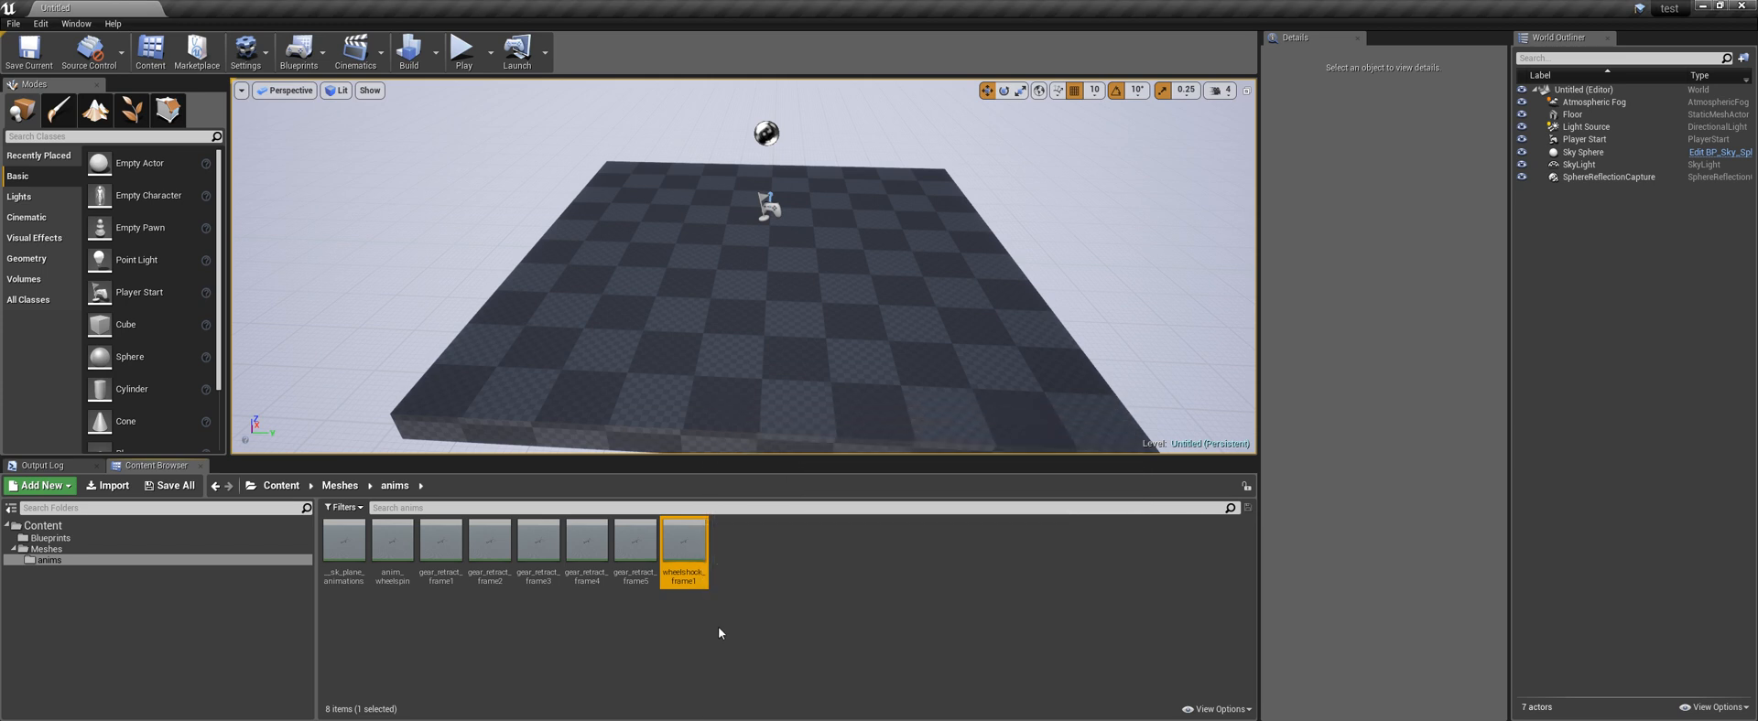
# Duplicate wheelshock_frame1 twice in the anims folder, naming the copies wheelshock_frame2 and wheelshock_frame3
pyautogui.hotkey('ctrl', 'w')
pyautogui.press('Return')
pyautogui.hotkey('ctrl', 'w')
pyautogui.press('Return')
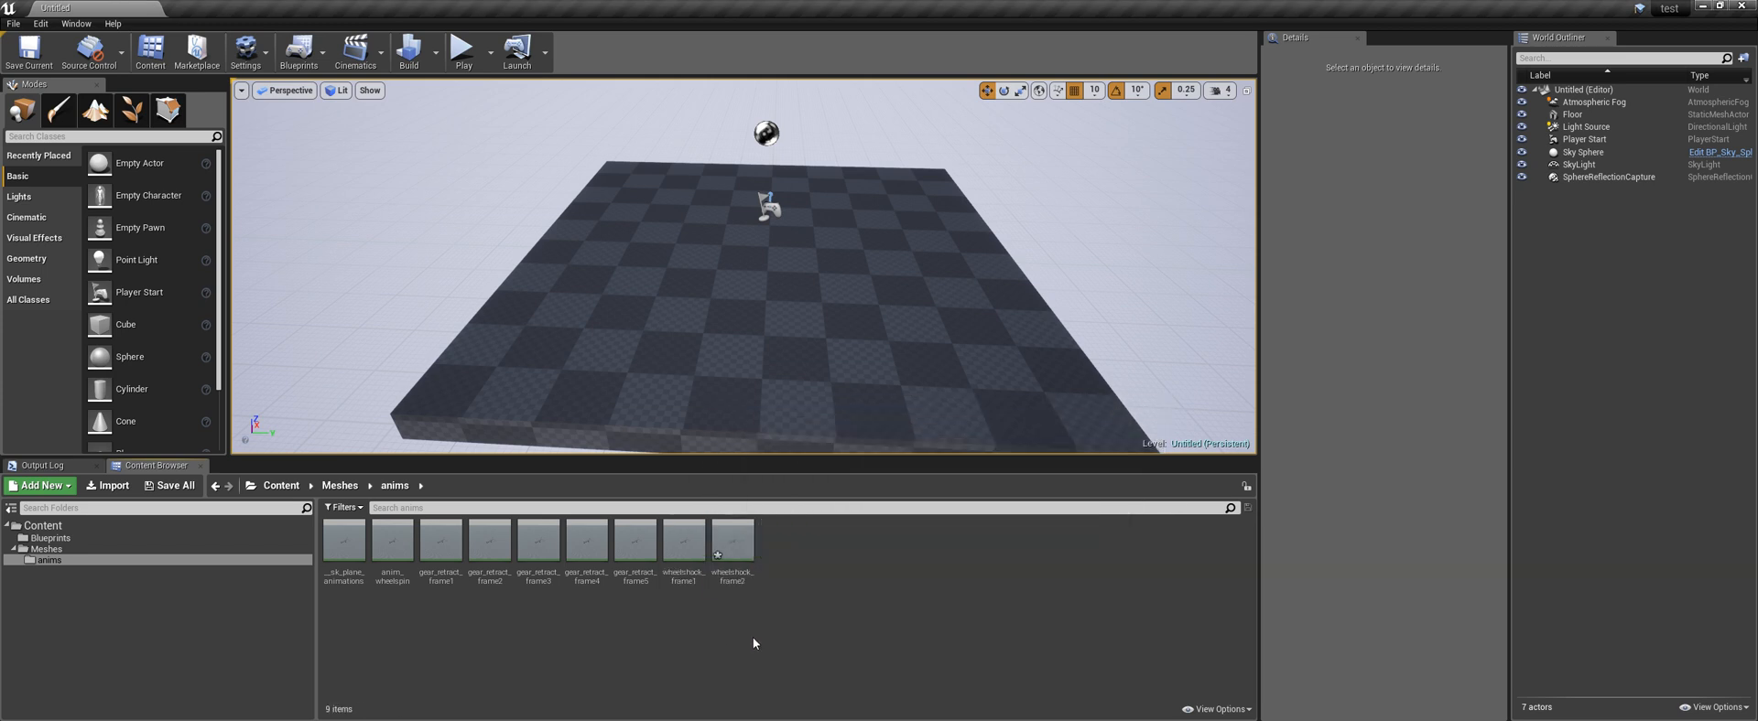
# Examine wheelshock_frame1 in the animation editor with a close view of the main landing gear, and open wheelshock_frame2 briefly
pyautogui.doubleClick(691, 541)
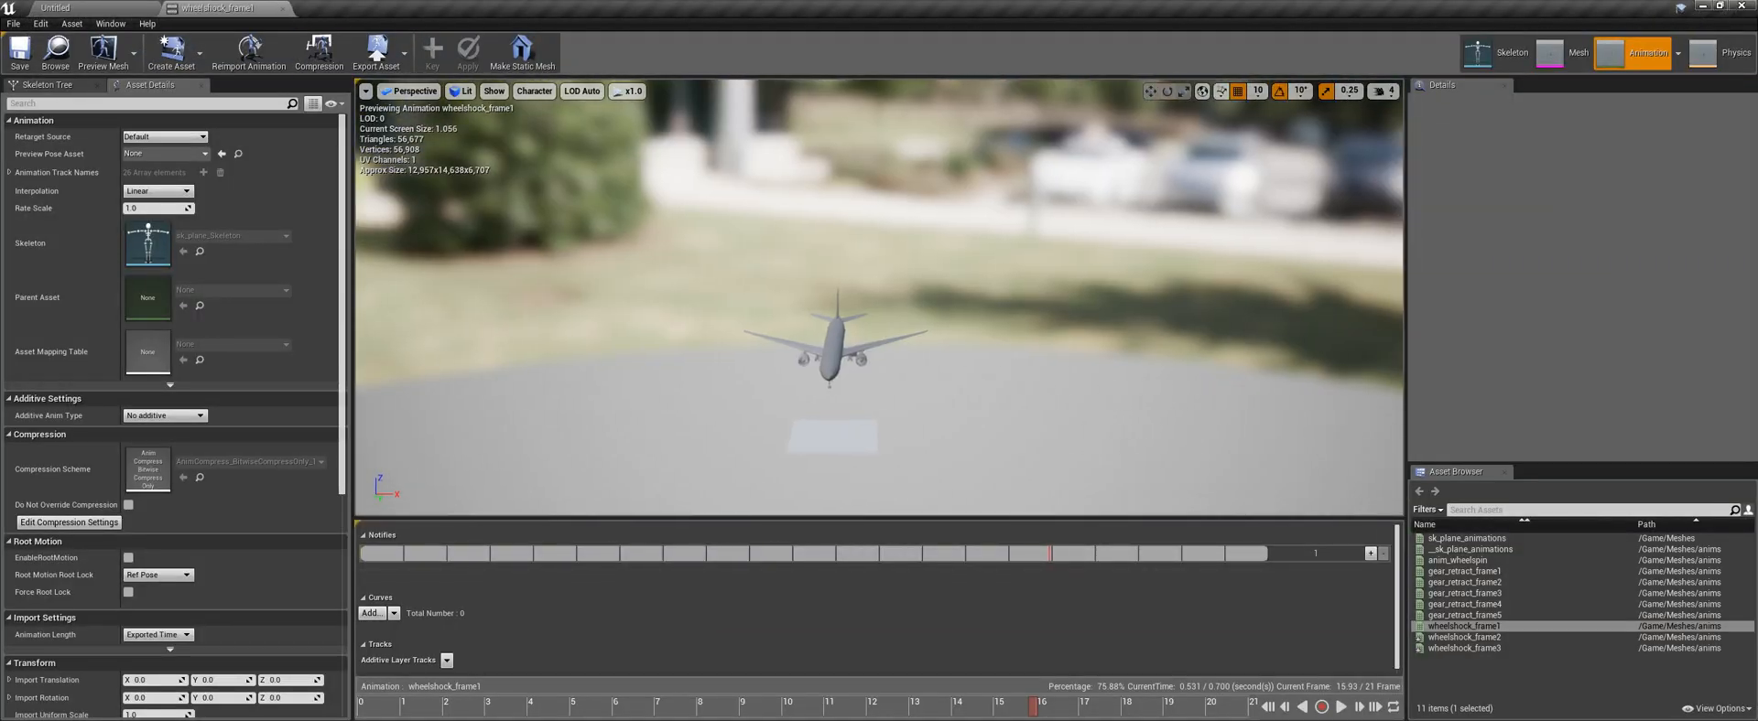
pyautogui.press('w')
pyautogui.moveTo(879, 298); pyautogui.dragTo(636, 315, button='right')
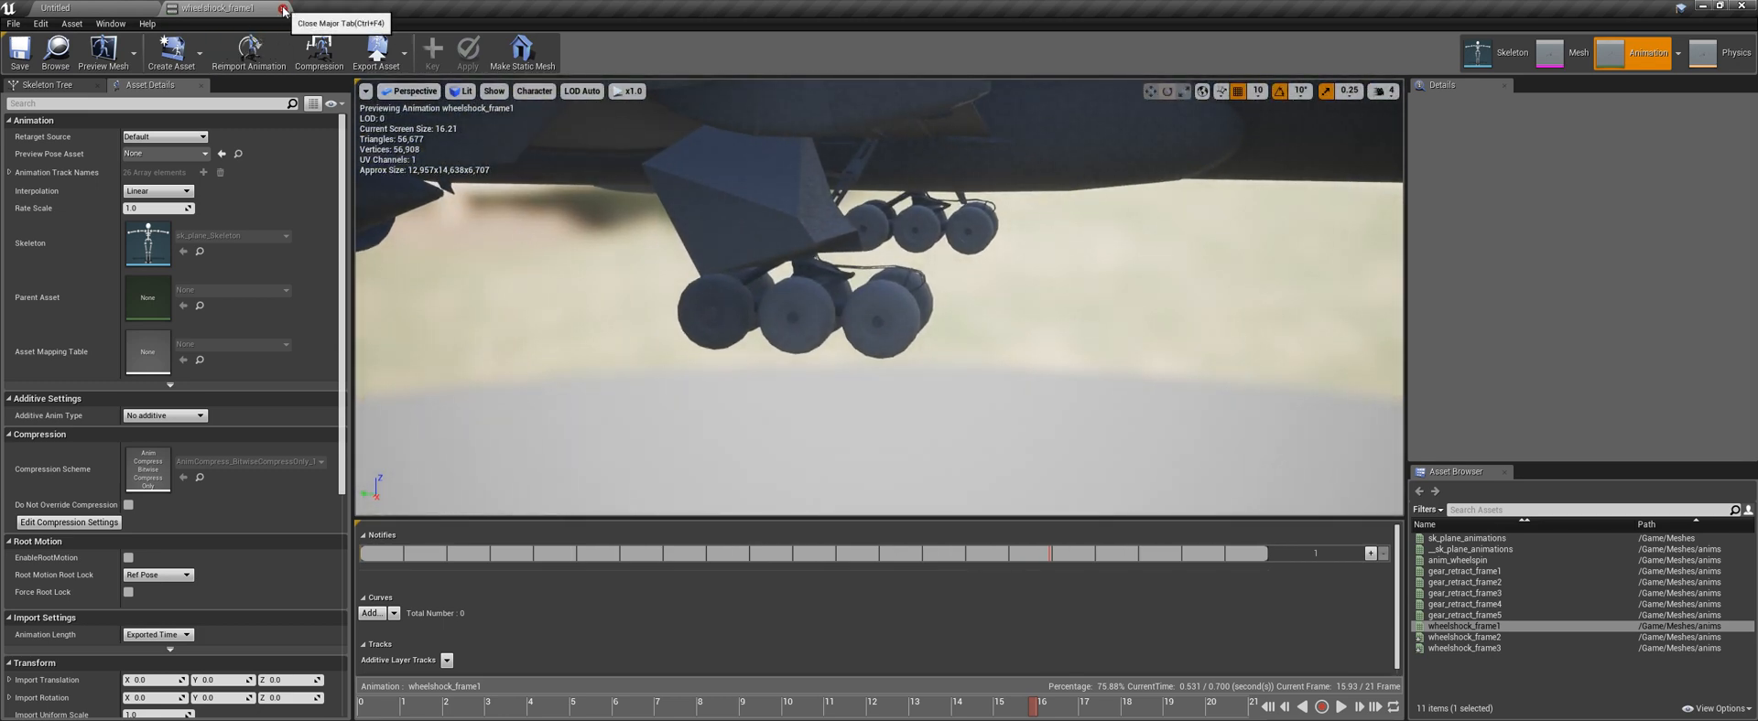
pyautogui.click(116, 6)
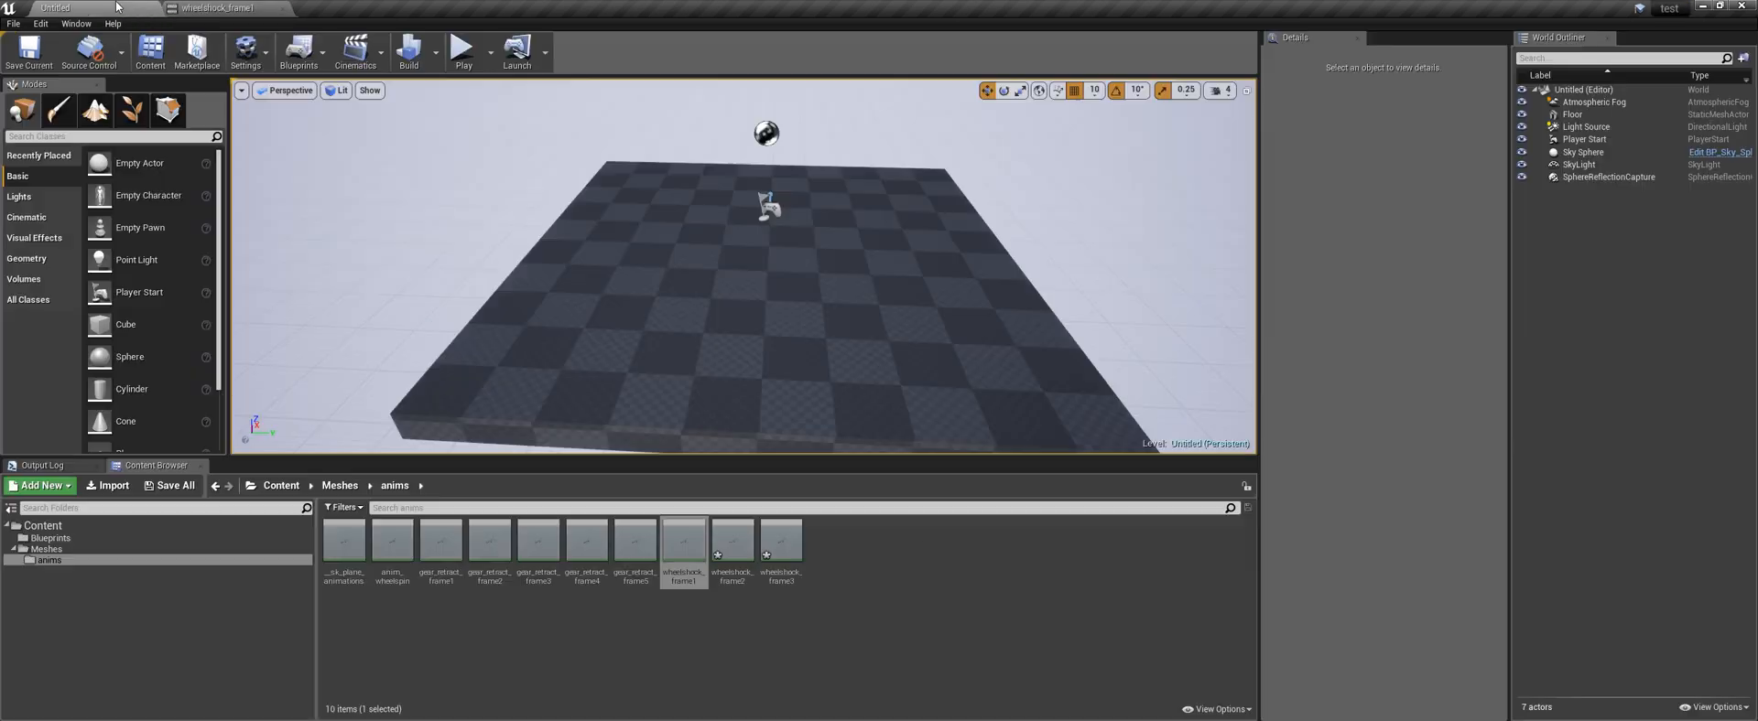
pyautogui.doubleClick(738, 546)
pyautogui.click(128, 8)
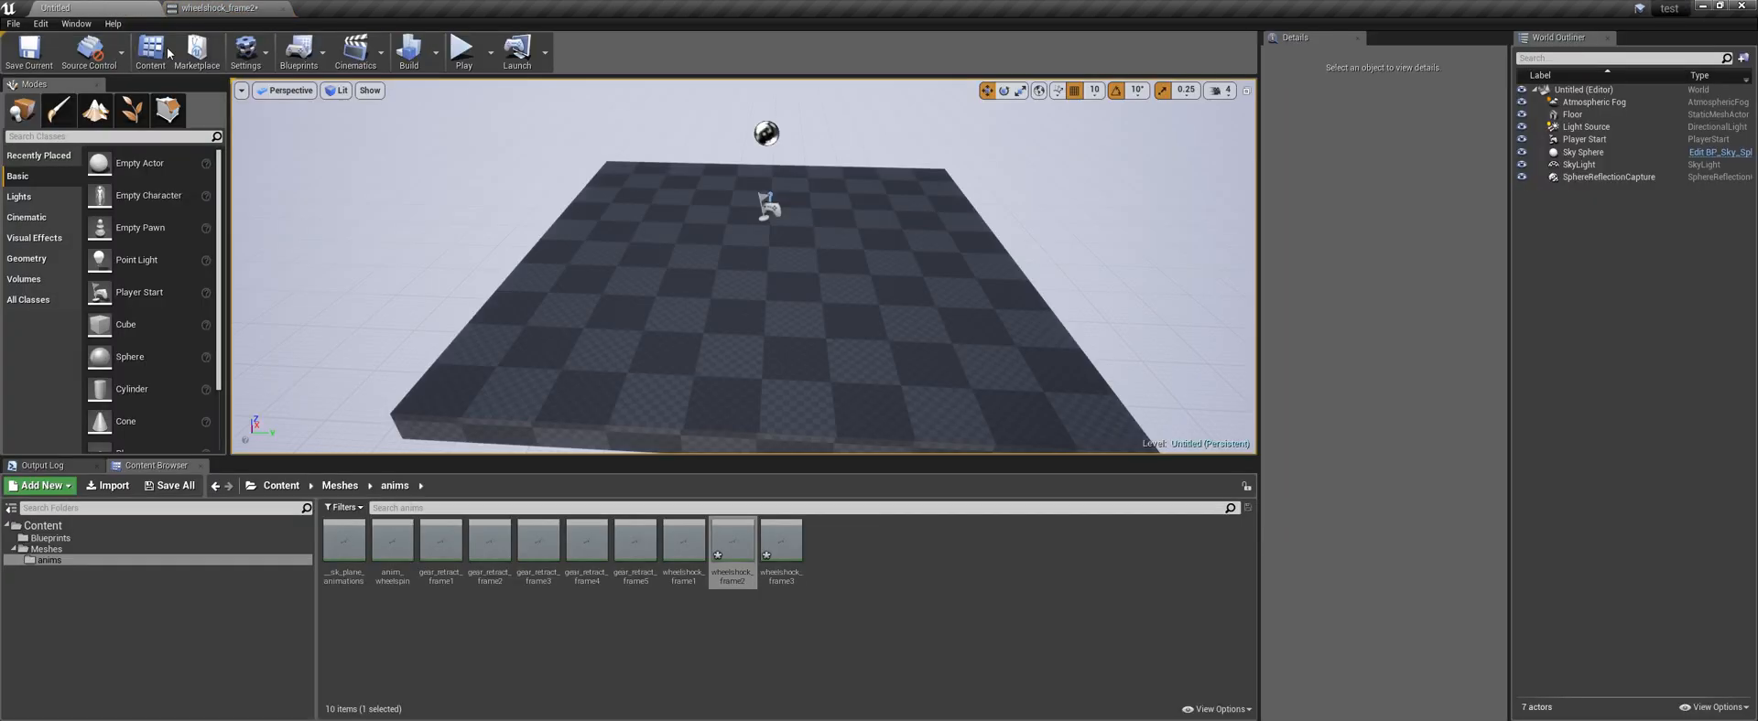
# Trim wheelshock_frame1 to a single pose by removing frame 0 up to about frame 15, followed by frames 1 to 7
pyautogui.doubleClick(683, 540)
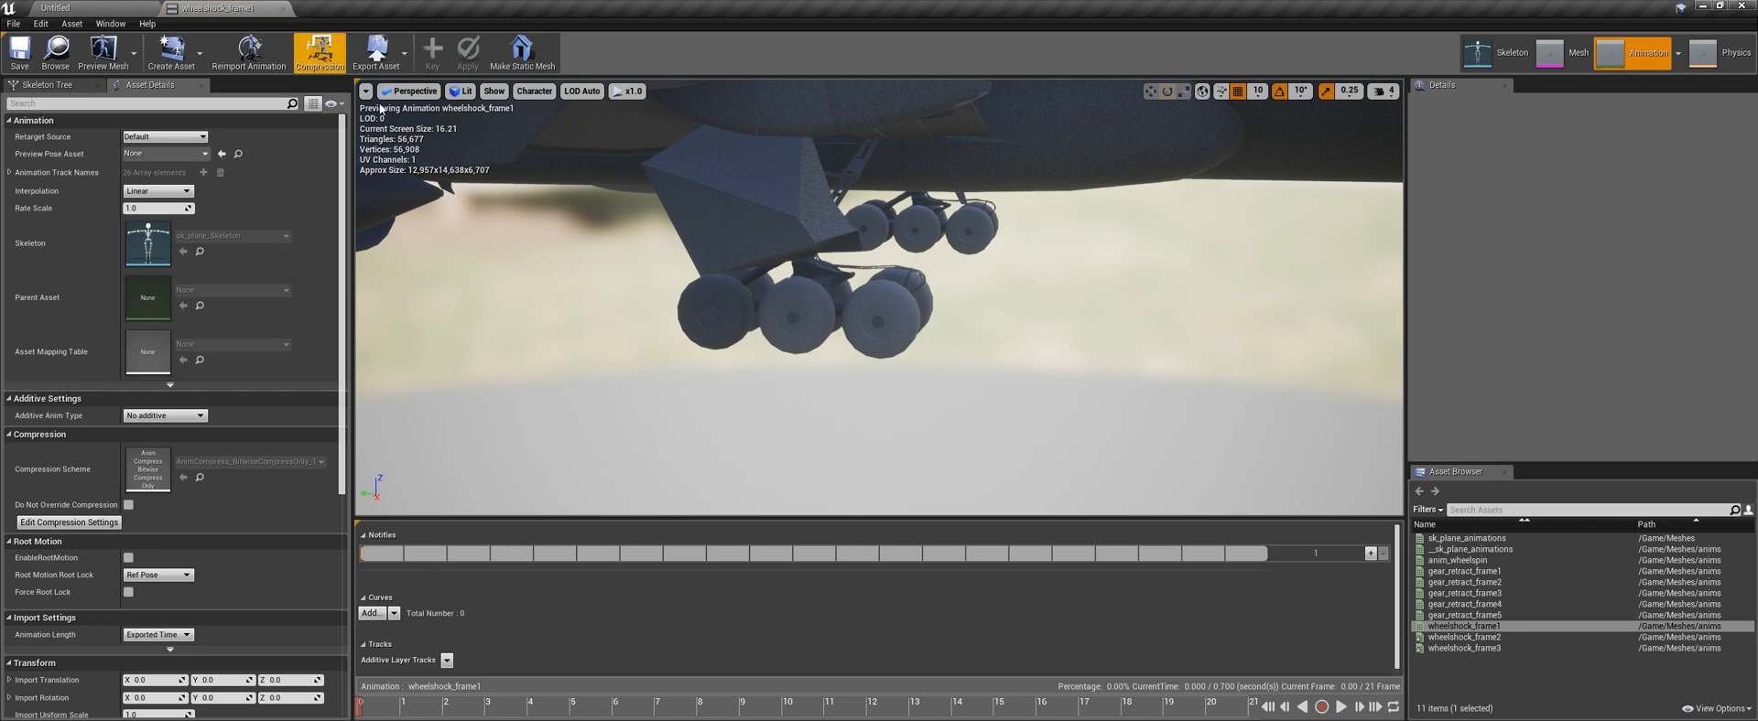
pyautogui.moveTo(778, 280)
pyautogui.mouseDown(button='right')
pyautogui.moveTo(771, 260)
pyautogui.moveTo(780, 281)
pyautogui.mouseUp(button='right')
pyautogui.press('w')
pyautogui.press('s')
pyautogui.press('w')
pyautogui.press('s')
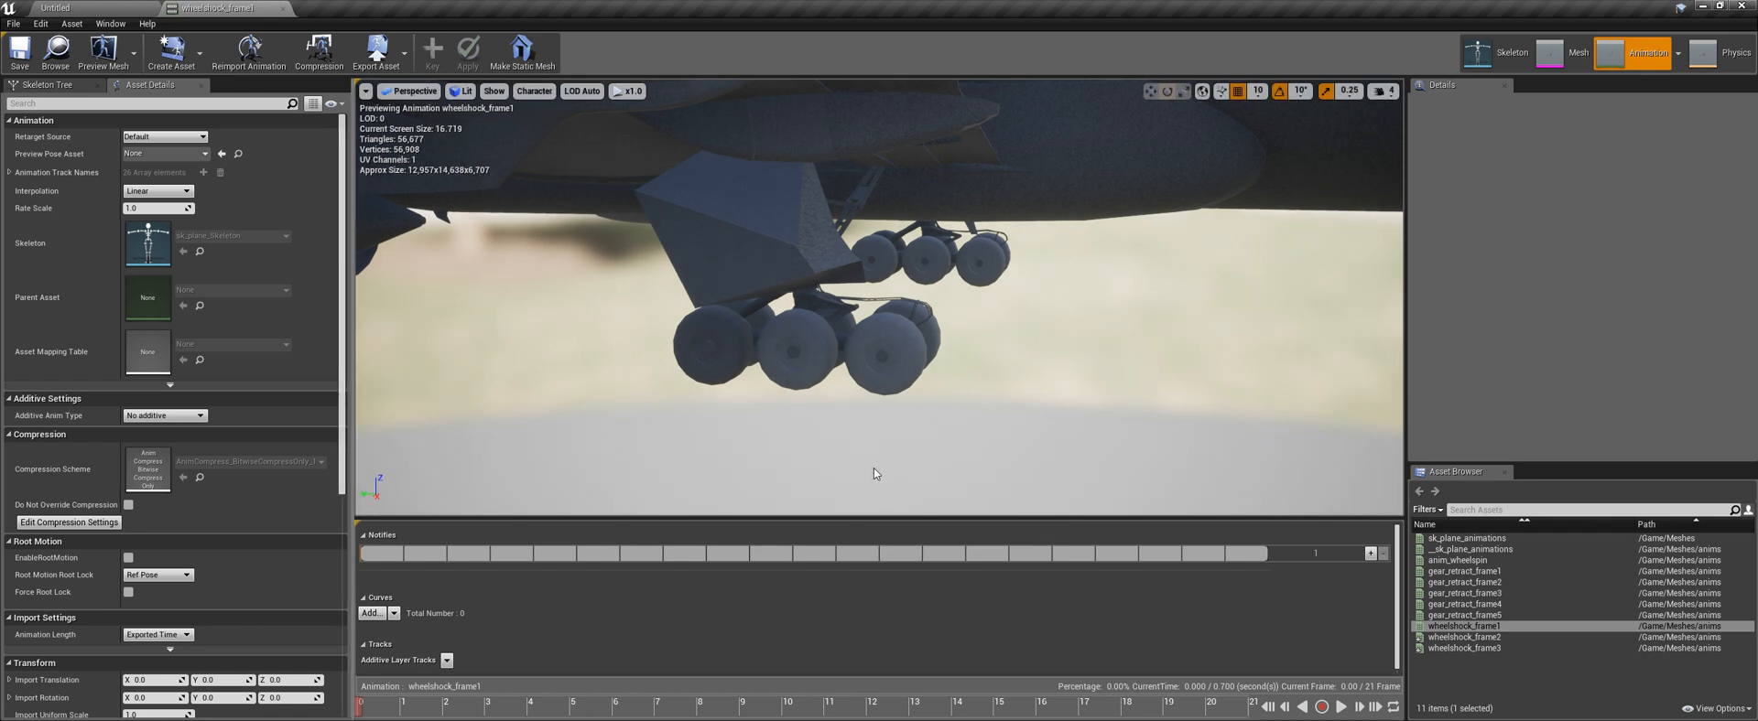
pyautogui.moveTo(1026, 705)
pyautogui.mouseDown()
pyautogui.moveTo(1068, 702)
pyautogui.moveTo(972, 688)
pyautogui.moveTo(1015, 693)
pyautogui.mouseUp()
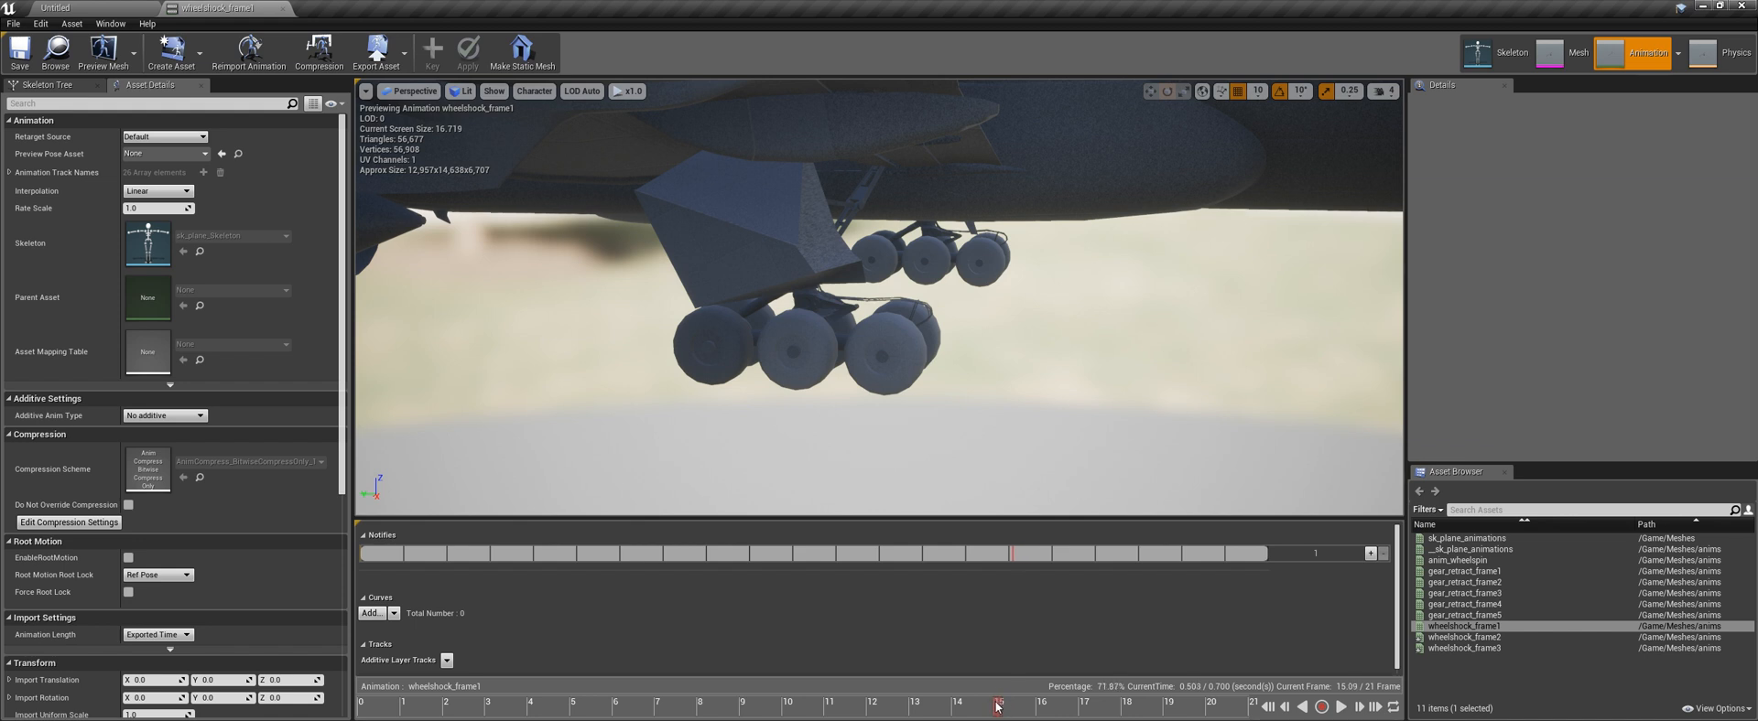
pyautogui.rightClick(998, 705)
pyautogui.click(1053, 573)
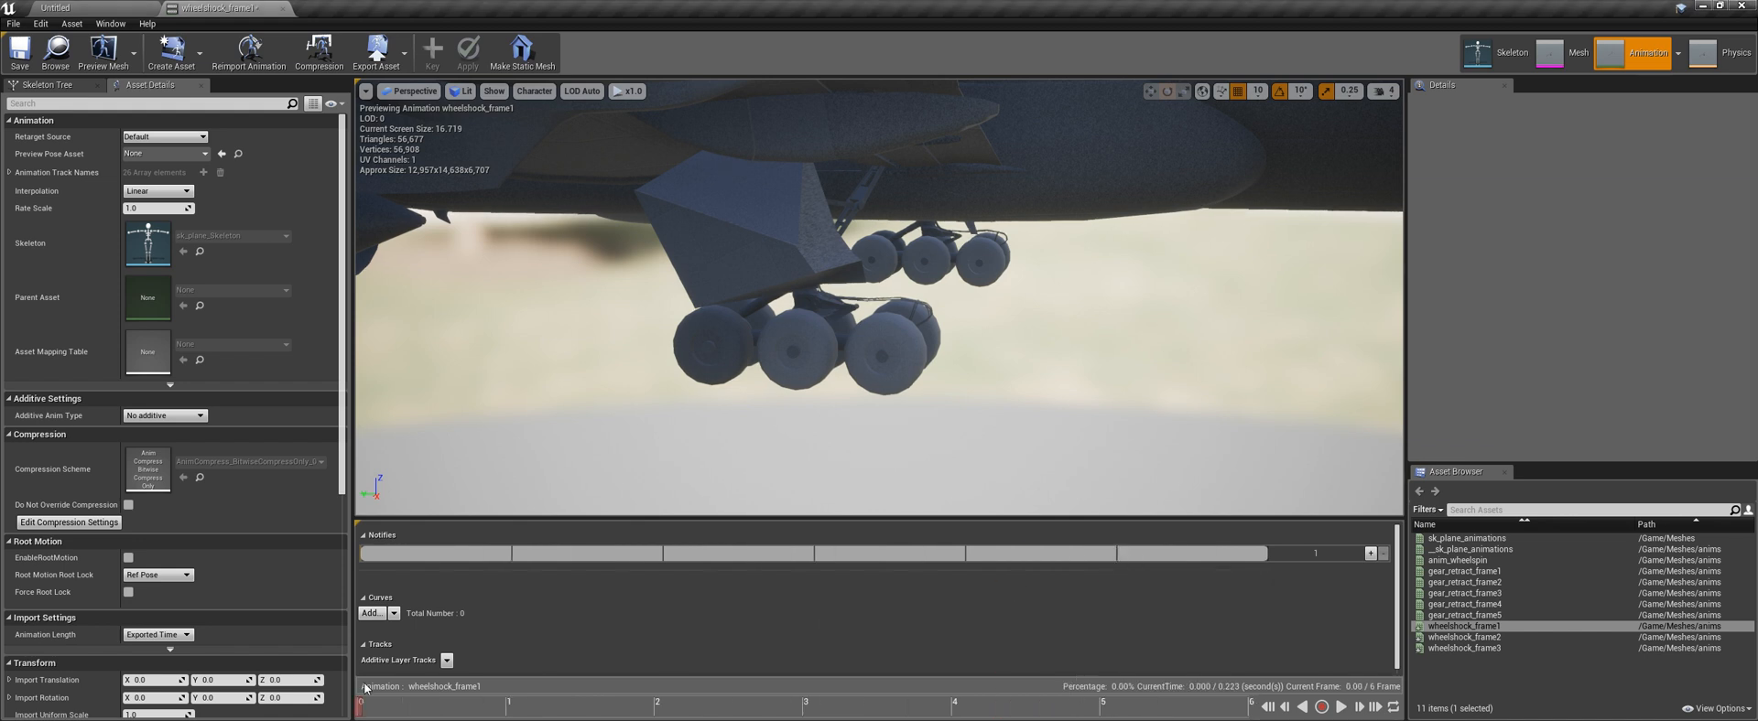
pyautogui.rightClick(362, 705)
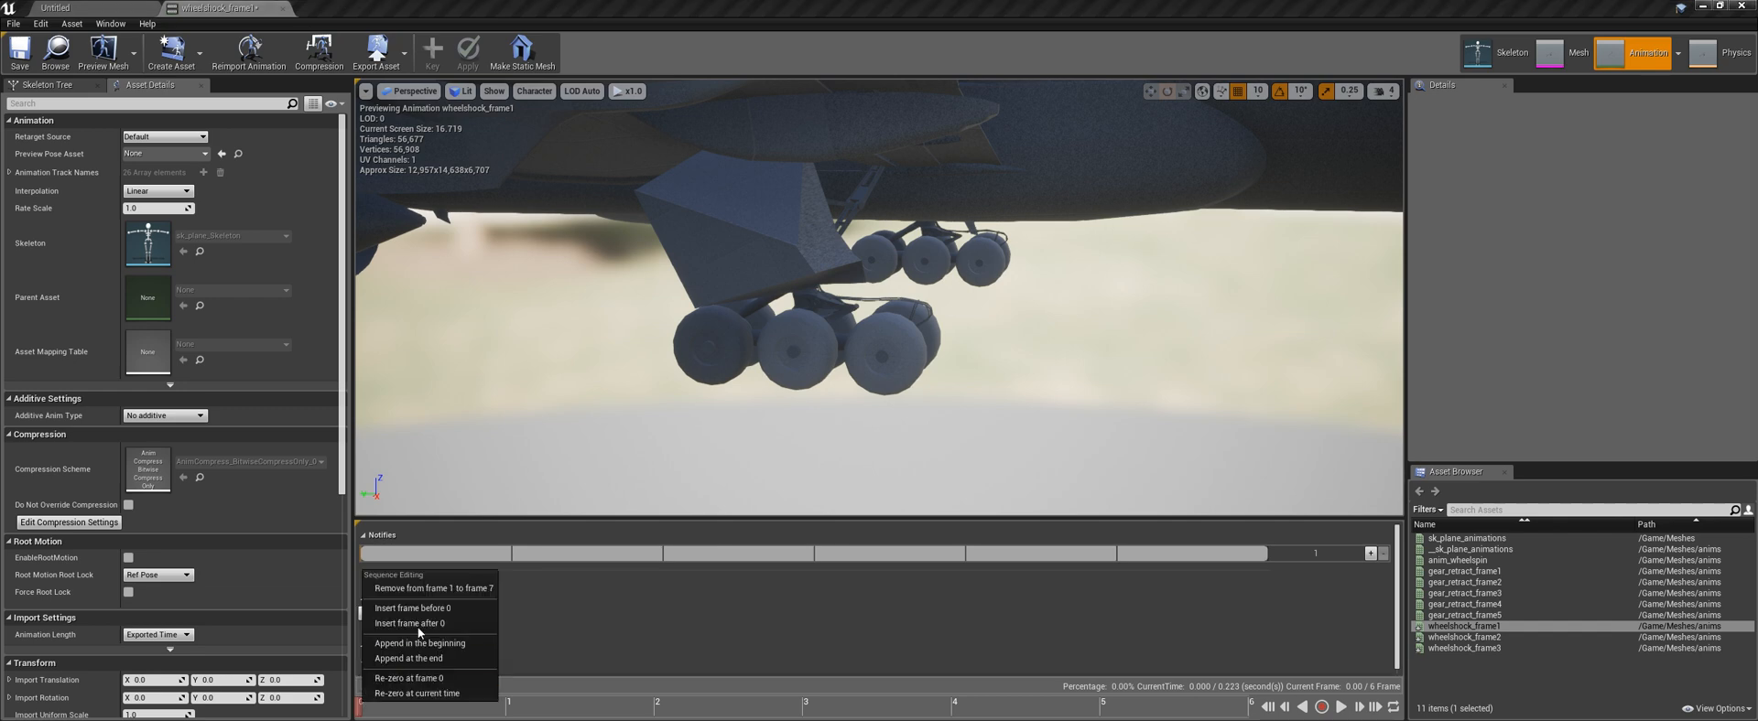
pyautogui.click(431, 591)
# Trim wheelshock_frame2 to a single pose by removing frame 0 up to about frame 17 and then frames 1 to 5, and save it
pyautogui.click(100, 6)
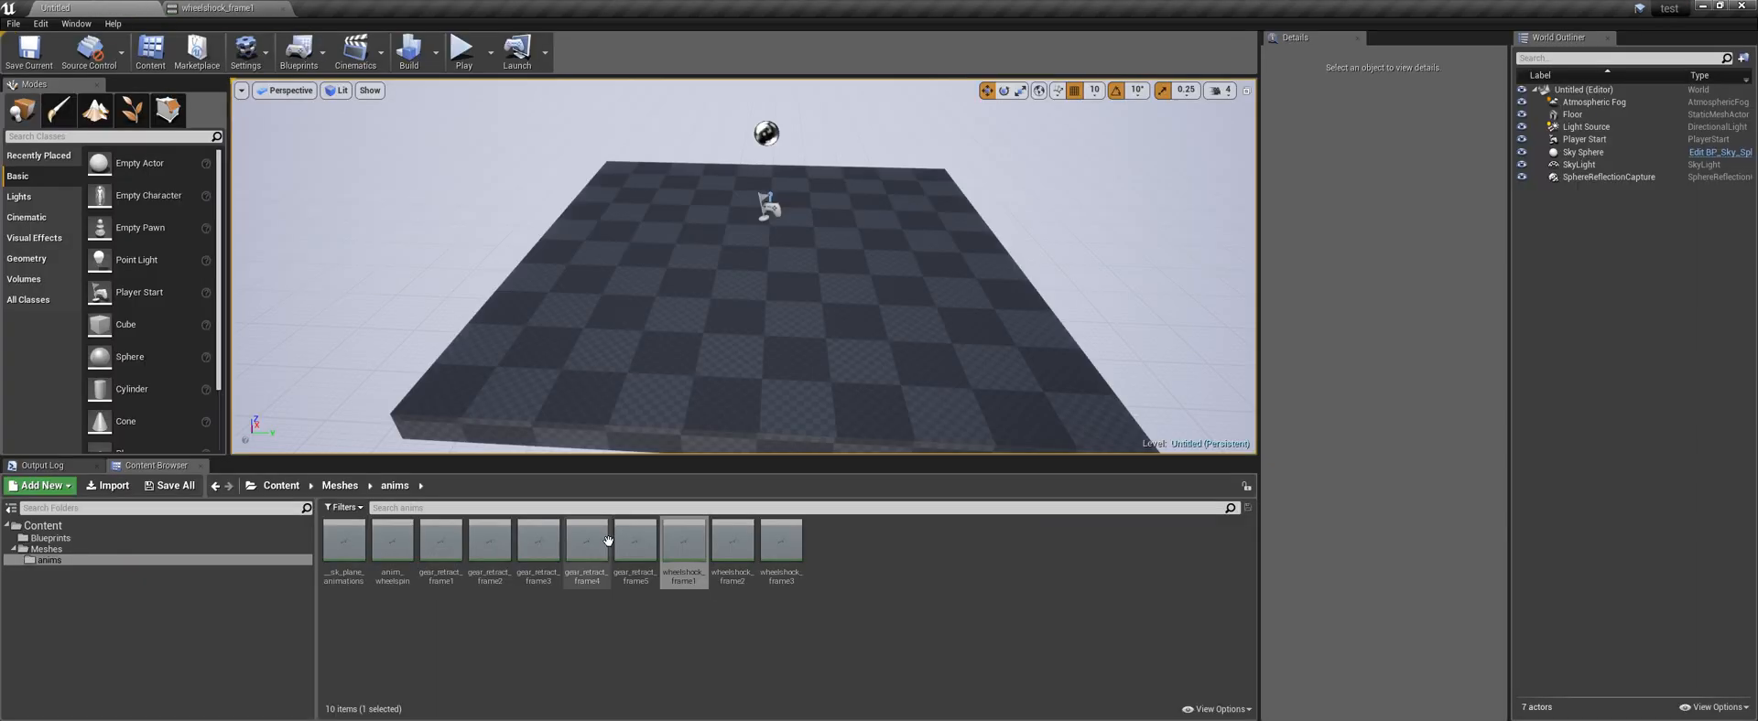
pyautogui.click(732, 545)
pyautogui.doubleClick(740, 552)
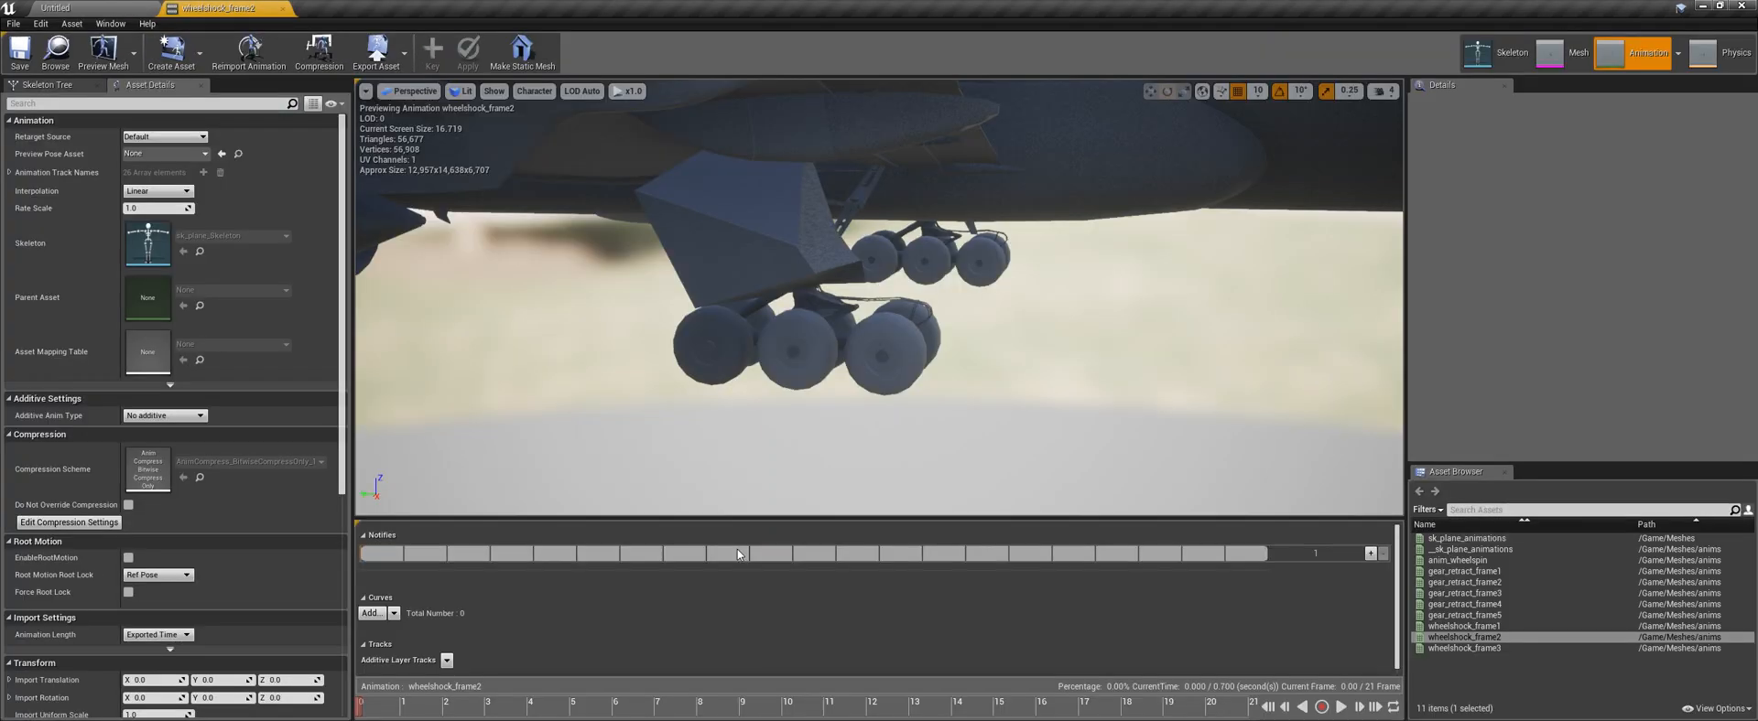
pyautogui.moveTo(1031, 705); pyautogui.dragTo(1082, 705)
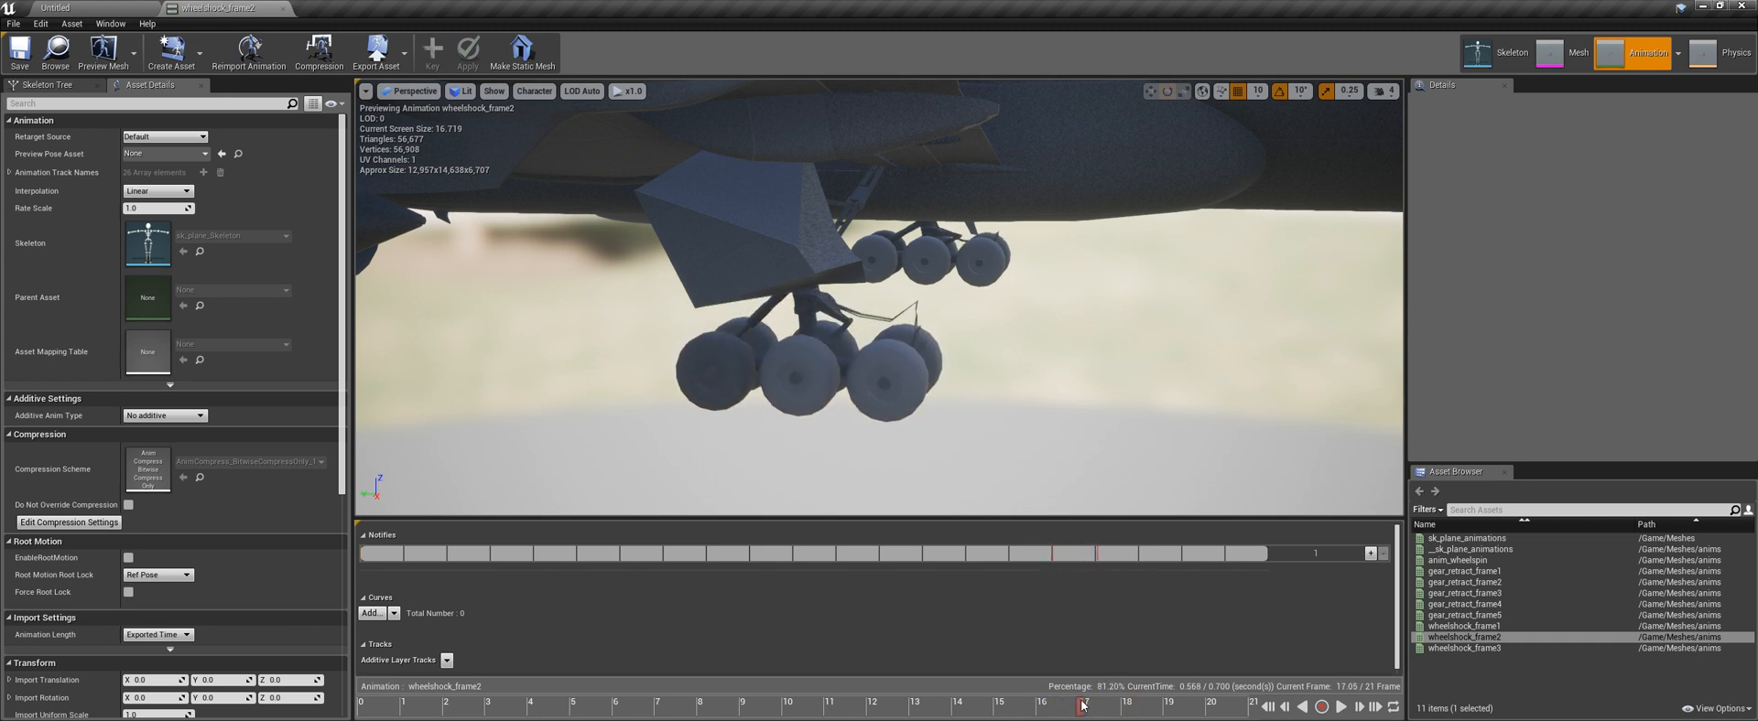
pyautogui.rightClick(1082, 705)
pyautogui.click(1144, 588)
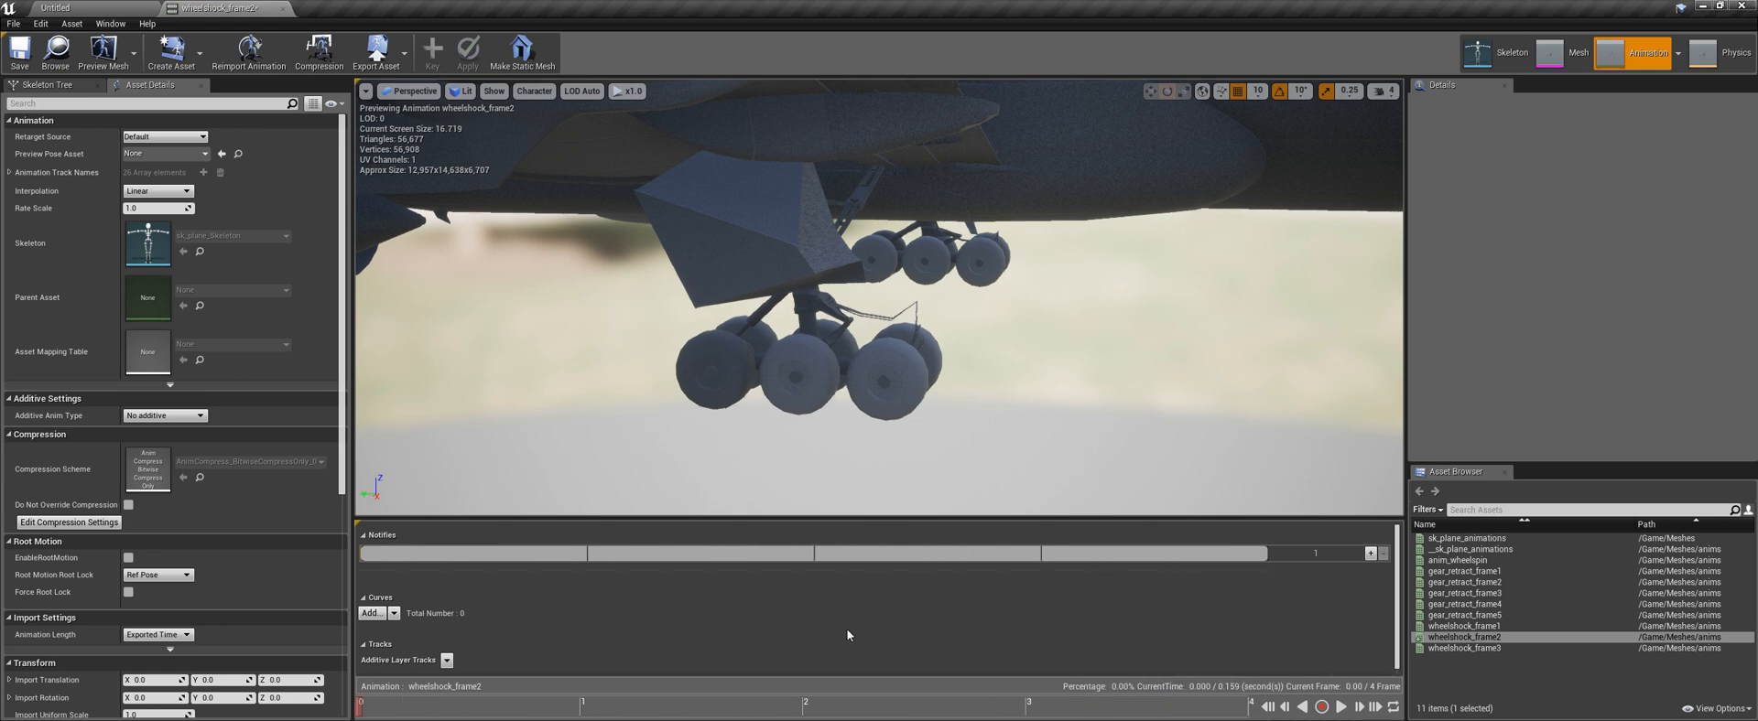
pyautogui.rightClick(362, 708)
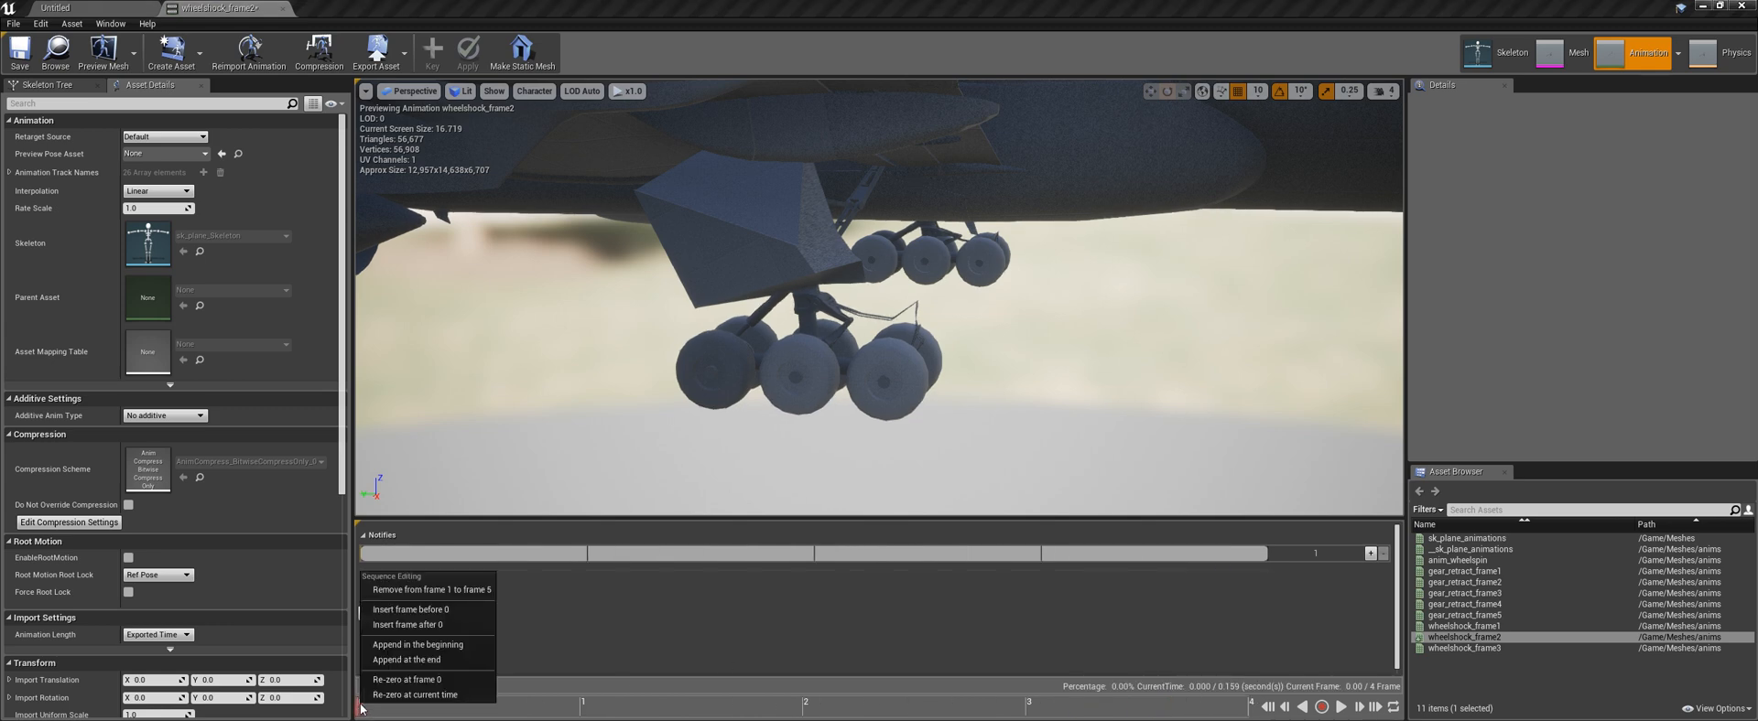
pyautogui.click(439, 590)
pyautogui.hotkey('ctrl', 's')
# Trim wheelshock_frame3 to a single pose by removing frame 0 up to about frame 18 and then frames 1 to 4, and close its editor
pyautogui.click(101, 8)
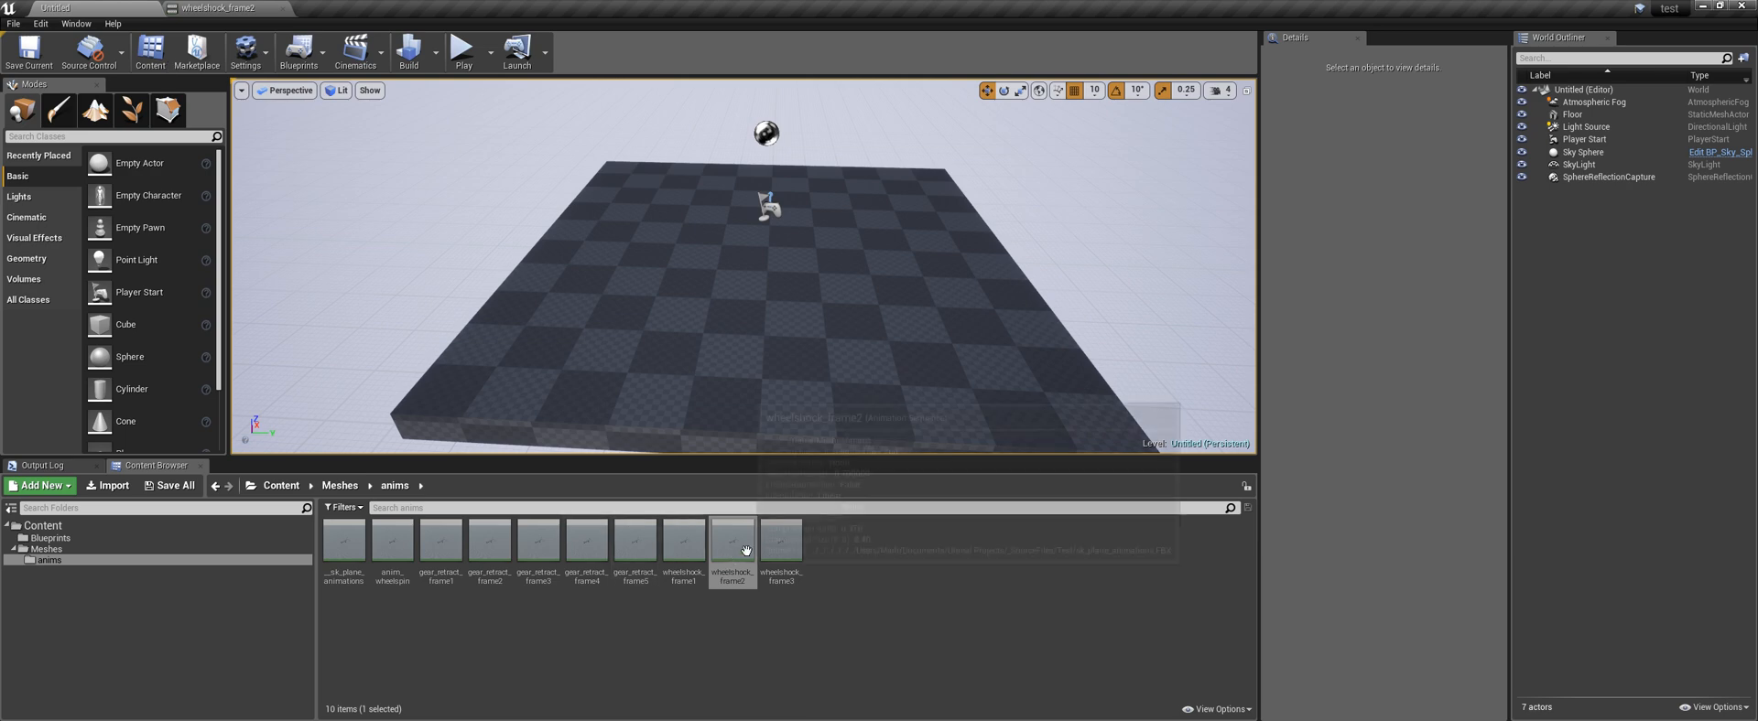
pyautogui.doubleClick(779, 543)
pyautogui.moveTo(1094, 716)
pyautogui.mouseDown()
pyautogui.moveTo(1048, 708)
pyautogui.moveTo(1123, 712)
pyautogui.mouseUp()
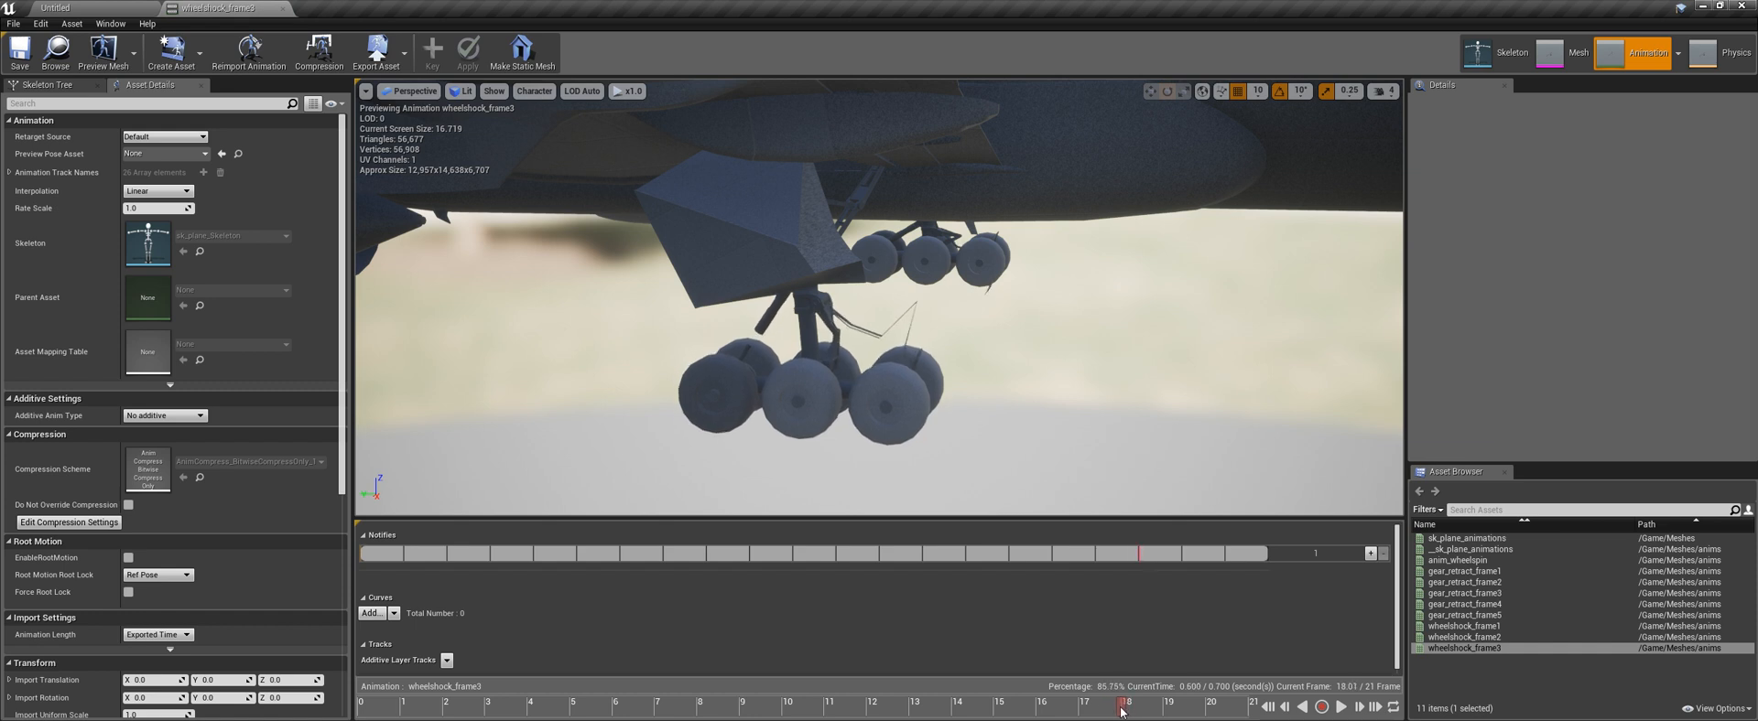
pyautogui.rightClick(1121, 712)
pyautogui.click(1181, 579)
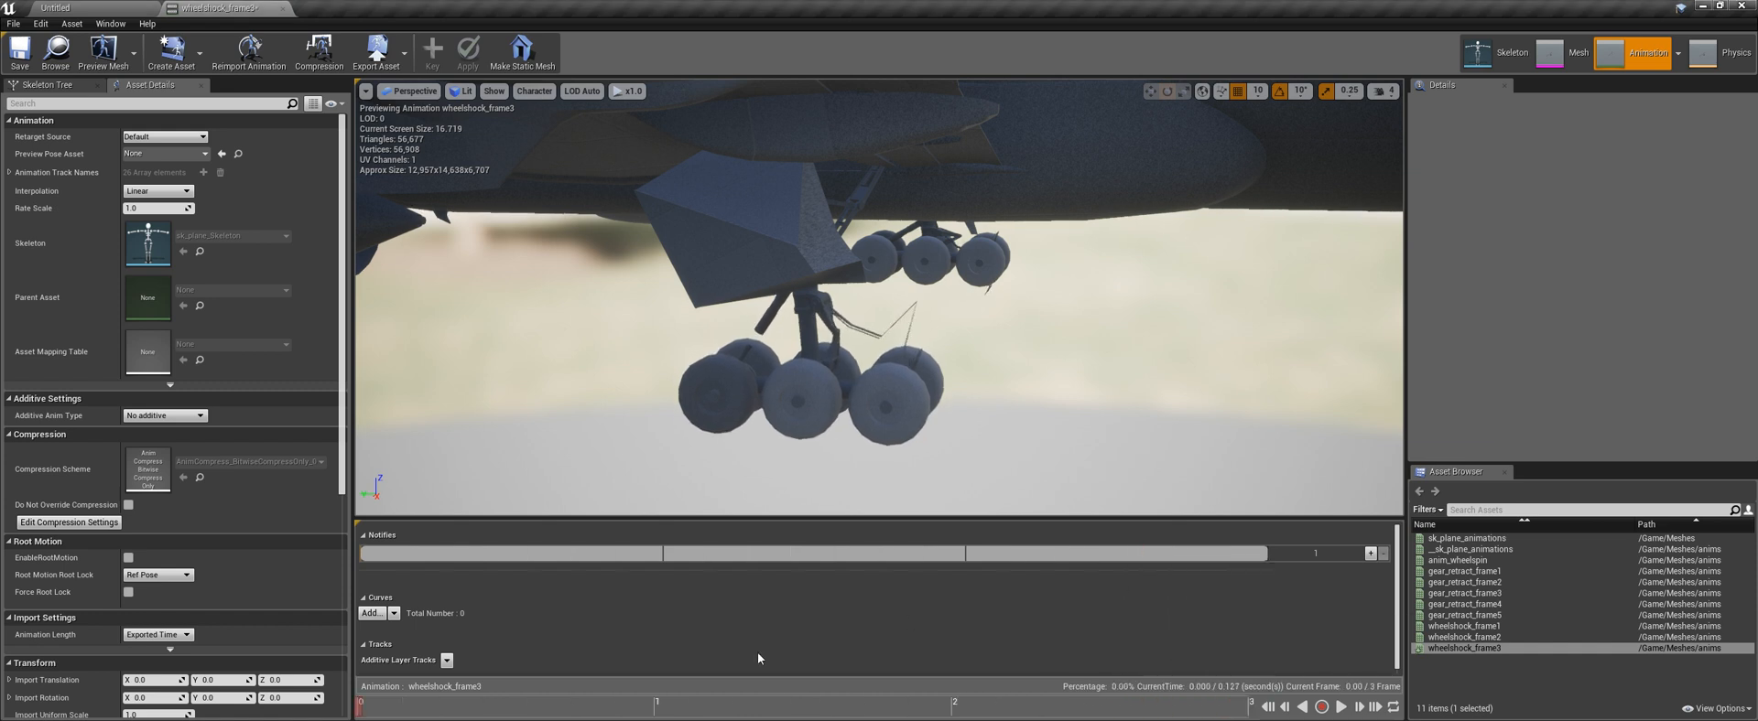
pyautogui.rightClick(361, 707)
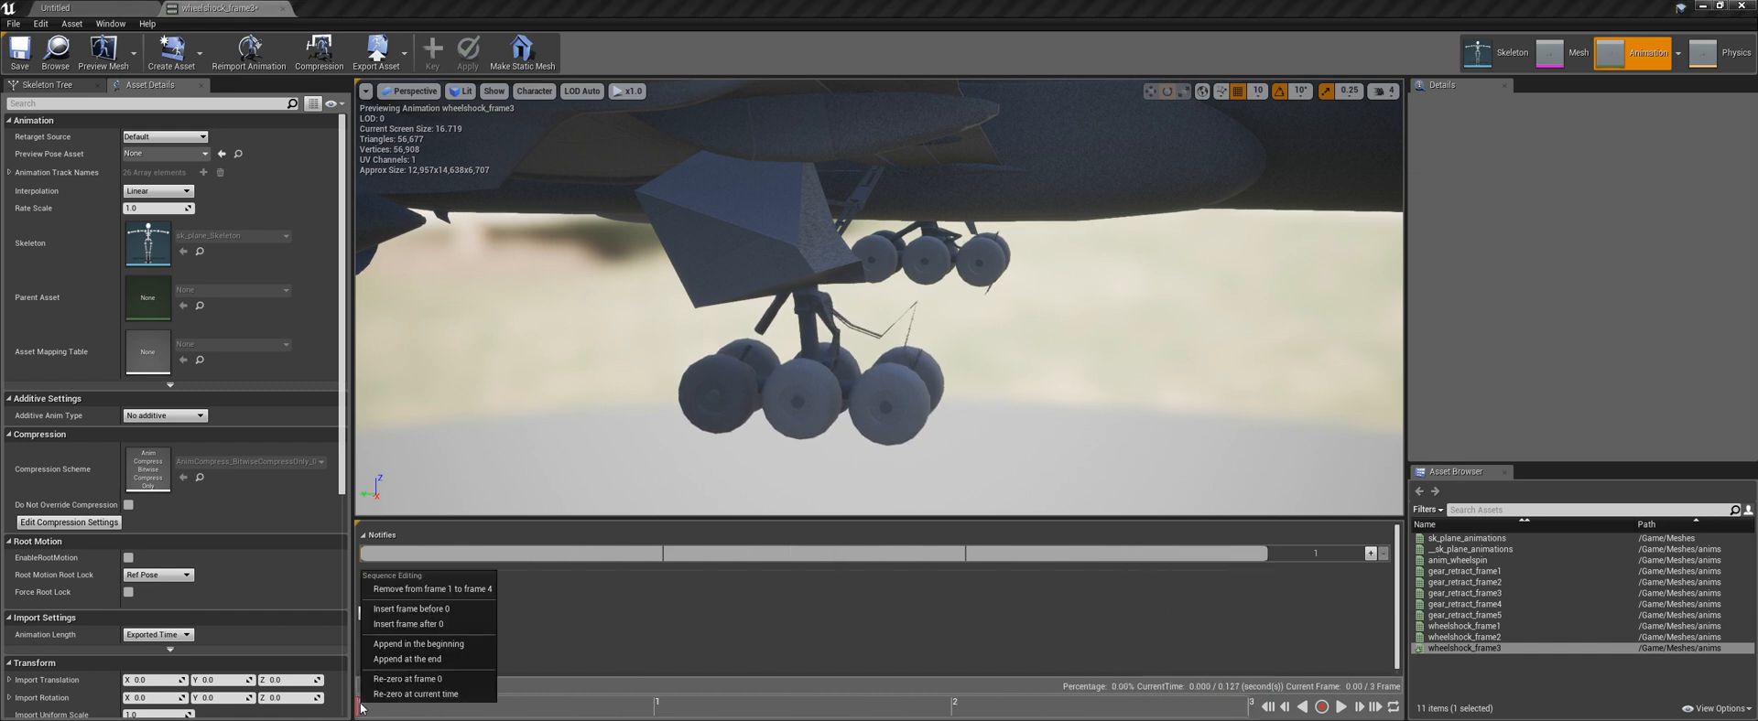
pyautogui.click(430, 587)
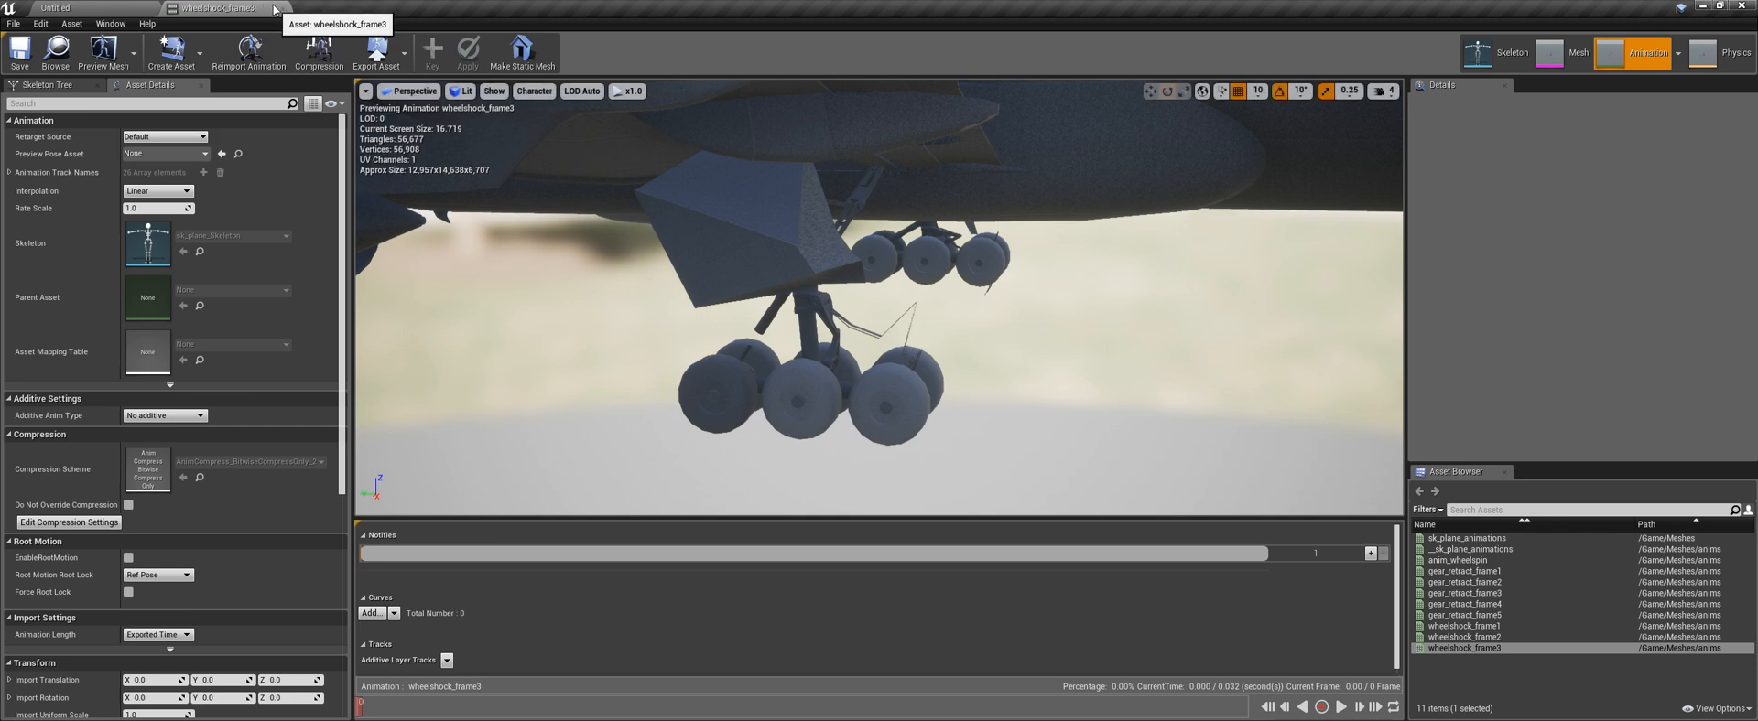
pyautogui.click(273, 8)
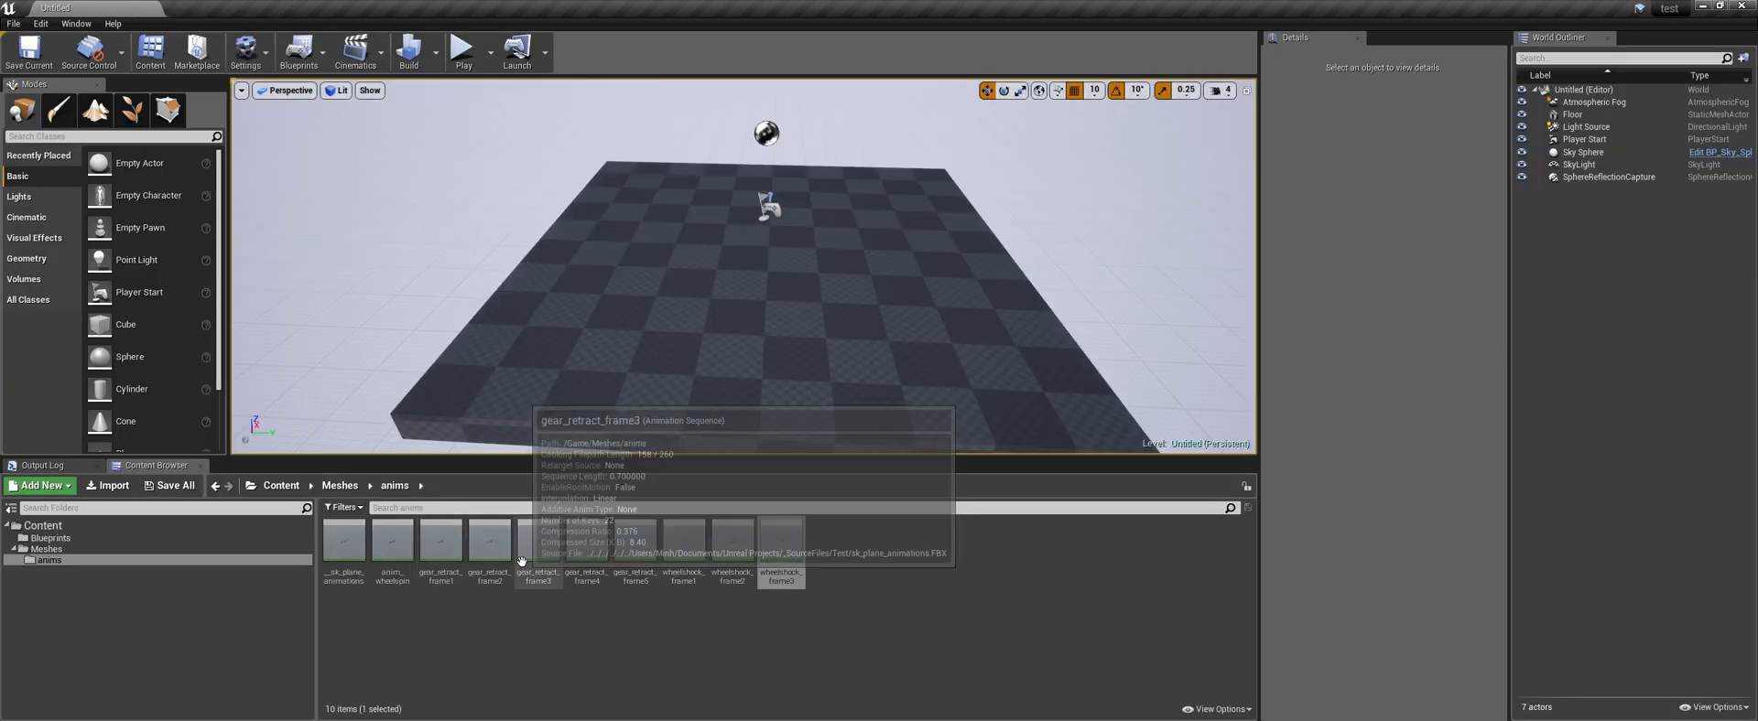
# Switch to 3ds Max, scrub the timeline to review the gear retraction motion, and return to Unreal Engine
pyautogui.hotkey('alt', 'Tab')
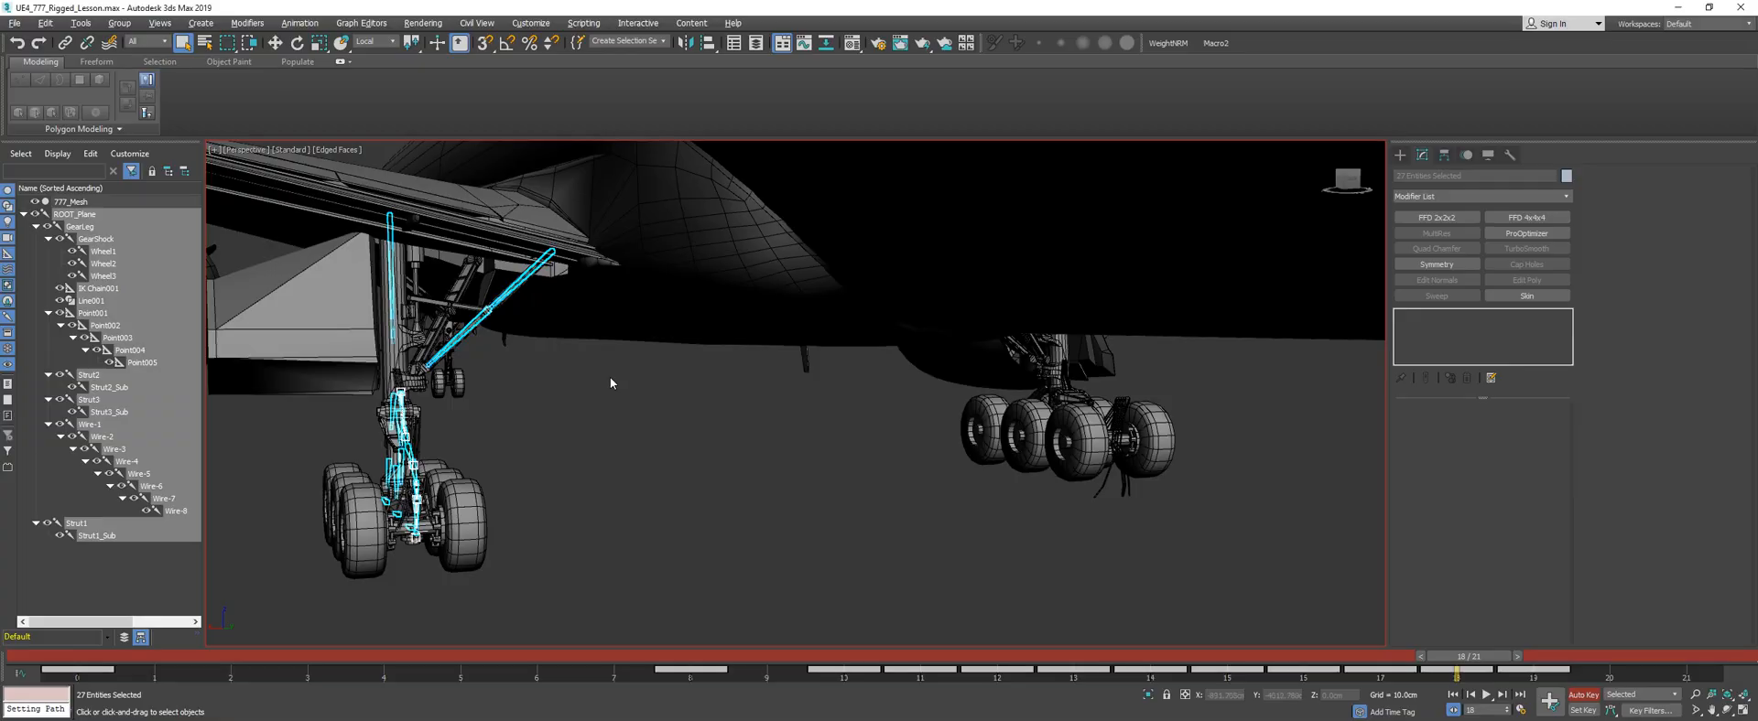
pyautogui.moveTo(823, 666); pyautogui.dragTo(666, 601)
pyautogui.hotkey('alt', 'Tab')
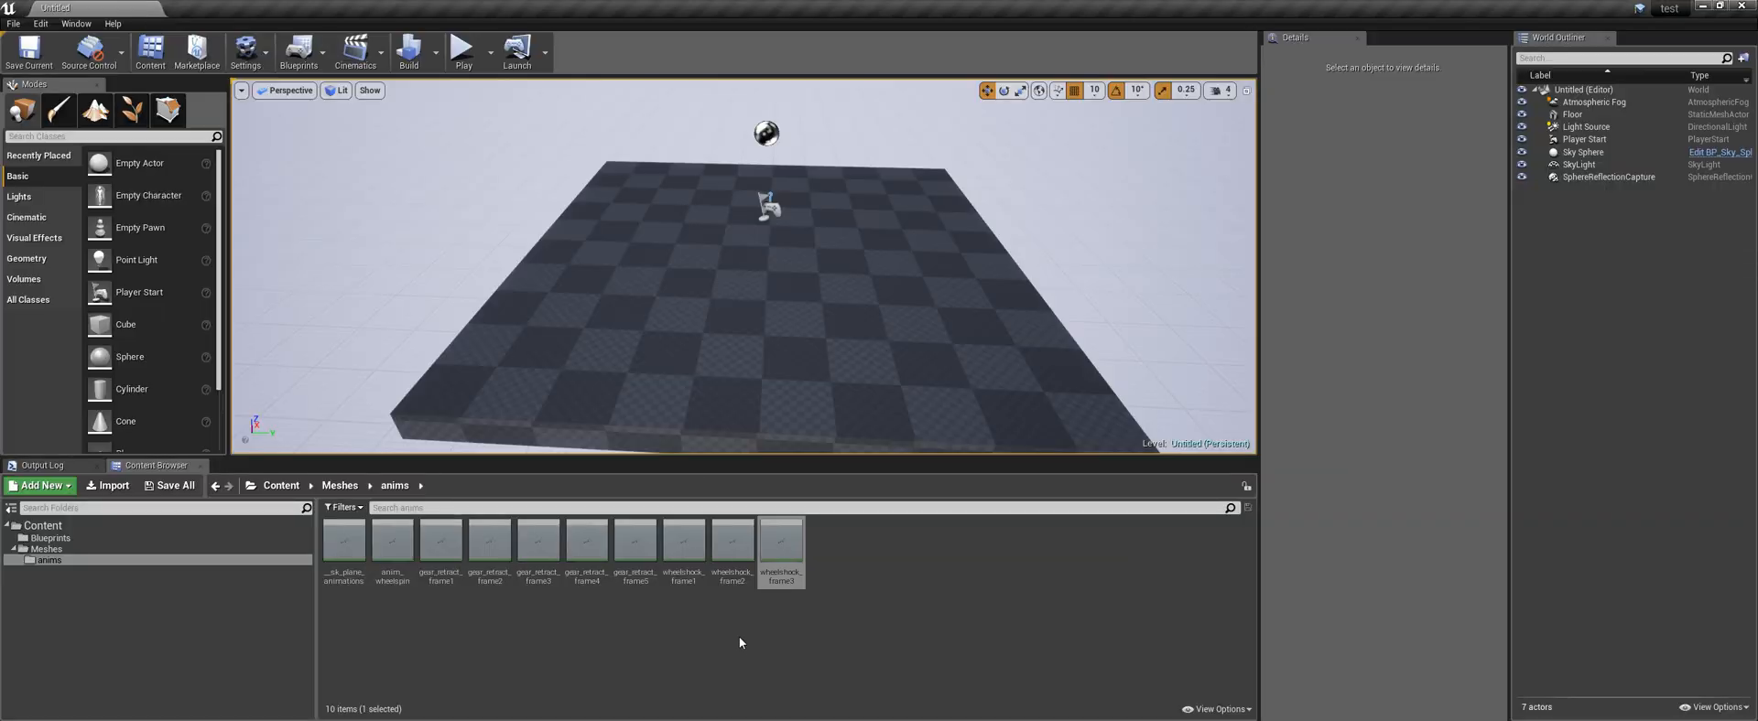
# Create a Blend Space 1D for sk_plane_Skeleton in the anims folder and name it BS_gearRetract
pyautogui.click(738, 630)
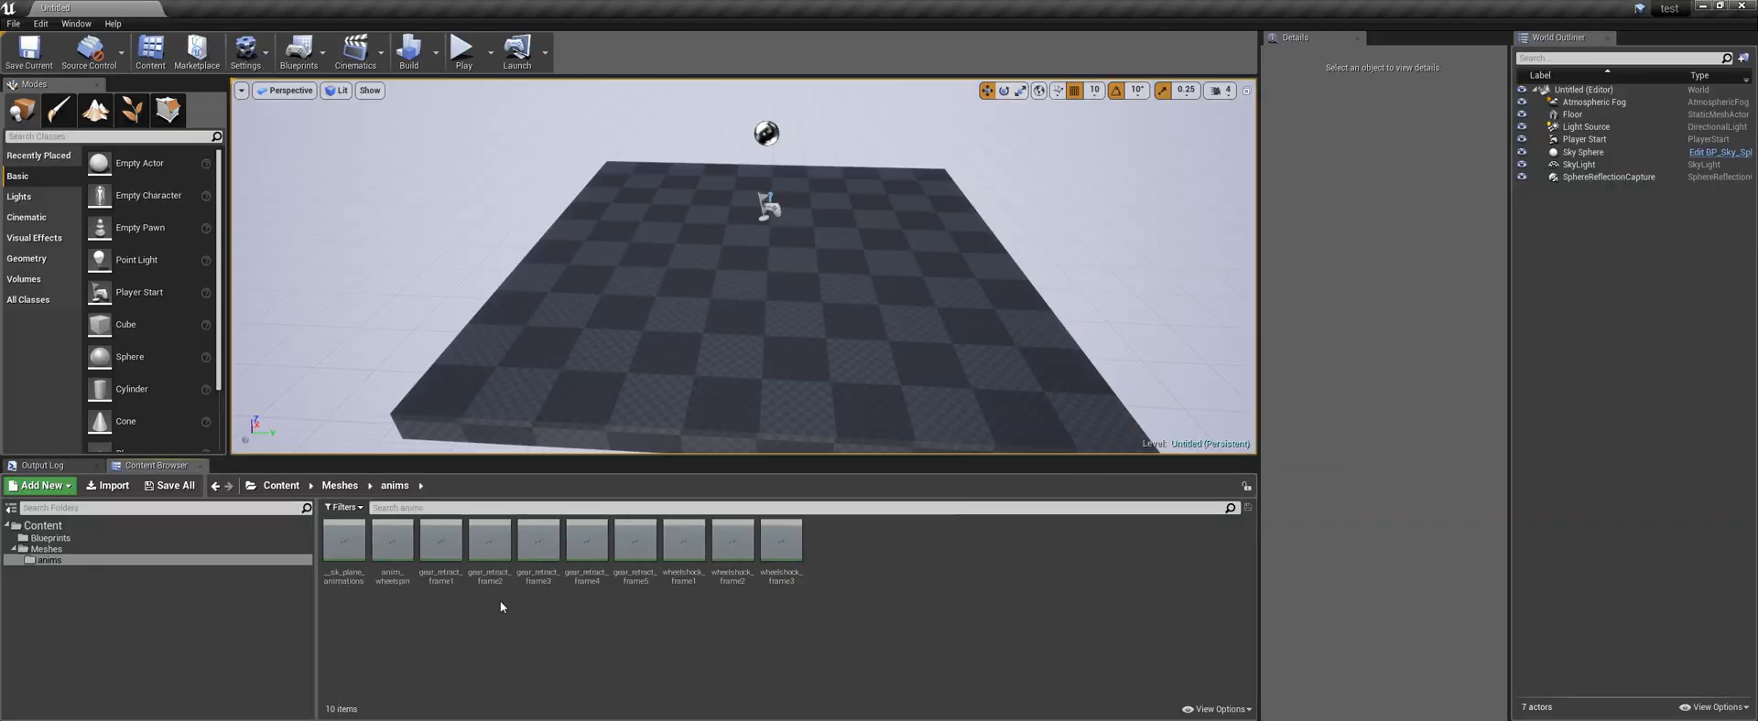
pyautogui.rightClick(849, 560)
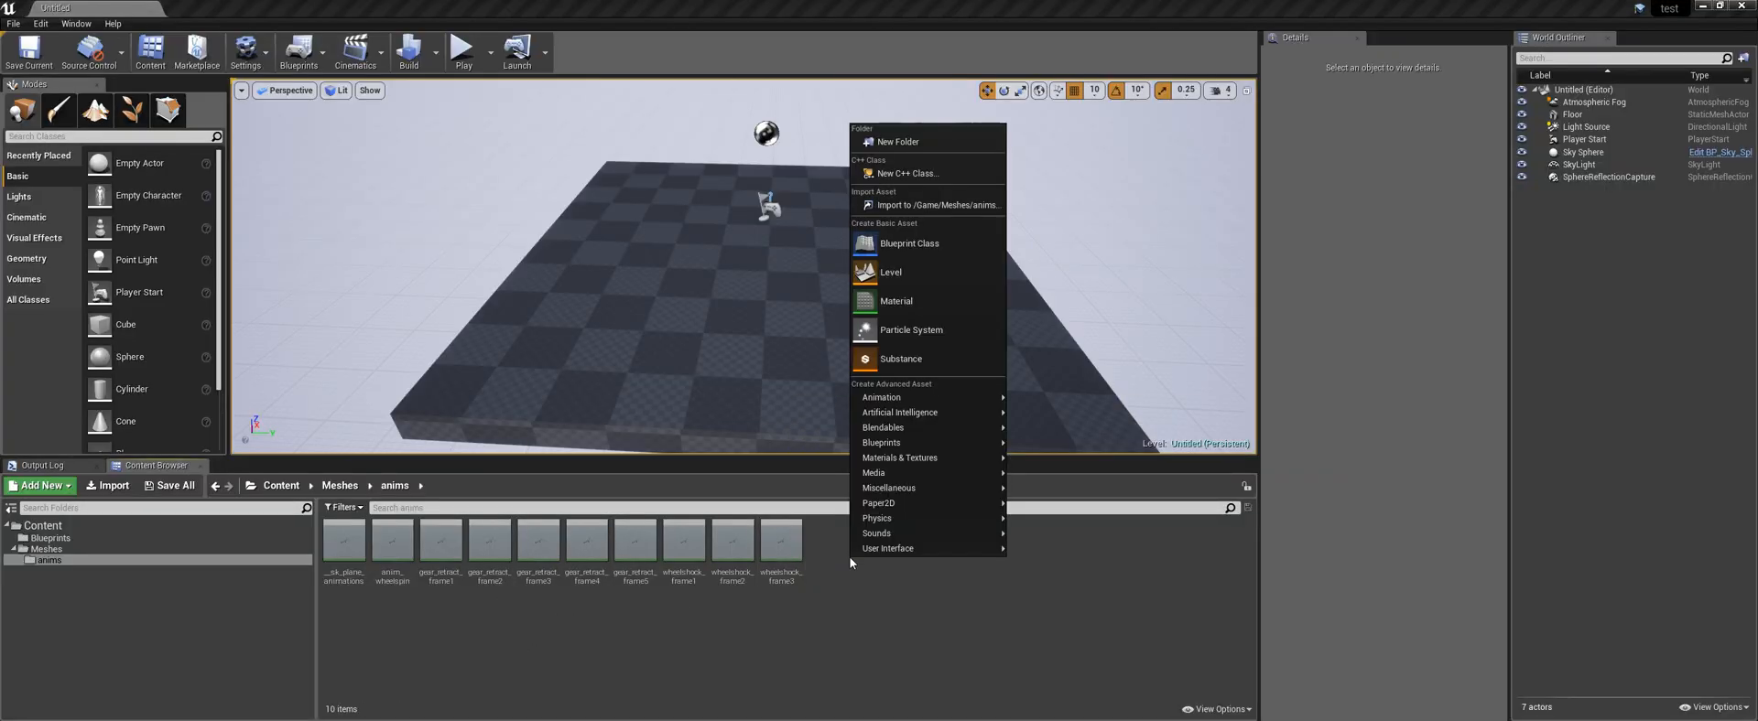
pyautogui.rightClick(838, 558)
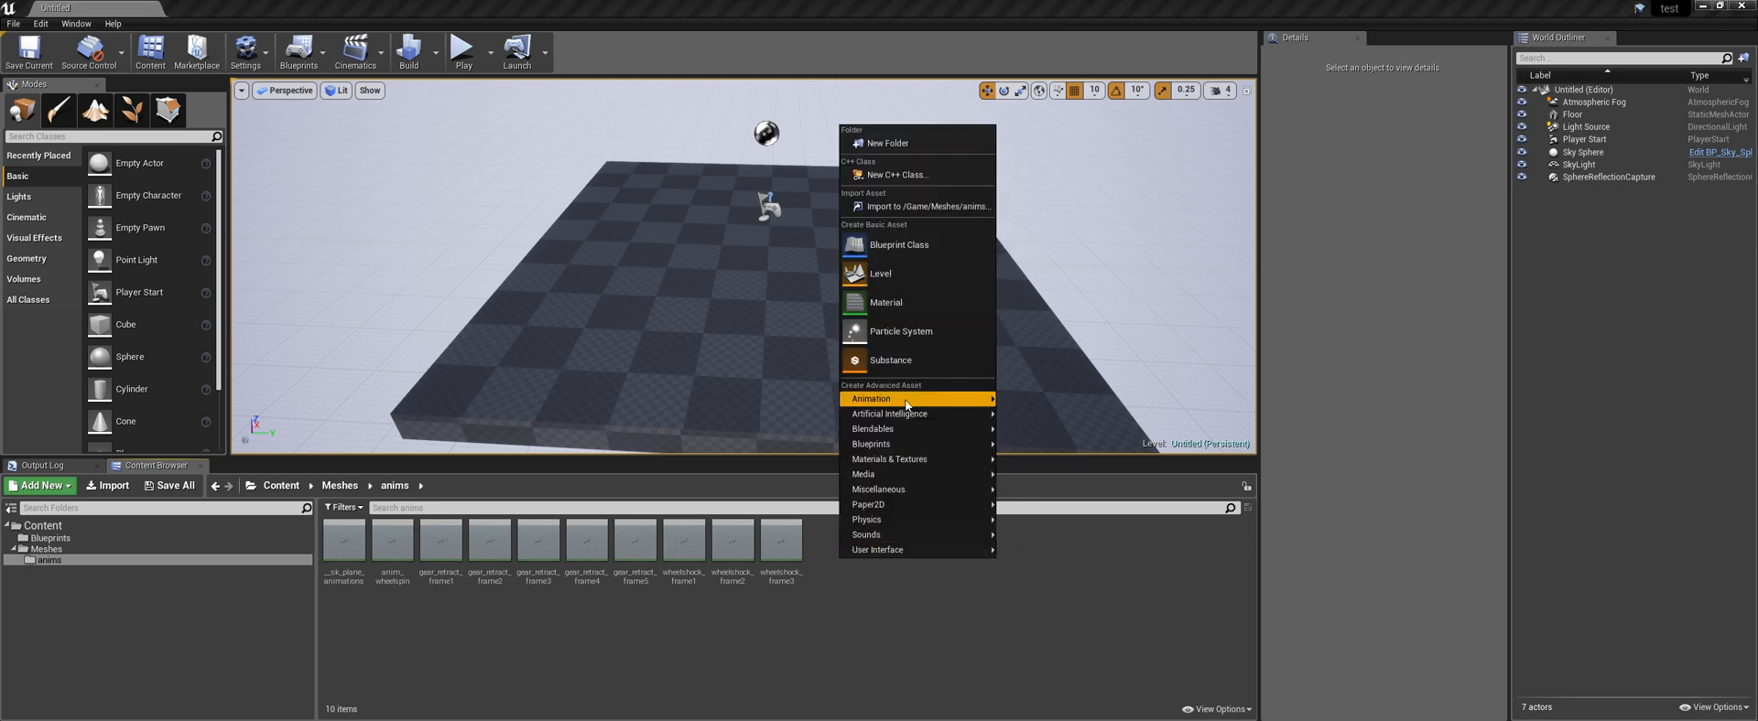
pyautogui.moveTo(904, 400)
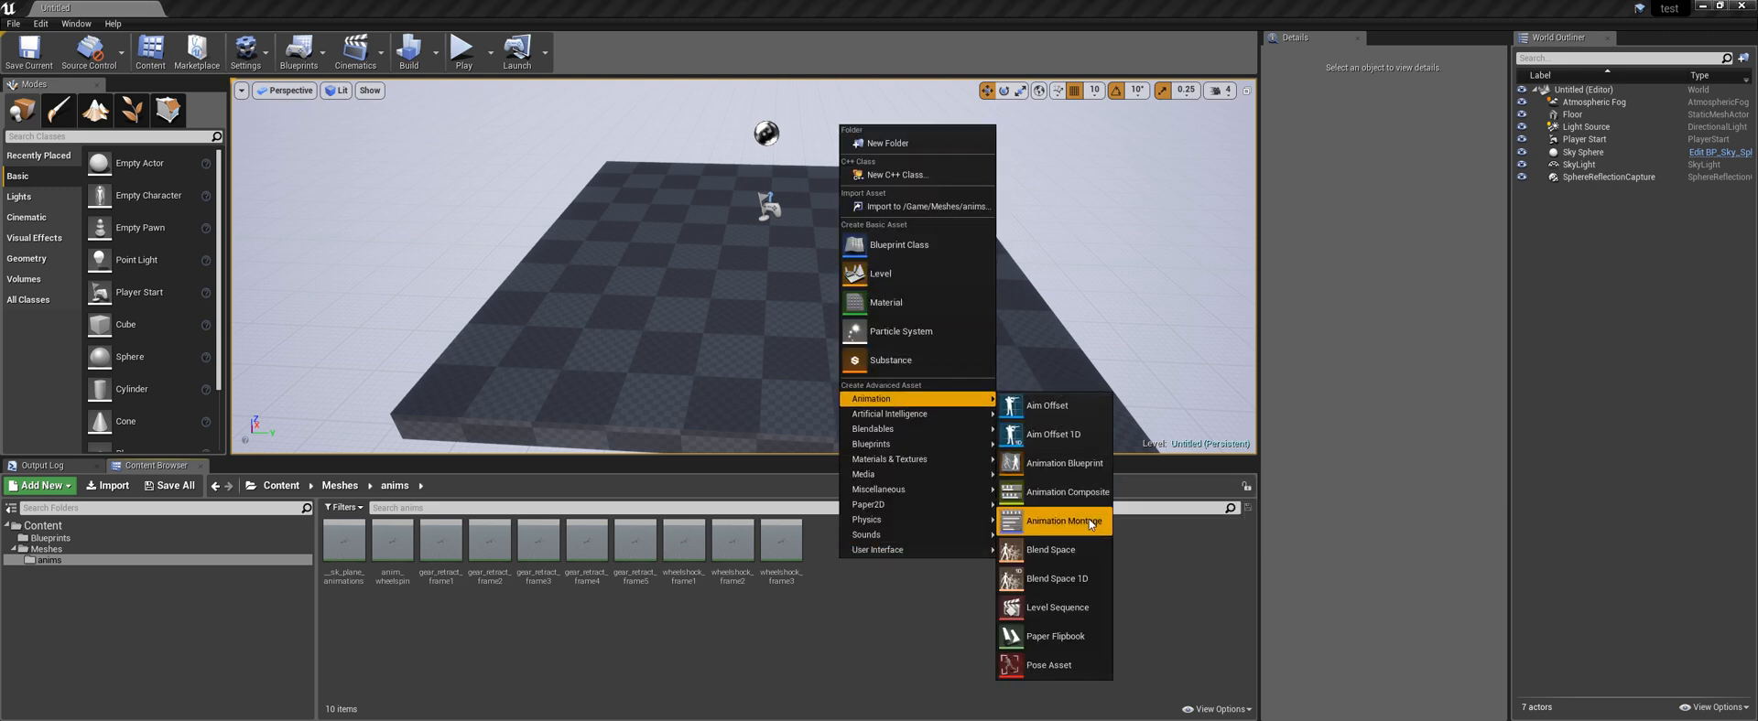
pyautogui.click(1055, 580)
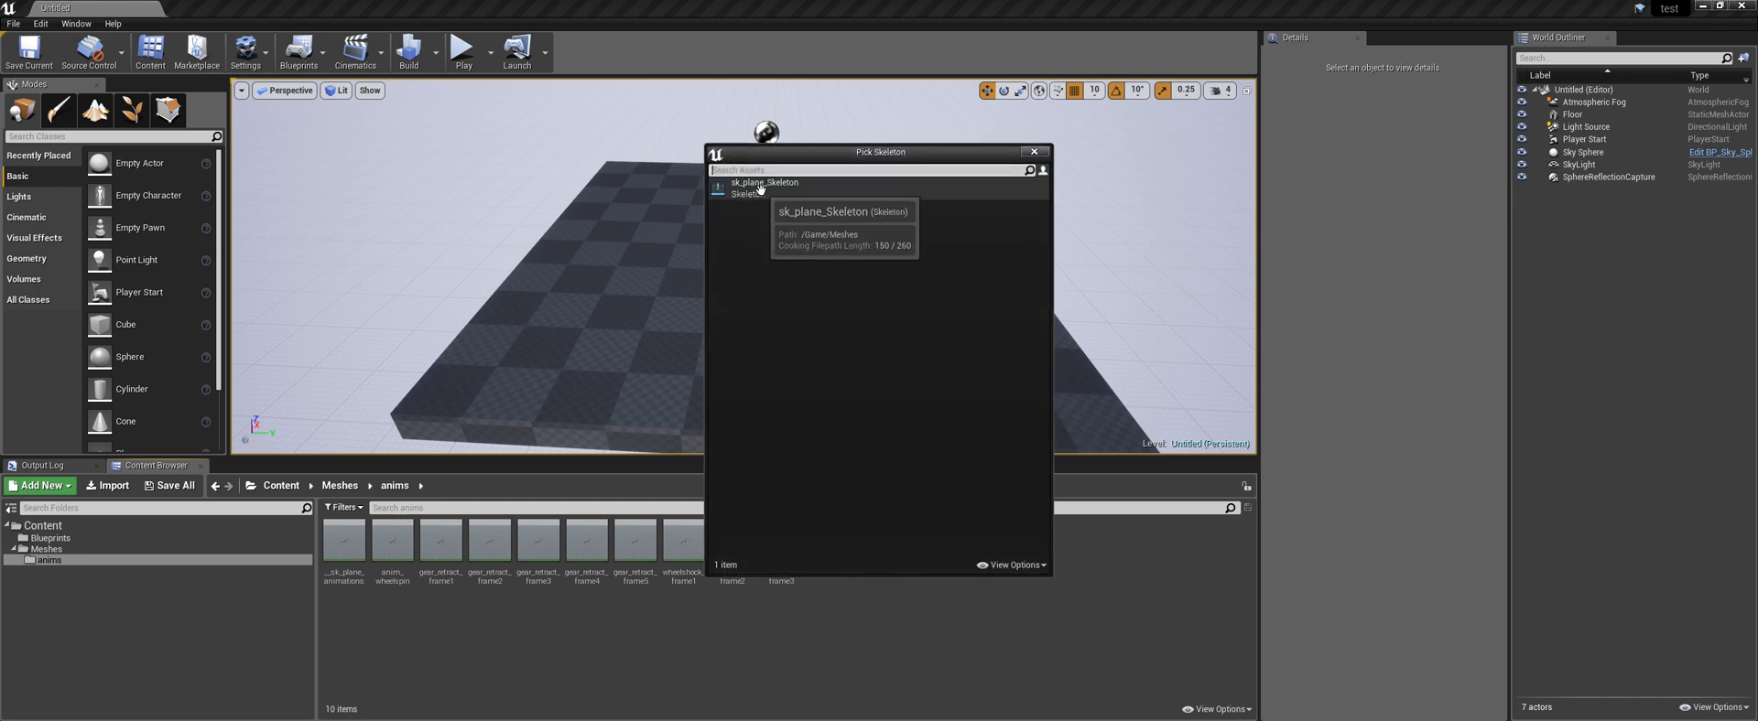
pyautogui.click(750, 186)
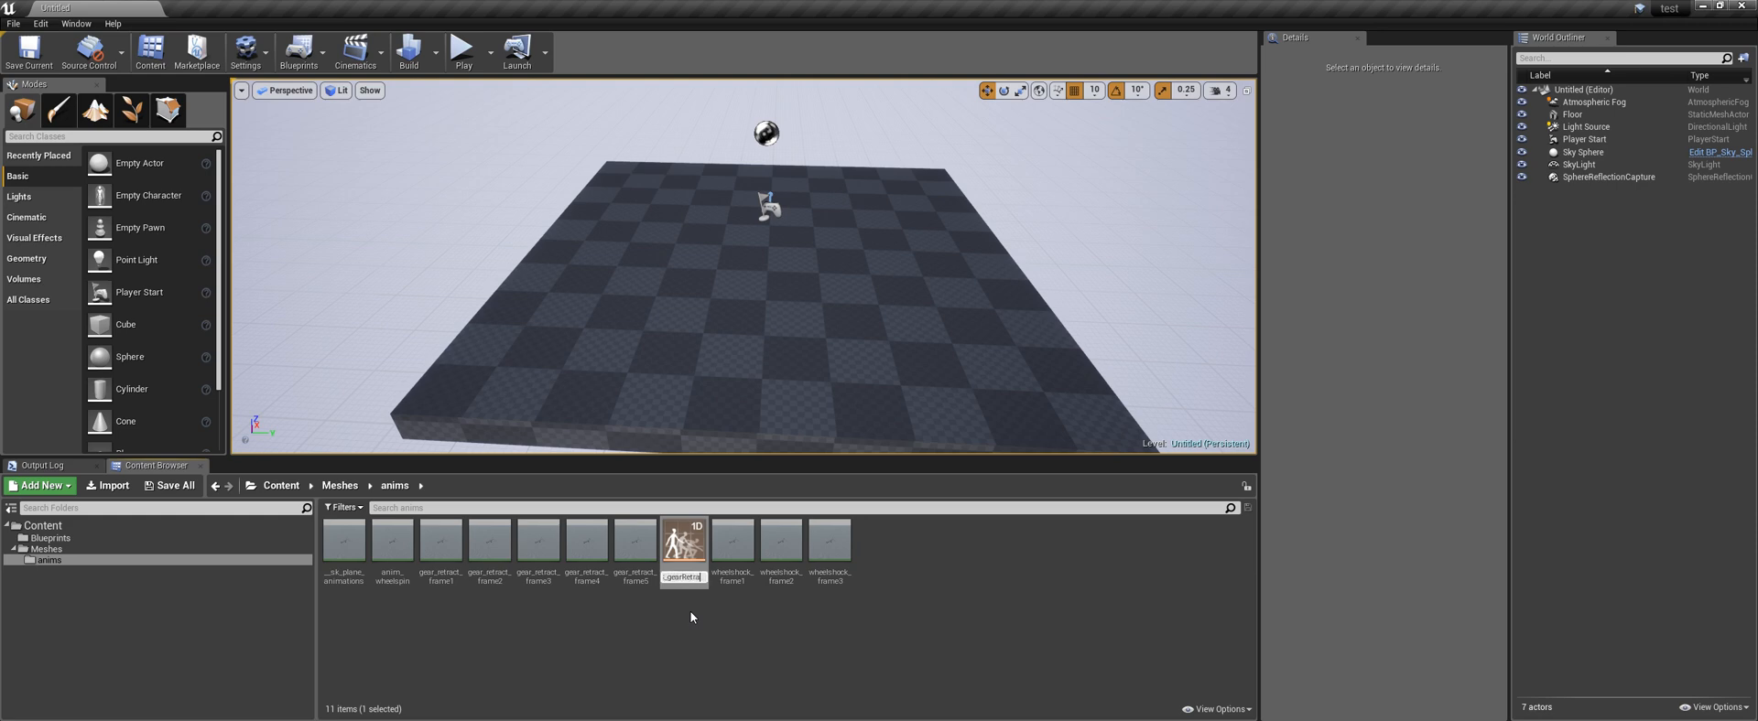
pyautogui.press('Return')
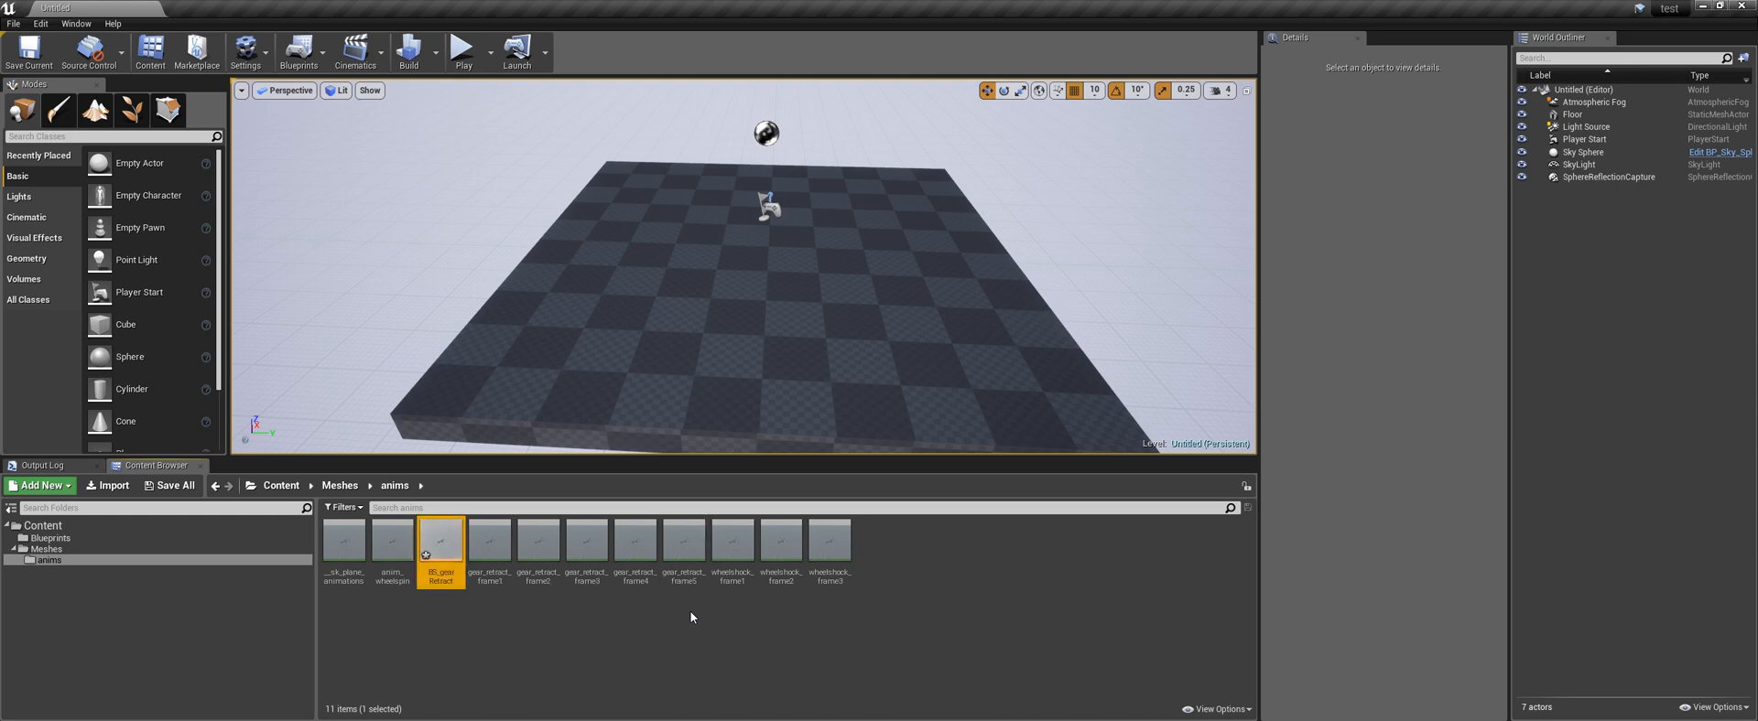
# Open BS_gearRetract, expand its horizontal axis settings, and place gear_retract_frame1 at 0 on the axis
pyautogui.doubleClick(441, 544)
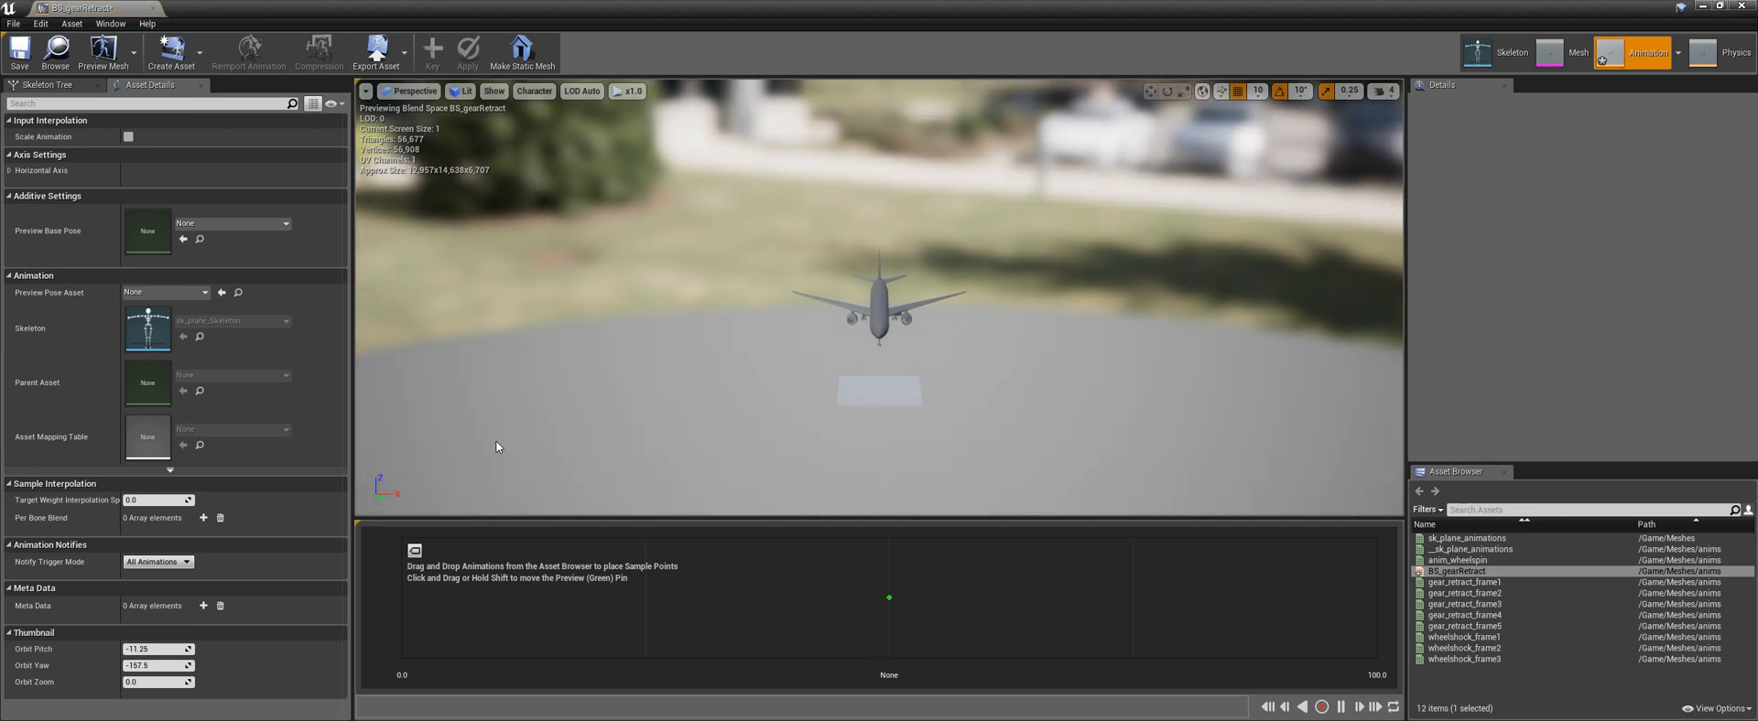
pyautogui.click(11, 170)
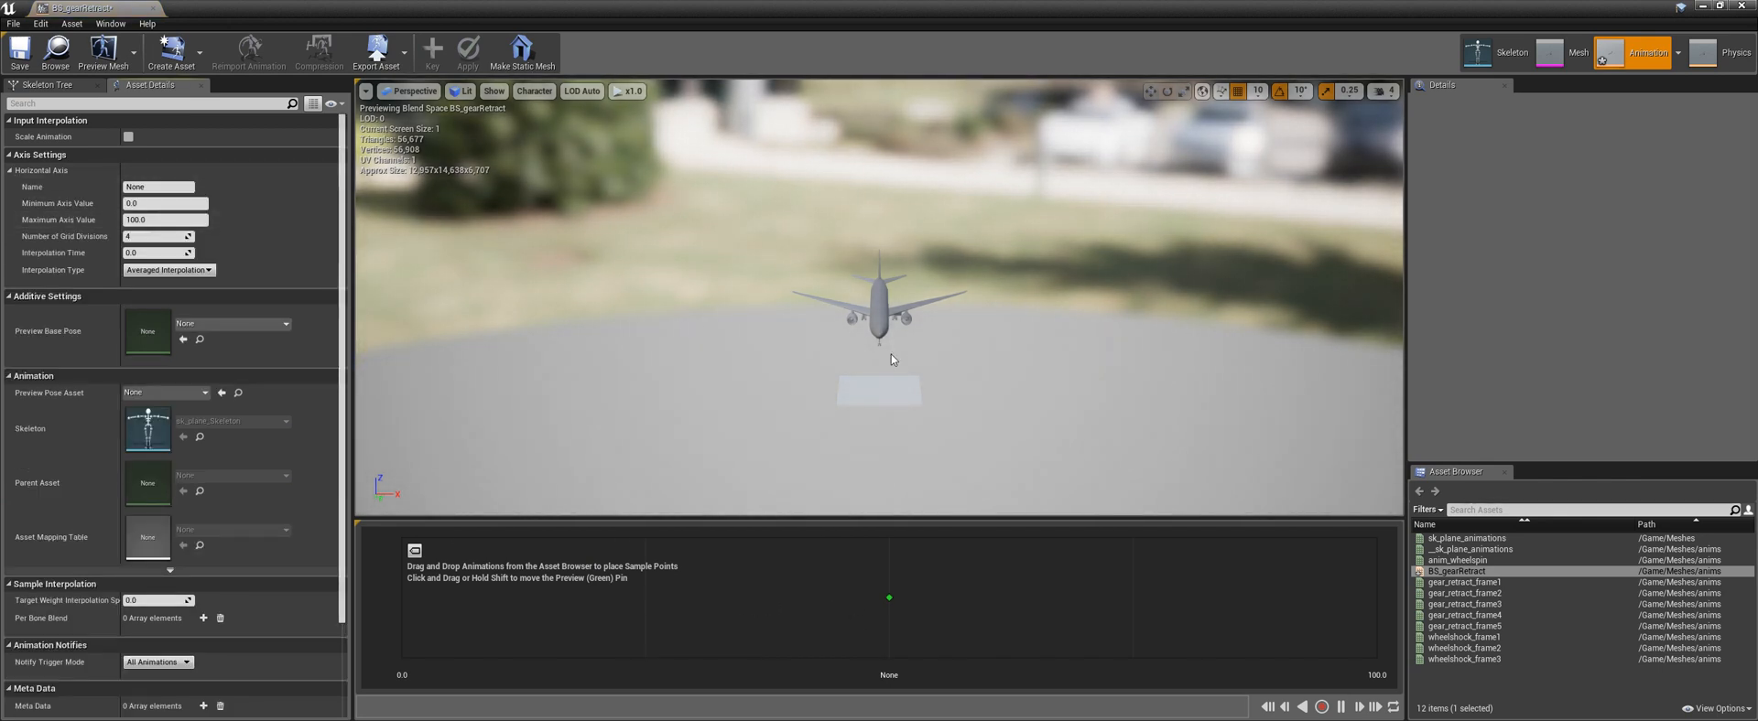
pyautogui.moveTo(894, 360)
pyautogui.mouseDown(button='right')
pyautogui.moveTo(930, 362)
pyautogui.moveTo(931, 384)
pyautogui.moveTo(924, 353)
pyautogui.mouseUp(button='right')
pyautogui.press('w')
pyautogui.press('a')
pyautogui.press('s')
pyautogui.press('w')
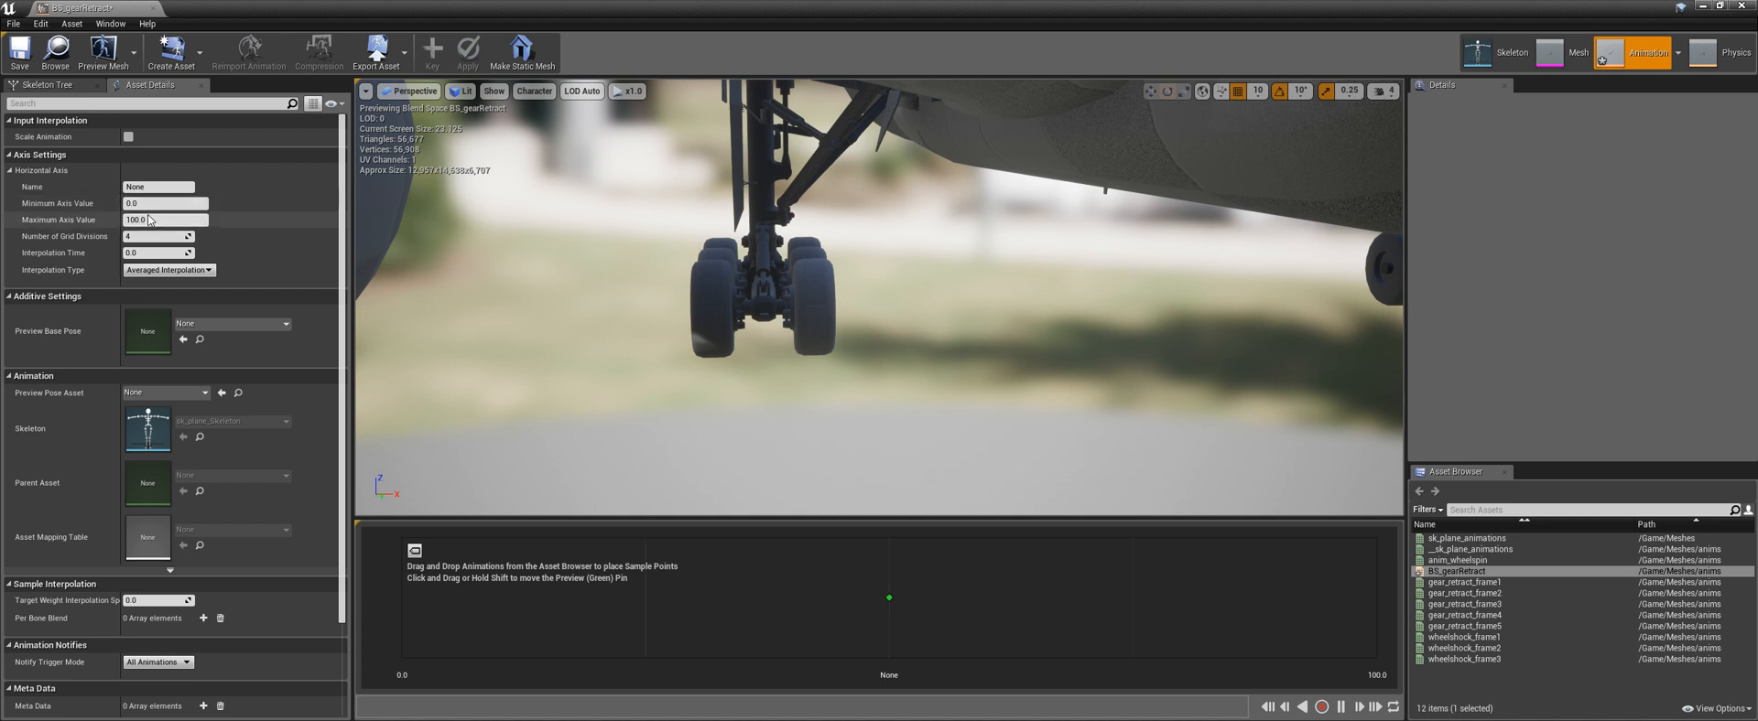
pyautogui.click(151, 203)
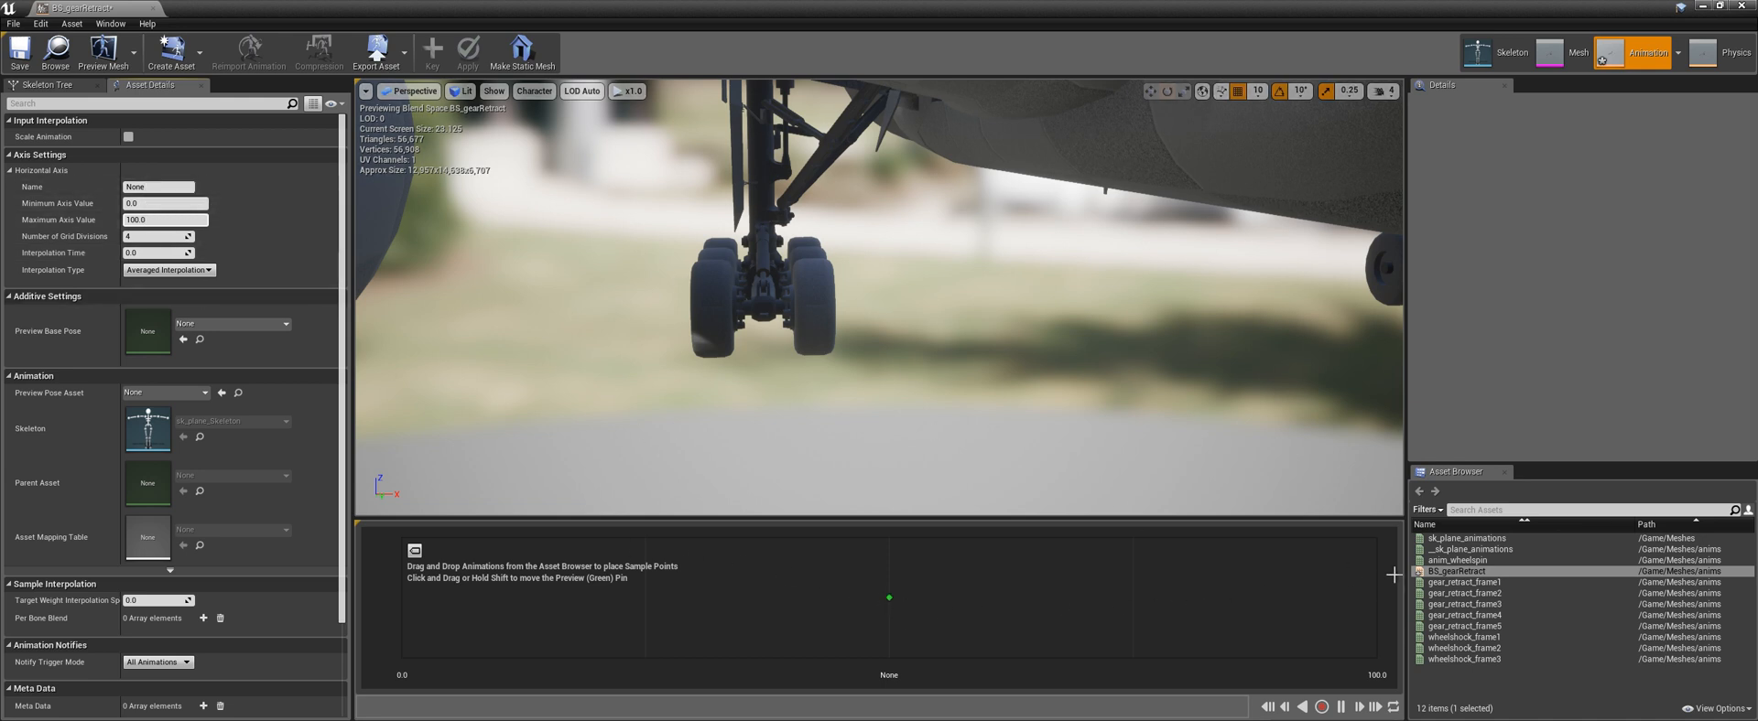
pyautogui.click(1464, 582)
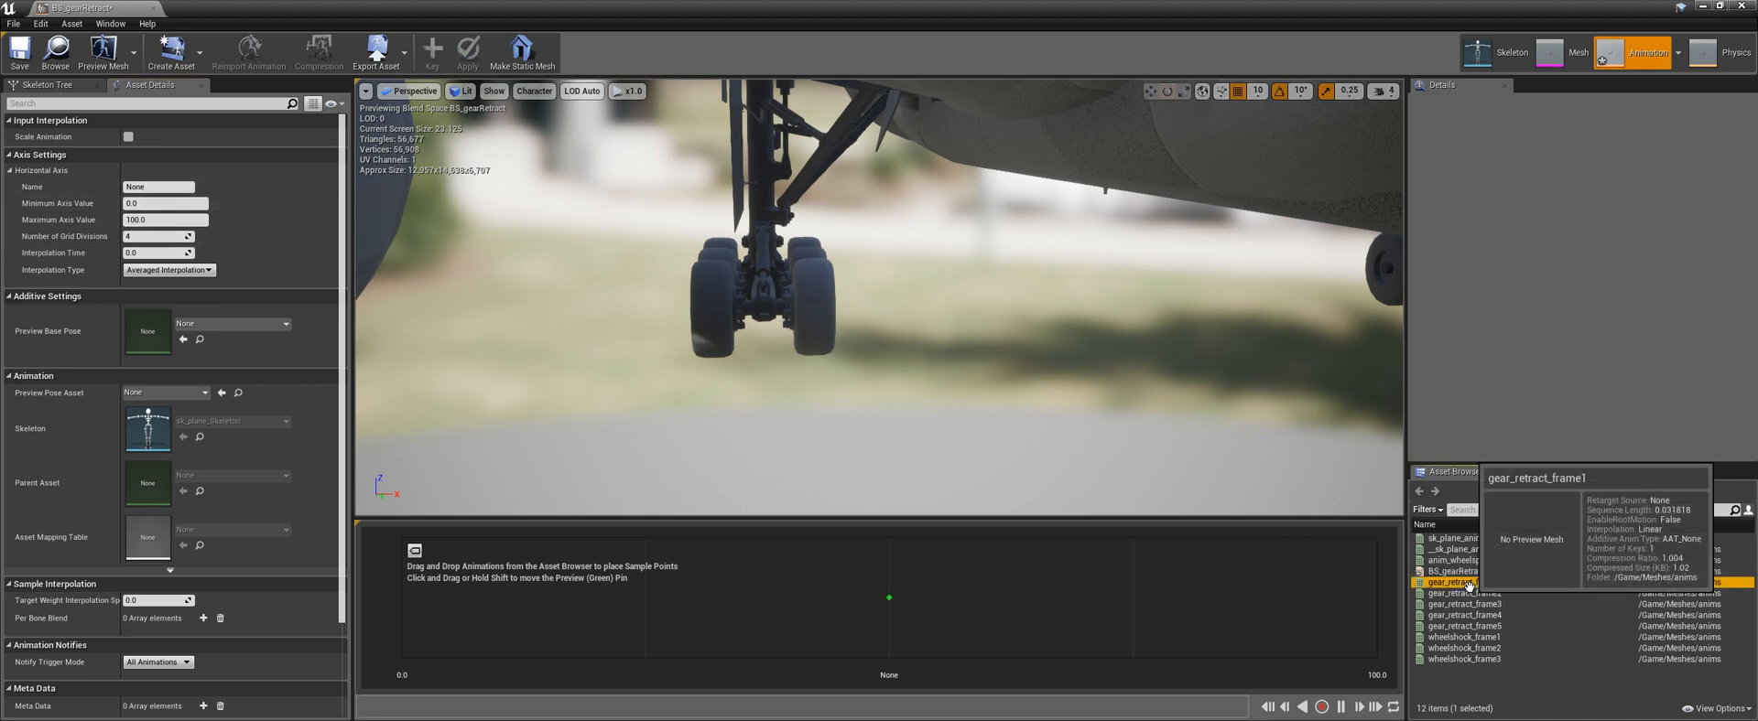
pyautogui.moveTo(1465, 582); pyautogui.dragTo(404, 600)
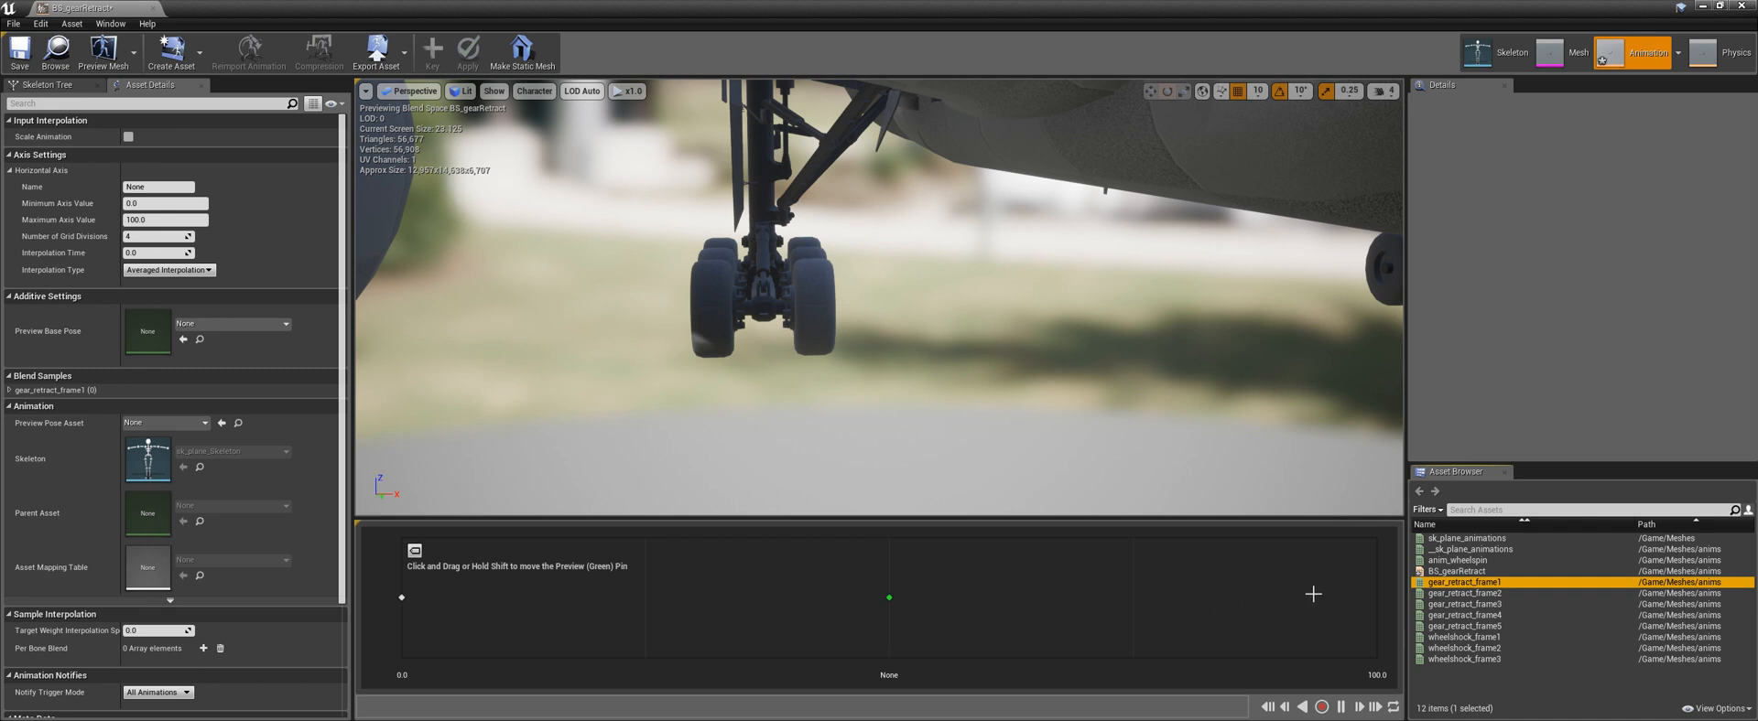
# Keep four grid divisions and place gear_retract_frame2 through gear_retract_frame5 at 25, 50, 75 and 100 on the axis
pyautogui.click(682, 592)
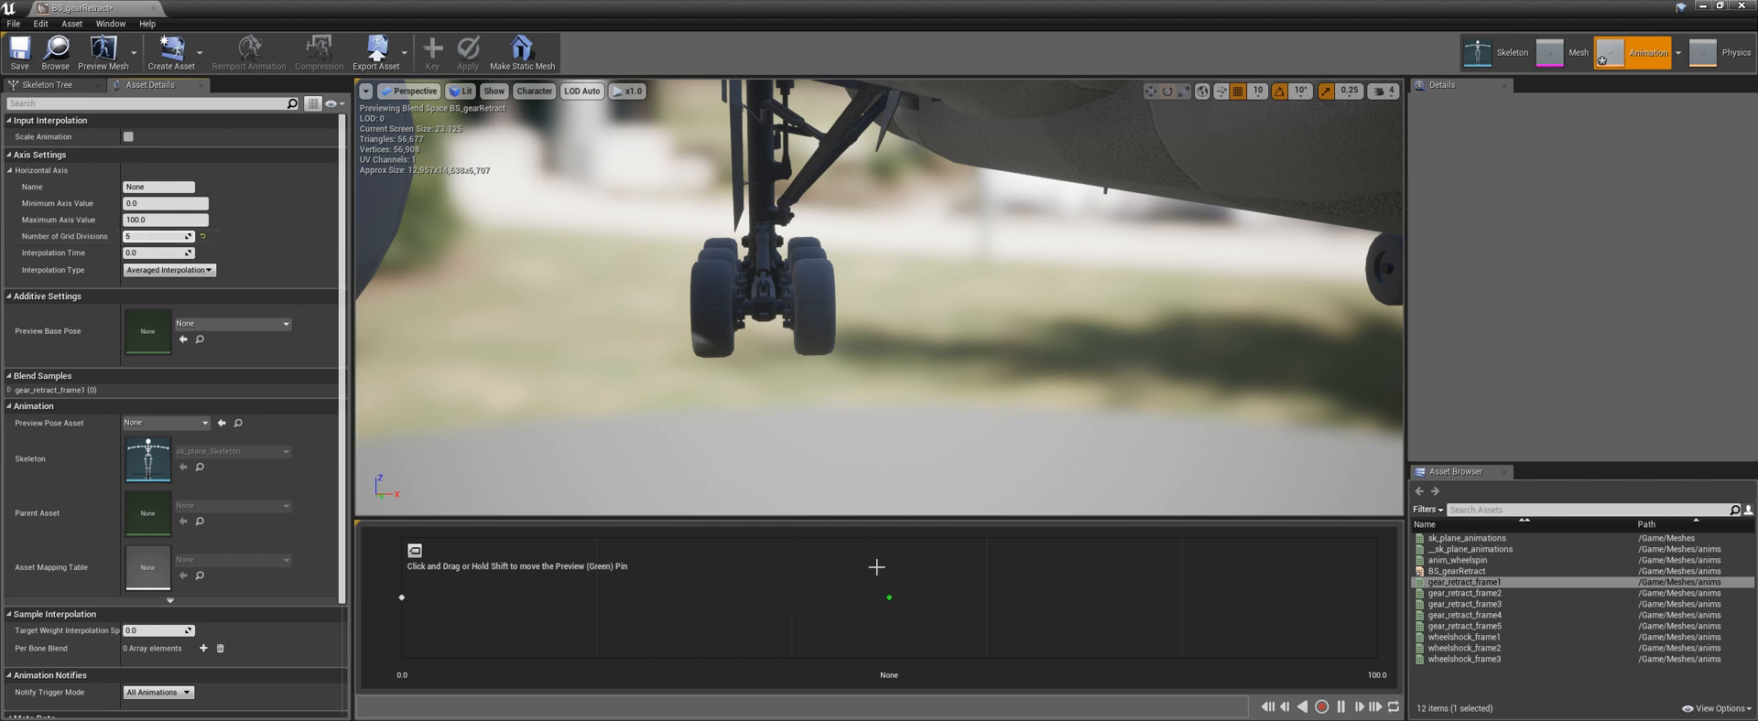
pyautogui.click(898, 597)
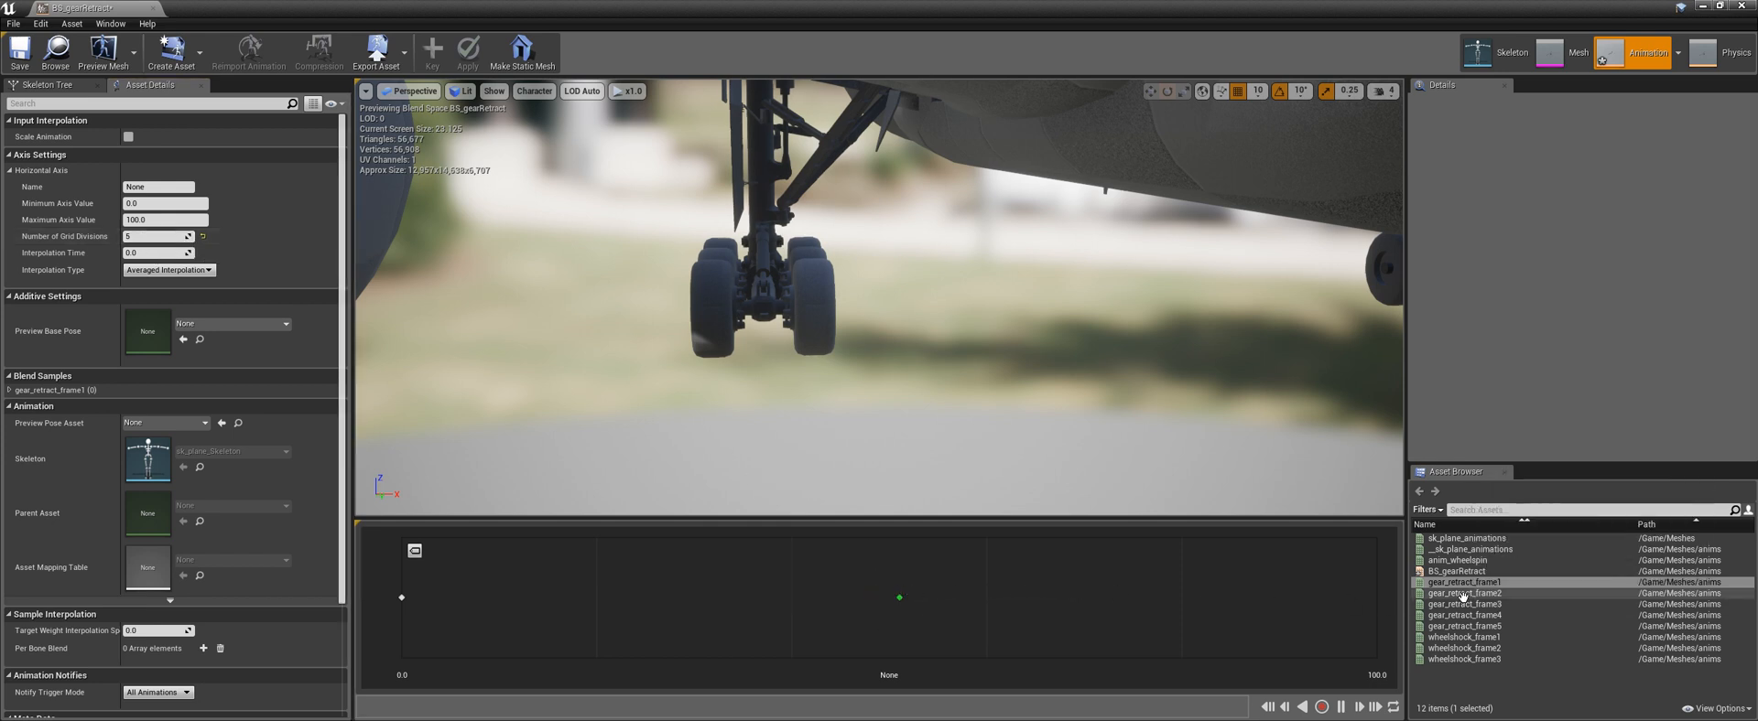
pyautogui.moveTo(1464, 593); pyautogui.dragTo(794, 601)
pyautogui.moveTo(1463, 615); pyautogui.dragTo(987, 599)
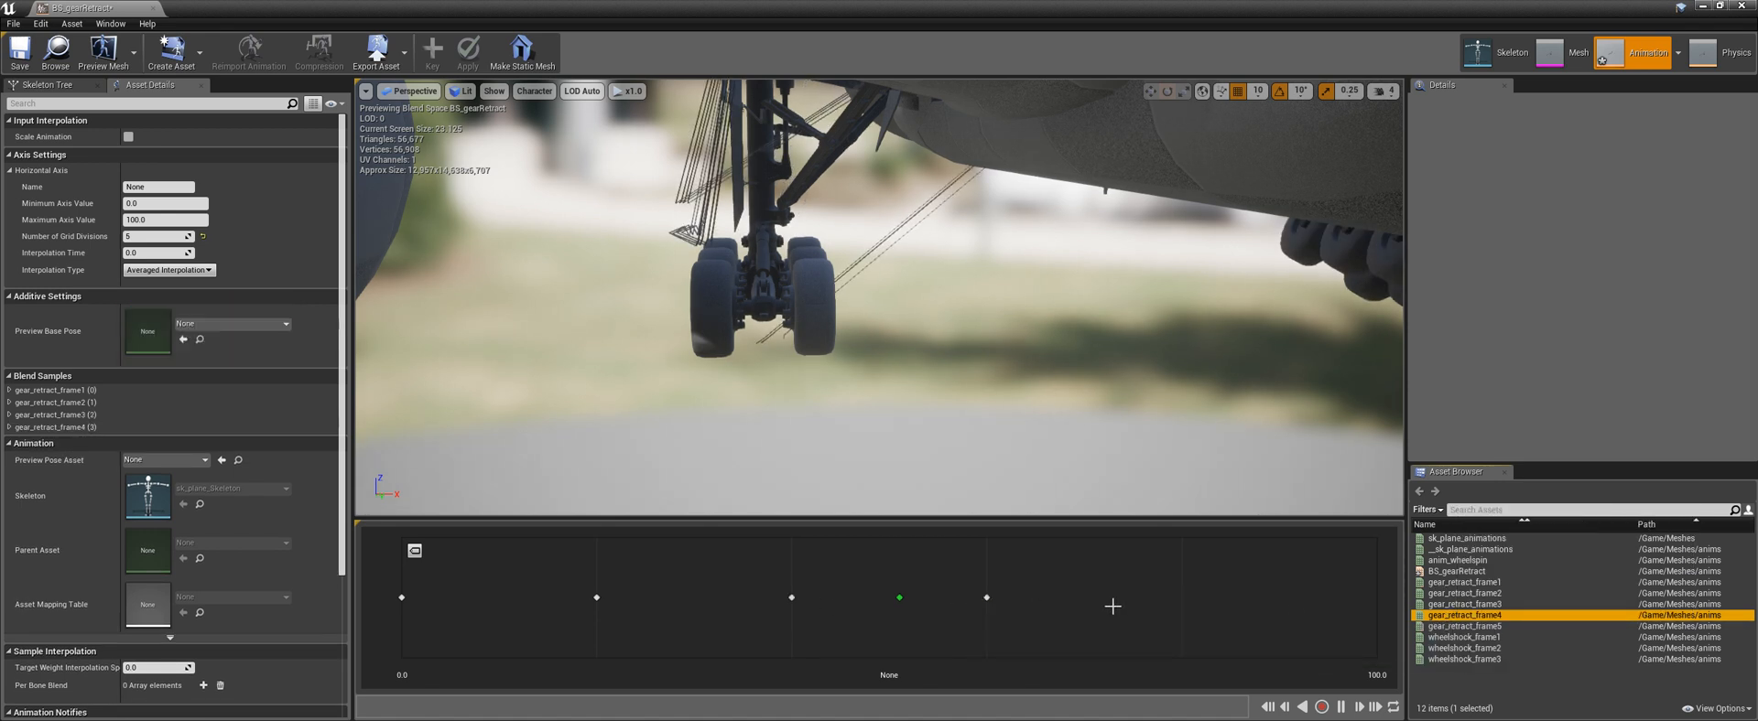
pyautogui.click(169, 237)
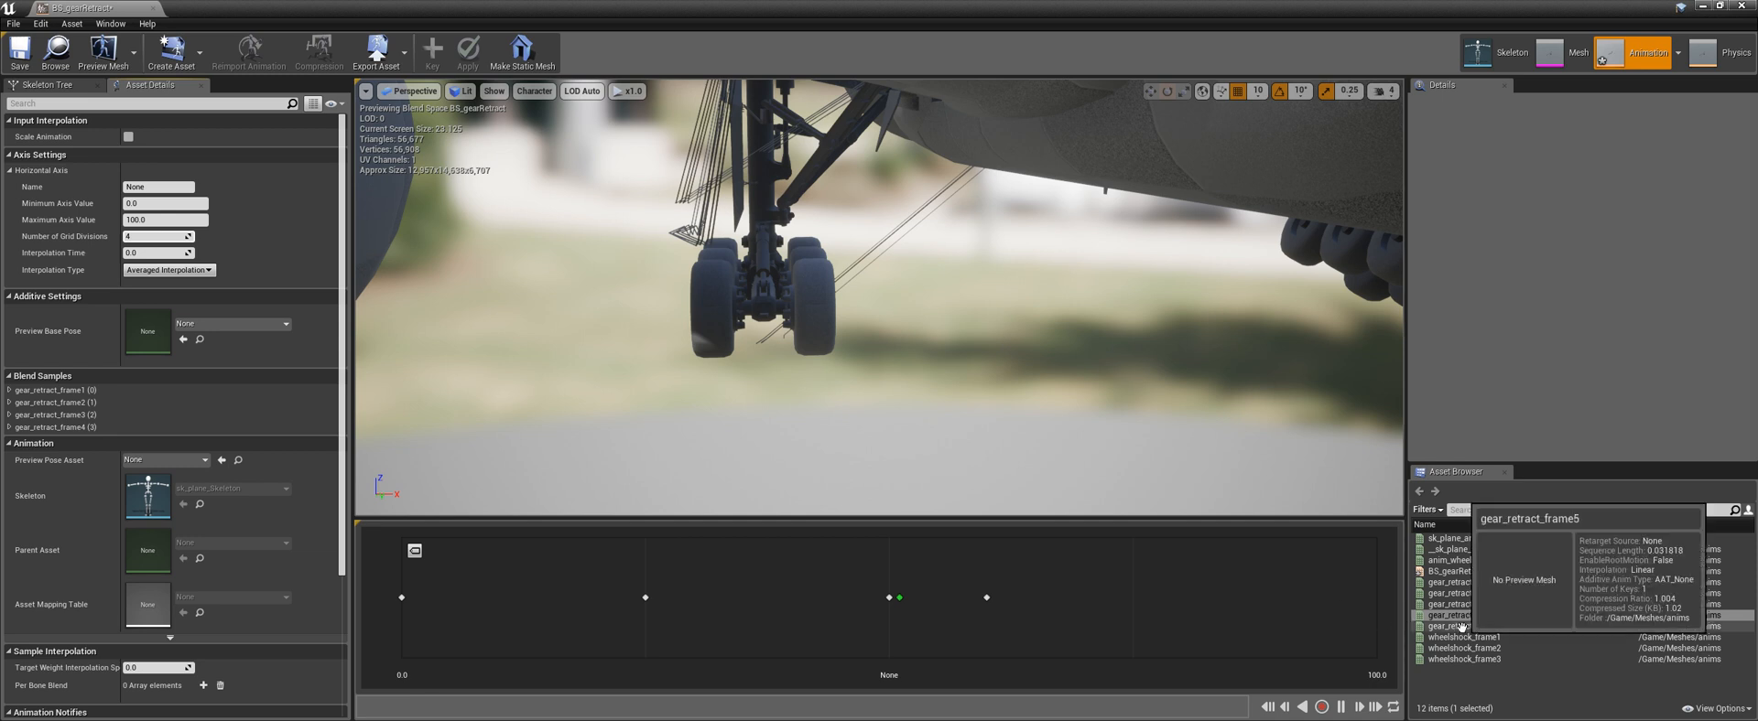
pyautogui.moveTo(1463, 626); pyautogui.dragTo(1377, 598)
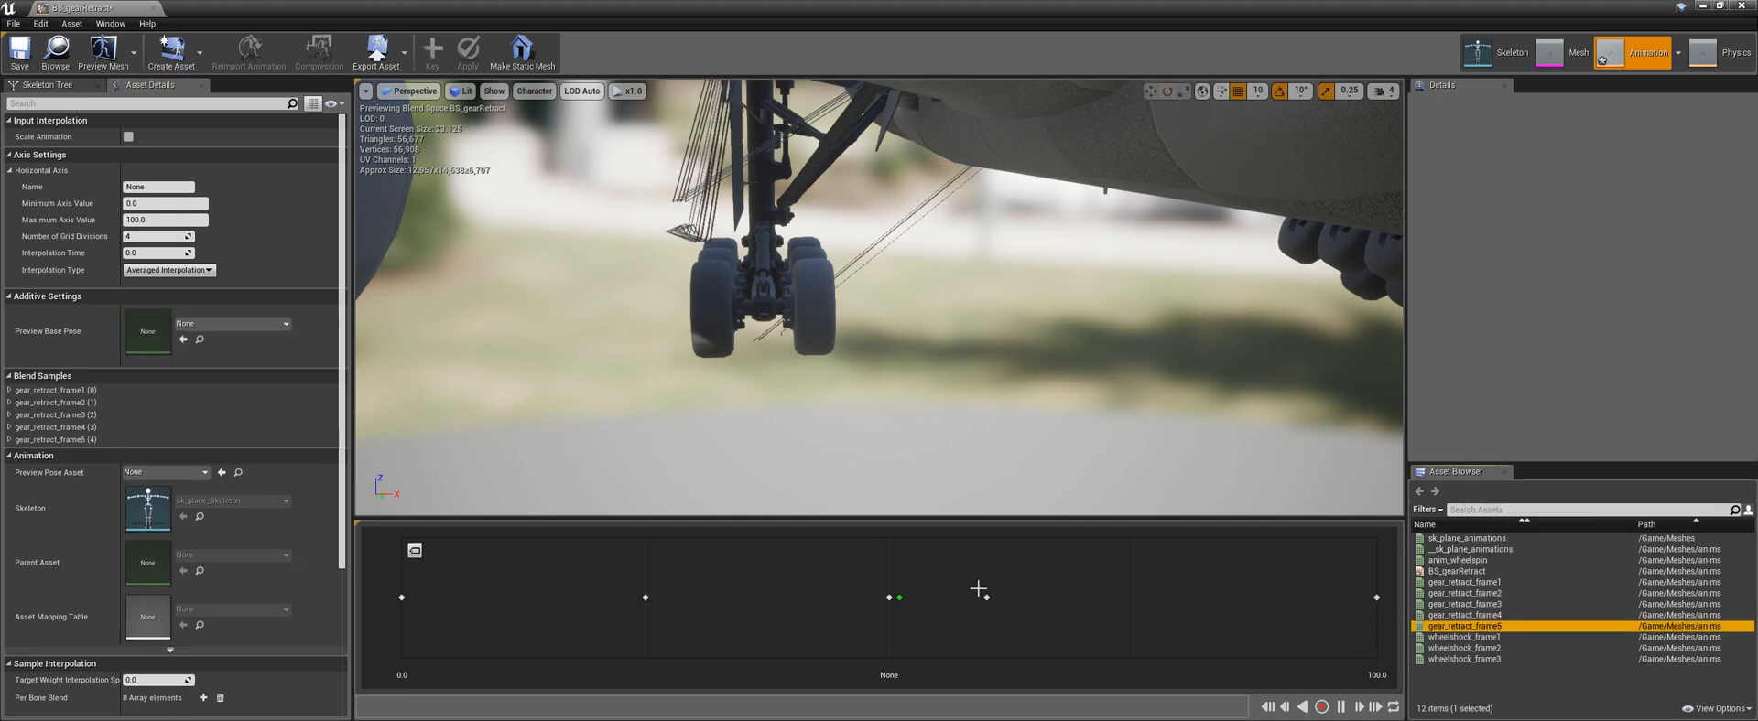
pyautogui.click(868, 602)
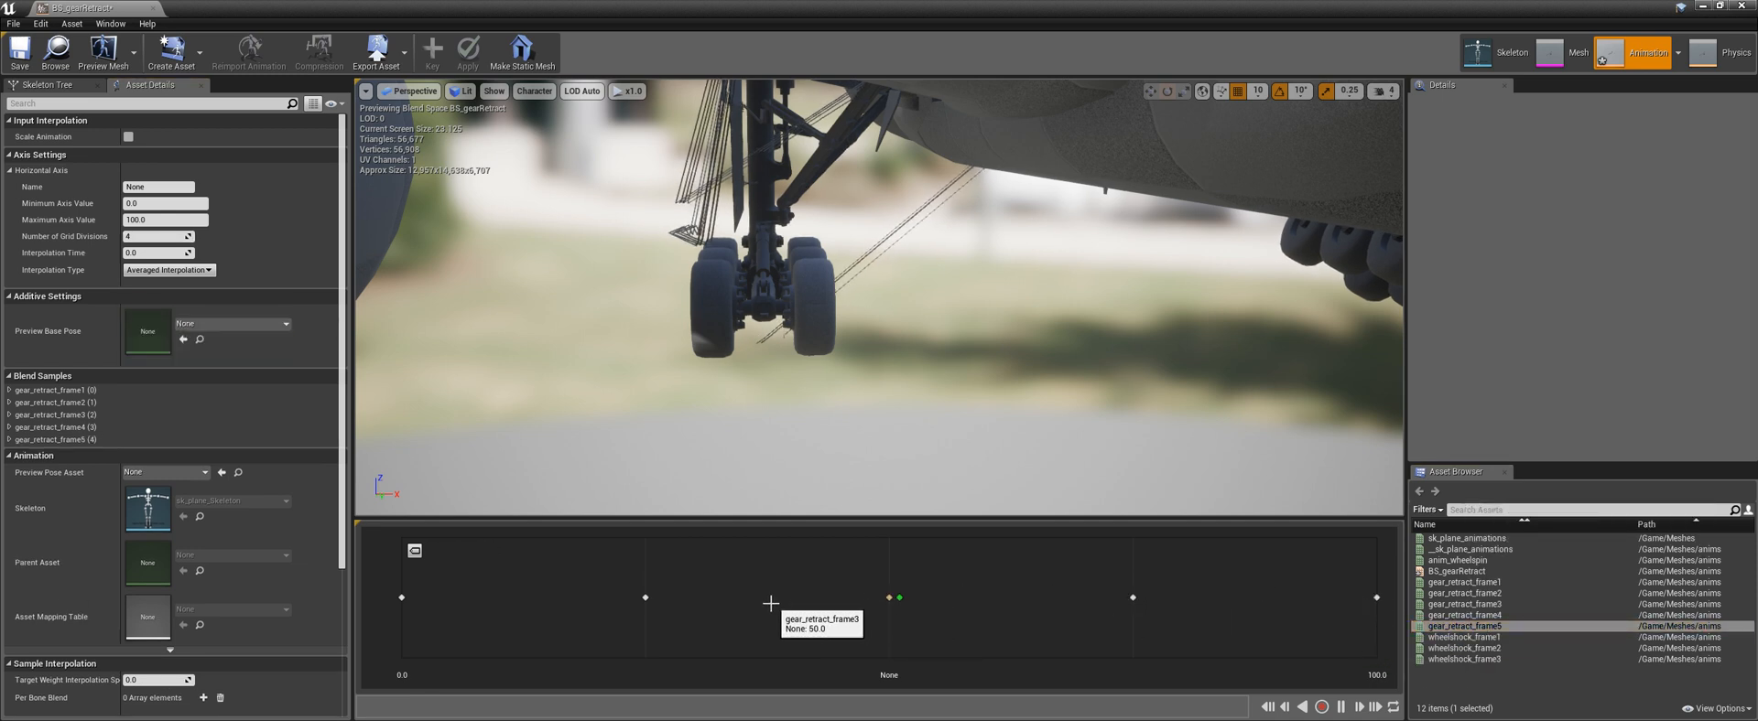
pyautogui.click(645, 599)
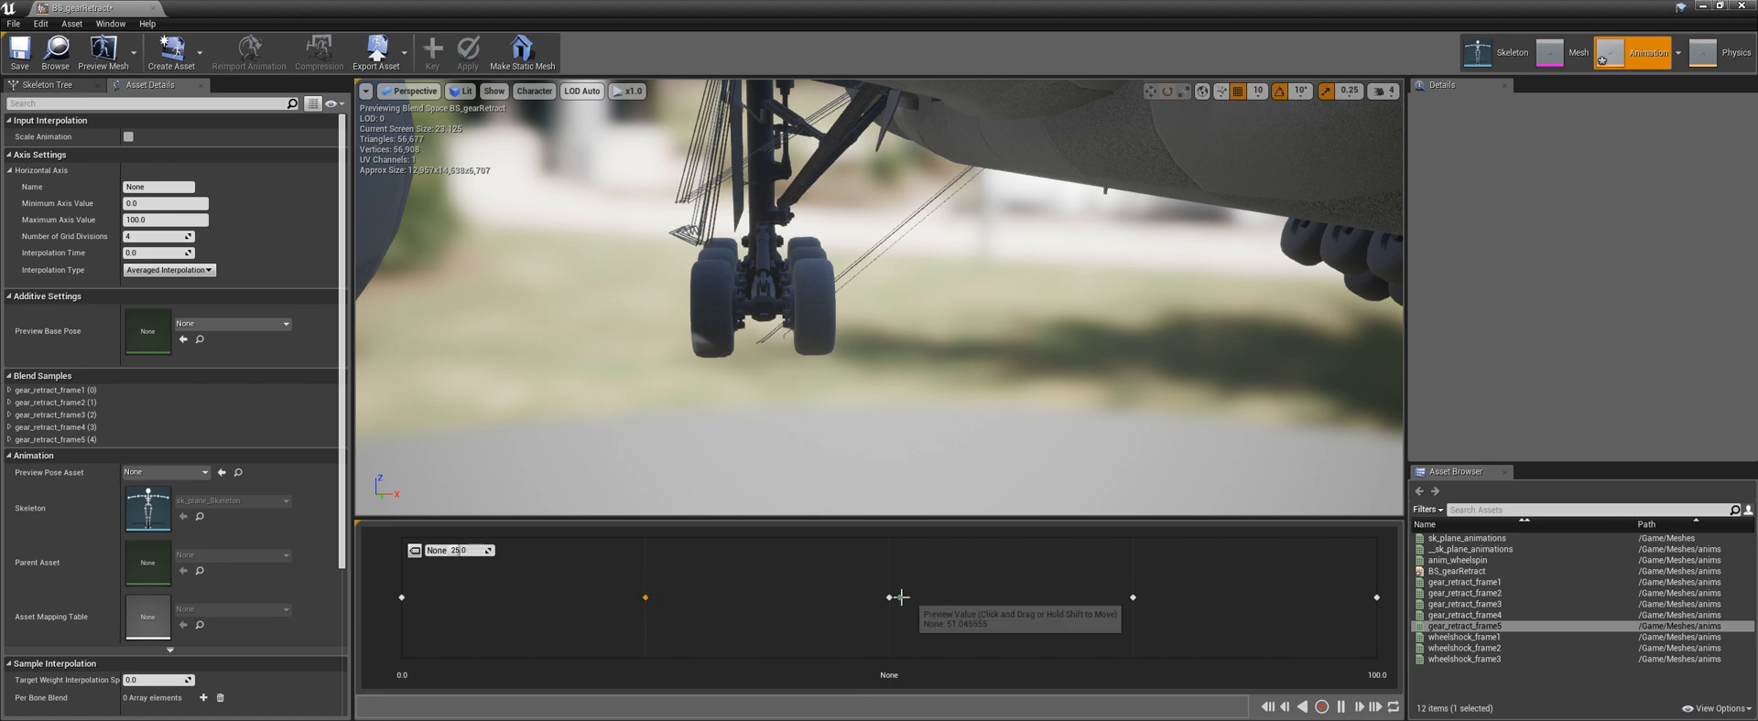
# Preview values across the blend space and examine how the landing gear and doors move between the retraction poses
pyautogui.moveTo(901, 598); pyautogui.dragTo(403, 568)
pyautogui.moveTo(585, 393); pyautogui.dragTo(881, 434, button='right')
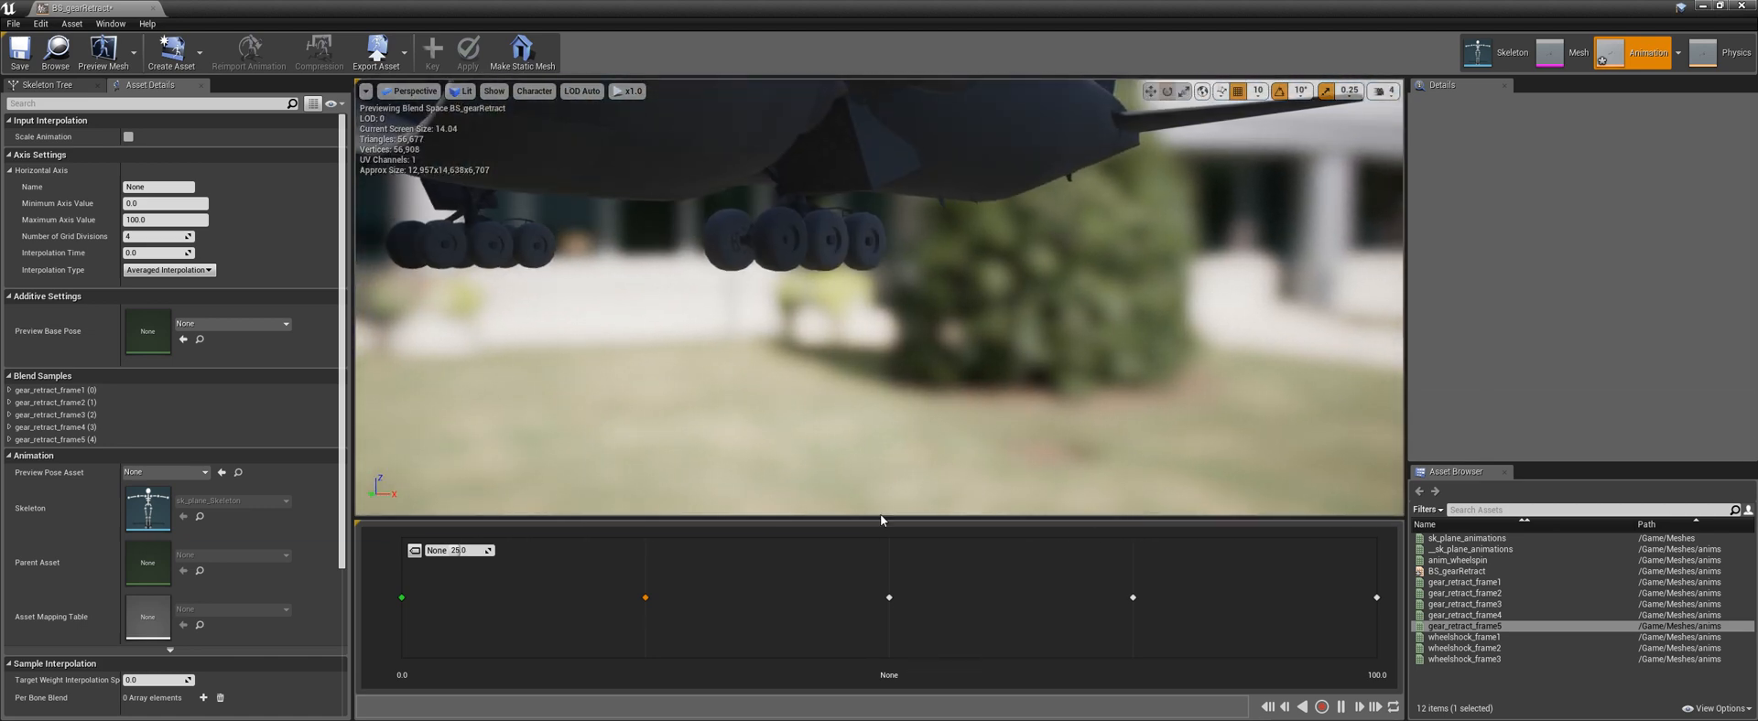
pyautogui.moveTo(404, 597); pyautogui.dragTo(1183, 536)
pyautogui.moveTo(1135, 431); pyautogui.dragTo(915, 384, button='right')
pyautogui.moveTo(929, 286)
pyautogui.mouseDown(button='right')
pyautogui.moveTo(970, 293)
pyautogui.moveTo(930, 286)
pyautogui.mouseUp(button='right')
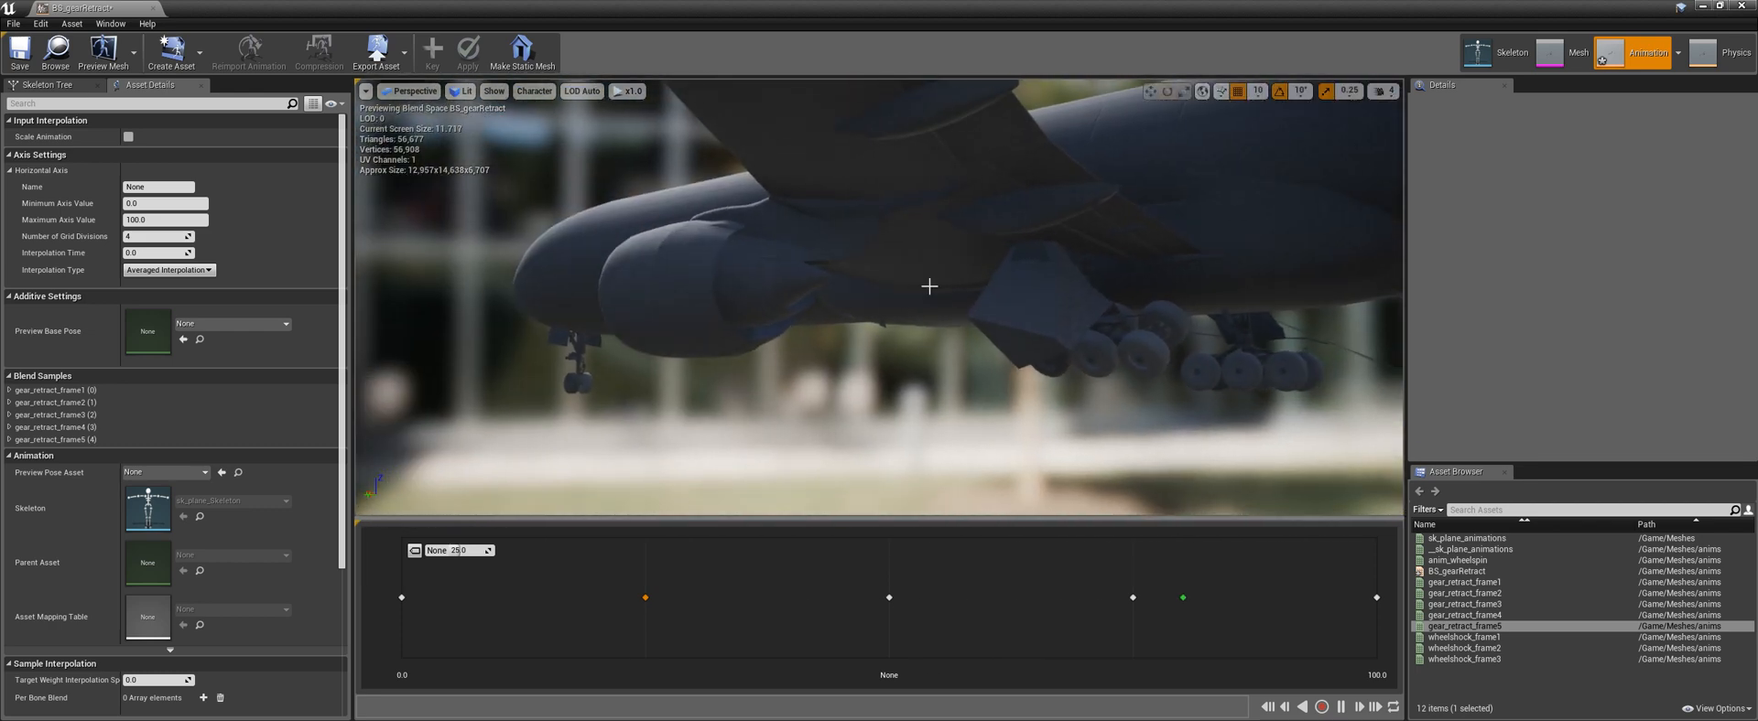
pyautogui.moveTo(1188, 599); pyautogui.dragTo(1025, 598)
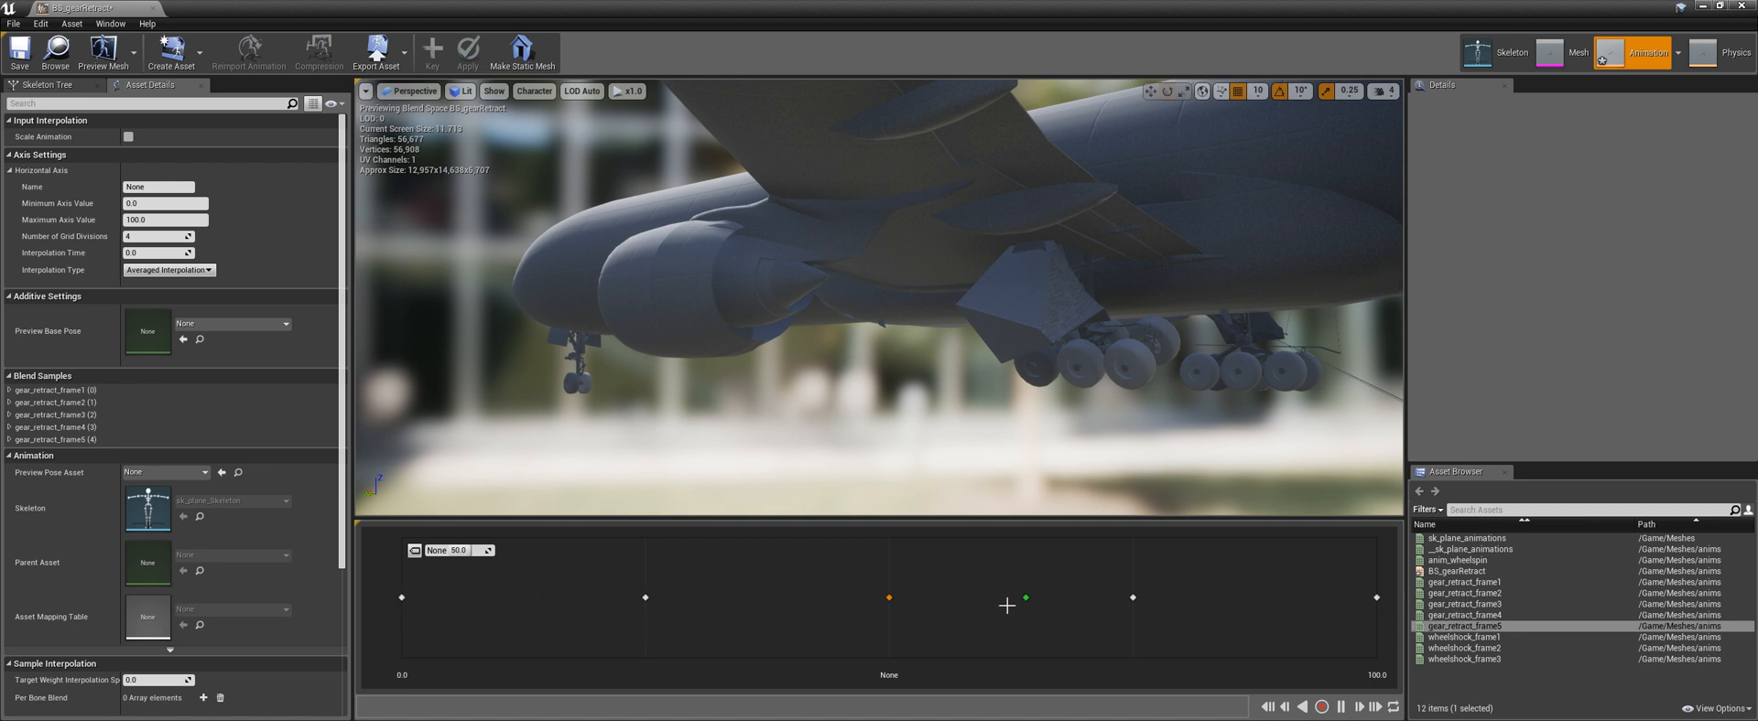
pyautogui.moveTo(999, 600); pyautogui.dragTo(1146, 593)
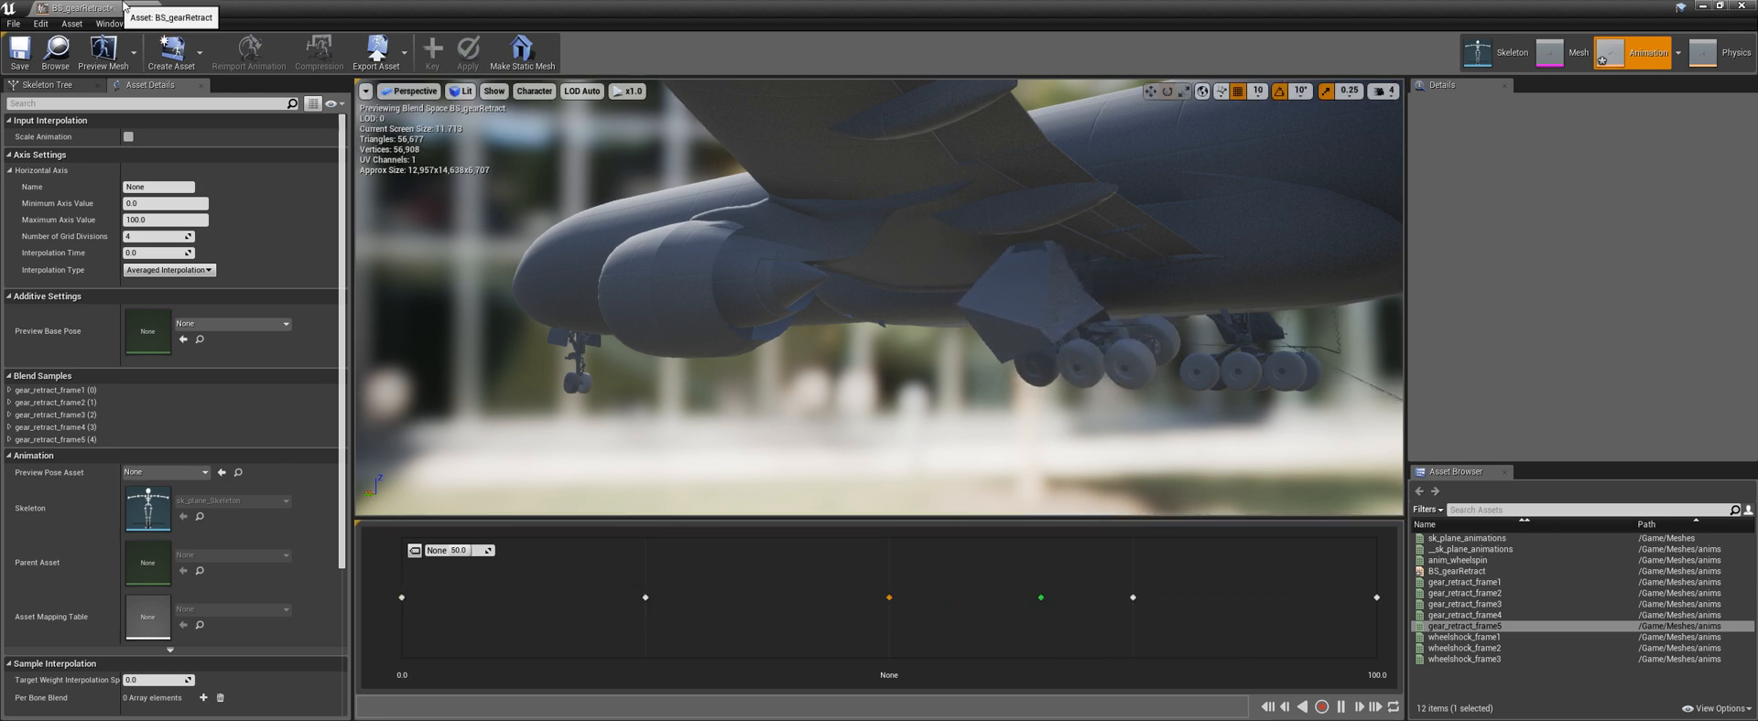
pyautogui.moveTo(116, 8); pyautogui.dragTo(162, 9)
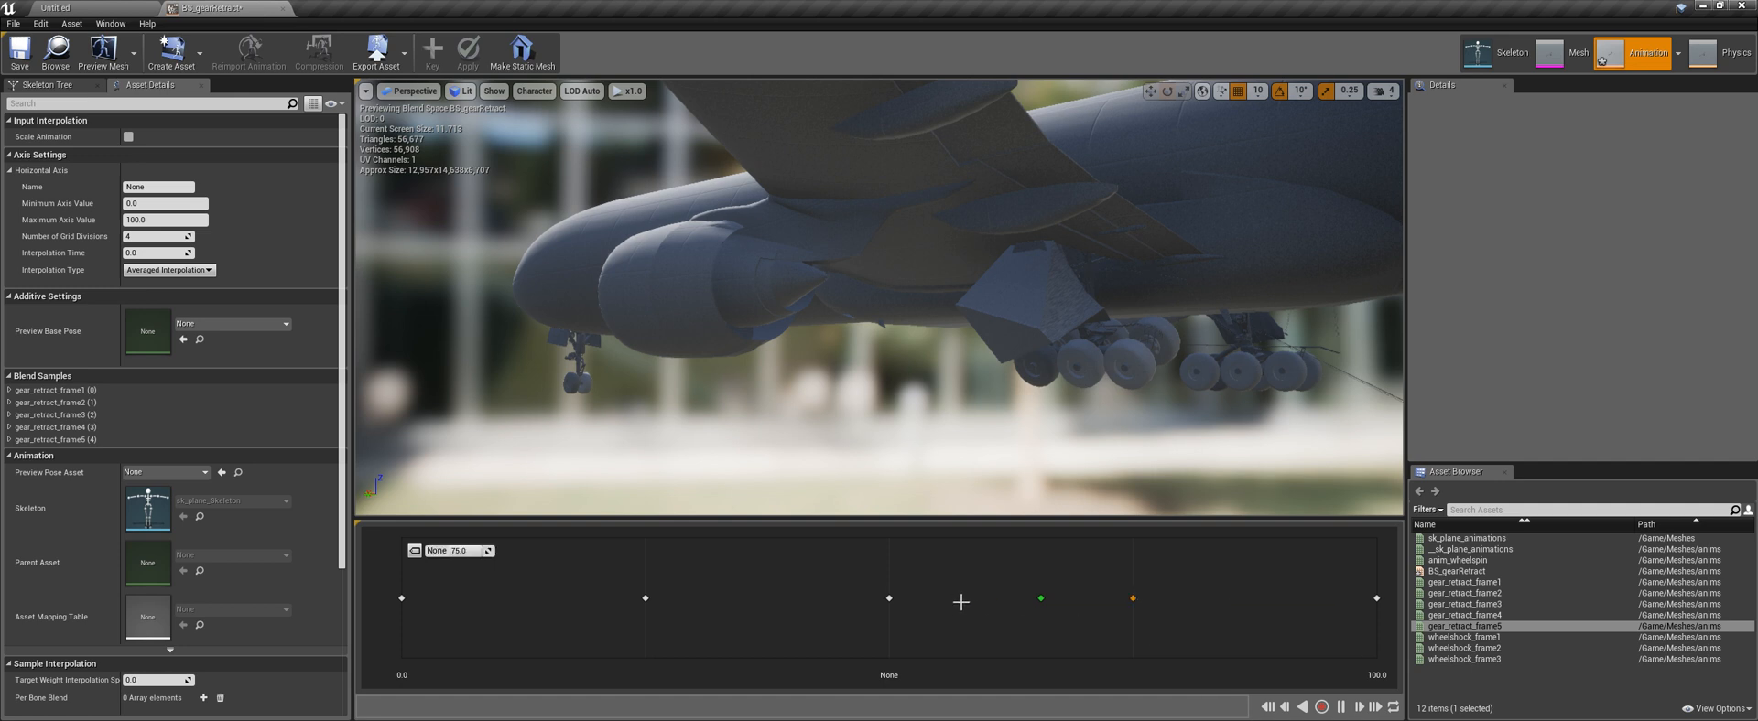
pyautogui.moveTo(1040, 605); pyautogui.dragTo(965, 595)
# Force-delete gear_retract_frame4 and replace it with a fresh duplicate of the full plane animation under the same name
pyautogui.click(101, 6)
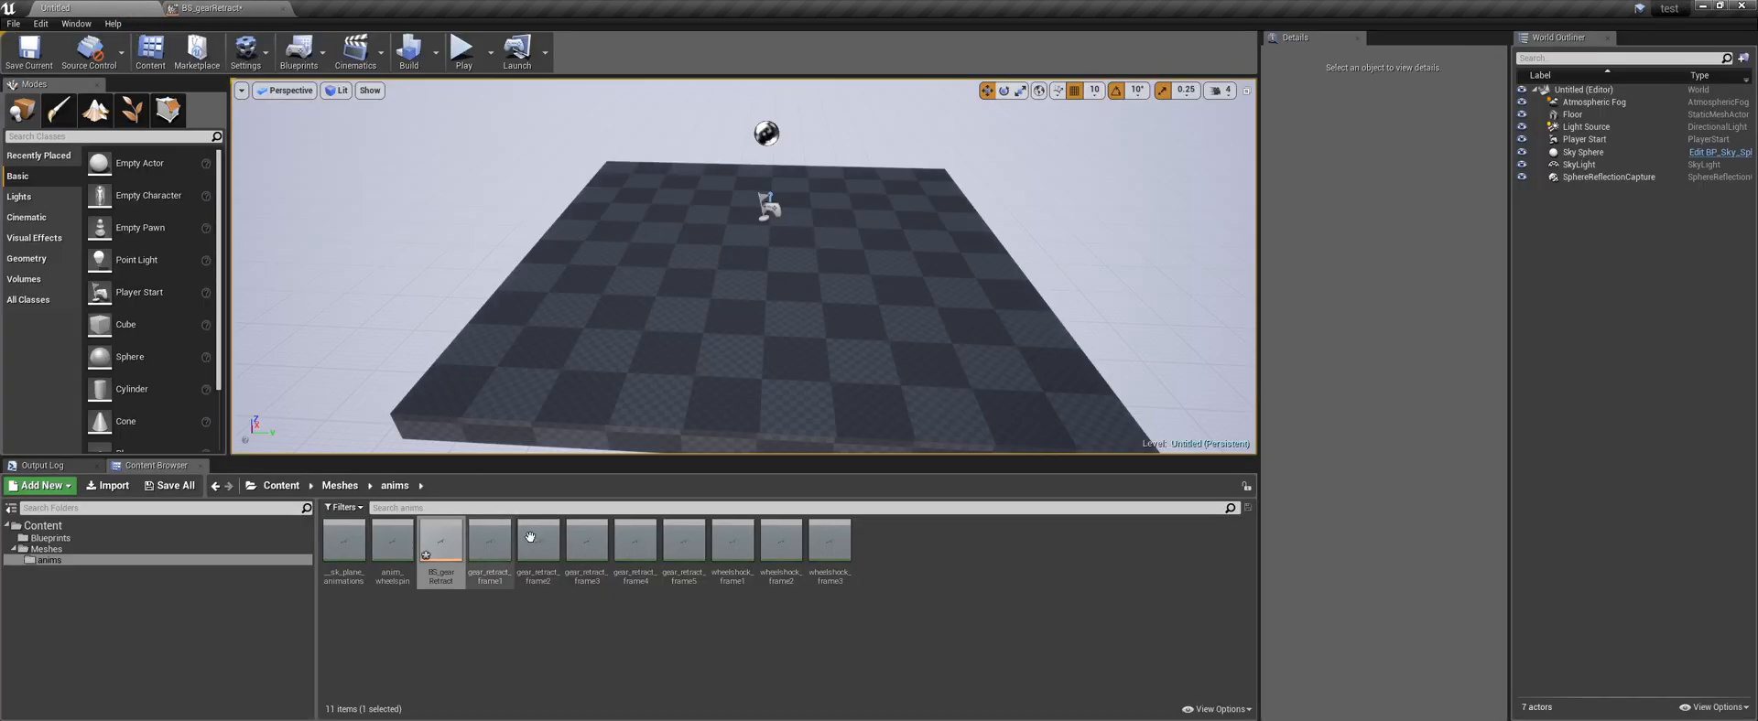
pyautogui.click(636, 553)
pyautogui.press('Delete')
pyautogui.click(723, 585)
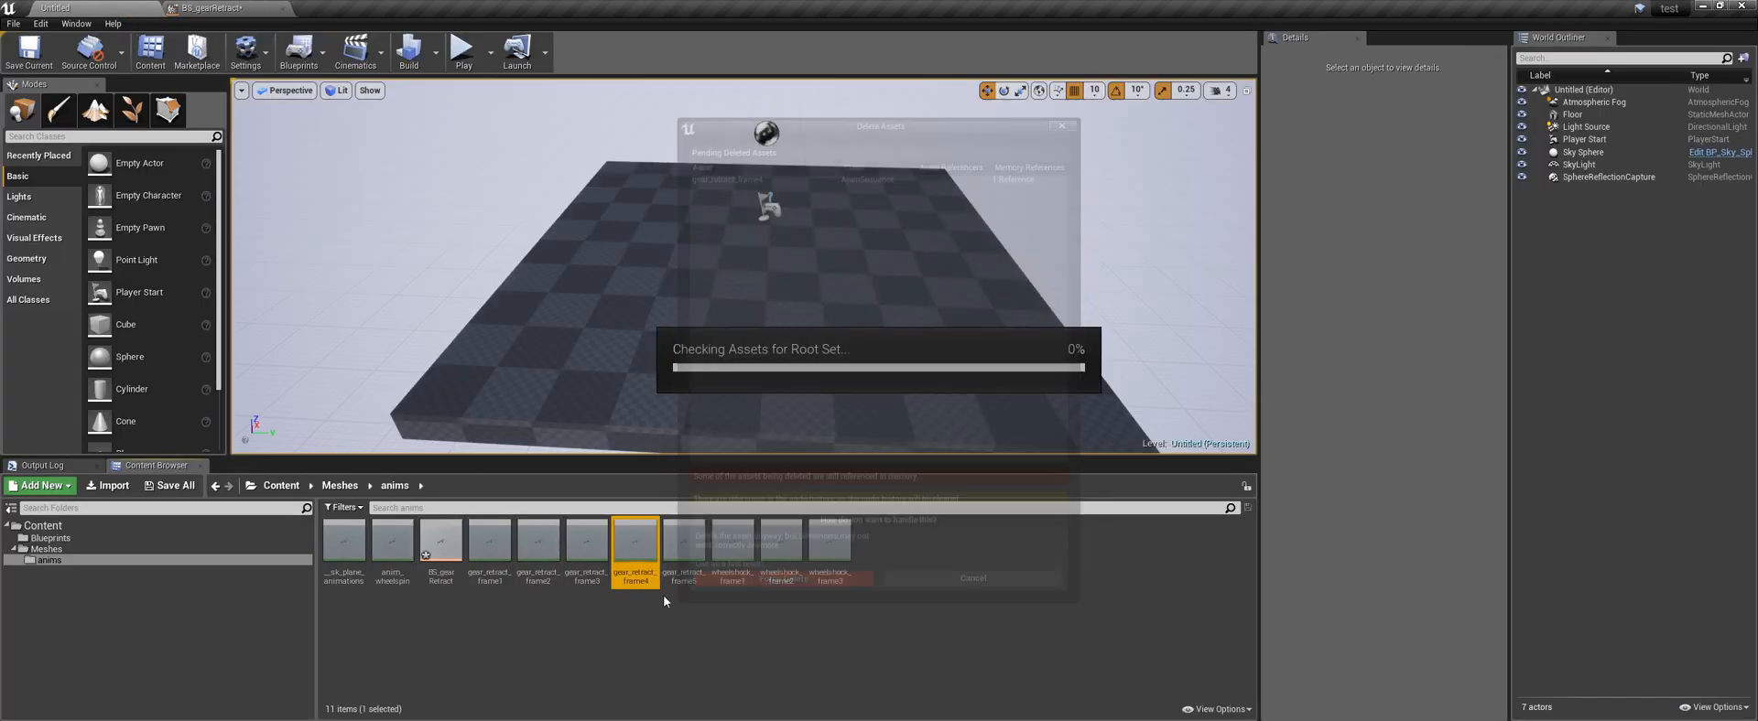
pyautogui.click(346, 556)
pyautogui.hotkey('ctrl', 'w')
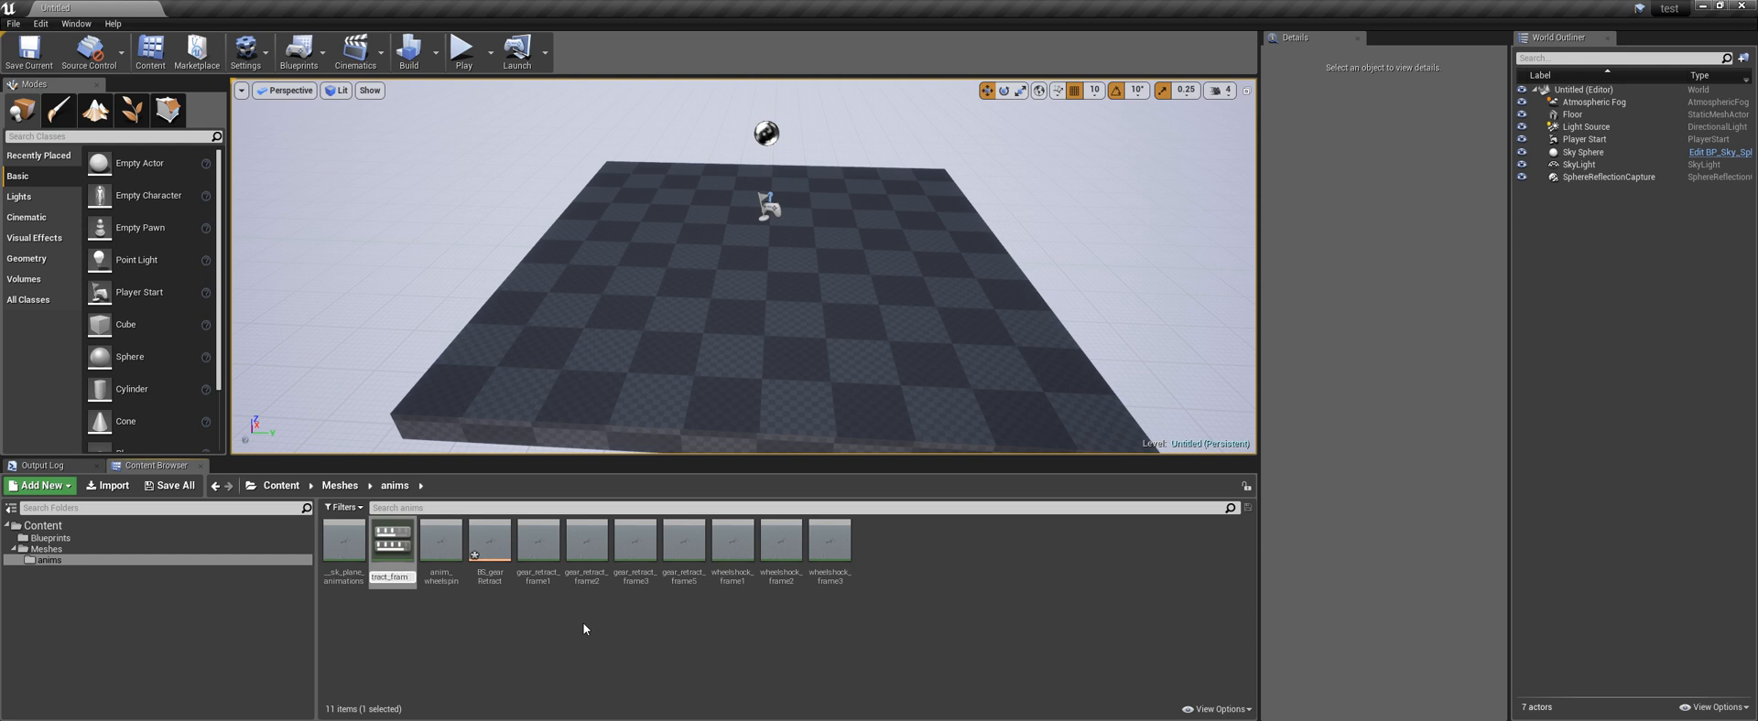
pyautogui.press('Return')
# Trim the new gear_retract_frame4 to a single pose by removing frame 0 up to about frame 13 and then frames 1 to 10, and return to the level editor
pyautogui.doubleClick(635, 559)
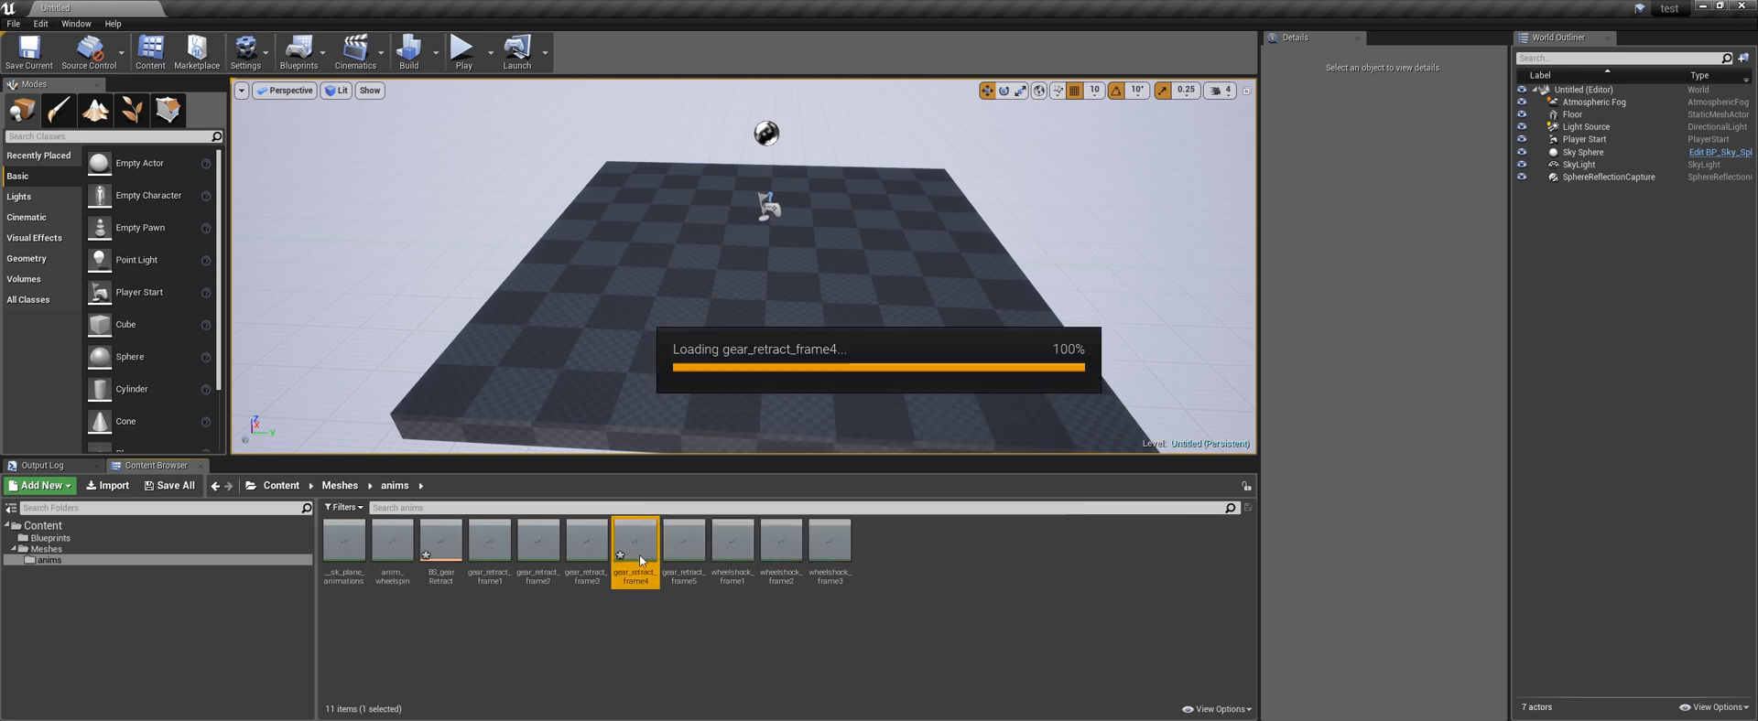
pyautogui.moveTo(941, 372); pyautogui.dragTo(638, 379, button='right')
pyautogui.press('w')
pyautogui.press('d')
pyautogui.press('w')
pyautogui.press('d')
pyautogui.press('w')
pyautogui.press('d')
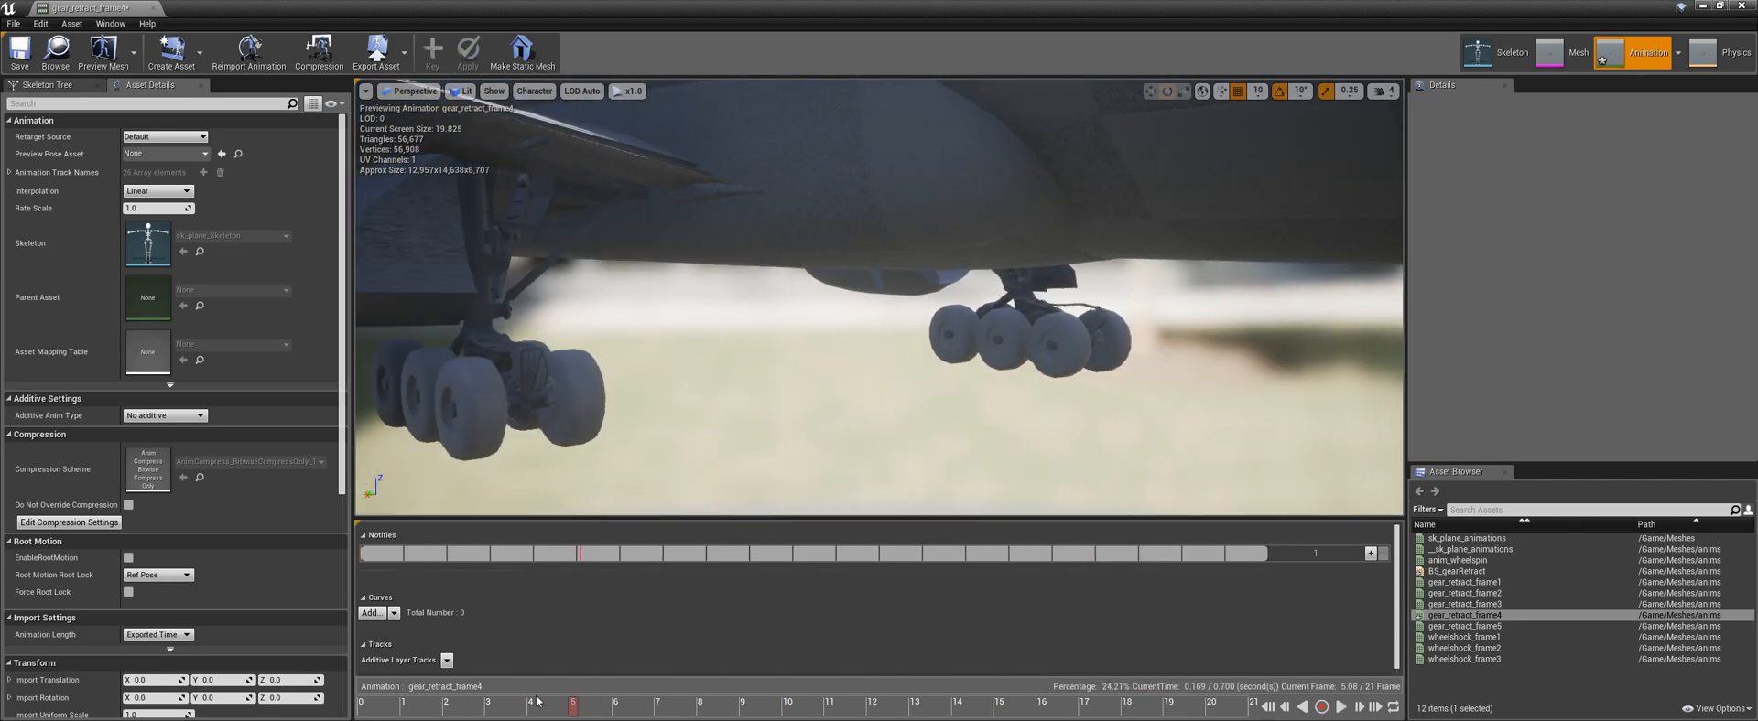
pyautogui.moveTo(775, 685); pyautogui.dragTo(910, 675)
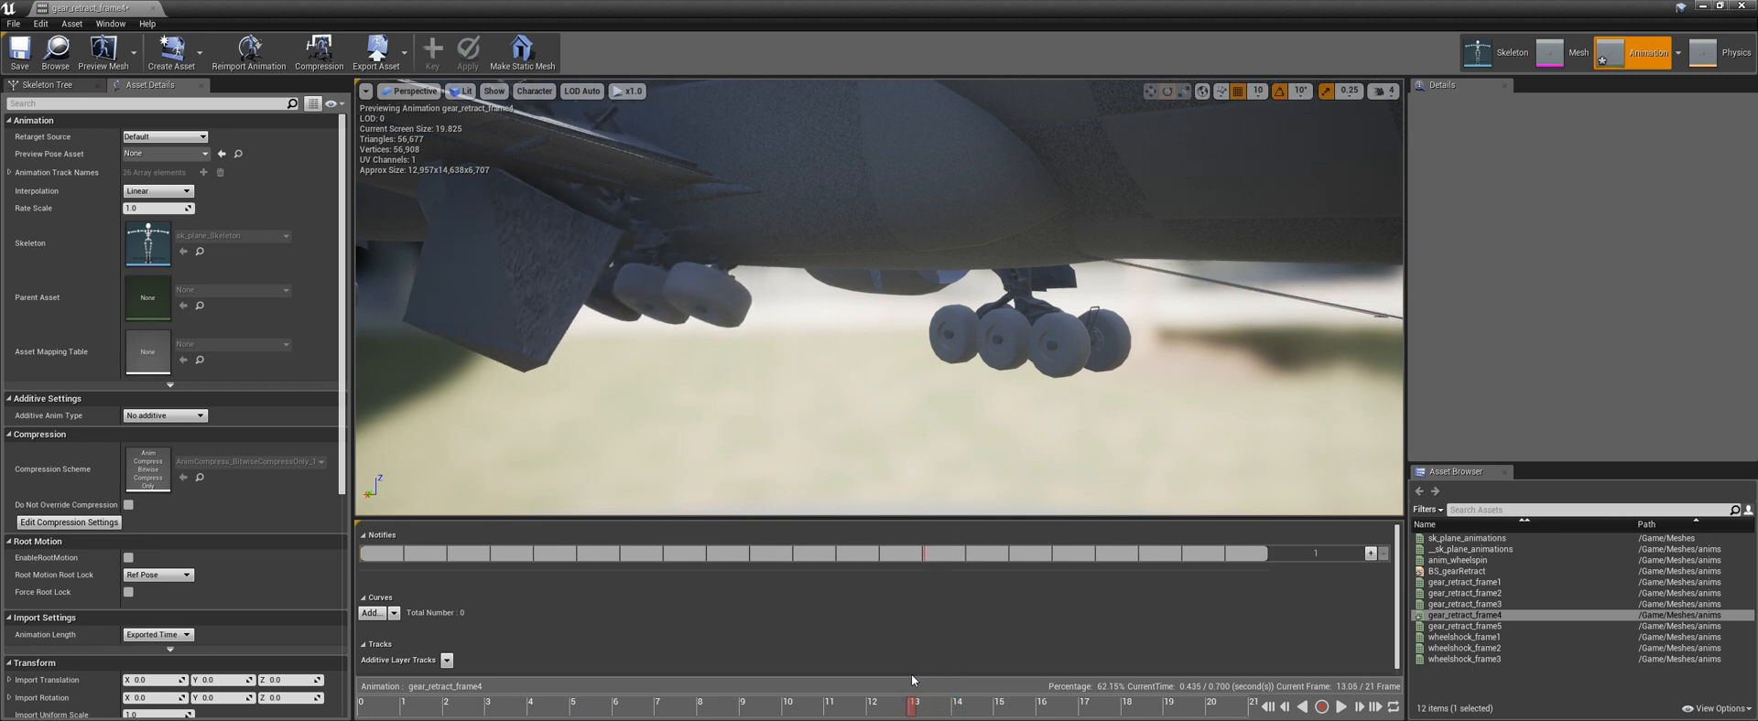
pyautogui.rightClick(916, 712)
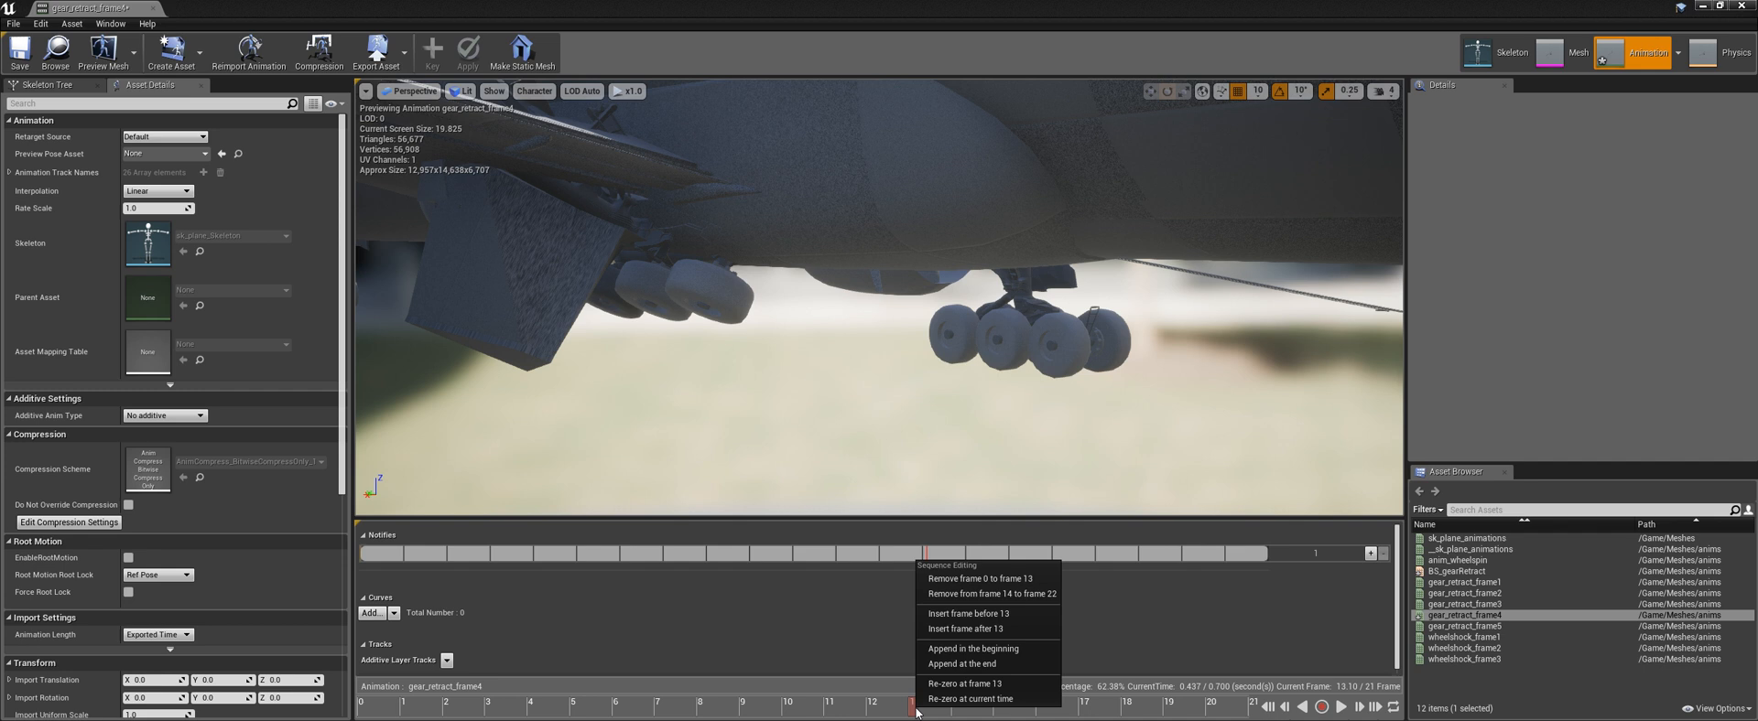
pyautogui.click(966, 594)
pyautogui.rightClick(362, 709)
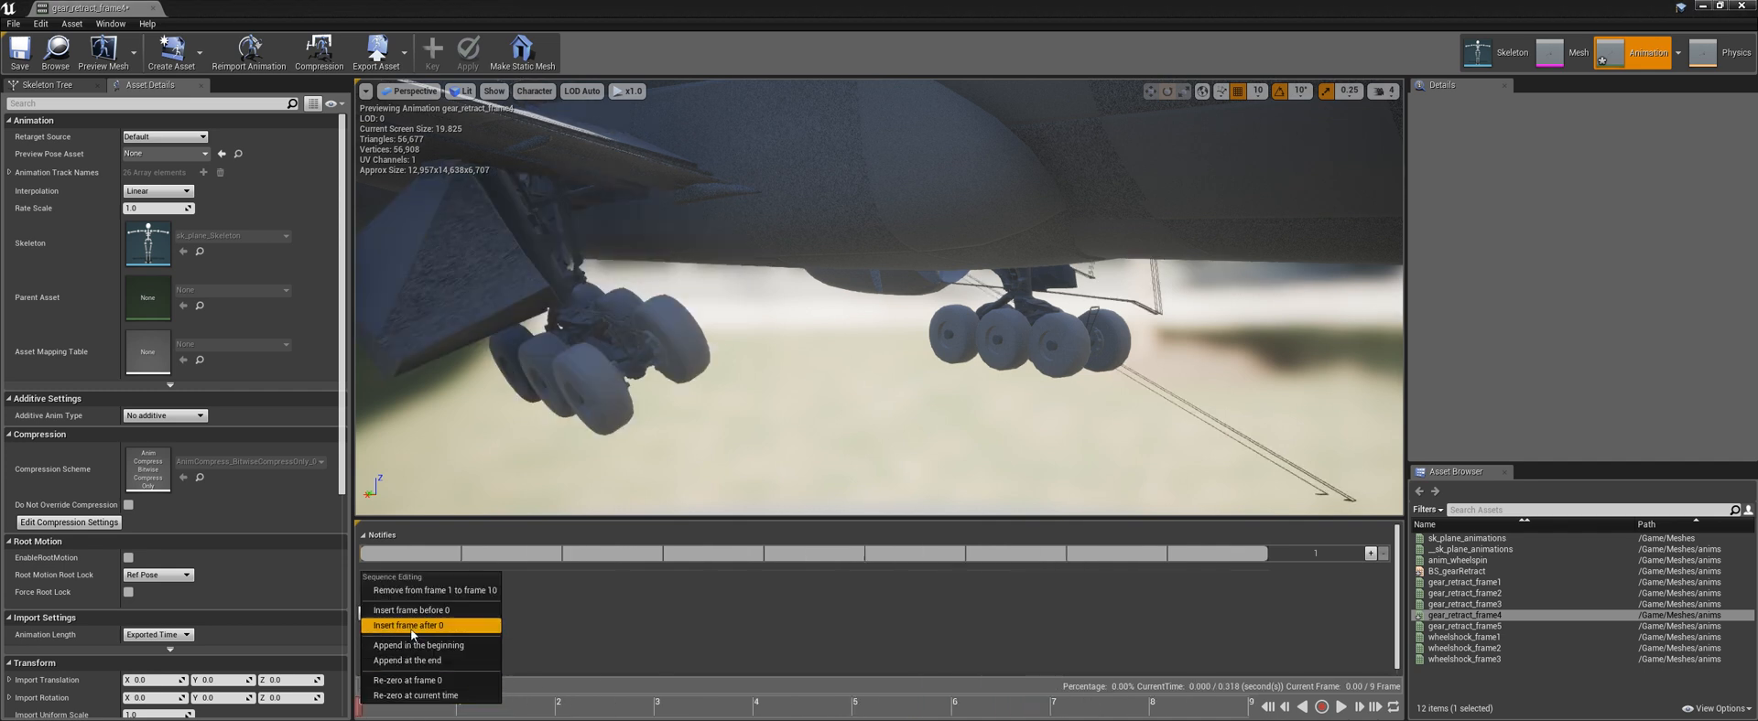
pyautogui.click(432, 592)
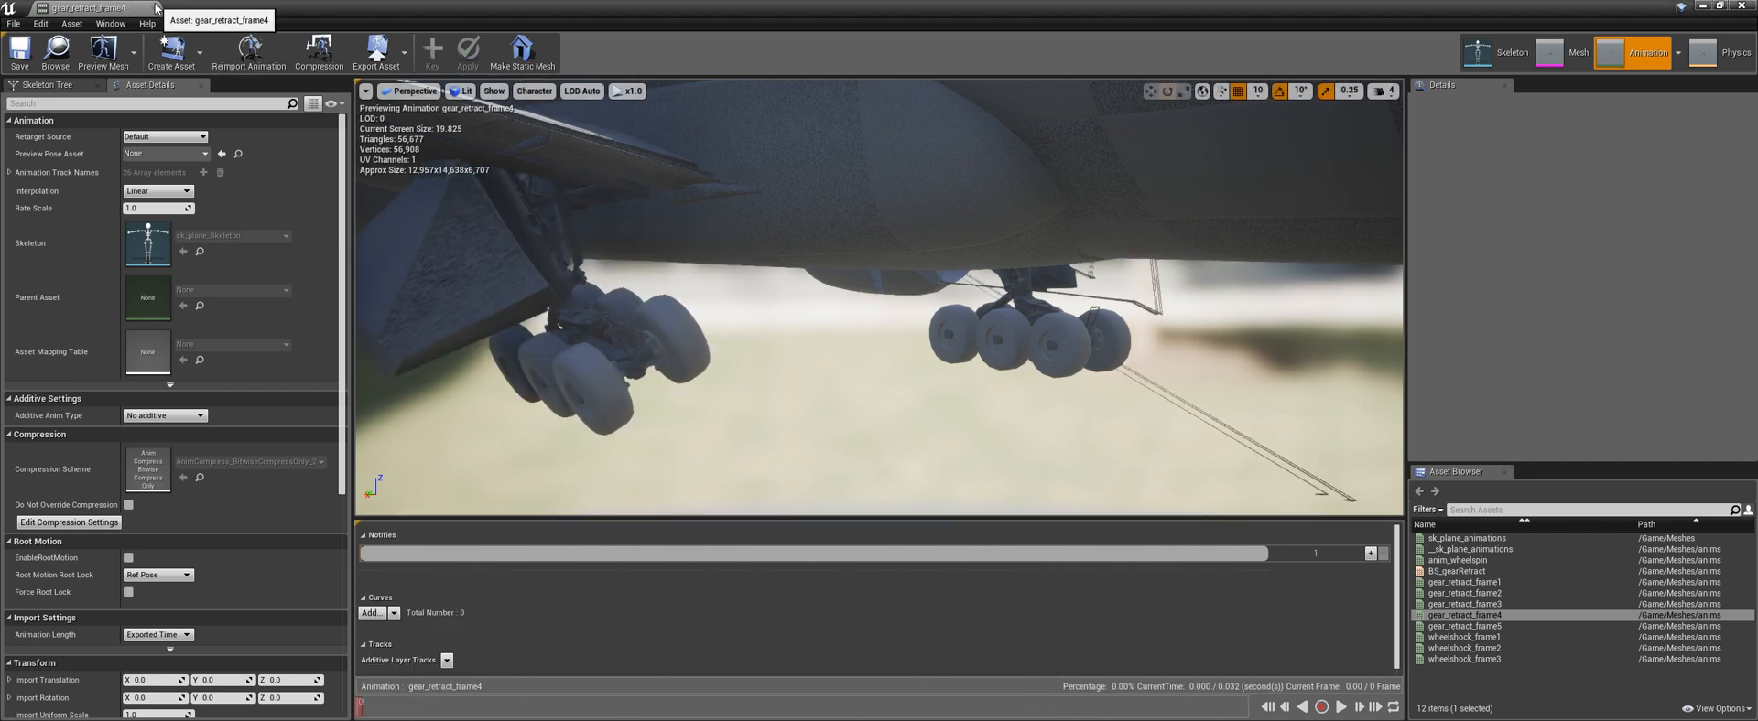
pyautogui.moveTo(130, 11); pyautogui.dragTo(237, 11)
pyautogui.click(92, 8)
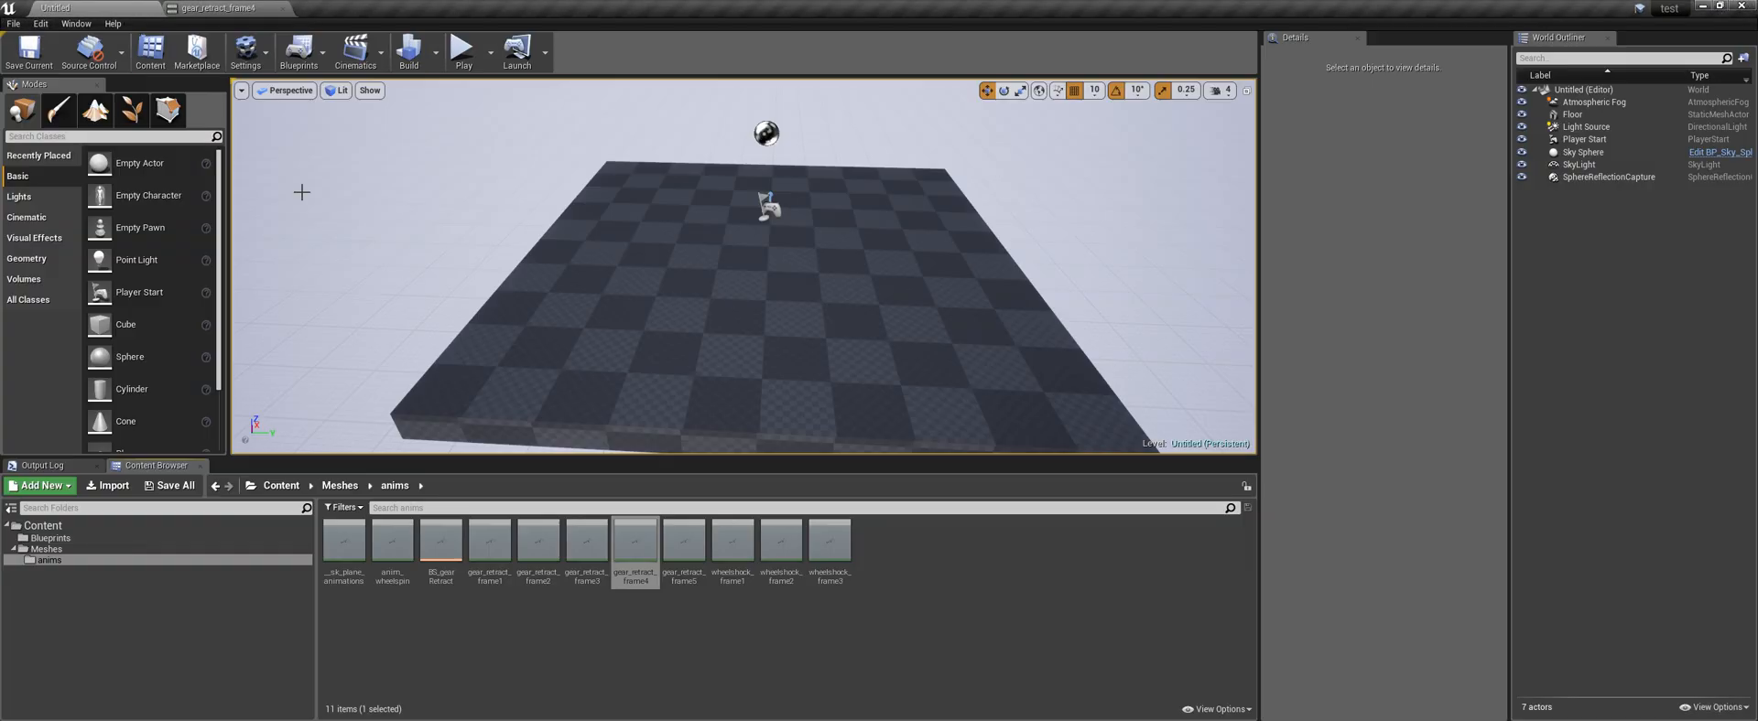
# Open the BS_gearRetract blend space and place gear_retract_frame4 at 75 on the axis
pyautogui.doubleClick(442, 542)
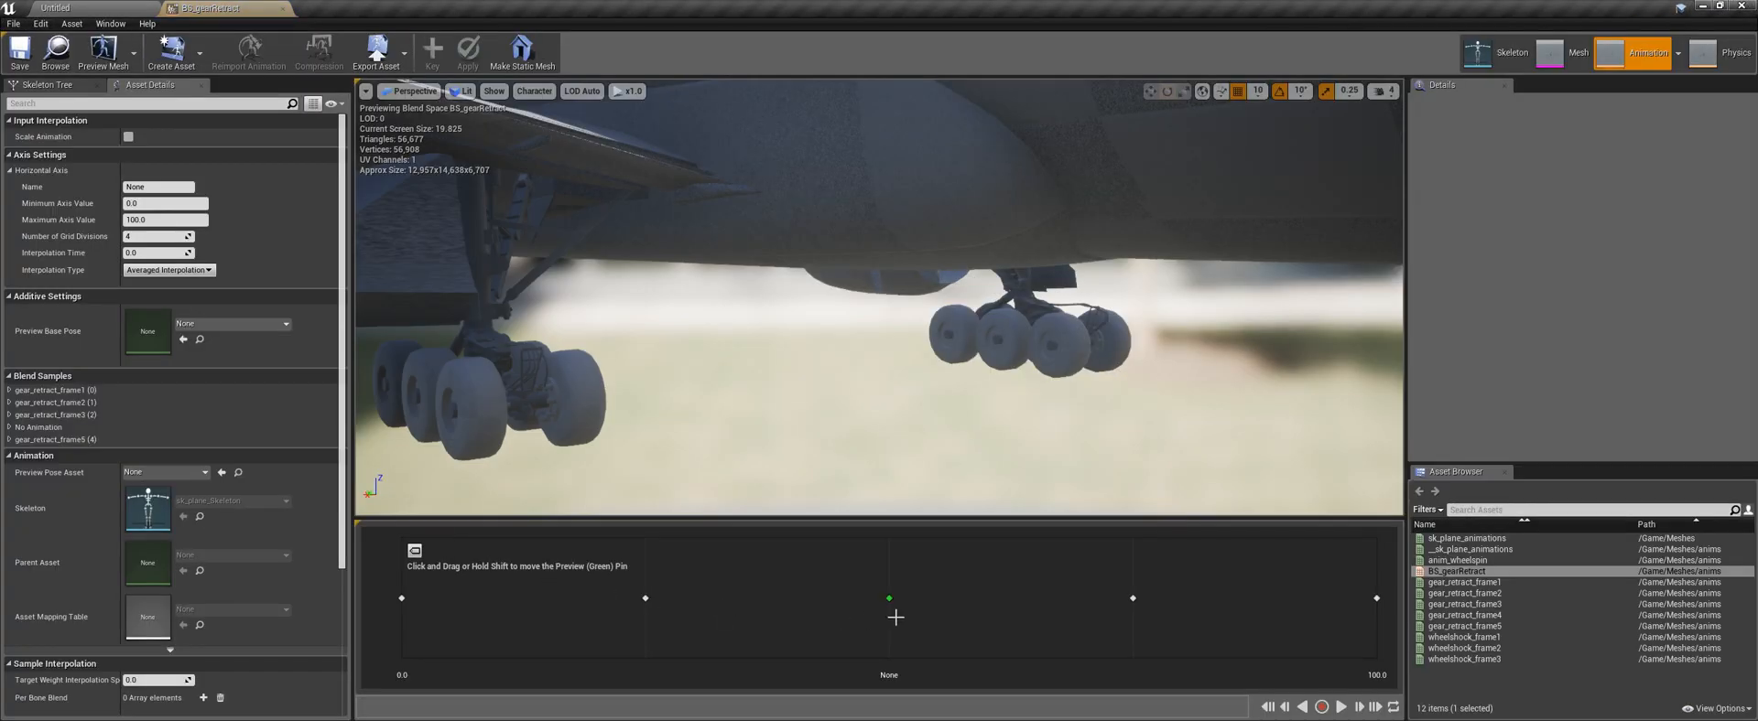
pyautogui.moveTo(896, 618); pyautogui.dragTo(790, 598)
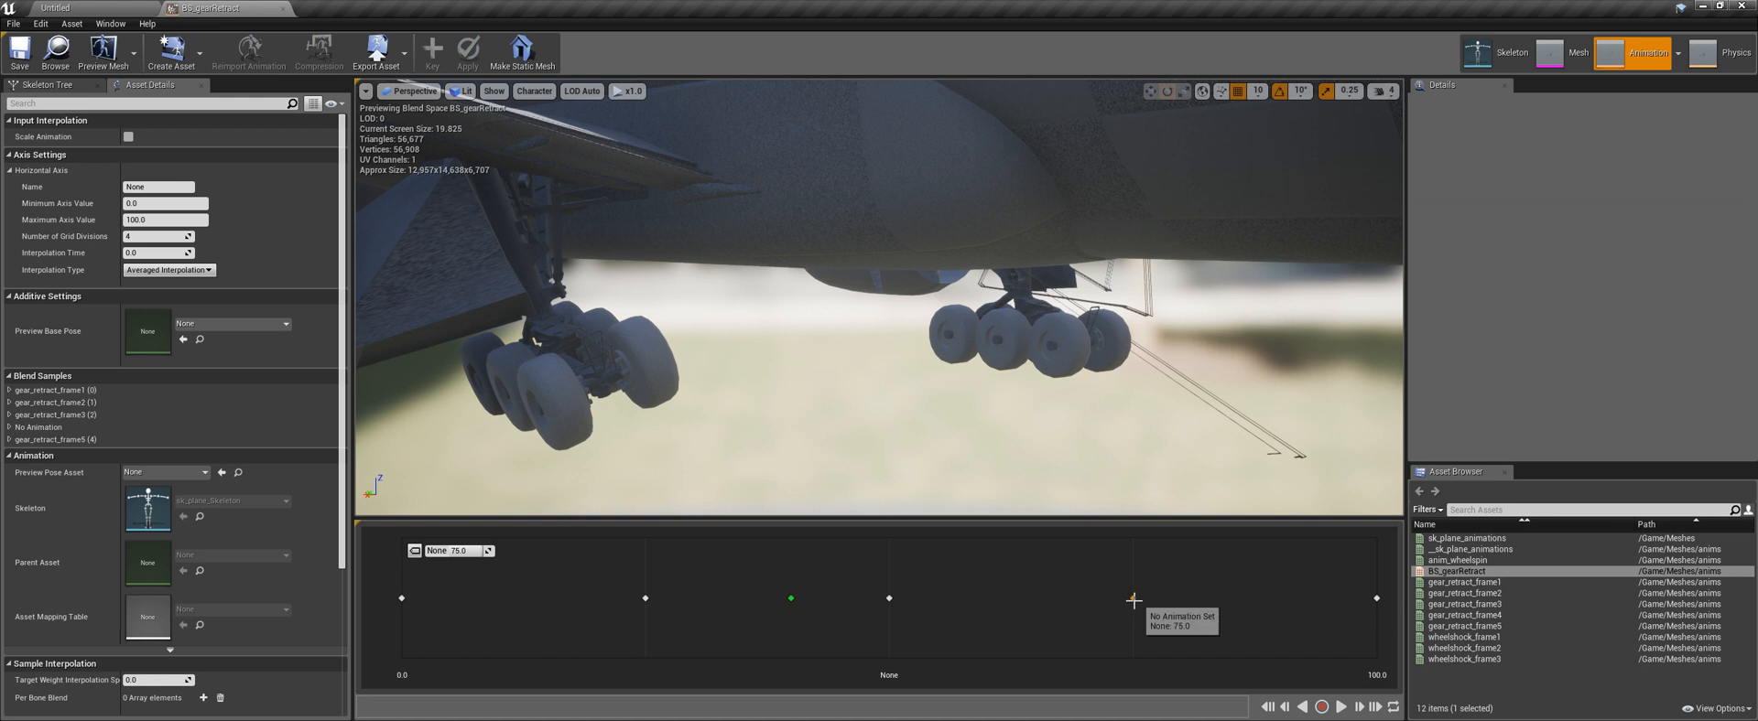
pyautogui.moveTo(1444, 610); pyautogui.dragTo(1132, 598)
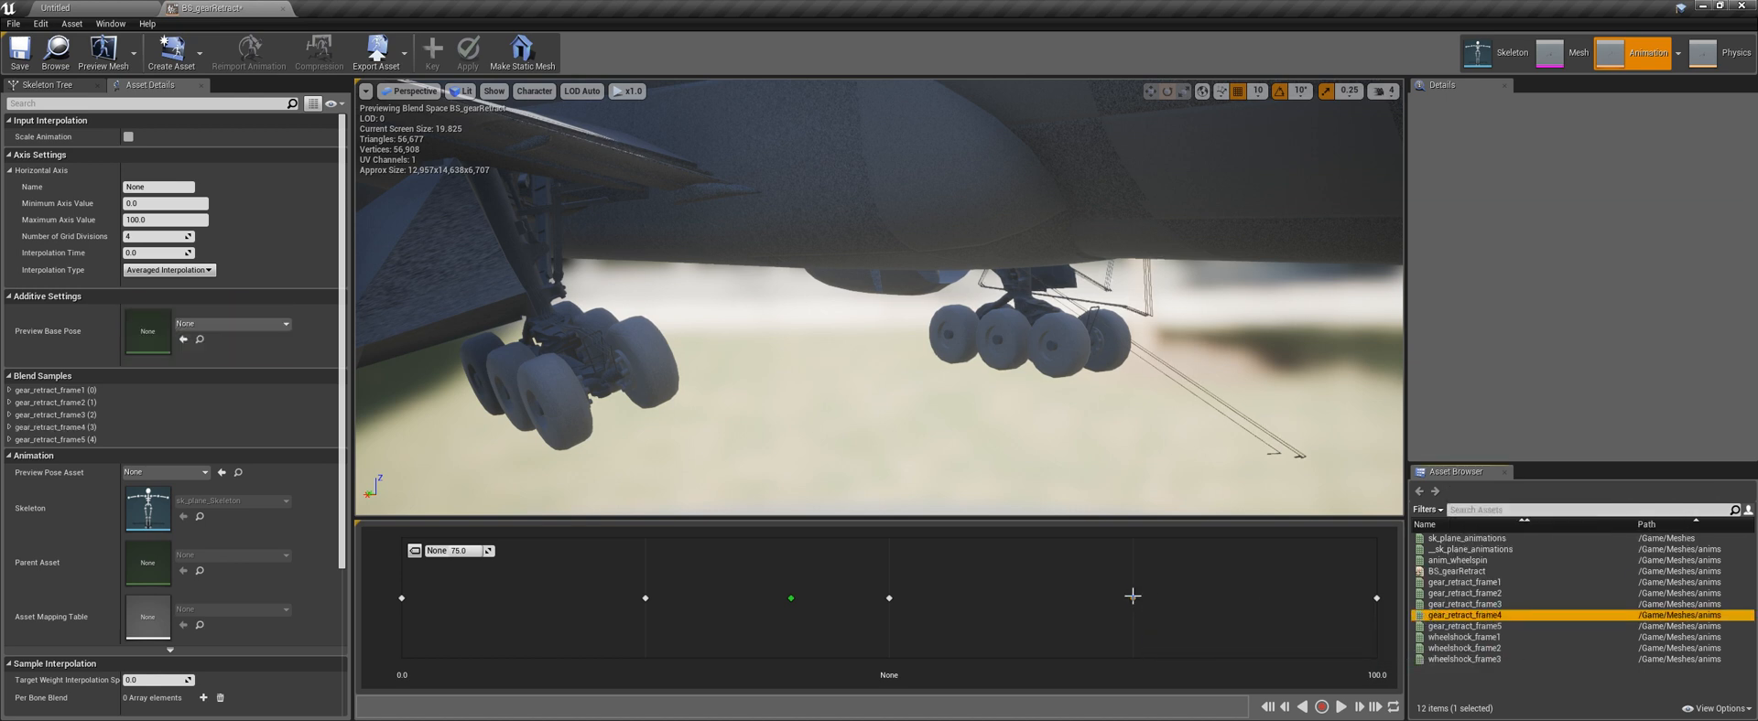
# Preview values from about 31 to 79 and examine how the main gear and door move between the retraction poses
pyautogui.moveTo(789, 598); pyautogui.dragTo(706, 598)
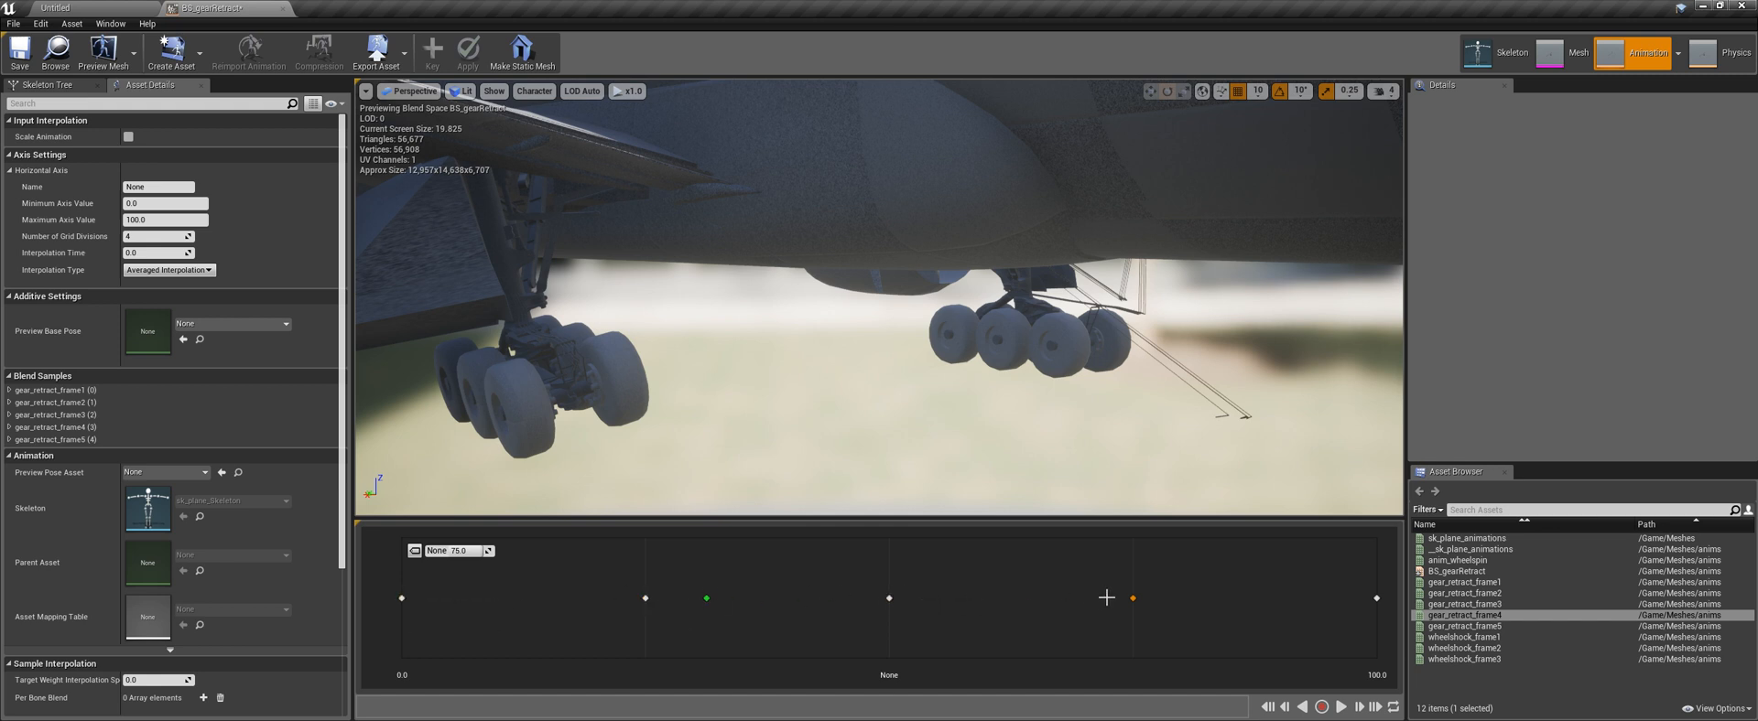
pyautogui.moveTo(700, 601); pyautogui.dragTo(1113, 598)
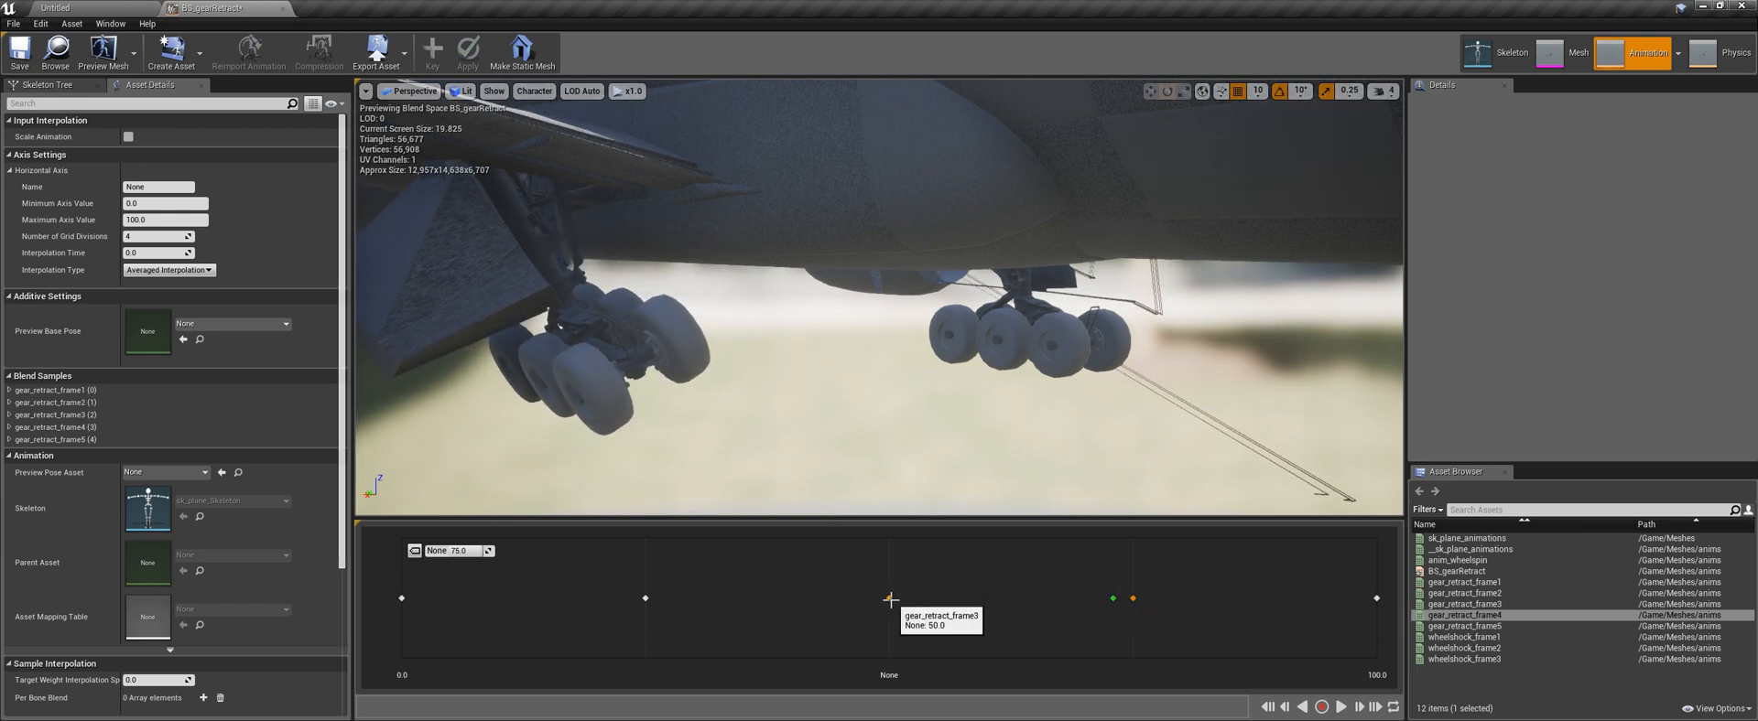
pyautogui.moveTo(1112, 598); pyautogui.dragTo(1167, 567)
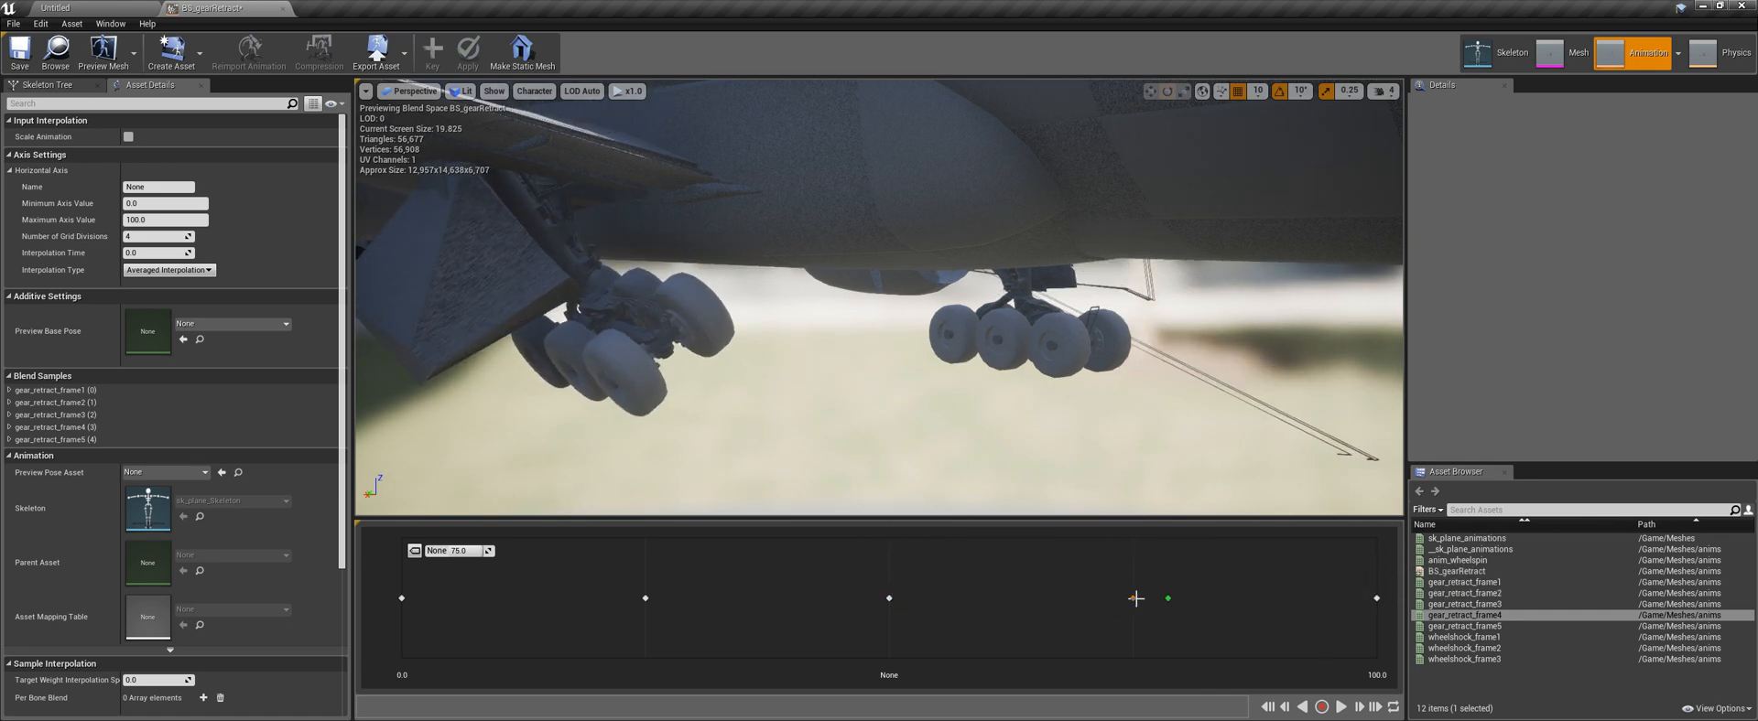
# Duplicate the __sk_plane_animations sequence in the anims folder and name the copy test
pyautogui.click(67, 8)
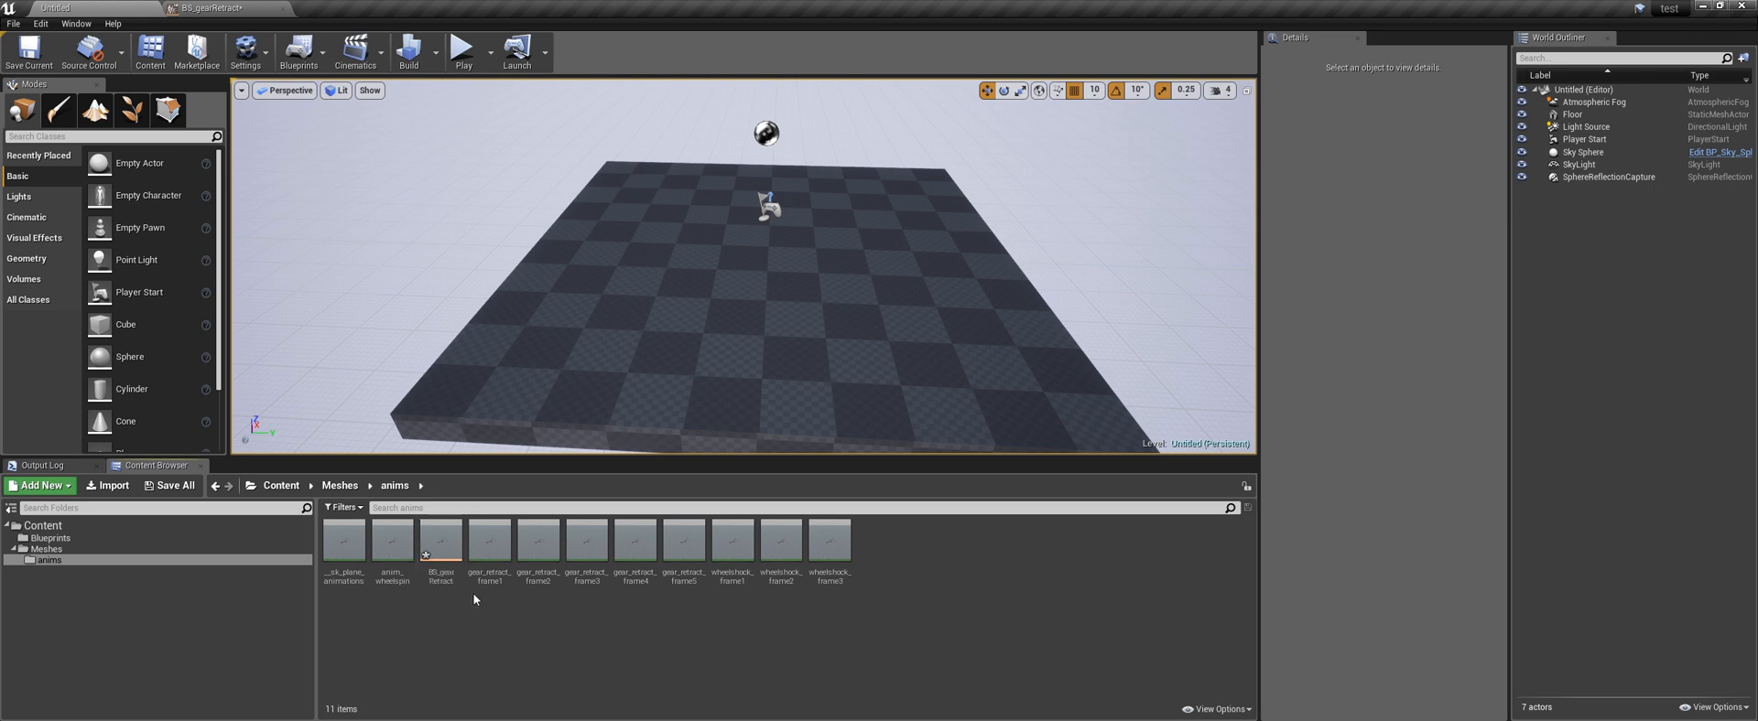
pyautogui.click(590, 544)
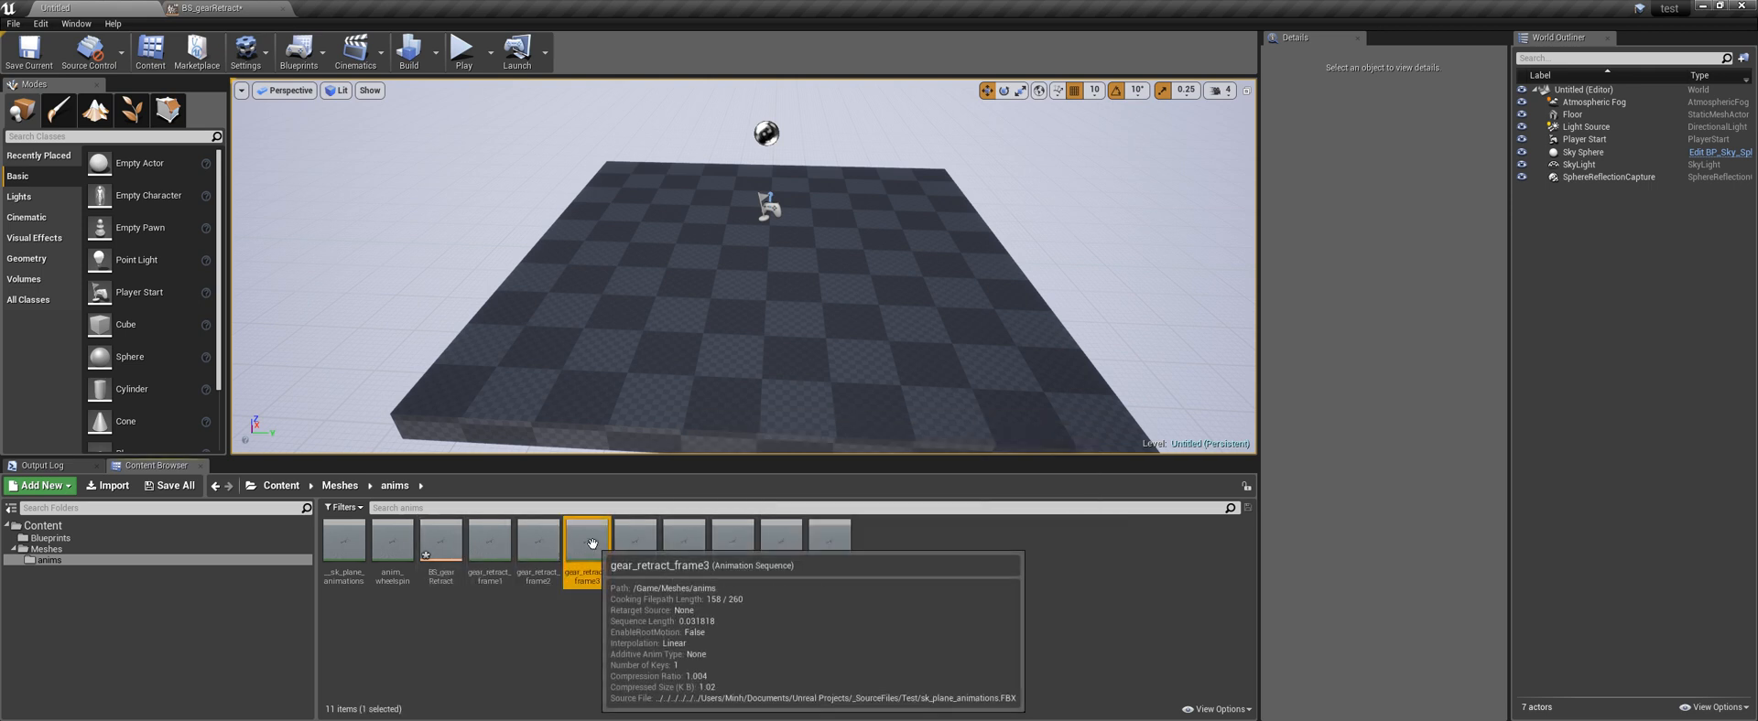
pyautogui.click(344, 542)
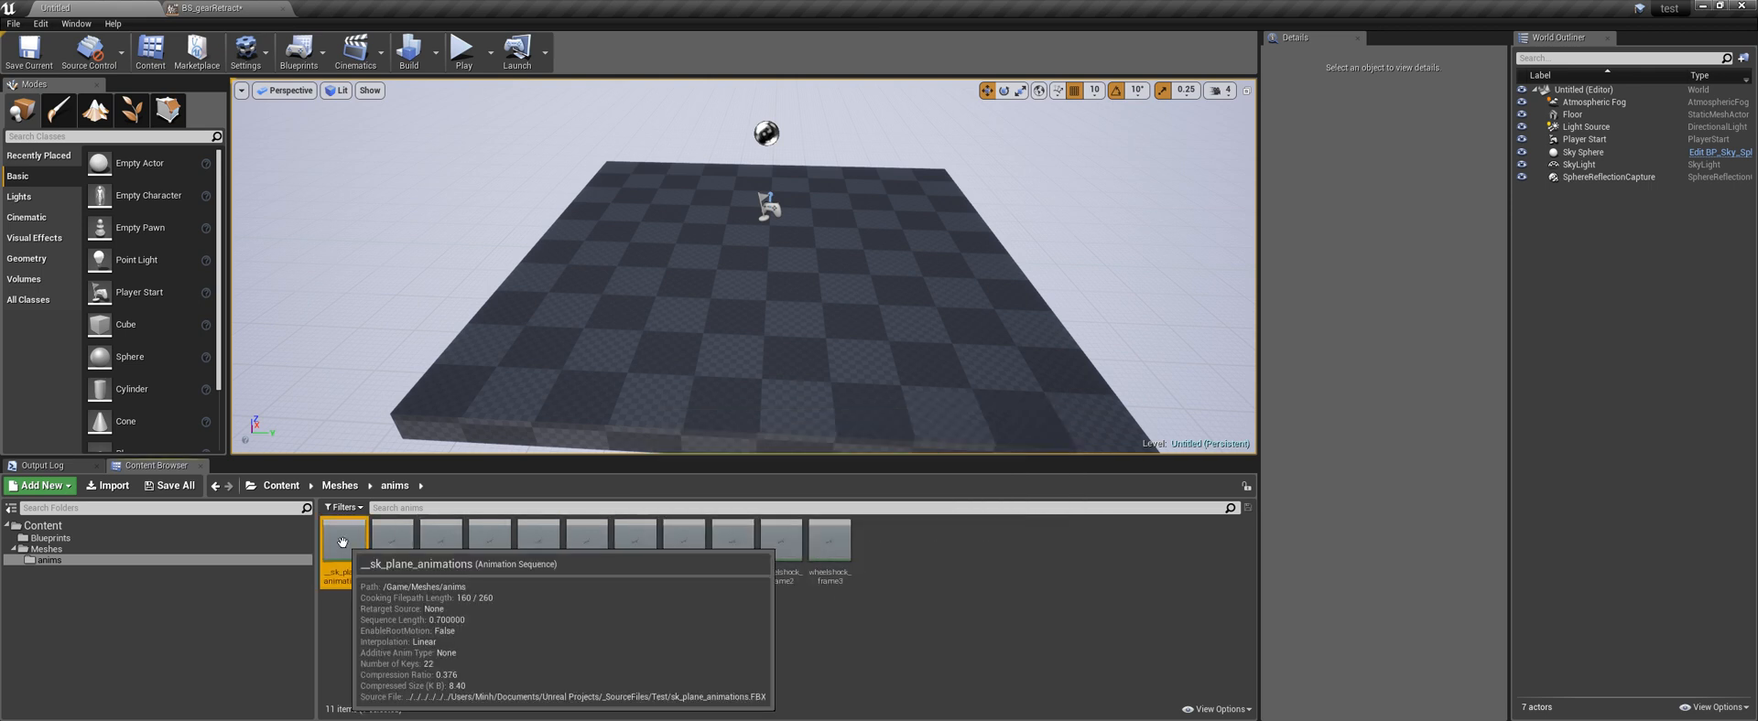
pyautogui.moveTo(362, 560)
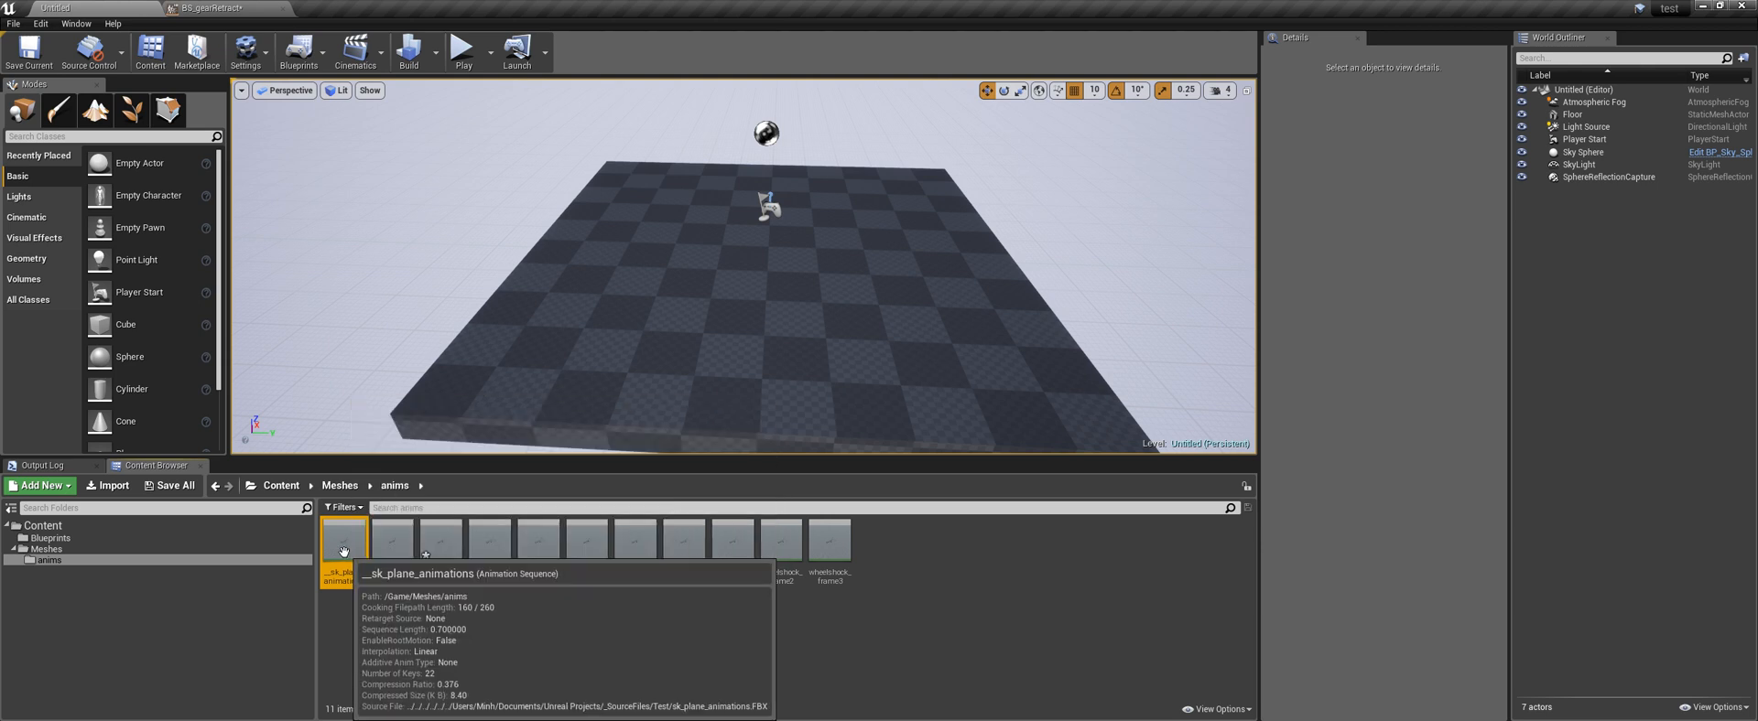
pyautogui.hotkey('ctrl', 'w')
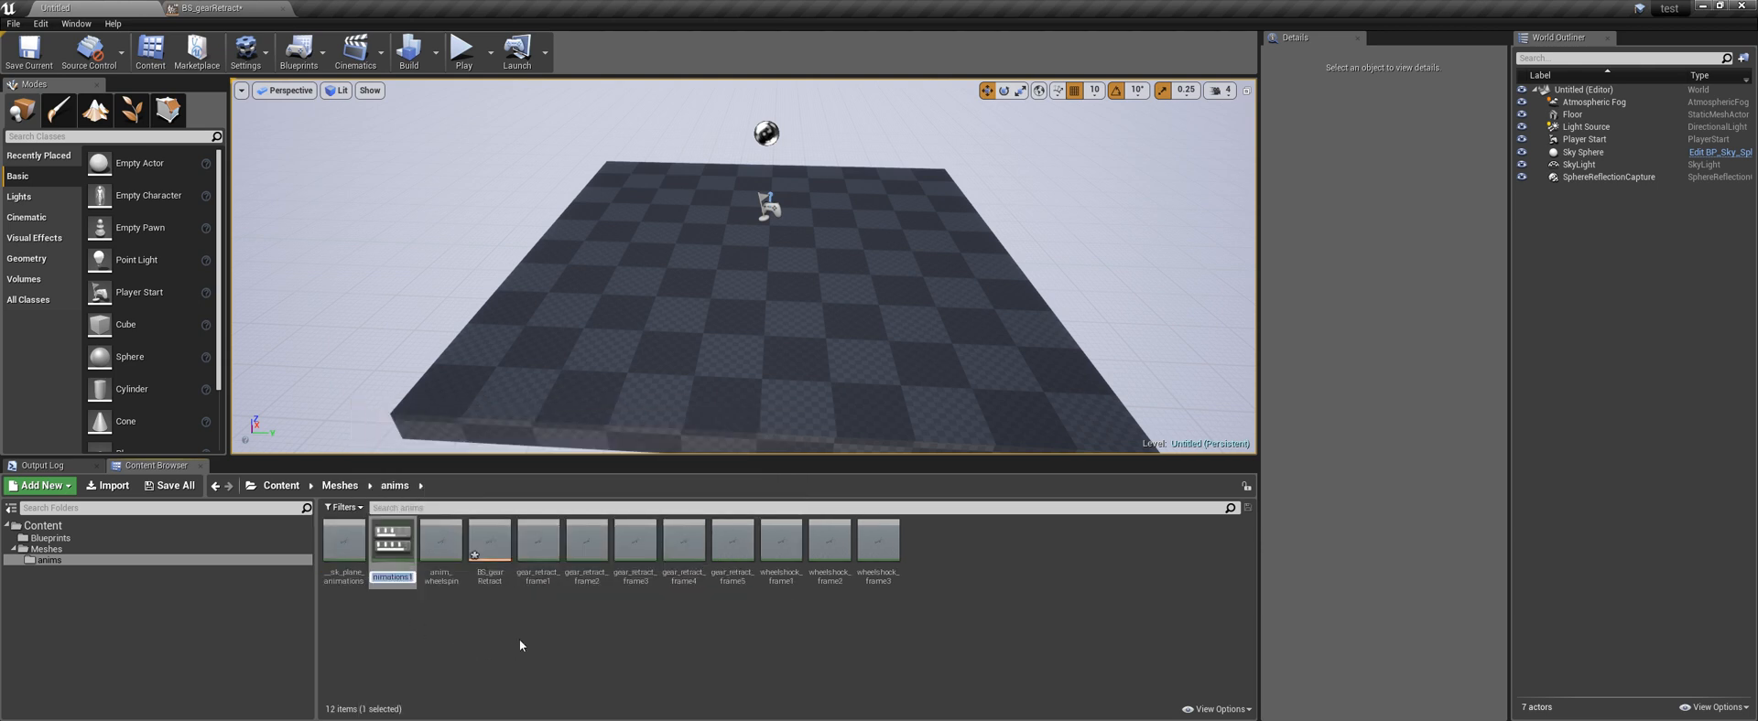
pyautogui.write('test')
pyautogui.press('Return')
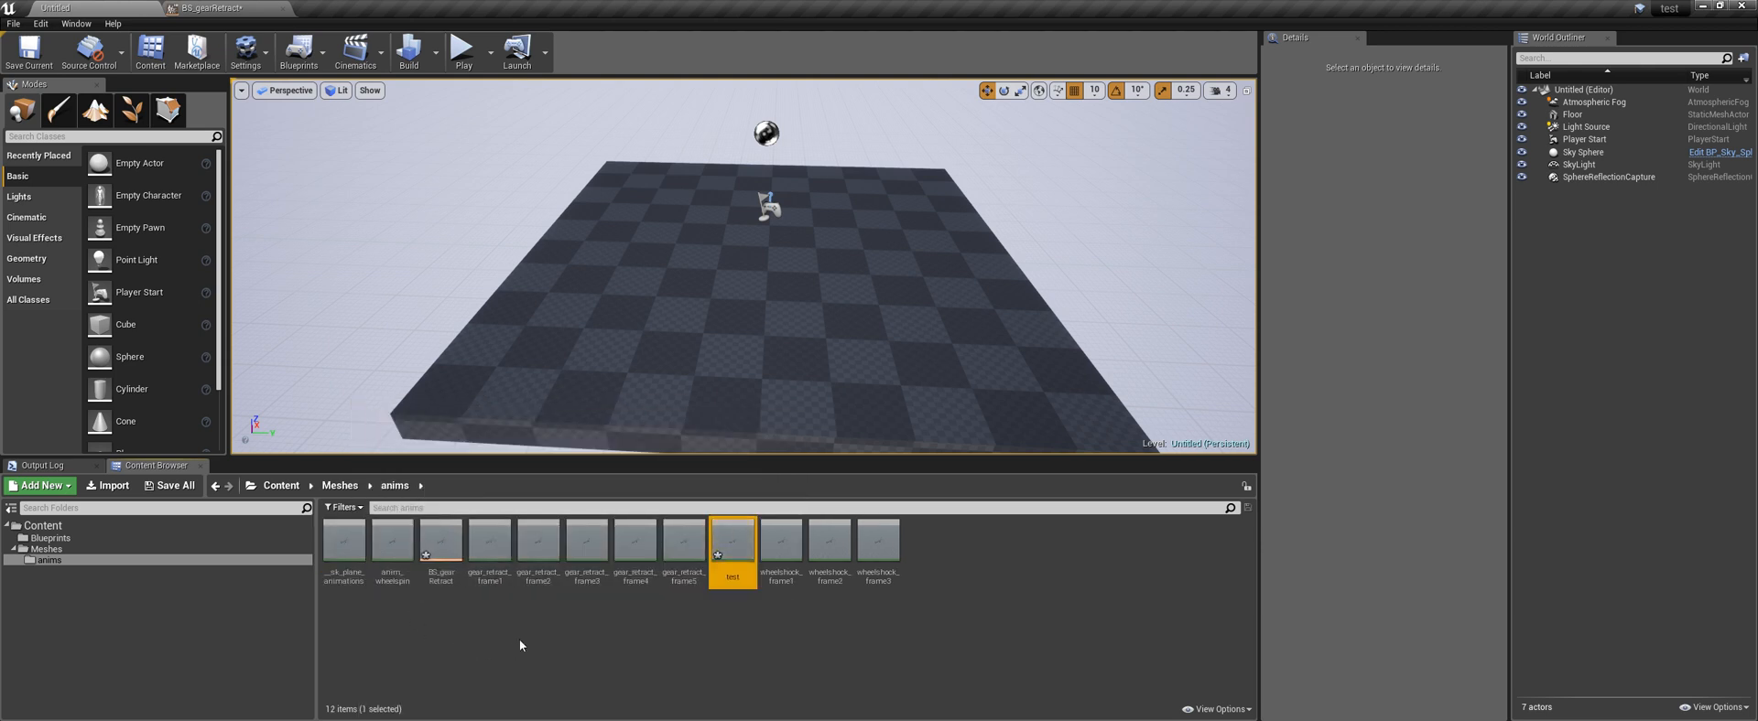
# Trim the test animation to a single pose by removing frames 0 to 12 and the frames after the first, and return to the level editor
pyautogui.doubleClick(737, 552)
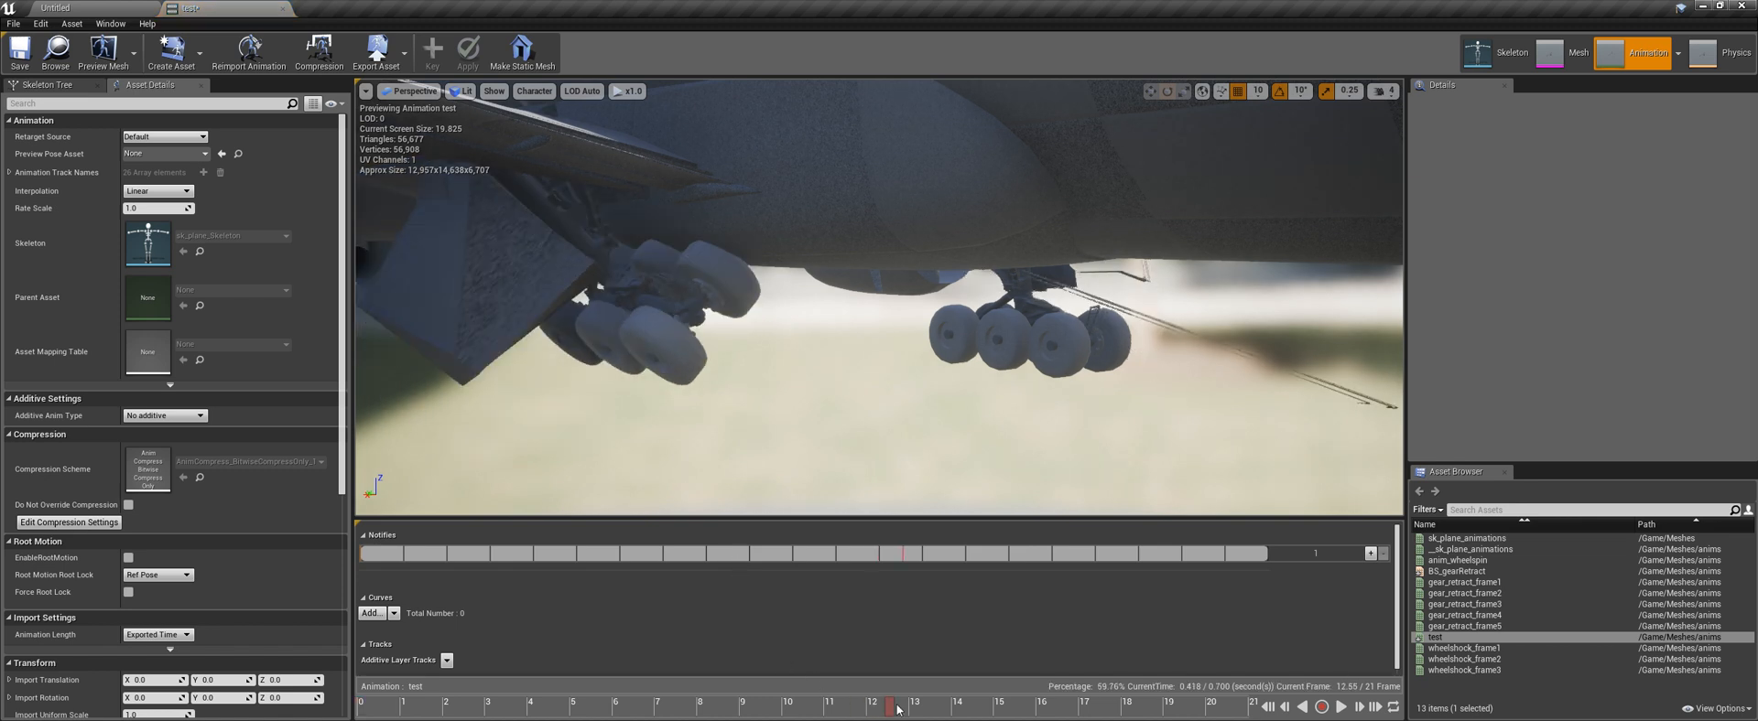
pyautogui.moveTo(897, 710); pyautogui.dragTo(952, 703)
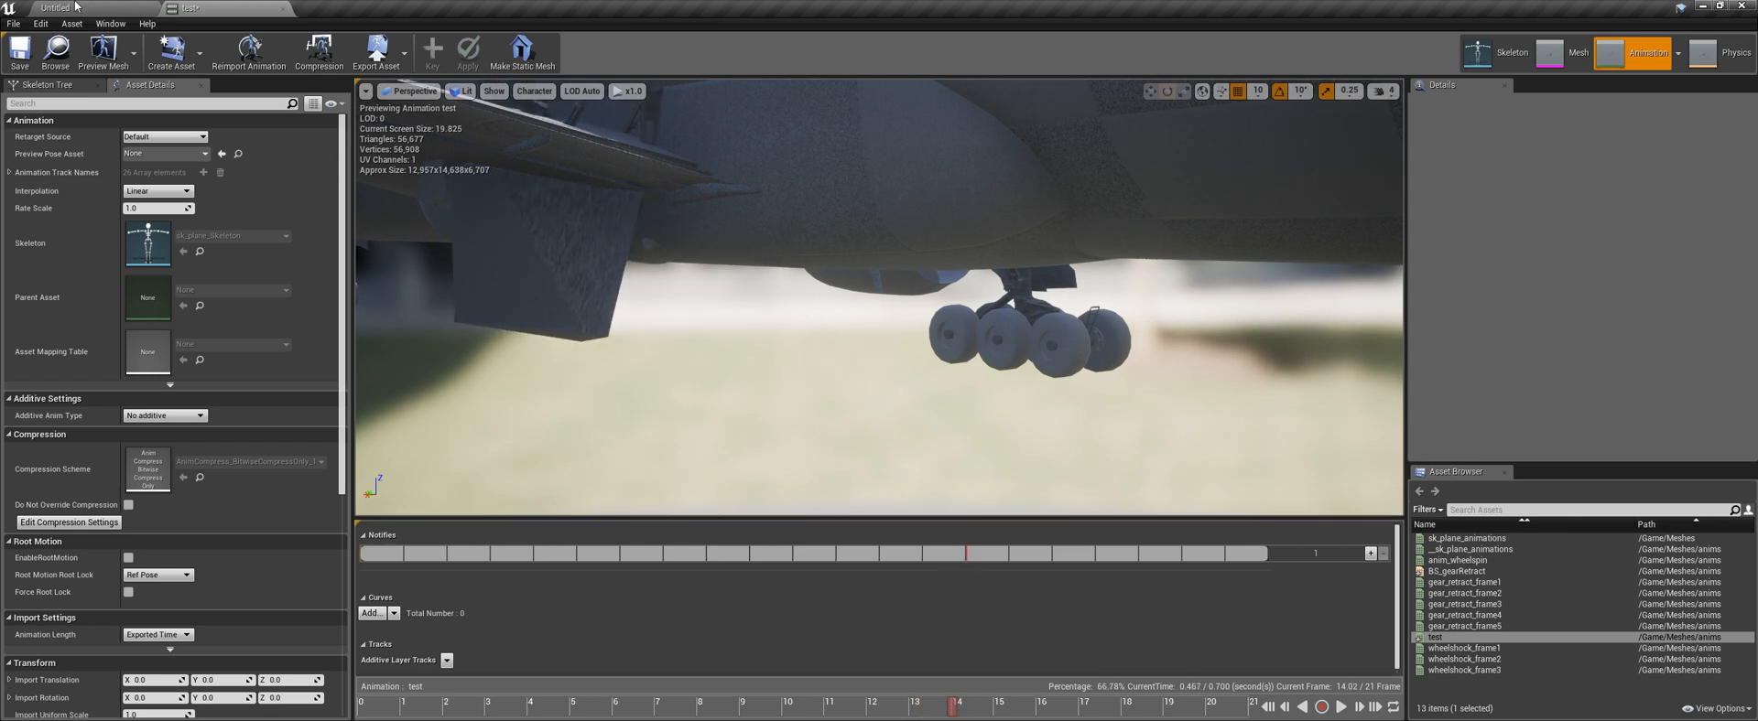
pyautogui.moveTo(935, 711); pyautogui.dragTo(869, 708)
pyautogui.rightClick(870, 708)
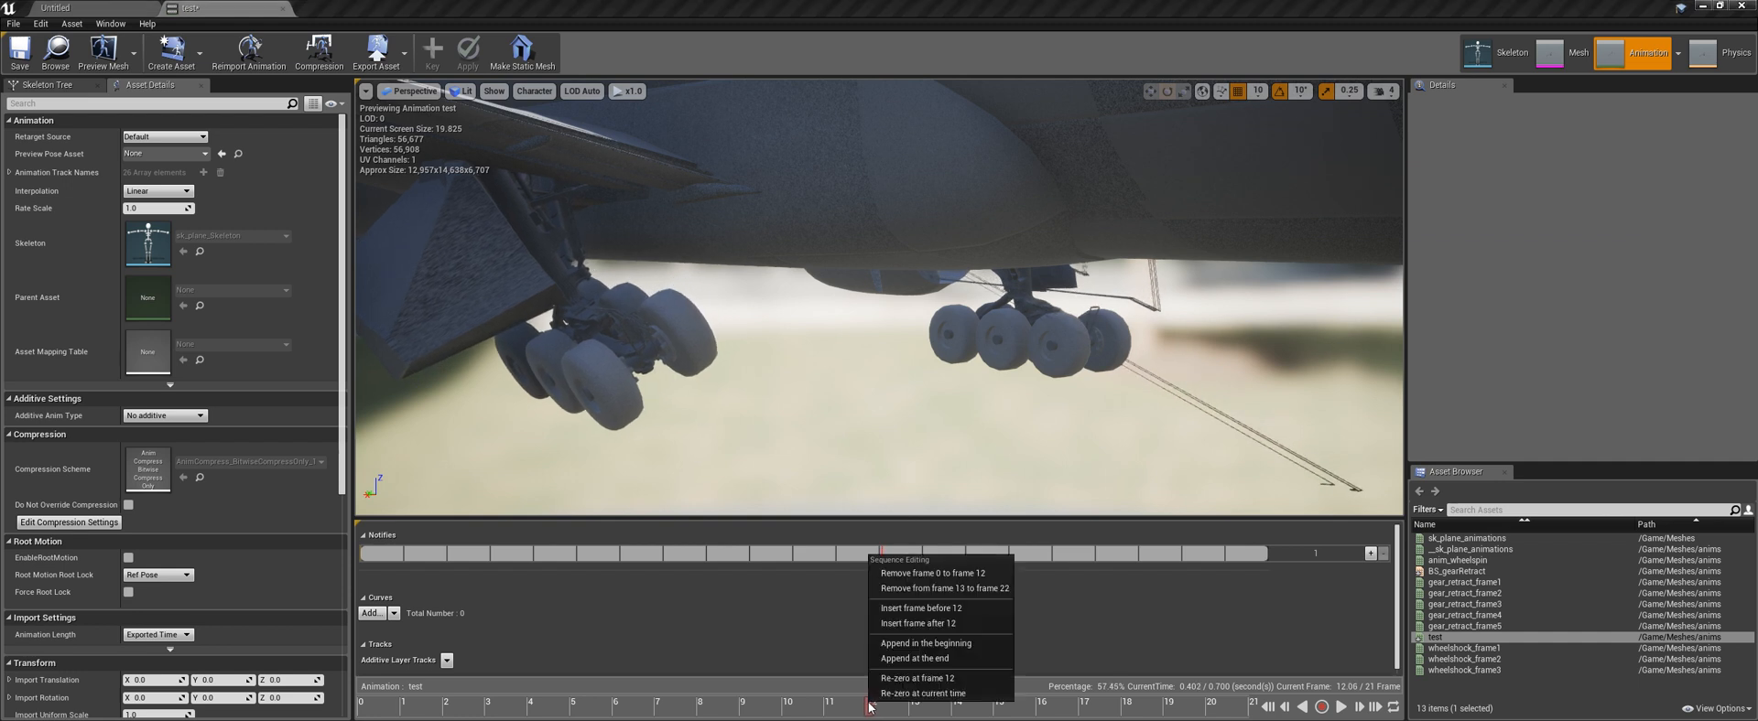
pyautogui.click(892, 588)
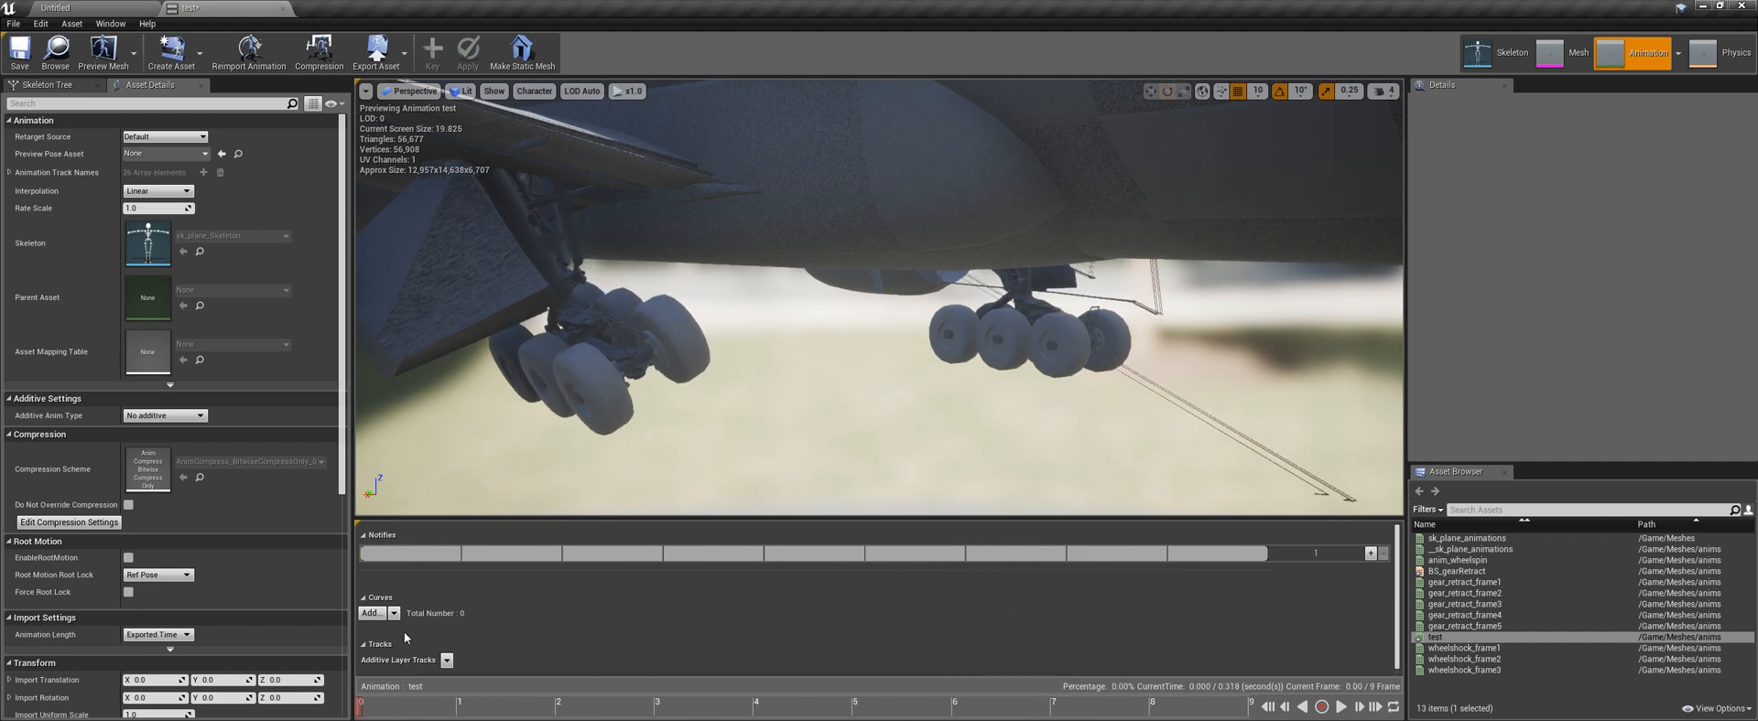
pyautogui.rightClick(361, 706)
pyautogui.click(407, 589)
pyautogui.click(50, 8)
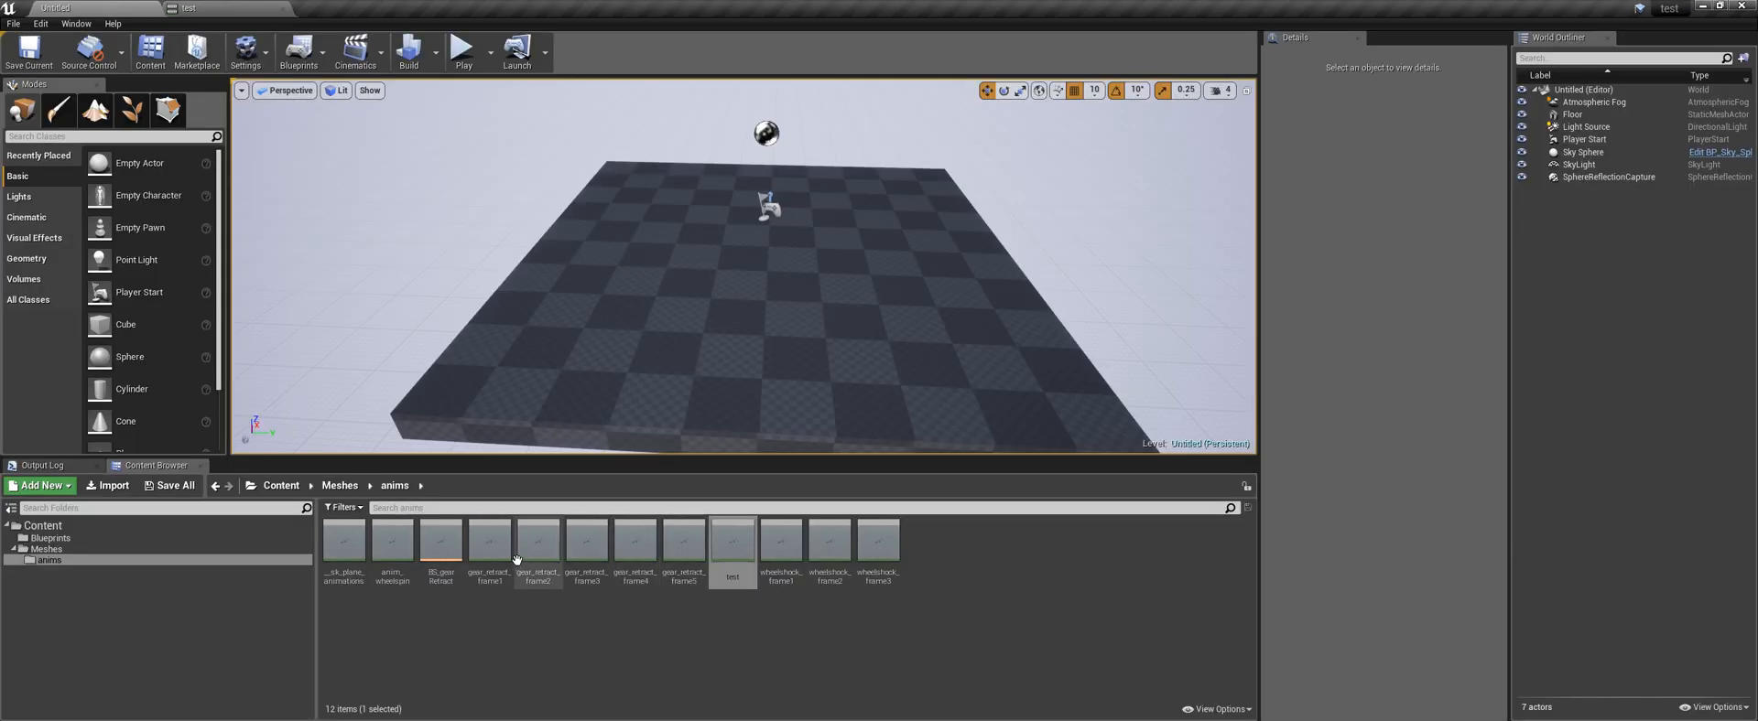
# Replace the sample at 50 in BS_gearRetract with the test pose and preview the blend up to 100
pyautogui.doubleClick(441, 545)
pyautogui.moveTo(877, 598); pyautogui.dragTo(786, 580)
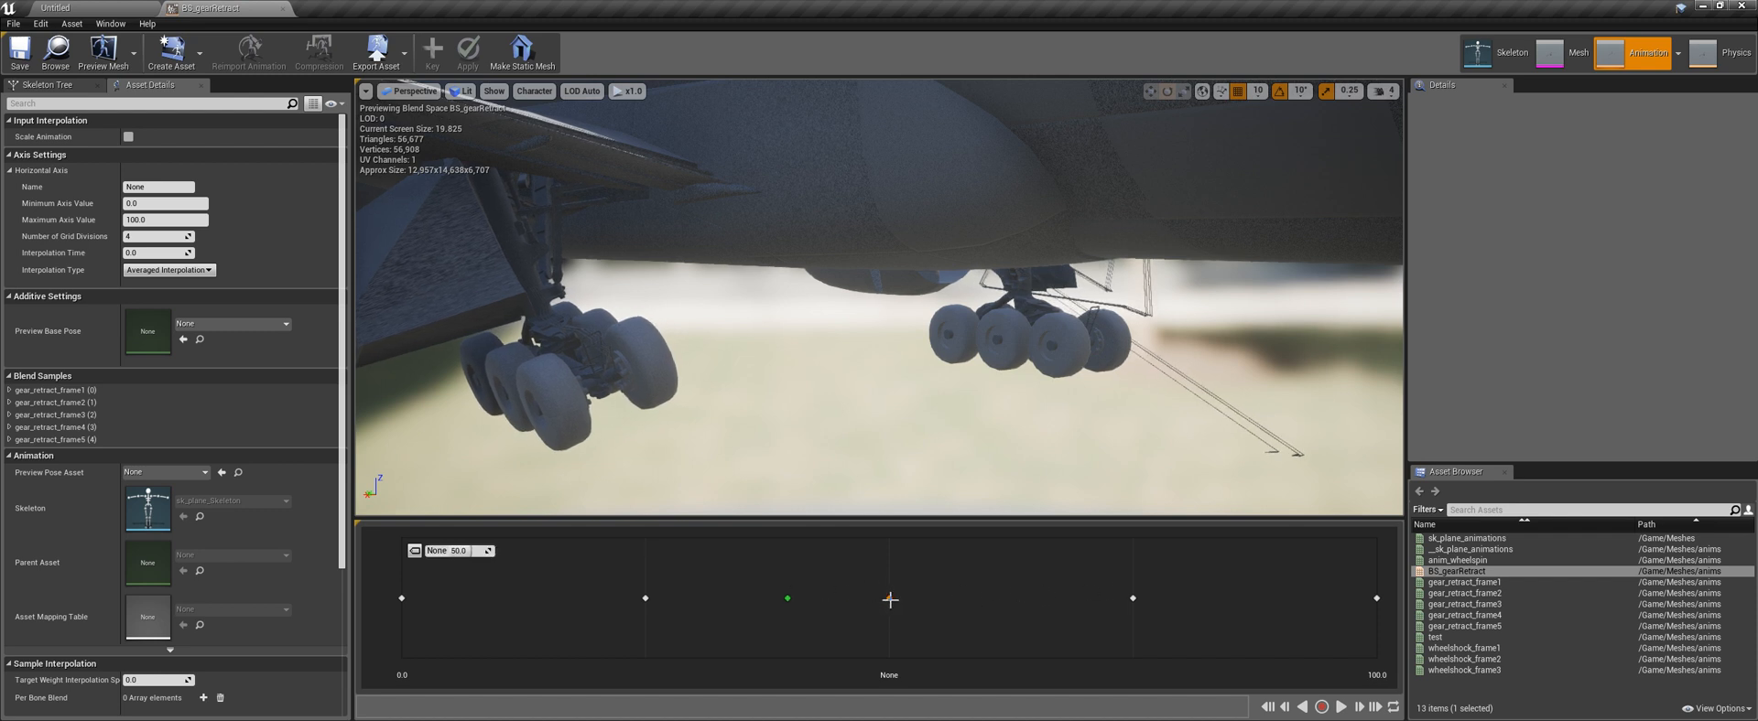
pyautogui.press('Delete')
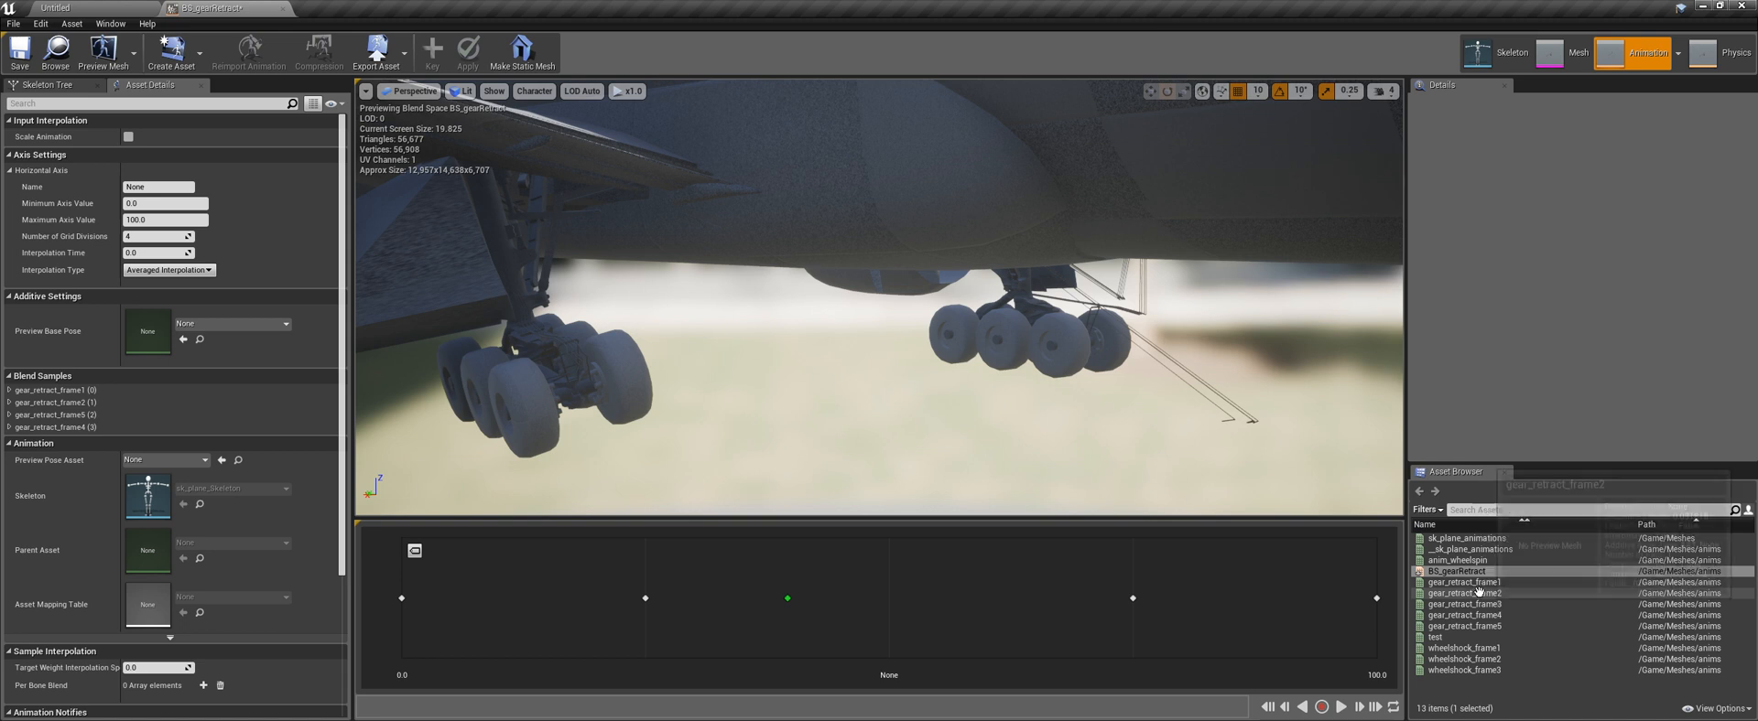
pyautogui.moveTo(1435, 637); pyautogui.dragTo(883, 599)
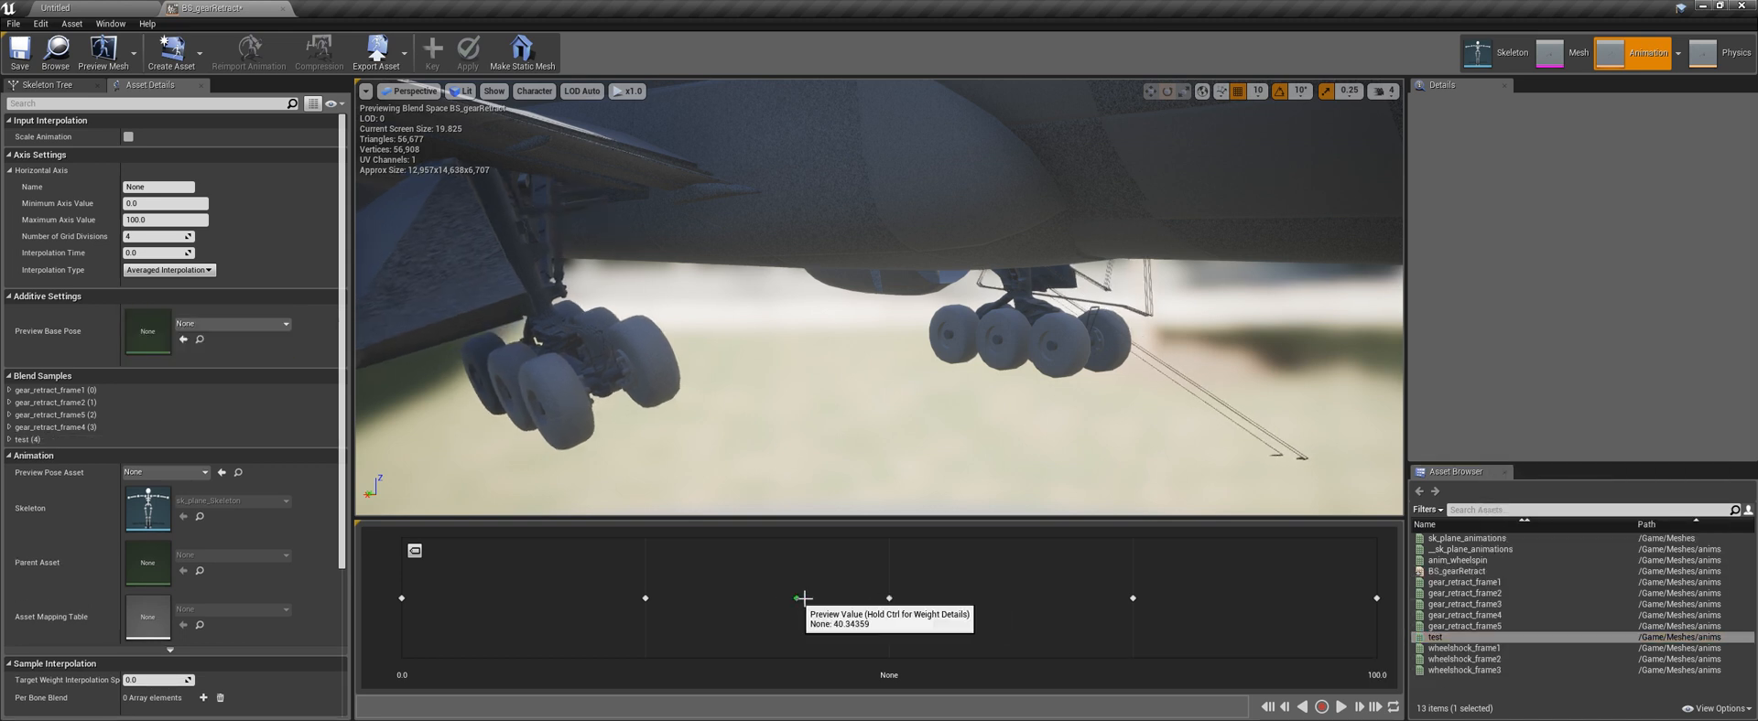
pyautogui.moveTo(1245, 597); pyautogui.dragTo(1379, 598)
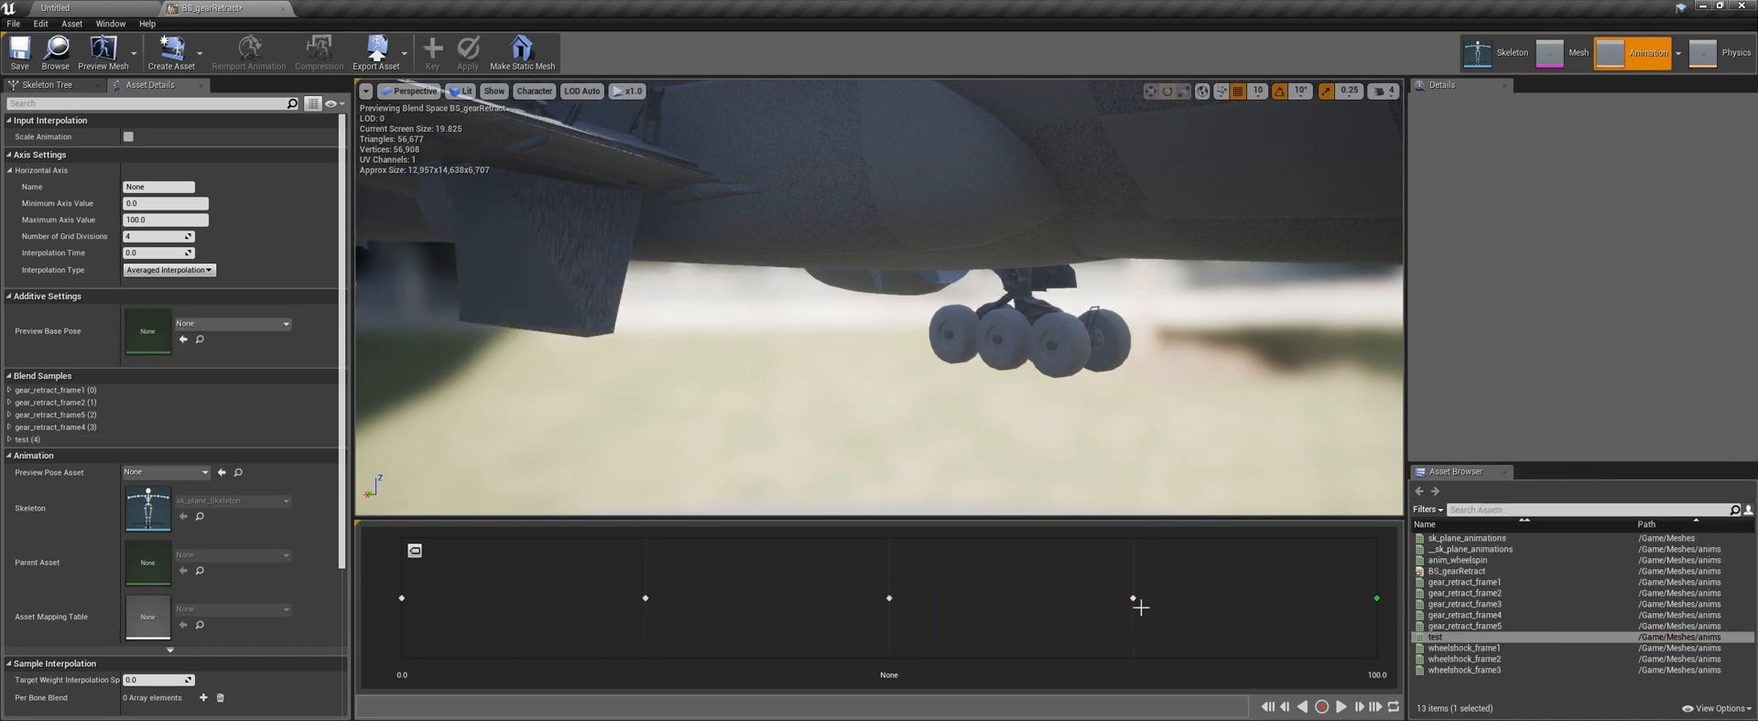
# Delete the BS_gearRetract samples at 75 and 50, and place gear_retract_frame3 at 50
pyautogui.press('Delete')
pyautogui.click(888, 600)
pyautogui.press('Delete')
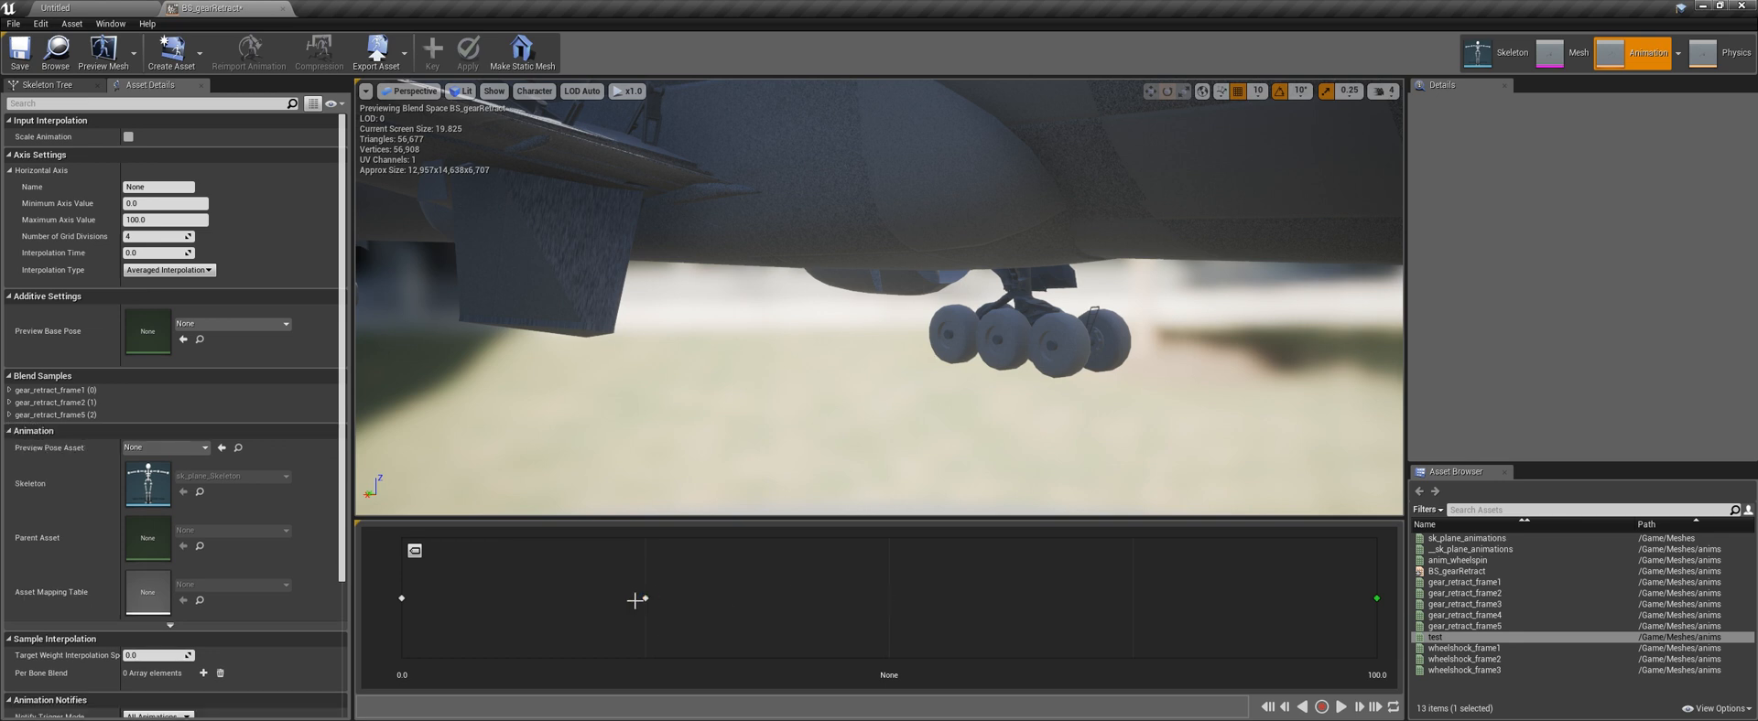
pyautogui.moveTo(1365, 598); pyautogui.dragTo(833, 599)
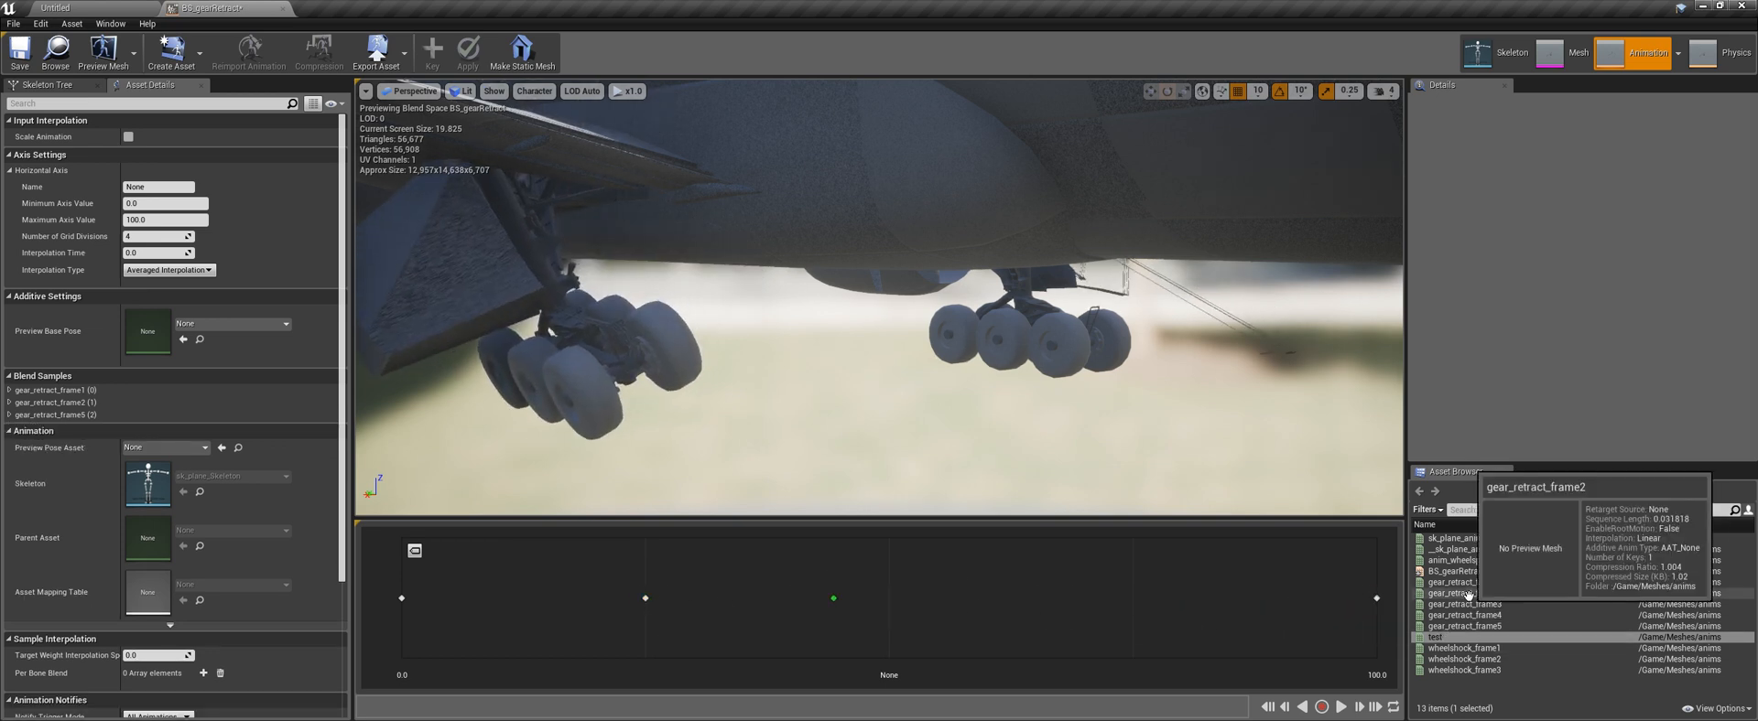
pyautogui.moveTo(1473, 602); pyautogui.dragTo(1122, 621)
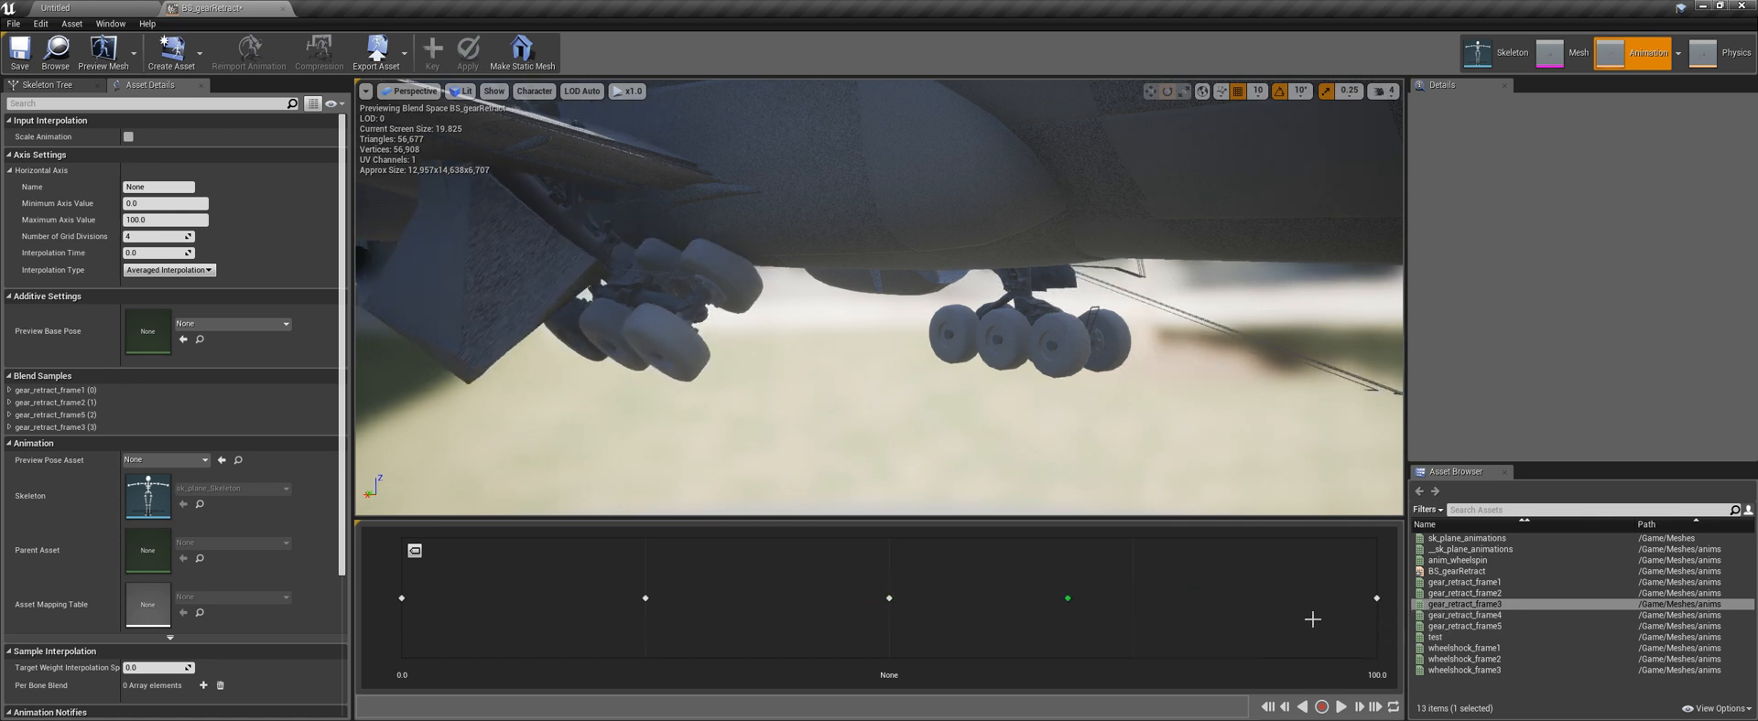
# Try adding gear_retract_frame4 as a sample at 75 and remove it again
pyautogui.moveTo(1465, 616); pyautogui.dragTo(890, 598)
pyautogui.click(1132, 598)
pyautogui.press('Delete')
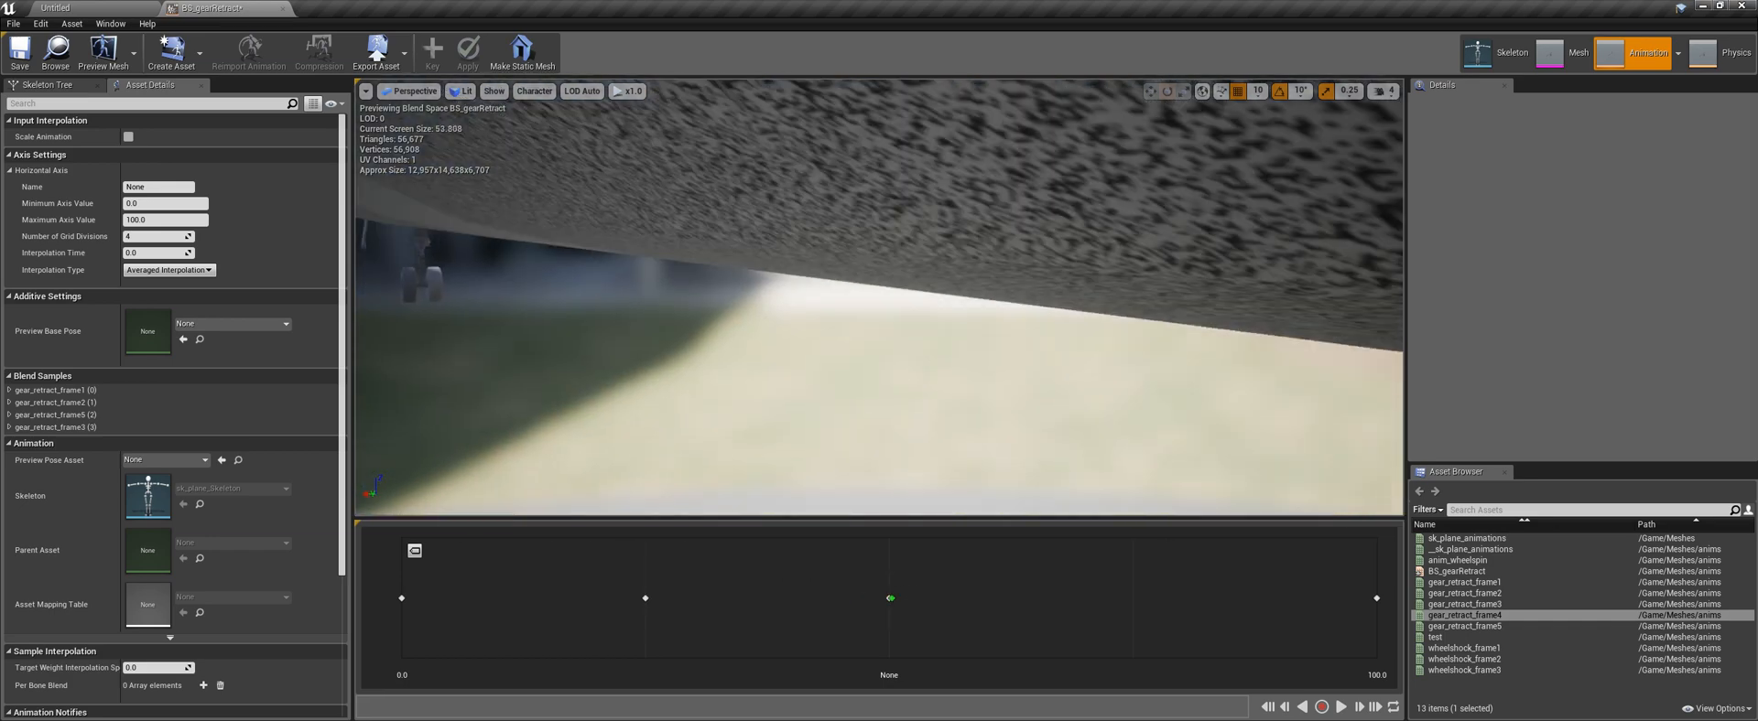
# Inspect the main gear strut and door up close while previewing blend values between 50 and 75
pyautogui.moveTo(878, 298); pyautogui.dragTo(719, 464, button='right')
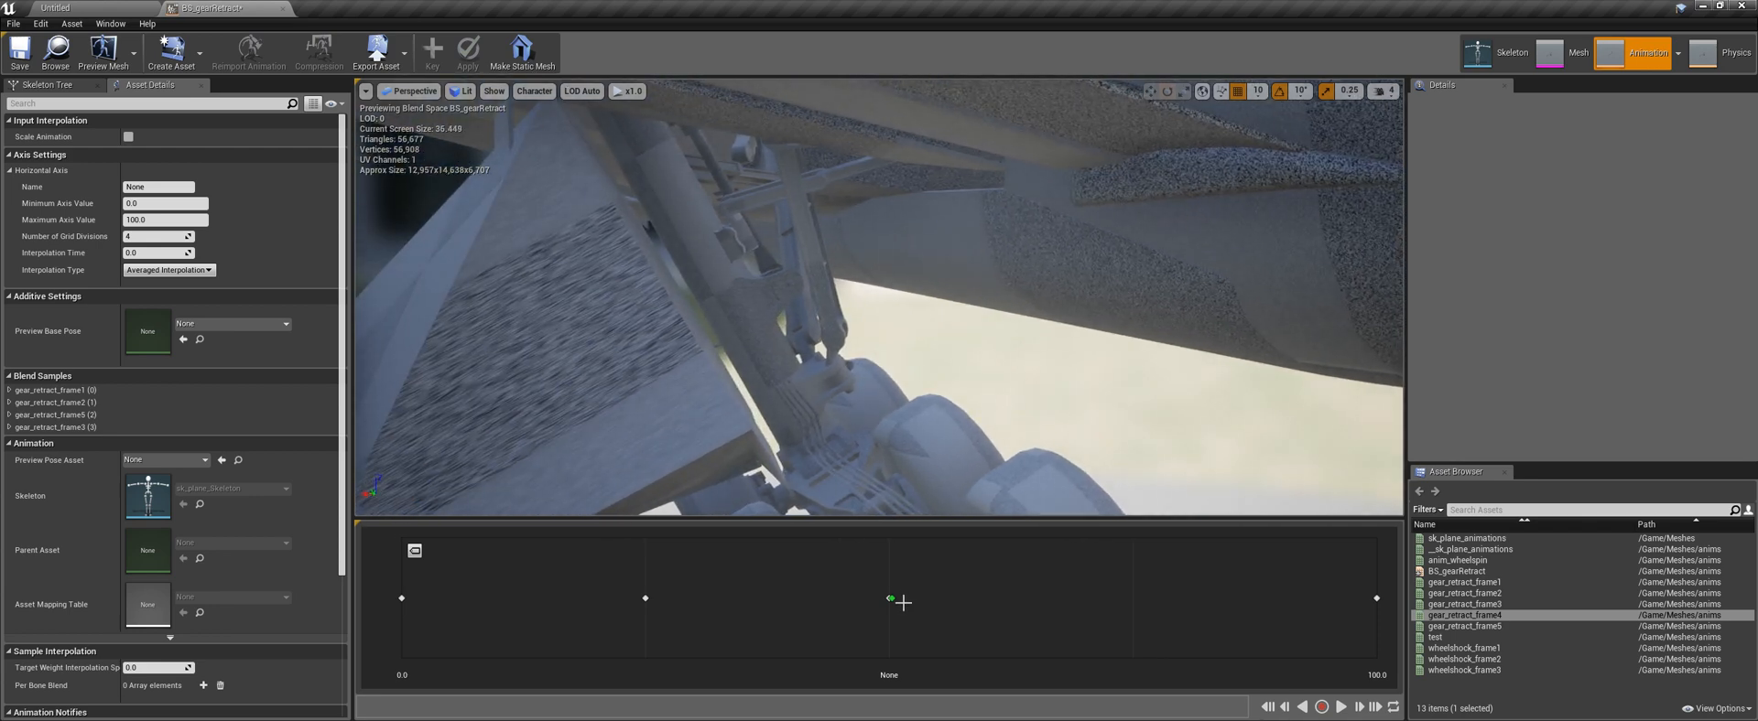
pyautogui.moveTo(902, 603)
pyautogui.mouseDown()
pyautogui.moveTo(1180, 596)
pyautogui.moveTo(916, 598)
pyautogui.mouseUp()
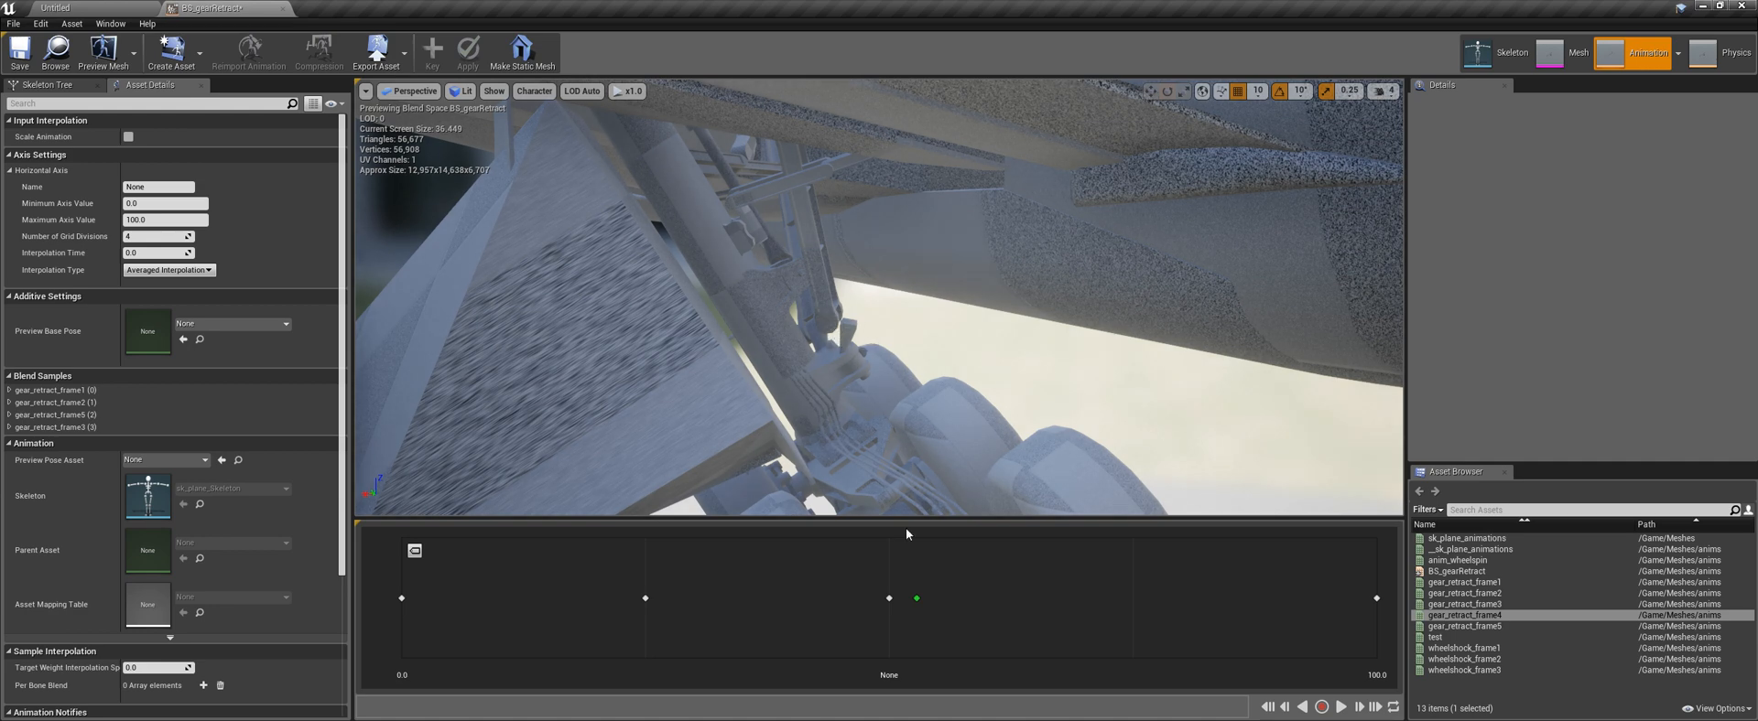
pyautogui.moveTo(919, 599)
pyautogui.mouseDown()
pyautogui.moveTo(438, 598)
pyautogui.moveTo(1343, 597)
pyautogui.moveTo(913, 598)
pyautogui.mouseUp()
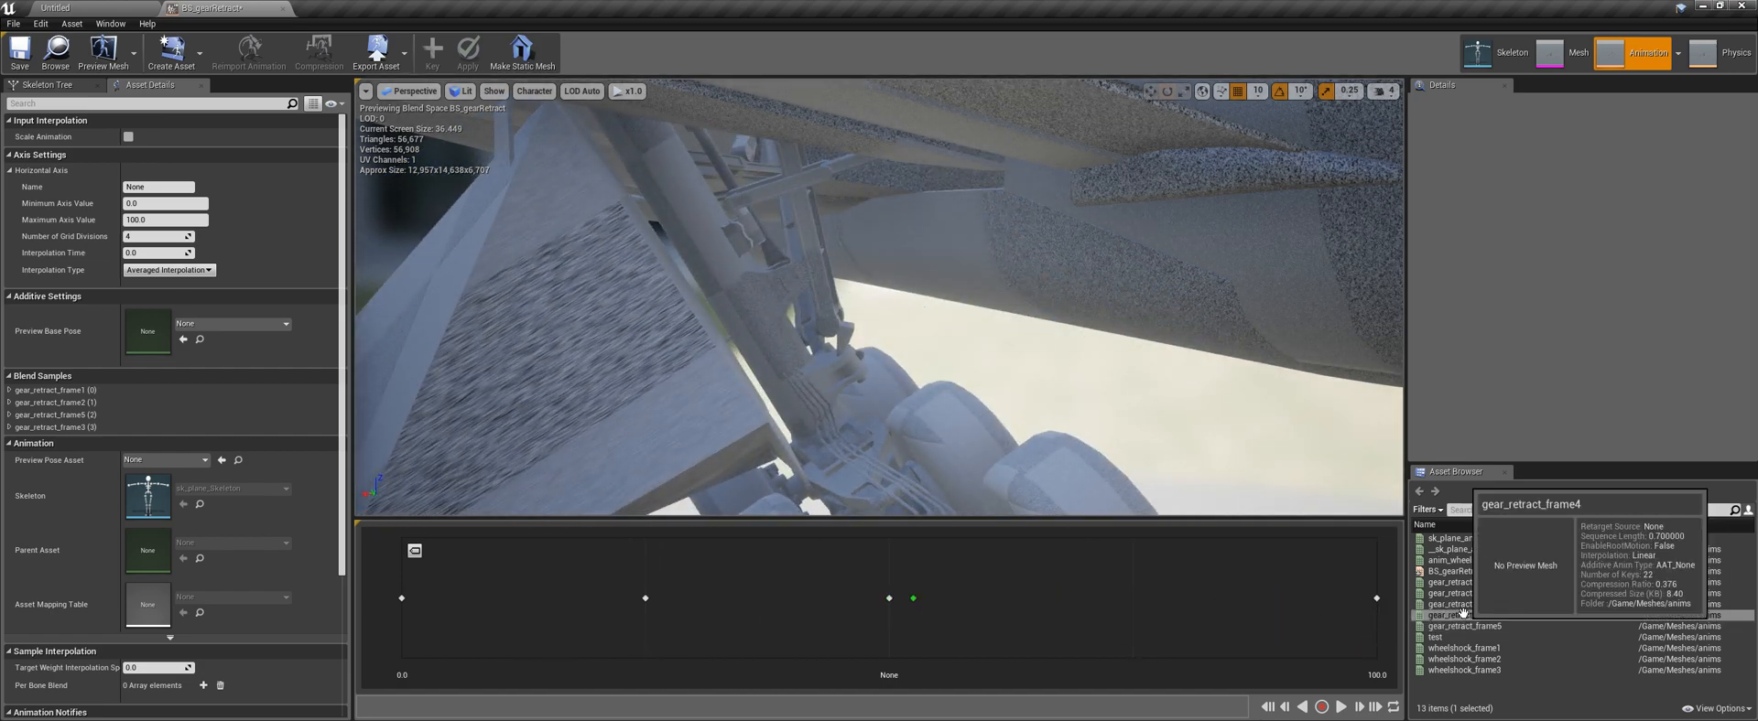
pyautogui.press('s')
pyautogui.moveTo(925, 430); pyautogui.dragTo(963, 416, button='right')
pyautogui.click(119, 6)
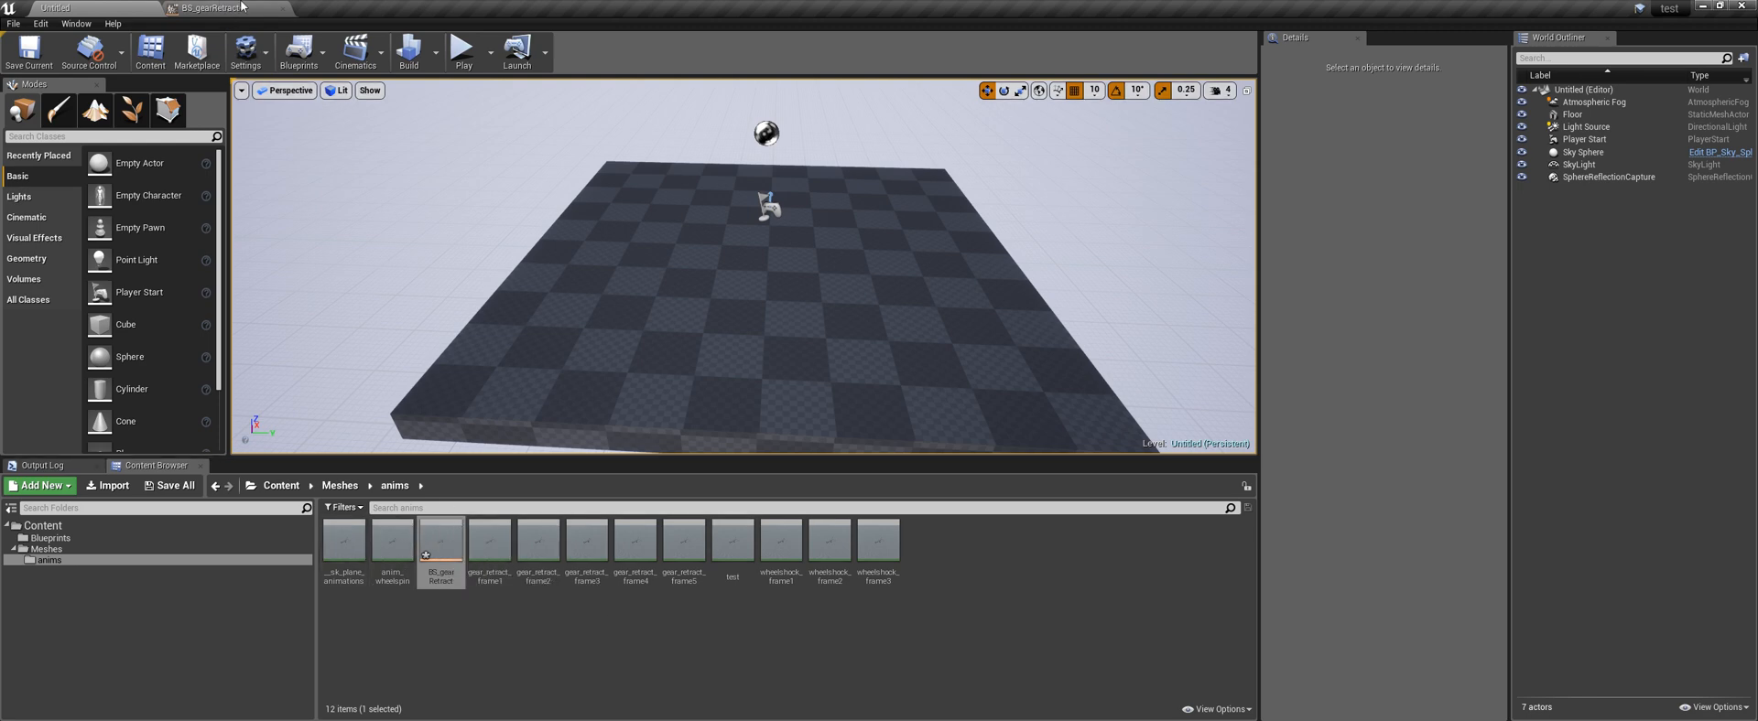
pyautogui.doubleClick(441, 544)
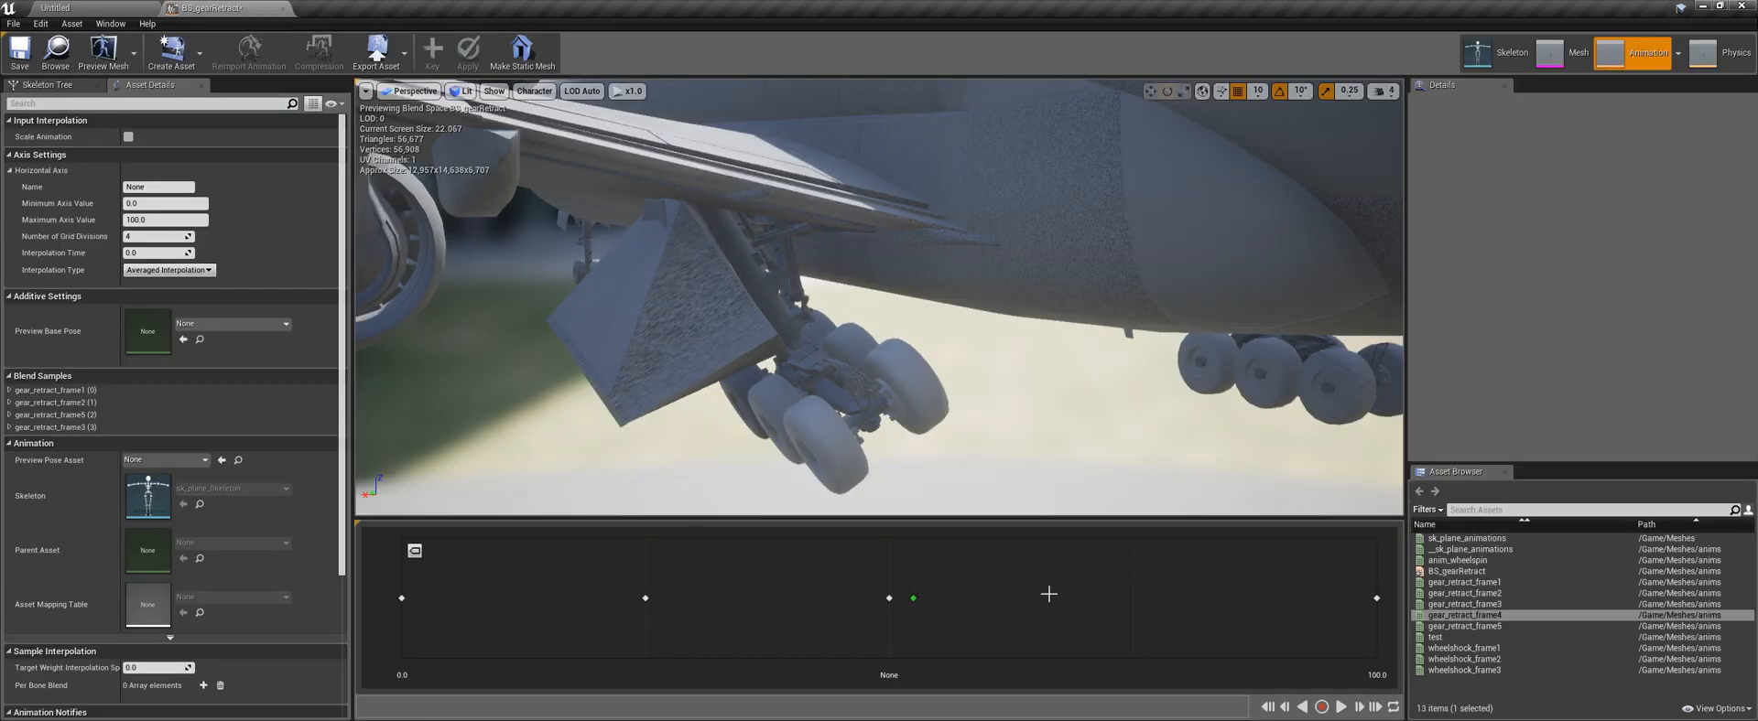
pyautogui.moveTo(919, 597); pyautogui.dragTo(1136, 597)
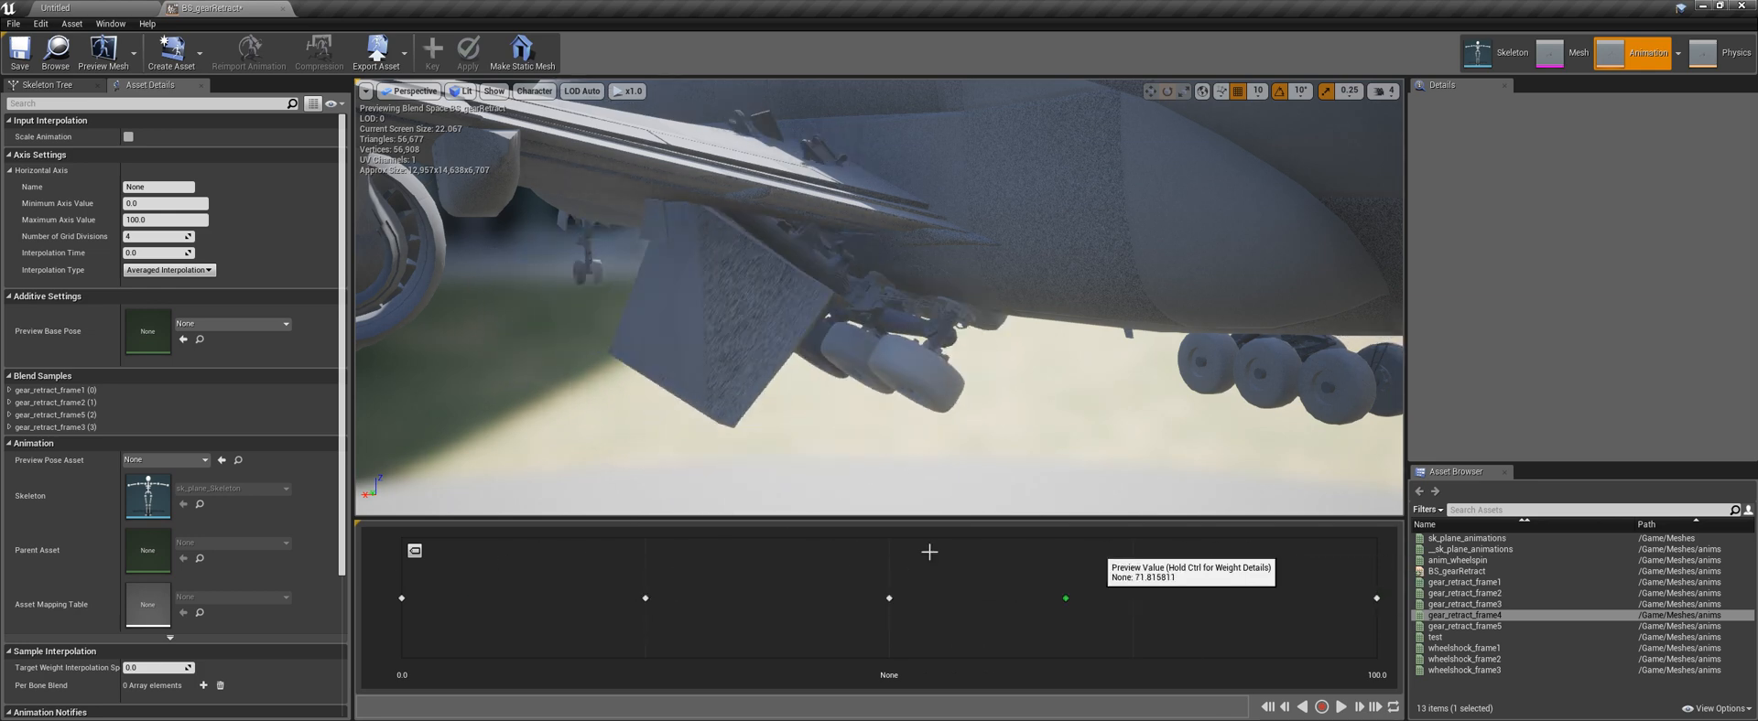
# Create a 1D blend space in the anims folder using sk_plane_Skeleton and name it BS_wheelShock
pyautogui.click(124, 8)
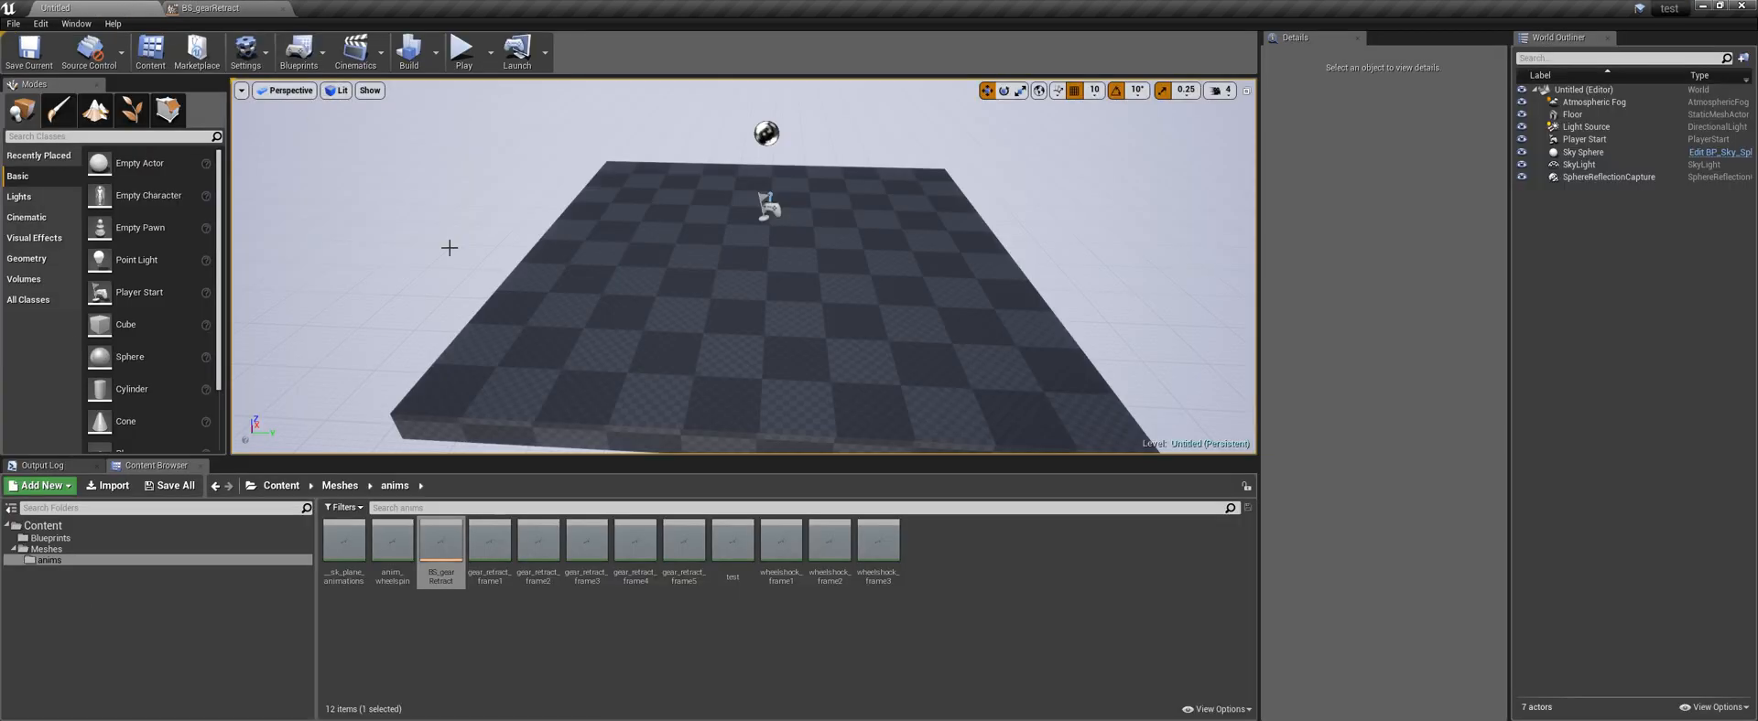
pyautogui.click(441, 545)
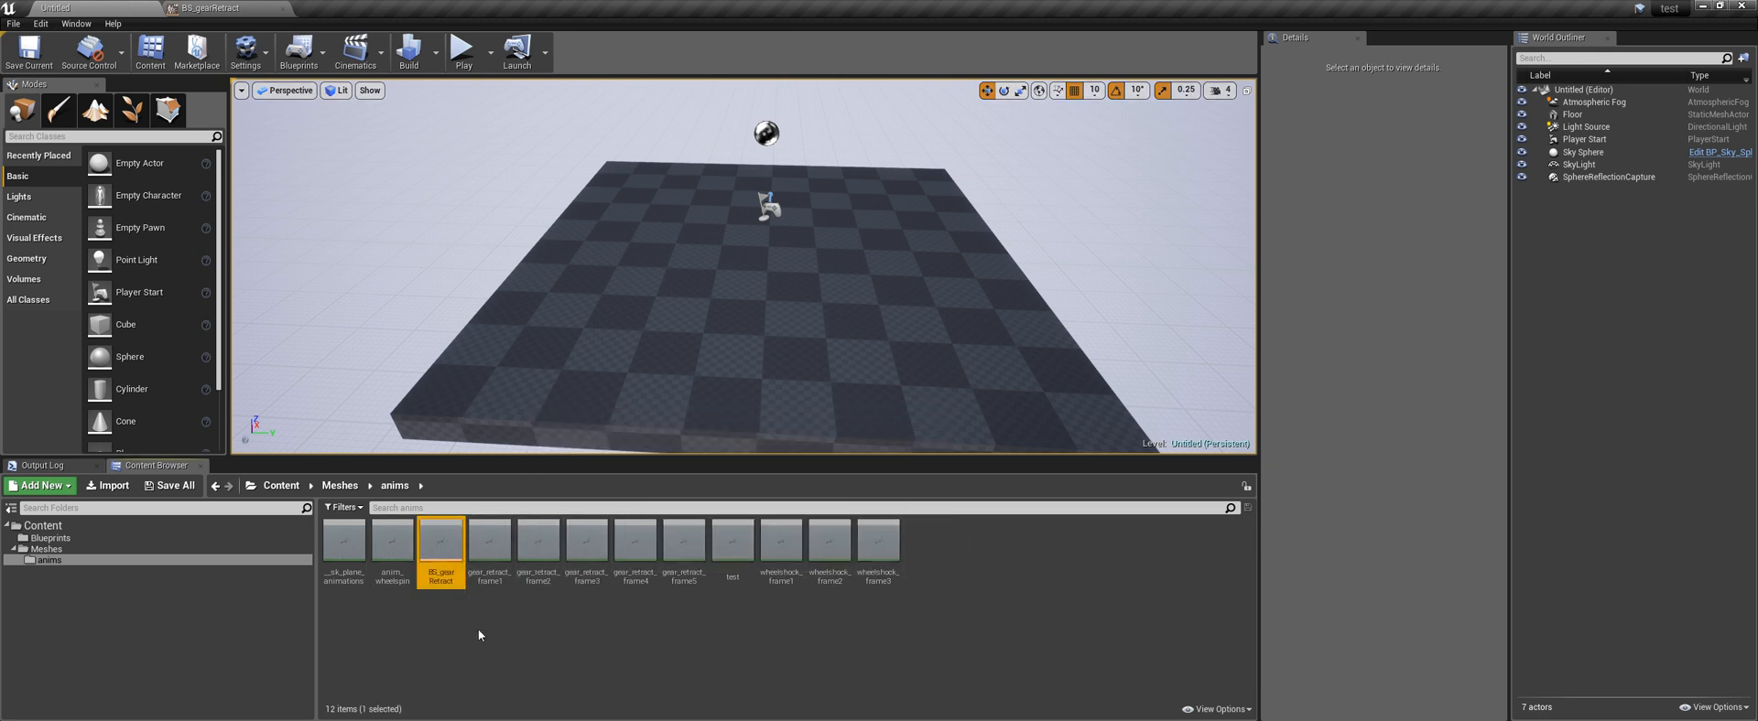
pyautogui.rightClick(1001, 542)
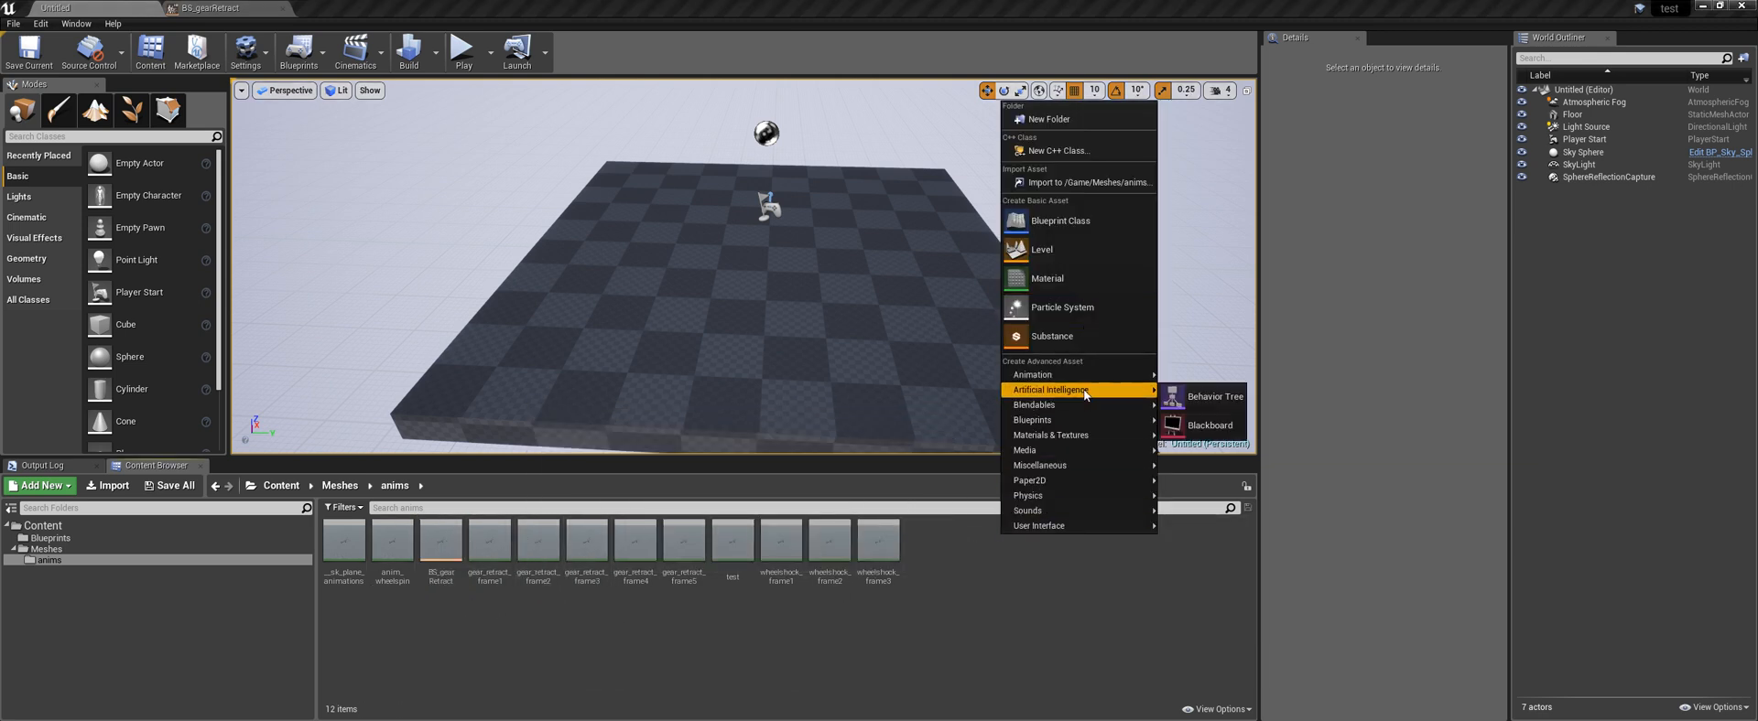
pyautogui.moveTo(1098, 375)
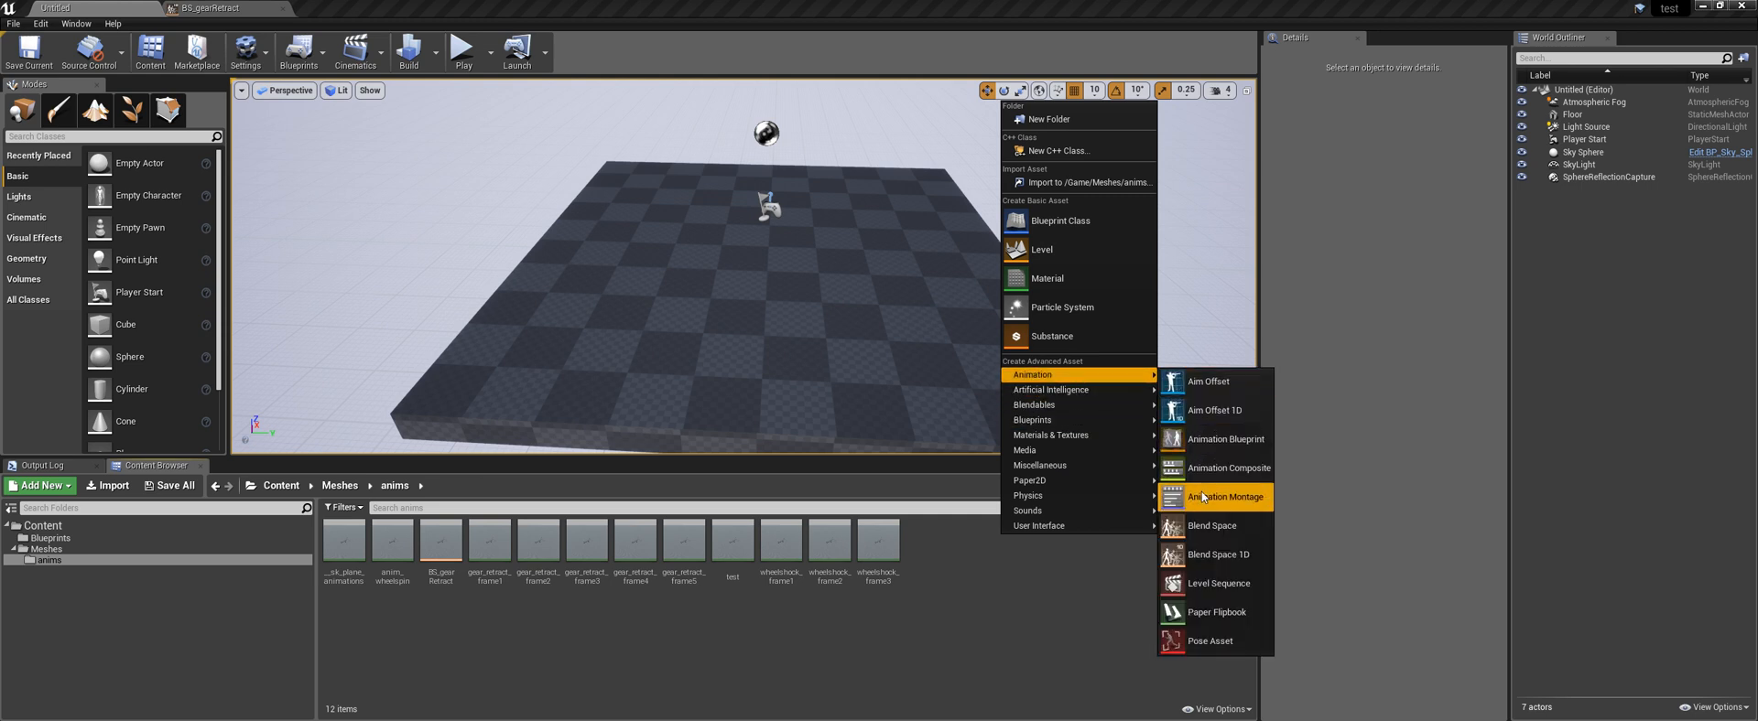
pyautogui.click(1213, 553)
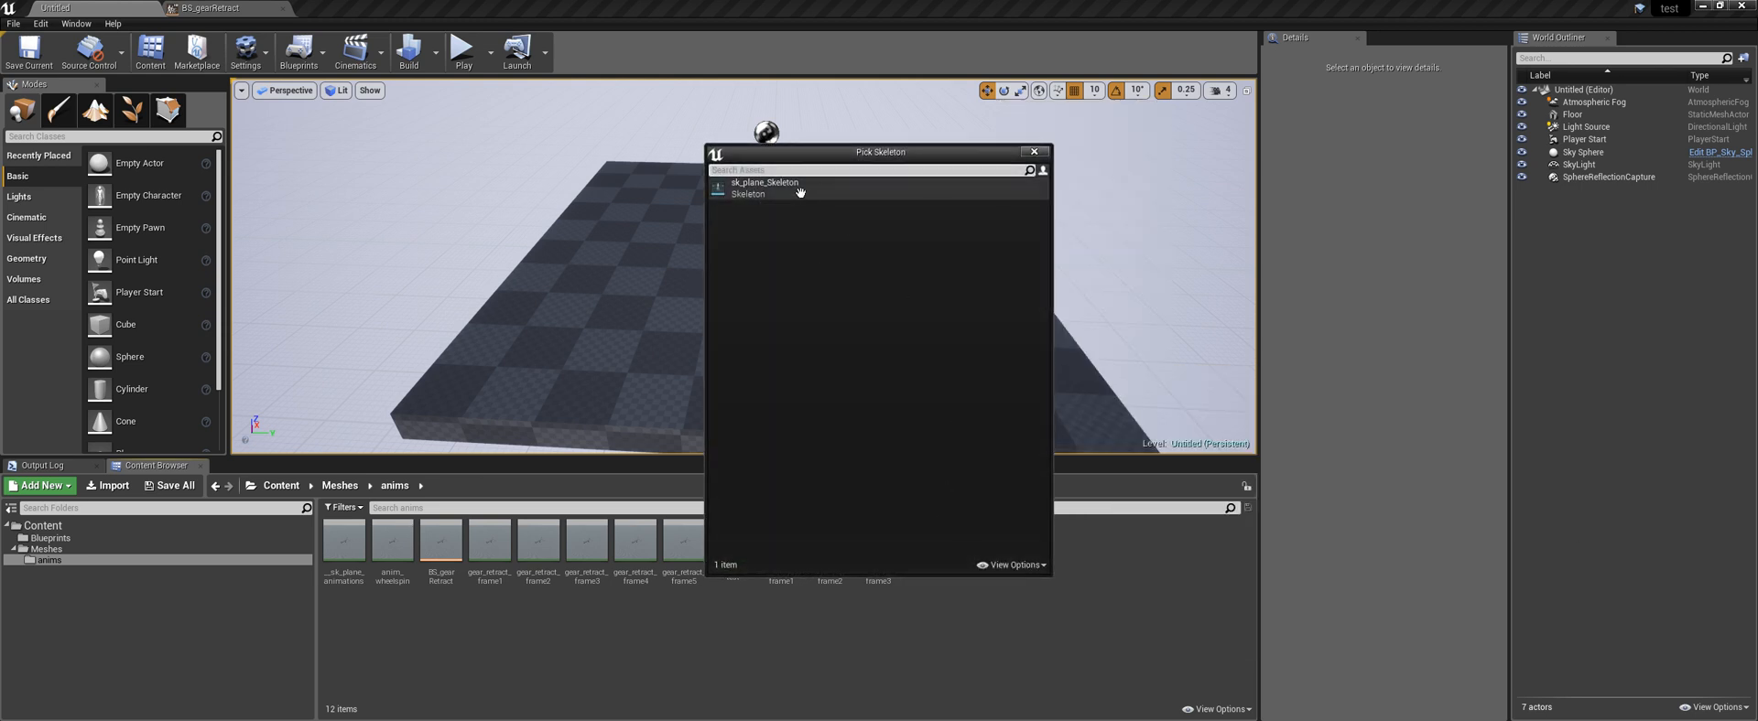
pyautogui.click(800, 193)
pyautogui.write('BS')
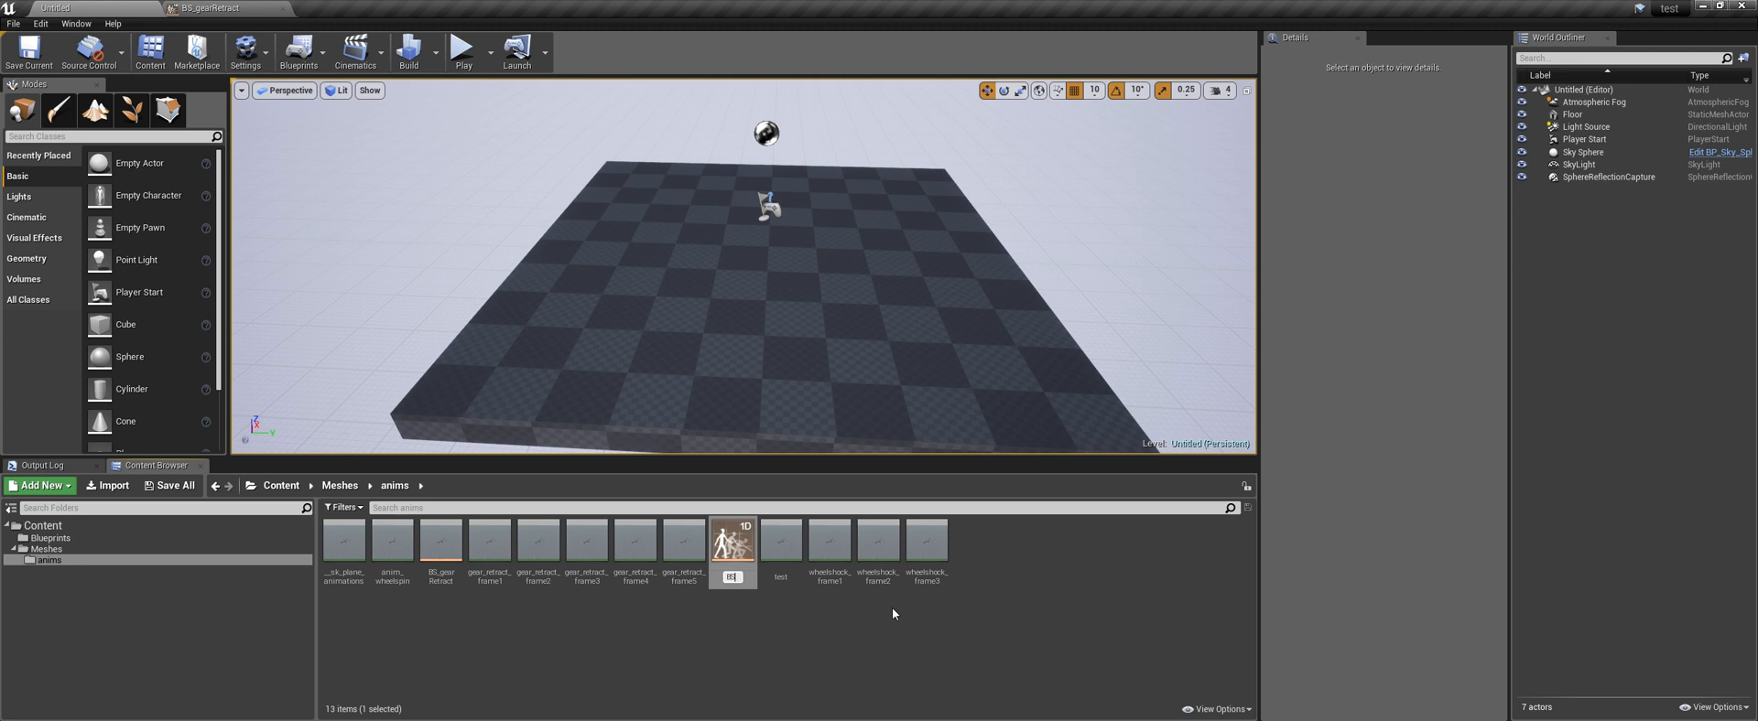
pyautogui.write('_wheelShock')
pyautogui.press('Return')
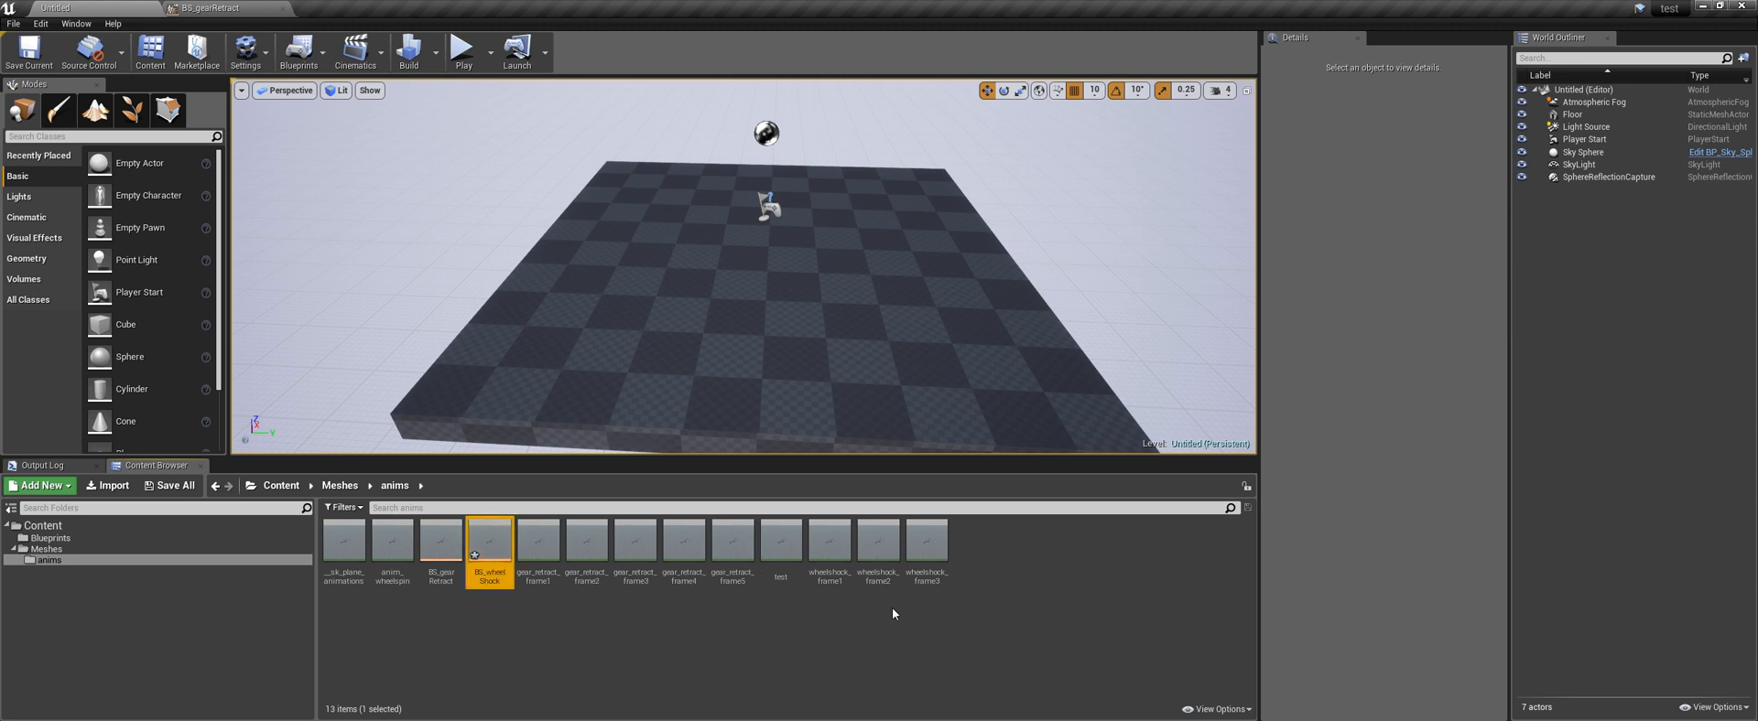
# Open BS_wheelShock, set 2 grid divisions, and place wheelshock_frame1, wheelshock_frame2 and wheelshock_frame3 at 0, 50 and 100
pyautogui.doubleClick(491, 542)
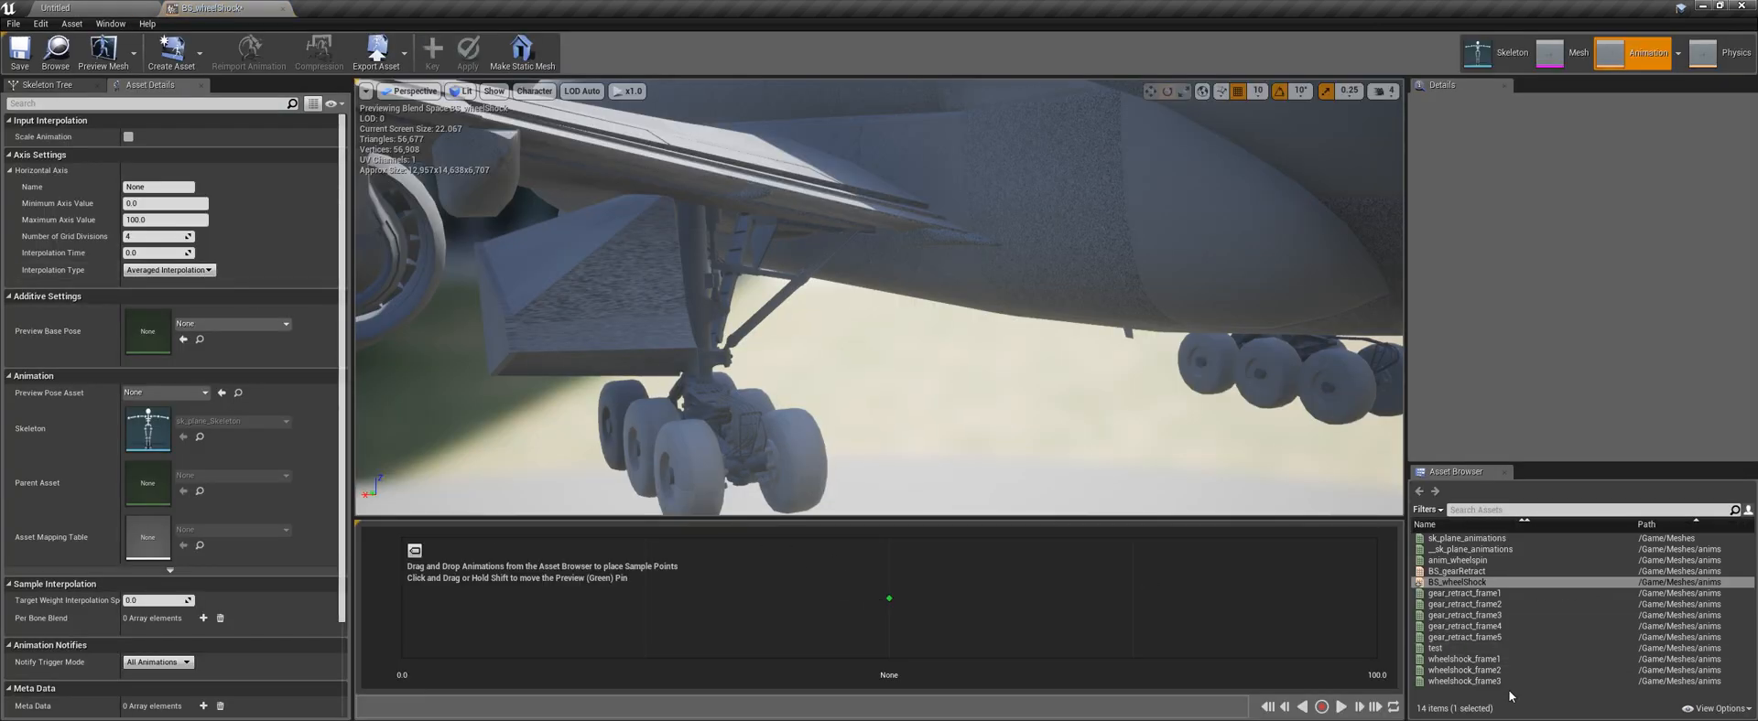
pyautogui.moveTo(161, 236); pyautogui.dragTo(144, 237)
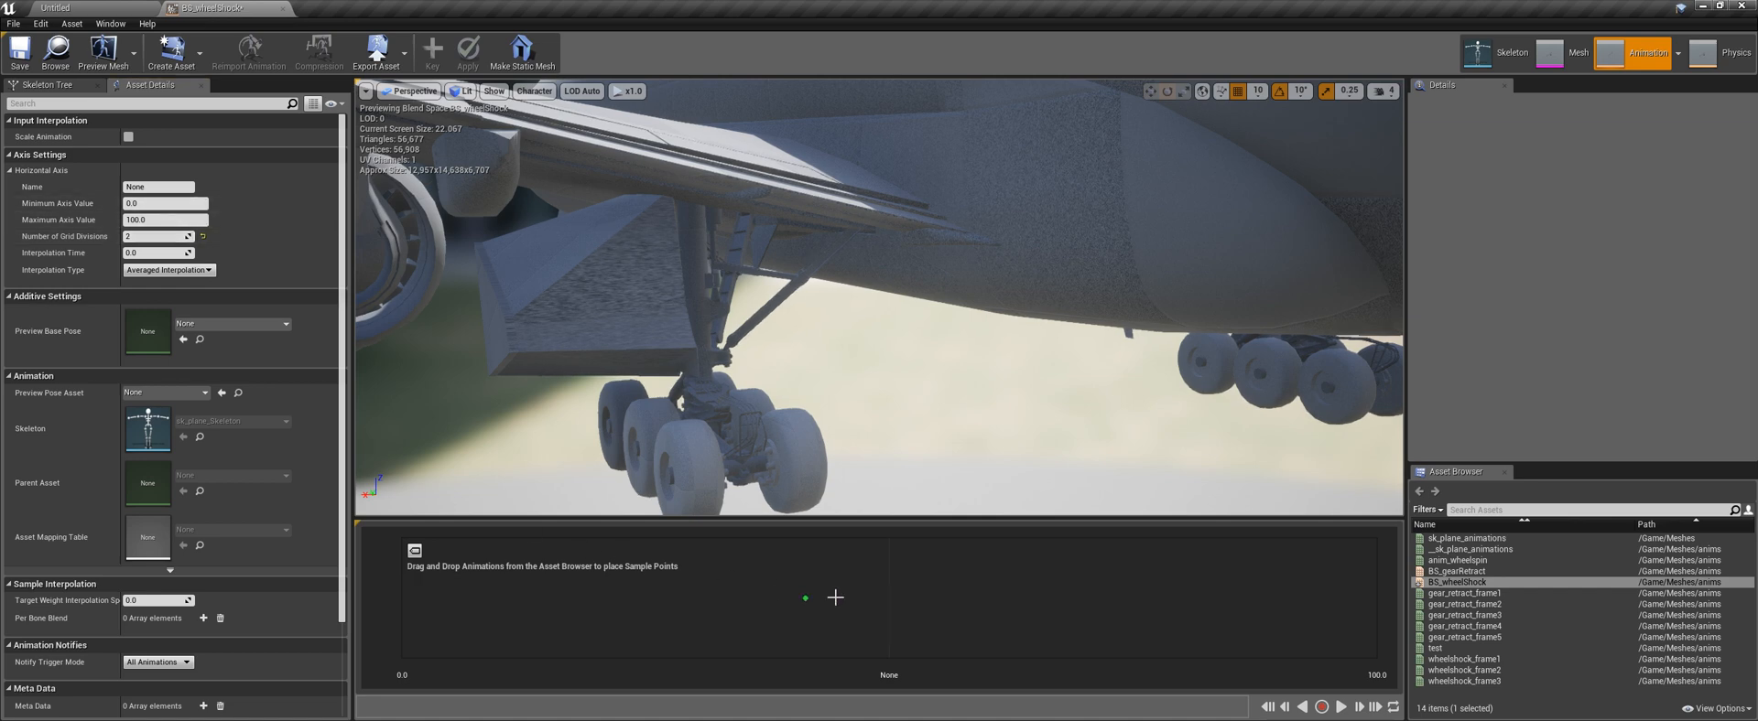
pyautogui.moveTo(1465, 660); pyautogui.dragTo(403, 598)
pyautogui.click(1465, 670)
pyautogui.moveTo(1465, 670); pyautogui.dragTo(889, 599)
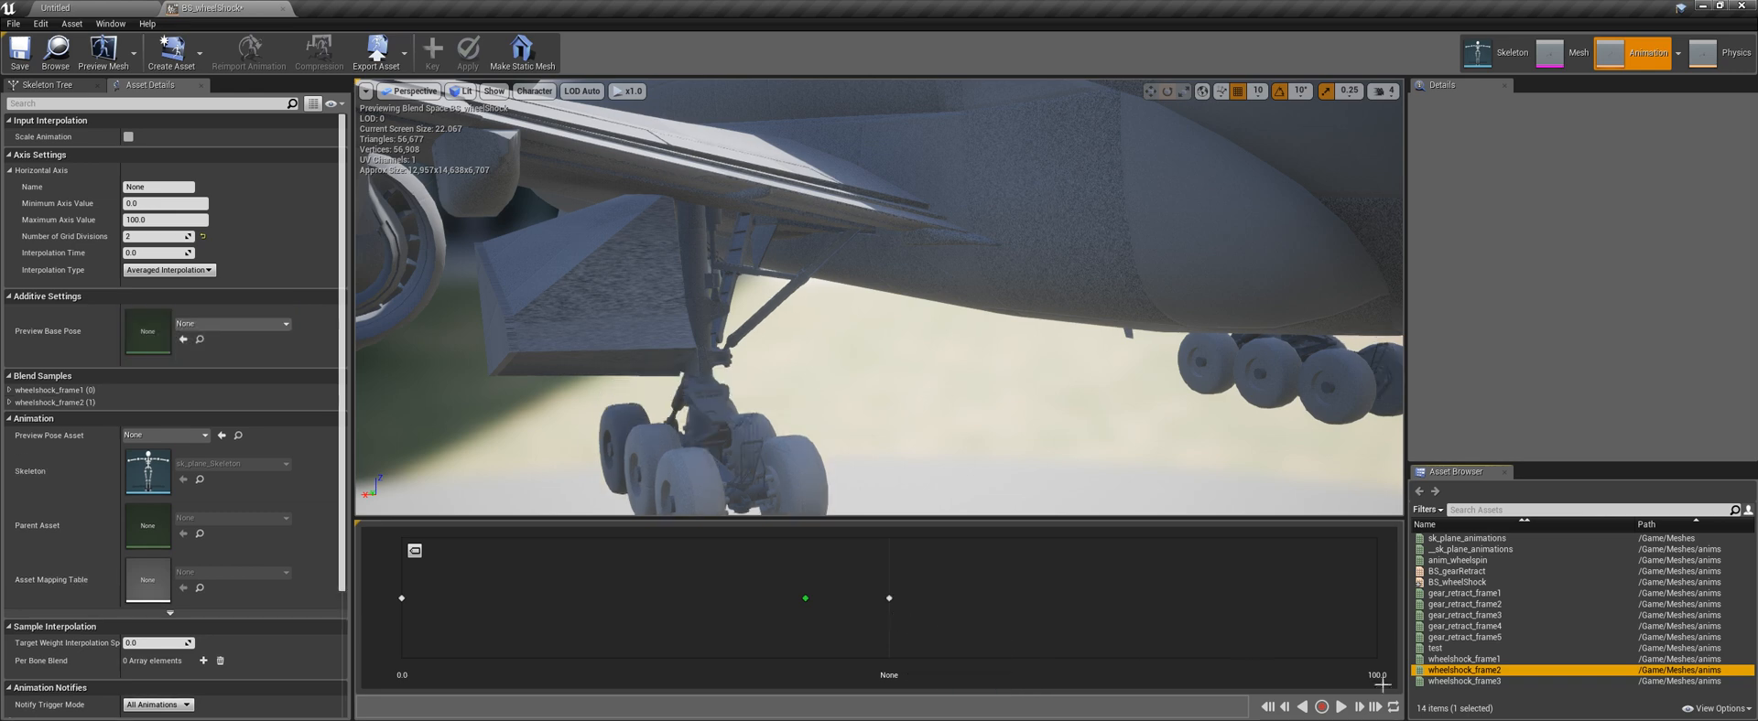
pyautogui.click(1465, 681)
pyautogui.moveTo(1465, 681); pyautogui.dragTo(1377, 598)
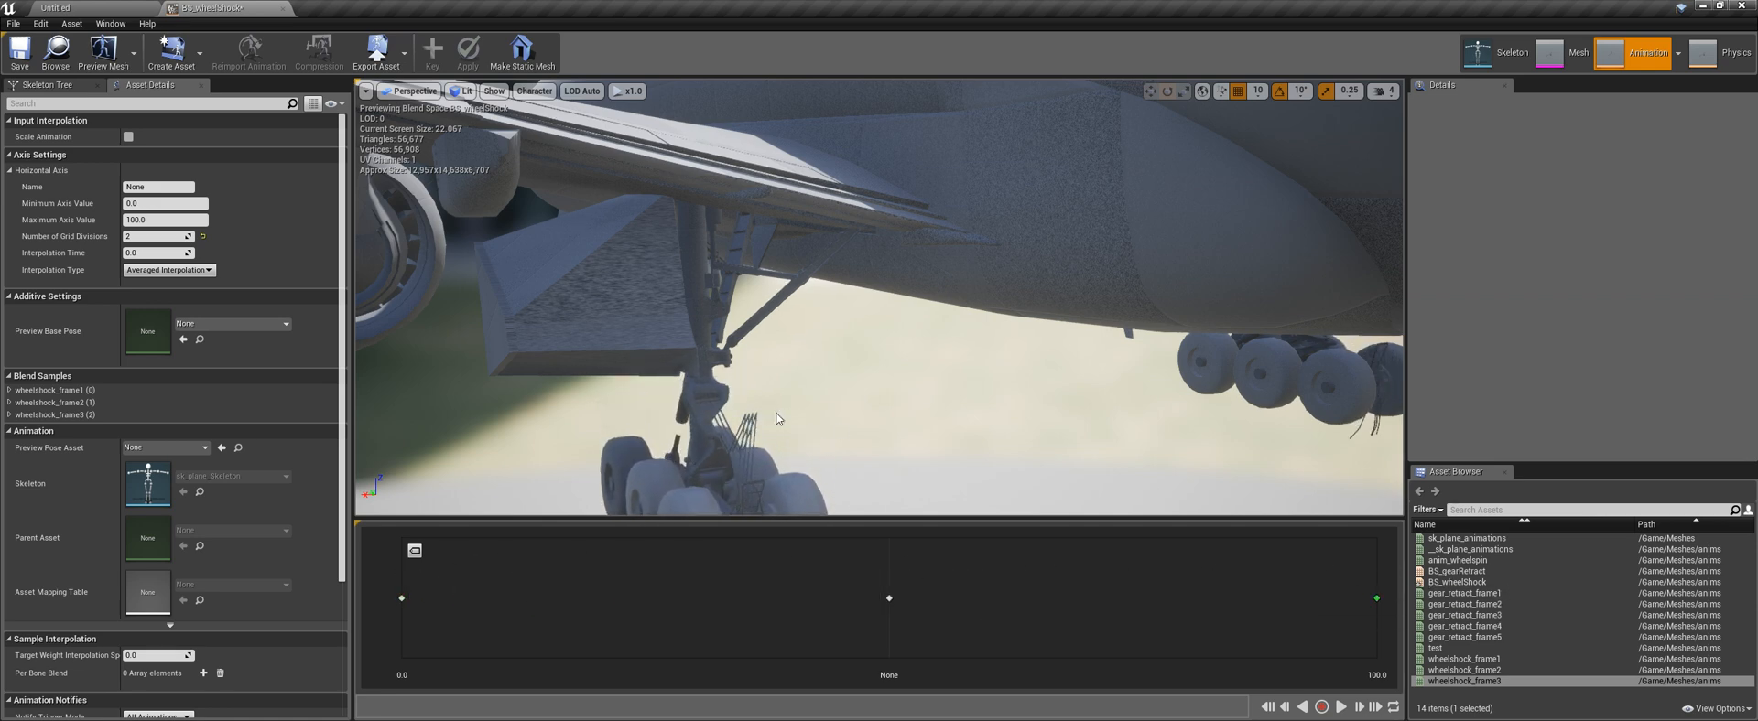
# Inspect the main gear wheels up close while previewing the BS_wheelShock blend, and close the blend space
pyautogui.moveTo(779, 419); pyautogui.dragTo(761, 466, button='right')
pyautogui.press('w')
pyautogui.moveTo(810, 272)
pyautogui.mouseDown(button='right')
pyautogui.moveTo(874, 274)
pyautogui.moveTo(810, 272)
pyautogui.mouseUp(button='right')
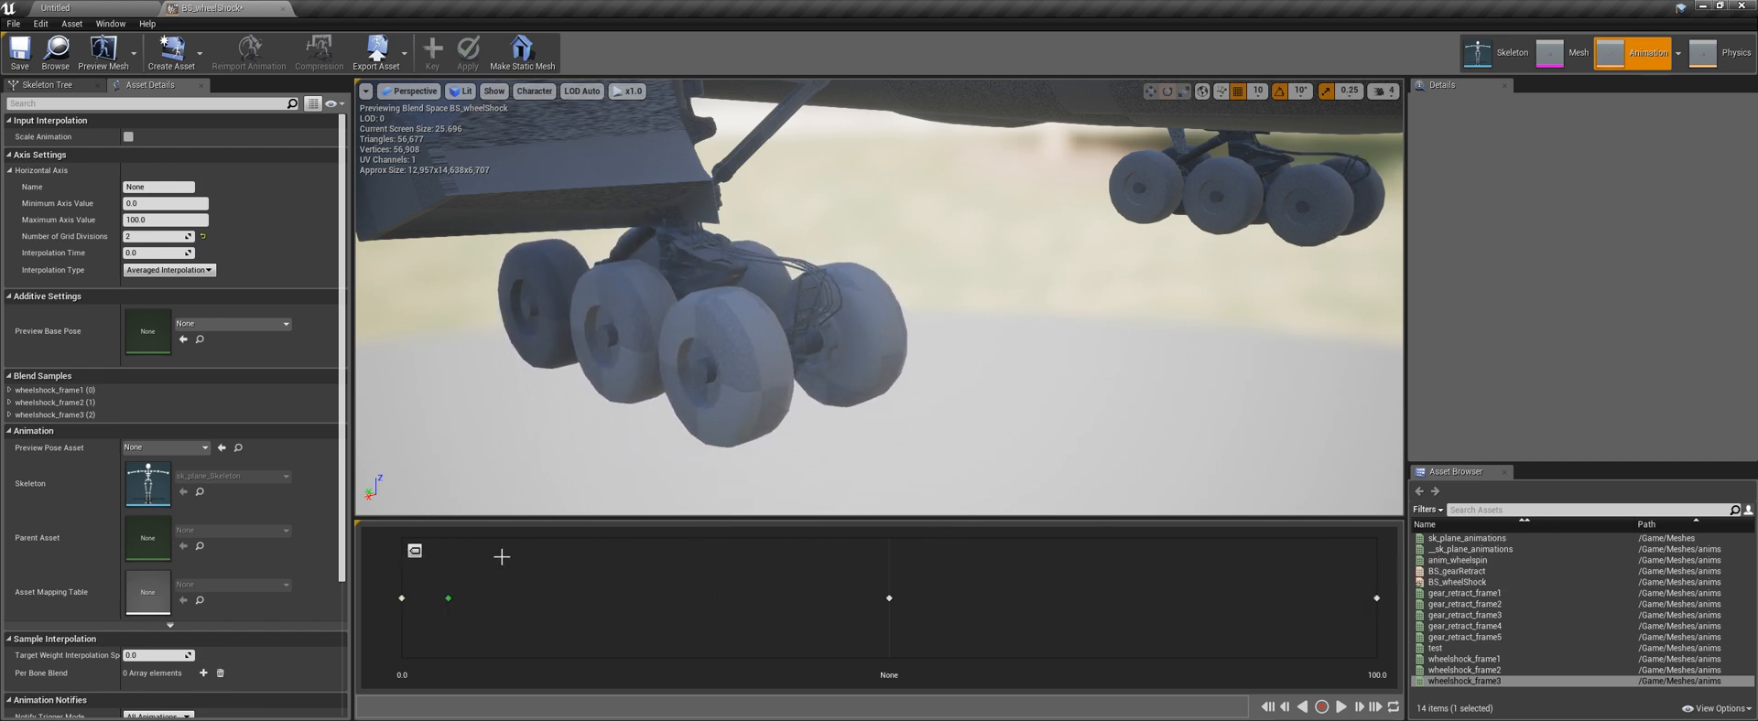
pyautogui.click(283, 10)
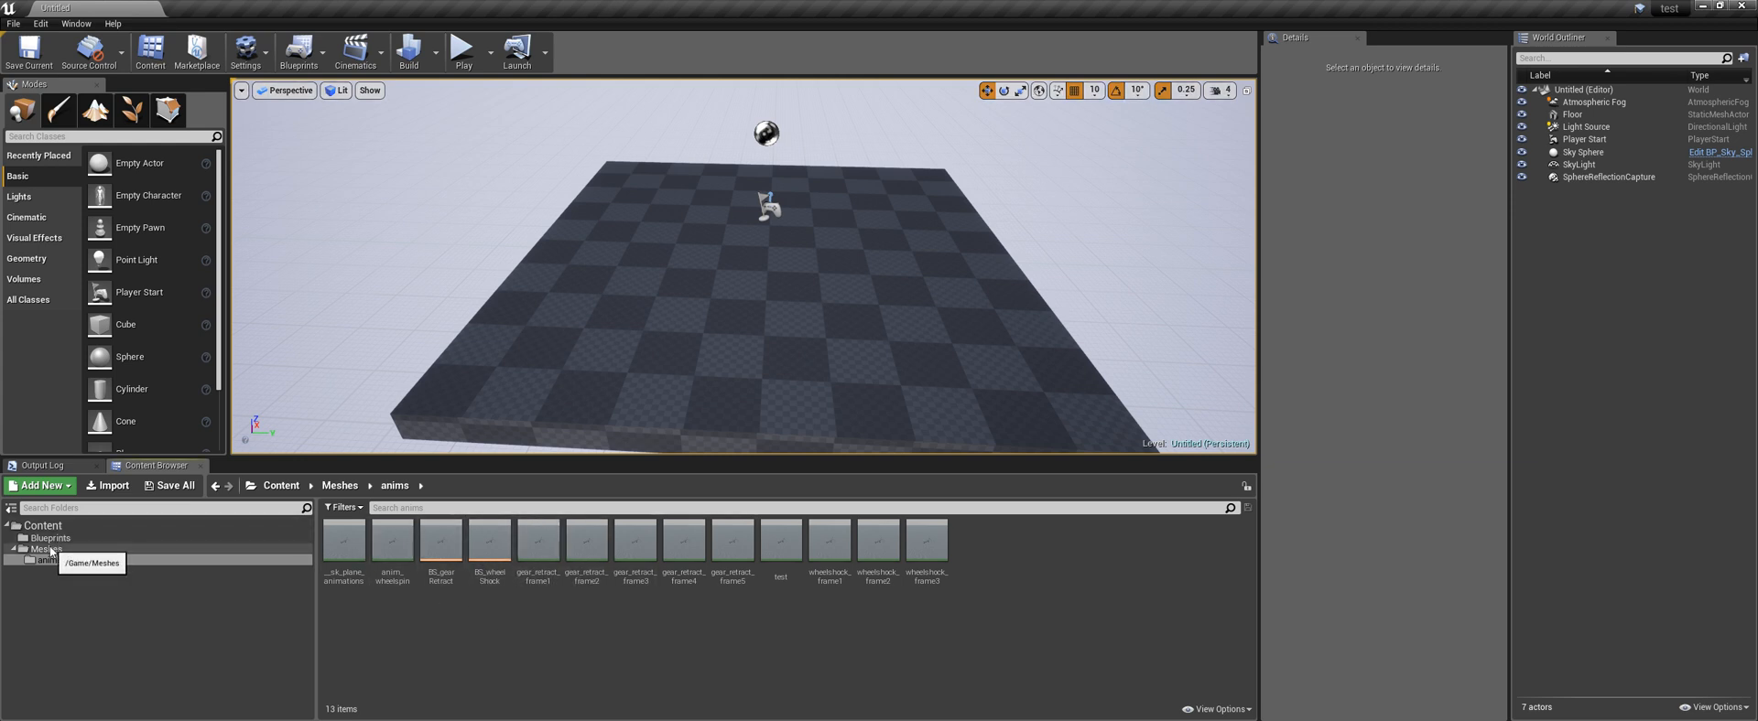
pyautogui.click(46, 549)
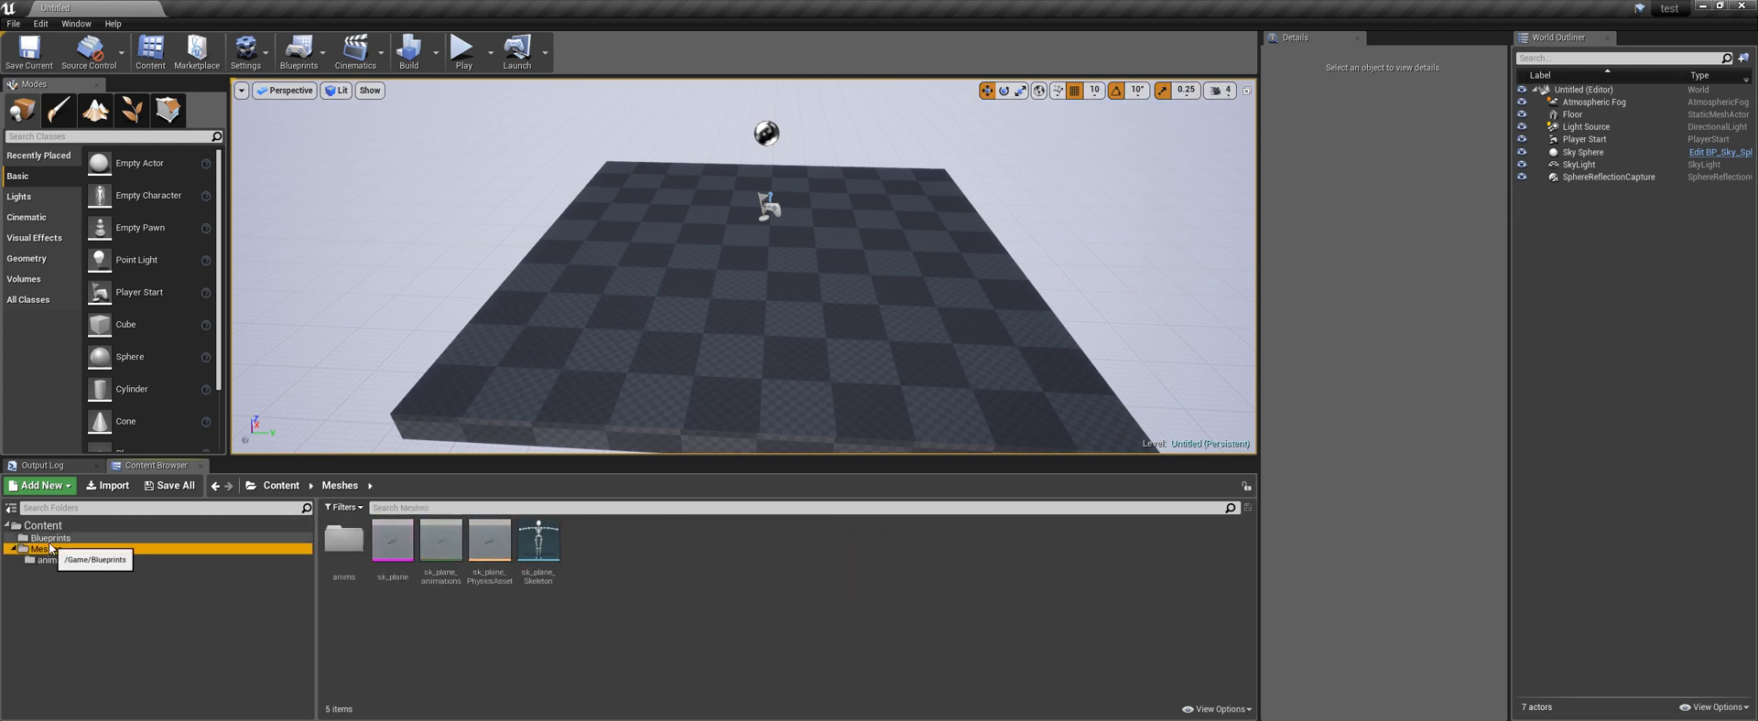
pyautogui.click(49, 542)
pyautogui.click(51, 551)
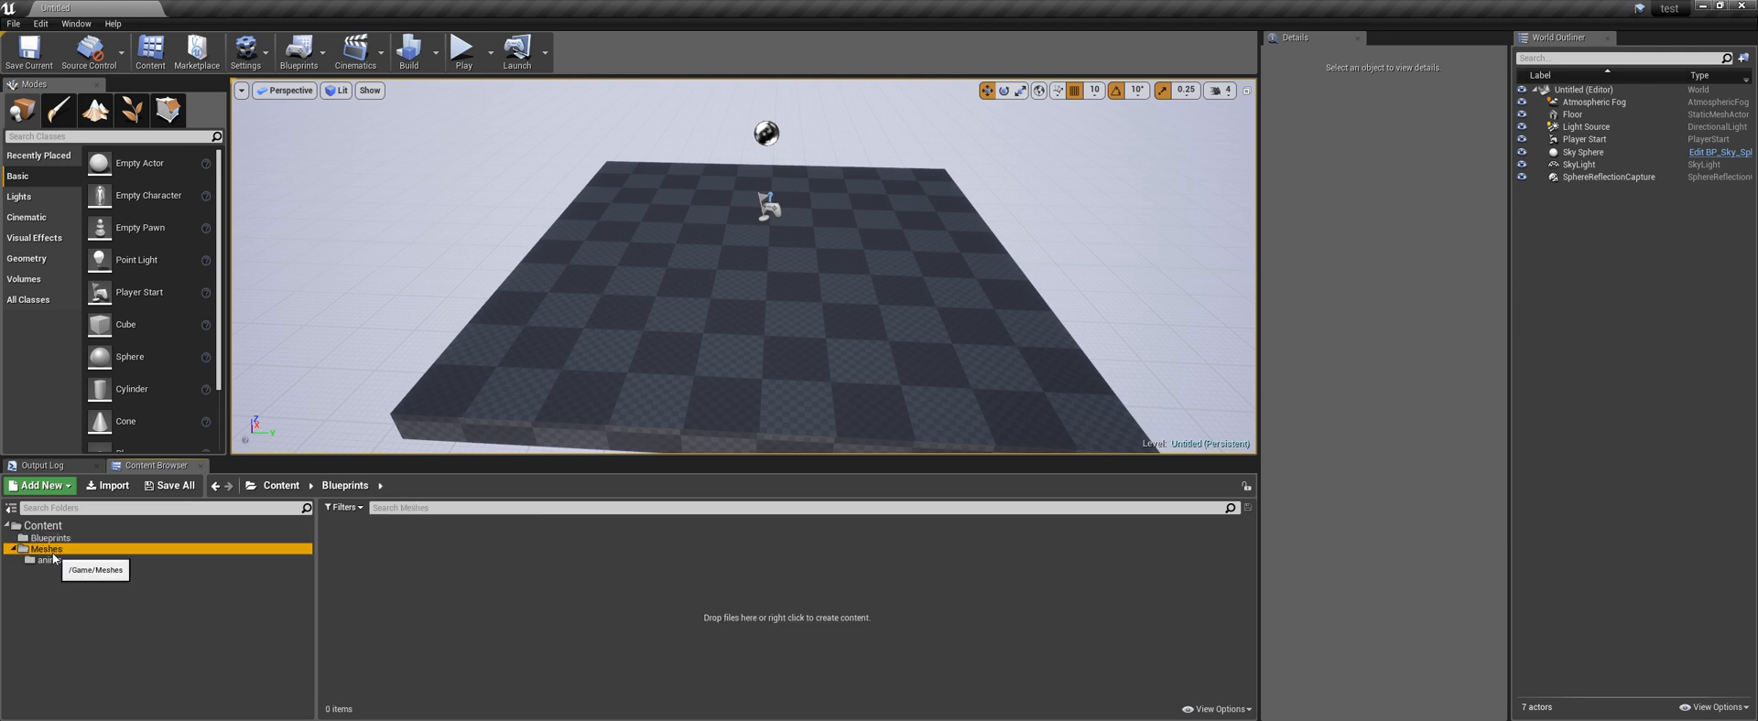
pyautogui.click(49, 560)
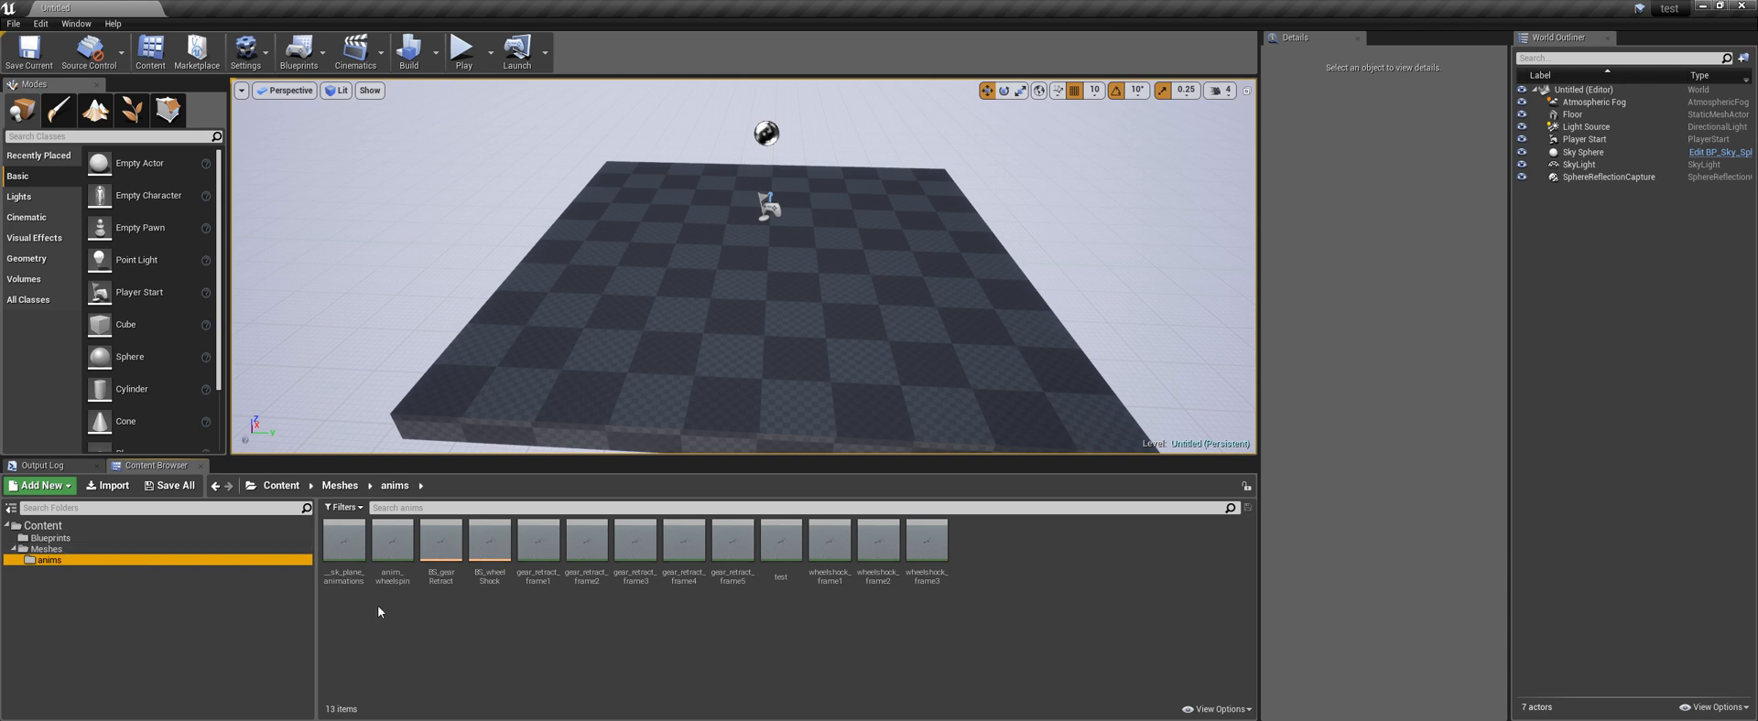
pyautogui.click(46, 549)
pyautogui.click(50, 560)
# Create an Animation Blueprint in the anims folder with parent class AnimInstance and target sk_plane_Skeleton, named BP_Anim_Plane
pyautogui.rightClick(447, 632)
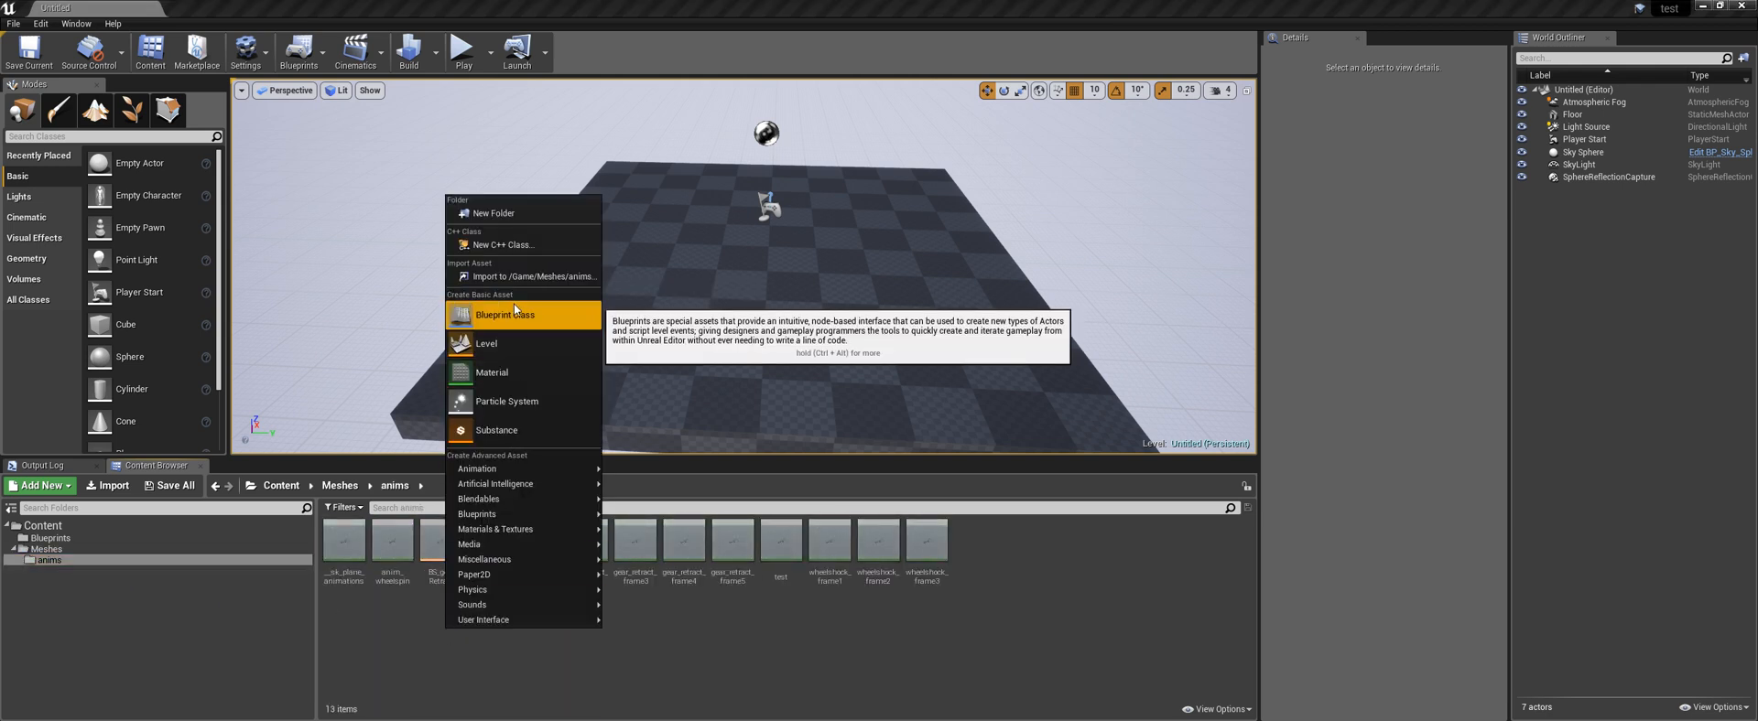
pyautogui.moveTo(478, 468)
pyautogui.click(654, 503)
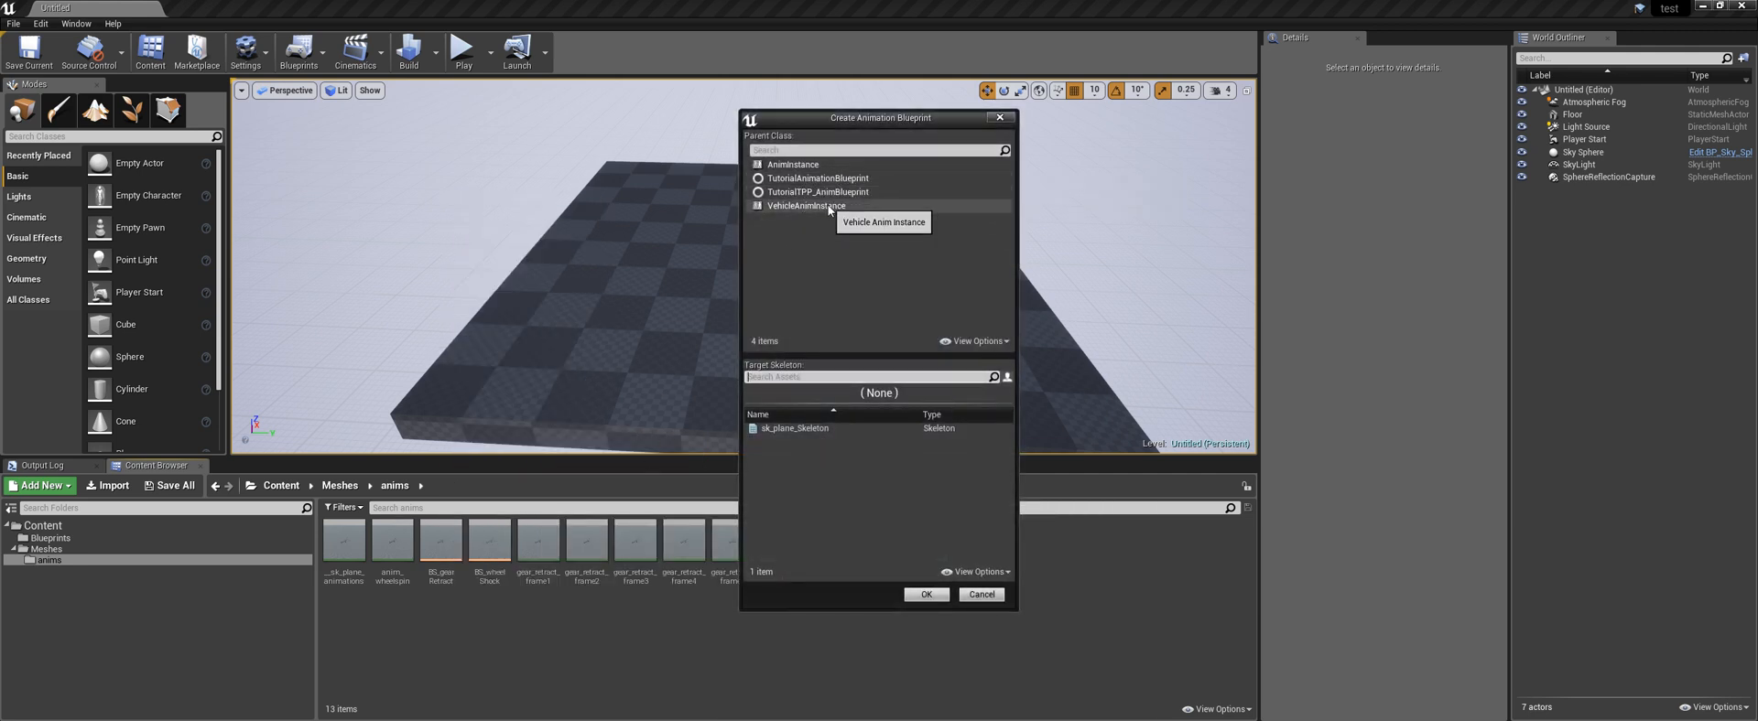
pyautogui.click(785, 428)
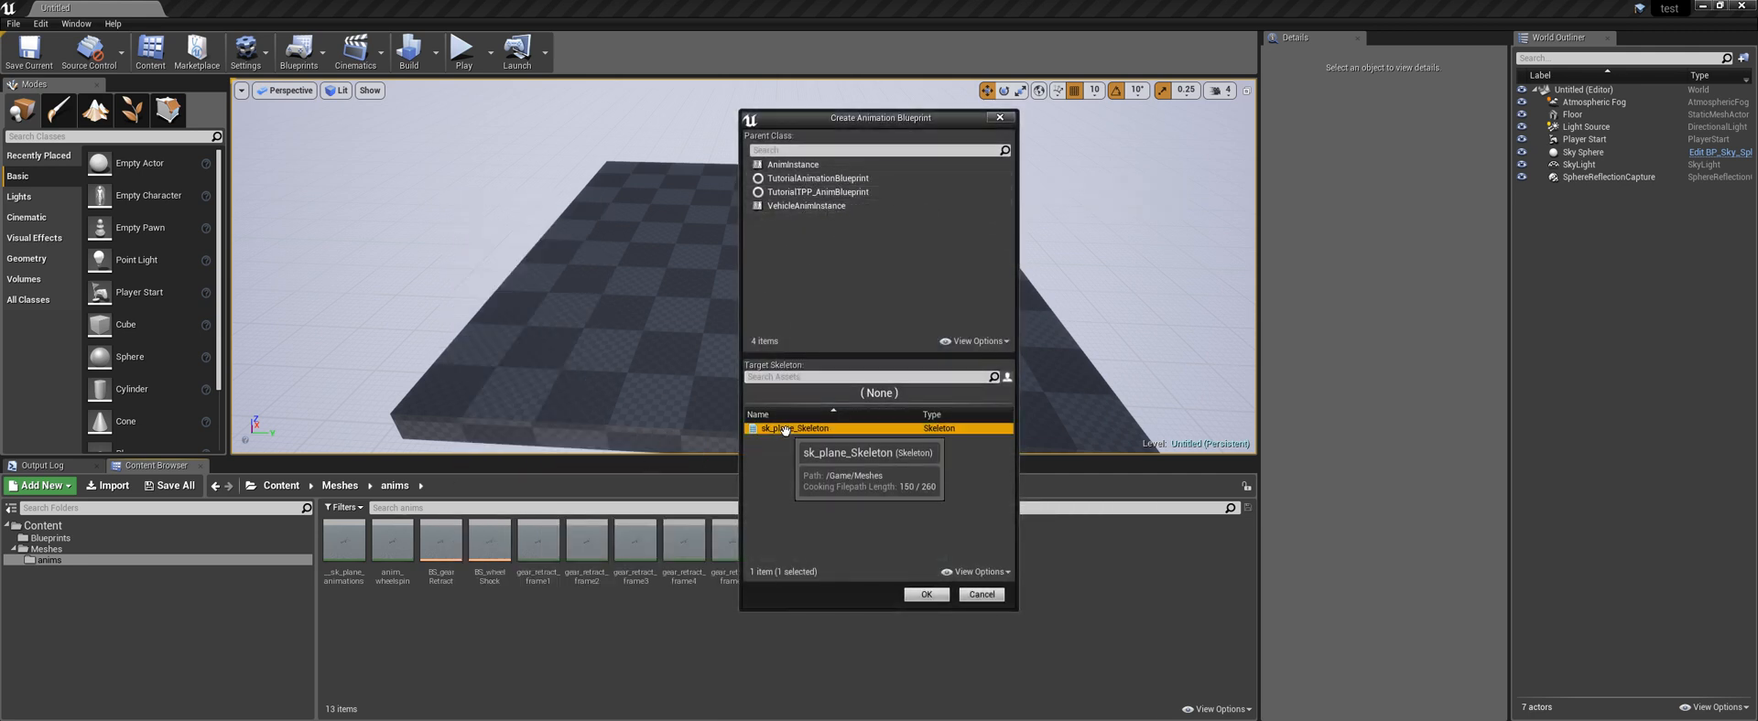
pyautogui.click(808, 166)
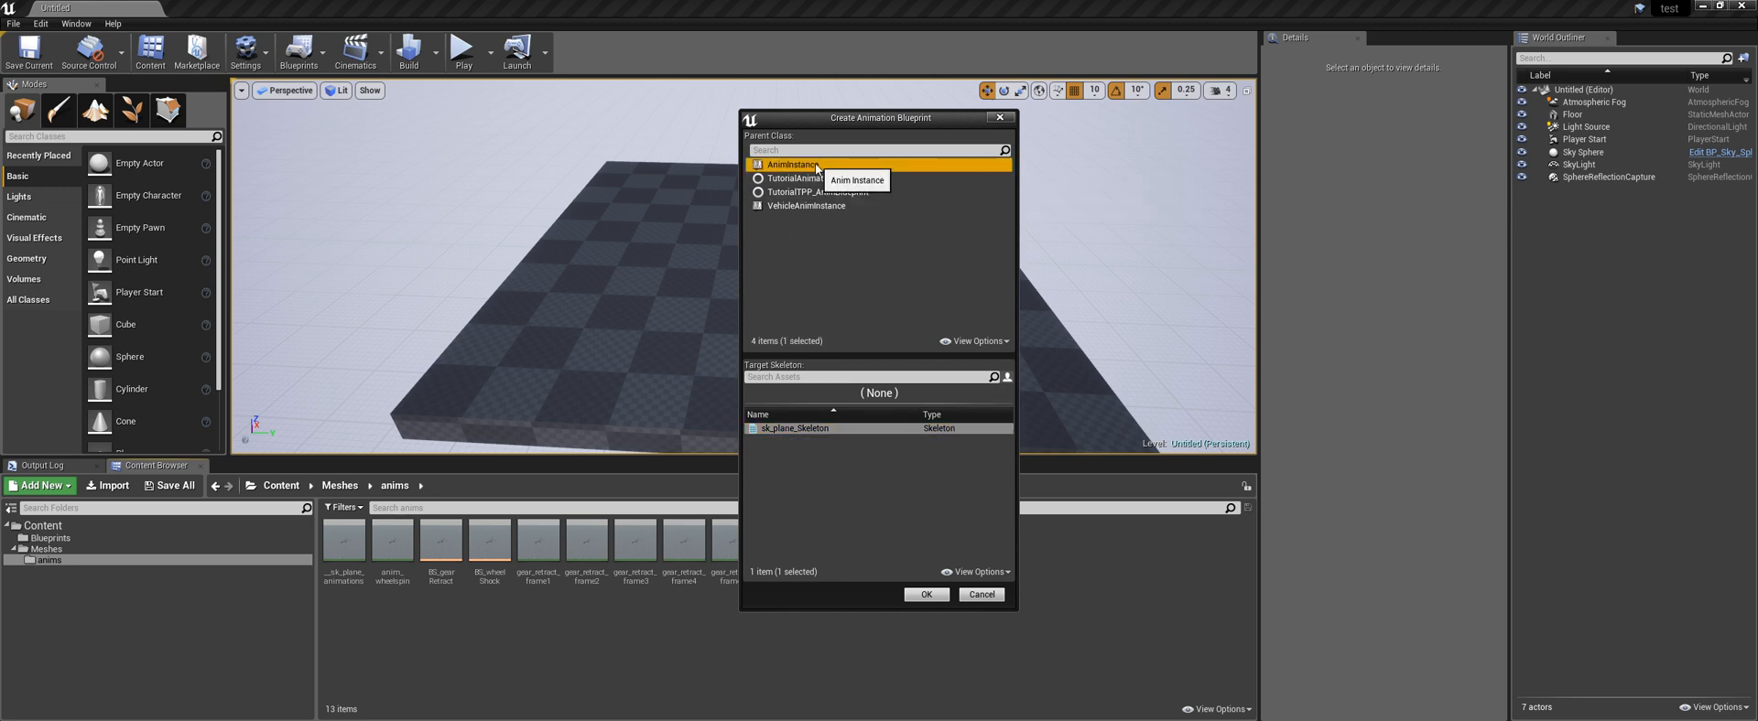
pyautogui.click(794, 427)
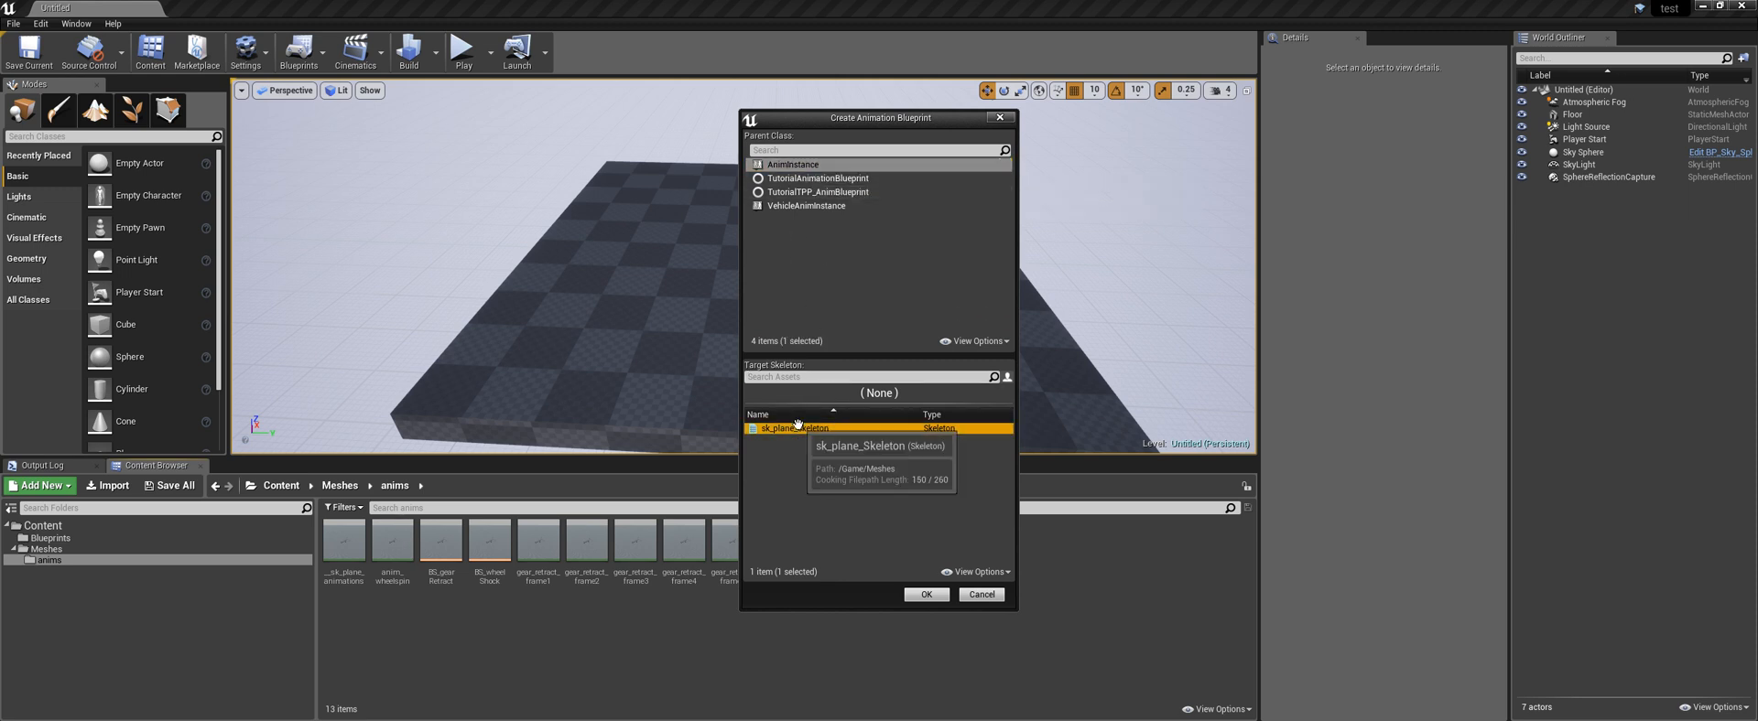
pyautogui.click(926, 594)
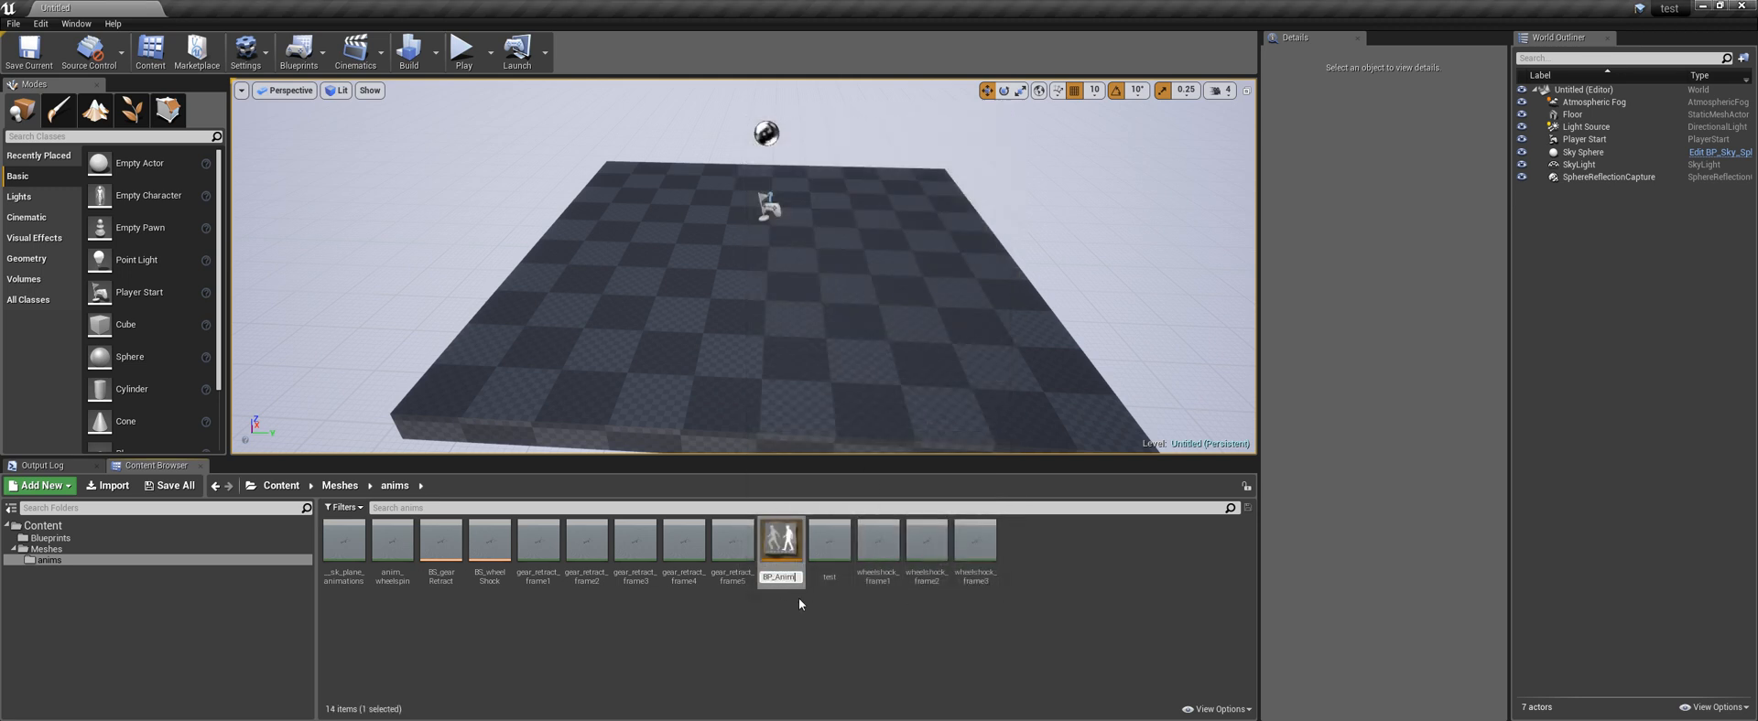
pyautogui.write('BP_Anim_Plane')
pyautogui.press('Return')
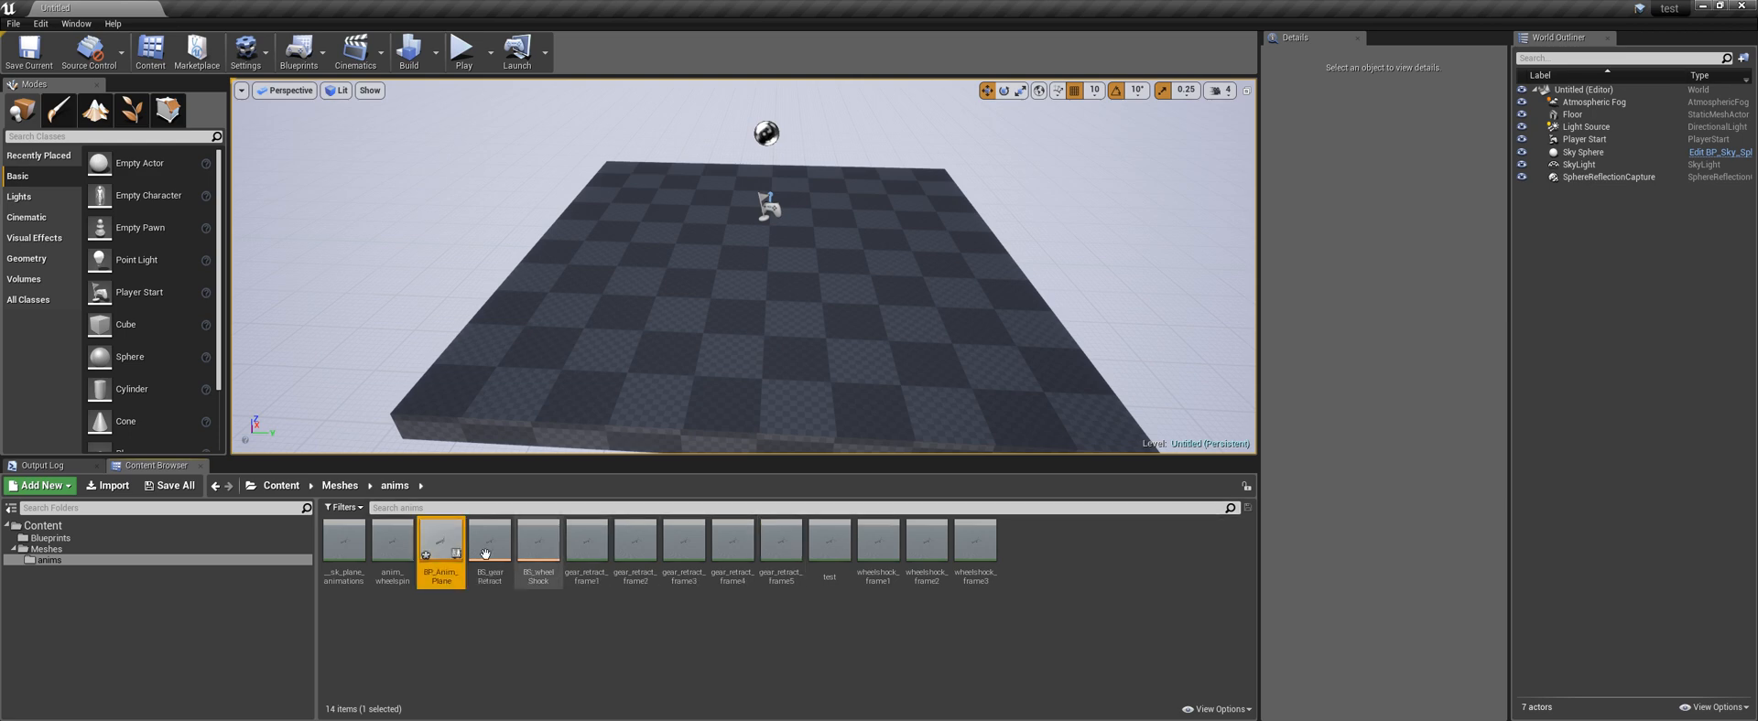
# Open BP_Anim_Plane, enlarge its preview viewport to show the plane, and place its editor beside the level editor
pyautogui.doubleClick(443, 550)
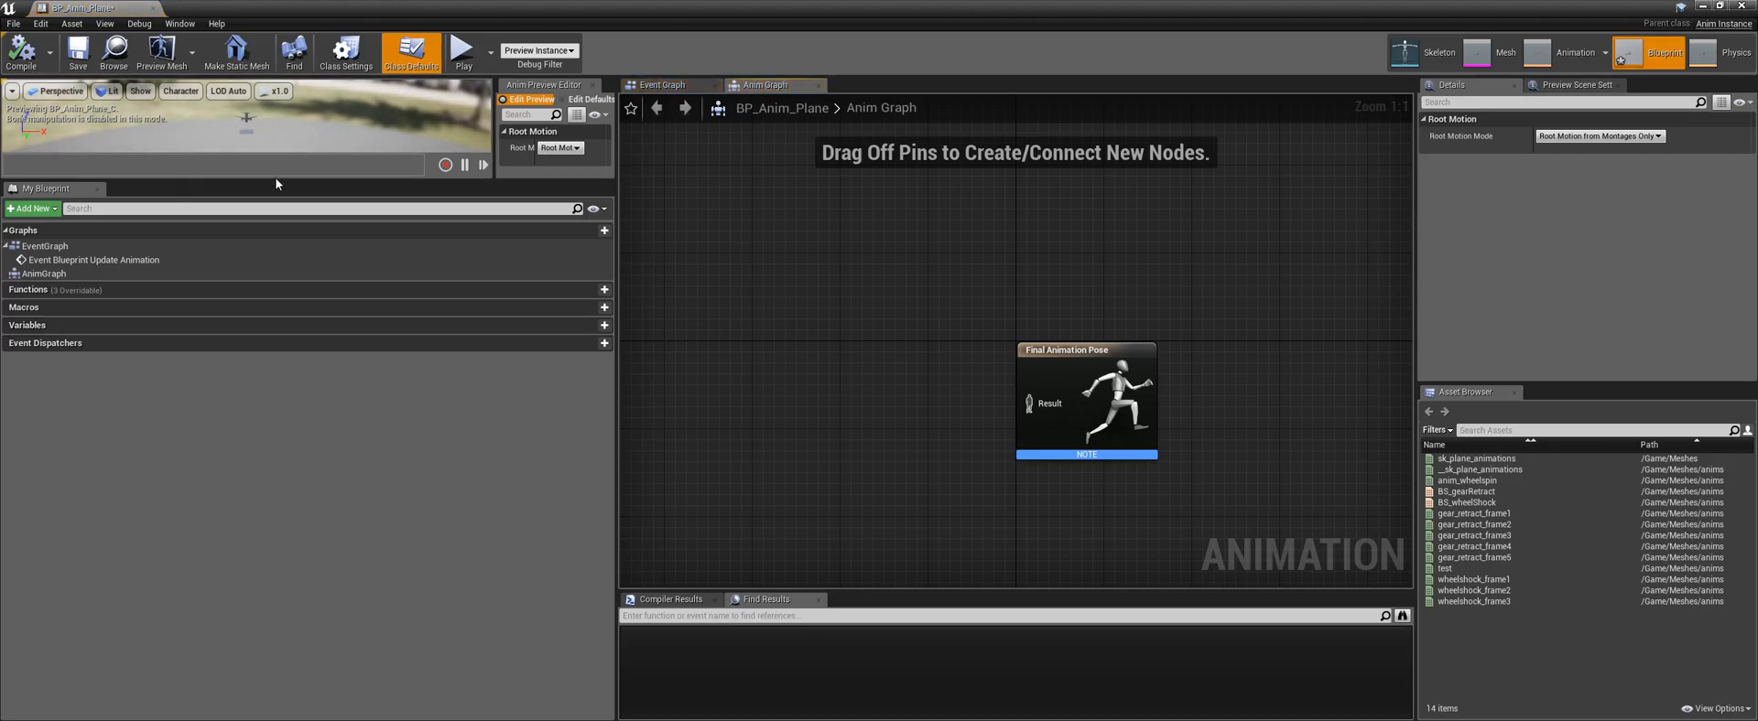
pyautogui.moveTo(279, 188); pyautogui.dragTo(278, 466)
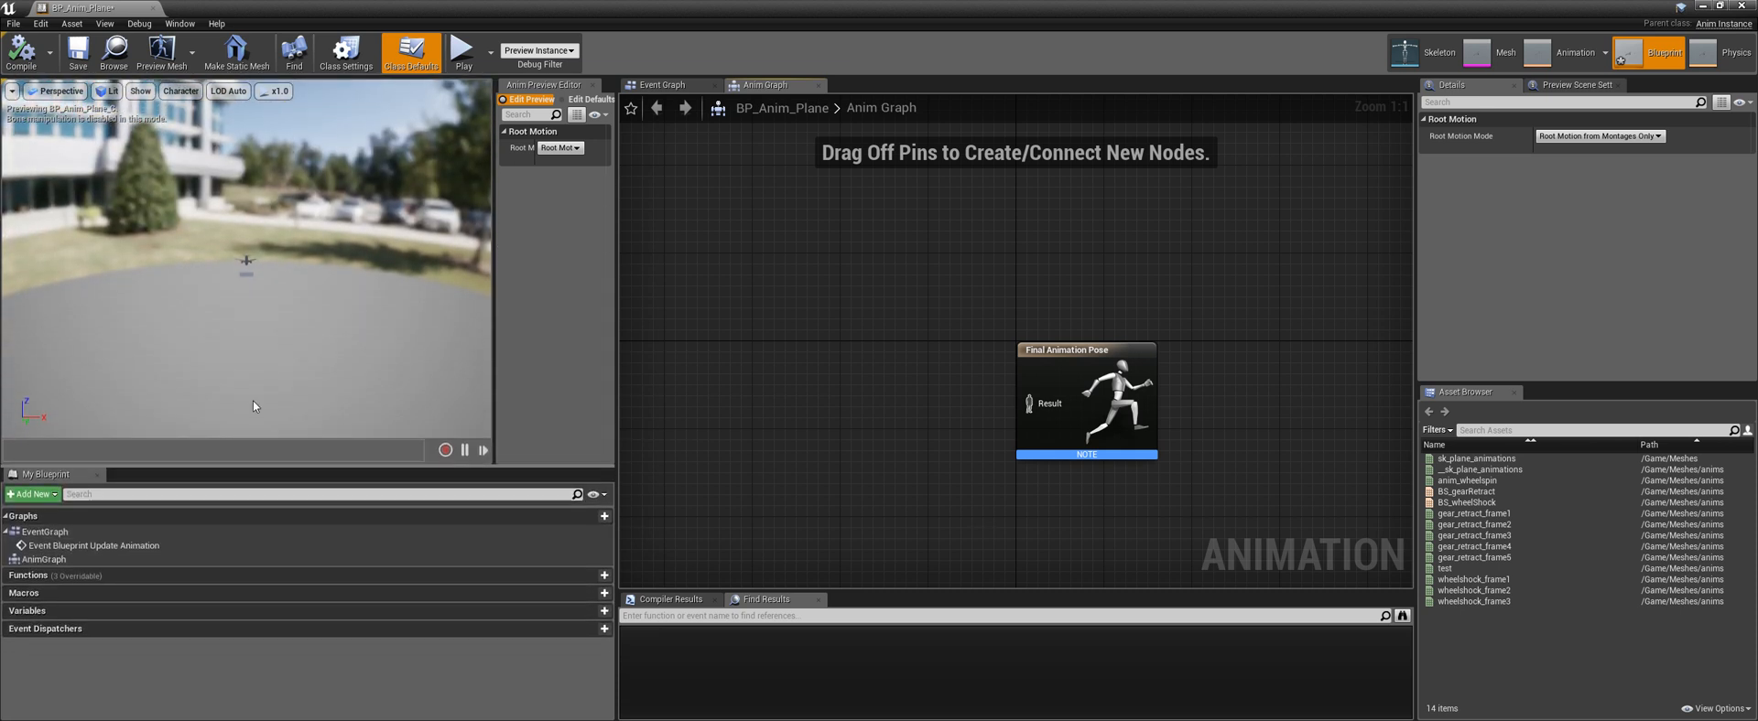
pyautogui.press('w')
pyautogui.moveTo(245, 265); pyautogui.dragTo(249, 310, button='right')
pyautogui.moveTo(117, 9); pyautogui.dragTo(249, 8)
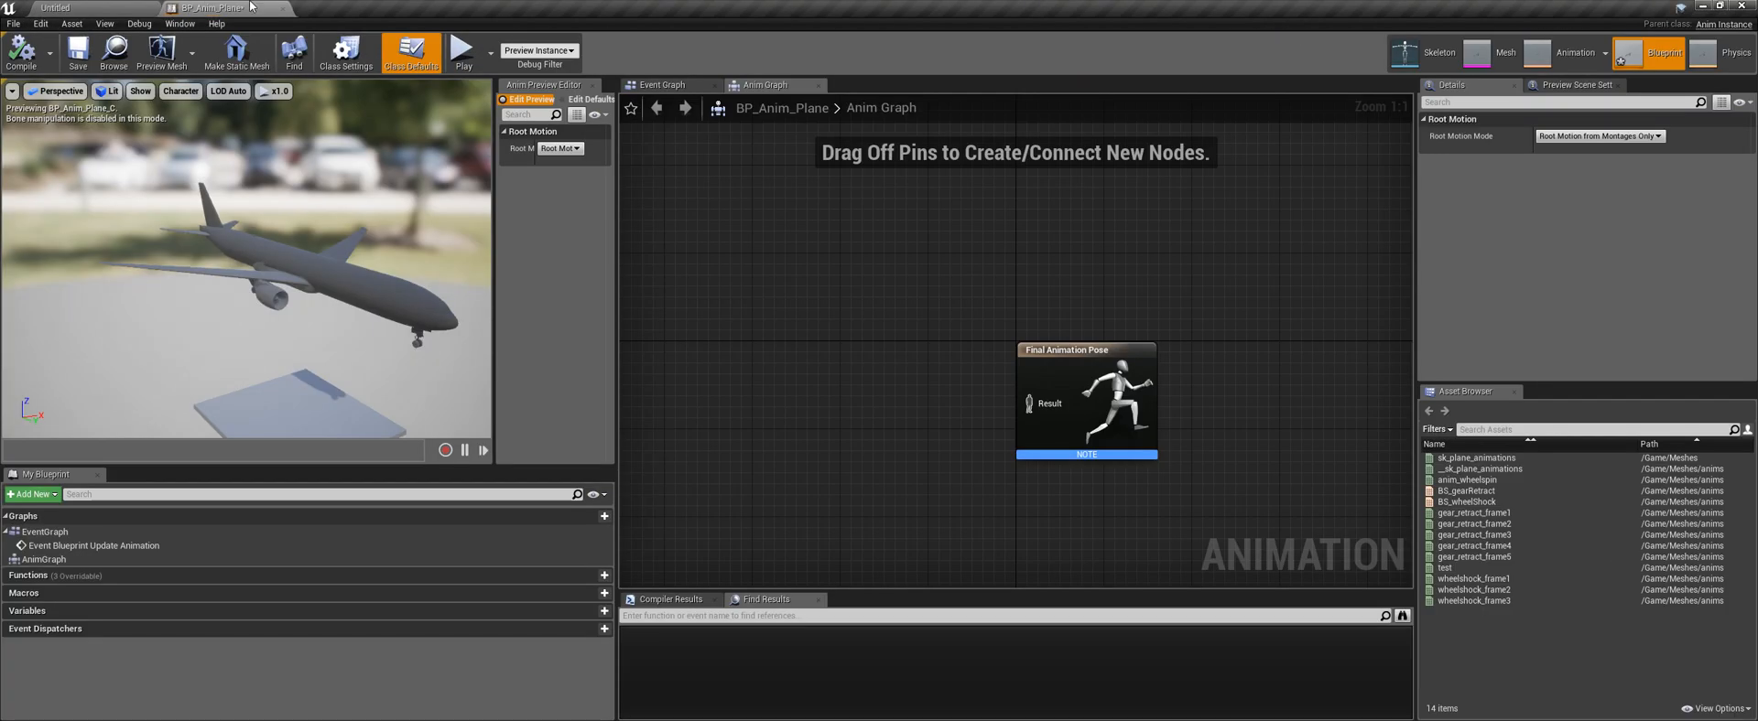
# Duplicate the __sk_plane_animations sequence in the anims folder and name the copy anim_Idle
pyautogui.click(117, 10)
pyautogui.click(355, 553)
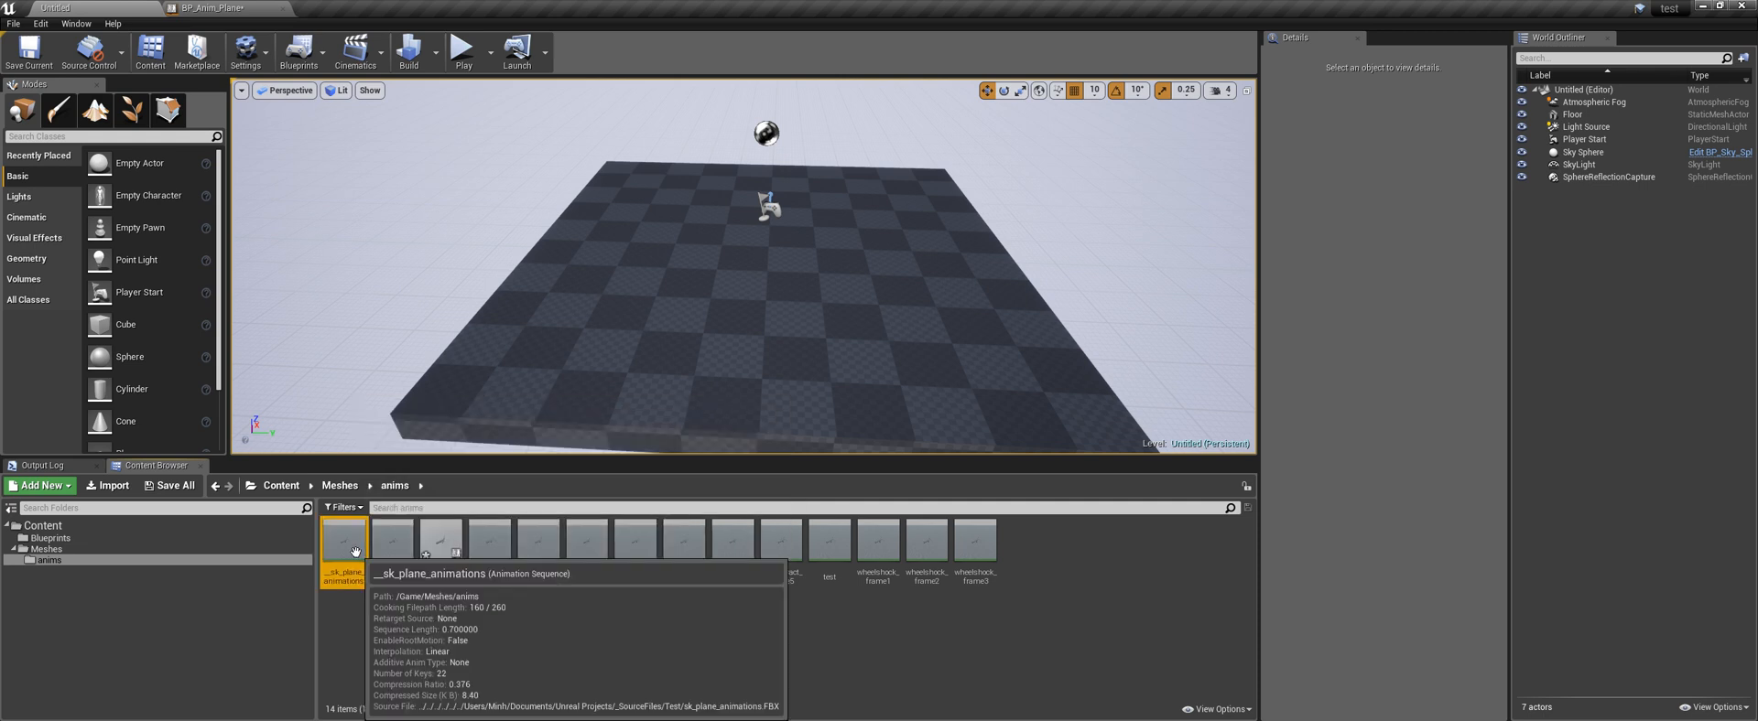
pyautogui.hotkey('ctrl', 'w')
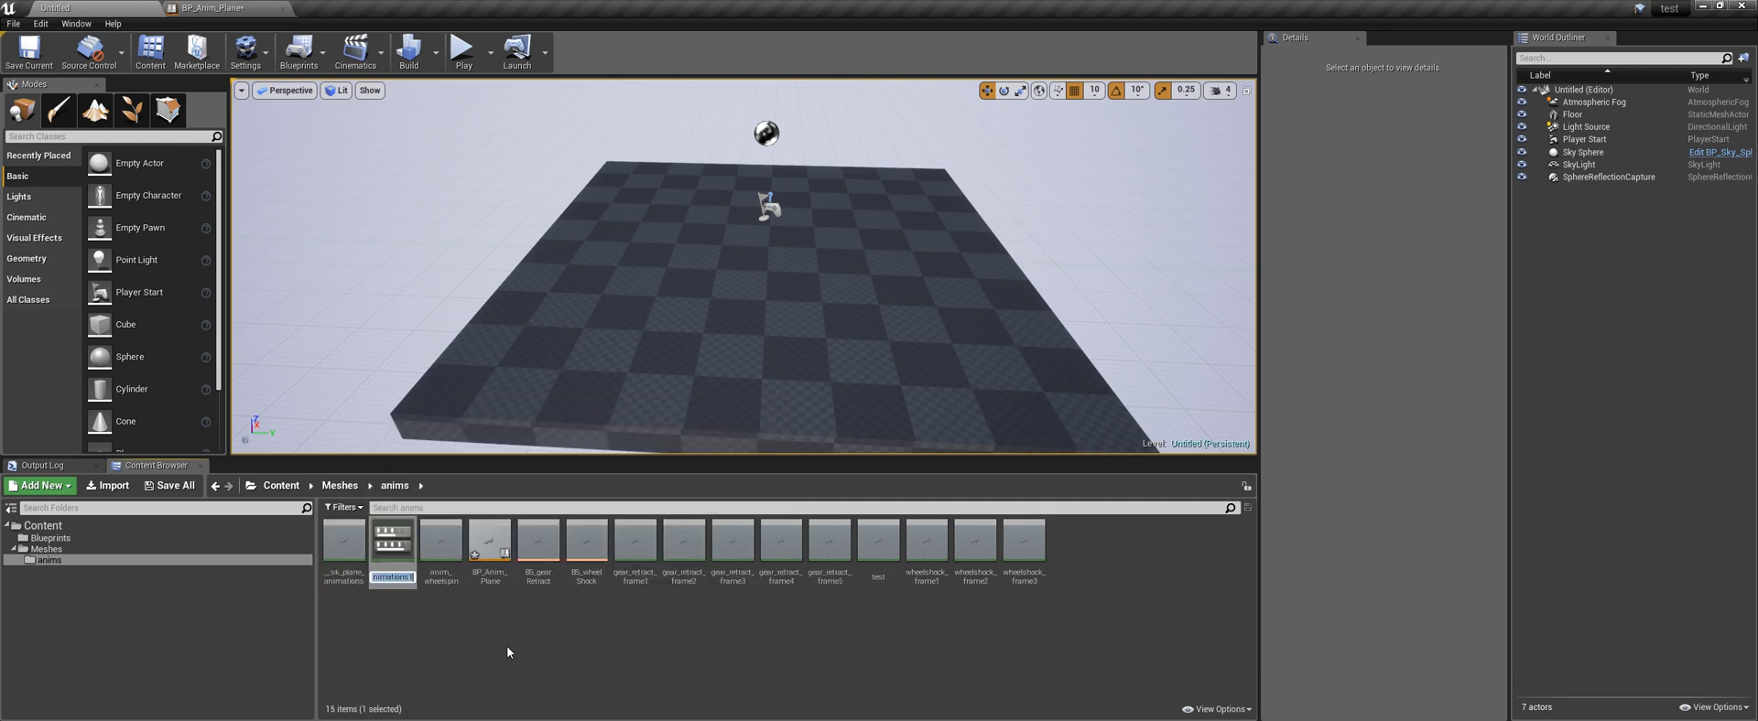
pyautogui.write('anim_Idle')
pyautogui.press('Return')
# Open anim_Idle, trim it to only its first frame by removing everything after frame 0, and close it
pyautogui.doubleClick(395, 547)
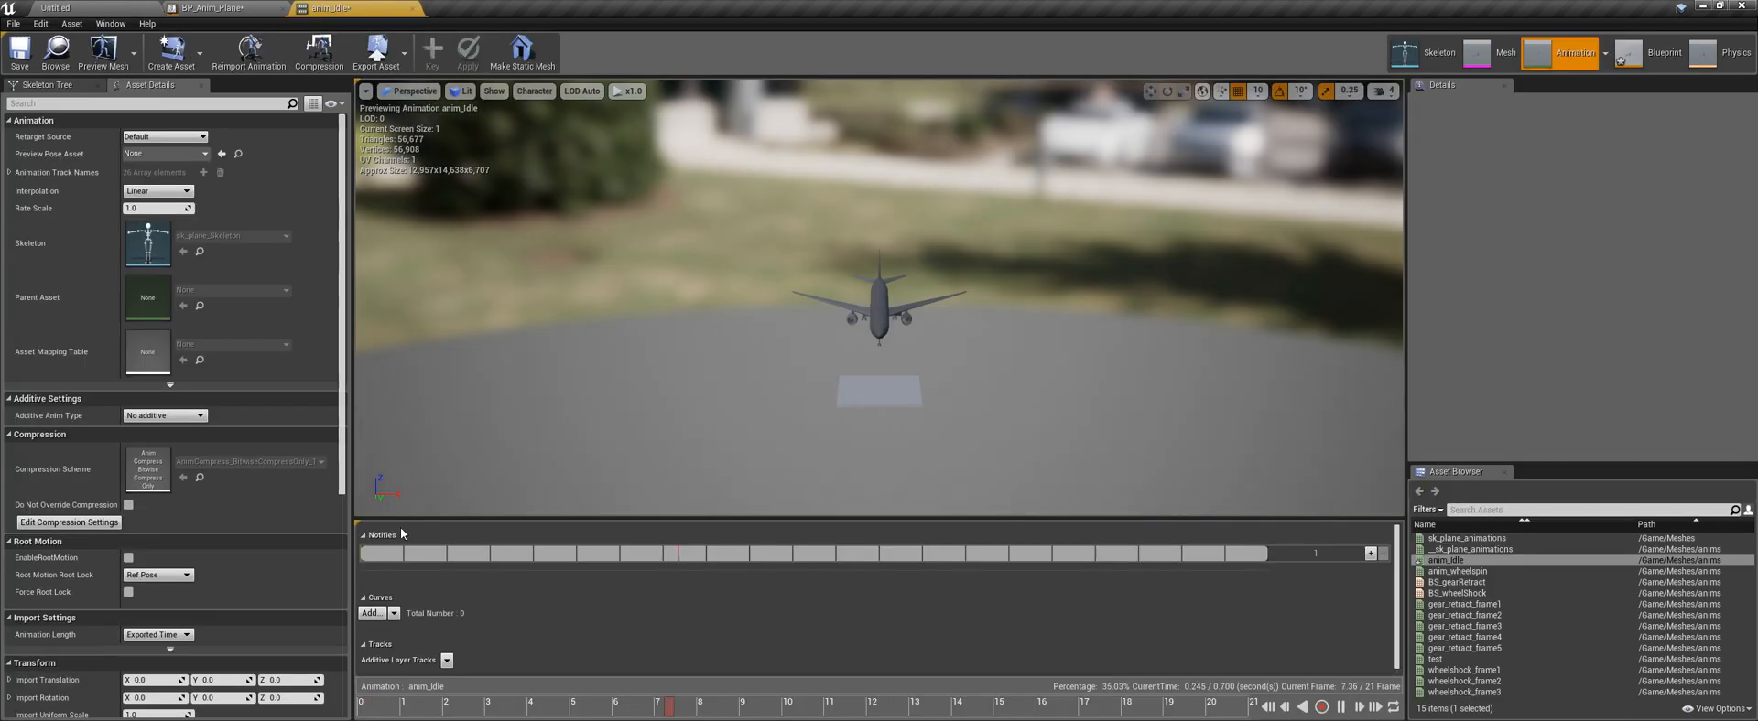
pyautogui.rightClick(361, 706)
pyautogui.click(359, 706)
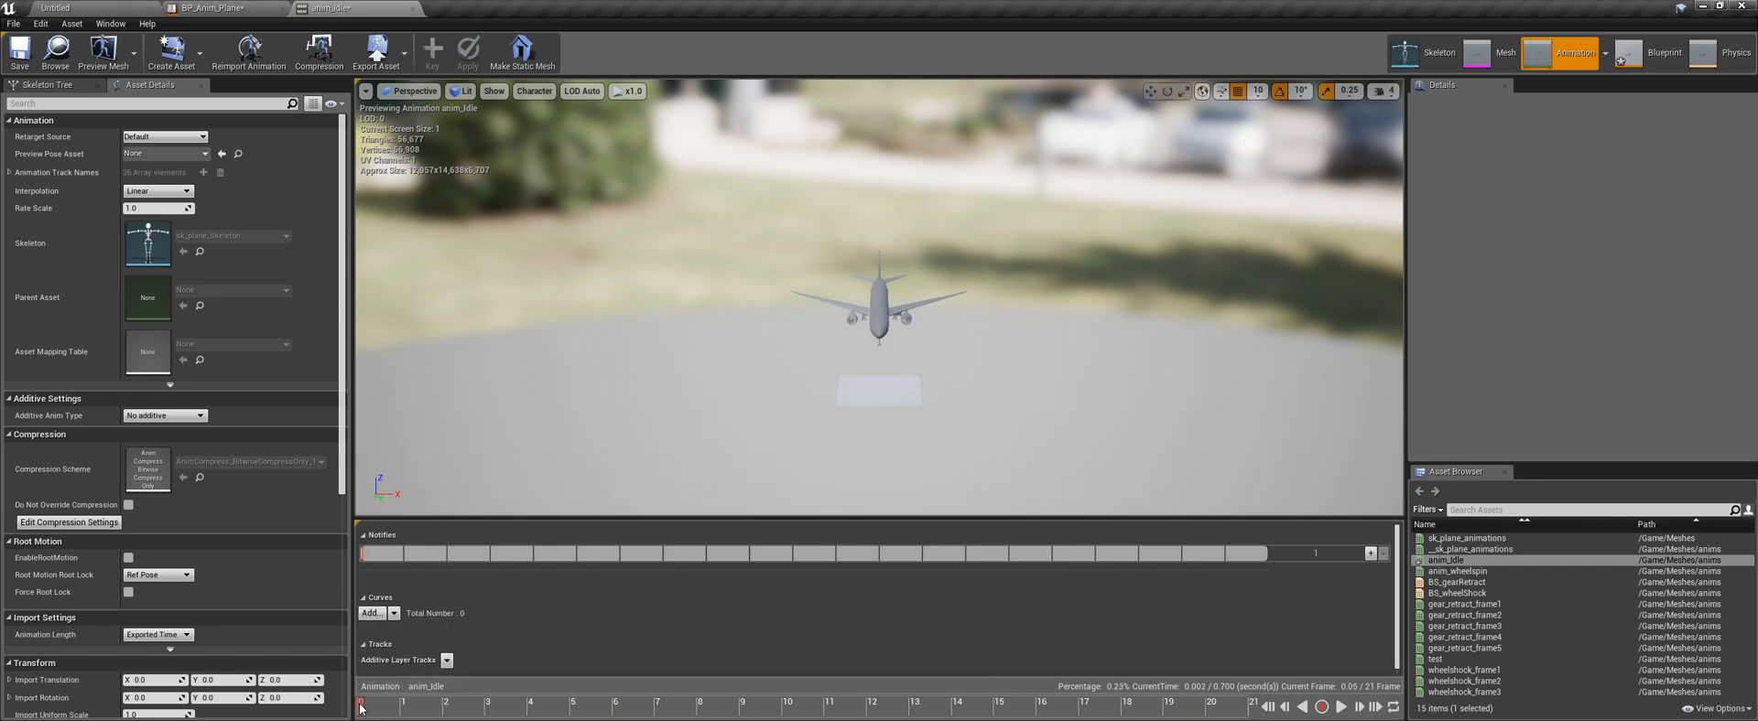
pyautogui.rightClick(359, 706)
pyautogui.click(381, 590)
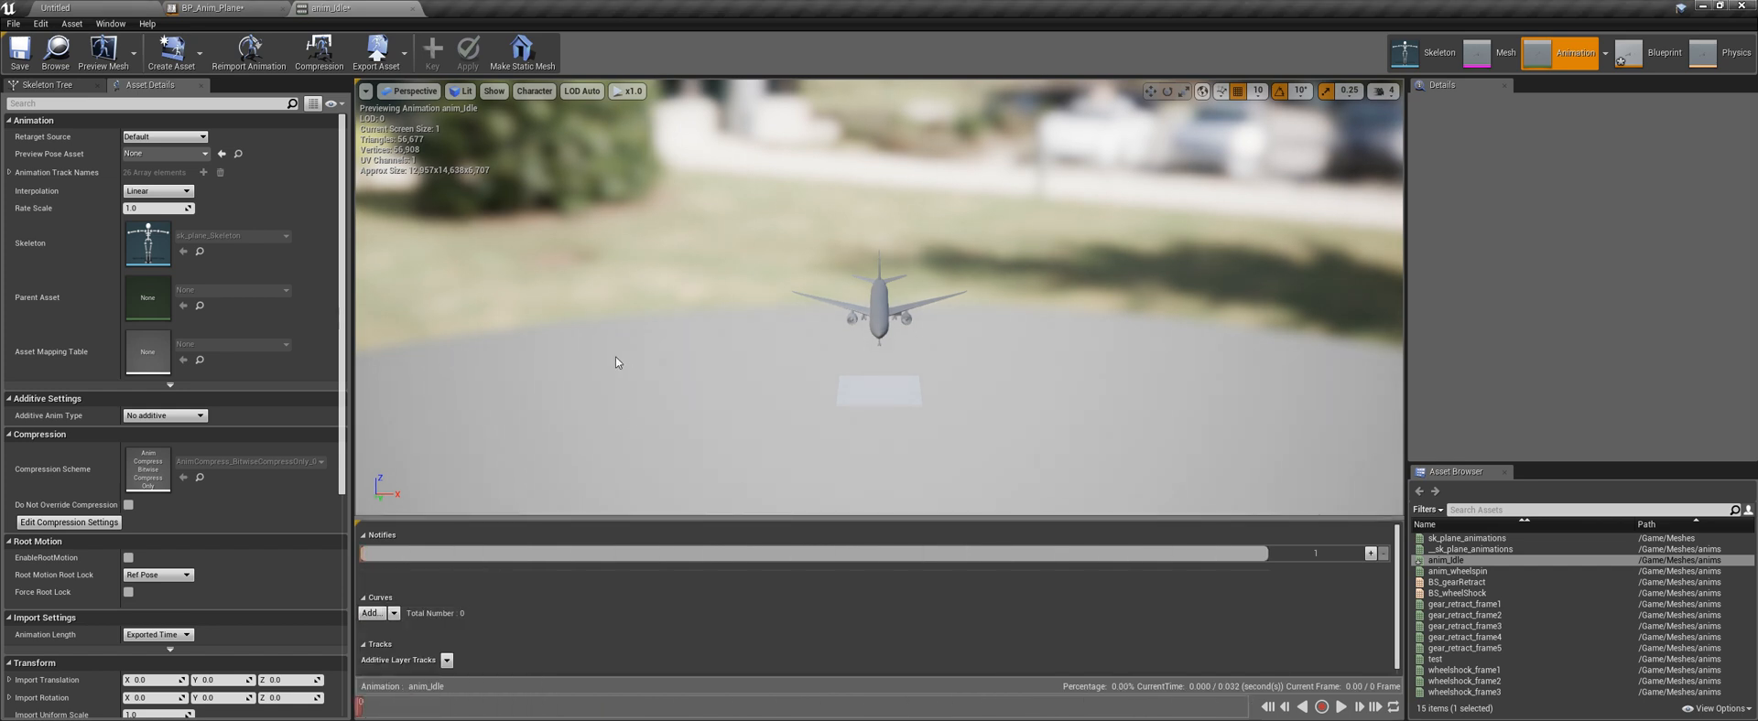
pyautogui.click(412, 8)
# Add anim_Idle and anim_wheelspin as play nodes in BP_Anim_Plane's Anim Graph, with the preview focused on the landing gear
pyautogui.click(122, 7)
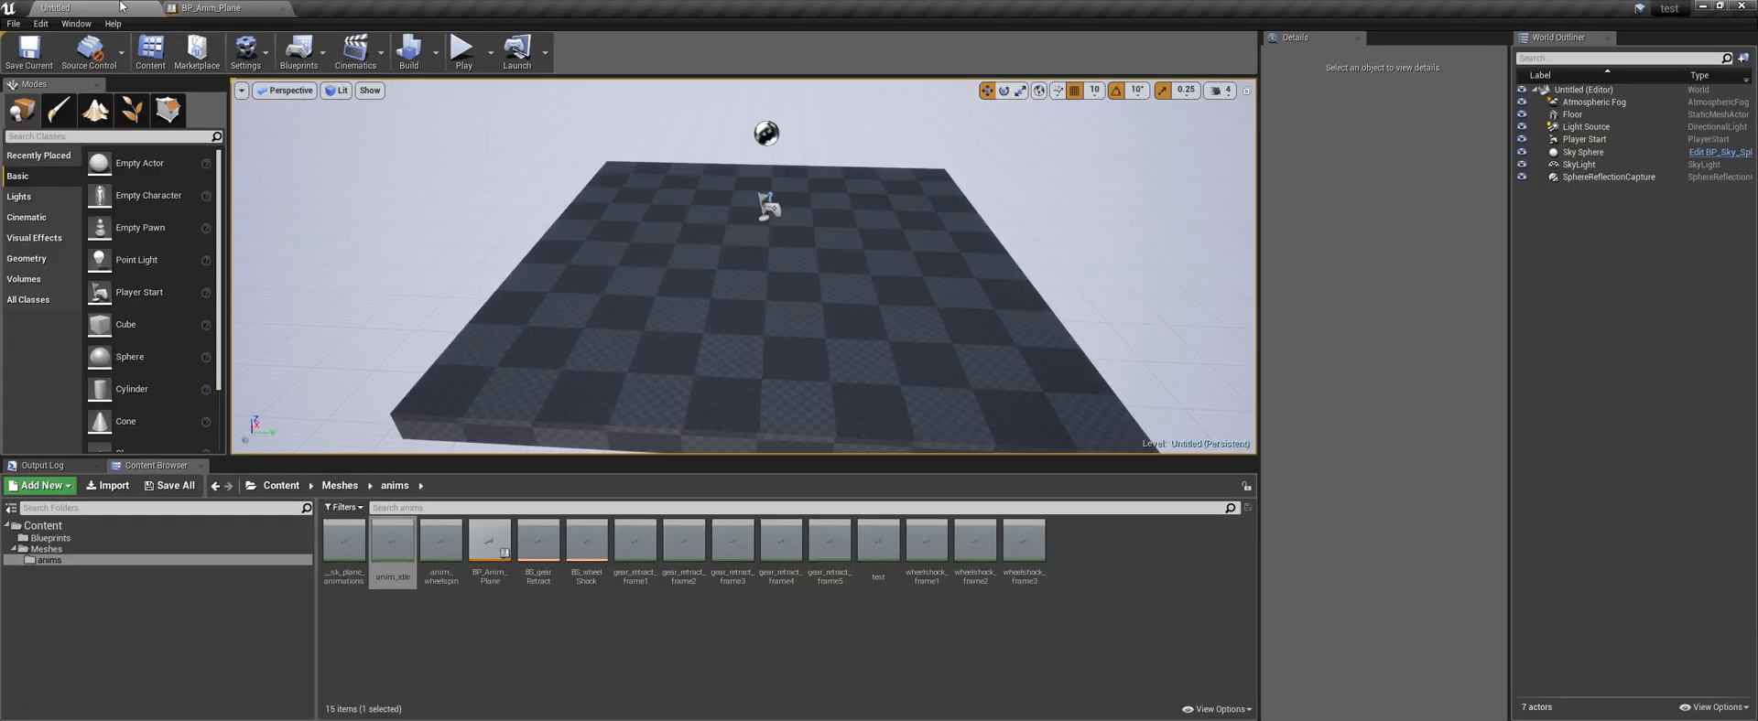
pyautogui.click(170, 8)
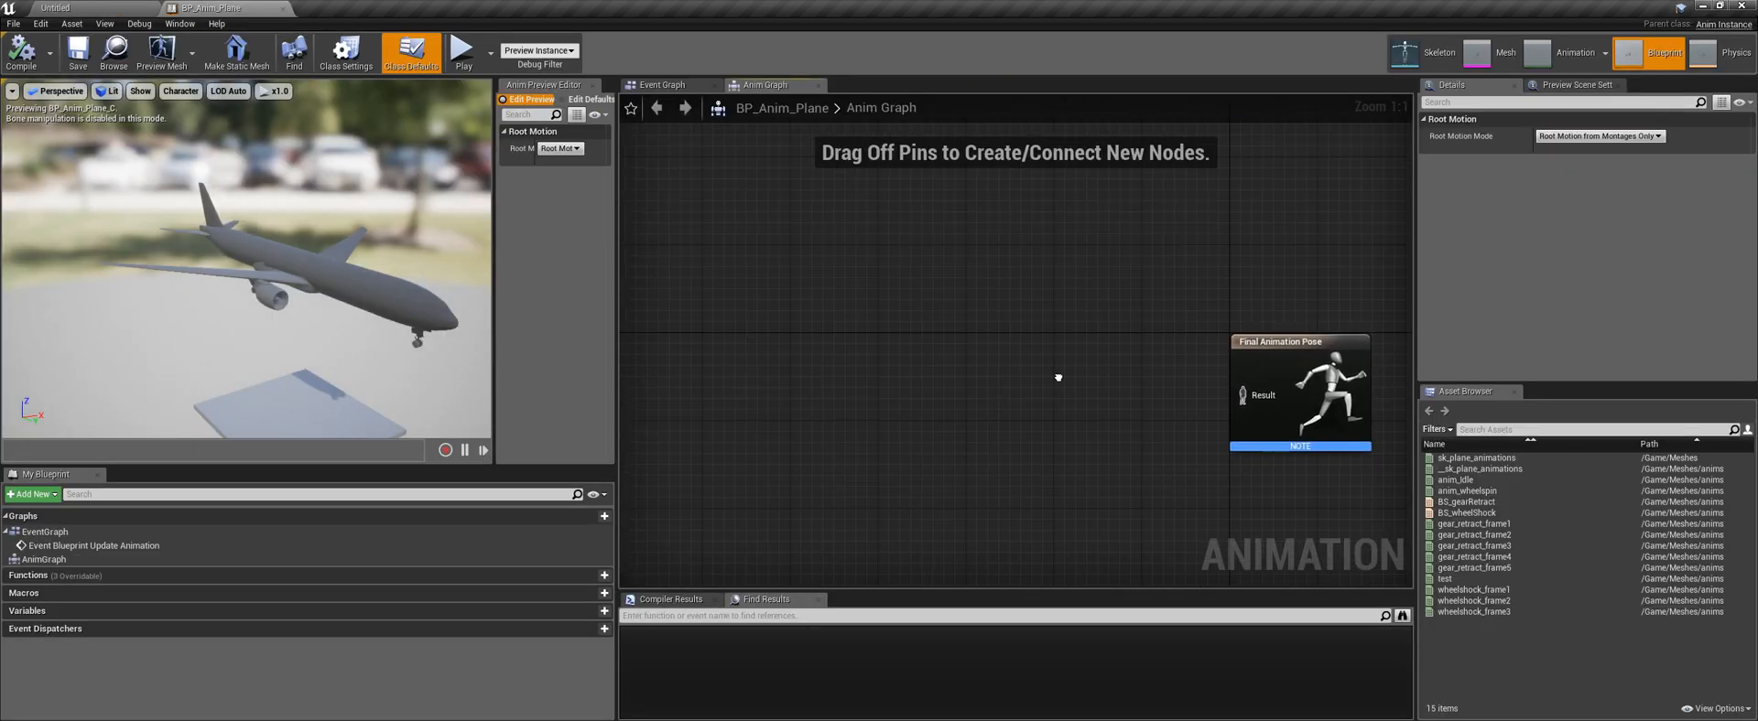
pyautogui.moveTo(1455, 480); pyautogui.dragTo(734, 248)
pyautogui.moveTo(812, 351); pyautogui.dragTo(929, 370, button='right')
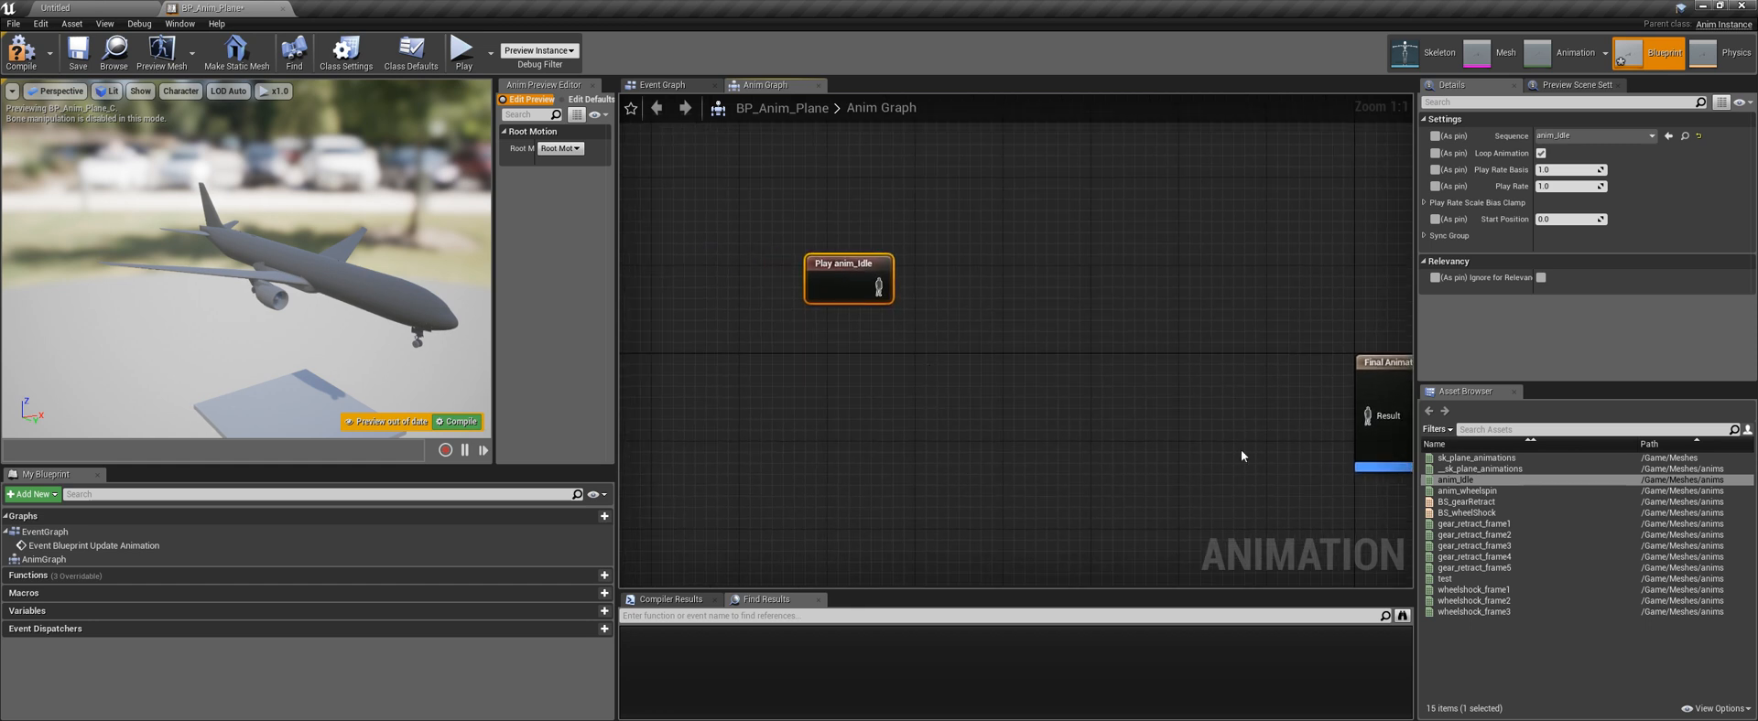
pyautogui.moveTo(1451, 490); pyautogui.dragTo(838, 378)
pyautogui.press('w')
pyautogui.moveTo(366, 289); pyautogui.dragTo(234, 265, button='right')
pyautogui.press('w')
pyautogui.press('s')
pyautogui.press('w')
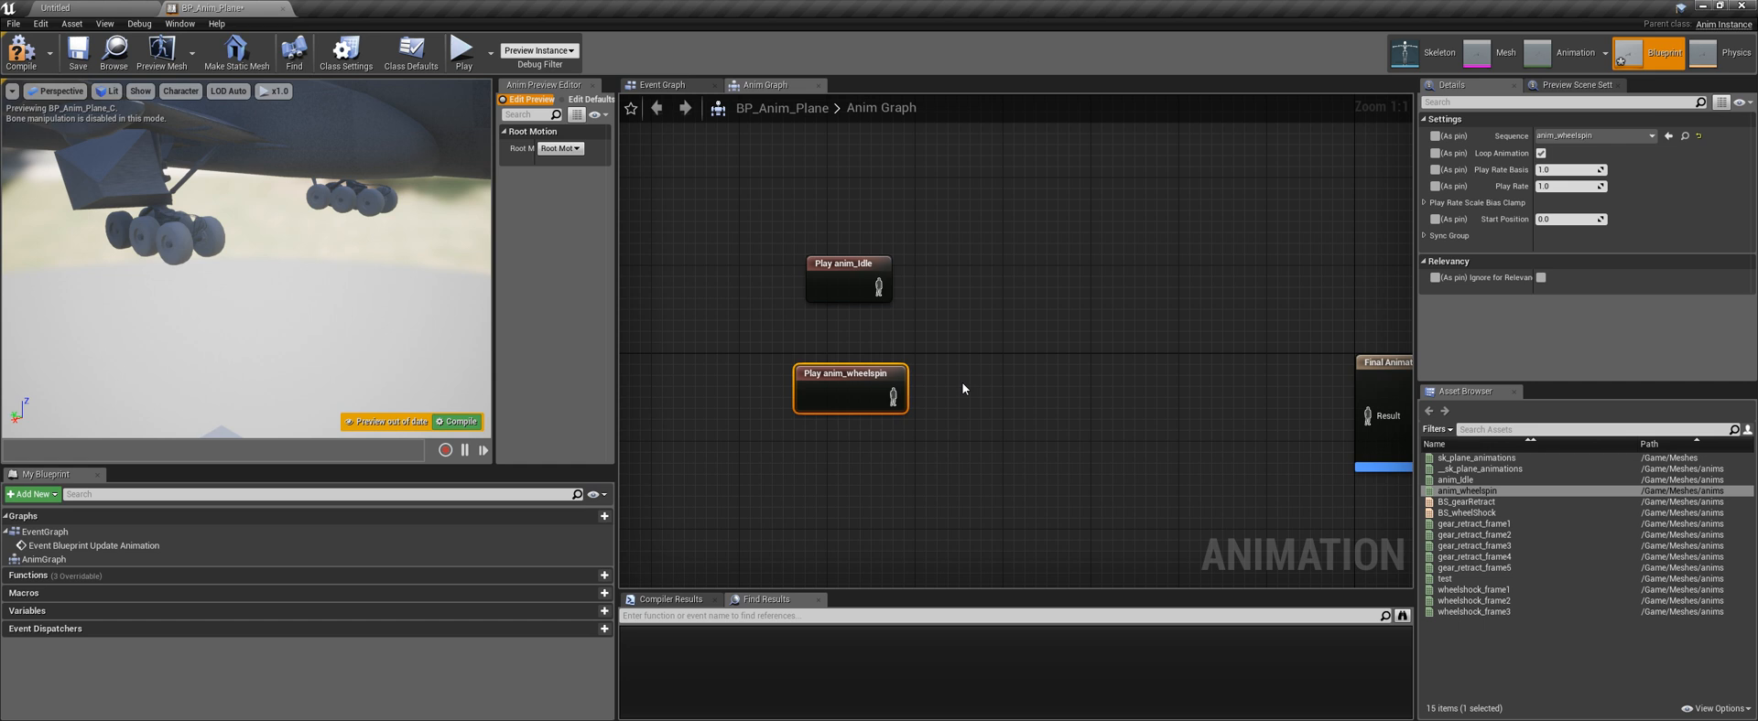
# Add a Layered blend per bone node to the right of the anim_Idle and anim_wheelspin play nodes
pyautogui.moveTo(856, 368); pyautogui.dragTo(834, 368)
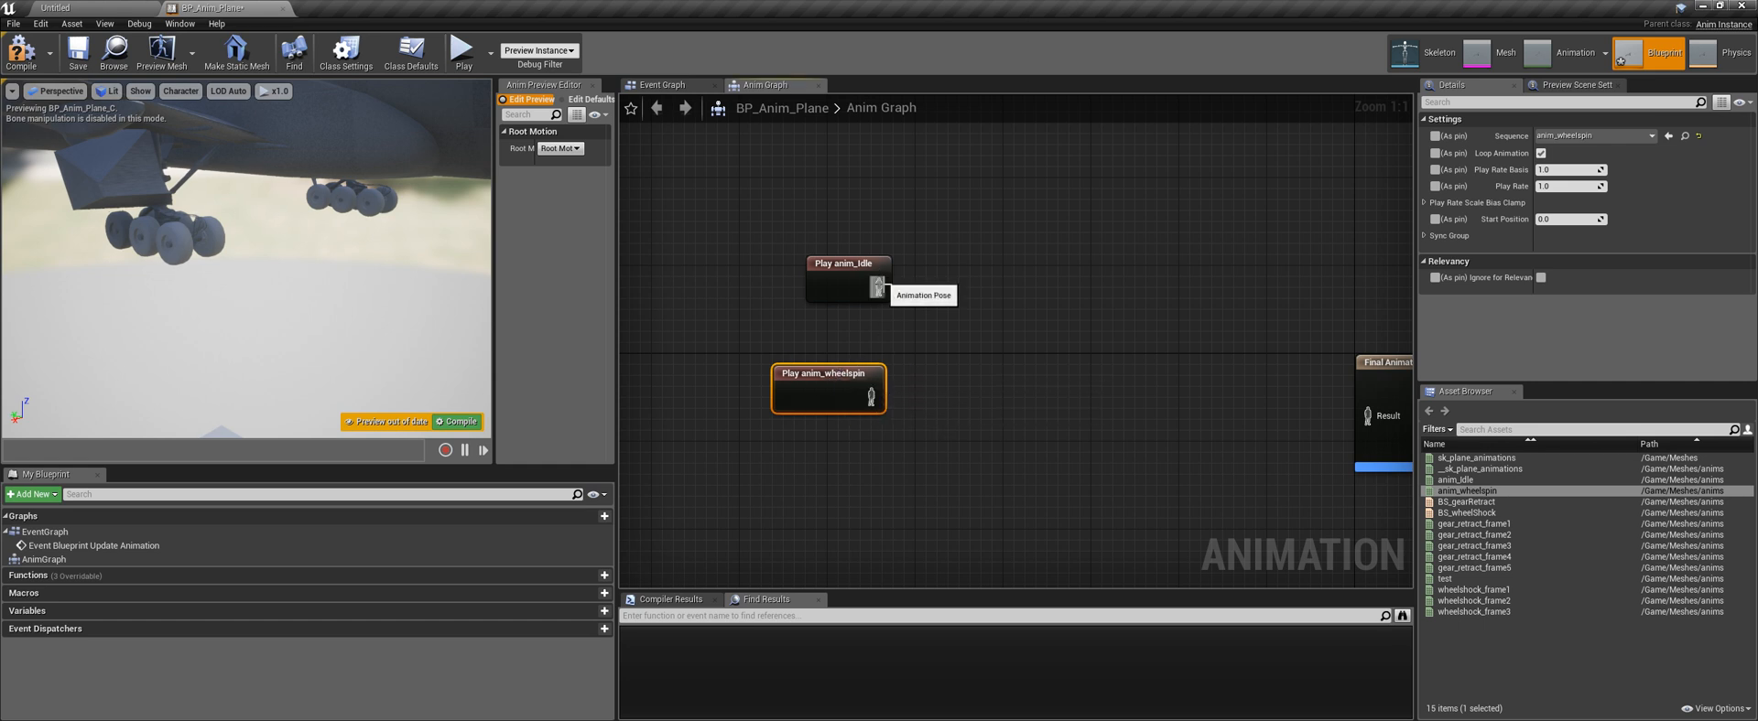
pyautogui.rightClick(948, 322)
pyautogui.write('layer')
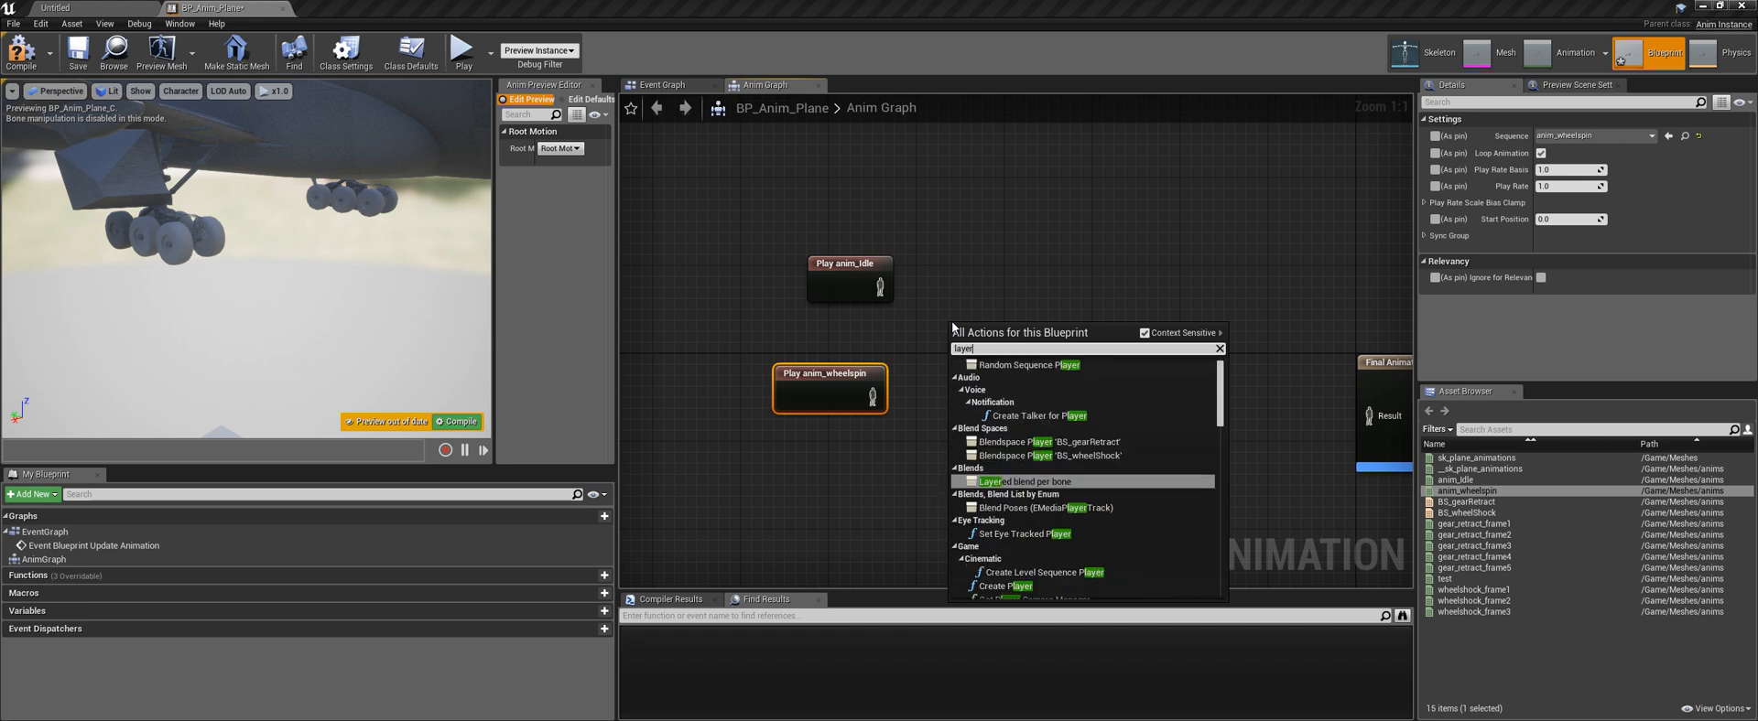
pyautogui.write('db')
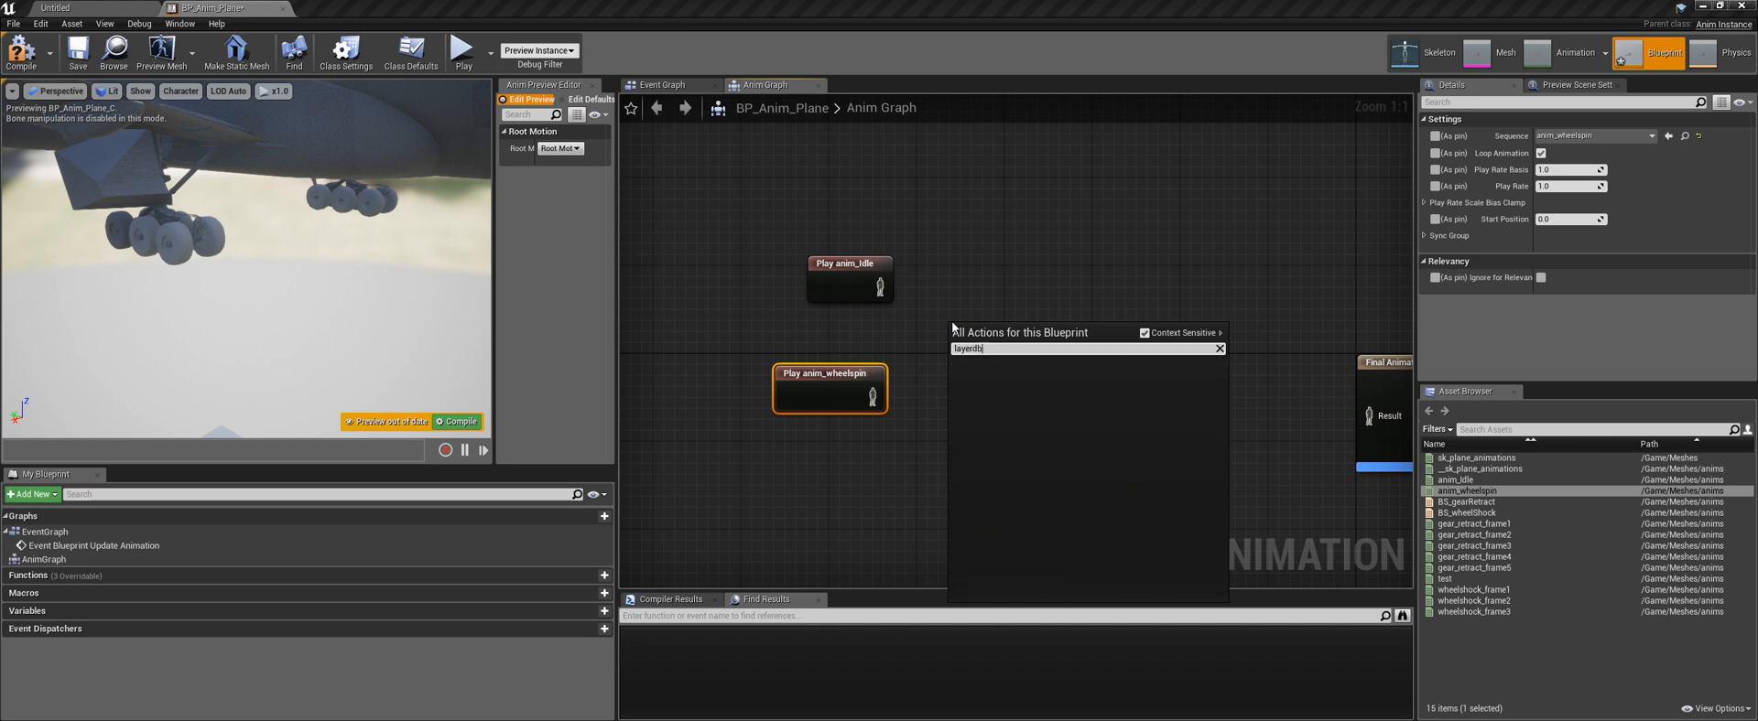
pyautogui.press('BackSpace')
pyautogui.press('BackSpace')
pyautogui.press('BackSpace')
pyautogui.press('BackSpace')
pyautogui.press('BackSpace')
pyautogui.press('BackSpace')
pyautogui.press('BackSpace')
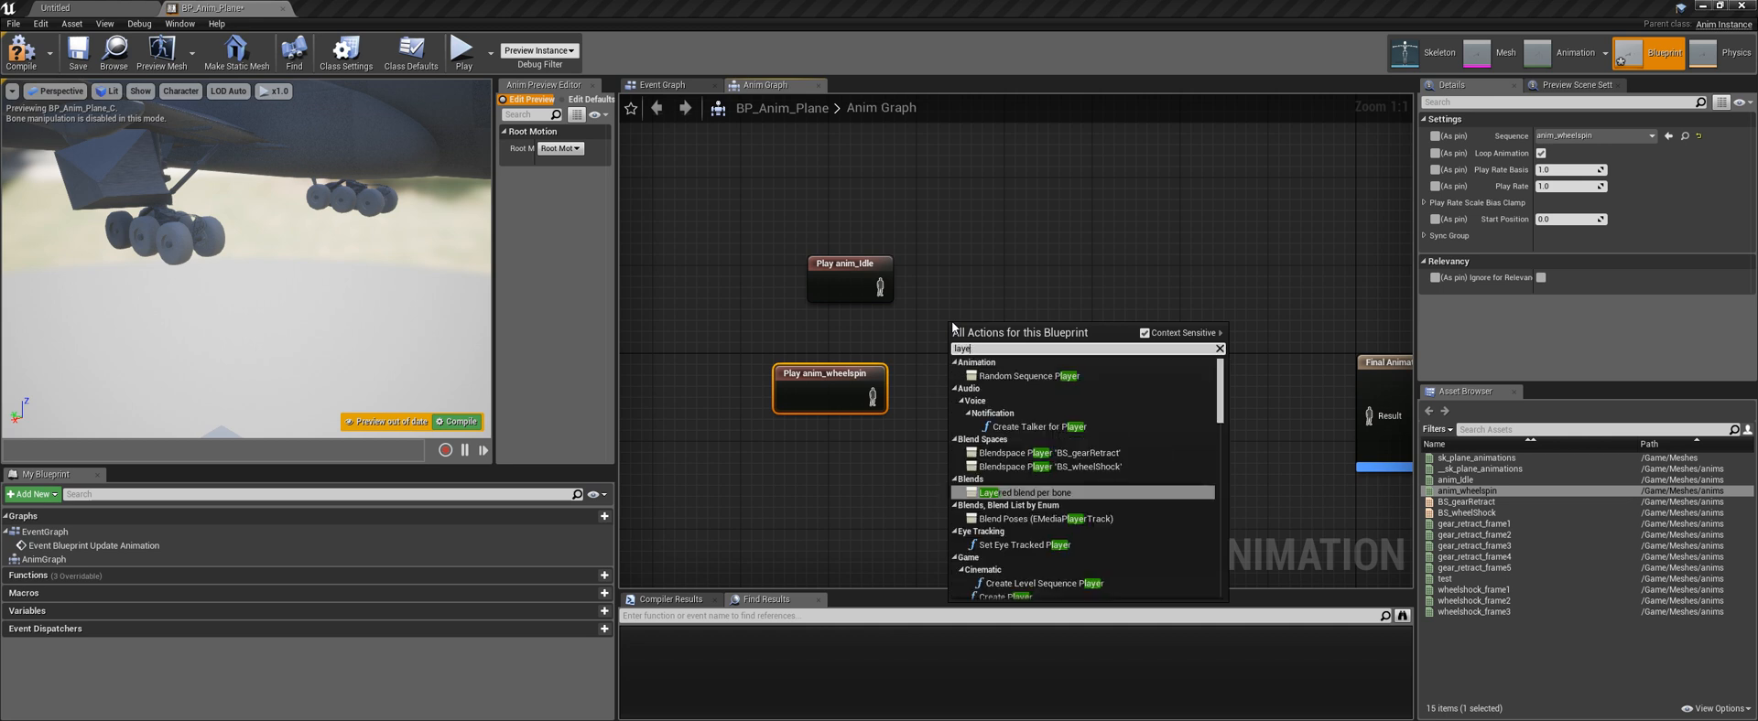
pyautogui.write('blend')
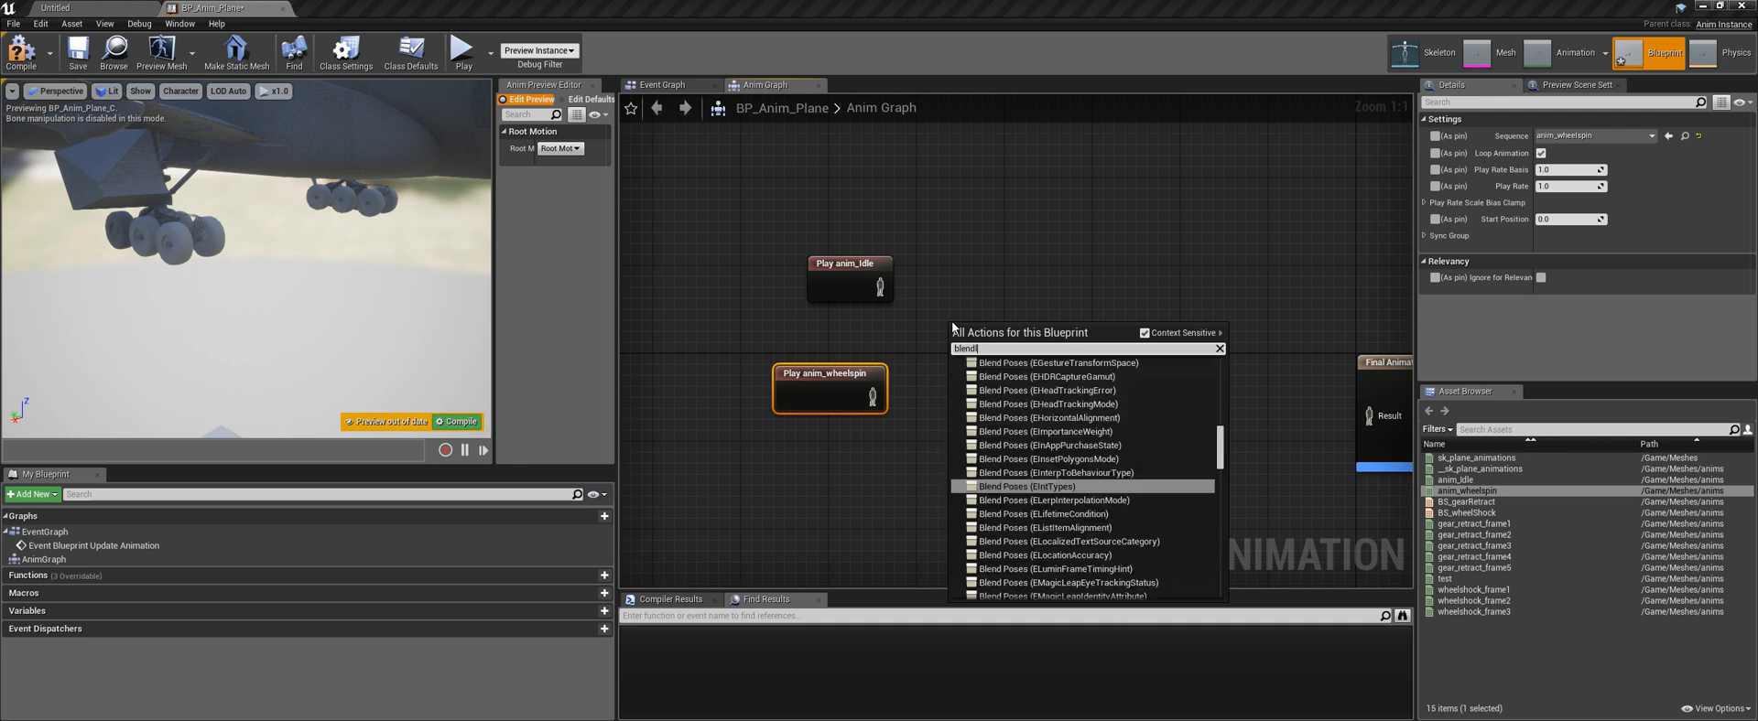
pyautogui.press('BackSpace')
pyautogui.press('BackSpace')
pyautogui.press('BackSpace')
pyautogui.press('BackSpace')
pyautogui.write('layere')
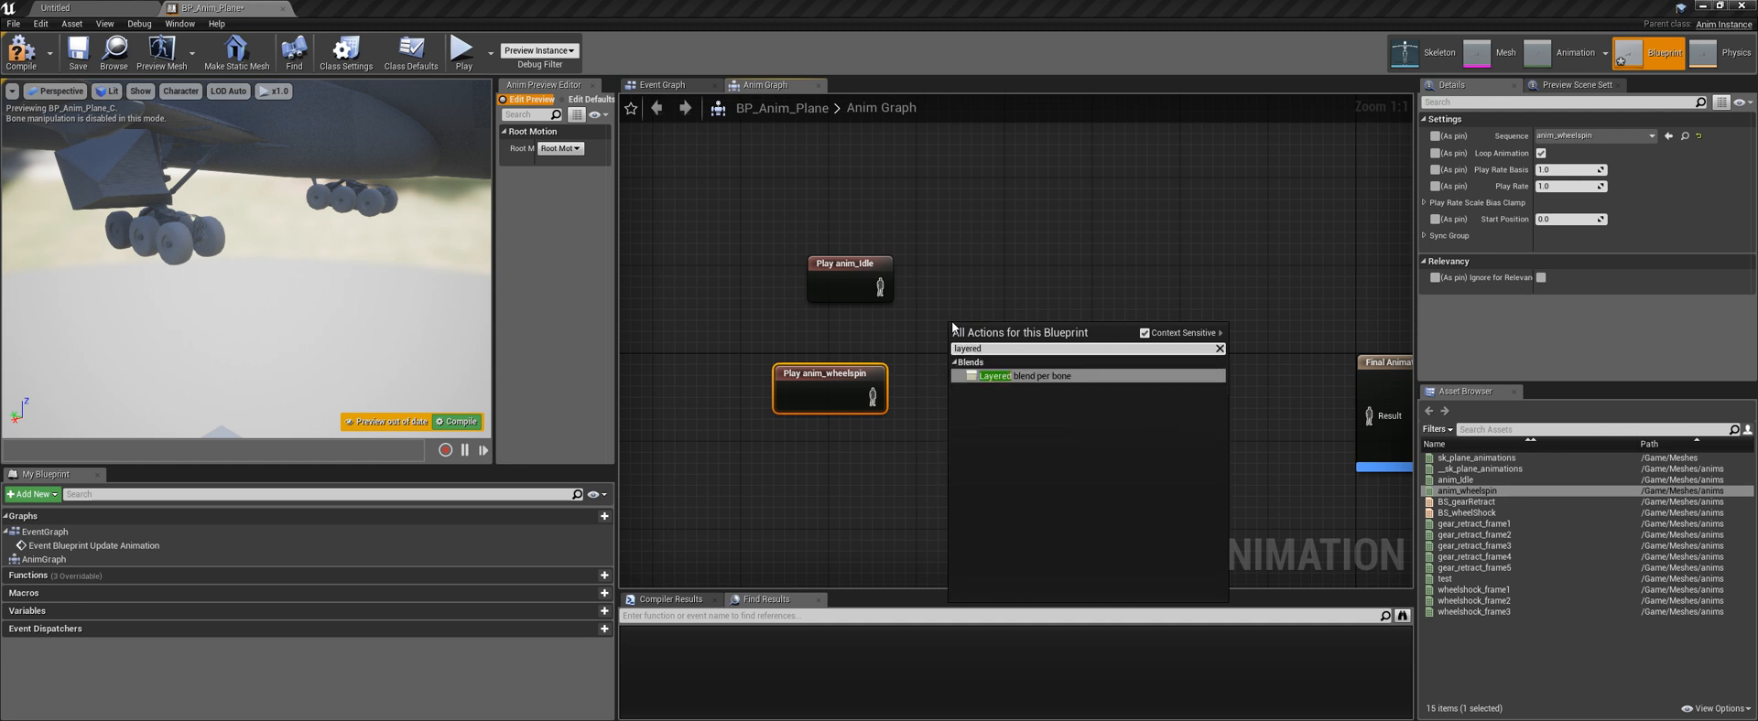
pyautogui.write('d')
pyautogui.press('Return')
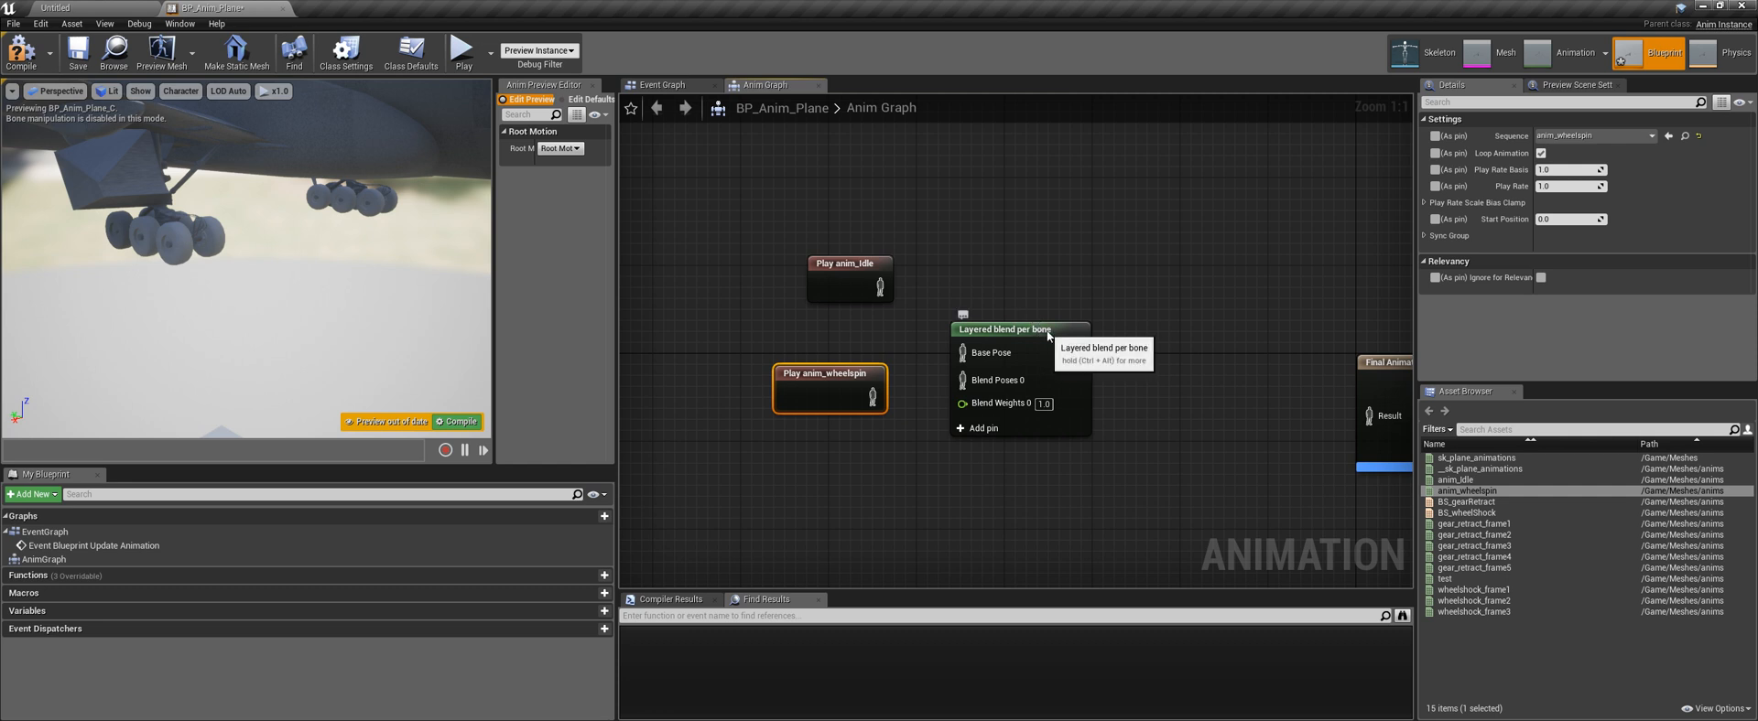
pyautogui.moveTo(1028, 323); pyautogui.dragTo(1048, 290)
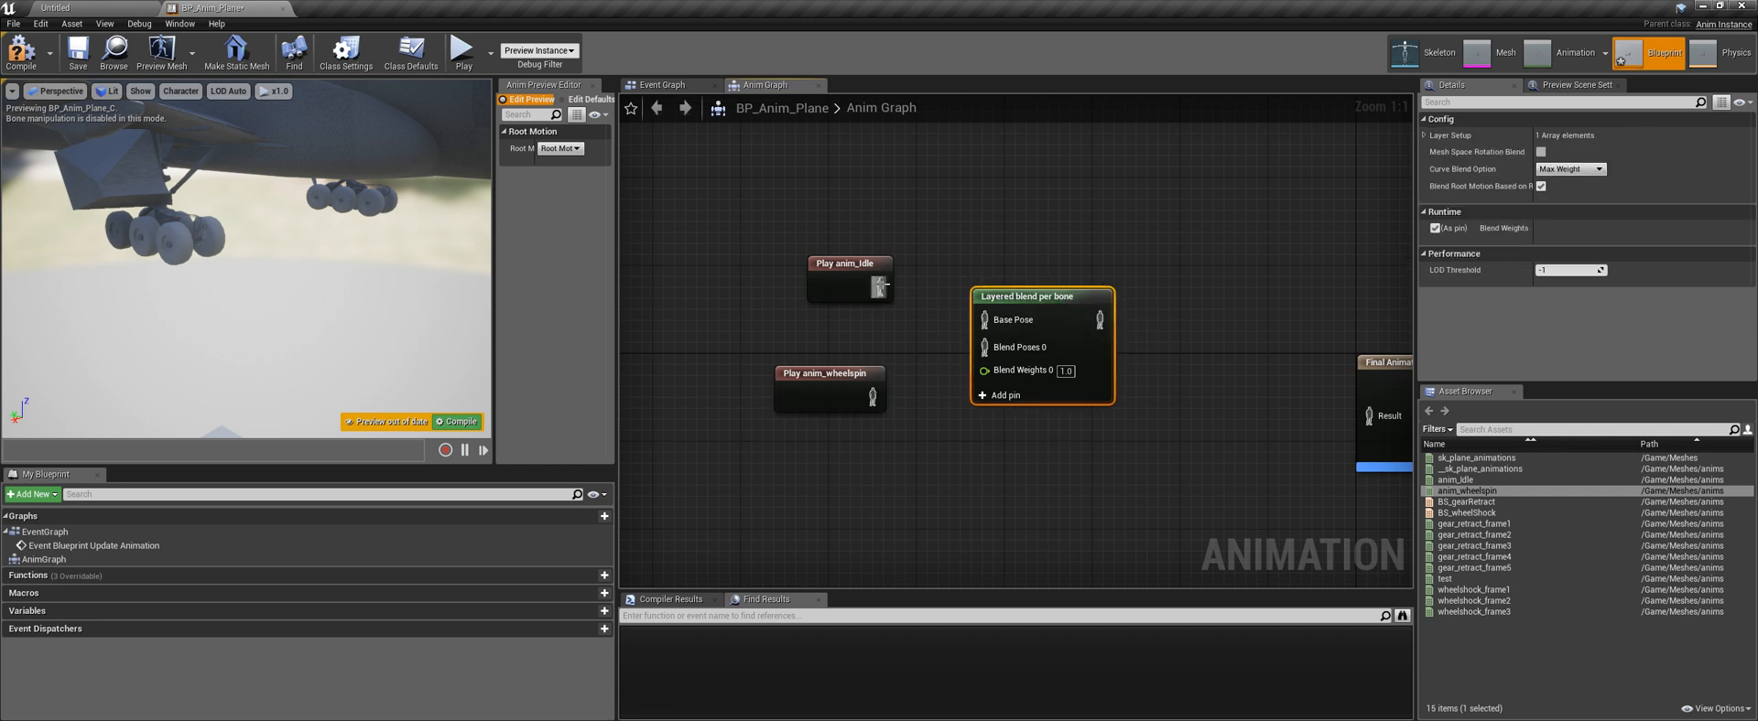
# Connect anim_Idle to Base Pose, anim_wheelspin to Blend Poses 0, and the layered blend's output to the Final Animation Pose result
pyautogui.moveTo(879, 287); pyautogui.dragTo(981, 318)
pyautogui.moveTo(877, 401); pyautogui.dragTo(986, 347)
pyautogui.moveTo(832, 371); pyautogui.dragTo(833, 351)
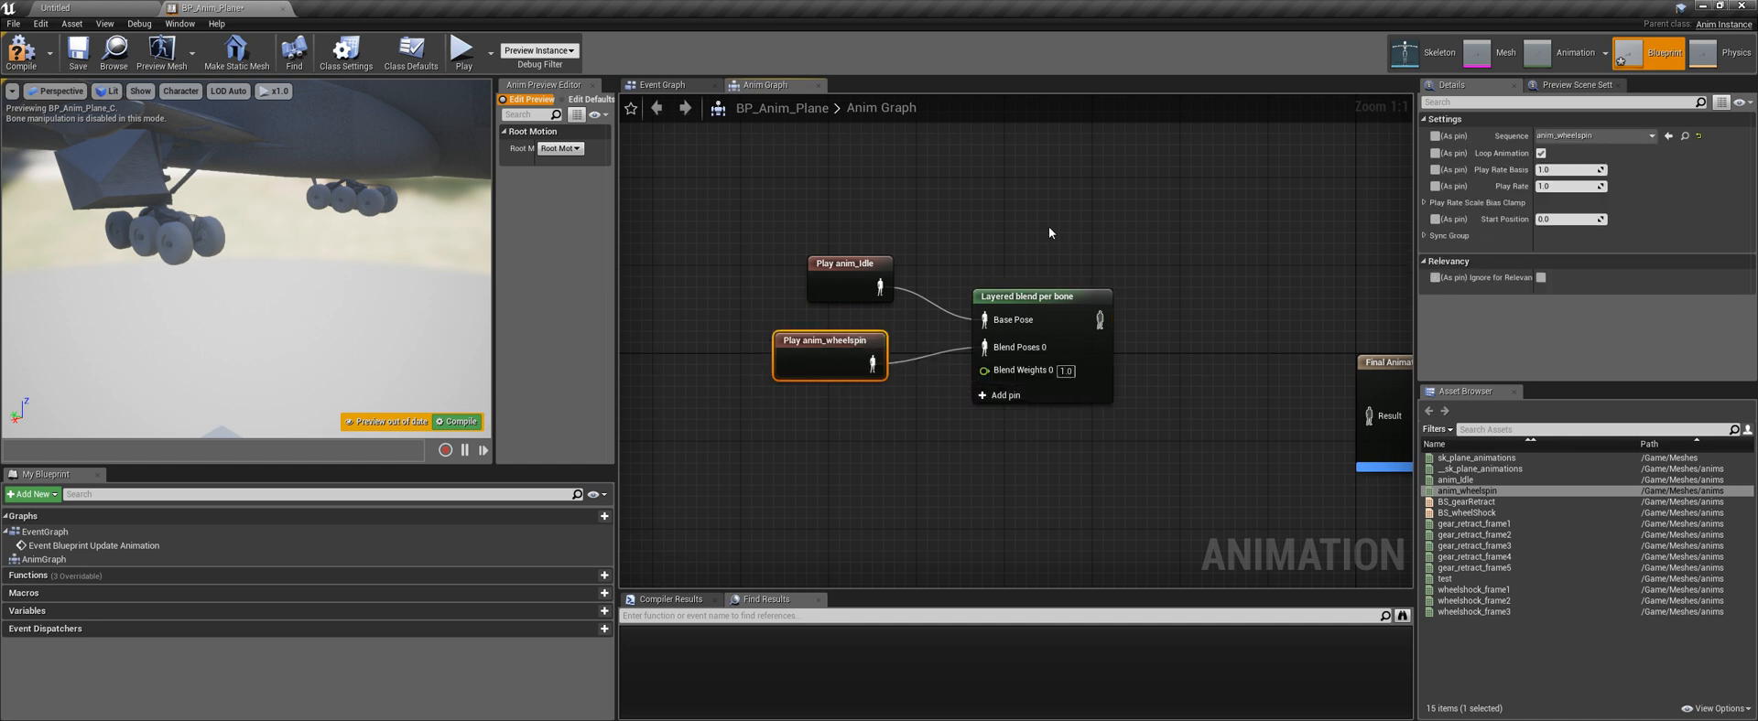
pyautogui.press('Home')
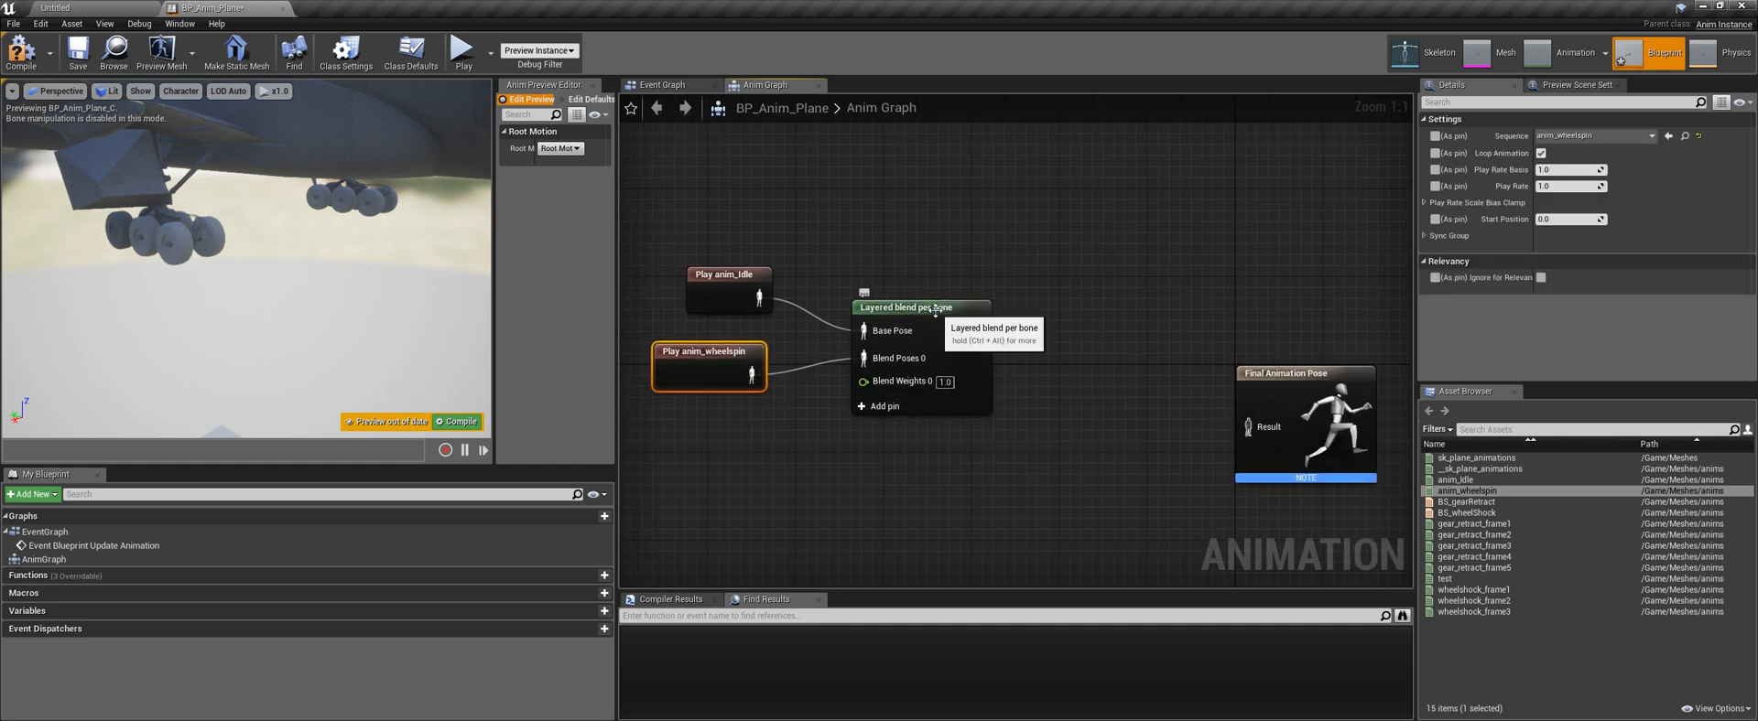
pyautogui.moveTo(979, 330); pyautogui.dragTo(1247, 427)
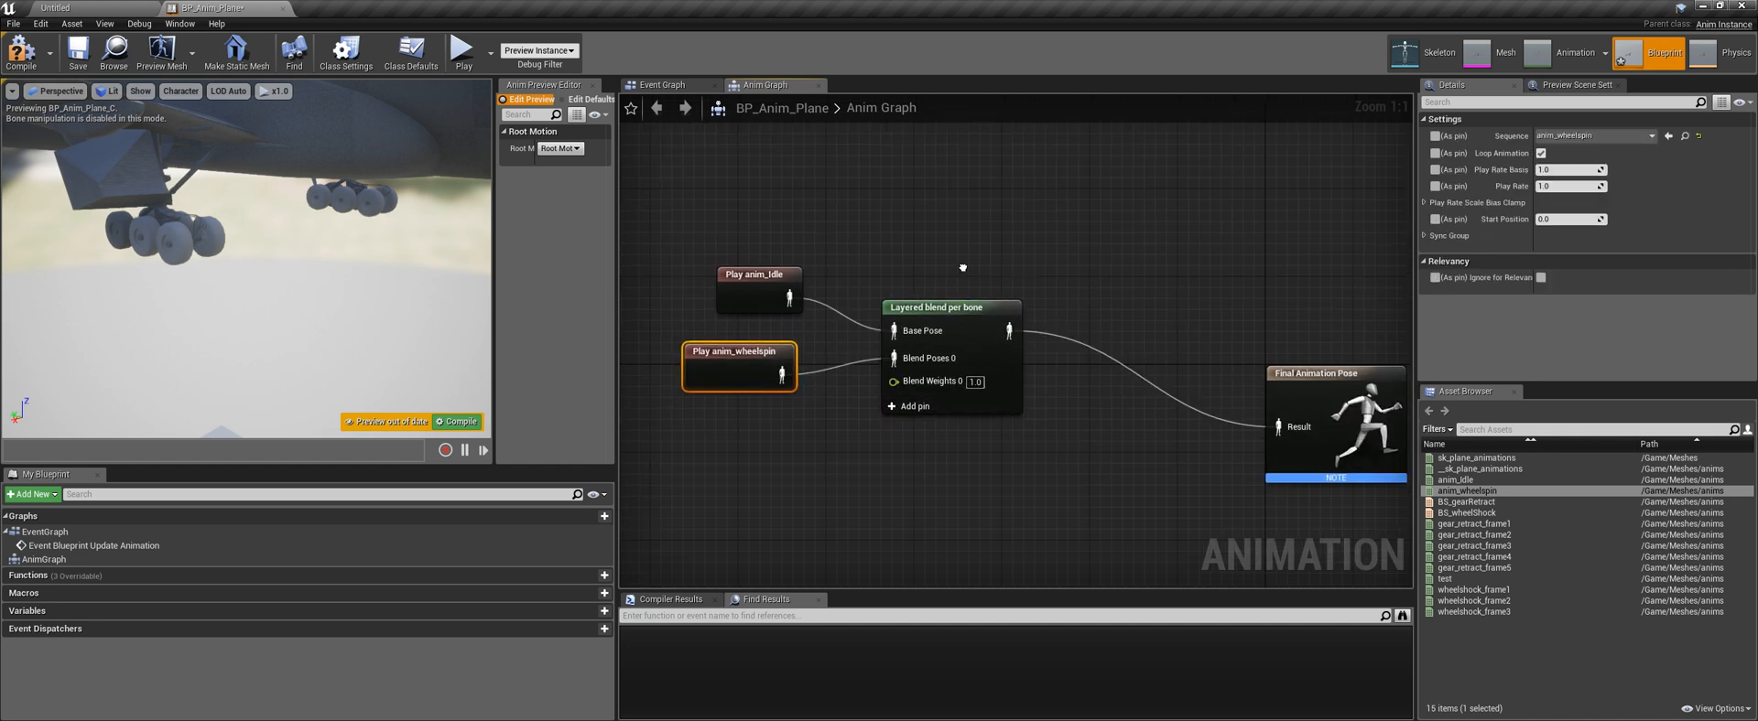
pyautogui.moveTo(962, 269); pyautogui.dragTo(997, 270, button='right')
pyautogui.click(980, 314)
pyautogui.click(772, 354)
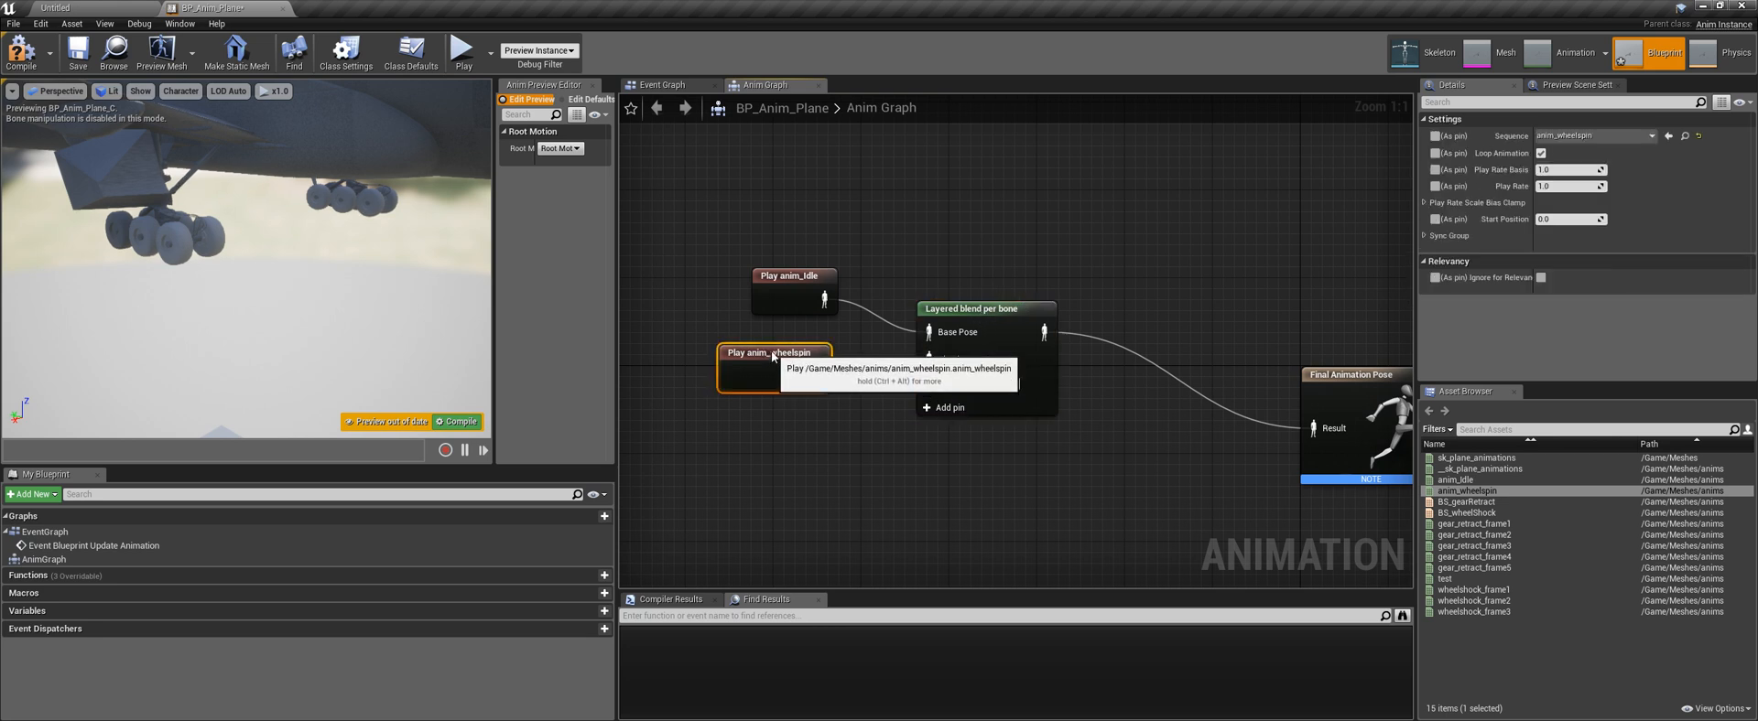
pyautogui.moveTo(772, 355); pyautogui.dragTo(783, 344)
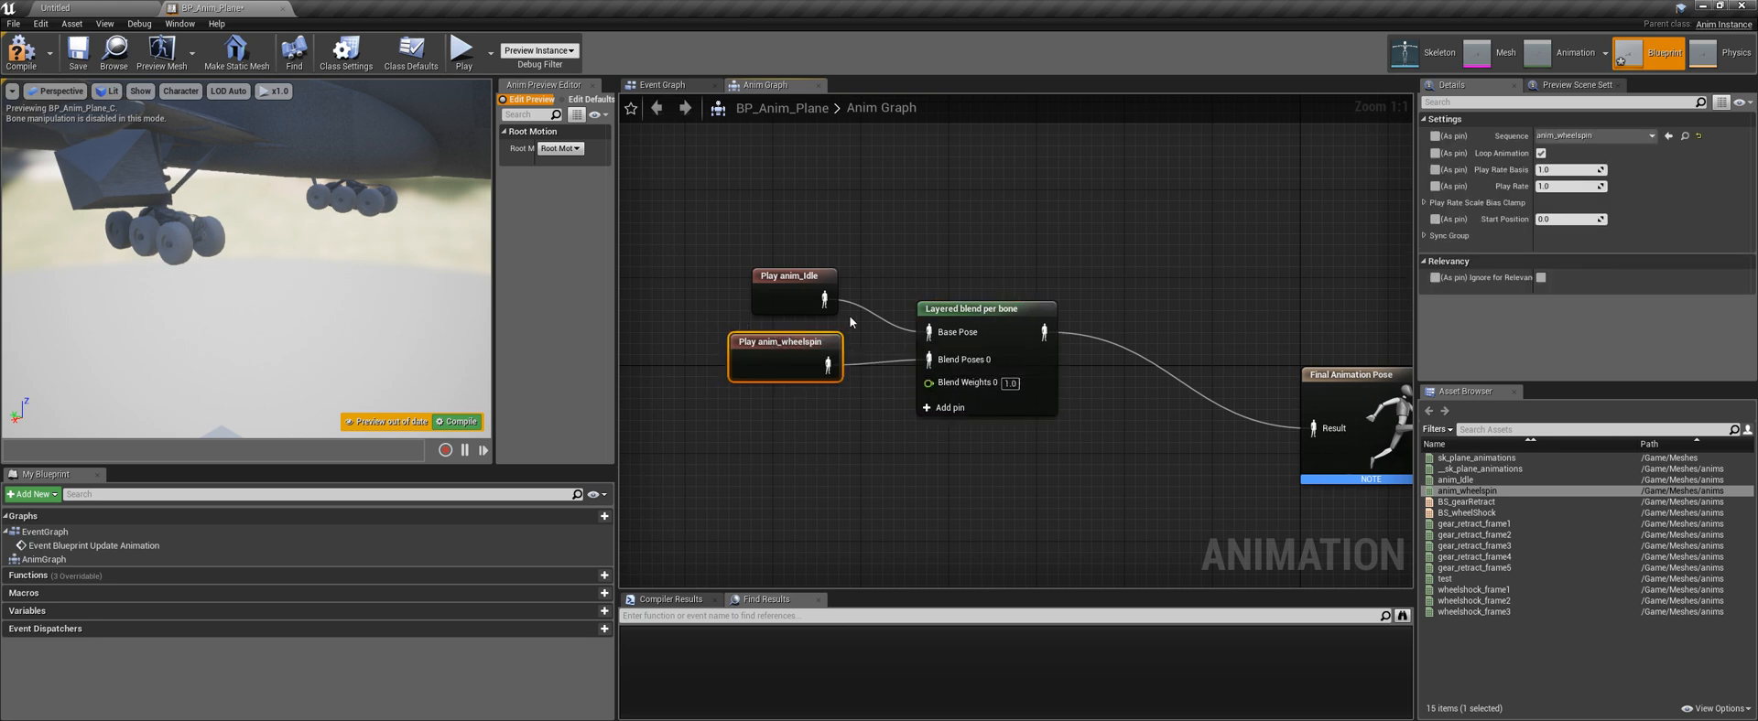
pyautogui.moveTo(247, 260)
pyautogui.mouseDown(button='right')
pyautogui.moveTo(174, 257)
pyautogui.moveTo(242, 257)
pyautogui.moveTo(224, 261)
pyautogui.mouseUp(button='right')
# Add three branch filters to layer 0 of the Layered blend per bone node and expand their settings
pyautogui.click(979, 311)
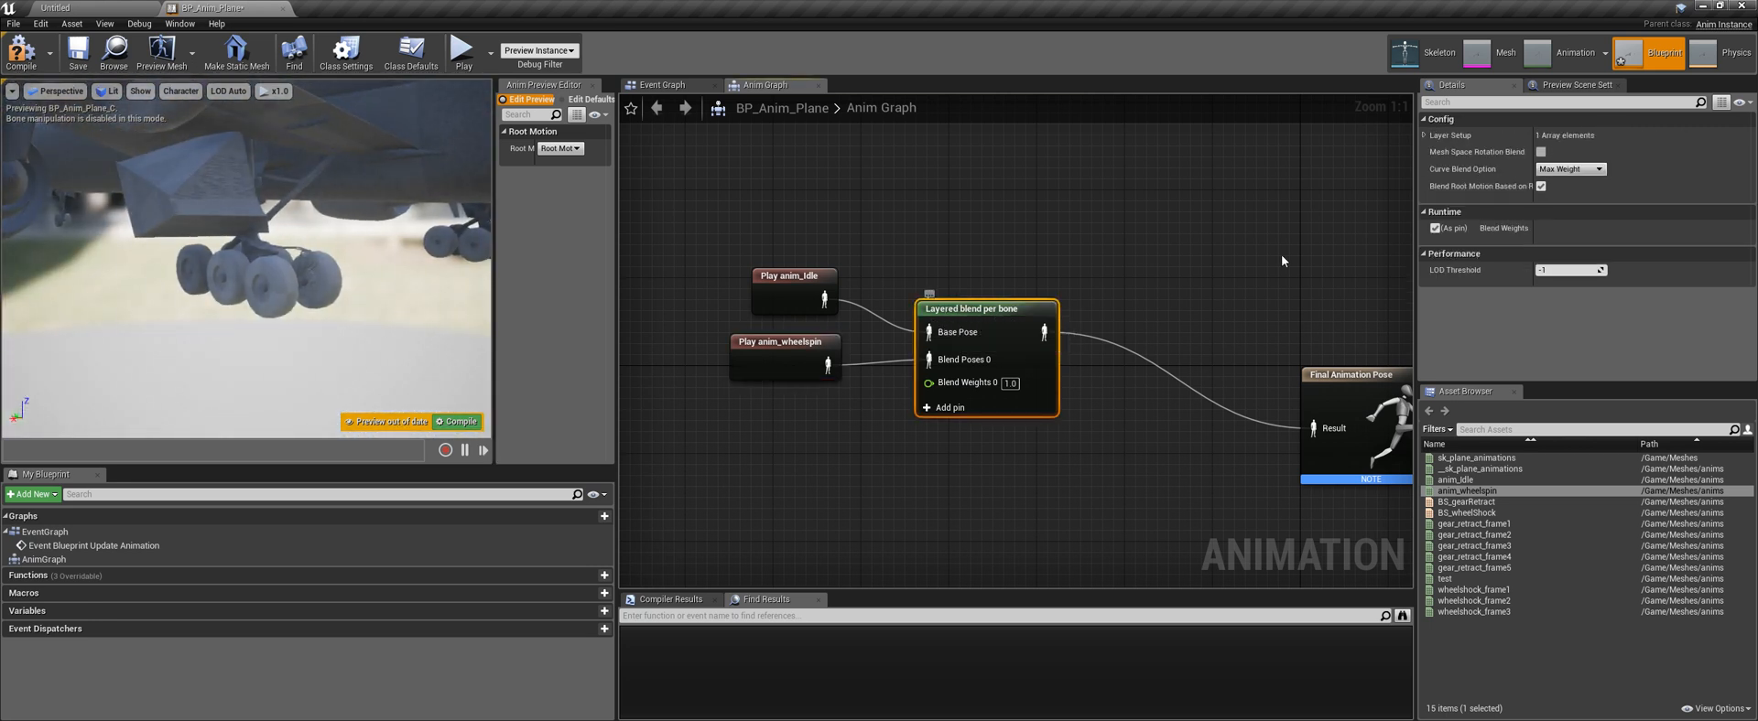
pyautogui.click(1424, 136)
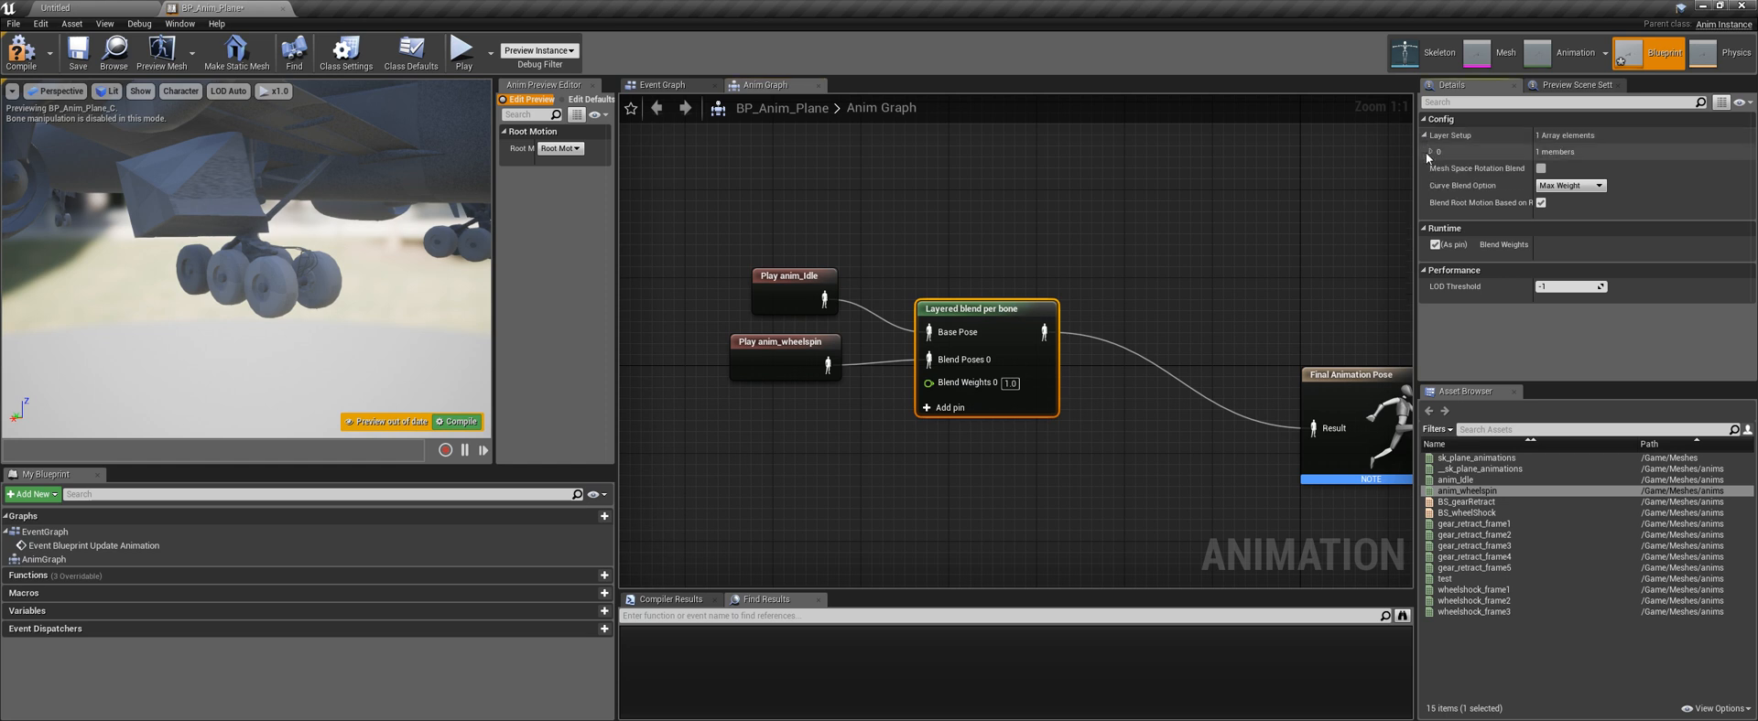
pyautogui.click(1432, 152)
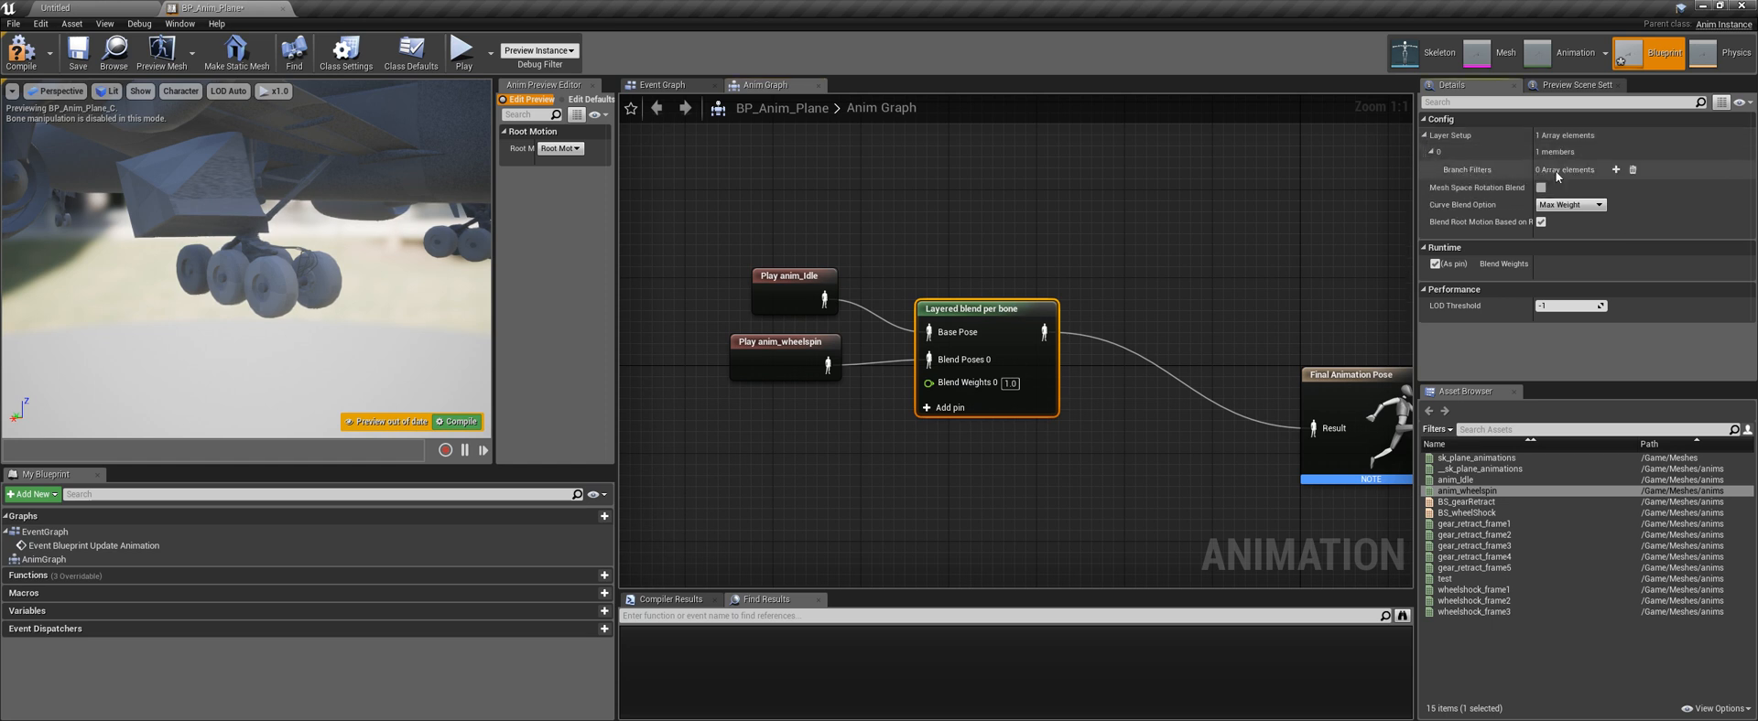
pyautogui.click(1616, 170)
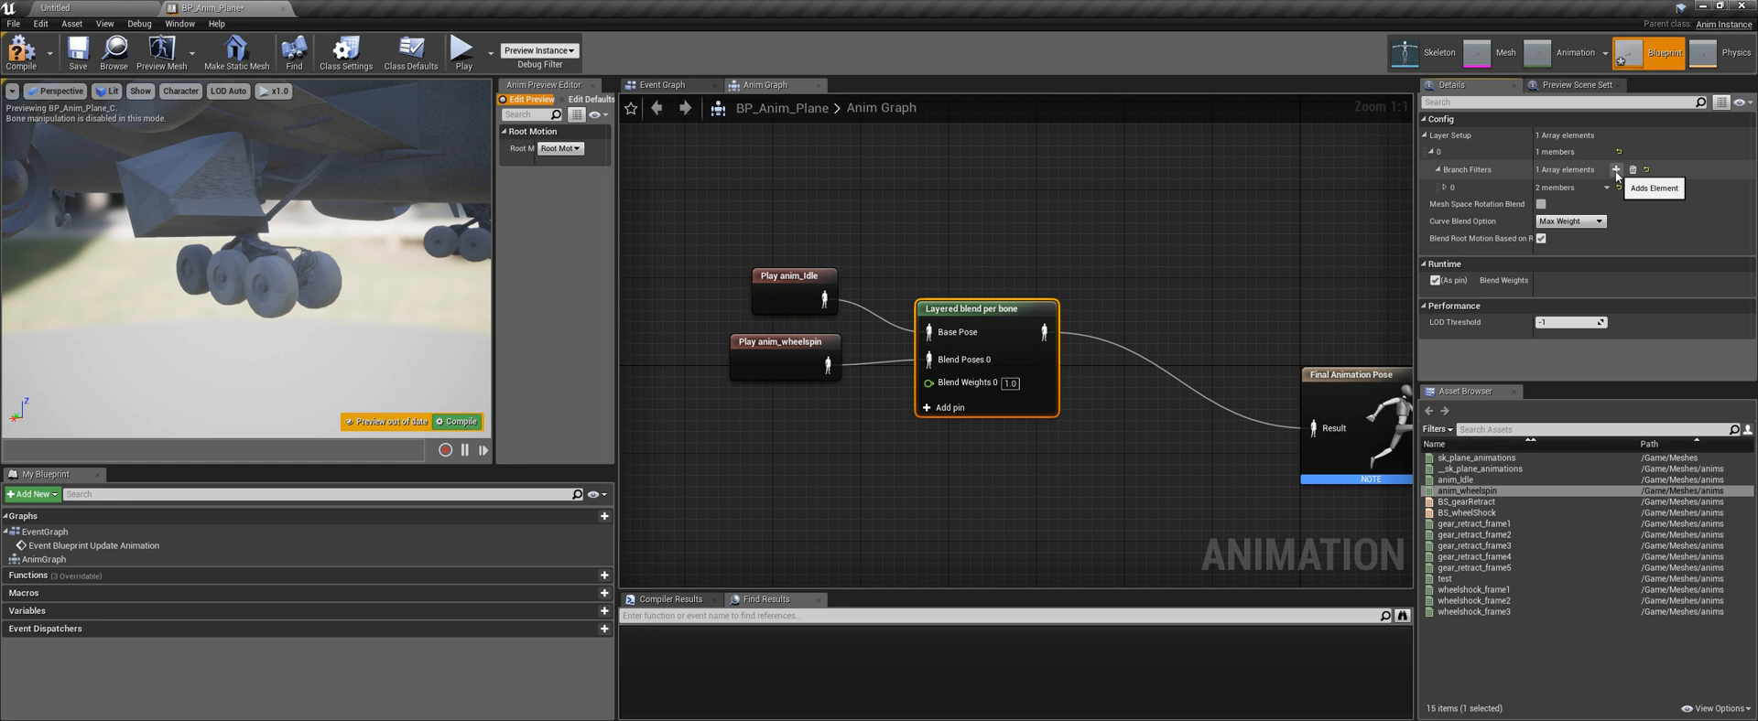
pyautogui.click(1616, 171)
pyautogui.click(1616, 170)
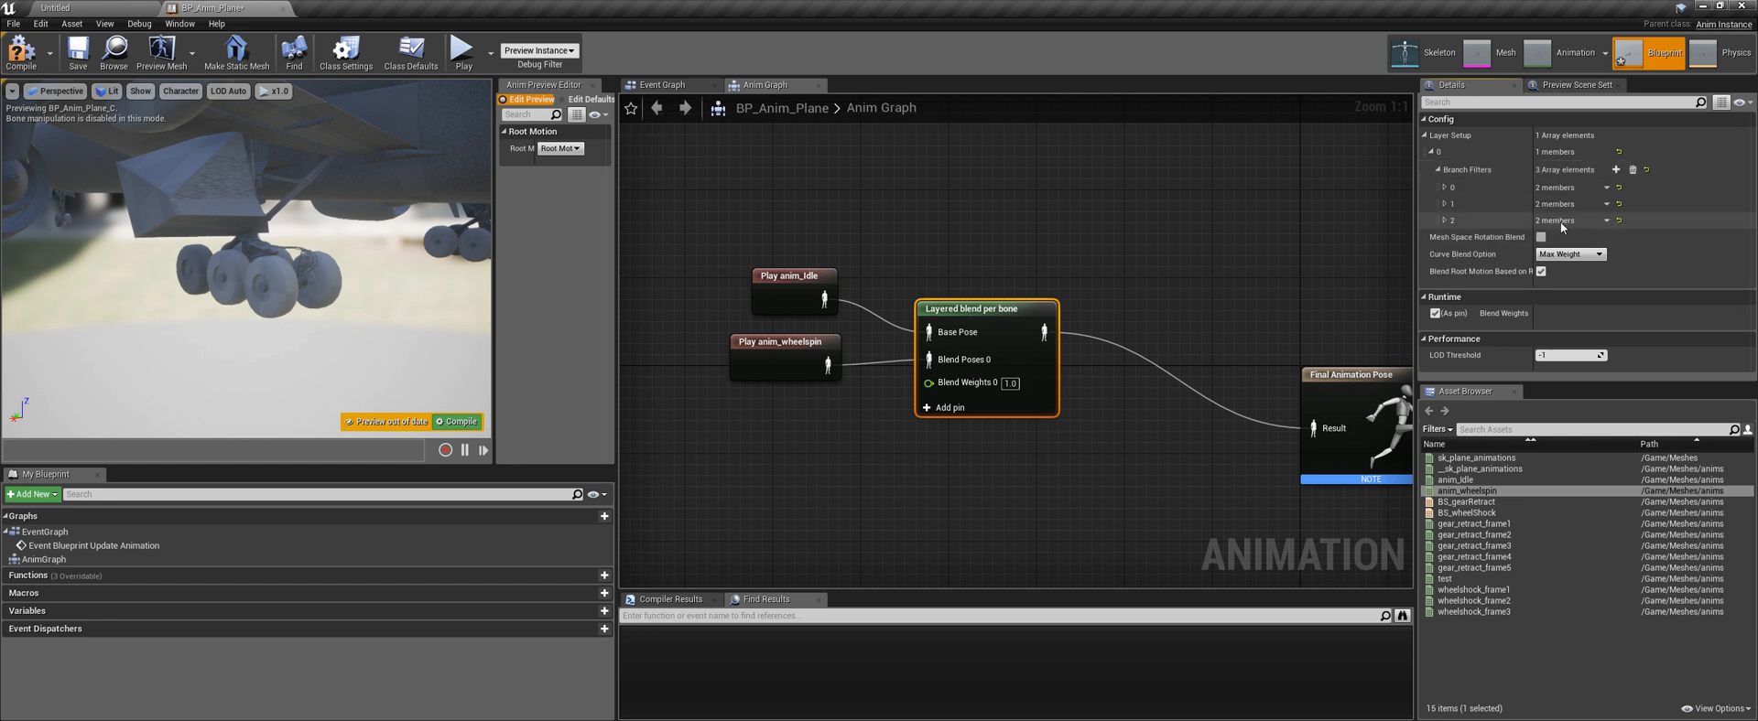
pyautogui.click(1445, 187)
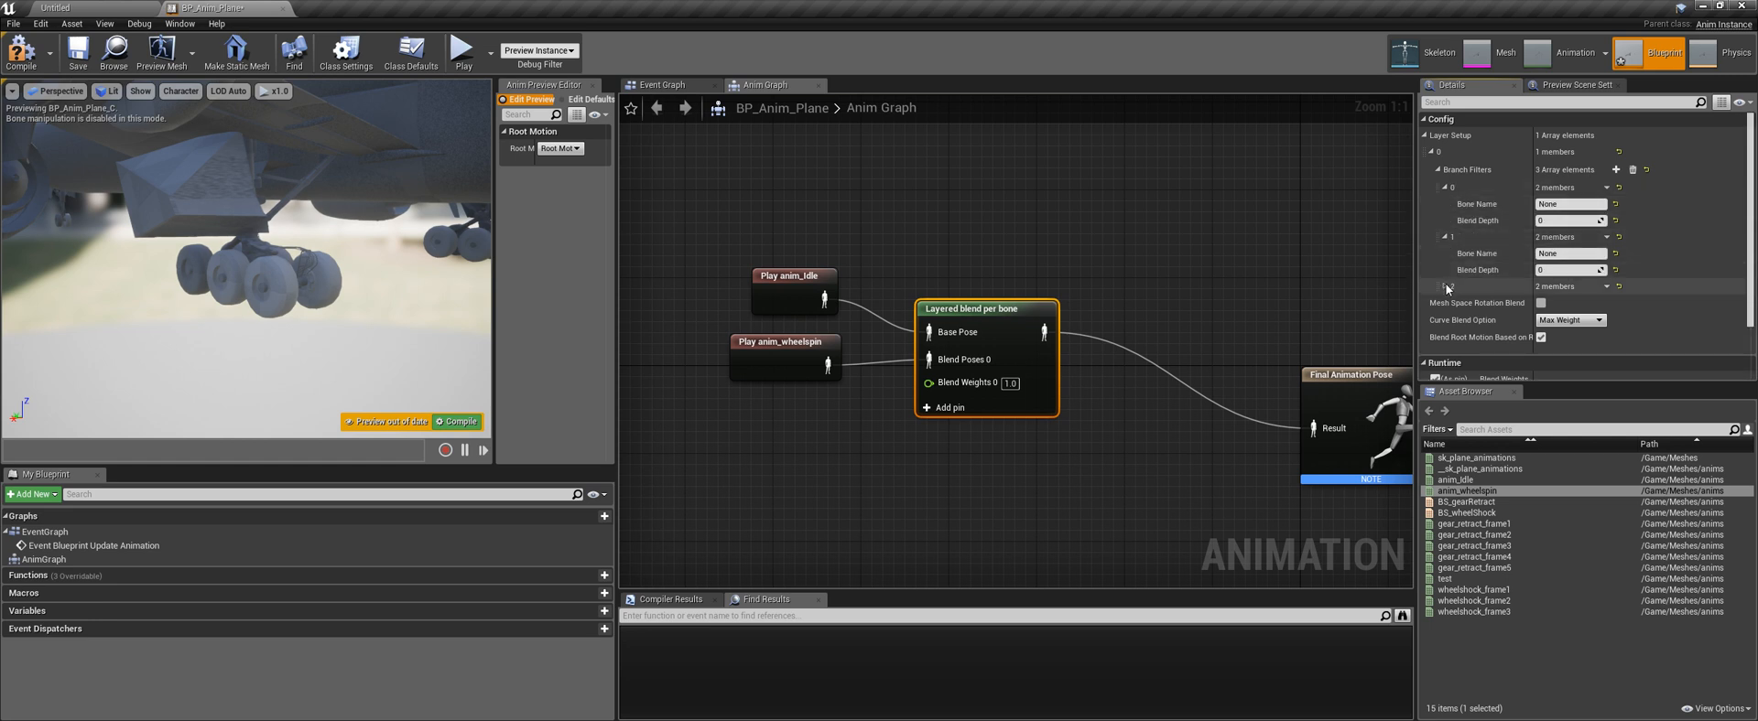
pyautogui.click(1445, 286)
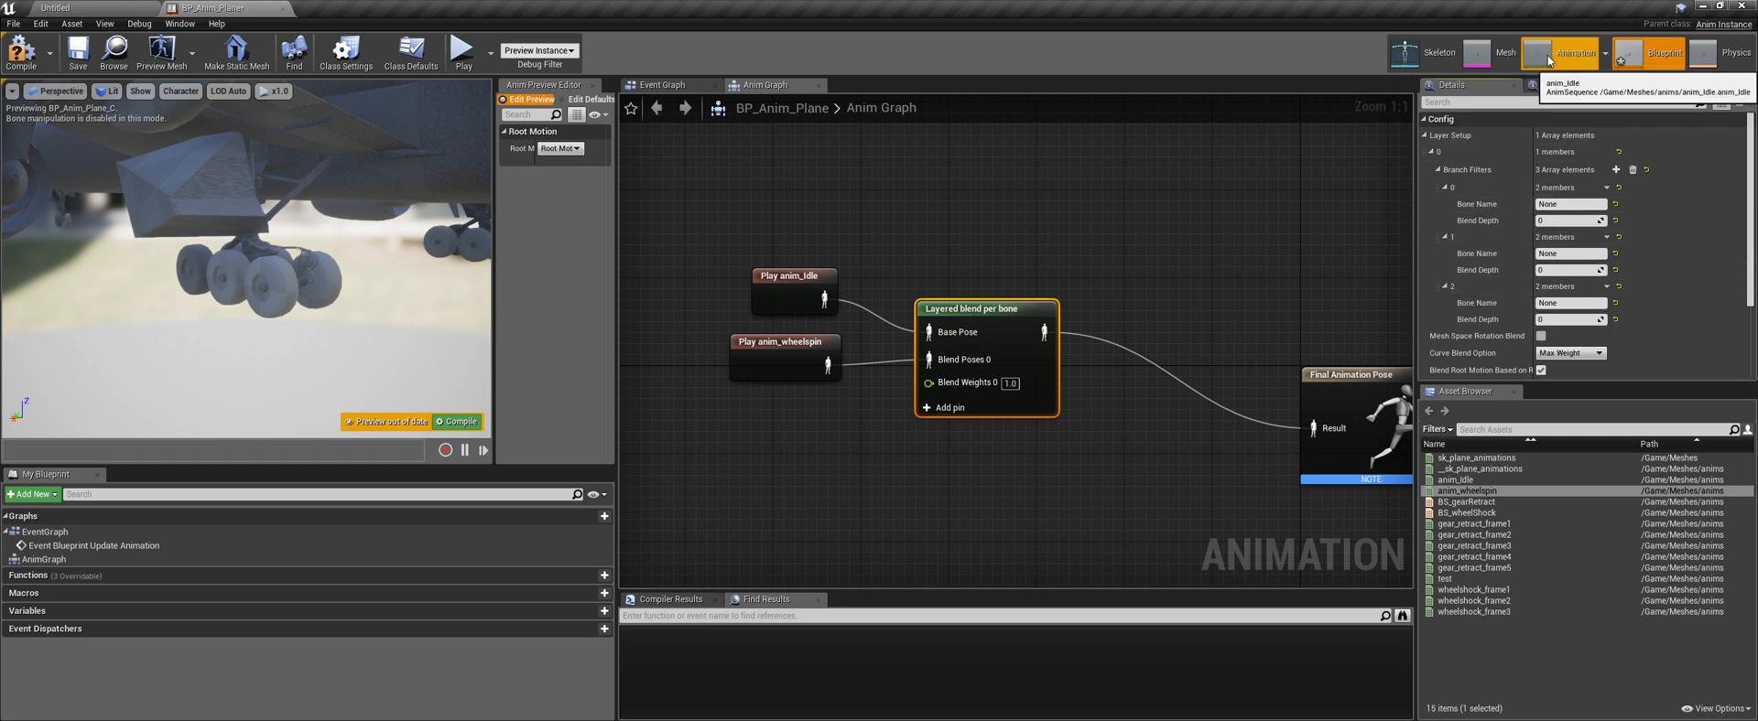
# Copy the name of the Wheel1 bone under GearShock in the plane's skeleton and return to BP_Anim_Plane
pyautogui.click(1428, 53)
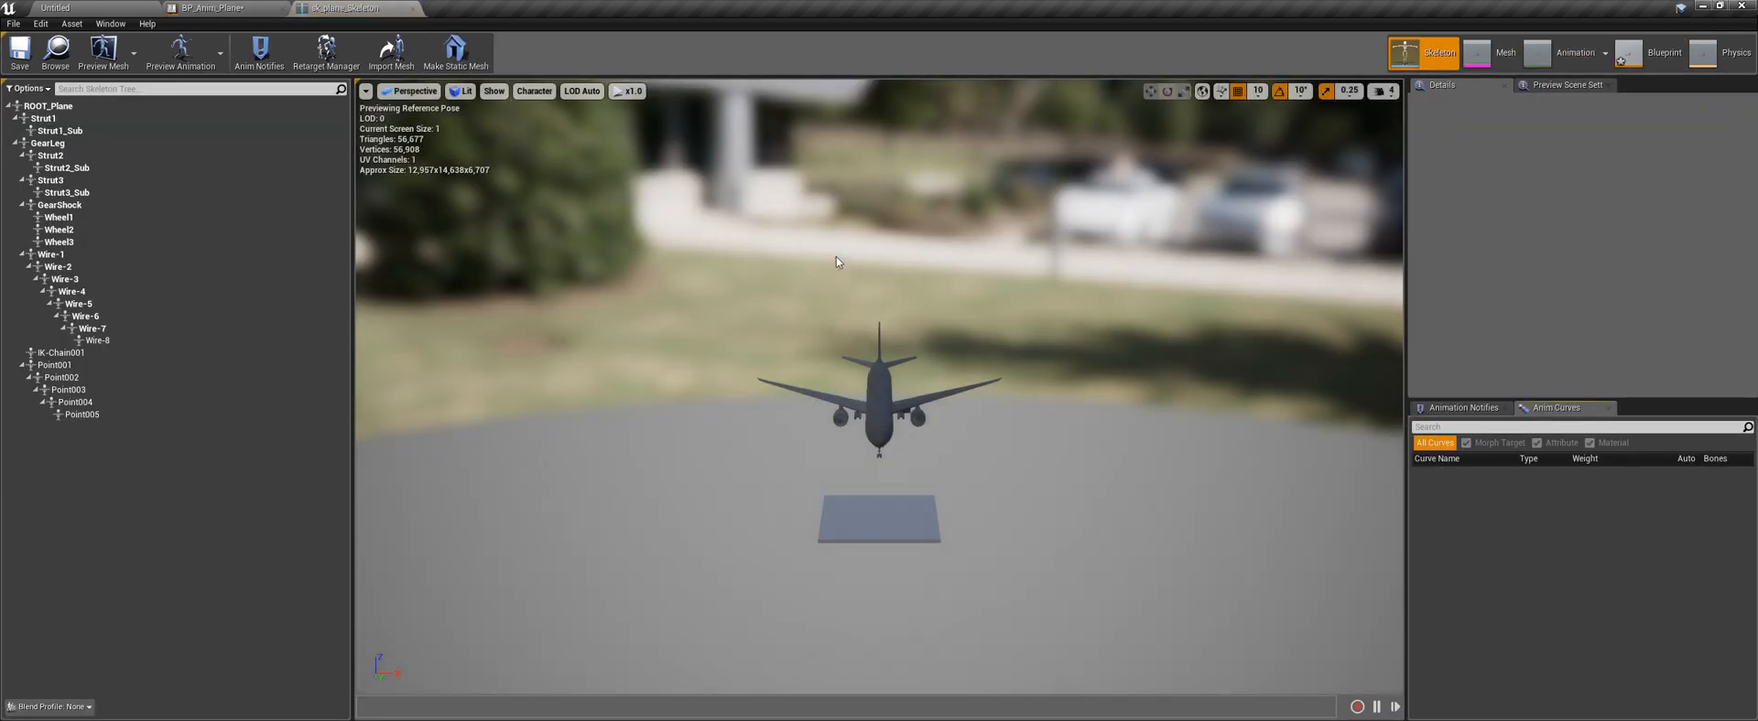
pyautogui.click(59, 218)
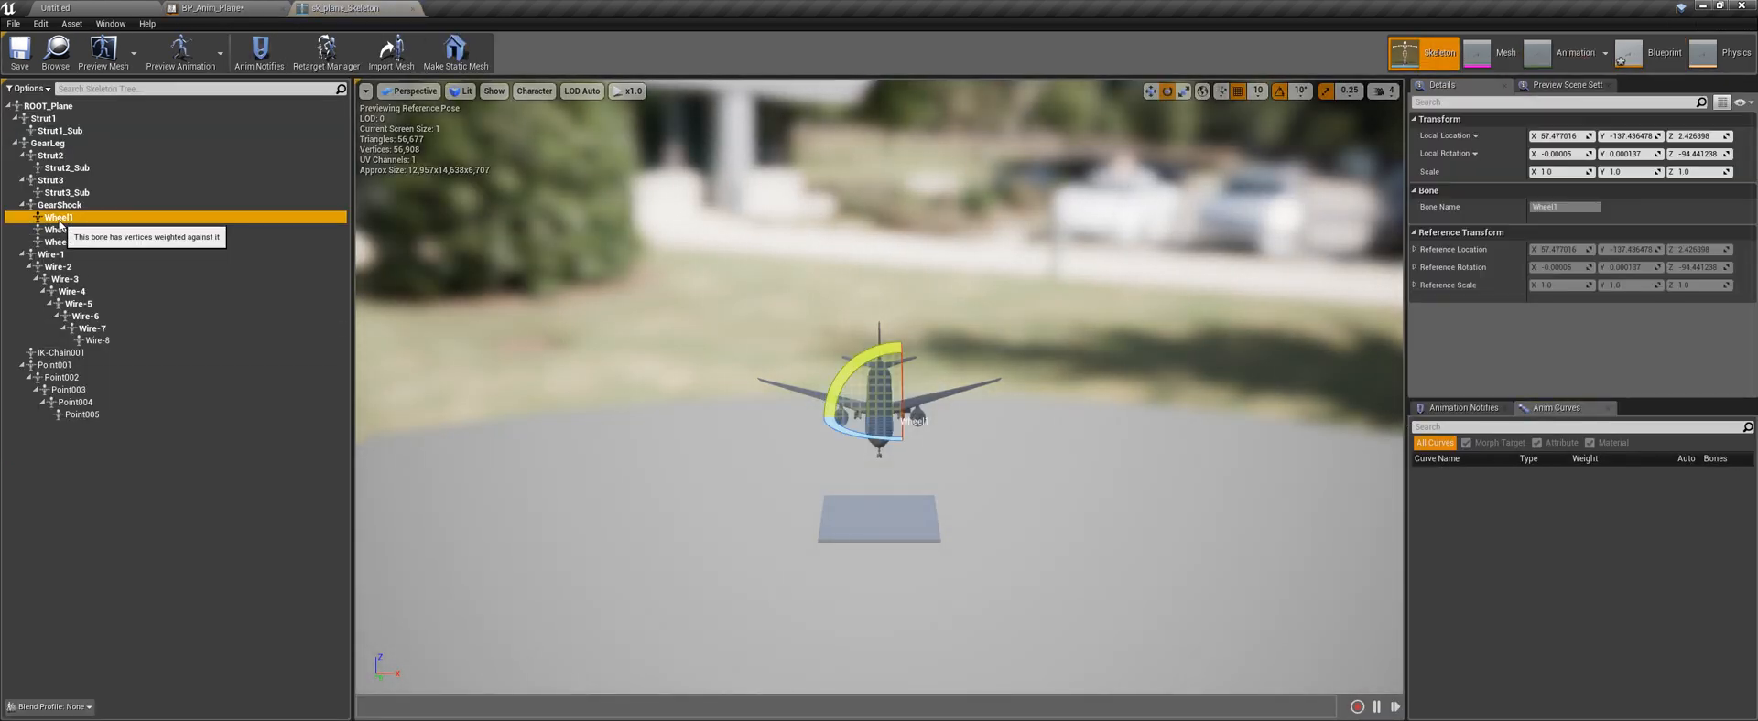
pyautogui.rightClick(59, 221)
pyautogui.click(114, 239)
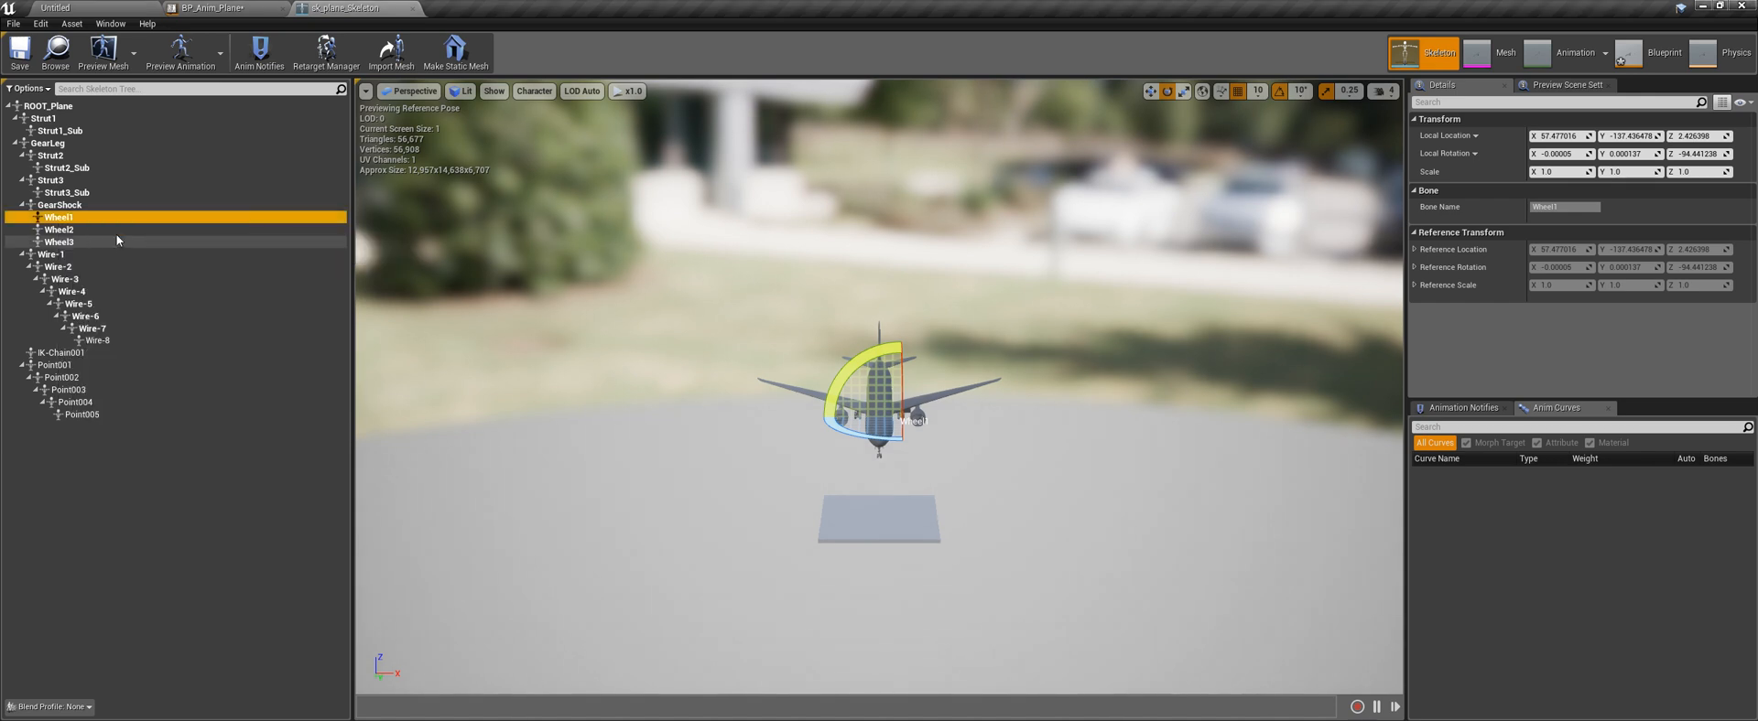
pyautogui.click(251, 7)
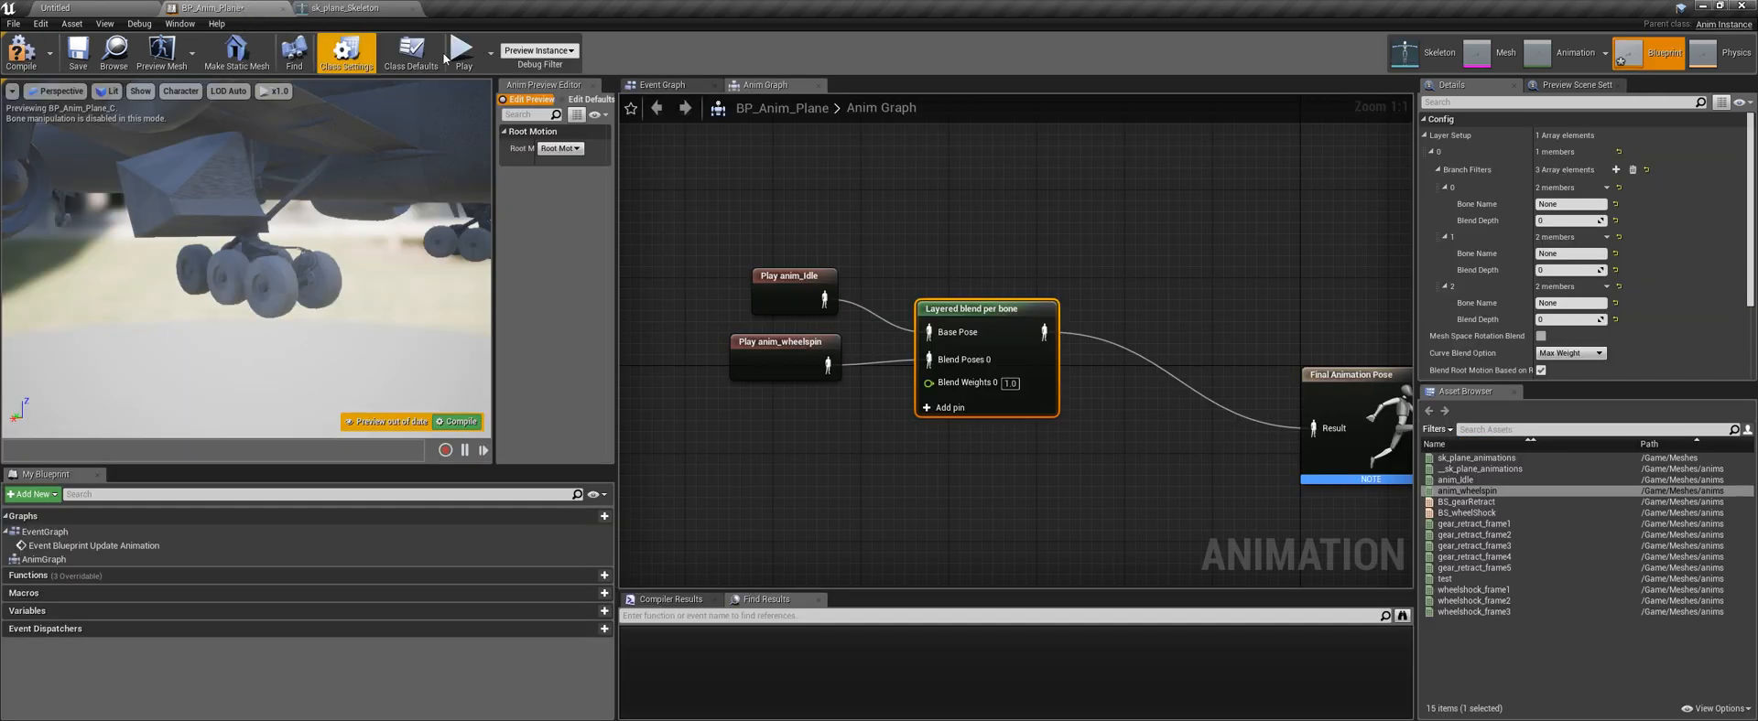
# Set the bone names of the three branch filters to Wheel1, Wheel2 and Wheel3
pyautogui.click(1562, 205)
pyautogui.hotkey('ctrl', 'v')
pyautogui.click(1563, 252)
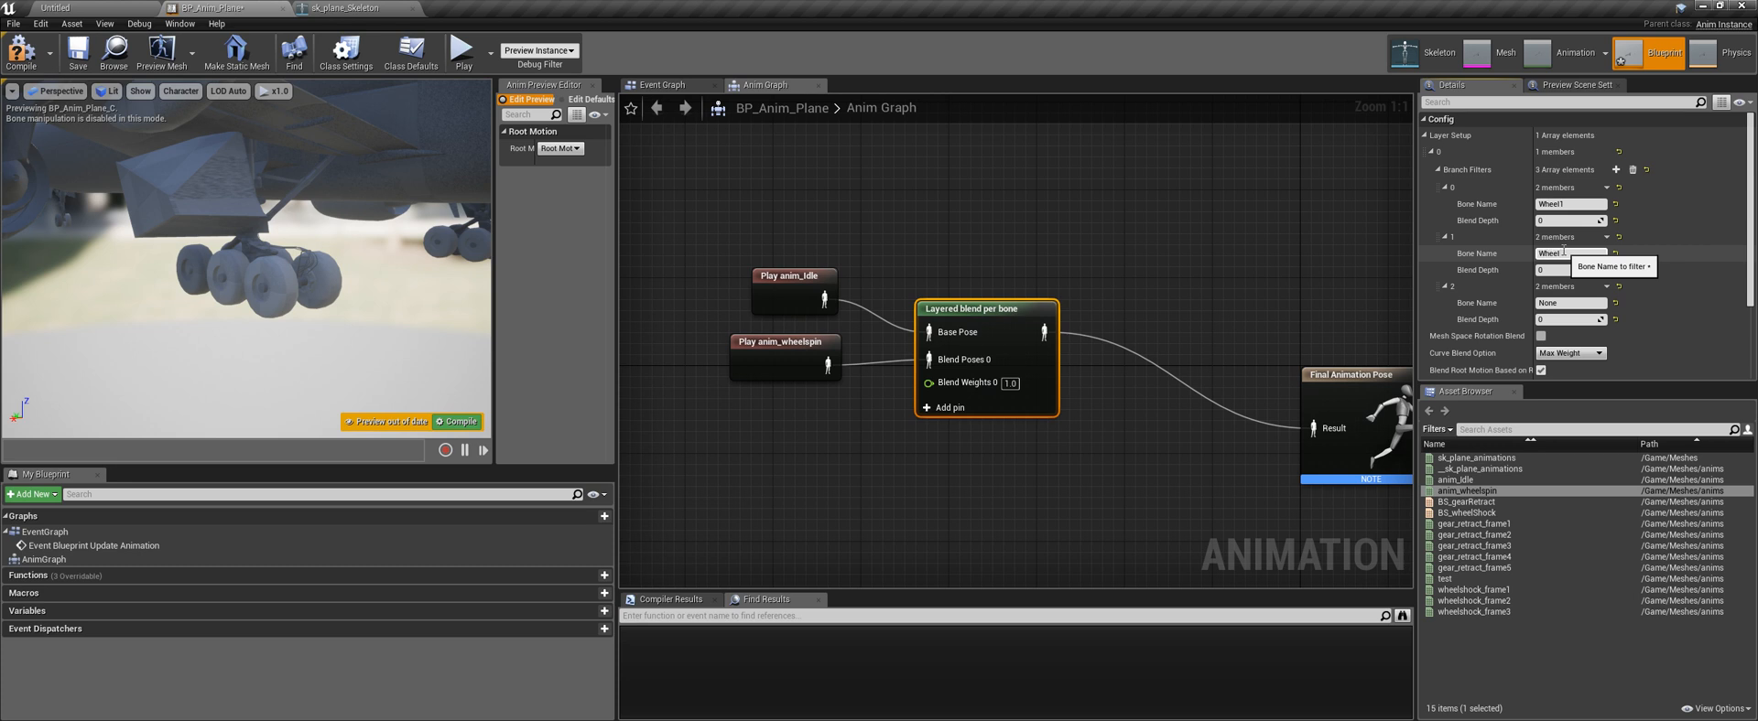
pyautogui.write('Wheel34')
pyautogui.press('Return')
pyautogui.click(1590, 305)
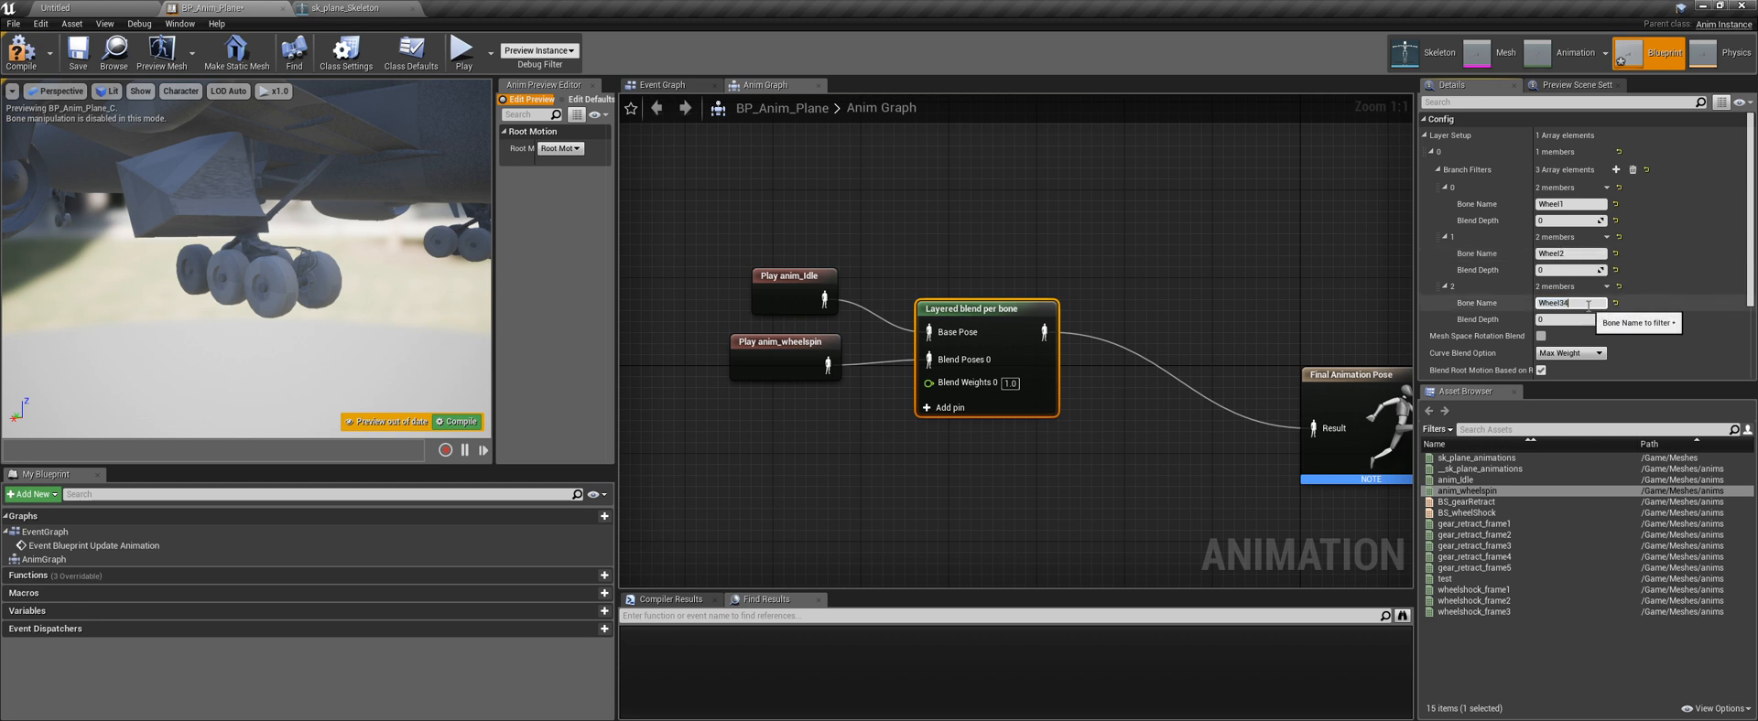
pyautogui.press('BackSpace')
pyautogui.press('Return')
# Set the blend depth to 1 for the Wheel1, Wheel2 and Wheel3 branch filters
pyautogui.click(1569, 220)
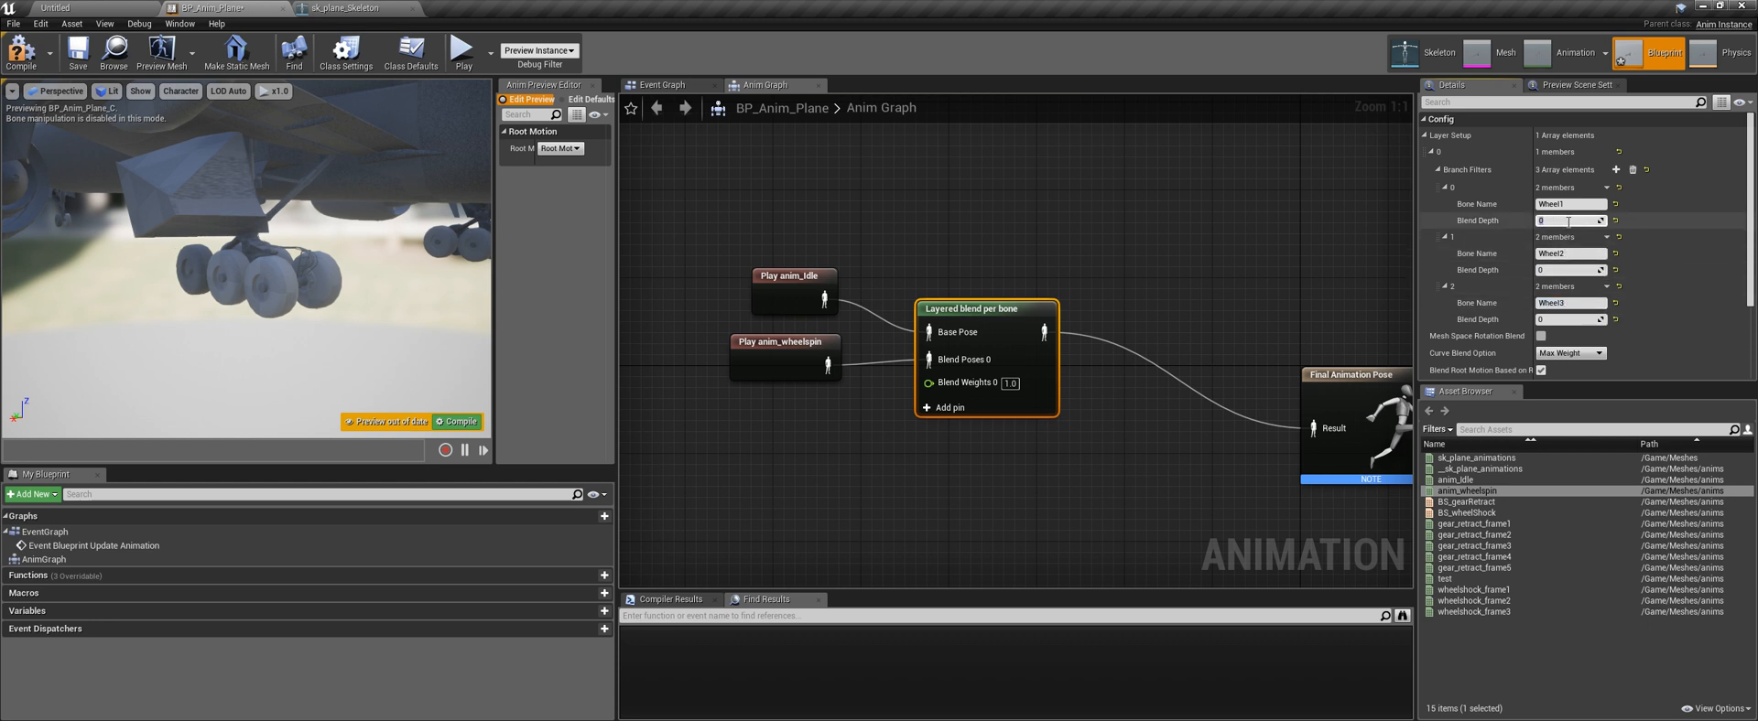
pyautogui.write('1')
pyautogui.click(1569, 269)
pyautogui.write('1')
pyautogui.click(1569, 318)
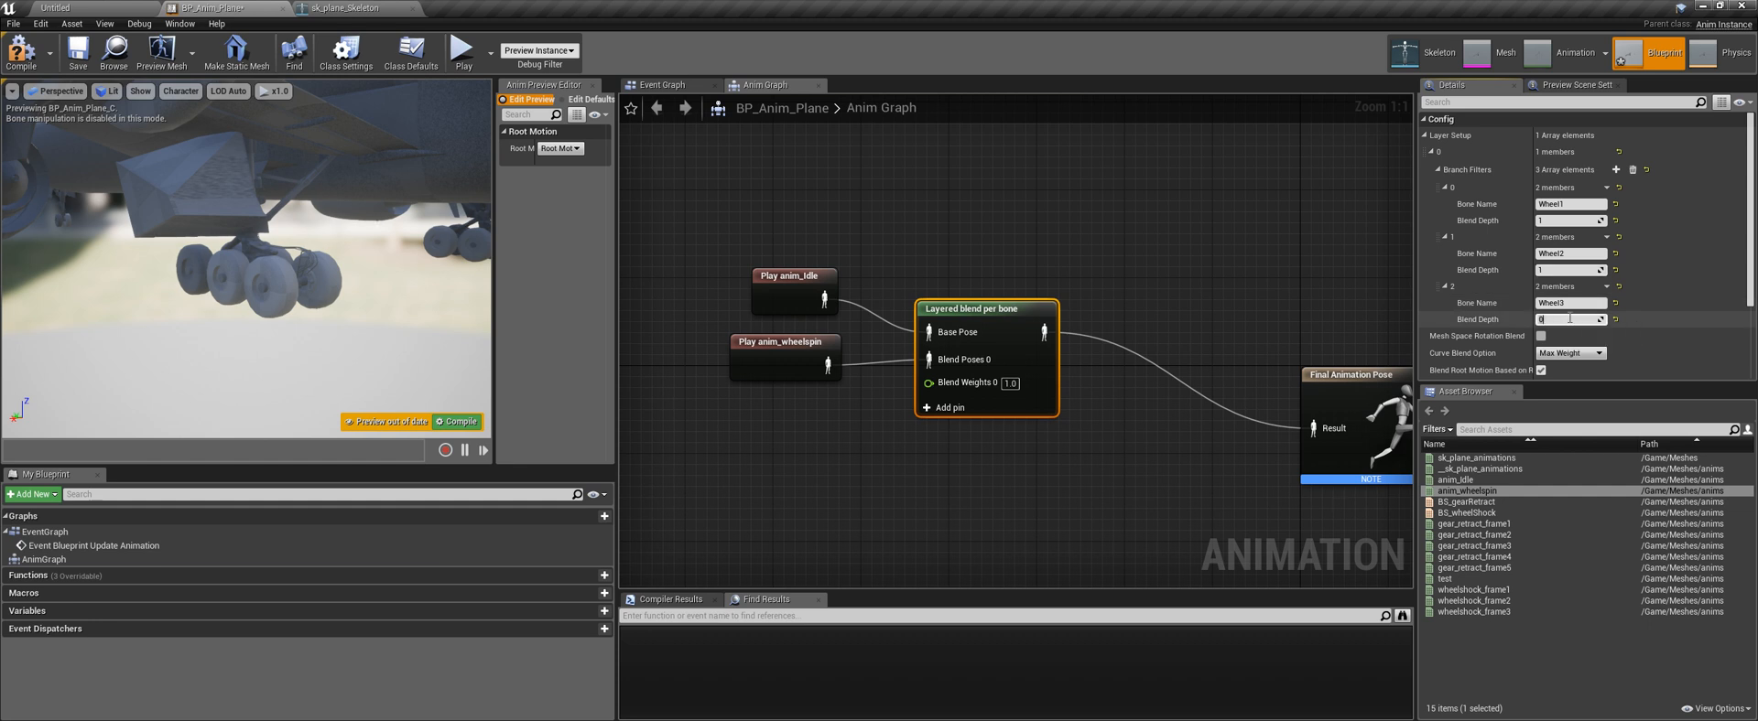
pyautogui.write('1')
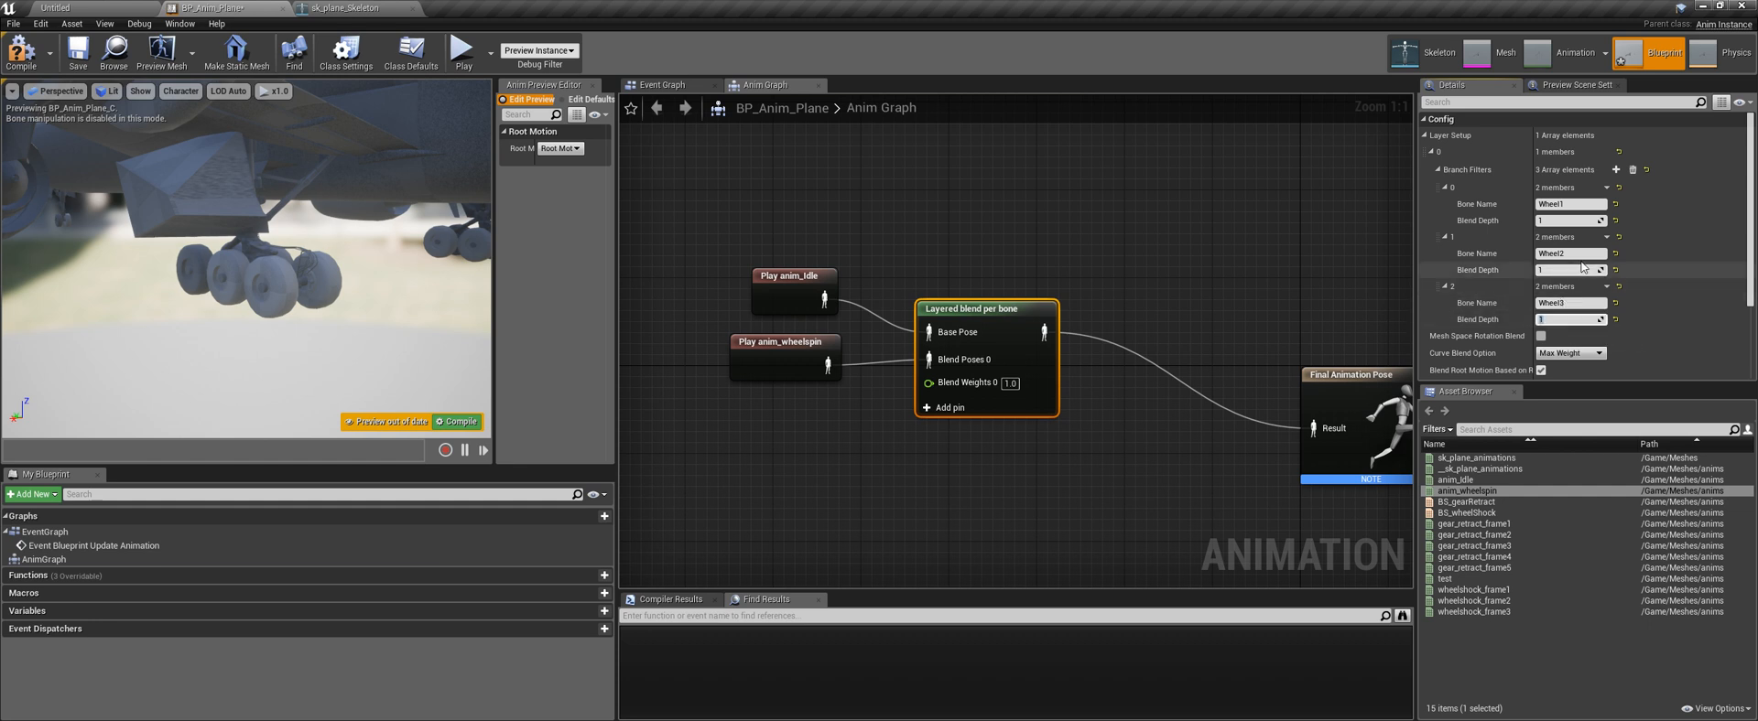
pyautogui.click(1556, 223)
pyautogui.click(1556, 222)
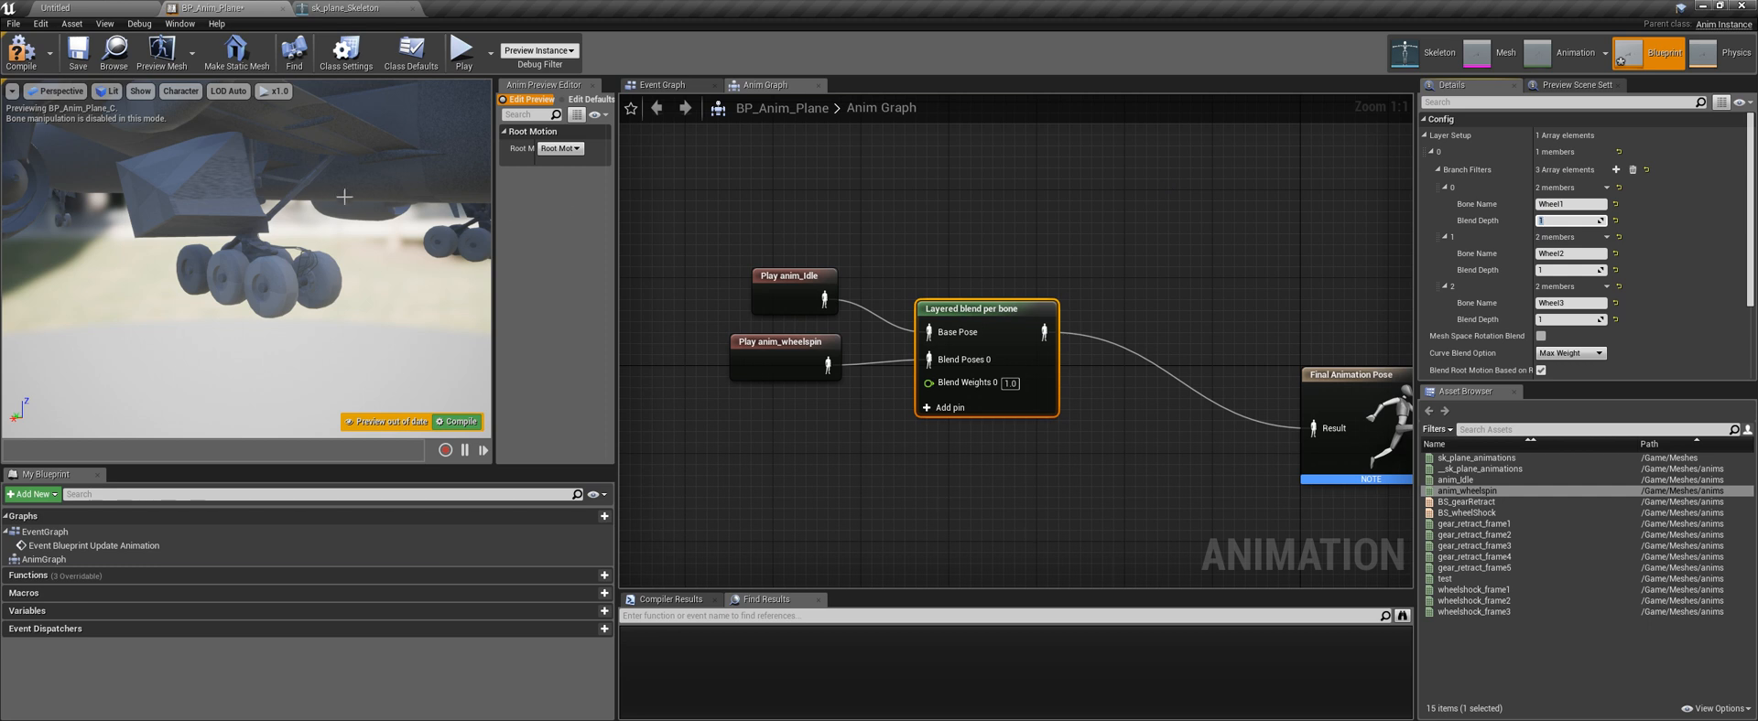
pyautogui.moveTo(323, 246); pyautogui.dragTo(335, 254)
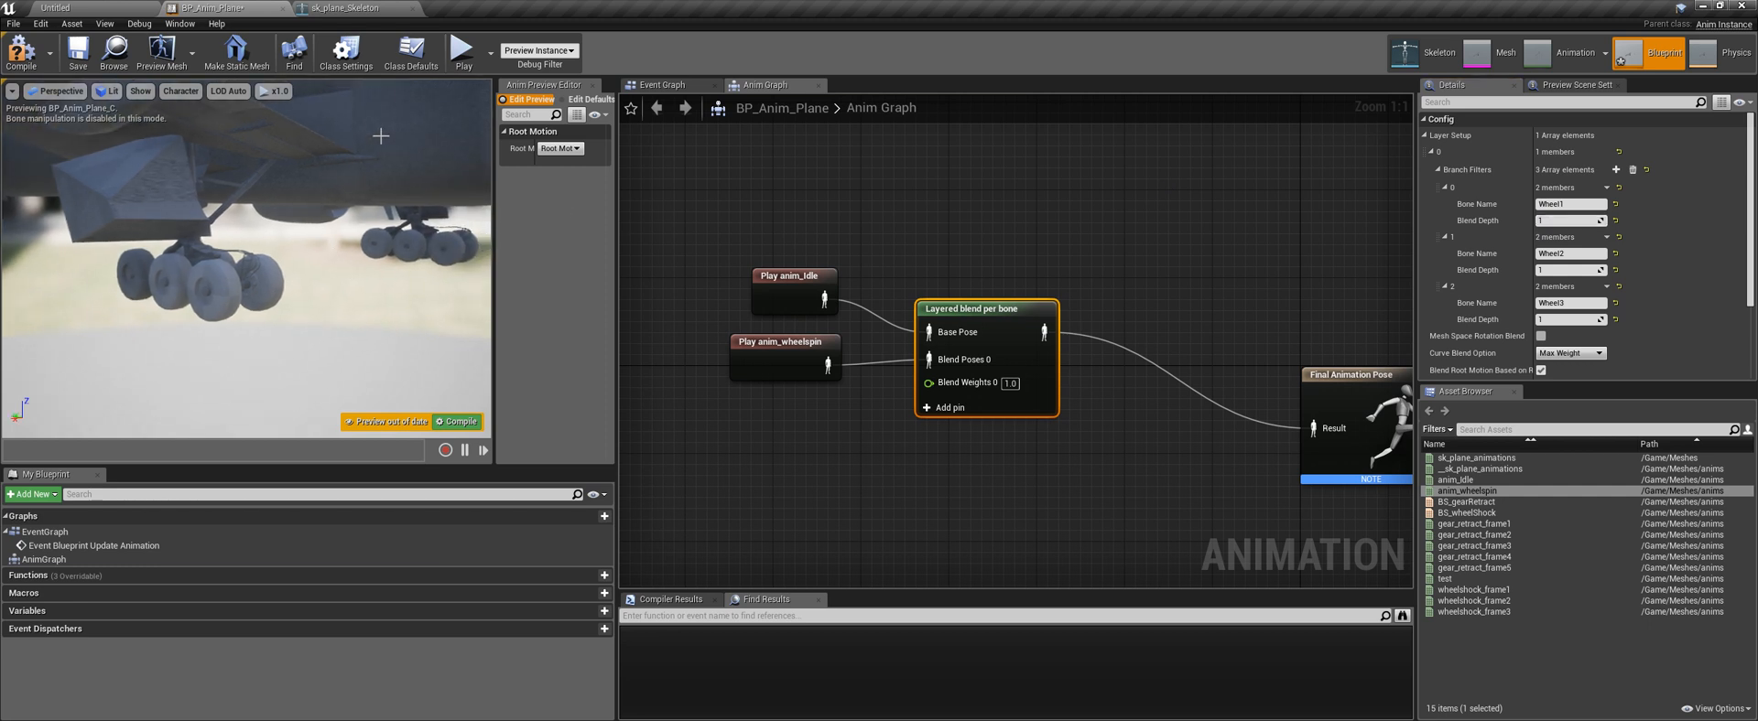
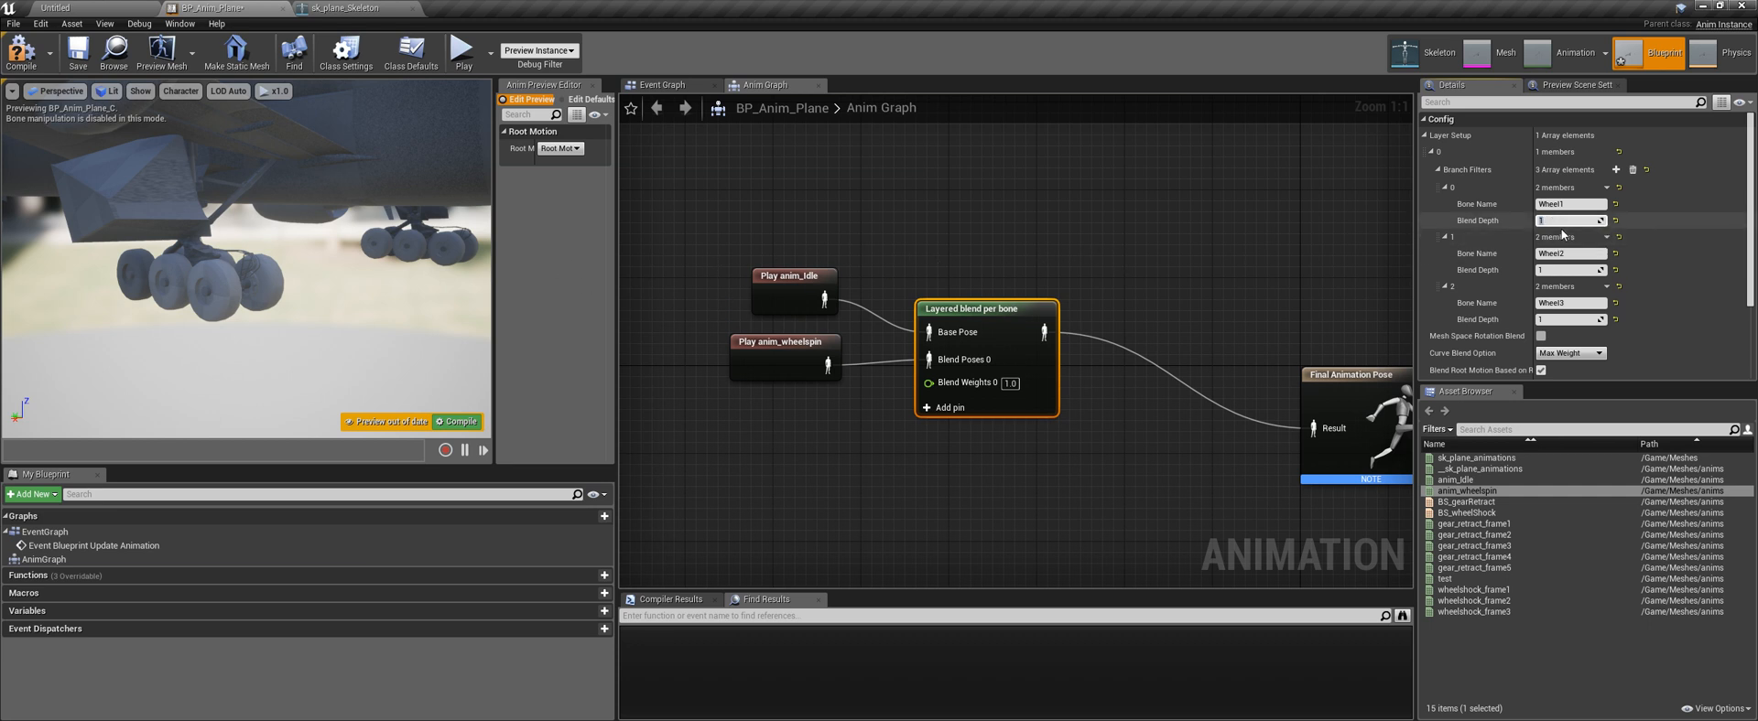
pyautogui.click(1551, 270)
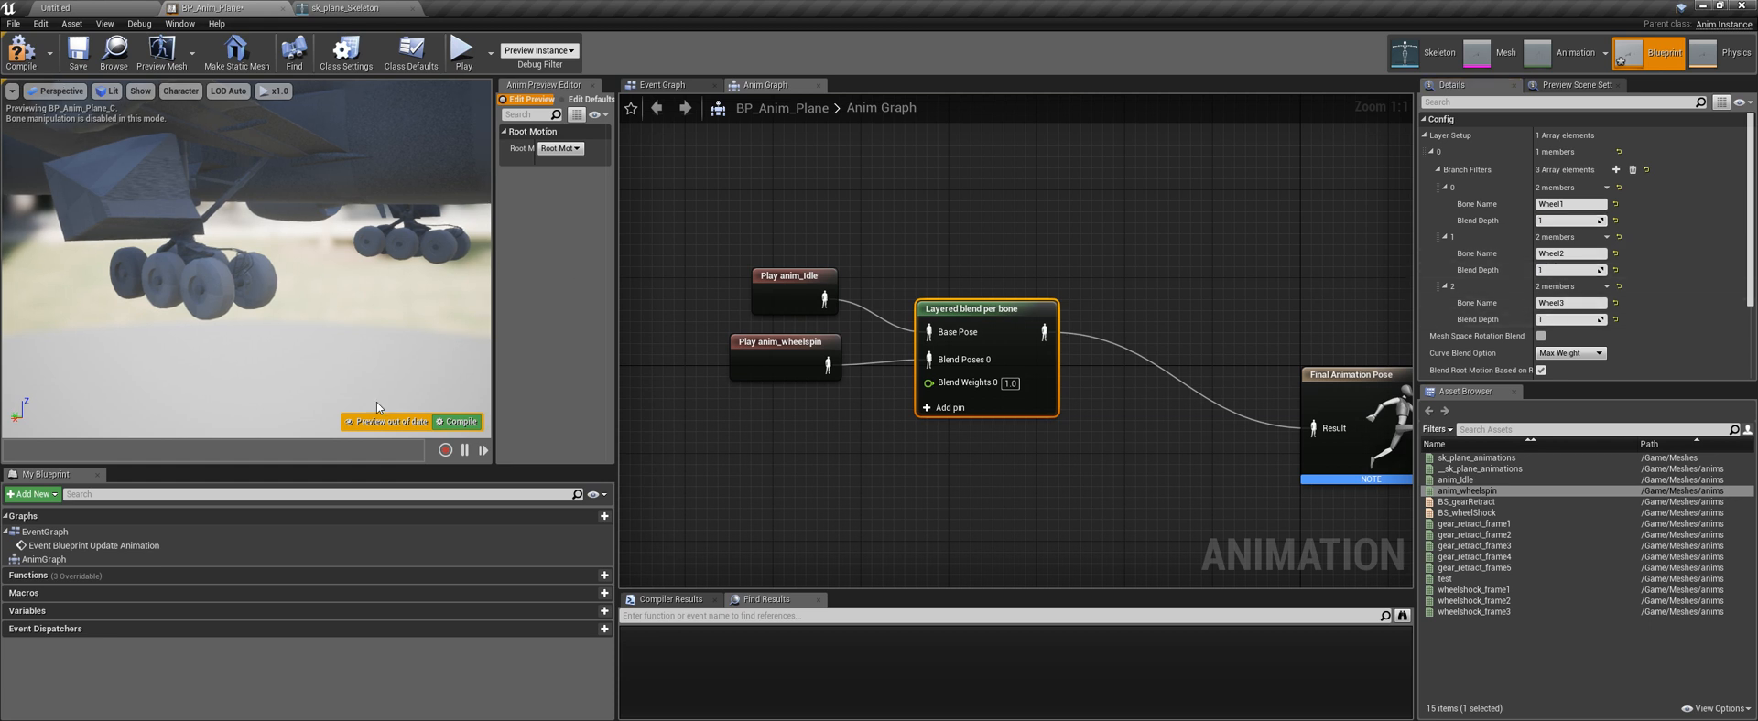
# Compile the animation blueprint, check the wheels in the preview, and move the anim_wheelspin player slightly down
pyautogui.click(456, 422)
pyautogui.moveTo(247, 275)
pyautogui.mouseDown(button='right')
pyautogui.moveTo(229, 274)
pyautogui.moveTo(321, 265)
pyautogui.moveTo(247, 275)
pyautogui.moveTo(266, 275)
pyautogui.mouseUp(button='right')
pyautogui.moveTo(780, 339); pyautogui.dragTo(780, 349)
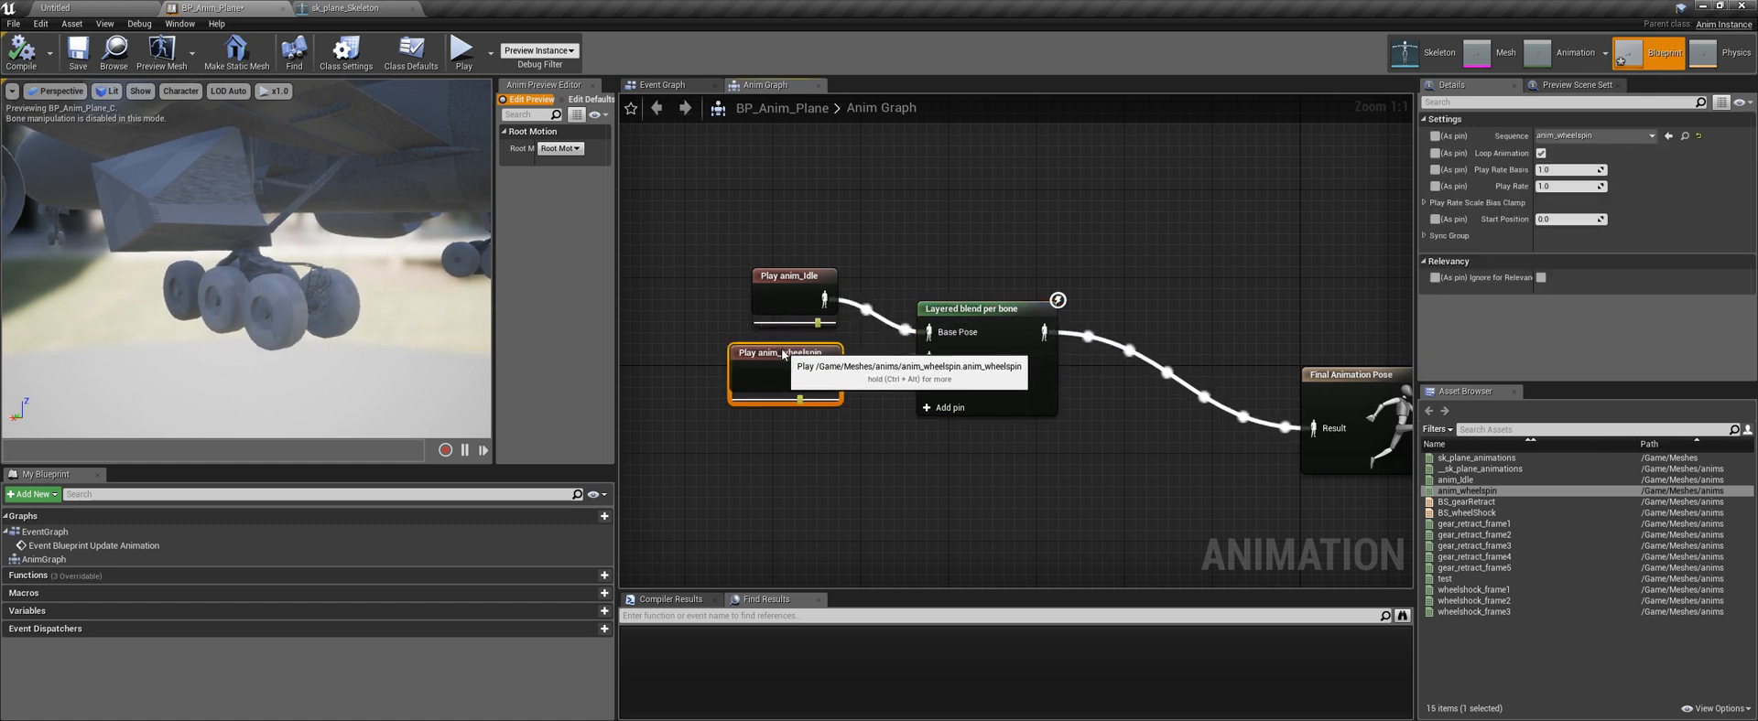
# Expose the Play Rate pin of the anim_wheelspin player and promote it to a float variable
pyautogui.rightClick(743, 373)
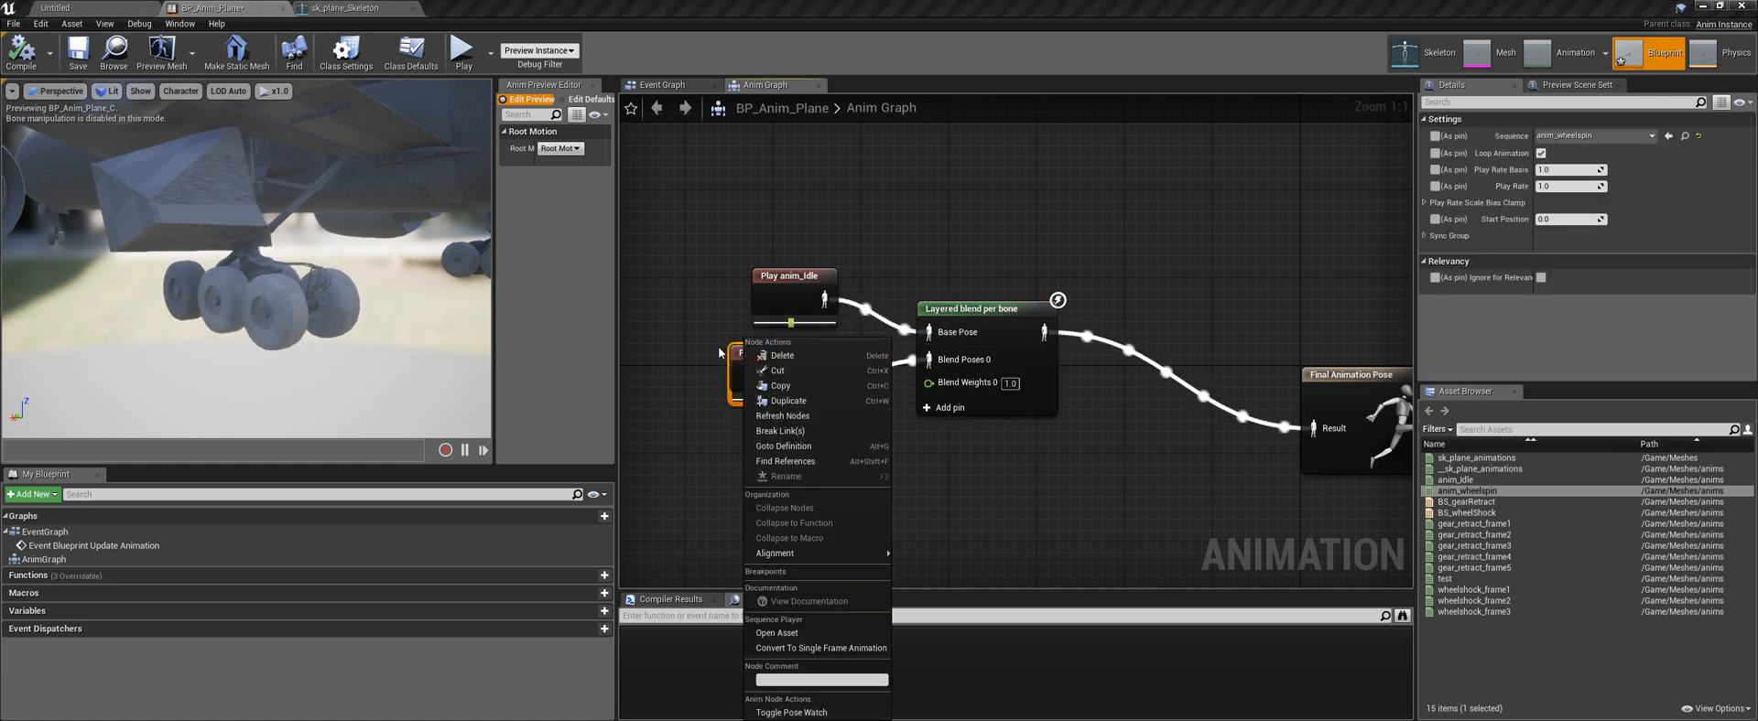
pyautogui.click(718, 366)
pyautogui.click(753, 353)
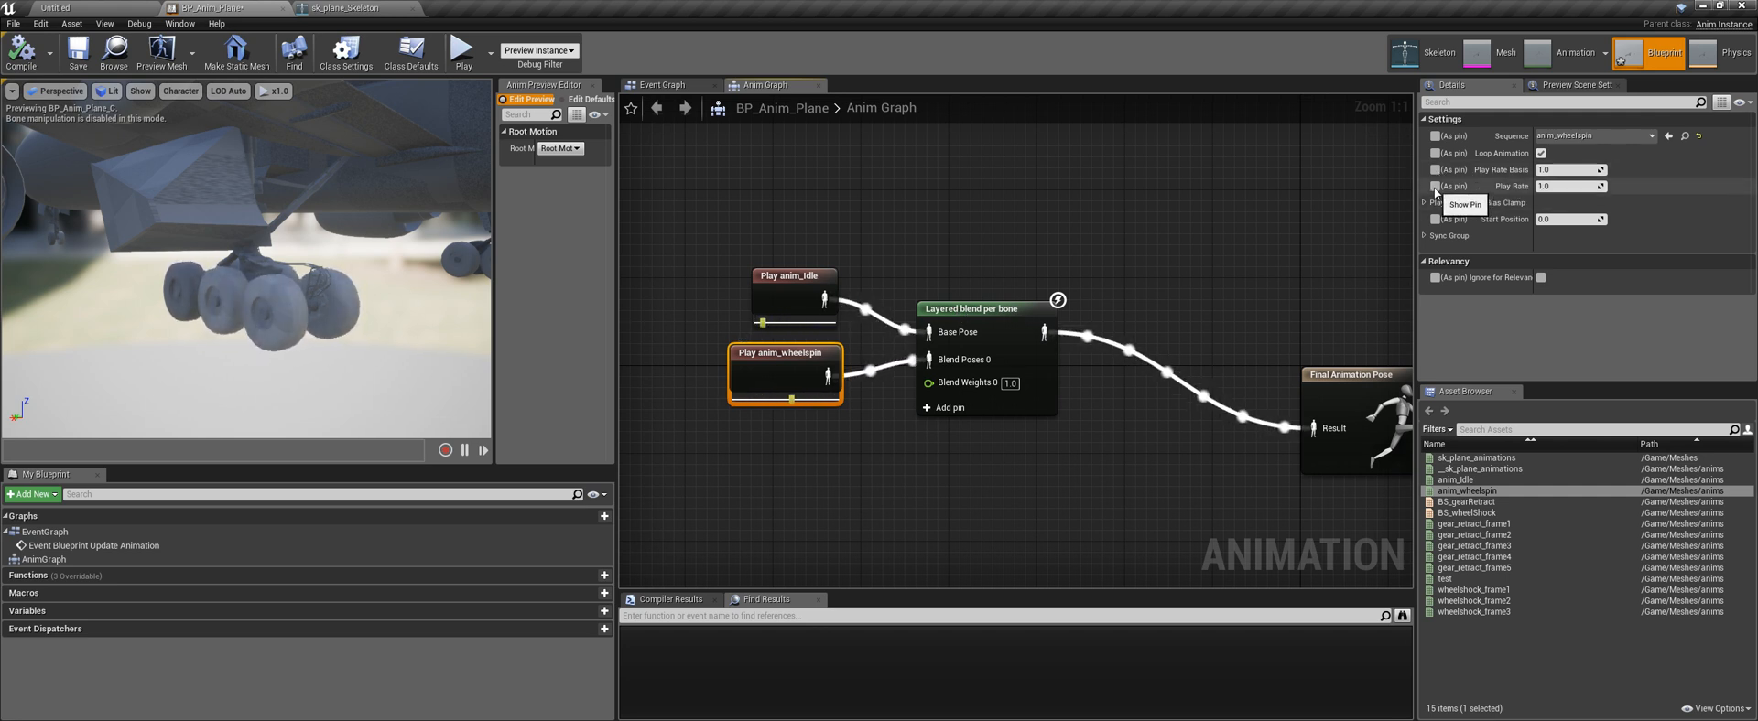
pyautogui.click(1435, 187)
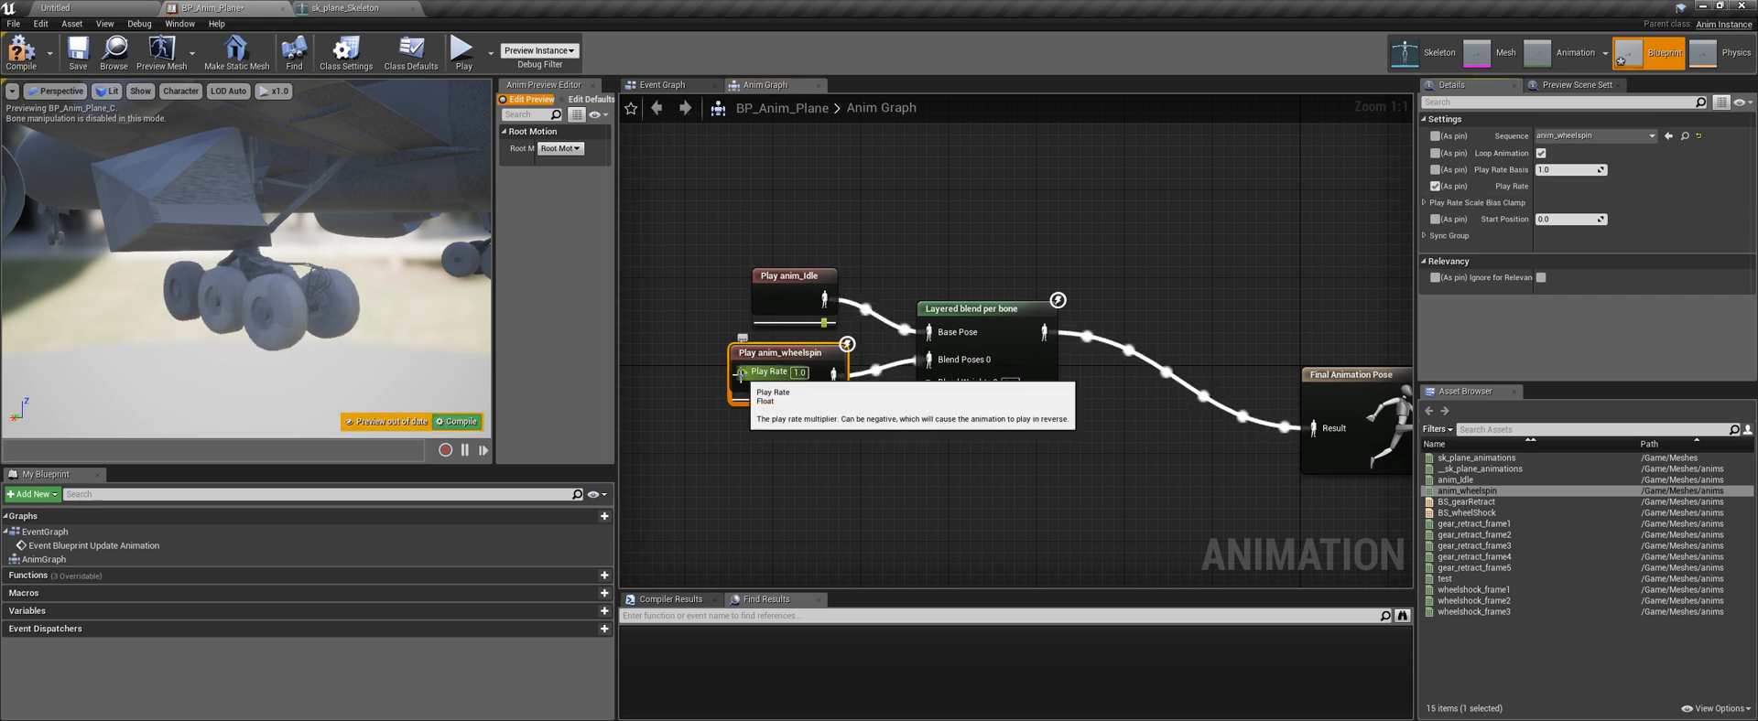
pyautogui.moveTo(741, 371); pyautogui.dragTo(684, 375)
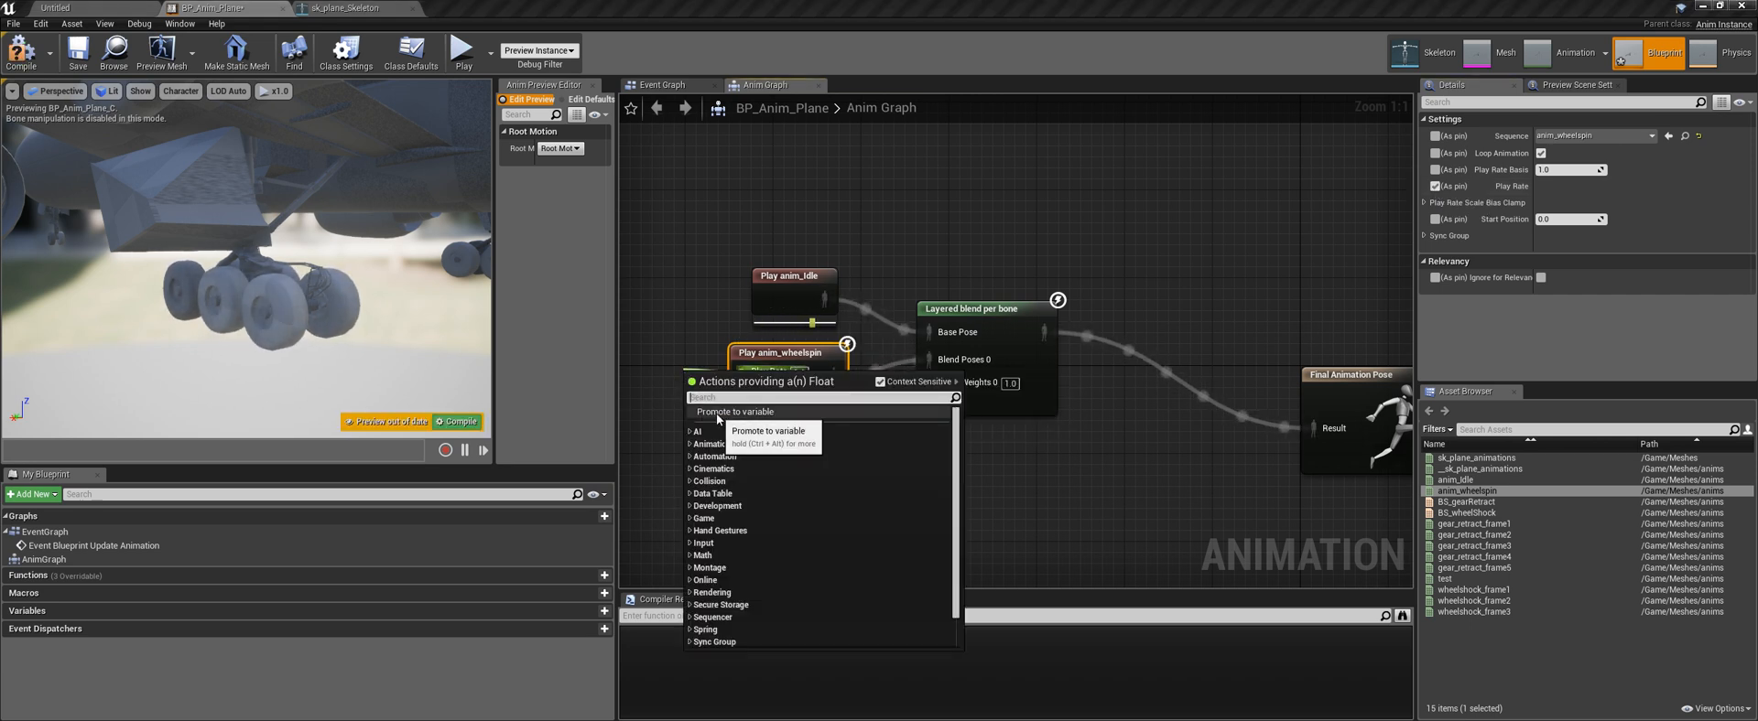
pyautogui.click(718, 417)
pyautogui.moveTo(620, 356); pyautogui.dragTo(779, 344, button='right')
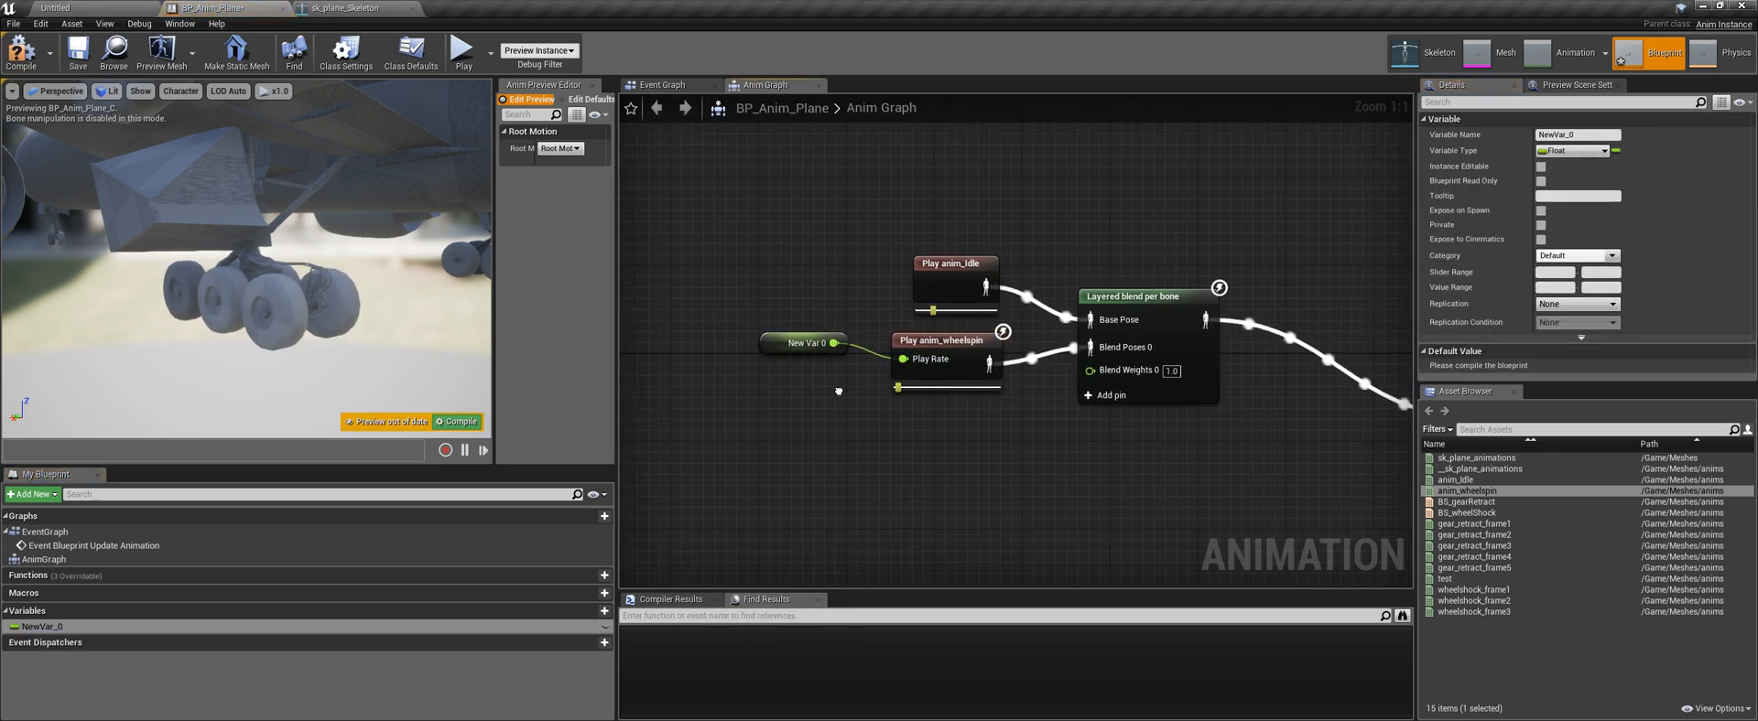
# Rename the new float variable connected to Play Rate as WheelSpin
pyautogui.click(779, 344)
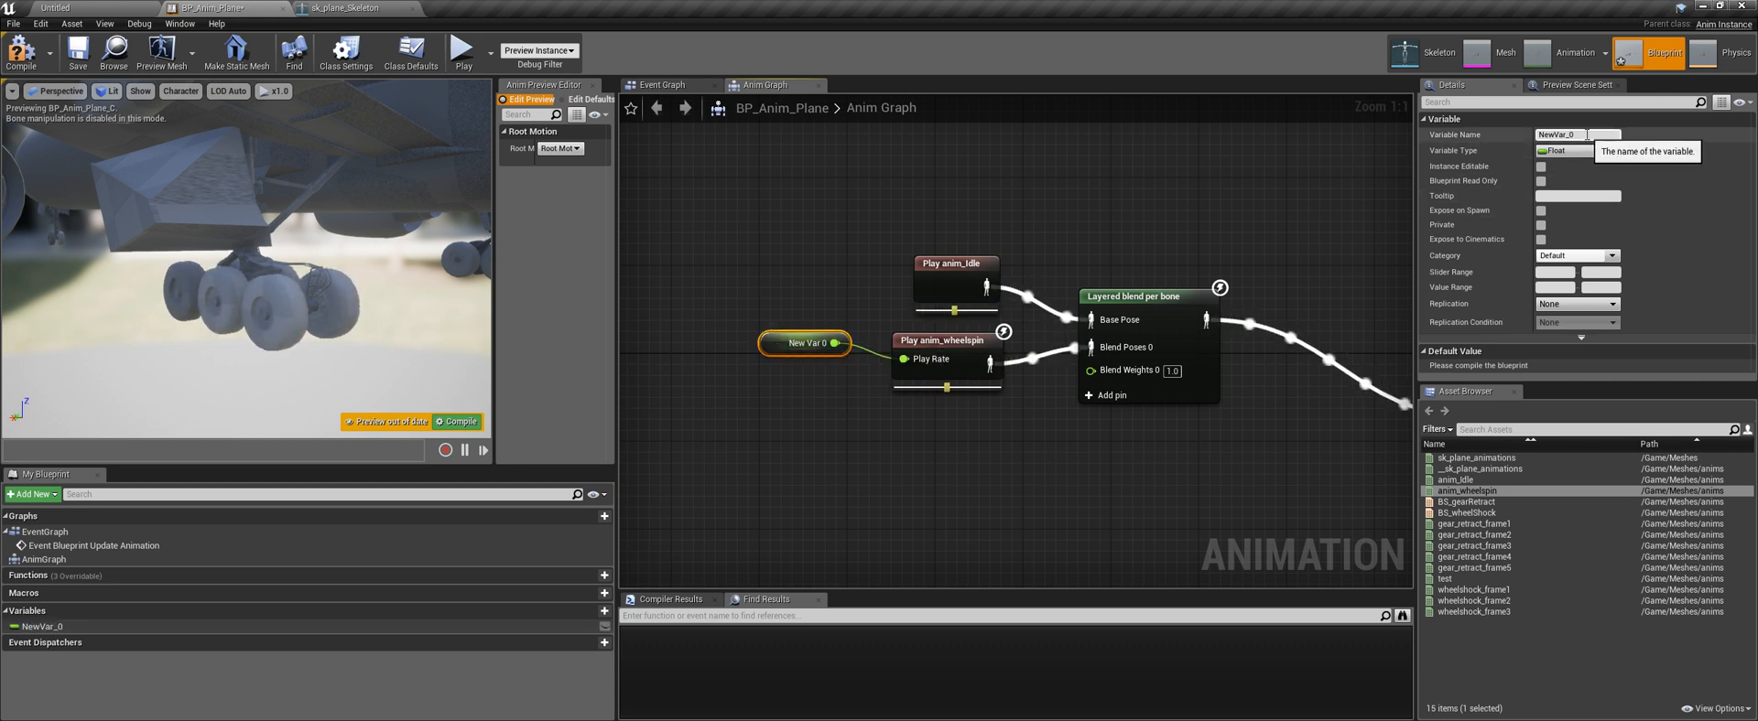
pyautogui.click(1549, 135)
pyautogui.write('Wheel')
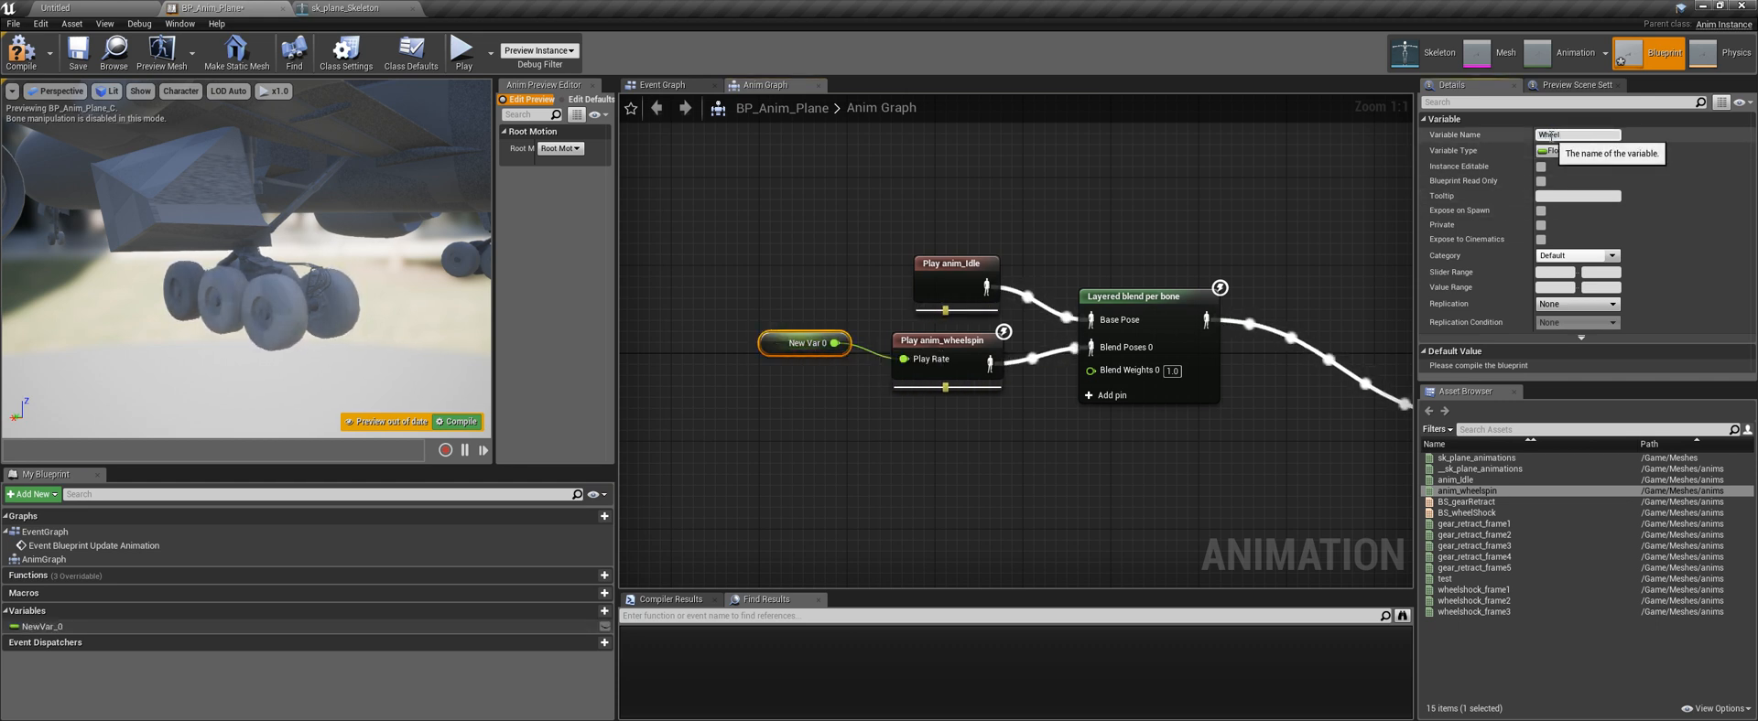
pyautogui.write('Spin')
pyautogui.press('Return')
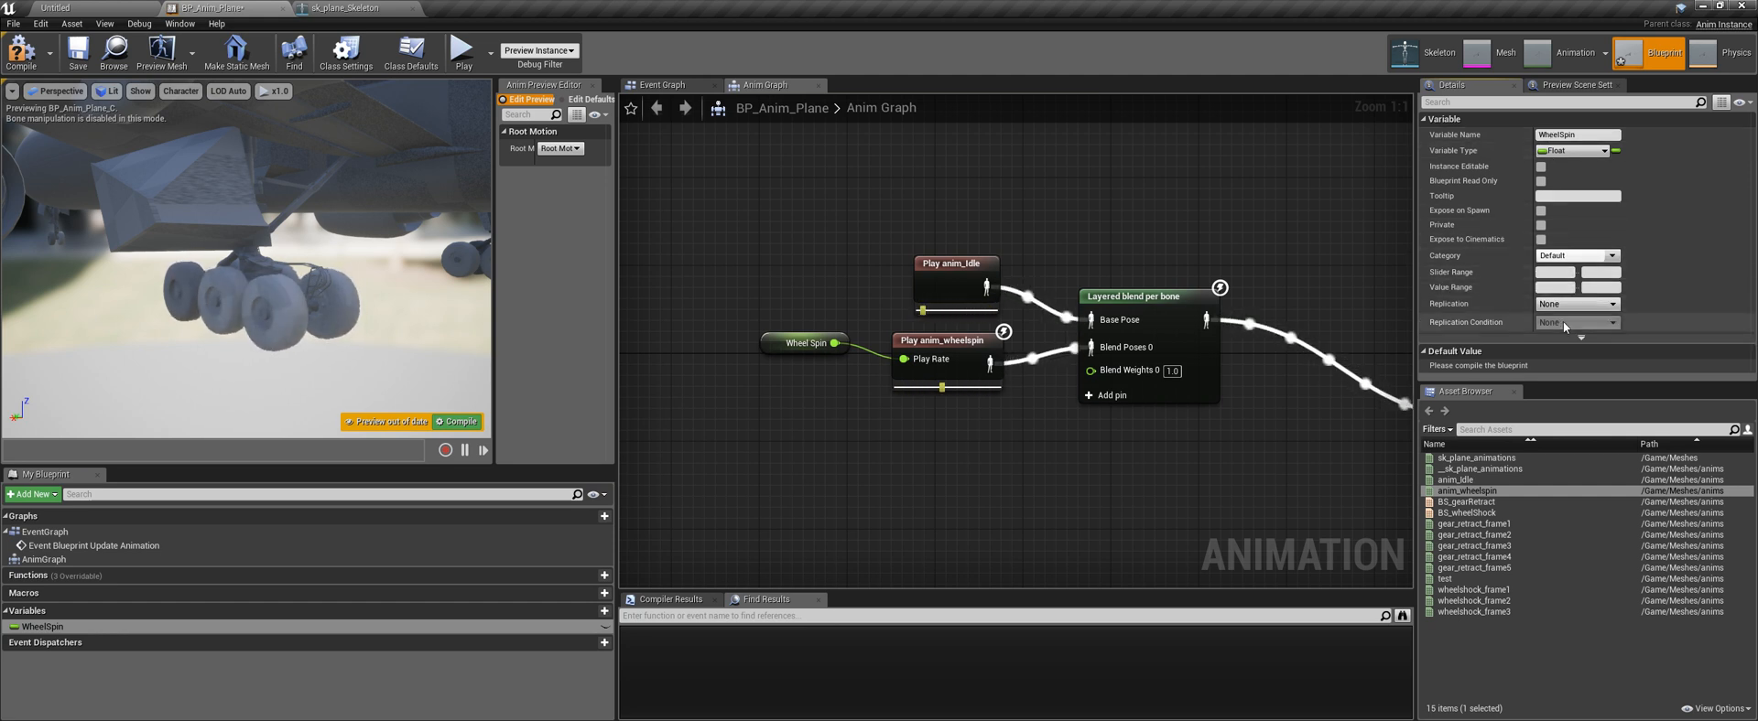
# Set both the slider range and the value range of the WheelSpin variable to 0 to 100
pyautogui.click(1559, 273)
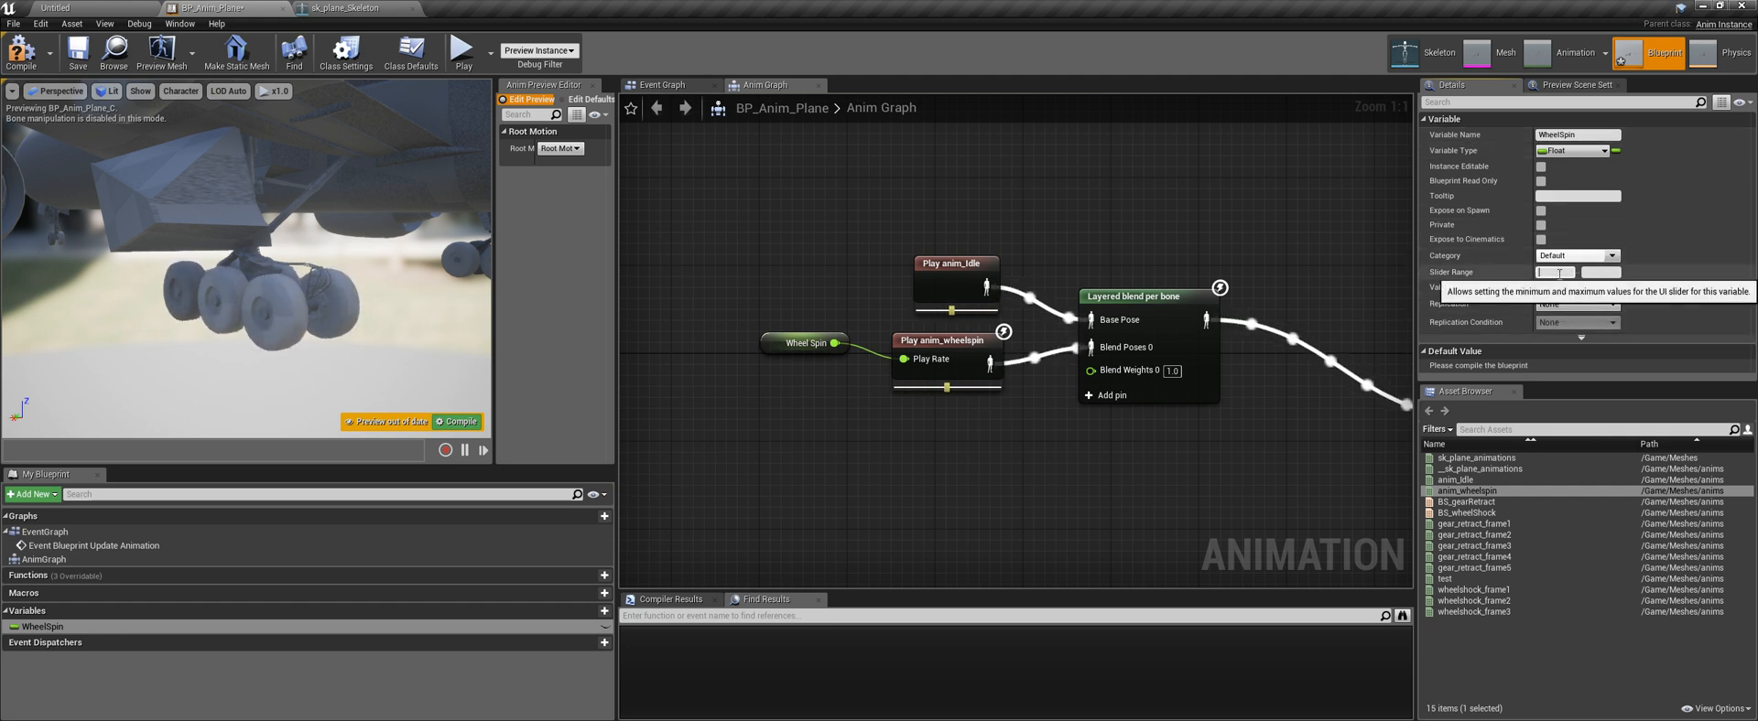
pyautogui.write('0')
pyautogui.click(1606, 273)
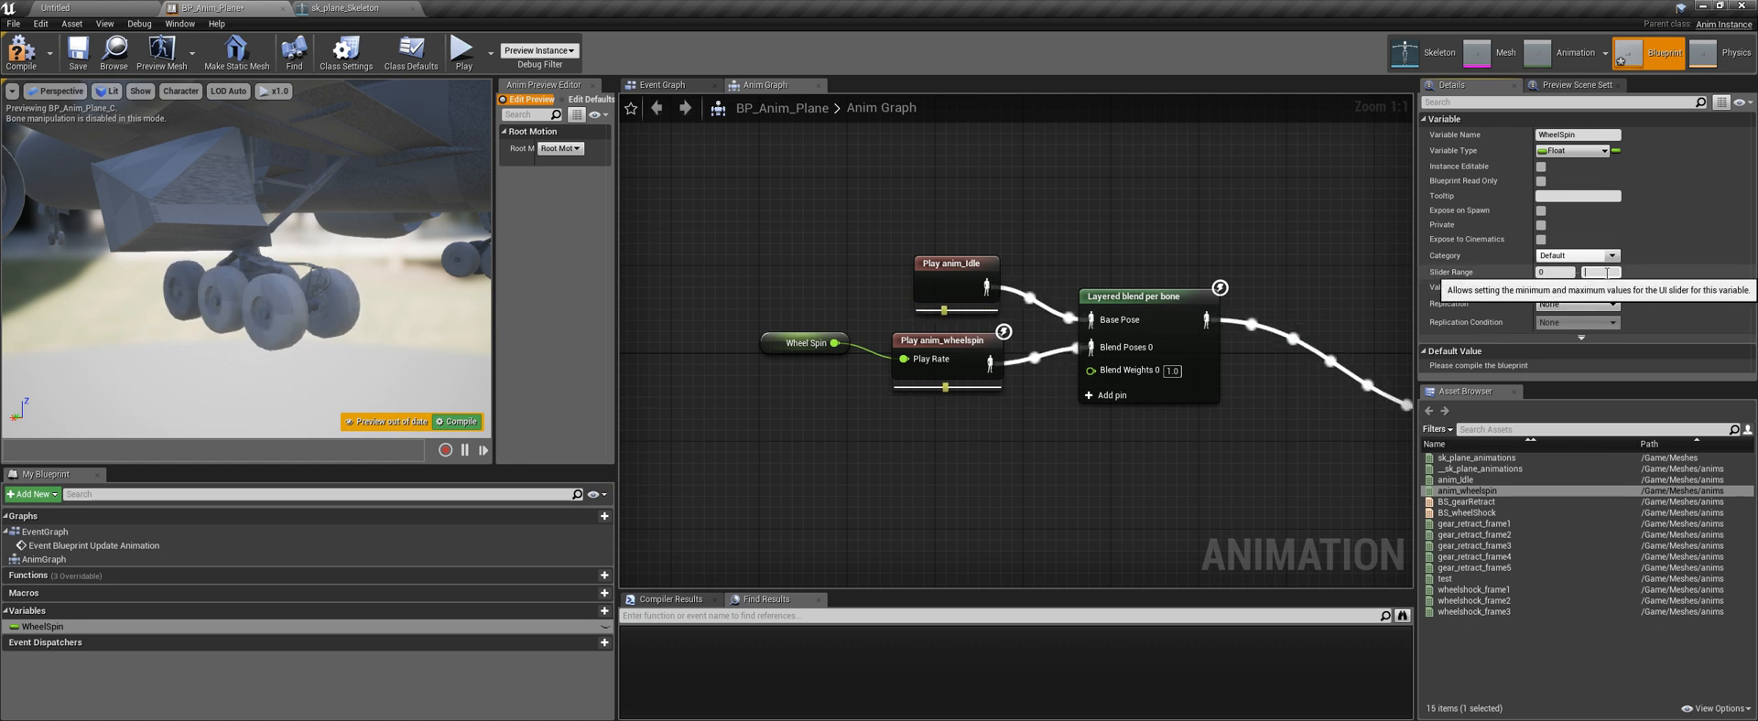
pyautogui.write('100')
pyautogui.click(1606, 288)
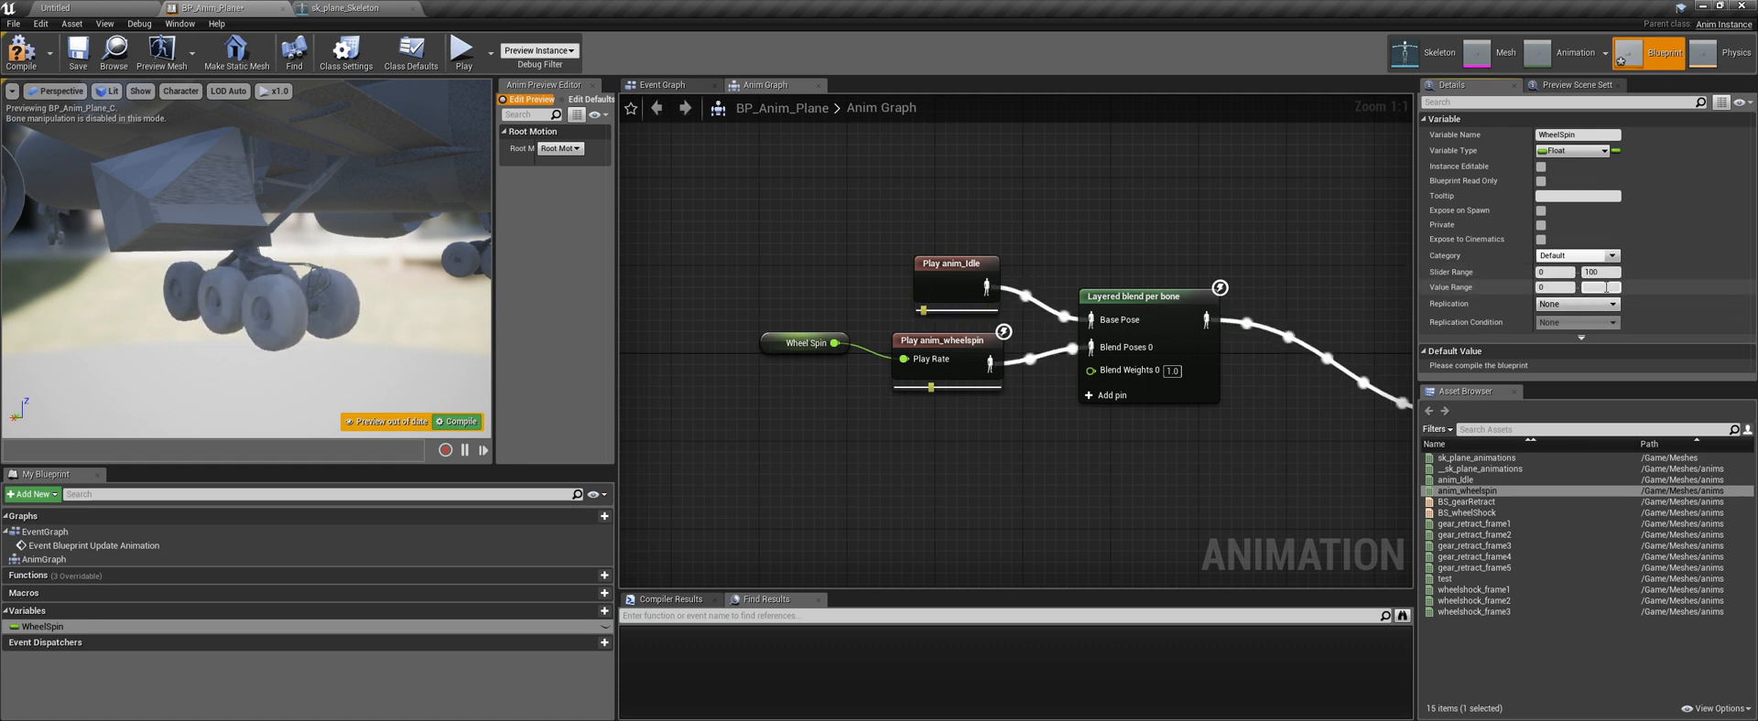
pyautogui.write('100')
pyautogui.press('Return')
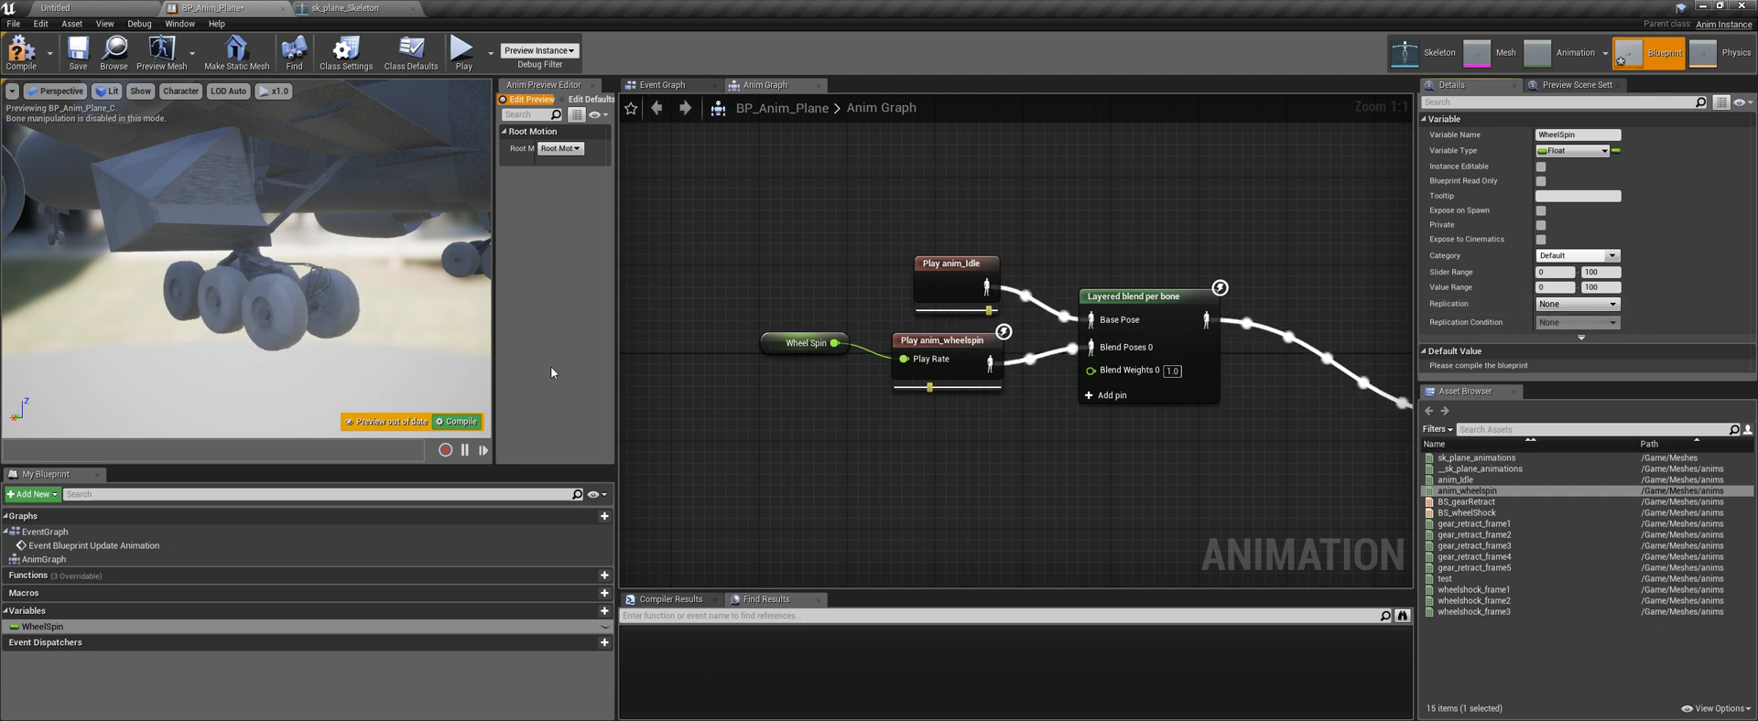
# Compile the blueprint and set the default value of WheelSpin to 0
pyautogui.click(461, 421)
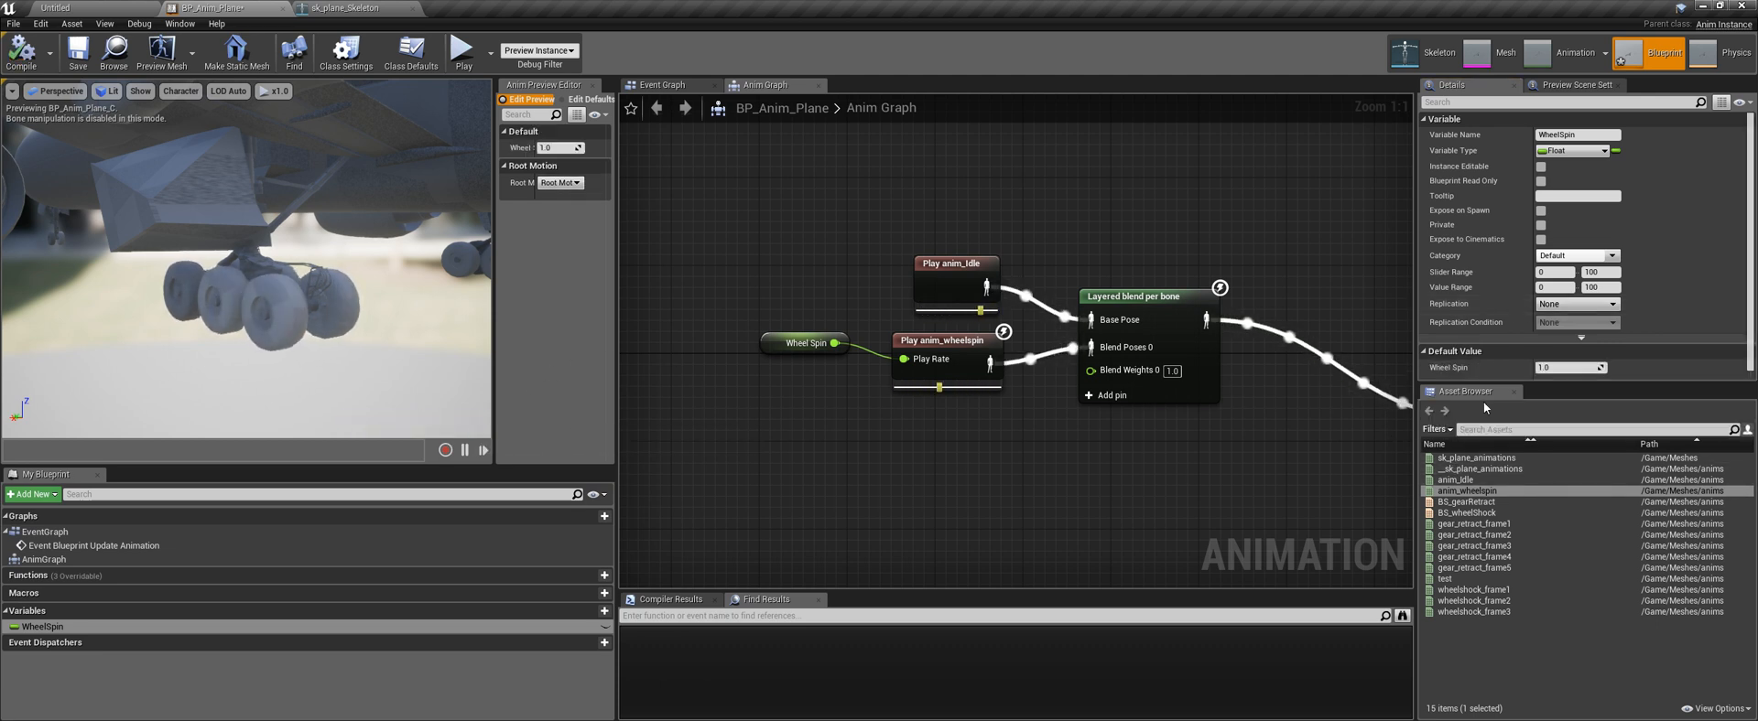
pyautogui.moveTo(1549, 368)
pyautogui.mouseDown()
pyautogui.moveTo(1611, 368)
pyautogui.moveTo(1556, 368)
pyautogui.mouseUp()
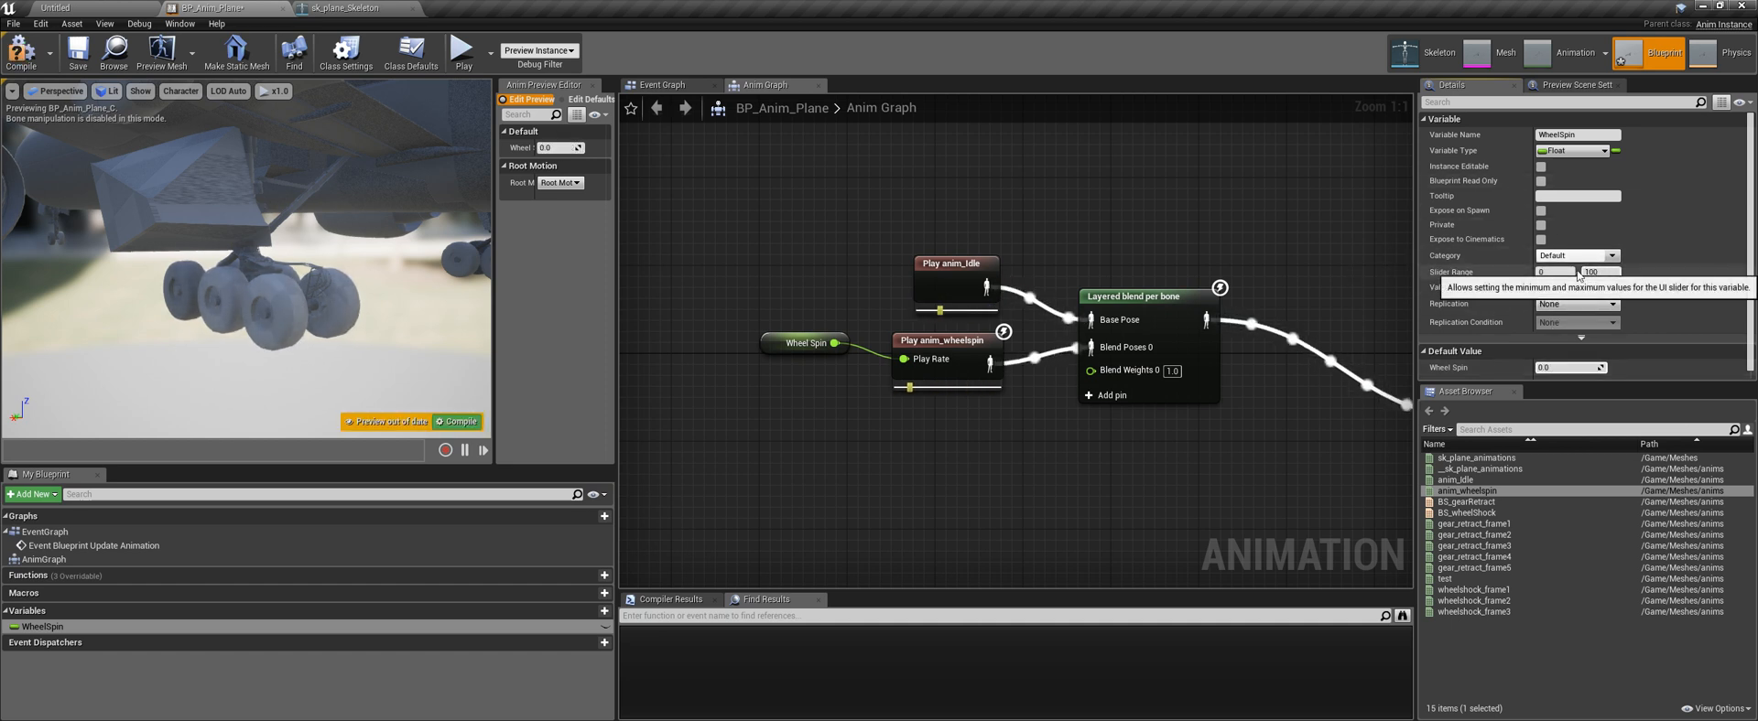
# Set WheelSpin's slider range and value range to -5 to 5 and compile the blueprint
pyautogui.click(1553, 273)
pyautogui.write('-')
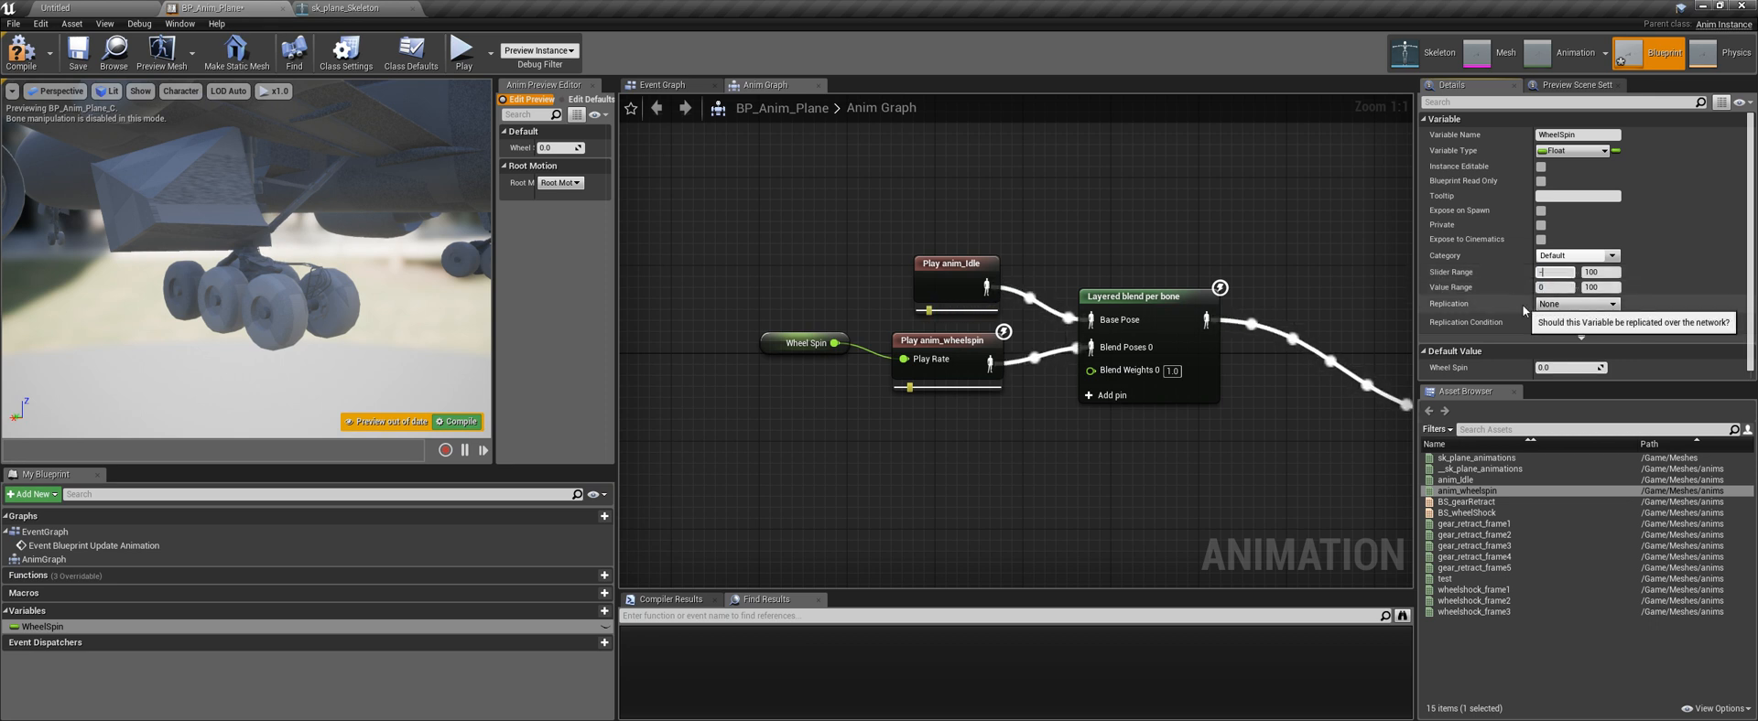
pyautogui.write('5')
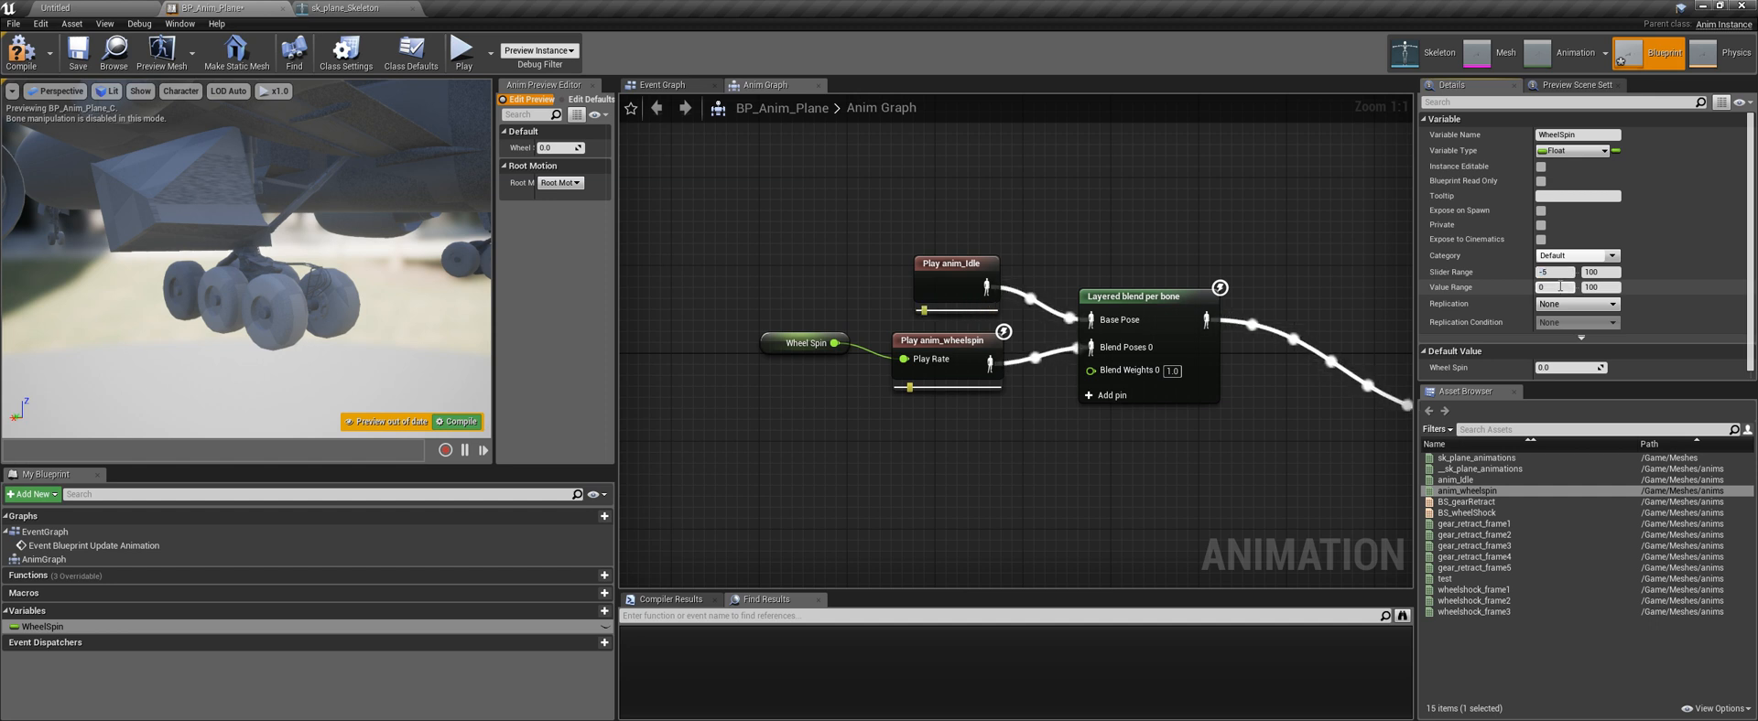
pyautogui.click(1601, 272)
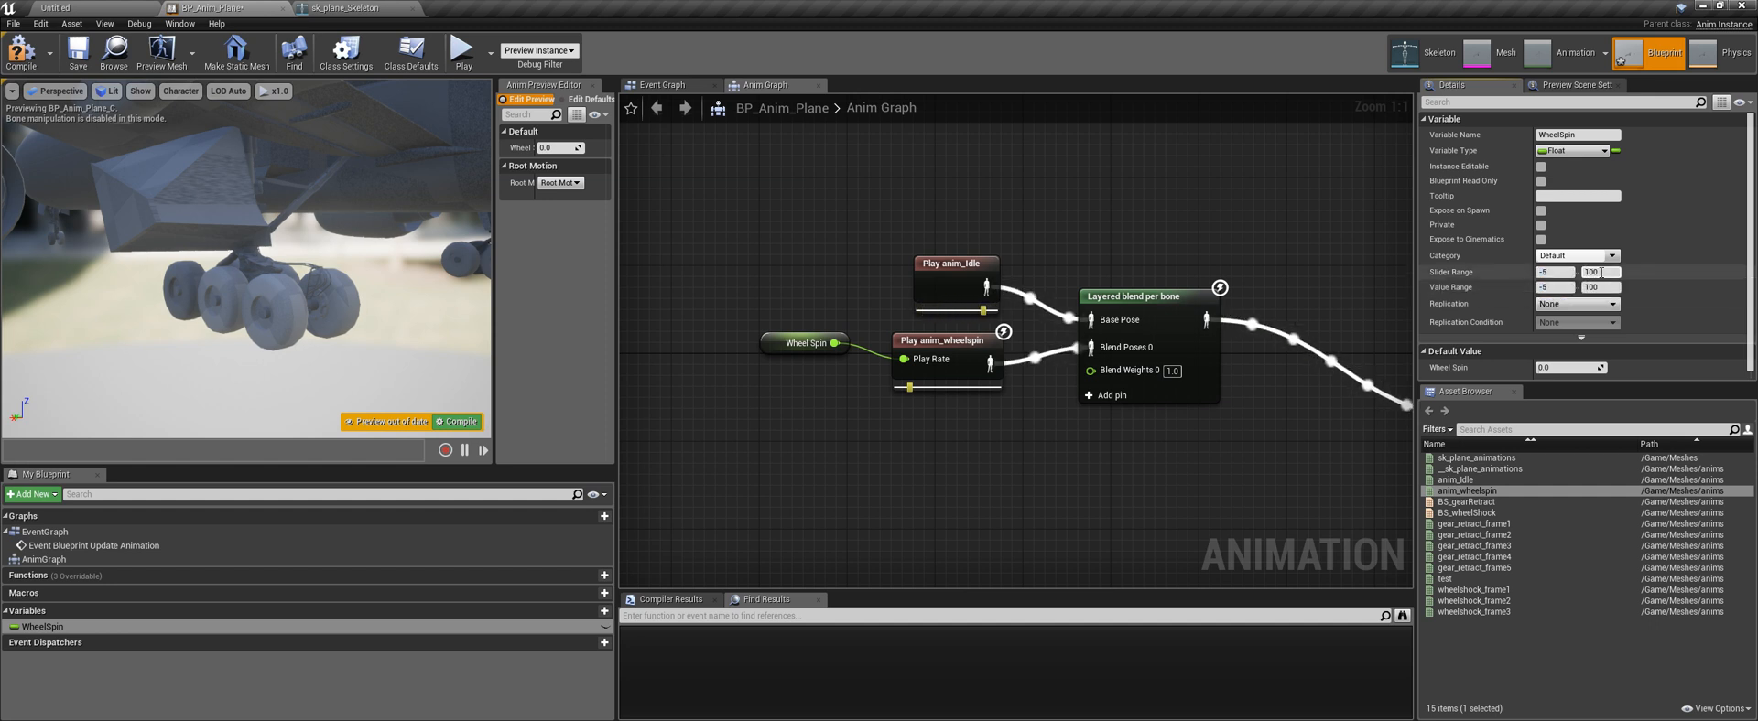
pyautogui.click(1606, 287)
pyautogui.write('5')
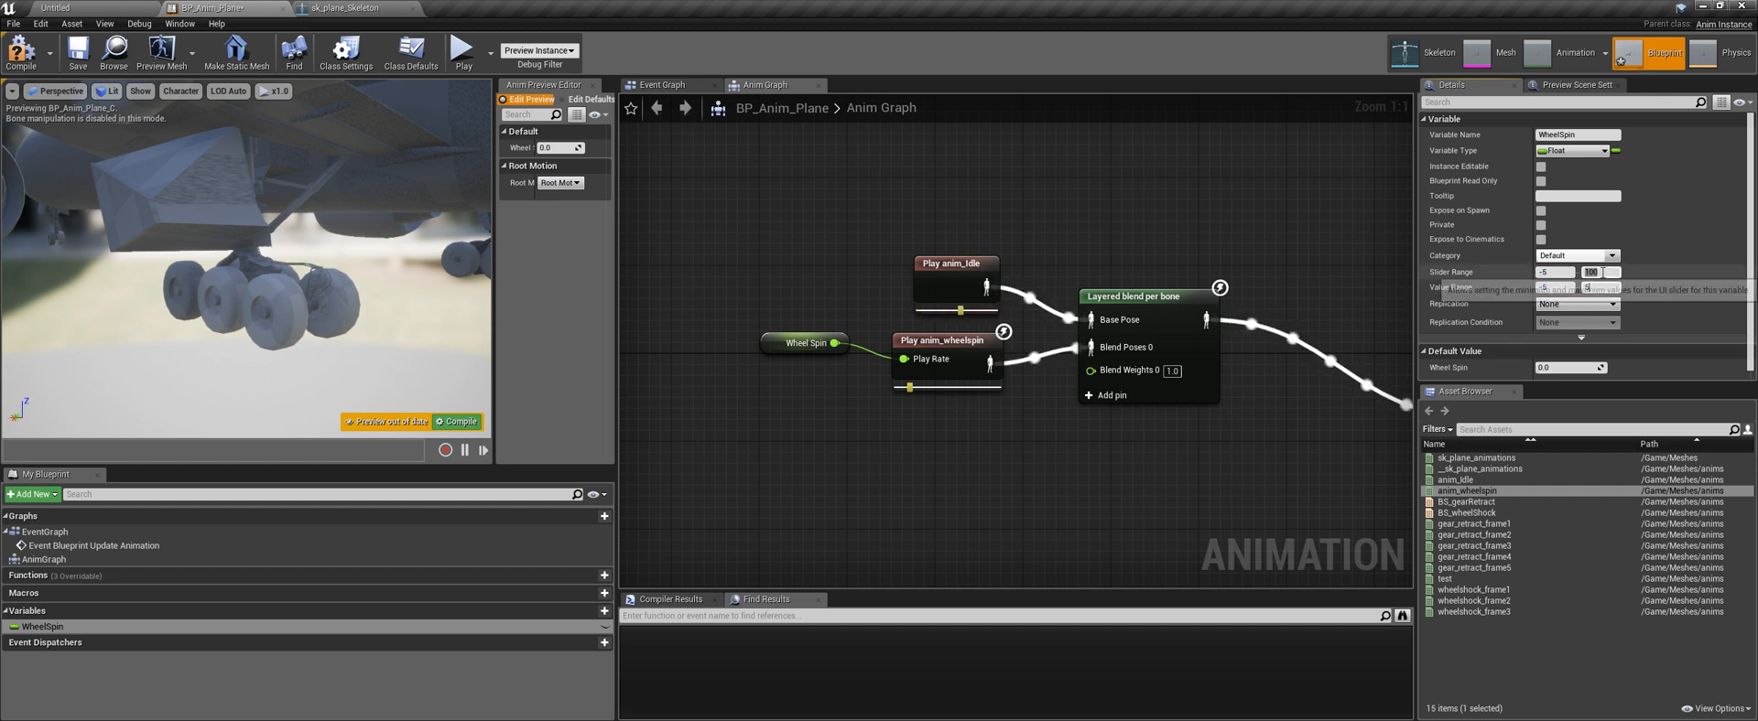
pyautogui.click(1603, 273)
pyautogui.write('5')
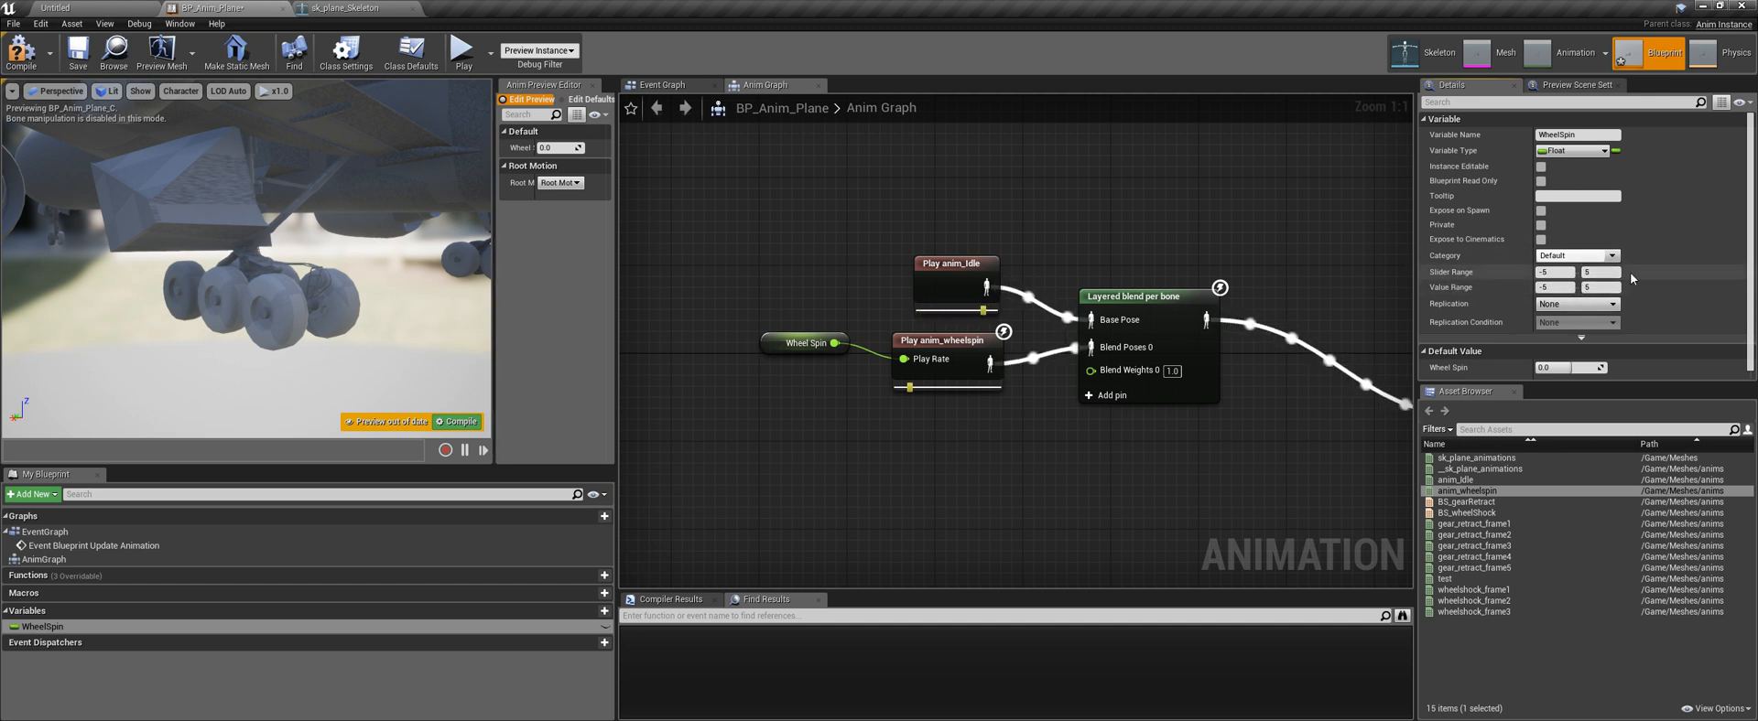
pyautogui.click(457, 422)
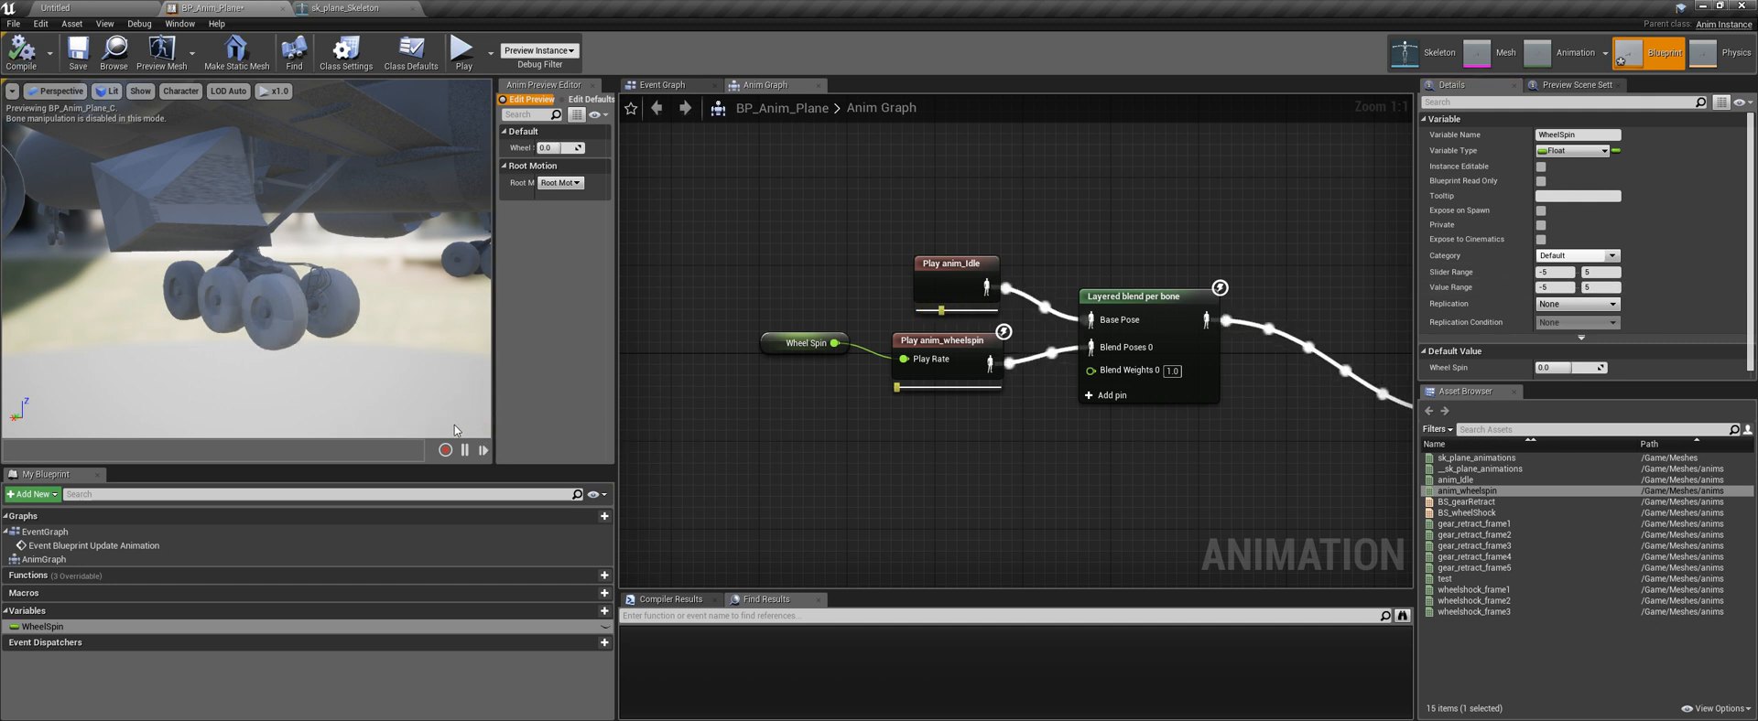
# Set the default value of WheelSpin to 1 and examine the spinning wheels up close in the preview
pyautogui.moveTo(1568, 368); pyautogui.dragTo(1573, 368)
pyautogui.click(1571, 368)
pyautogui.write('1')
pyautogui.press('Return')
pyautogui.moveTo(286, 341); pyautogui.dragTo(287, 341, button='right')
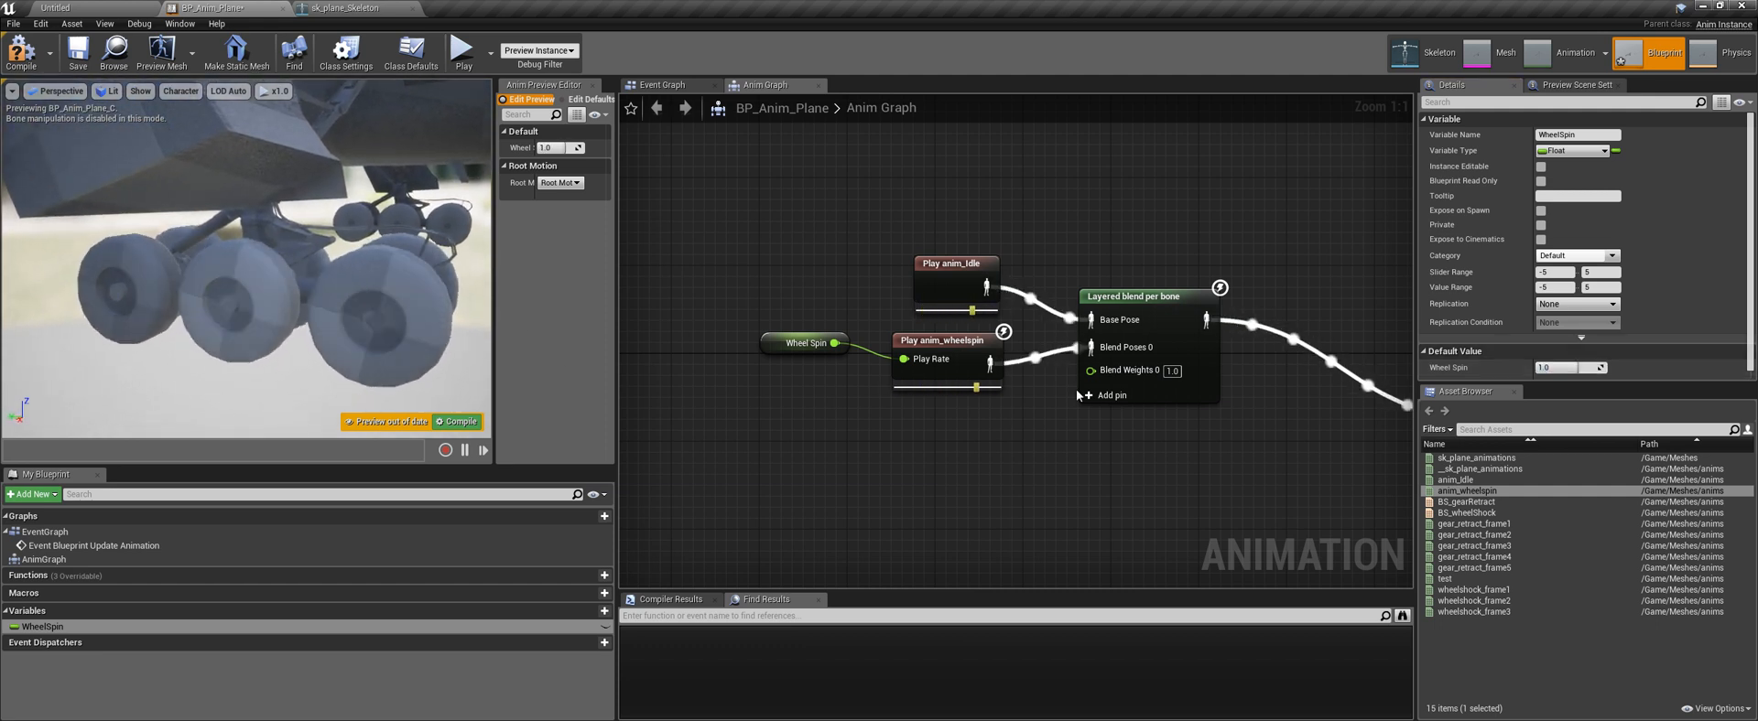
# Try a WheelSpin default value of 5 in the preview and set it back to 1
pyautogui.click(1561, 370)
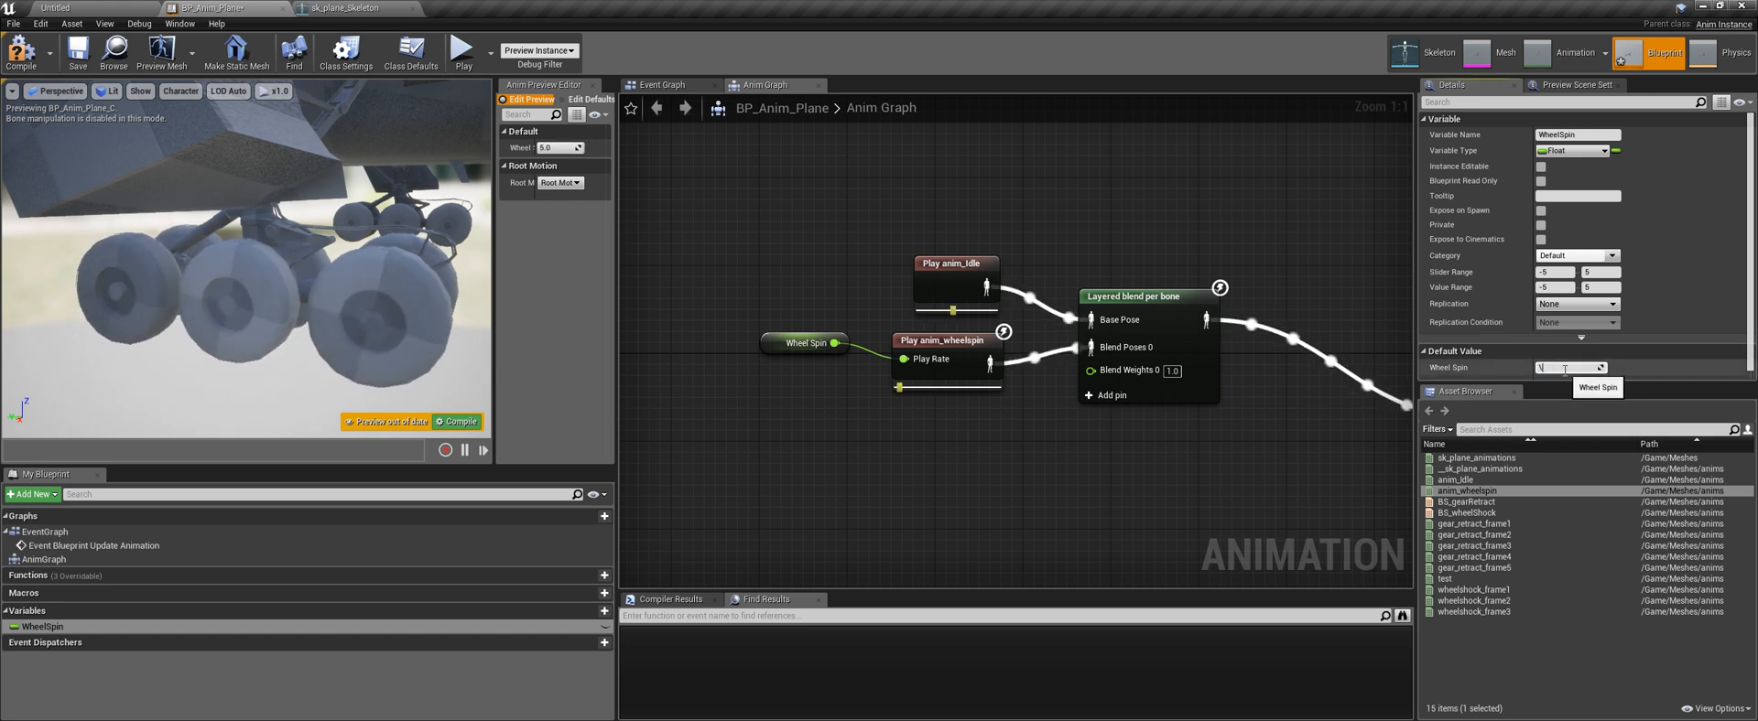
pyautogui.write('5')
pyautogui.press('Return')
pyautogui.write('\\')
pyautogui.press('Return')
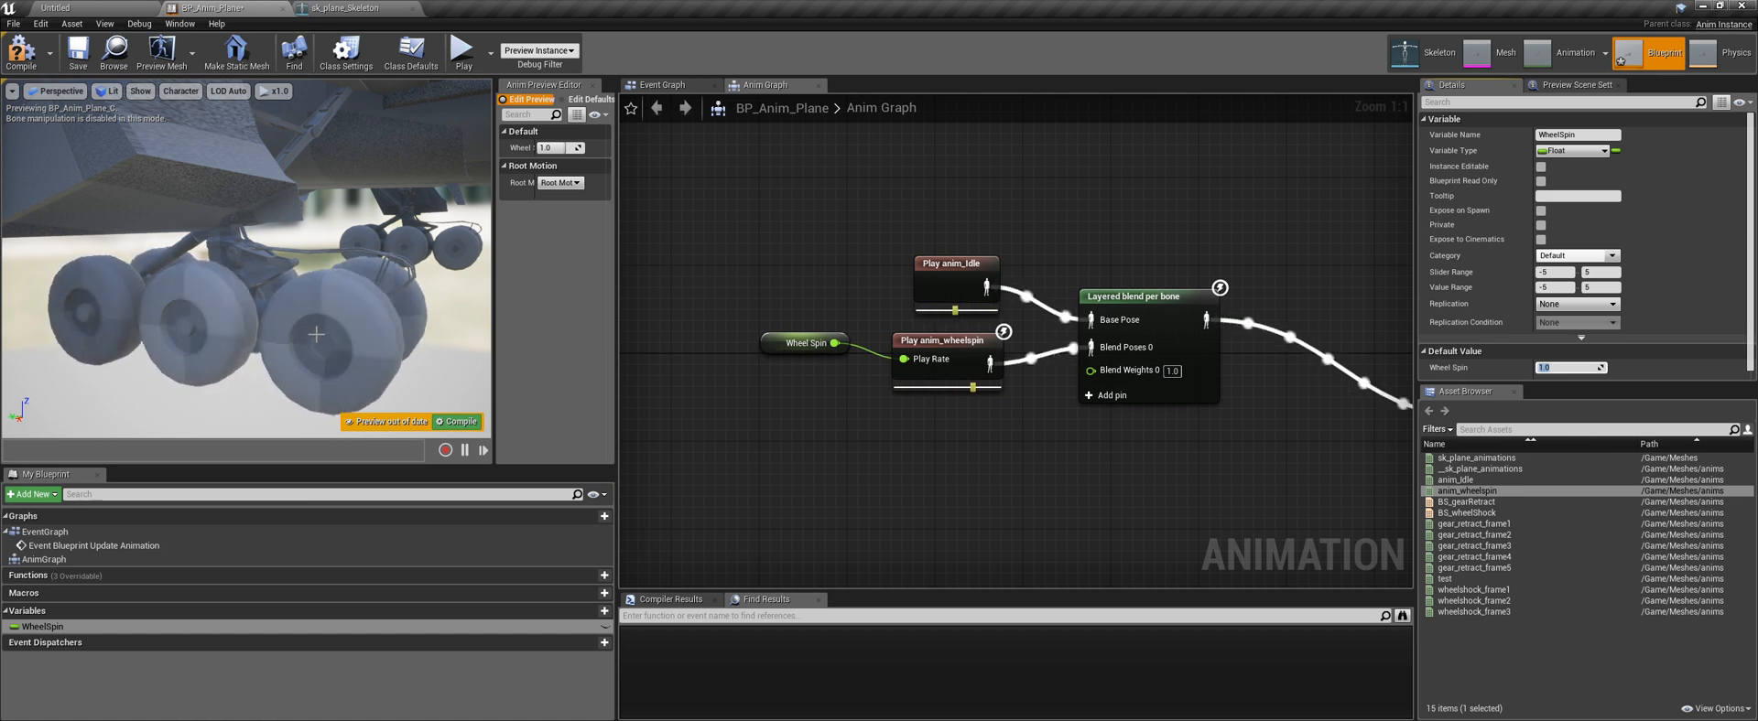
pyautogui.click(1544, 367)
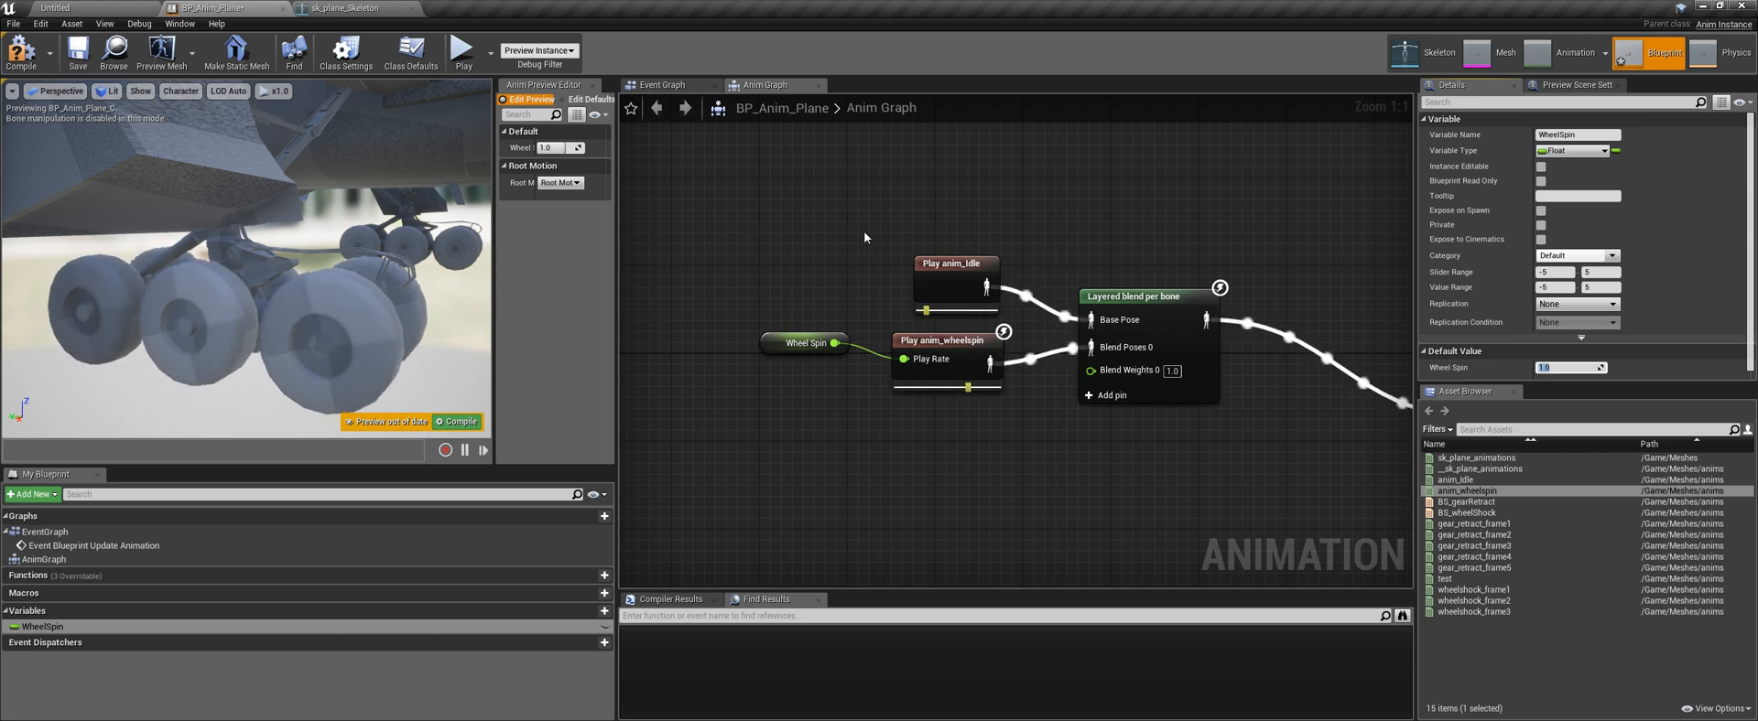
# Add the BS_gearRetract blend space to the anim graph below the anim_wheelspin player
pyautogui.moveTo(796, 272); pyautogui.dragTo(727, 267, button='right')
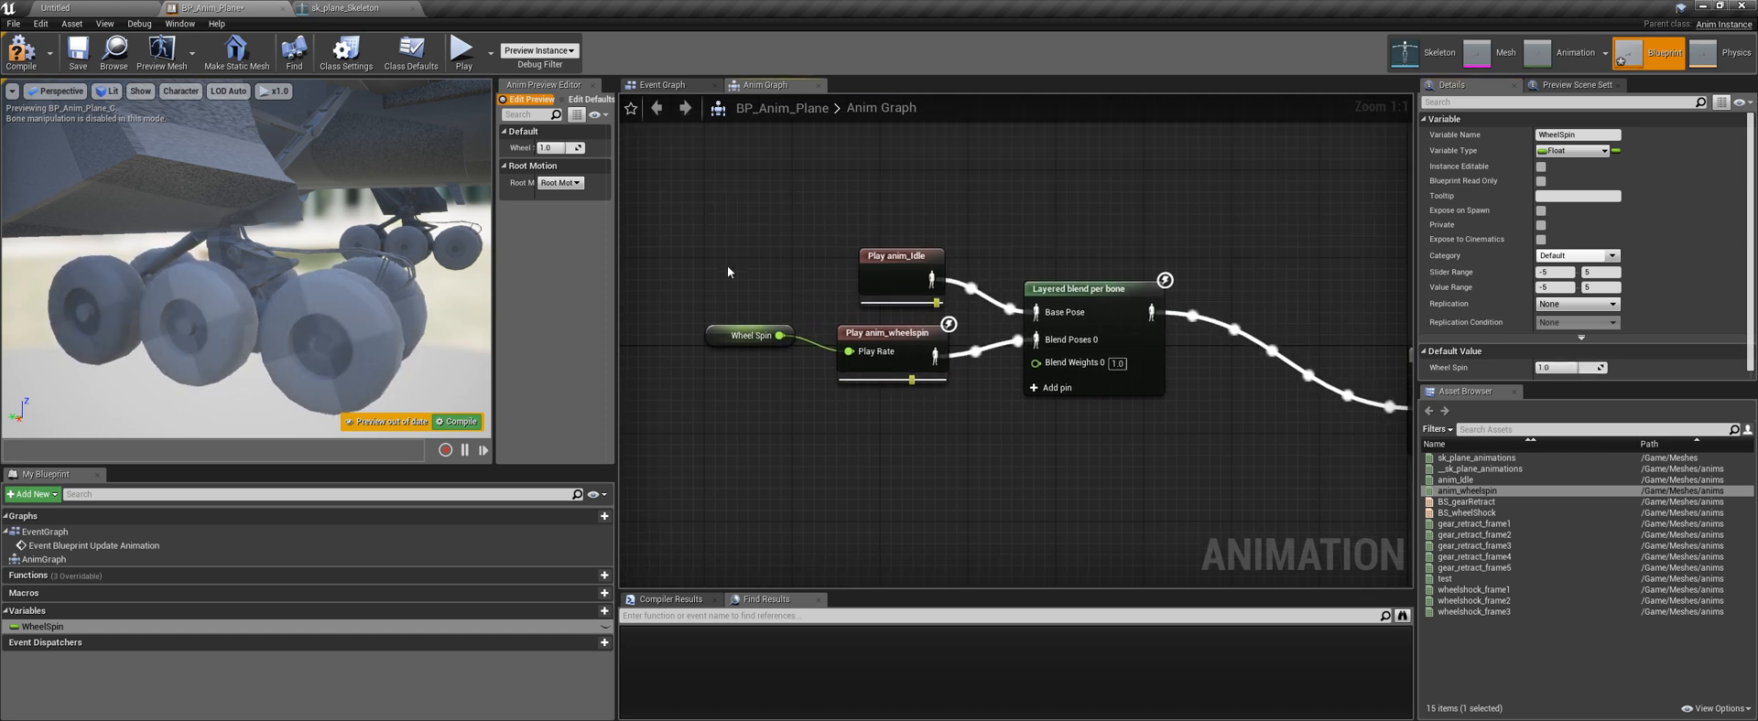
pyautogui.moveTo(374, 287); pyautogui.dragTo(174, 280, button='right')
pyautogui.moveTo(309, 259)
pyautogui.mouseDown(button='right')
pyautogui.moveTo(286, 280)
pyautogui.moveTo(335, 249)
pyautogui.moveTo(308, 259)
pyautogui.mouseUp(button='right')
pyautogui.moveTo(968, 302); pyautogui.dragTo(971, 293, button='right')
pyautogui.moveTo(1465, 501); pyautogui.dragTo(863, 435)
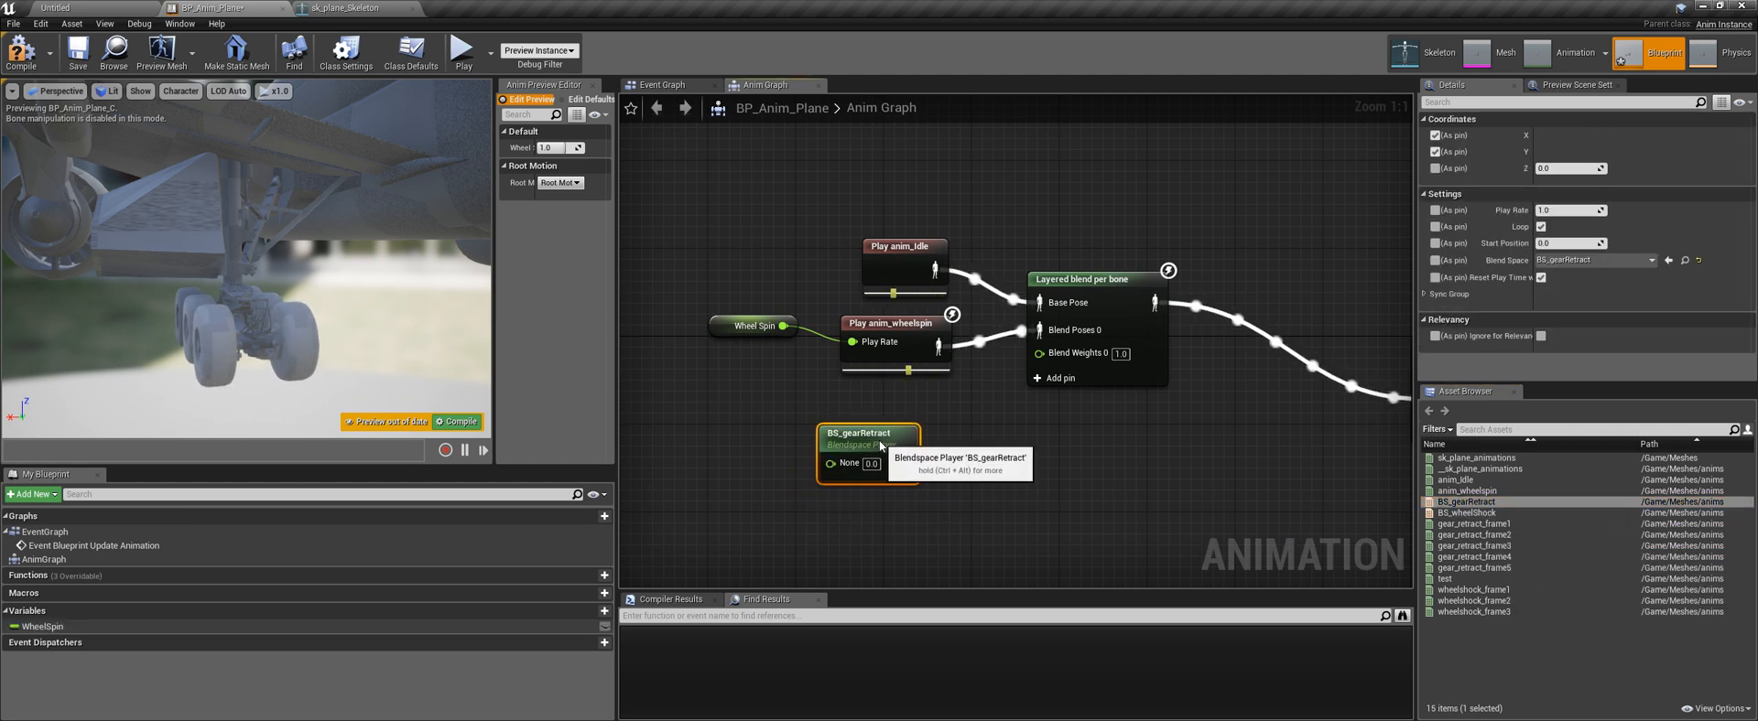
# Add a second blend pose to the Layered blend per bone node and connect the BS_gearRetract output to Blend Poses 1
pyautogui.moveTo(1106, 288); pyautogui.dragTo(1147, 311)
pyautogui.moveTo(1134, 264); pyautogui.dragTo(1032, 245, button='right')
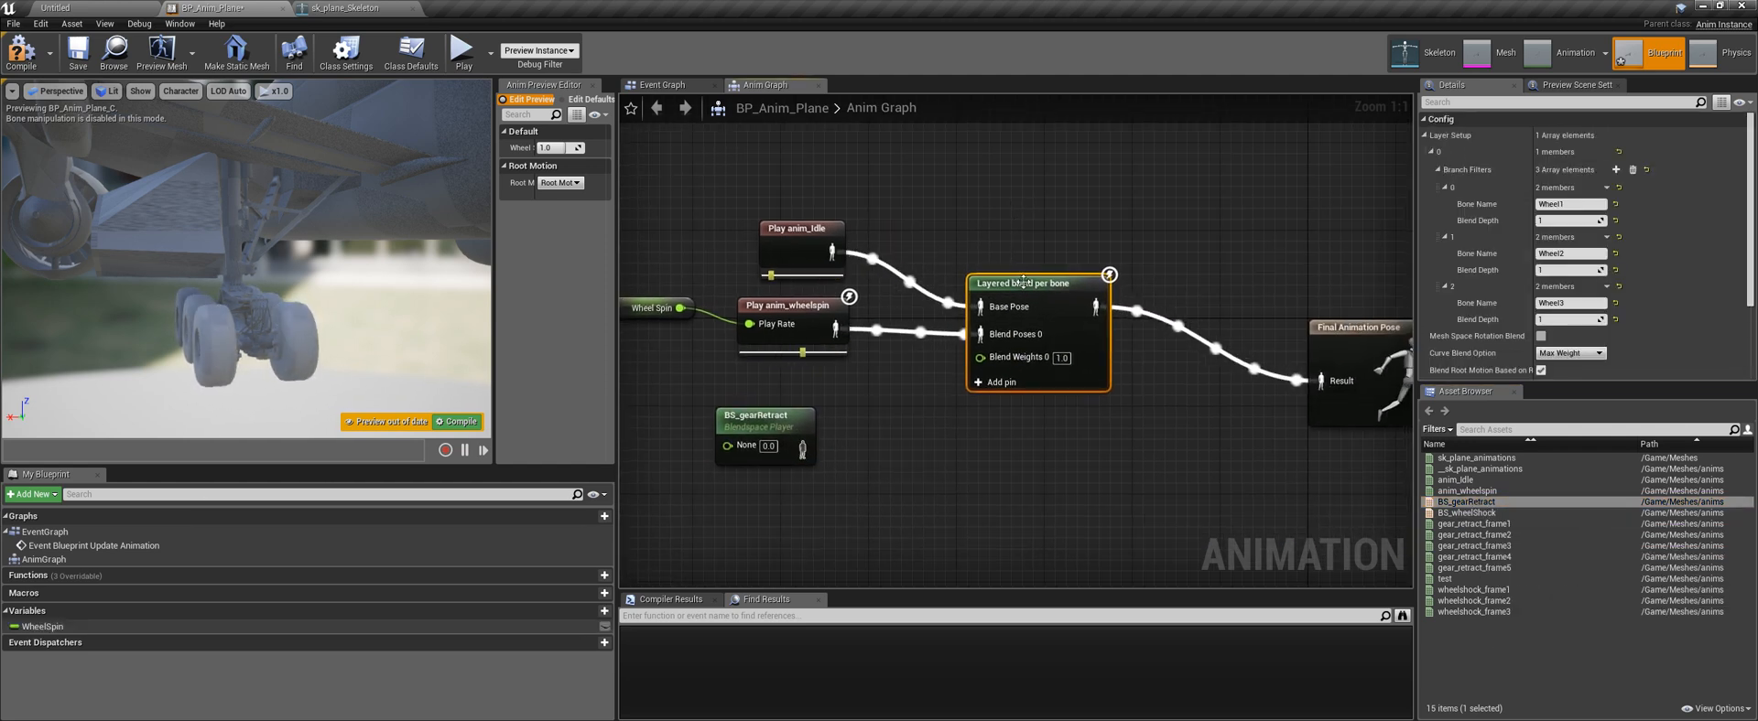
pyautogui.click(996, 383)
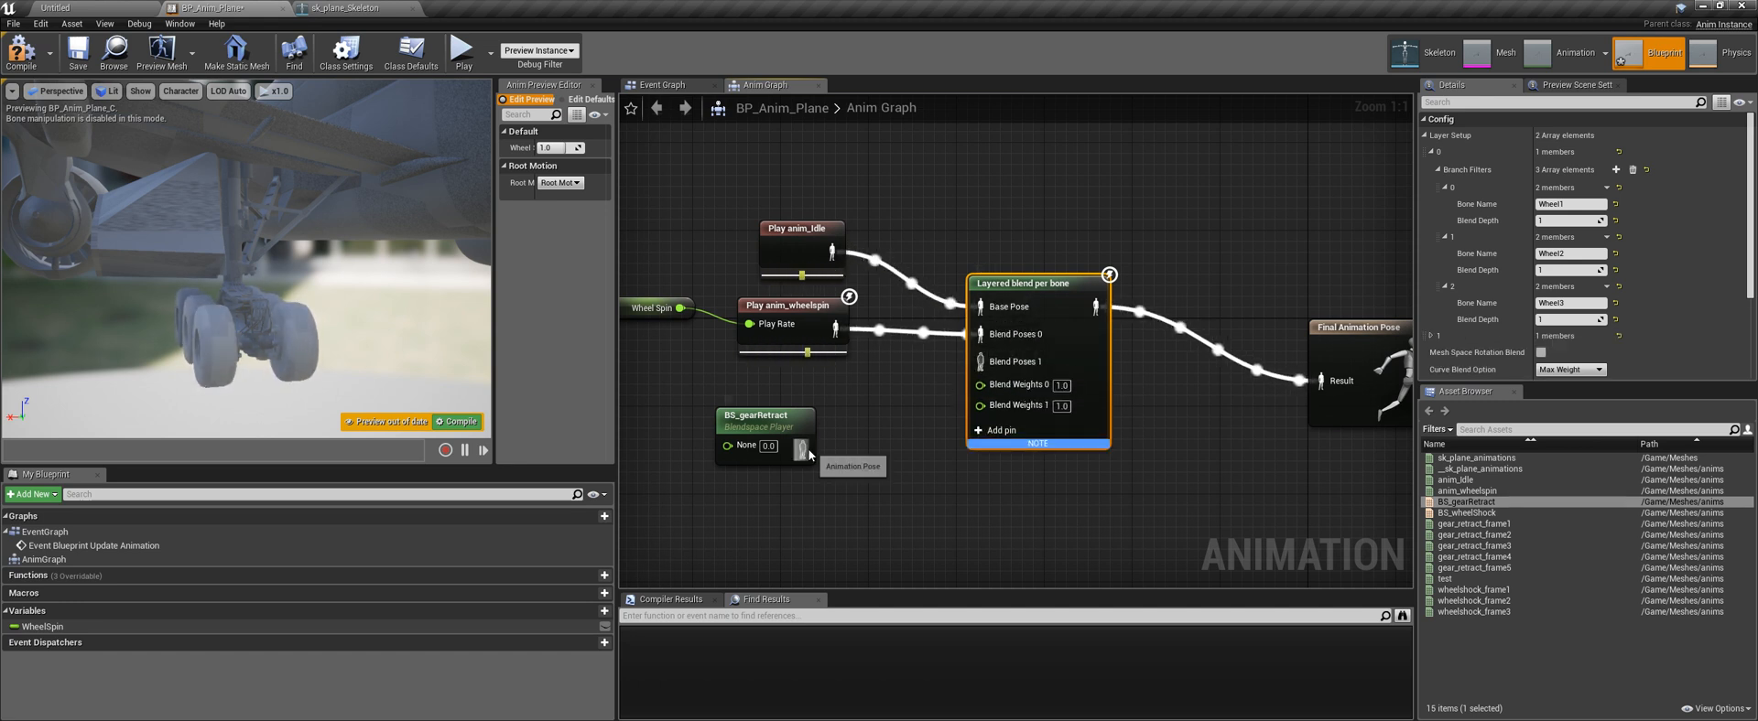
pyautogui.moveTo(804, 447); pyautogui.dragTo(985, 364)
pyautogui.moveTo(771, 390); pyautogui.dragTo(915, 362, button='right')
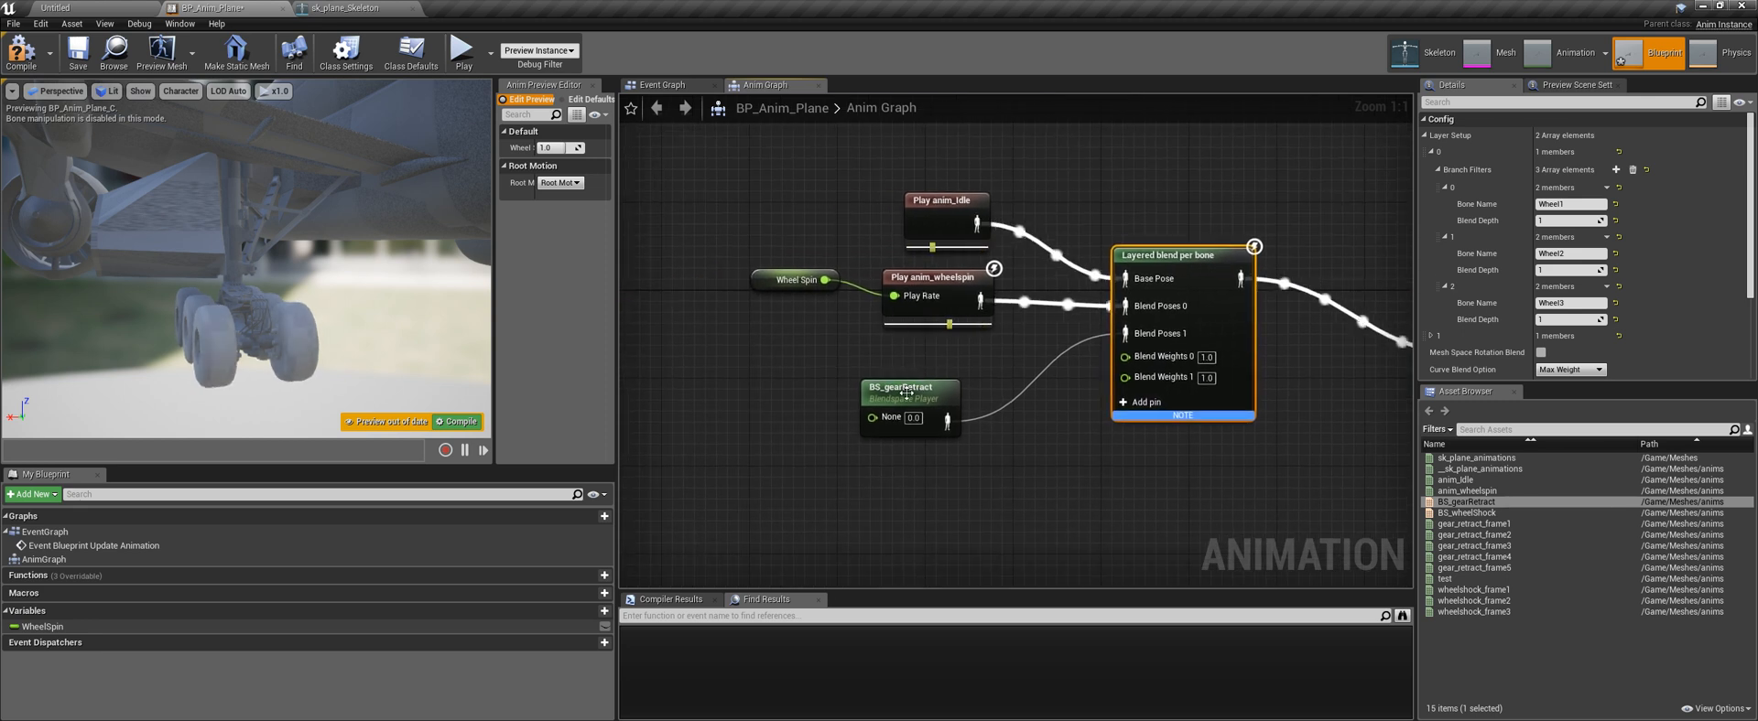
pyautogui.click(925, 383)
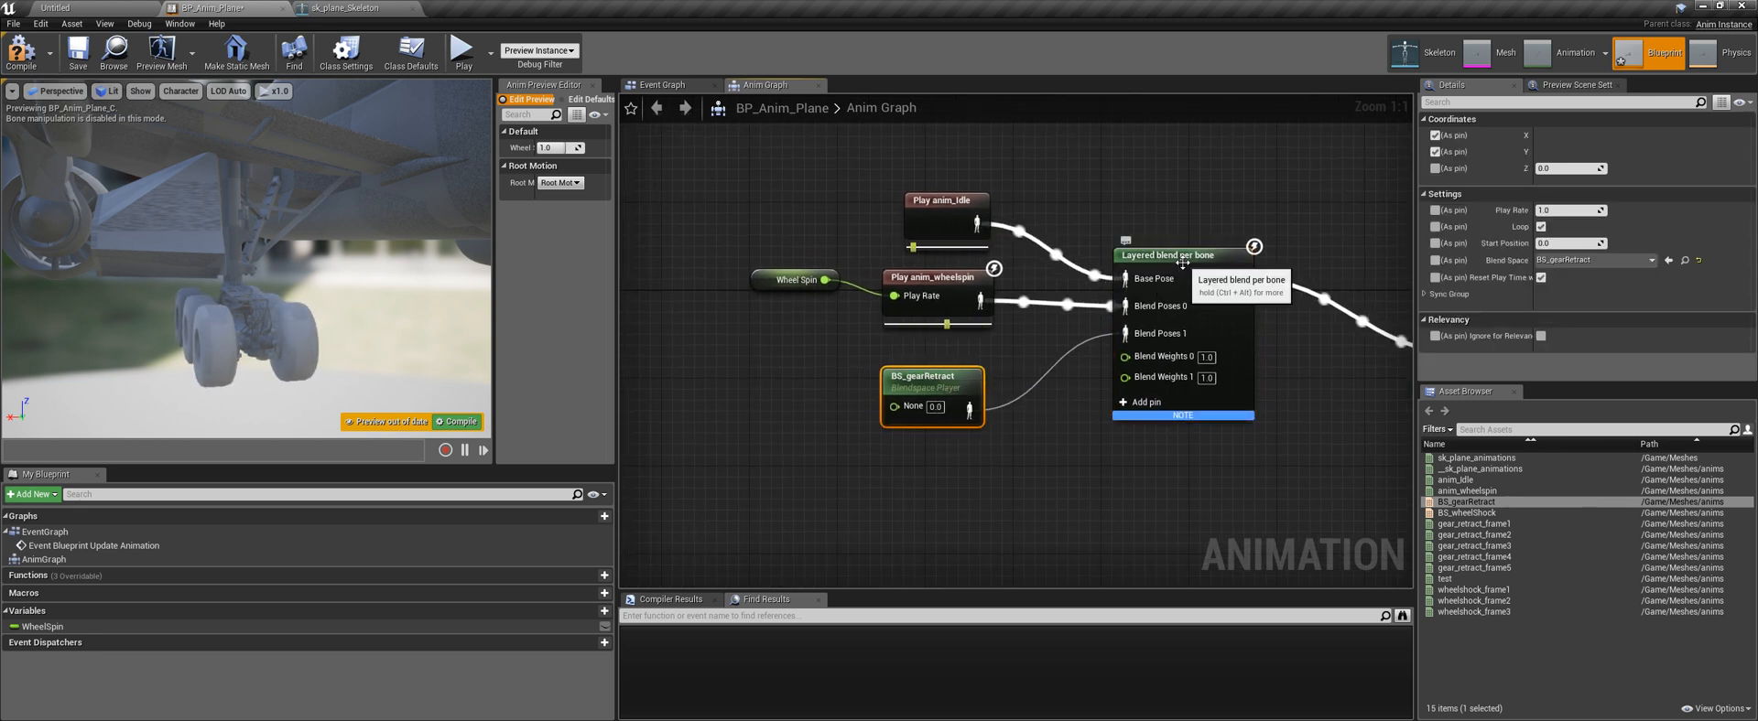
# Switch to the plane's skeleton and examine where the GearLeg and Strut2 bones sit on the main landing gear
pyautogui.click(1149, 274)
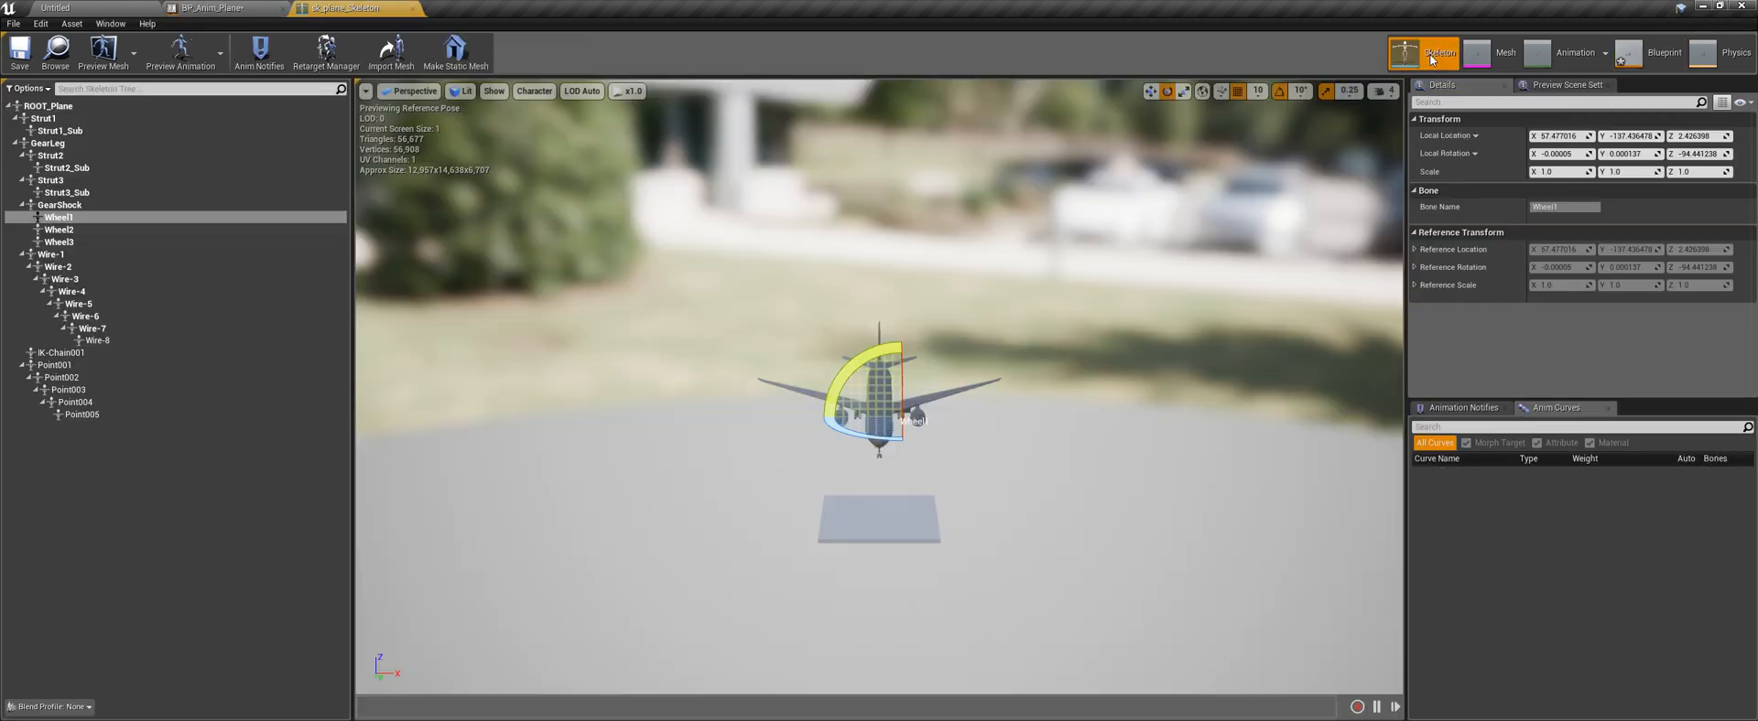
pyautogui.click(1419, 52)
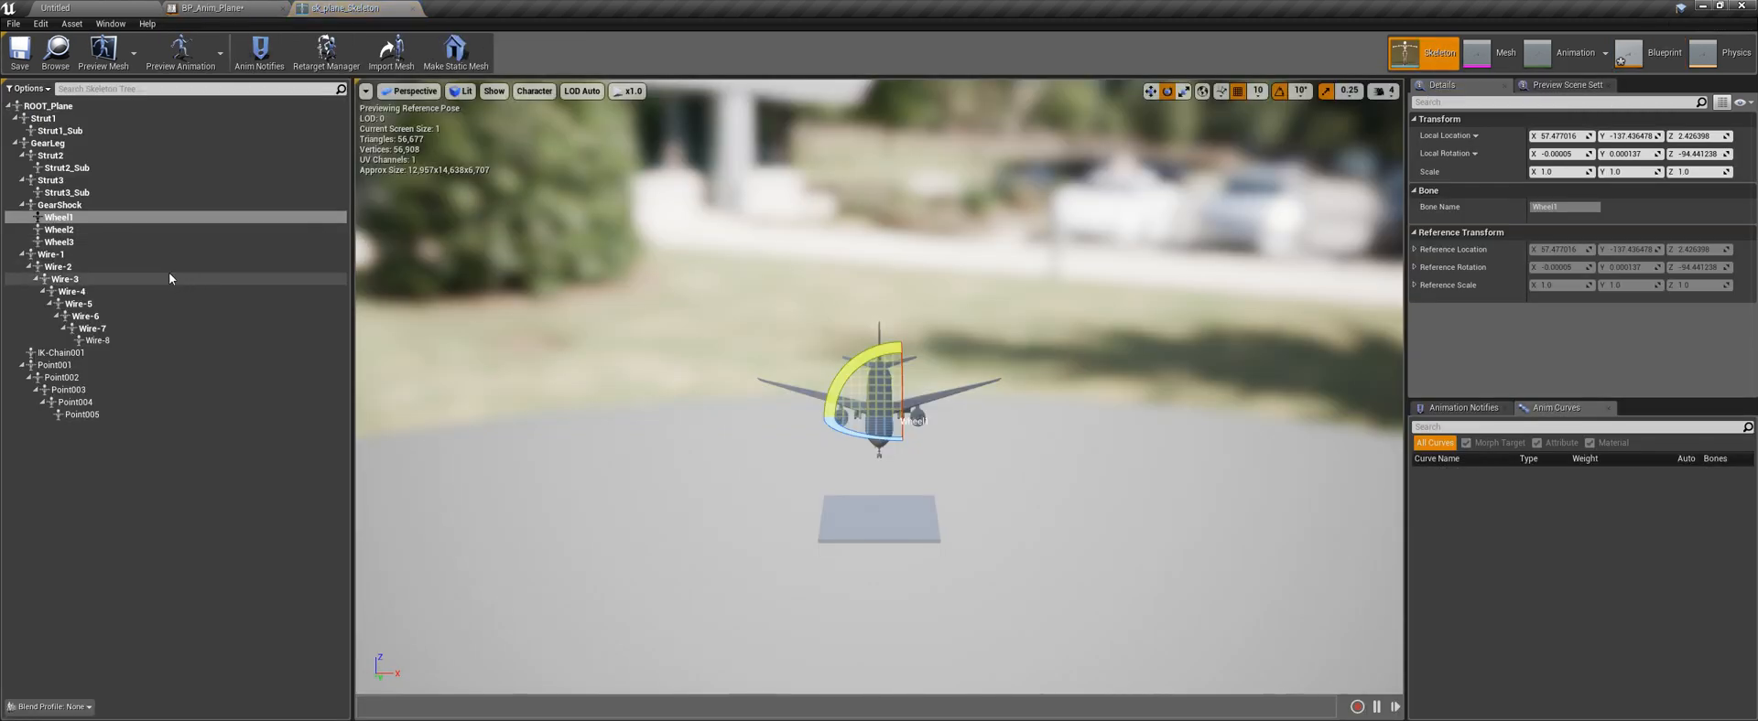
pyautogui.moveTo(623, 394); pyautogui.dragTo(526, 372, button='right')
pyautogui.press('w')
pyautogui.press('w')
pyautogui.press('w')
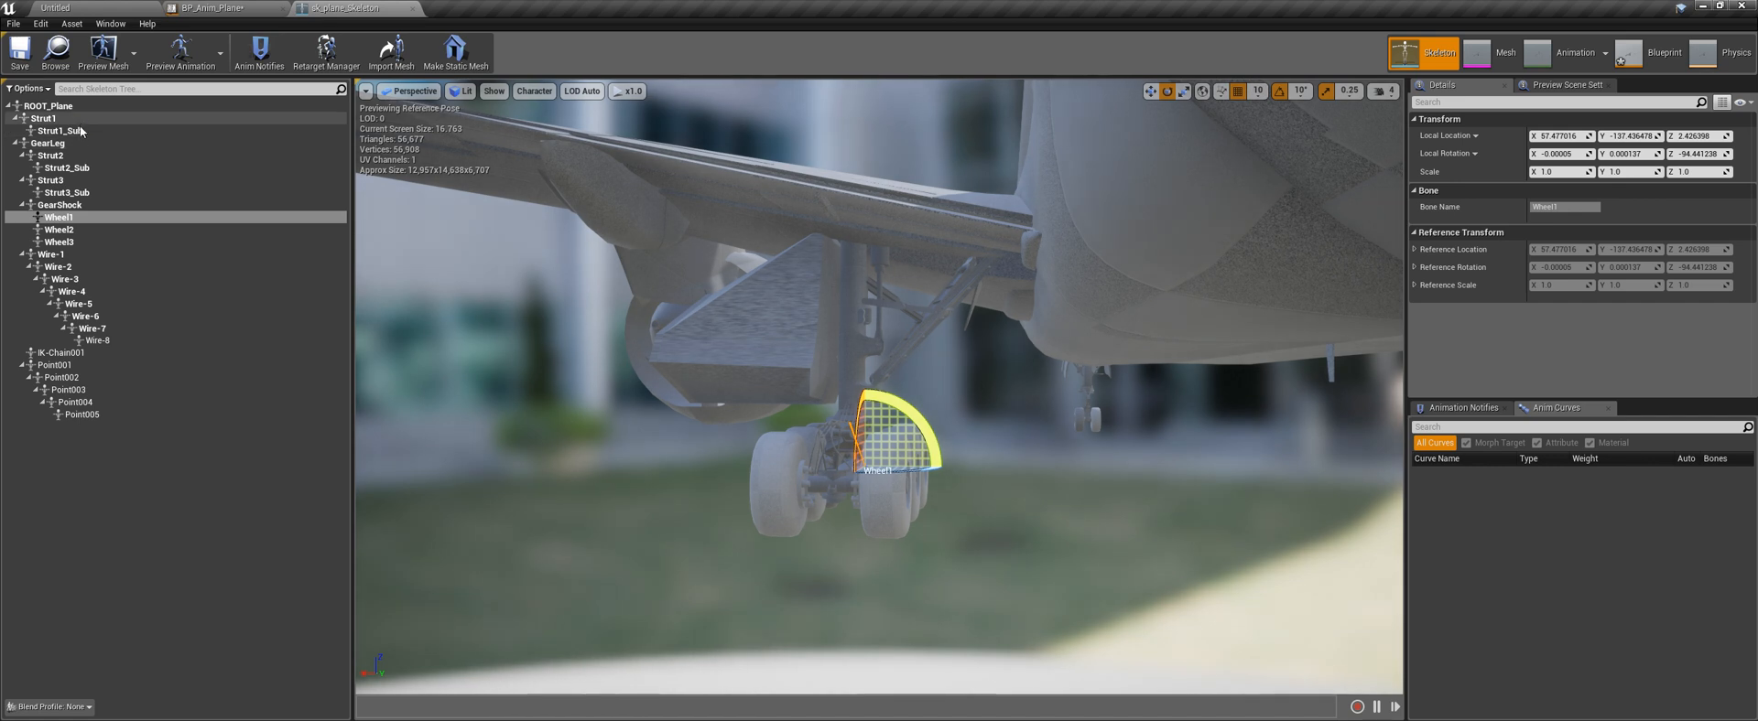
pyautogui.click(79, 144)
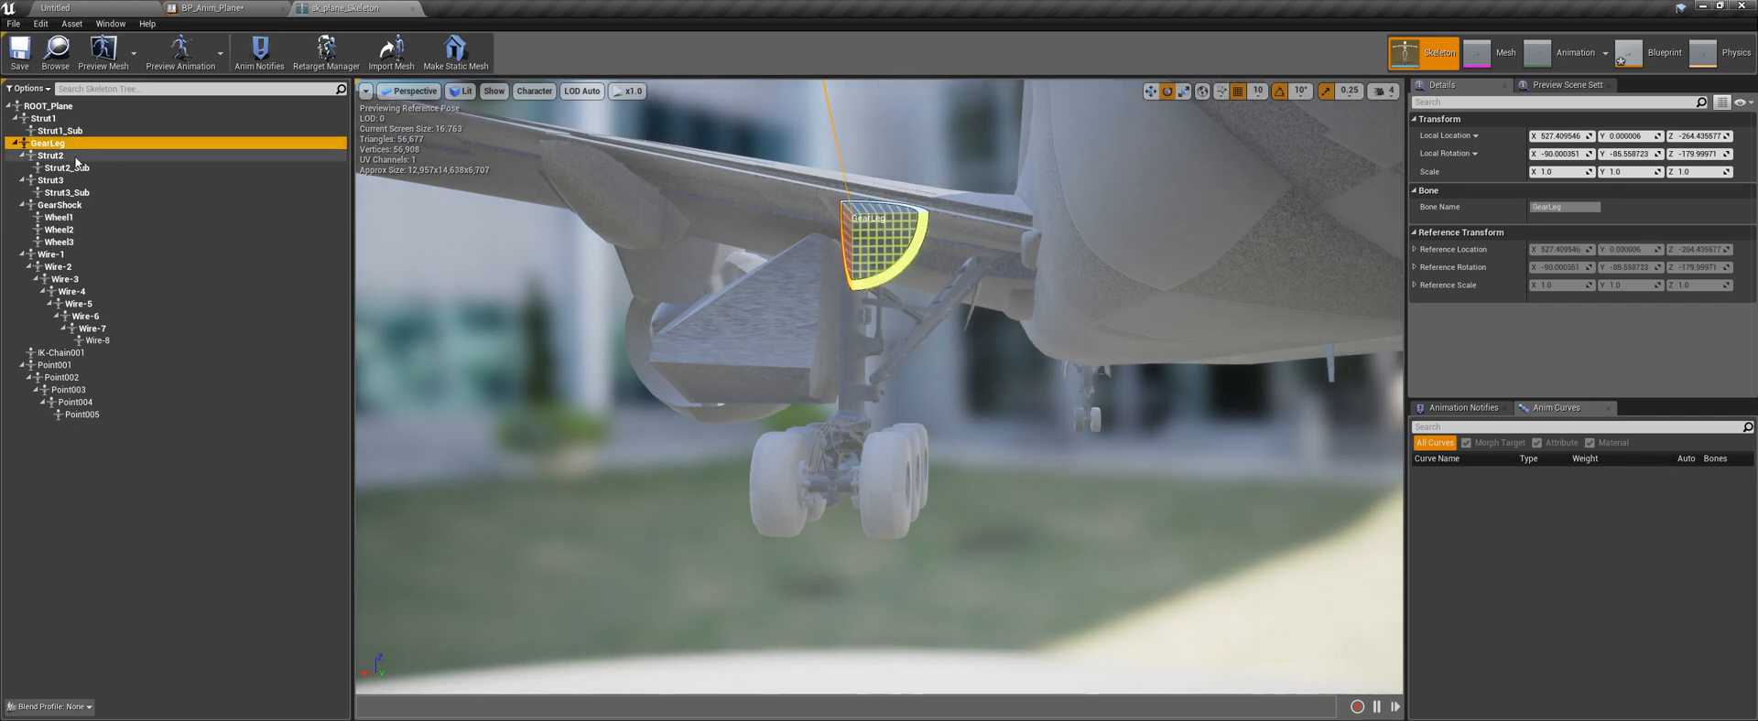
pyautogui.click(77, 158)
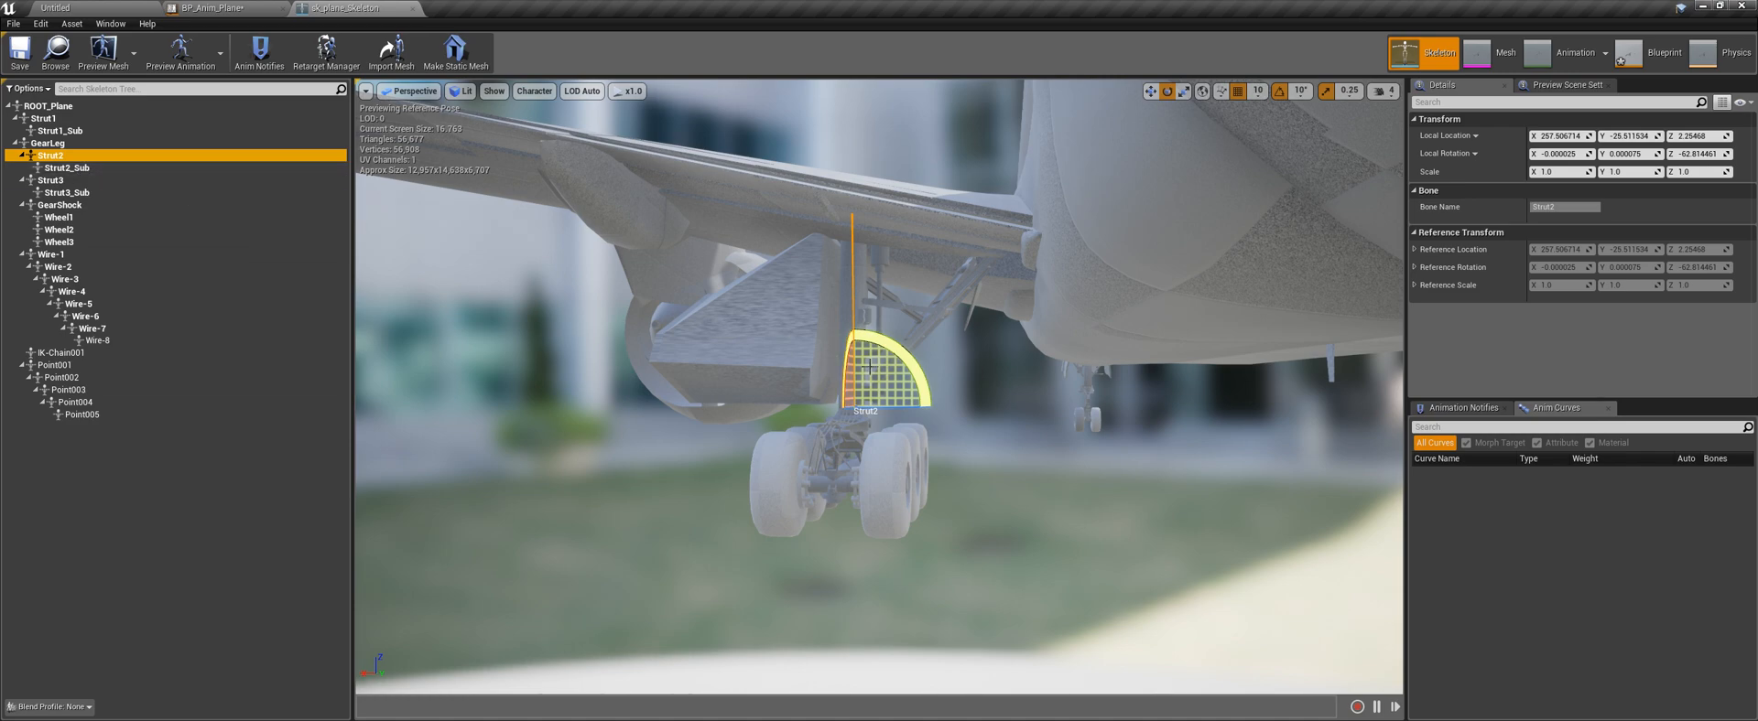
# Examine the Strut3, GearShock and Wire-1 bones up close on the landing gear, collapsing the Wire-1 chain in the skeleton hierarchy
pyautogui.moveTo(733, 384); pyautogui.dragTo(1034, 371, button='right')
pyautogui.moveTo(787, 384); pyautogui.dragTo(1190, 380, button='right')
pyautogui.moveTo(879, 385); pyautogui.dragTo(1071, 384, button='right')
pyautogui.moveTo(835, 358)
pyautogui.mouseDown(button='right')
pyautogui.moveTo(750, 355)
pyautogui.moveTo(835, 358)
pyautogui.mouseUp(button='right')
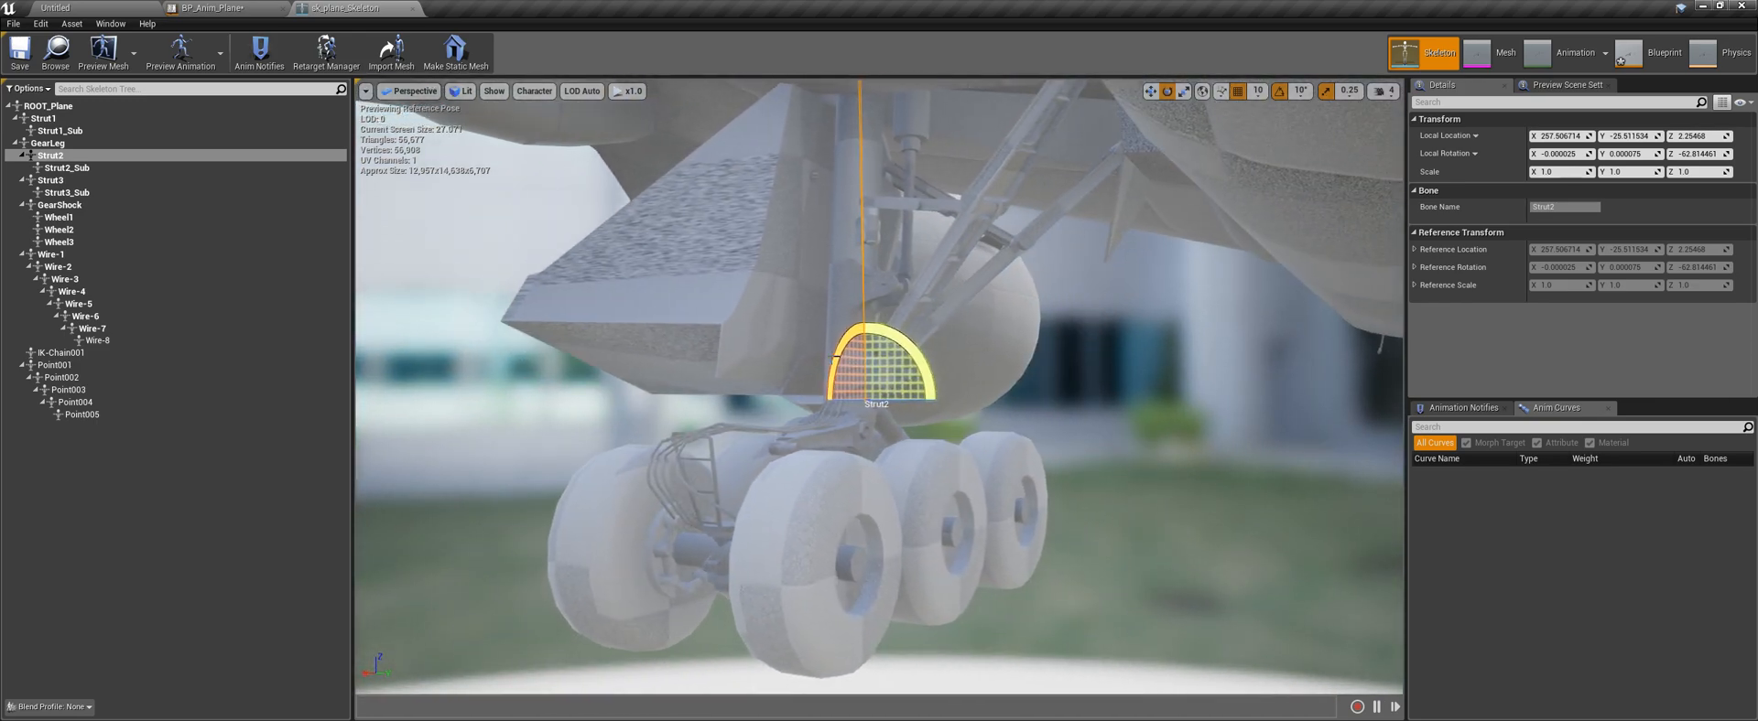
pyautogui.click(80, 182)
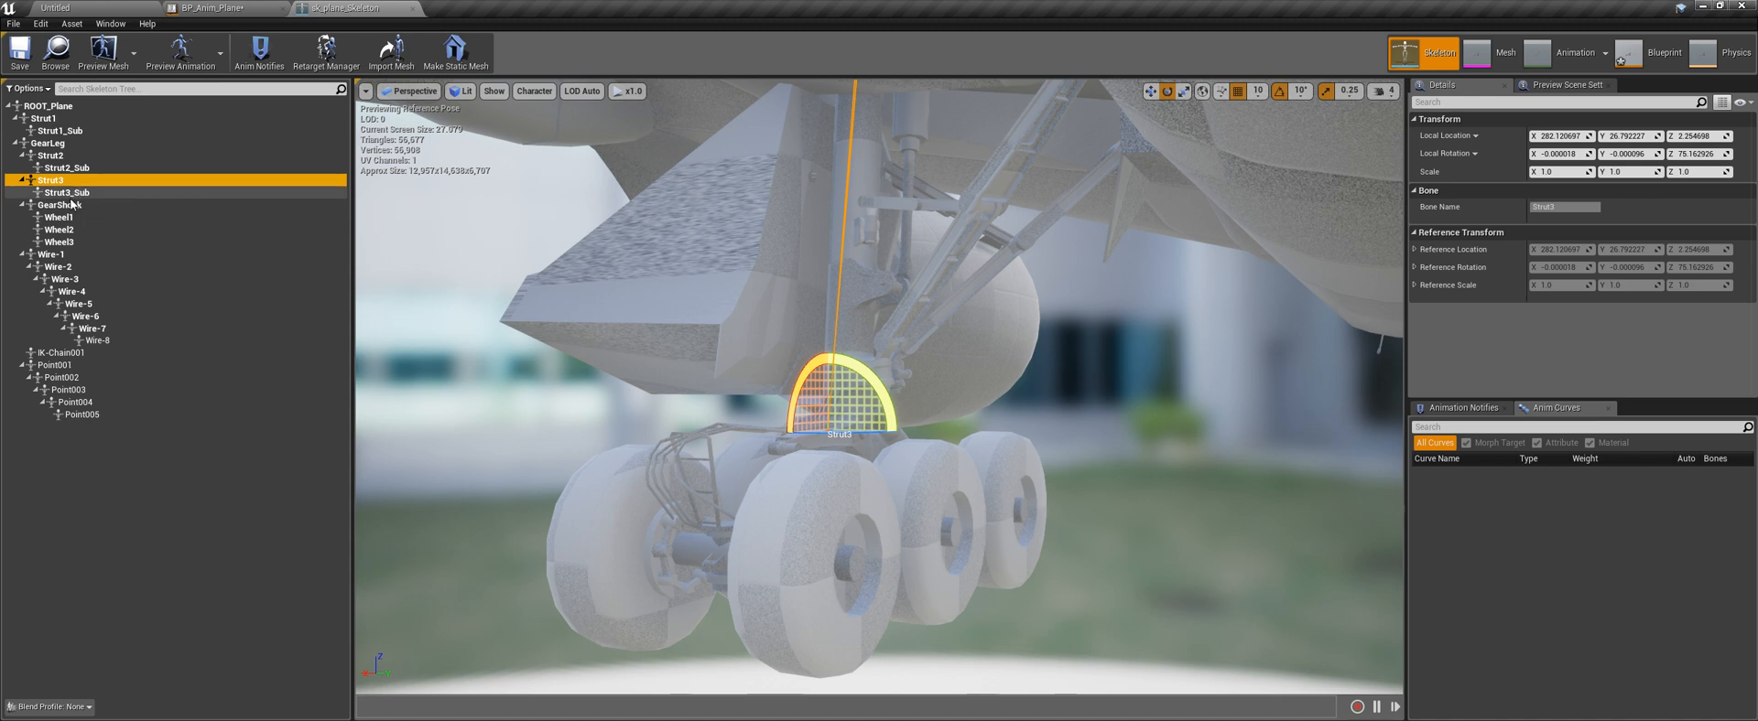
pyautogui.click(70, 205)
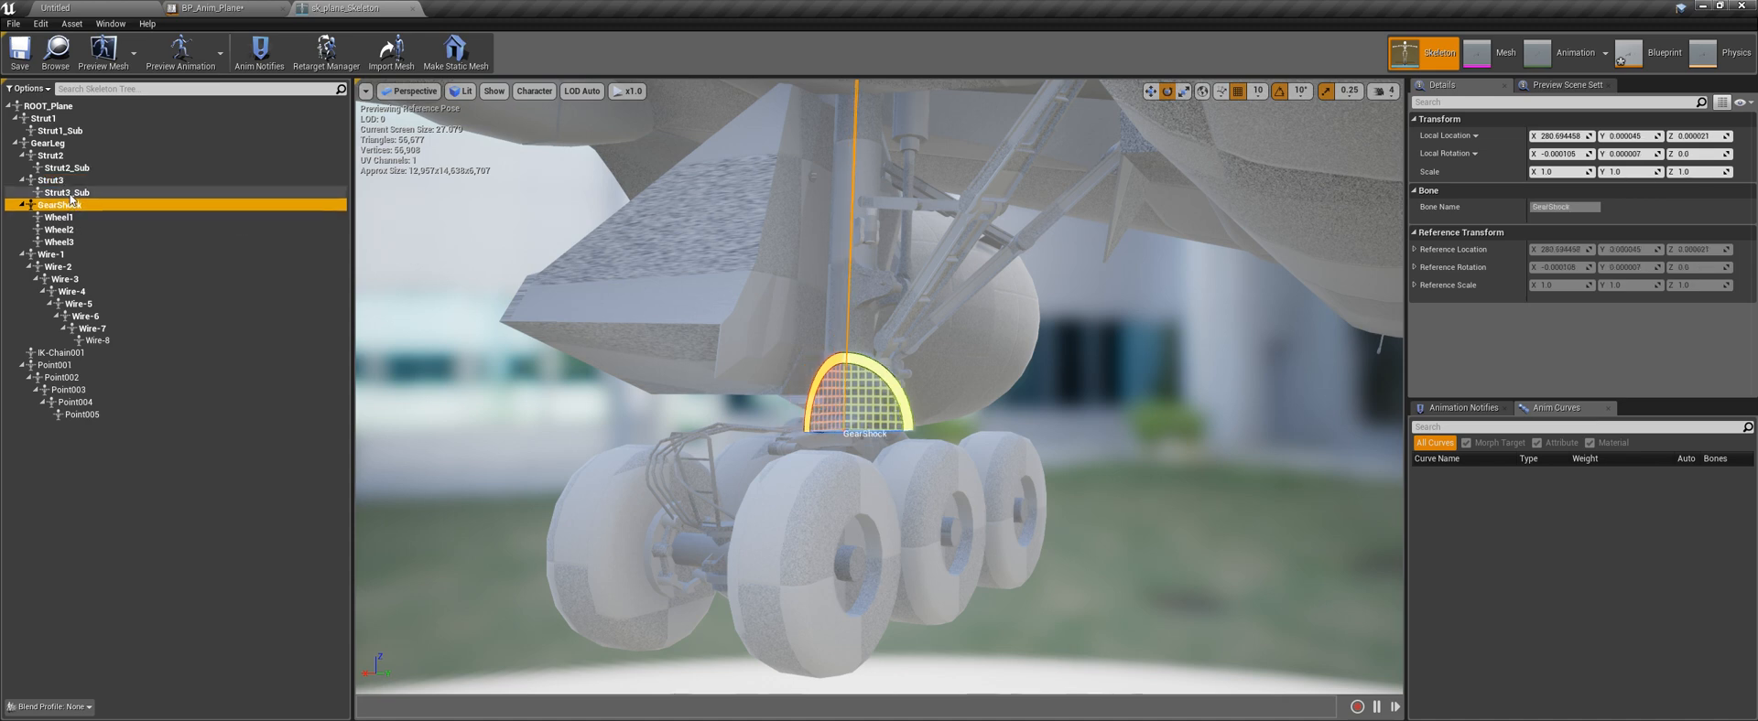
pyautogui.doubleClick(53, 255)
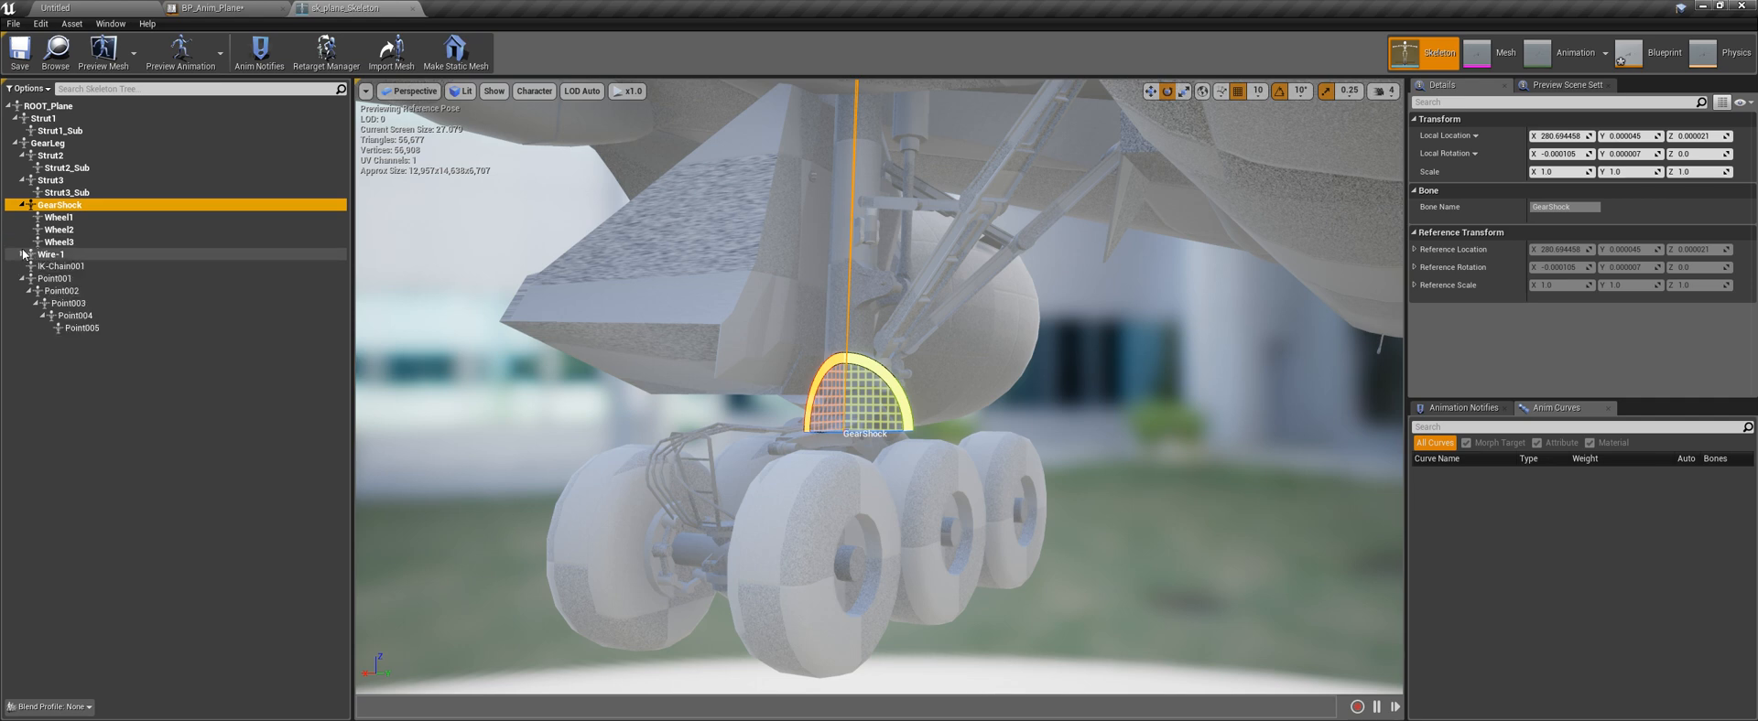
pyautogui.click(50, 256)
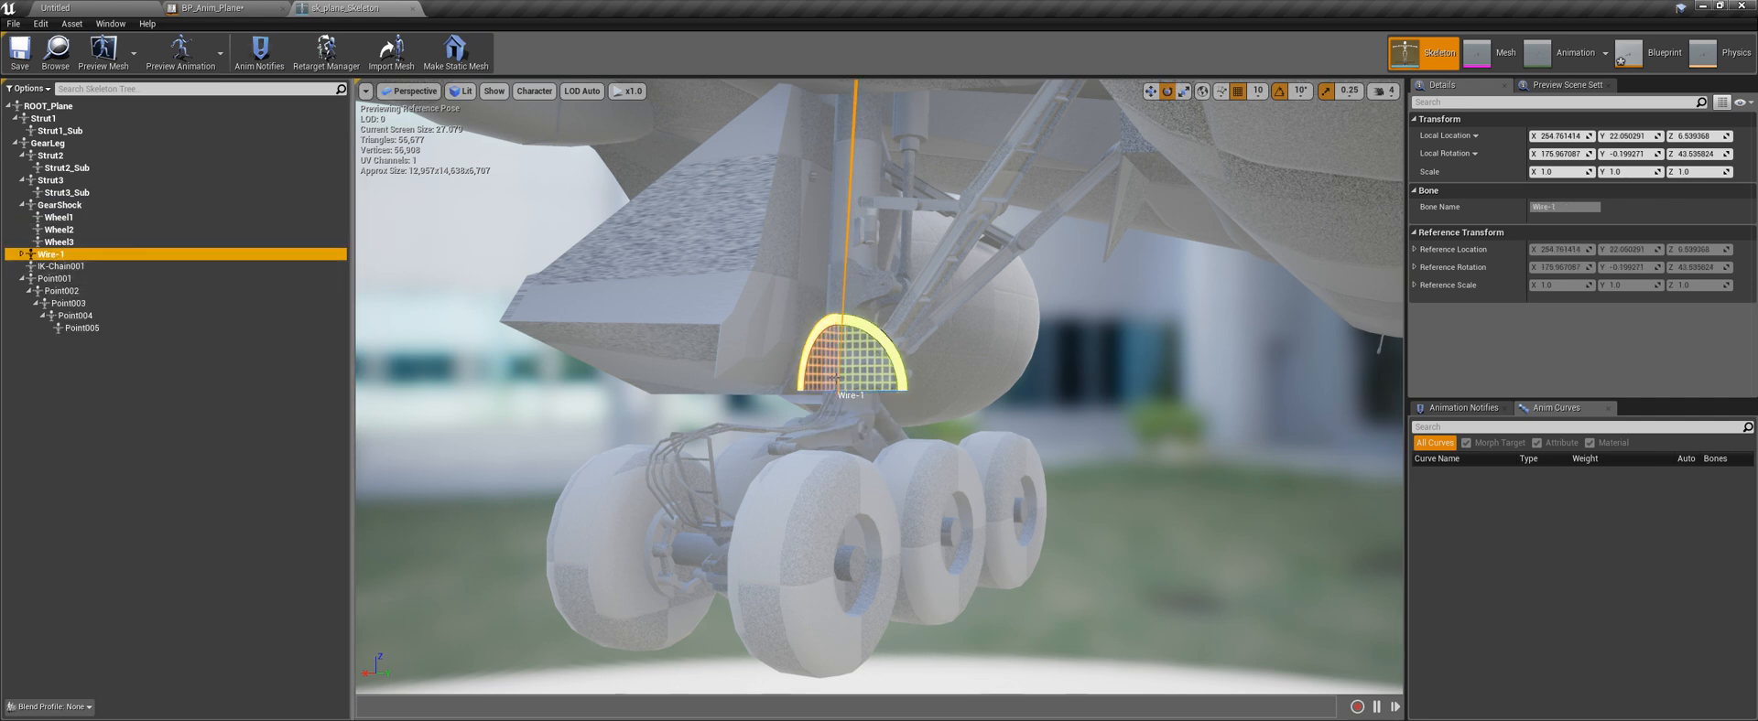
# Examine the Strut1 and GearLeg bones in the skeleton tree and on the landing gear model
pyautogui.moveTo(732, 366); pyautogui.dragTo(907, 370, button='right')
pyautogui.press('a')
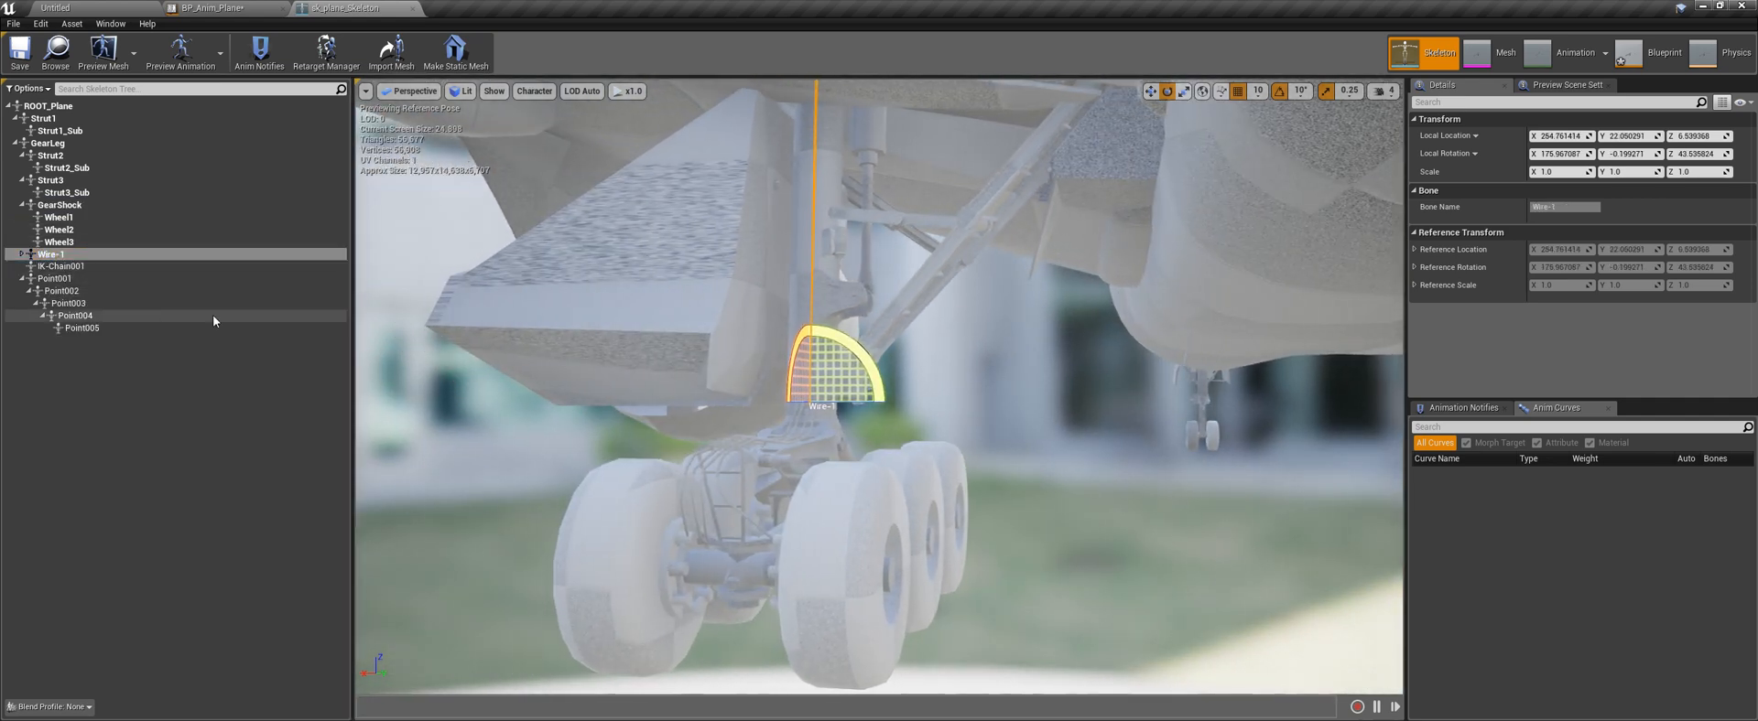
pyautogui.click(43, 118)
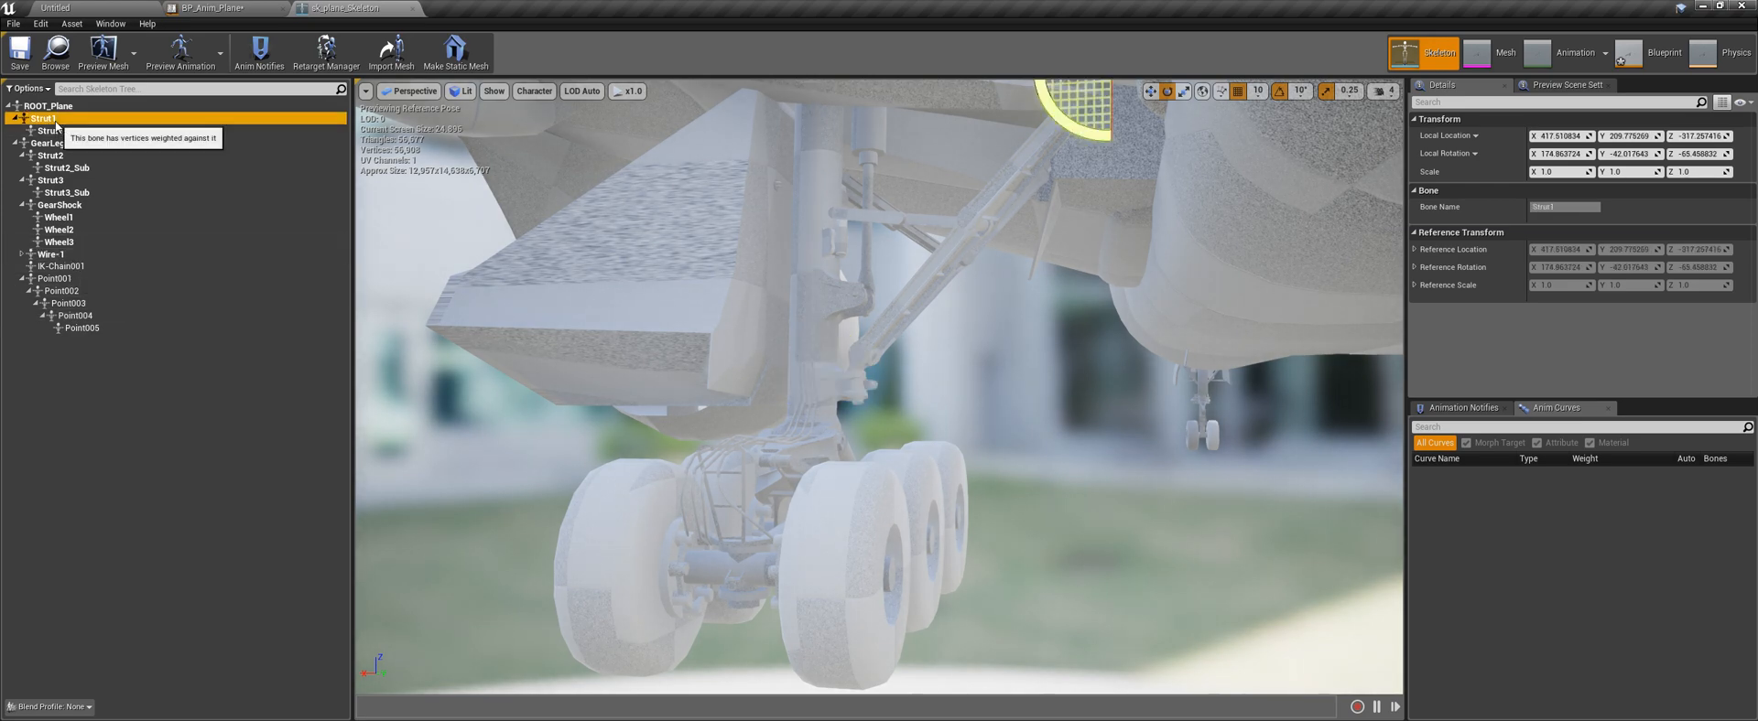
pyautogui.press('f')
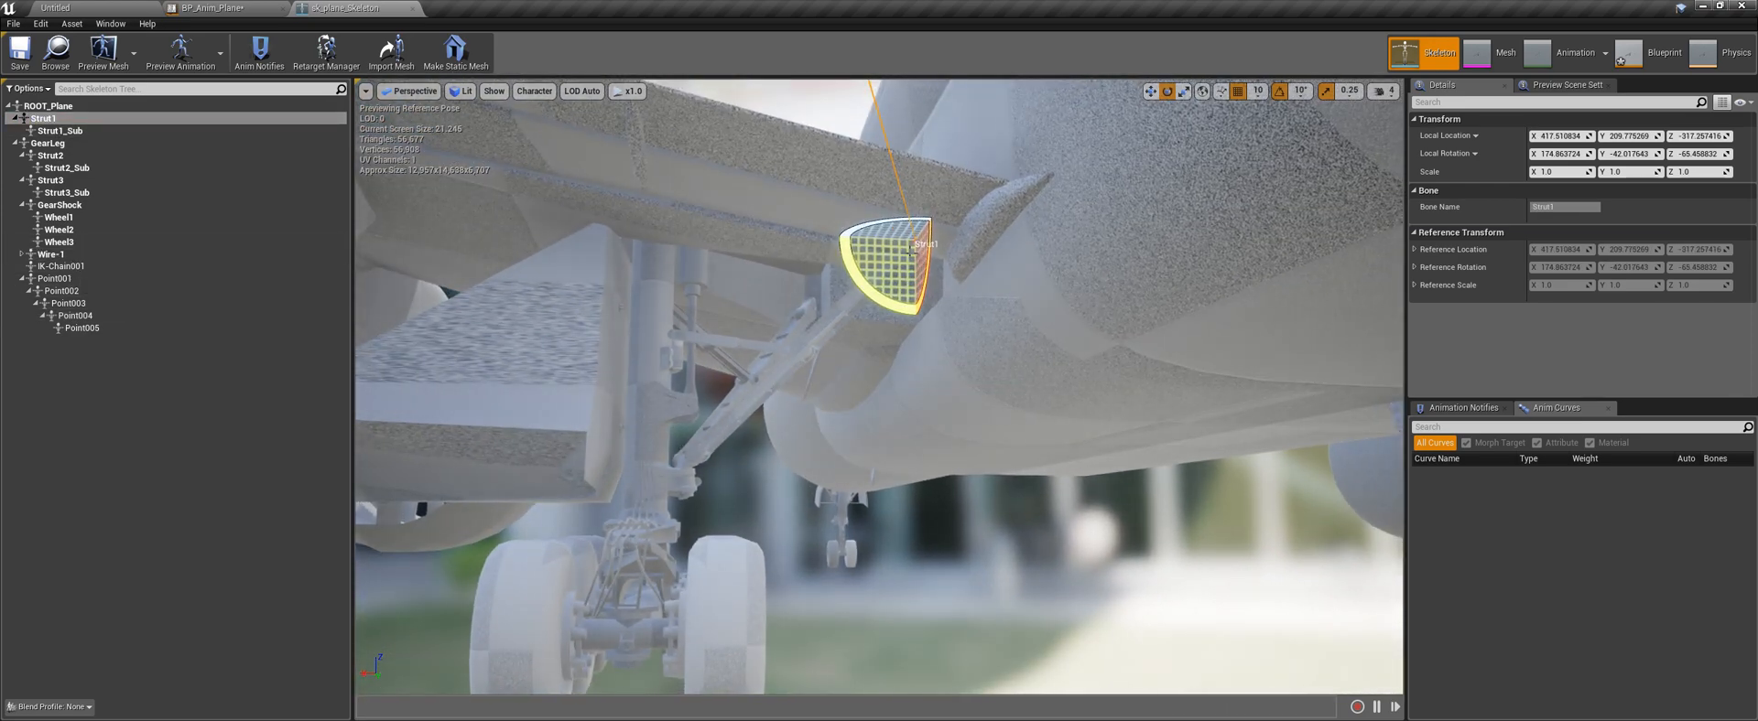
pyautogui.keyDown('ctrl'); pyautogui.click(48, 142); pyautogui.keyUp('ctrl')
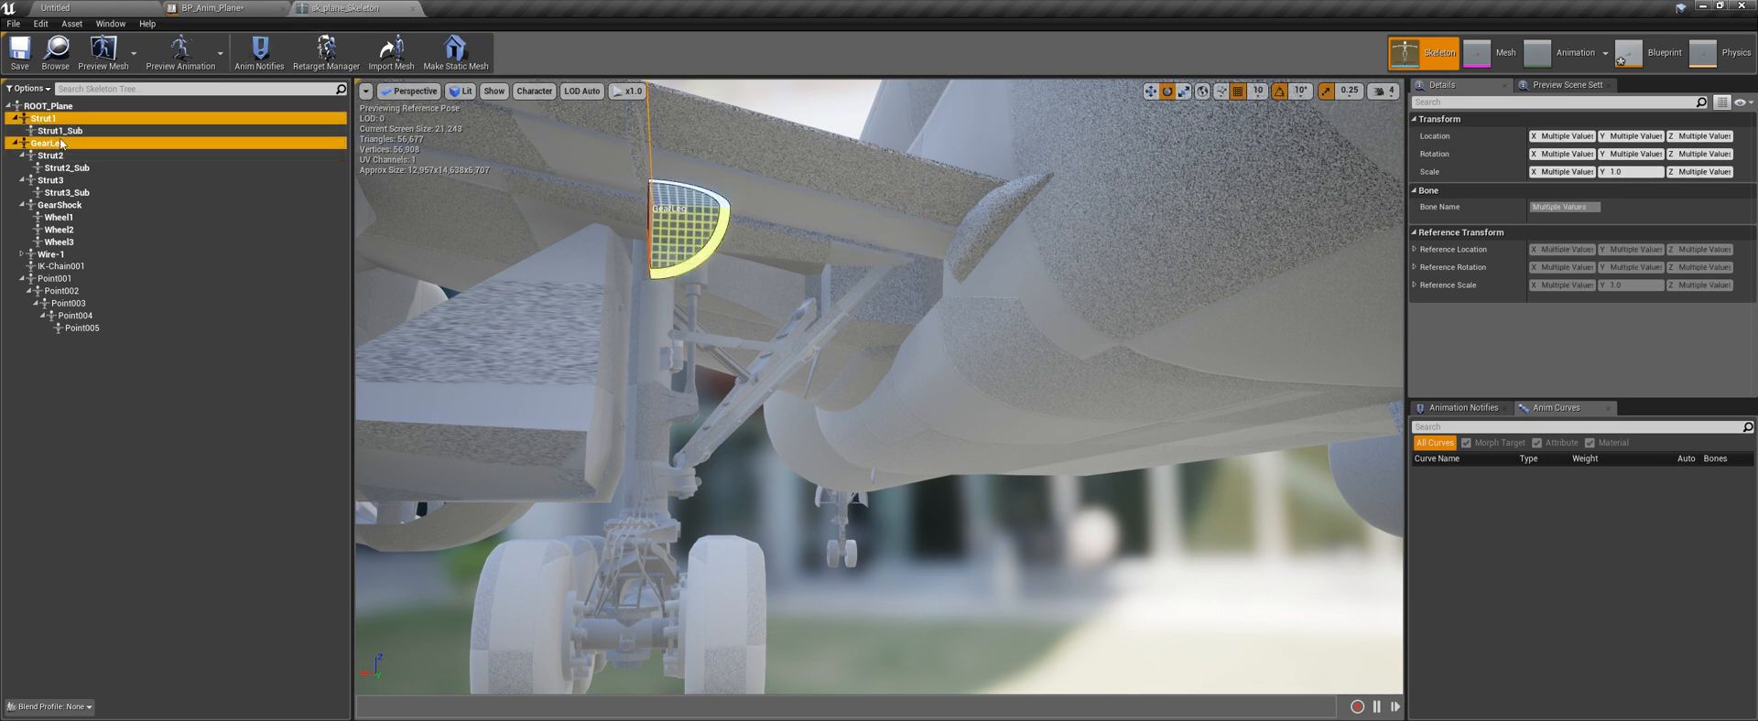
# In BP_Anim_Plane, add three branch filters to layer 1 of the Layered blend per bone node and expand each one
pyautogui.click(239, 8)
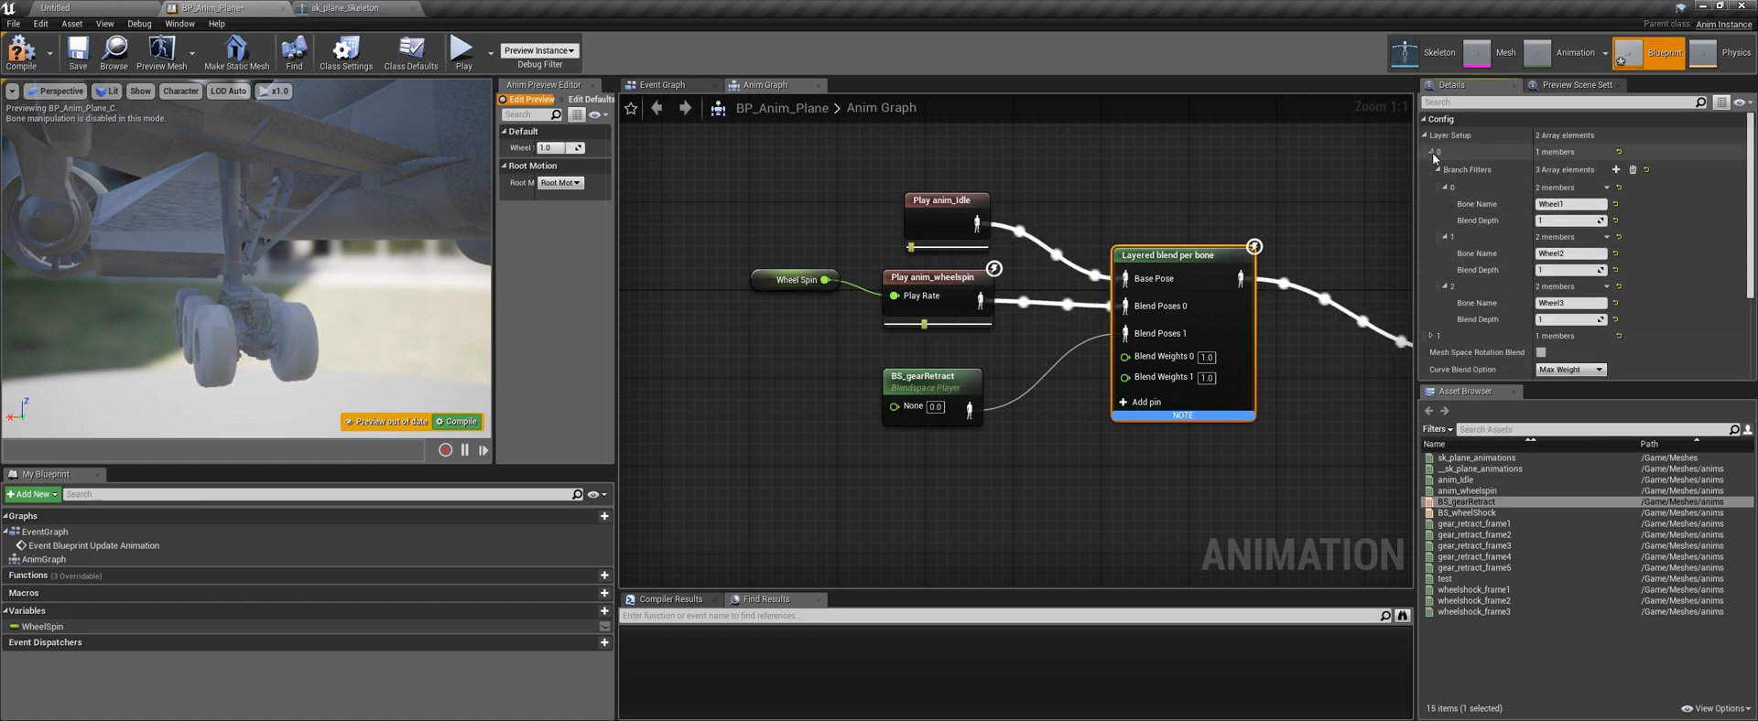
pyautogui.click(1433, 150)
pyautogui.click(1431, 169)
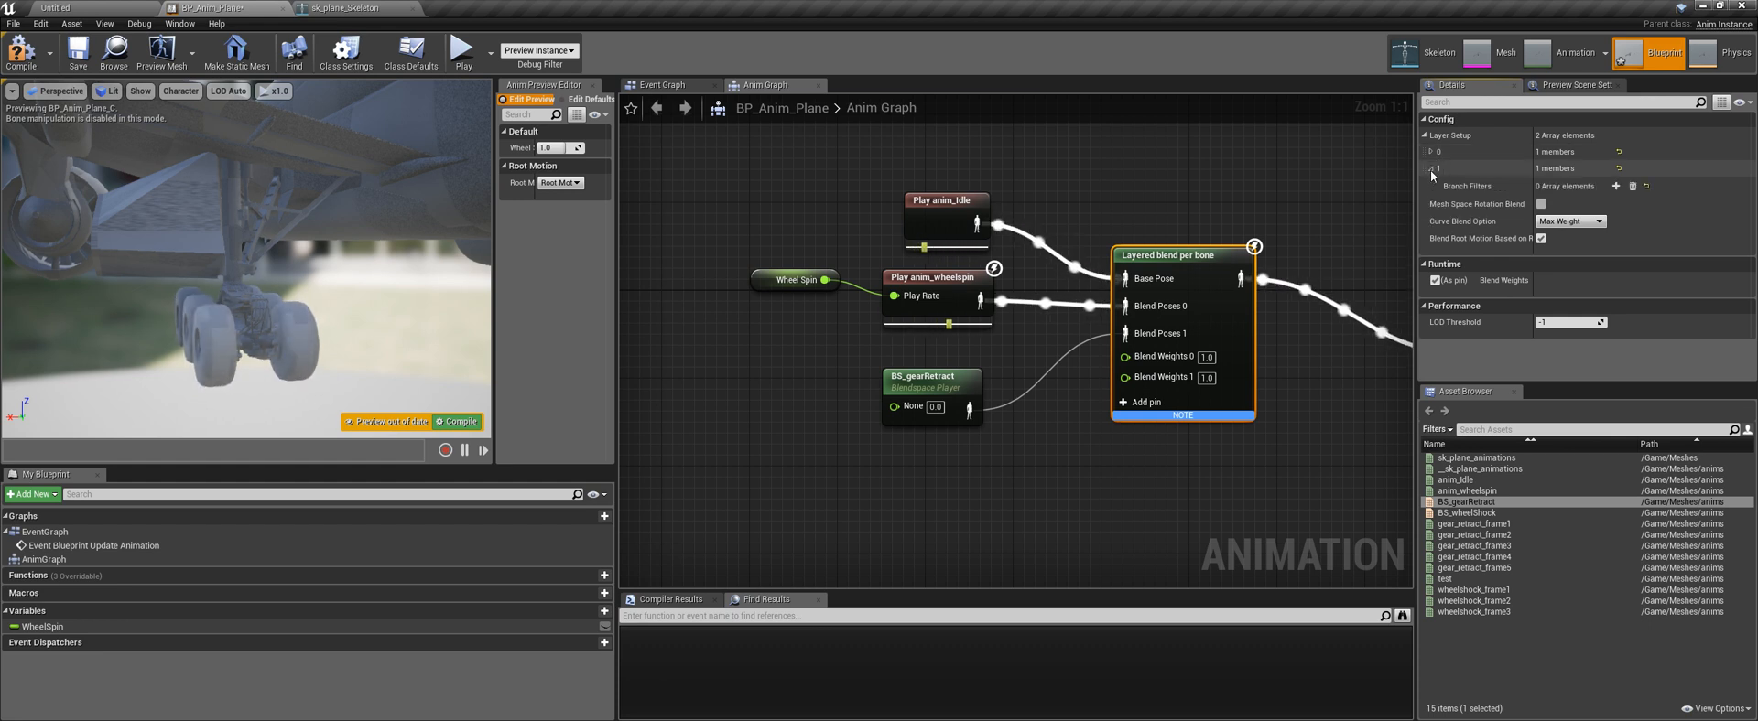
pyautogui.click(1618, 186)
pyautogui.click(1617, 186)
pyautogui.click(1616, 186)
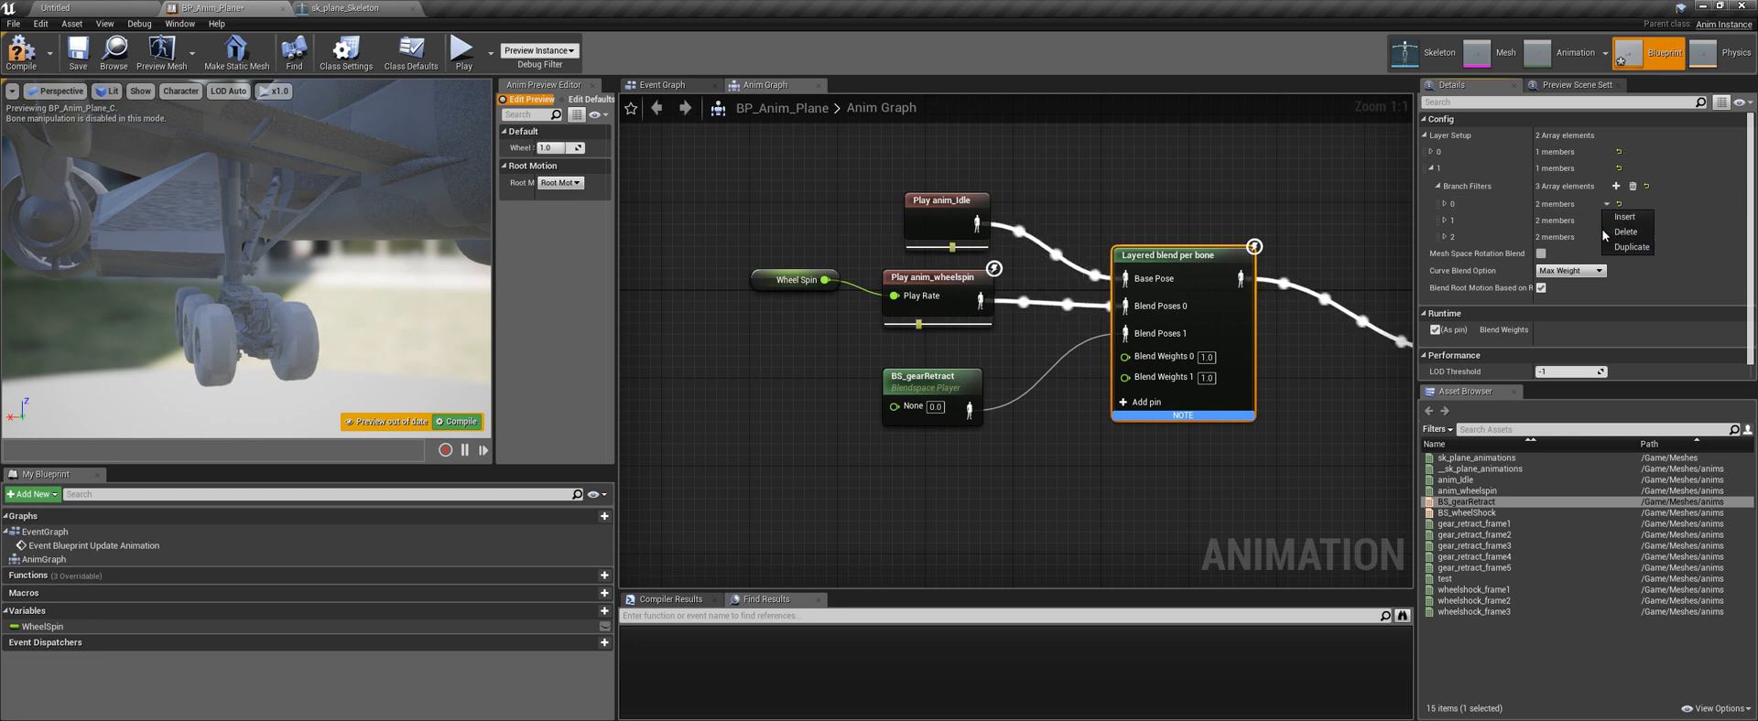
pyautogui.click(1728, 234)
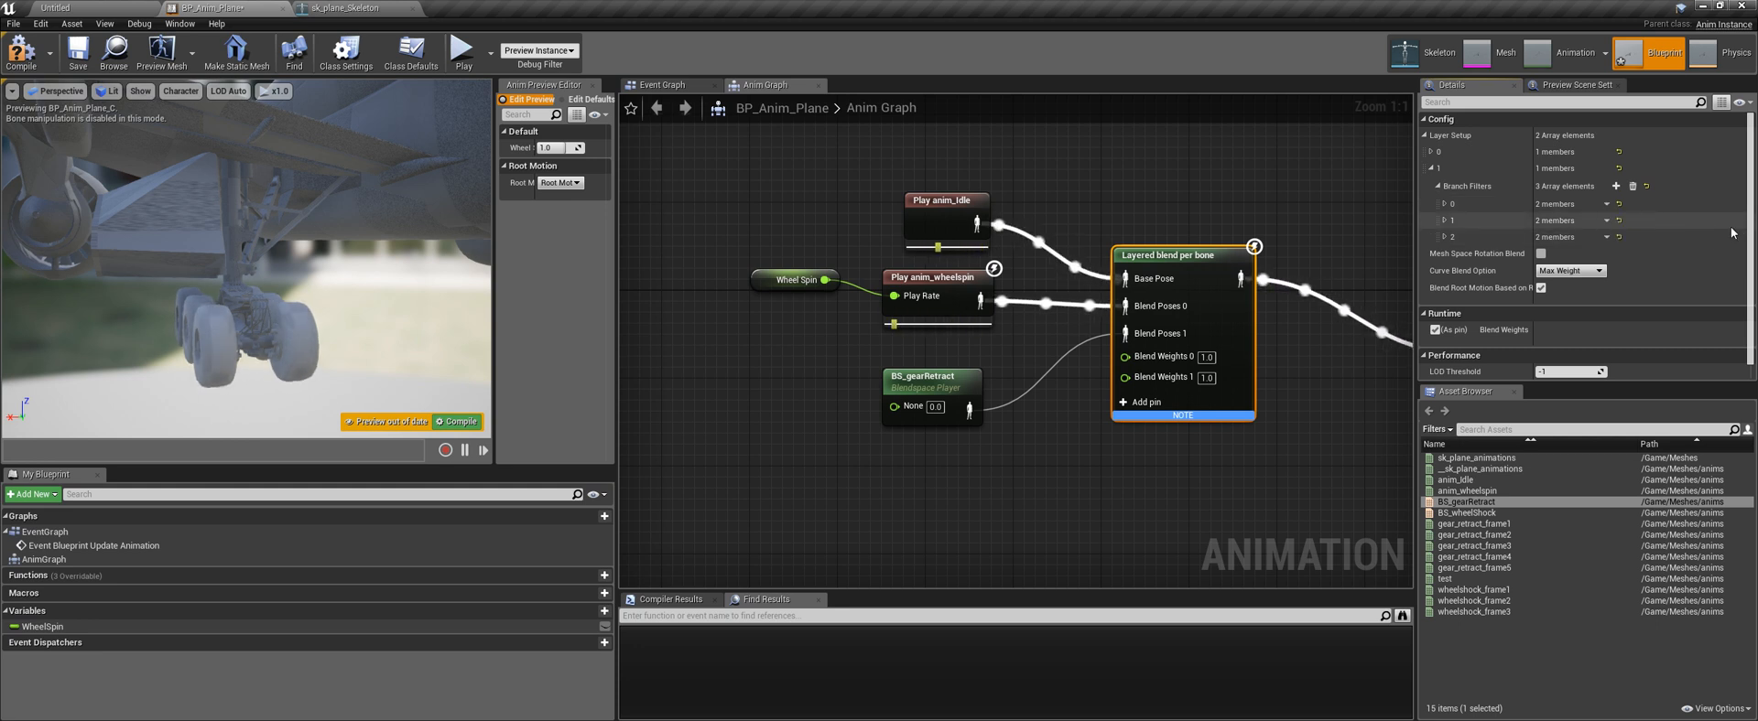
pyautogui.click(1442, 205)
pyautogui.click(1444, 254)
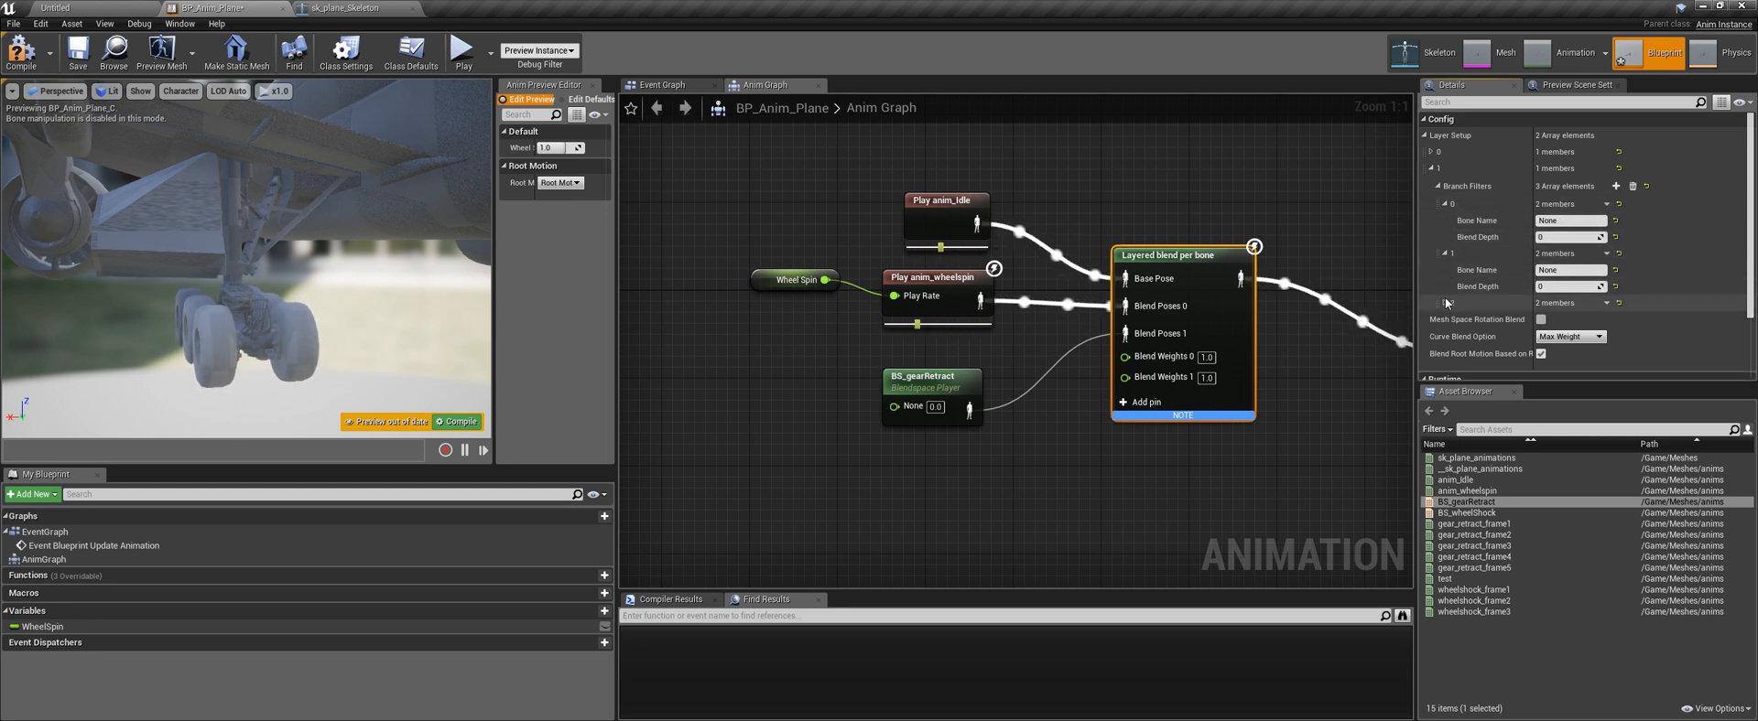
pyautogui.click(1444, 302)
# Copy the Strut1 bone's name from the skeleton into layer 1's branch filter 0 and set its blend depth to 1
pyautogui.click(346, 7)
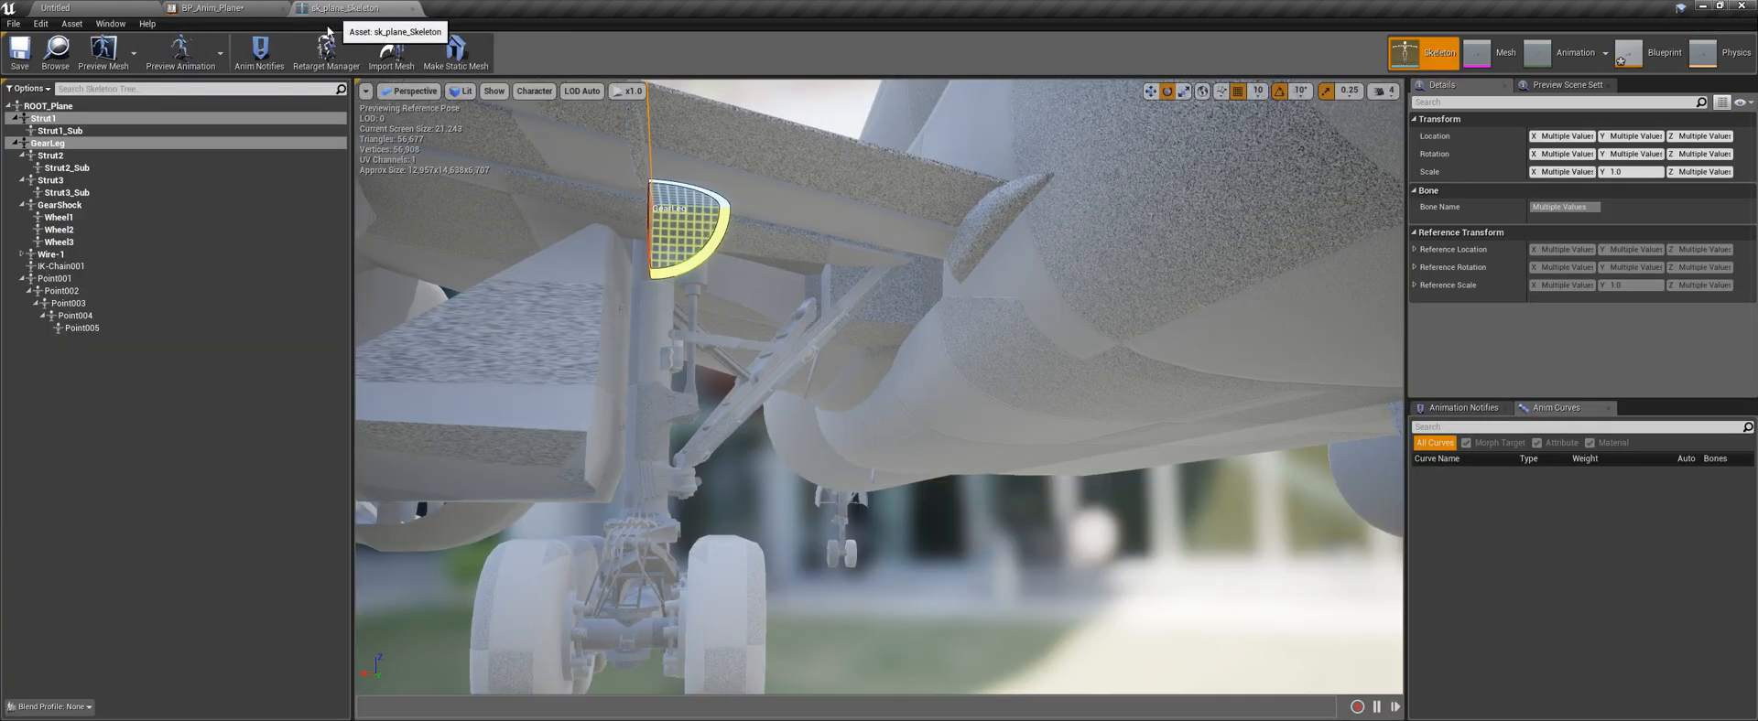
pyautogui.click(75, 143)
pyautogui.click(65, 119)
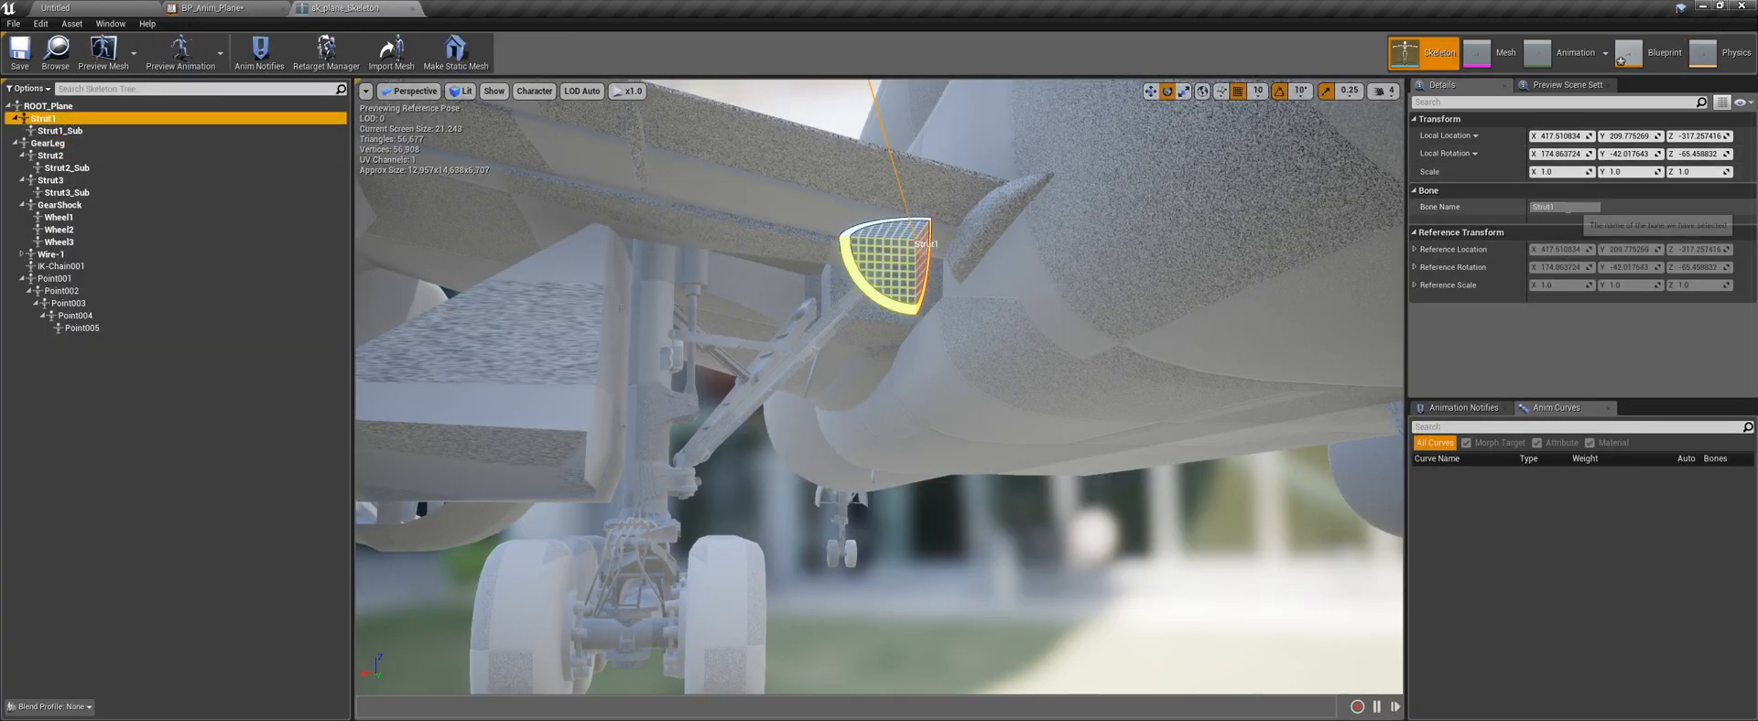
pyautogui.click(1501, 203)
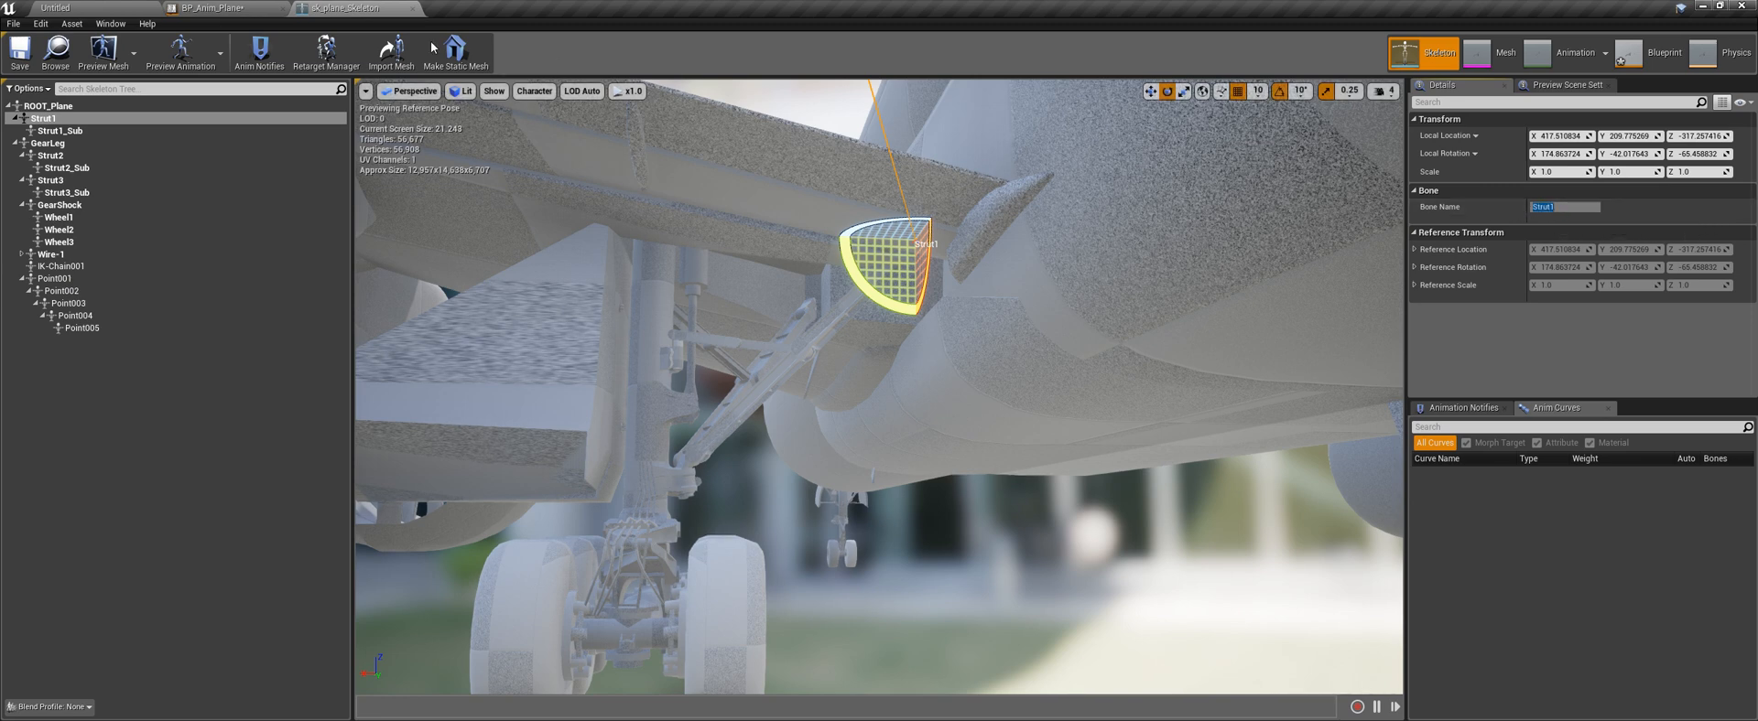
pyautogui.click(235, 7)
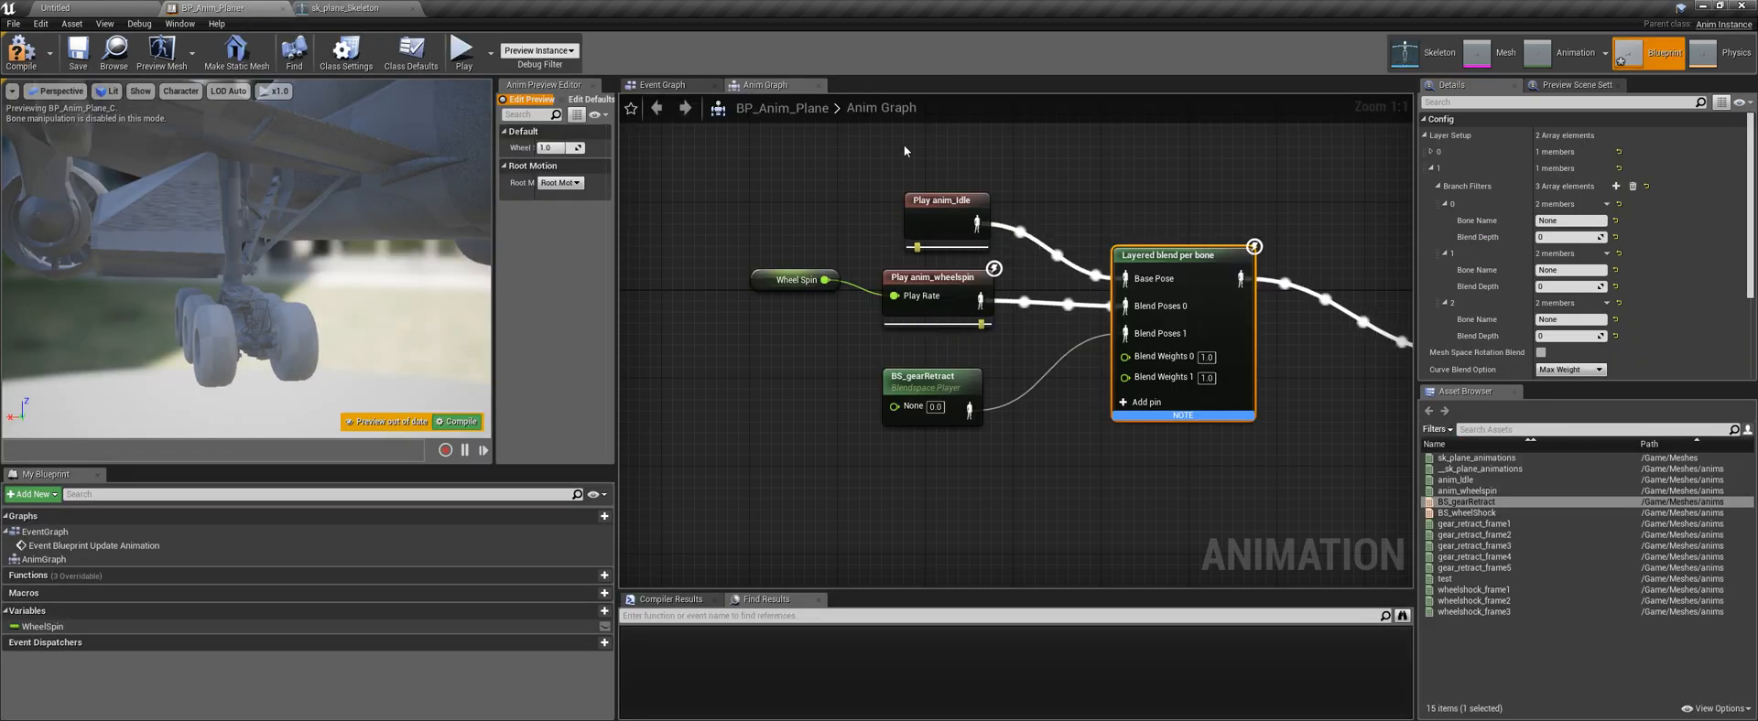
pyautogui.click(1568, 220)
pyautogui.write('Strut1')
pyautogui.click(1568, 237)
pyautogui.write('1')
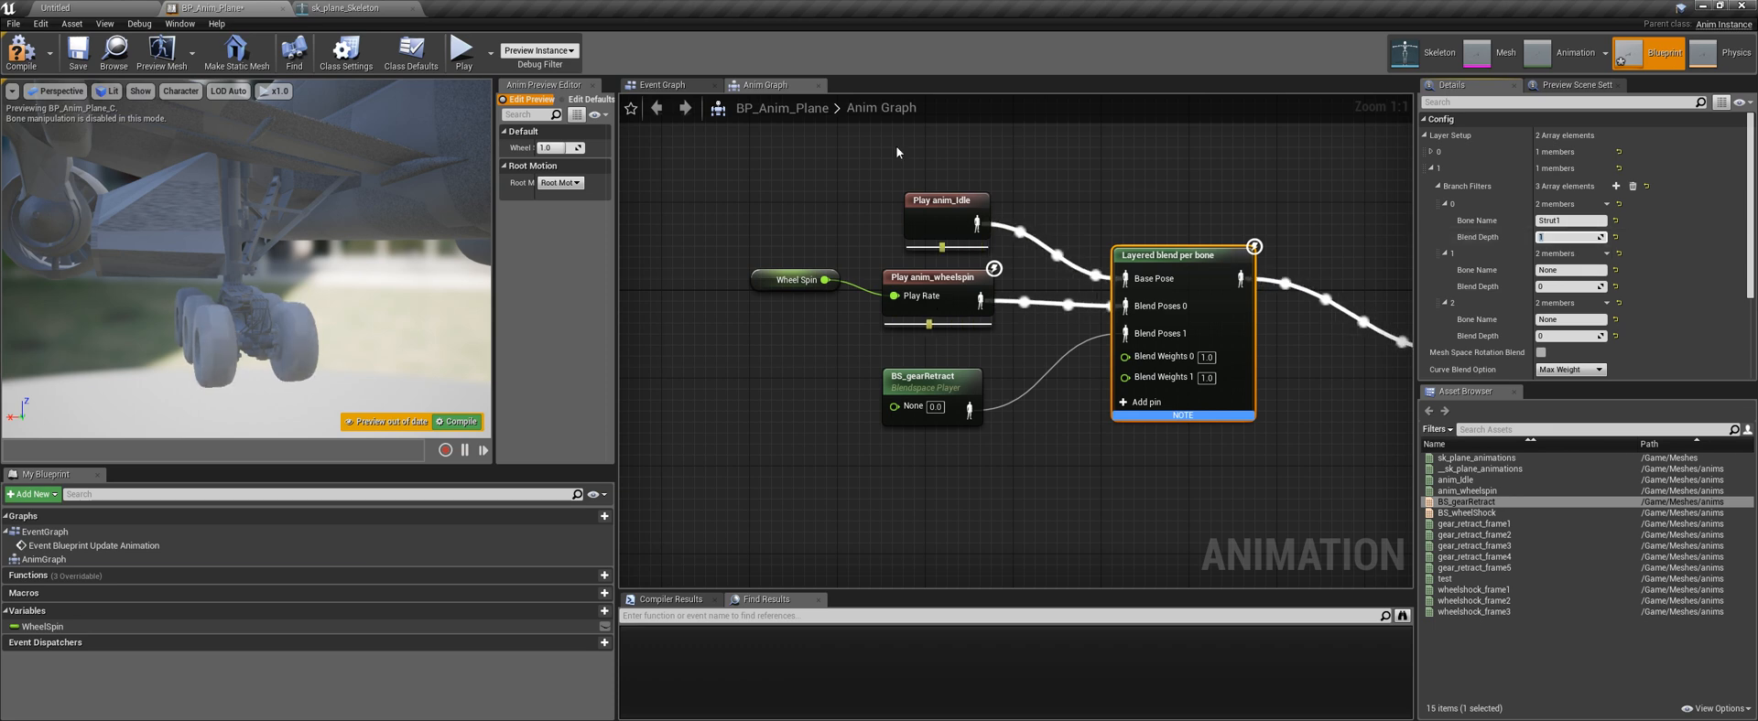
# Copy the GearLeg bone's name from the skeleton into layer 1's branch filter 1 and set its blend depth to 1
pyautogui.click(346, 7)
pyautogui.click(48, 143)
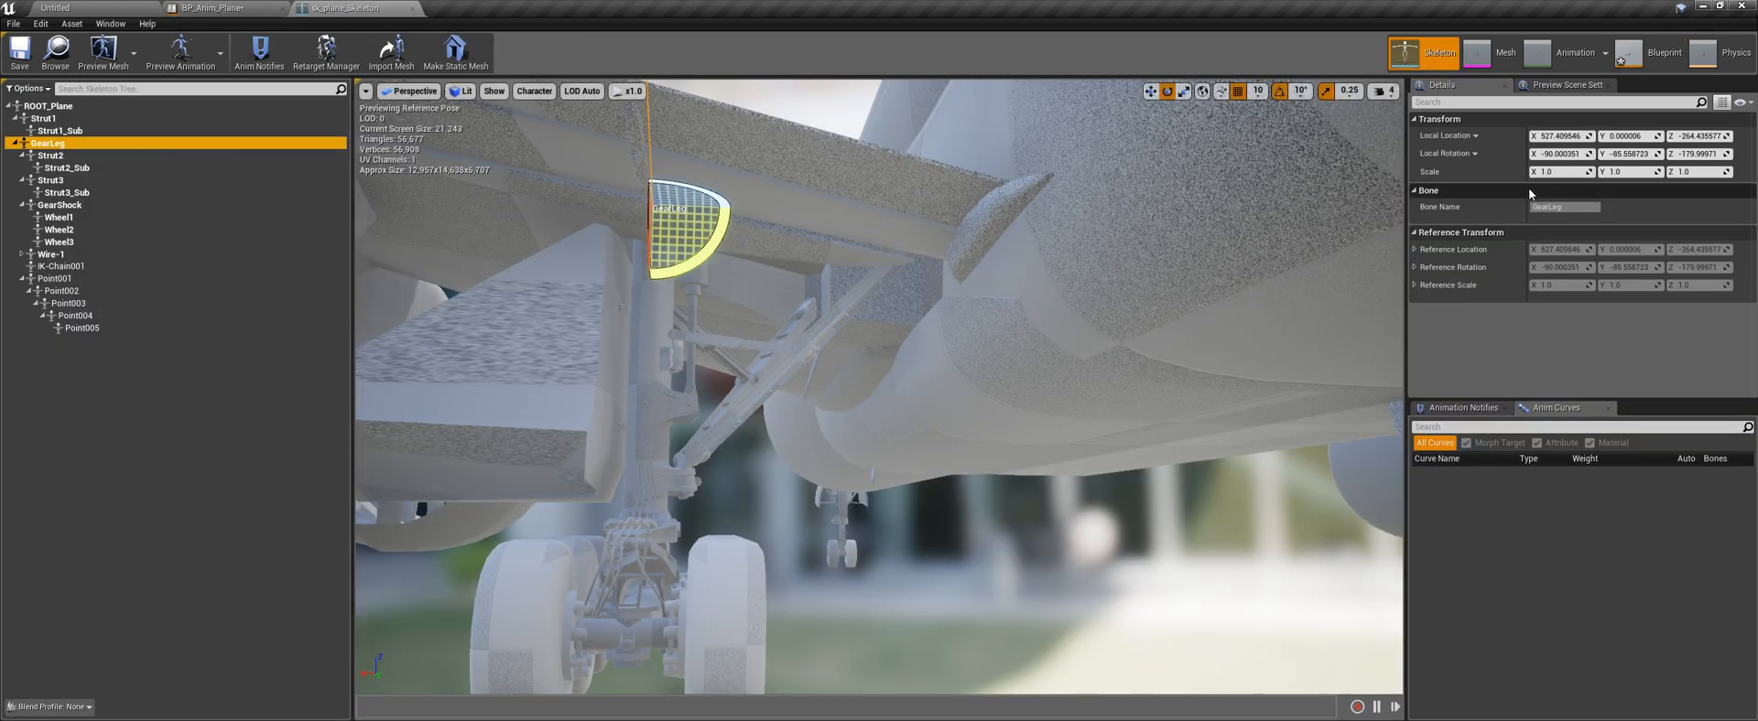
pyautogui.moveTo(1575, 210); pyautogui.dragTo(1434, 206)
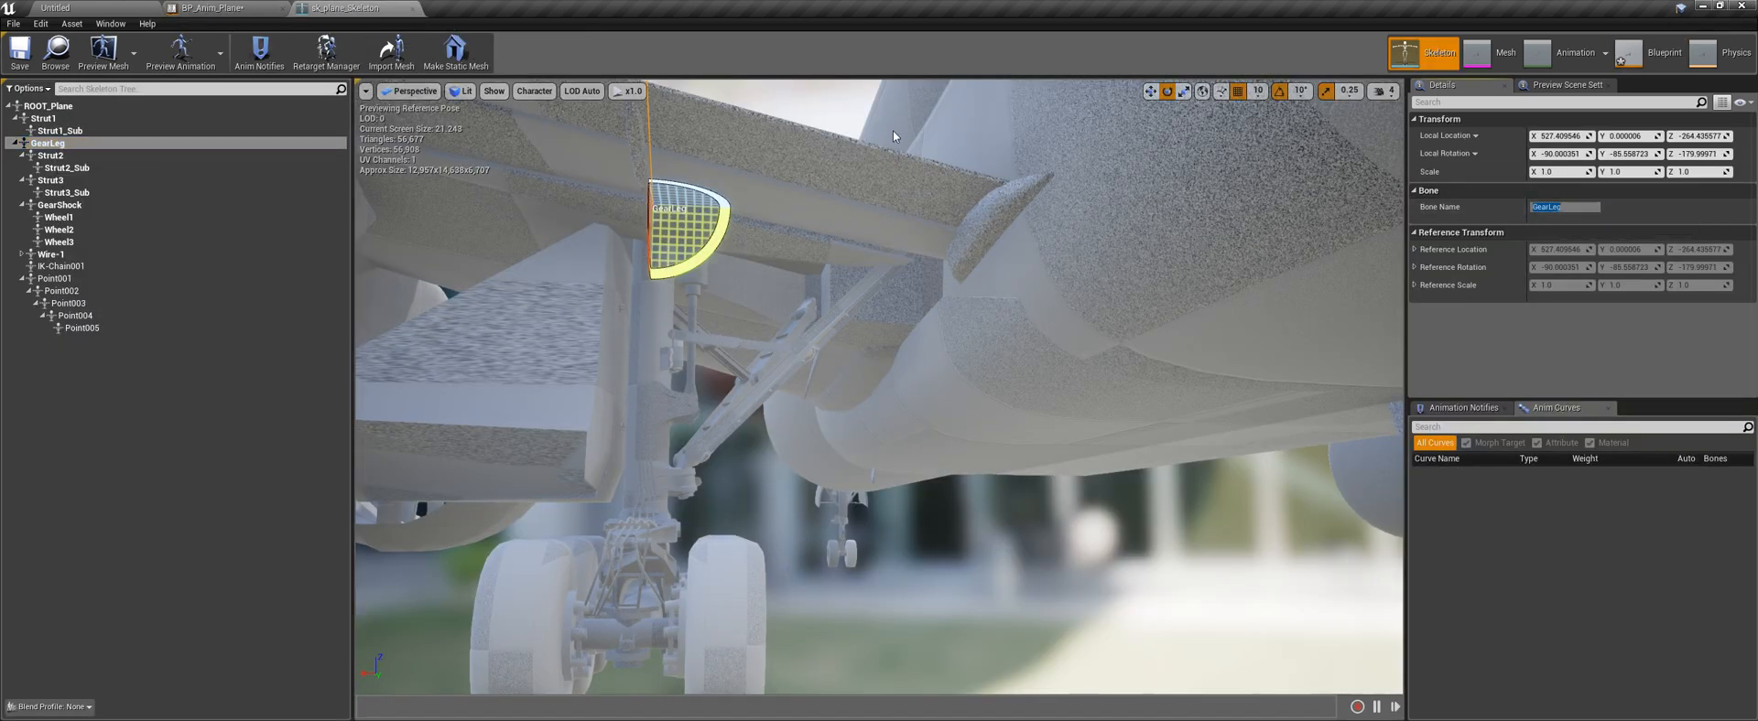
pyautogui.click(249, 7)
pyautogui.click(1556, 271)
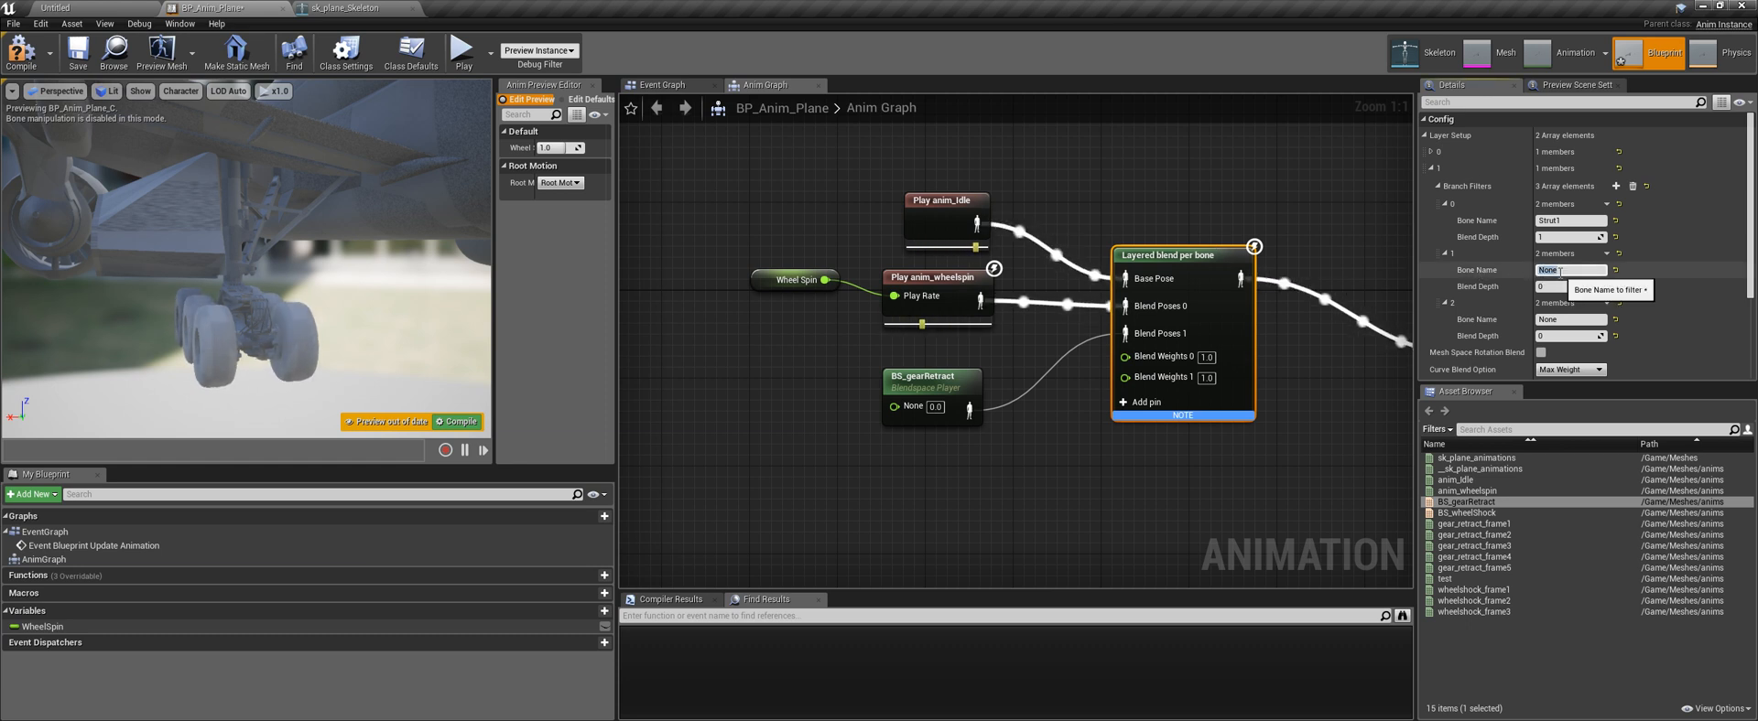
pyautogui.write('GearLeg')
pyautogui.click(1554, 287)
pyautogui.write('1')
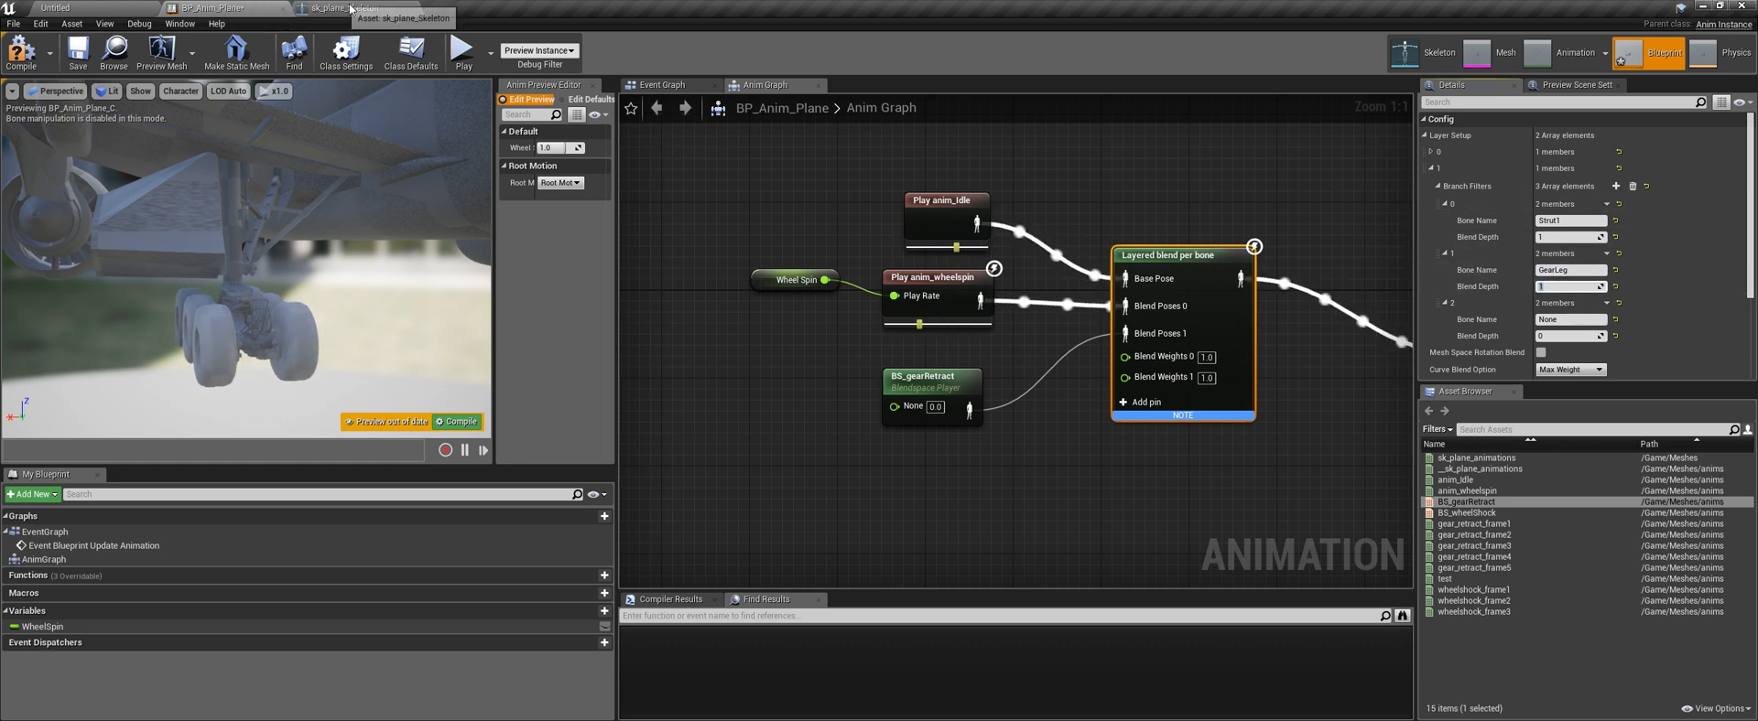
# Examine how Strut1, its child Strut1_Sub and GearLeg are arranged in the skeleton hierarchy
pyautogui.click(1557, 237)
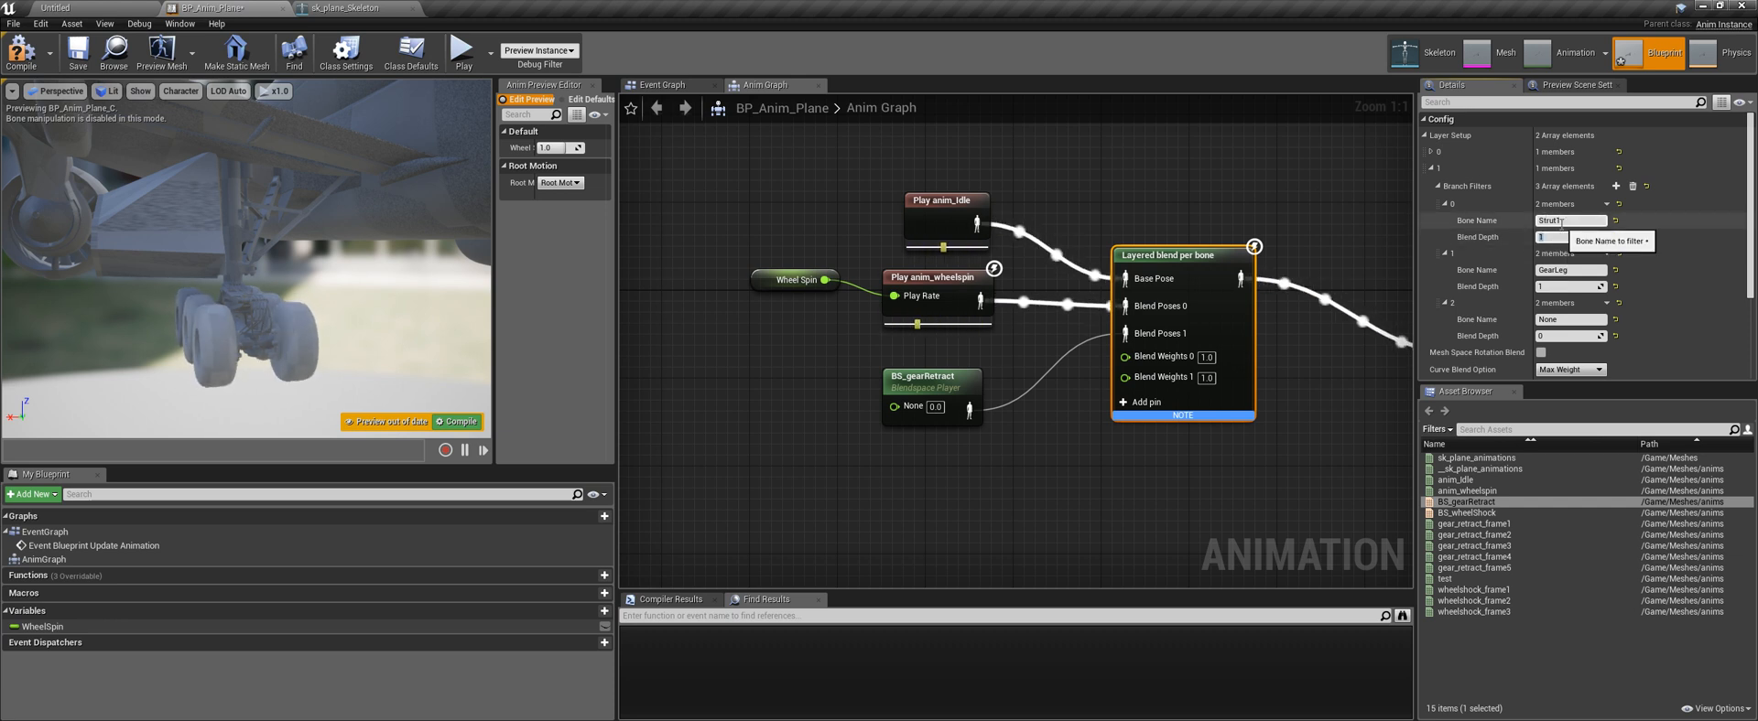
pyautogui.click(354, 8)
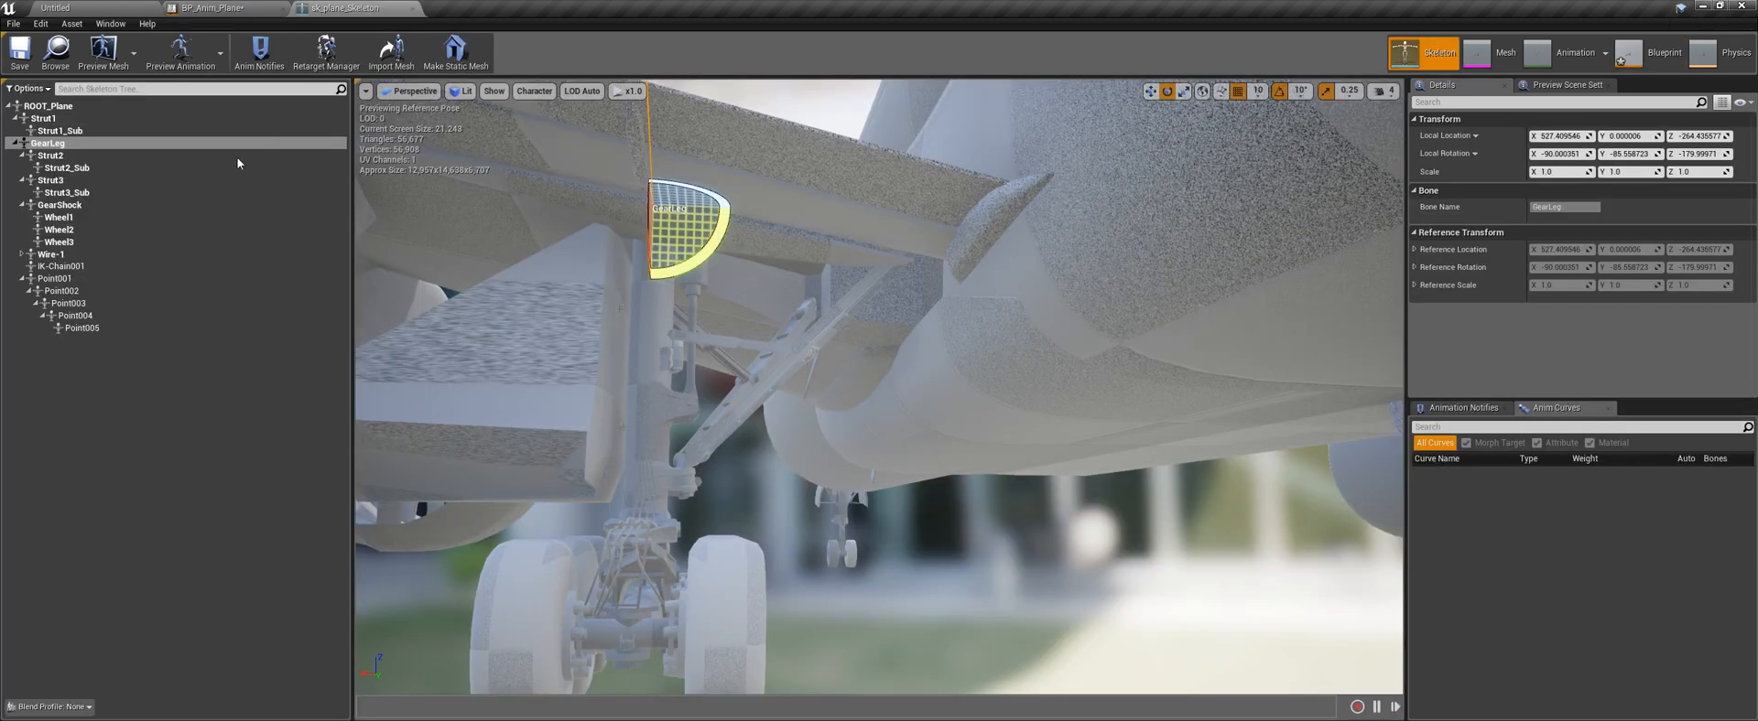
pyautogui.click(47, 120)
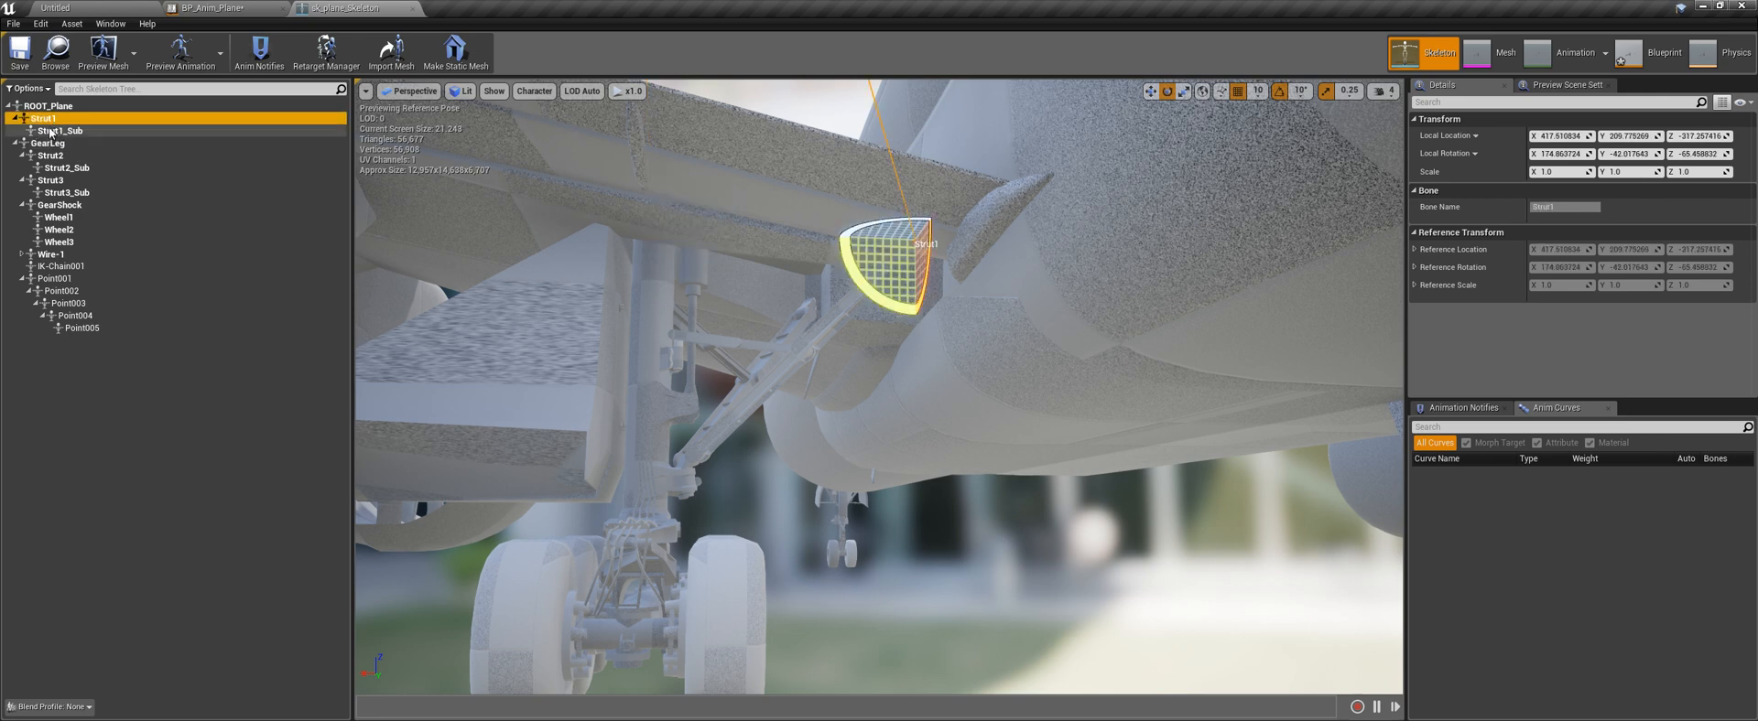
pyautogui.keyDown('ctrl'); pyautogui.click(55, 130); pyautogui.keyUp('ctrl')
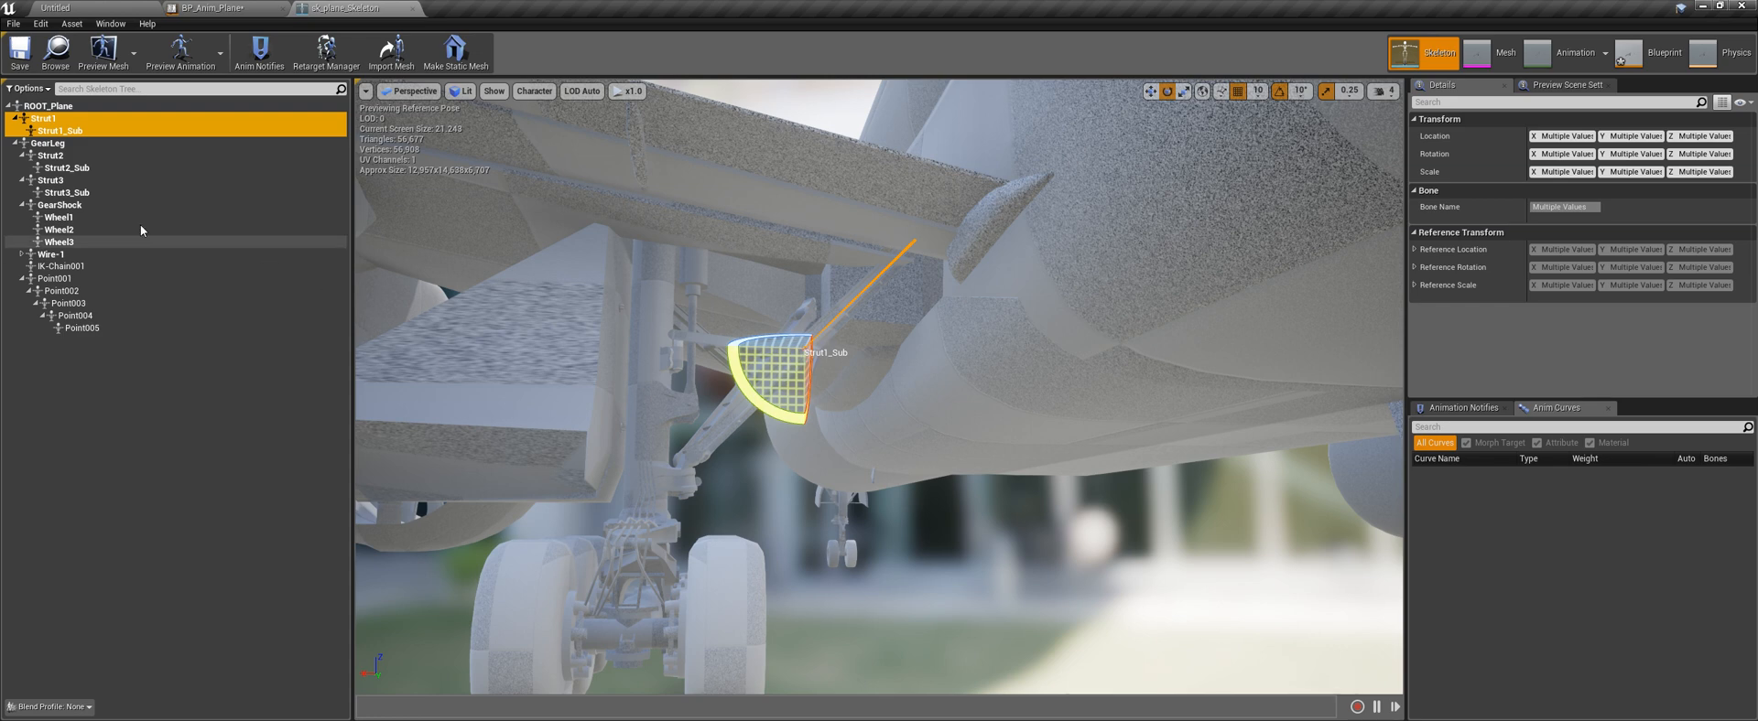
pyautogui.click(61, 132)
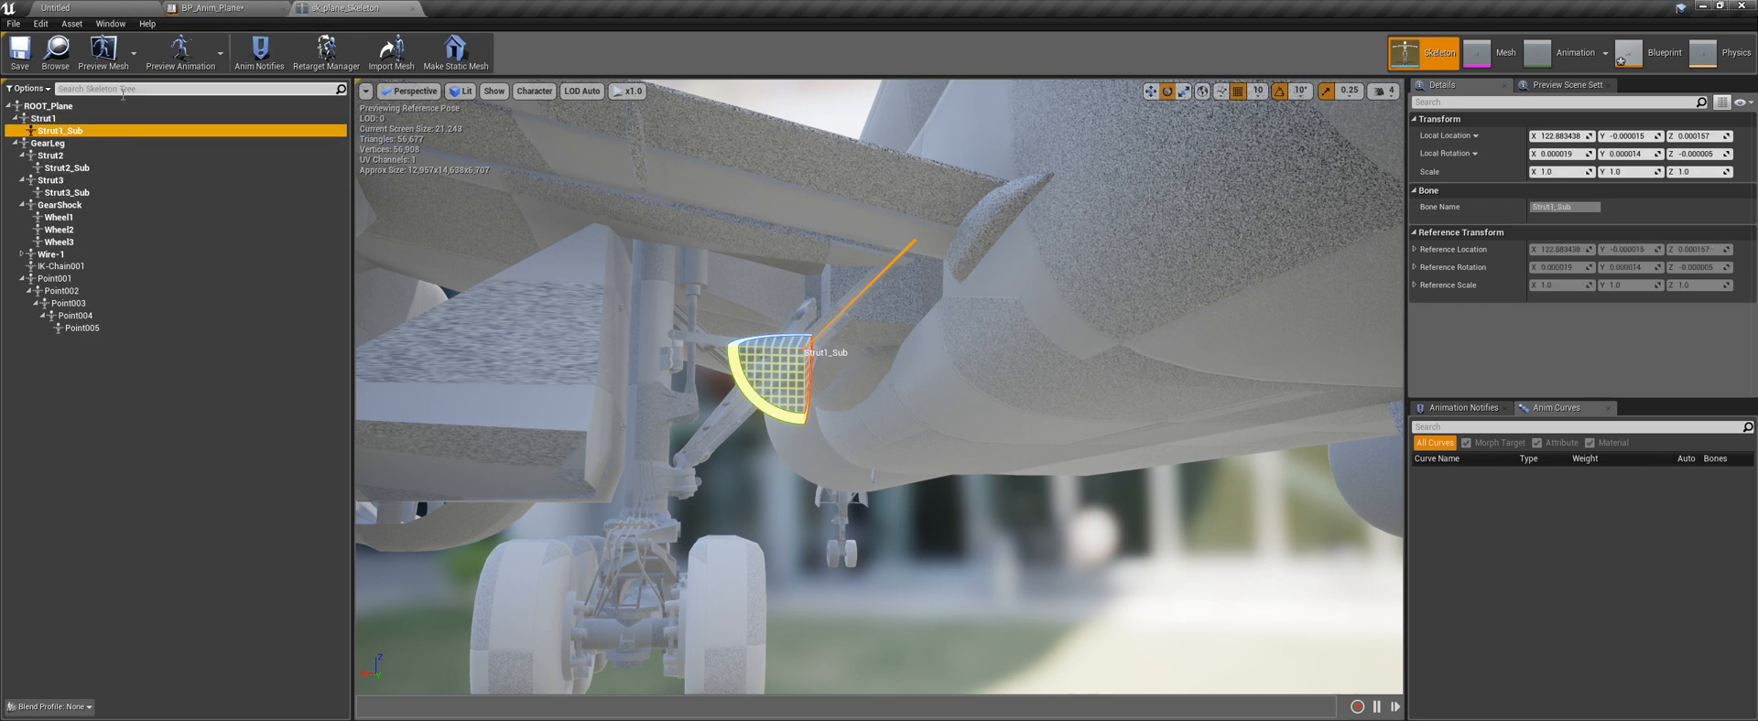
pyautogui.click(64, 144)
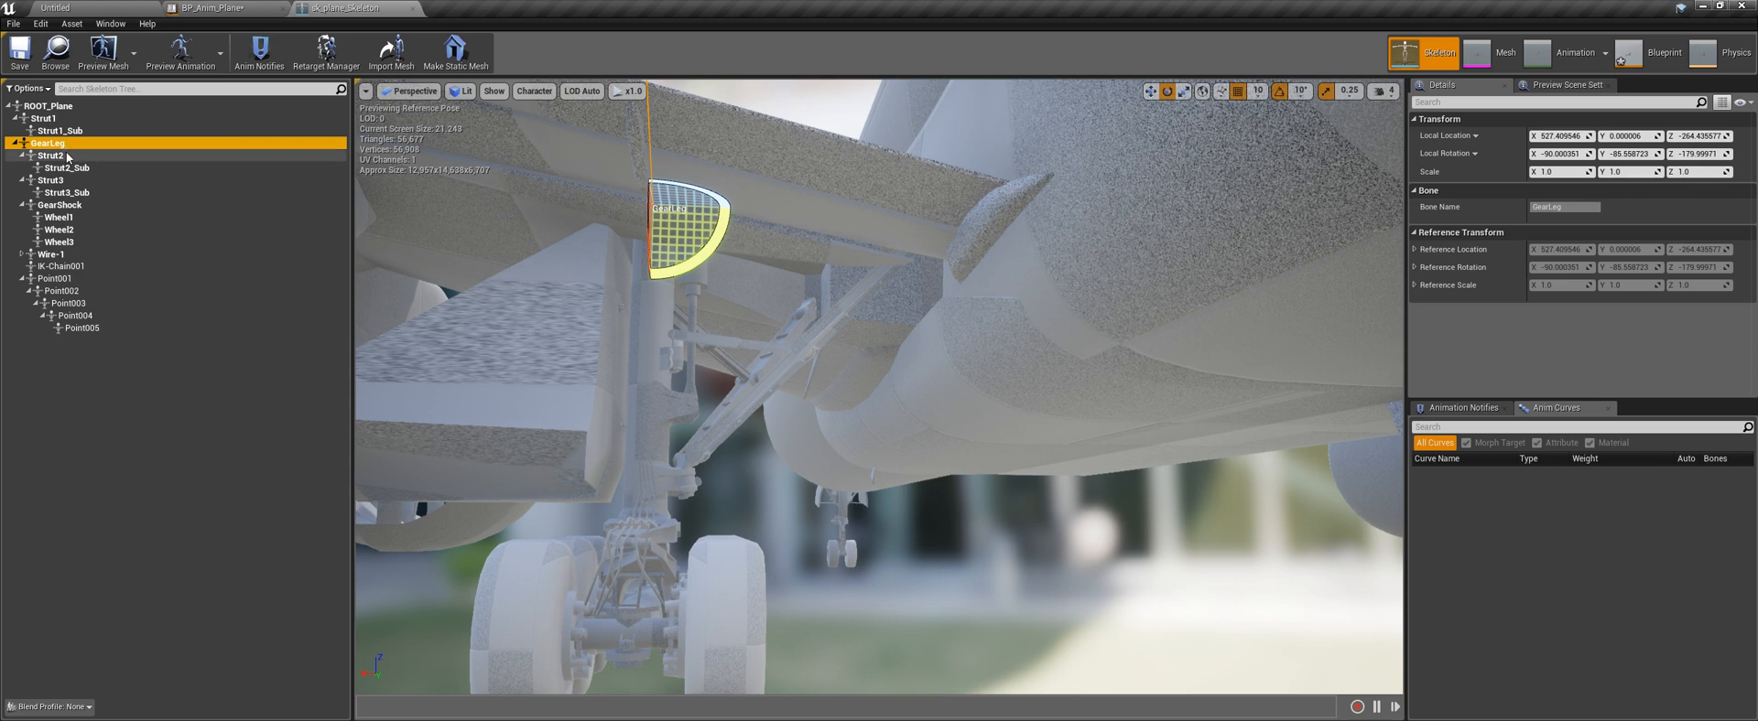
# Collapse the Strut2, Strut3, GearShock, Wire-1 and Point001 branches in the skeleton tree
pyautogui.click(23, 156)
pyautogui.click(22, 167)
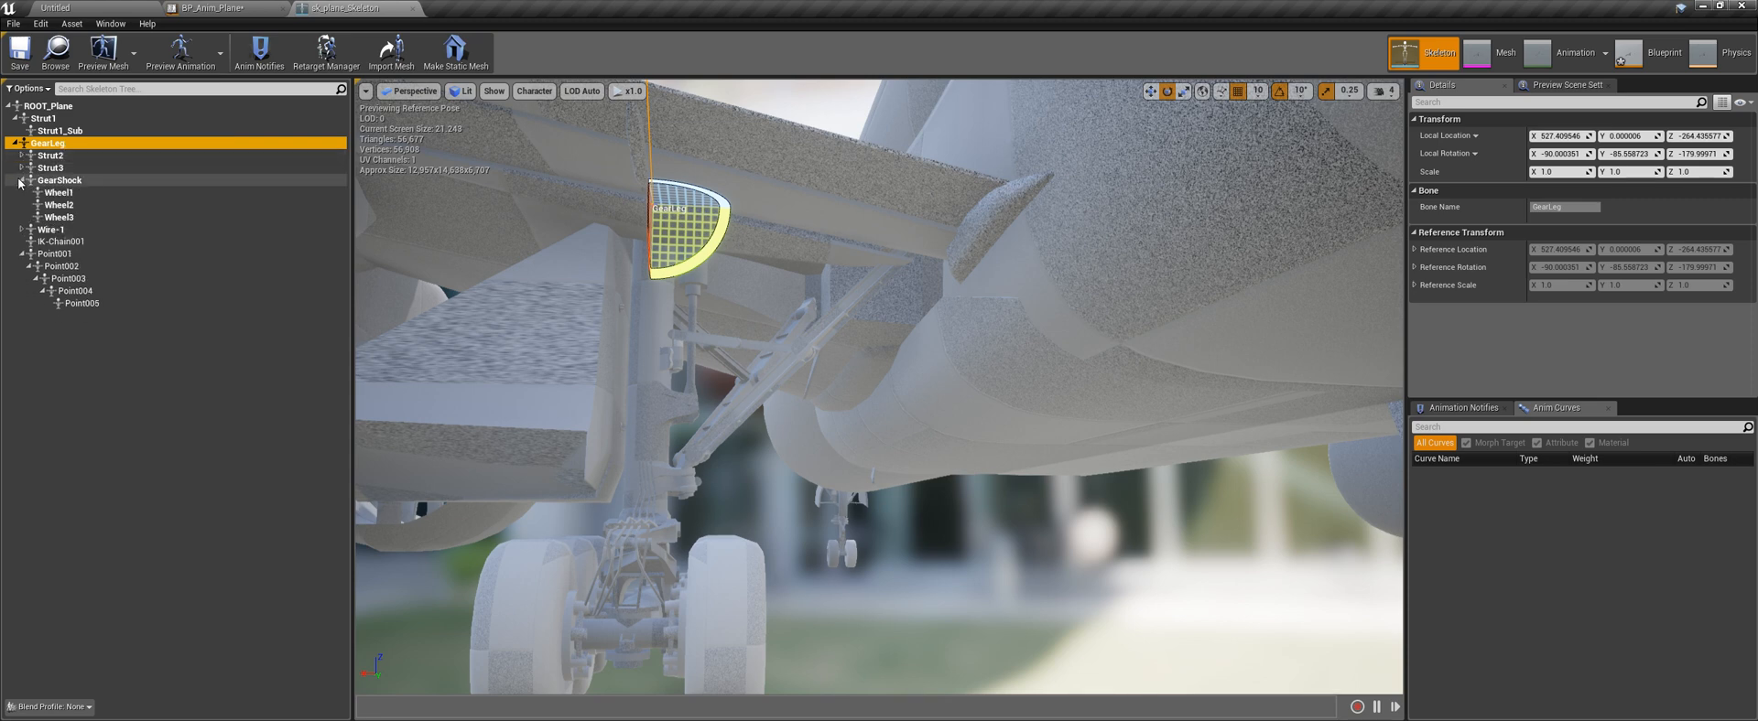
pyautogui.click(24, 182)
pyautogui.click(22, 181)
pyautogui.click(22, 193)
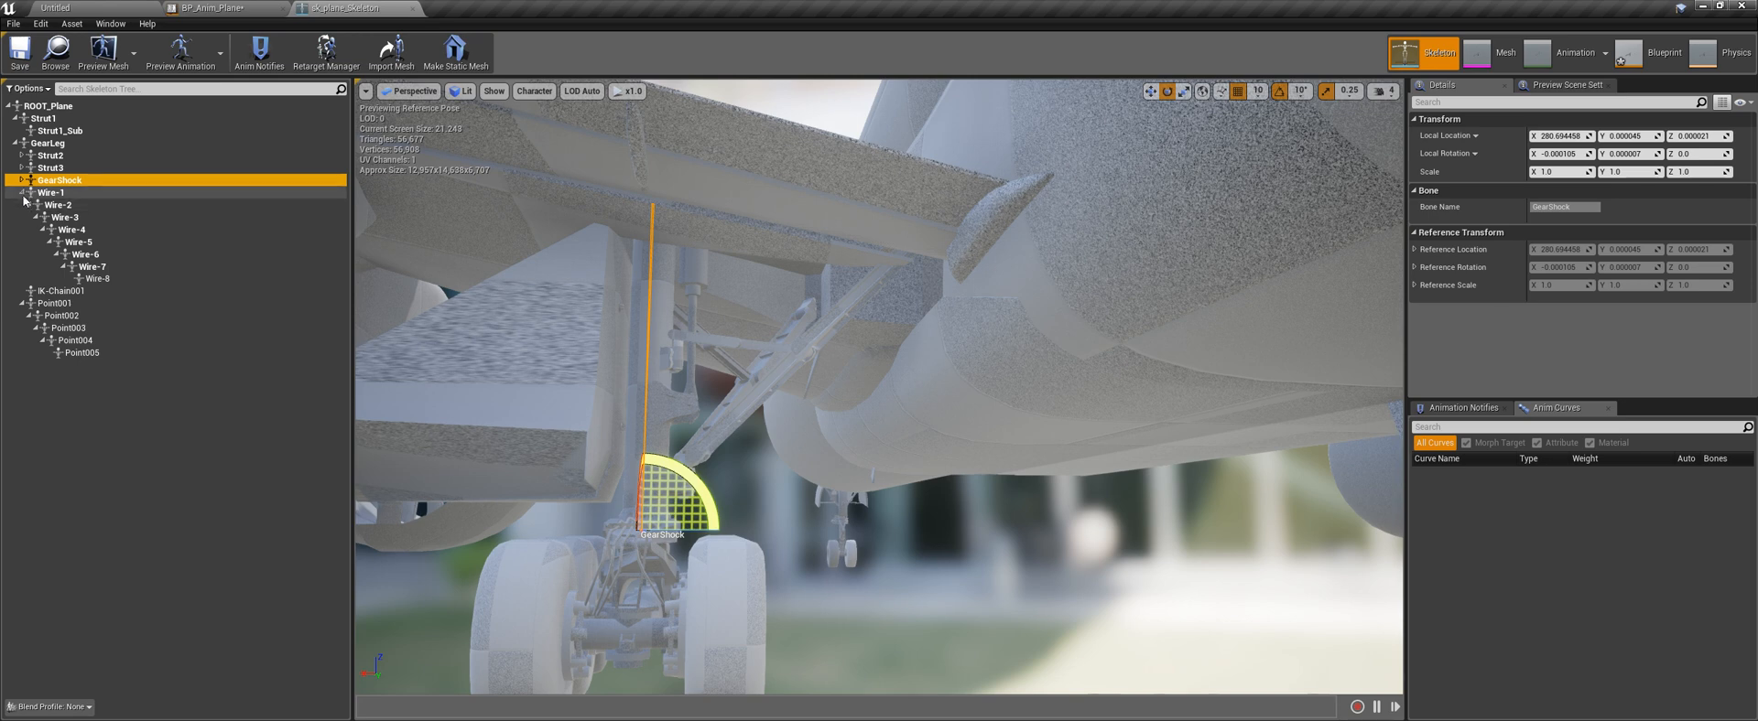
pyautogui.click(22, 194)
pyautogui.click(22, 217)
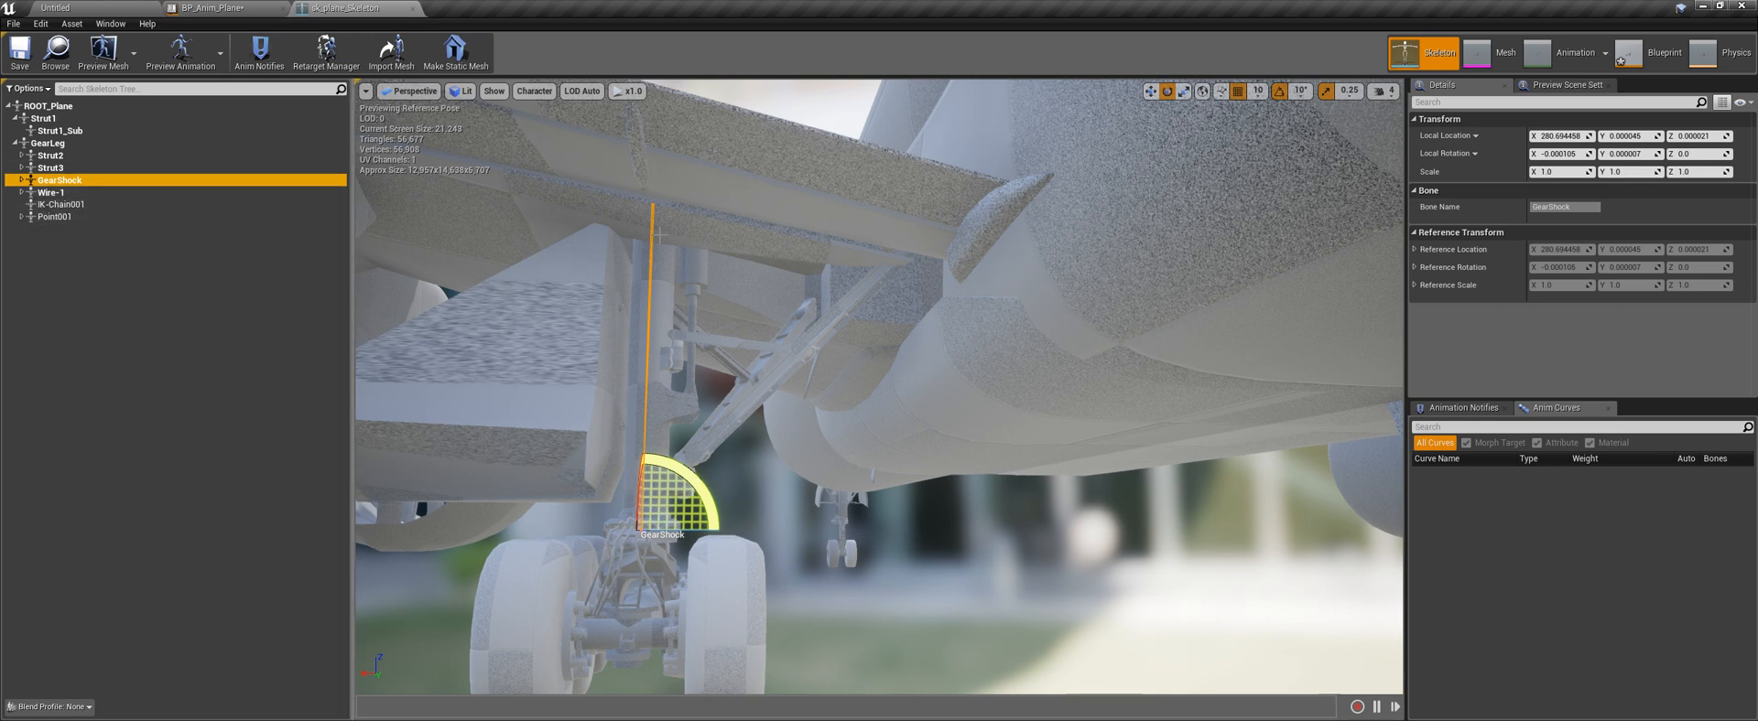
# Examine GearLeg's direct child bones from Strut2 through Wire-1 in the skeleton tree
pyautogui.click(53, 155)
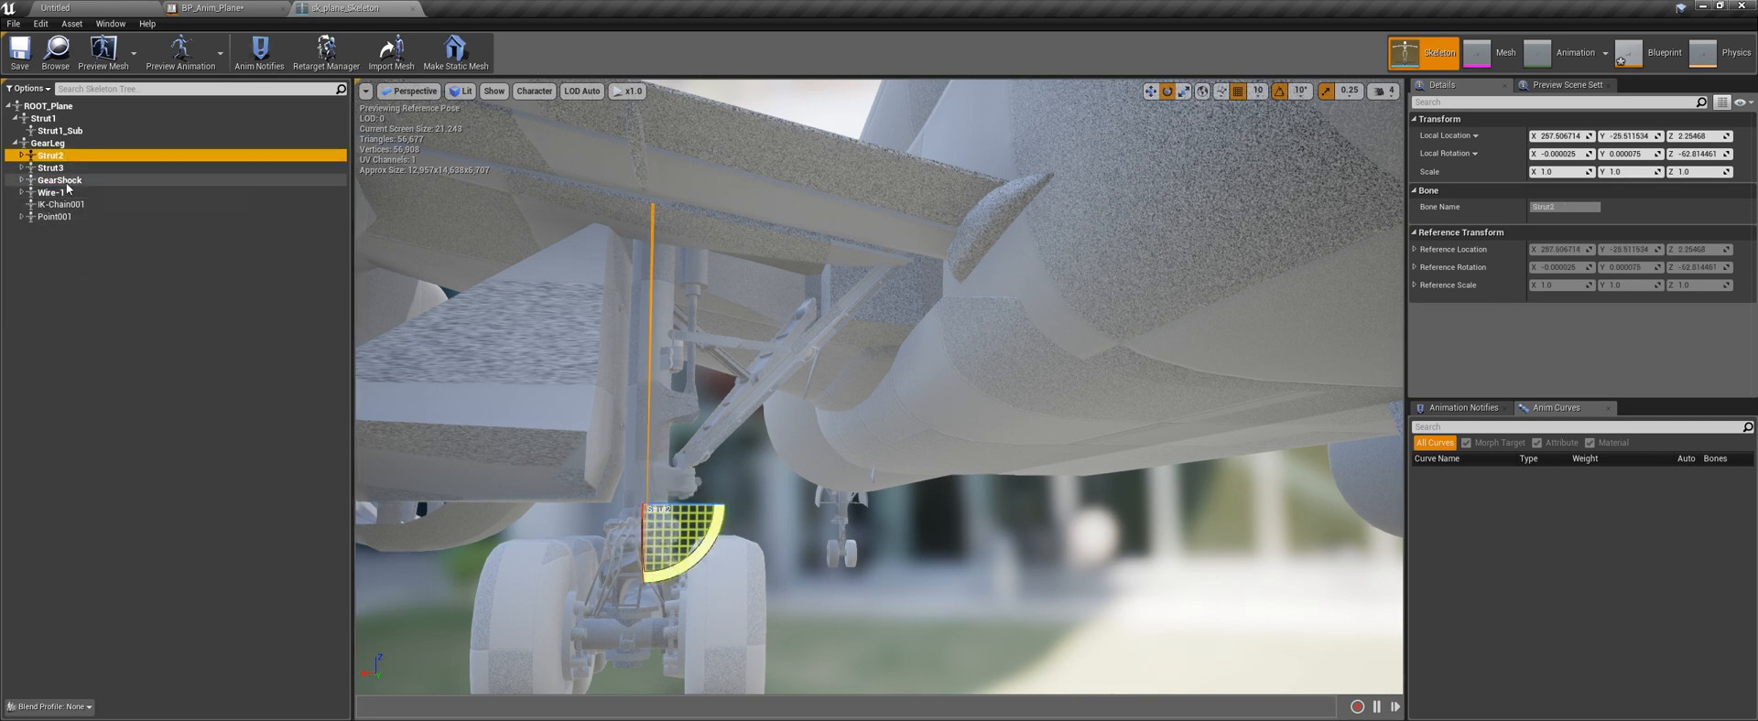
pyautogui.keyDown('shift'); pyautogui.click(62, 192); pyautogui.keyUp('shift')
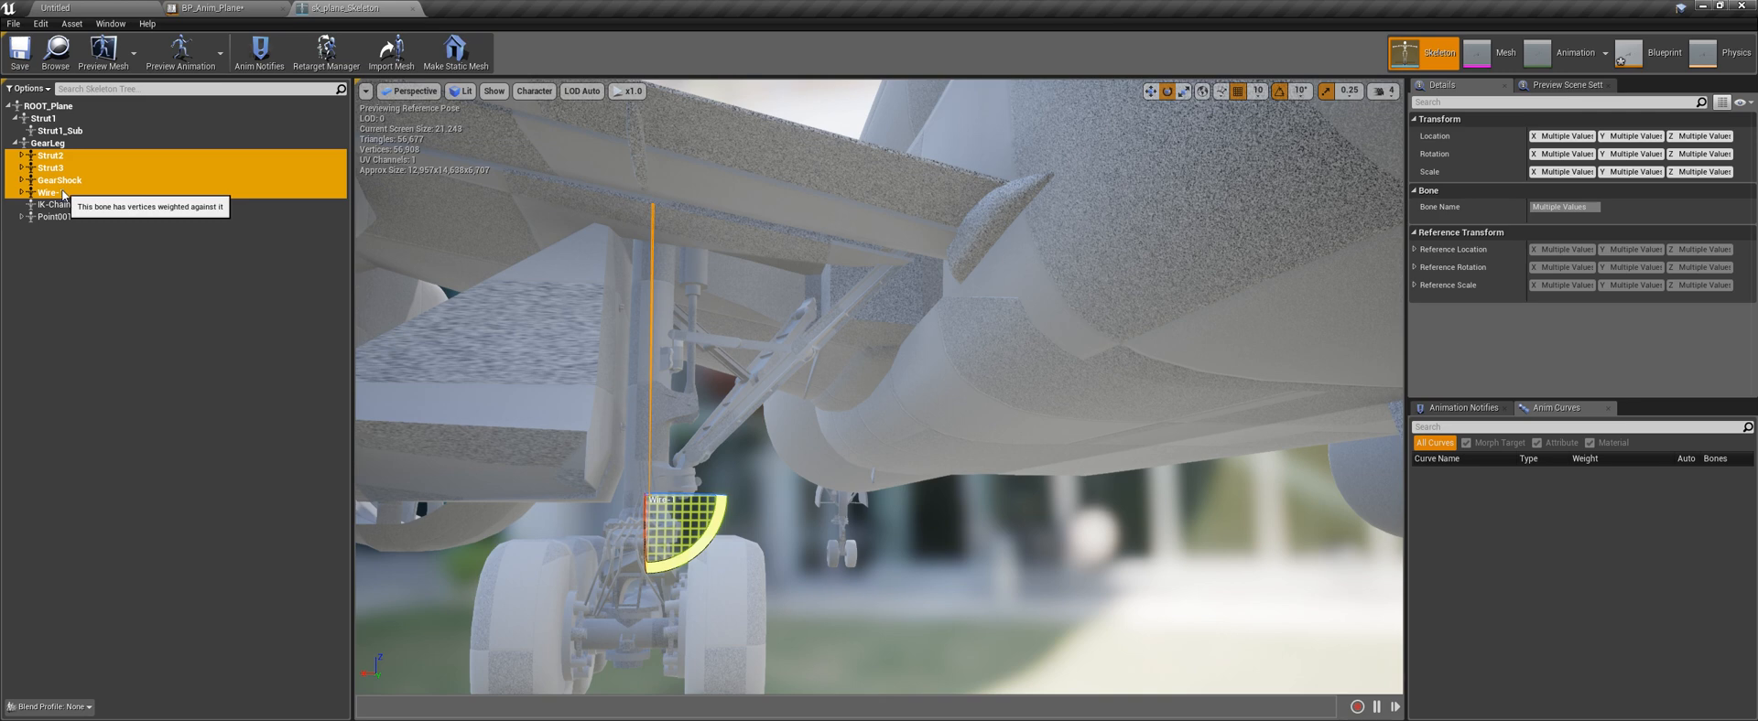
pyautogui.click(53, 143)
pyautogui.click(58, 156)
pyautogui.click(60, 145)
# Copy the Strut2 bone's name from the skeleton into layer 1's branch filter 2 in BP_Anim_Plane
pyautogui.click(55, 156)
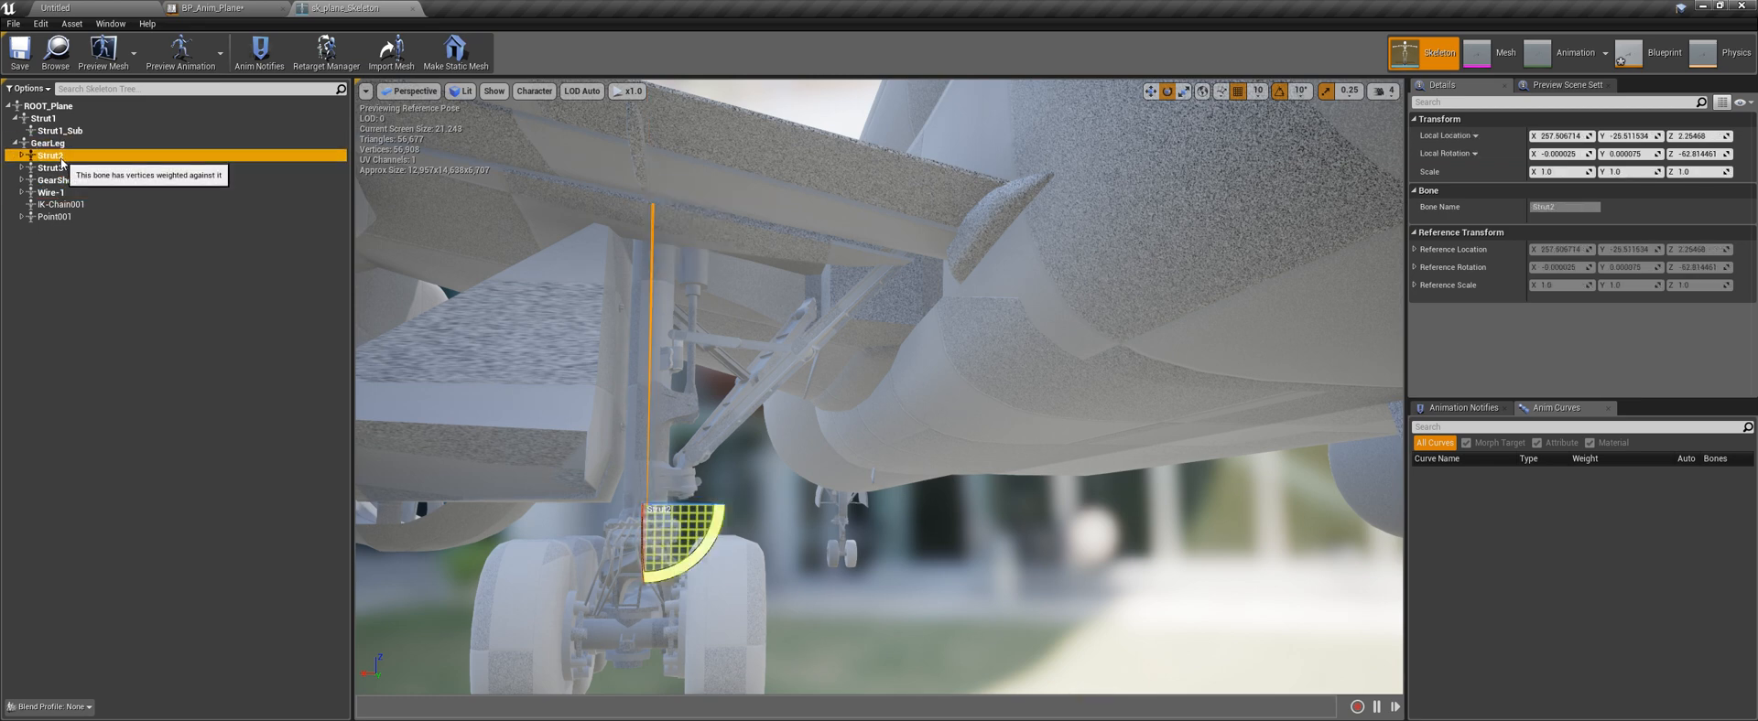
pyautogui.click(1557, 207)
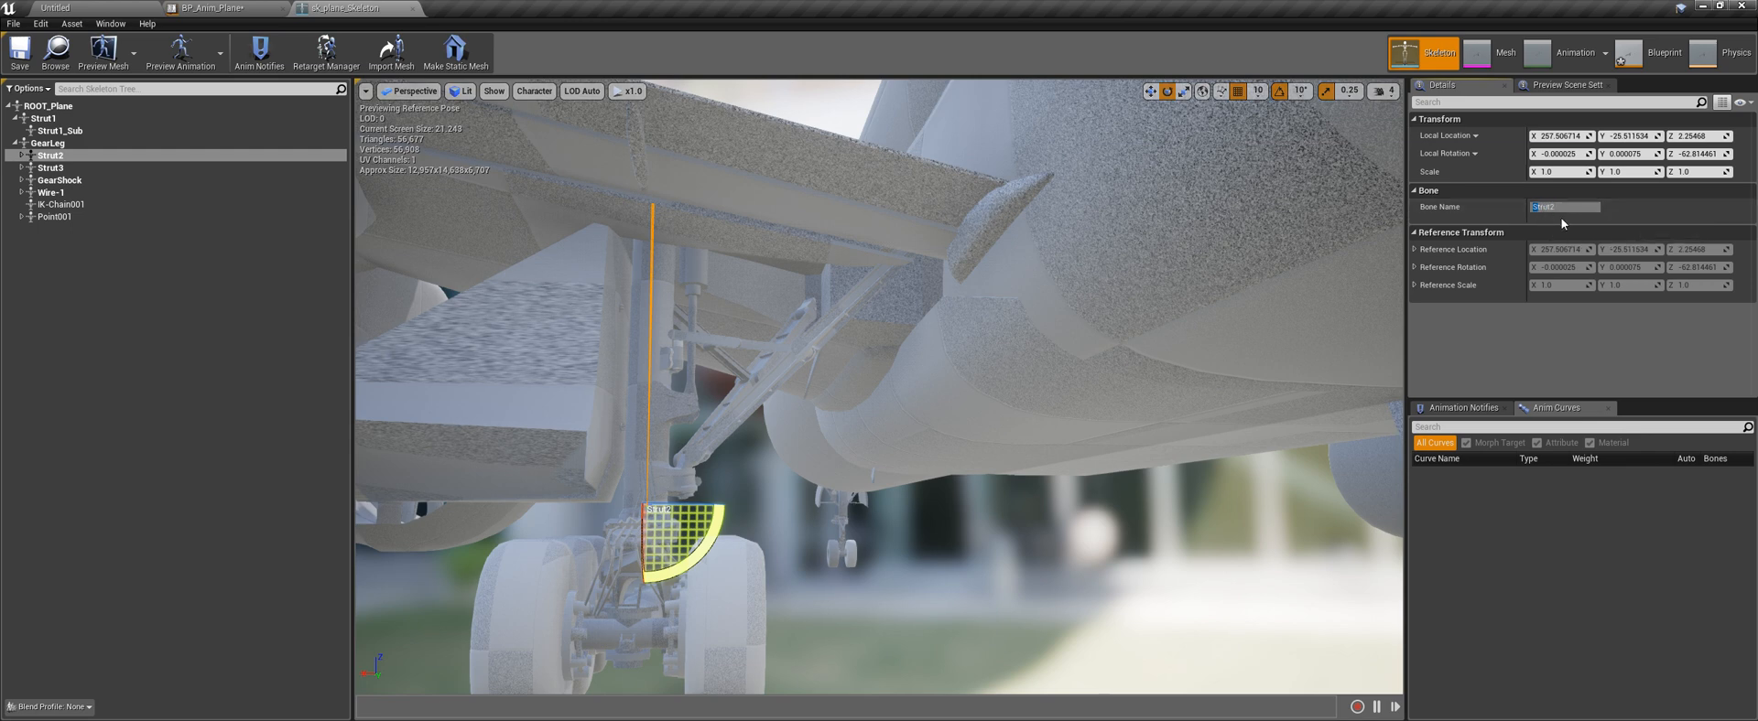
pyautogui.click(212, 8)
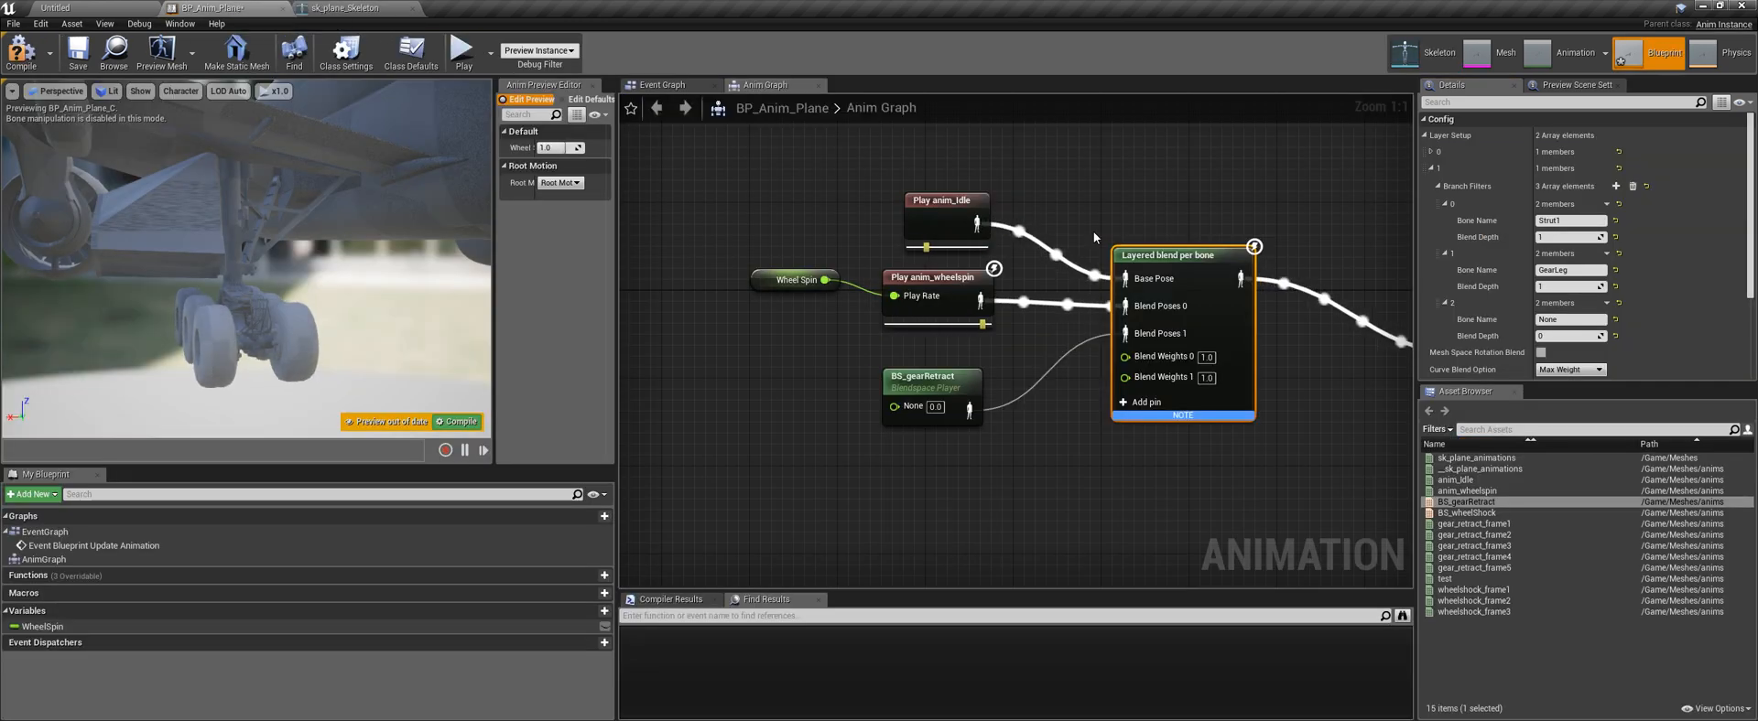
pyautogui.click(1570, 319)
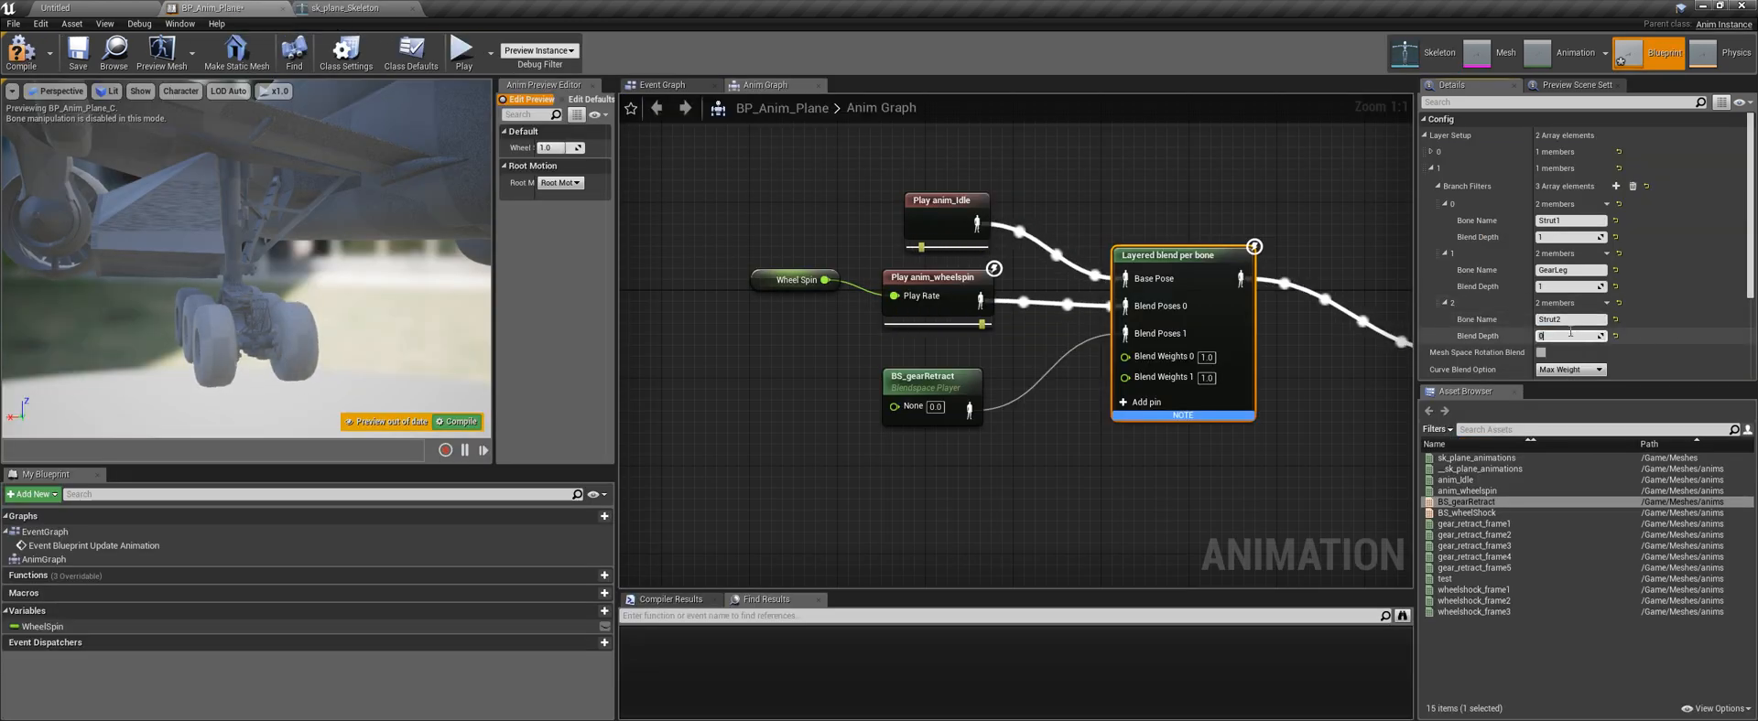
# Look up the Strut3 bone's name in the plane skeleton and return to BP_Anim_Plane
pyautogui.click(330, 8)
pyautogui.click(50, 167)
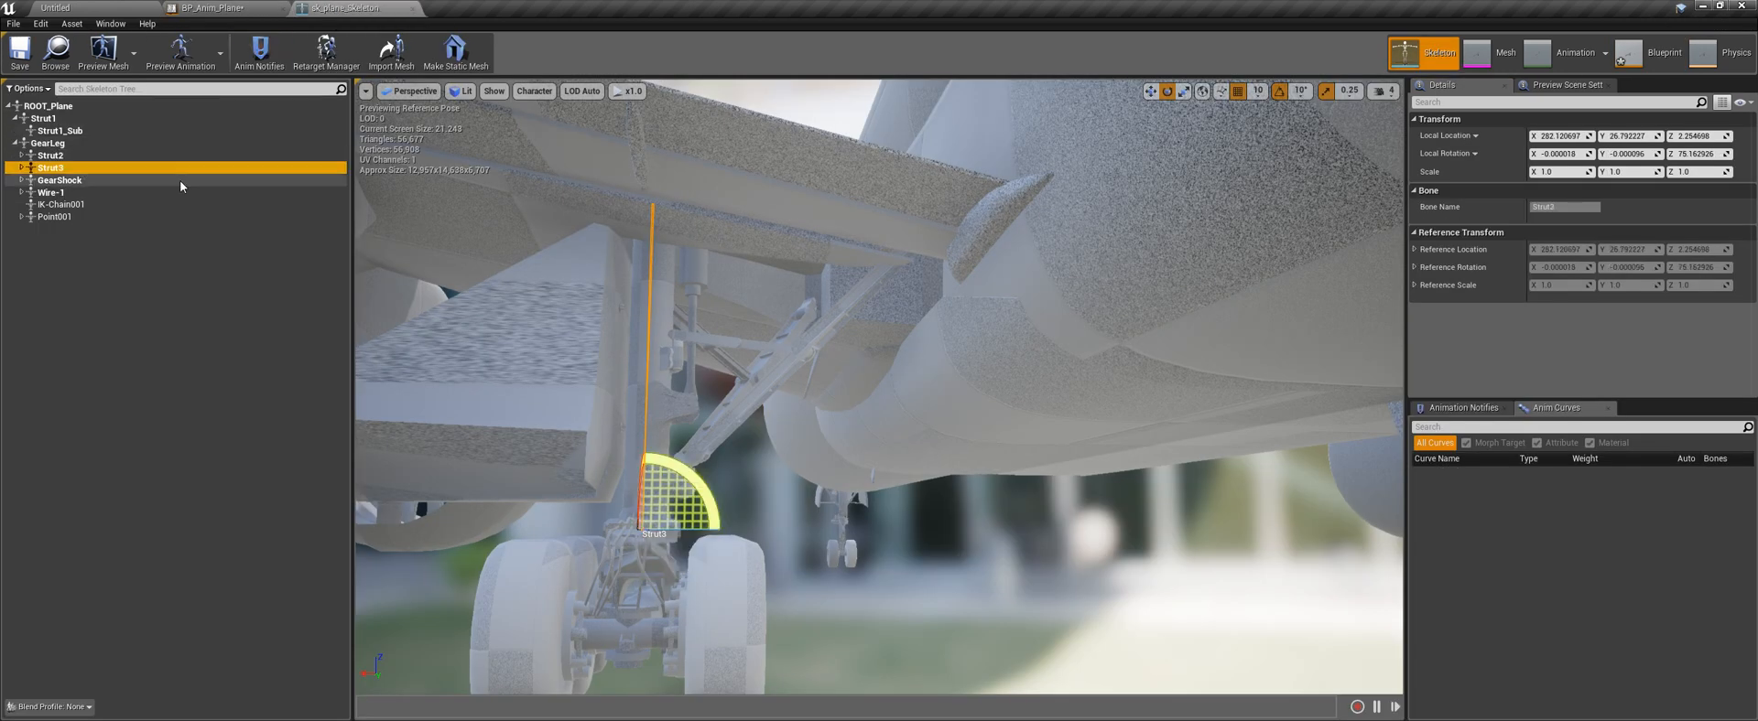
pyautogui.moveTo(1575, 208); pyautogui.dragTo(1509, 205)
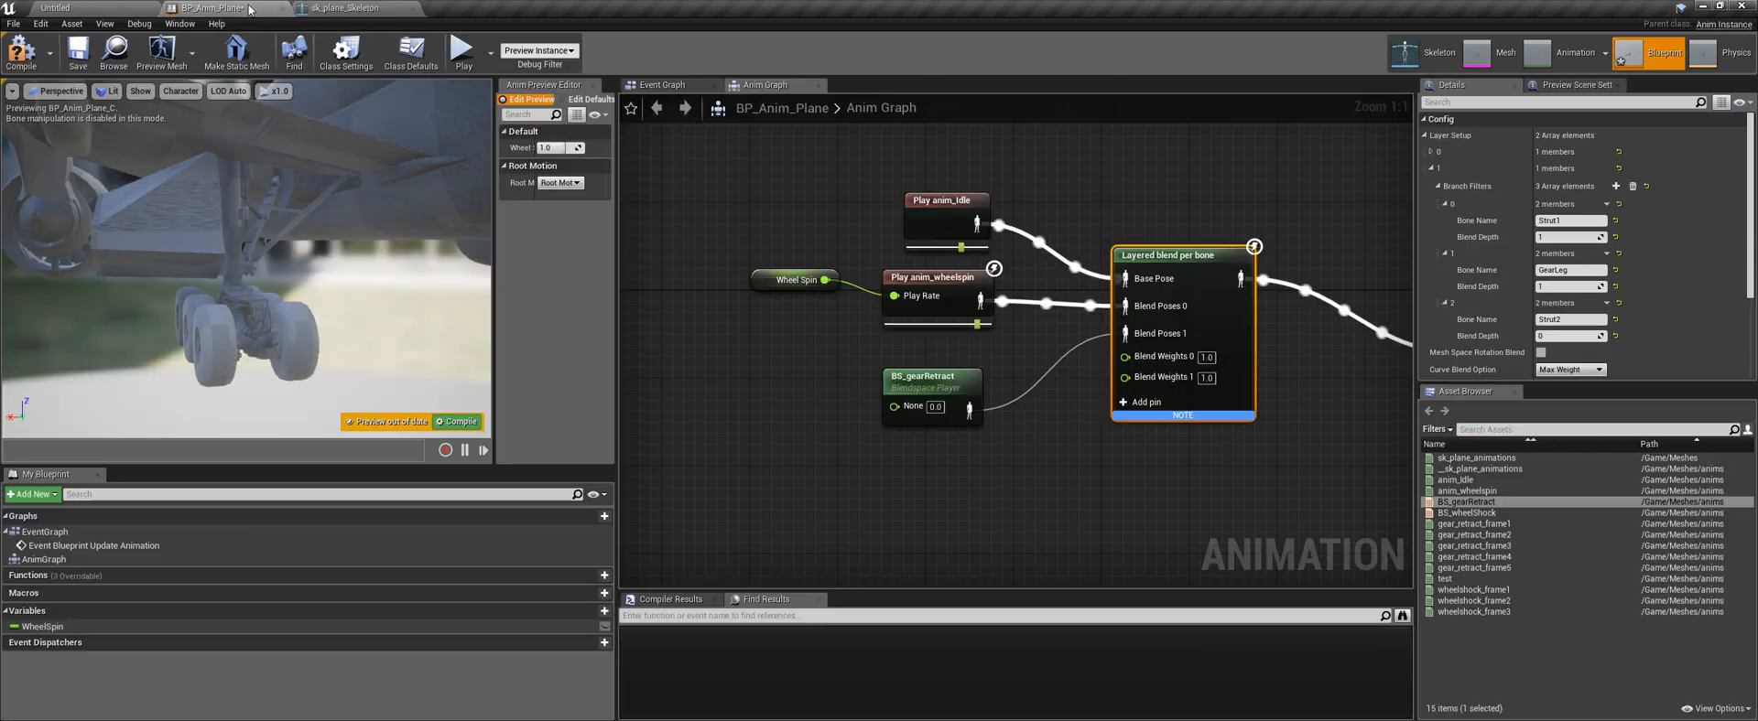
pyautogui.click(1647, 53)
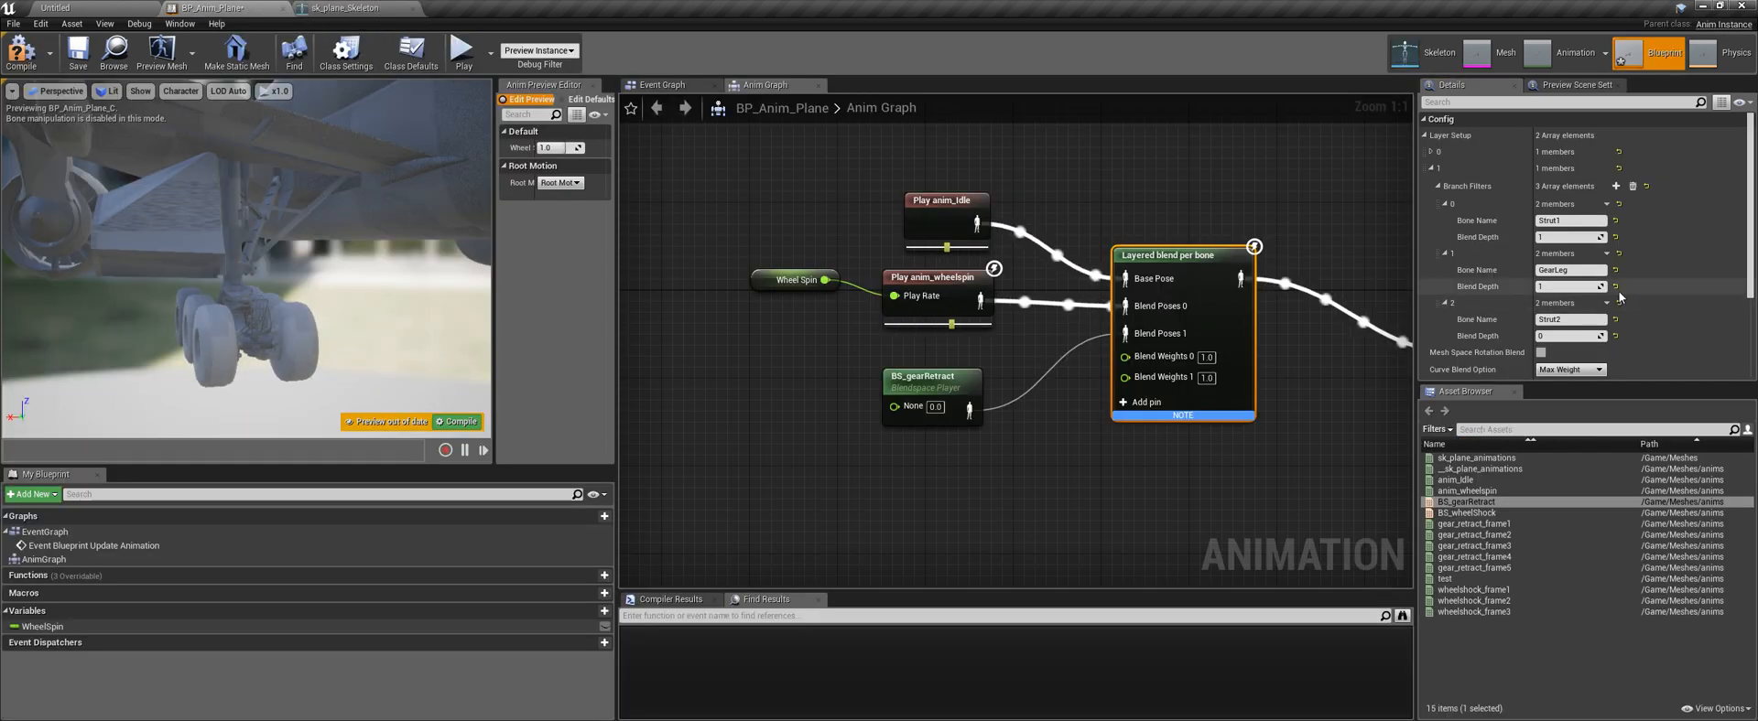
# Add five more branch filters to layer 1 of the Layered blend per bone node
pyautogui.click(1615, 186)
pyautogui.click(1616, 185)
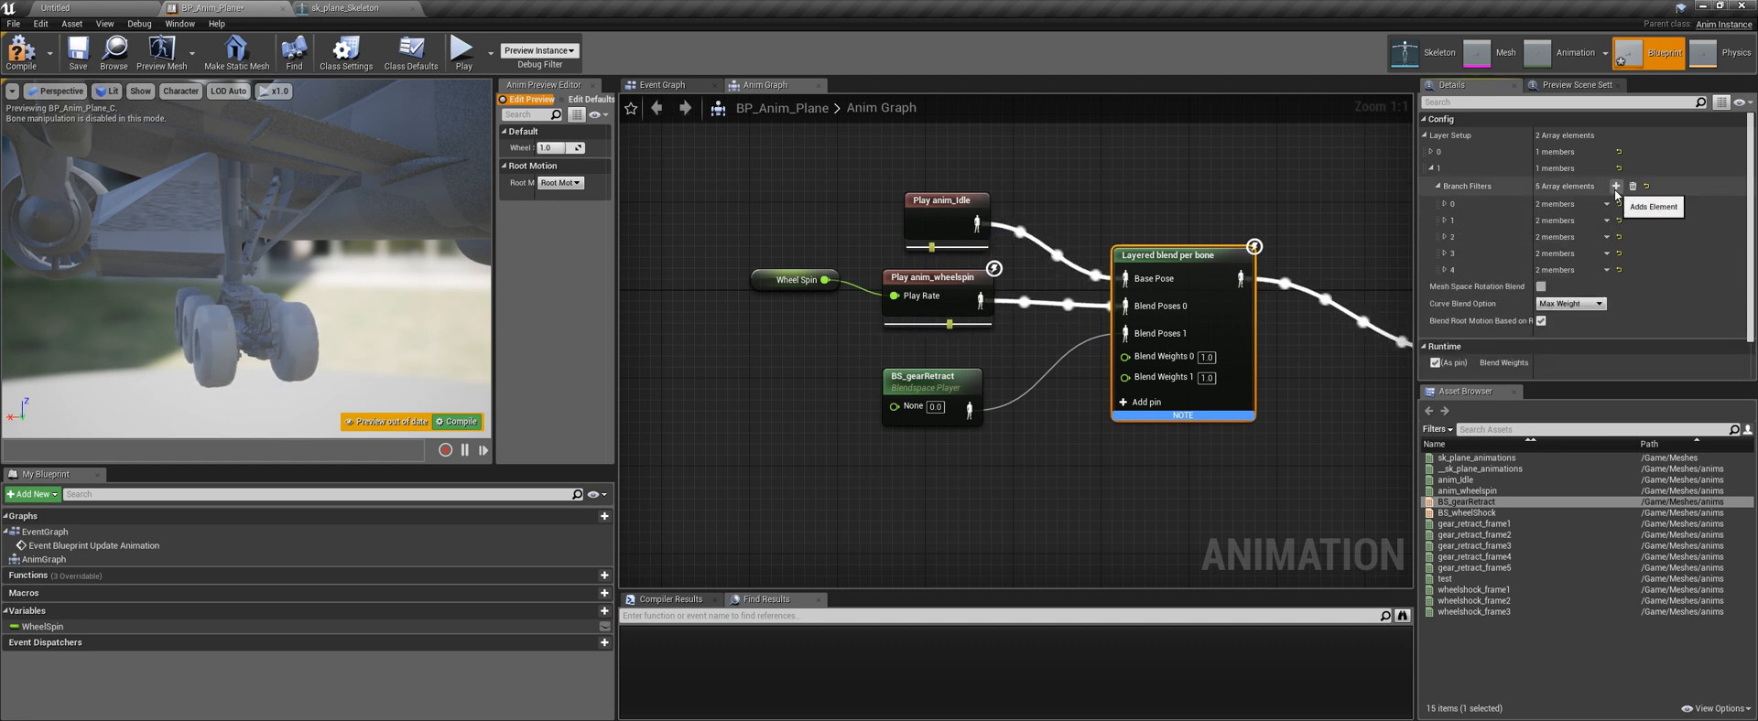
pyautogui.click(1616, 186)
pyautogui.click(1615, 186)
pyautogui.click(1615, 186)
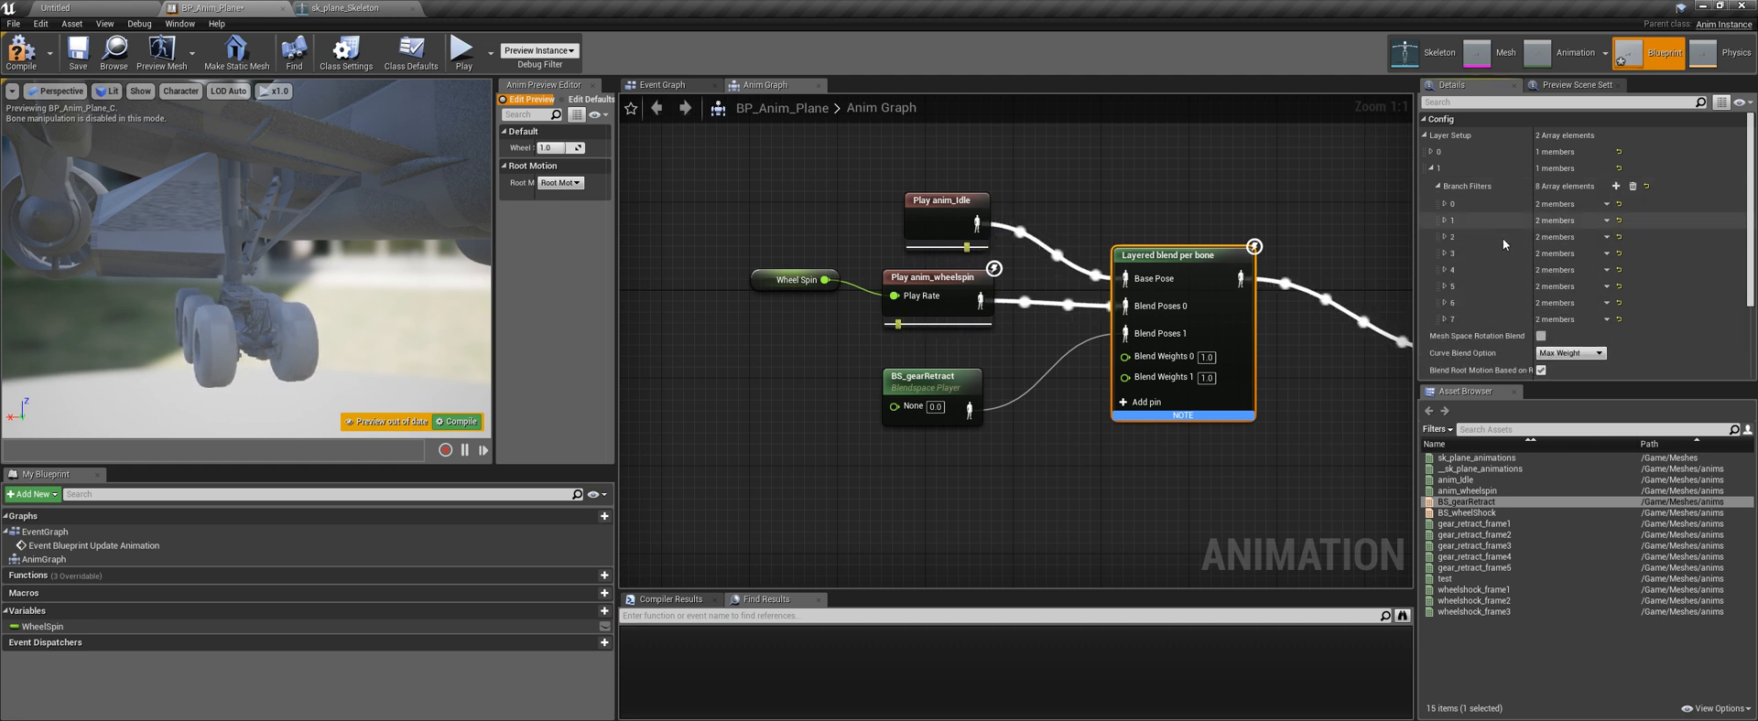
# Set the bone names of layer 1's branch filters 3 and 4 to Strut3 and GearShock
pyautogui.click(1446, 254)
pyautogui.click(1555, 271)
pyautogui.write('Strut3')
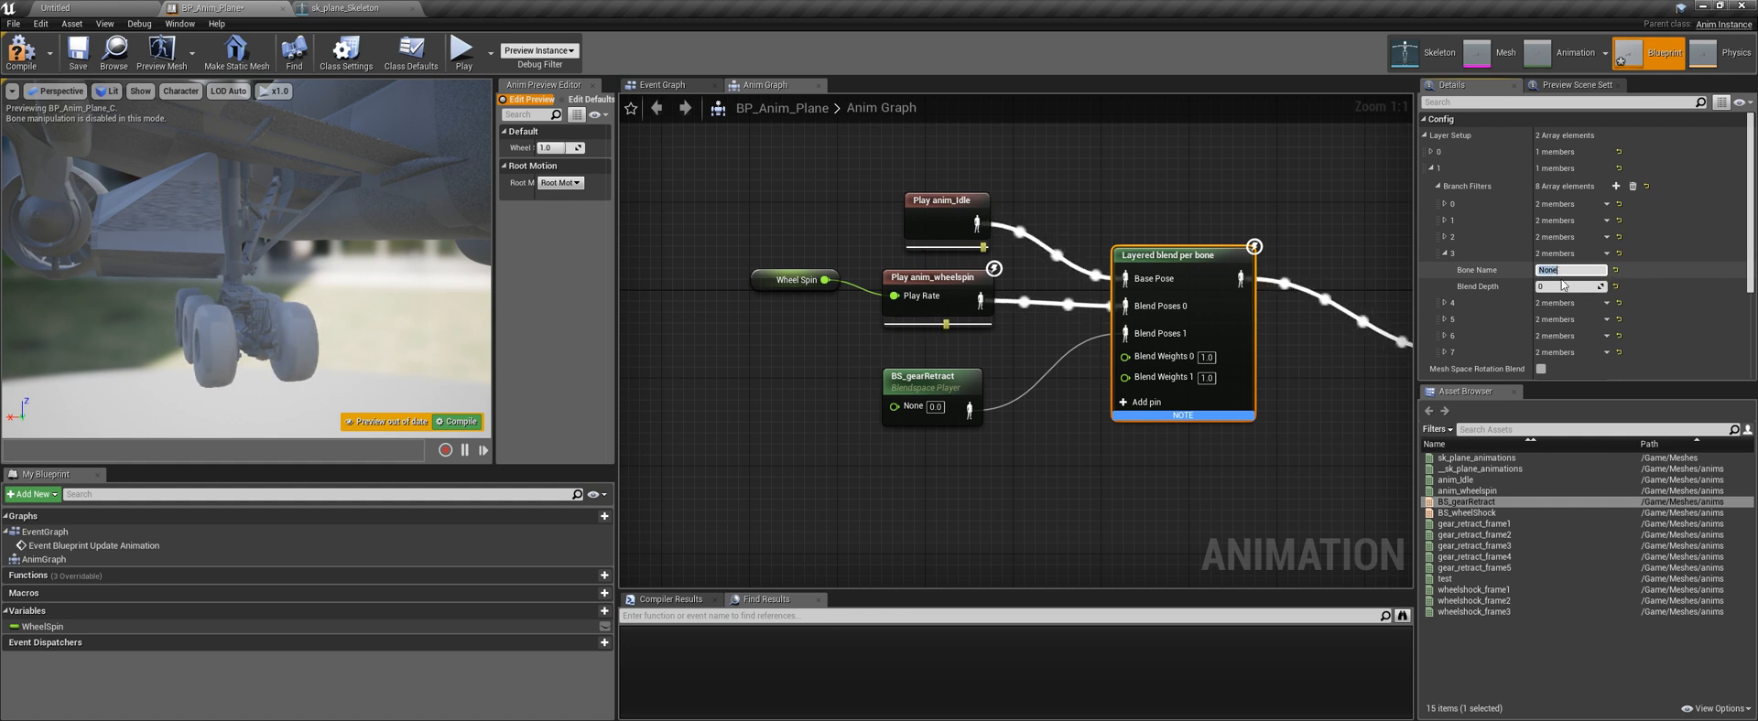
pyautogui.click(1446, 303)
pyautogui.click(1564, 320)
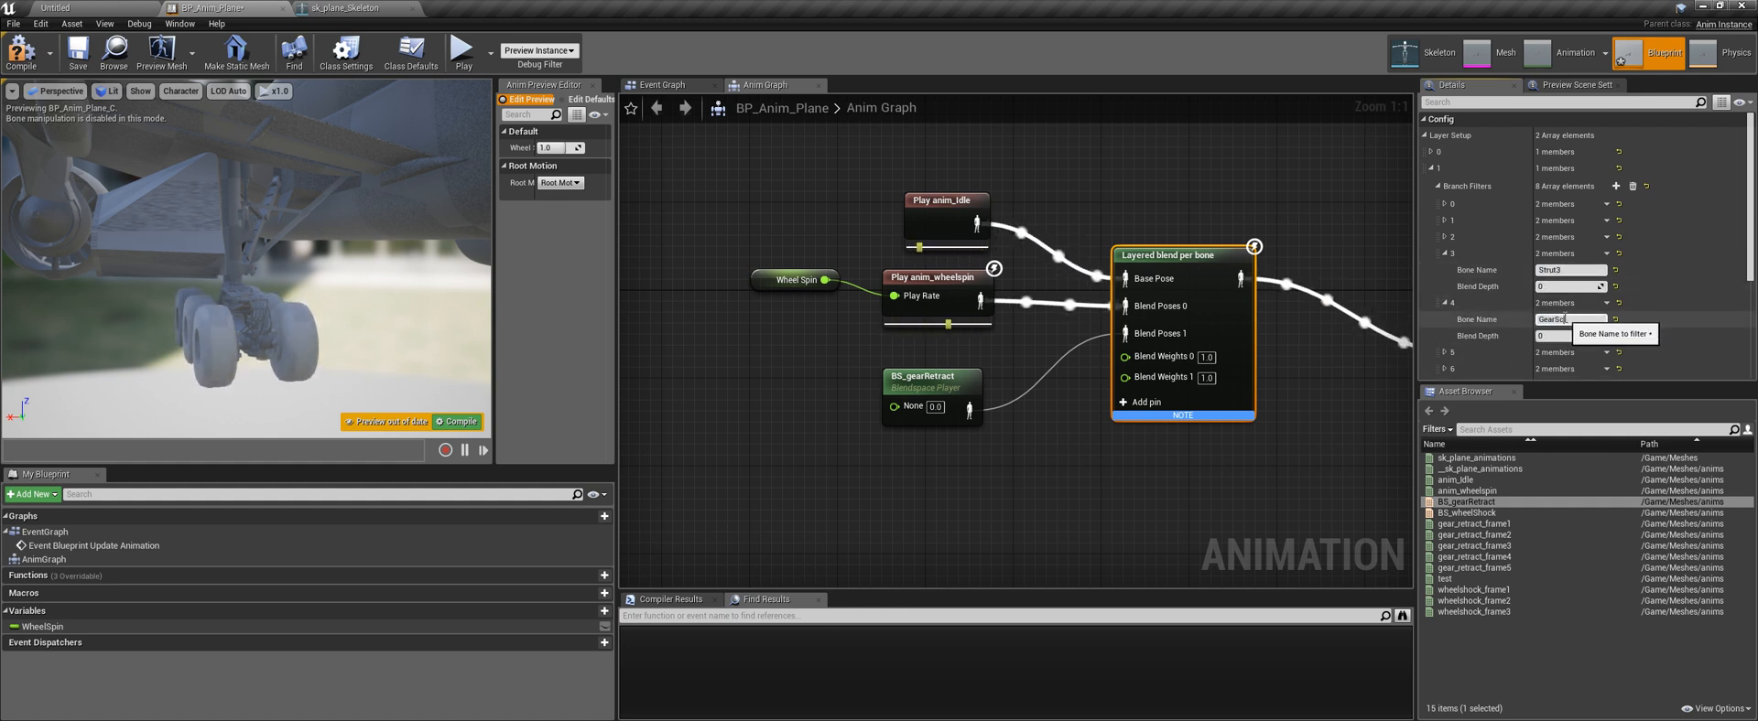
pyautogui.write('GearShock')
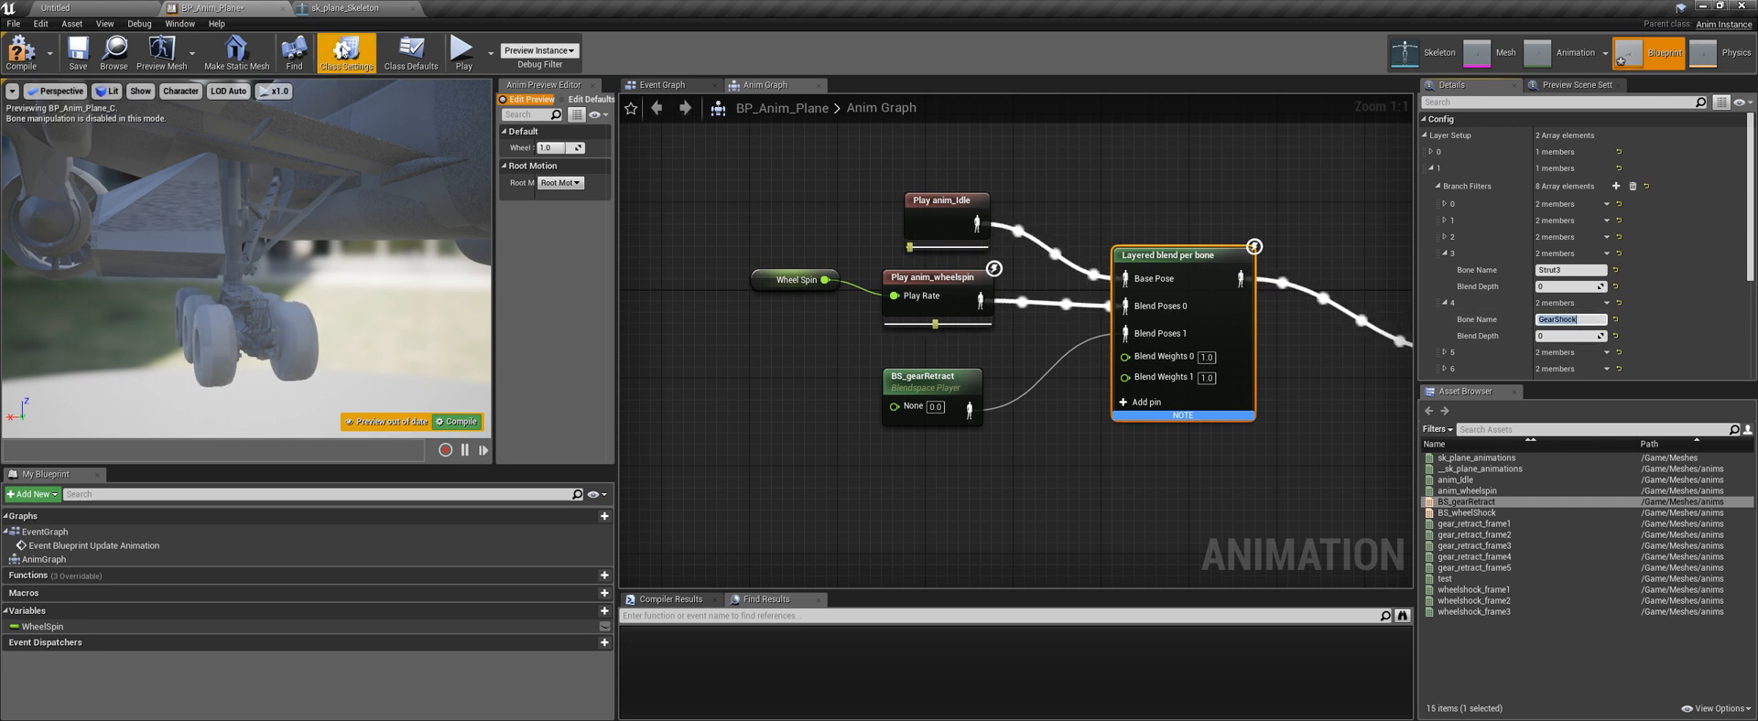
# Copy the Wire-1 bone's name from the skeleton into layer 1's branch filter 5 in BP_Anim_Plane
pyautogui.click(348, 8)
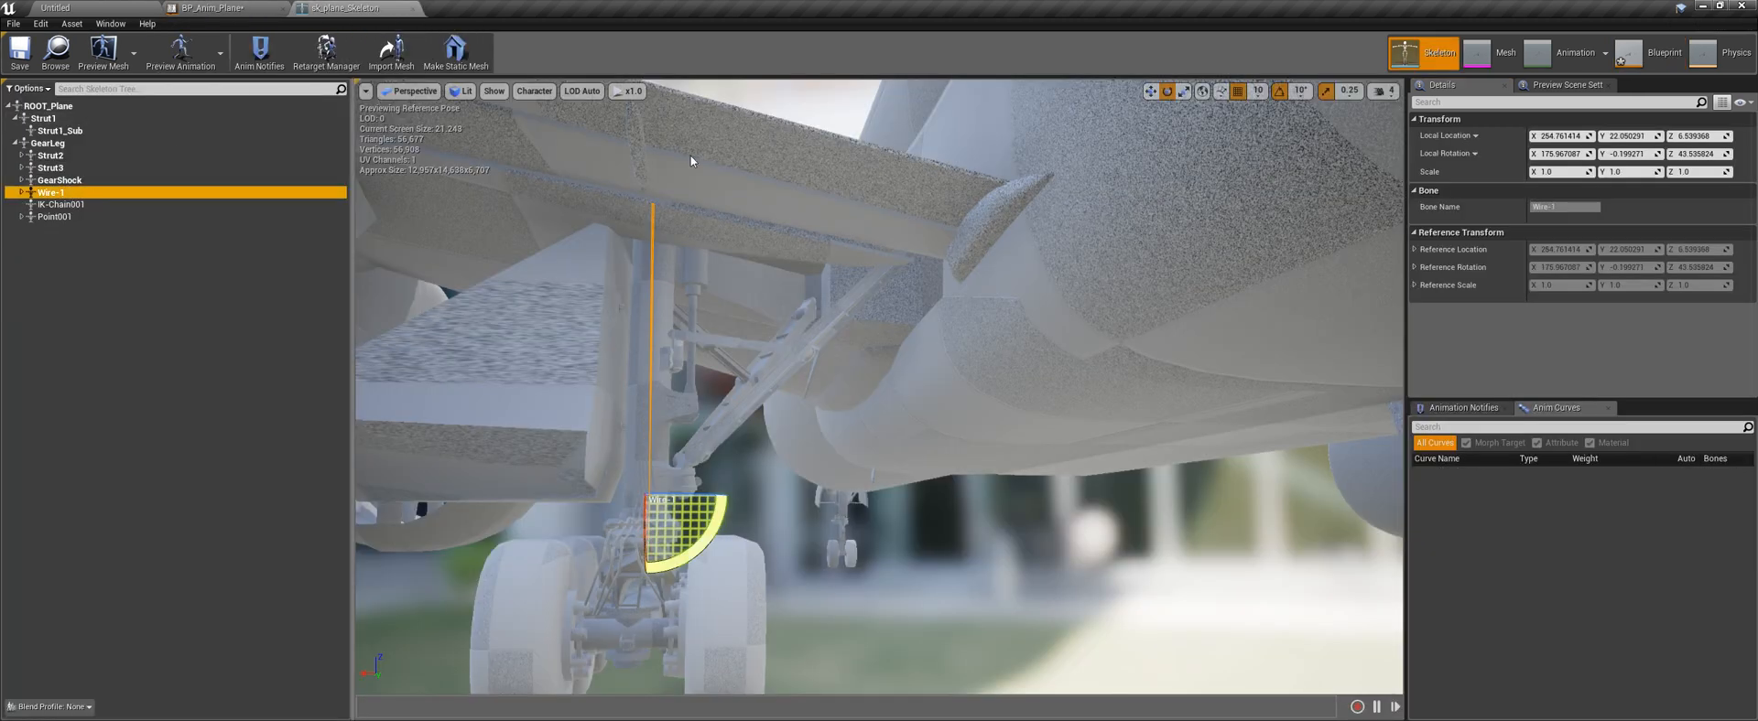
pyautogui.click(1575, 208)
pyautogui.hotkey('ctrl', 'c')
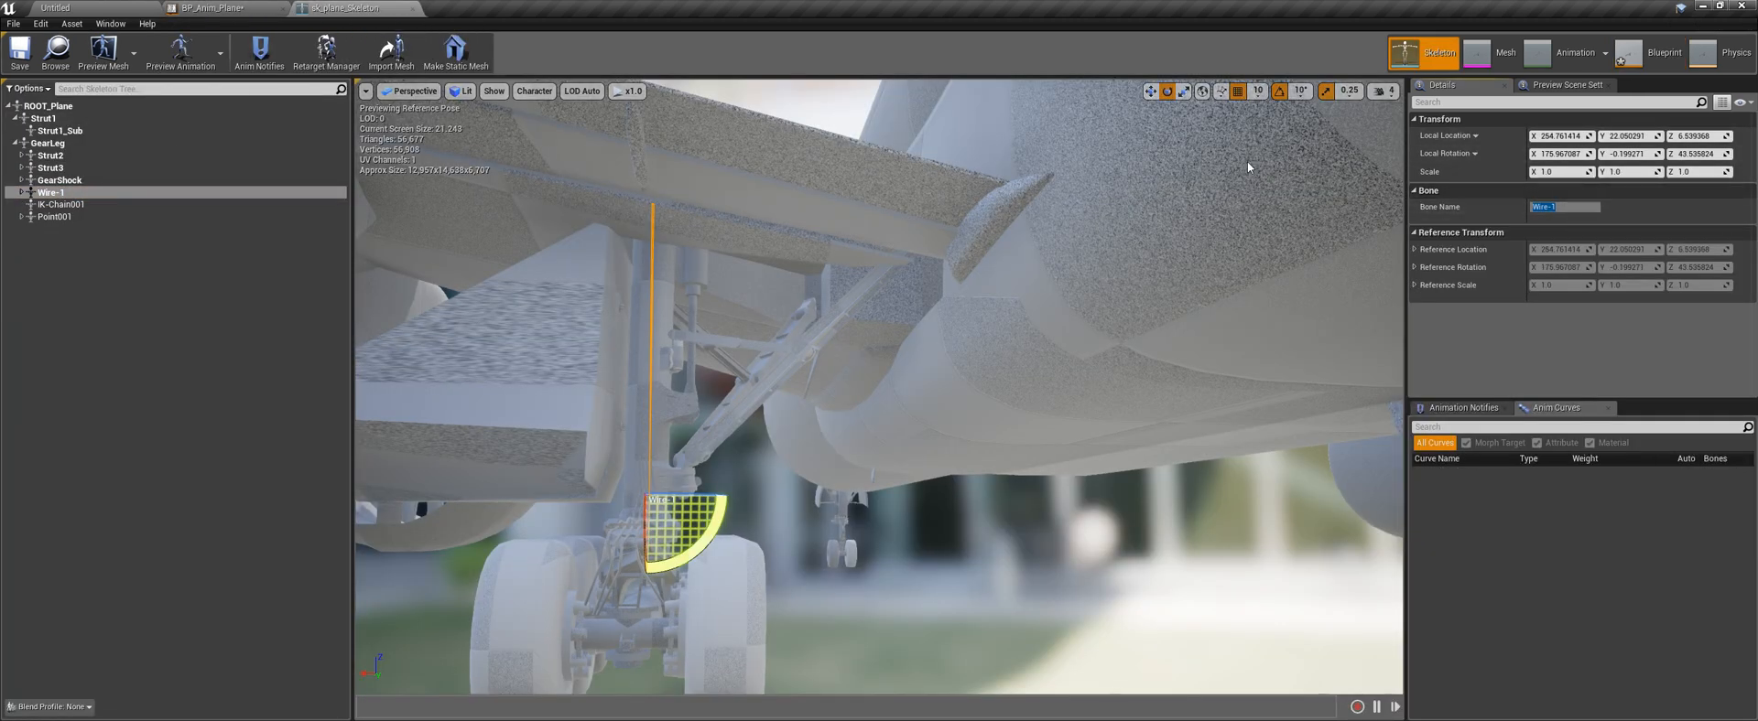
pyautogui.click(219, 8)
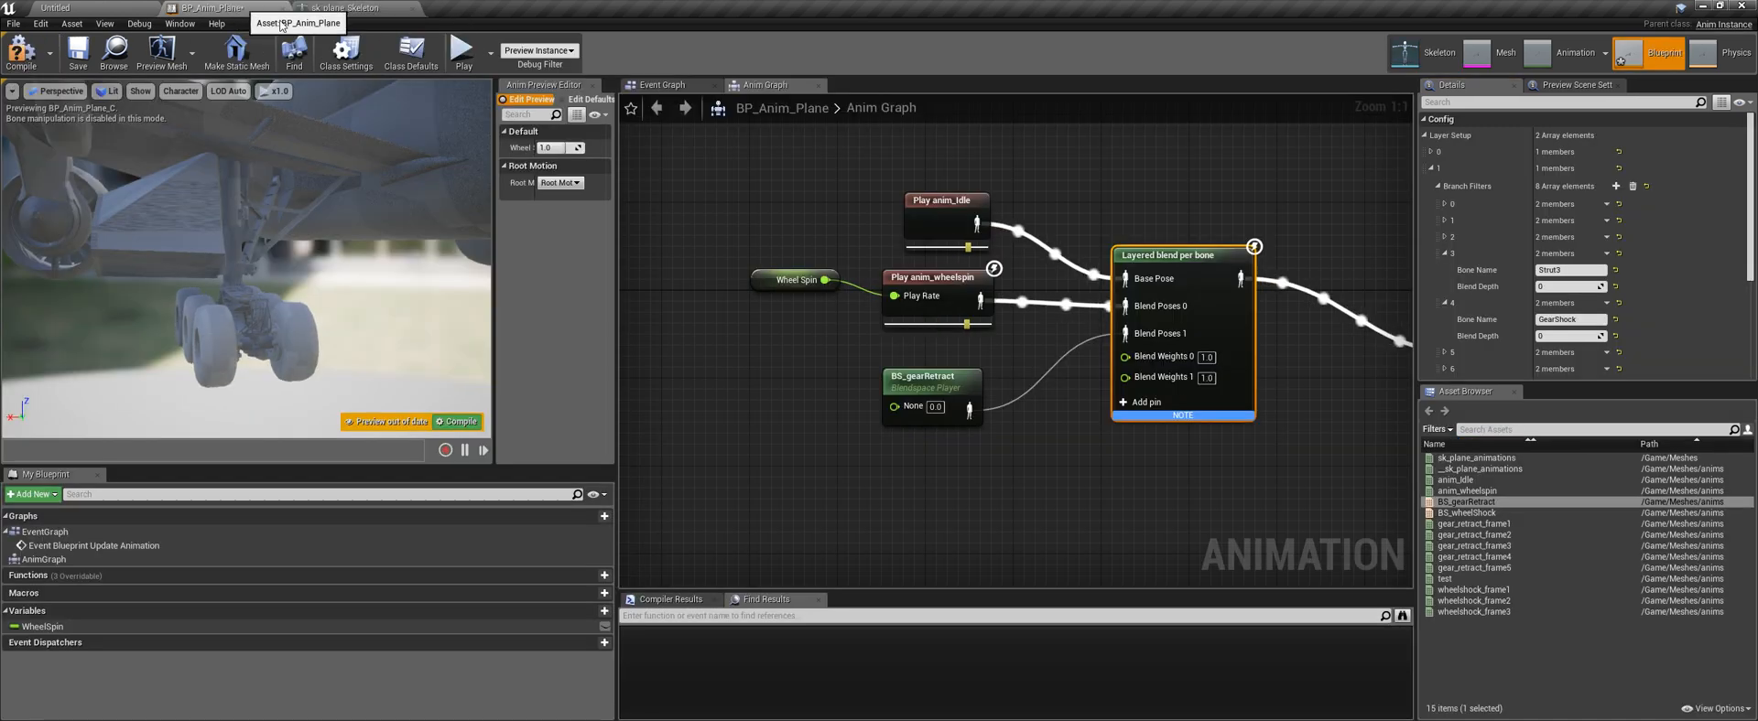
pyautogui.click(1443, 352)
pyautogui.click(1561, 369)
pyautogui.hotkey('ctrl', 'v')
pyautogui.press('Return')
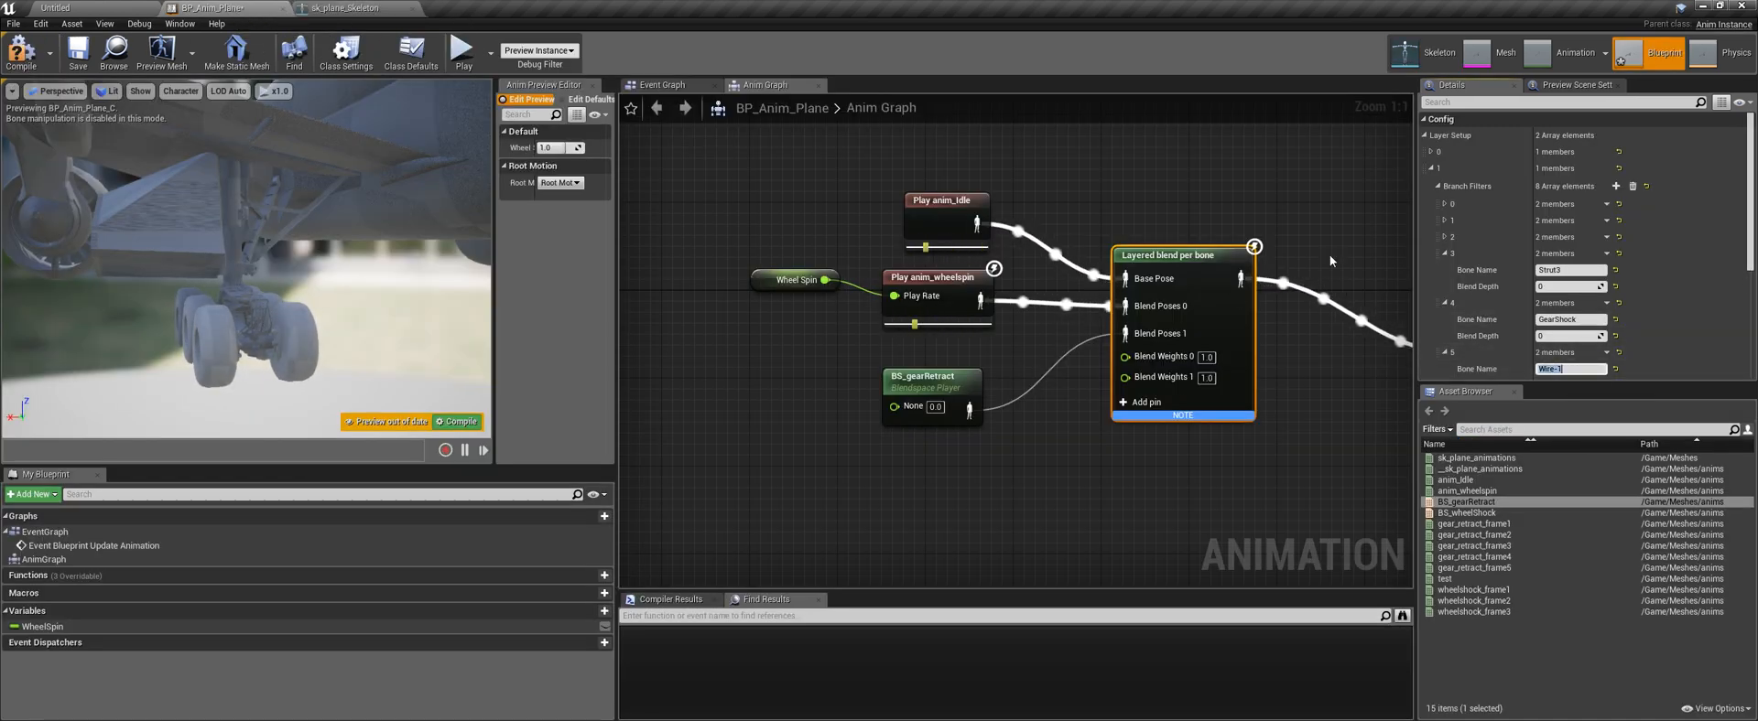
# Examine the IK-Chain001 and Point001 bones in the skeleton tree and return to BP_Anim_Plane
pyautogui.click(355, 7)
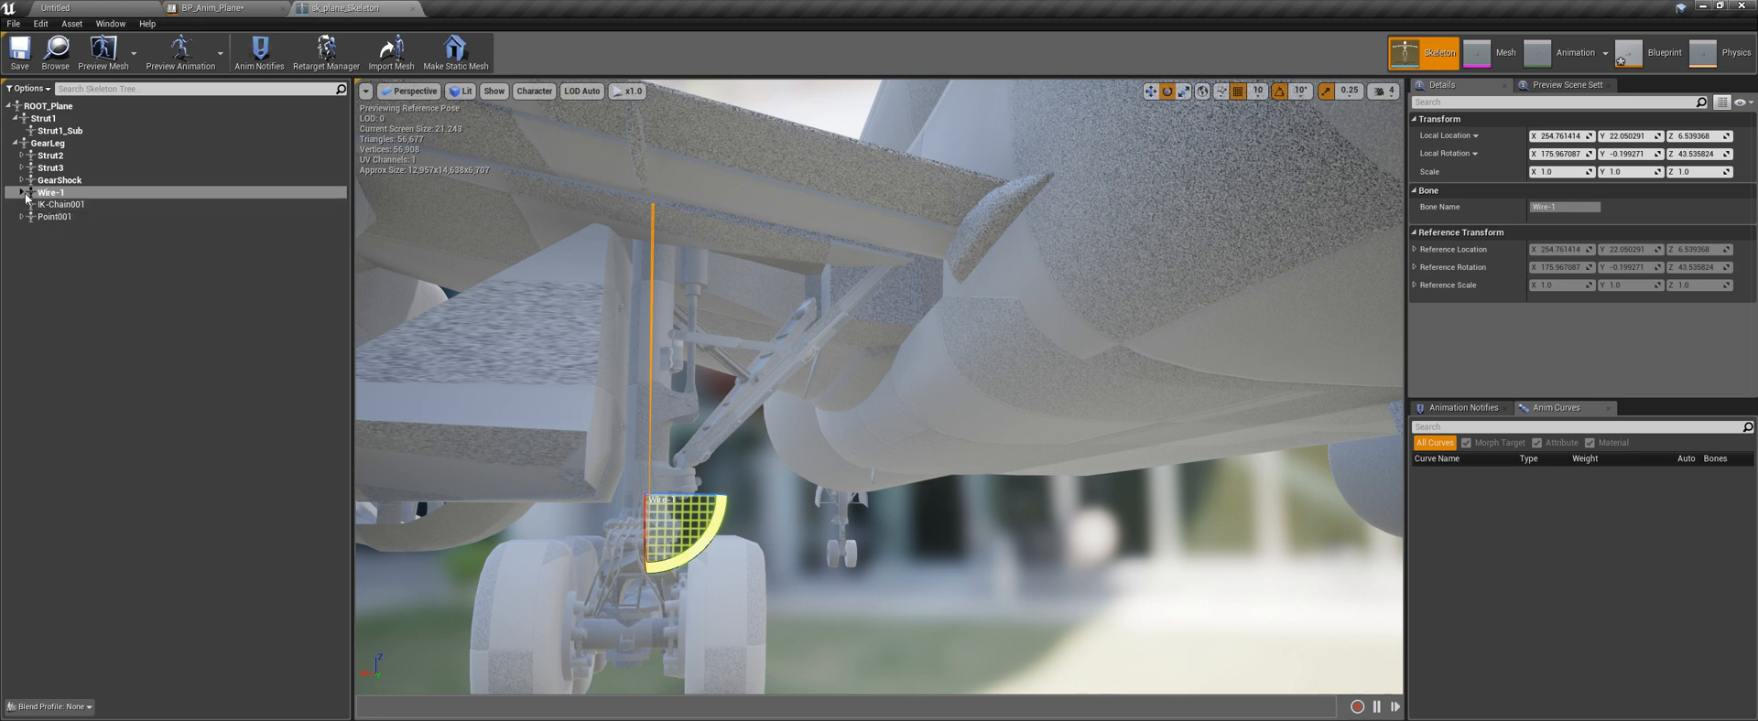
pyautogui.click(60, 205)
pyautogui.keyDown('ctrl'); pyautogui.click(72, 216); pyautogui.keyUp('ctrl')
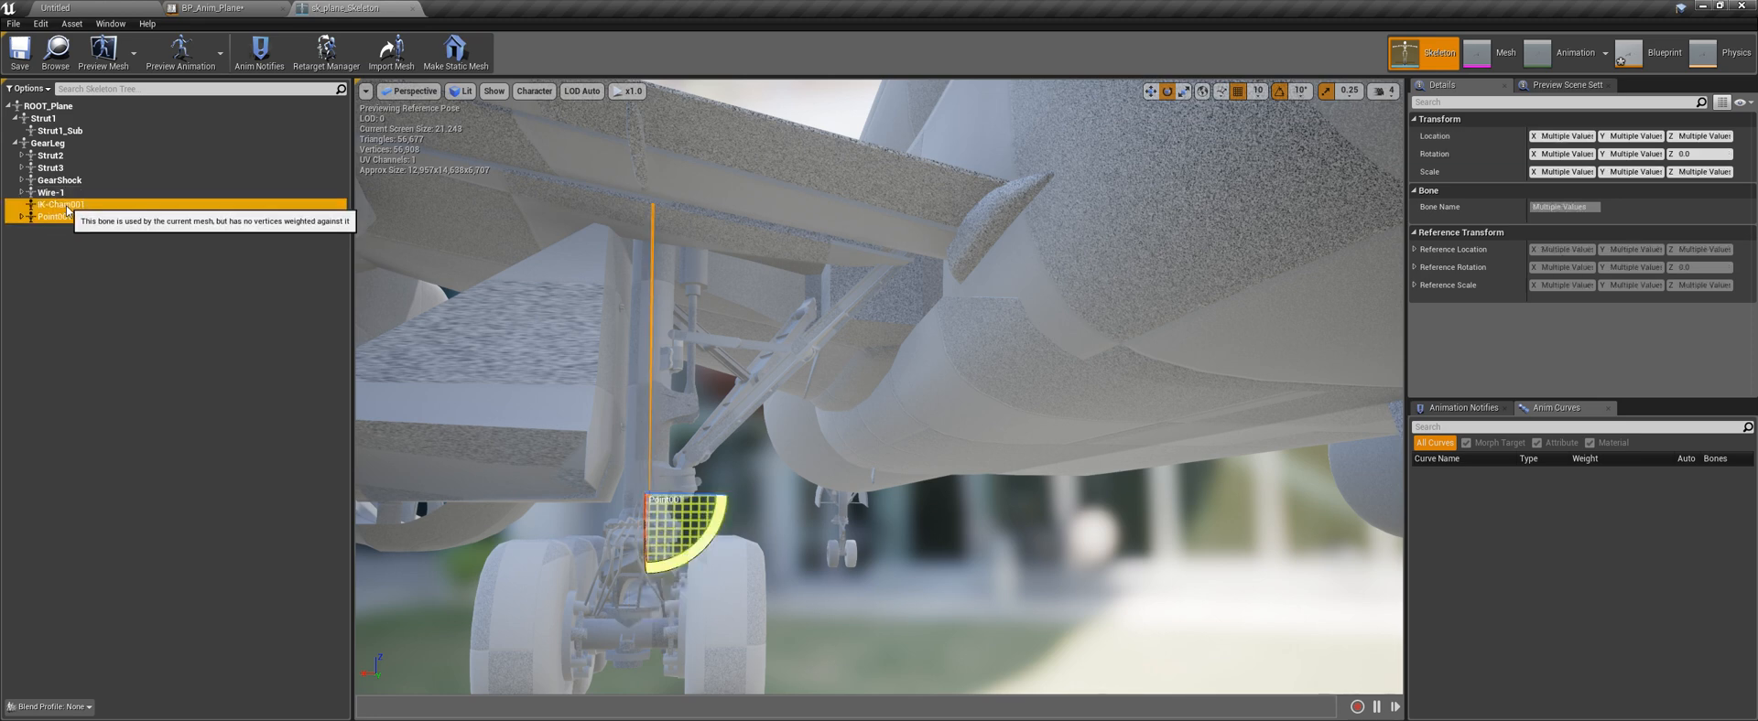
pyautogui.click(236, 8)
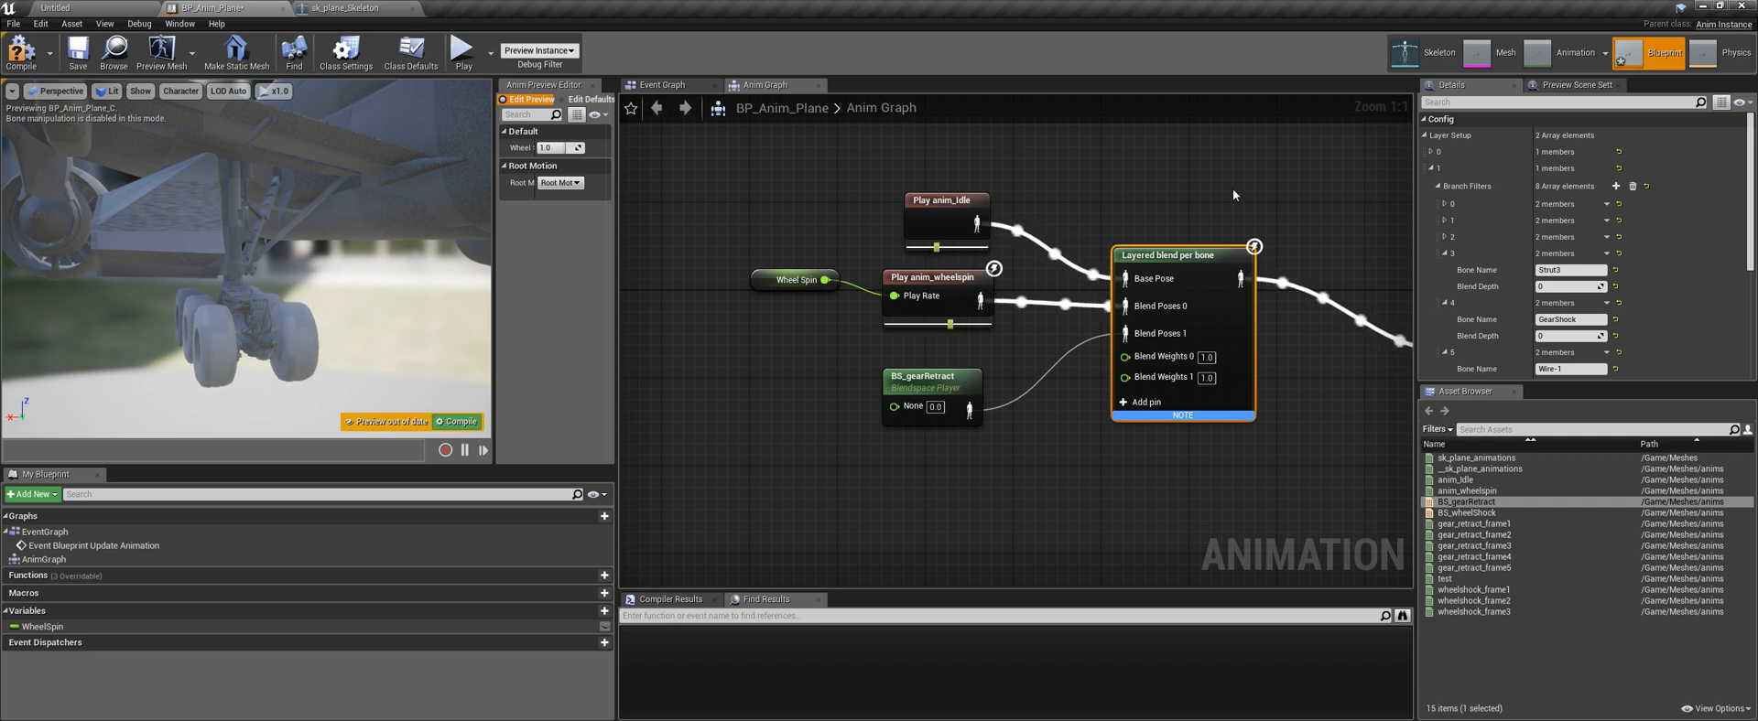
# Delete the unused branch filters 6 and 7 from layer 1 and collapse the remaining filters
pyautogui.scroll(-3, 1499, 310)
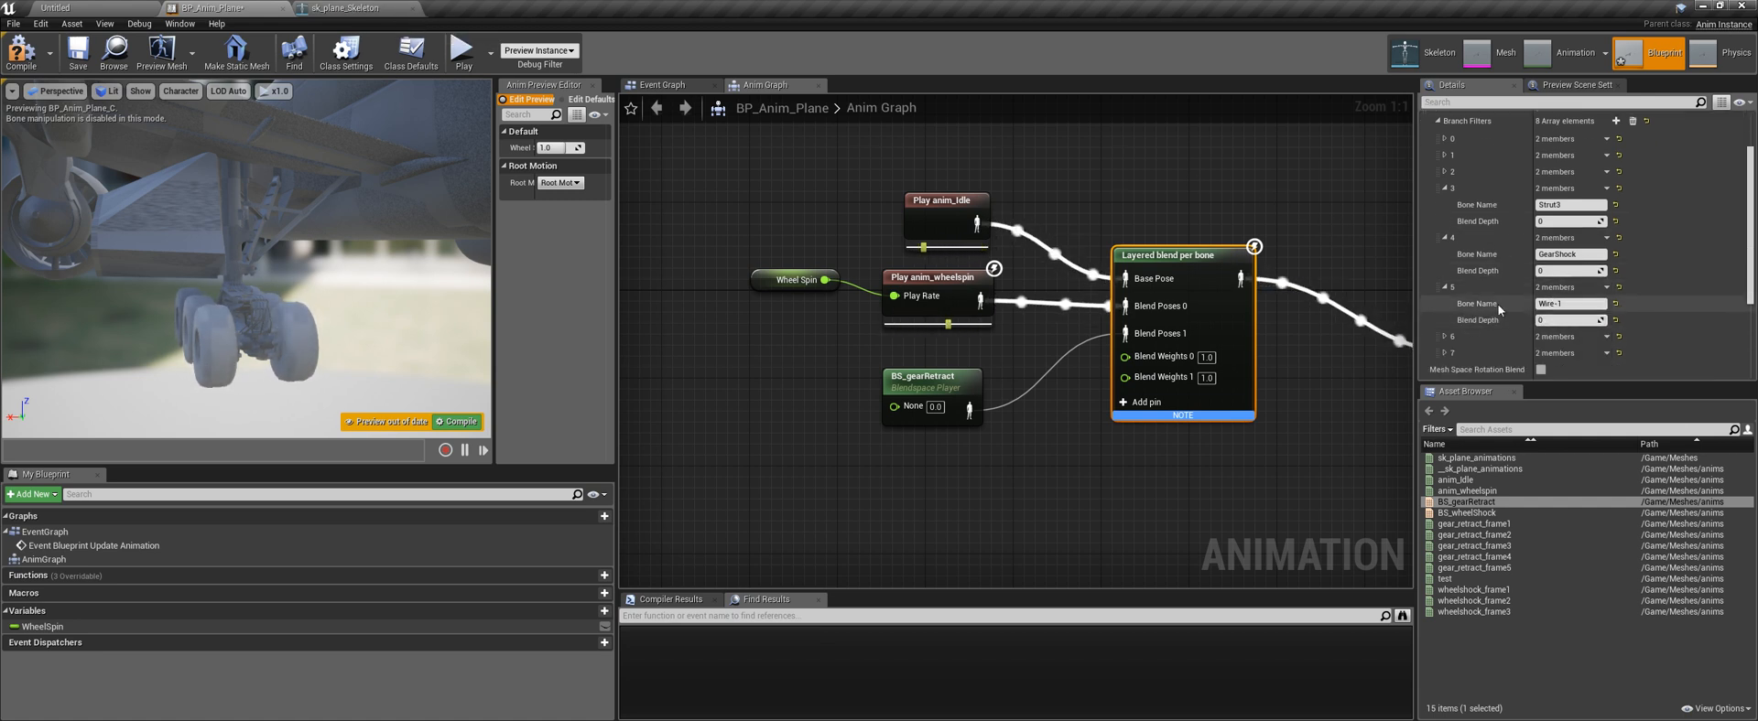
pyautogui.click(1447, 190)
pyautogui.click(1446, 203)
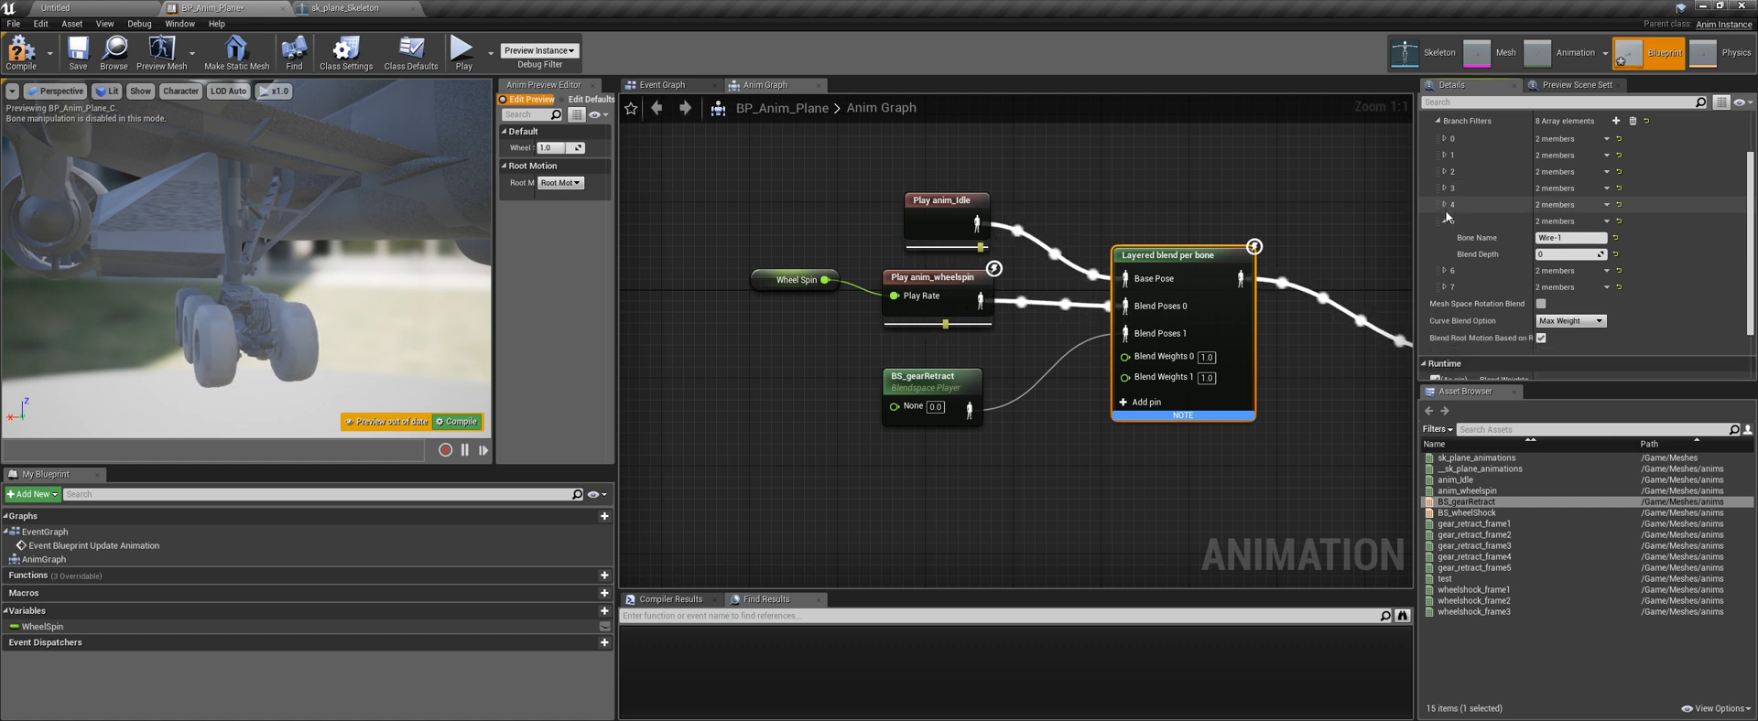
pyautogui.click(1445, 219)
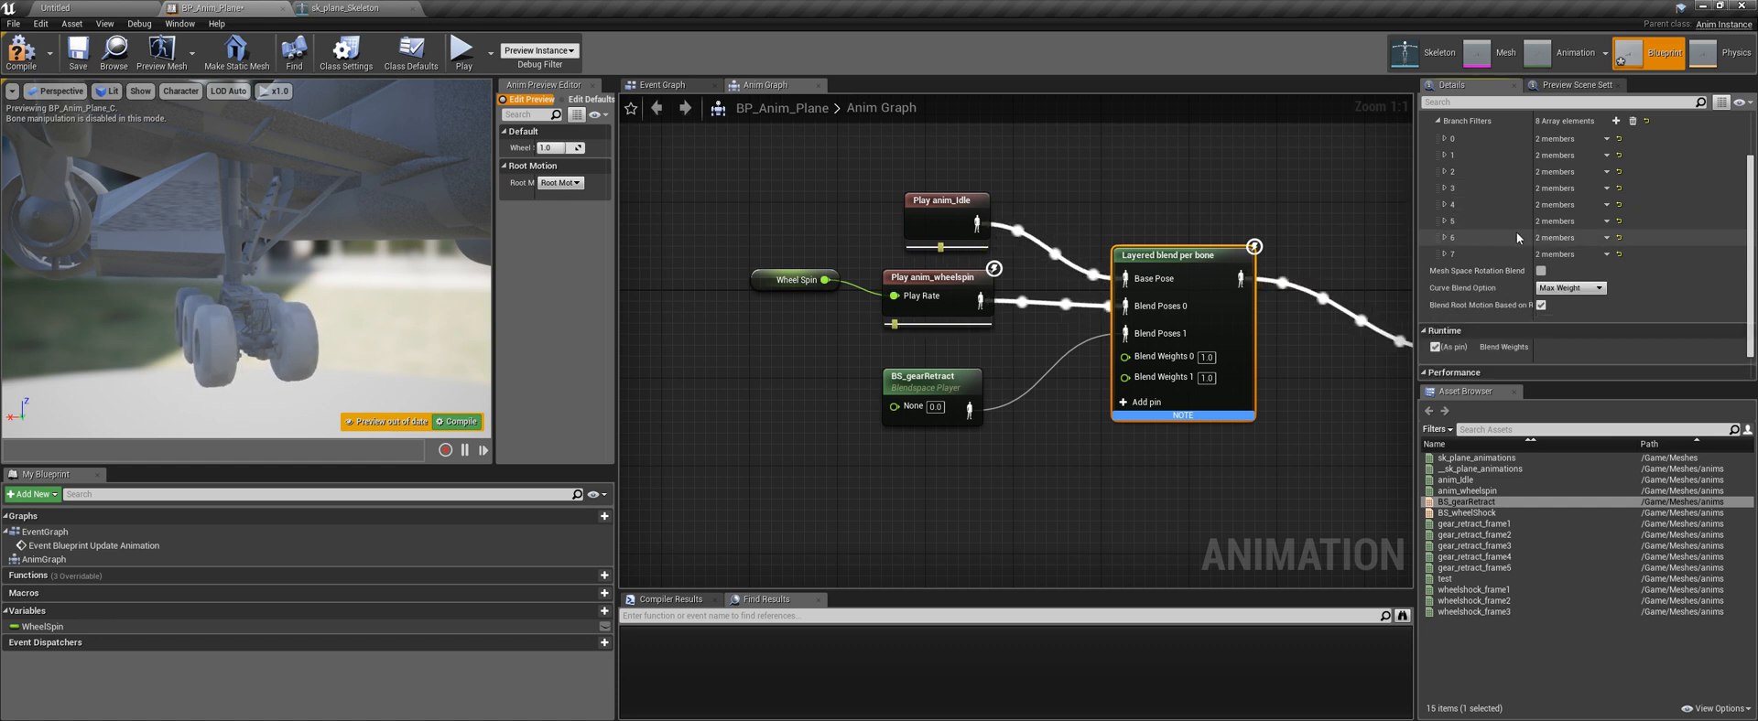
pyautogui.click(1605, 237)
pyautogui.click(1615, 261)
pyautogui.click(1605, 237)
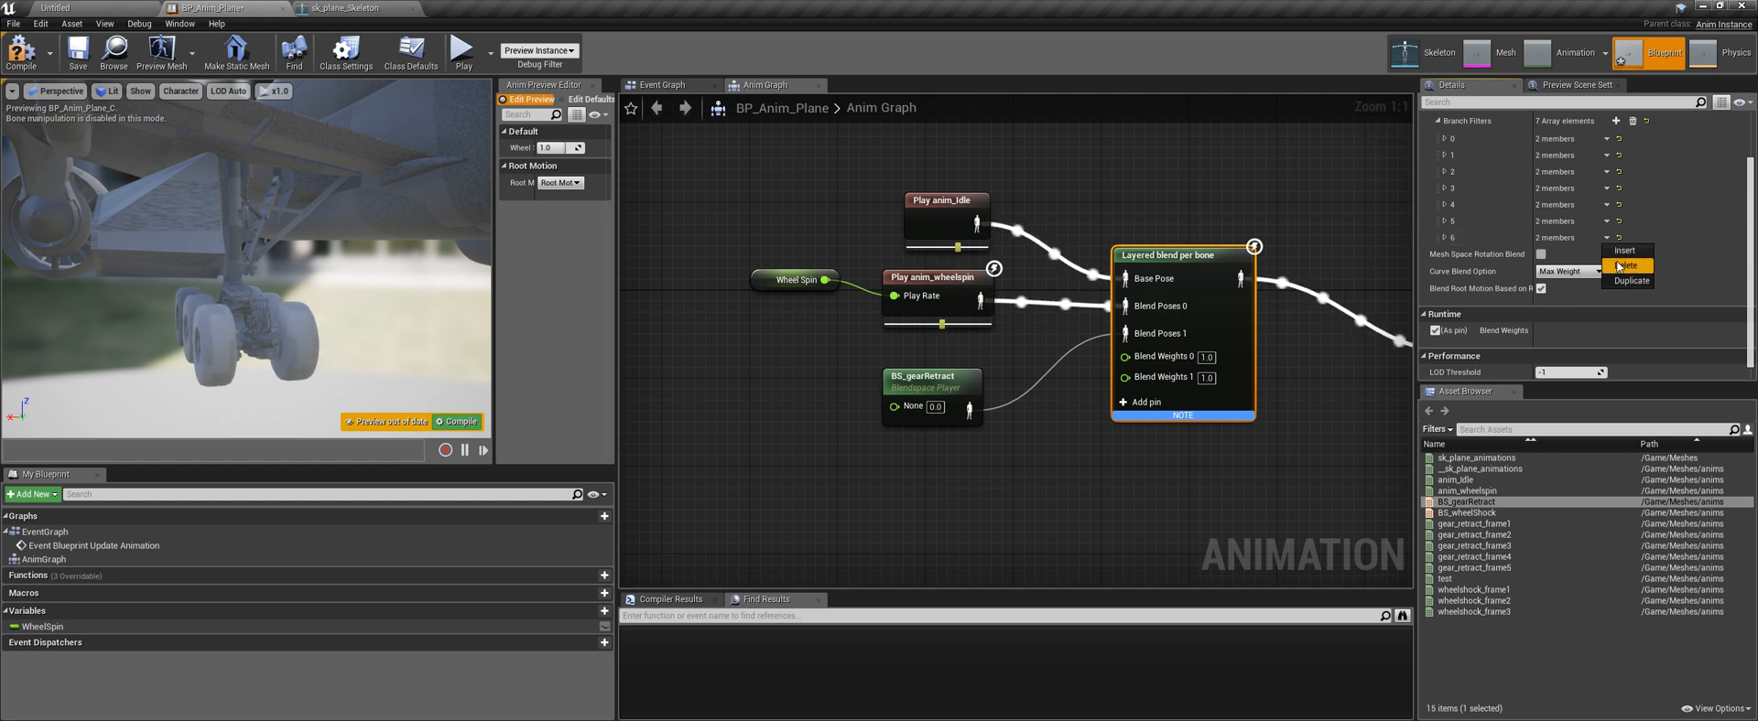
pyautogui.click(1625, 266)
pyautogui.click(1444, 228)
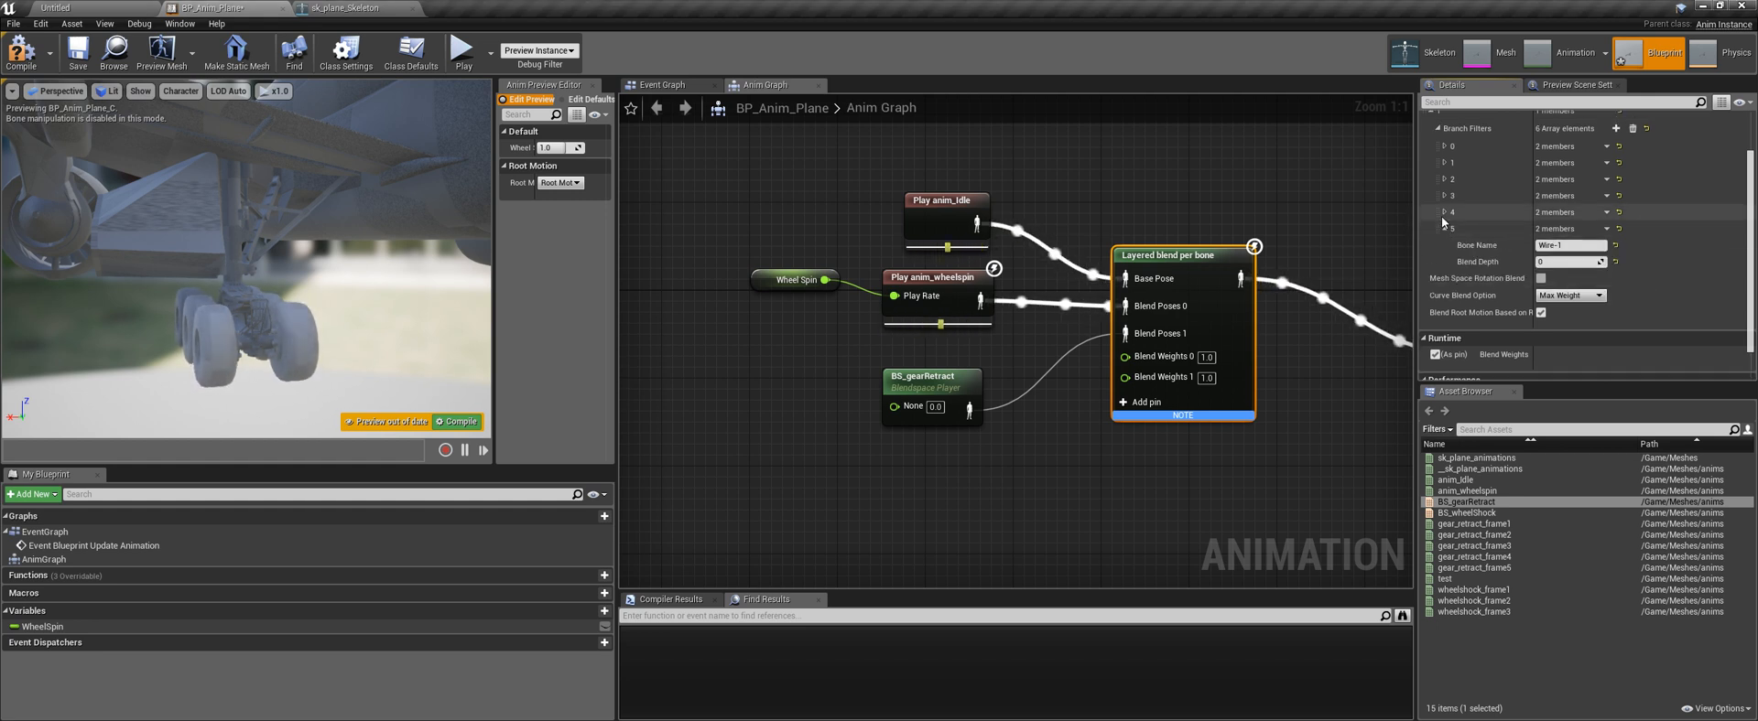
pyautogui.click(1444, 212)
pyautogui.click(1445, 212)
pyautogui.click(1447, 228)
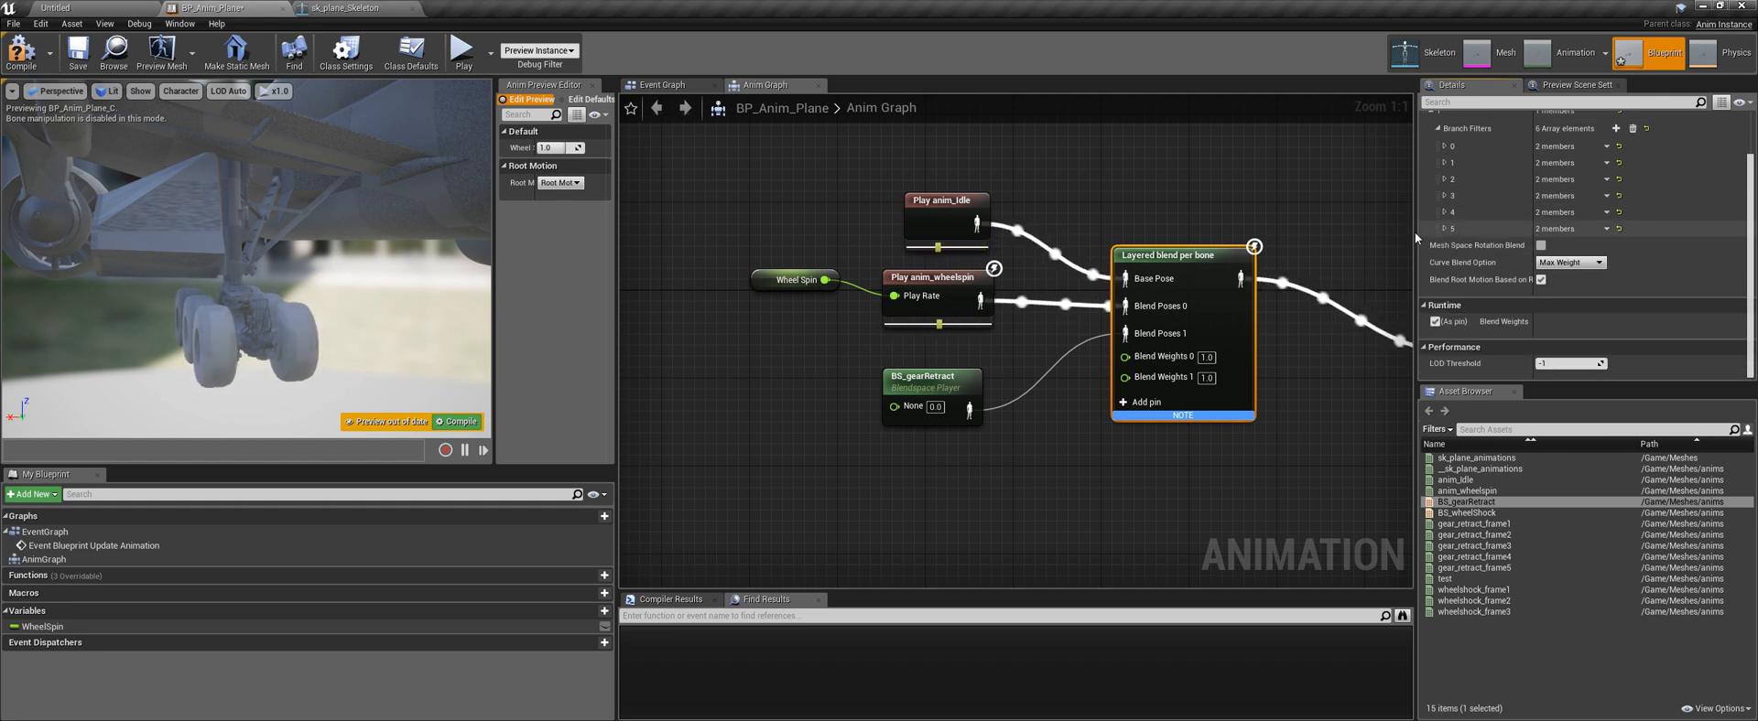
# Promote the BS_gearRetract node's float input to a new variable named gearRetract
pyautogui.moveTo(952, 408); pyautogui.dragTo(963, 395)
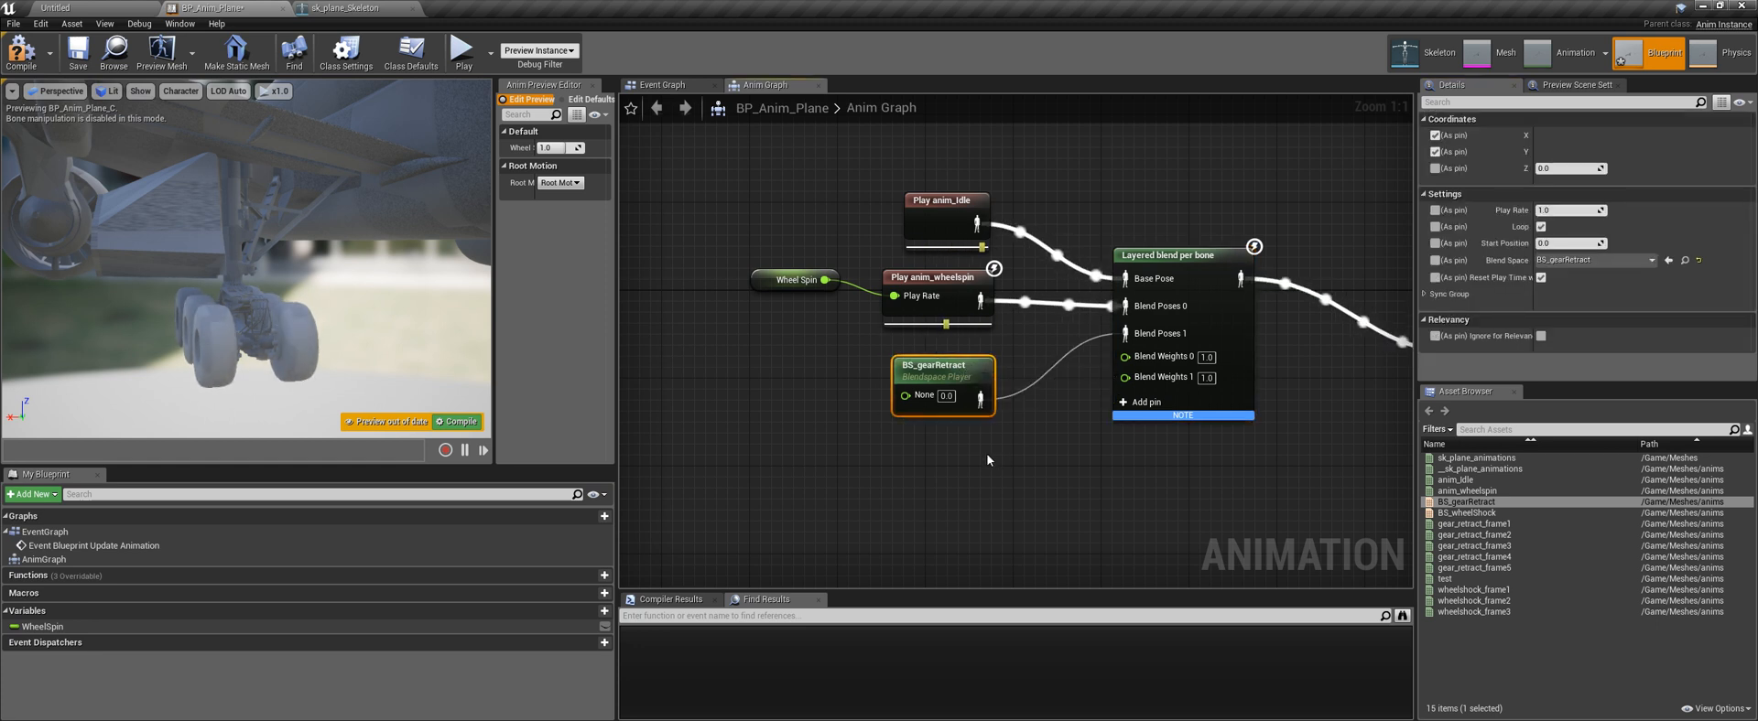
pyautogui.moveTo(989, 460); pyautogui.dragTo(978, 490, button='right')
pyautogui.moveTo(895, 425); pyautogui.dragTo(810, 426)
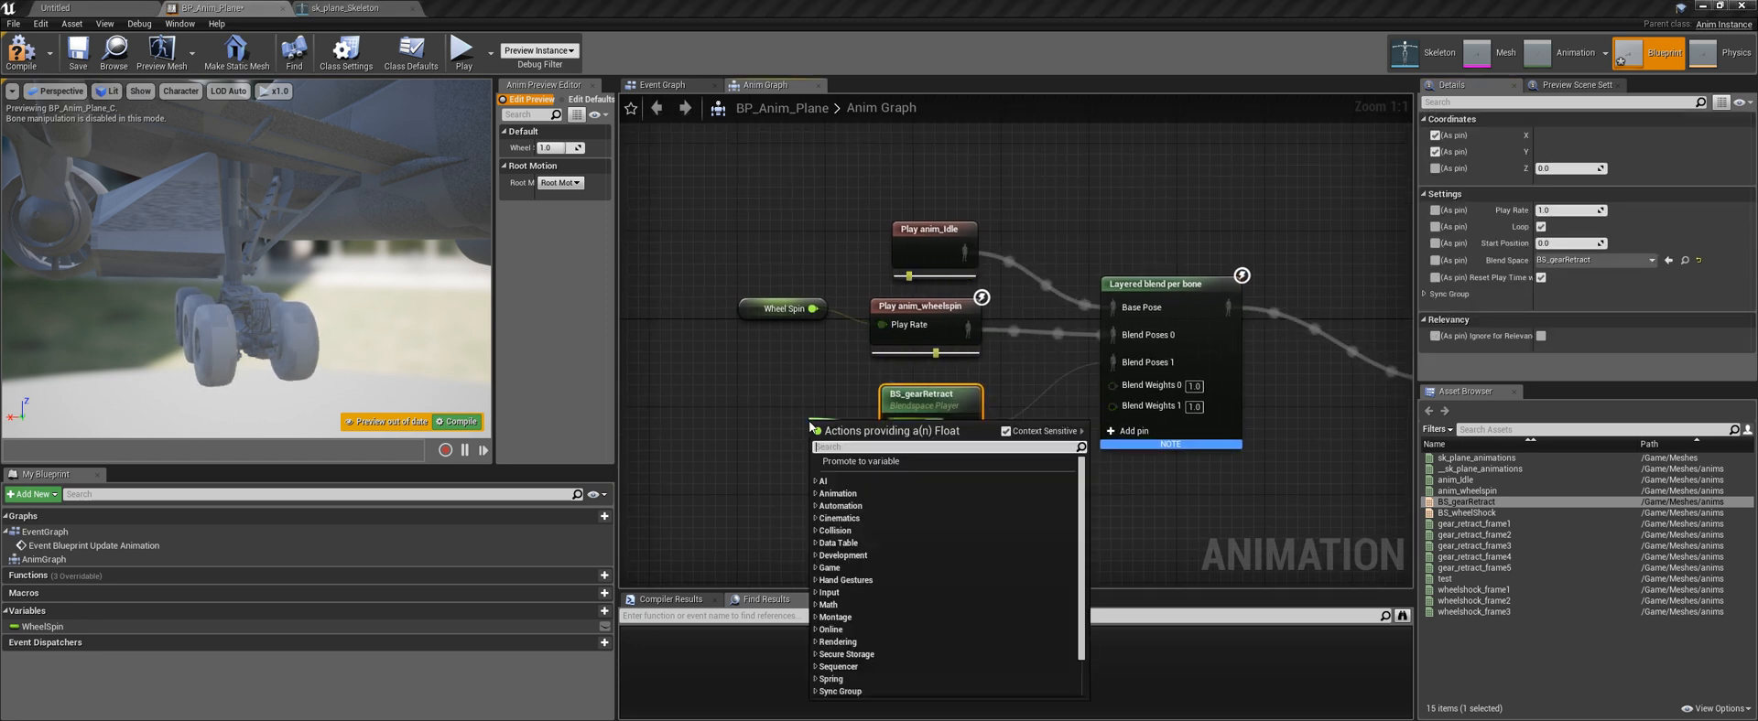
pyautogui.click(860, 460)
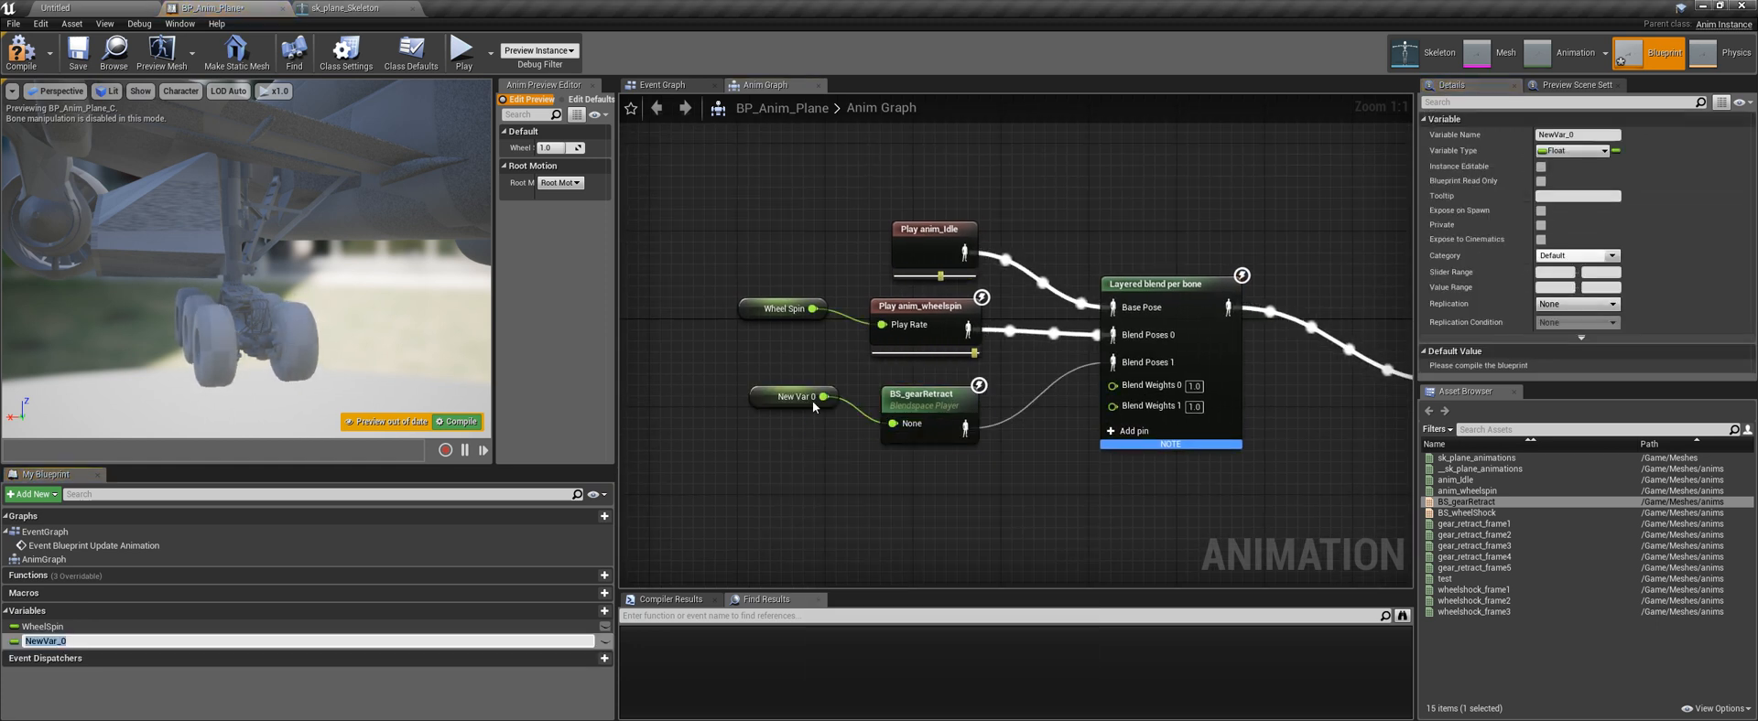
pyautogui.click(1570, 135)
pyautogui.write('gear')
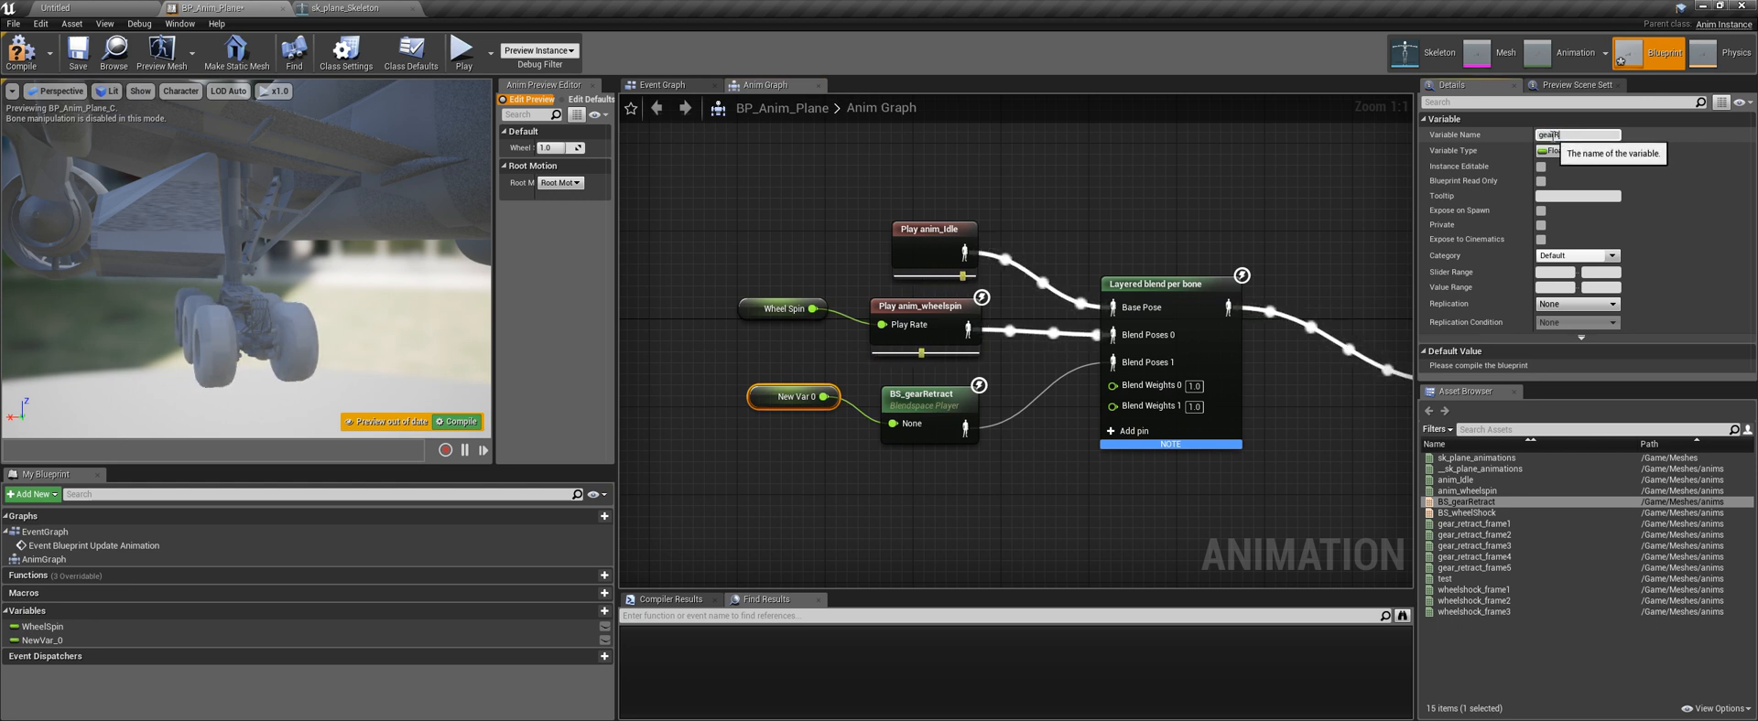
pyautogui.write('Retract')
pyautogui.press('Return')
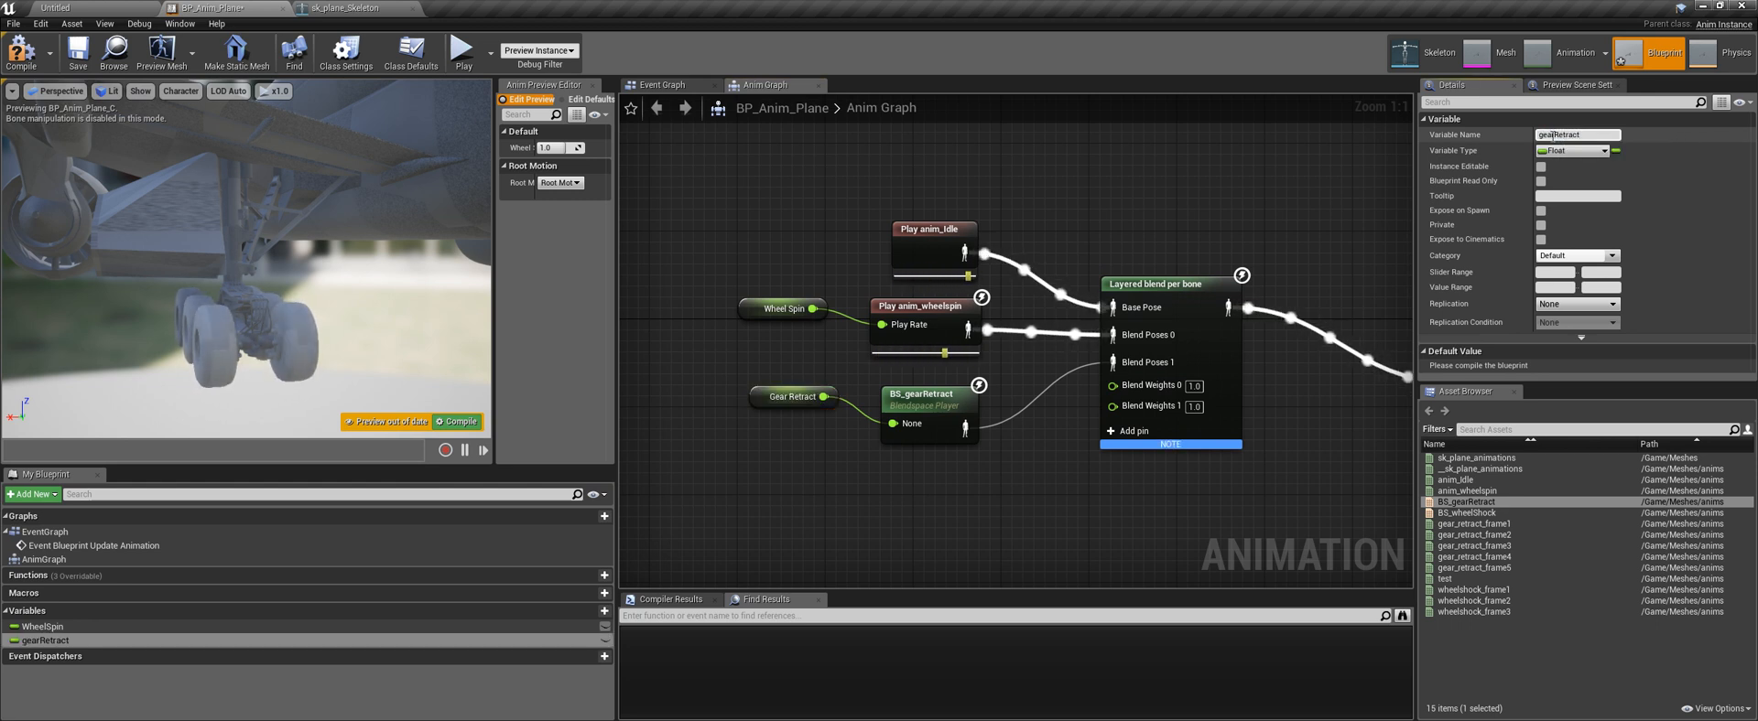
# Set the gearRetract variable's slider range and value range to 0 through 100
pyautogui.click(1550, 272)
pyautogui.write('0')
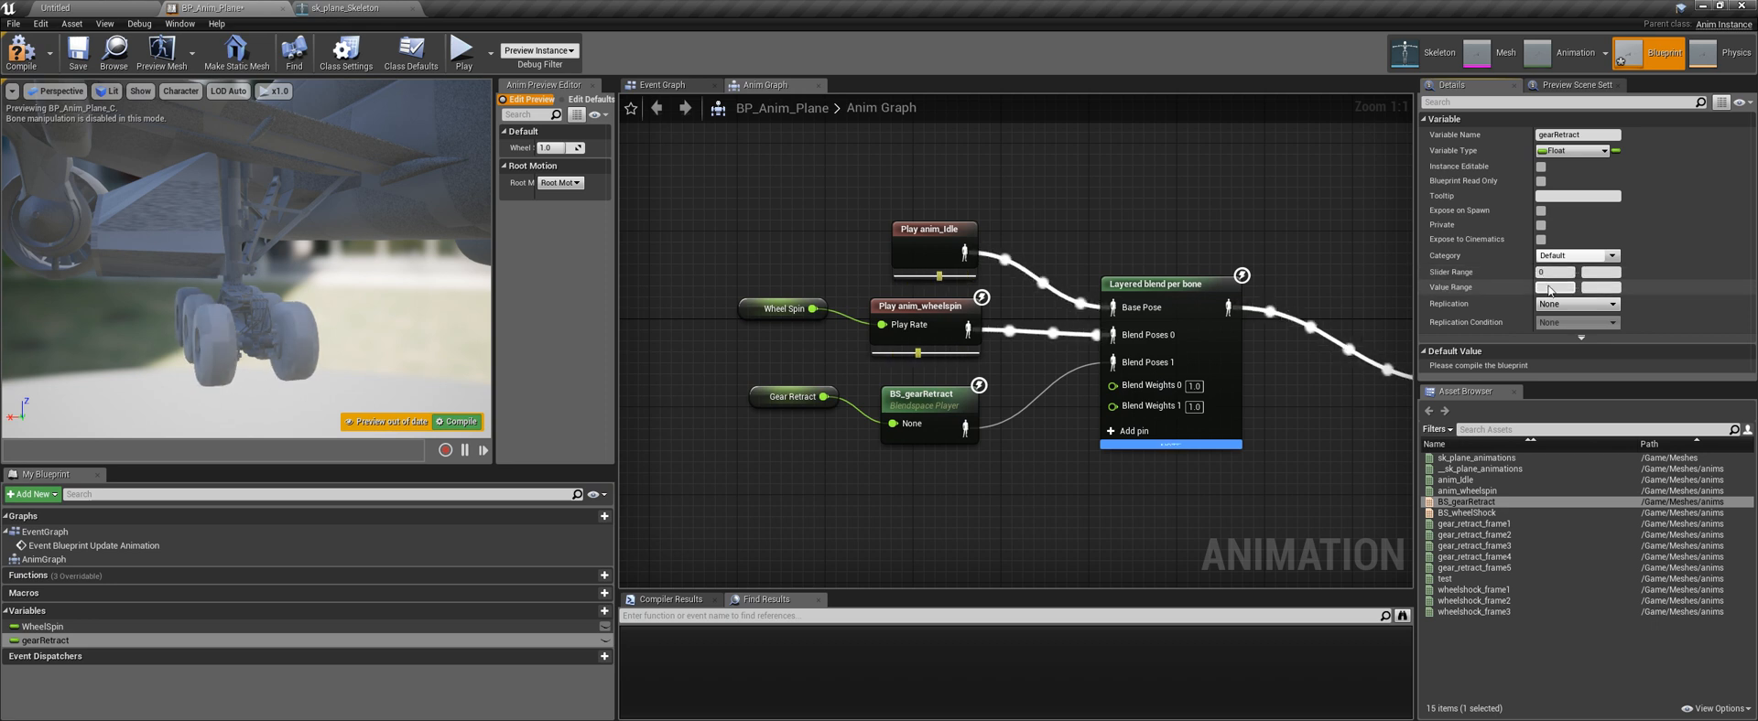
pyautogui.click(1557, 288)
pyautogui.write('0')
pyautogui.click(1597, 272)
pyautogui.write('100')
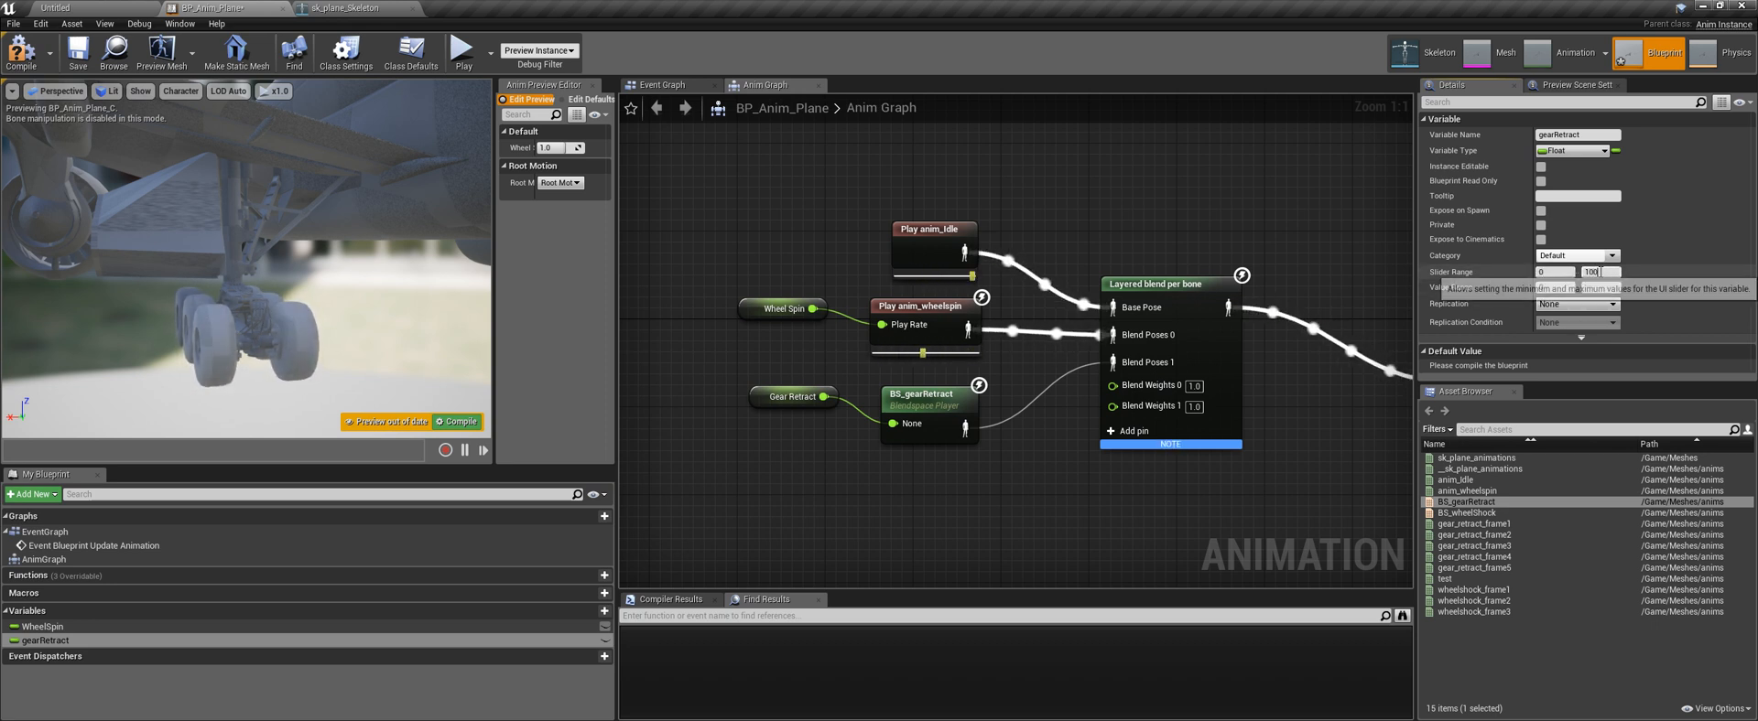
pyautogui.press('Return')
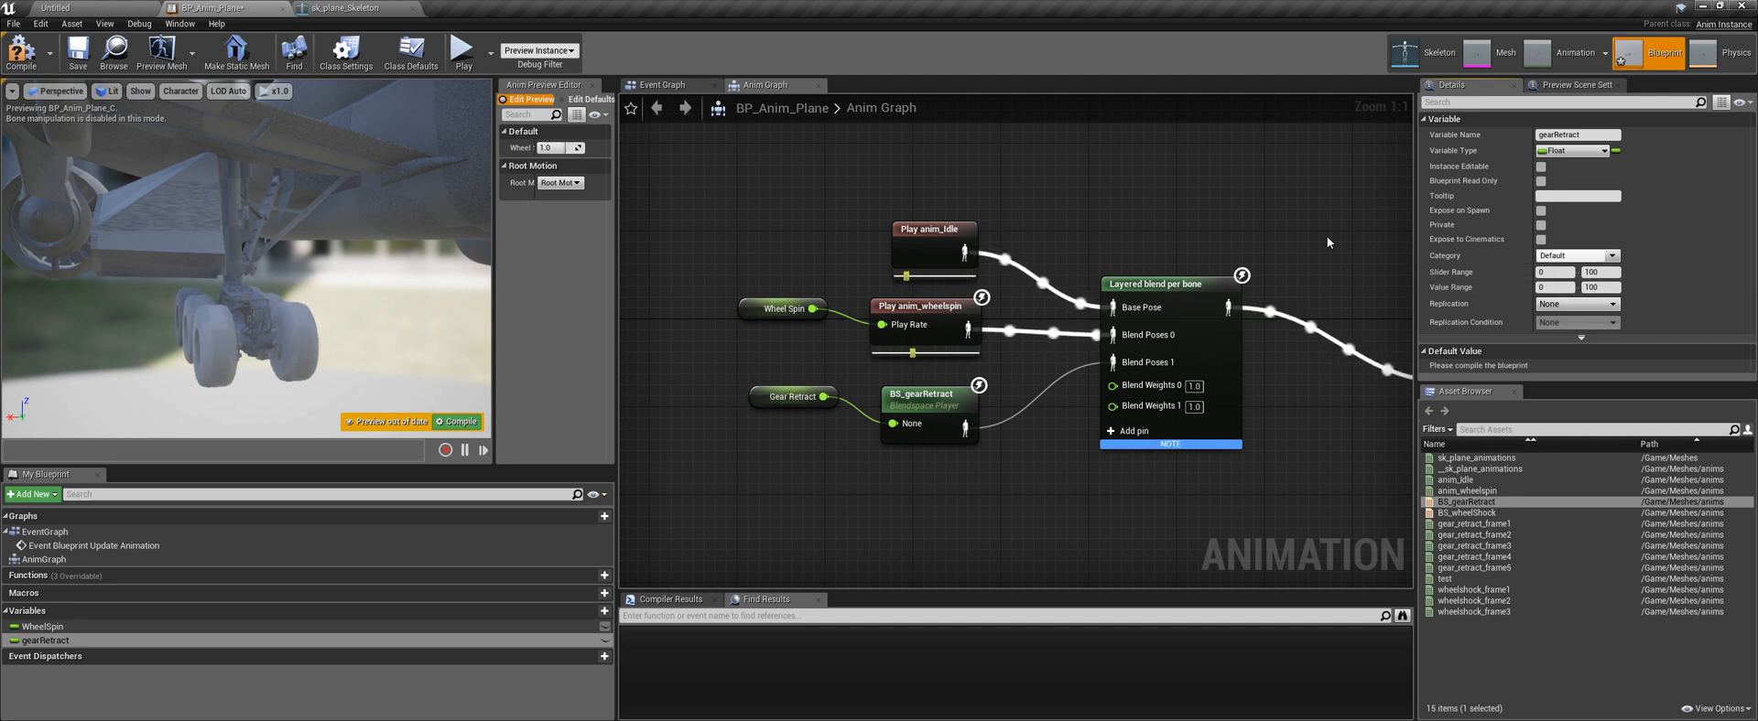
# Make the gearRetract and WheelSpin variables instance editable and exposed on spawn, and compile the blueprint
pyautogui.moveTo(1327, 234); pyautogui.dragTo(1322, 252, button='right')
pyautogui.click(1540, 211)
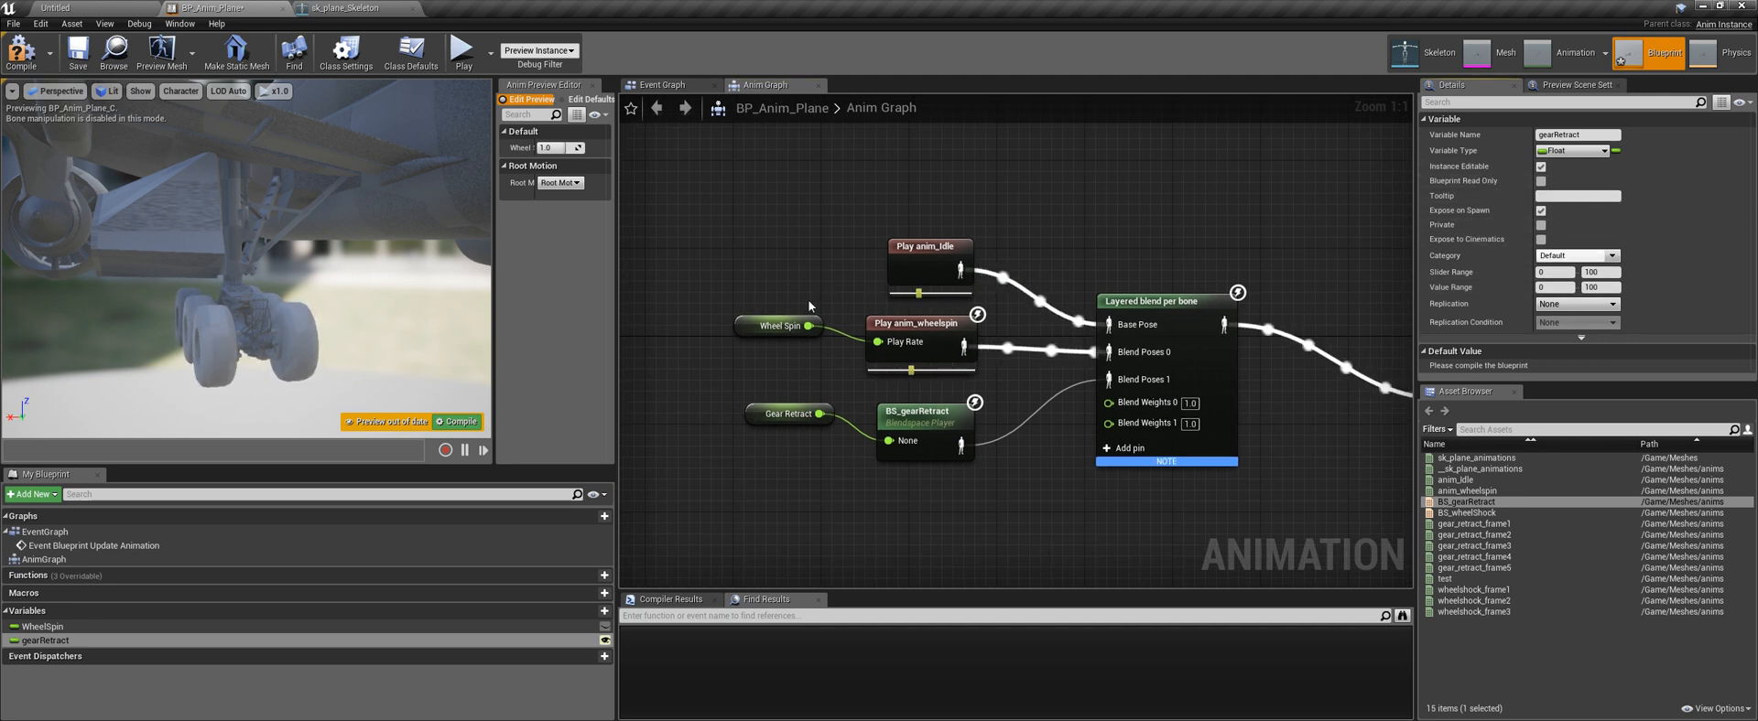
pyautogui.click(778, 327)
pyautogui.click(1540, 167)
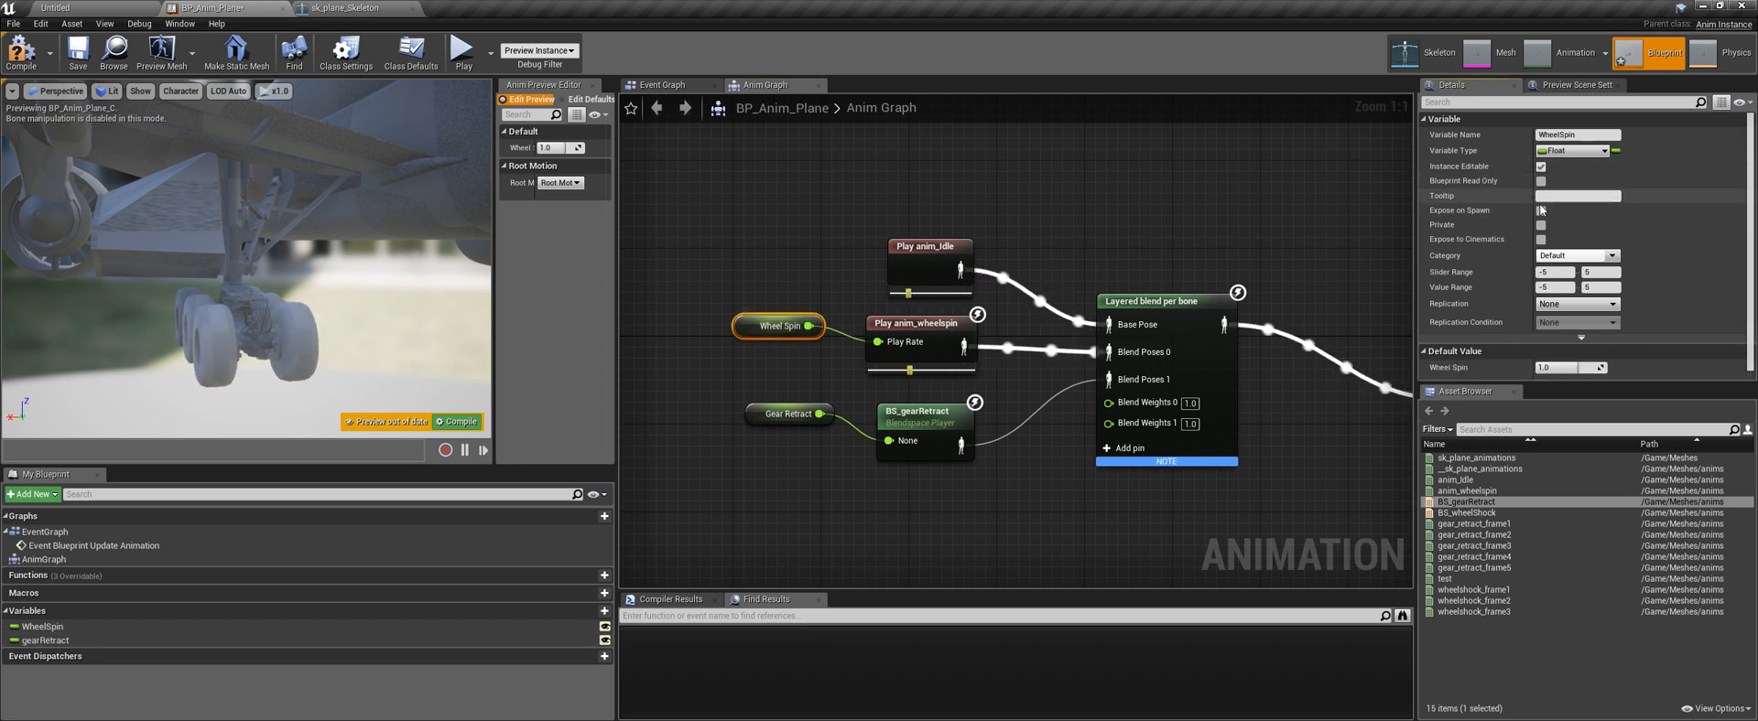
pyautogui.click(1540, 210)
pyautogui.click(460, 422)
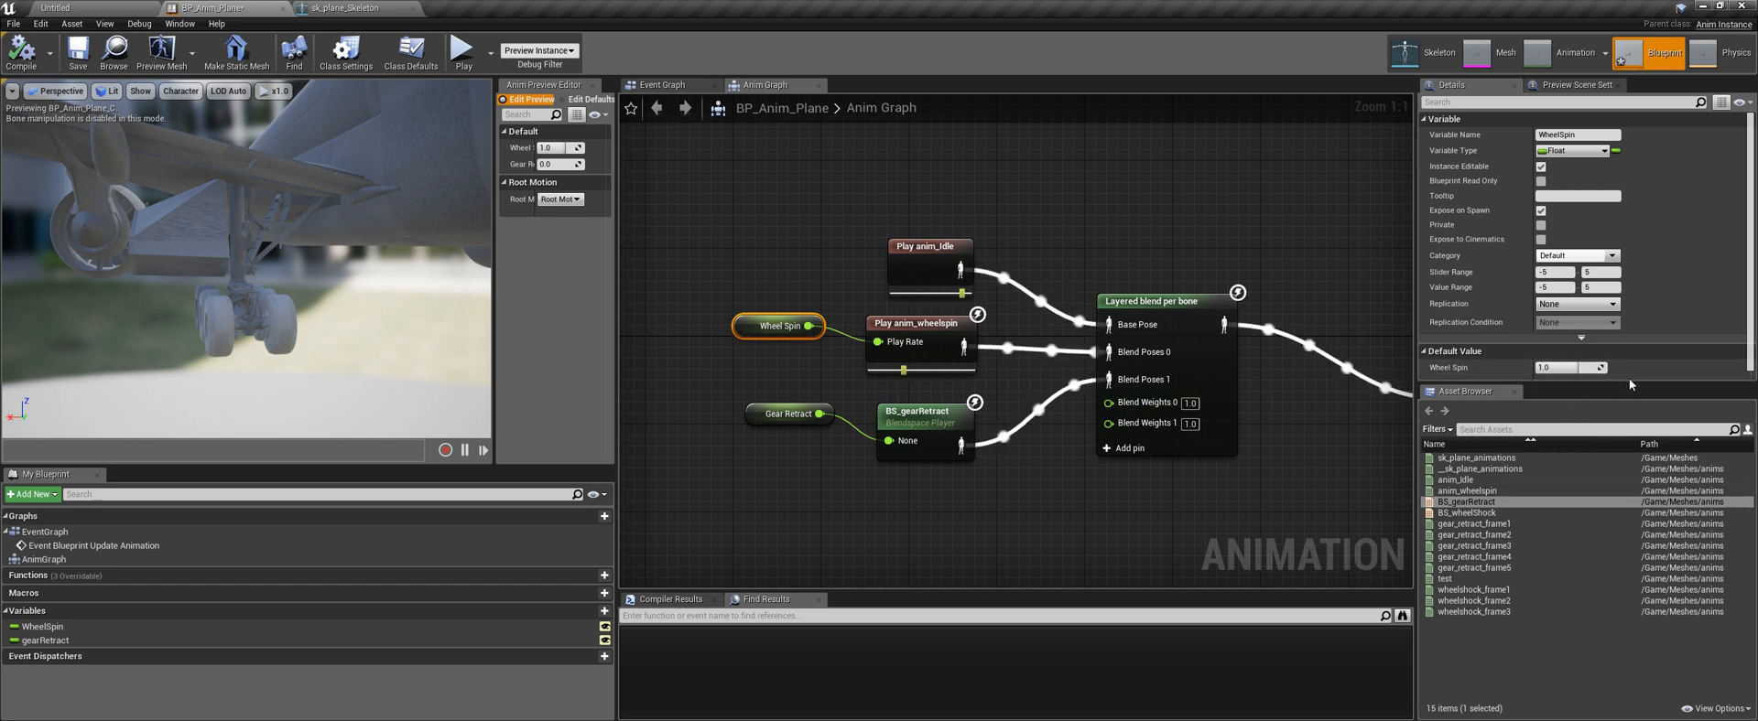
pyautogui.click(796, 414)
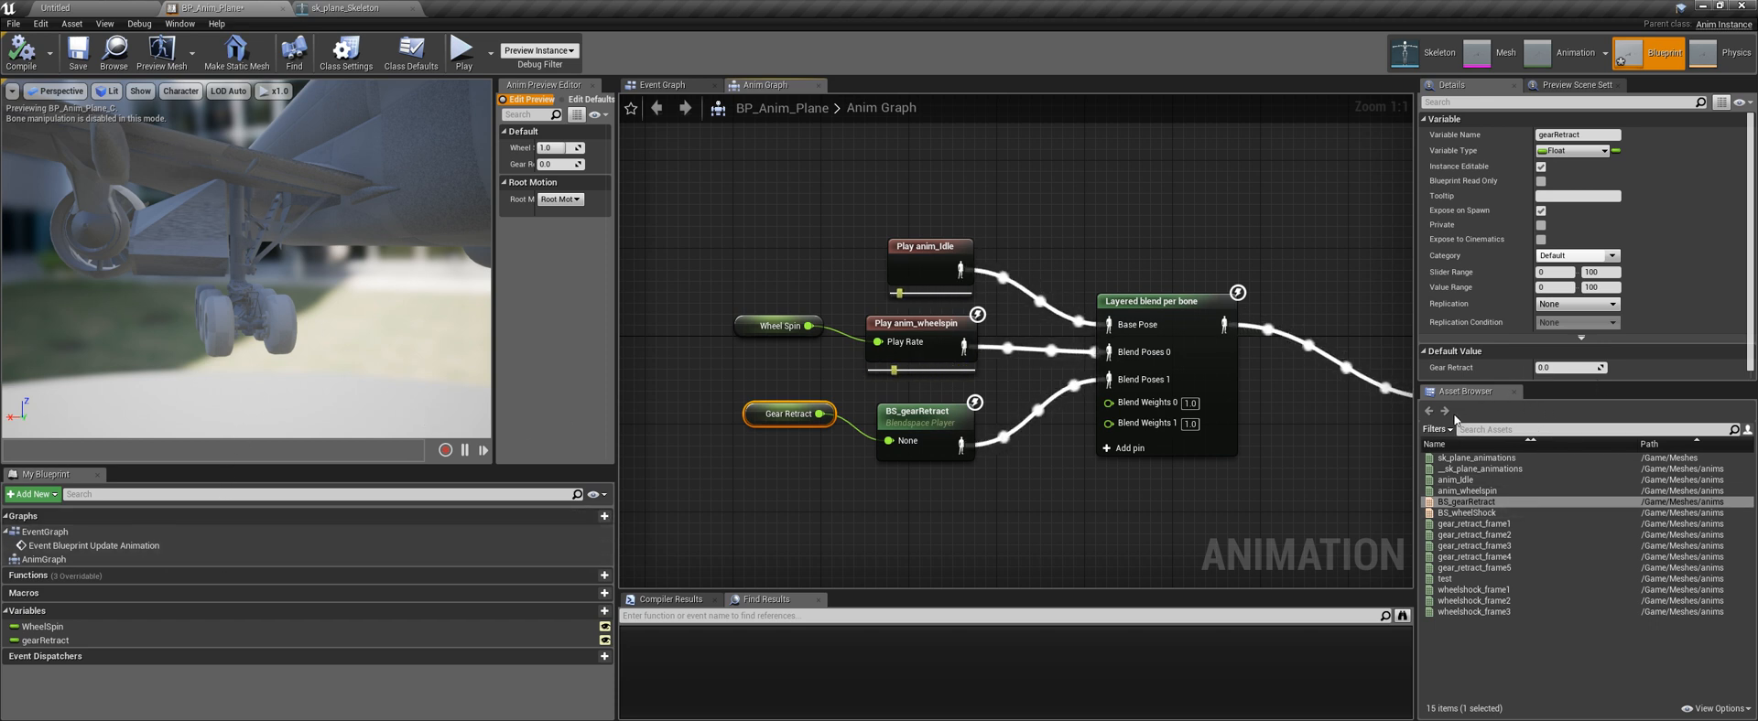
pyautogui.moveTo(1477, 393); pyautogui.dragTo(1589, 117)
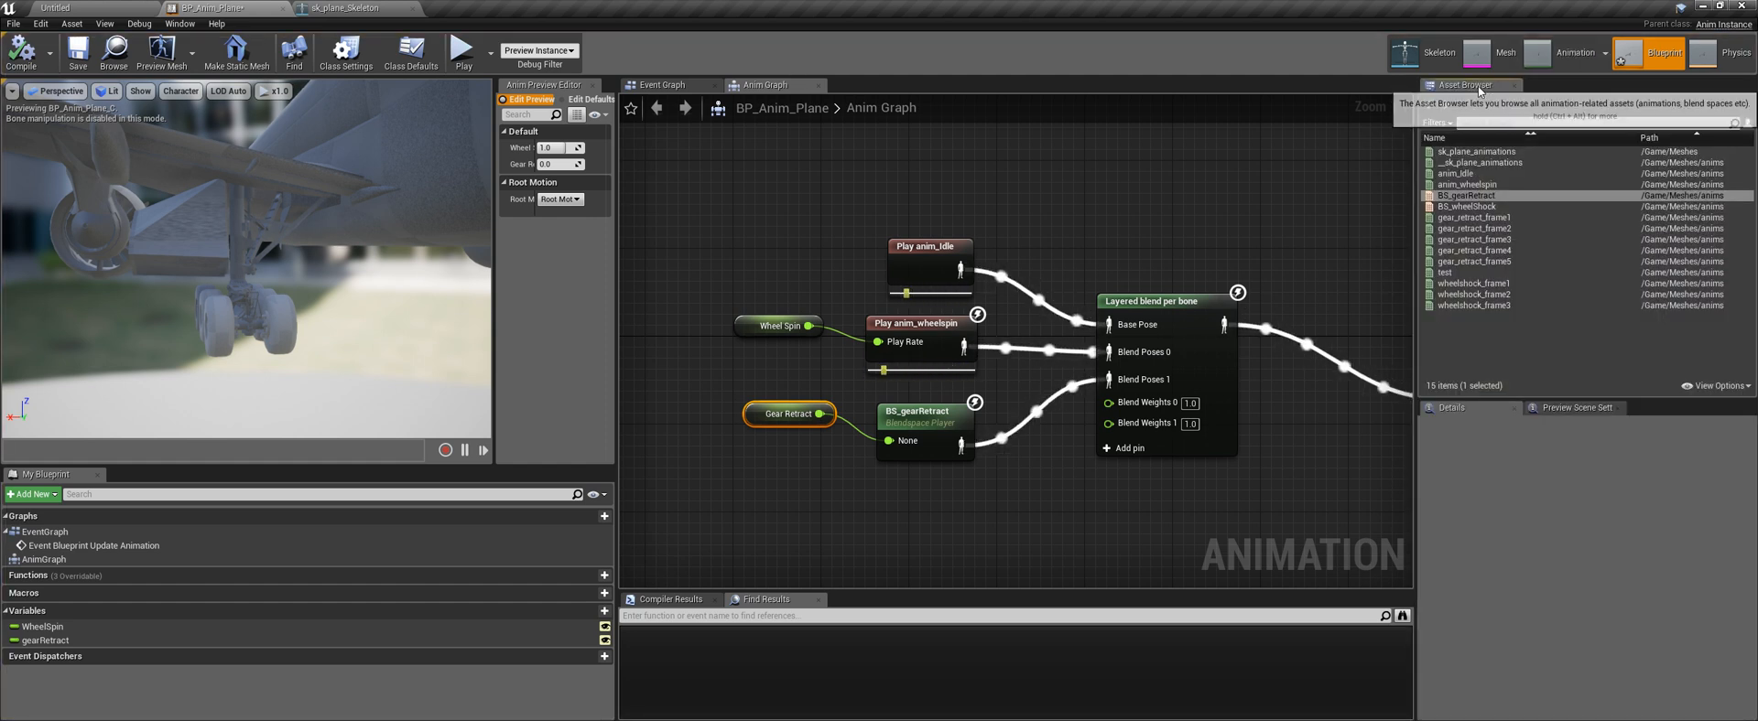
pyautogui.moveTo(1488, 88); pyautogui.dragTo(1588, 638)
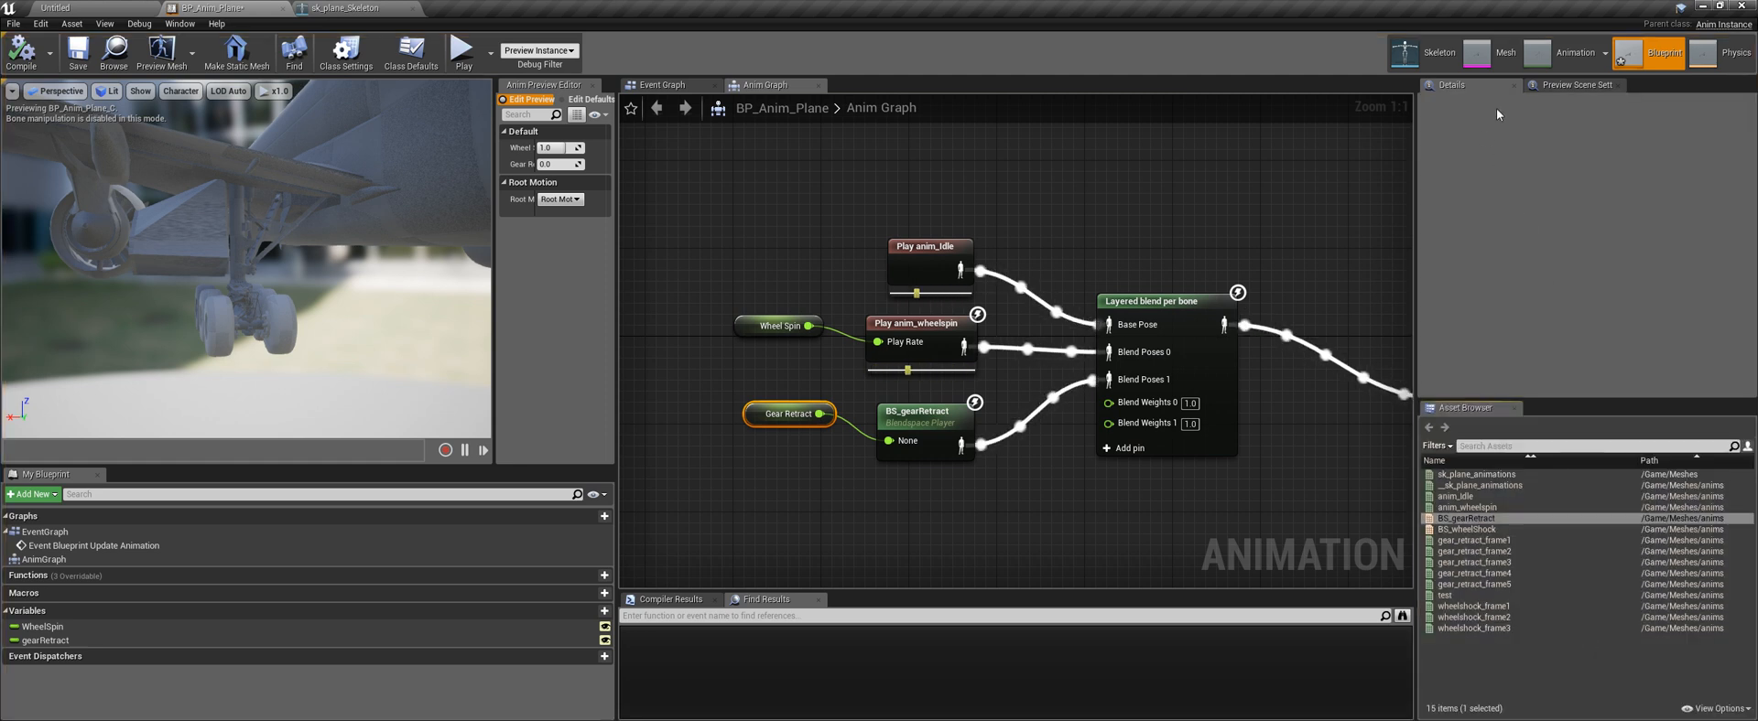
# Move the Preview Scene Settings ahead of Details and display the gearRetract variable's properties
pyautogui.click(1580, 84)
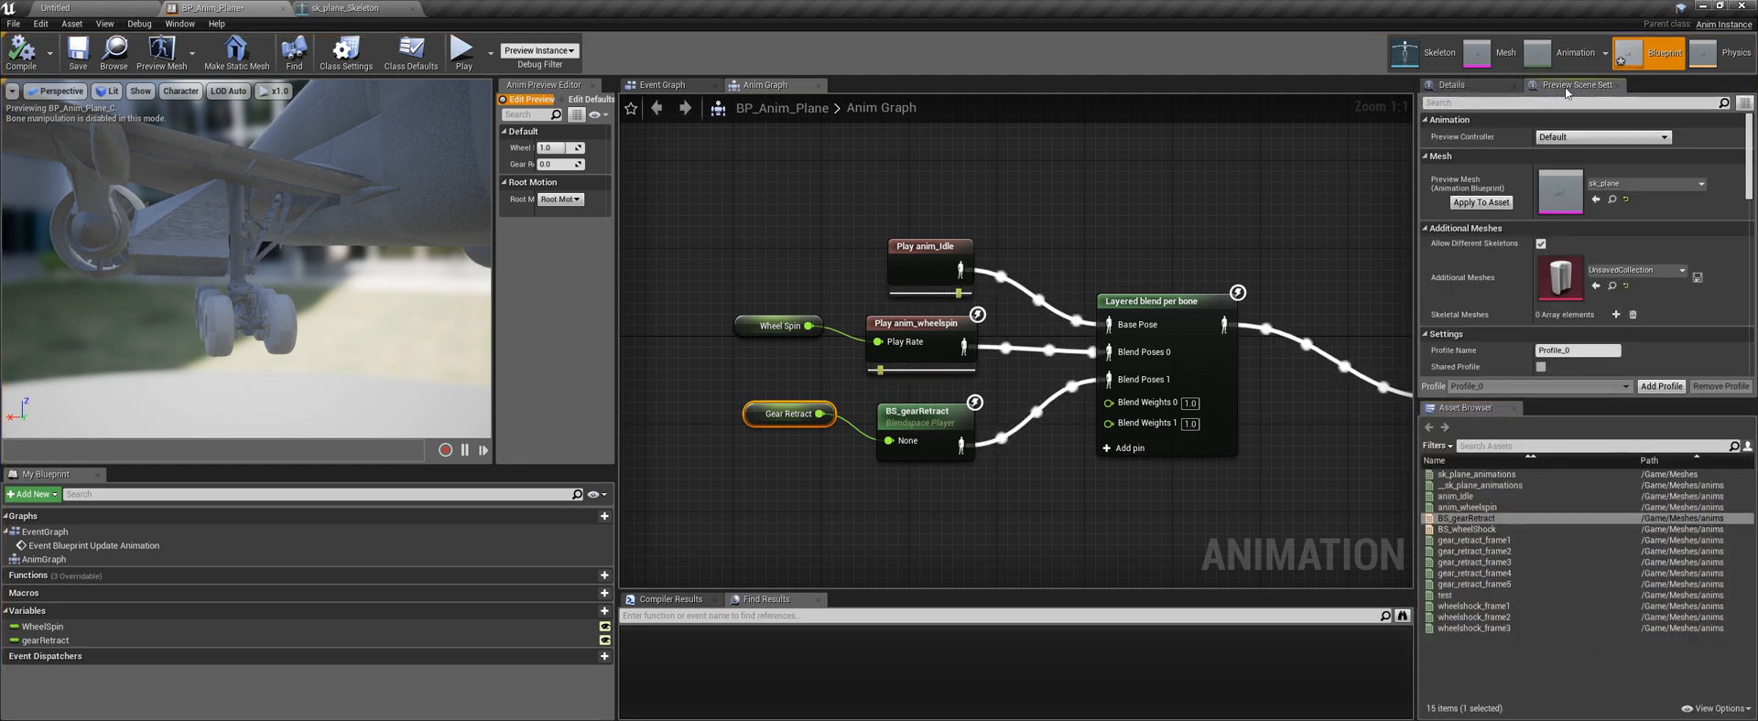
pyautogui.moveTo(1567, 85); pyautogui.dragTo(1478, 86)
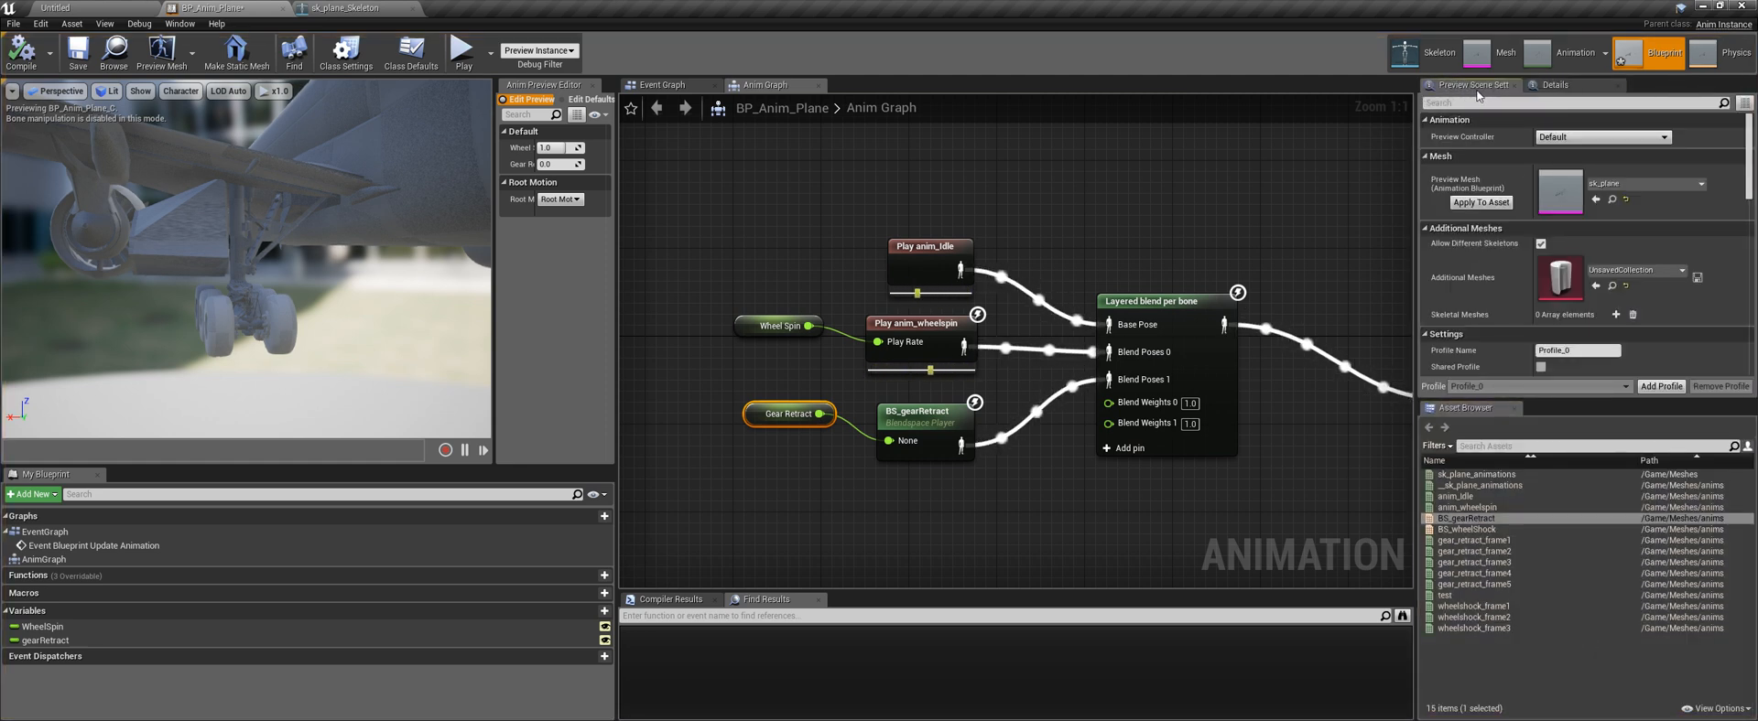
pyautogui.click(1555, 84)
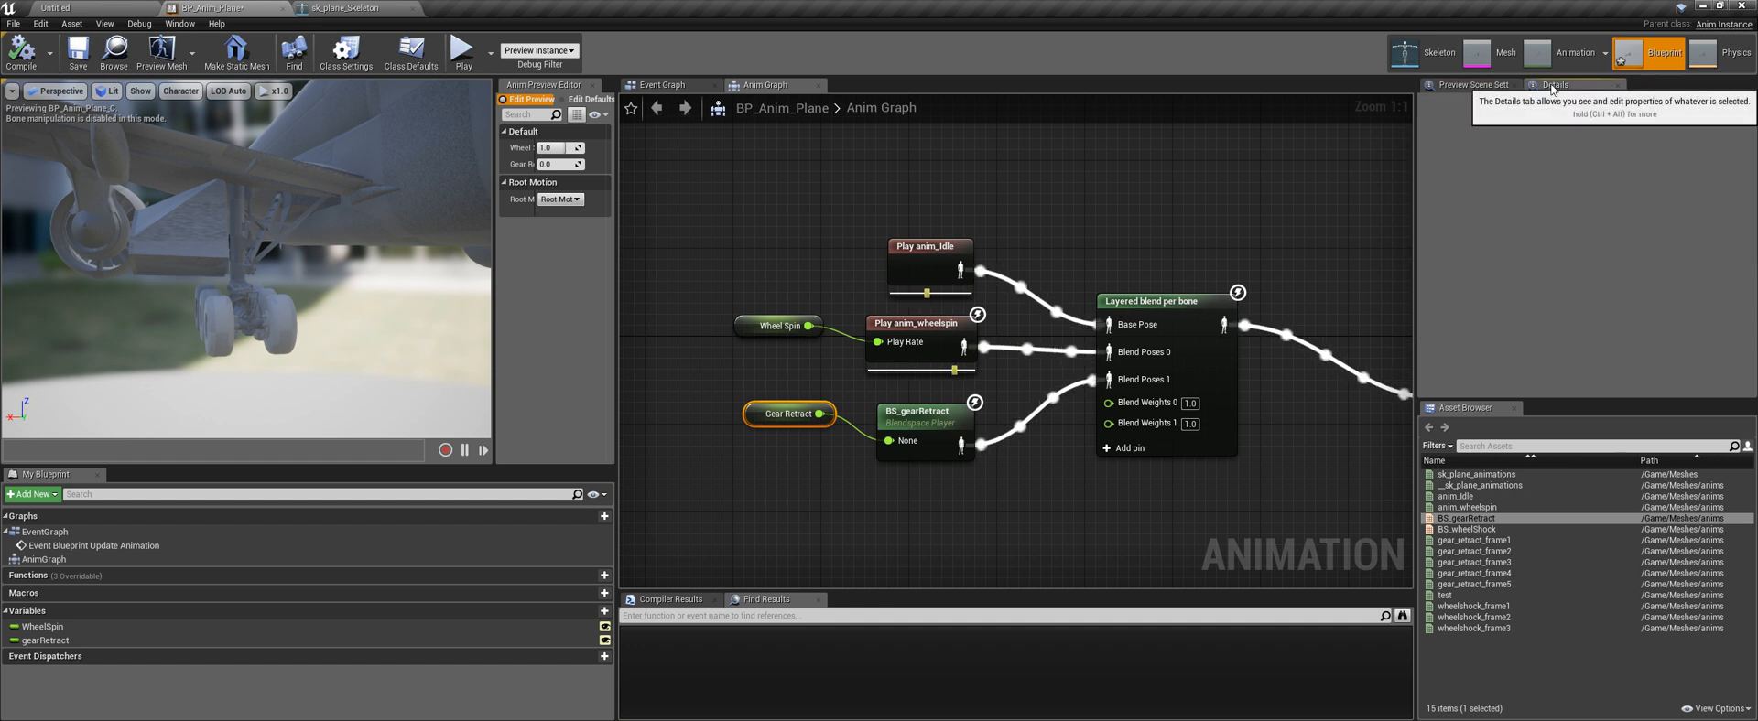
pyautogui.click(1470, 529)
pyautogui.click(756, 414)
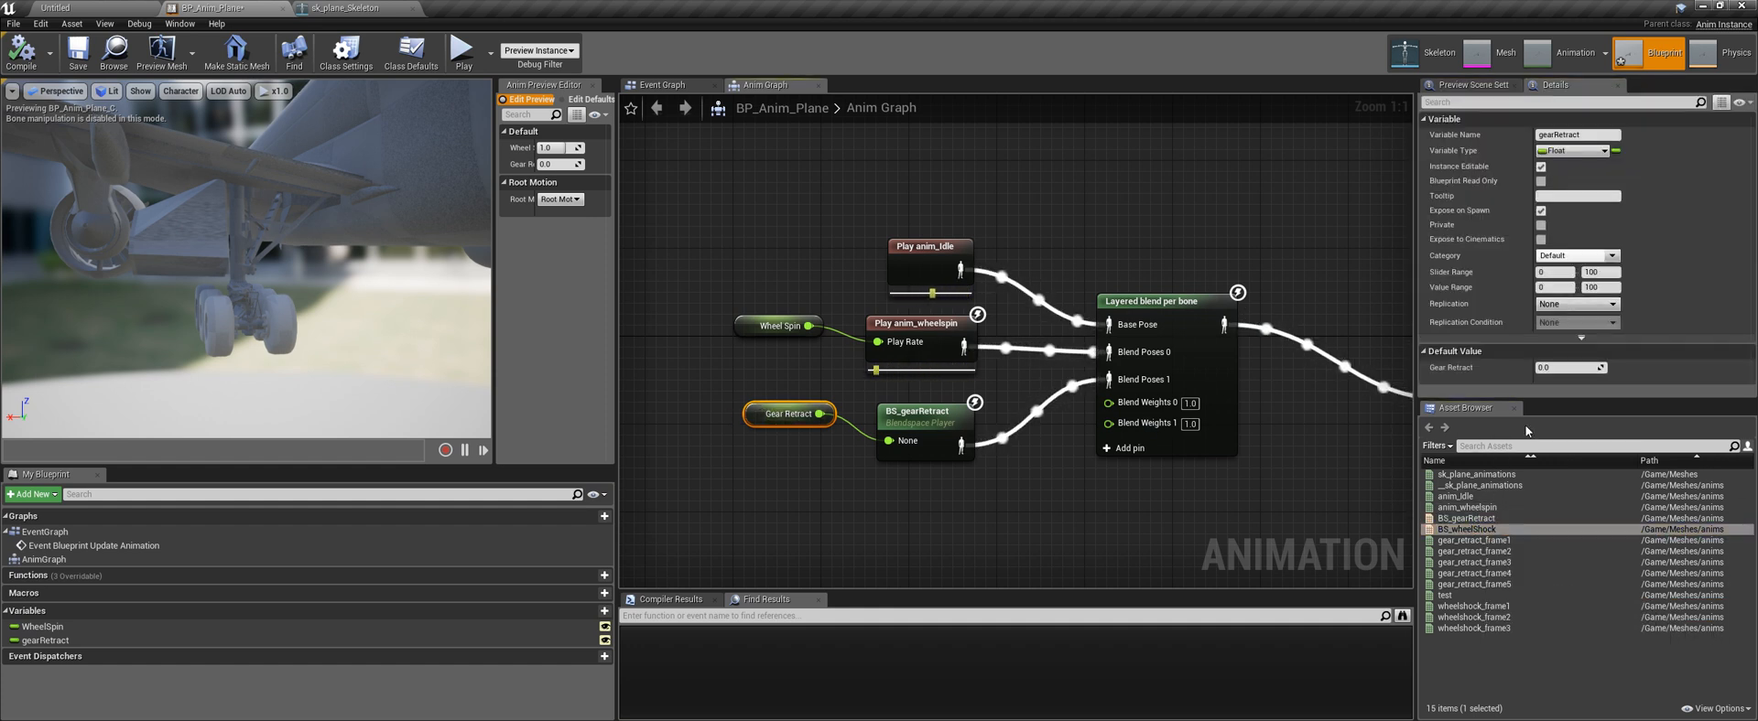
# Enlarge the Details and Anim Preview Editor areas, and widen the preview viewport by narrowing the graph
pyautogui.moveTo(1554, 399); pyautogui.dragTo(1554, 468)
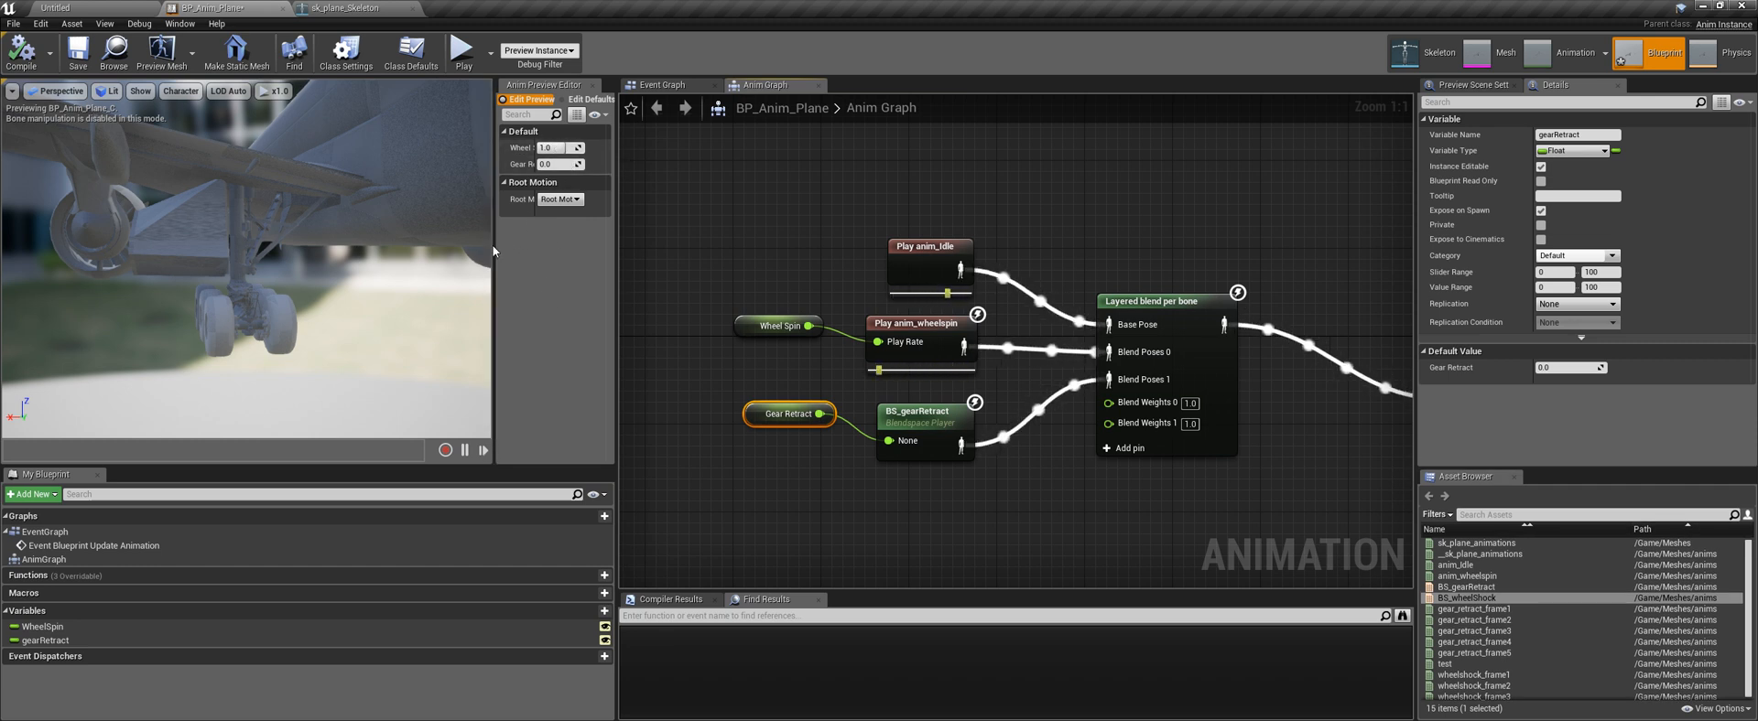
pyautogui.moveTo(493, 259); pyautogui.dragTo(412, 254)
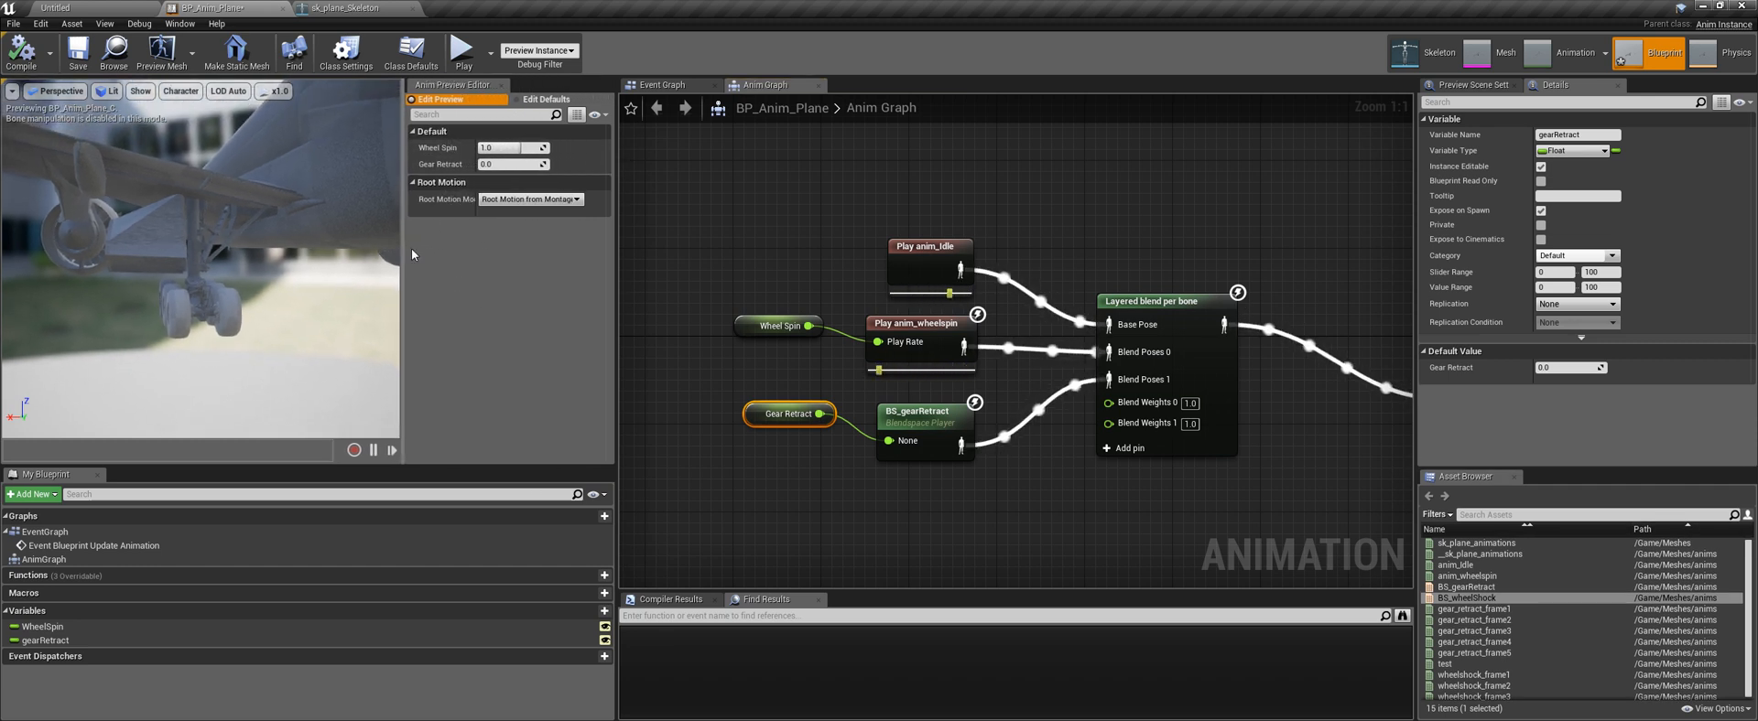
pyautogui.moveTo(614, 252); pyautogui.dragTo(906, 251)
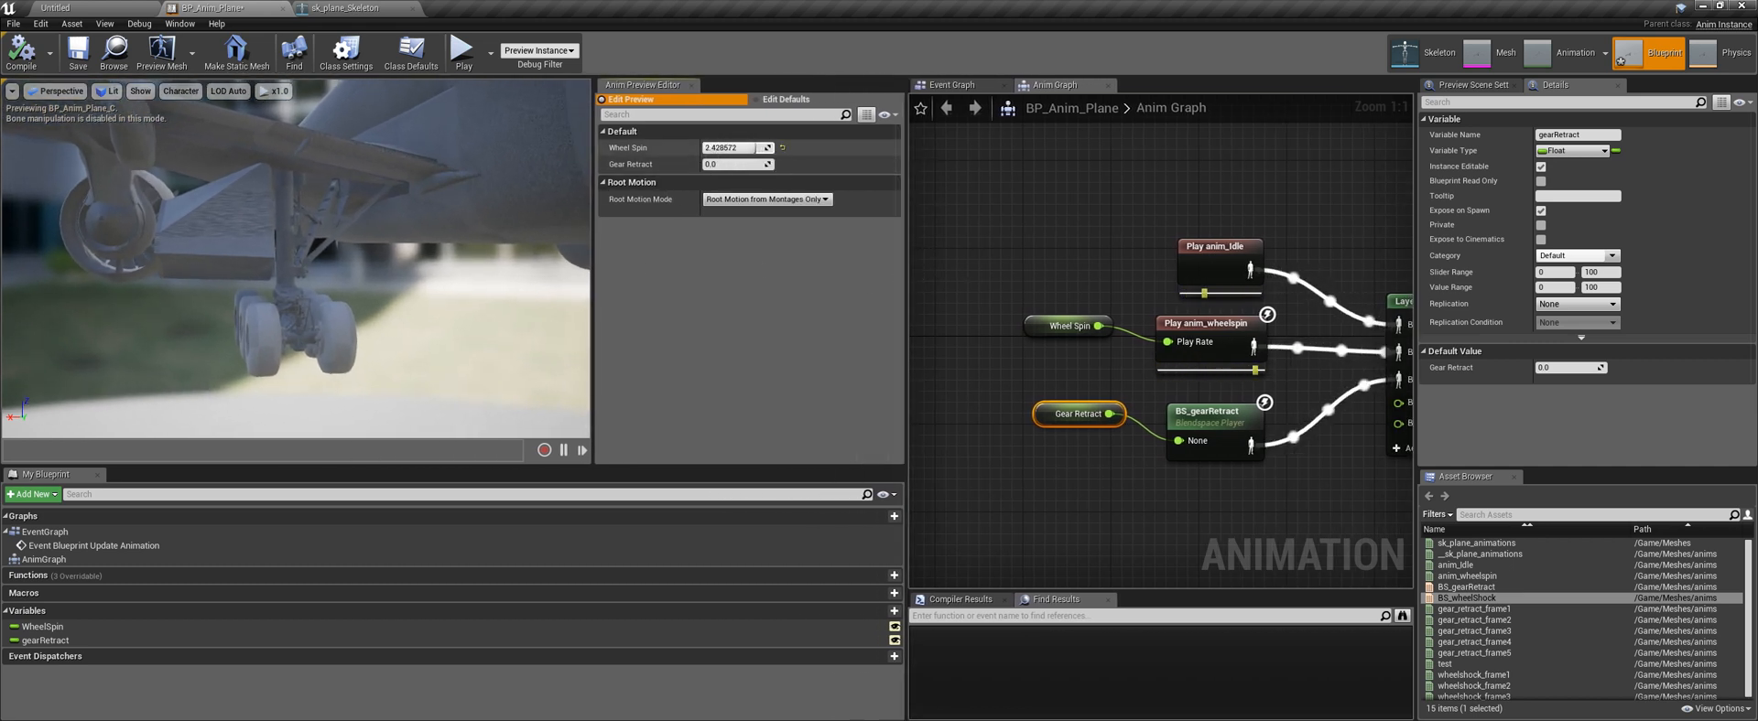
# Test the wheel spin from a closer view of the wheels, applying Wheel Spin 3.0 to the defaults and compiling
pyautogui.moveTo(752, 147); pyautogui.dragTo(764, 149)
pyautogui.keyDown('alt'); pyautogui.moveTo(399, 225); pyautogui.dragTo(504, 213); pyautogui.keyUp('alt')
pyautogui.click(889, 453)
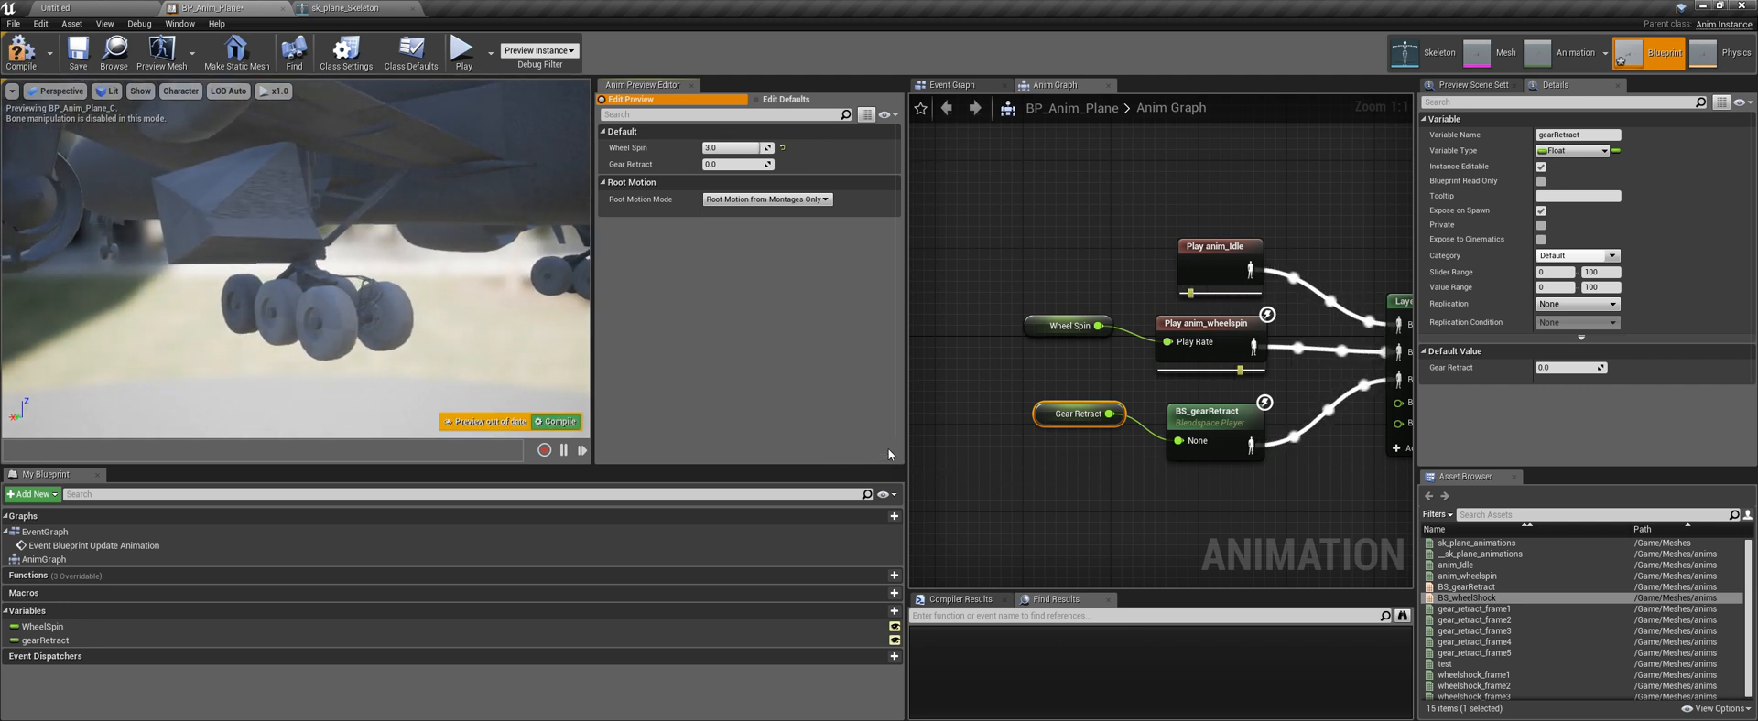
pyautogui.click(554, 420)
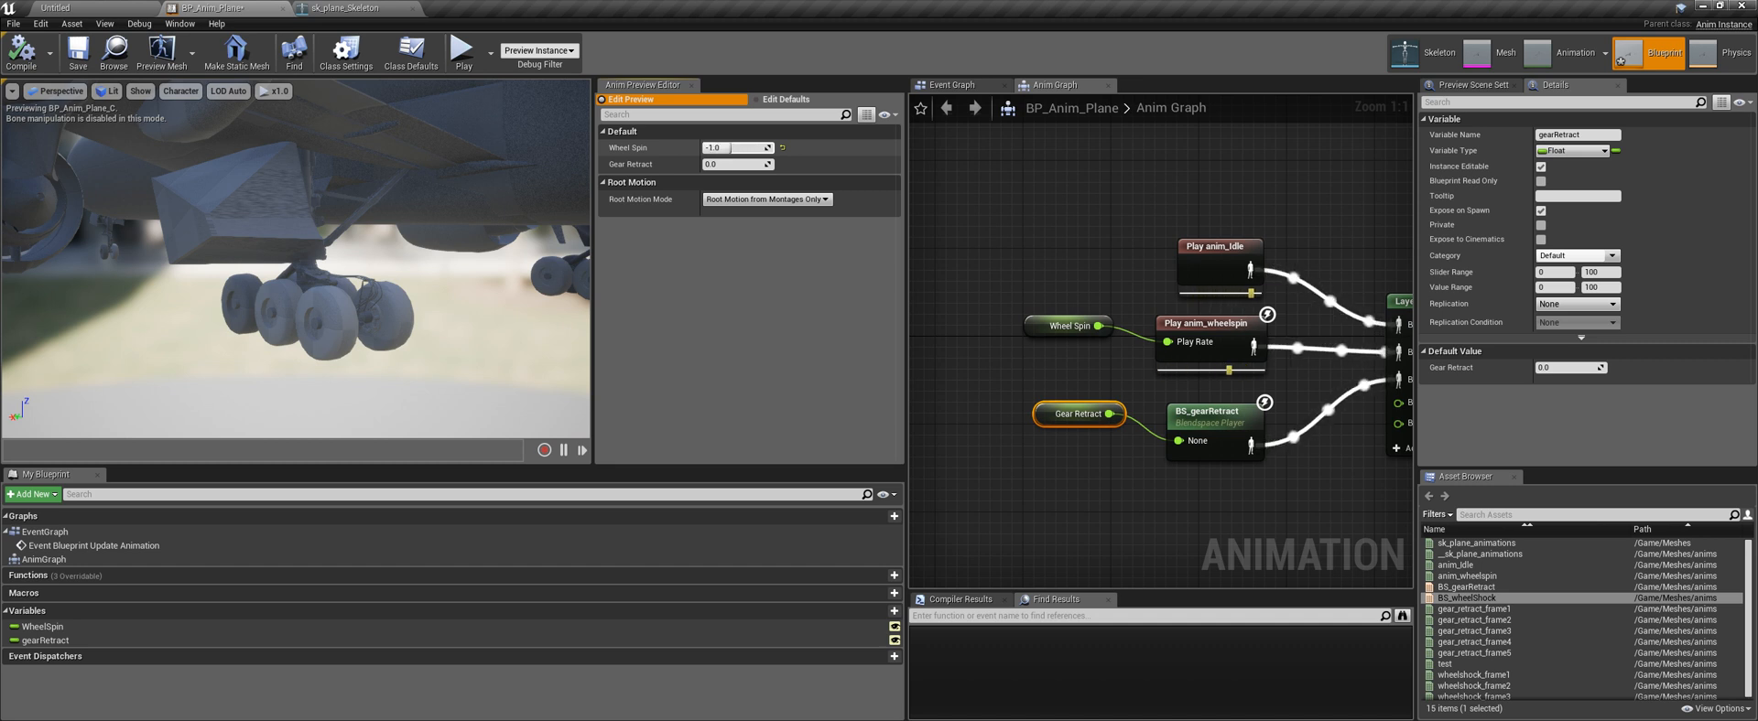
pyautogui.moveTo(732, 148); pyautogui.dragTo(716, 147)
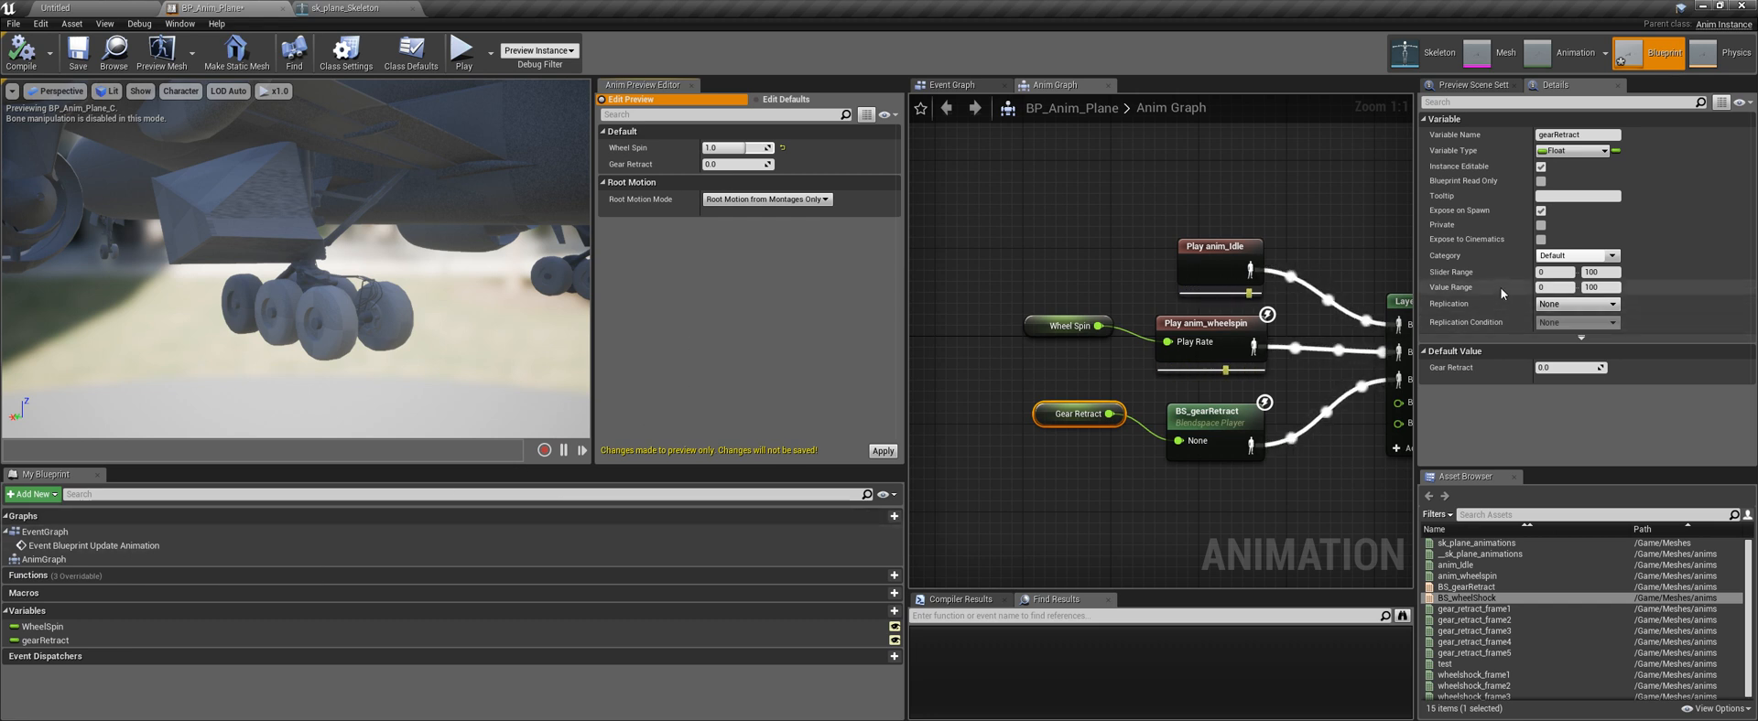
# Set the WheelSpin variable's default value to about -1.29 and compile the blueprint
pyautogui.click(92, 627)
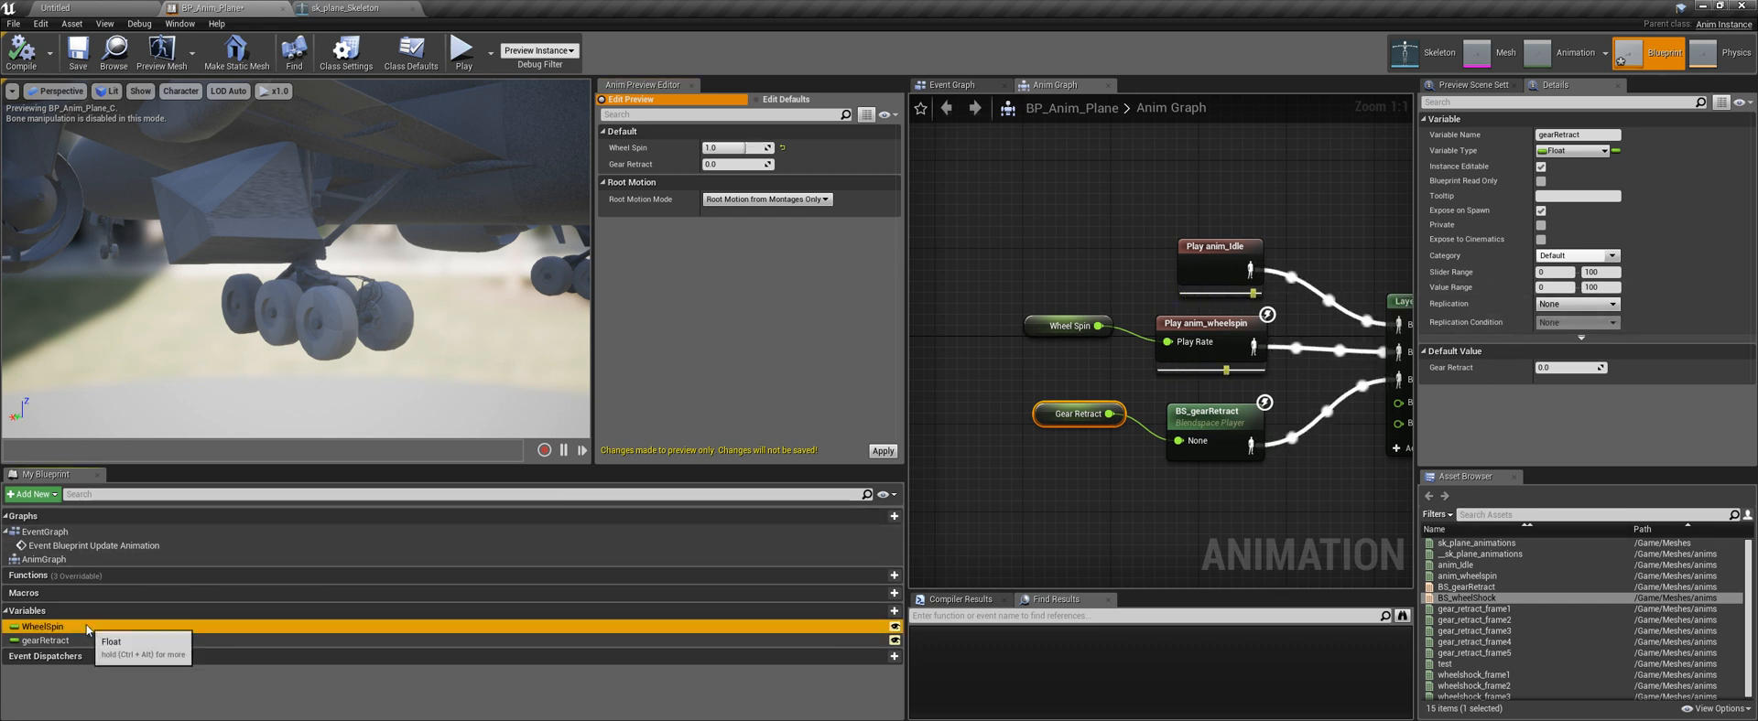
pyautogui.click(1556, 369)
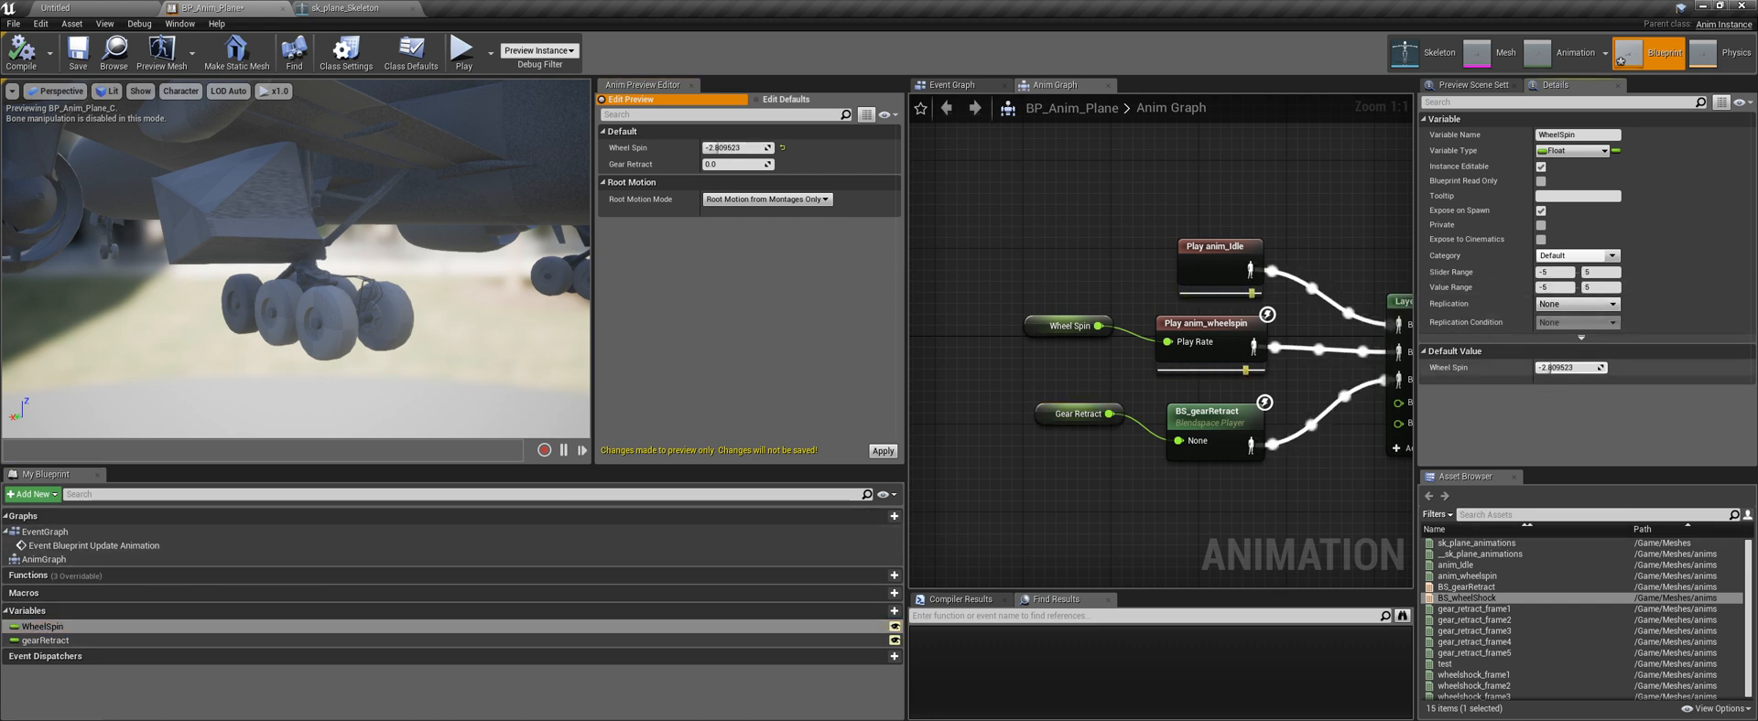
pyautogui.moveTo(1550, 369); pyautogui.dragTo(1561, 369)
pyautogui.click(556, 425)
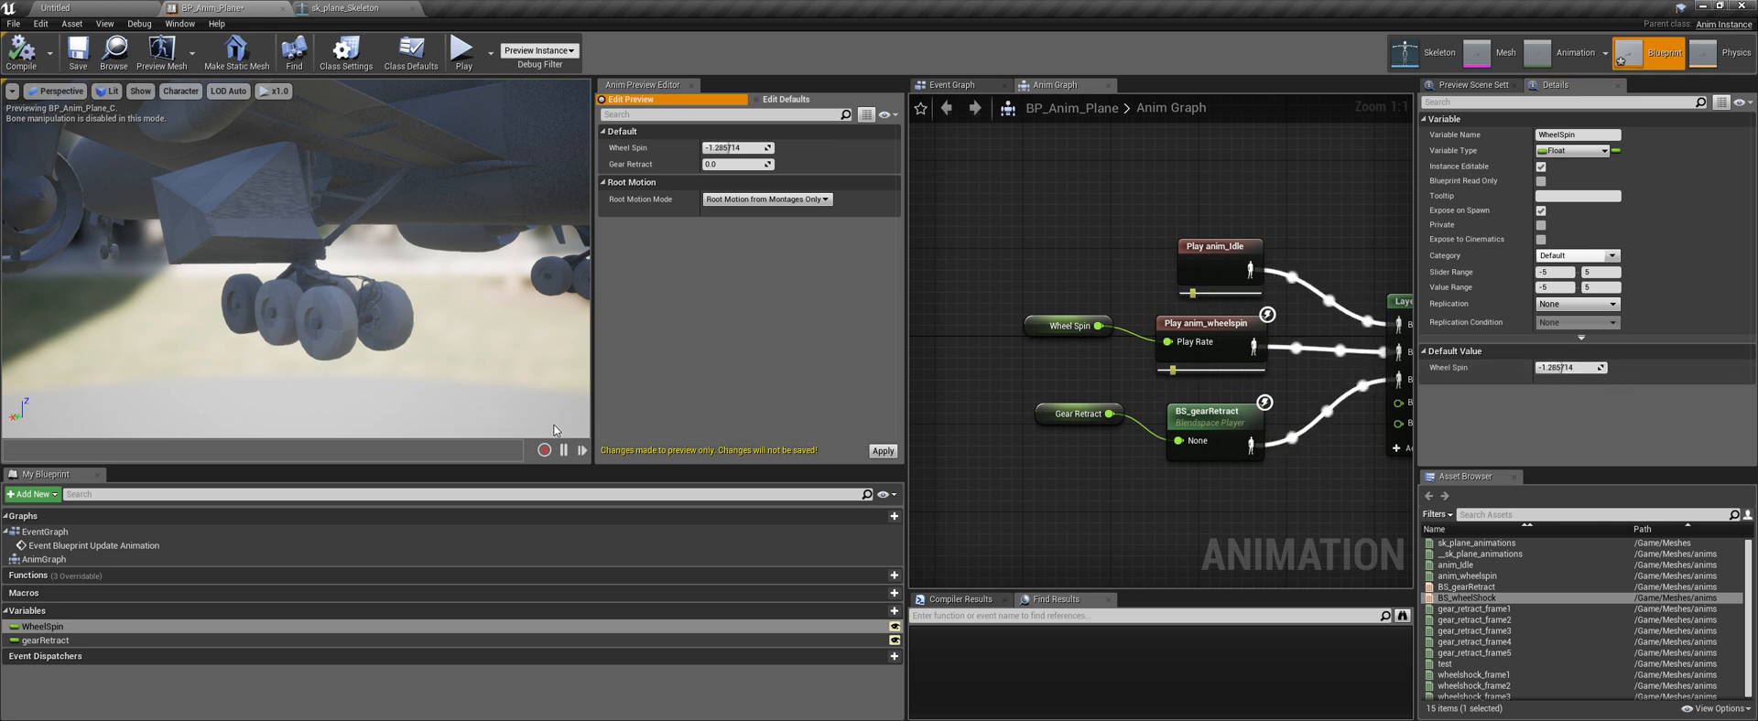
# Set the preview Wheel Spin to 0 and test the Gear Retract value in the preview
pyautogui.write('0')
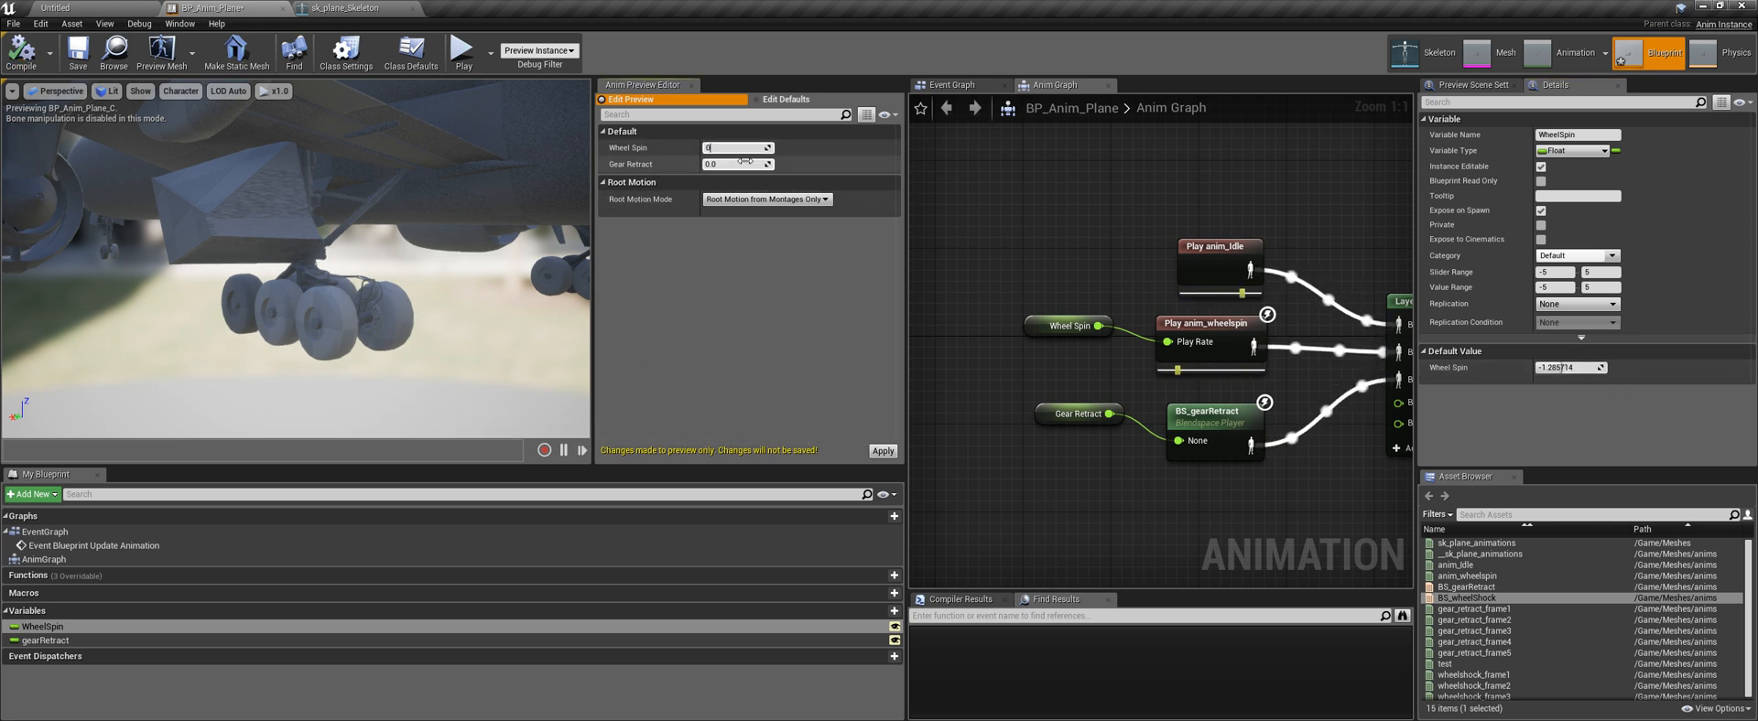
pyautogui.click(729, 181)
pyautogui.moveTo(722, 165)
pyautogui.mouseDown()
pyautogui.moveTo(774, 164)
pyautogui.moveTo(703, 164)
pyautogui.mouseUp()
# Connect Play anim_wheelspin to Blend Poses 1 and BS_gearRetract to Blend Poses 0 on the Layered blend per bone node
pyautogui.moveTo(1113, 243); pyautogui.dragTo(1025, 234, button='right')
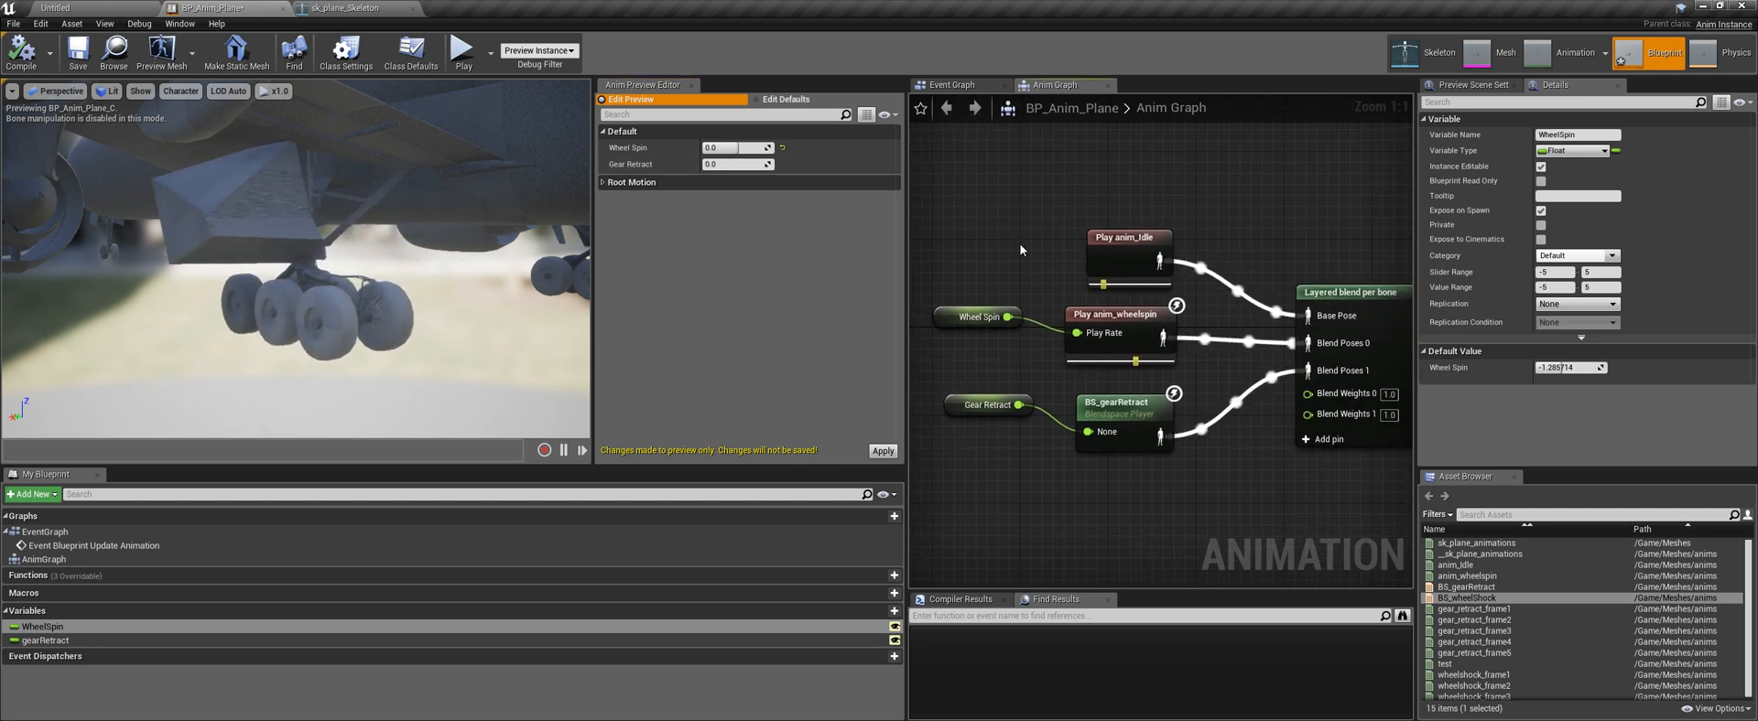
pyautogui.scroll(-1, 1025, 234)
pyautogui.moveTo(943, 361); pyautogui.dragTo(1109, 441)
pyautogui.moveTo(1145, 325); pyautogui.dragTo(1273, 355)
pyautogui.moveTo(1151, 408); pyautogui.dragTo(1272, 330)
# Arrange the gear retract nodes above the wheel spin nodes so the wires do not cross, and compile
pyautogui.moveTo(961, 293); pyautogui.dragTo(1091, 482)
pyautogui.moveTo(973, 352); pyautogui.dragTo(1084, 321)
pyautogui.moveTo(976, 449); pyautogui.dragTo(1088, 410)
pyautogui.click(979, 229)
pyautogui.click(568, 423)
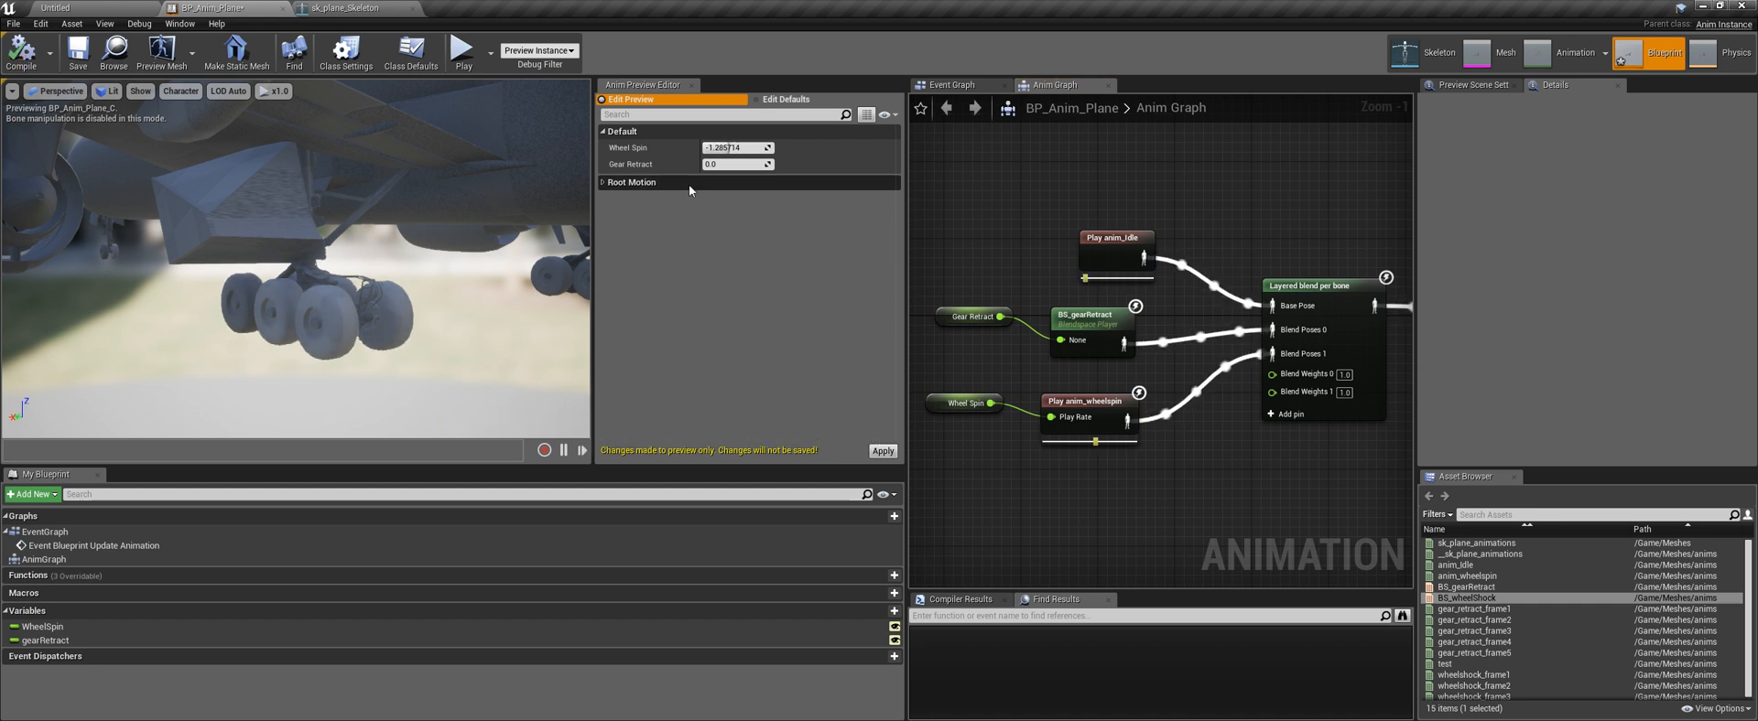
# Test the preview with different Wheel Spin values and Gear Retract up to about 77, and examine the blend node's layer setup
pyautogui.moveTo(737, 148); pyautogui.dragTo(720, 166)
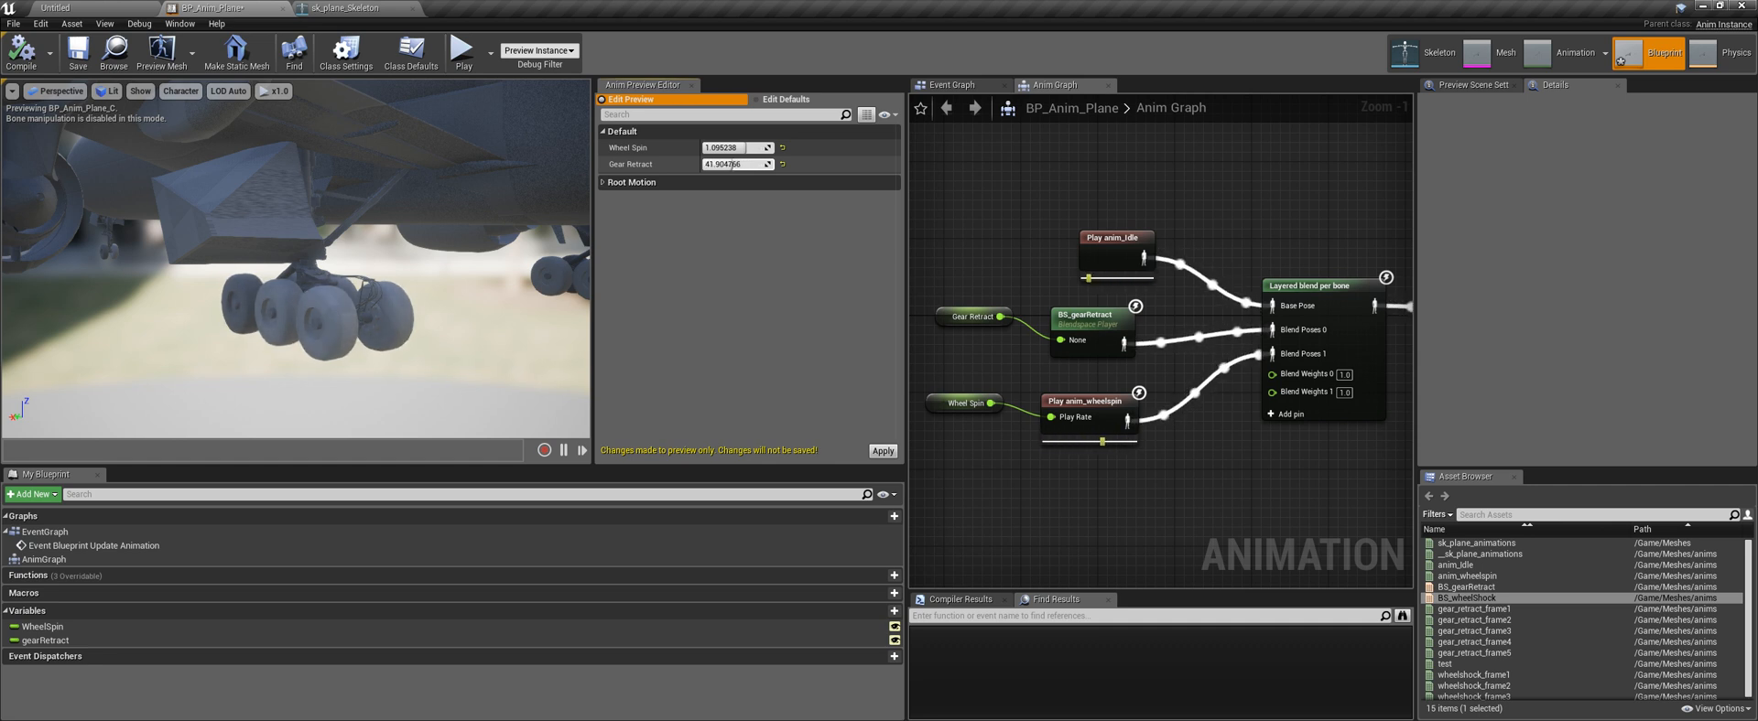
pyautogui.moveTo(730, 167)
pyautogui.mouseDown()
pyautogui.moveTo(758, 166)
pyautogui.moveTo(738, 148)
pyautogui.mouseUp()
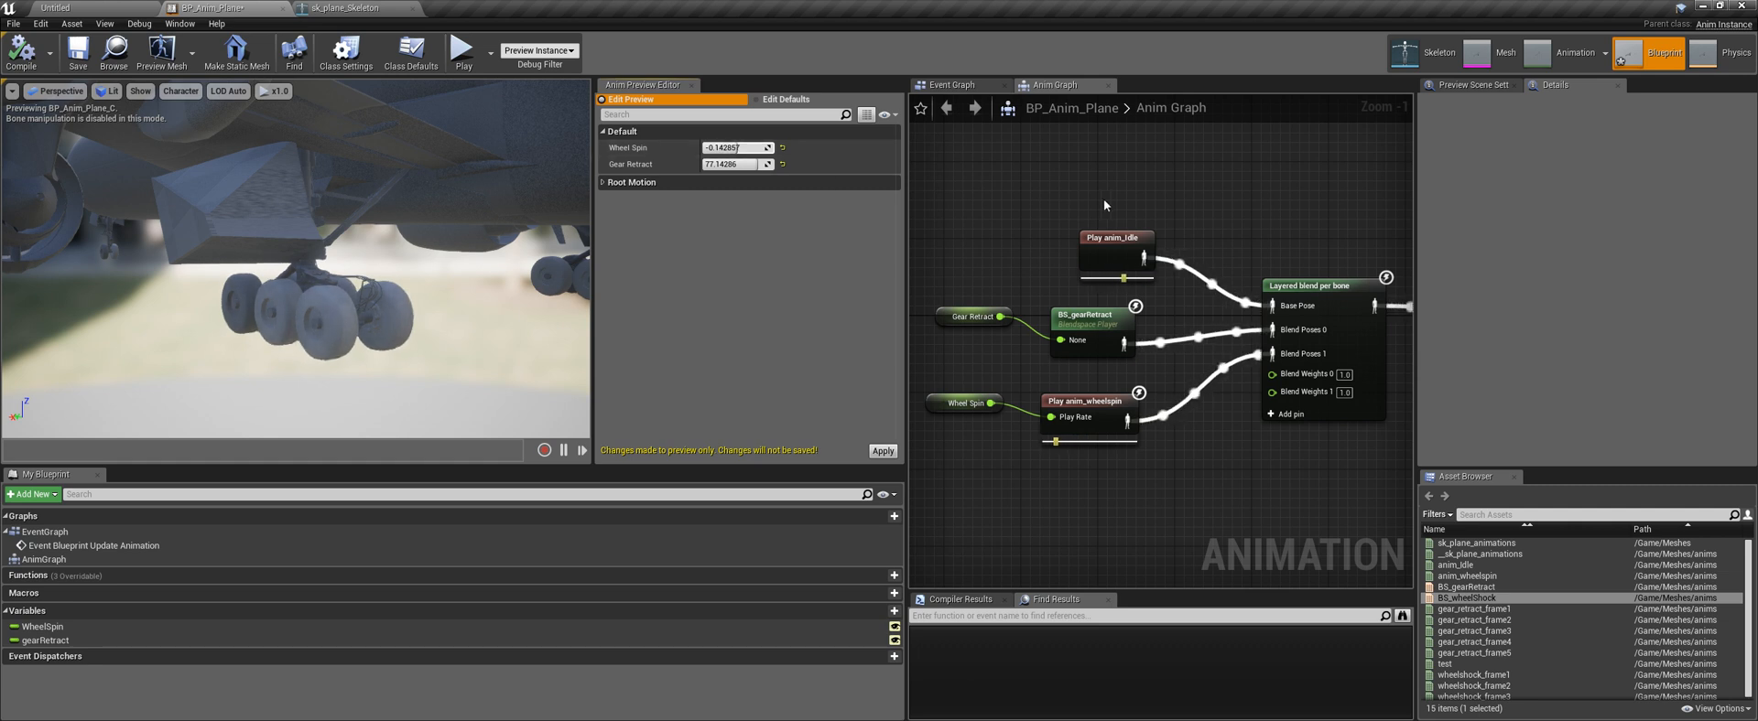
pyautogui.moveTo(1158, 188); pyautogui.dragTo(1124, 181, button='right')
pyautogui.click(1066, 305)
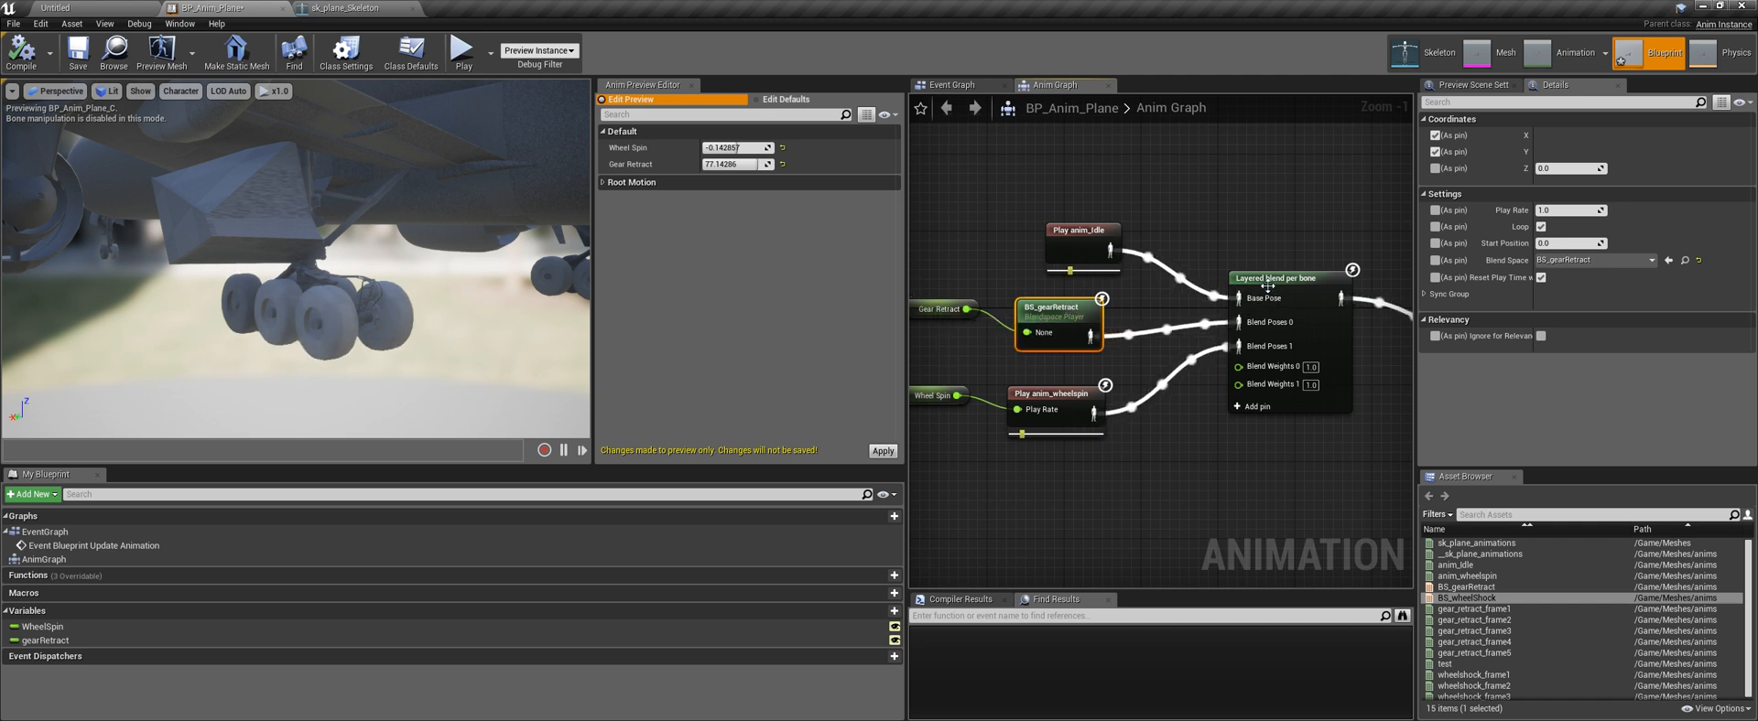
pyautogui.click(1271, 328)
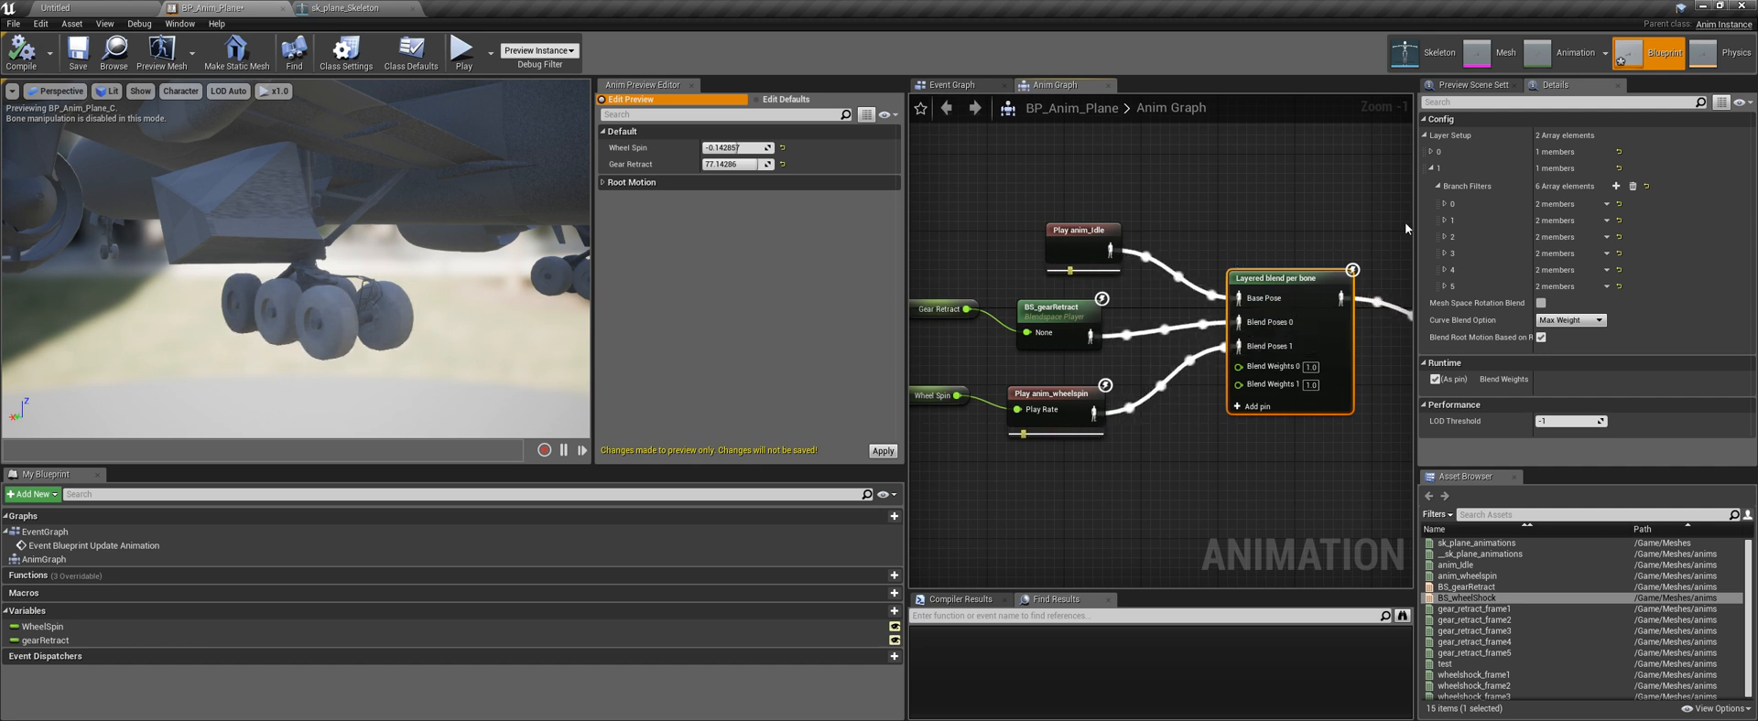
# Swap the blend inputs so BS_gearRetract feeds Blend Poses 1 and Play anim_wheelspin feeds Blend Poses 0, and compile
pyautogui.moveTo(1090, 337); pyautogui.dragTo(1233, 348)
pyautogui.moveTo(1092, 413); pyautogui.dragTo(1235, 323)
pyautogui.click(556, 421)
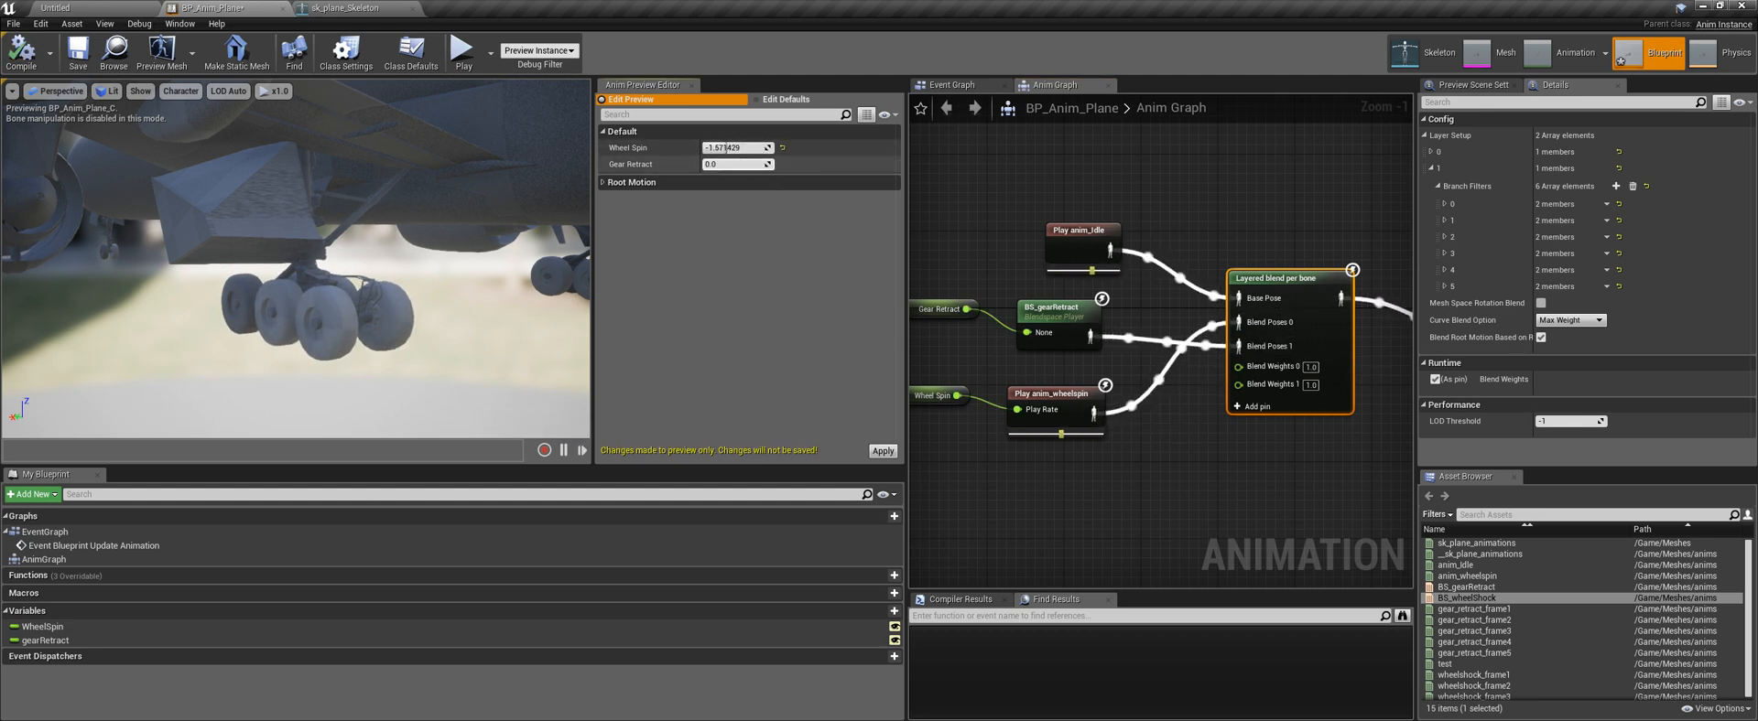
# Rewire BS_gearRetract to Blend Poses 0 and Play anim_wheelspin to Blend Poses 1
pyautogui.moveTo(1090, 336); pyautogui.dragTo(1239, 346)
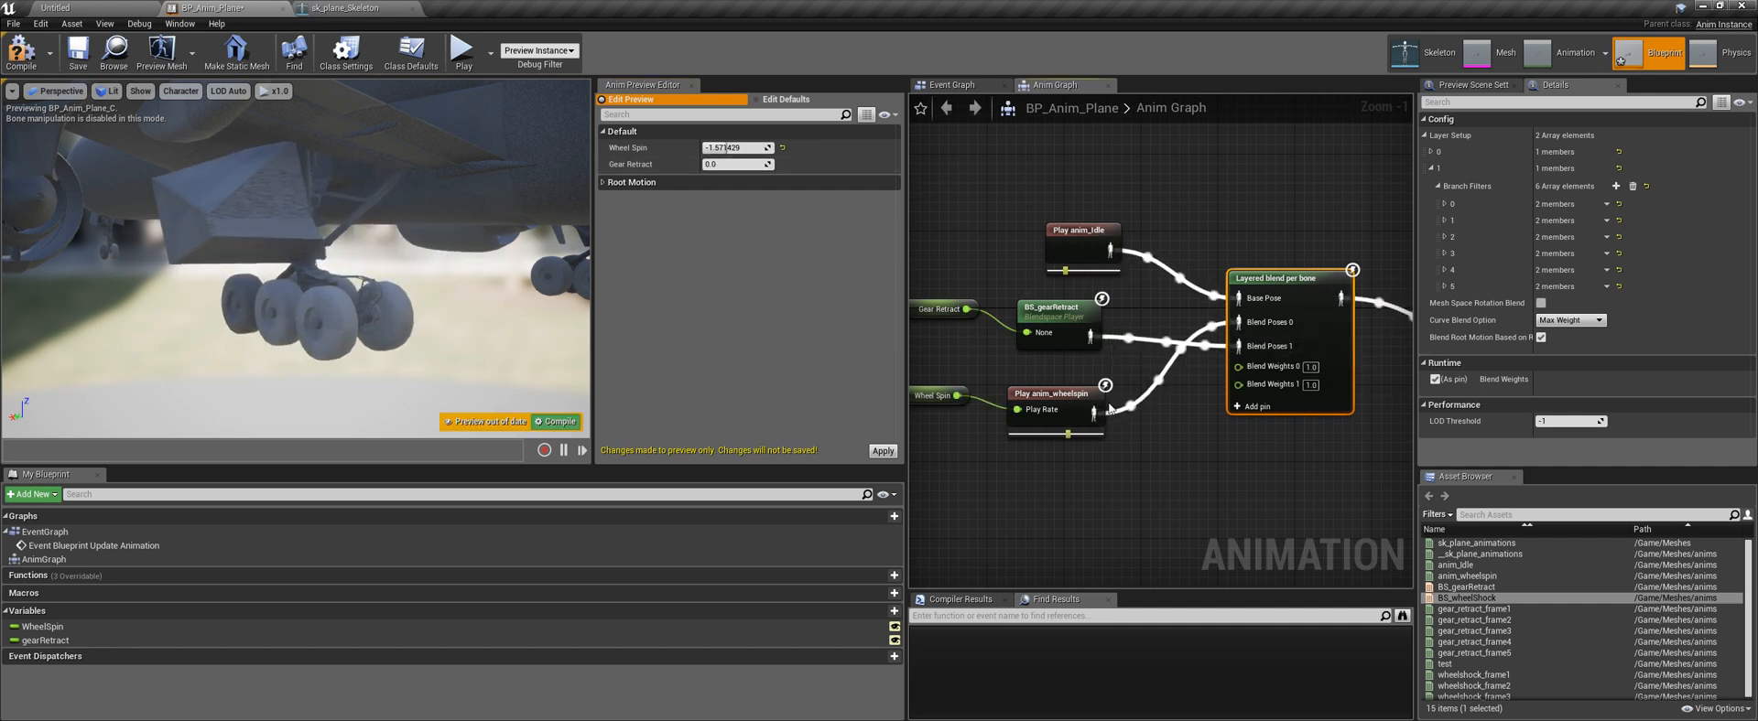
pyautogui.moveTo(1094, 414); pyautogui.dragTo(1241, 324)
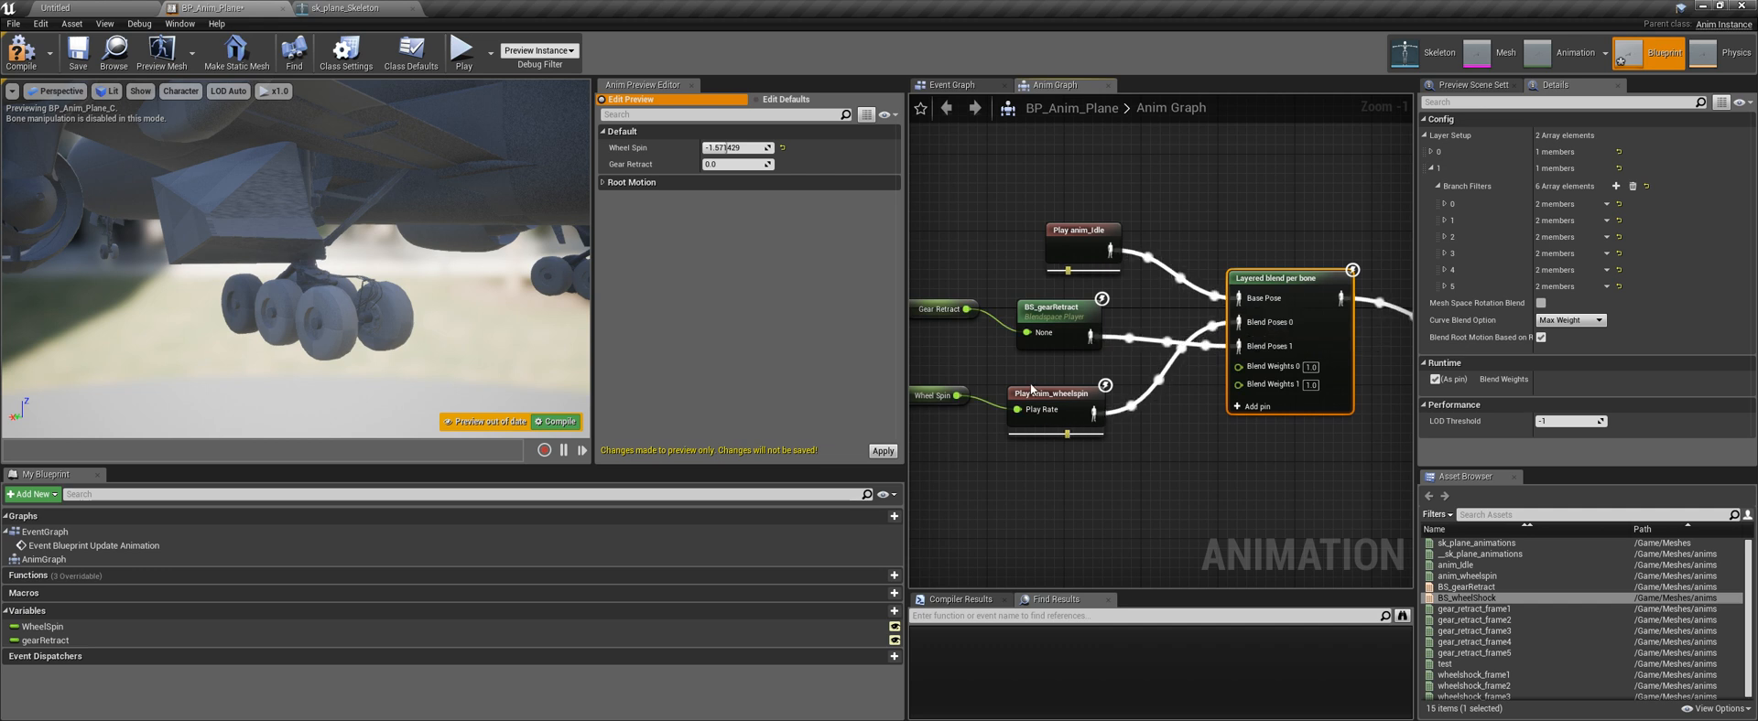
pyautogui.moveTo(990, 340); pyautogui.dragTo(1074, 337, button='right')
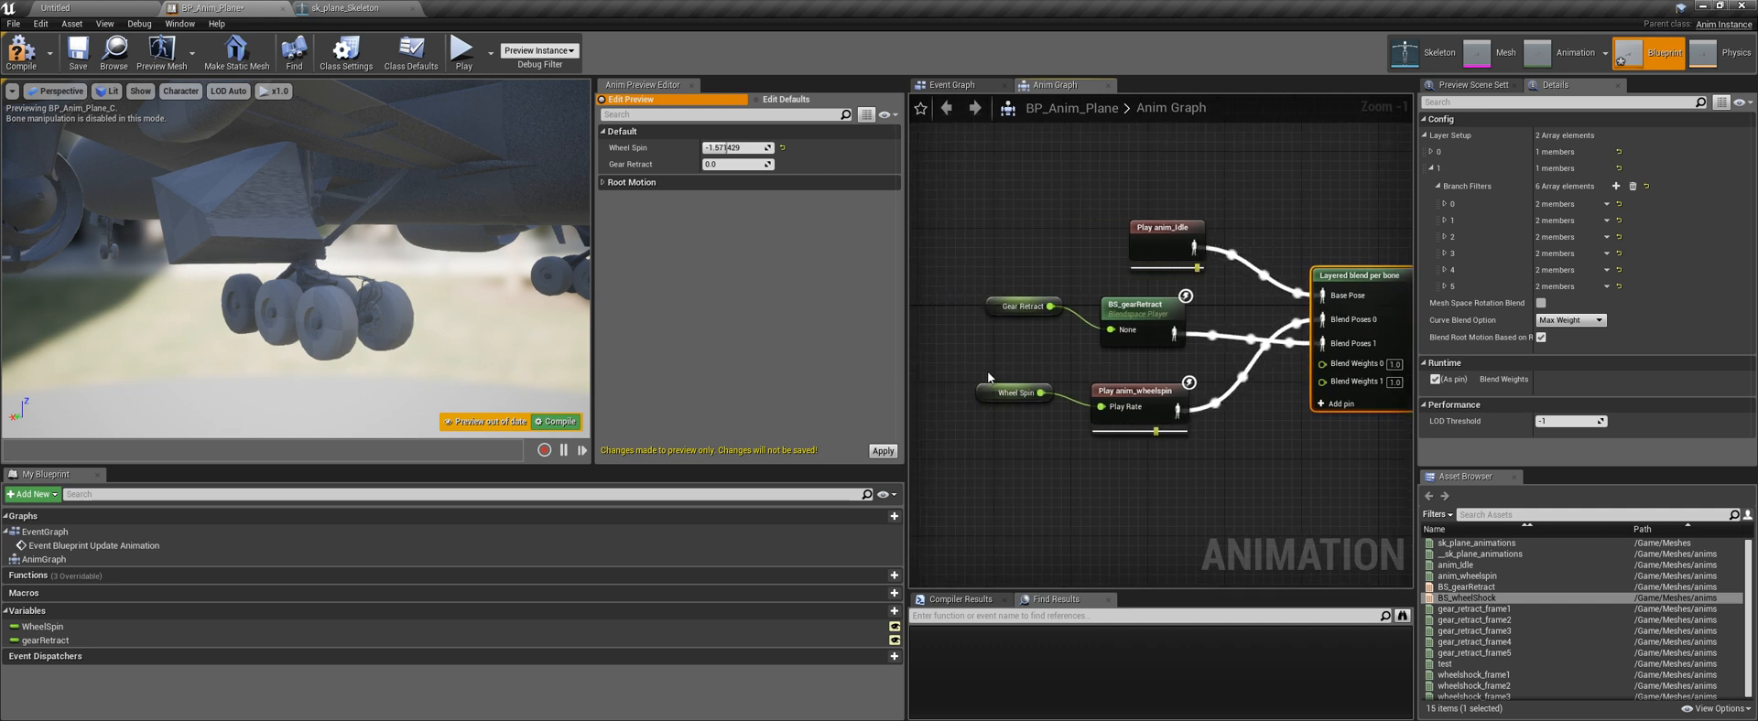
pyautogui.moveTo(1196, 349); pyautogui.dragTo(1154, 339, button='right')
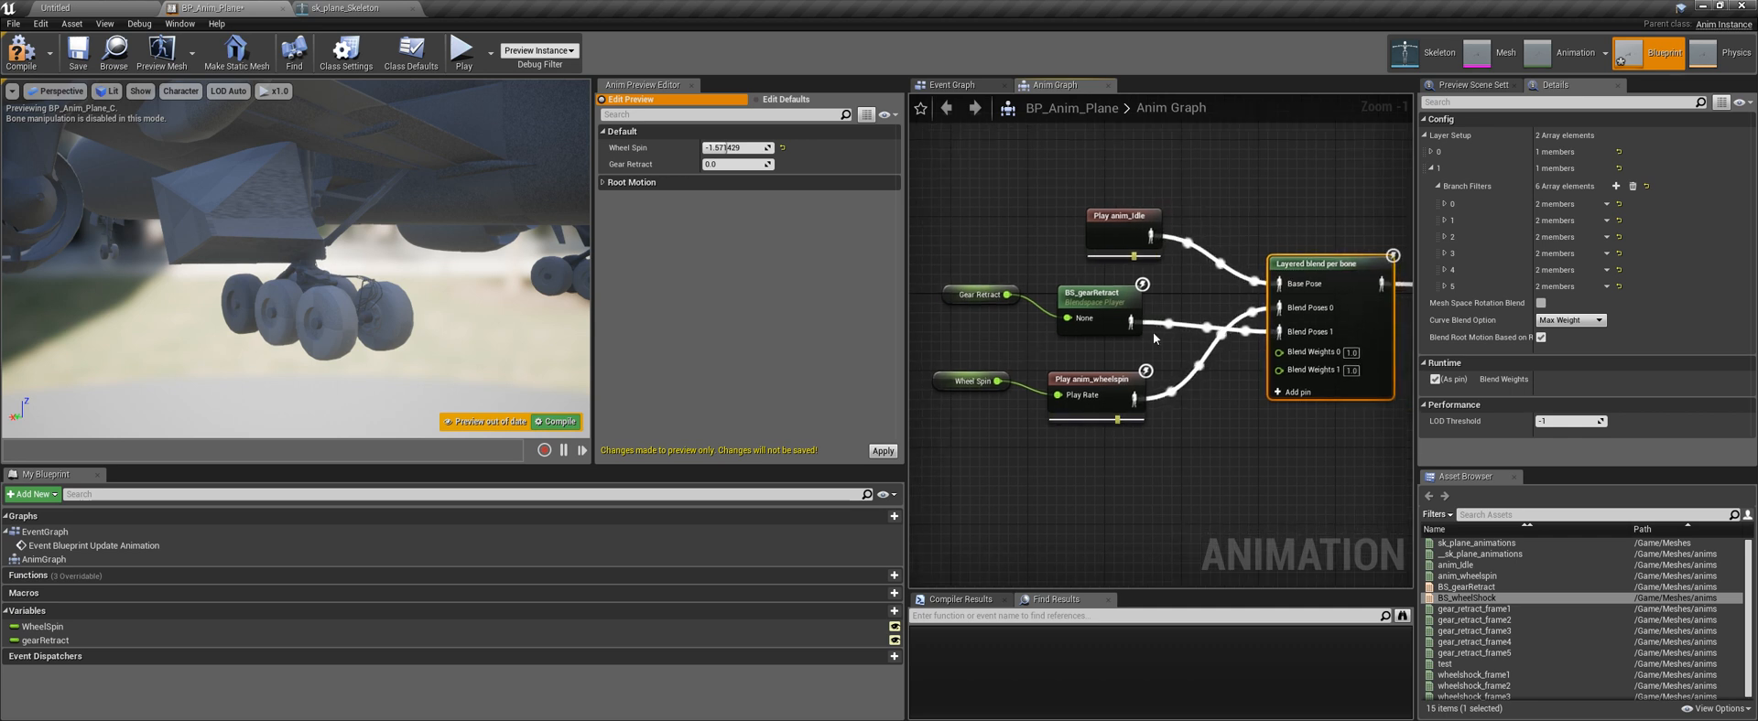
pyautogui.moveTo(1137, 325); pyautogui.dragTo(1279, 308)
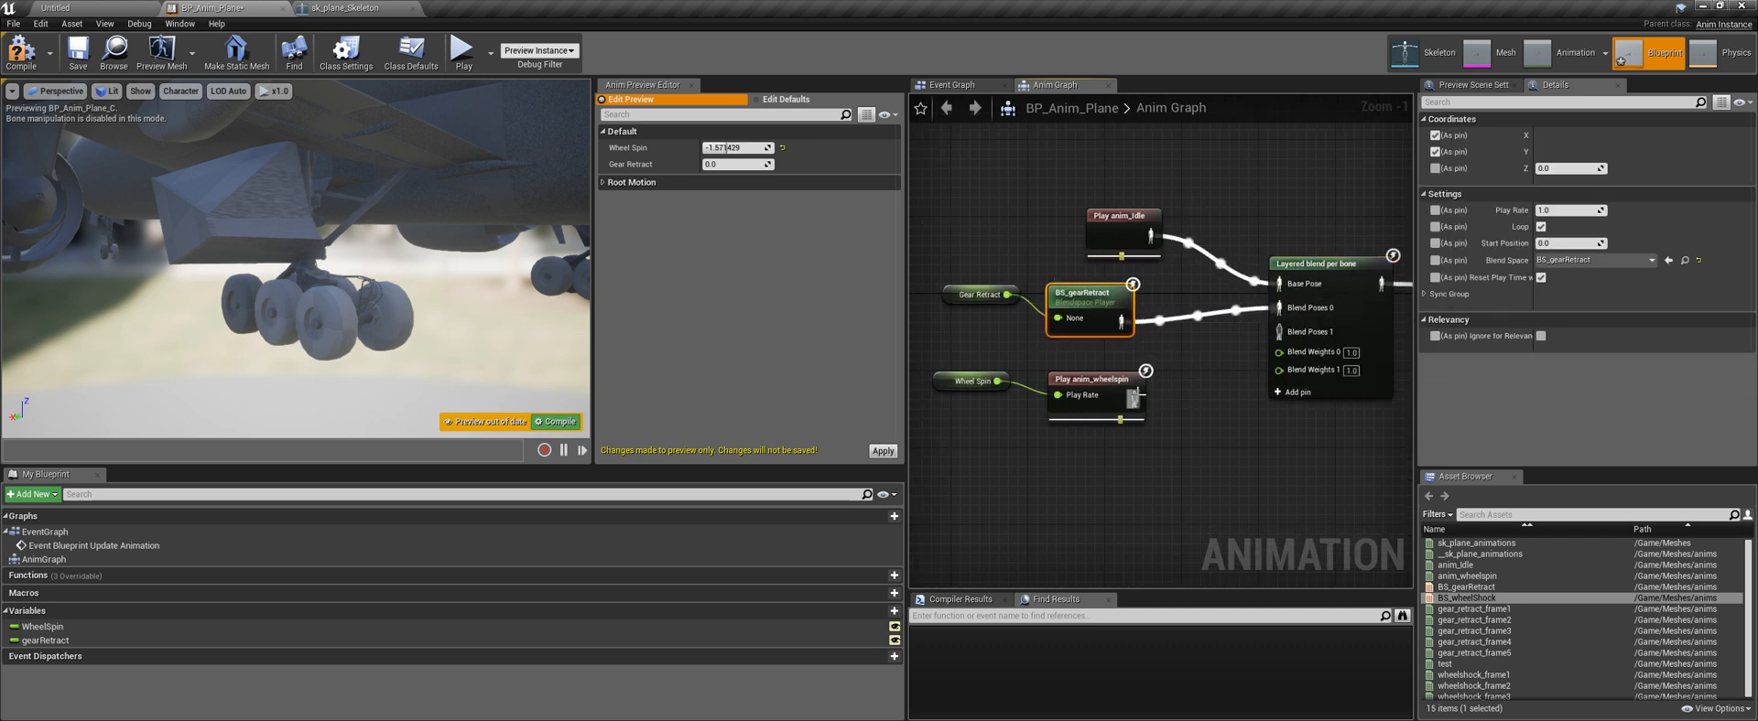
pyautogui.moveTo(1135, 395); pyautogui.dragTo(1279, 331)
# Remove the Blend Poses 0 pin from the Layered blend per bone node
pyautogui.moveTo(1279, 331); pyautogui.dragTo(1190, 319, button='right')
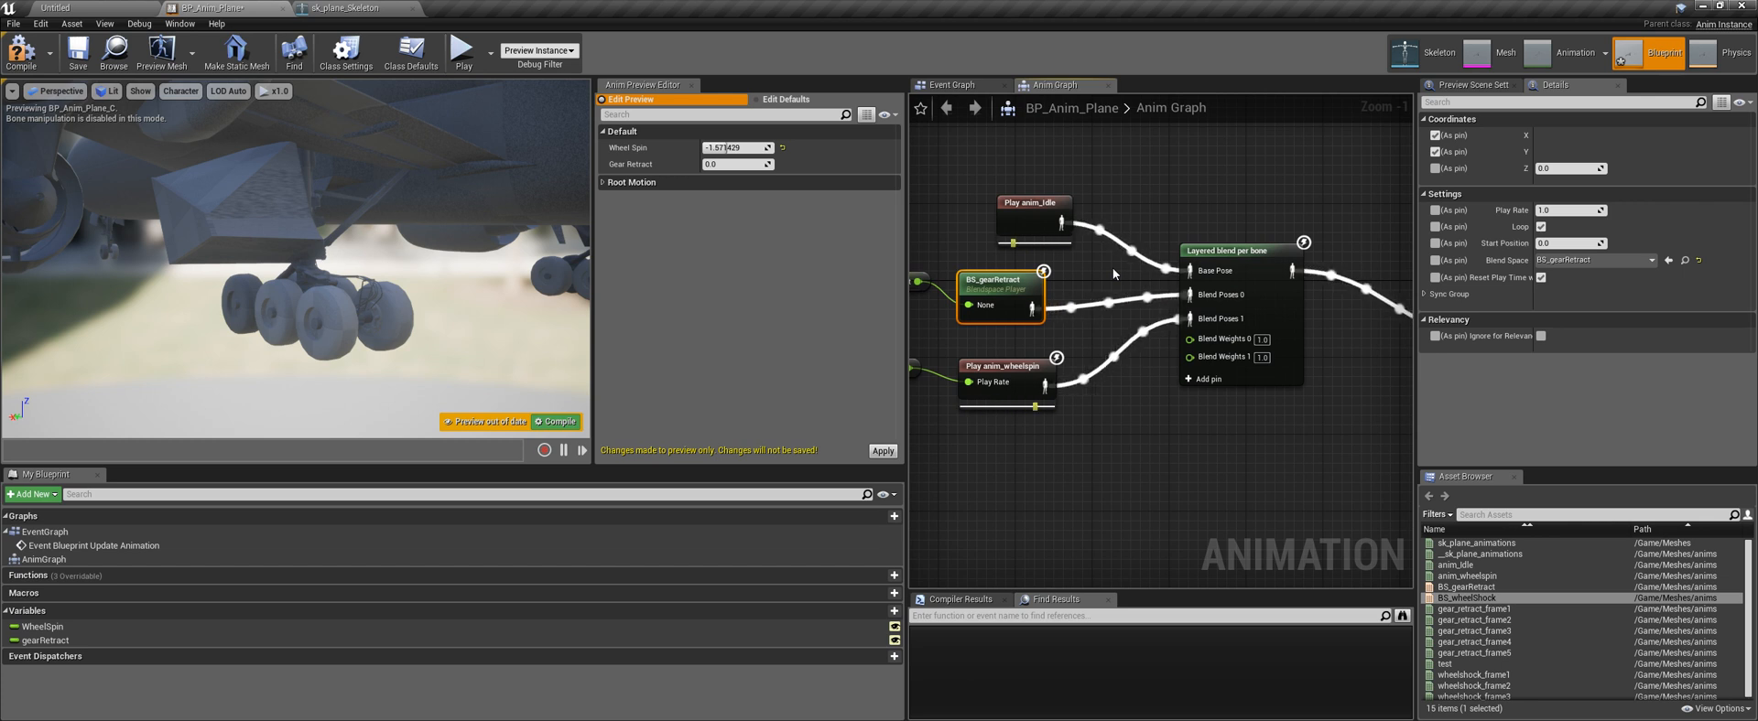
pyautogui.moveTo(1115, 273); pyautogui.dragTo(1138, 273, button='right')
pyautogui.moveTo(1068, 385); pyautogui.dragTo(1163, 403)
pyautogui.click(1226, 291)
pyautogui.rightClick(1227, 293)
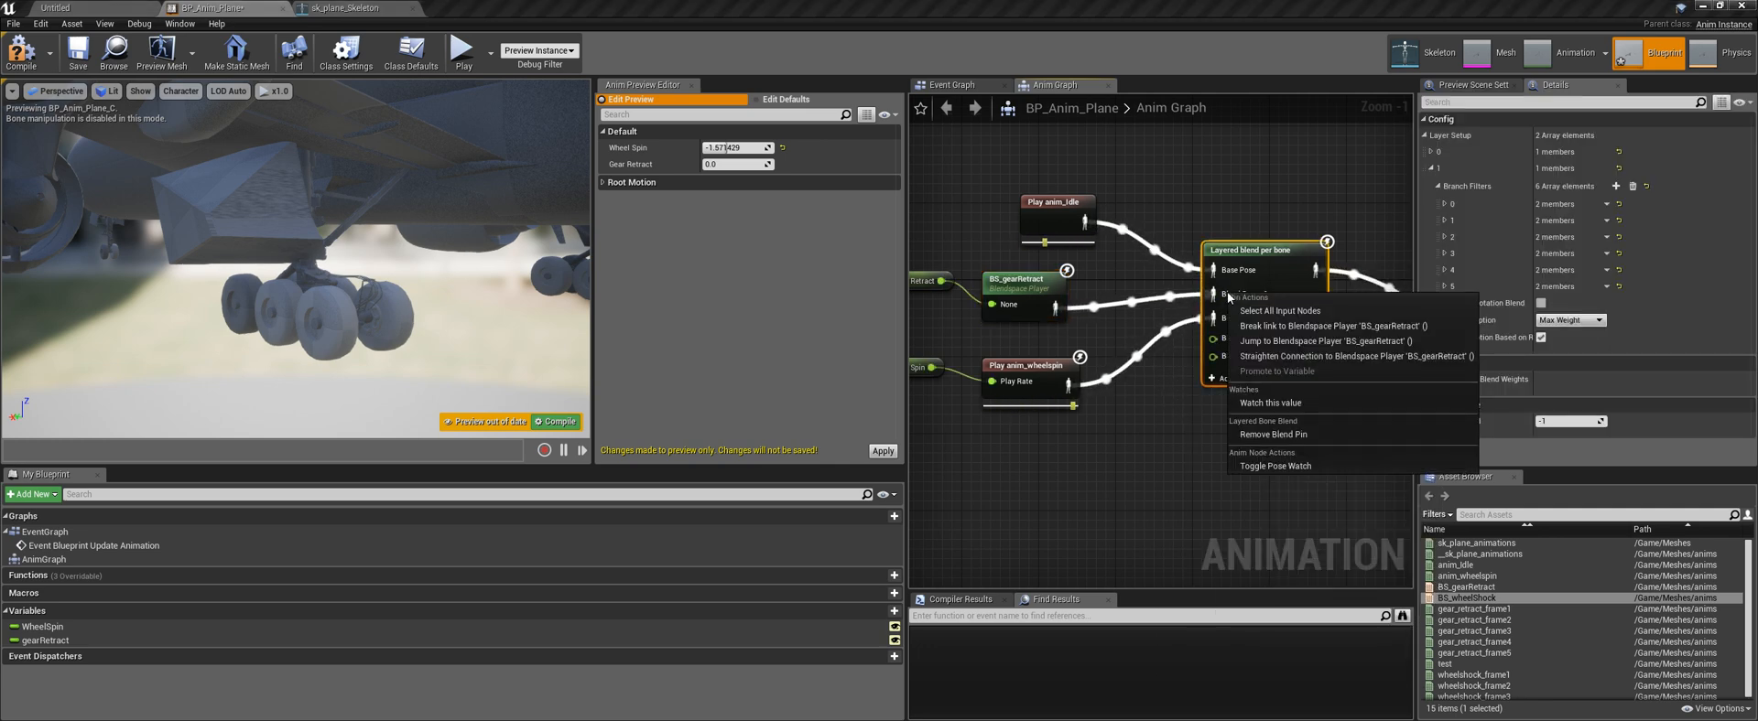
pyautogui.click(1151, 399)
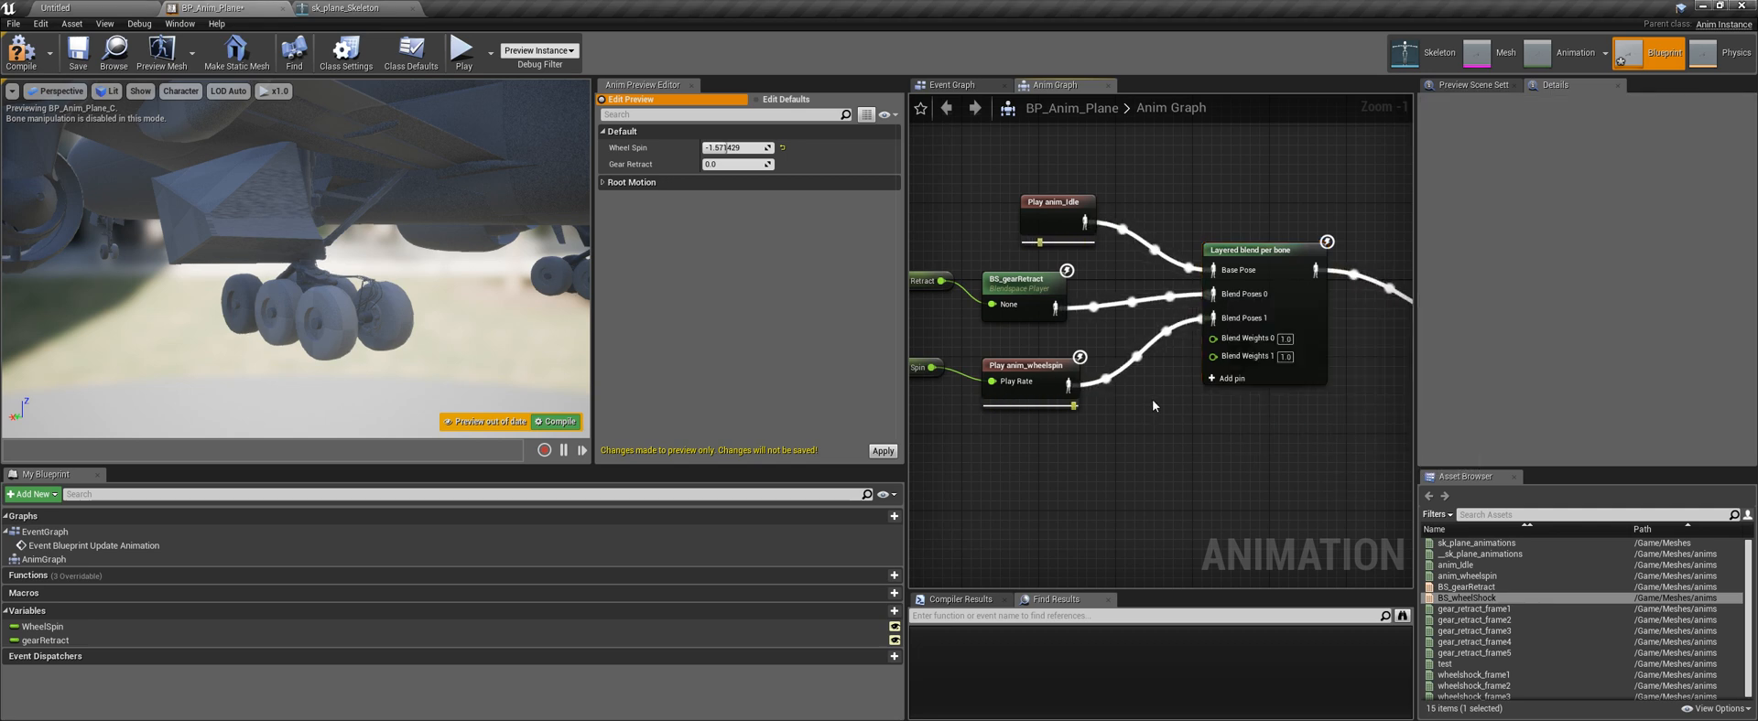
pyautogui.rightClick(1247, 295)
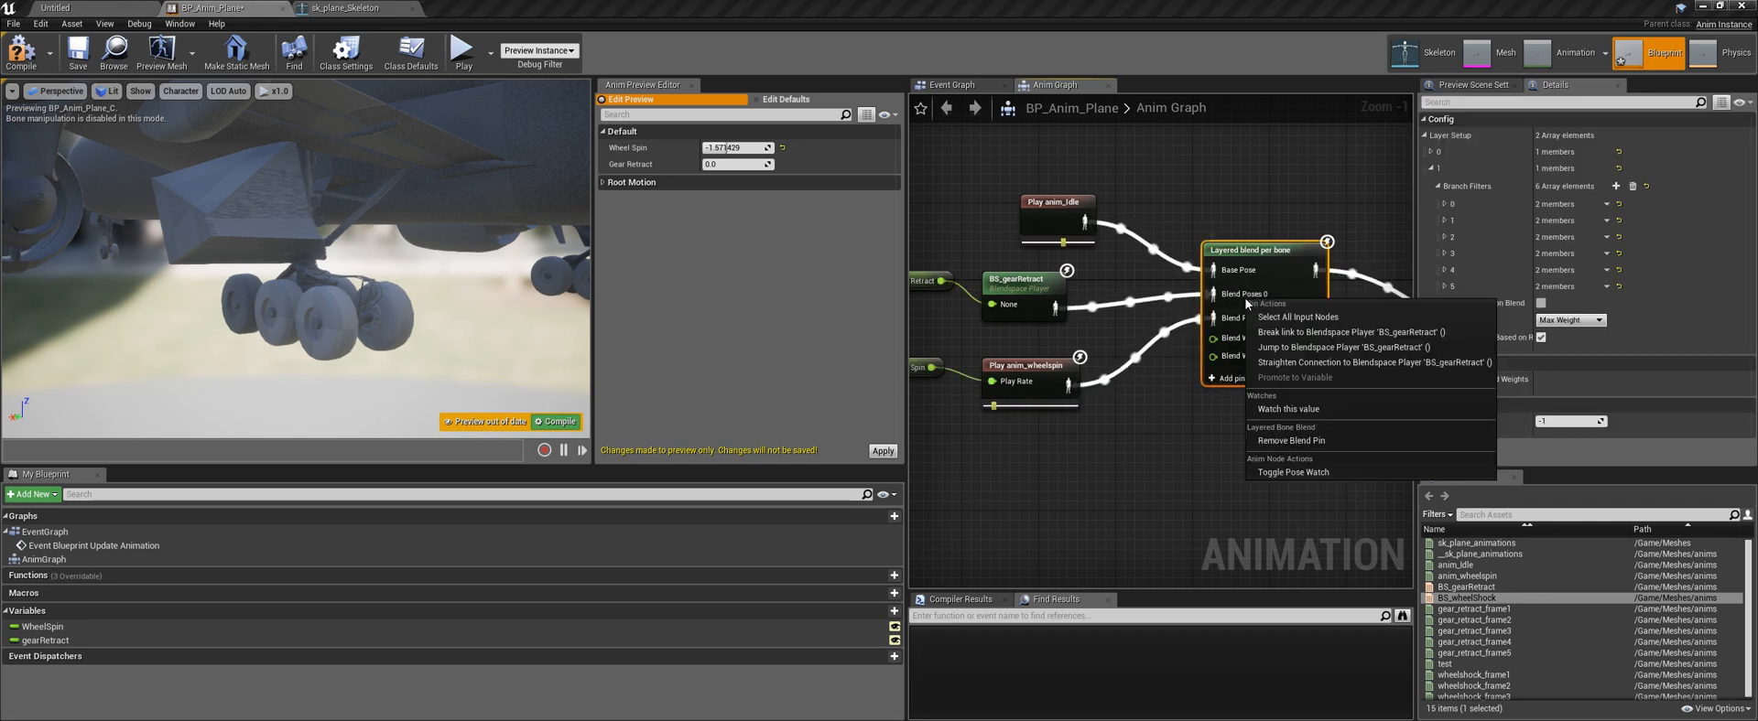
pyautogui.click(1290, 437)
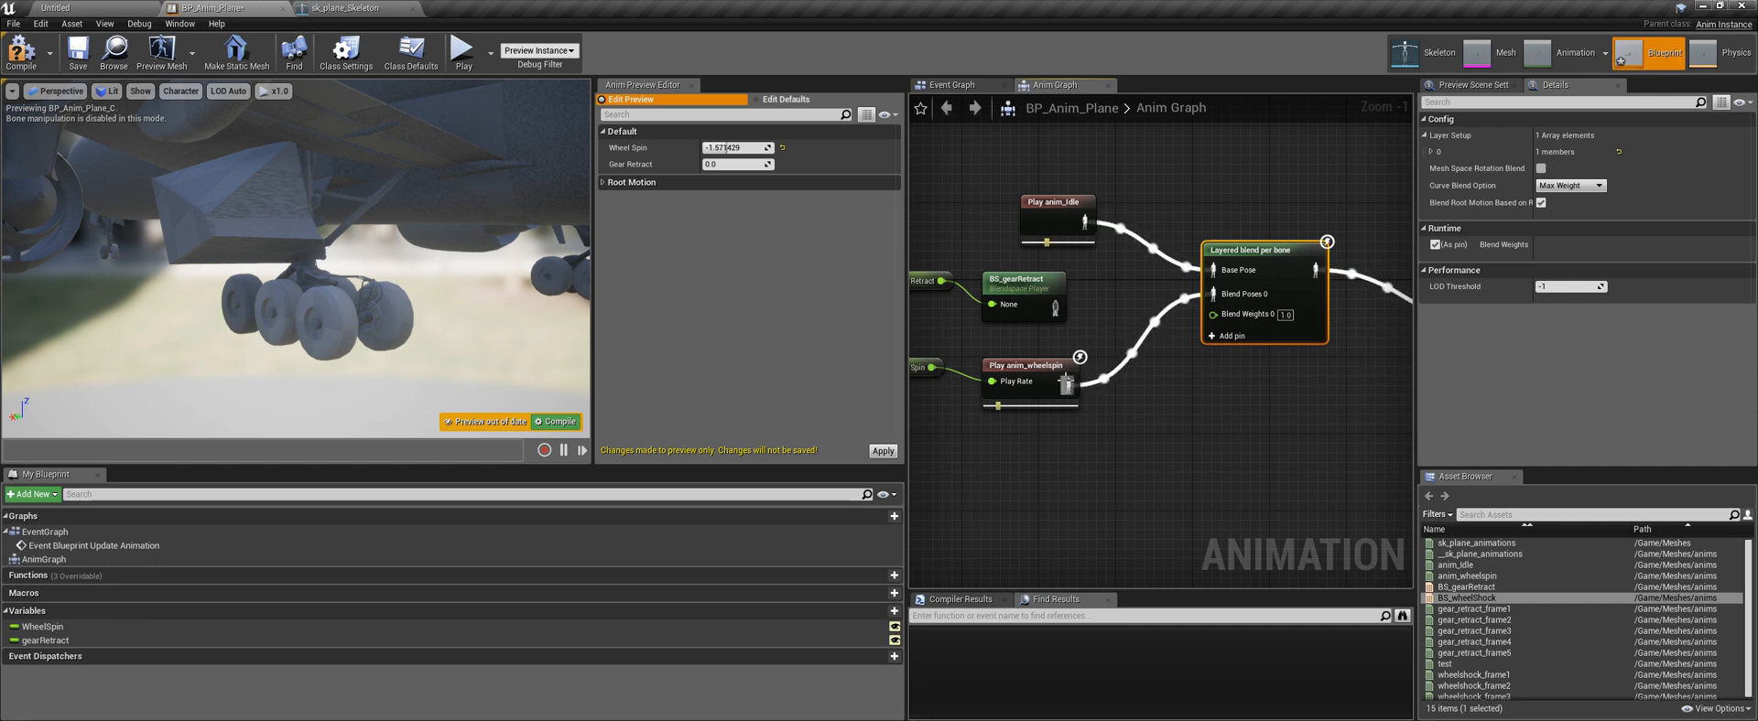
# Connect BS_gearRetract to the remaining Blend Poses 0 pin and apply the preview values, keeping Gear Retract at 0
pyautogui.moveTo(1055, 308); pyautogui.dragTo(1213, 292)
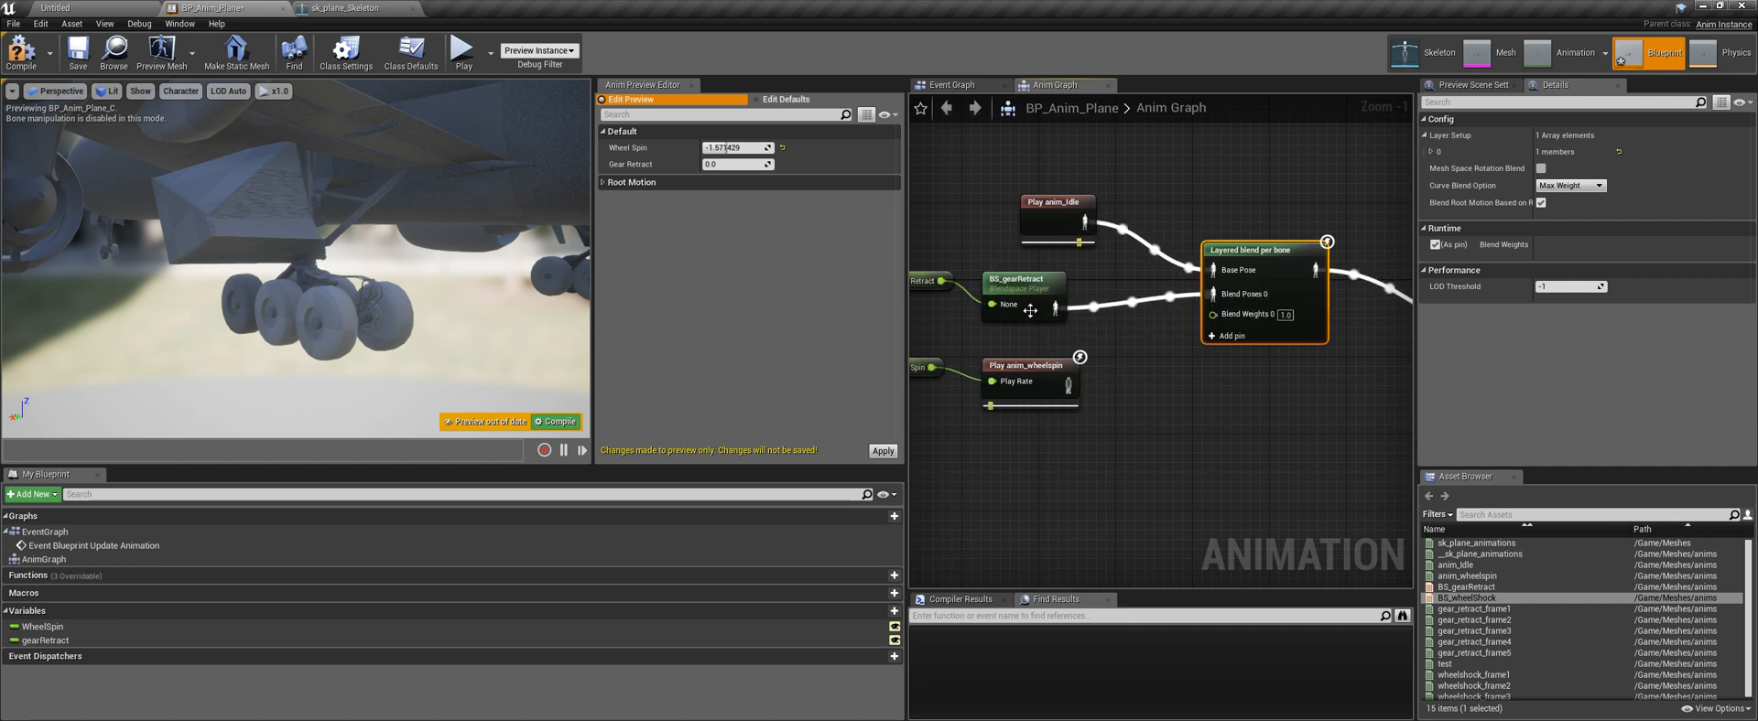
pyautogui.moveTo(926, 285); pyautogui.dragTo(947, 285, button='right')
pyautogui.click(886, 451)
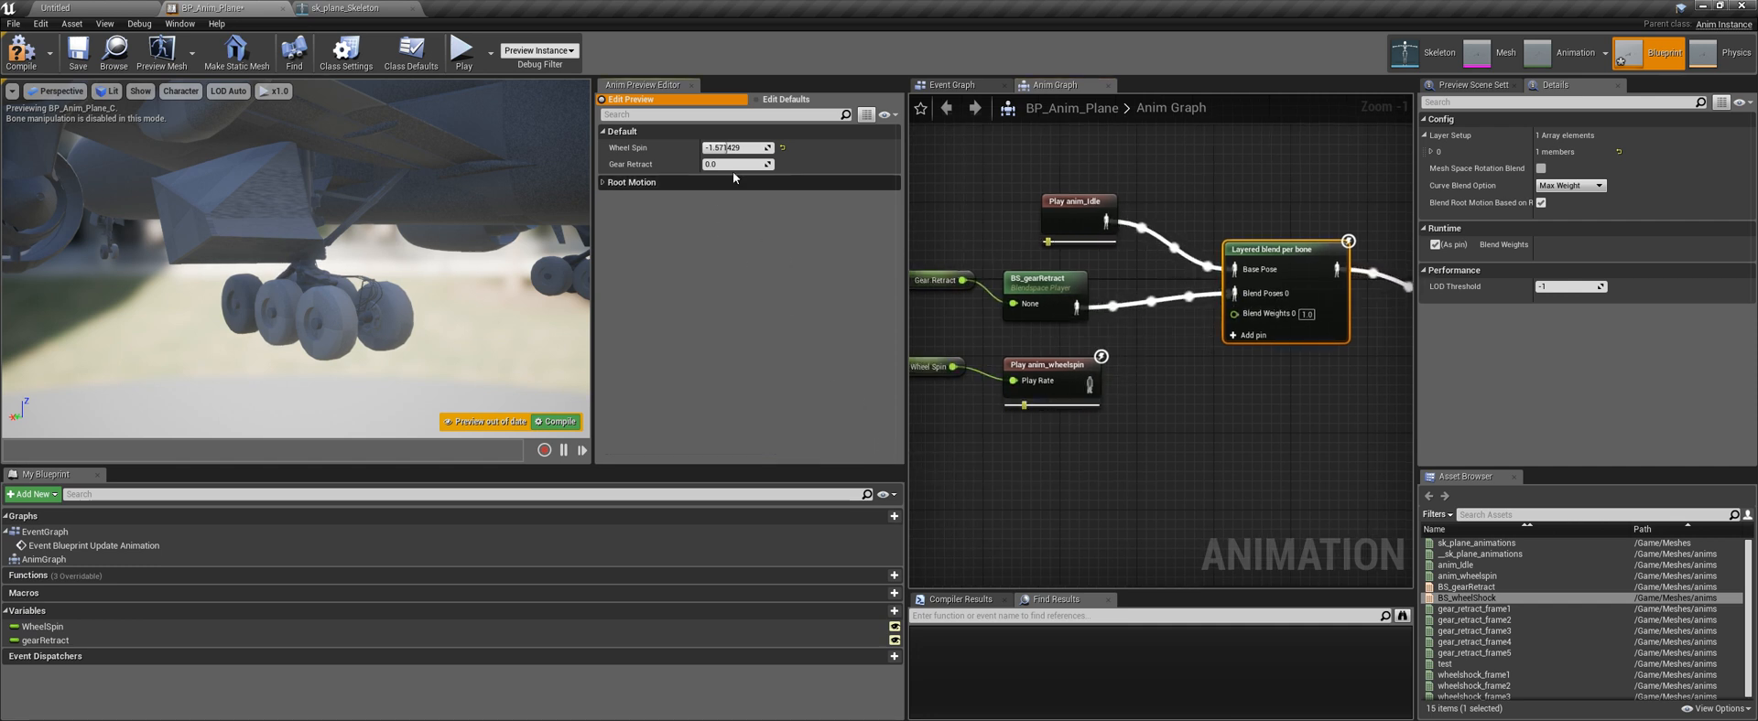
pyautogui.moveTo(732, 165)
pyautogui.mouseDown()
pyautogui.moveTo(792, 165)
pyautogui.moveTo(703, 164)
pyautogui.mouseUp()
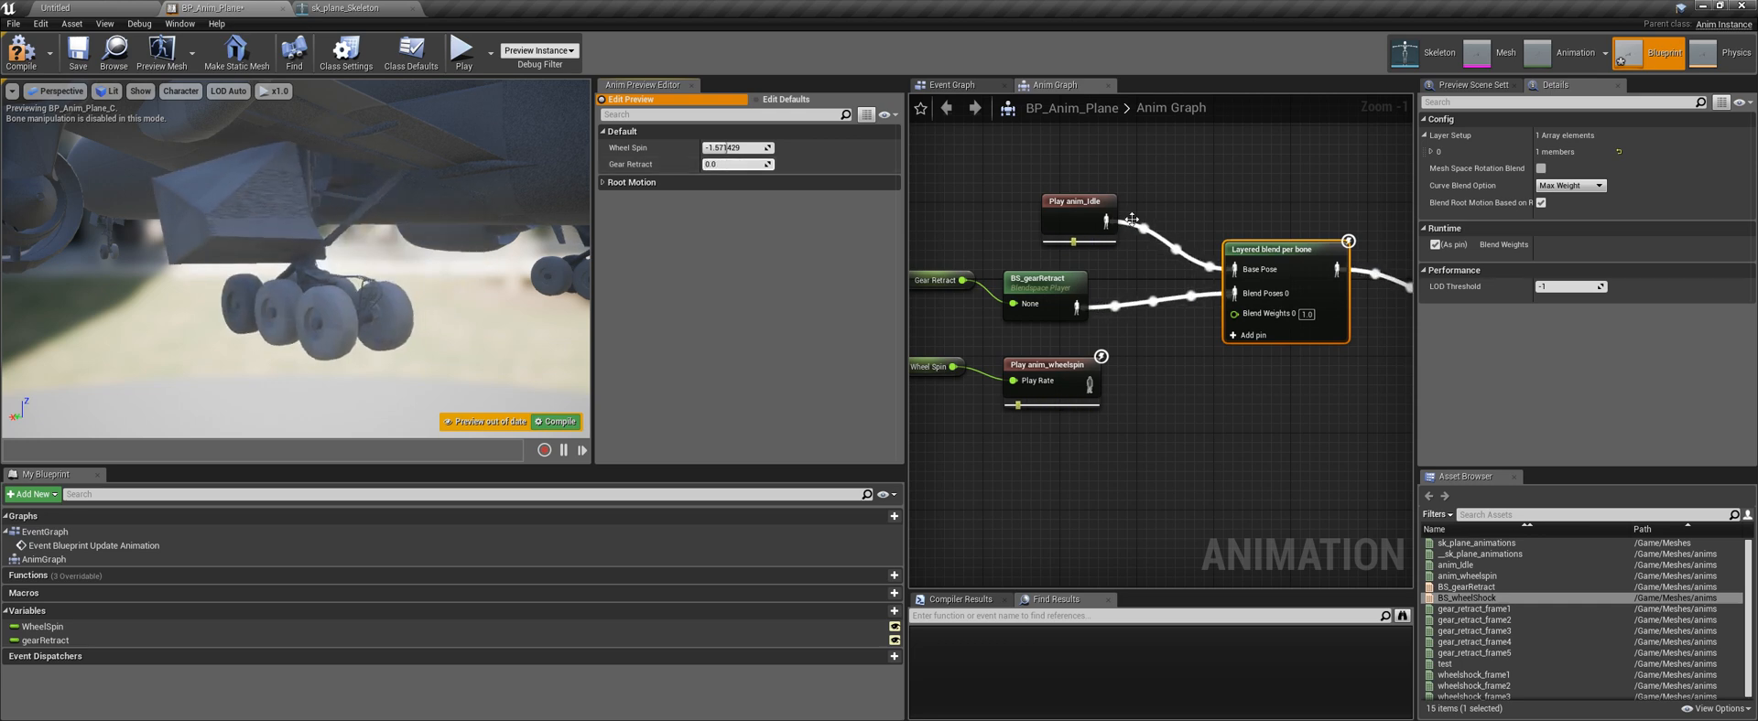
# Move the Final Animation Pose node farther from the Layered blend per bone node
pyautogui.moveTo(1165, 211); pyautogui.dragTo(927, 236, button='right')
pyautogui.scroll(-1, 1169, 243)
pyautogui.moveTo(1282, 306); pyautogui.dragTo(1347, 317)
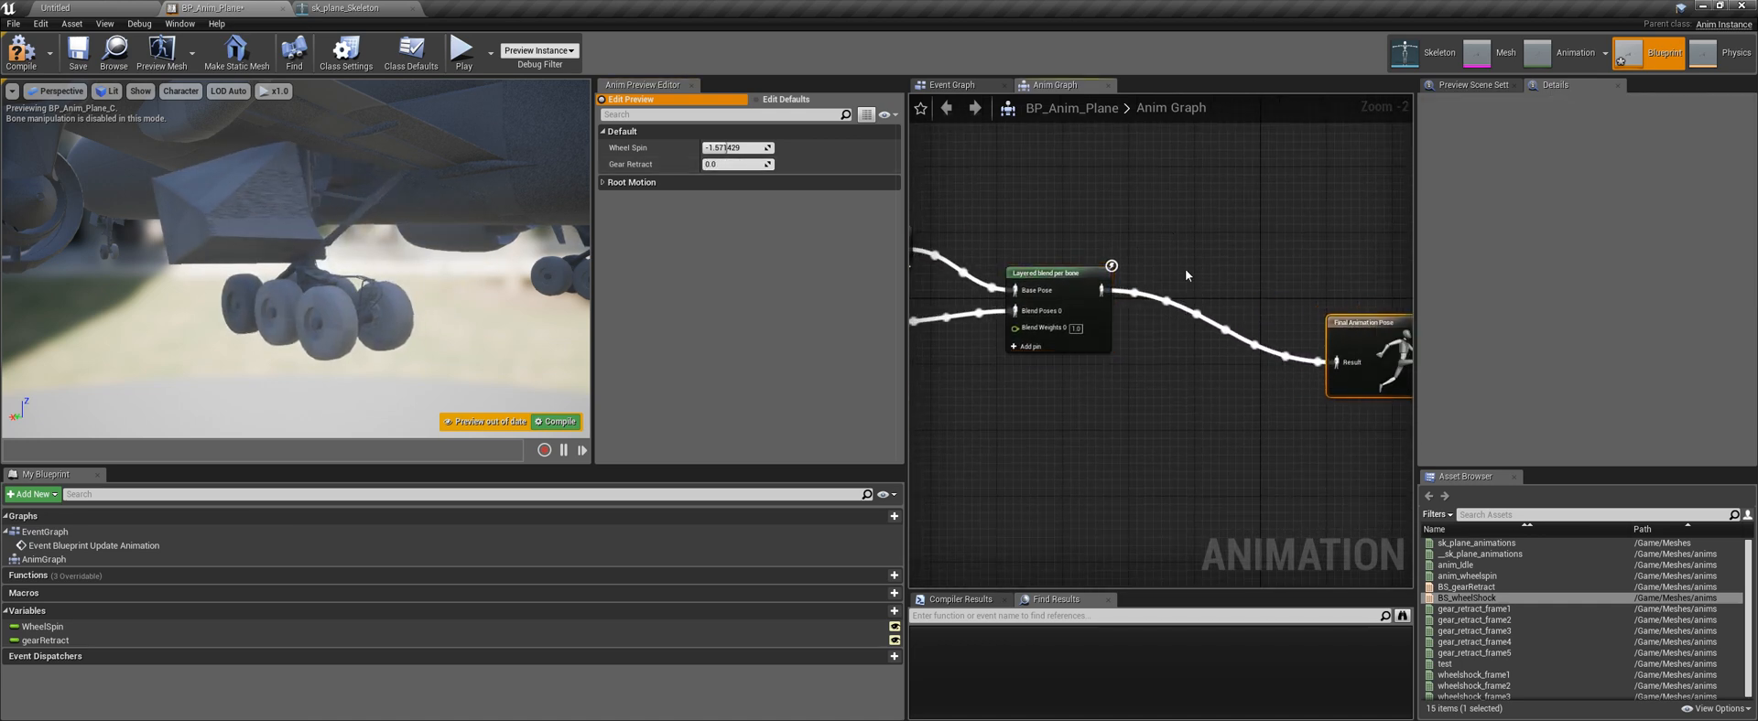
# Move the WheelSpin variable and Play anim_wheelspin nodes below the output side of the Layered blend per bone node
pyautogui.moveTo(1135, 257); pyautogui.dragTo(1292, 245, button='right')
pyautogui.scroll(-1, 1073, 354)
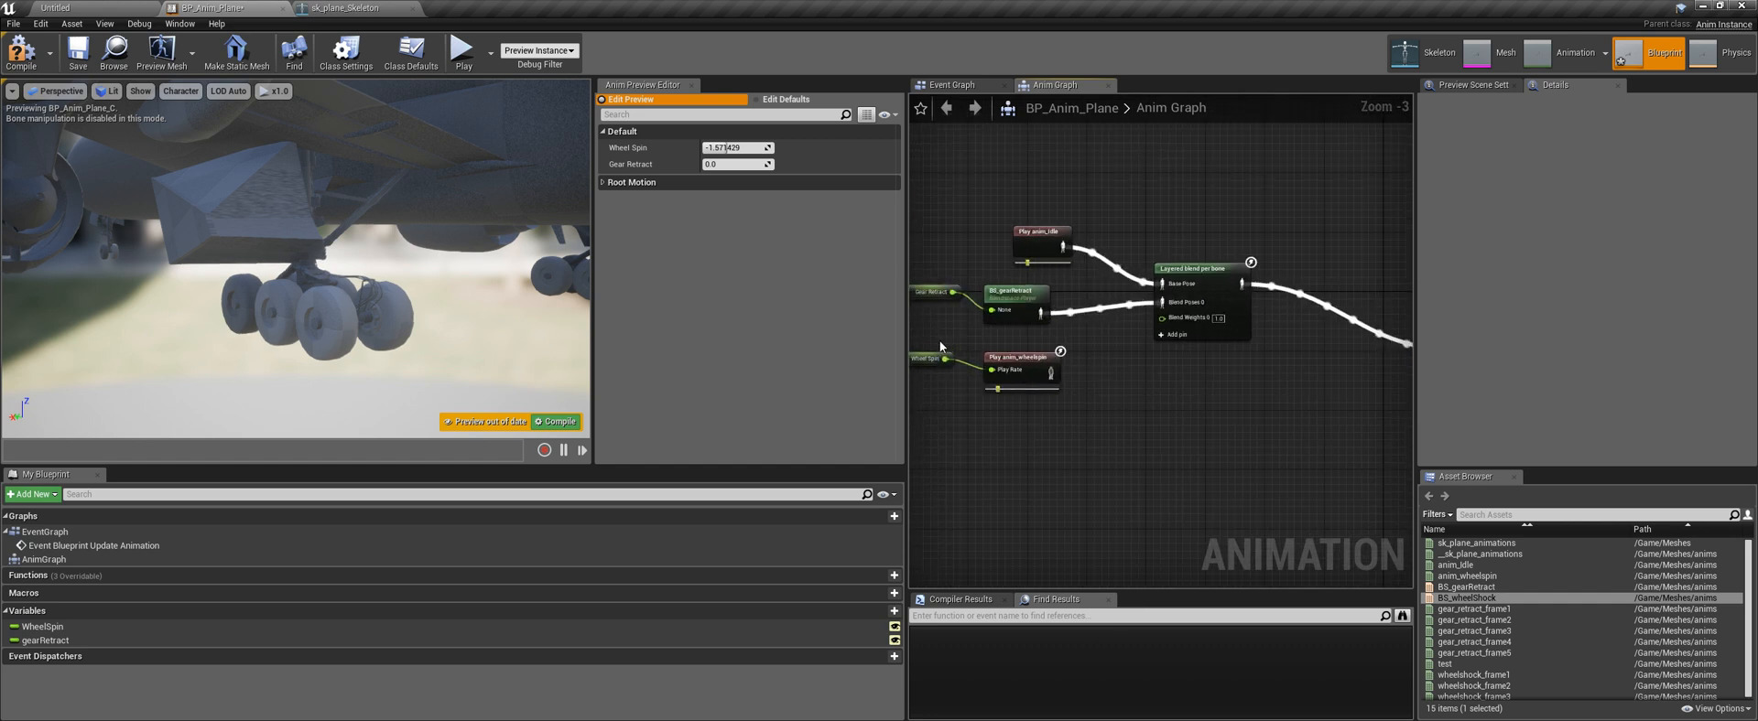
pyautogui.moveTo(939, 341); pyautogui.dragTo(1277, 426)
pyautogui.moveTo(1276, 315); pyautogui.dragTo(1048, 314, button='right')
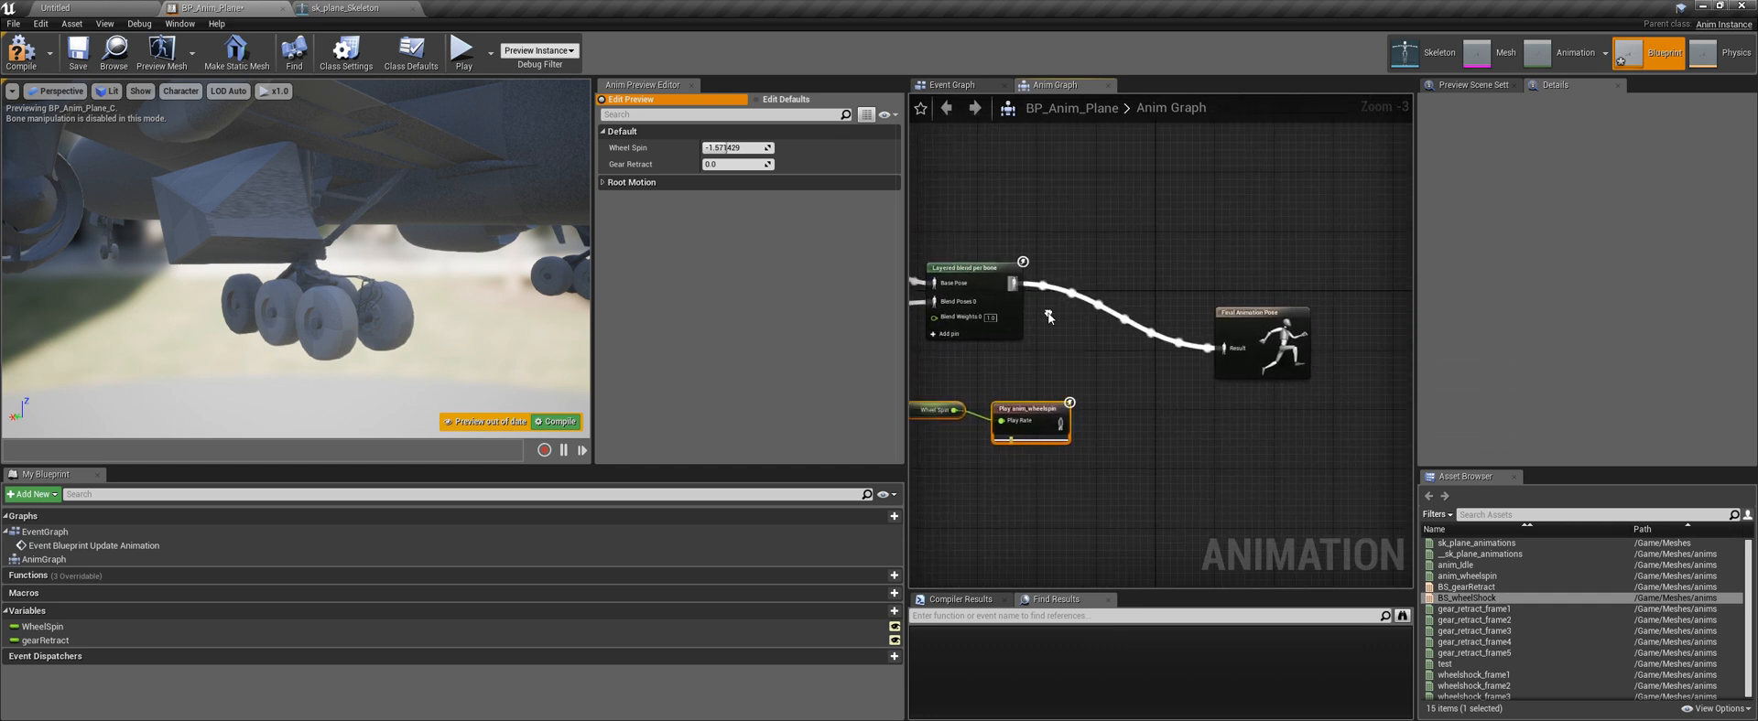
# Insert a second Layered blend per bone before the Final Animation Pose, feed Play anim_wheelspin into its Blend Poses 0, and compile
pyautogui.moveTo(1011, 283); pyautogui.dragTo(1099, 352)
pyautogui.write('layere')
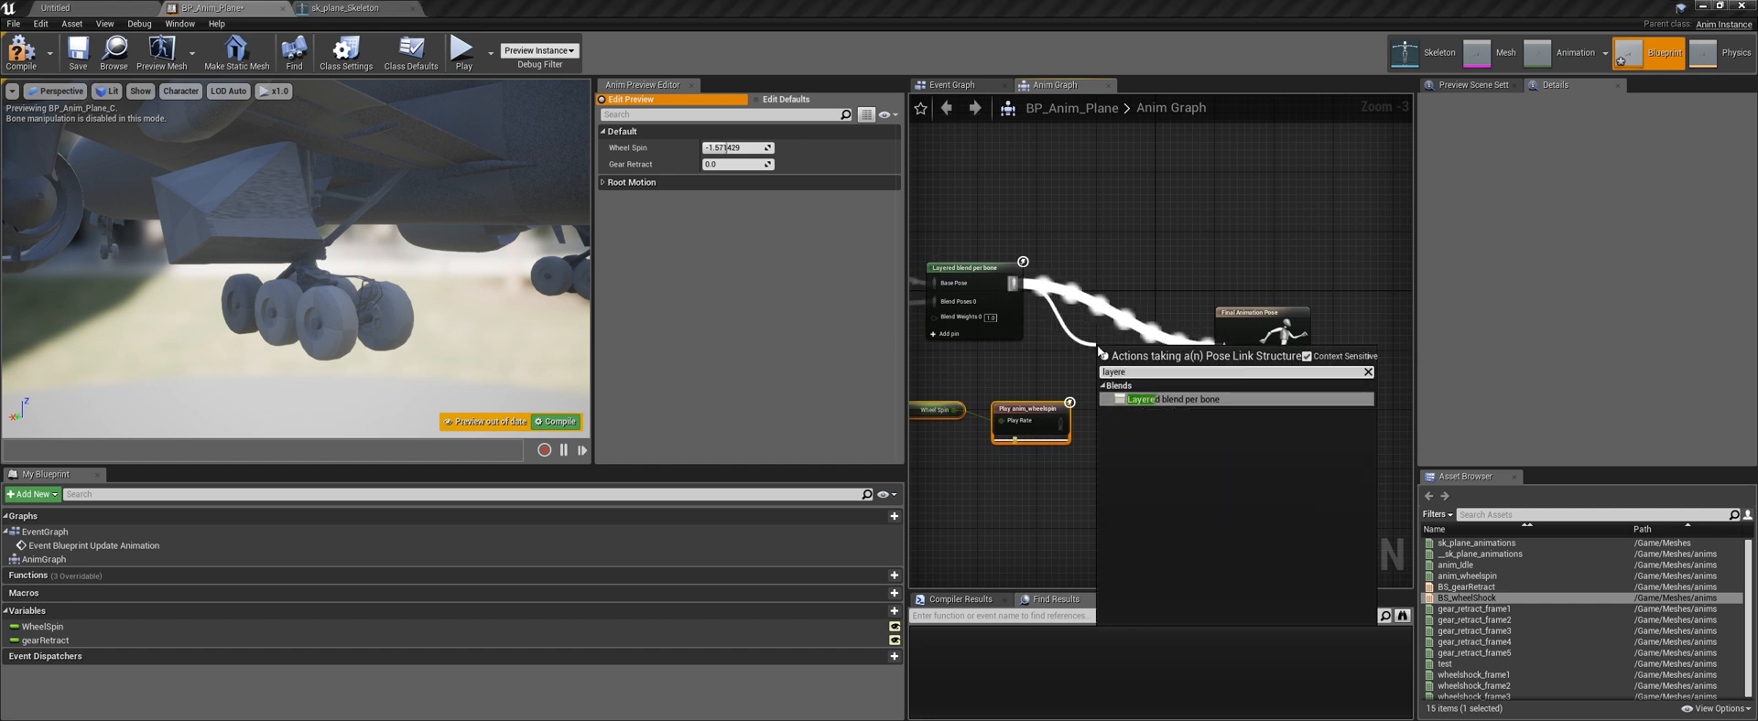
pyautogui.press('Return')
pyautogui.moveTo(1060, 424); pyautogui.dragTo(1105, 383)
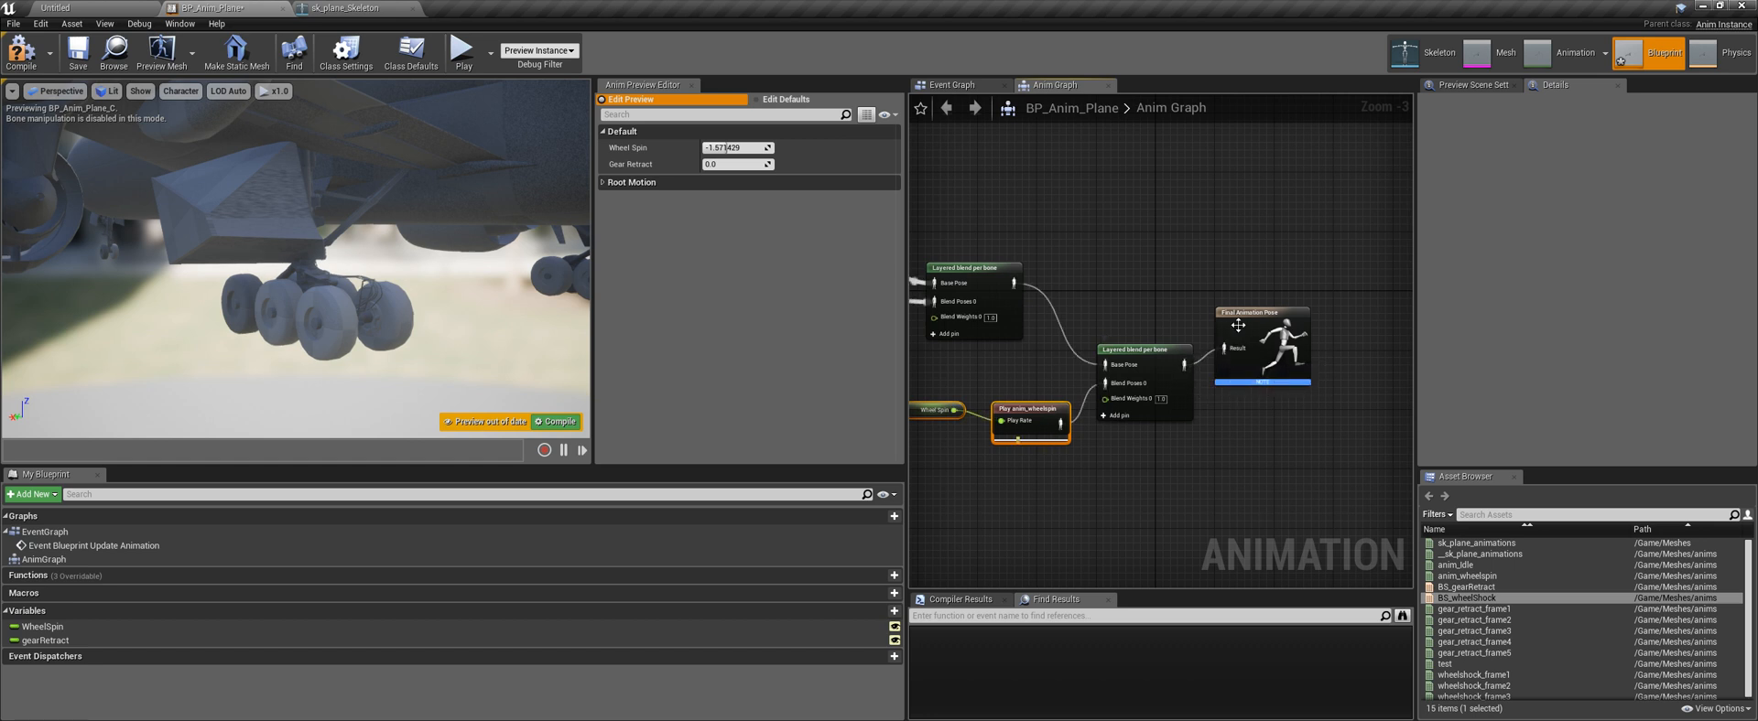
pyautogui.moveTo(1238, 325); pyautogui.dragTo(1295, 336)
pyautogui.moveTo(1018, 369); pyautogui.dragTo(1071, 354, button='right')
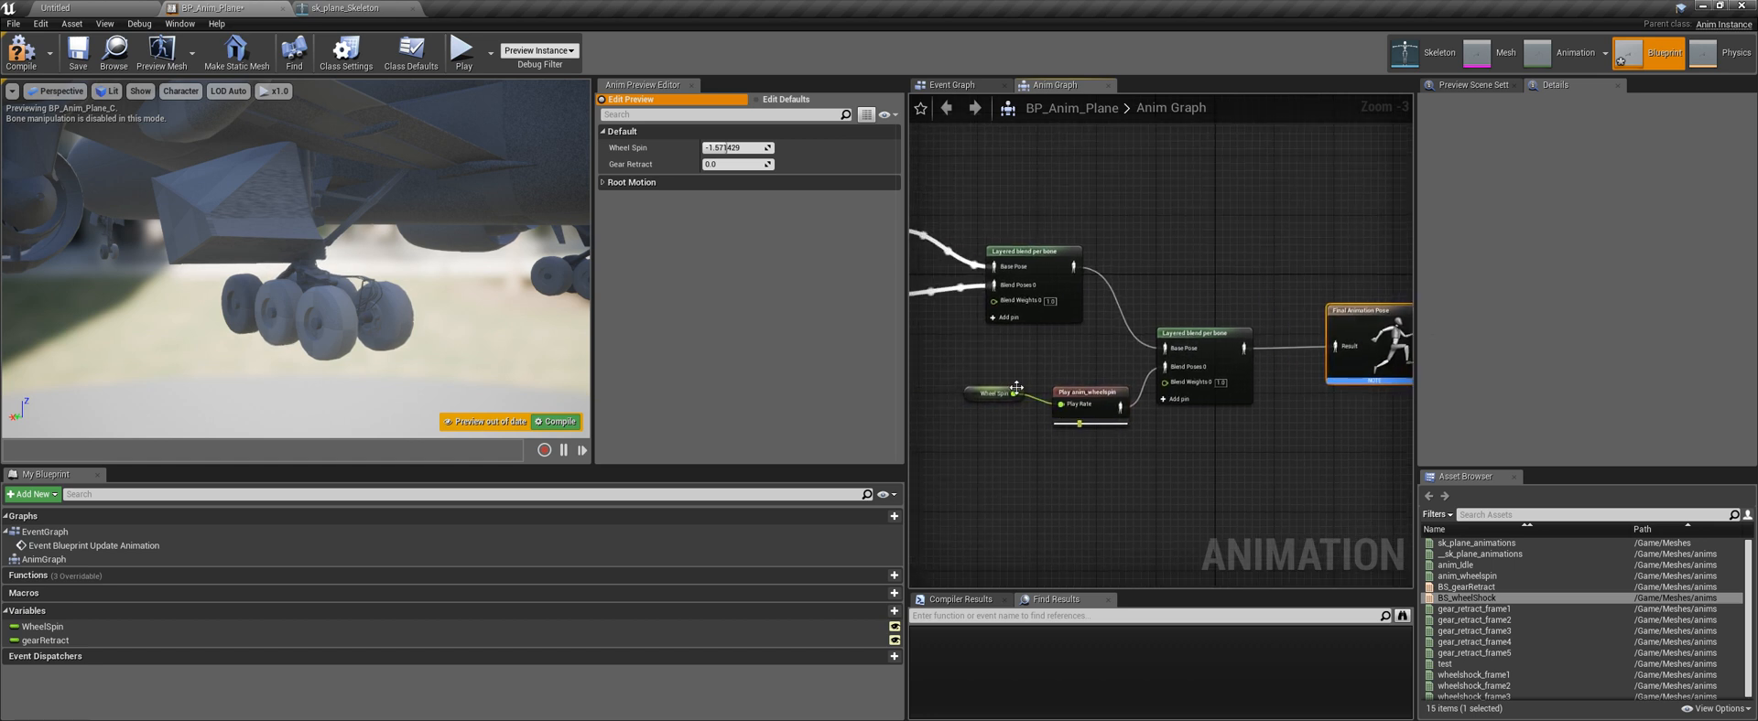
pyautogui.click(993, 408)
pyautogui.click(556, 423)
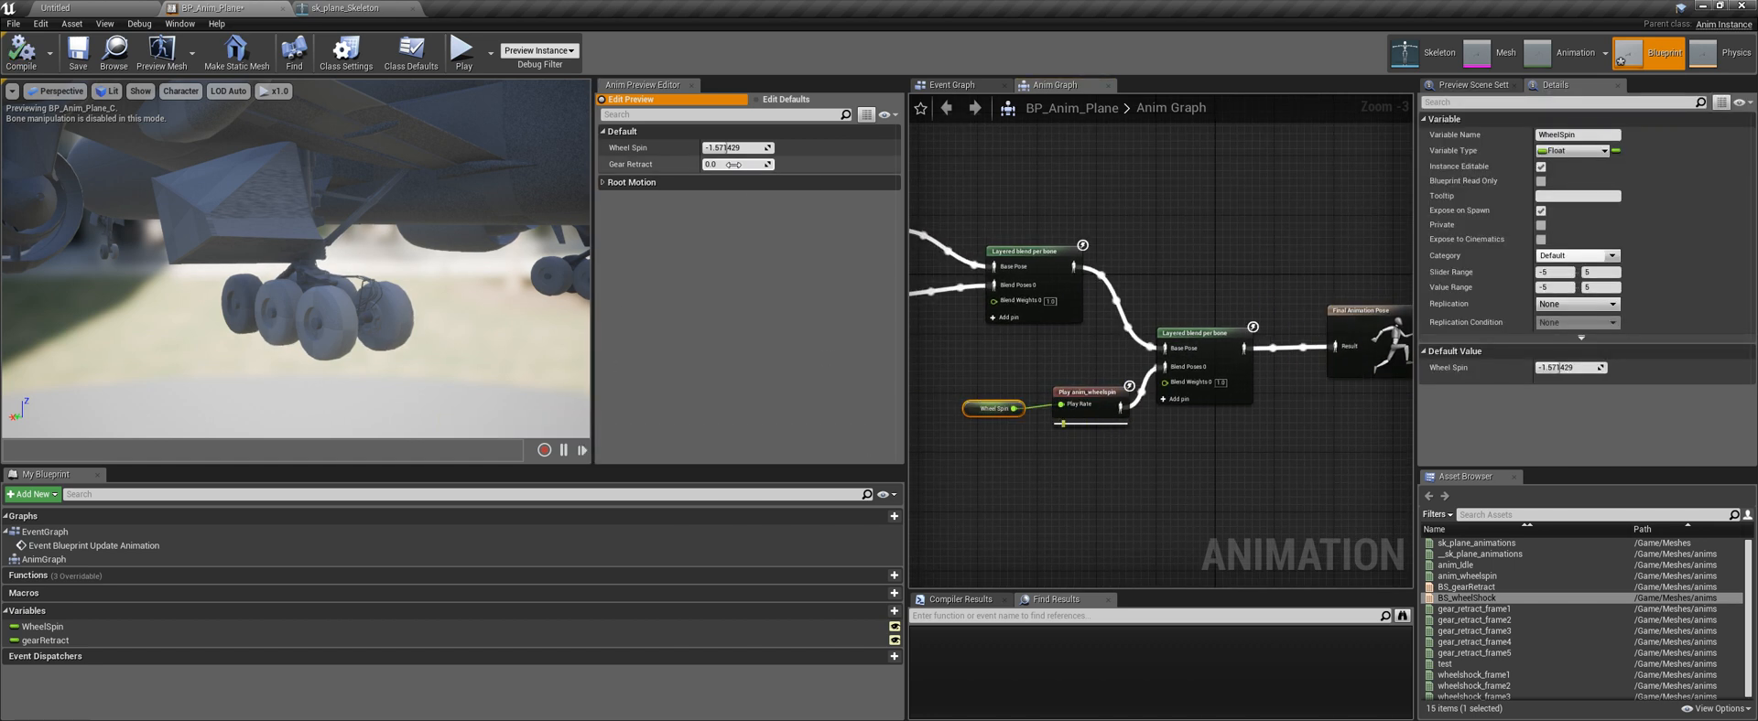
# Add three branch filter elements to layer 0 of the second Layered blend per bone node
pyautogui.click(1188, 351)
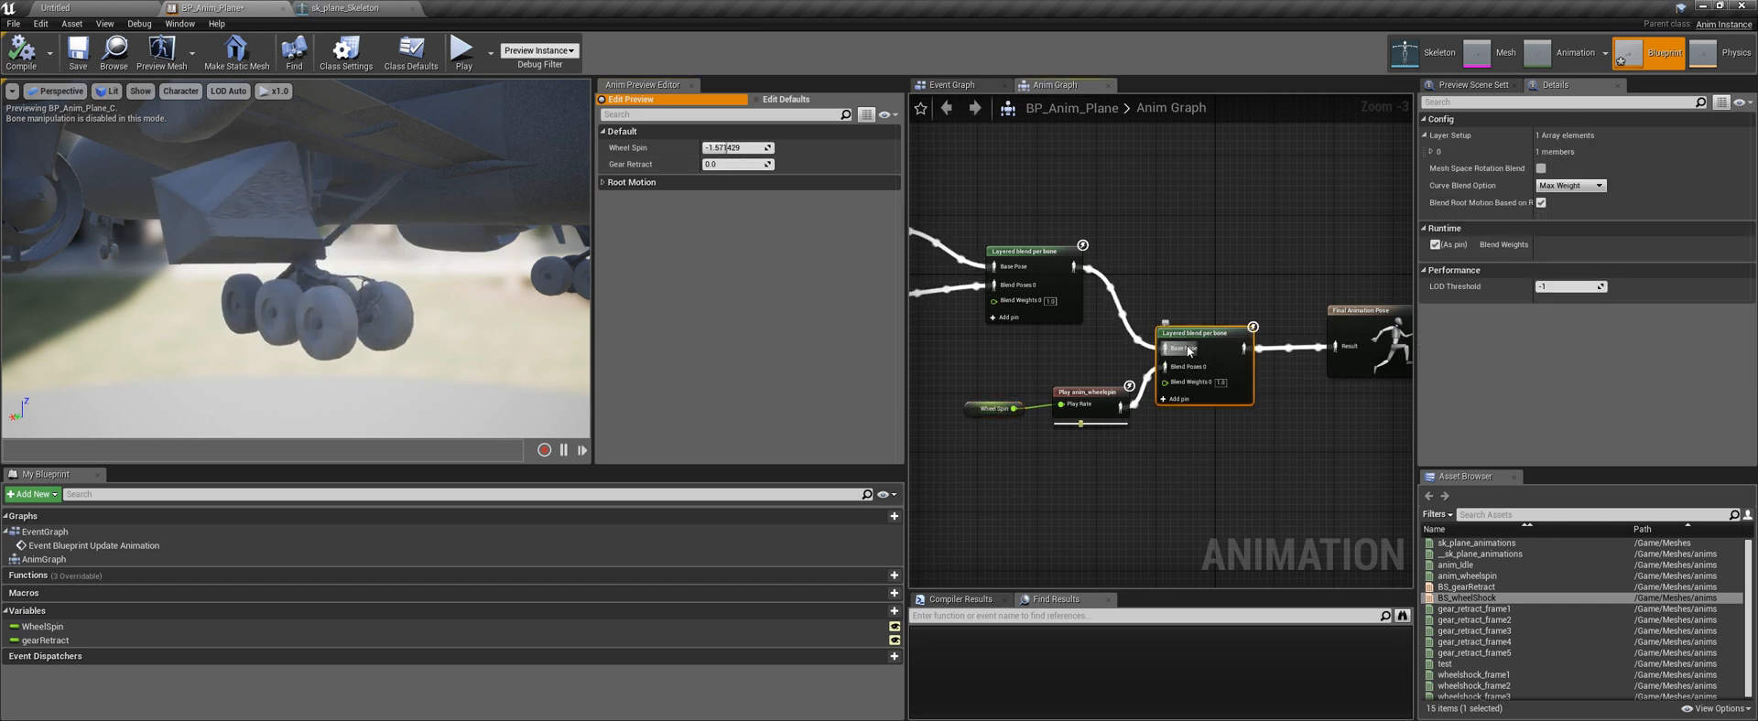
pyautogui.click(1431, 152)
pyautogui.click(1615, 171)
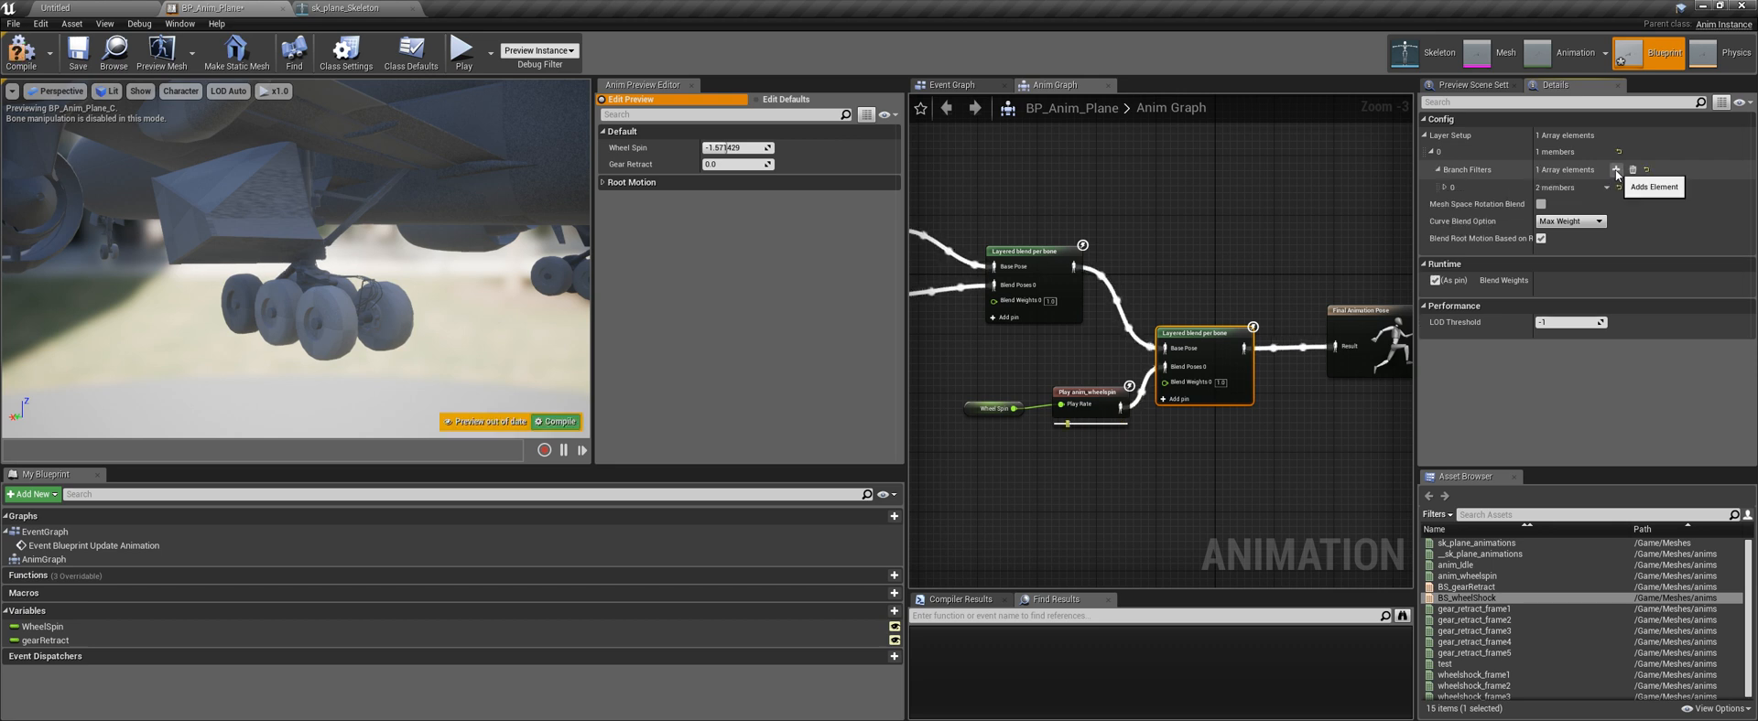
pyautogui.click(1615, 170)
pyautogui.click(1615, 169)
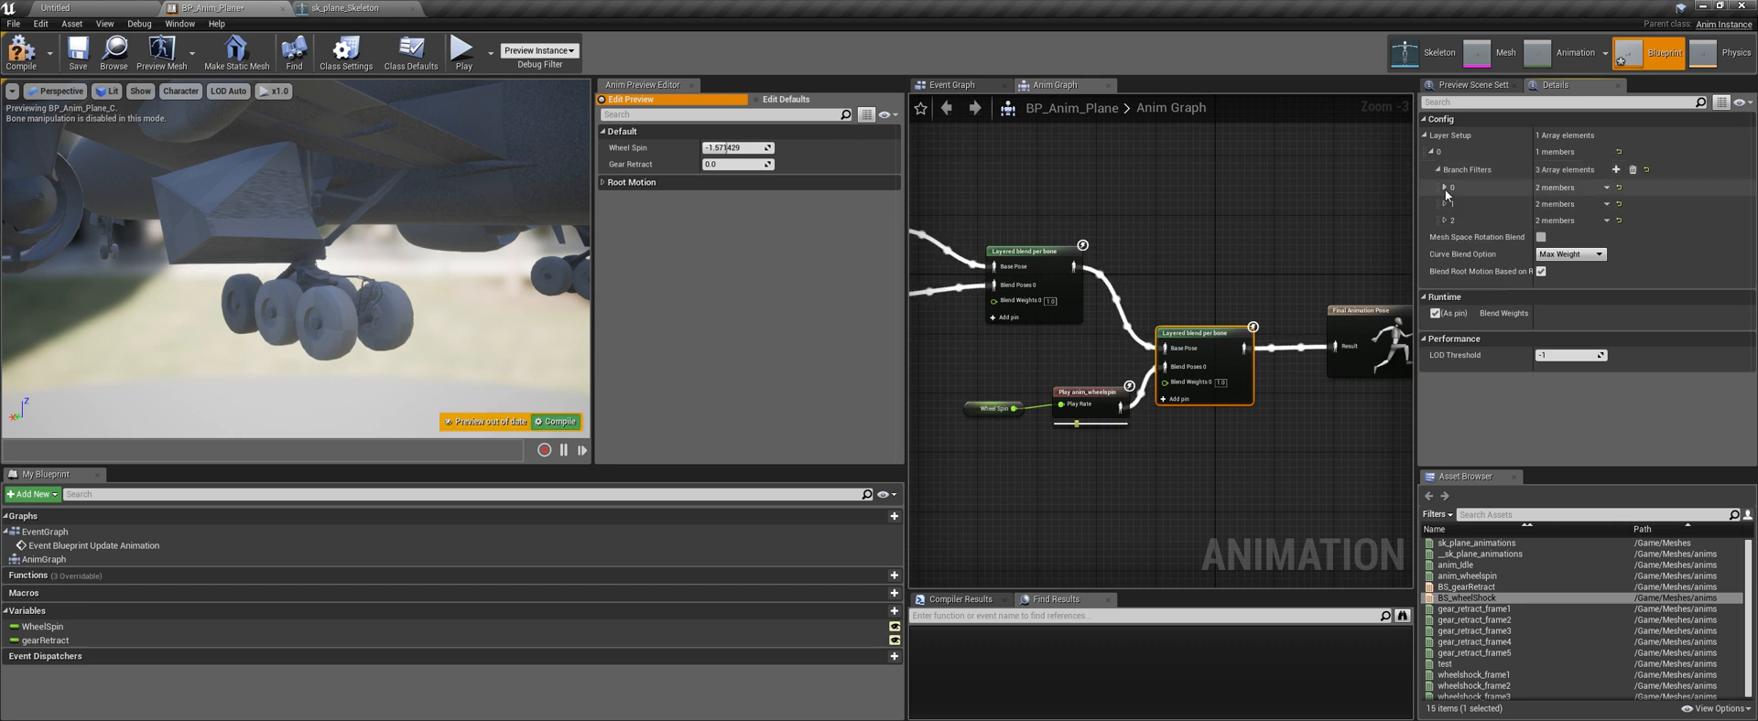
# Set the bone names of branch filters 0, 1 and 2 to Wheel1, Wheel2 and Wheel3
pyautogui.click(1443, 187)
pyautogui.click(1542, 203)
pyautogui.write('w')
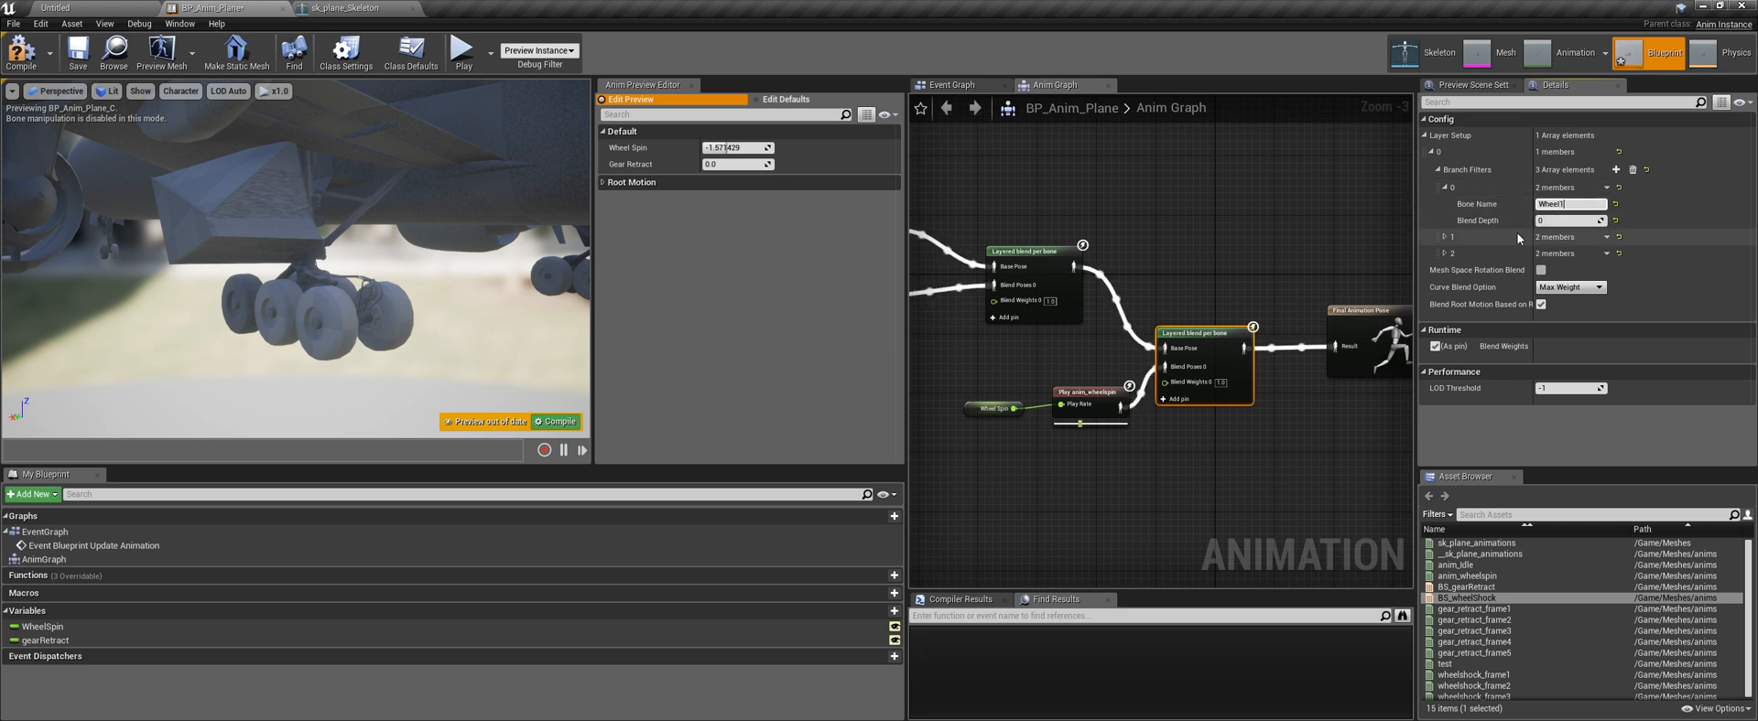
pyautogui.moveTo(1559, 204); pyautogui.dragTo(1533, 208)
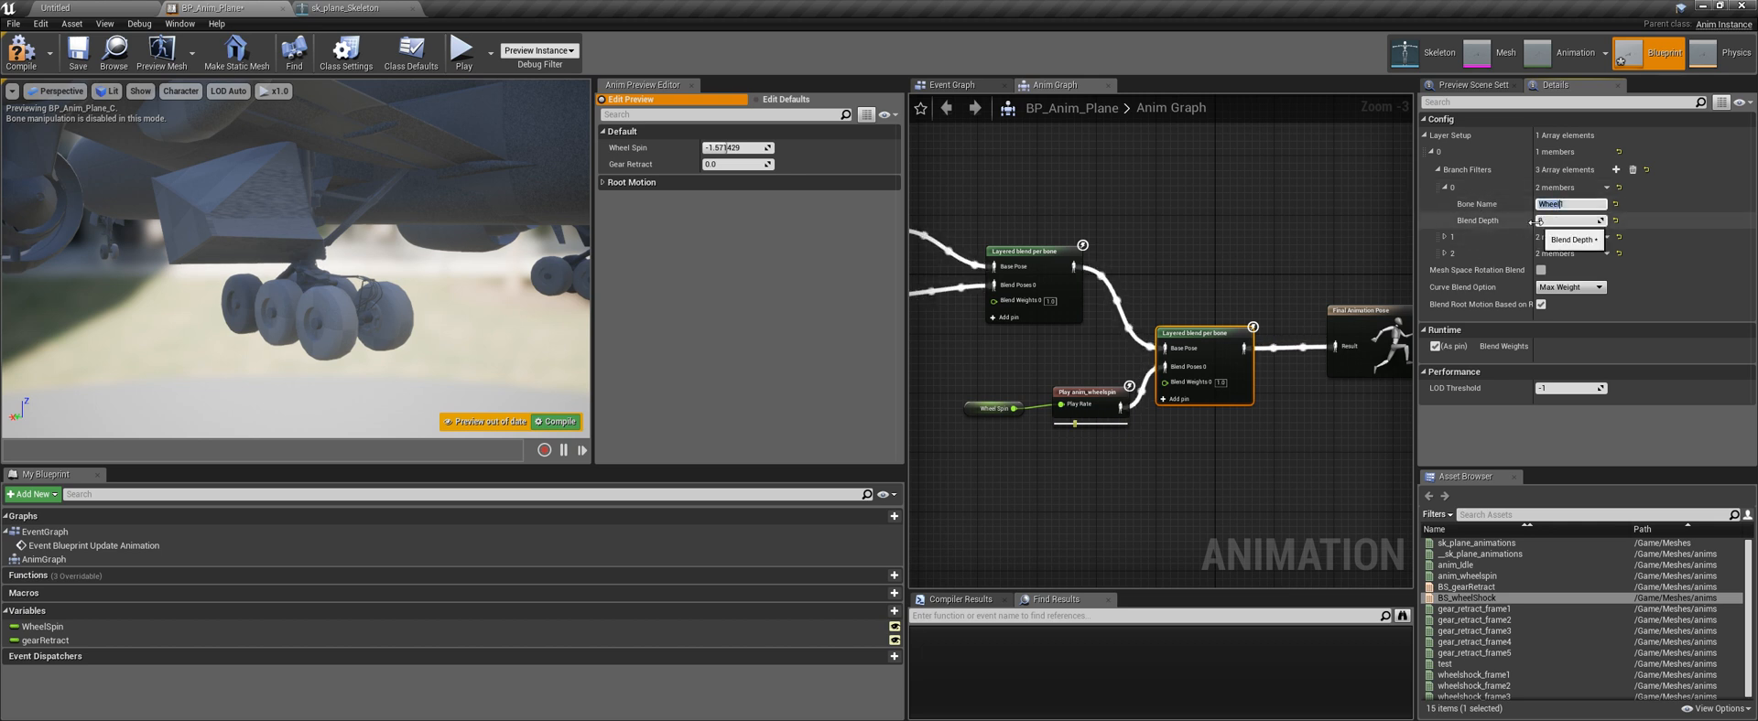
pyautogui.click(1443, 237)
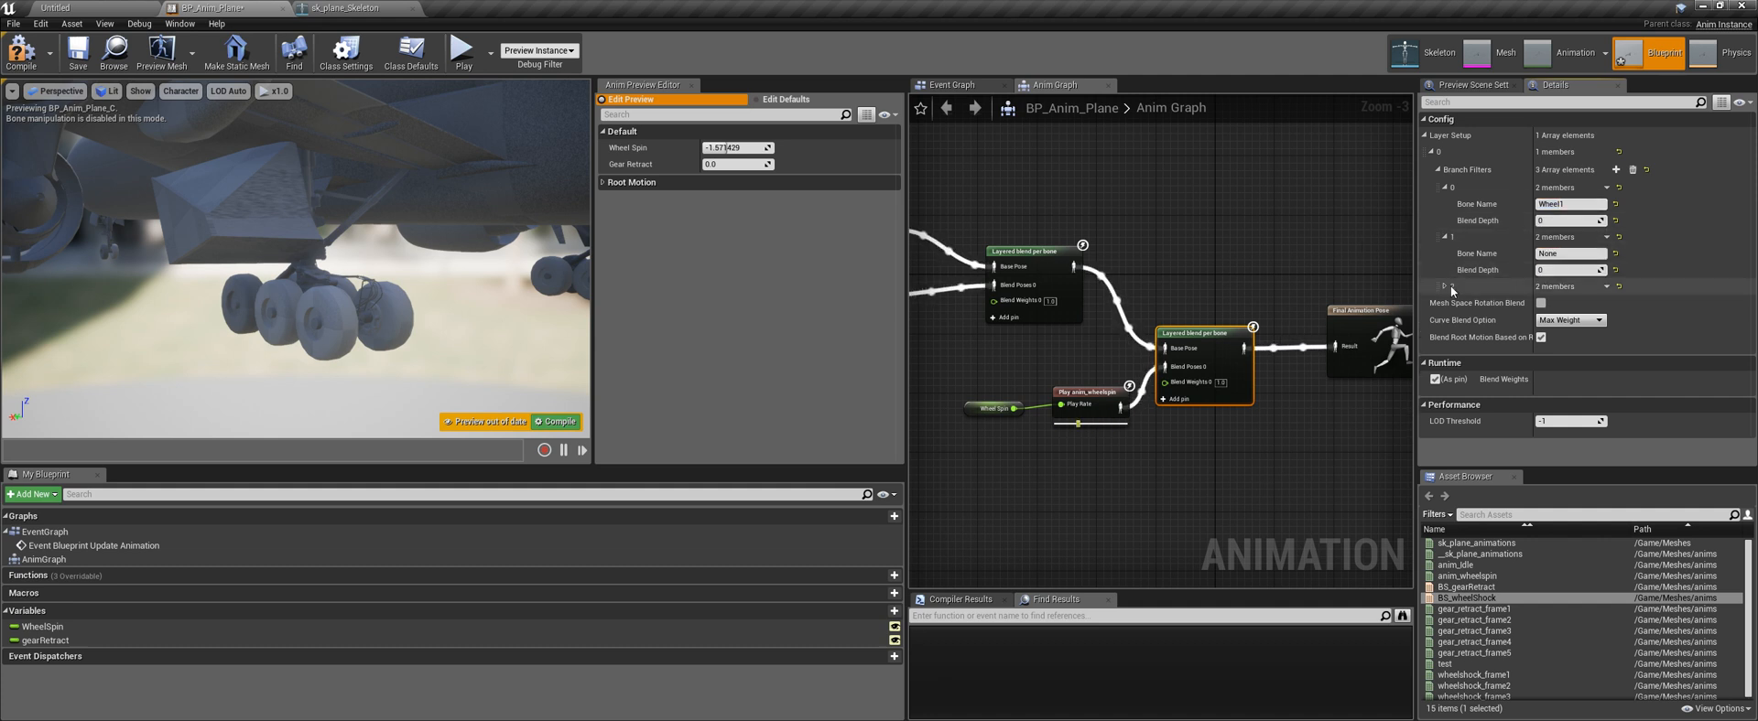
pyautogui.click(1445, 286)
pyautogui.click(1567, 253)
pyautogui.write('Wheel2')
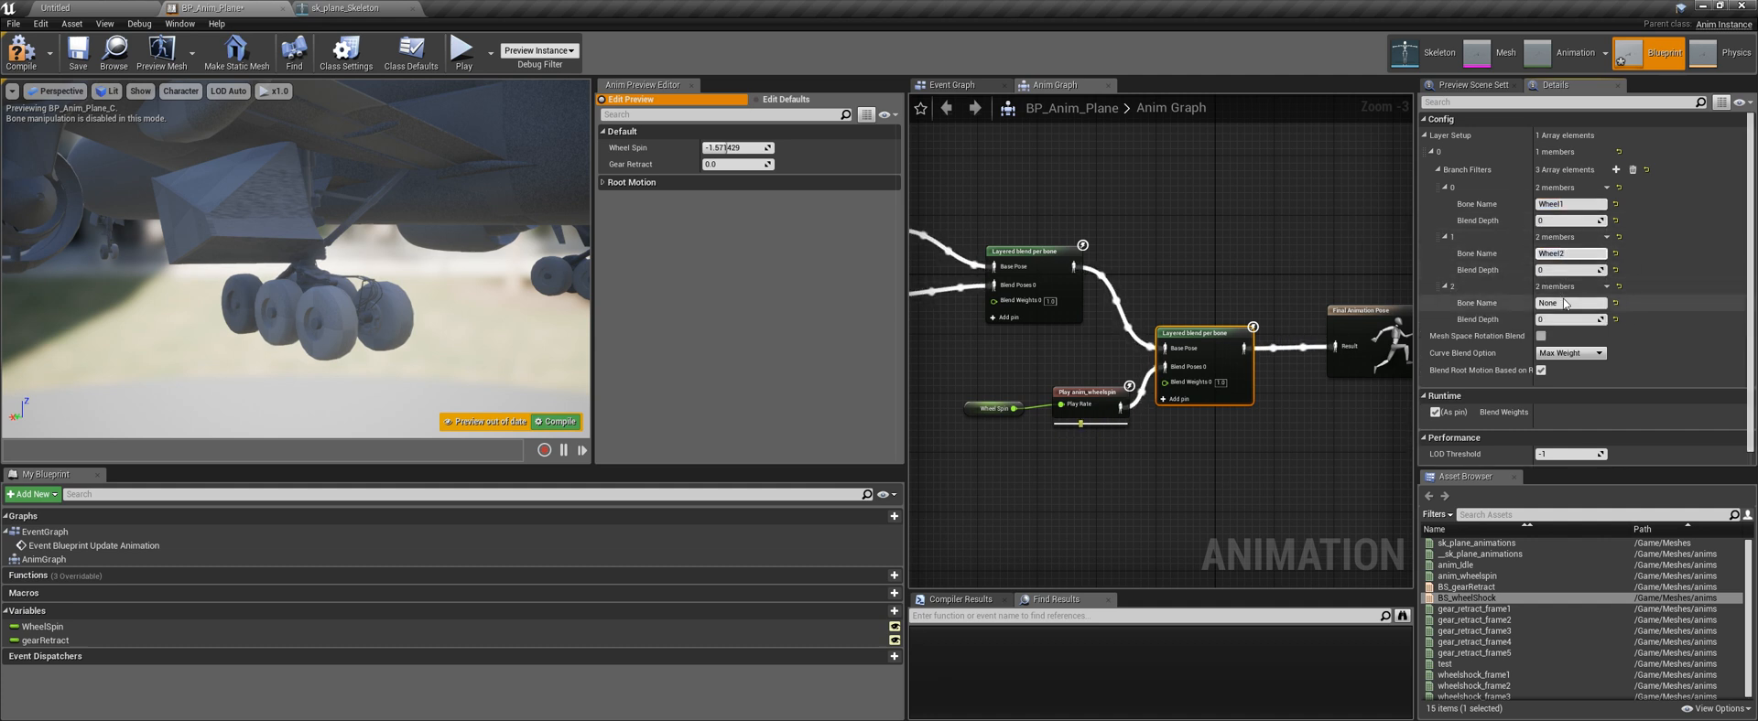
pyautogui.click(1567, 303)
pyautogui.write('Wheel3')
pyautogui.press('Return')
# Set the Blend Depth of all three wheel branch filters to 1
pyautogui.click(1568, 221)
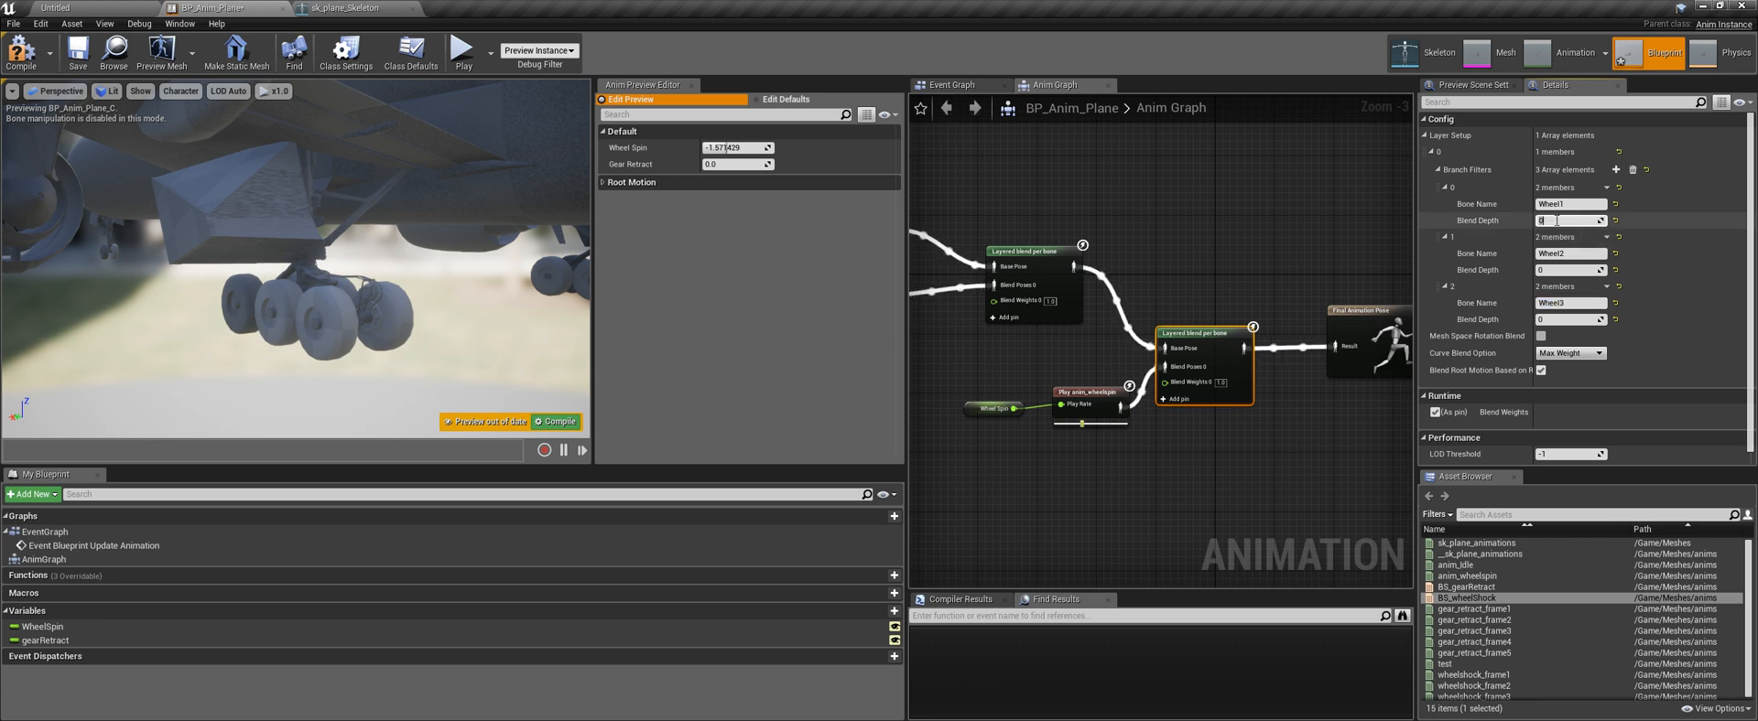
pyautogui.write('1')
pyautogui.click(1567, 270)
pyautogui.write('1')
pyautogui.click(1561, 318)
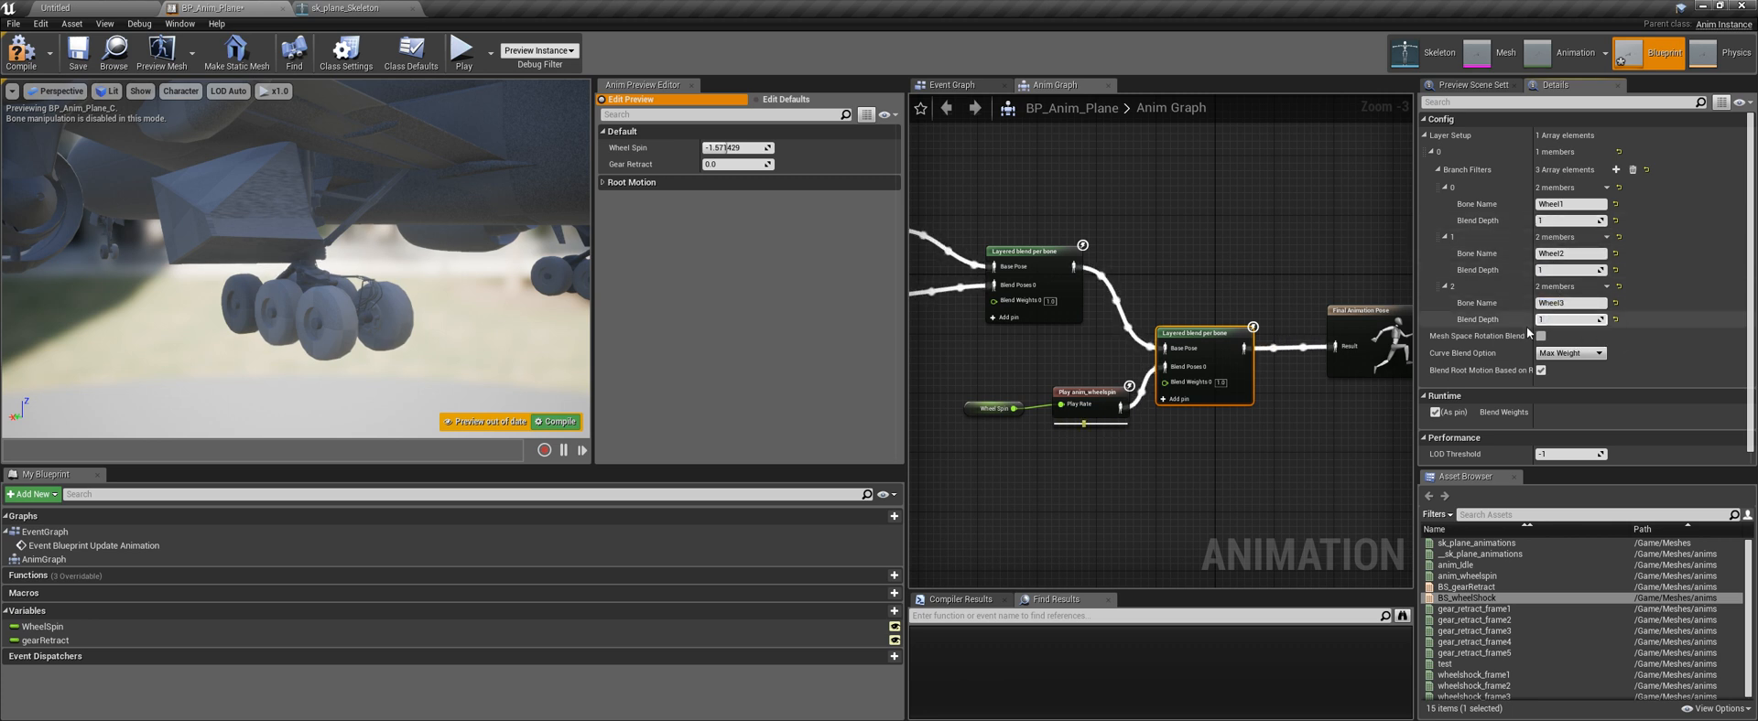
pyautogui.press('Return')
# Compile the blueprint and test the blend with a Wheel Spin preview value of 3.761905
pyautogui.click(556, 422)
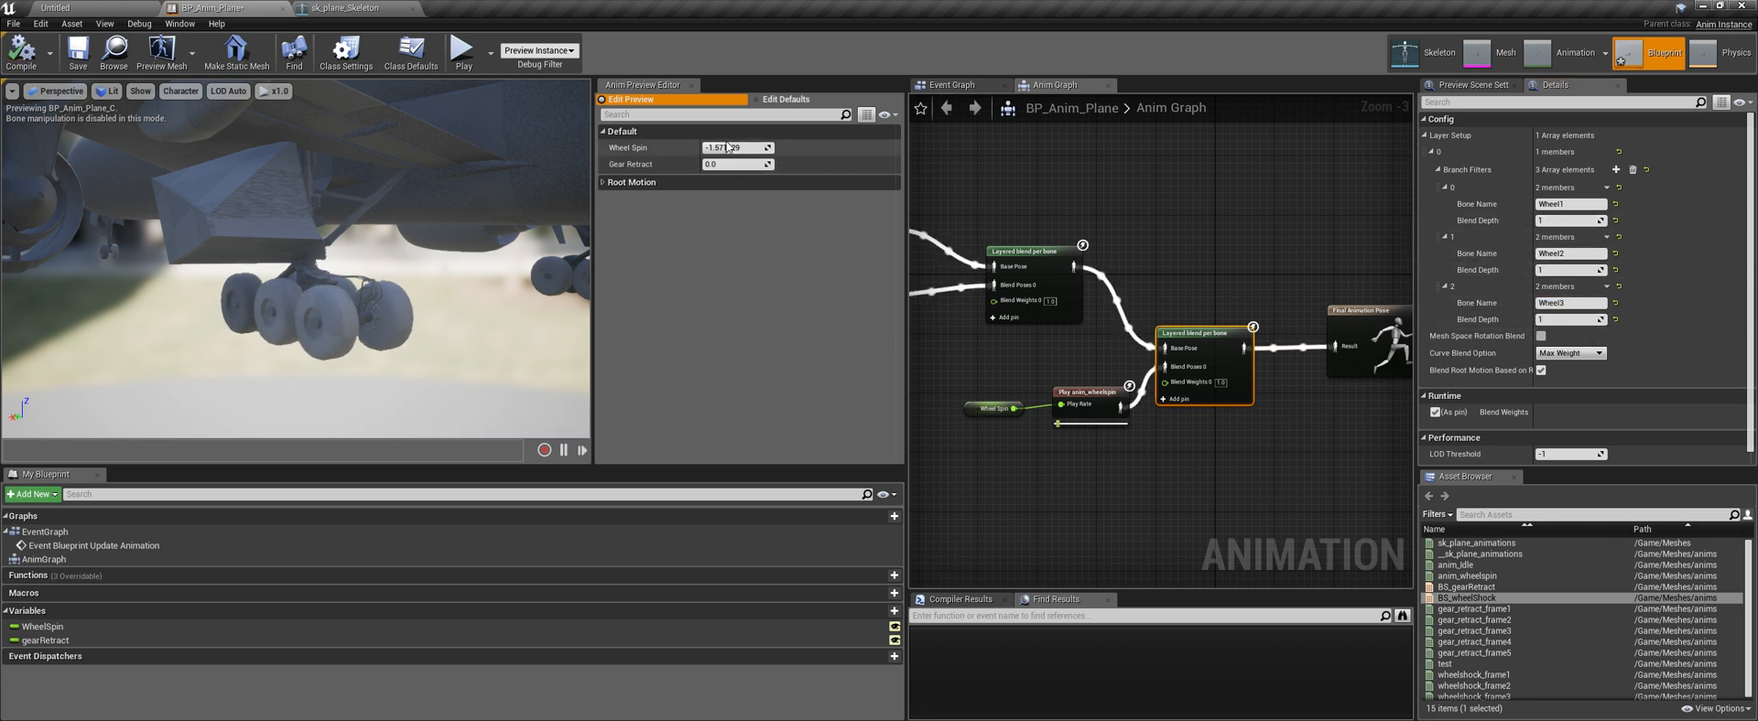
pyautogui.moveTo(728, 147)
pyautogui.mouseDown()
pyautogui.moveTo(769, 160)
pyautogui.moveTo(702, 163)
pyautogui.mouseUp()
pyautogui.moveTo(1186, 210)
pyautogui.mouseDown(button='right')
pyautogui.moveTo(1217, 200)
pyautogui.moveTo(1220, 214)
pyautogui.moveTo(1217, 200)
pyautogui.mouseUp(button='right')
pyautogui.scroll(-1, 1218, 200)
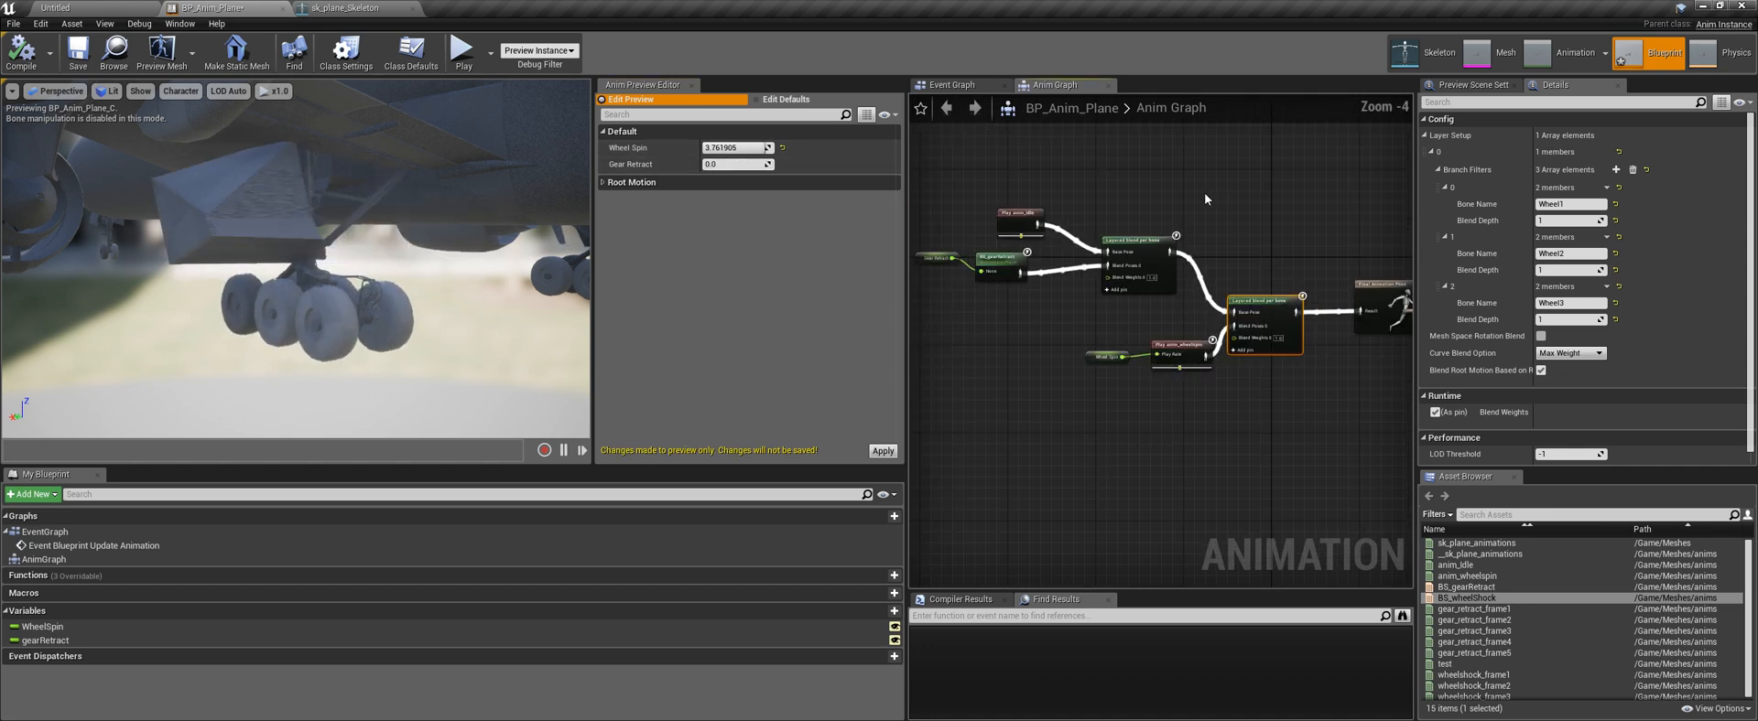
pyautogui.scroll(2, 1155, 196)
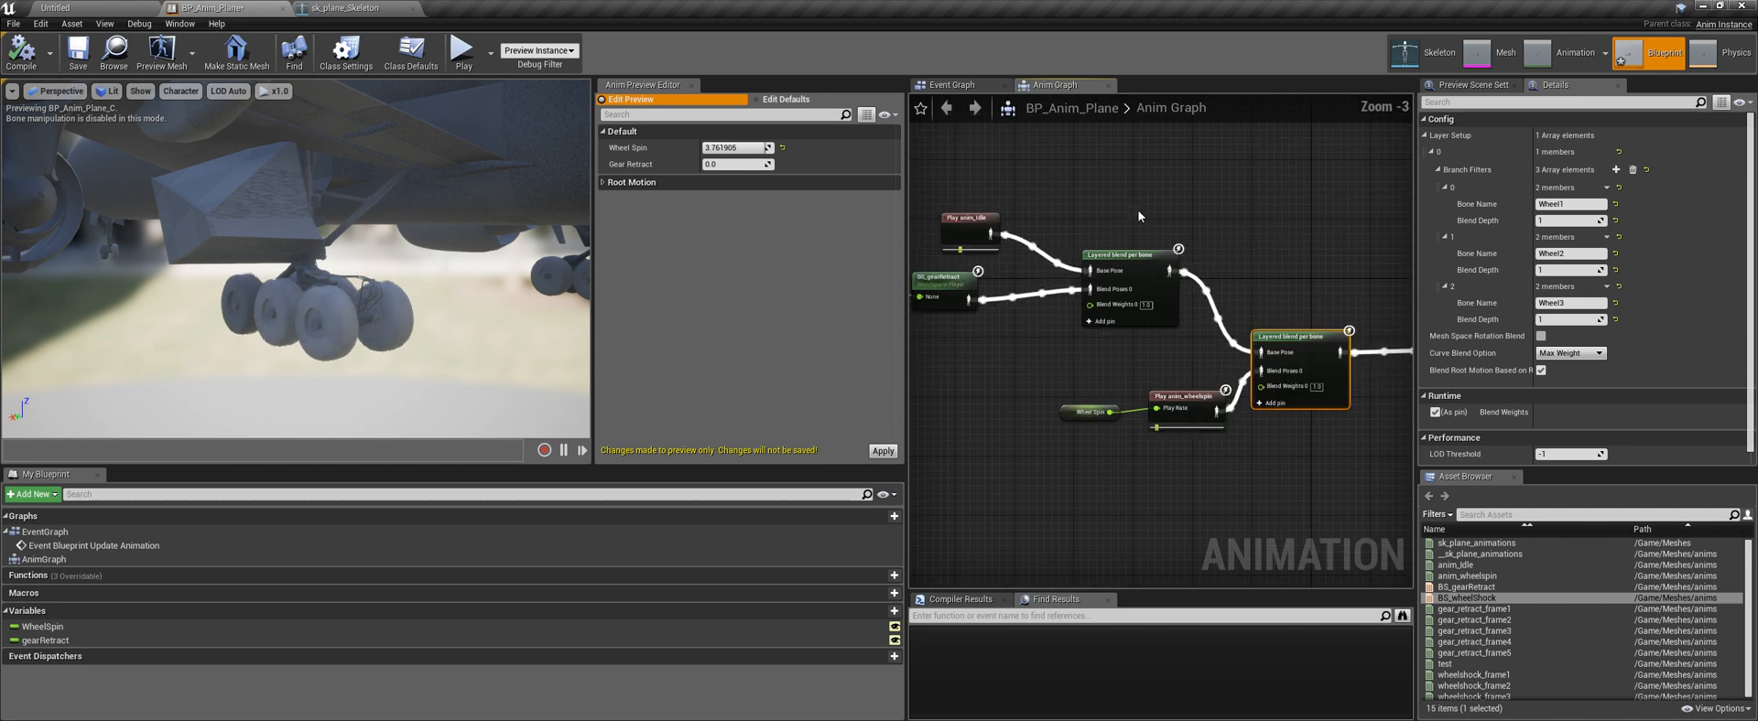
pyautogui.click(1087, 333)
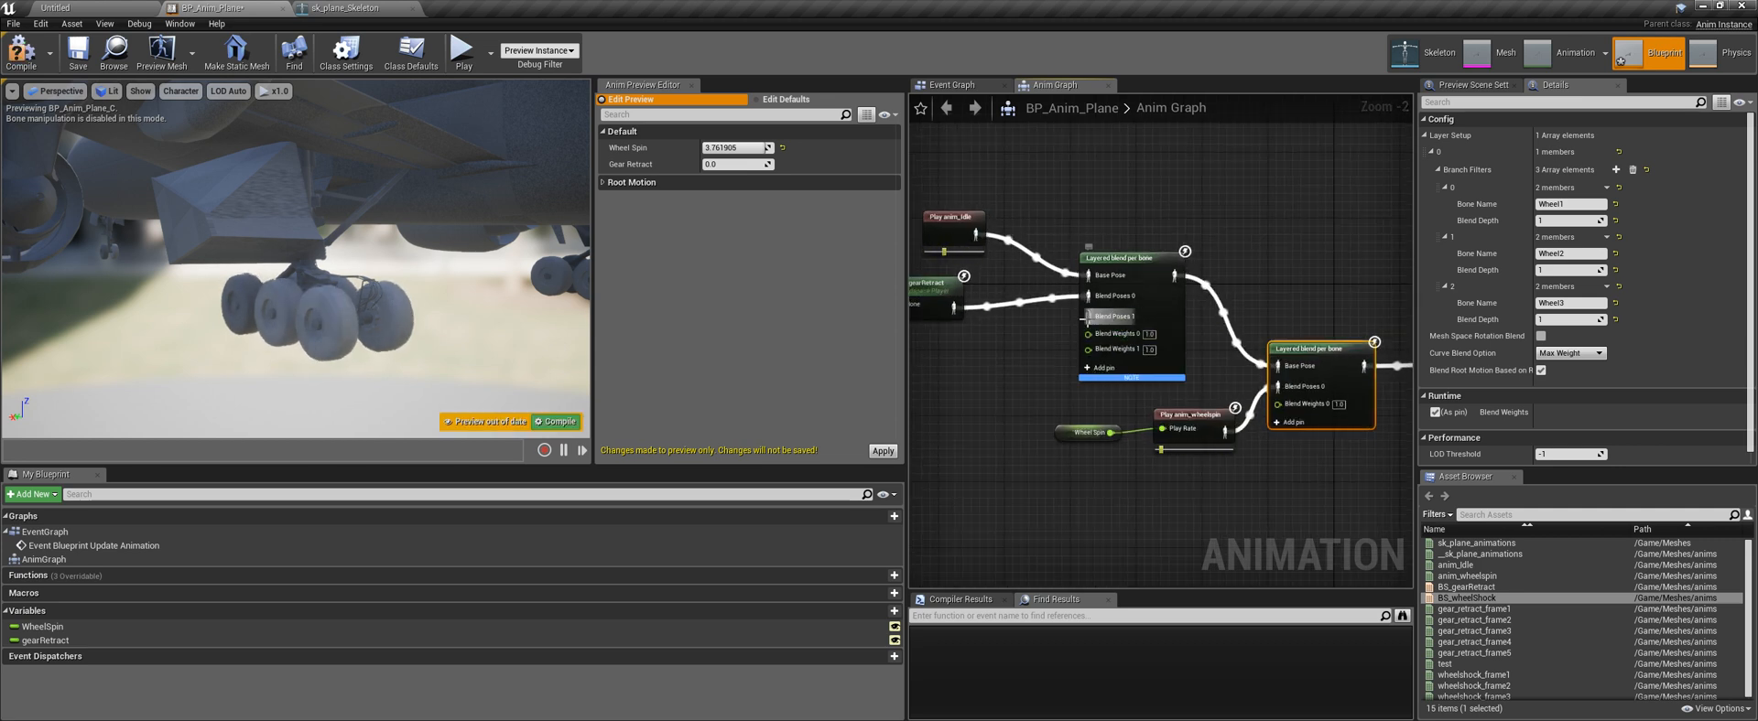
pyautogui.moveTo(1053, 326); pyautogui.dragTo(1149, 293, button='right')
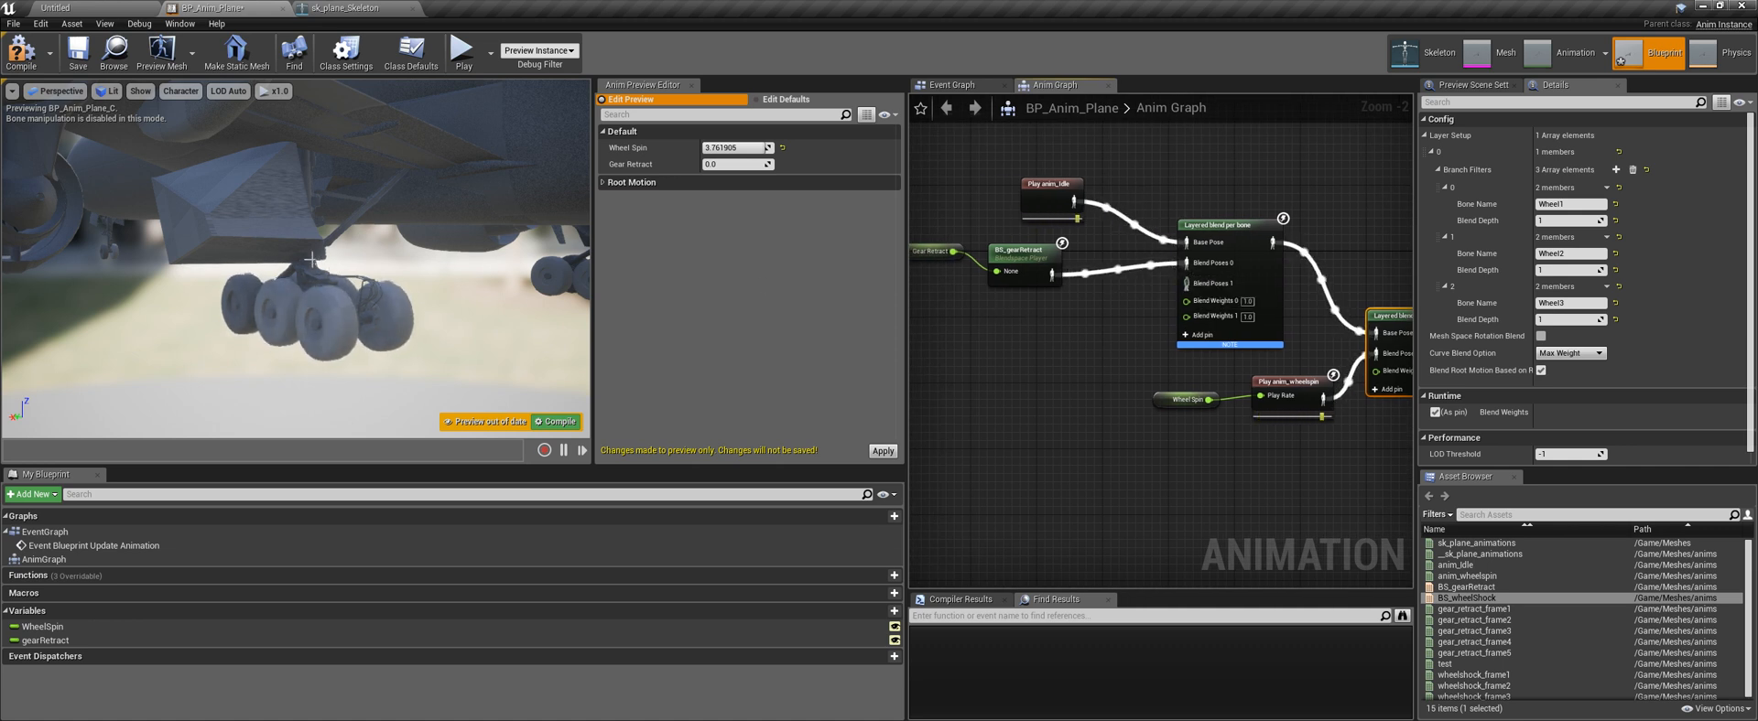
pyautogui.moveTo(915, 243); pyautogui.dragTo(981, 243, button='right')
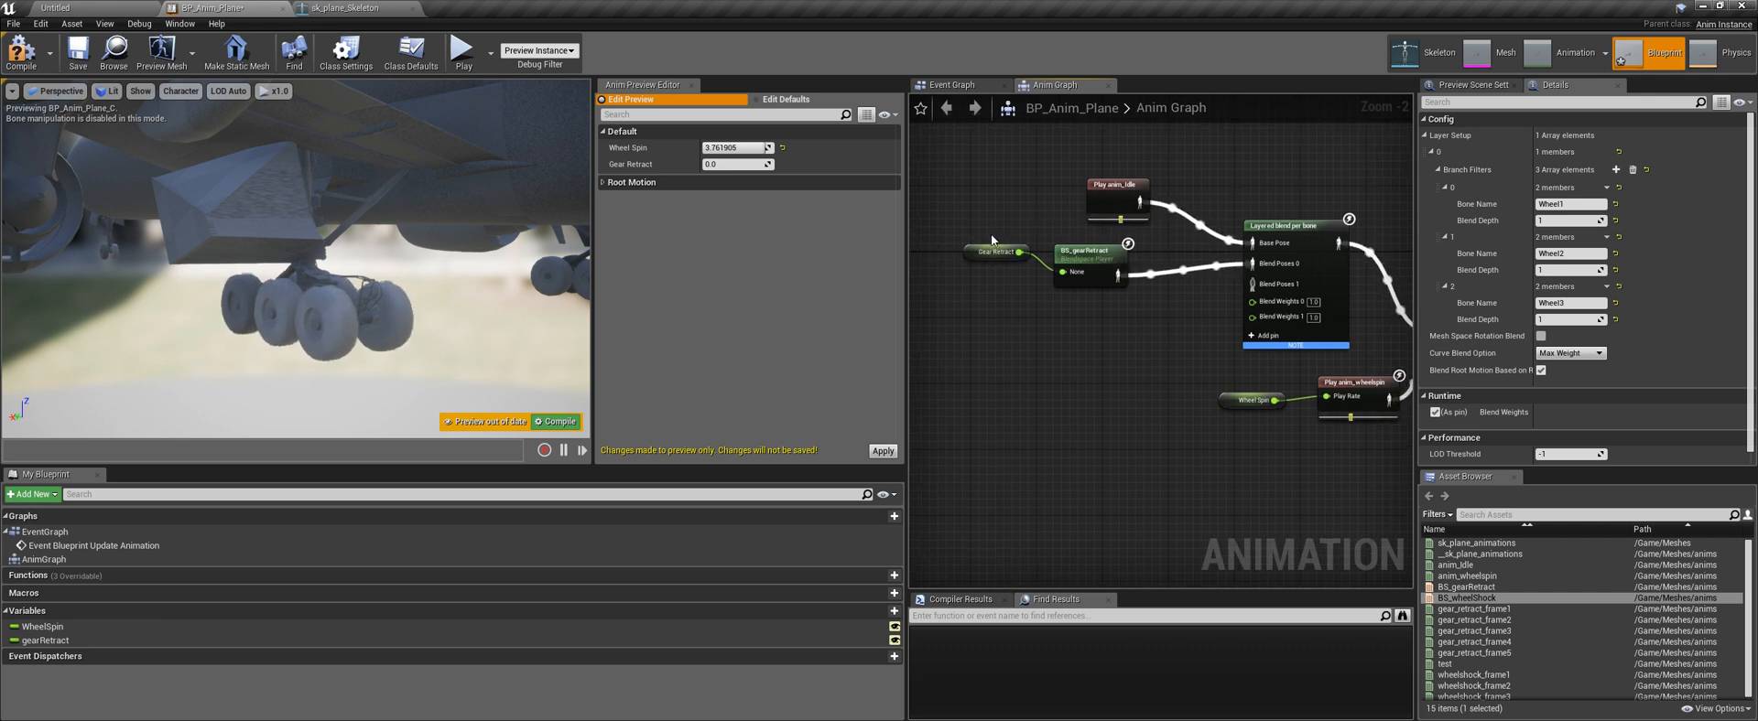
pyautogui.click(1078, 264)
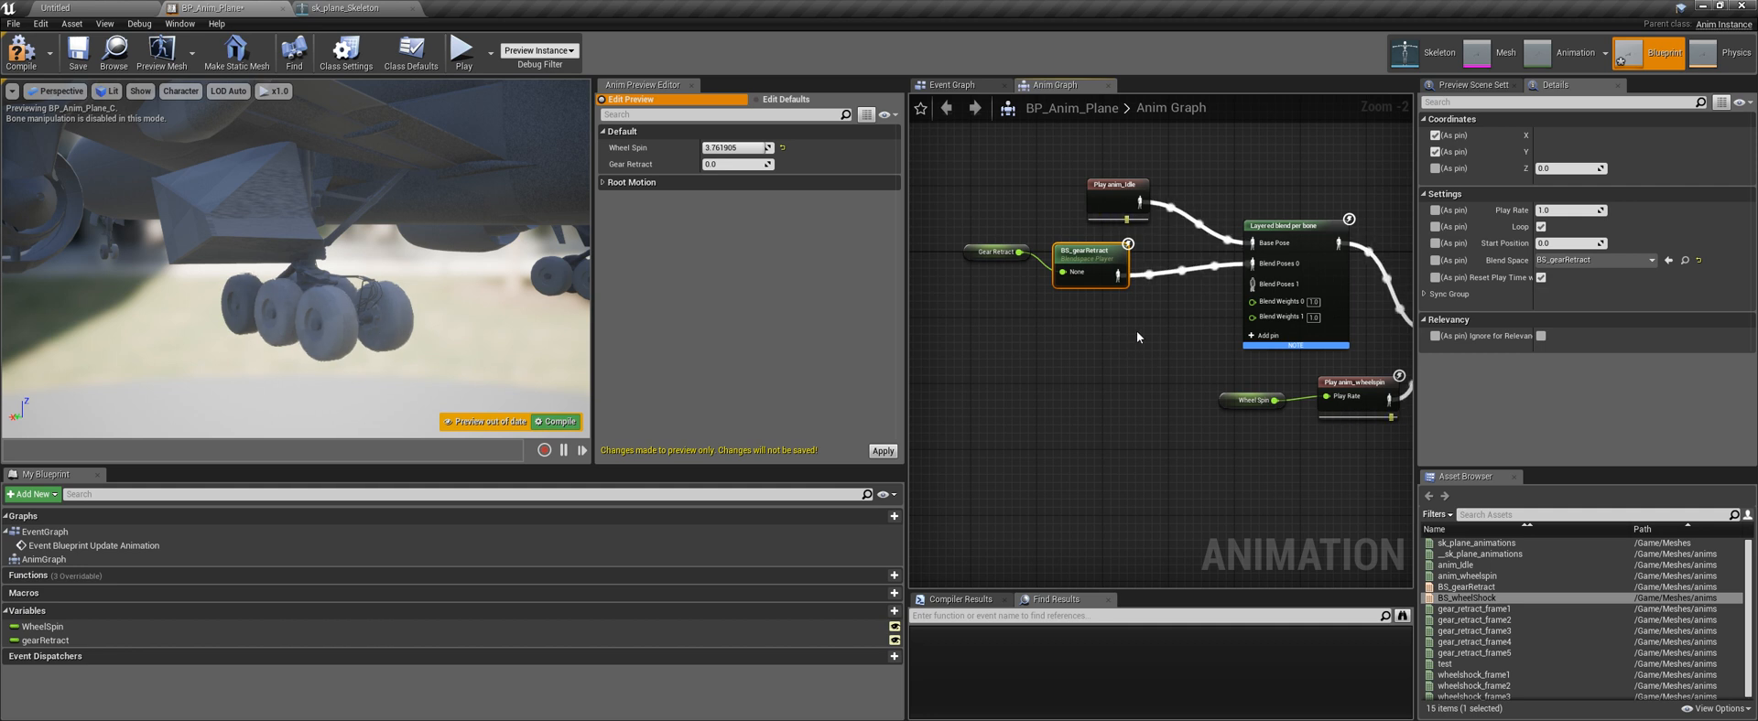
pyautogui.moveTo(1139, 337); pyautogui.dragTo(1088, 313, button='right')
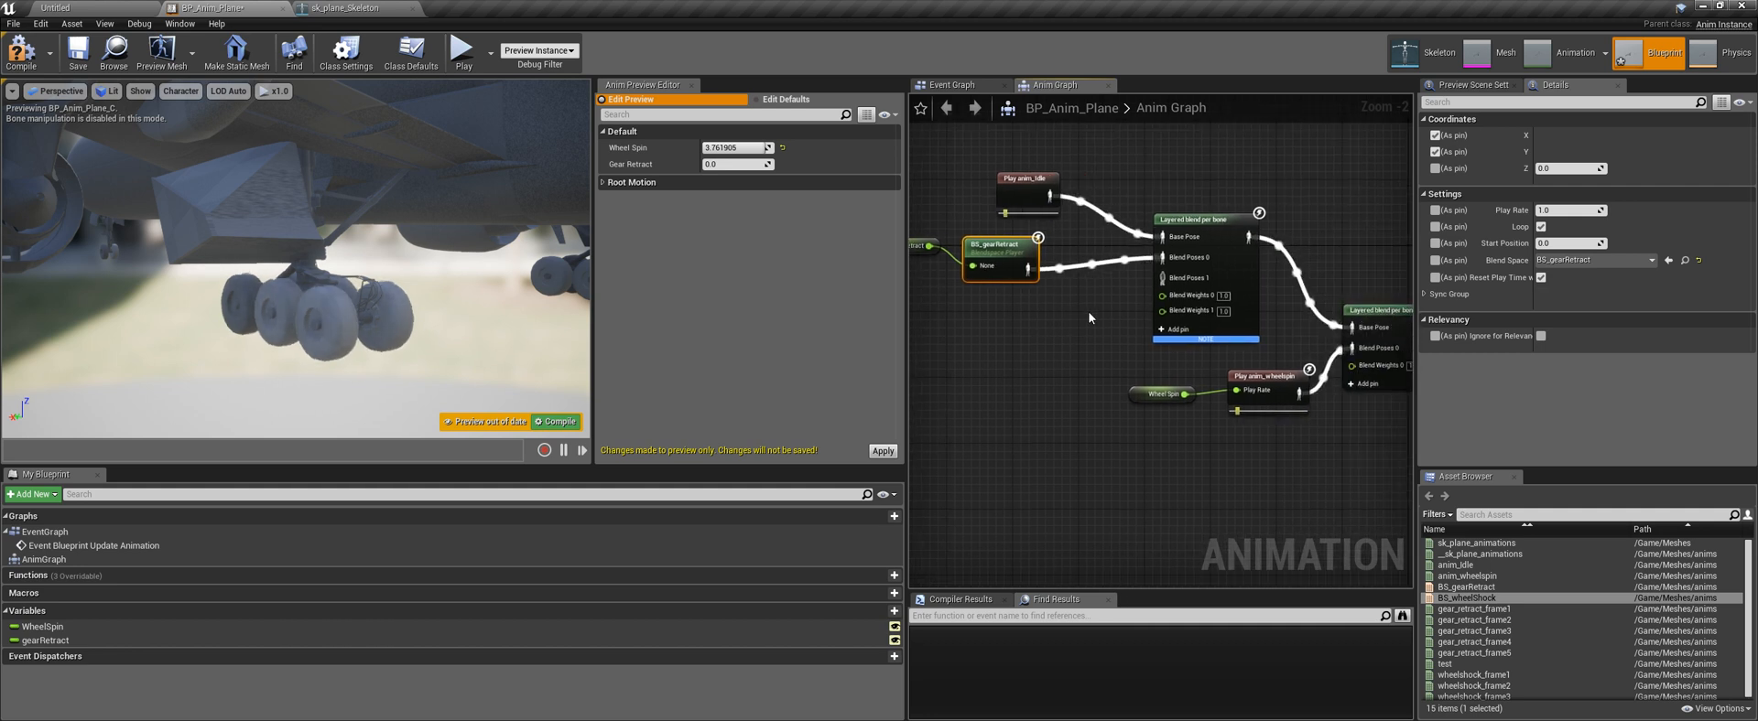
pyautogui.rightClick(1178, 278)
pyautogui.click(1217, 391)
# Nudge the WheelSpin variable and the second Layered blend per bone node to tidy the graph layout
pyautogui.moveTo(1358, 312); pyautogui.dragTo(1224, 290, button='right')
pyautogui.scroll(-1, 1283, 228)
pyautogui.moveTo(1276, 234); pyautogui.dragTo(1199, 295, button='right')
pyautogui.click(1323, 302)
pyautogui.moveTo(1032, 408); pyautogui.dragTo(1039, 392)
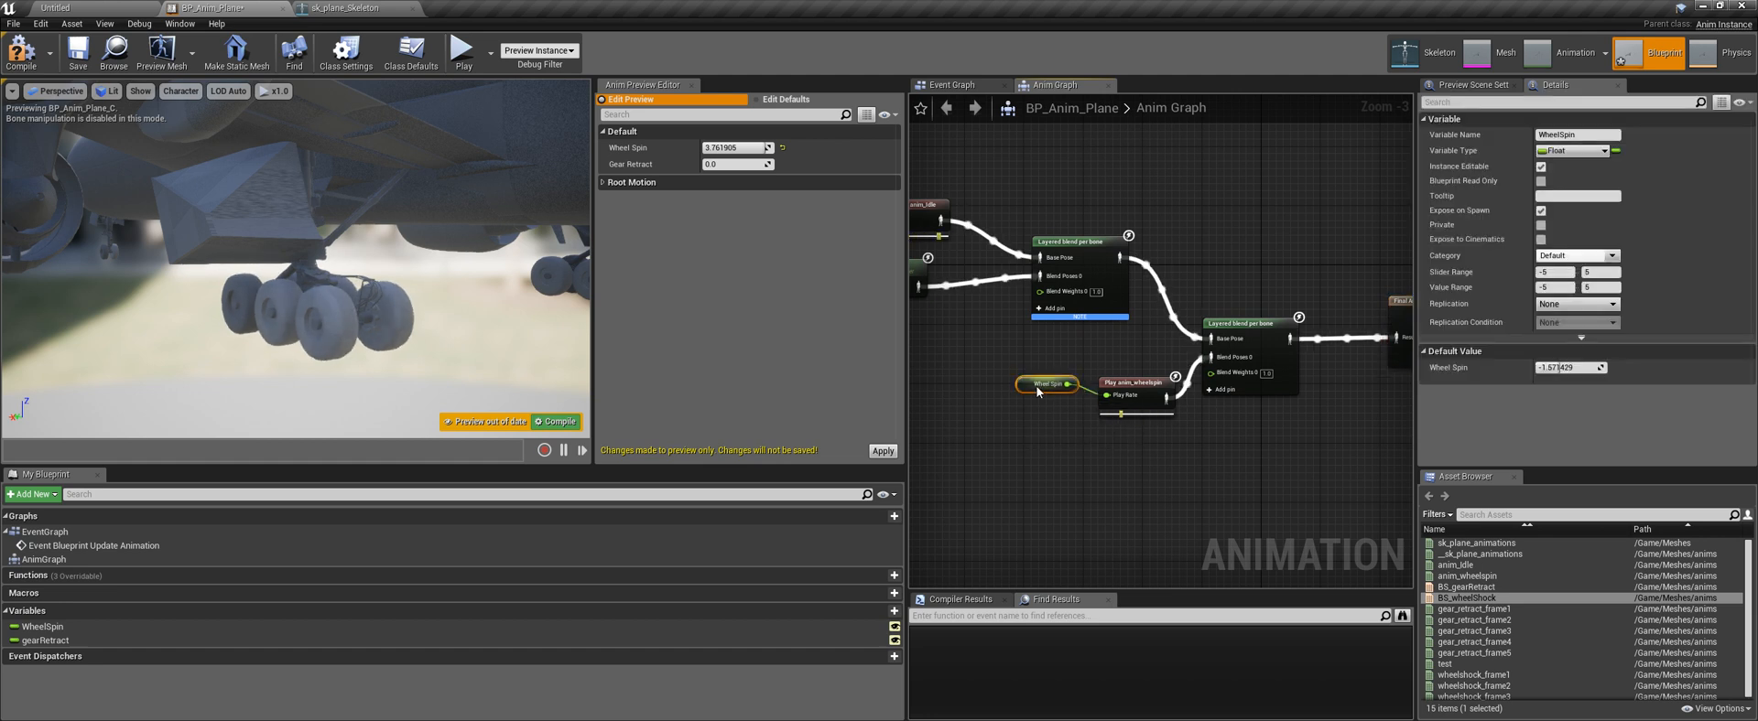
pyautogui.moveTo(1226, 326); pyautogui.dragTo(1233, 334)
pyautogui.moveTo(1216, 275); pyautogui.dragTo(1261, 268, button='right')
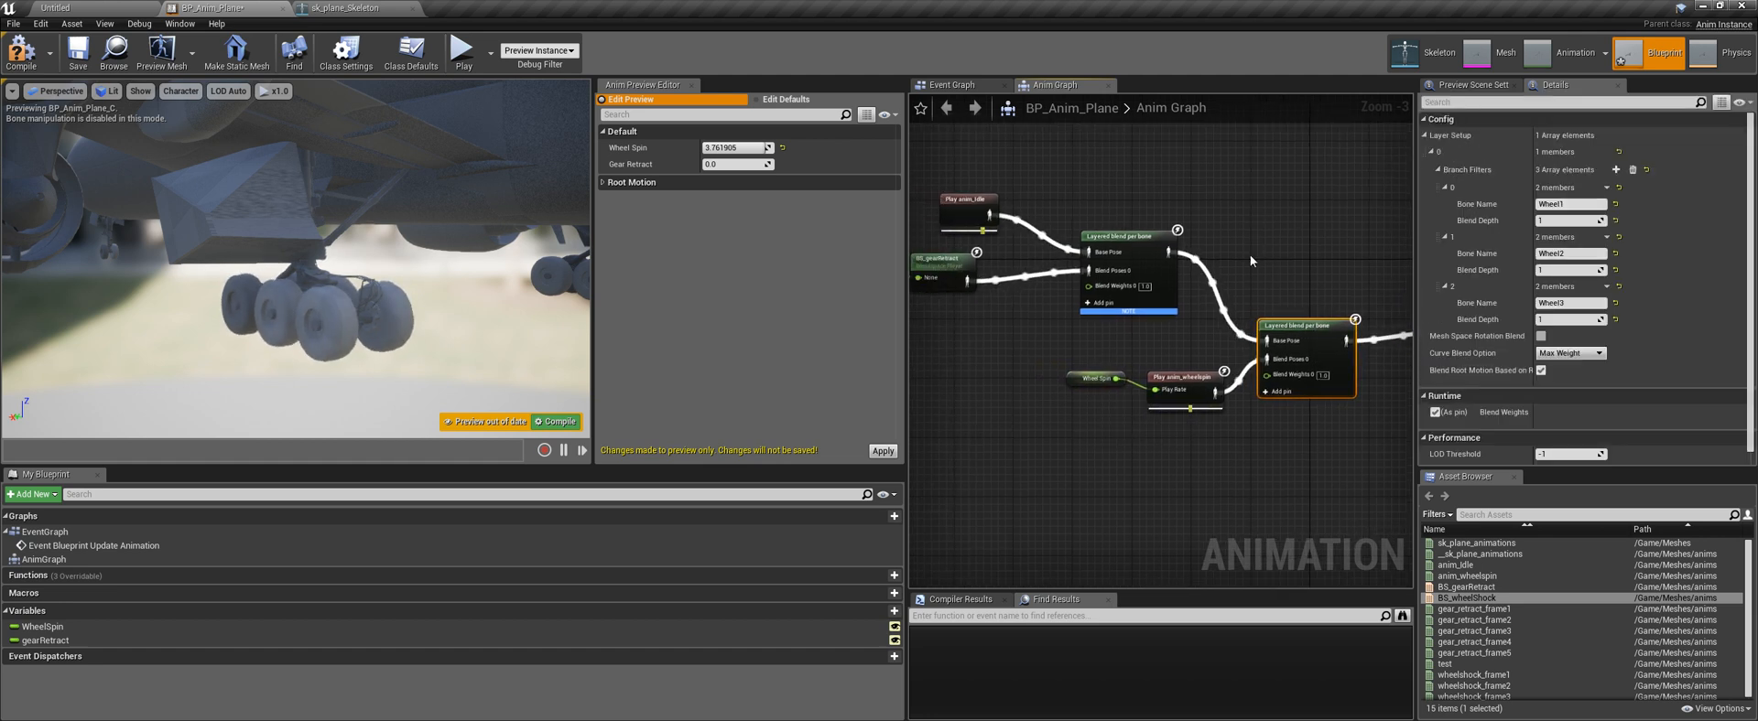
pyautogui.moveTo(1042, 186); pyautogui.dragTo(1087, 208, button='right')
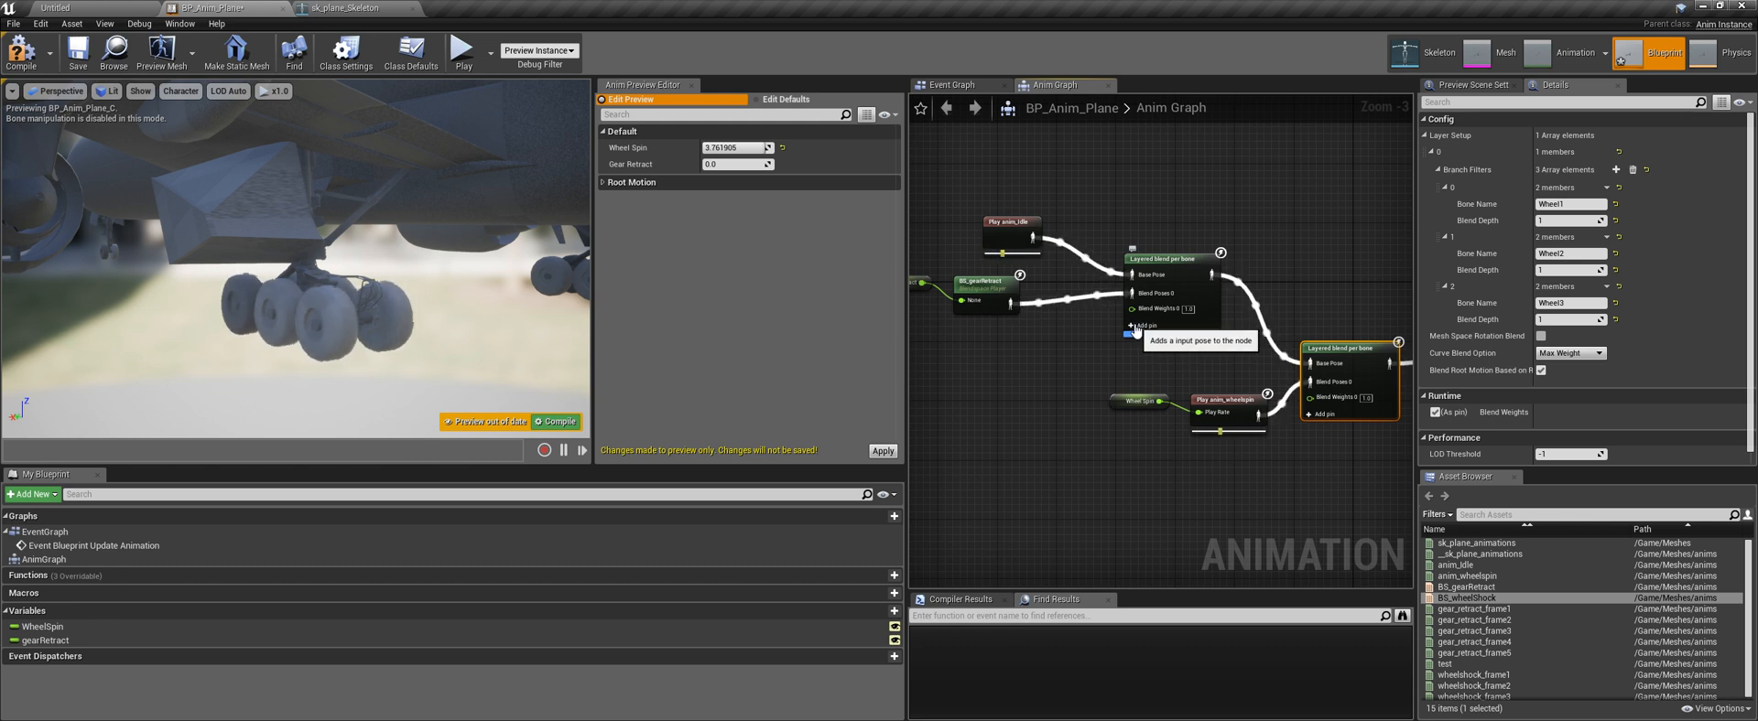
pyautogui.moveTo(1063, 348); pyautogui.dragTo(1115, 360, button='right')
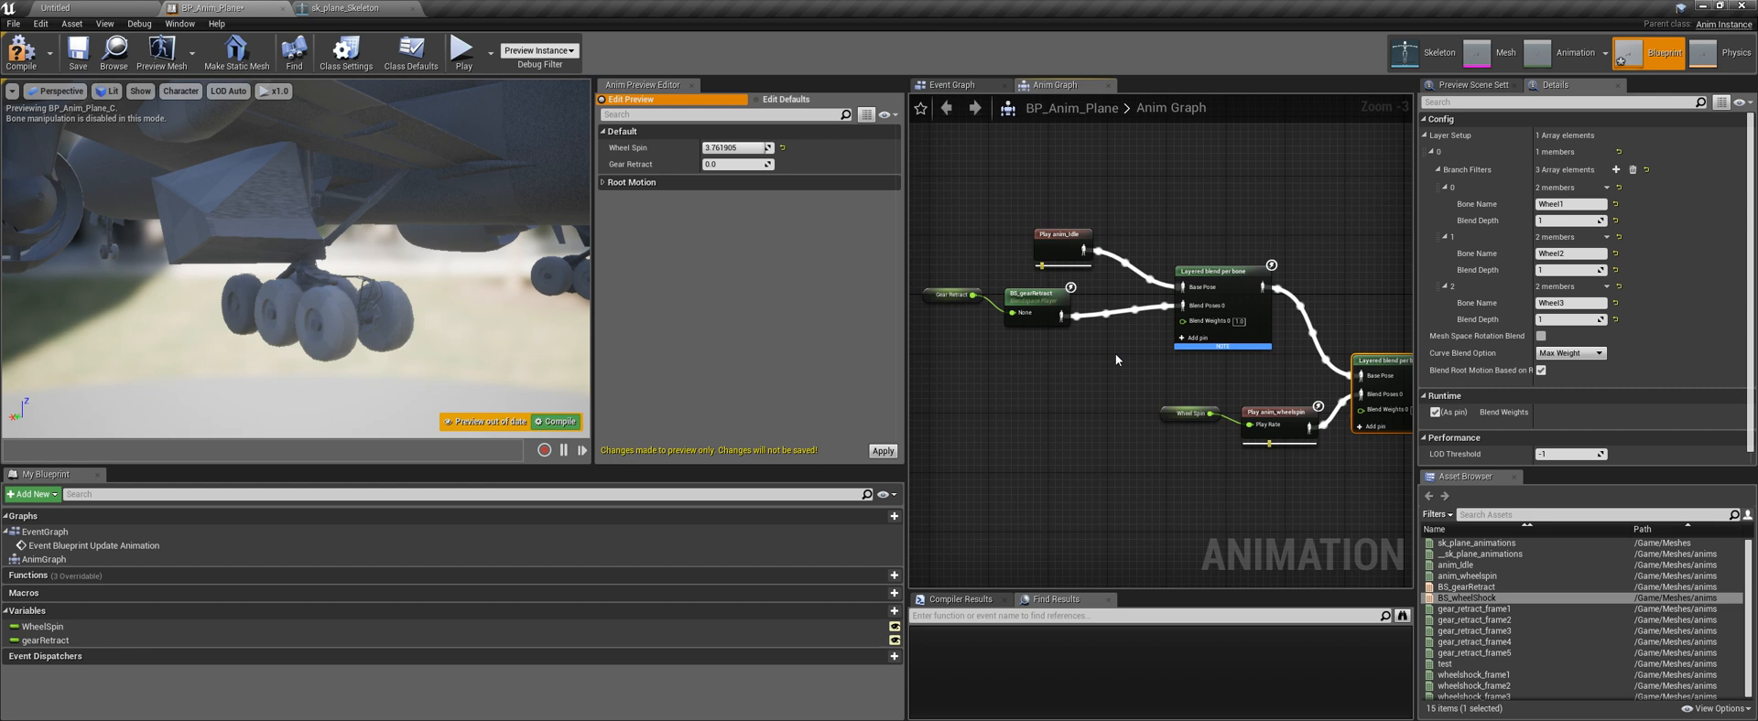
# Compile the blueprint and set the Wheel Spin preview value to about -1.476
pyautogui.click(554, 422)
pyautogui.moveTo(736, 148); pyautogui.dragTo(704, 164)
# Move the WheelSpin variable and Play anim_wheelspin nodes slightly farther from the second Layered blend per bone node
pyautogui.moveTo(1236, 201); pyautogui.dragTo(1084, 146, button='right')
pyautogui.moveTo(952, 305); pyautogui.dragTo(1049, 357)
pyautogui.moveTo(1012, 314); pyautogui.dragTo(1160, 338, button='right')
# Add a Blend Poses 1 pin to the first Layered blend per bone node and connect a BS_wheelShock blend space to it
pyautogui.click(1141, 276)
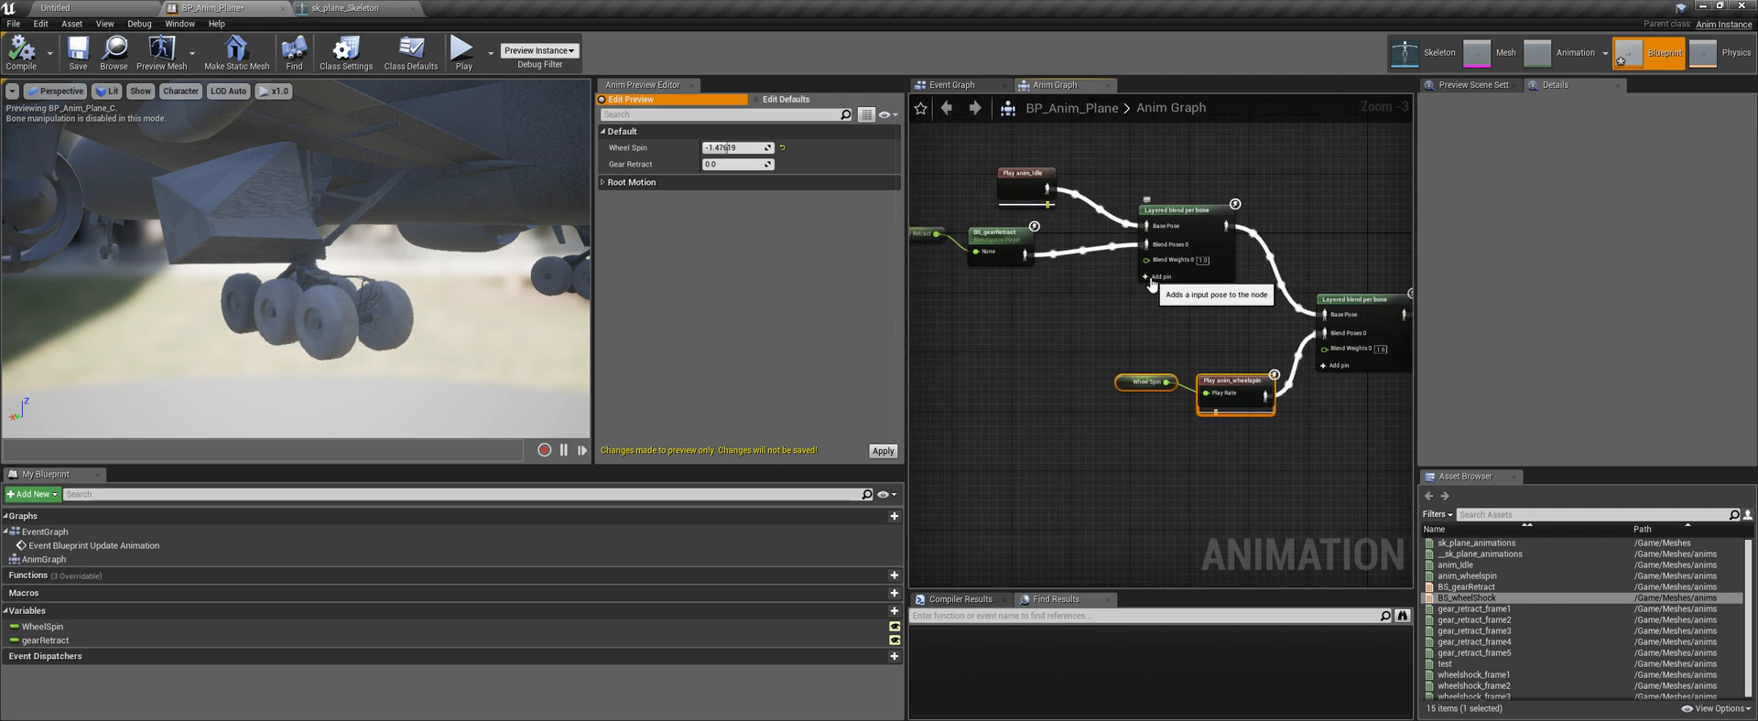
pyautogui.moveTo(1060, 294); pyautogui.dragTo(1167, 307, button='right')
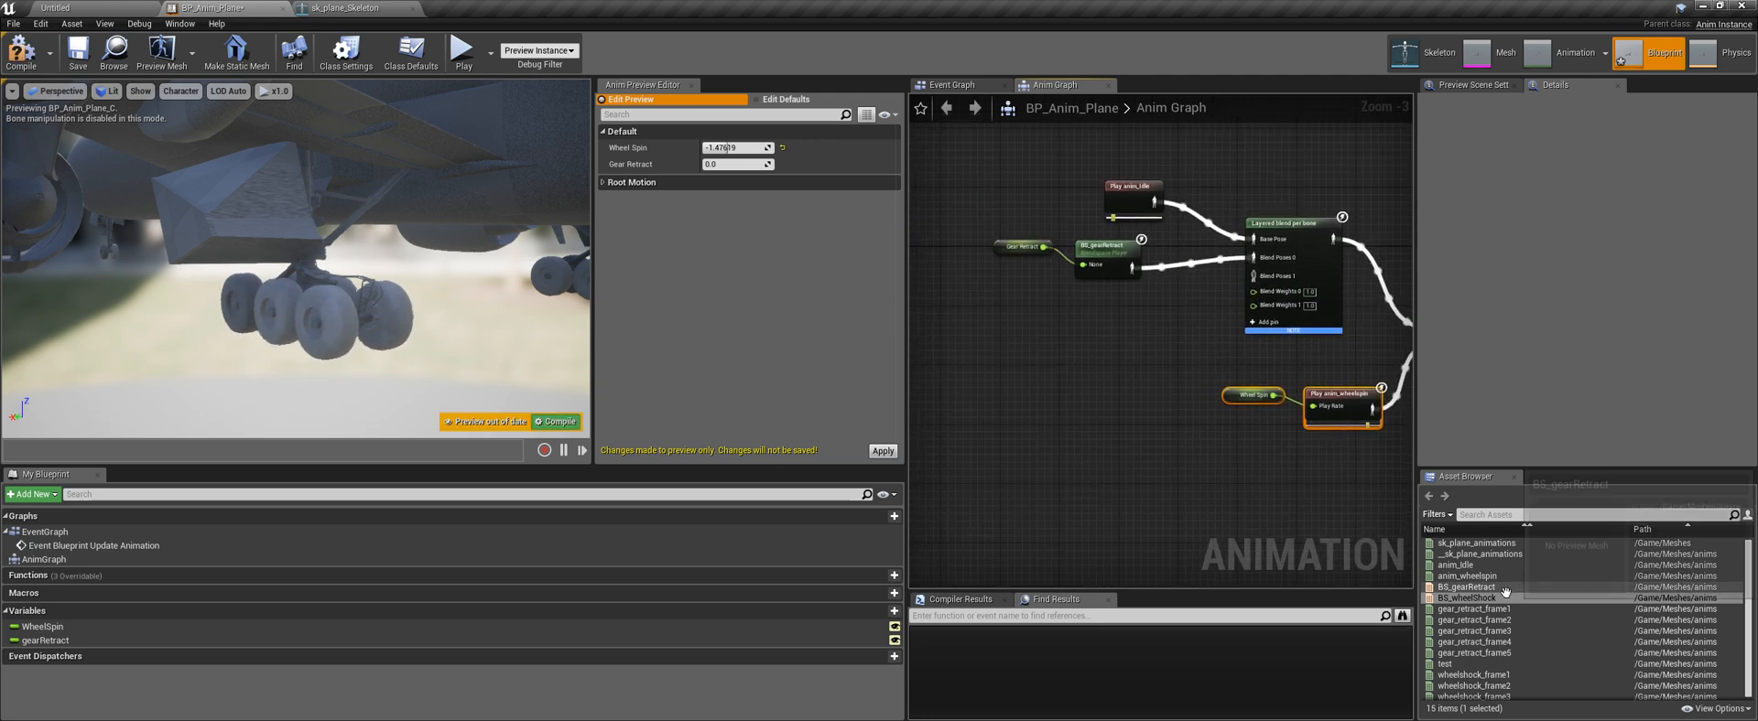
pyautogui.moveTo(1504, 599); pyautogui.dragTo(1253, 276)
pyautogui.moveTo(1075, 340); pyautogui.dragTo(1007, 333)
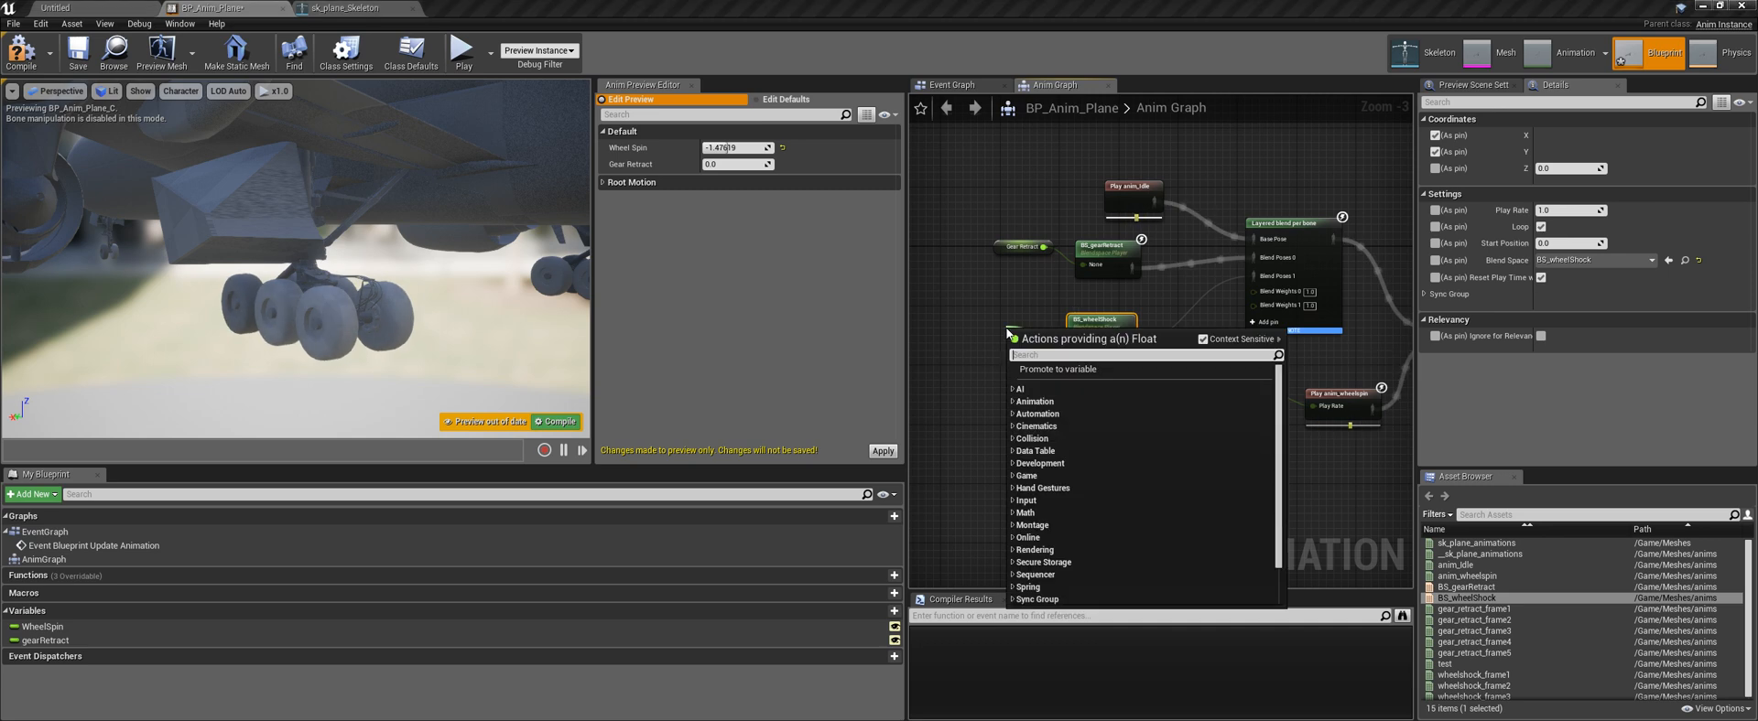
pyautogui.write('WheelShocks')
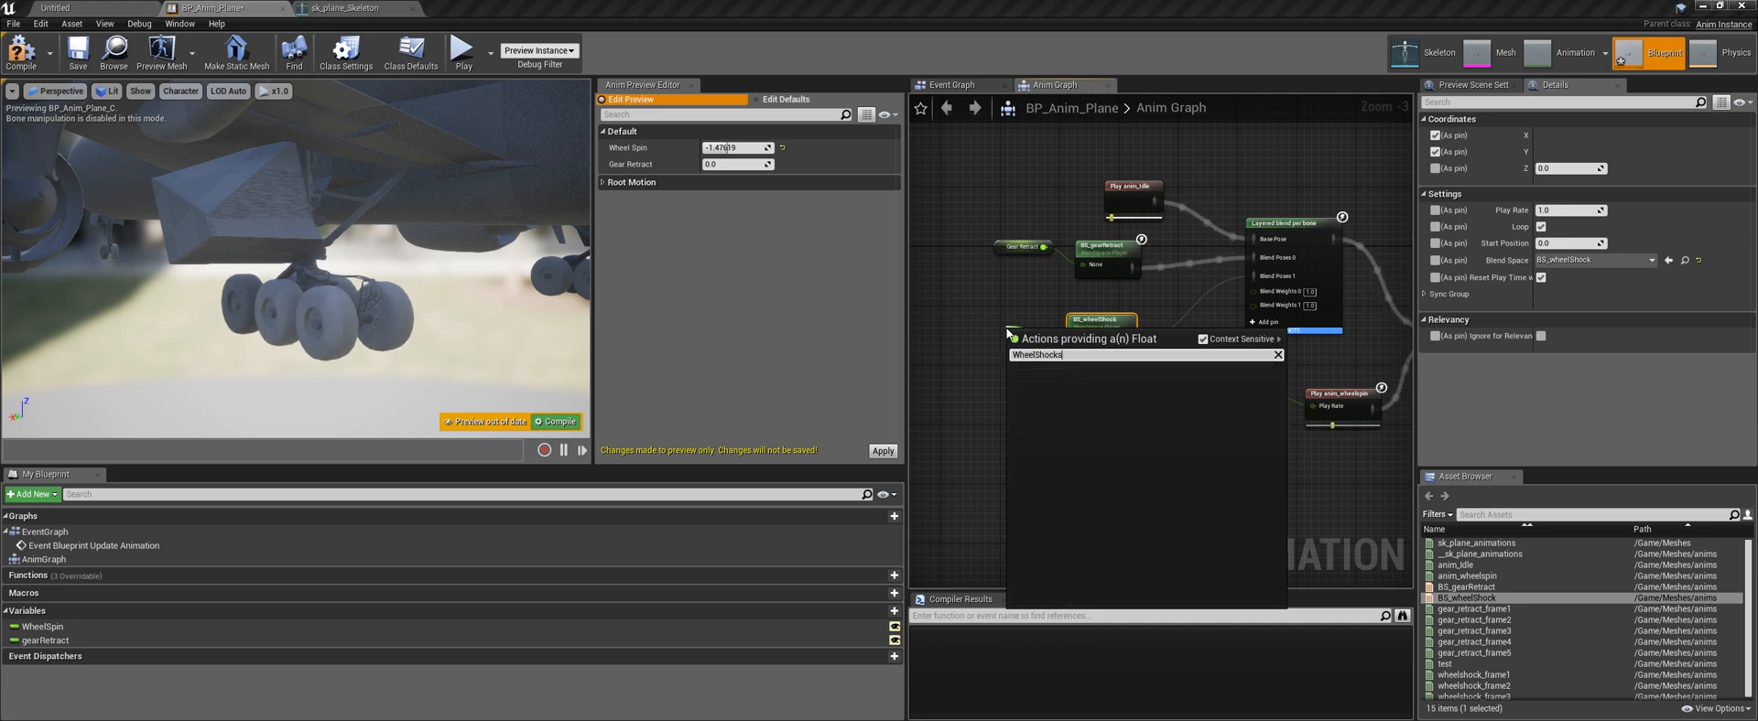
pyautogui.click(1064, 300)
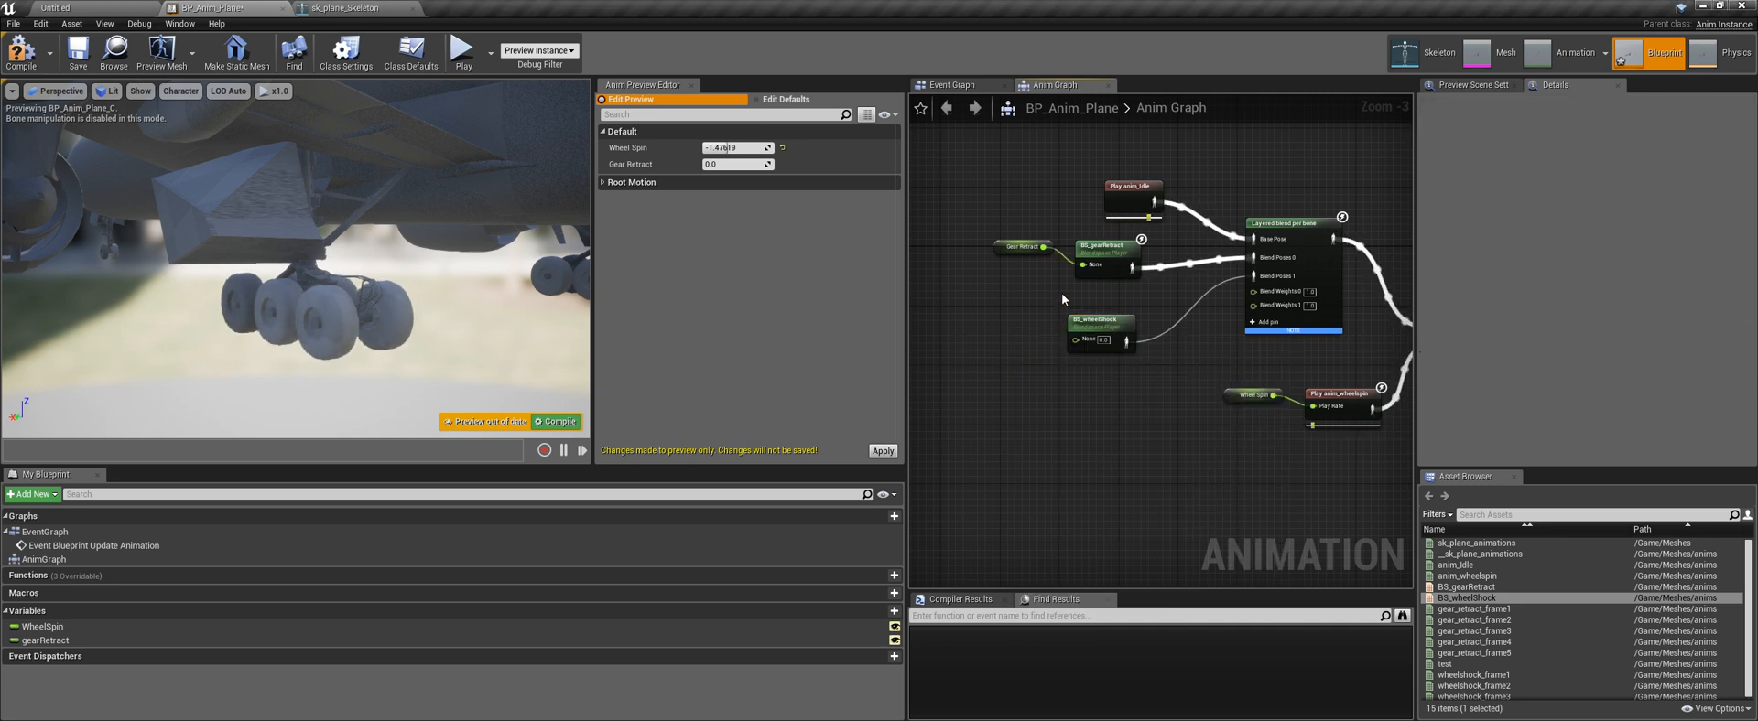
# Promote the BS_wheelShock input to a variable named WheelShocks and make it instance editable
pyautogui.moveTo(1071, 341); pyautogui.dragTo(1003, 332)
pyautogui.click(1044, 383)
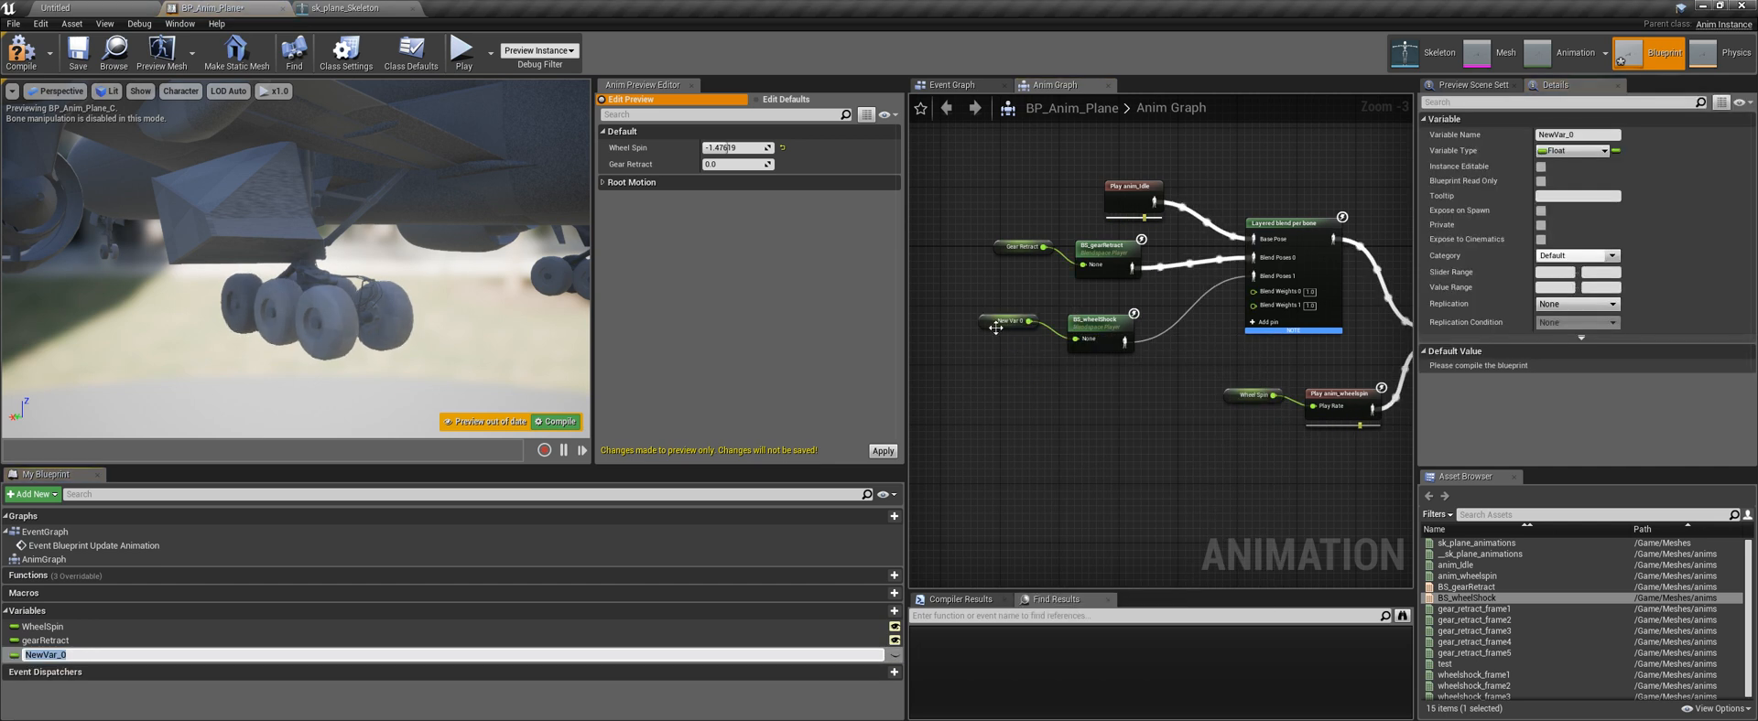
pyautogui.click(1585, 135)
pyautogui.write('WheelShocks')
pyautogui.press('Return')
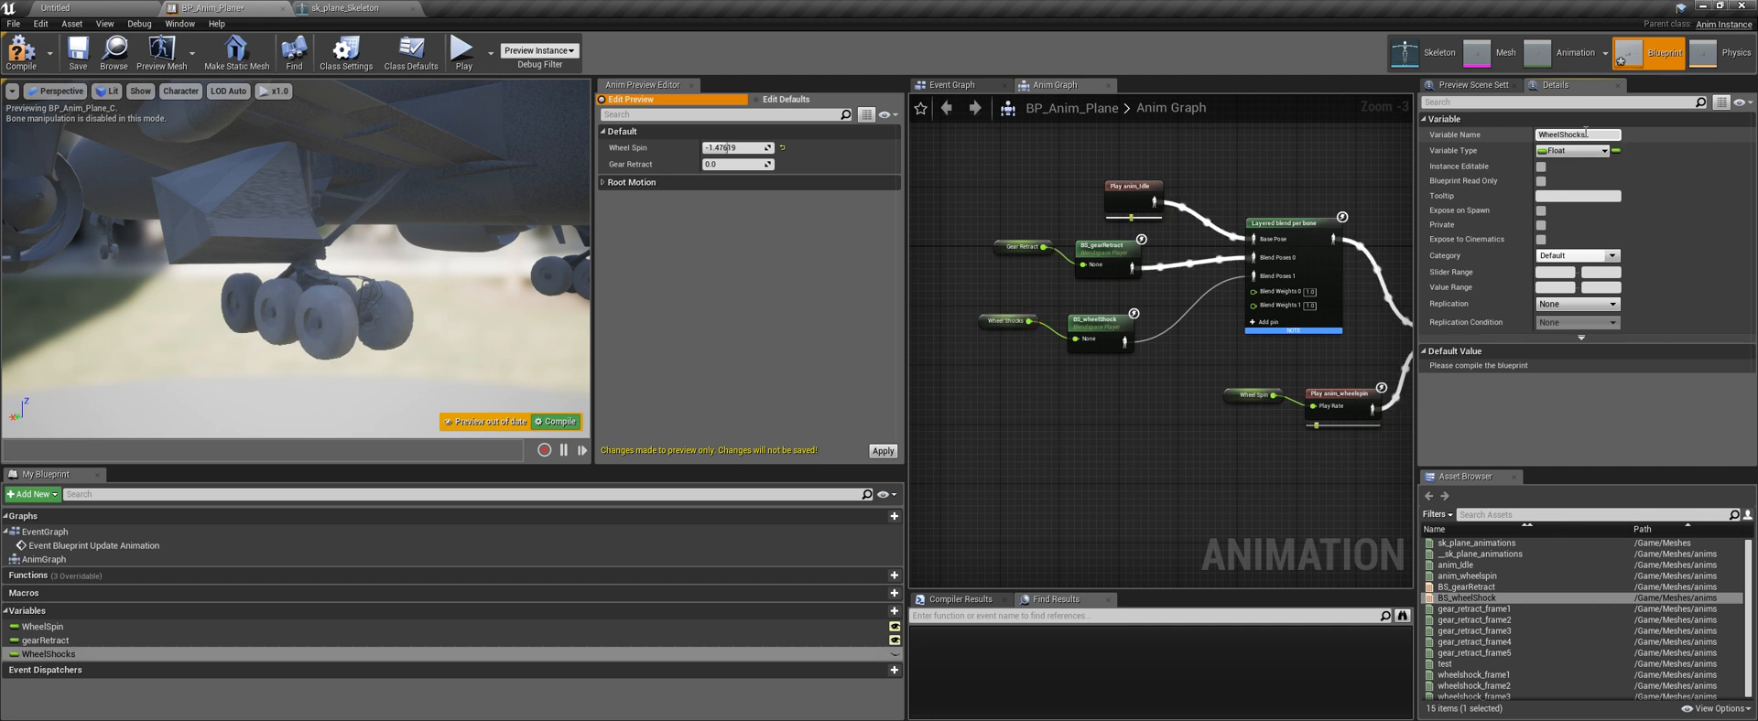
pyautogui.click(1540, 167)
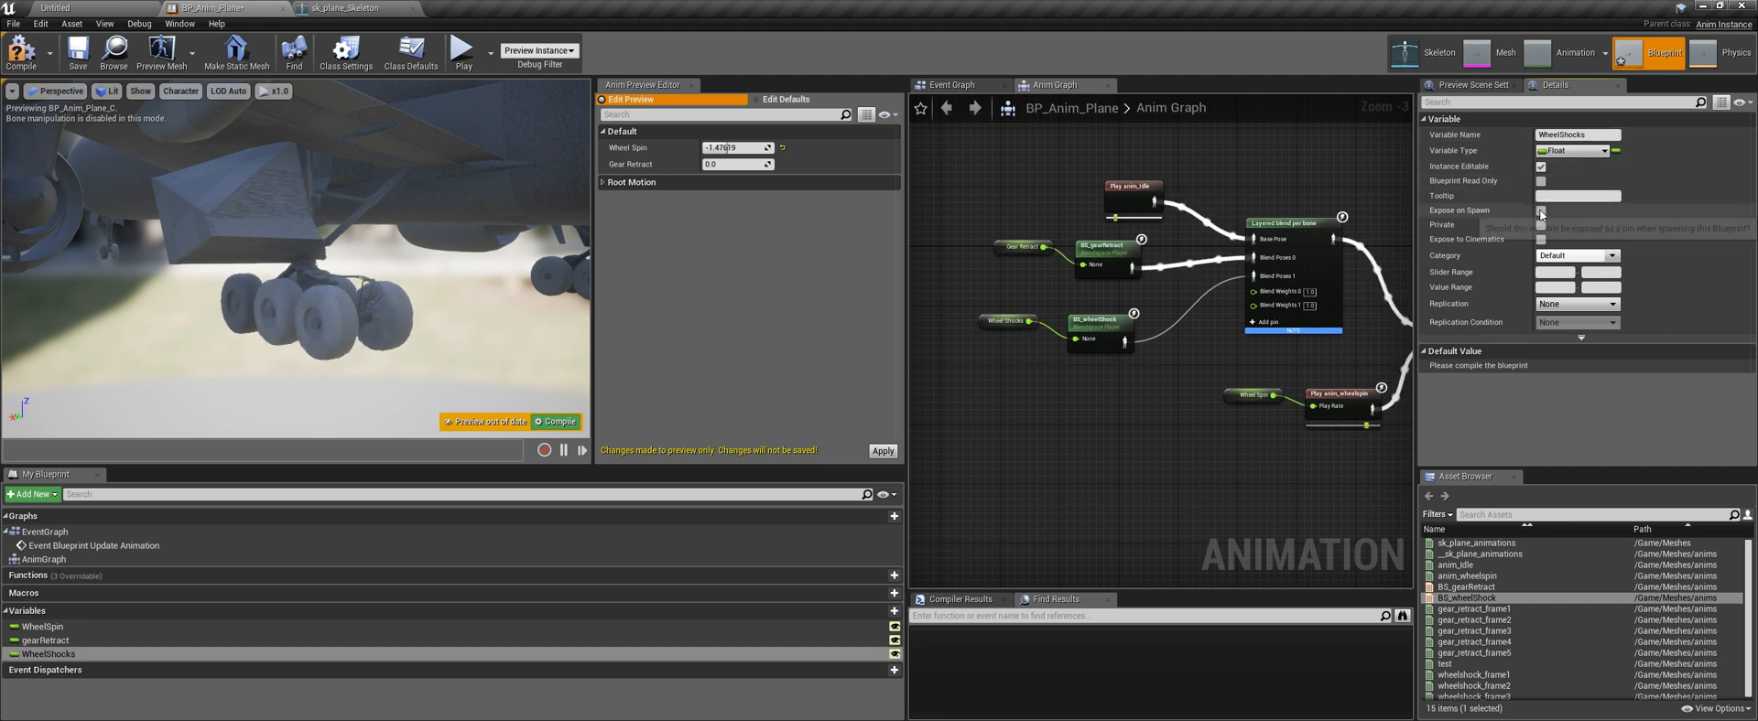
# Expose the WheelShocks variable on spawn and set both its slider range and value range from 0 to 100
pyautogui.click(1540, 210)
pyautogui.click(1554, 271)
pyautogui.write('0')
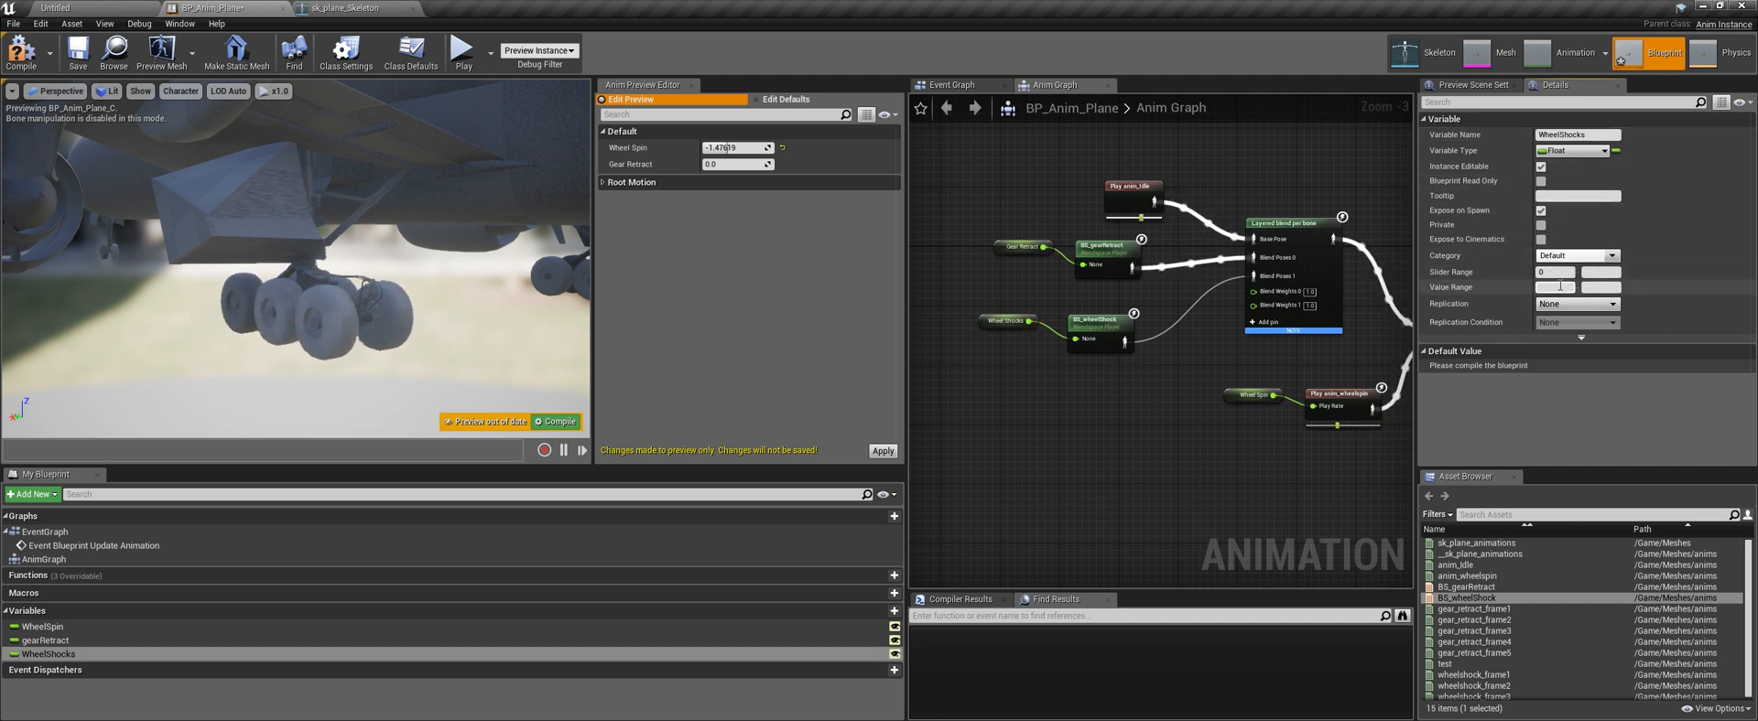
pyautogui.click(1592, 272)
pyautogui.write('1')
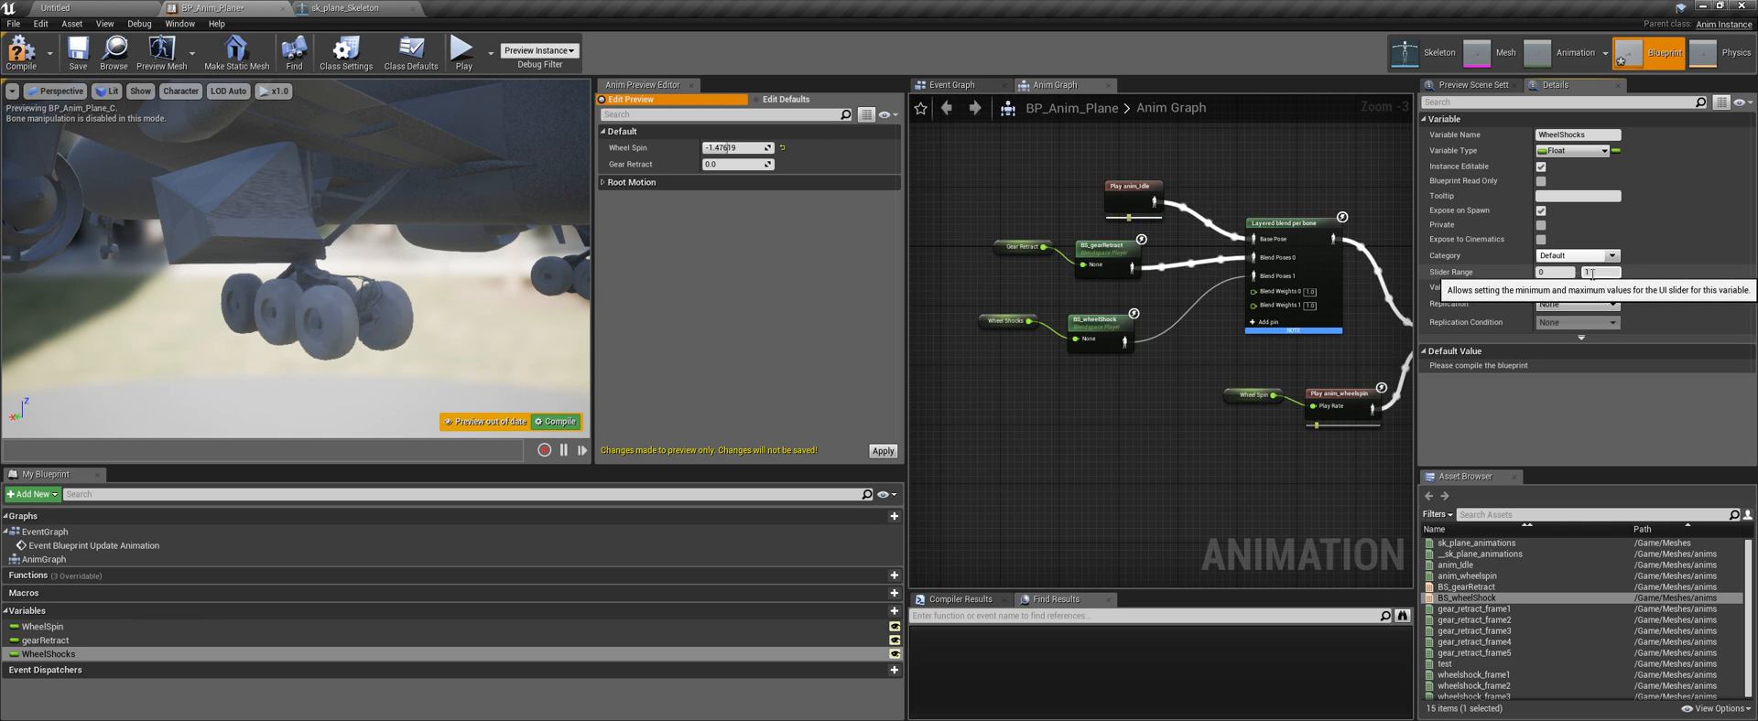
pyautogui.write('00')
pyautogui.click(1596, 288)
pyautogui.write('10')
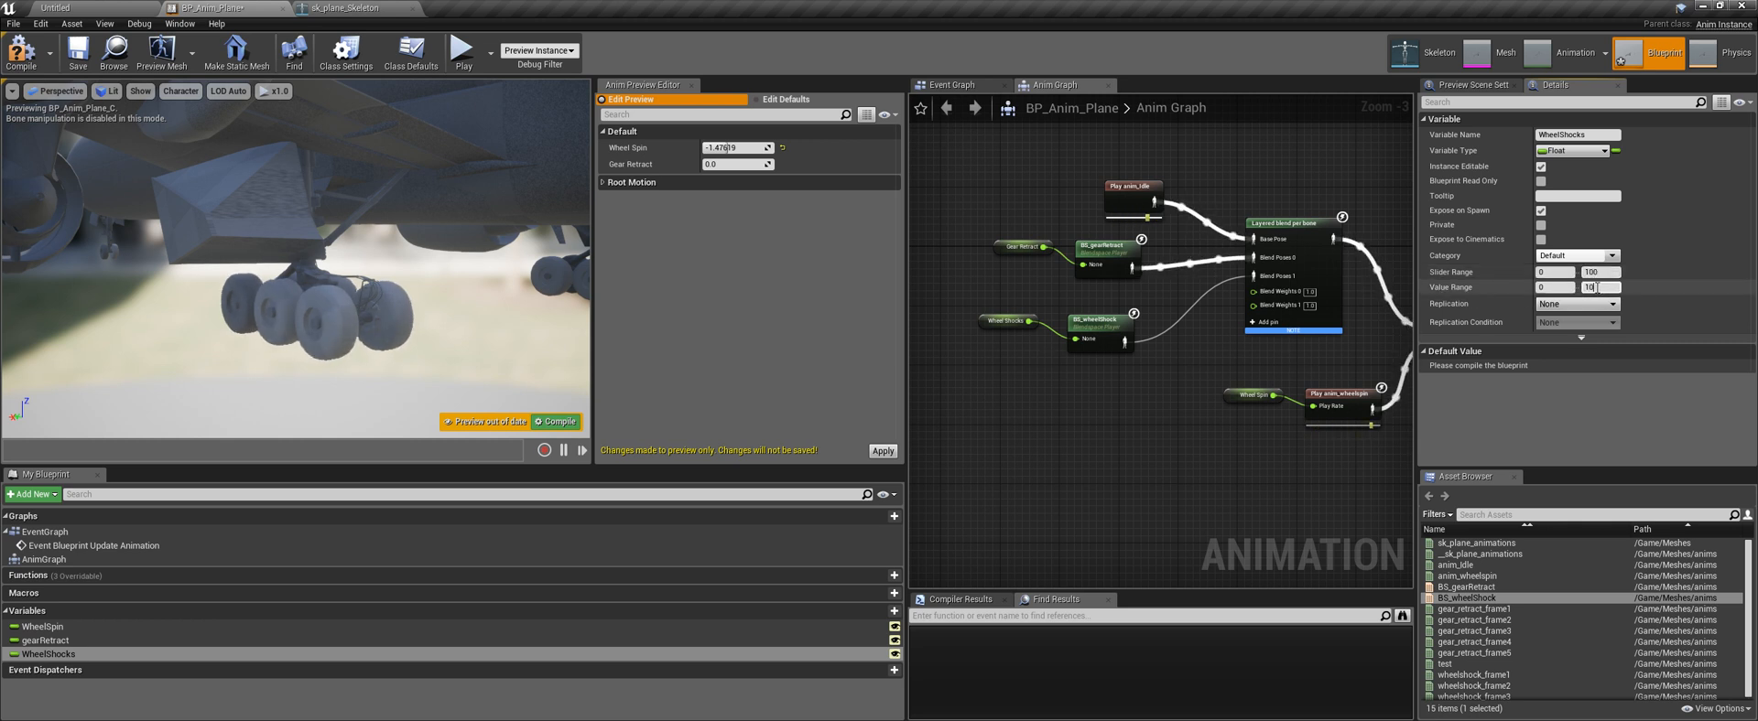
pyautogui.write('0')
# Add four branch filters to layer 1 of the first Layered blend per bone node
pyautogui.moveTo(1233, 182); pyautogui.dragTo(1135, 197, button='right')
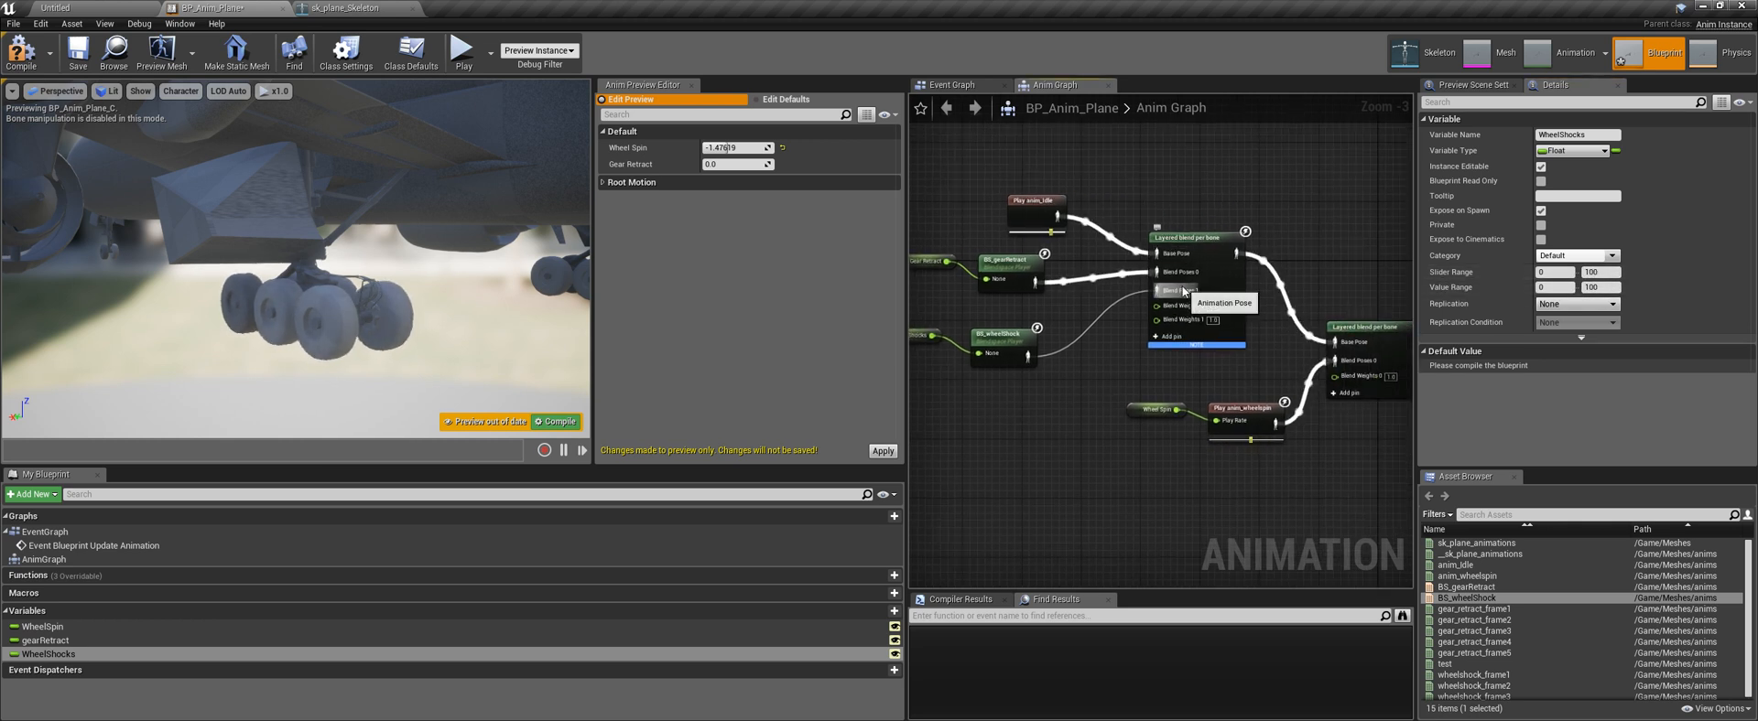
pyautogui.click(1190, 238)
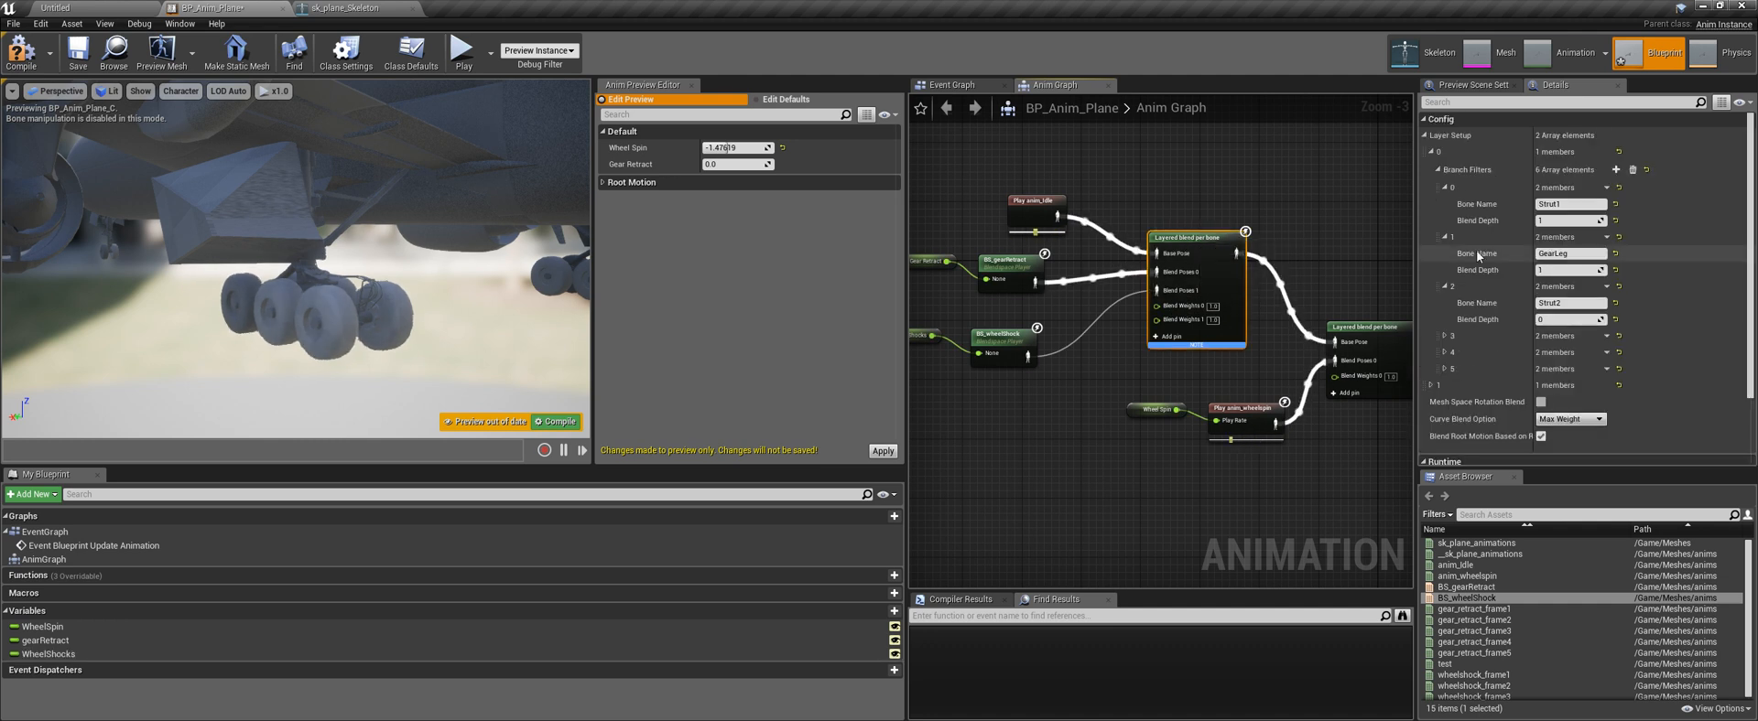
pyautogui.click(1431, 152)
pyautogui.click(1431, 168)
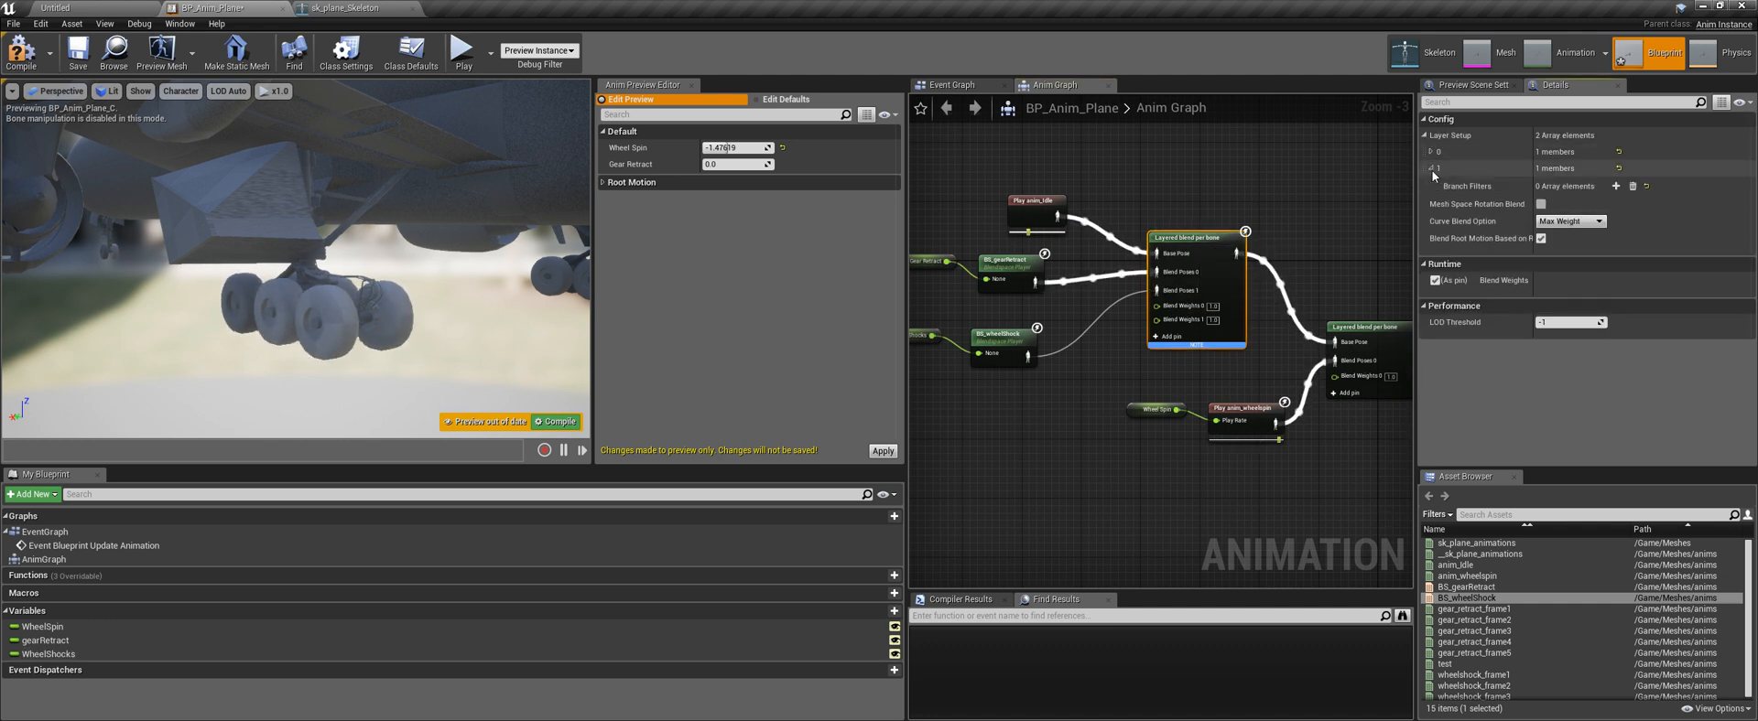
pyautogui.click(1616, 186)
pyautogui.click(1615, 186)
pyautogui.click(1616, 186)
pyautogui.click(1616, 185)
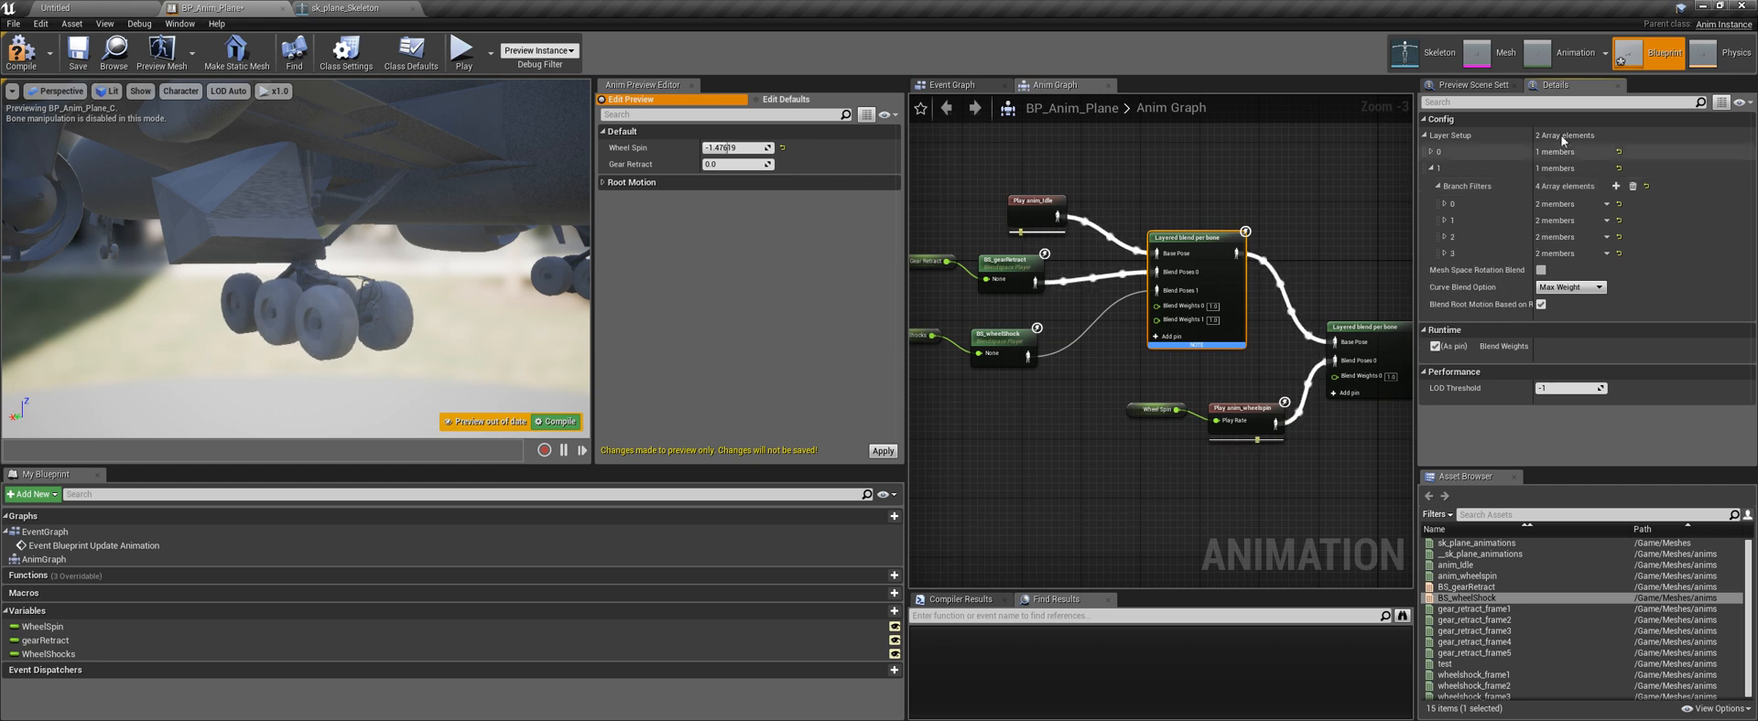
# Examine the landing gear bones in sk_plane_Skeleton and select Strut2, Strut3, GearShock and Wire-1
pyautogui.click(1422, 52)
pyautogui.moveTo(505, 416); pyautogui.dragTo(806, 437, button='right')
pyautogui.press('a')
pyautogui.click(40, 181)
pyautogui.doubleClick(40, 181)
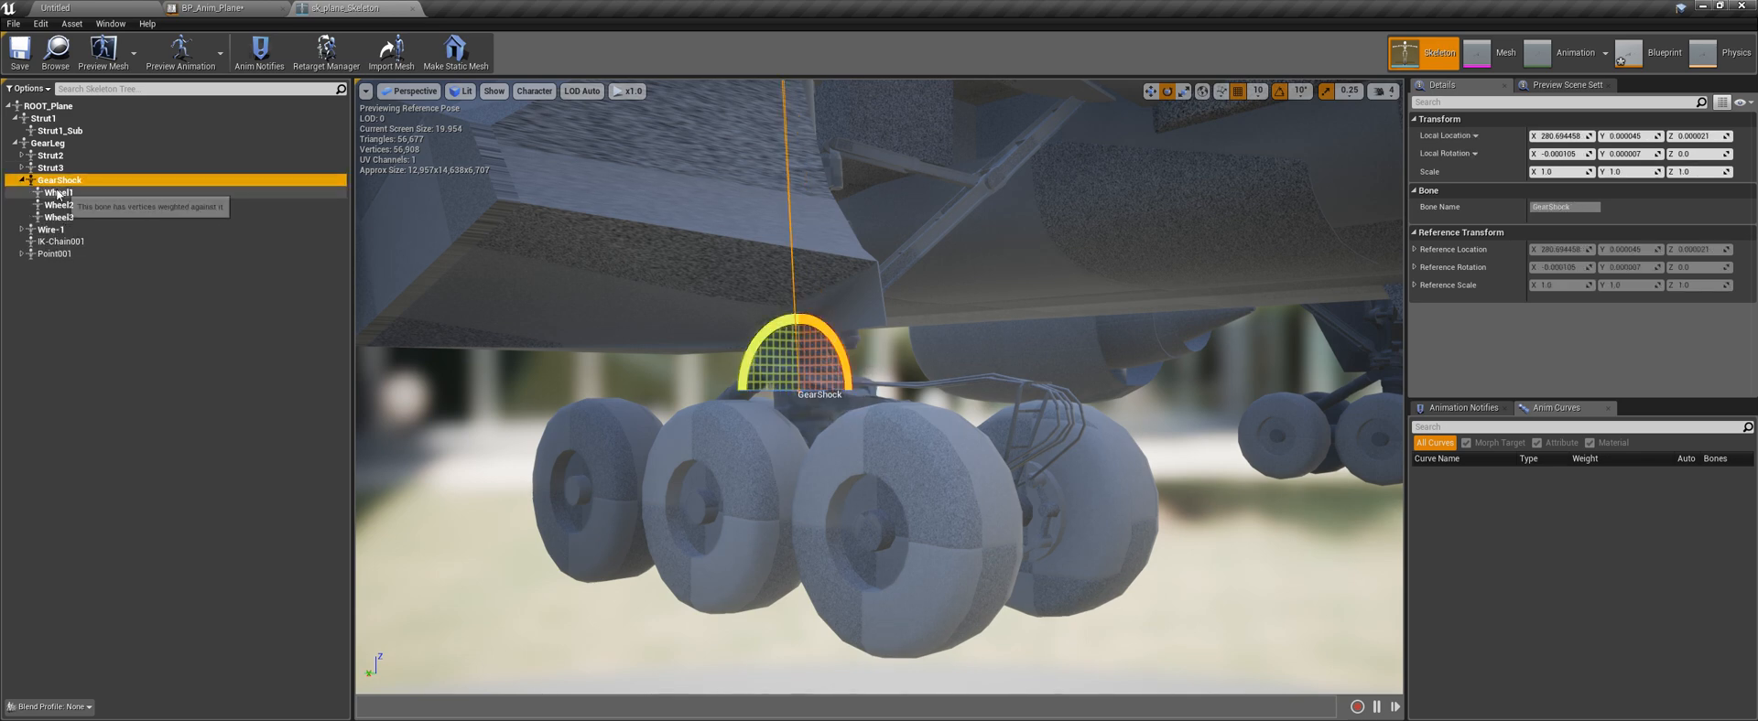
pyautogui.moveTo(549, 303); pyautogui.dragTo(595, 297, button='right')
pyautogui.keyDown('shift'); pyautogui.click(46, 157); pyautogui.keyUp('shift')
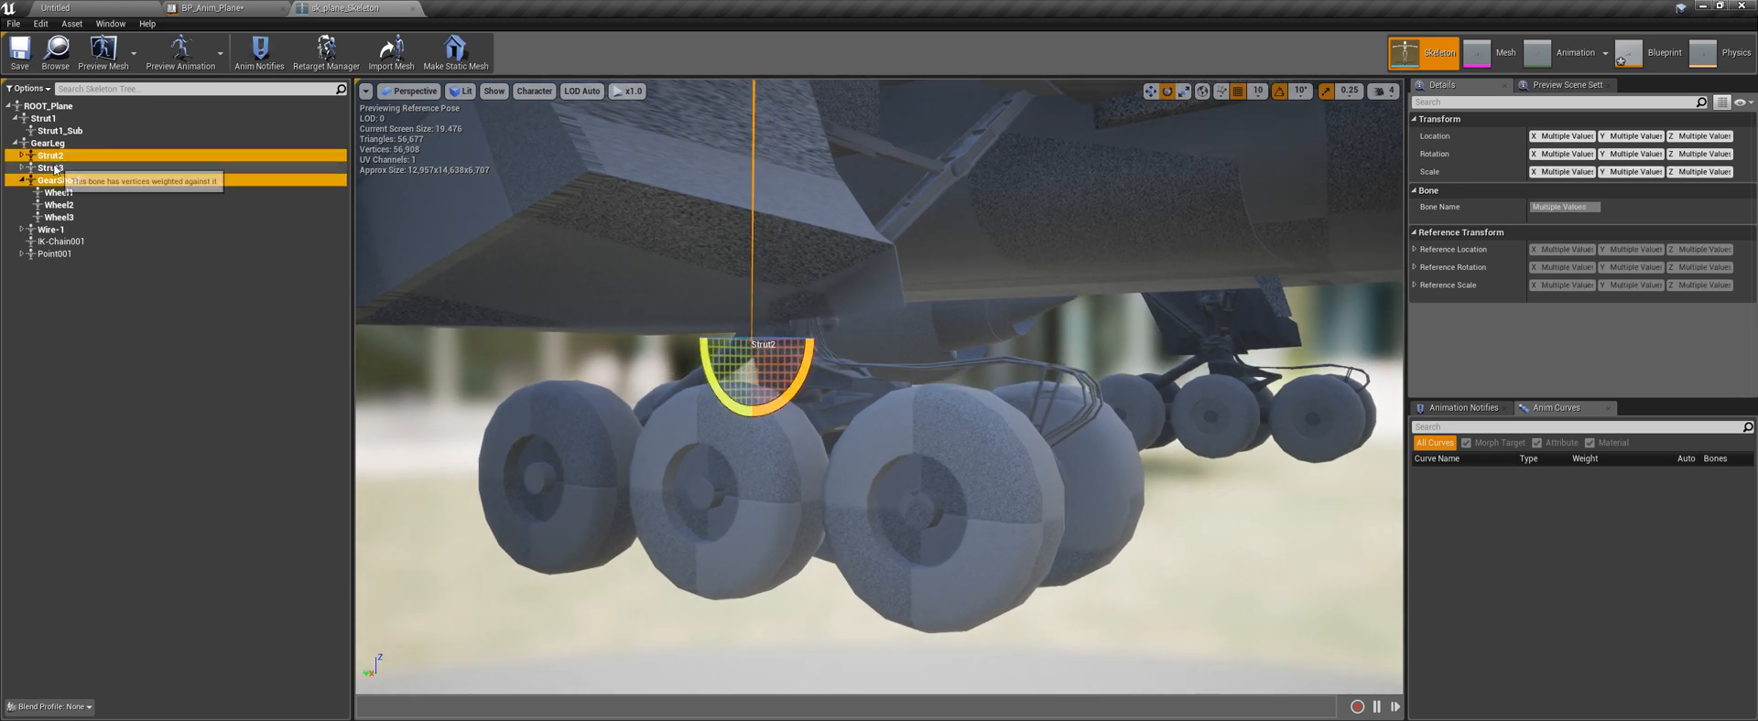
pyautogui.keyDown('ctrl'); pyautogui.click(50, 231); pyautogui.keyUp('ctrl')
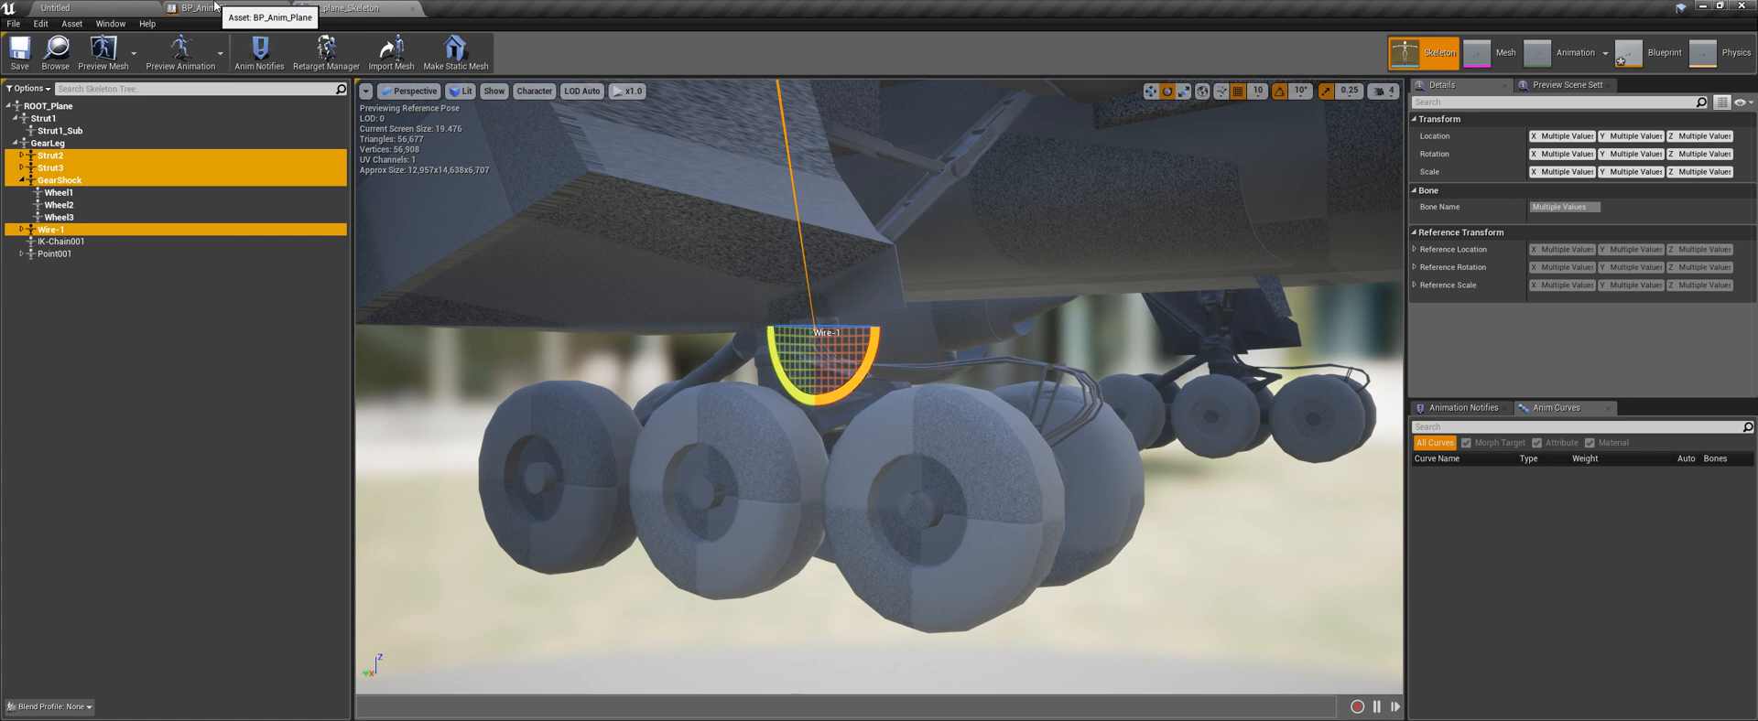
# Back in BP_Anim_Plane, expand the four new branch filters and set the first two bone names to Strut3 and Strut2
pyautogui.click(216, 8)
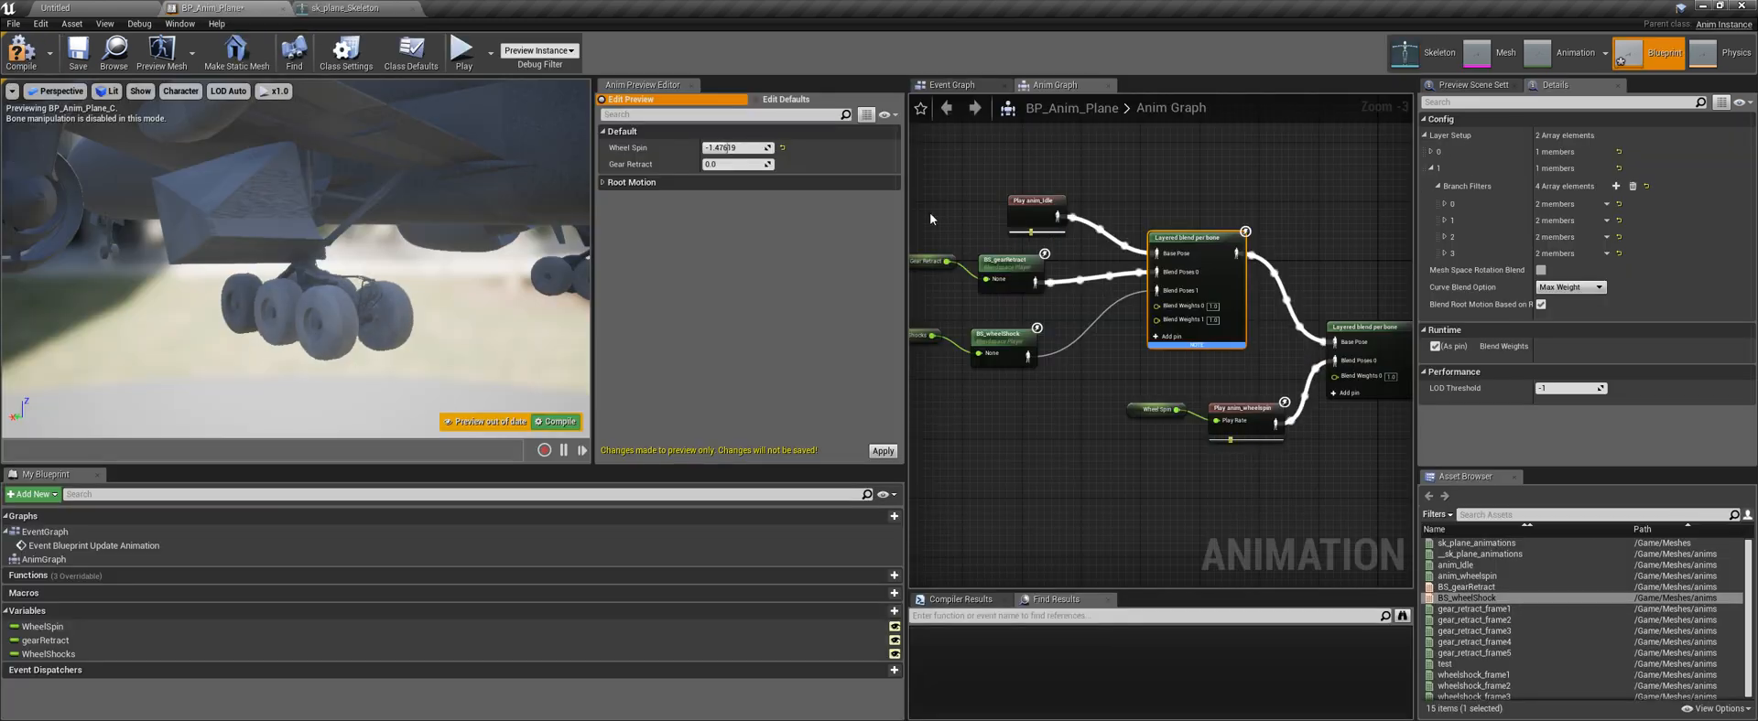
pyautogui.click(1443, 203)
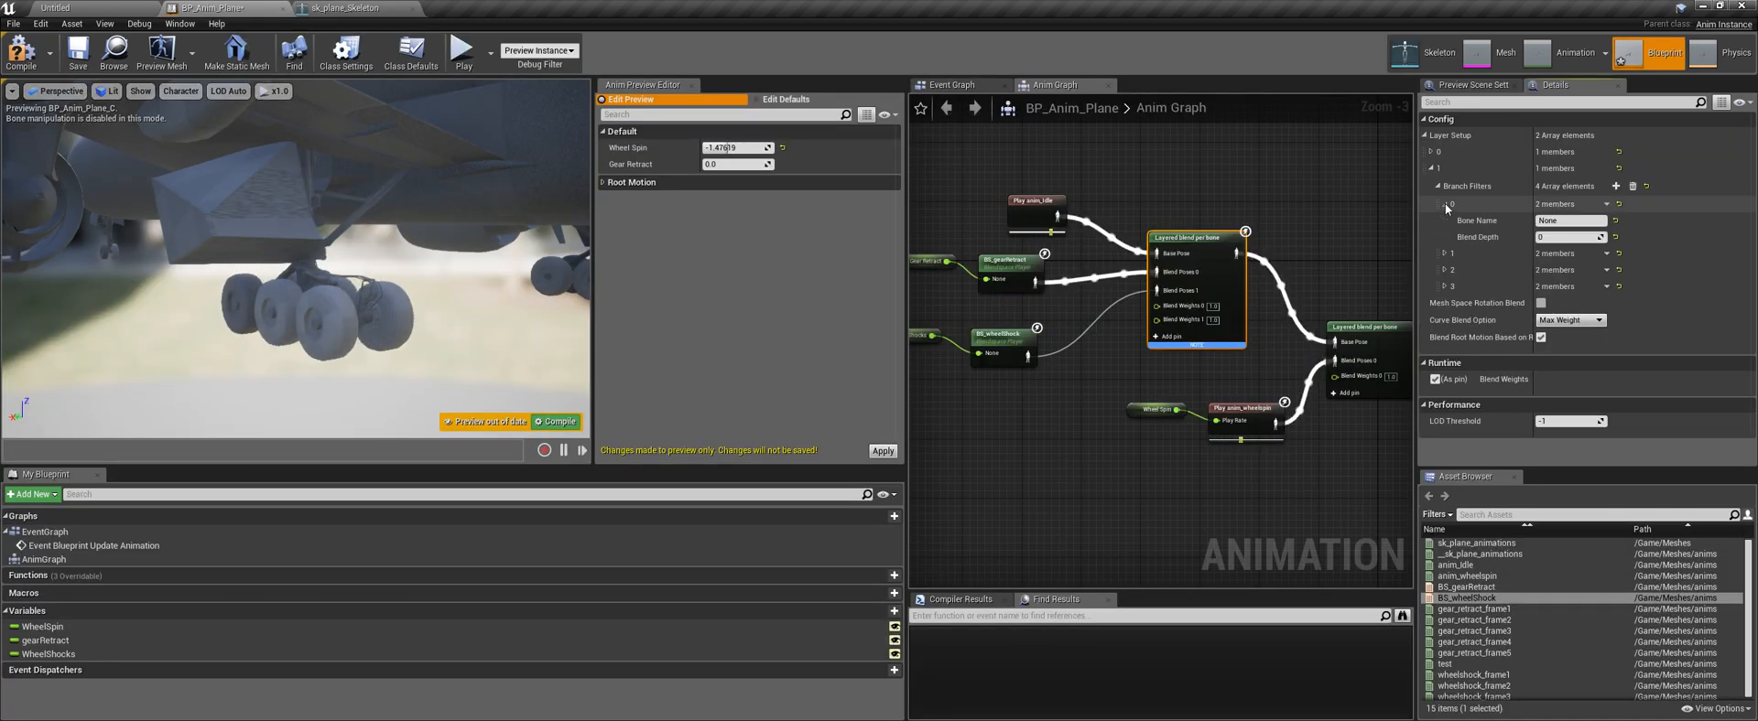
pyautogui.click(1445, 254)
pyautogui.click(1445, 303)
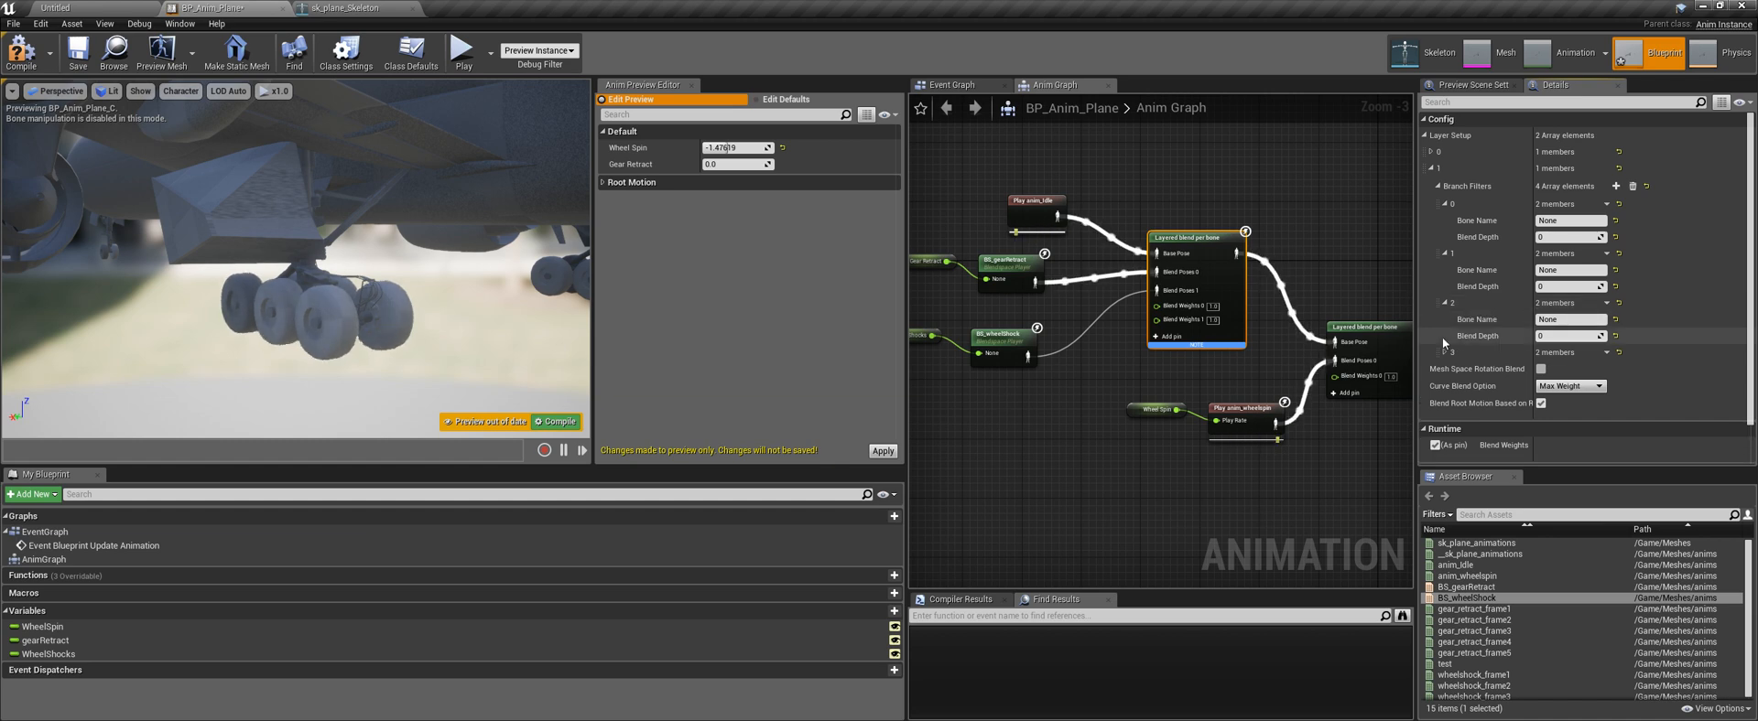
pyautogui.click(1445, 353)
pyautogui.click(299, 7)
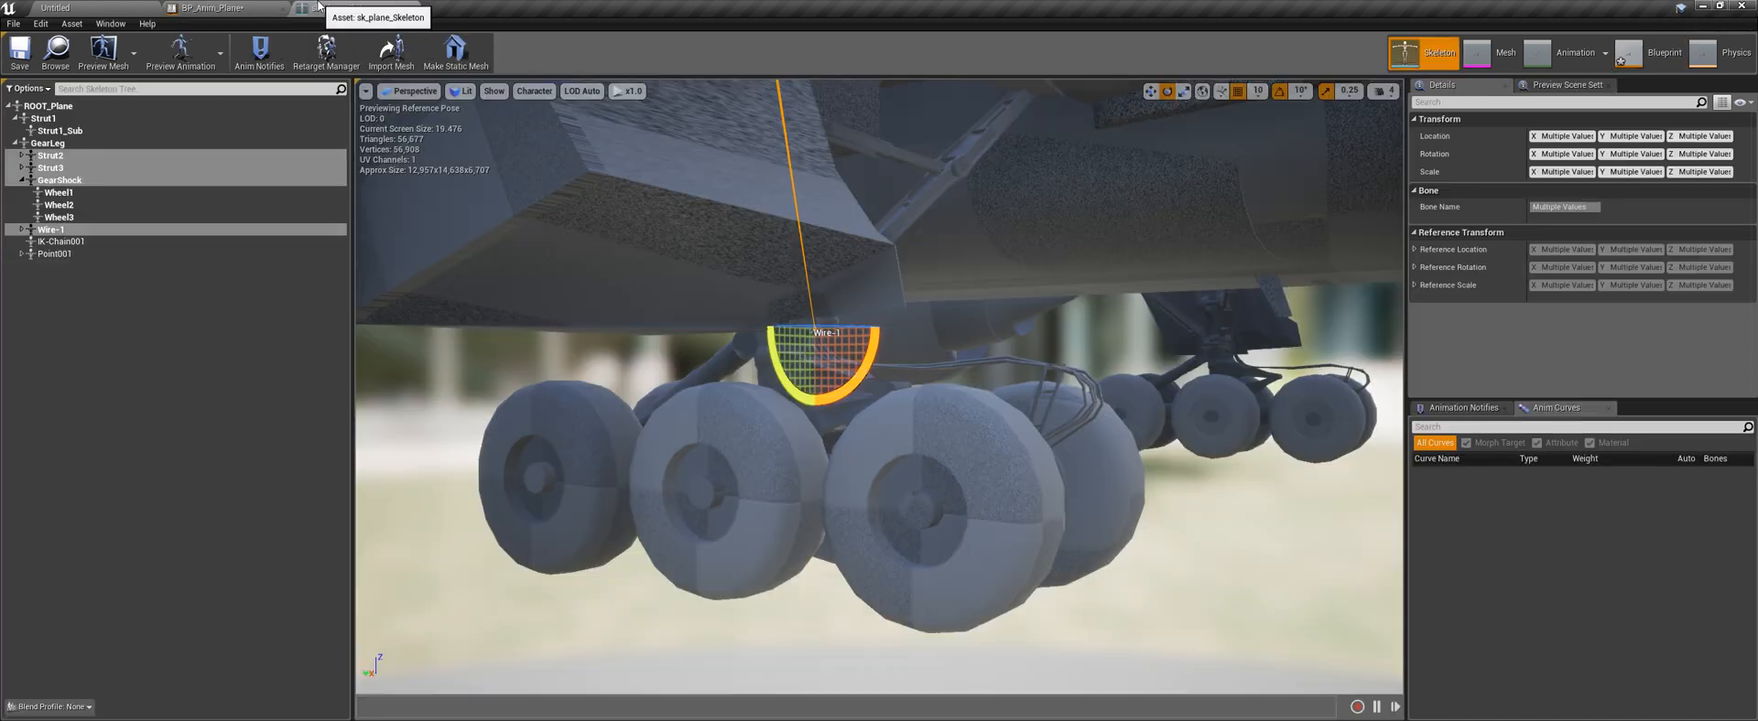
pyautogui.click(341, 157)
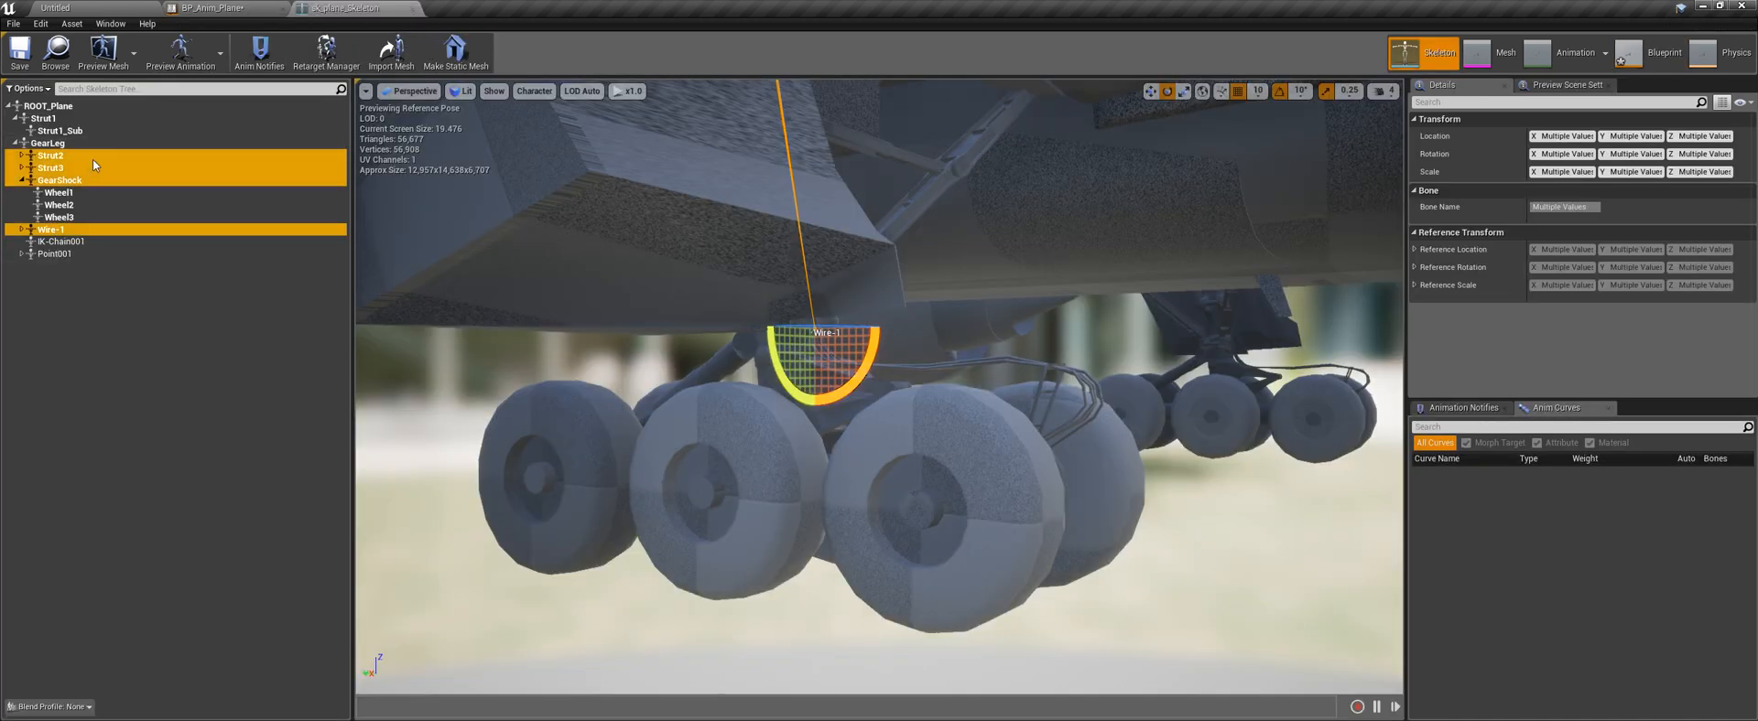
pyautogui.click(1561, 207)
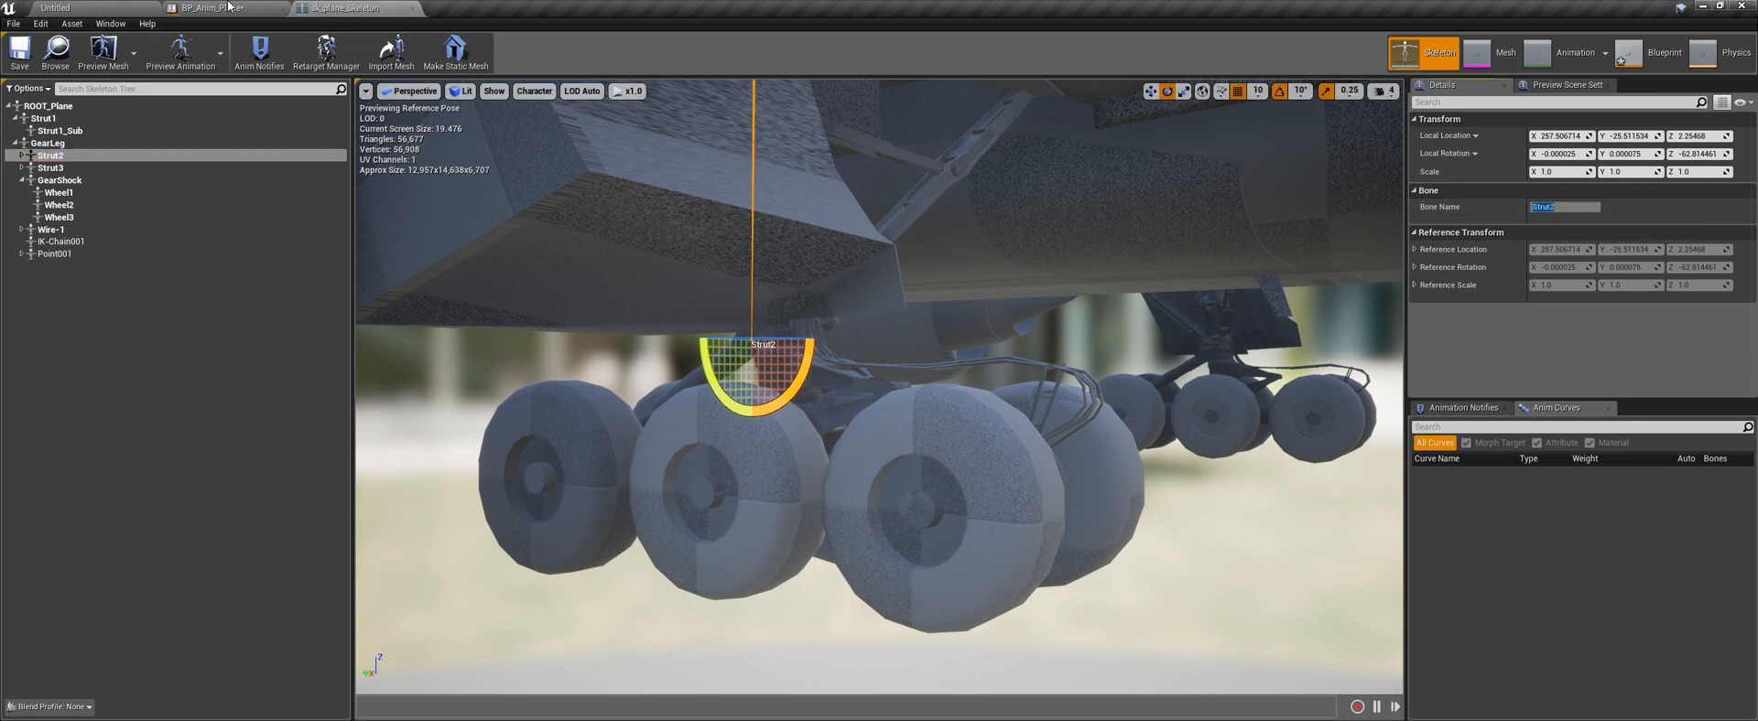
pyautogui.click(228, 6)
pyautogui.click(1559, 222)
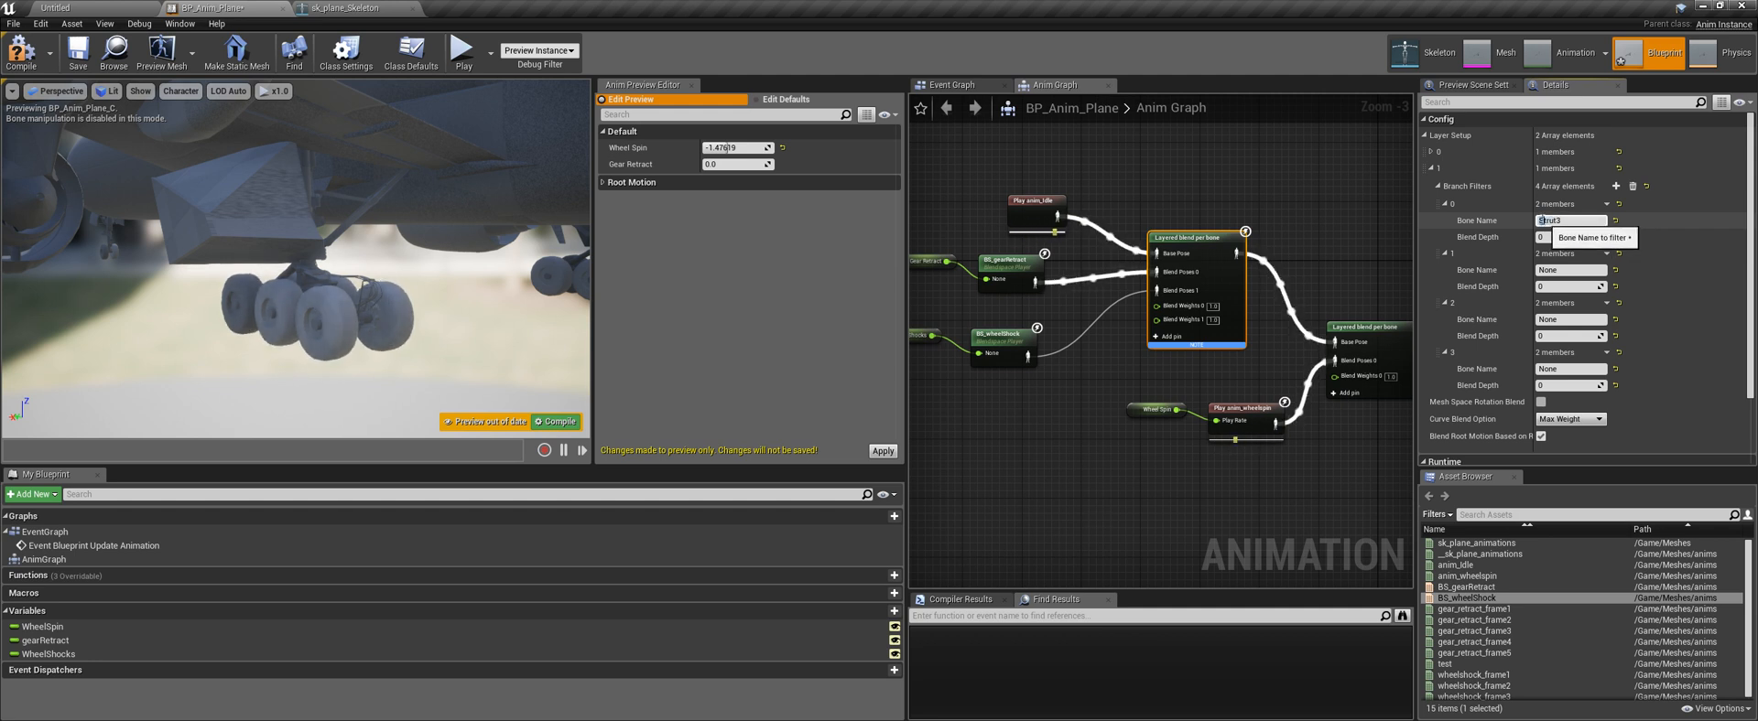
pyautogui.click(1566, 270)
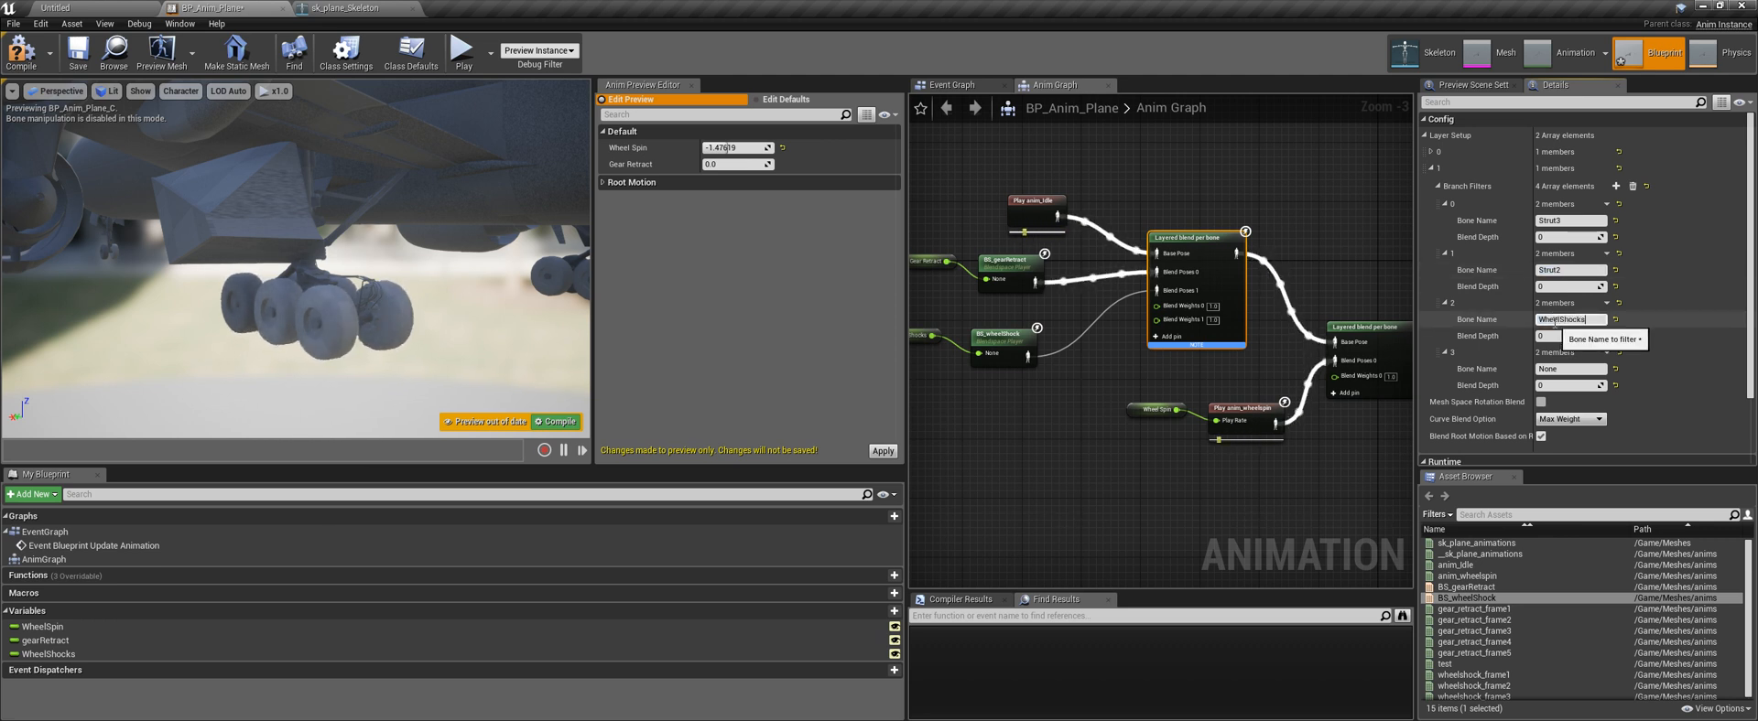
# Check the bone names in the skeleton and set the last two branch filters to GearShock and Wire-1
pyautogui.click(343, 7)
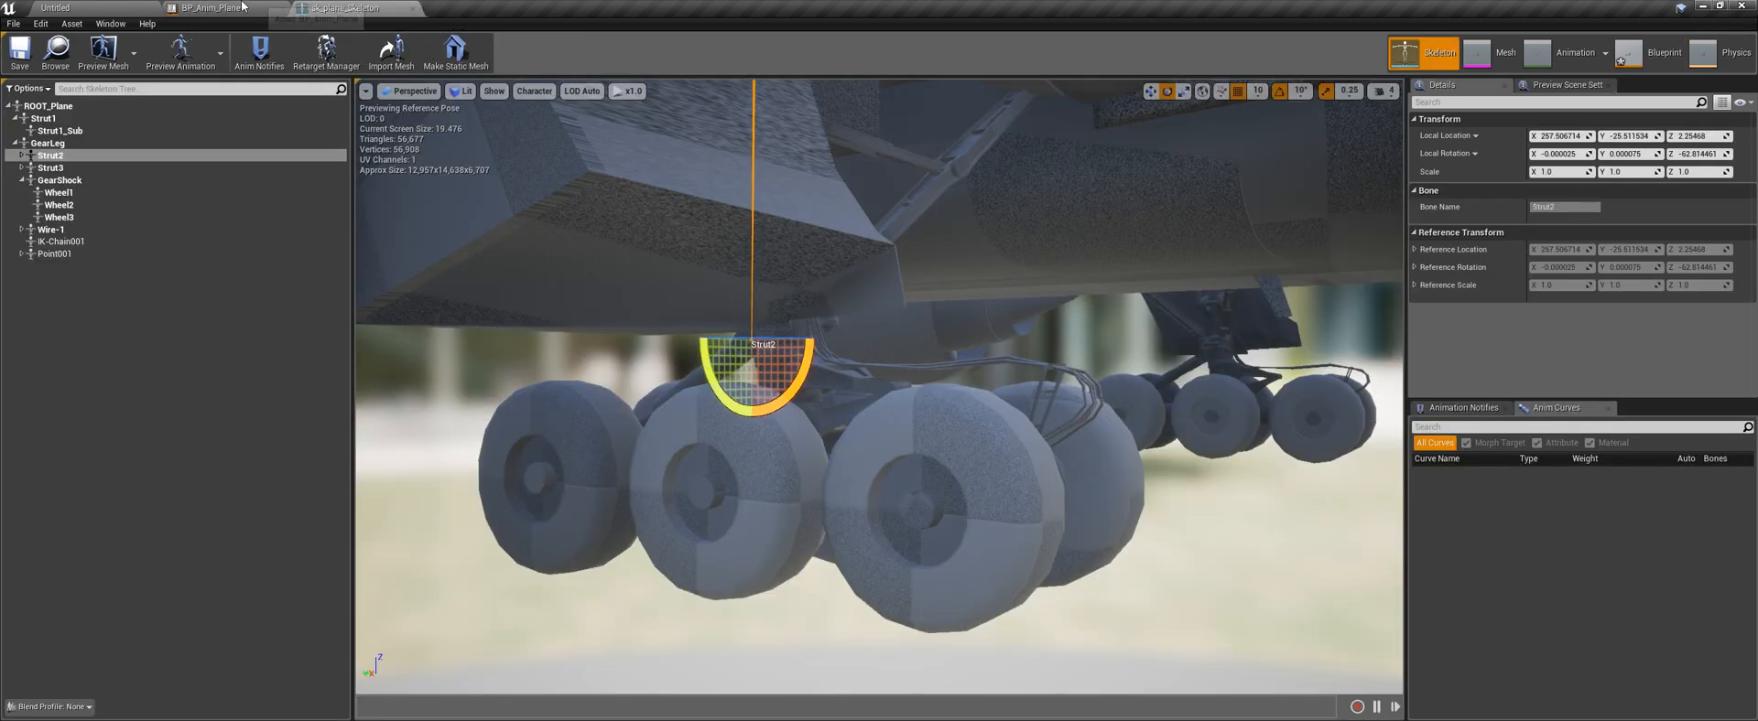
pyautogui.click(209, 7)
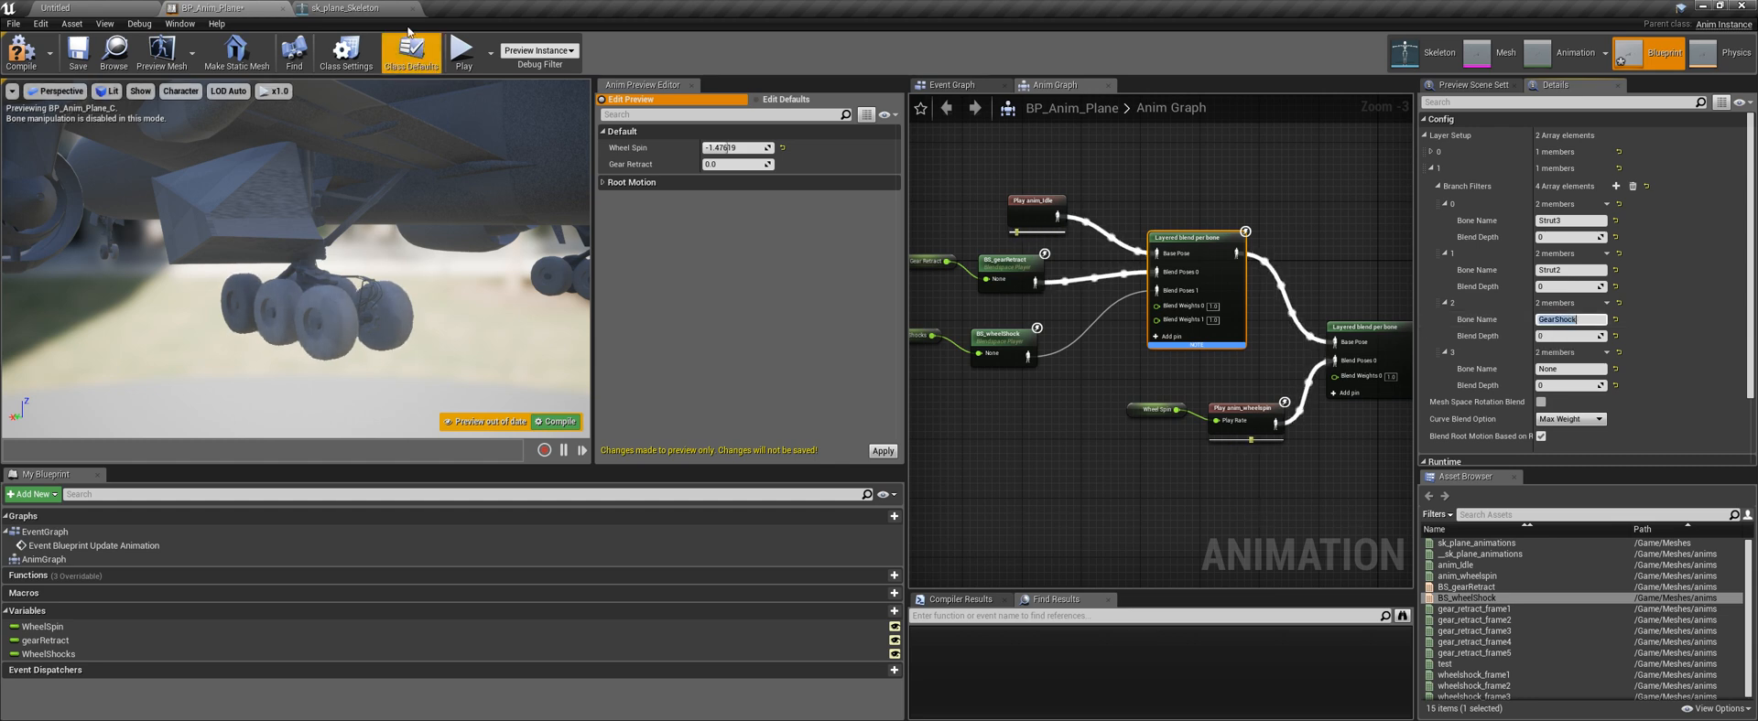
pyautogui.click(344, 8)
pyautogui.click(254, 6)
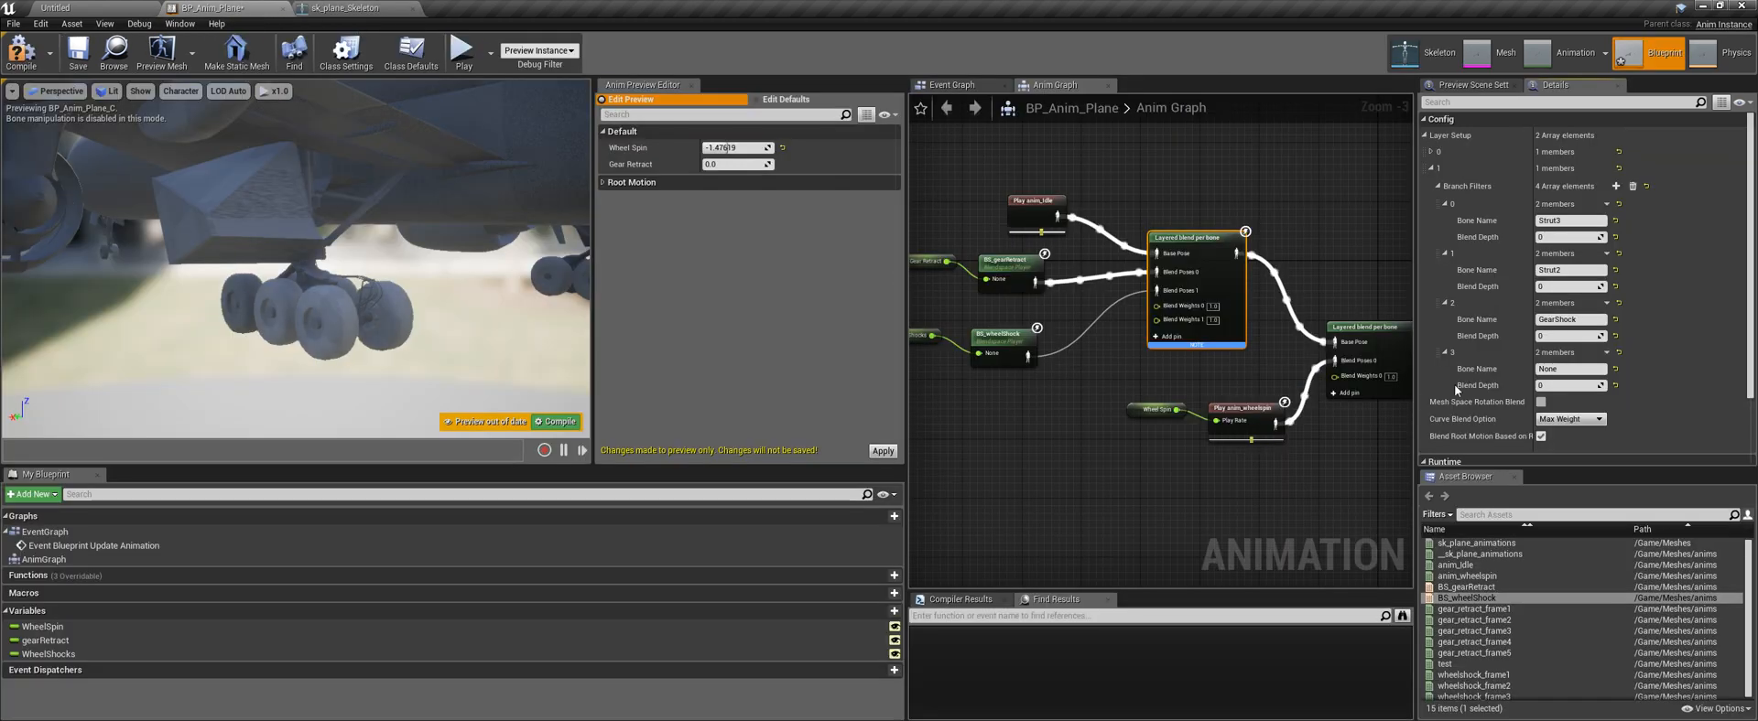
pyautogui.click(1561, 369)
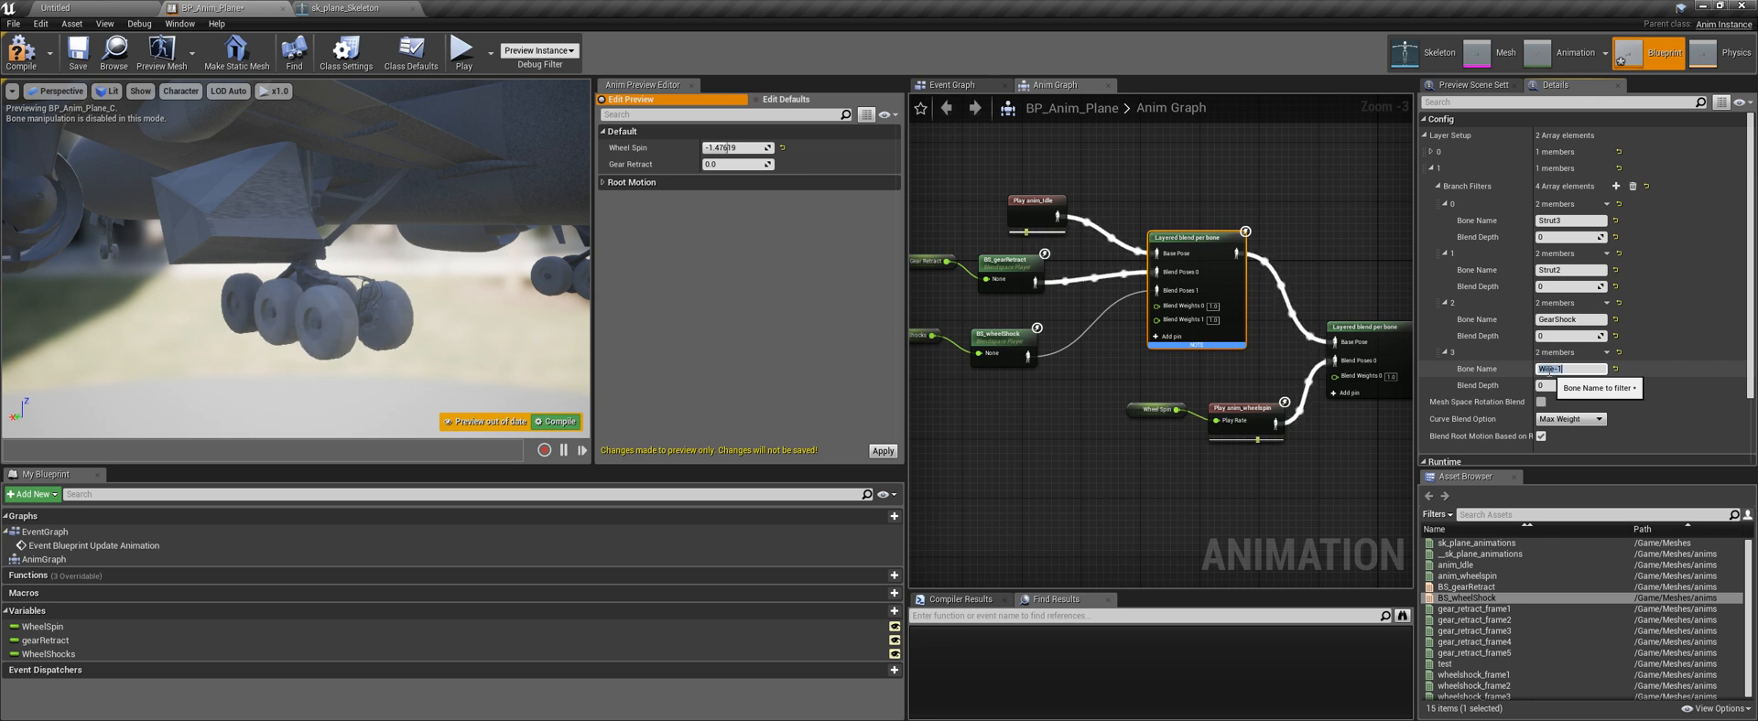
# Set the blend depth of all four layer 1 branch filters to 1 and compile the blueprint
pyautogui.click(1561, 237)
pyautogui.write('1')
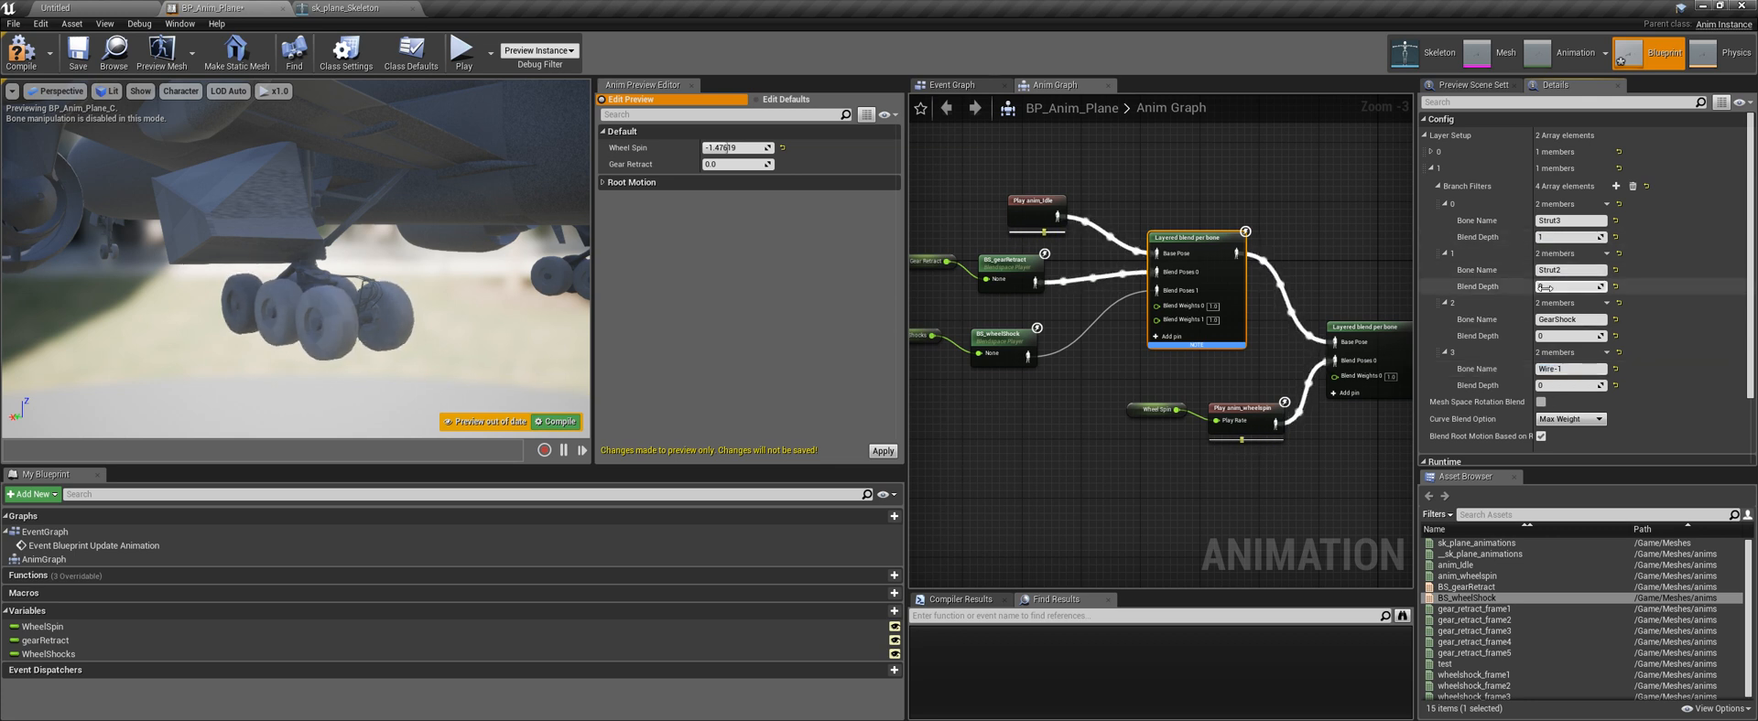
pyautogui.click(1561, 287)
pyautogui.write('1')
pyautogui.click(1553, 336)
pyautogui.write('1')
pyautogui.click(1556, 385)
pyautogui.write('1')
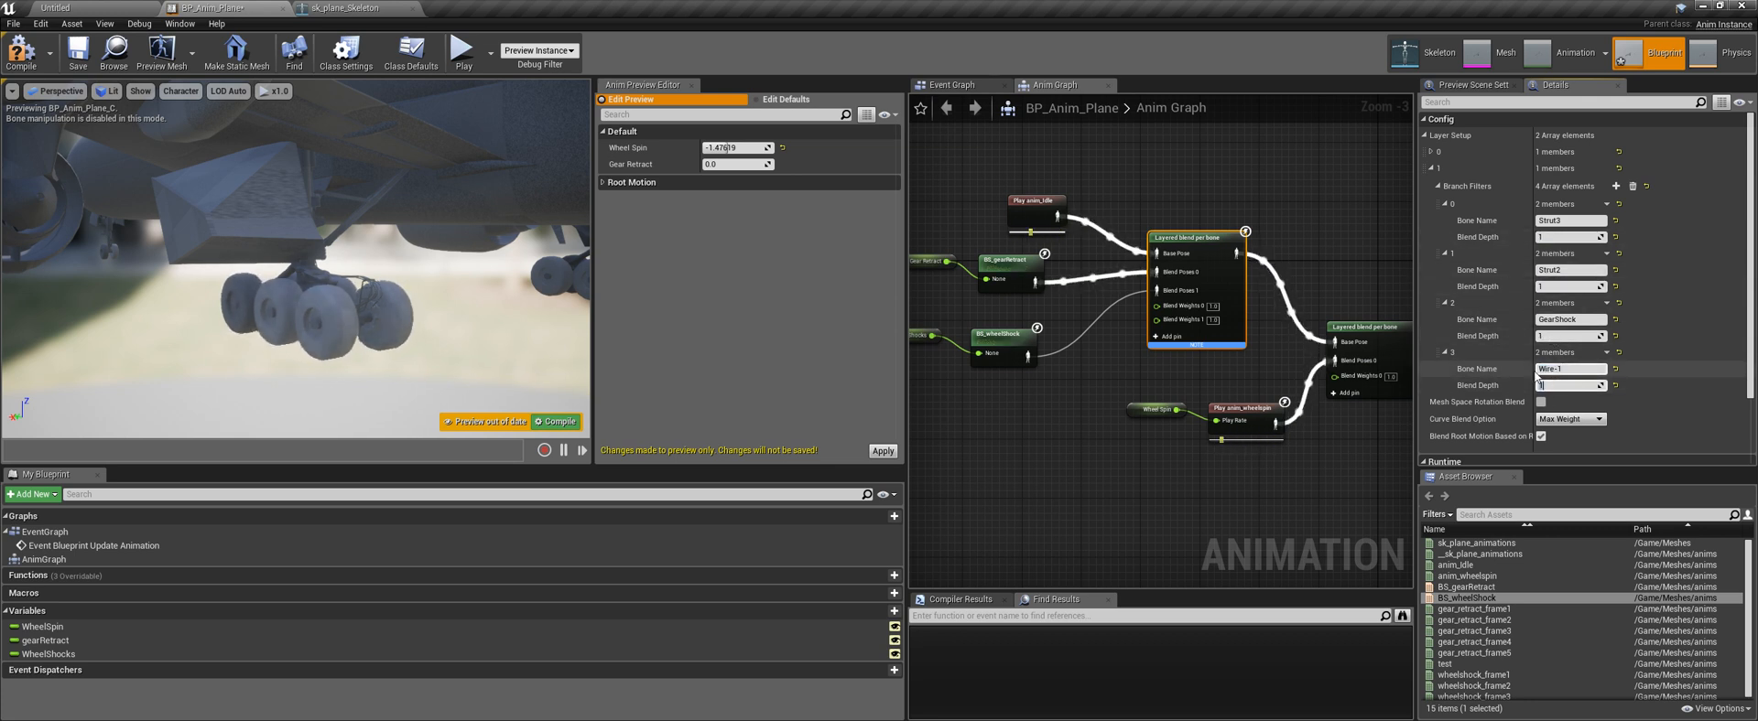
pyautogui.click(557, 425)
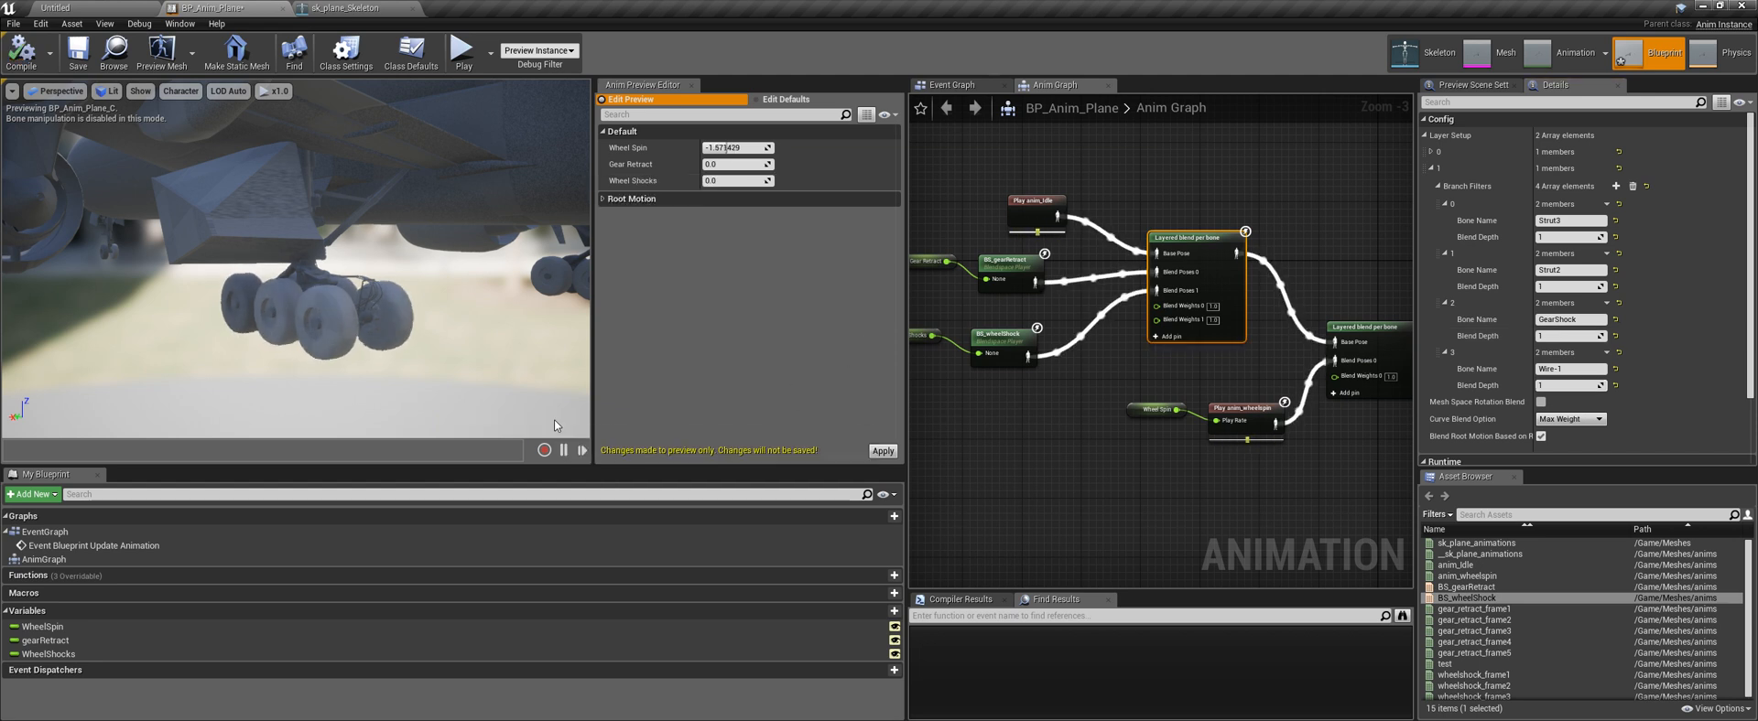
# Test the wheel shock motion by varying the Wheel Shocks preview value up to about 68.57, and return it to 0
pyautogui.moveTo(972, 410); pyautogui.dragTo(1040, 413, button='right')
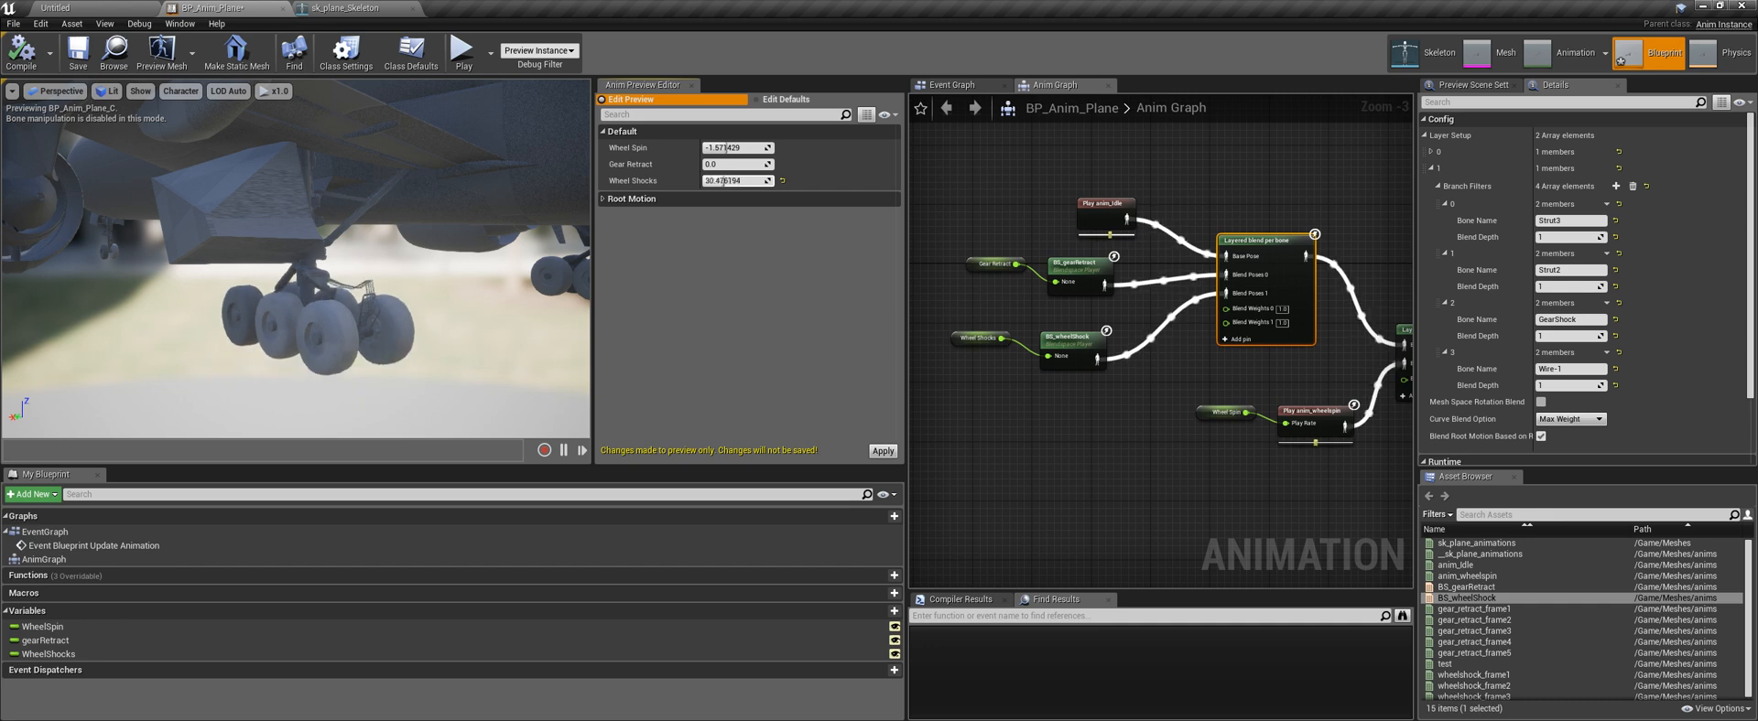
pyautogui.moveTo(295, 274); pyautogui.dragTo(373, 267, button='right')
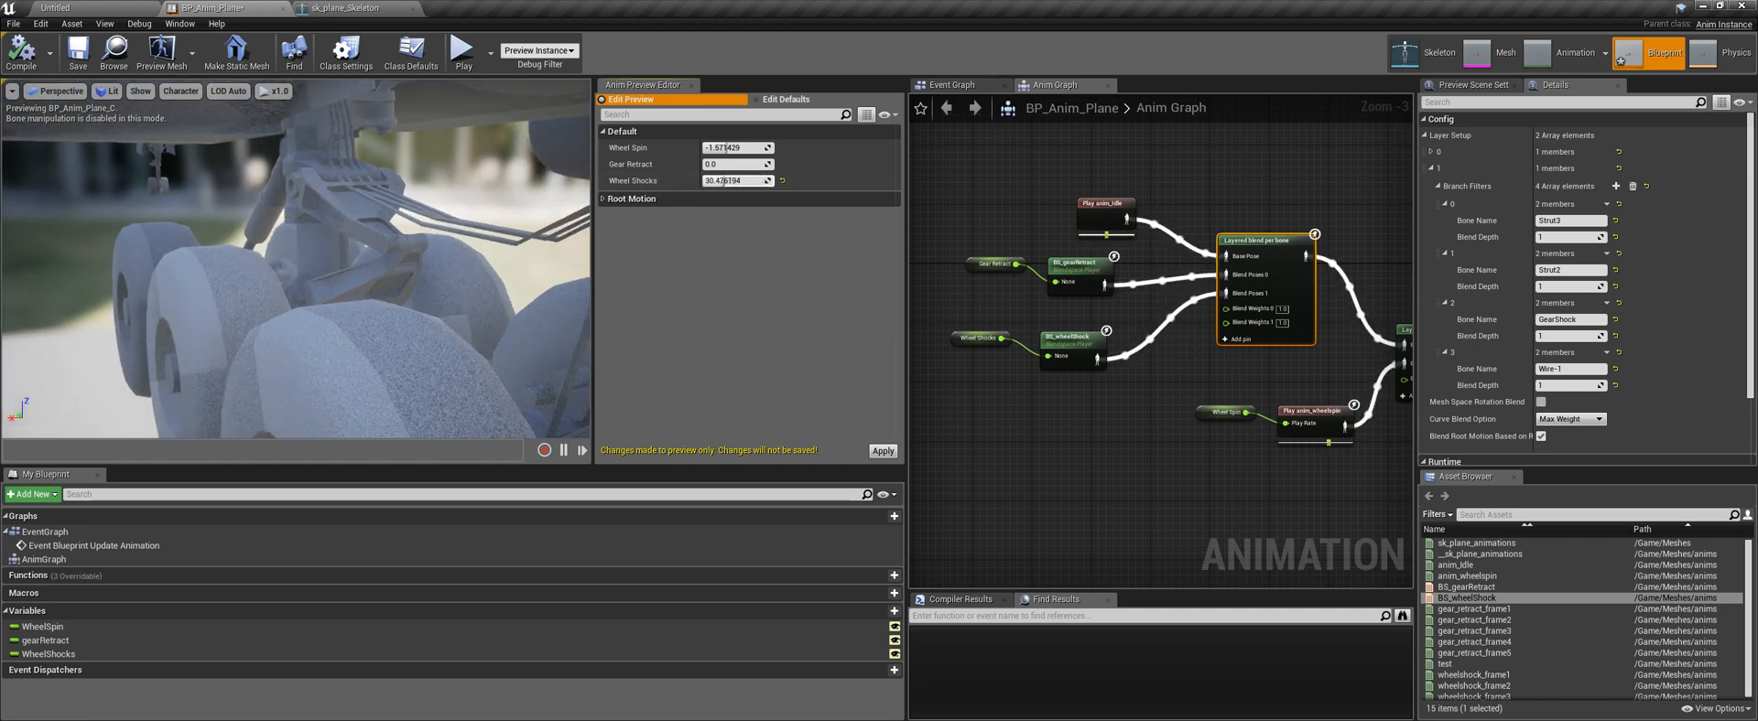
pyautogui.moveTo(740, 181); pyautogui.dragTo(765, 181)
pyautogui.moveTo(377, 271); pyautogui.dragTo(412, 260, button='right')
pyautogui.moveTo(708, 165)
pyautogui.mouseDown()
pyautogui.moveTo(764, 165)
pyautogui.moveTo(703, 165)
pyautogui.mouseUp()
pyautogui.moveTo(439, 247); pyautogui.dragTo(302, 234, button='right')
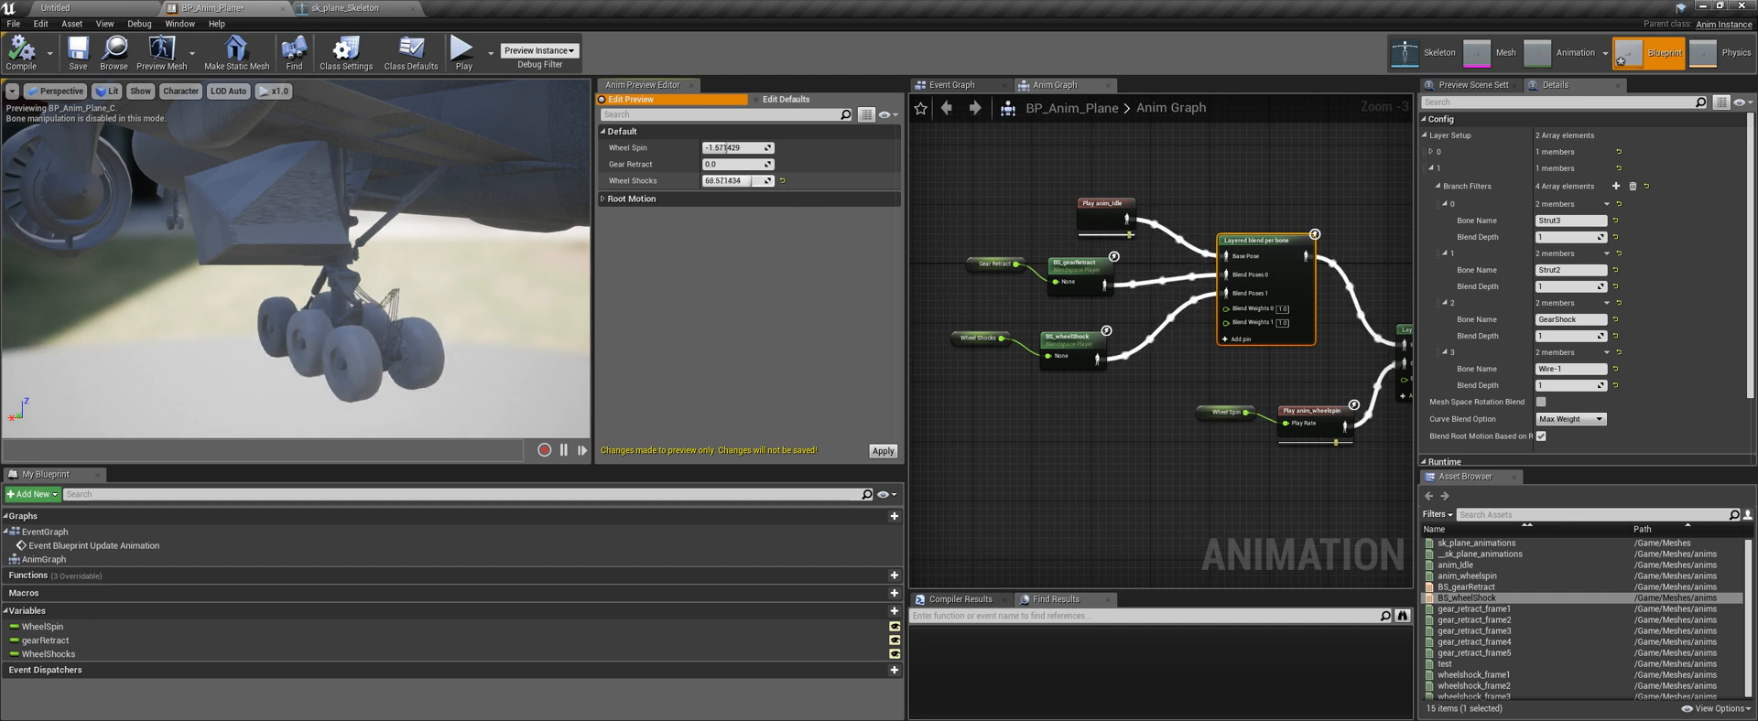
pyautogui.moveTo(751, 181); pyautogui.dragTo(702, 164)
# Move the first Layered blend per bone node slightly upward in the Anim Graph
pyautogui.moveTo(1283, 201); pyautogui.dragTo(1188, 186, button='right')
pyautogui.moveTo(1177, 224); pyautogui.dragTo(1177, 217)
pyautogui.moveTo(1192, 193); pyautogui.dragTo(1220, 193, button='right')
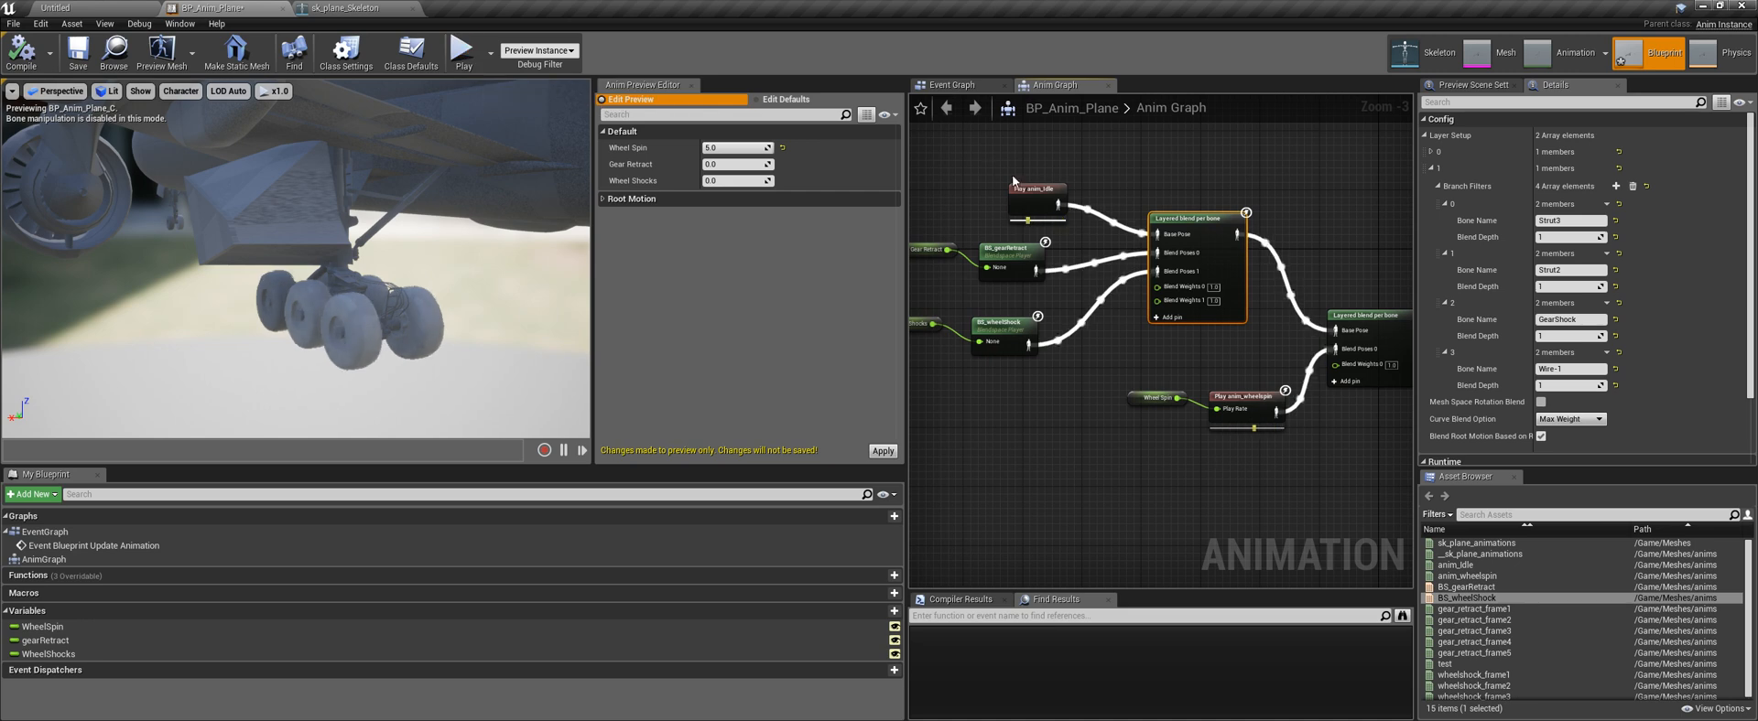
pyautogui.moveTo(1012, 180); pyautogui.dragTo(1044, 202, button='right')
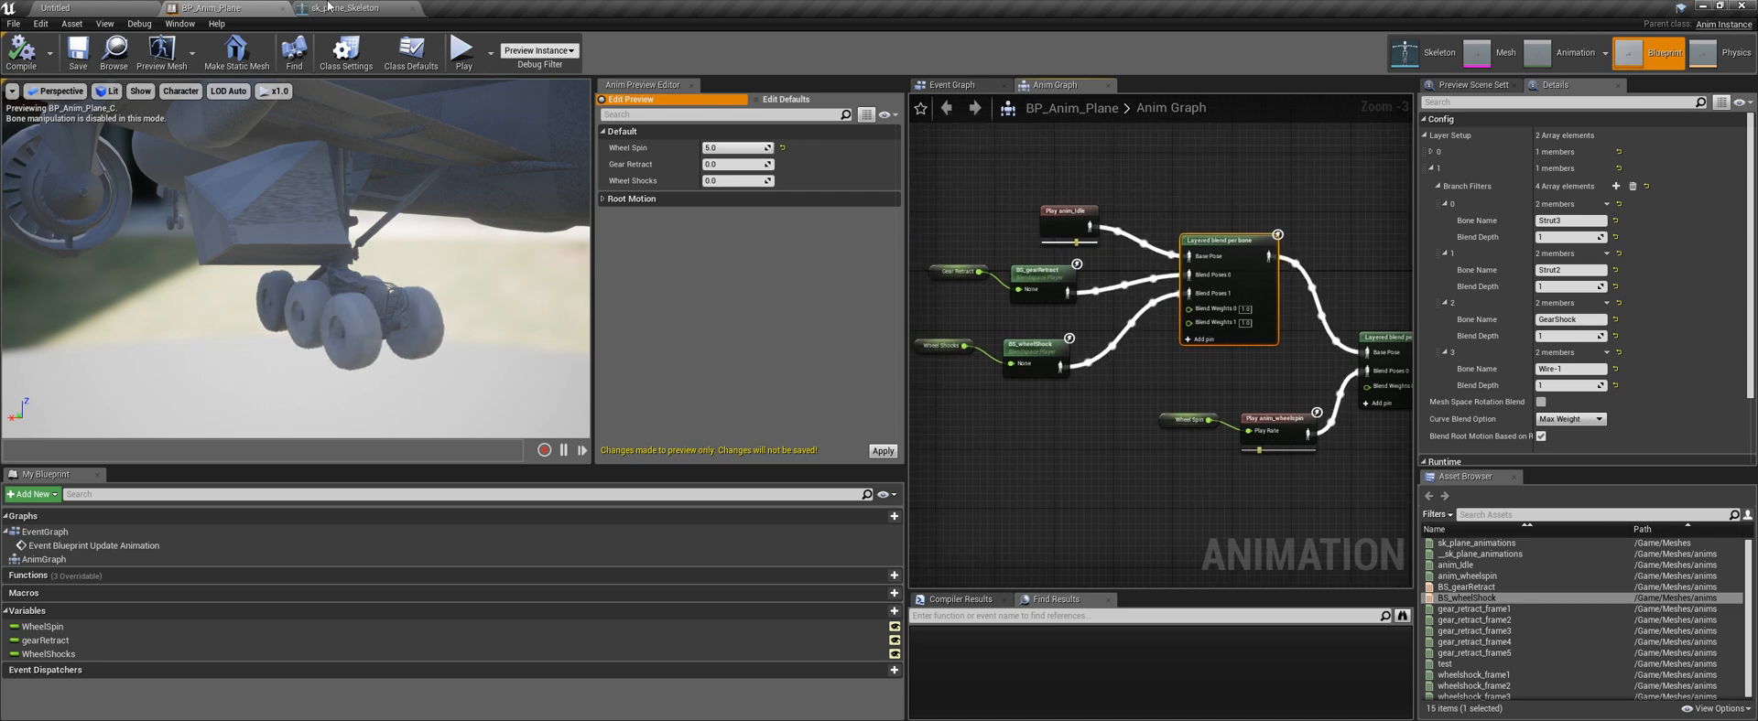
# Switch to the level editor and check the actions available for the BP_Anim_Plane asset
pyautogui.click(121, 7)
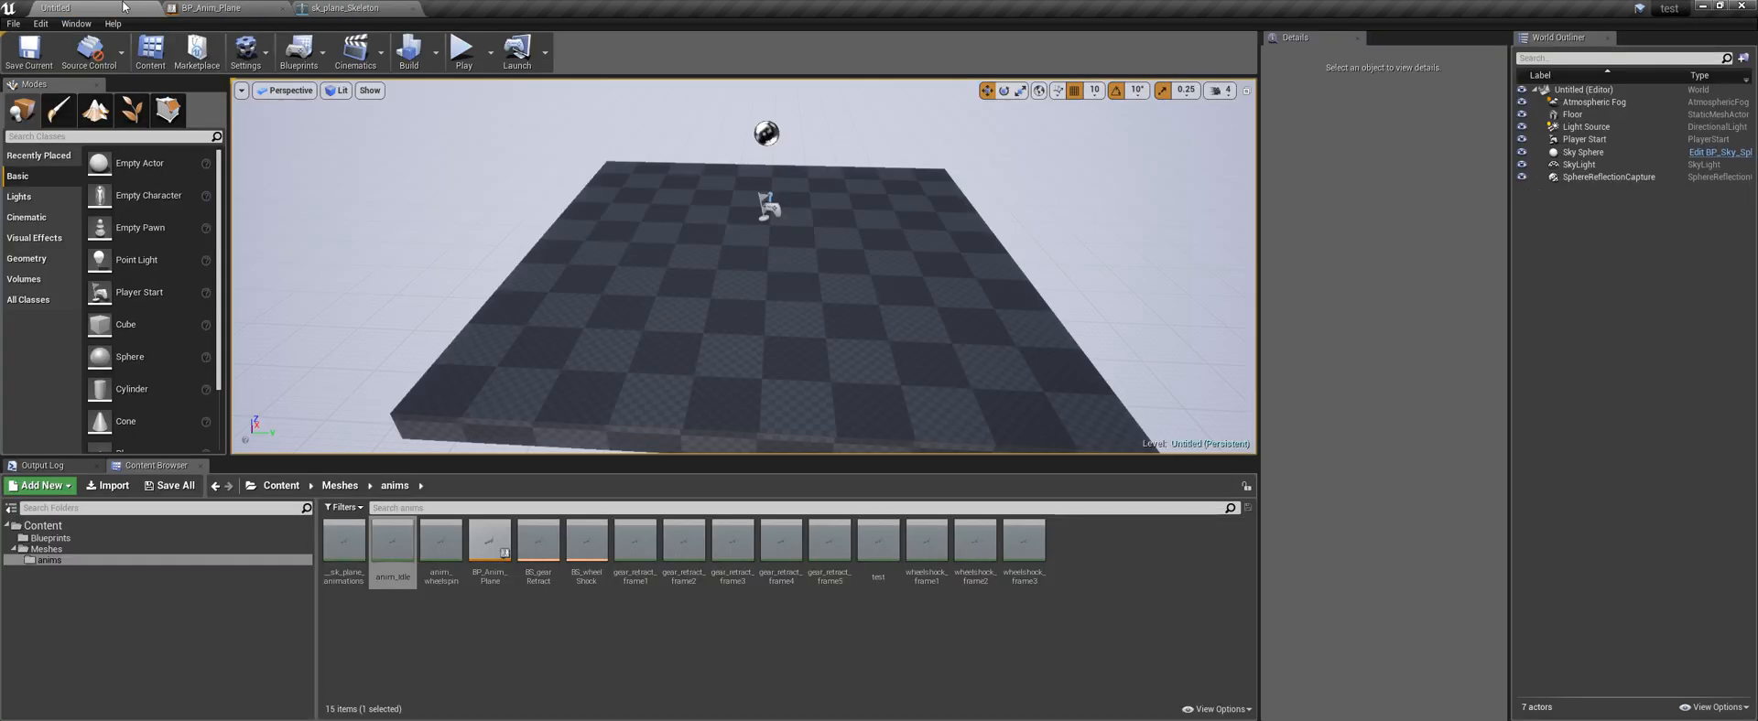
pyautogui.rightClick(491, 543)
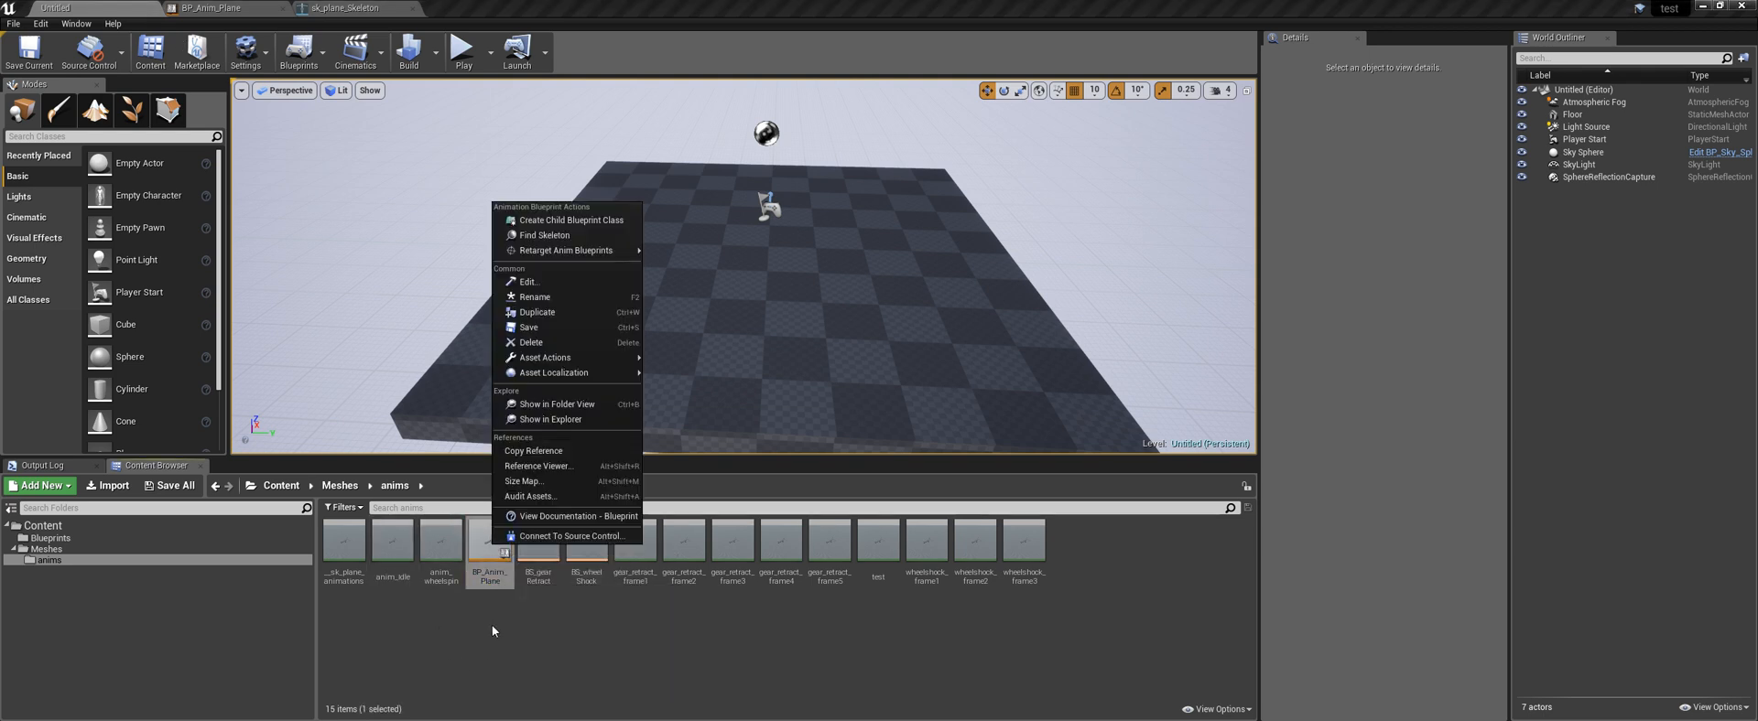
pyautogui.click(487, 549)
pyautogui.rightClick(483, 553)
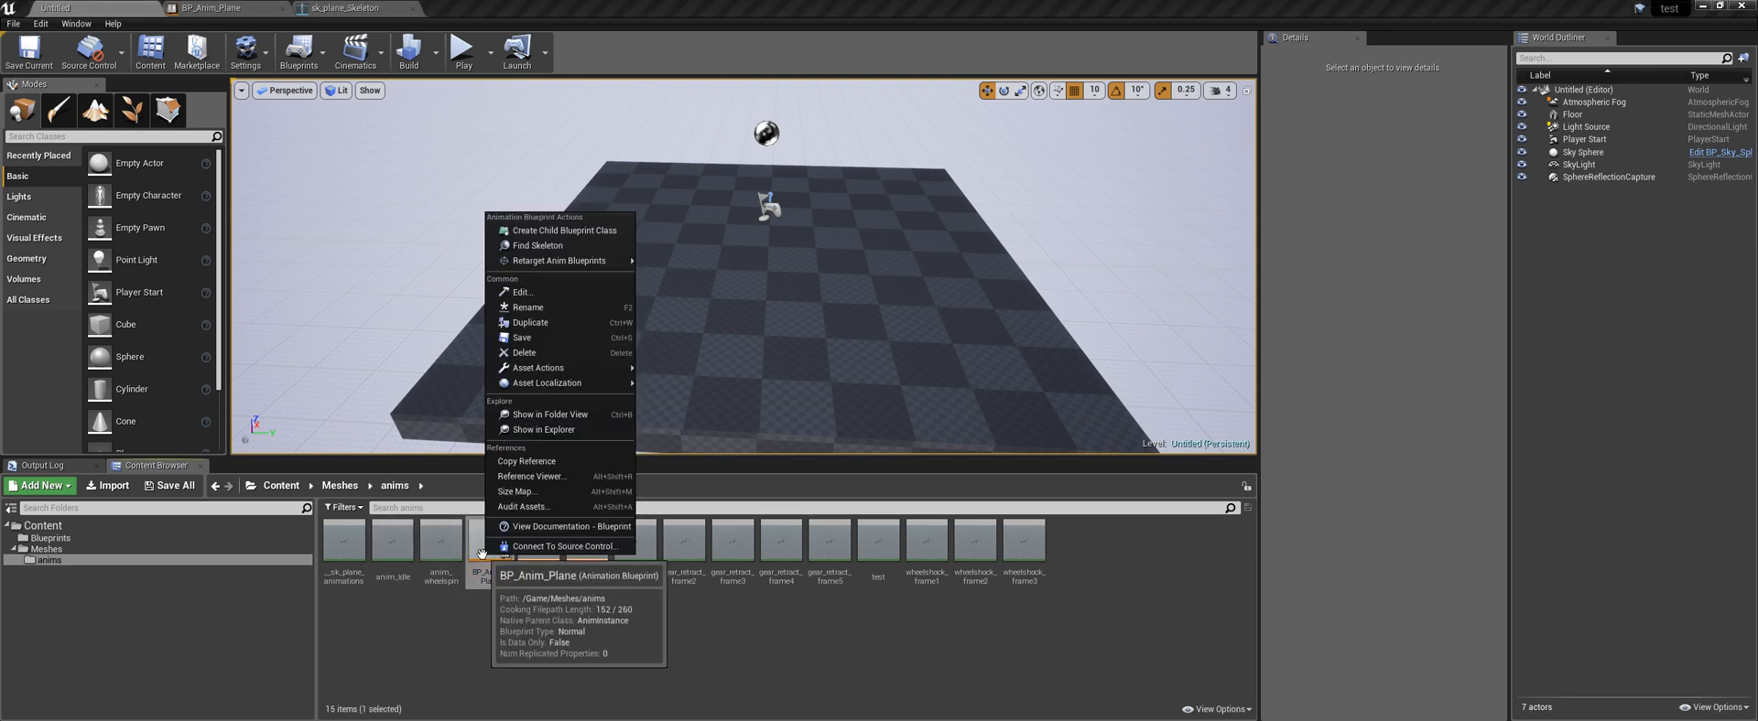
pyautogui.click(468, 623)
# Create an Anim Blueprint from the sk_plane skeletal mesh in the Meshes folder and force delete it
pyautogui.click(83, 550)
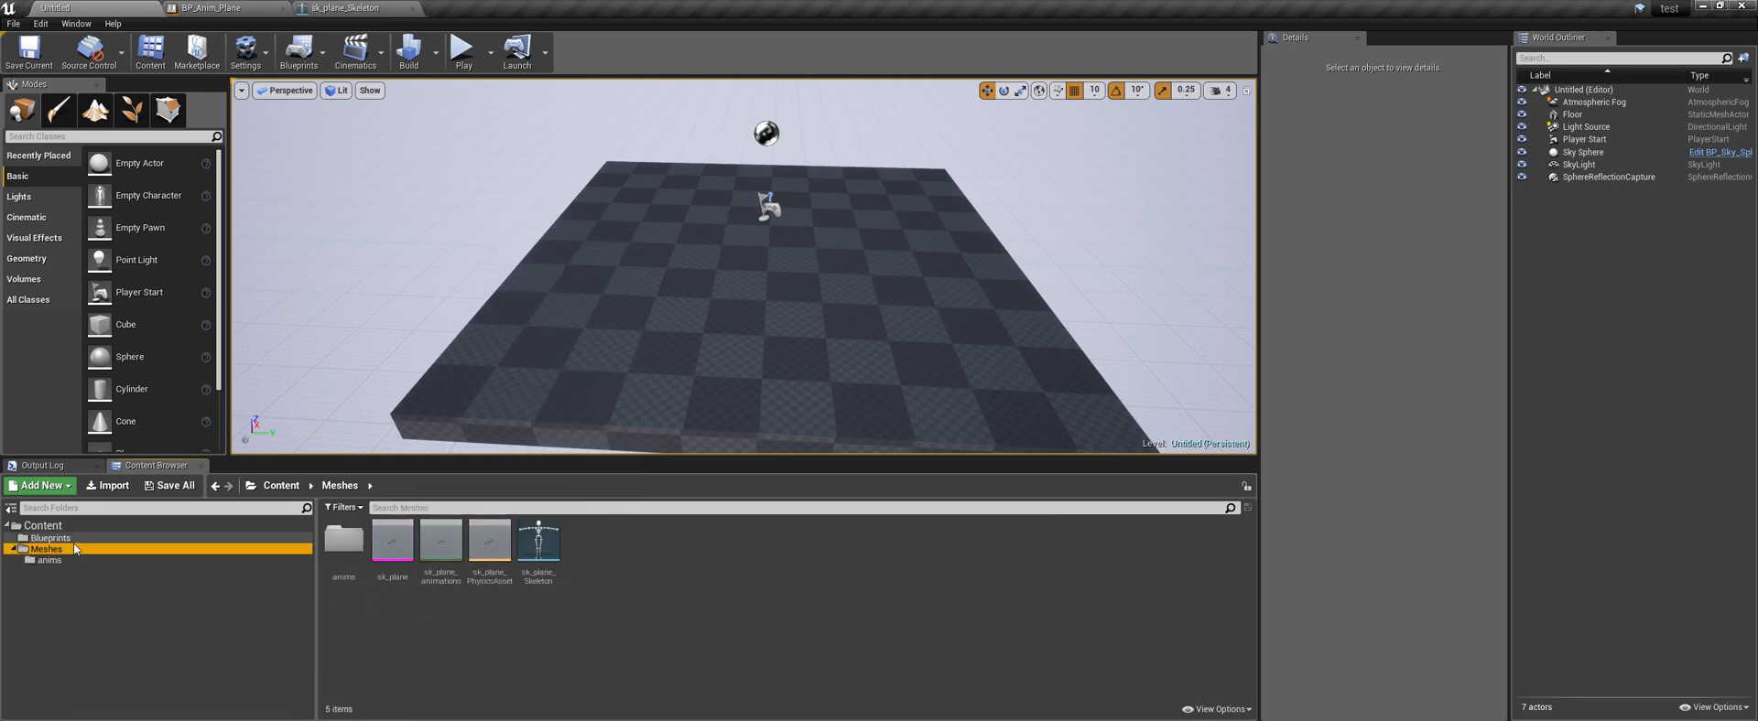
pyautogui.click(392, 545)
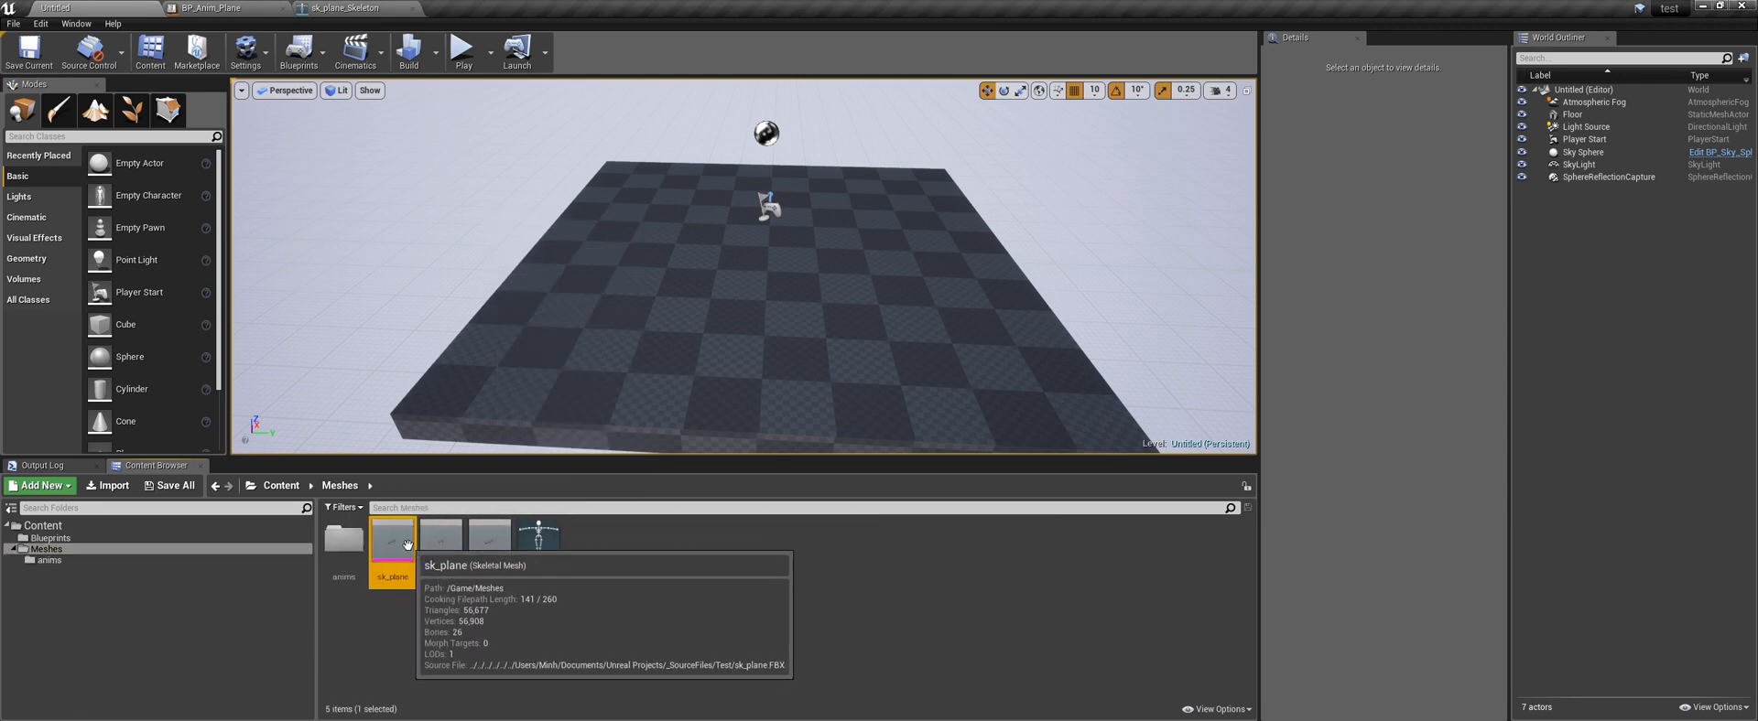
pyautogui.rightClick(394, 544)
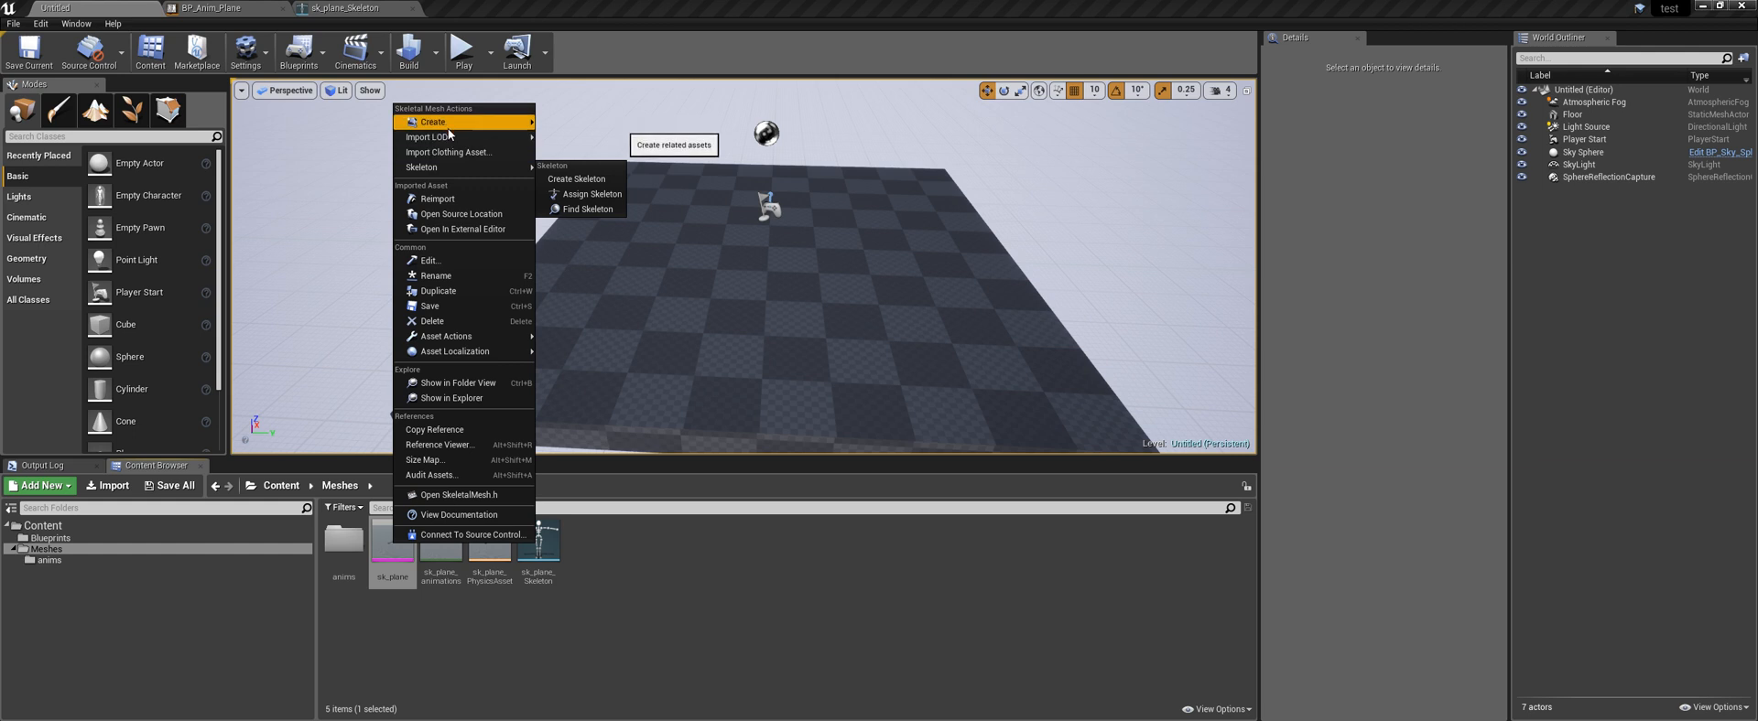
pyautogui.moveTo(440, 120)
pyautogui.moveTo(546, 133)
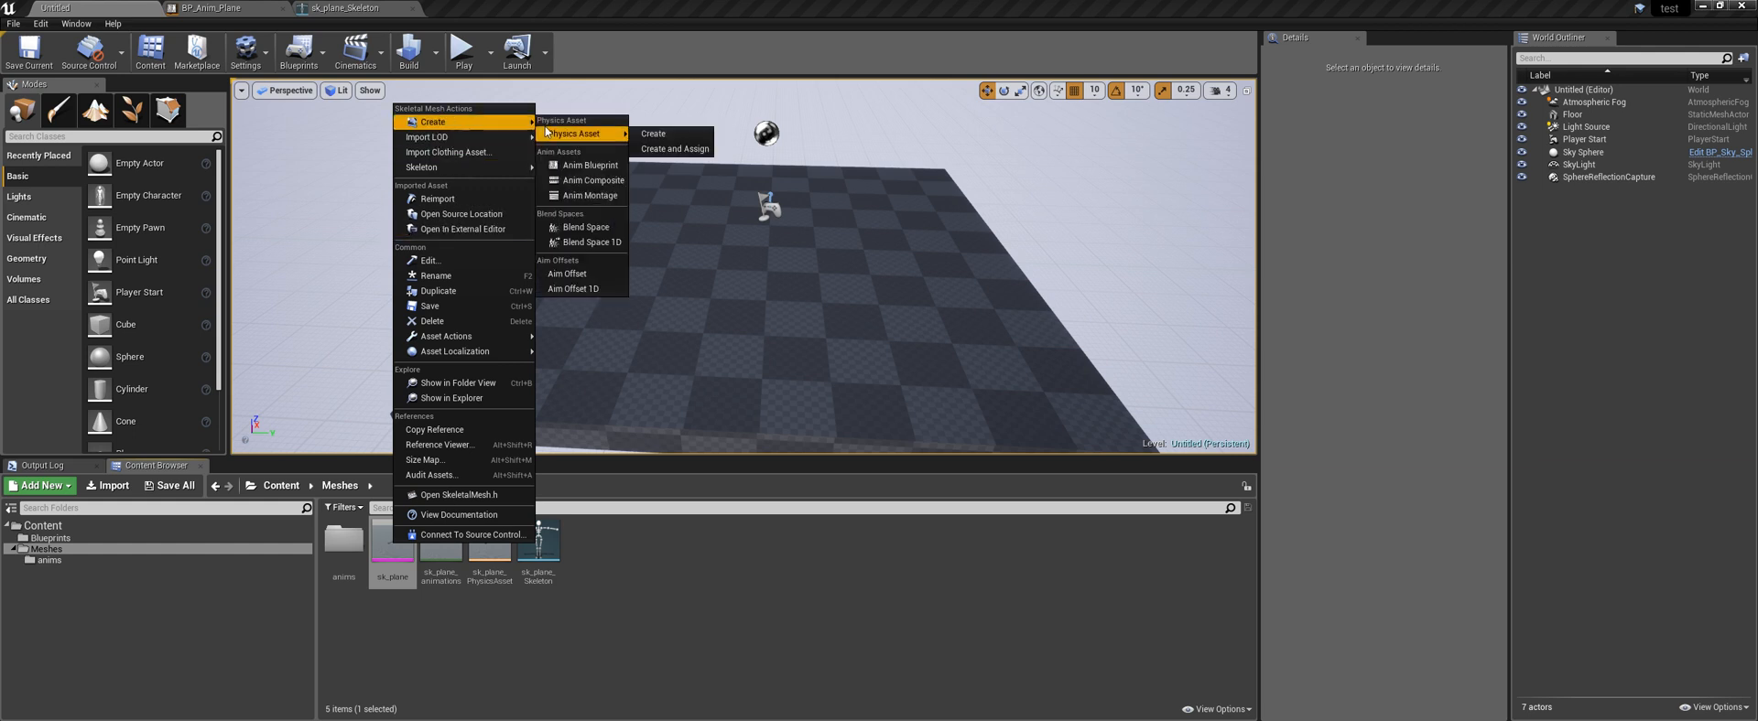
pyautogui.click(588, 165)
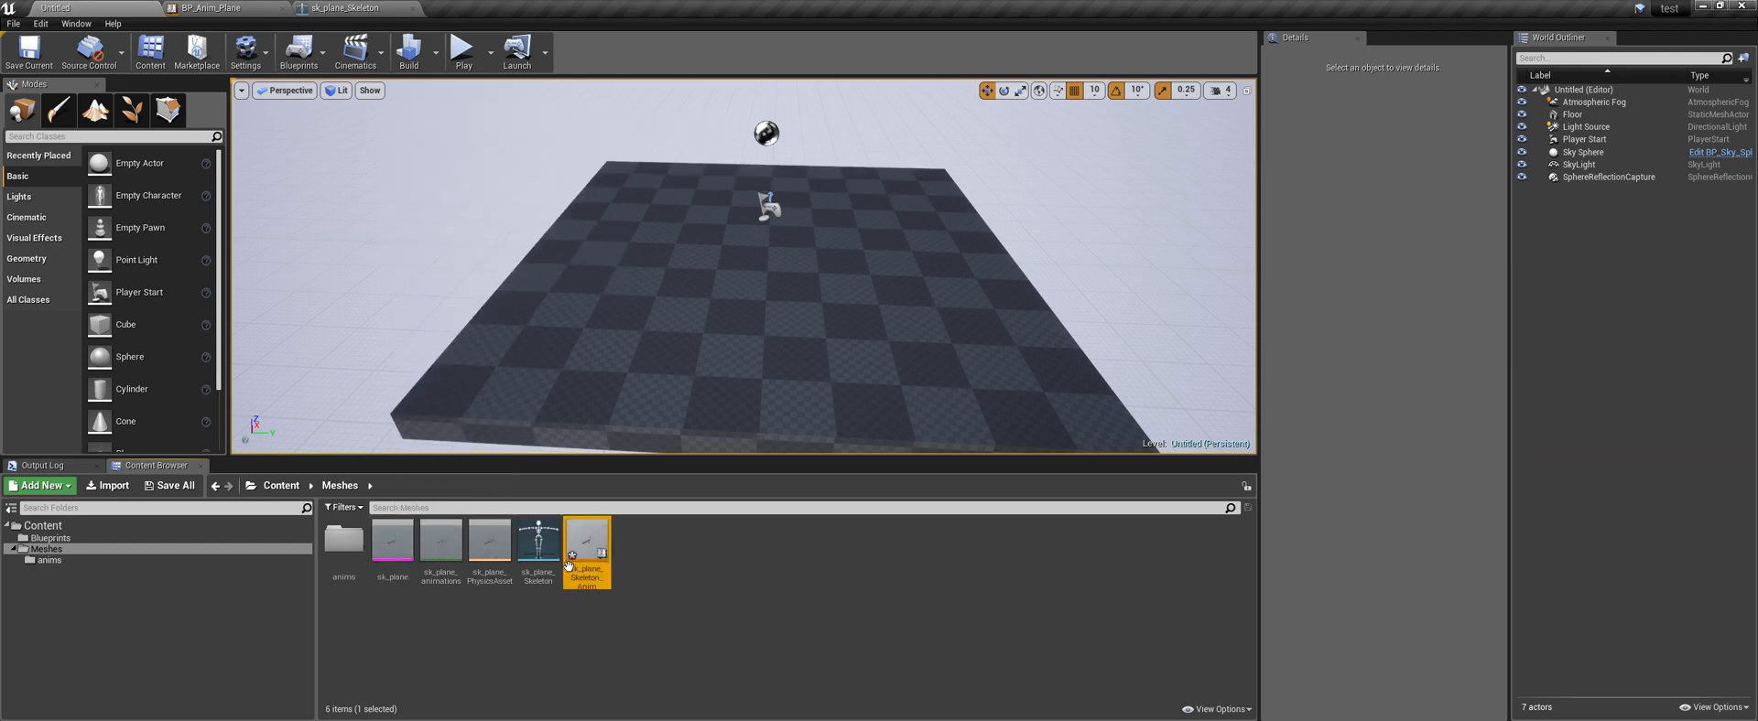
pyautogui.press('Delete')
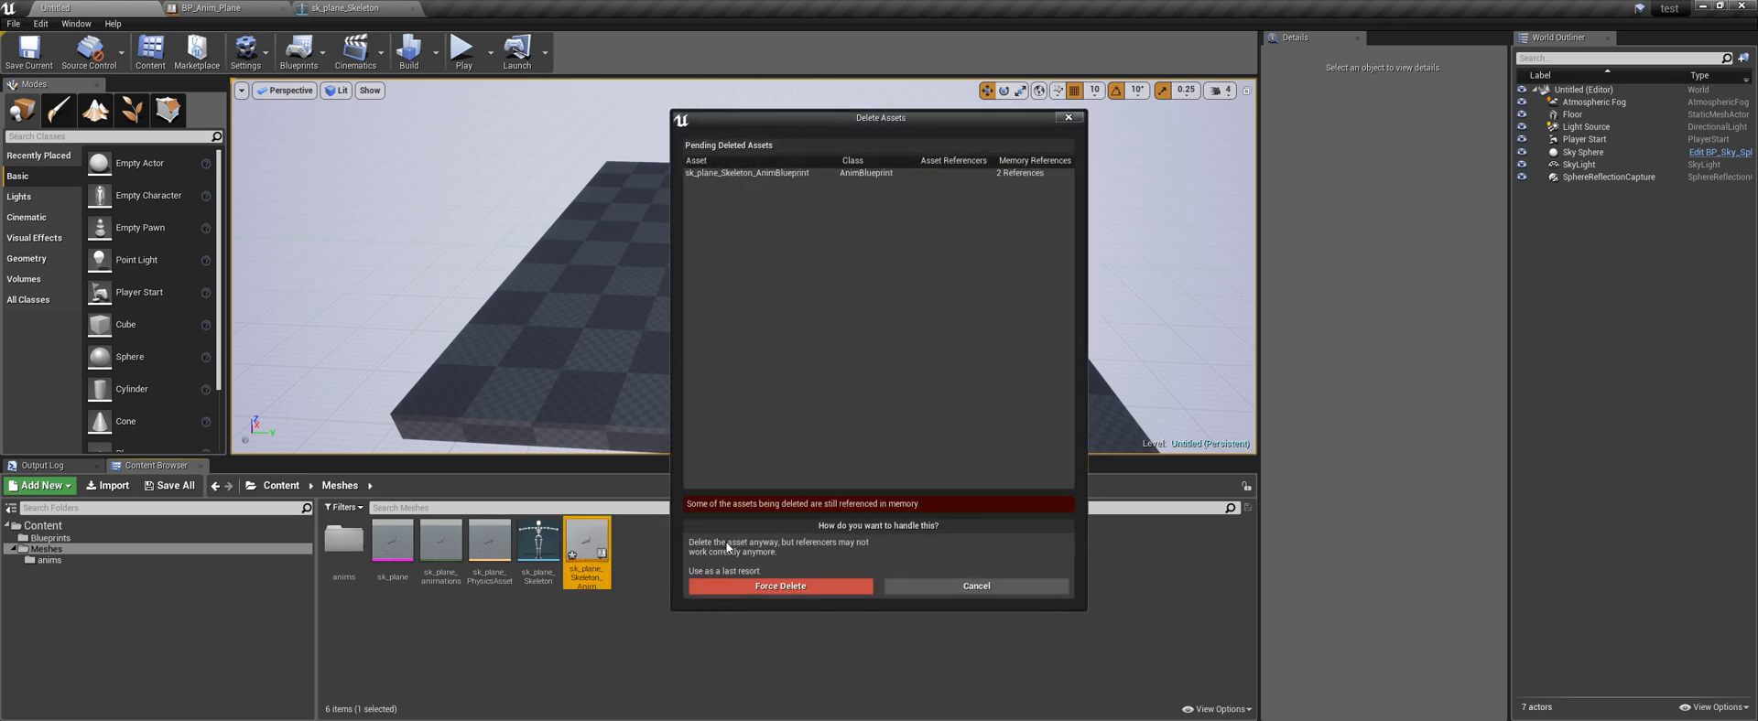
pyautogui.click(750, 586)
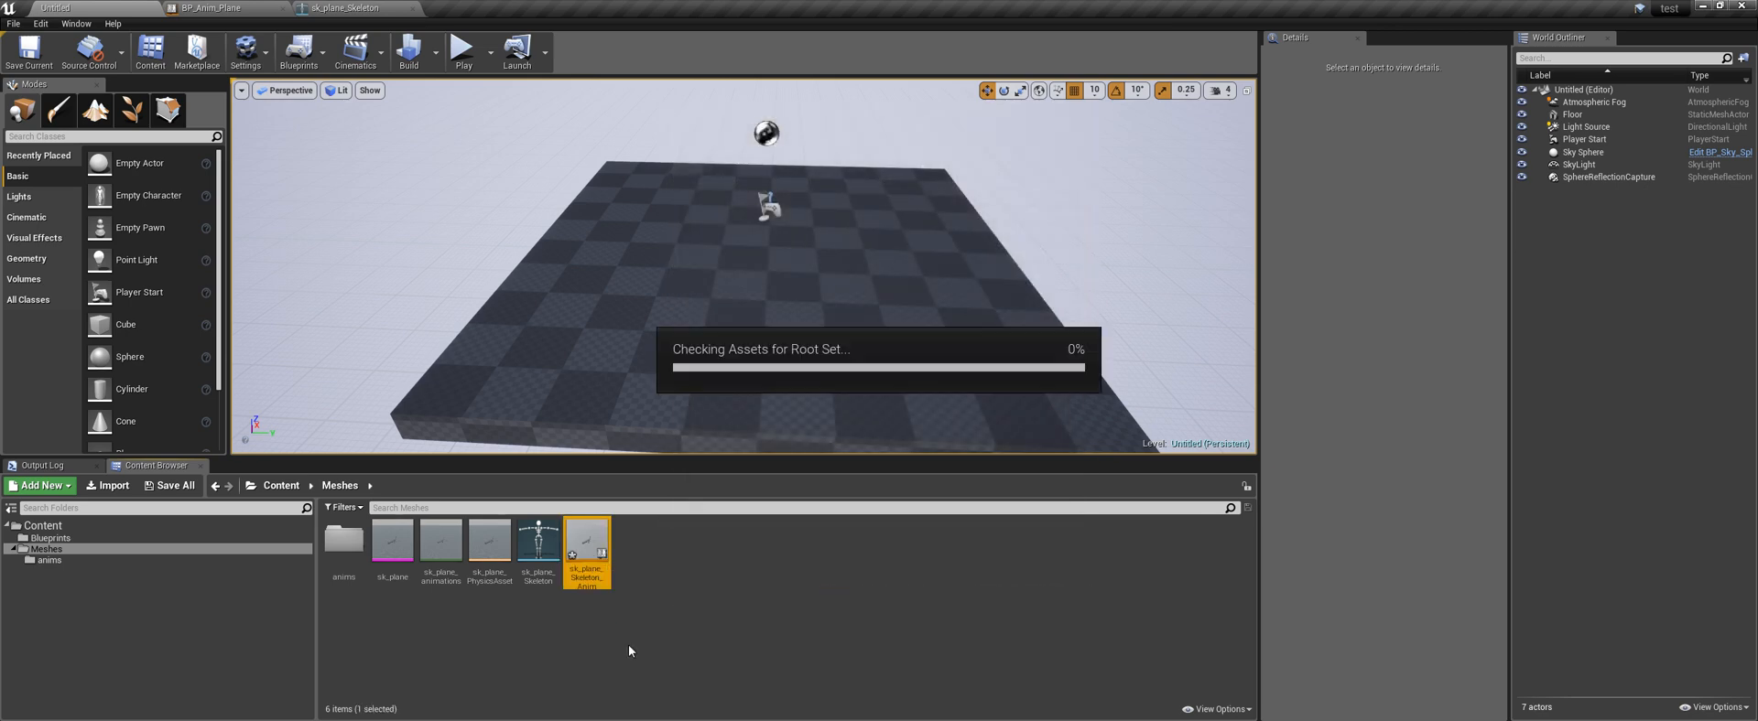
pyautogui.rightClick(392, 539)
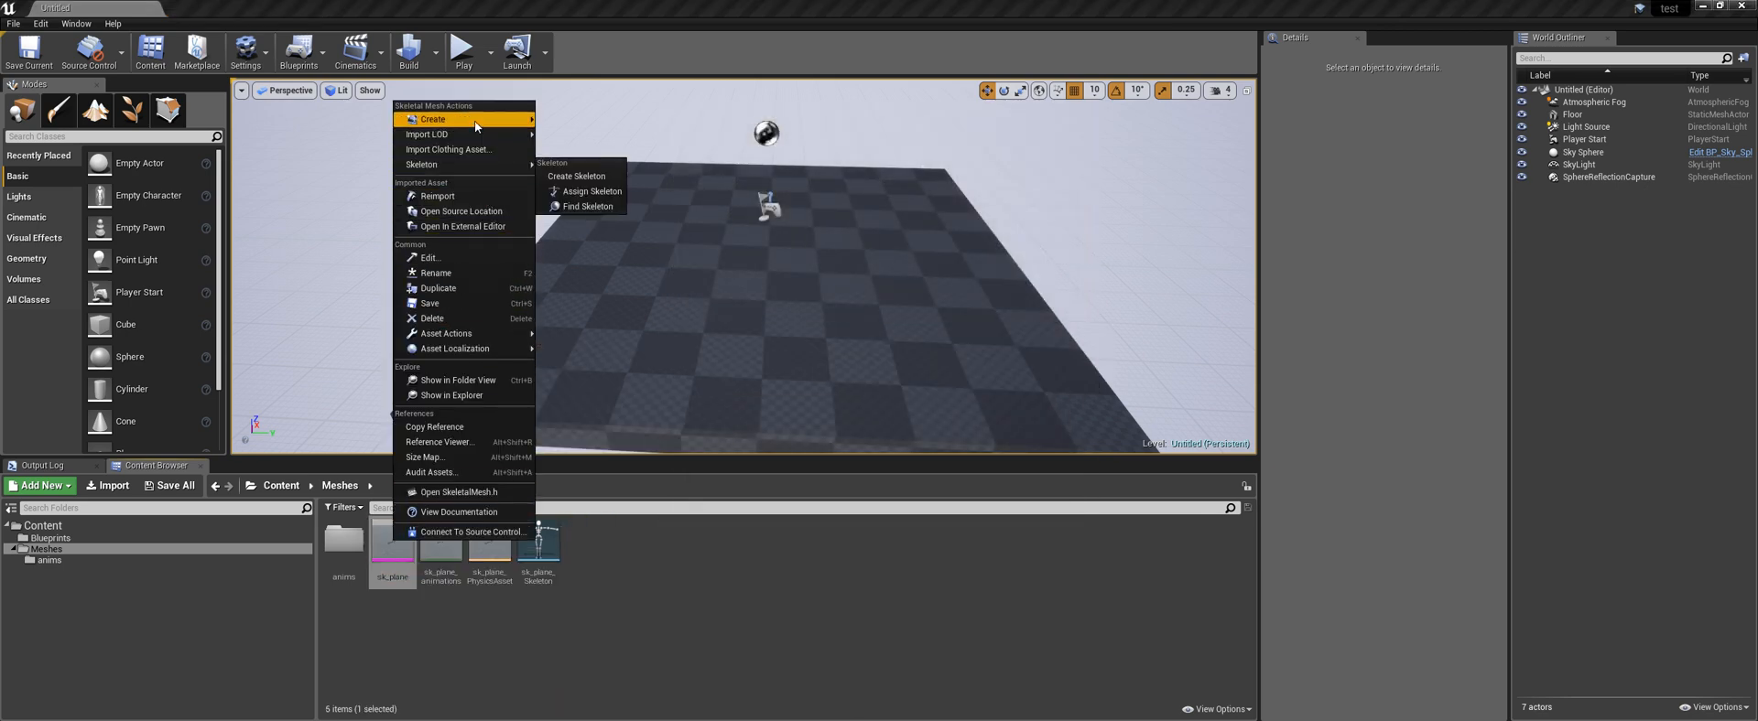
pyautogui.moveTo(476, 126)
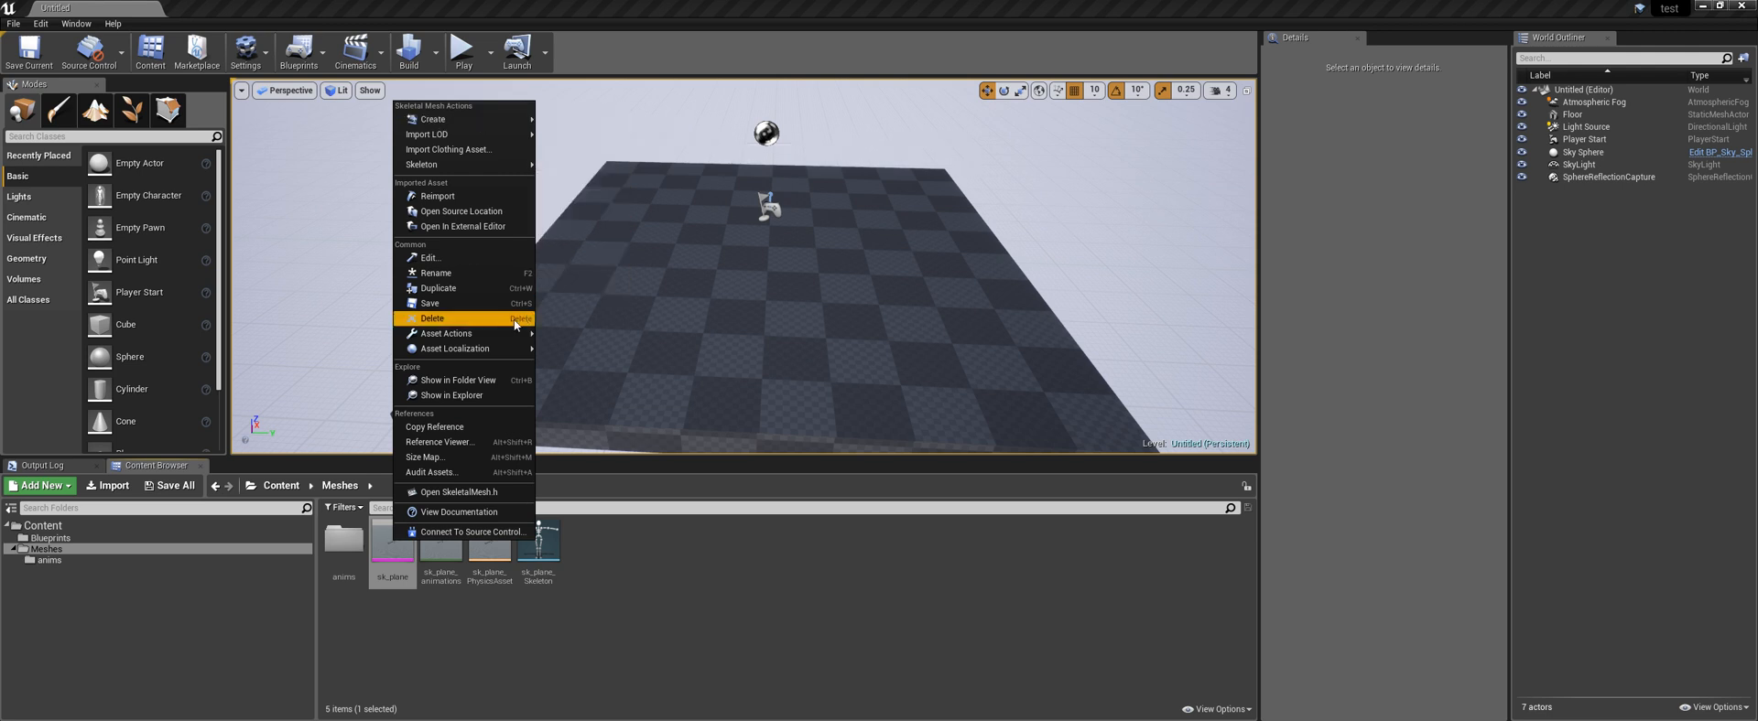
pyautogui.press('Escape')
pyautogui.rightClick(408, 558)
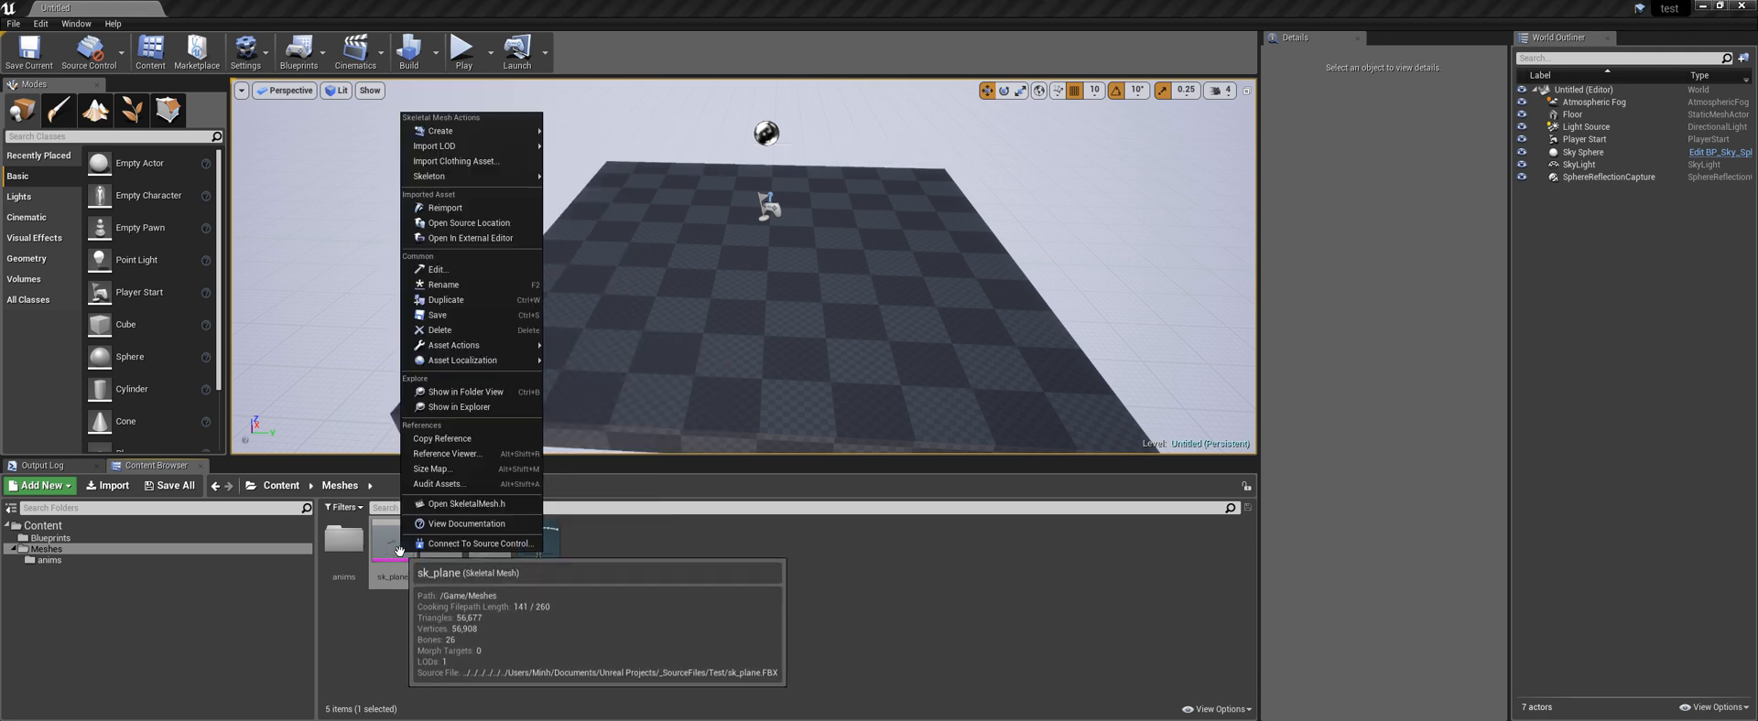
pyautogui.rightClick(603, 555)
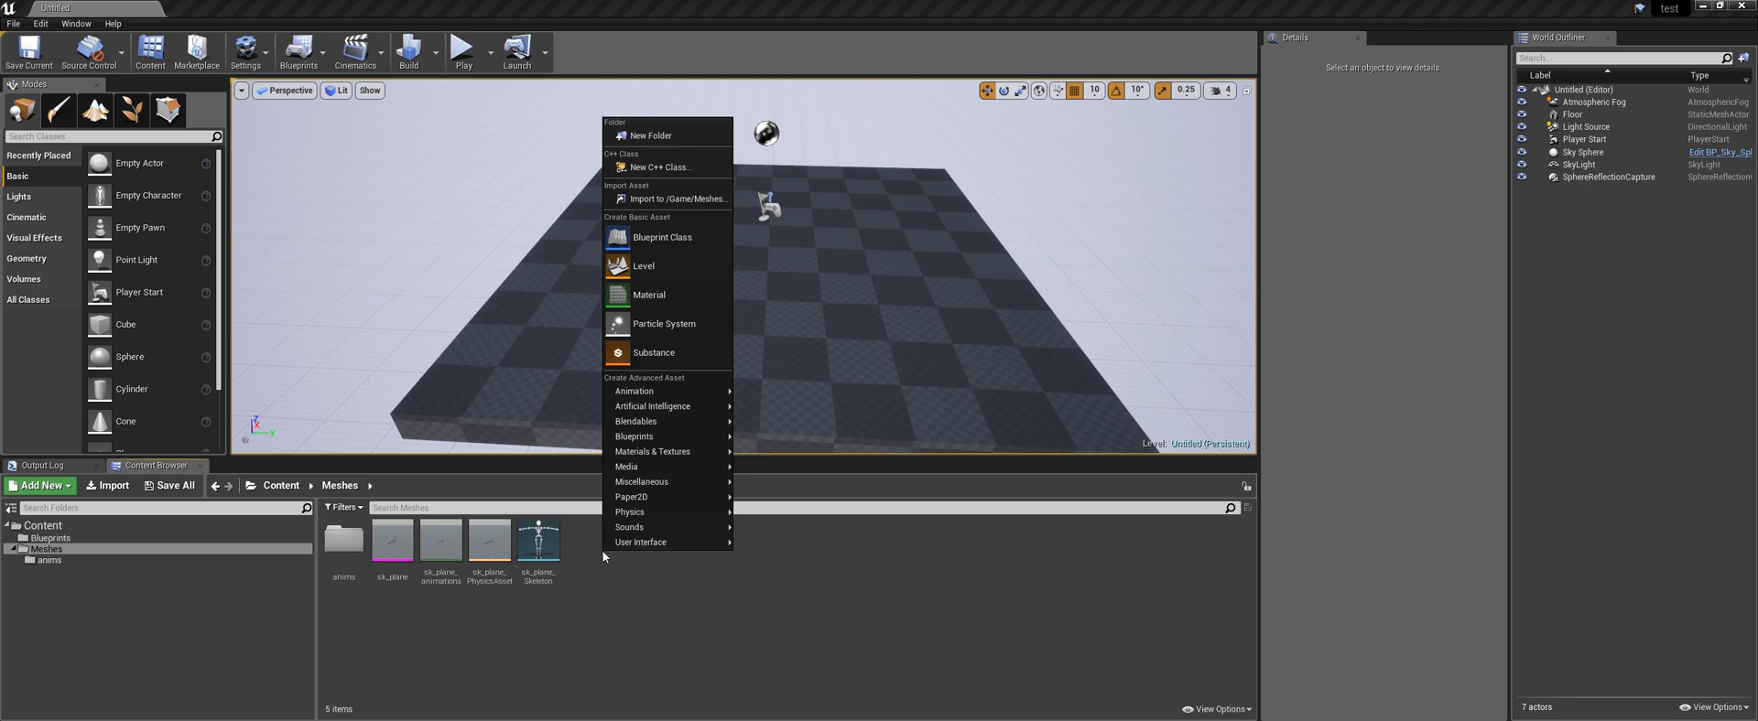
# Create an Actor-based Blueprint Class in the Blueprints folder and name it BP_Plane
pyautogui.click(77, 539)
pyautogui.rightClick(391, 544)
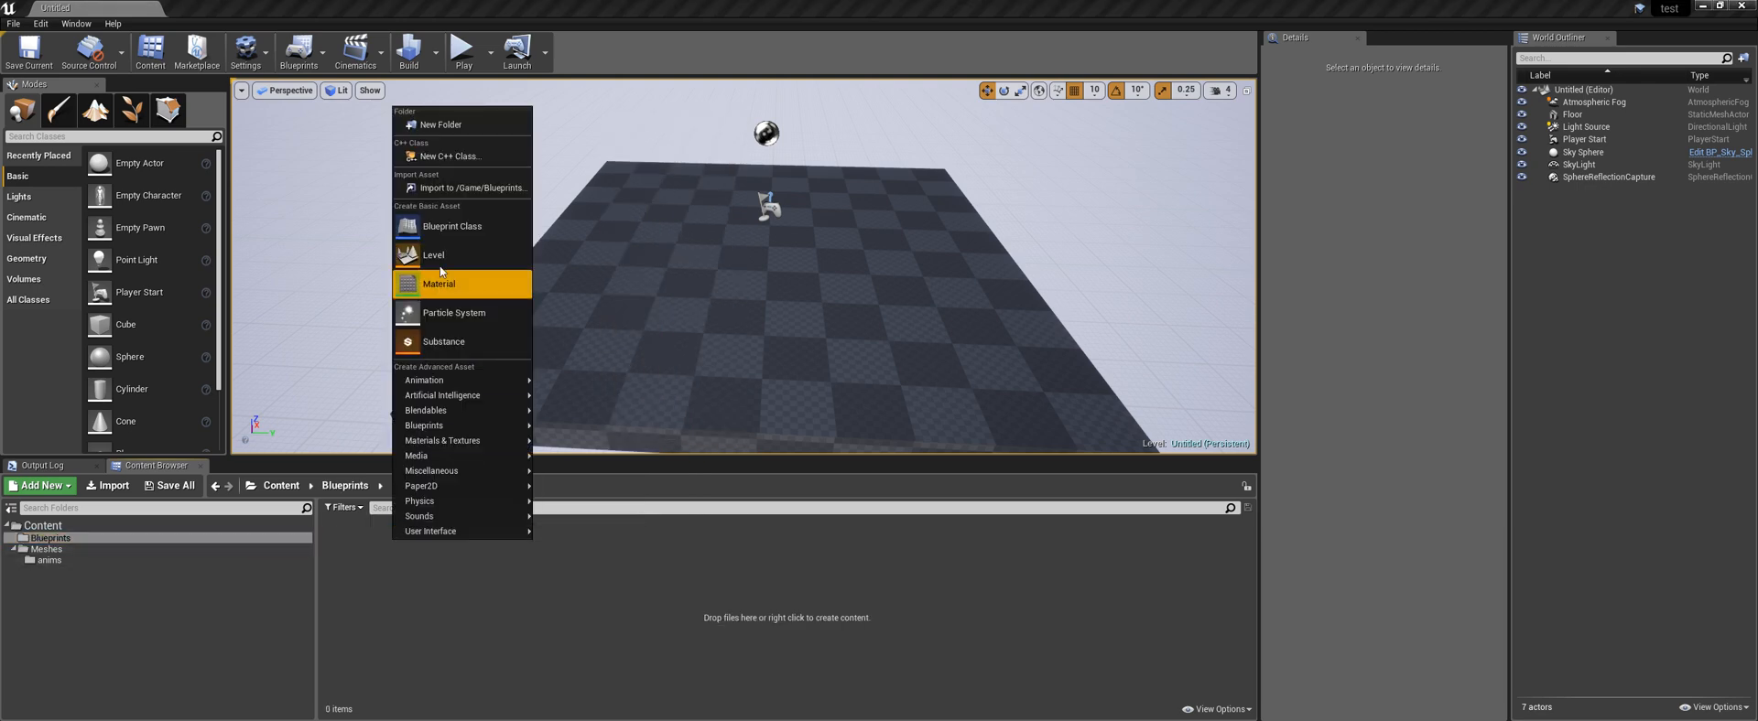
pyautogui.click(458, 231)
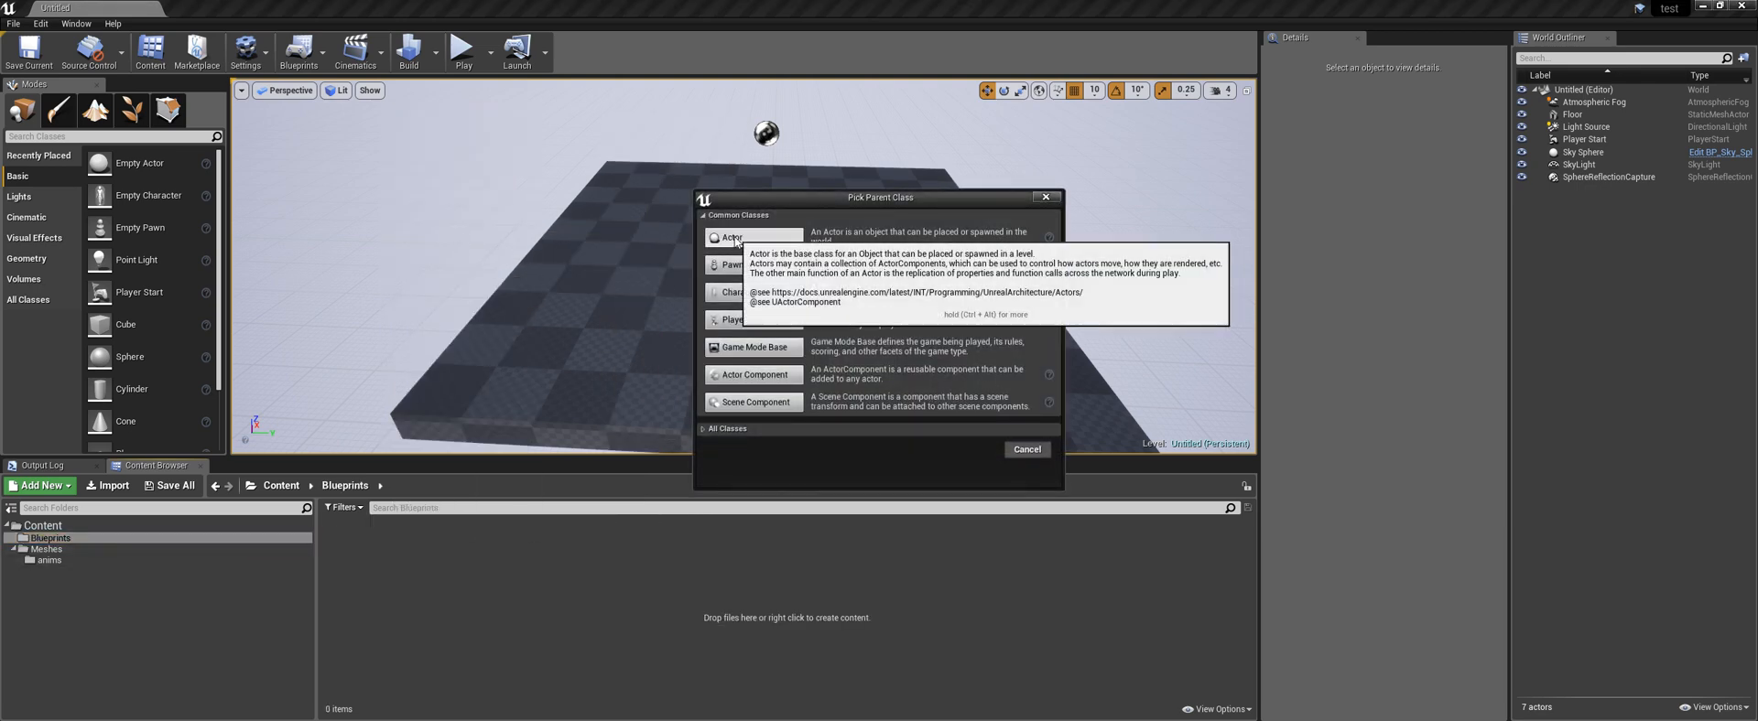
pyautogui.click(753, 238)
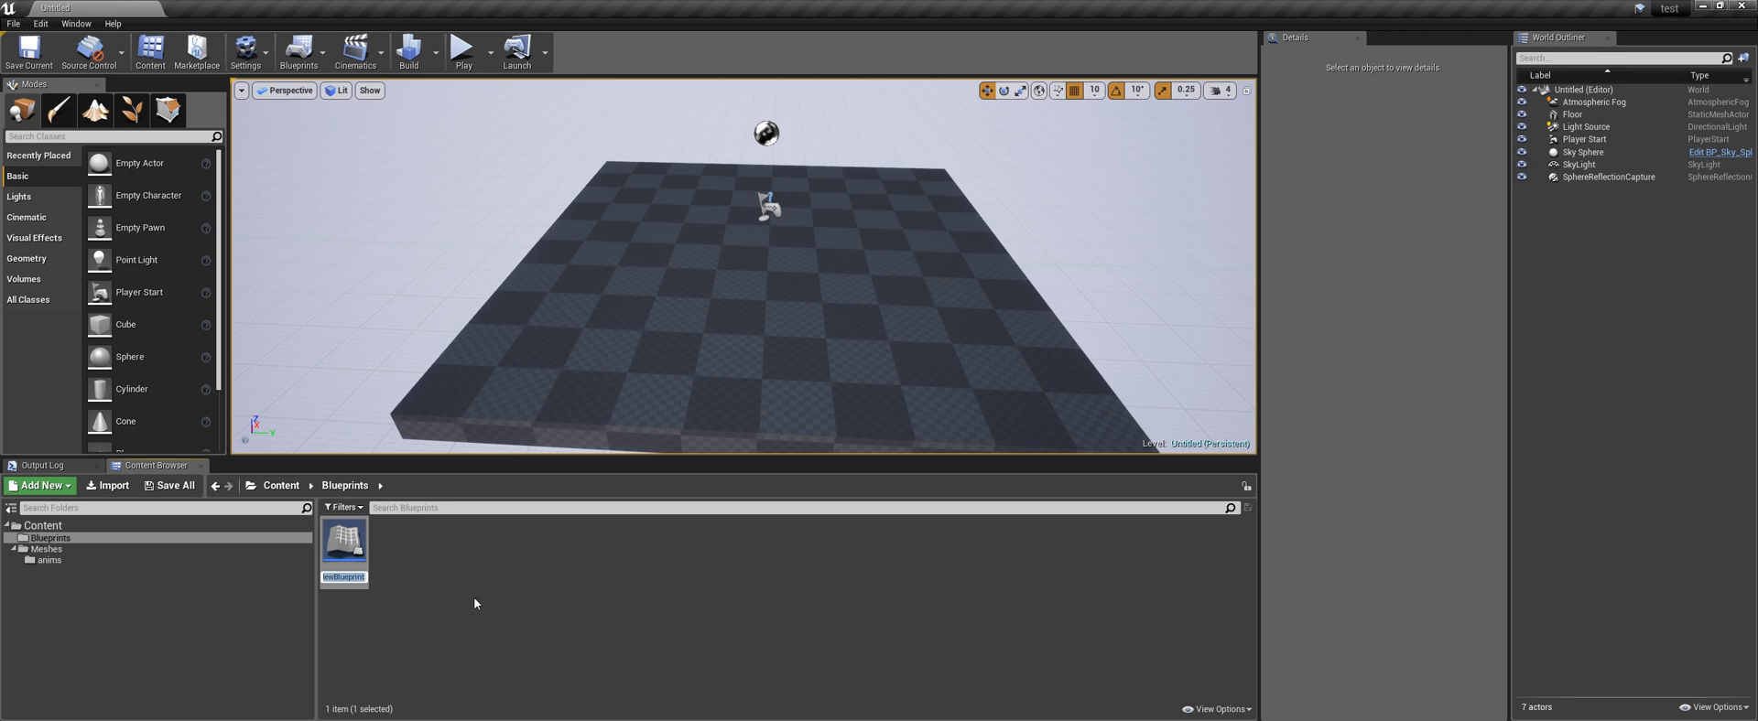
pyautogui.write('BP_Plane')
pyautogui.press('Return')
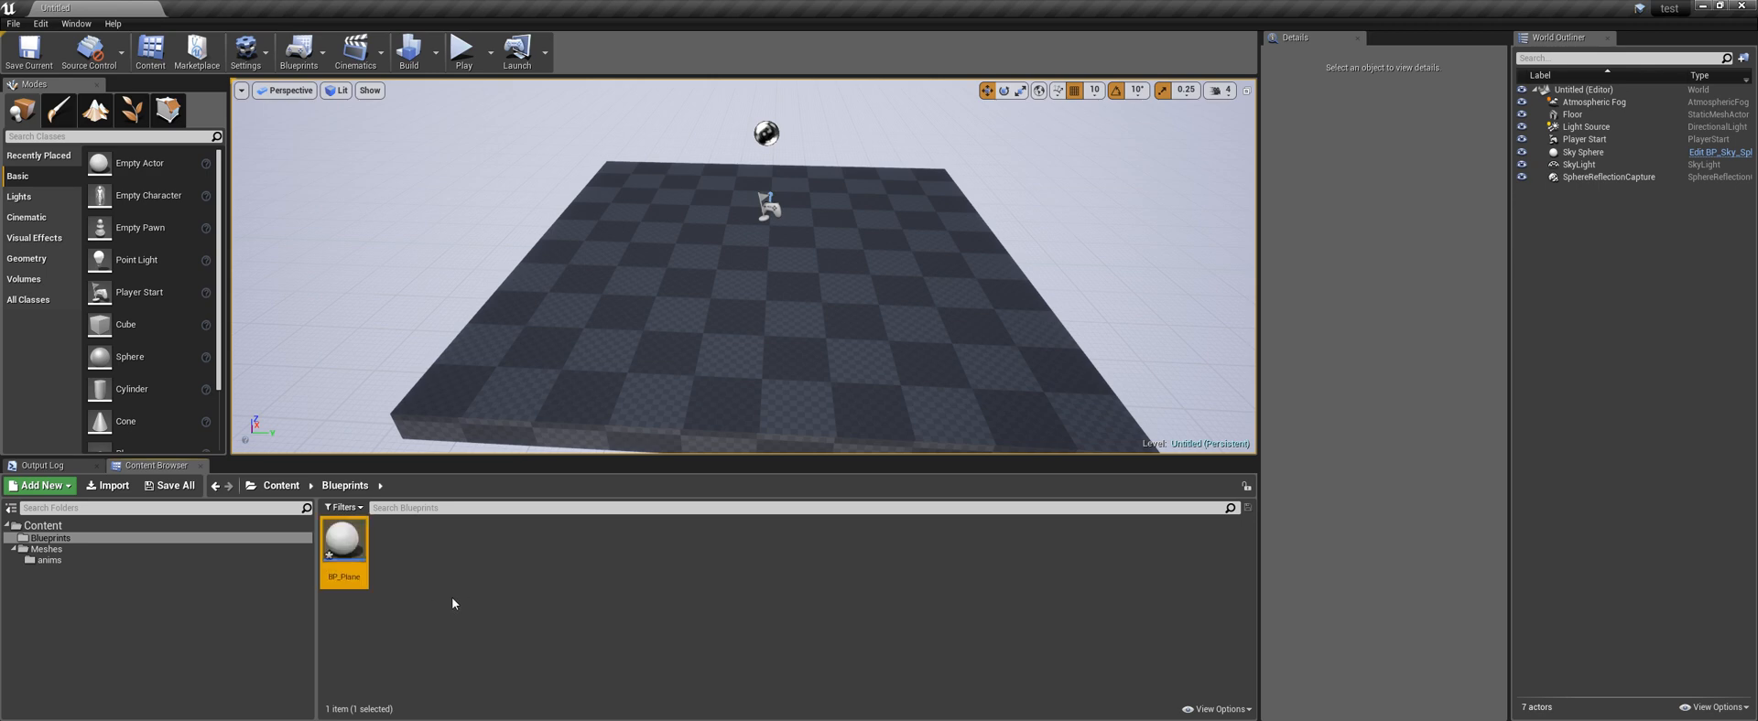
# Open BP_Plane and add a Skeletal Mesh component named plane
pyautogui.doubleClick(353, 546)
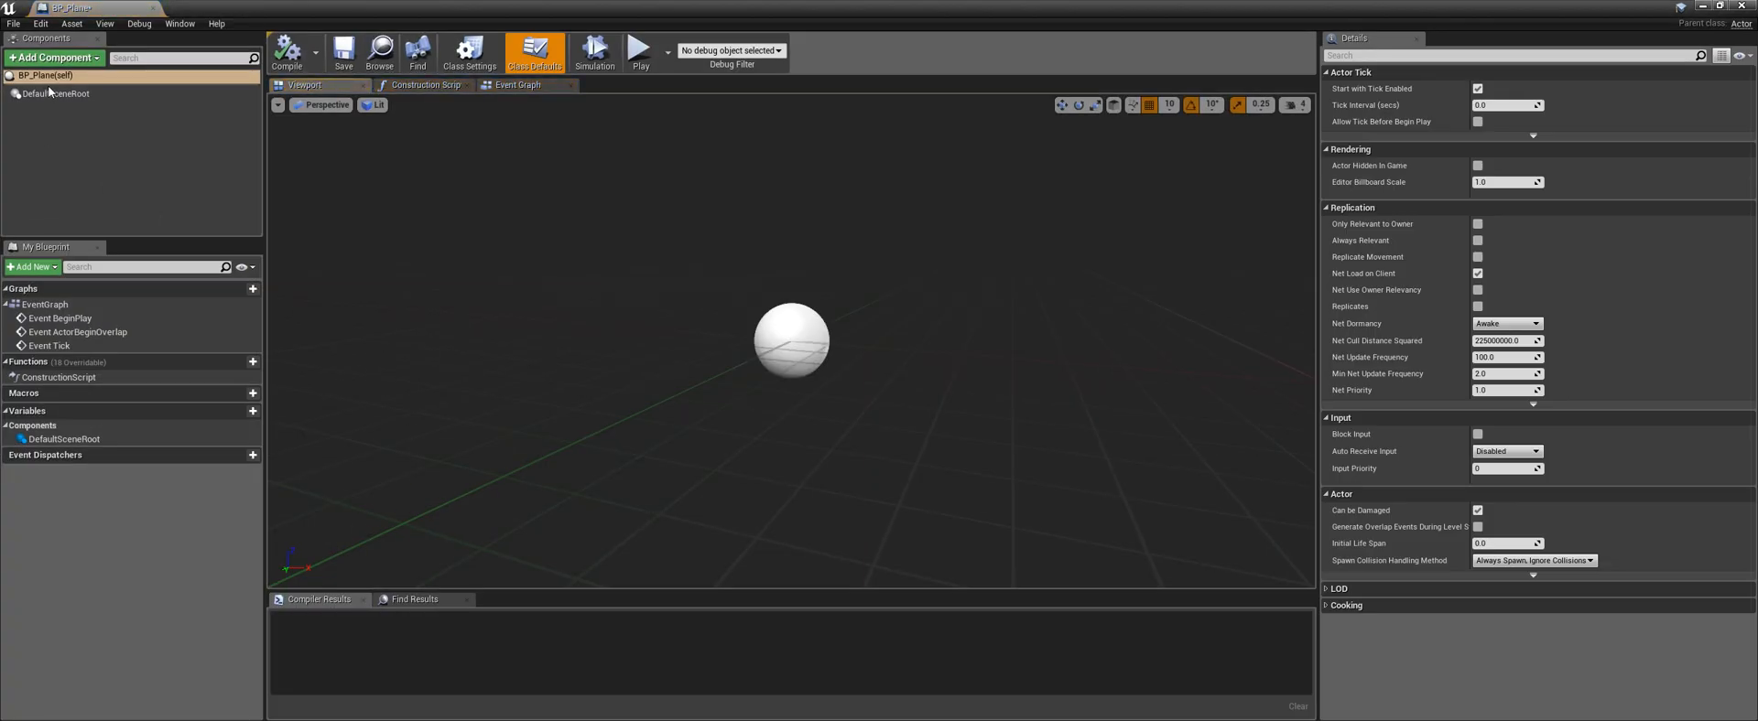
pyautogui.click(55, 57)
pyautogui.write('ske')
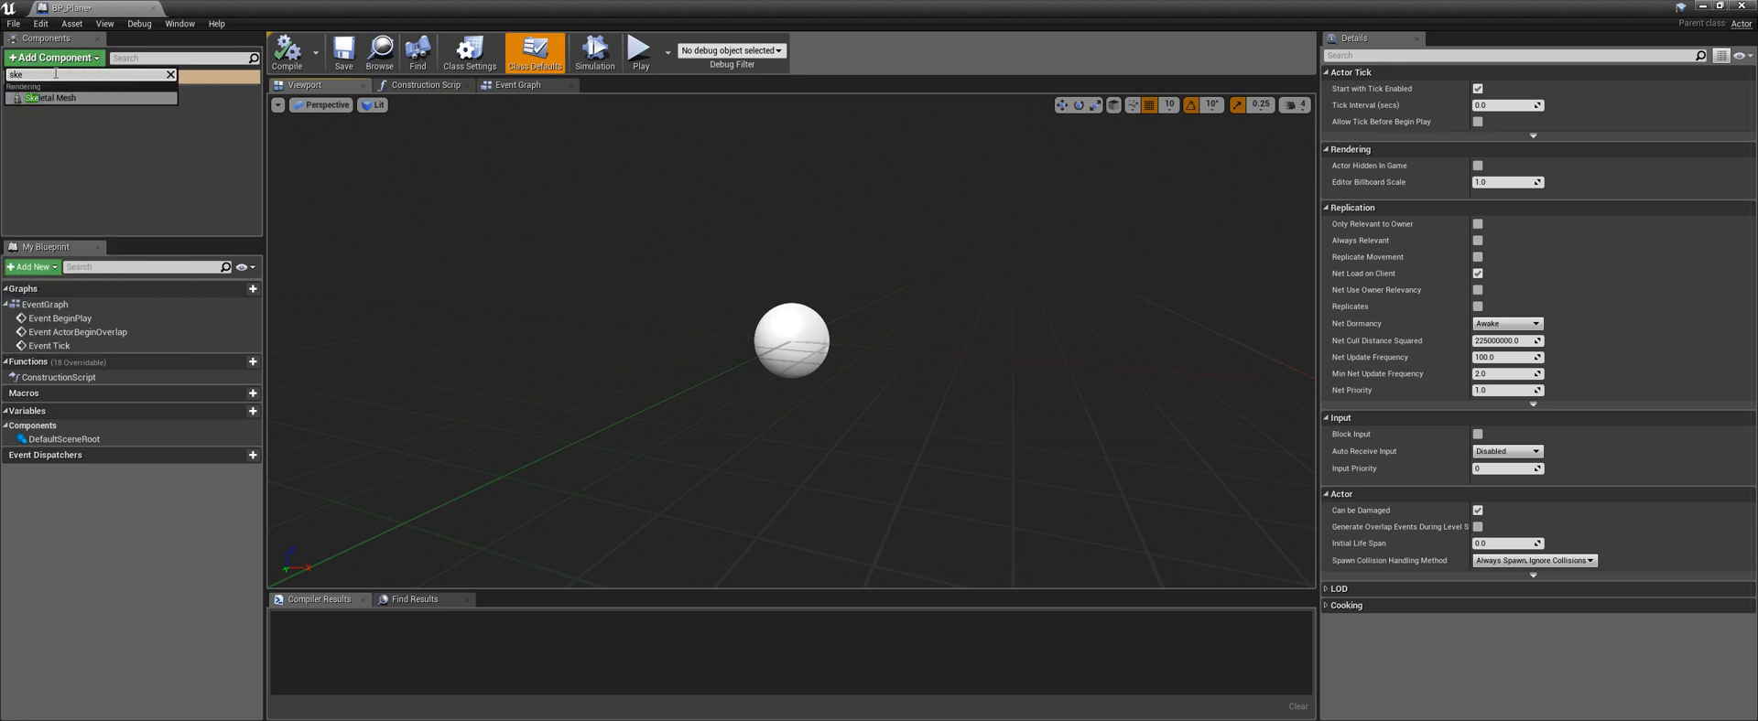
pyautogui.click(55, 97)
pyautogui.write('pla')
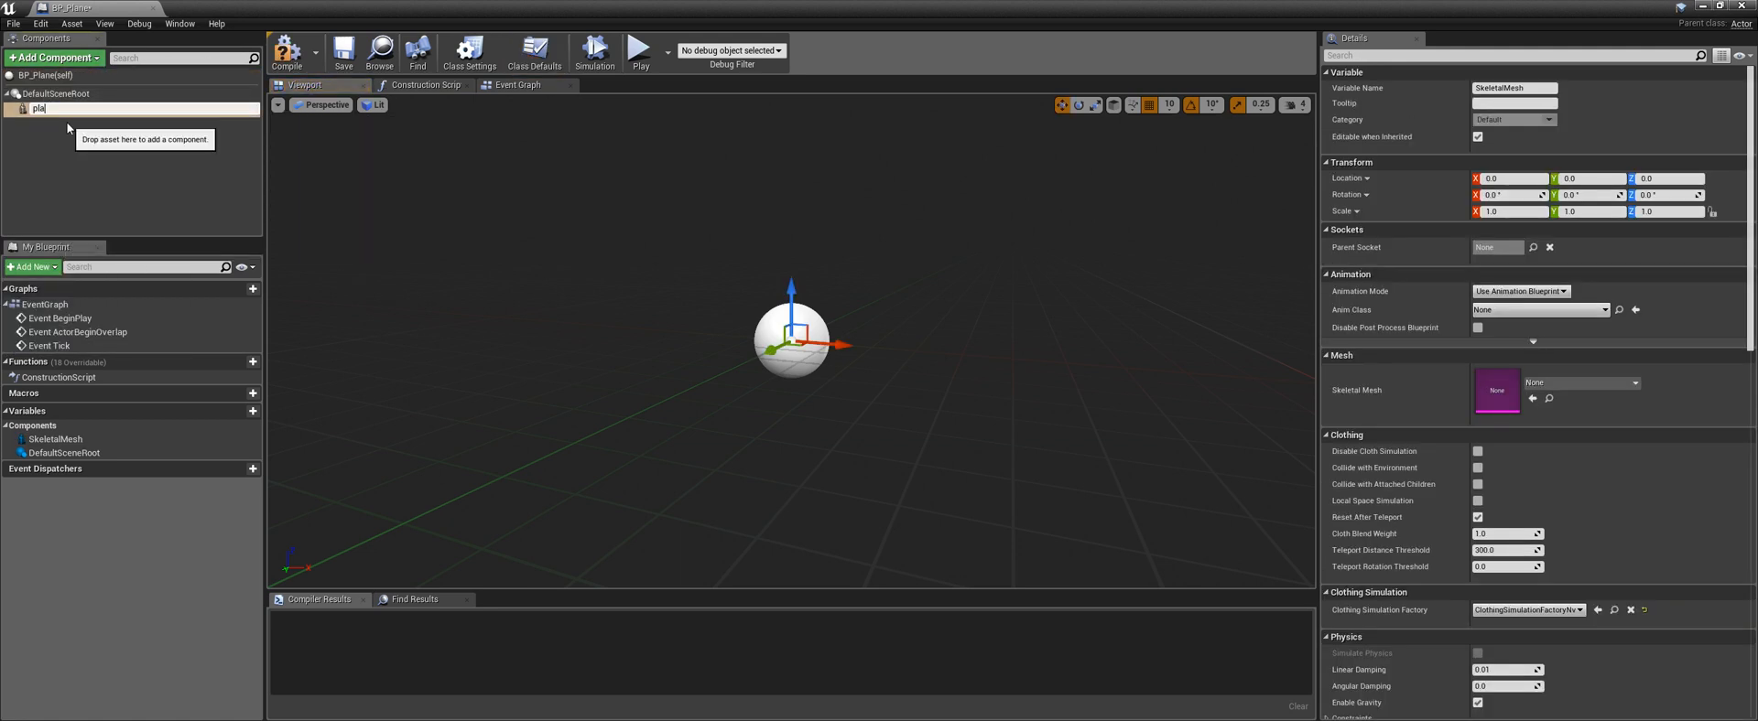
pyautogui.write('ne')
pyautogui.press('Return')
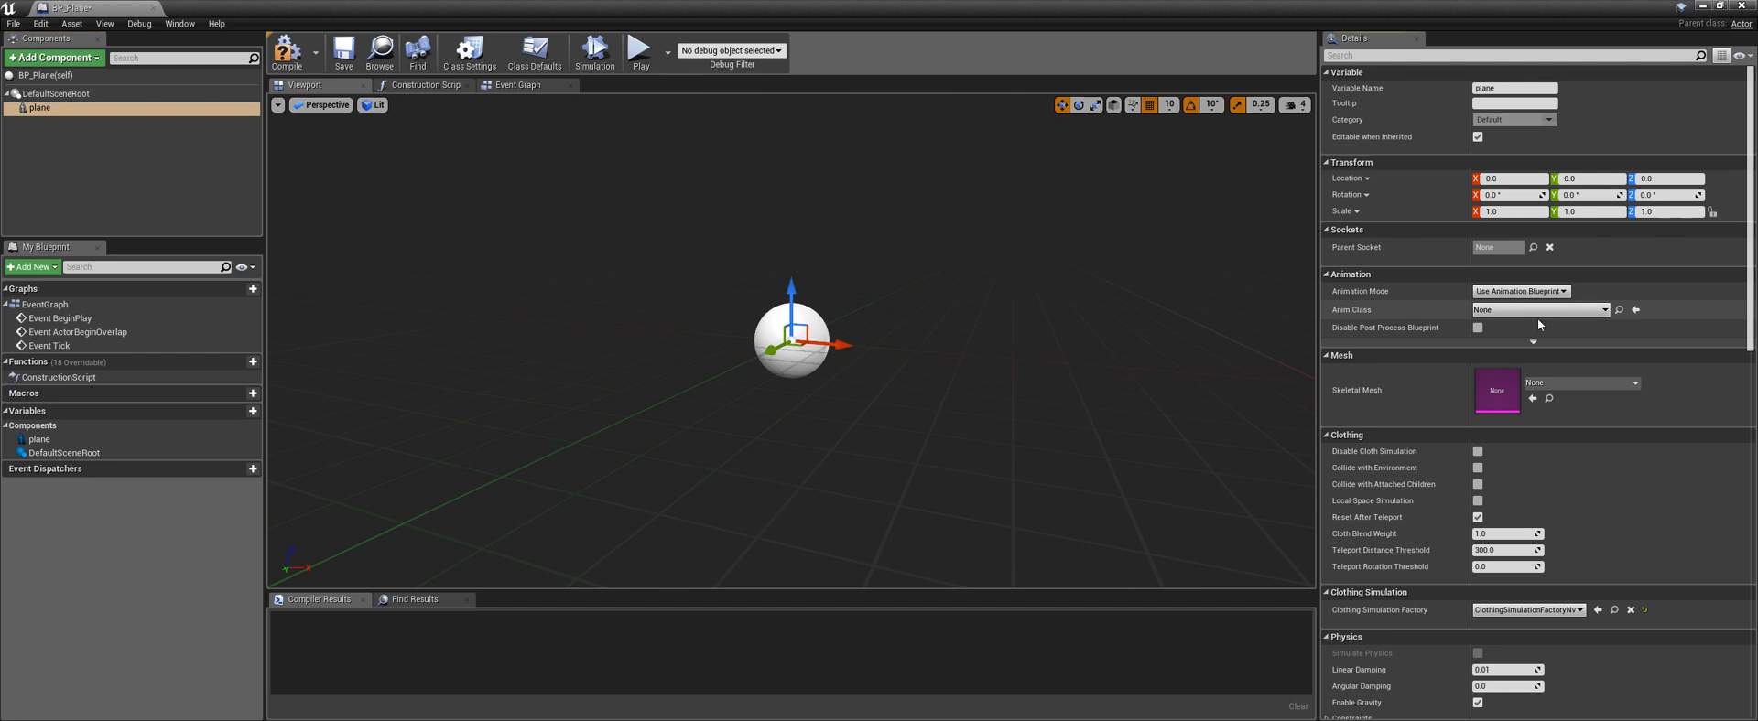
# Assign the sk_plane skeletal mesh and the BP_Anim_Plane anim class to the plane component
pyautogui.click(1567, 383)
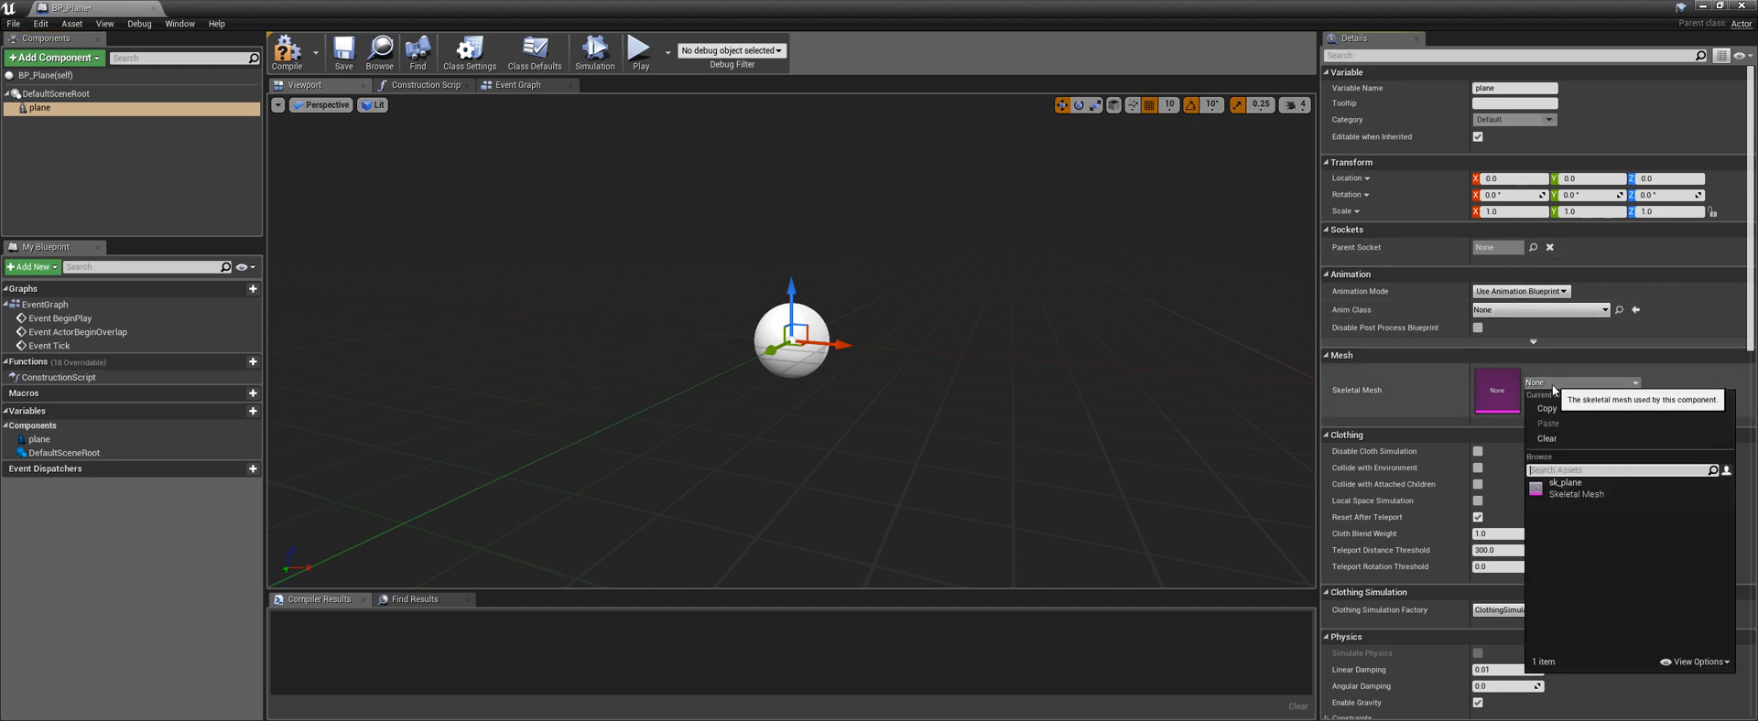
pyautogui.click(1566, 487)
pyautogui.click(1511, 310)
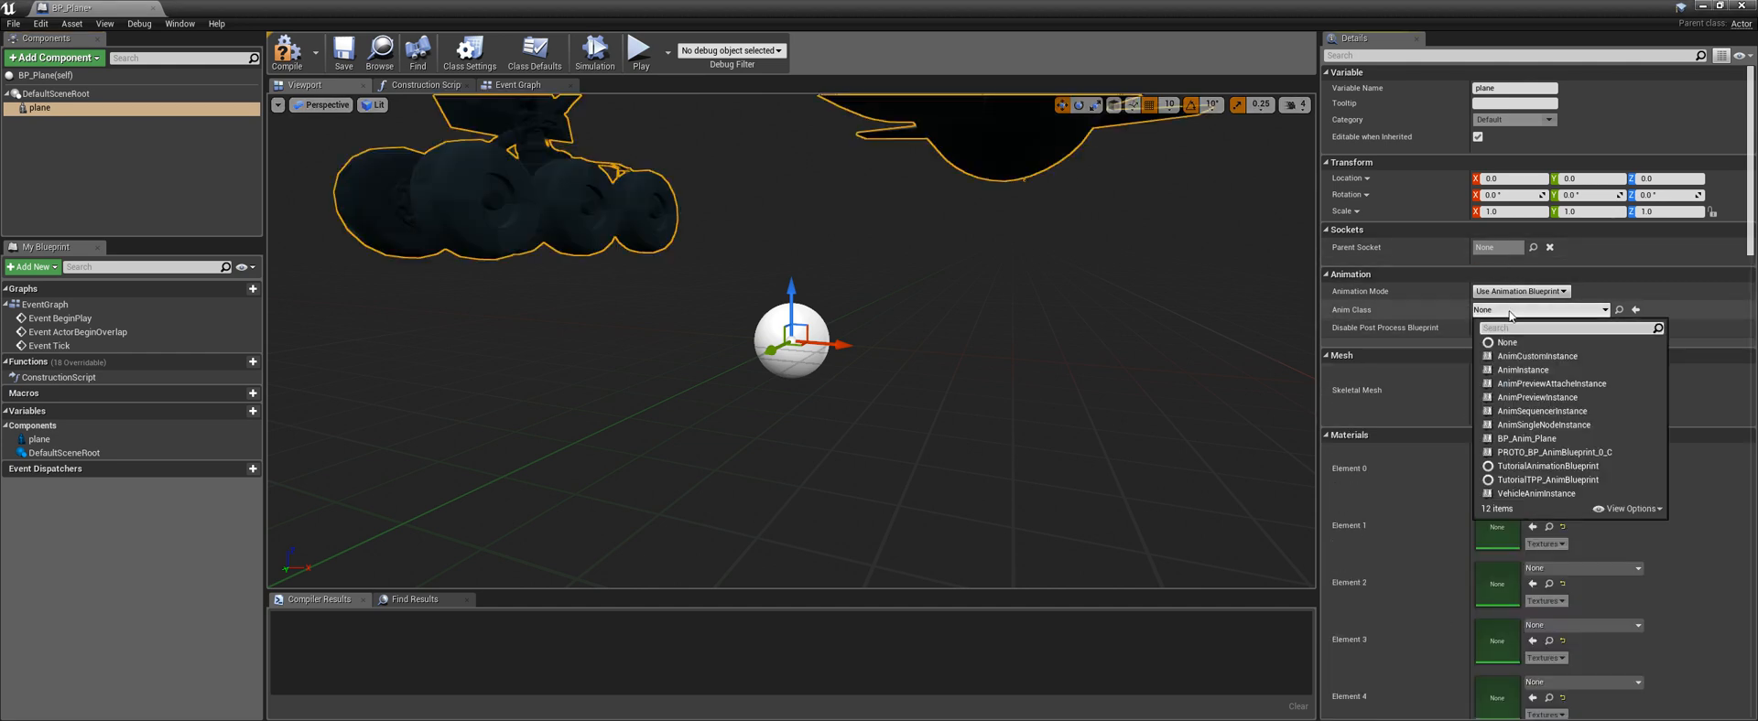
pyautogui.click(1524, 440)
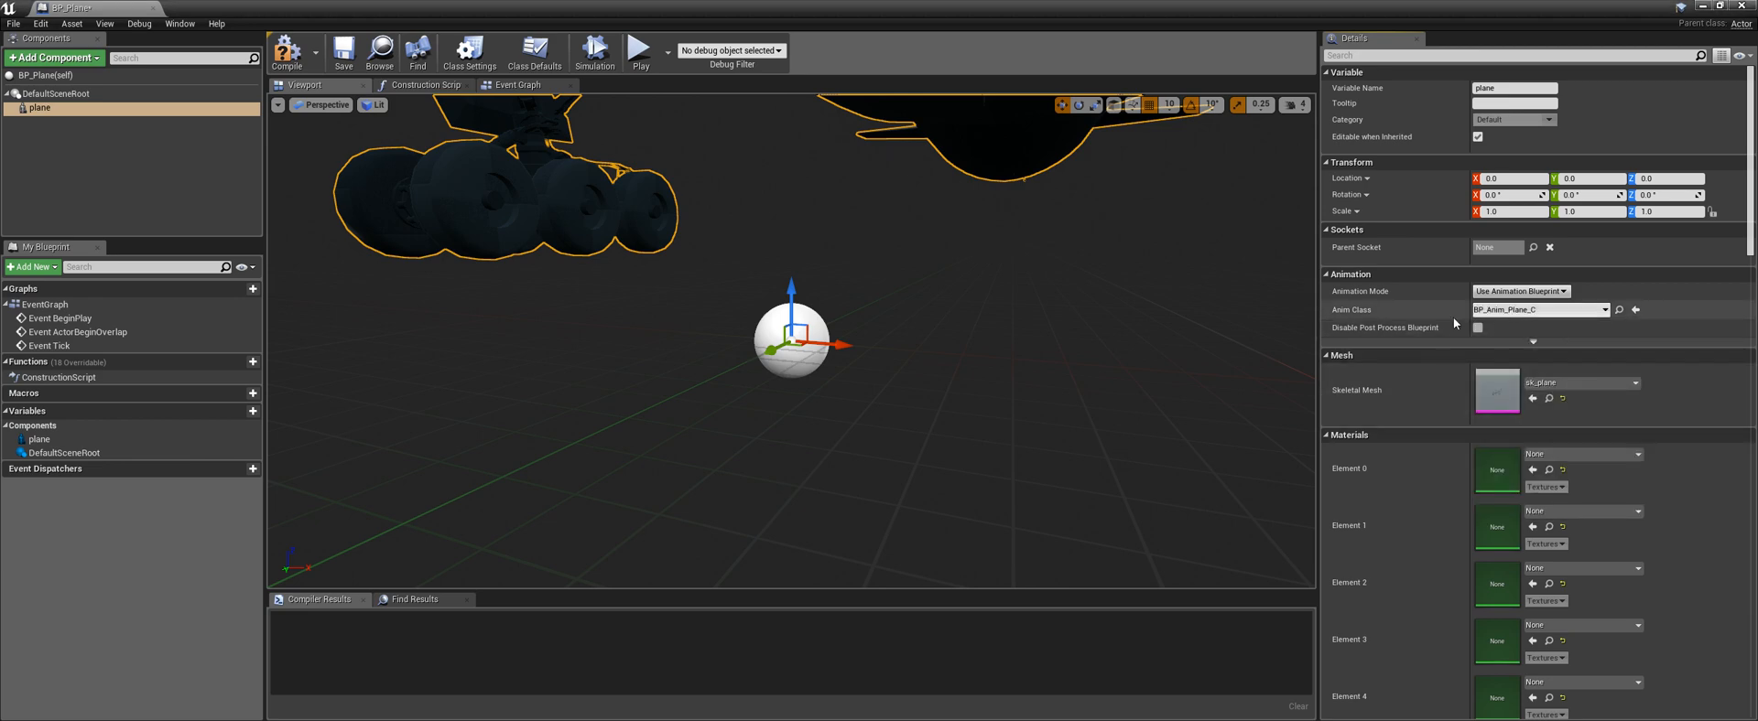
# Dock the BP_Plane editor alongside the level editor and compile the blueprint
pyautogui.moveTo(791, 340)
pyautogui.mouseDown(button='right')
pyautogui.moveTo(769, 340)
pyautogui.moveTo(851, 335)
pyautogui.moveTo(673, 339)
pyautogui.moveTo(787, 340)
pyautogui.mouseUp(button='right')
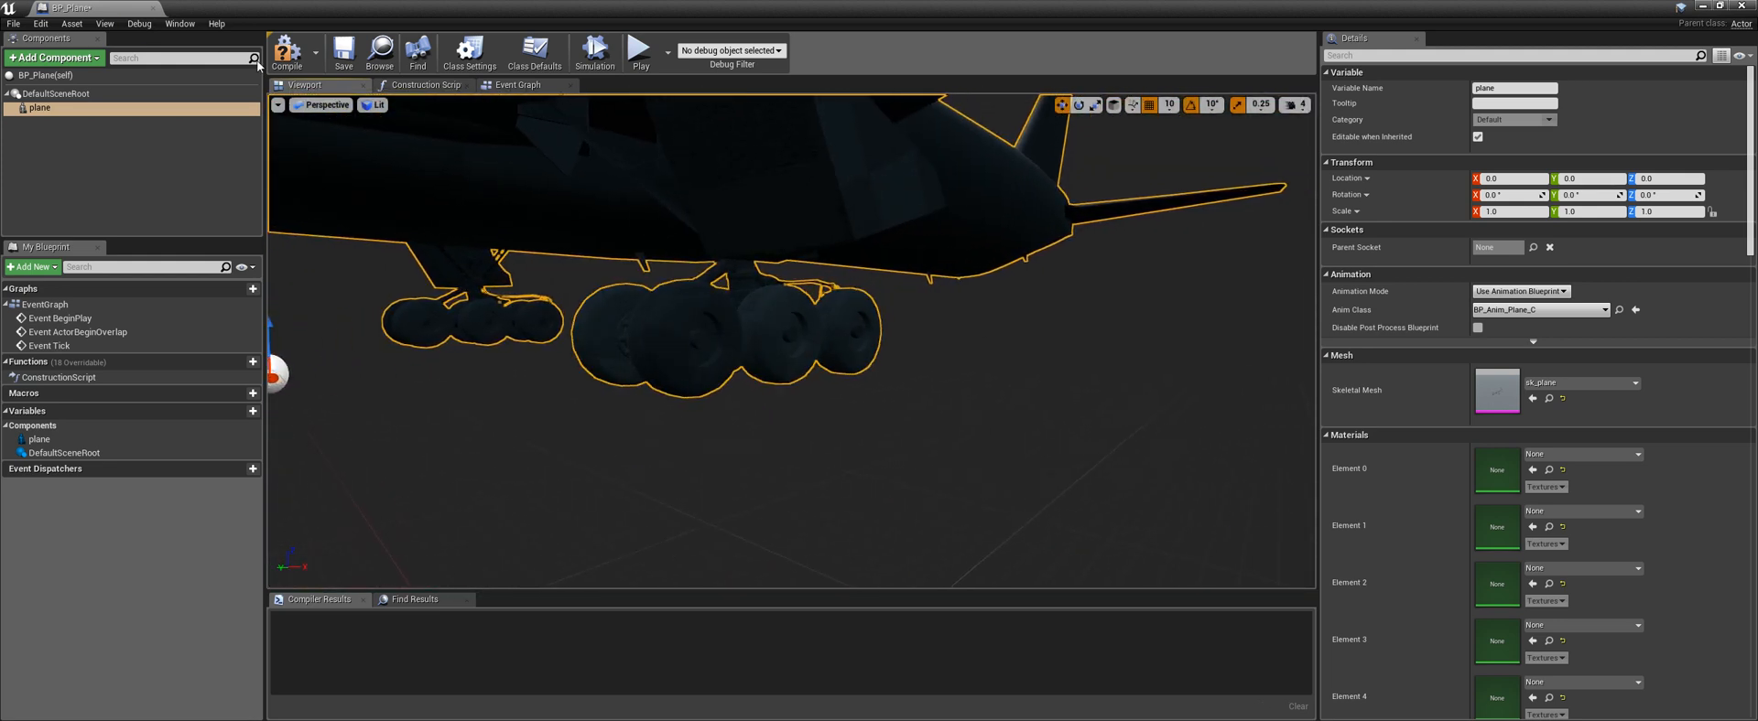
pyautogui.moveTo(119, 16); pyautogui.dragTo(208, 8)
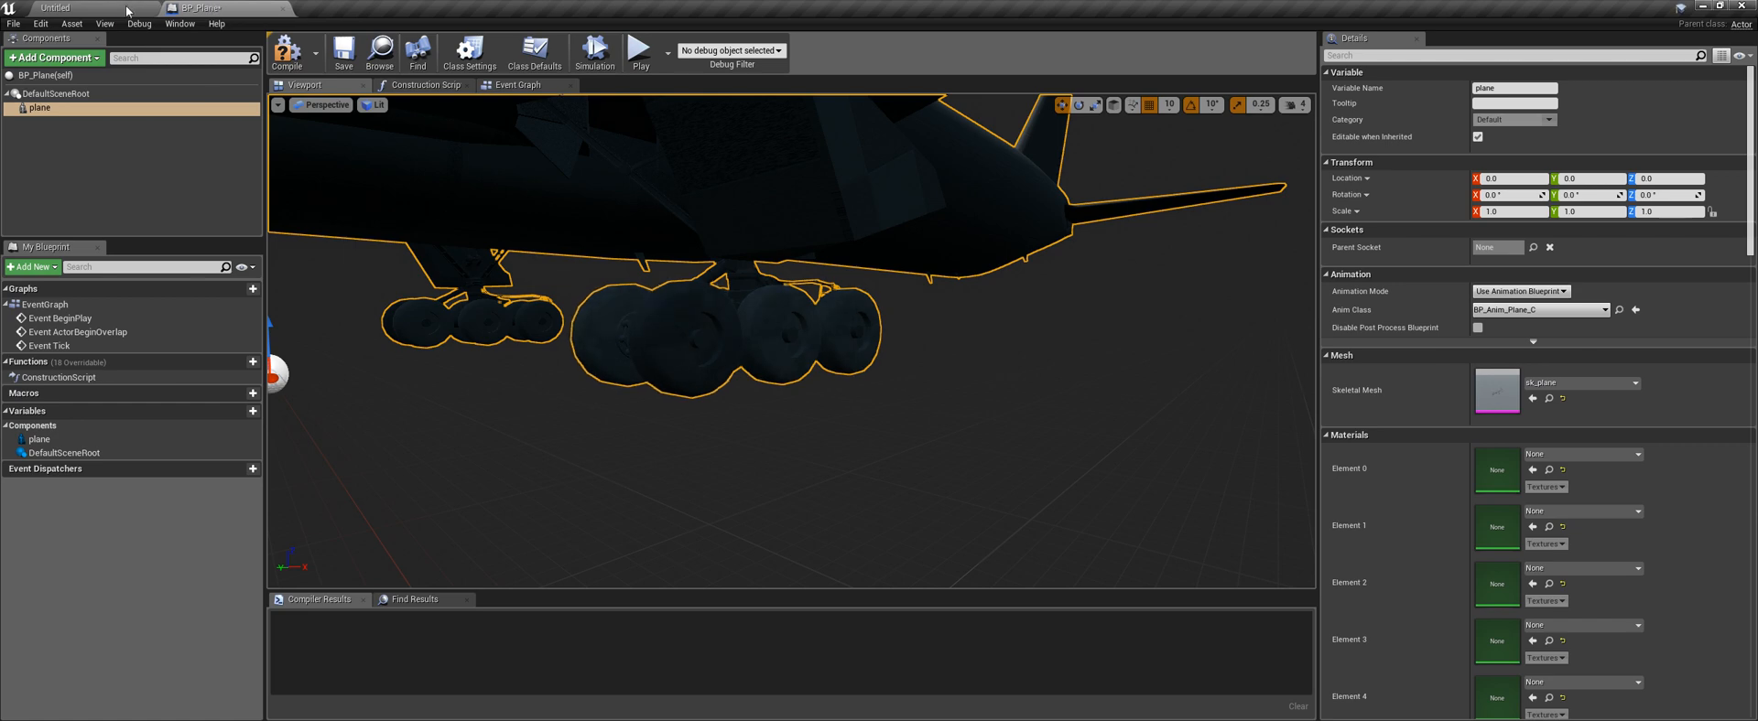
pyautogui.click(287, 51)
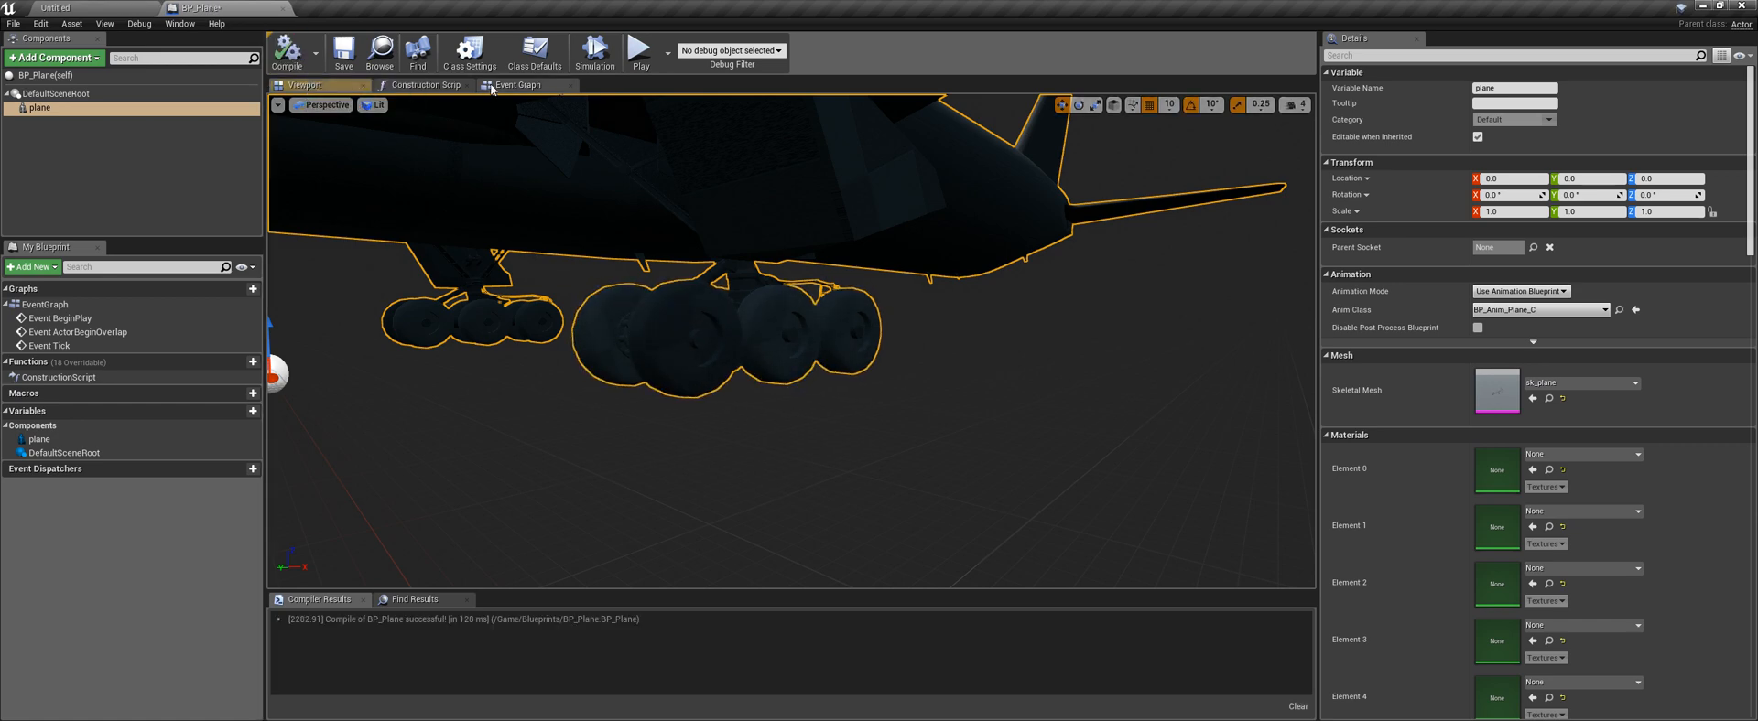
# Open BP_Plane's Event Graph and rearrange the BeginPlay, ActorBeginOverlap and Tick event nodes, keeping Event Tick apart from the other two
pyautogui.click(513, 85)
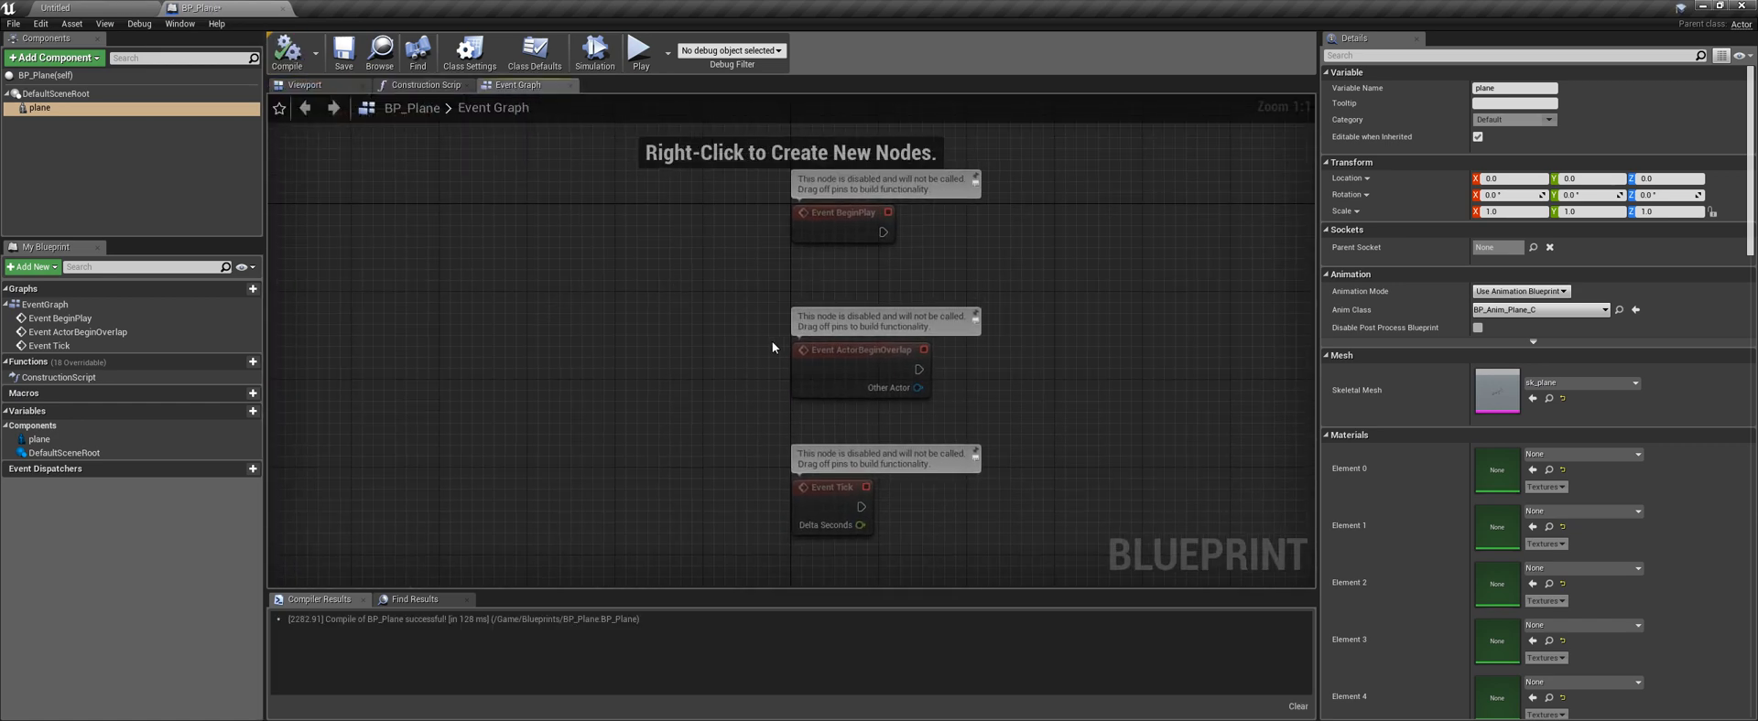
pyautogui.moveTo(848, 349); pyautogui.dragTo(696, 294, button='right')
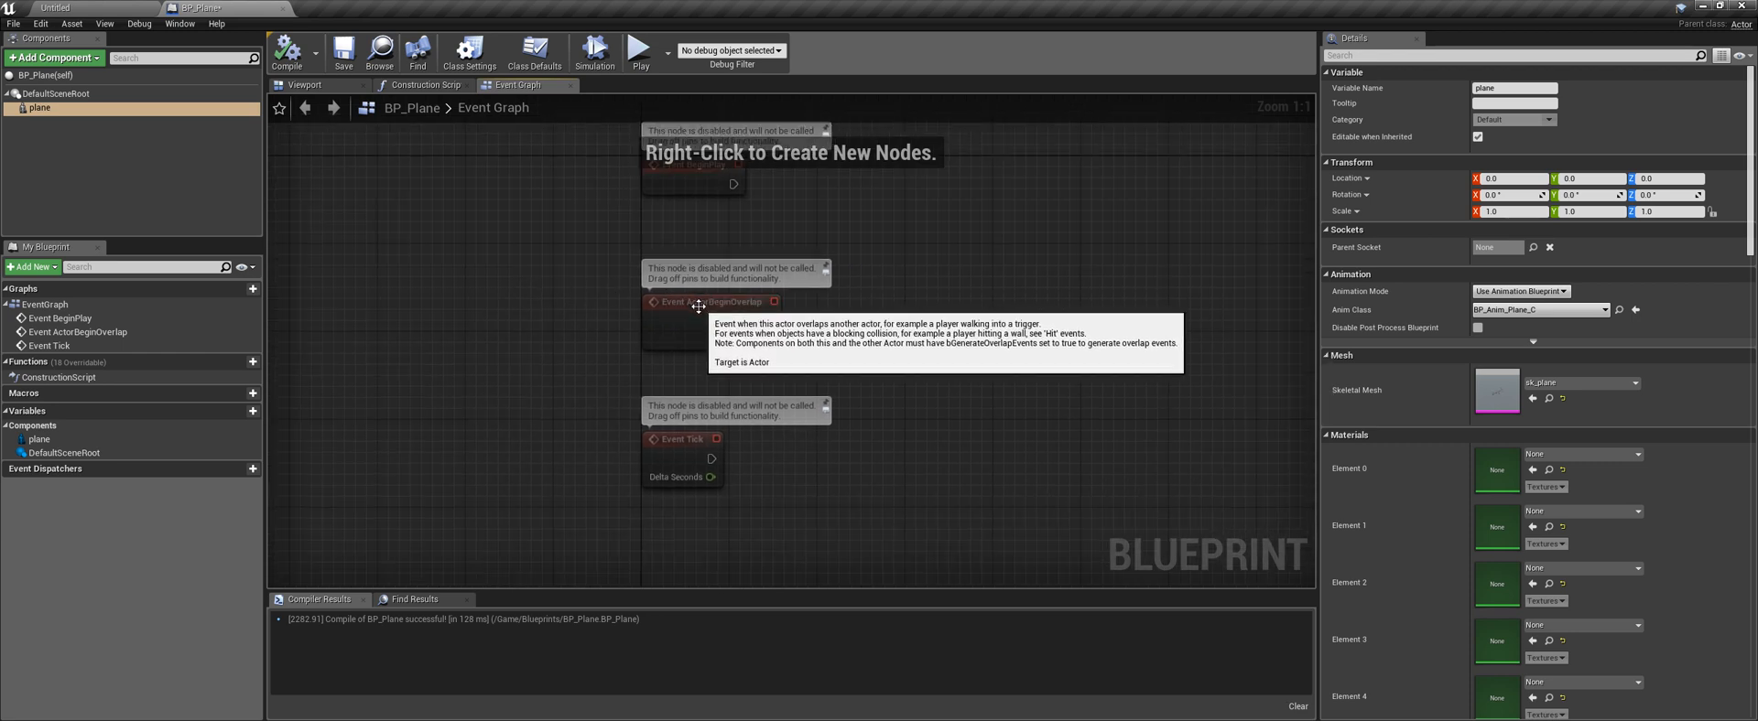
pyautogui.moveTo(693, 294); pyautogui.dragTo(388, 210)
pyautogui.moveTo(646, 251); pyautogui.dragTo(624, 331, button='right')
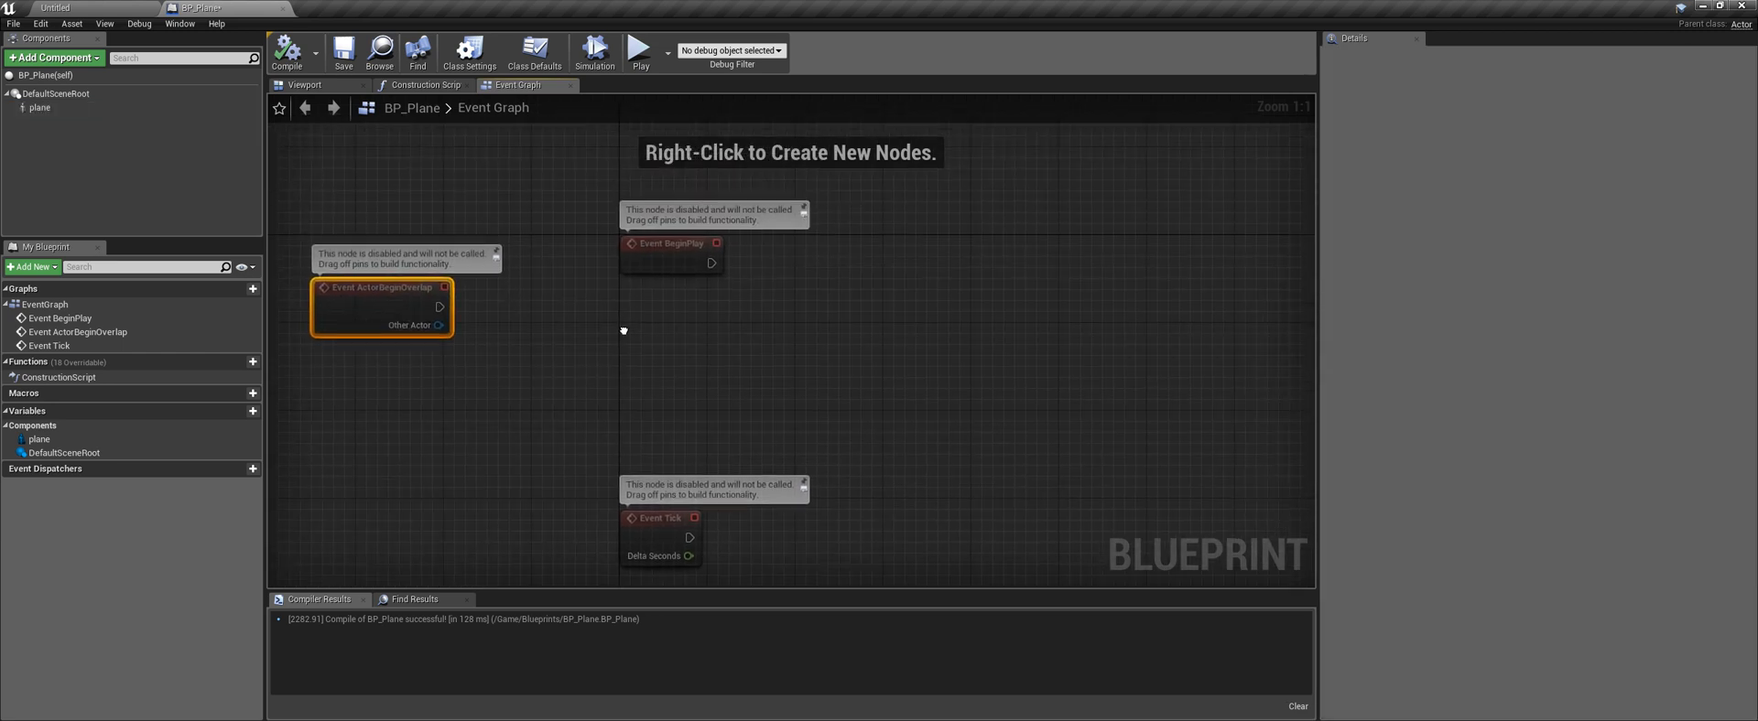
pyautogui.moveTo(652, 242); pyautogui.dragTo(408, 180)
pyautogui.moveTo(643, 515); pyautogui.dragTo(577, 384)
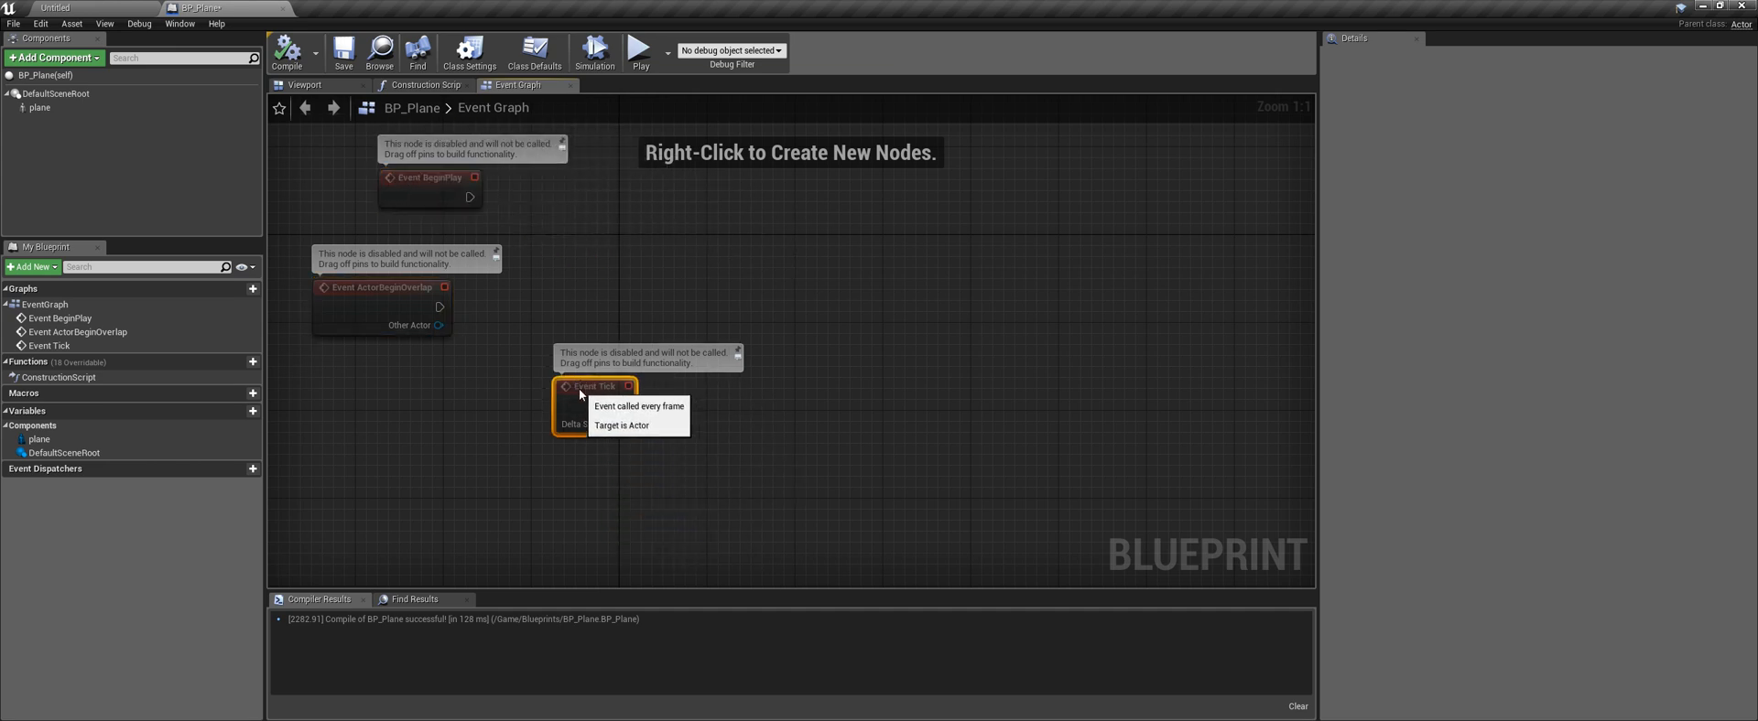
# Add a reference to the plane component below Event Tick and connect it to a Get Anim Instance node
pyautogui.moveTo(39, 107); pyautogui.dragTo(750, 479)
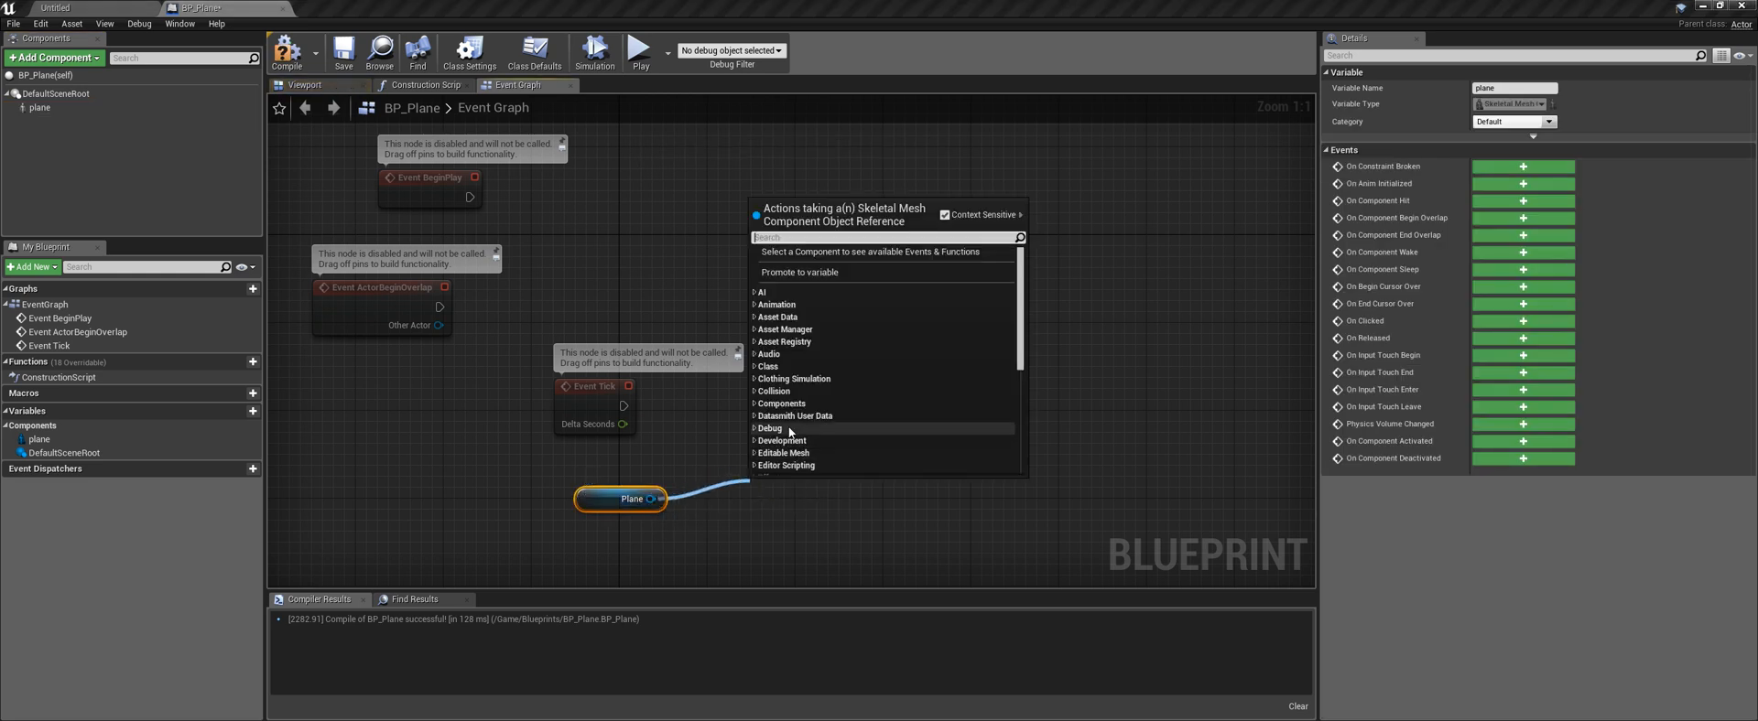
pyautogui.write('animinst')
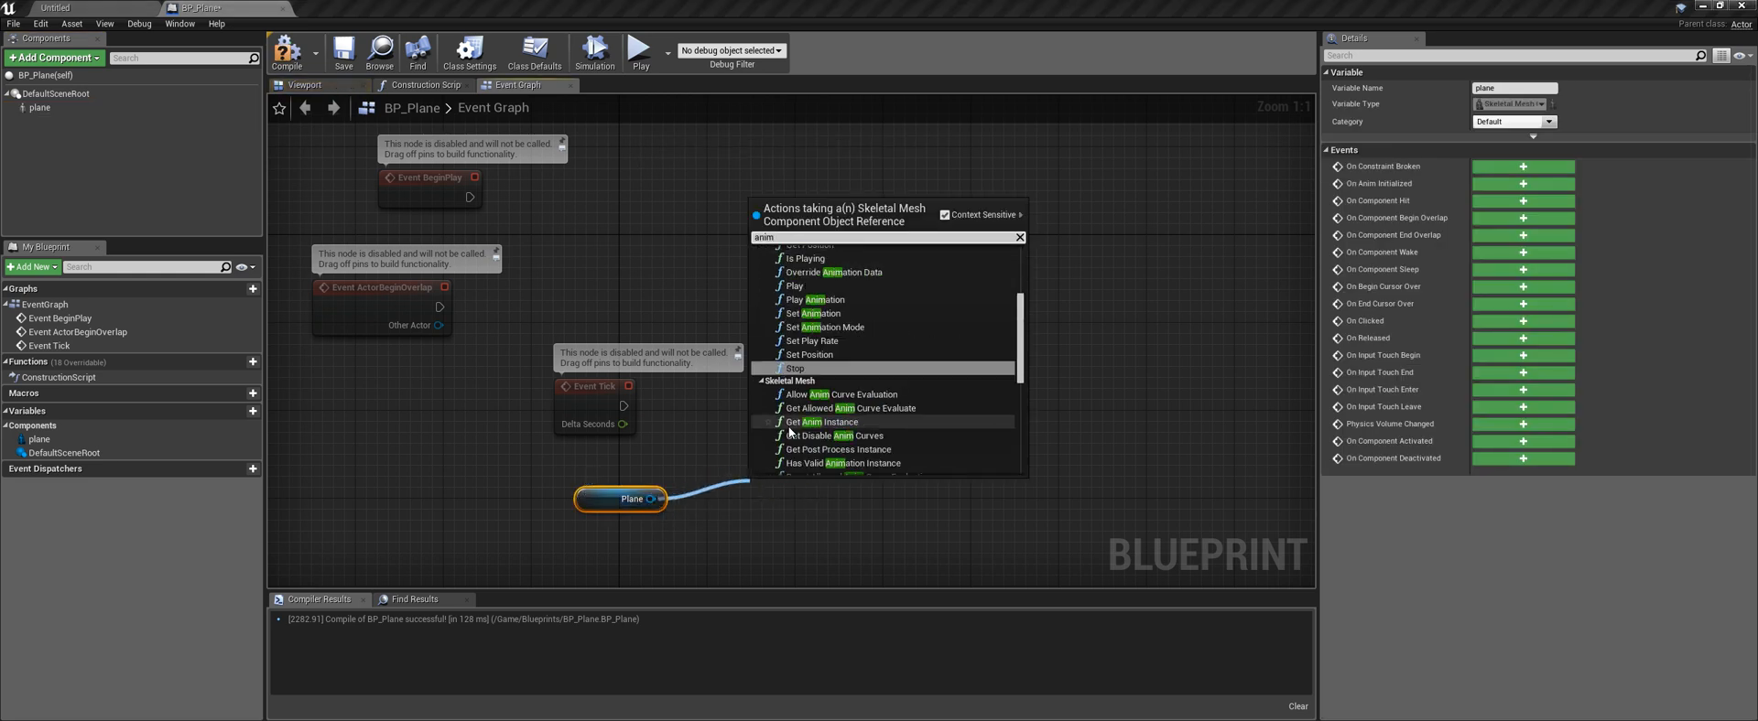
pyautogui.press('Down')
pyautogui.press('Up')
pyautogui.press('Up')
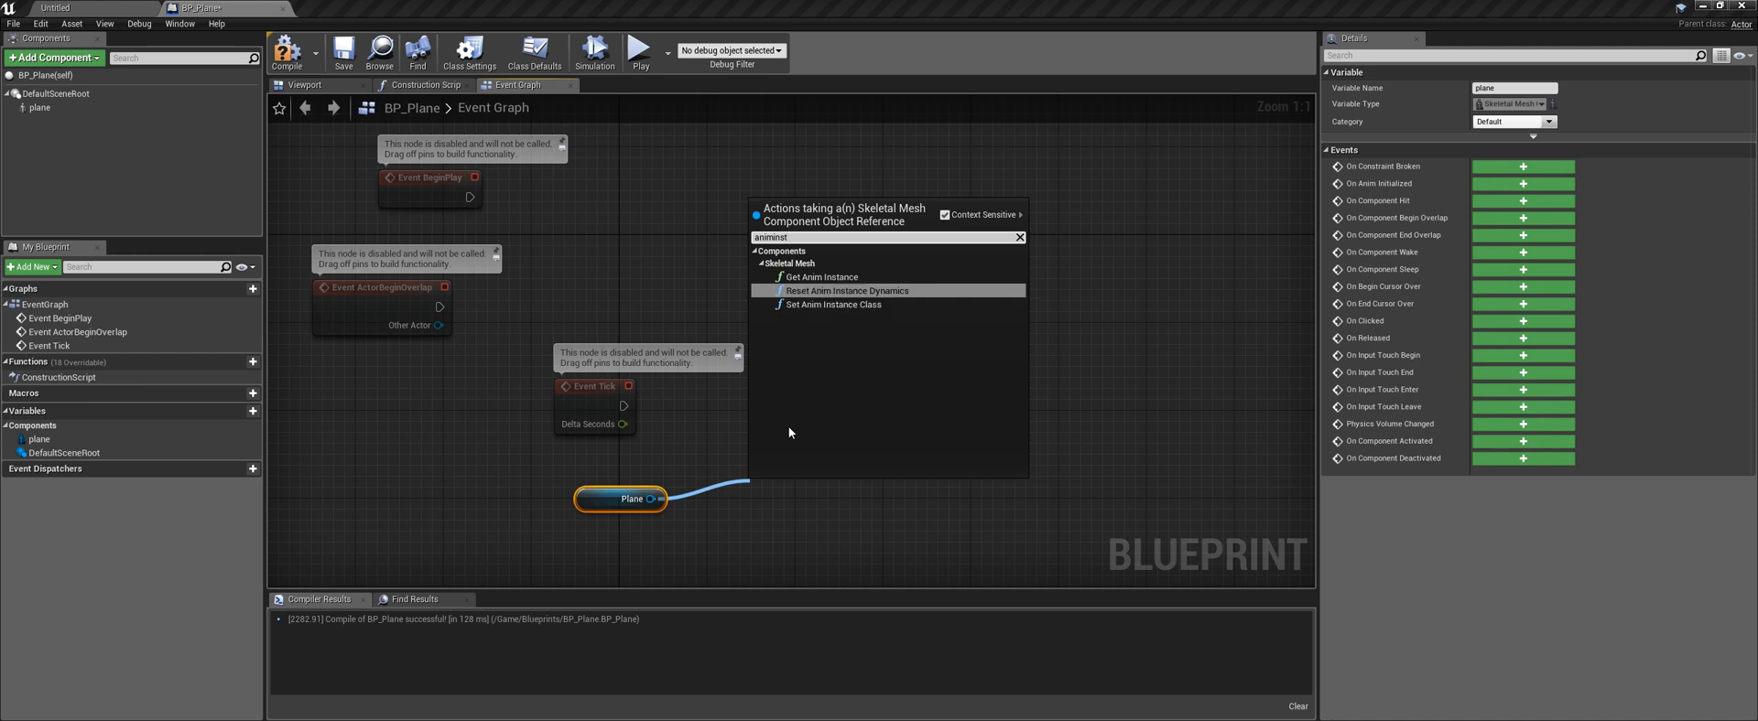
pyautogui.press('Return')
# Cast the Get Anim Instance return value to BP_Anim_Plane and place the cast node level with Event Tick
pyautogui.moveTo(790, 432); pyautogui.dragTo(695, 373, button='right')
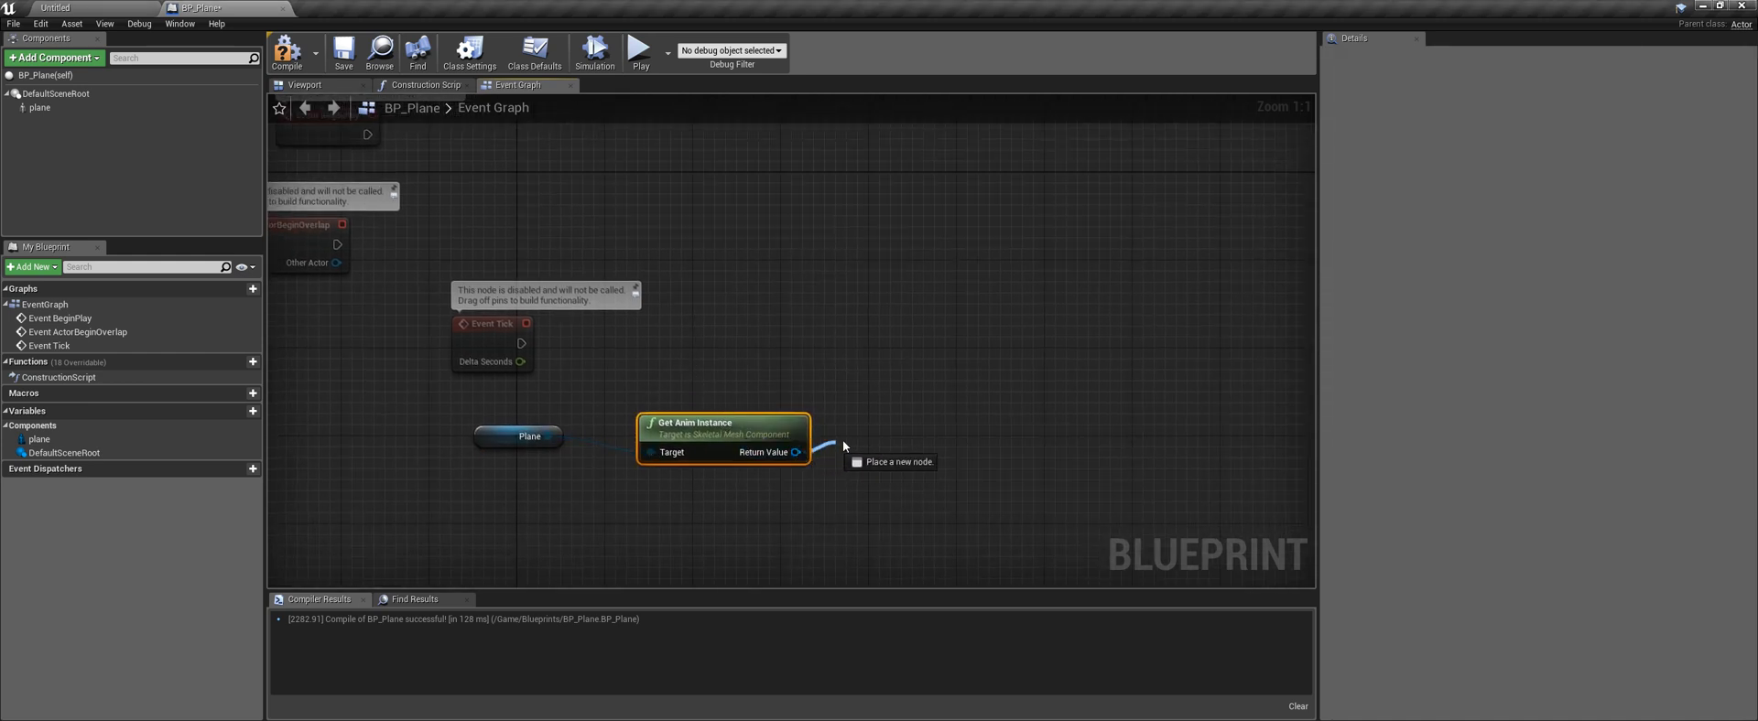
pyautogui.moveTo(843, 442); pyautogui.dragTo(873, 435)
pyautogui.write('cast')
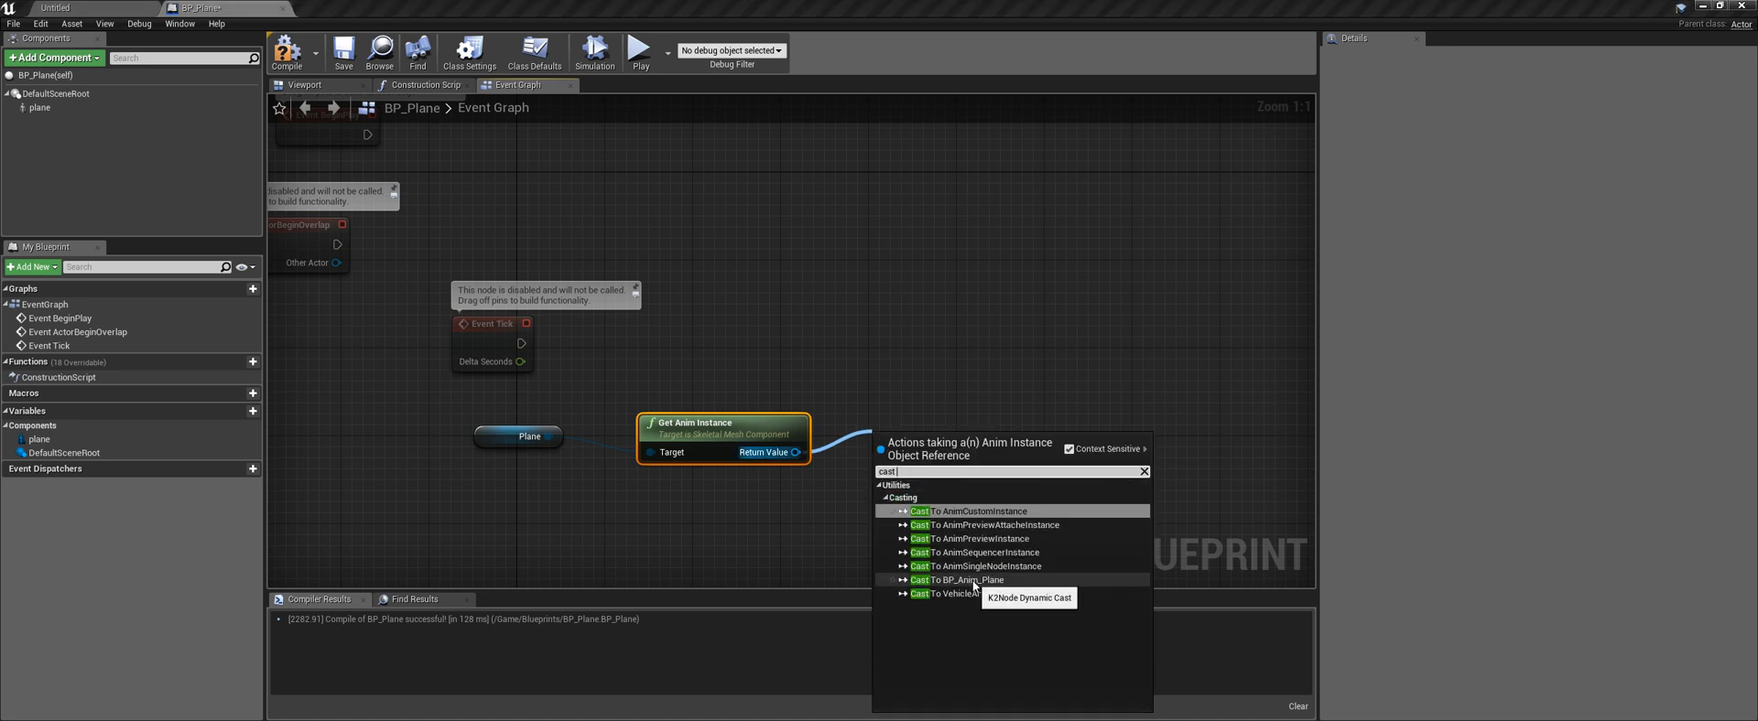
pyautogui.click(973, 582)
pyautogui.moveTo(899, 357); pyautogui.dragTo(785, 347, button='right')
pyautogui.moveTo(840, 434); pyautogui.dragTo(825, 309)
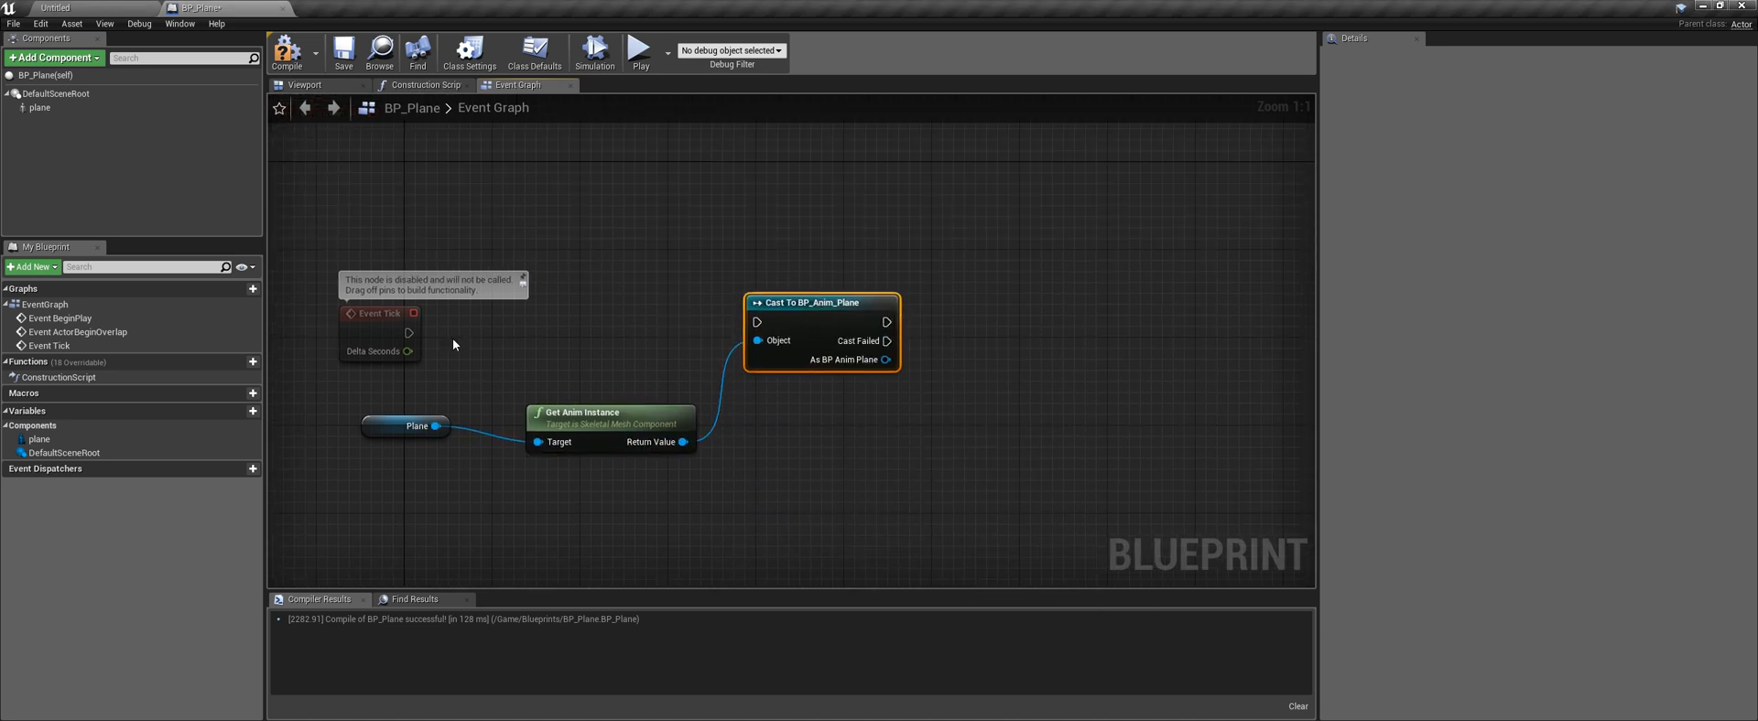
# Connect Event Tick to the BP_Anim_Plane cast and add a Set Gear Retract node from its As BP Anim Plane output, level with the cast
pyautogui.moveTo(762, 322); pyautogui.dragTo(623, 383, button='right')
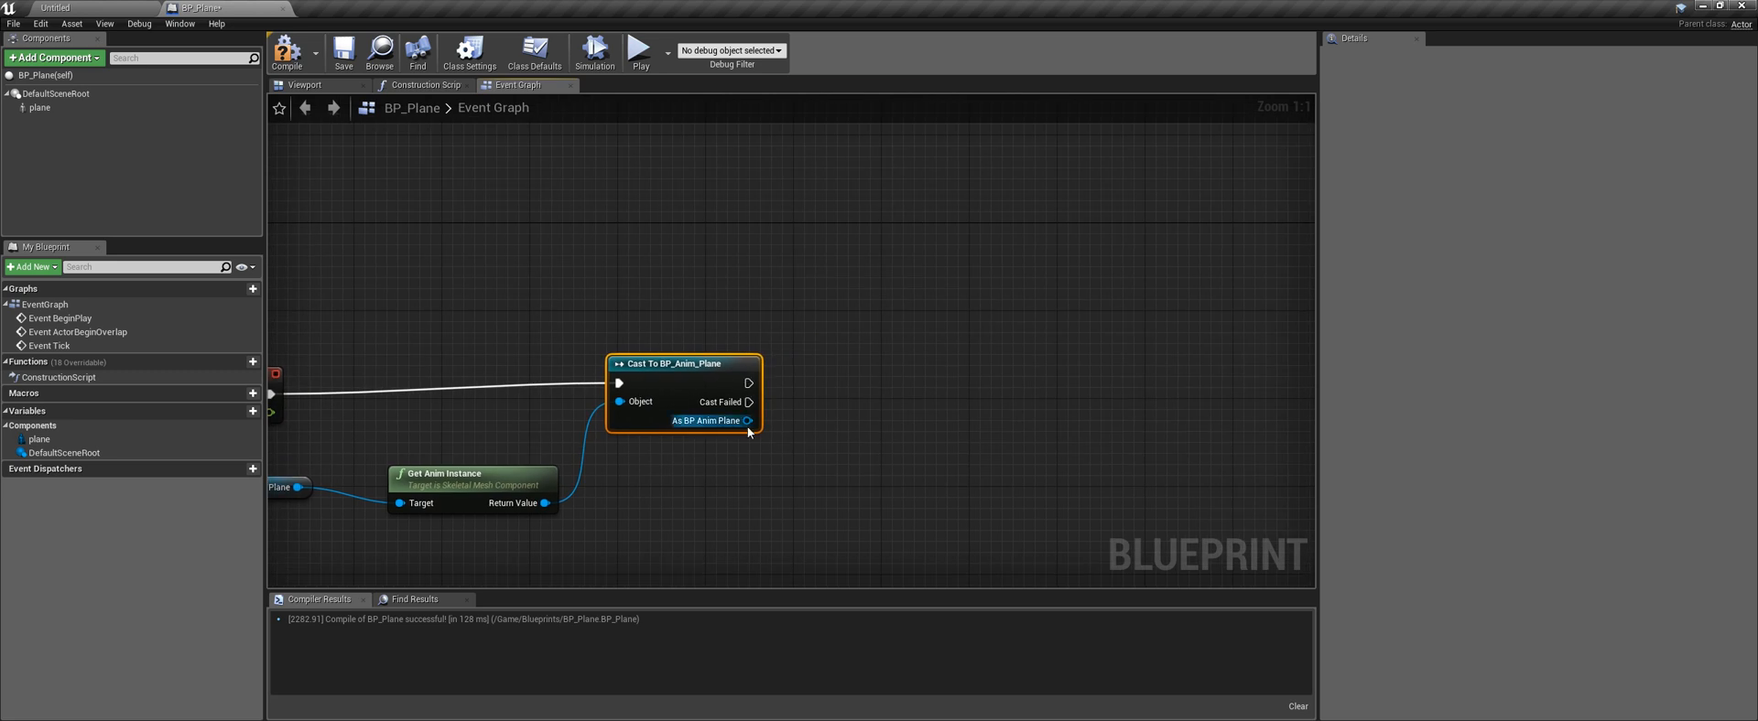
pyautogui.moveTo(747, 420); pyautogui.dragTo(844, 421)
pyautogui.write('set')
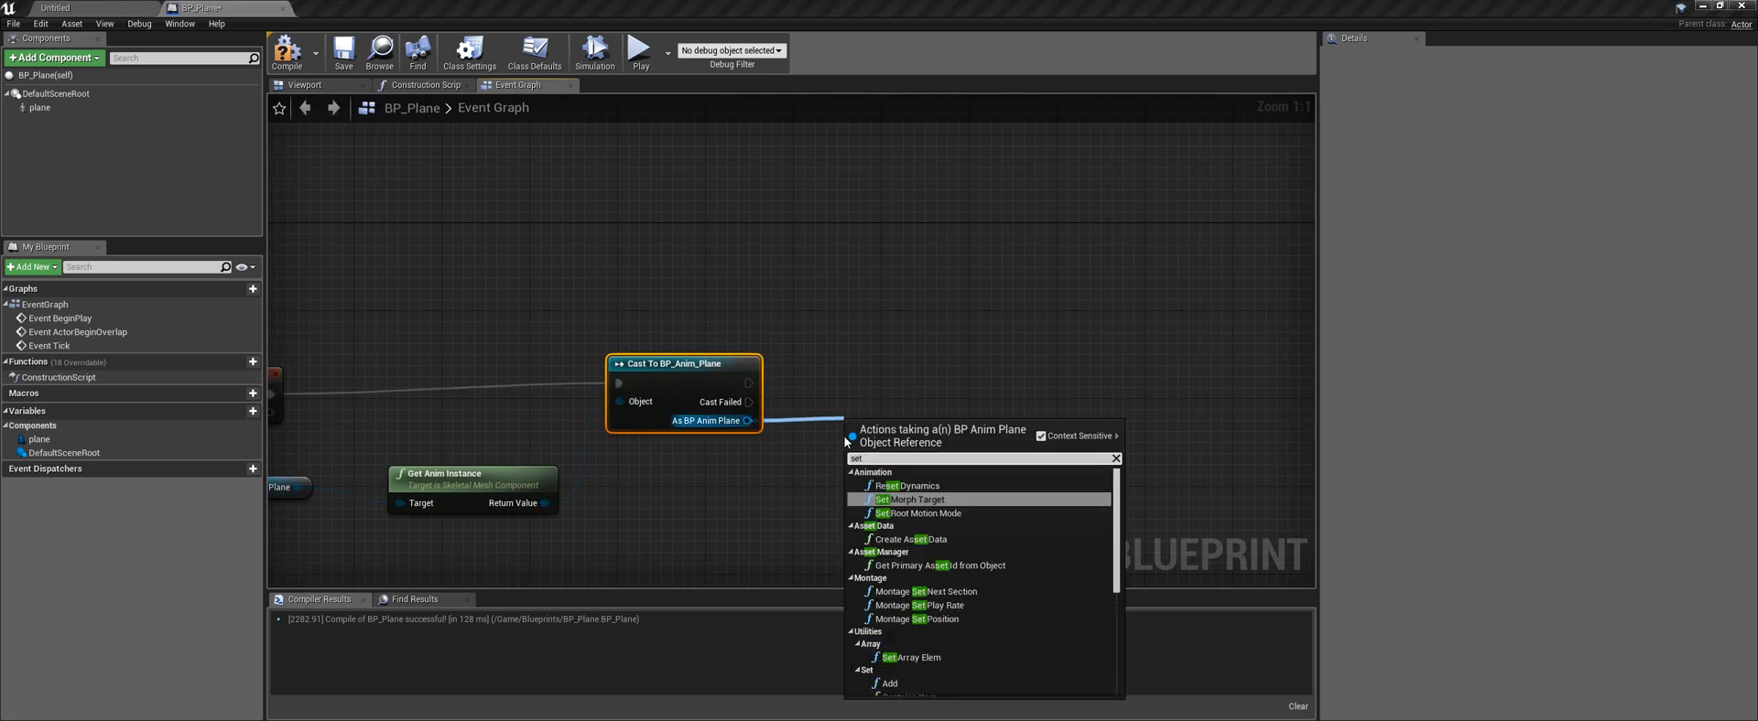
pyautogui.write(' gear')
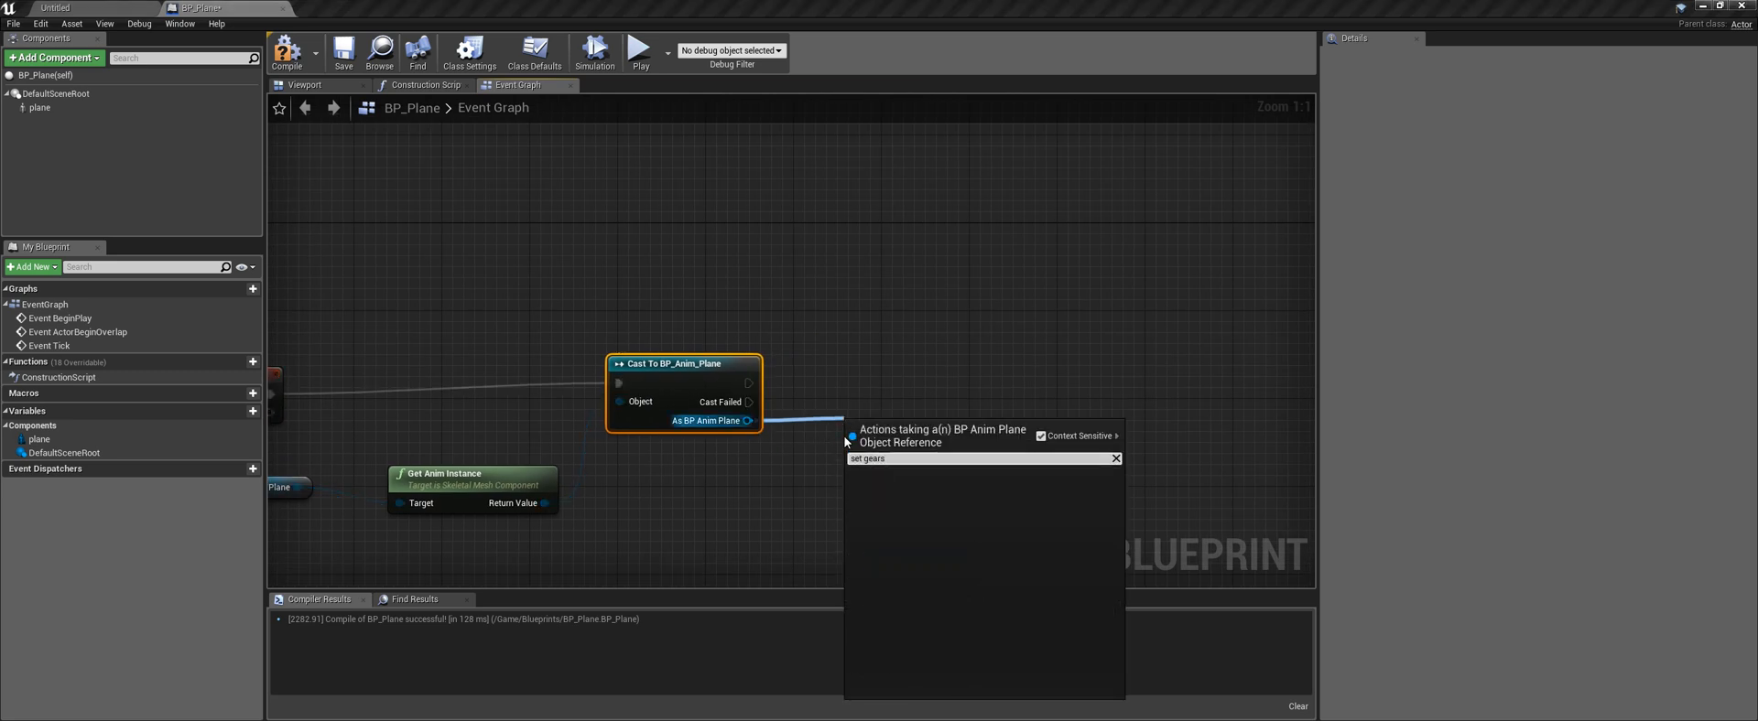
pyautogui.press('Return')
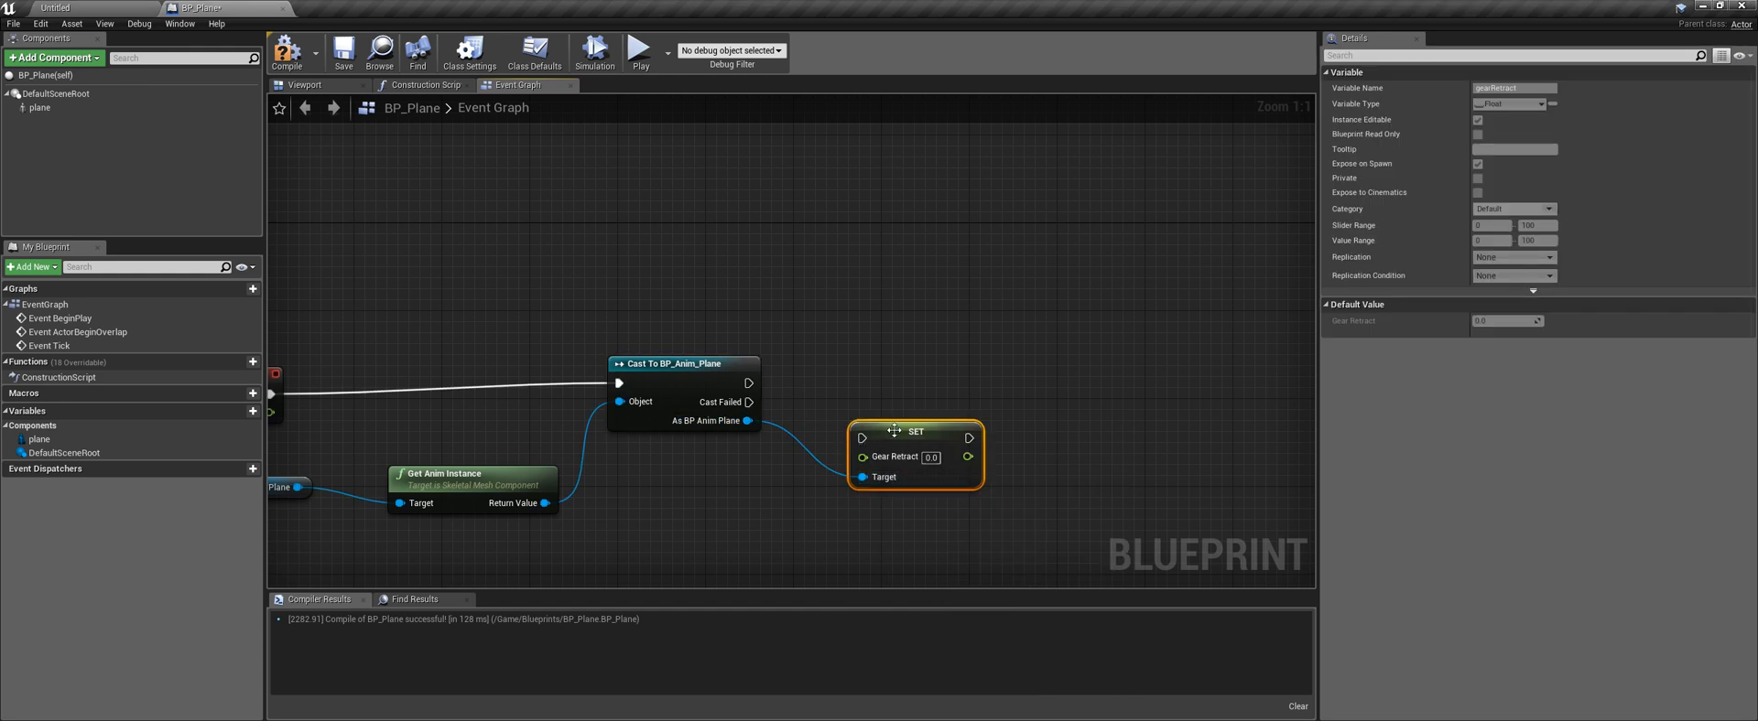
pyautogui.moveTo(893, 431); pyautogui.dragTo(894, 376)
# Add a Set Wheel Shocks node from the As BP Anim Plane output, below the Set Gear Retract node
pyautogui.moveTo(799, 452); pyautogui.dragTo(649, 409, button='right')
pyautogui.moveTo(597, 377); pyautogui.dragTo(717, 436)
pyautogui.write('set wheel')
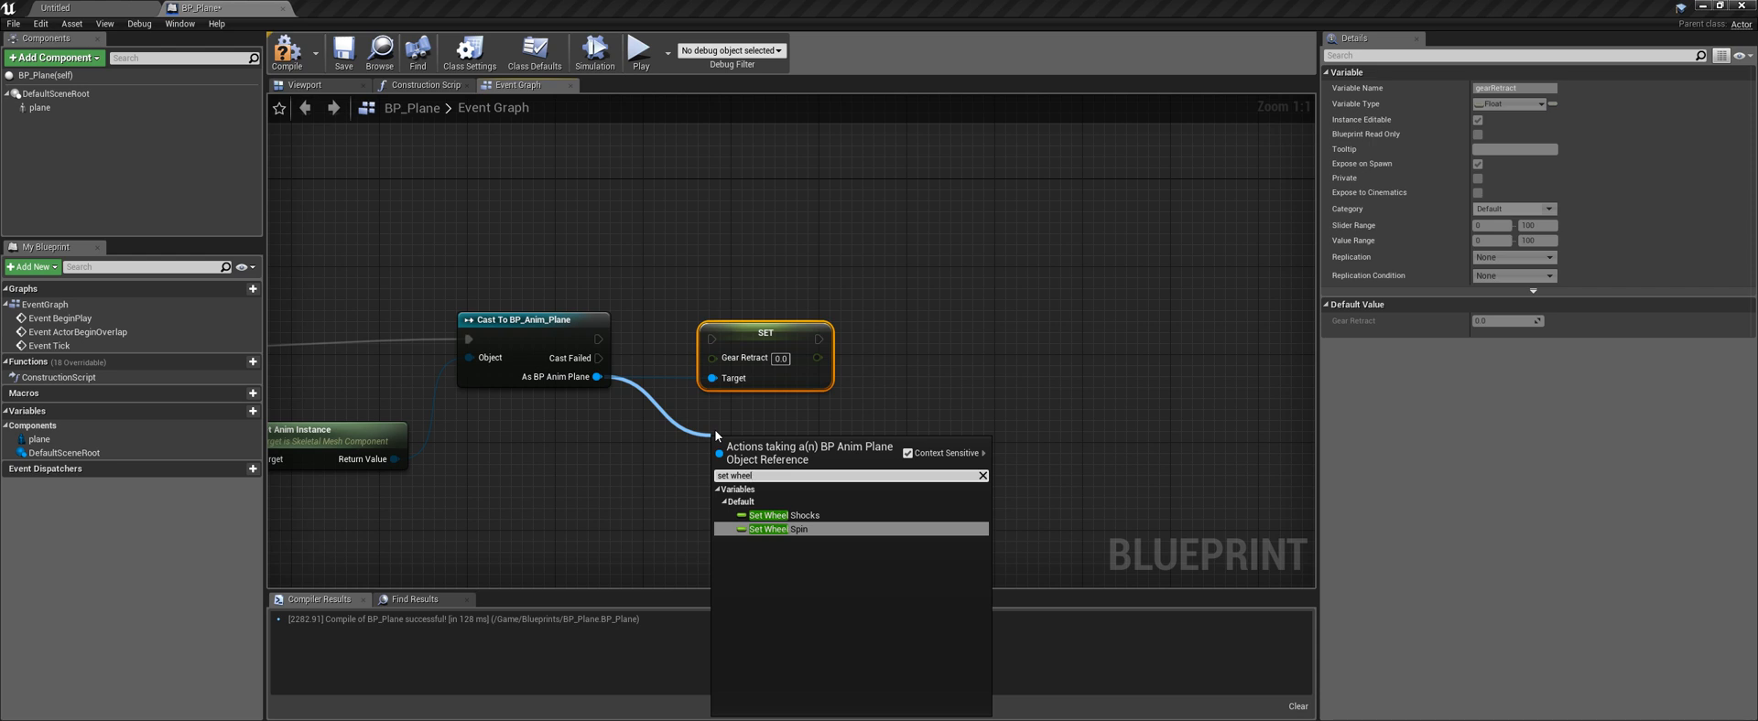
pyautogui.press('Up')
pyautogui.press('Return')
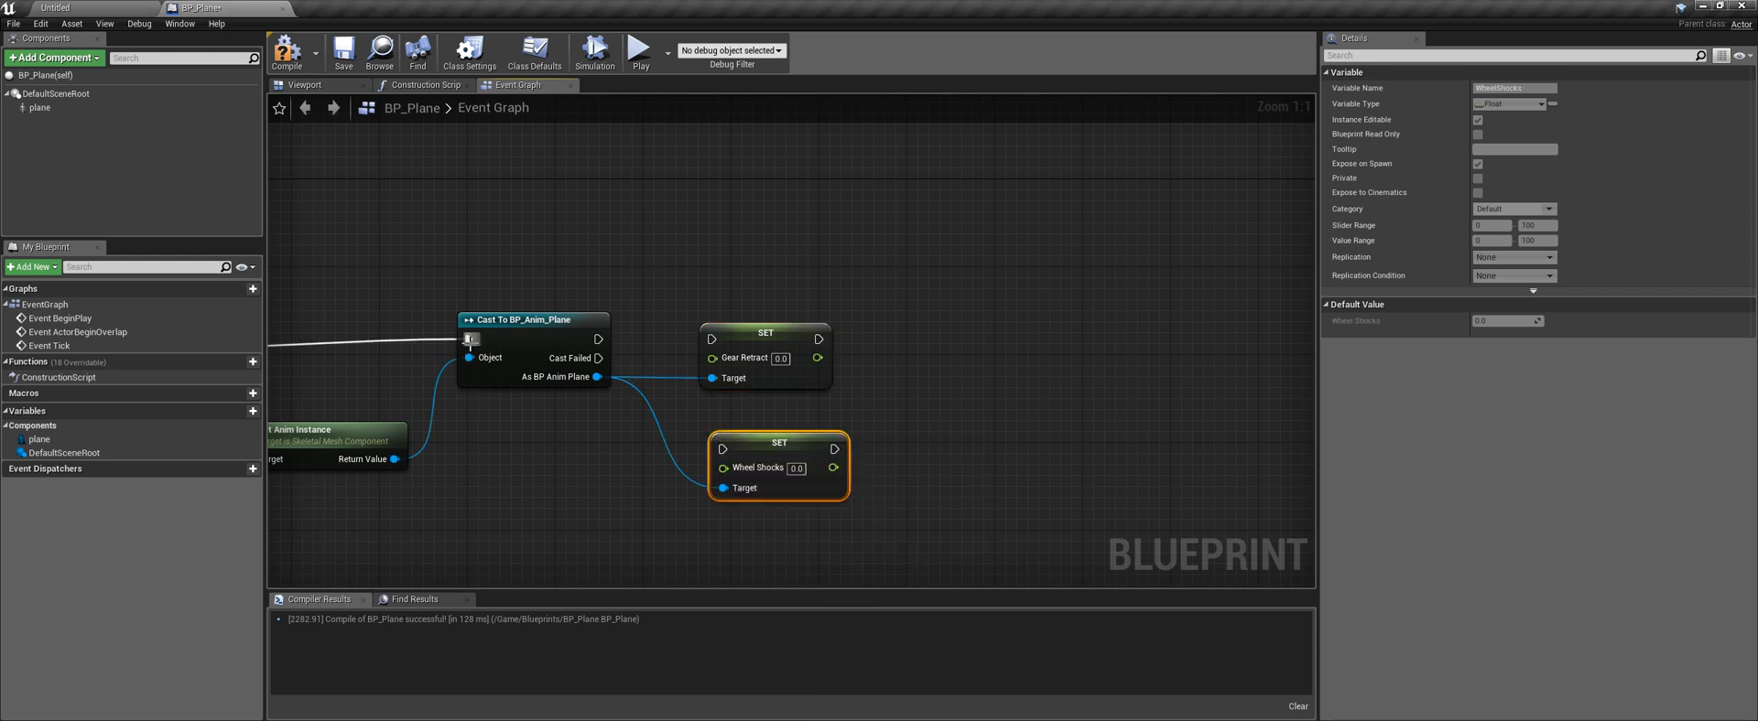
# Add a Set Wheel Spin node from the As BP Anim Plane output, below the Set Wheel Shocks node
pyautogui.moveTo(597, 376); pyautogui.dragTo(699, 571)
pyautogui.write('set')
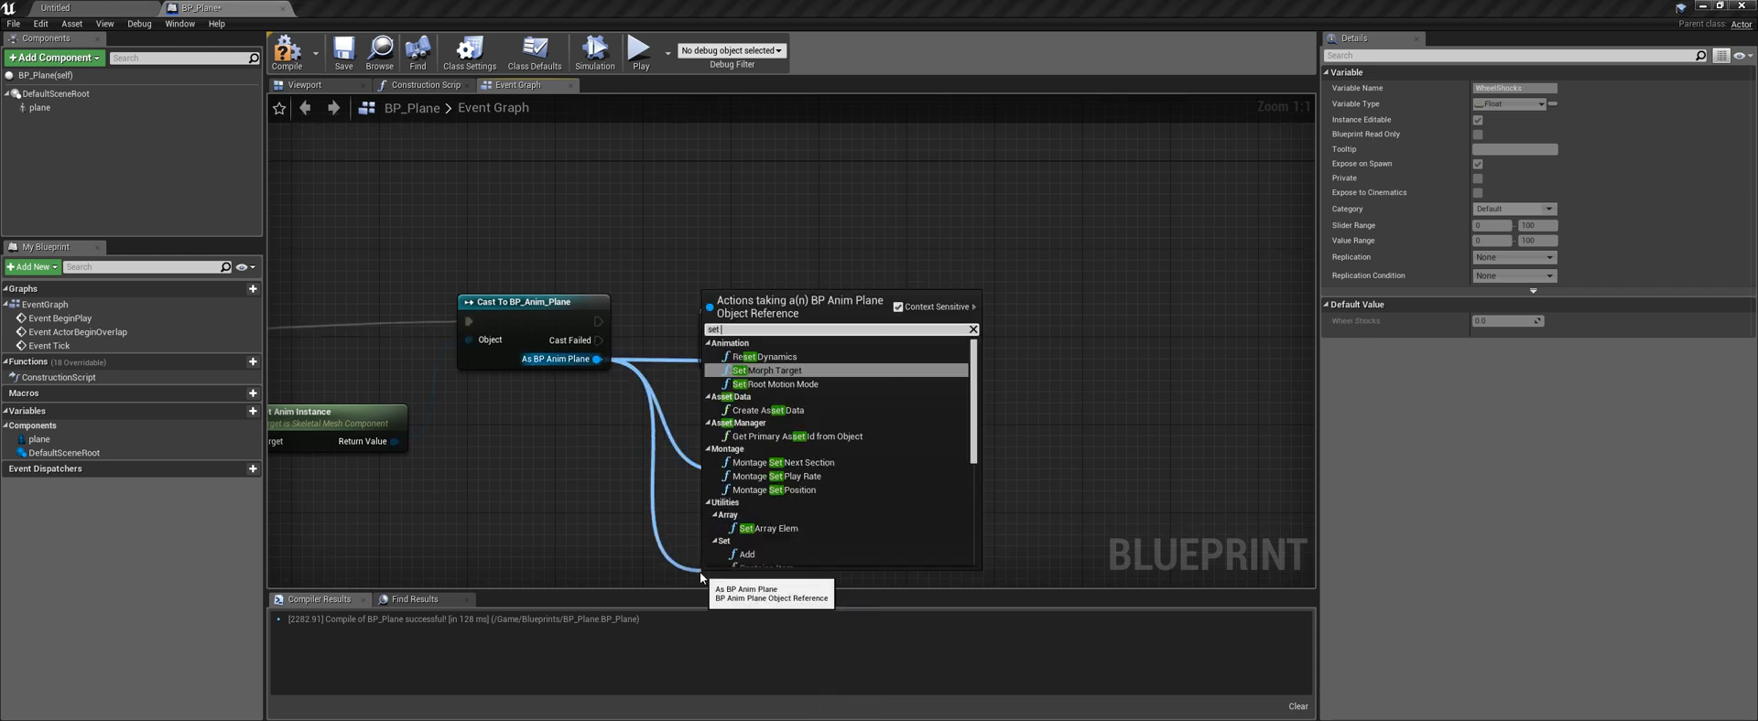
pyautogui.write(' wheelsp')
pyautogui.press('Return')
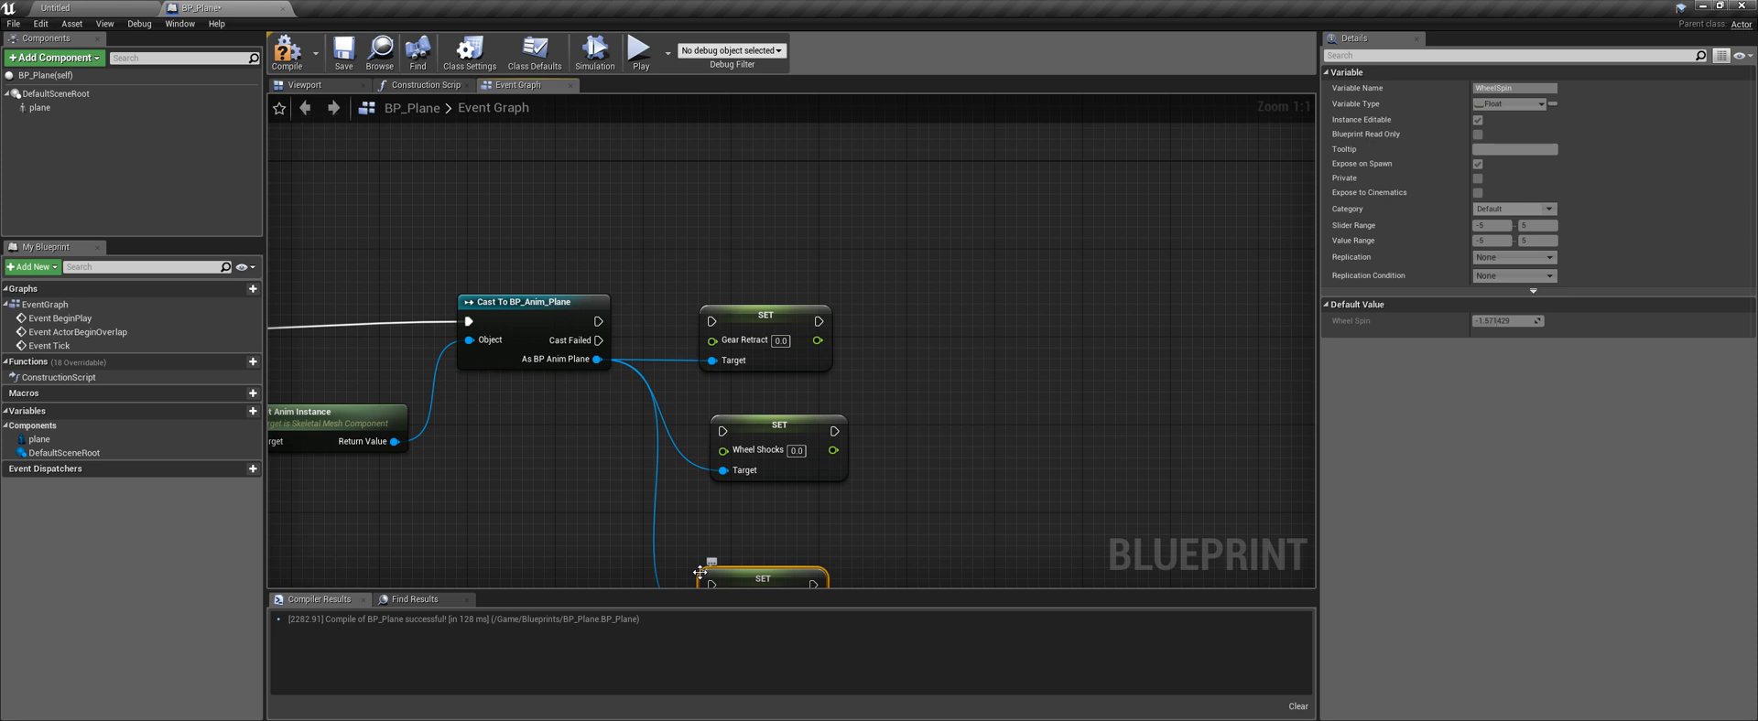
pyautogui.moveTo(699, 572); pyautogui.dragTo(647, 516, button='right')
pyautogui.moveTo(719, 523); pyautogui.dragTo(718, 491)
# Move the three Set nodes farther from the cast and add a Sequence node on the cast's execution output
pyautogui.scroll(-1, 810, 317)
pyautogui.moveTo(827, 218); pyautogui.dragTo(719, 480)
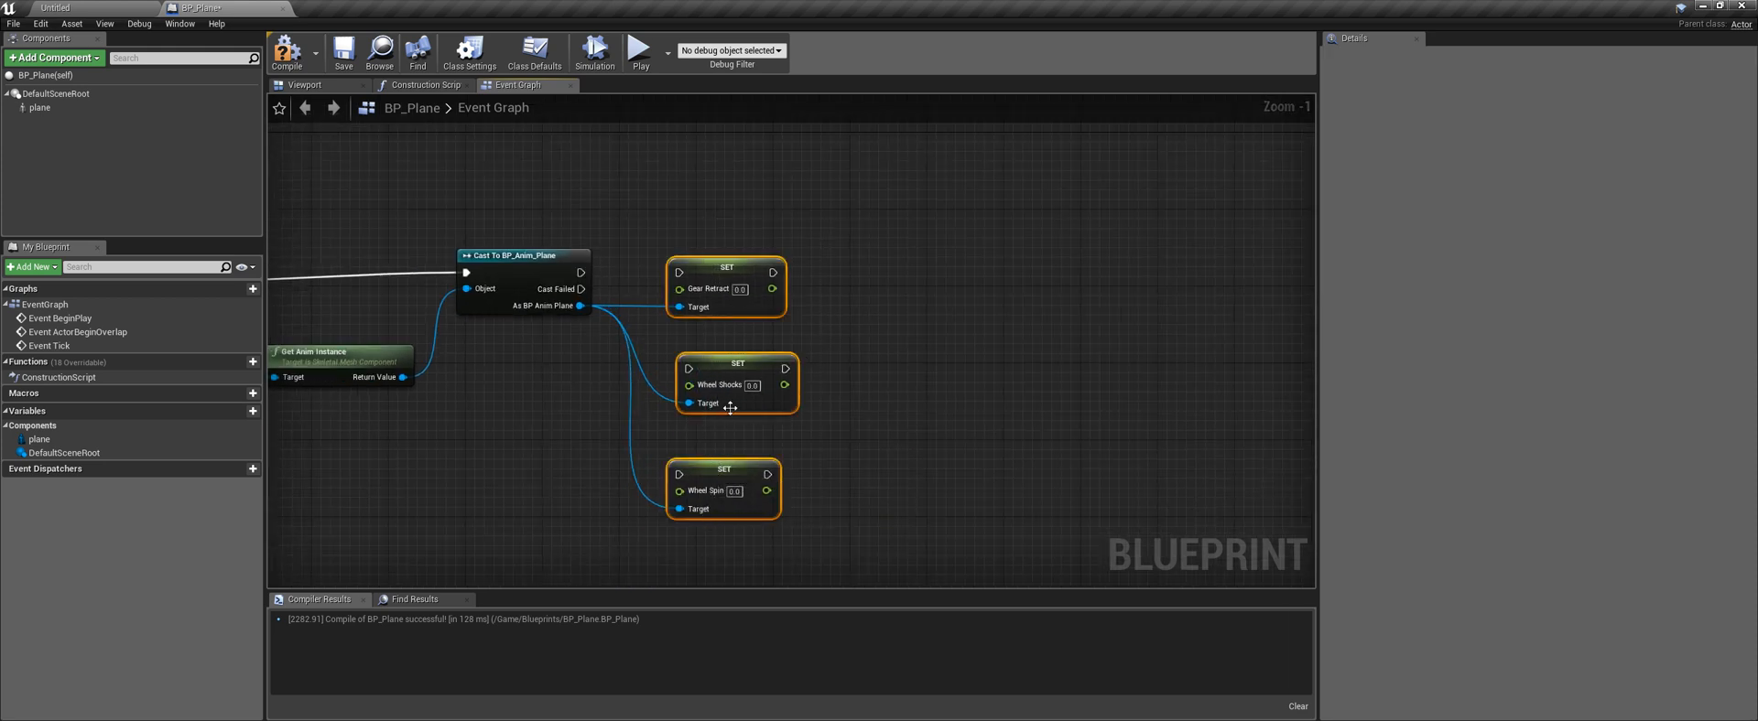
pyautogui.moveTo(729, 408); pyautogui.dragTo(990, 388)
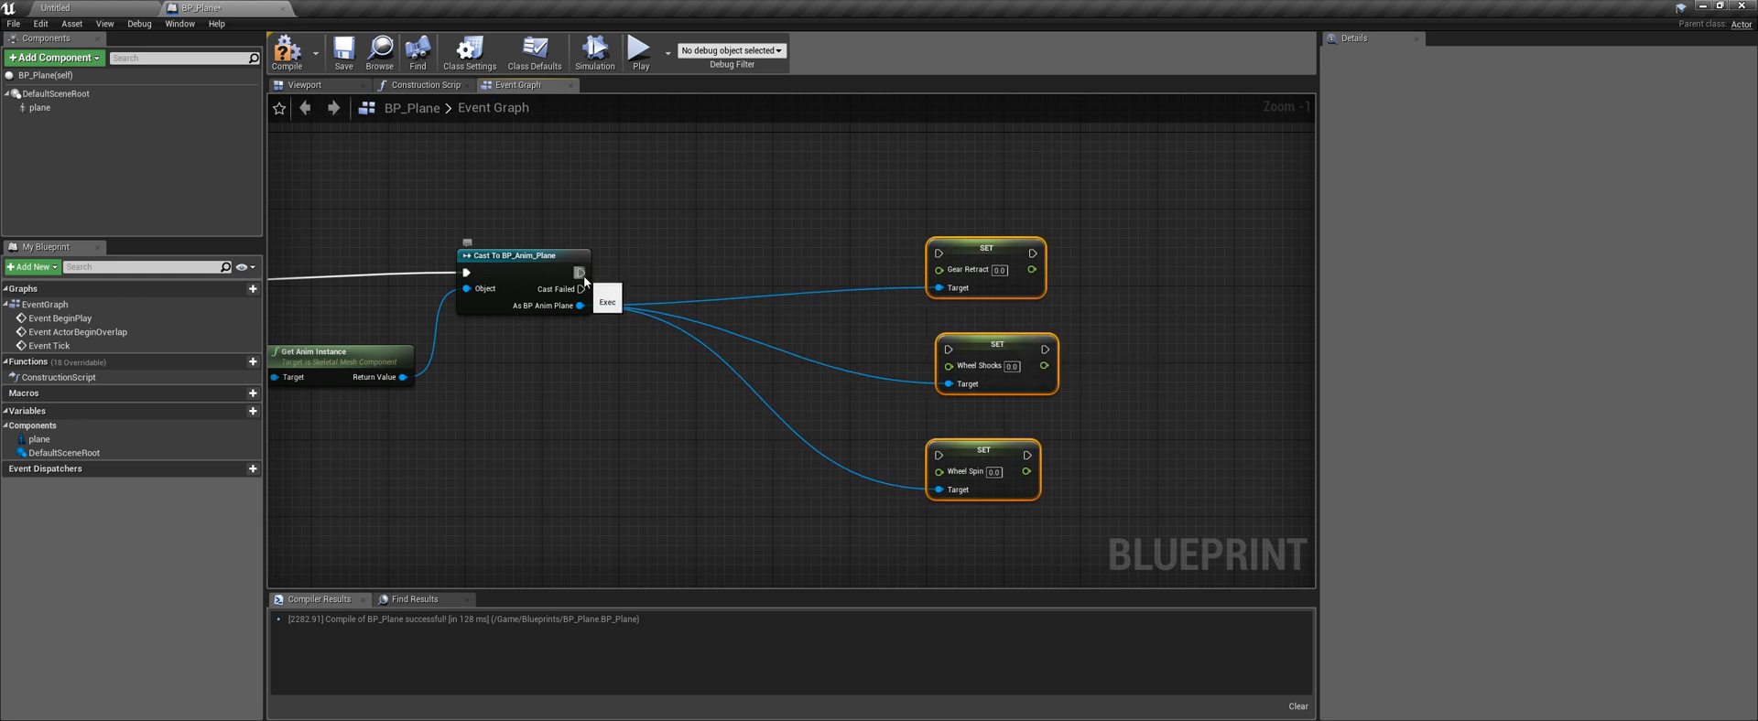
pyautogui.moveTo(581, 272); pyautogui.dragTo(689, 267)
pyautogui.write('seq')
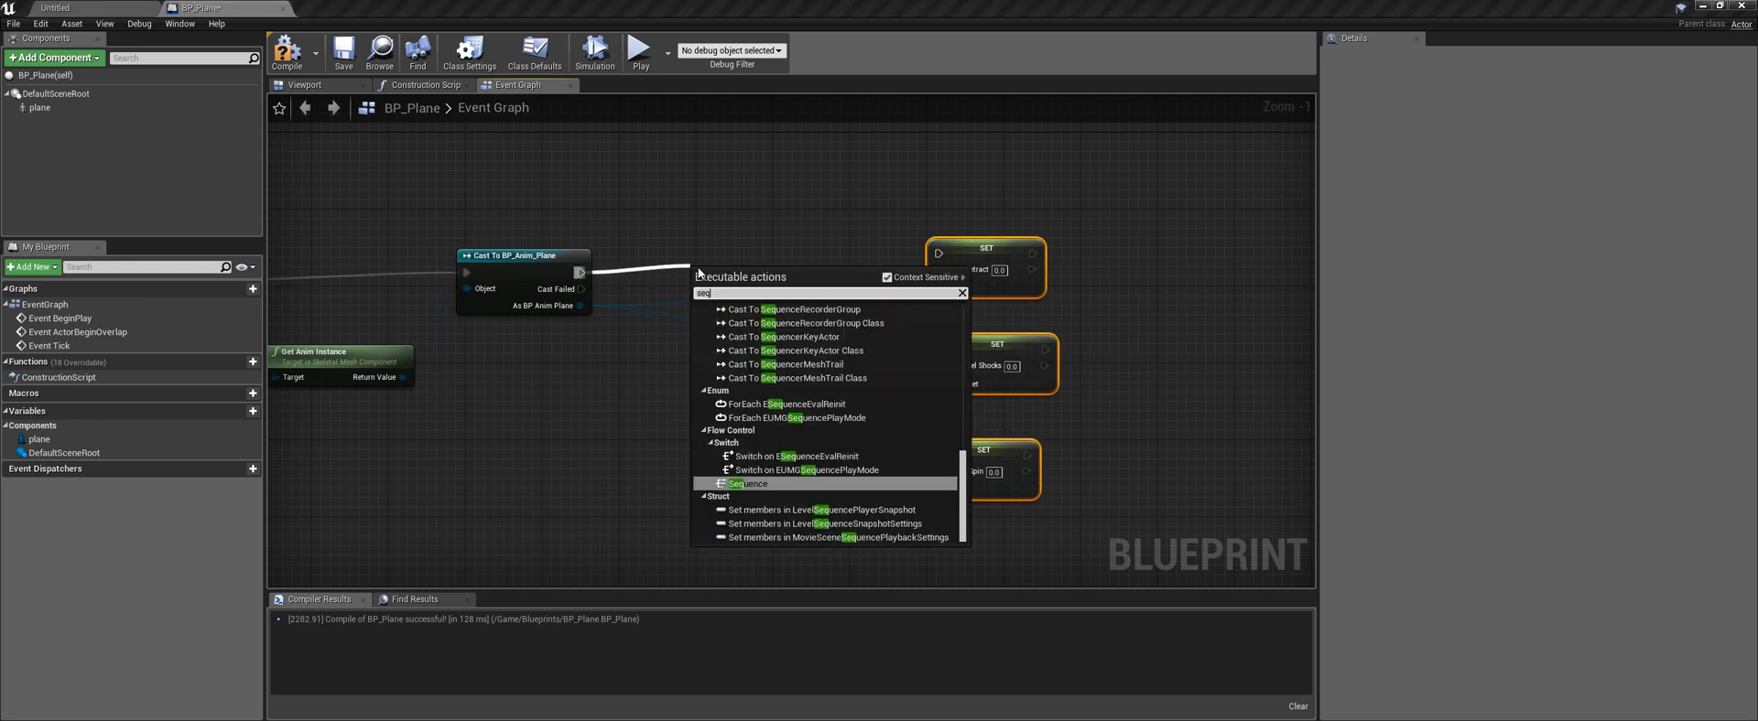
pyautogui.click(765, 485)
# Give the Sequence a third output, wire Then 0, 1 and 2 to Set Gear Retract, Wheel Shocks and Wheel Spin, and tidy the Set nodes
pyautogui.moveTo(718, 224); pyautogui.dragTo(646, 245, button='right')
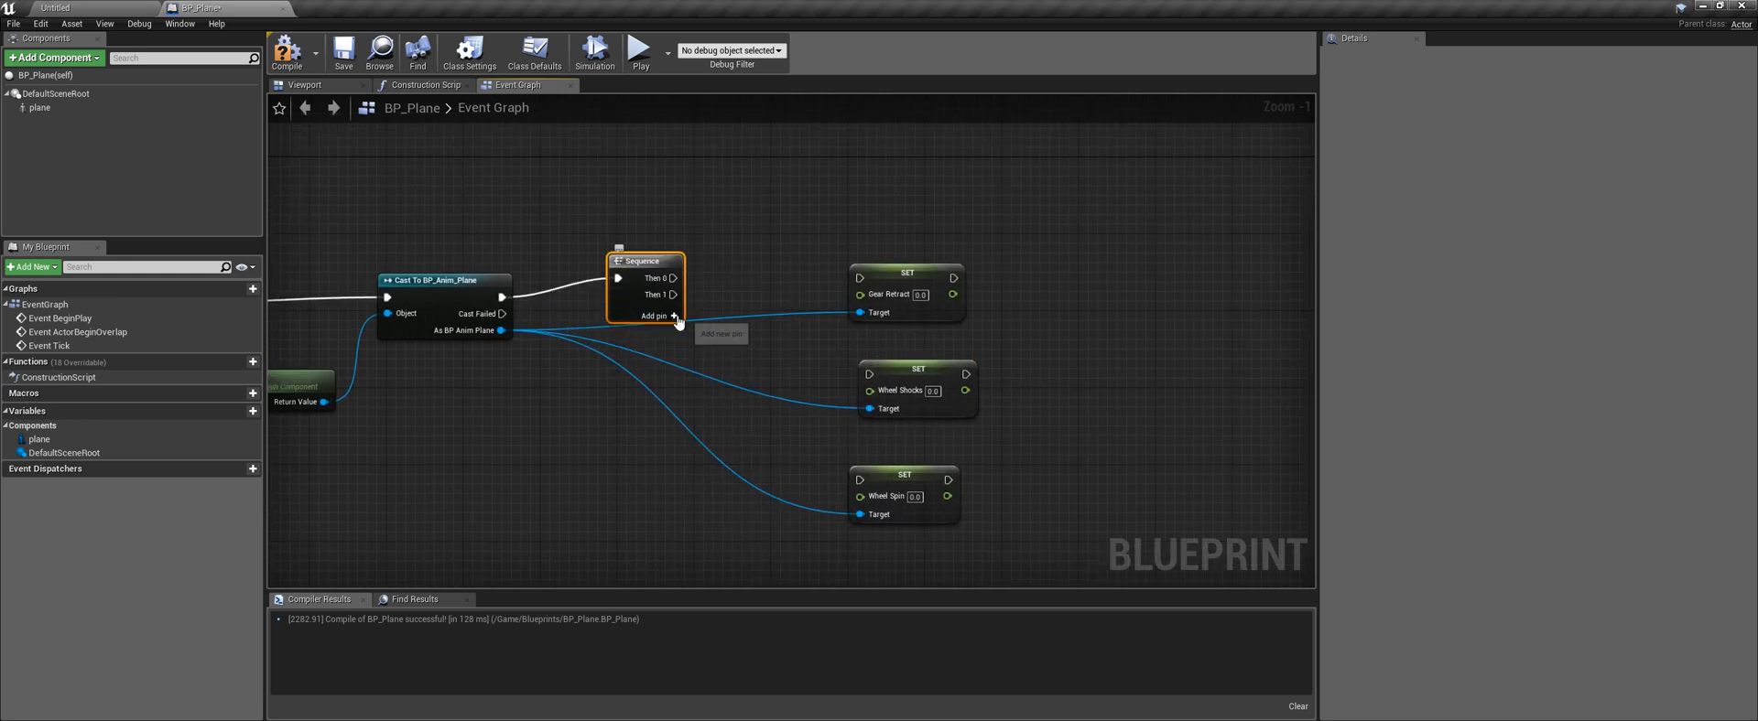
pyautogui.moveTo(673, 277); pyautogui.dragTo(739, 285)
pyautogui.moveTo(860, 279); pyautogui.dragTo(861, 279)
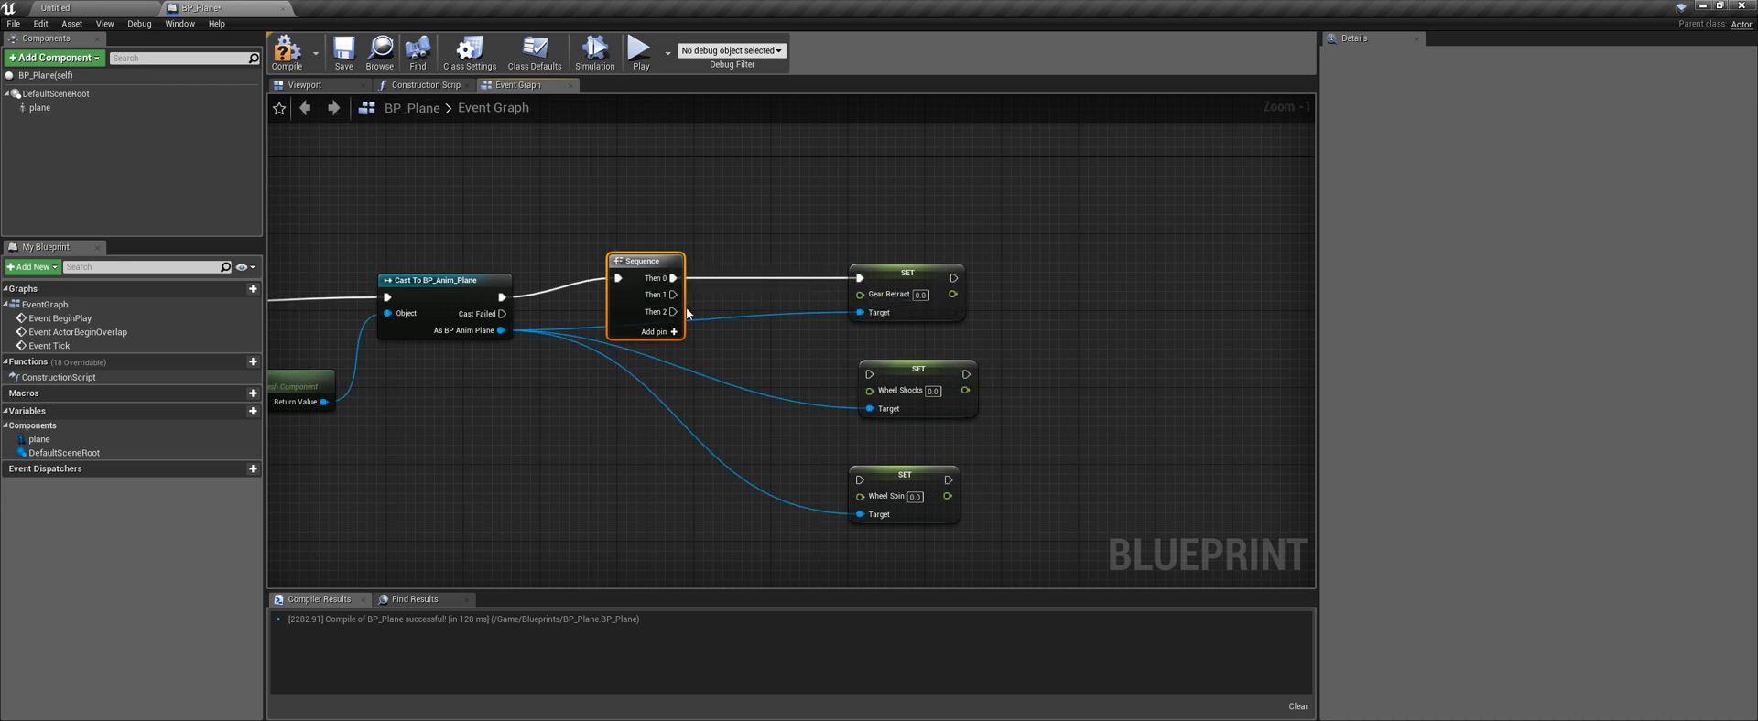
pyautogui.moveTo(673, 295); pyautogui.dragTo(835, 419)
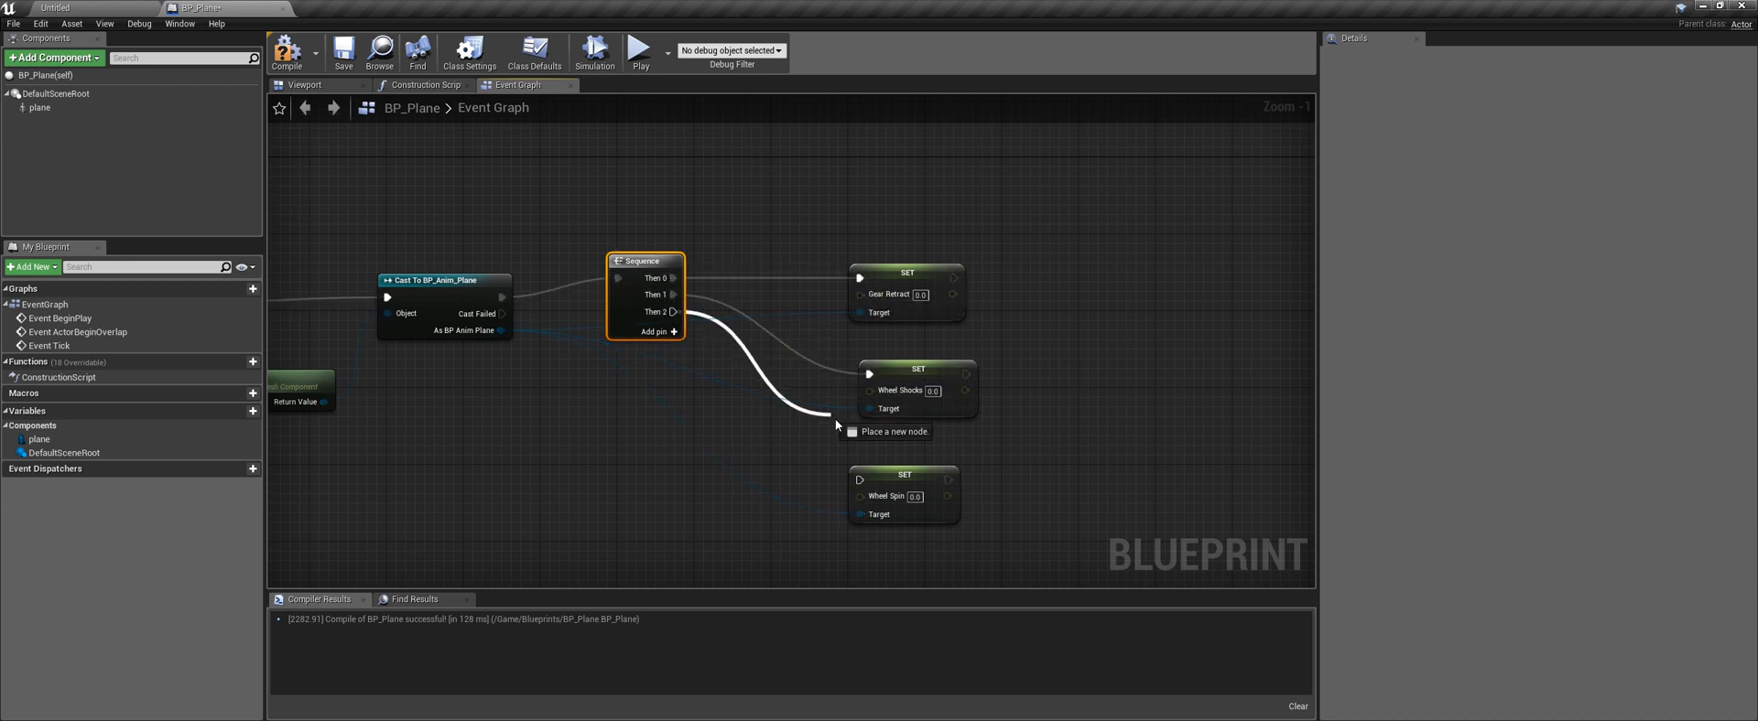
pyautogui.moveTo(868, 492); pyautogui.dragTo(860, 482)
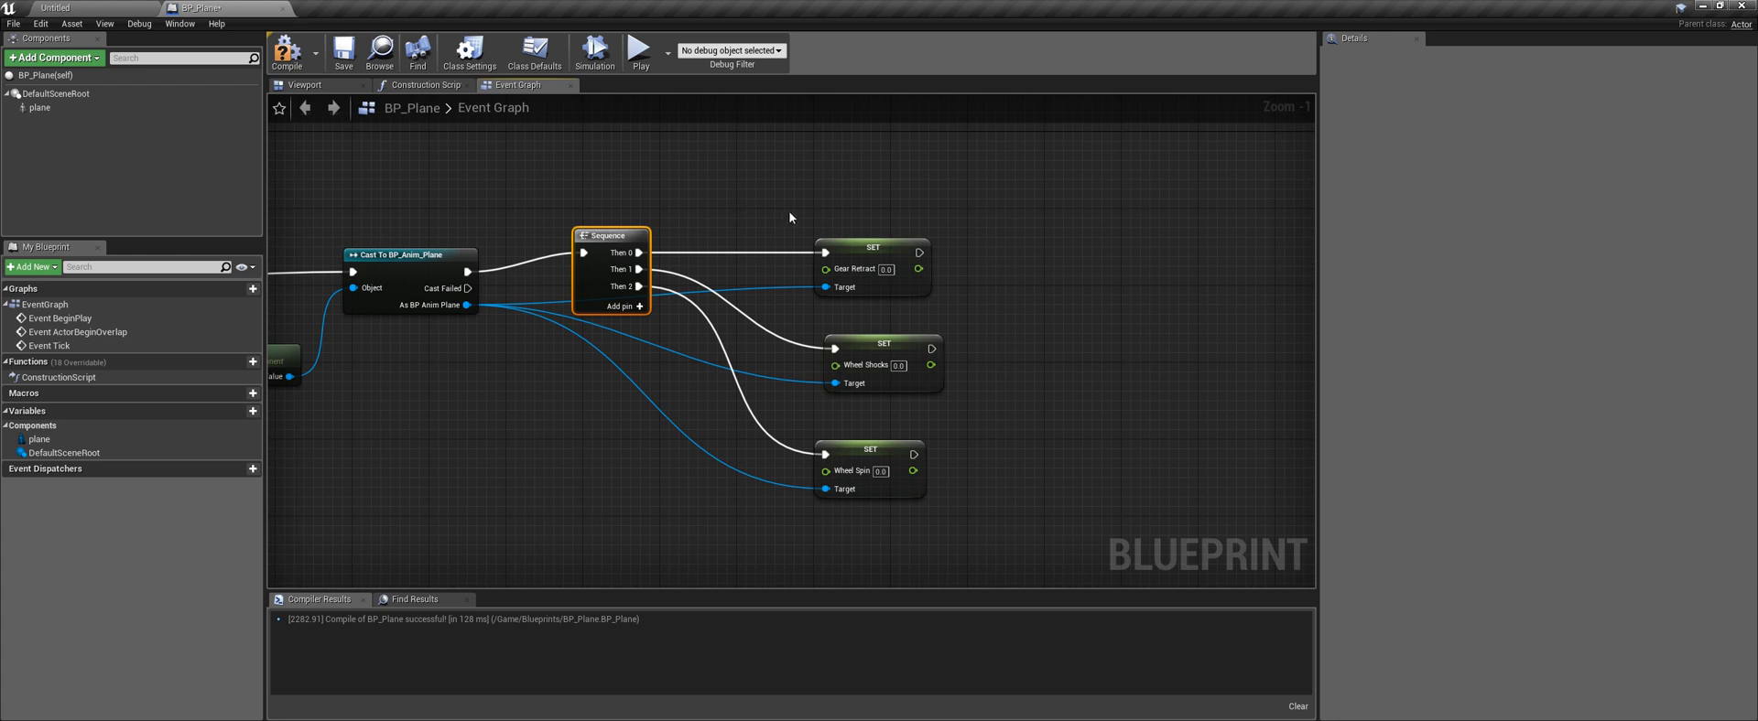
pyautogui.moveTo(884, 335); pyautogui.dragTo(874, 326)
pyautogui.moveTo(870, 450); pyautogui.dragTo(879, 440)
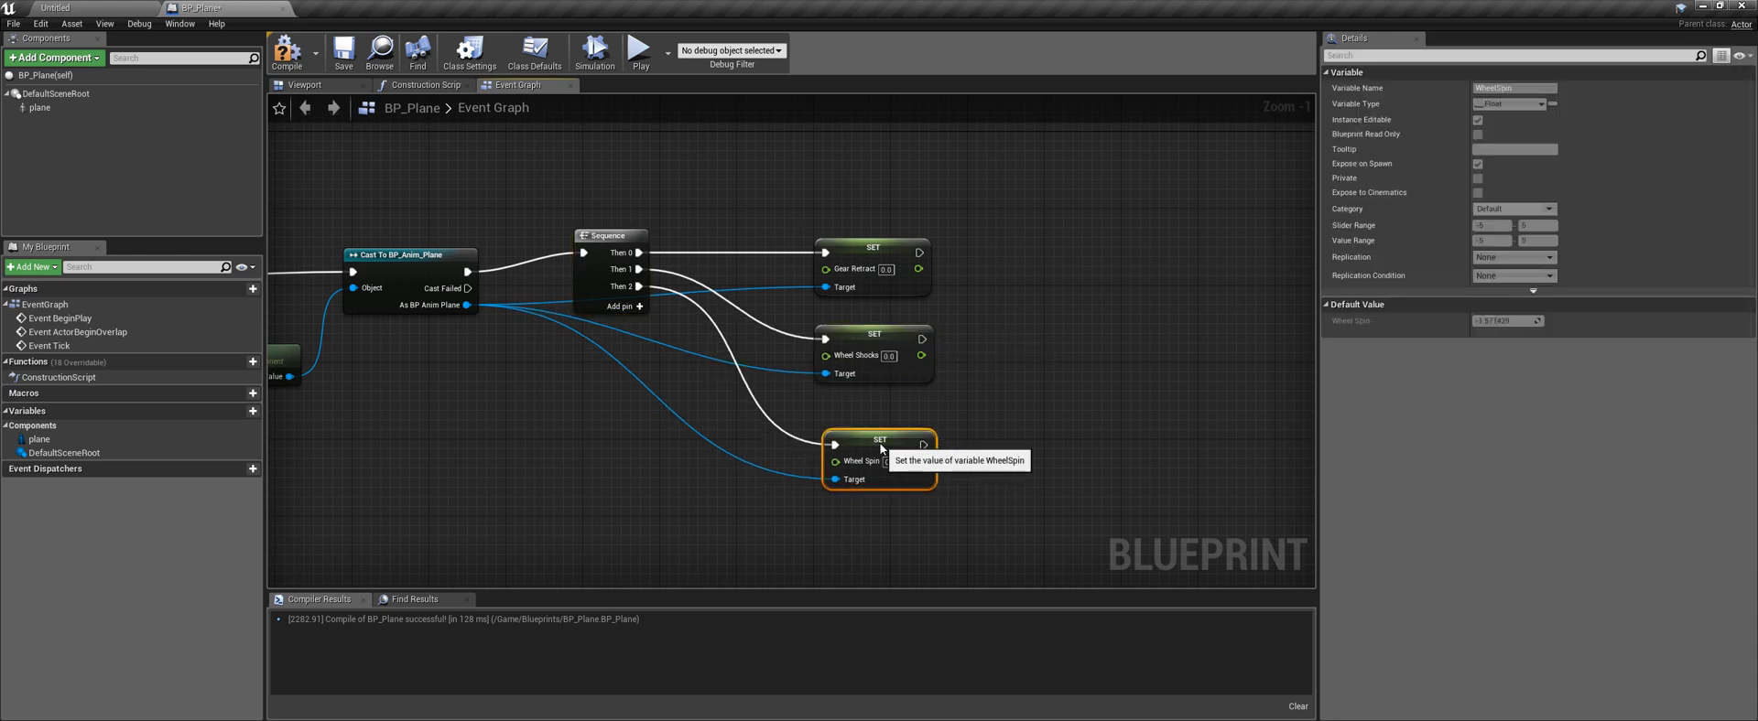
# Promote the Gear Retract input to a variable named GearRetract and place its node above the execution wire
pyautogui.moveTo(826, 270); pyautogui.dragTo(721, 205)
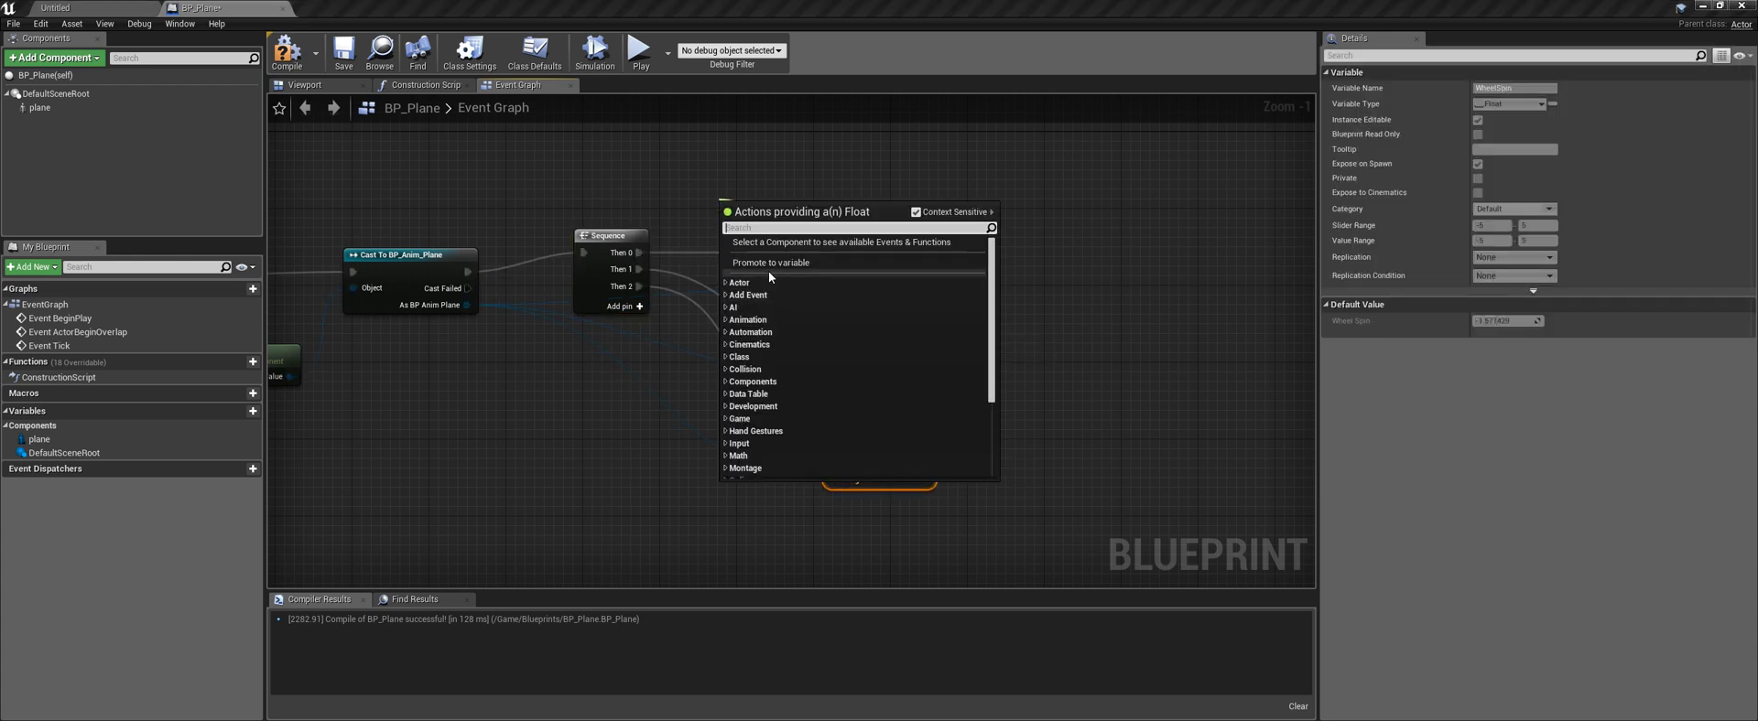
pyautogui.click(769, 264)
pyautogui.click(721, 247)
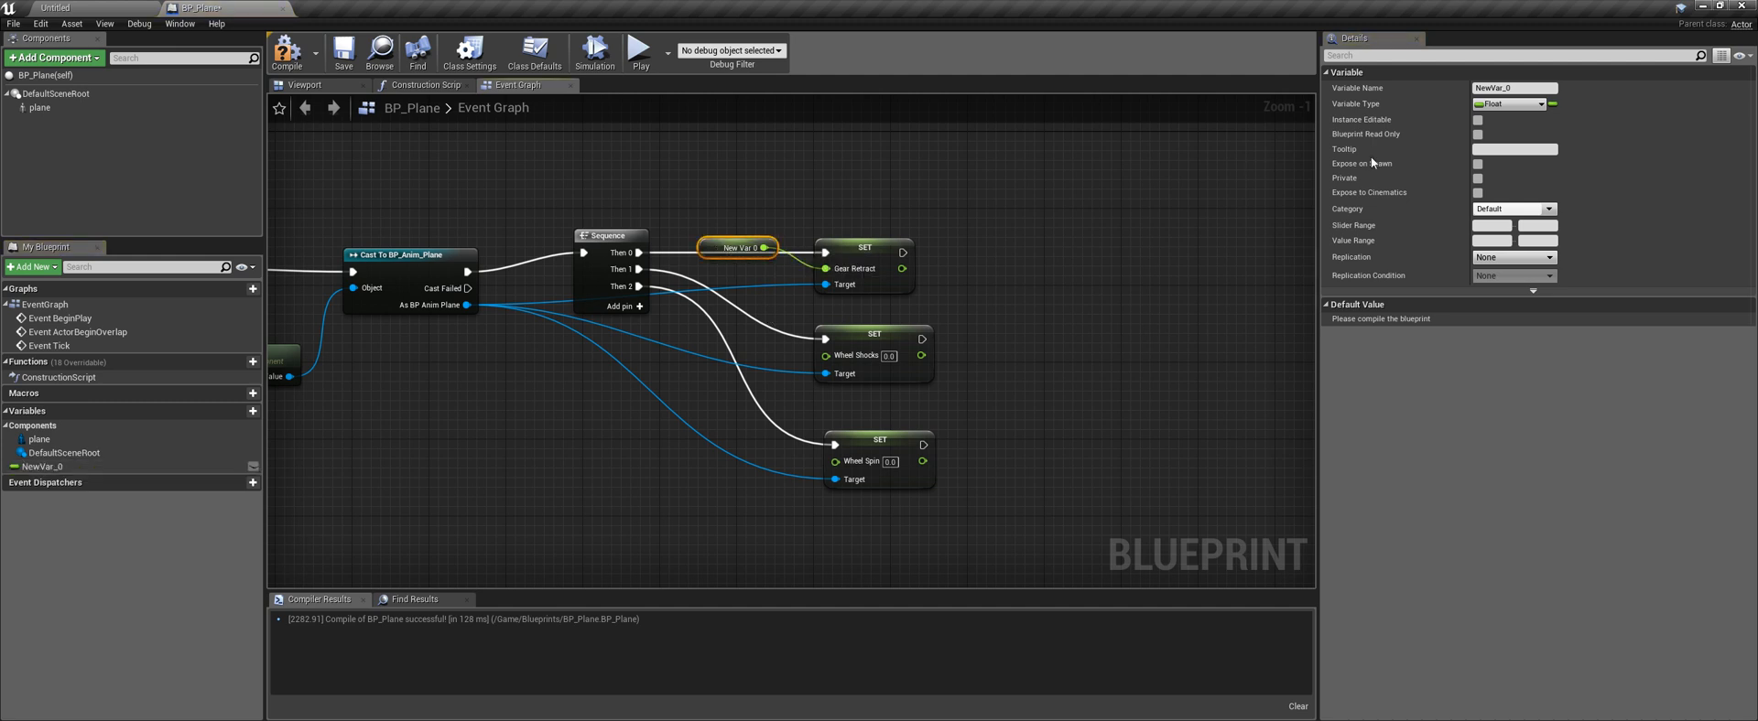
pyautogui.click(1544, 89)
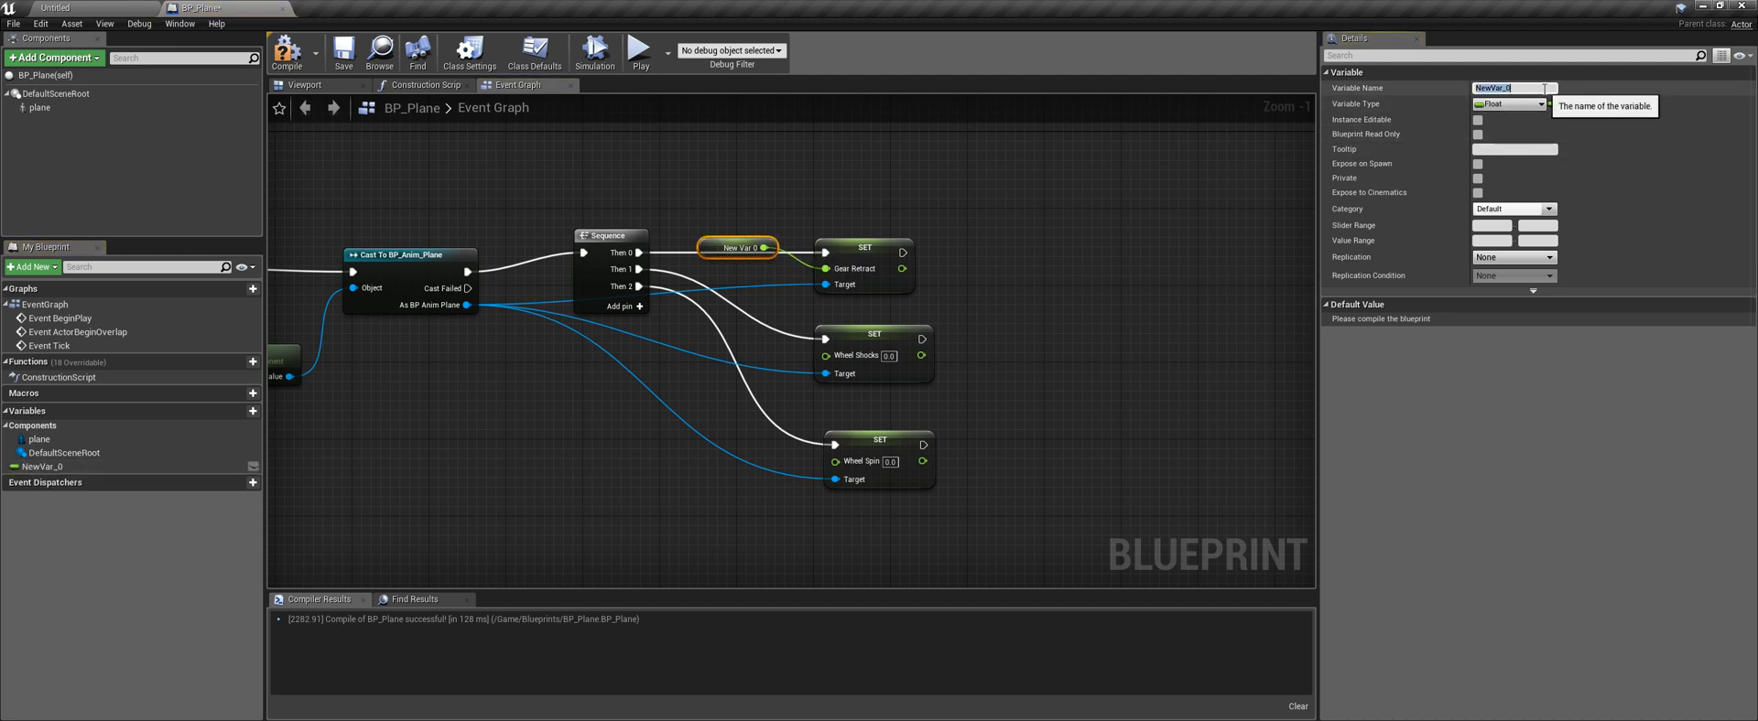
pyautogui.write('GearRetract')
pyautogui.press('Return')
pyautogui.moveTo(728, 245); pyautogui.dragTo(719, 196)
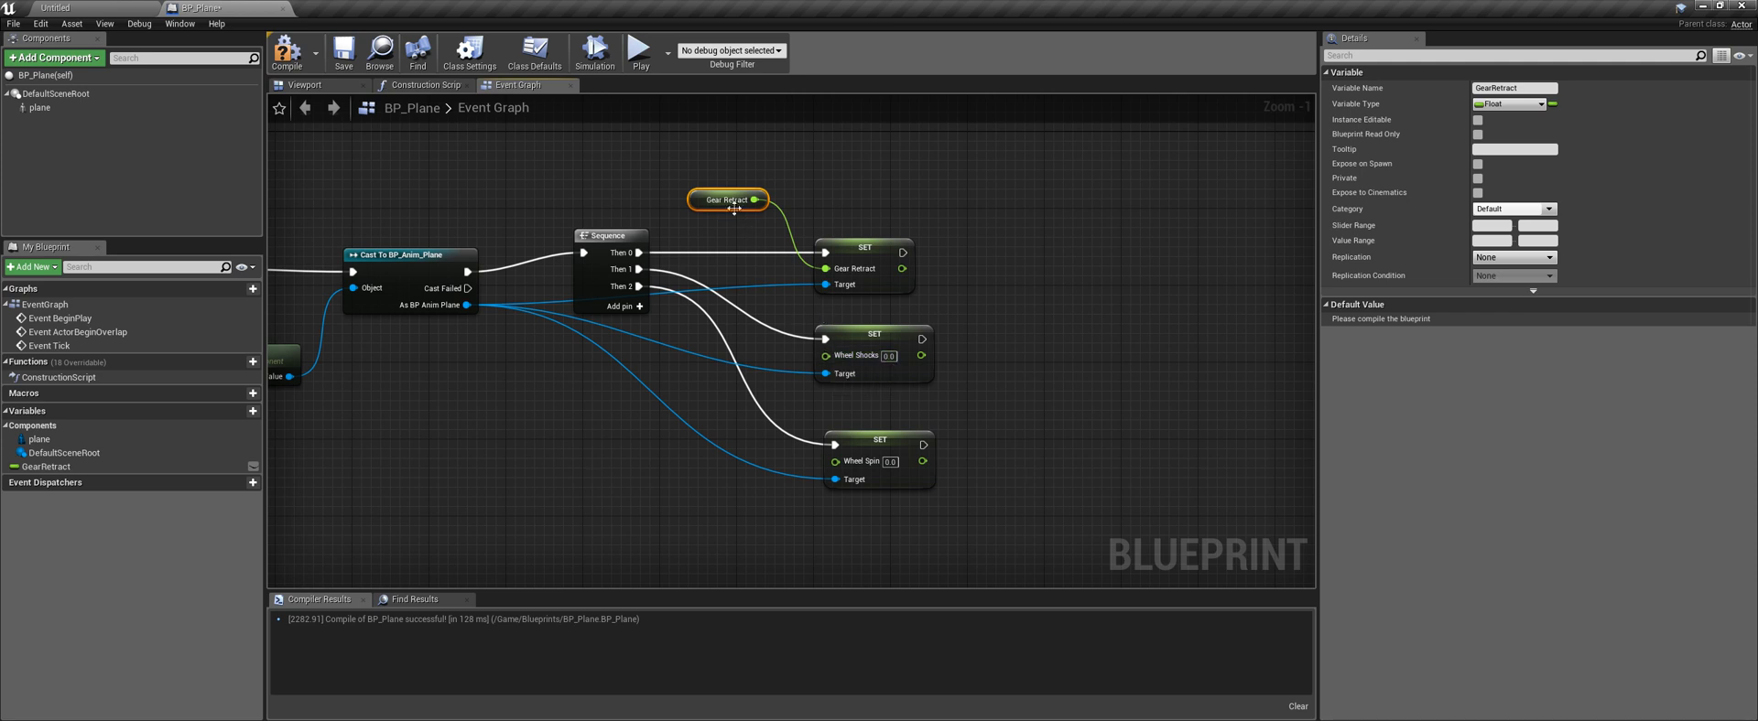
# Make the GearRetract variable instance editable and exposed on spawn, with slider and value ranges of 0 to 100
pyautogui.click(63, 466)
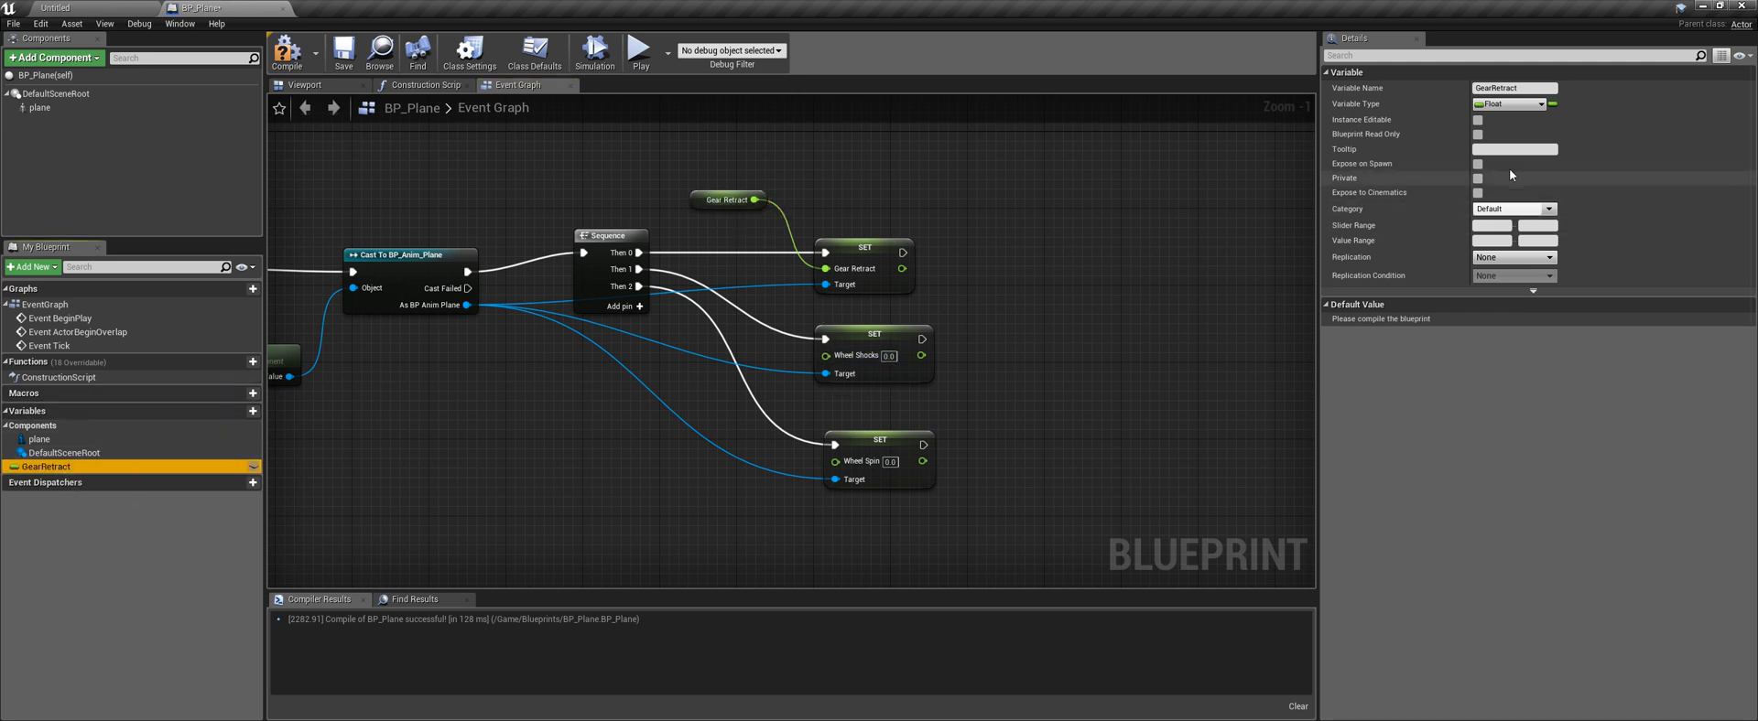
pyautogui.click(1476, 120)
pyautogui.click(1477, 164)
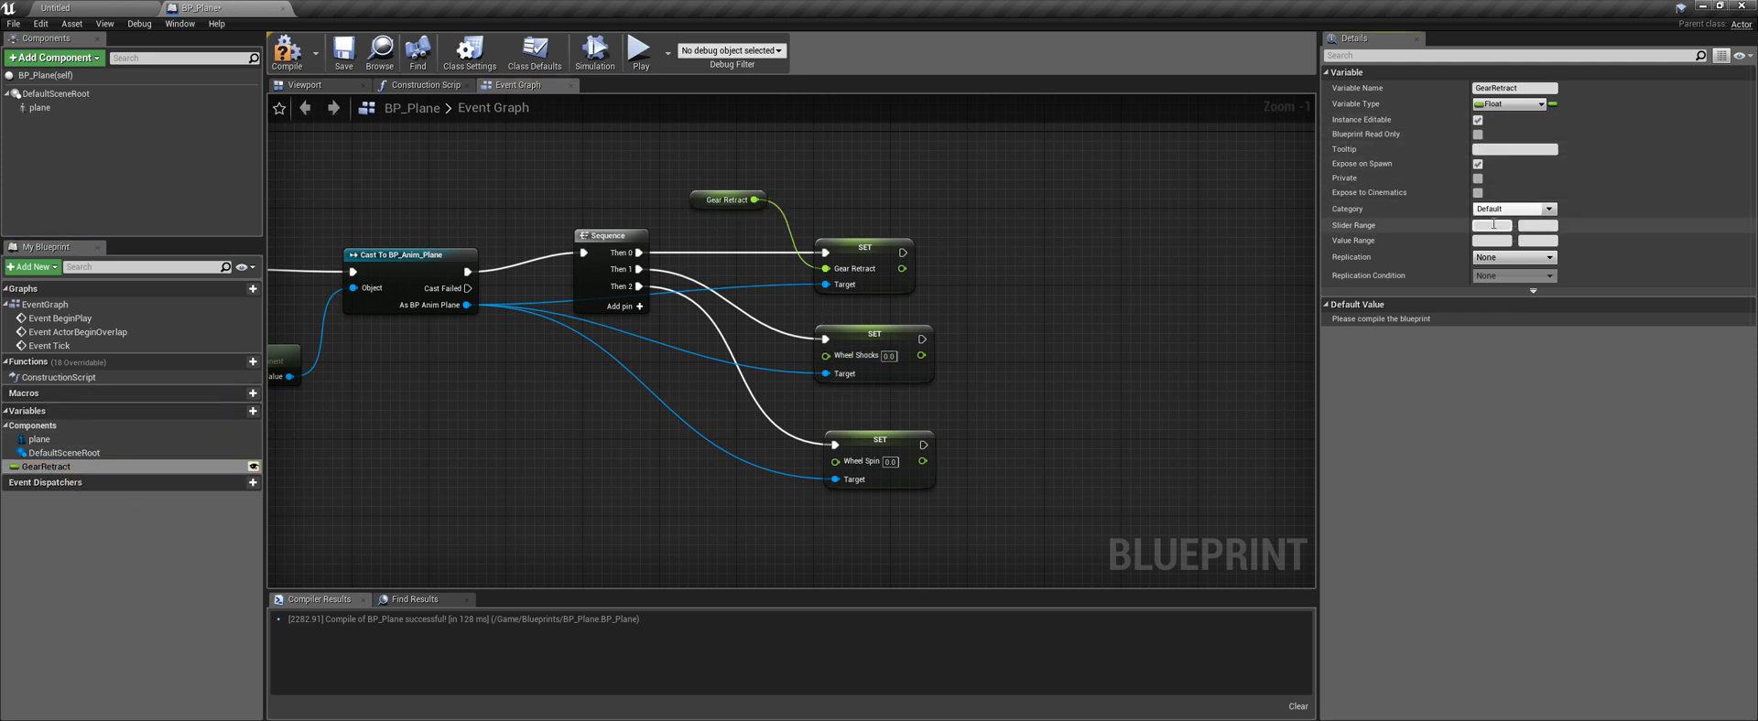
pyautogui.click(1491, 225)
pyautogui.write('0')
pyautogui.press('Return')
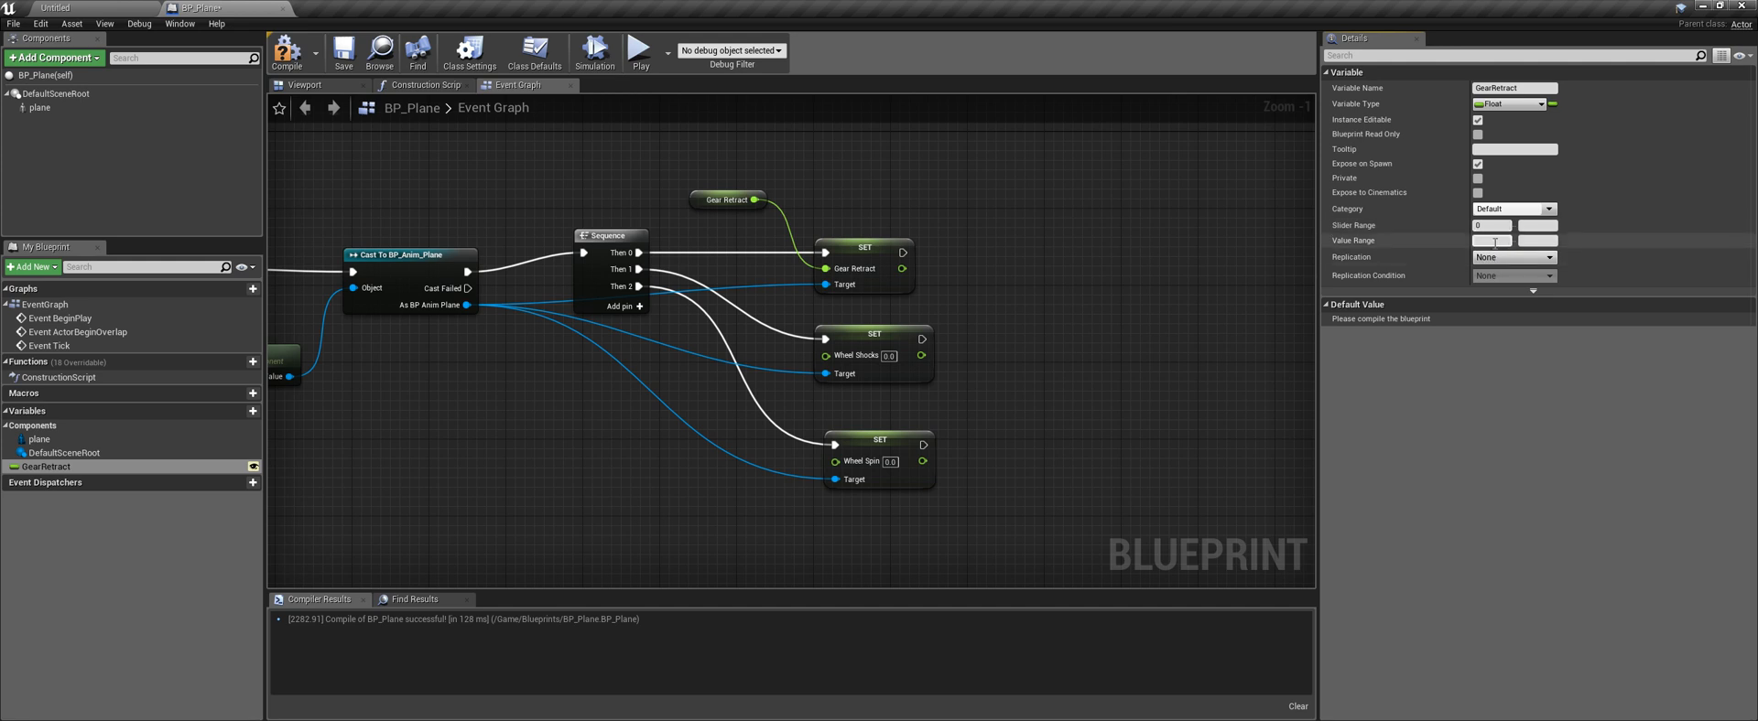
pyautogui.click(1539, 225)
pyautogui.write('1')
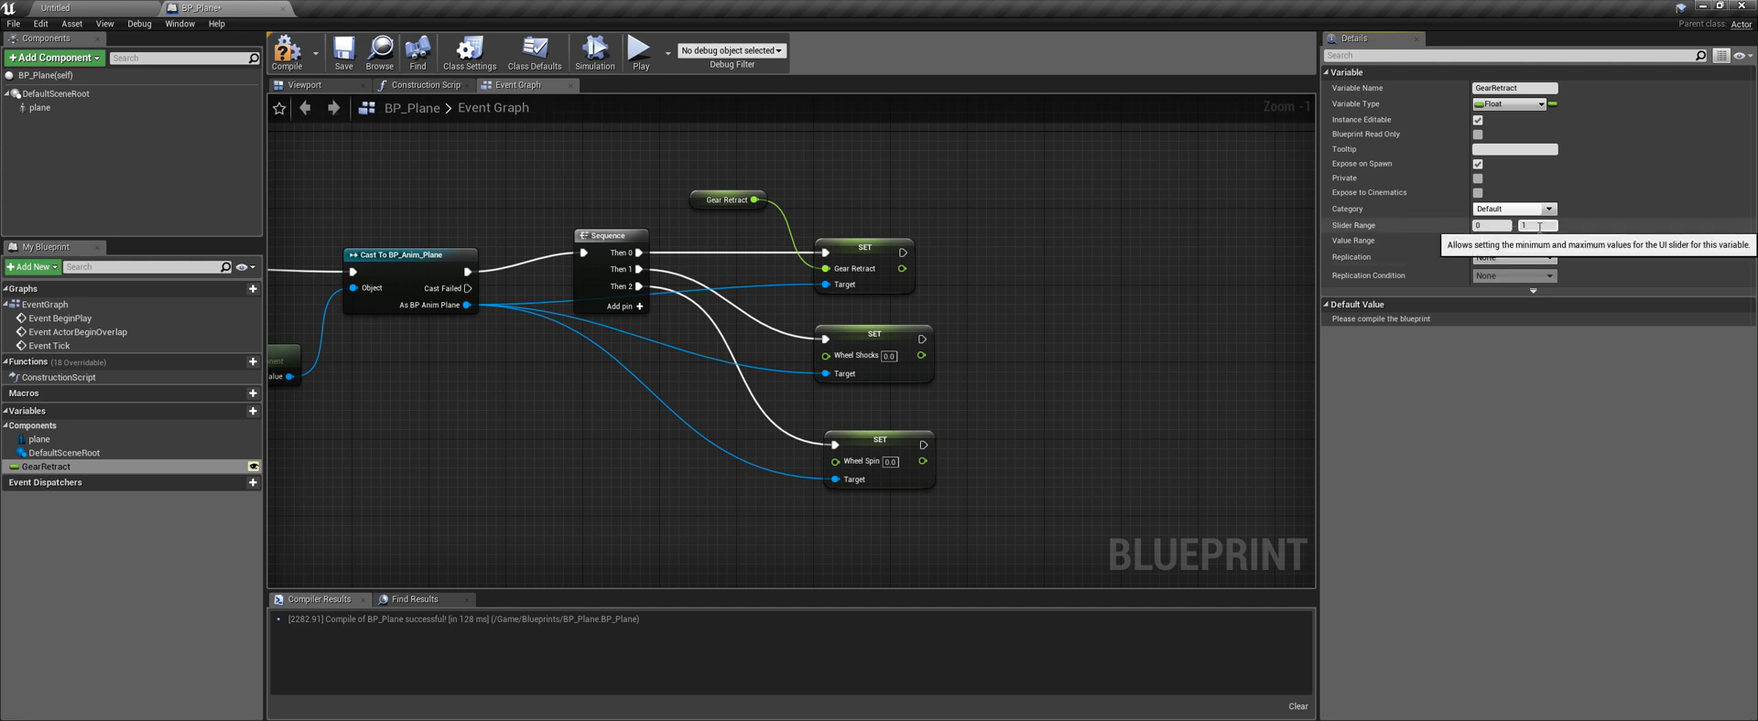
pyautogui.write('00')
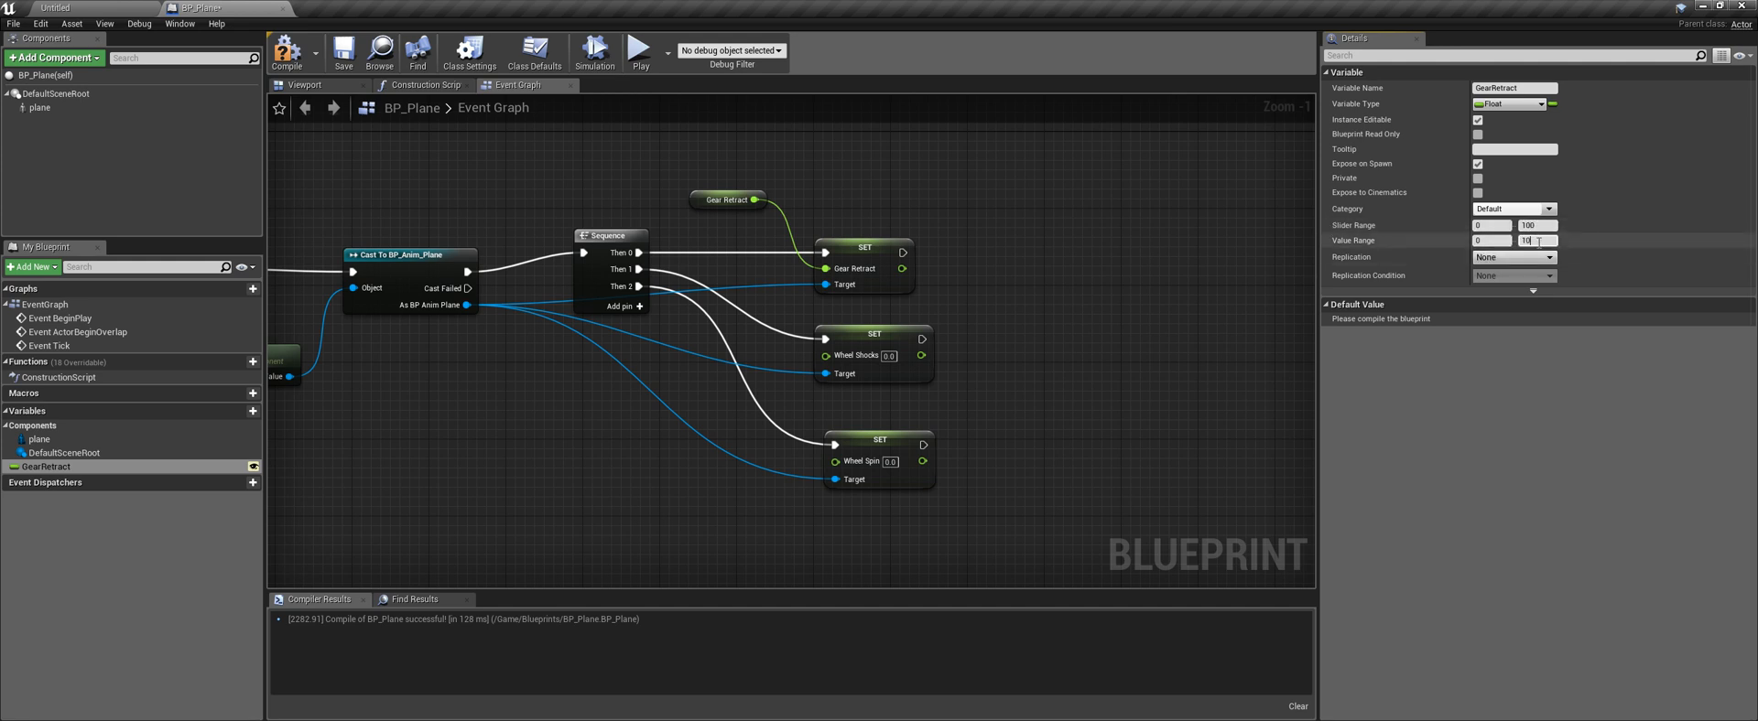
# Duplicate the GearRetract variable twice
pyautogui.moveTo(647, 336); pyautogui.dragTo(708, 340, button='right')
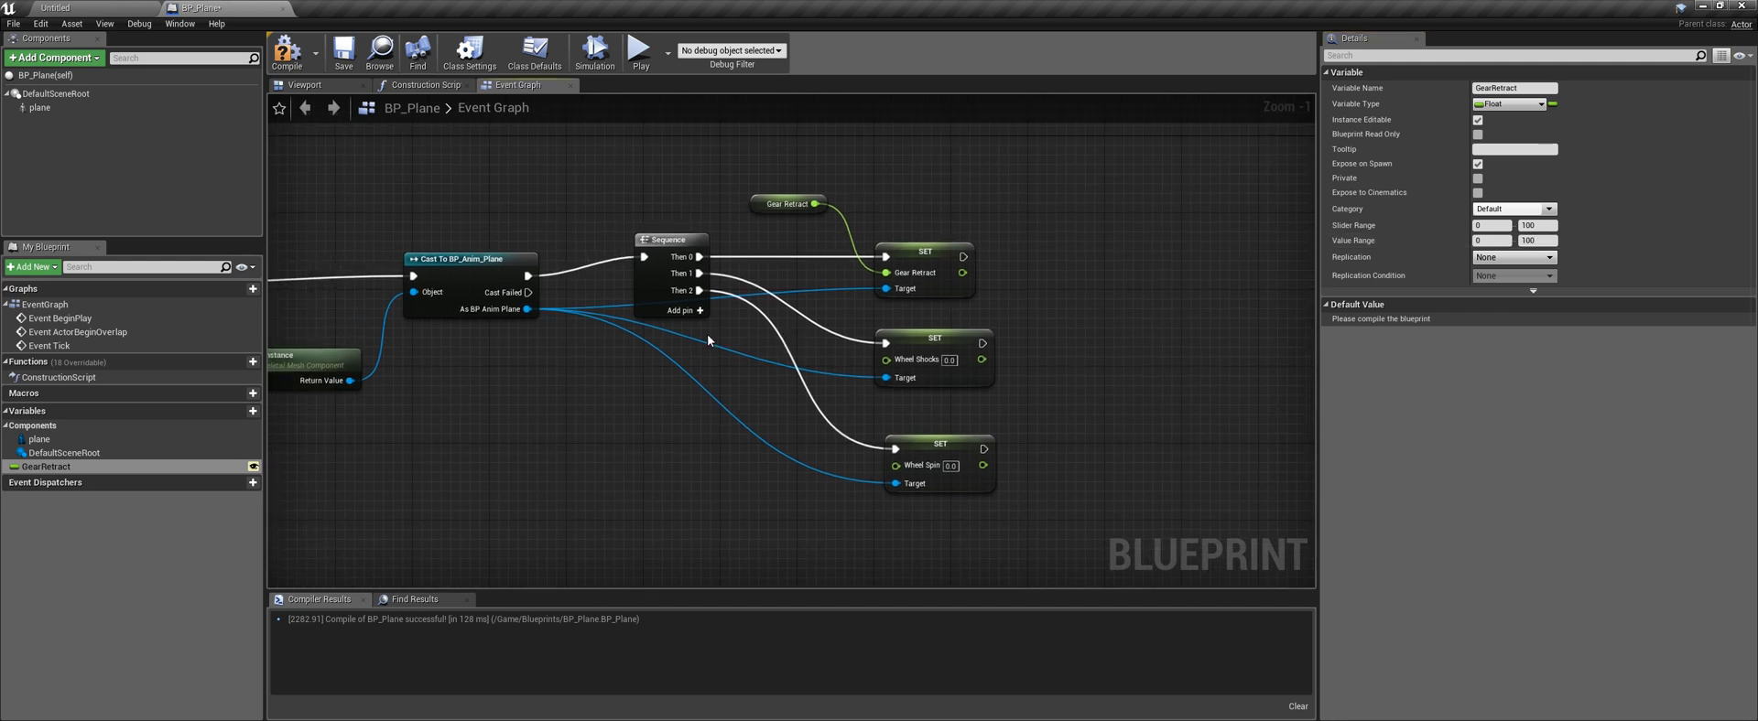
pyautogui.rightClick(32, 471)
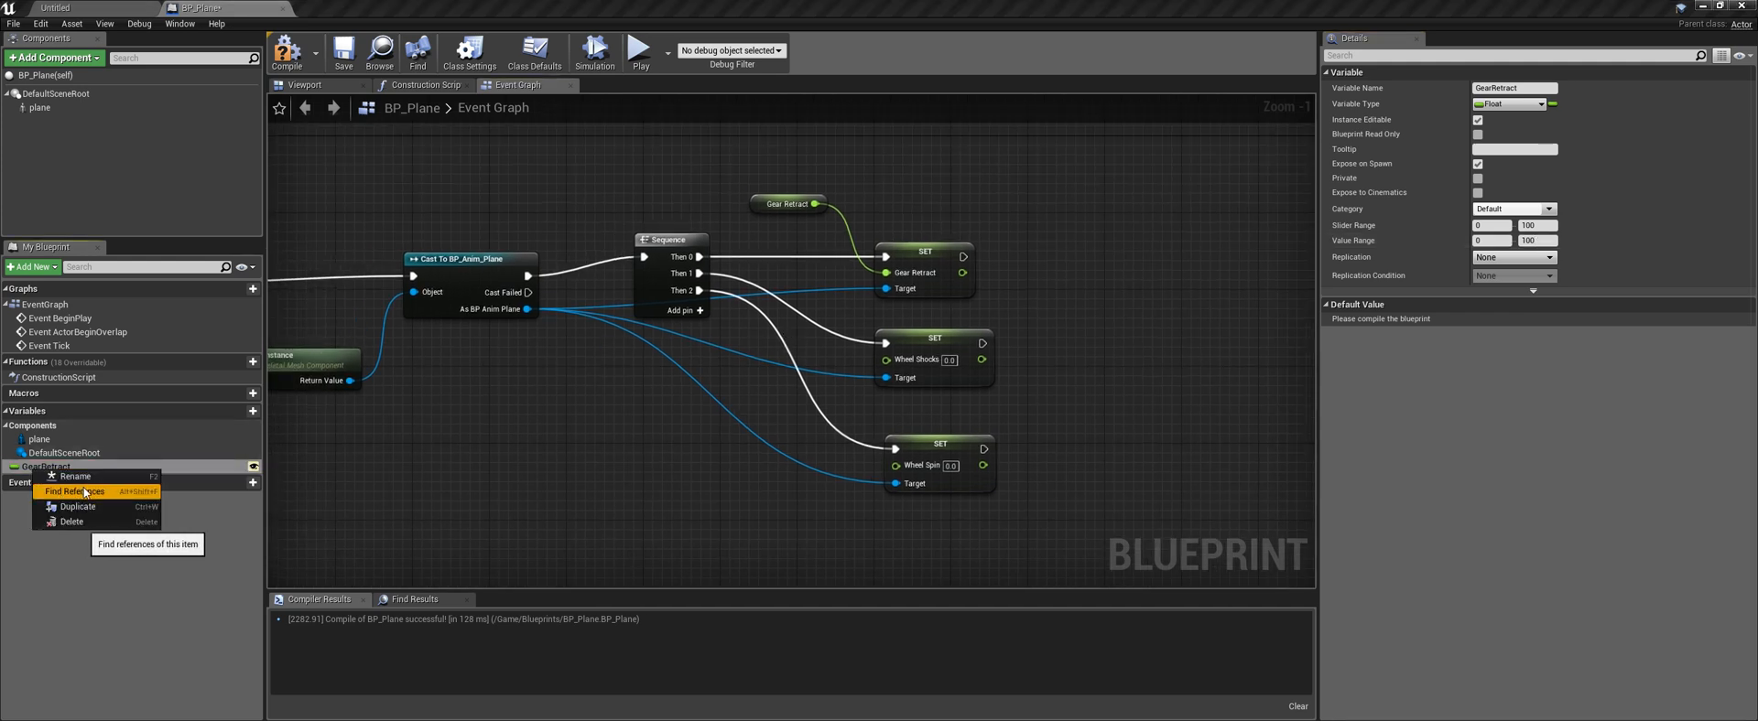
pyautogui.click(69, 546)
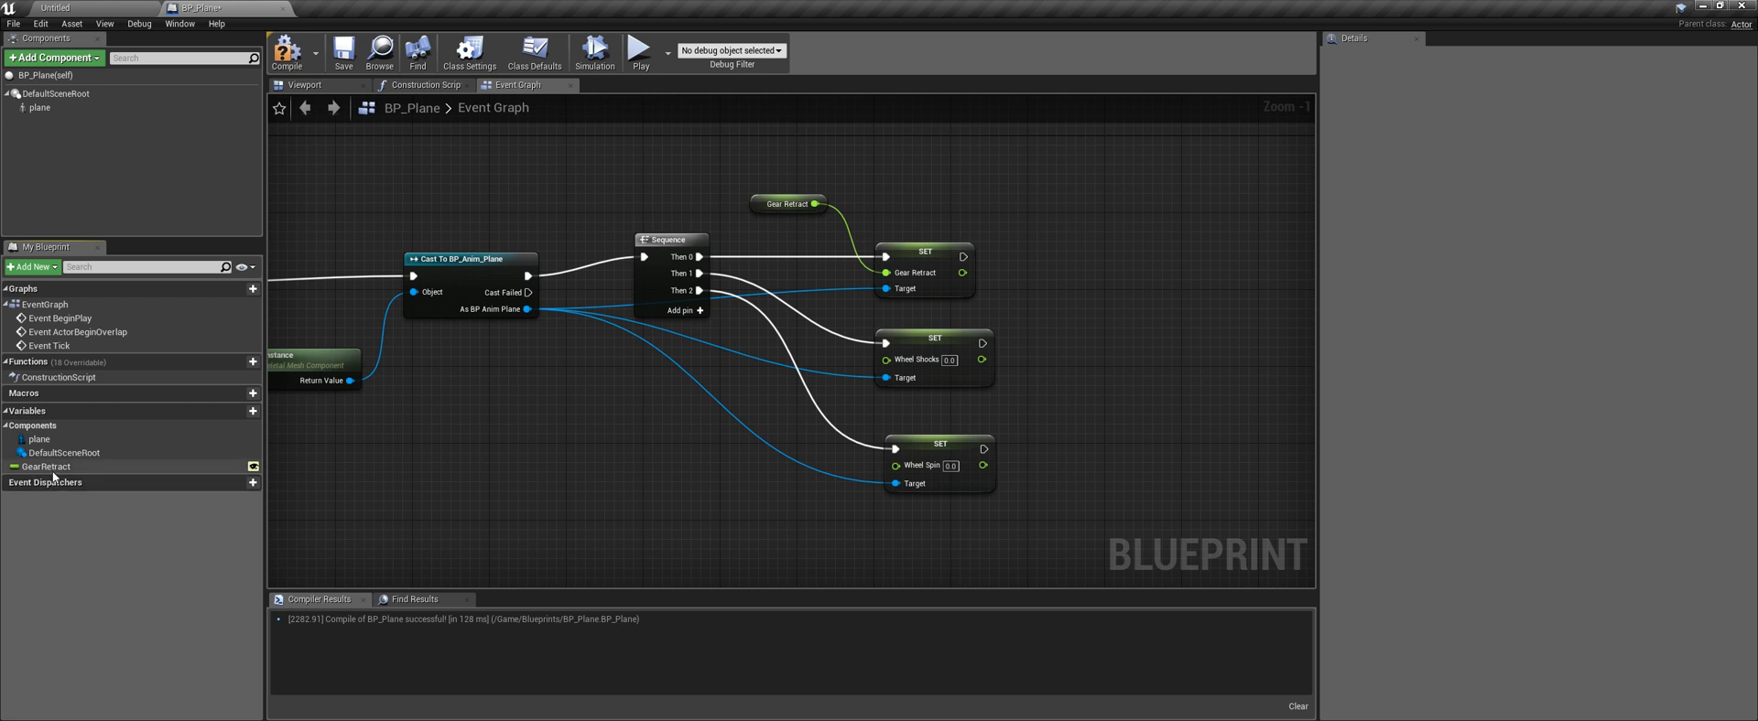
pyautogui.click(53, 471)
pyautogui.hotkey('ctrl', 'w')
pyautogui.hotkey('ctrl', 'w')
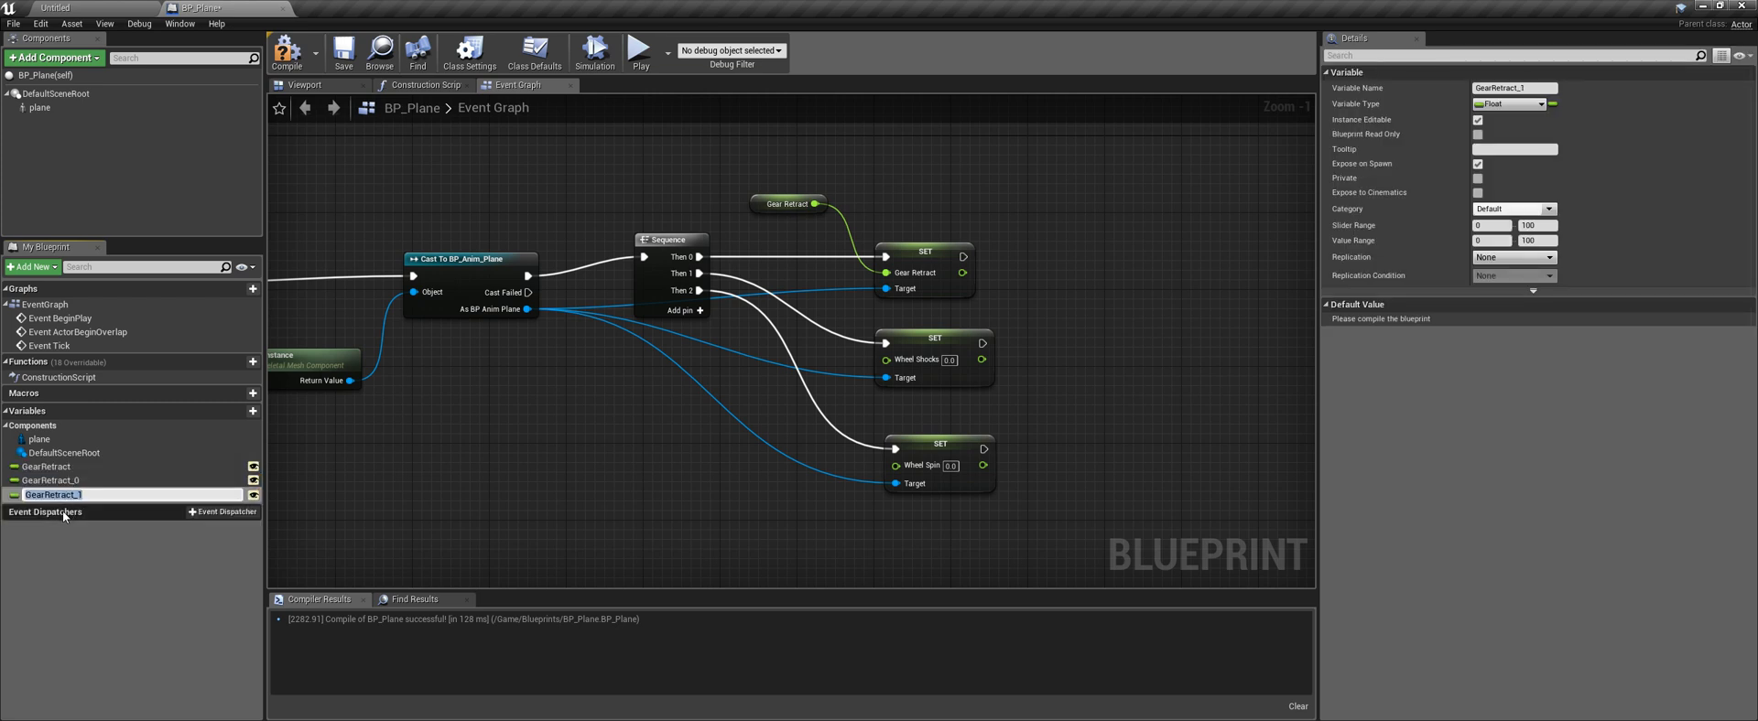
# Rename the two GearRetract copies as WheelShock and WheelSpin
pyautogui.click(70, 481)
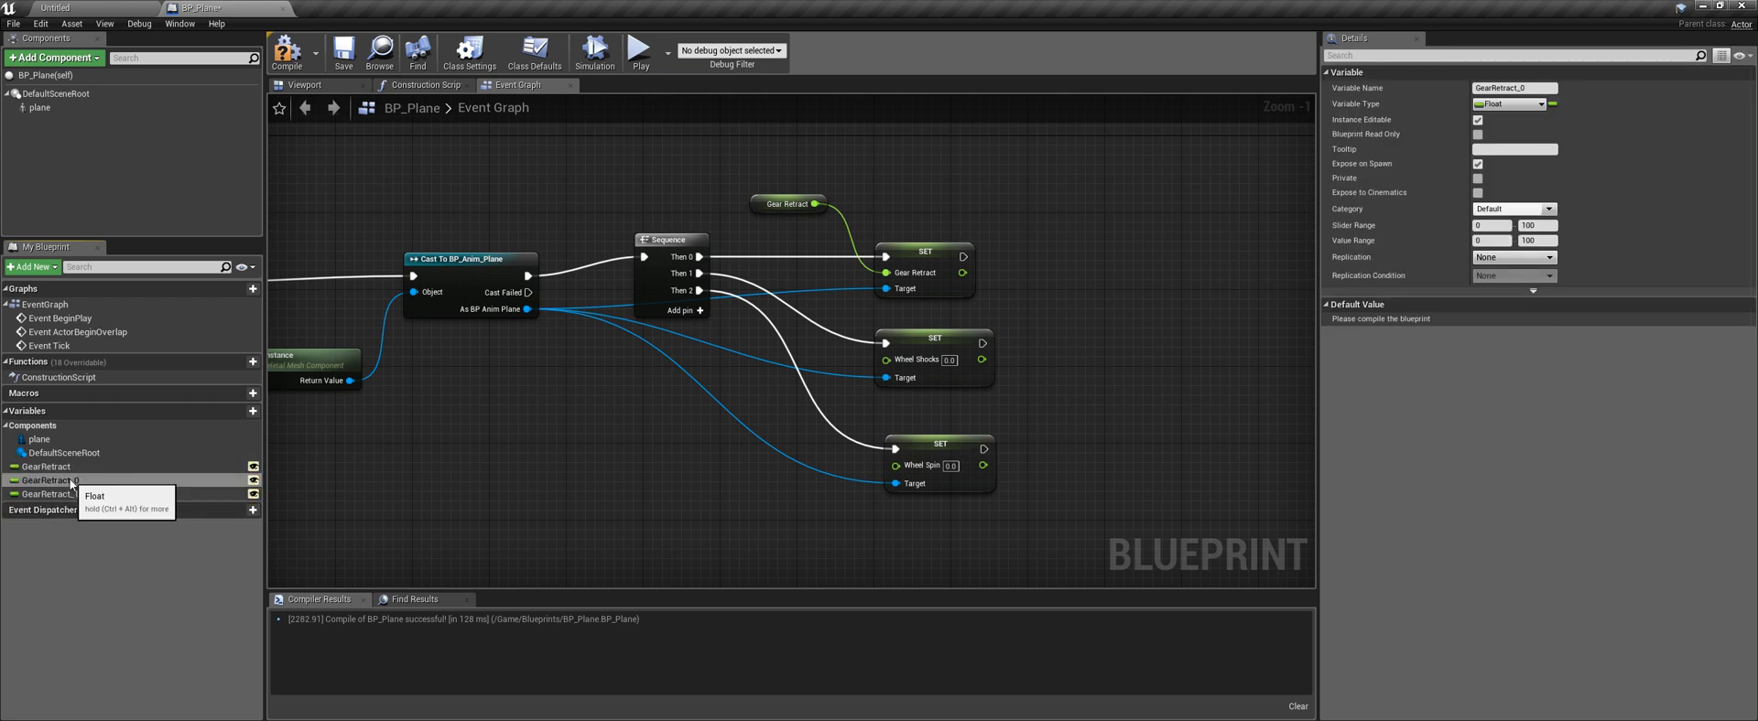
pyautogui.click(70, 481)
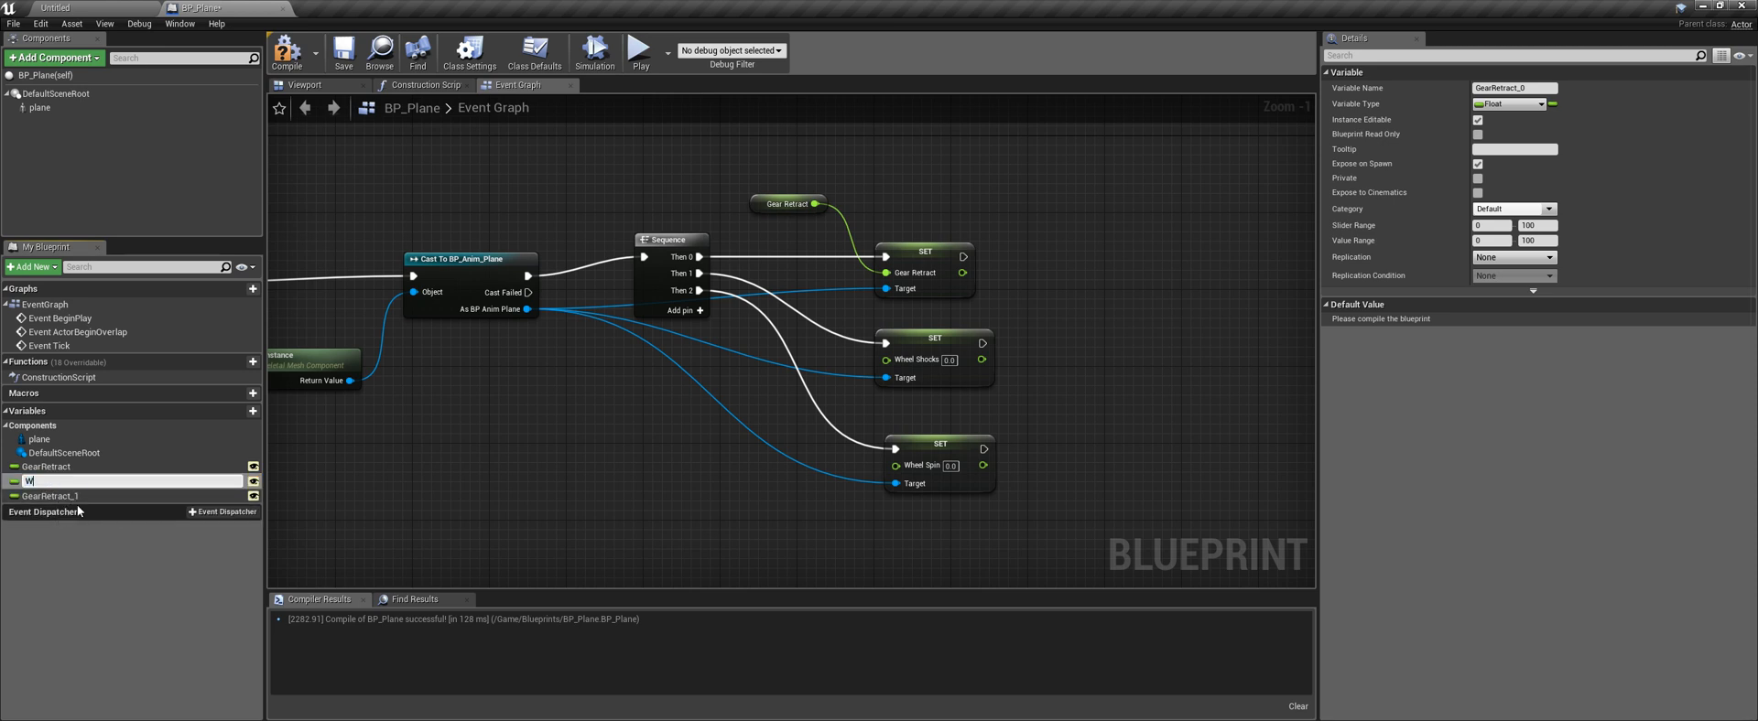
pyautogui.click(84, 497)
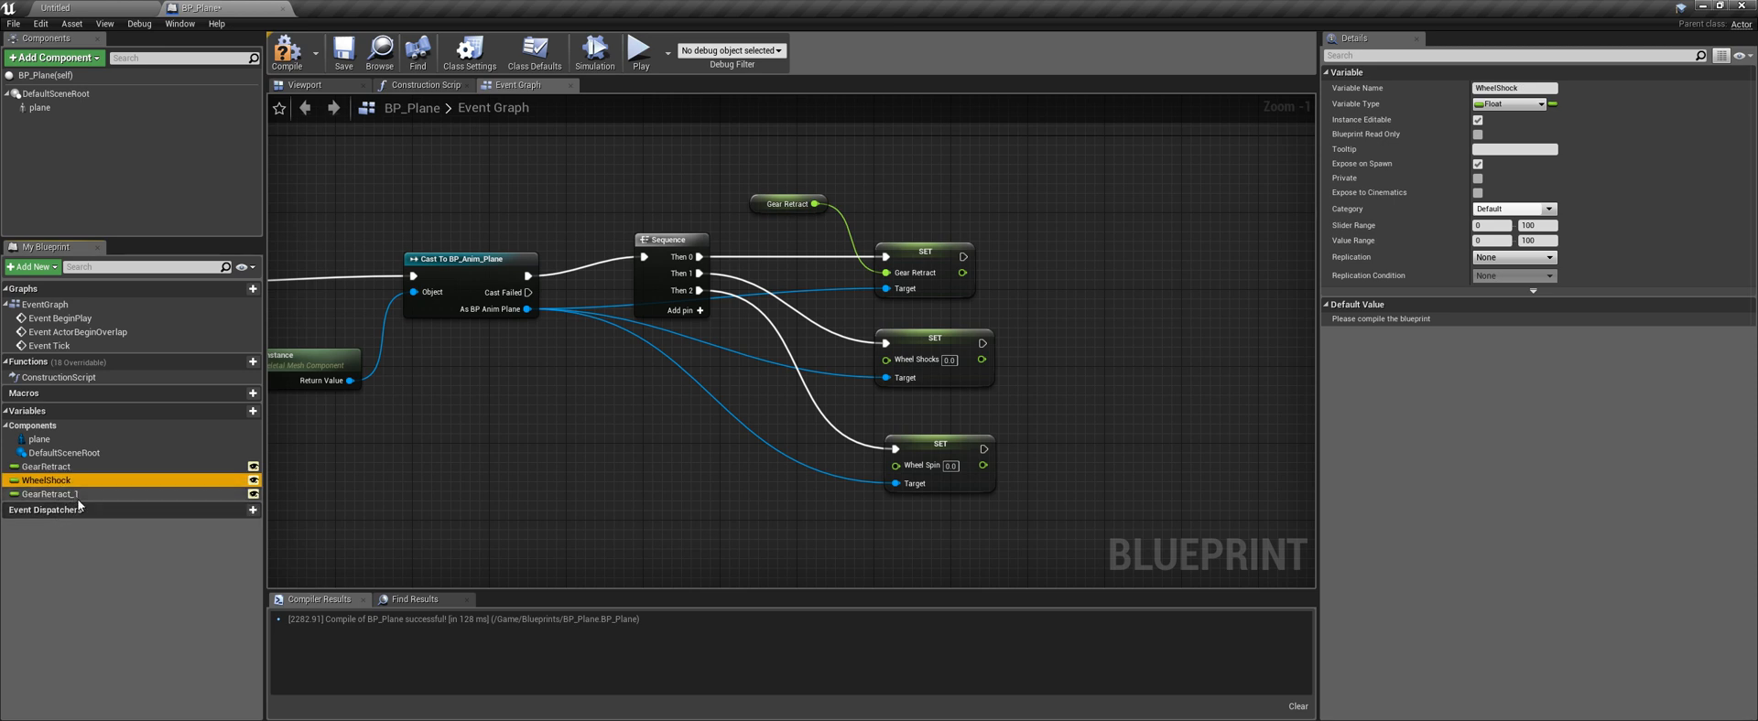
pyautogui.click(86, 496)
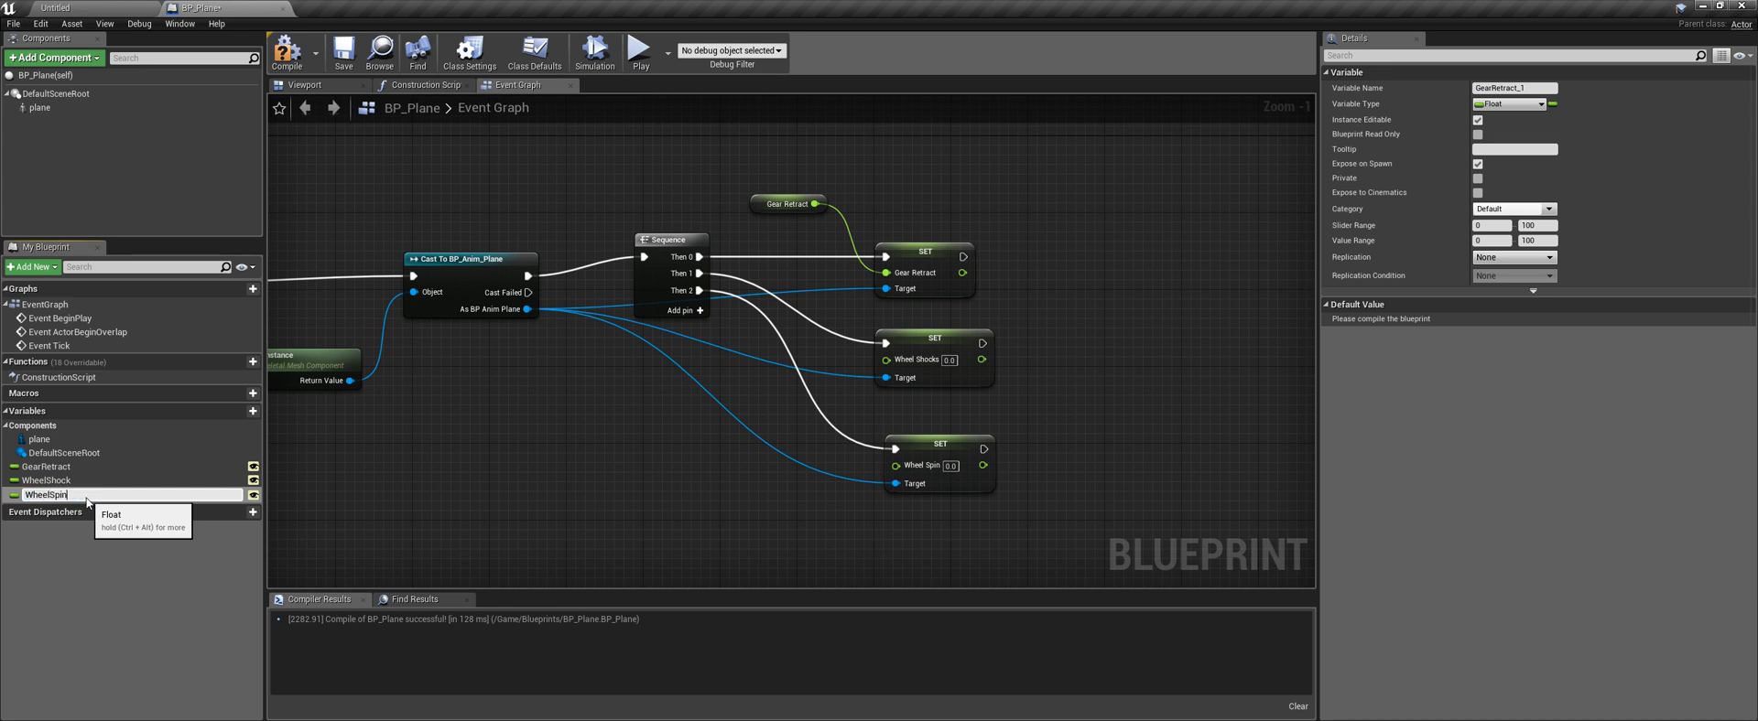
pyautogui.write('WheelSpin')
pyautogui.press('Return')
# Set the WheelSpin variable's slider range and value range to -5 to 5
pyautogui.click(1501, 225)
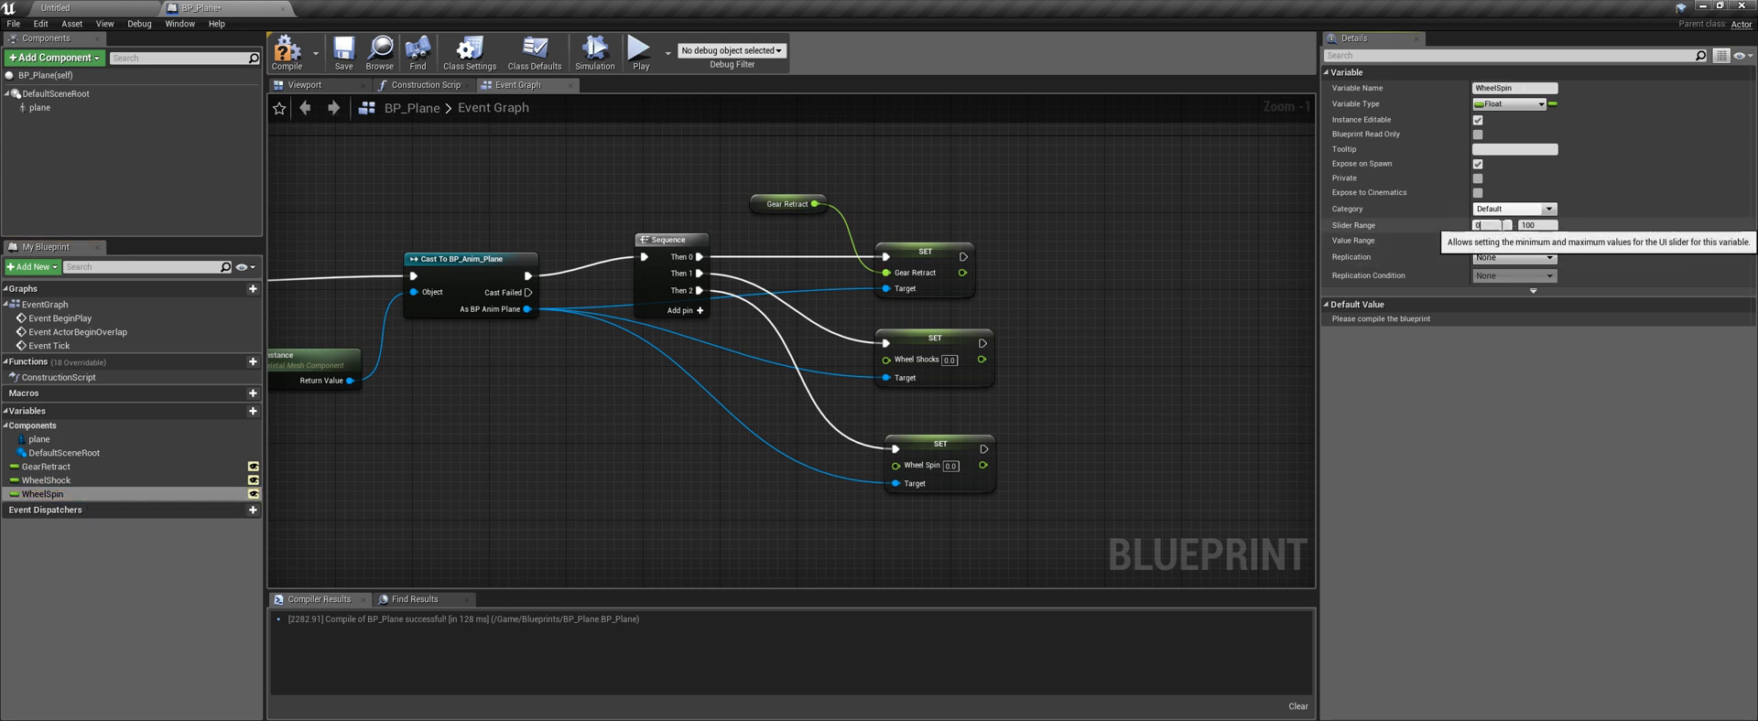
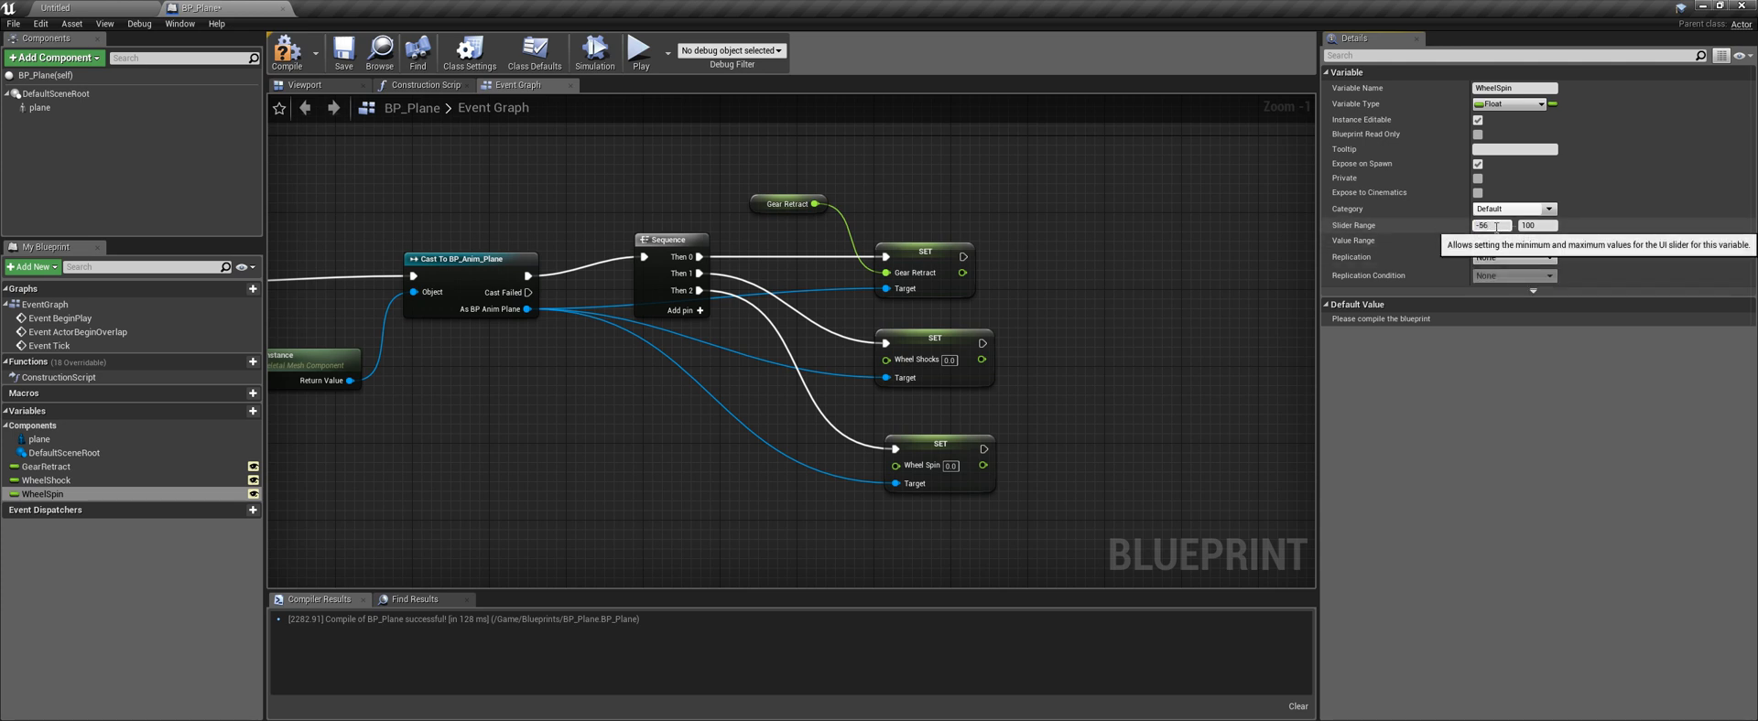
pyautogui.press('BackSpace')
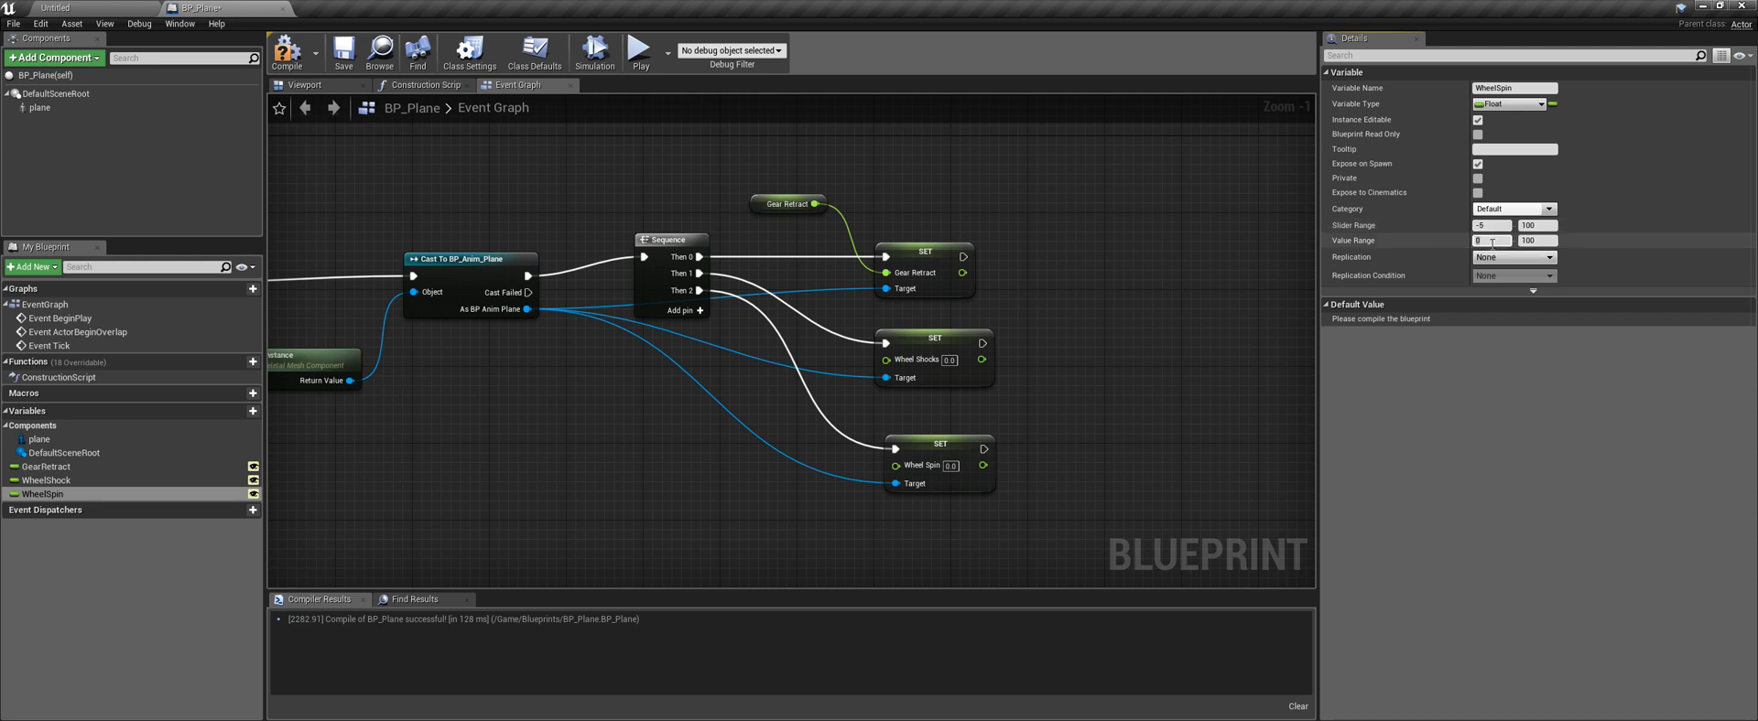
pyautogui.click(1533, 225)
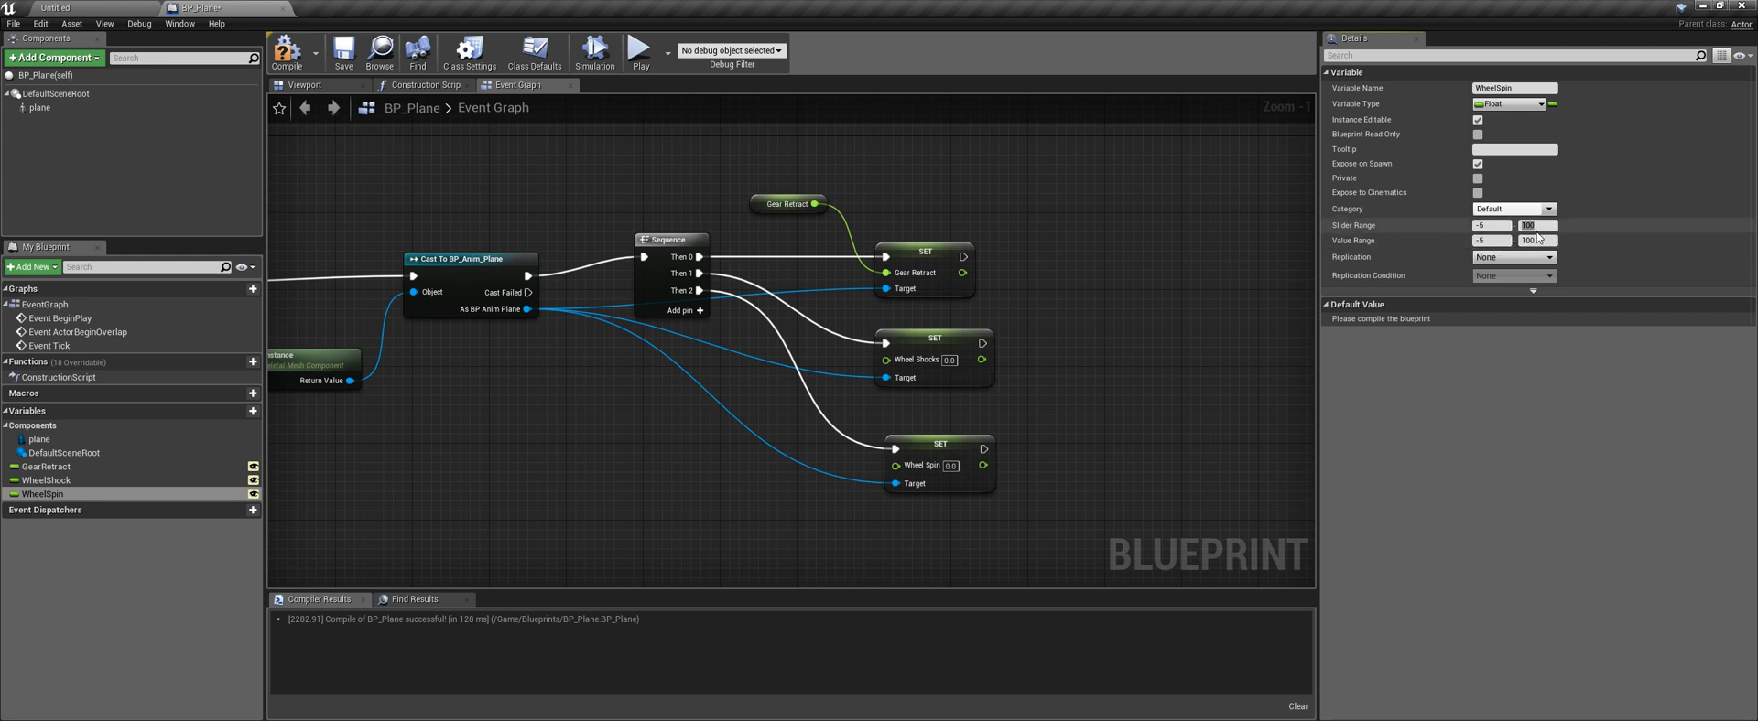
pyautogui.write('5')
pyautogui.click(1538, 240)
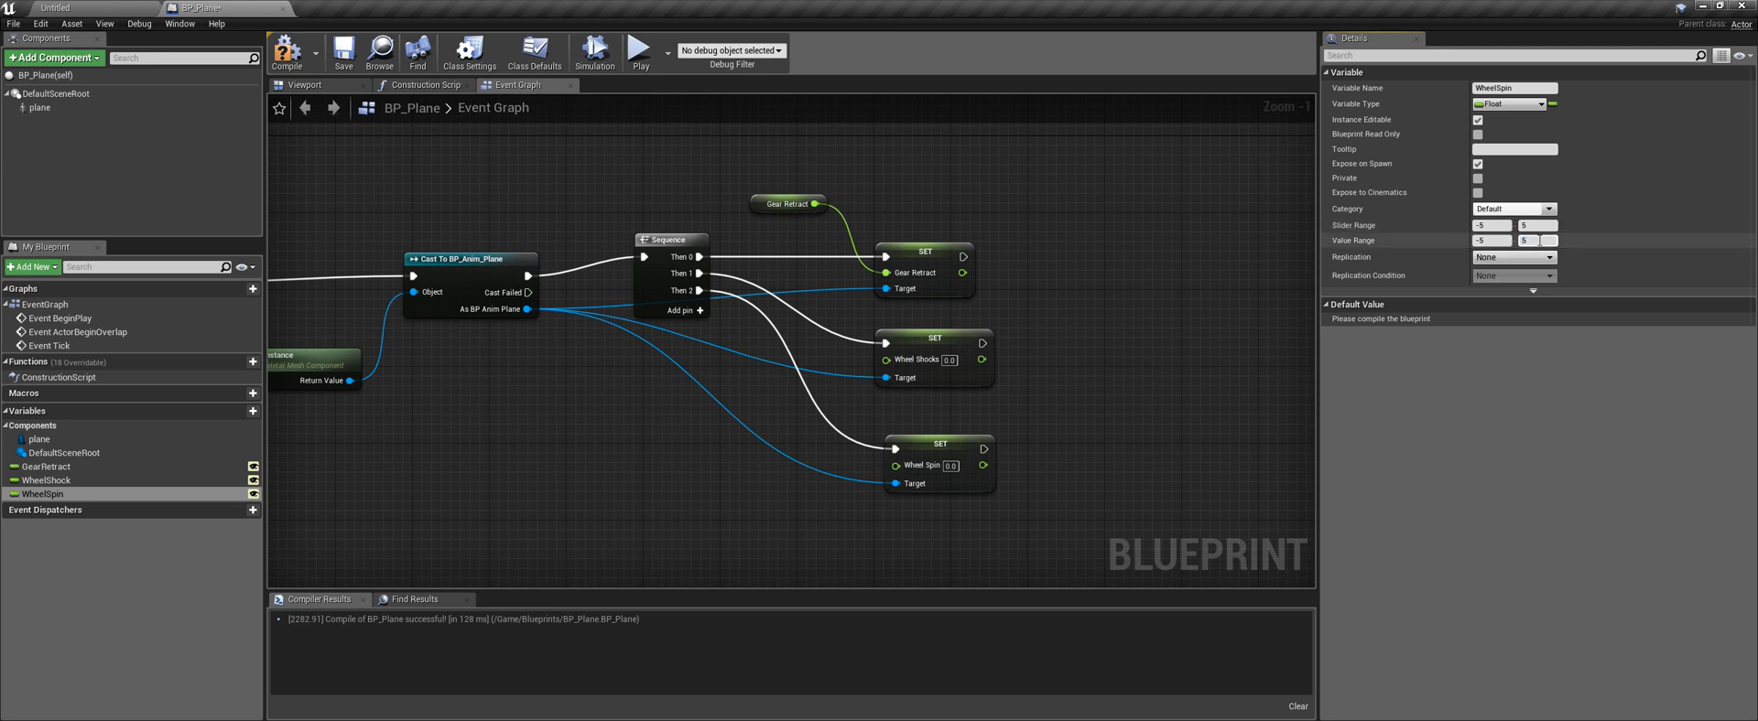
# Connect the WheelShock and WheelSpin variables to the Wheel Shocks and Wheel Spin set nodes, and compile and save the blueprint
pyautogui.moveTo(429, 399); pyautogui.dragTo(439, 401, button='right')
pyautogui.click(81, 480)
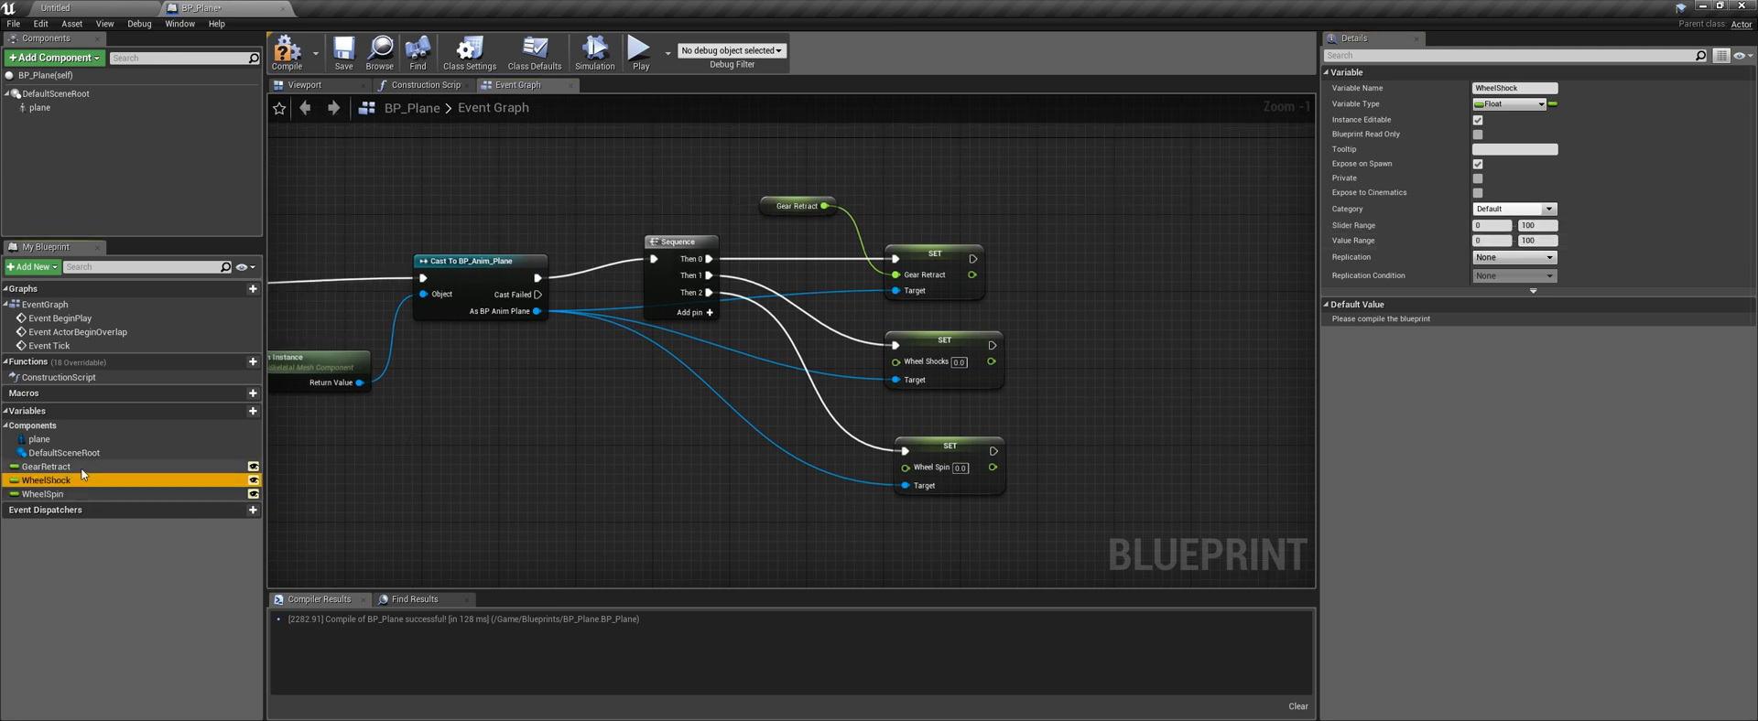
pyautogui.moveTo(65, 493); pyautogui.dragTo(906, 366)
pyautogui.click(780, 375)
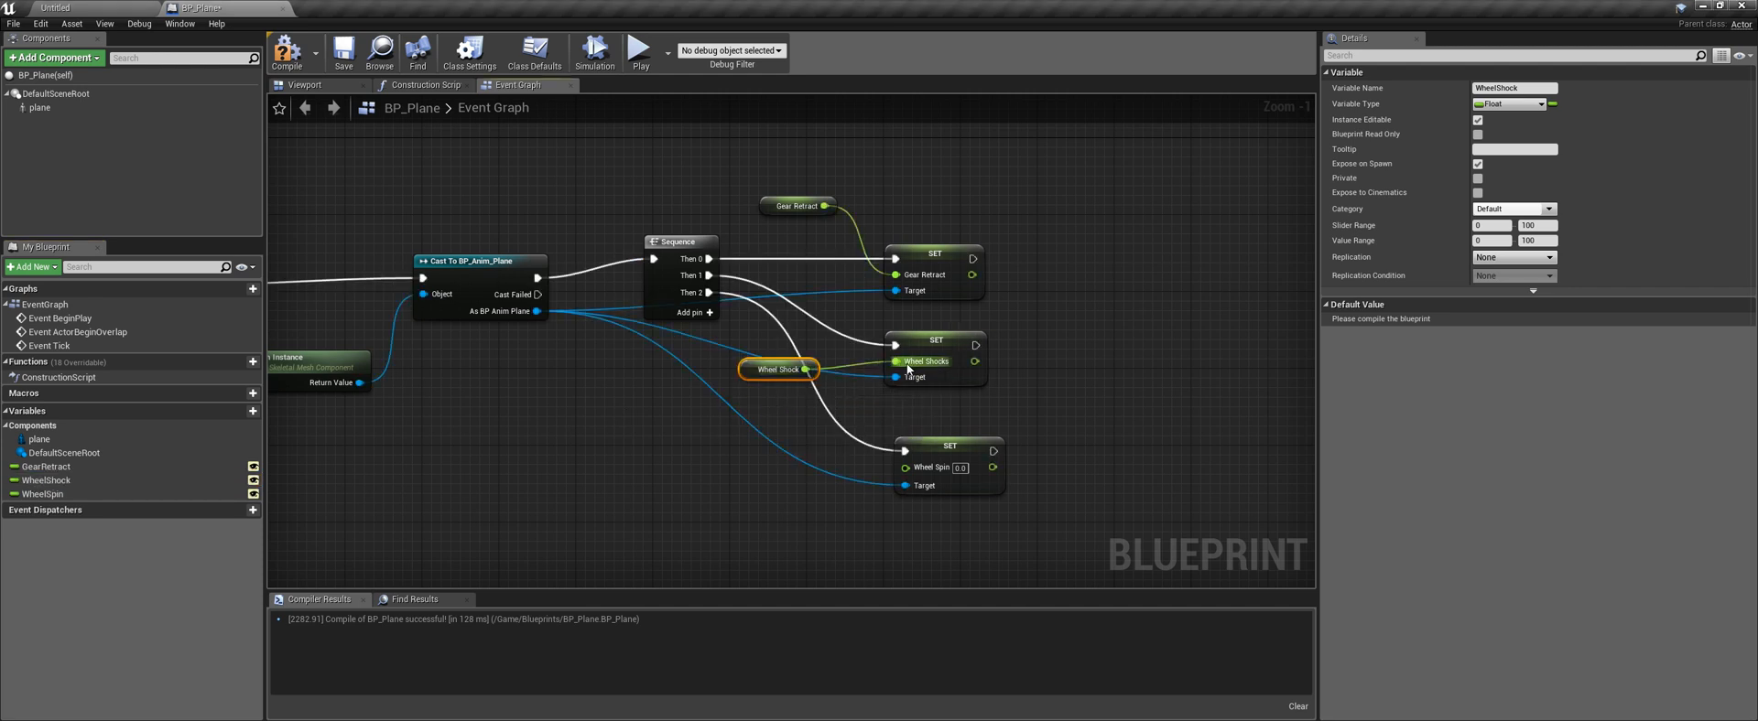
pyautogui.moveTo(107, 492); pyautogui.dragTo(902, 467)
pyautogui.click(287, 50)
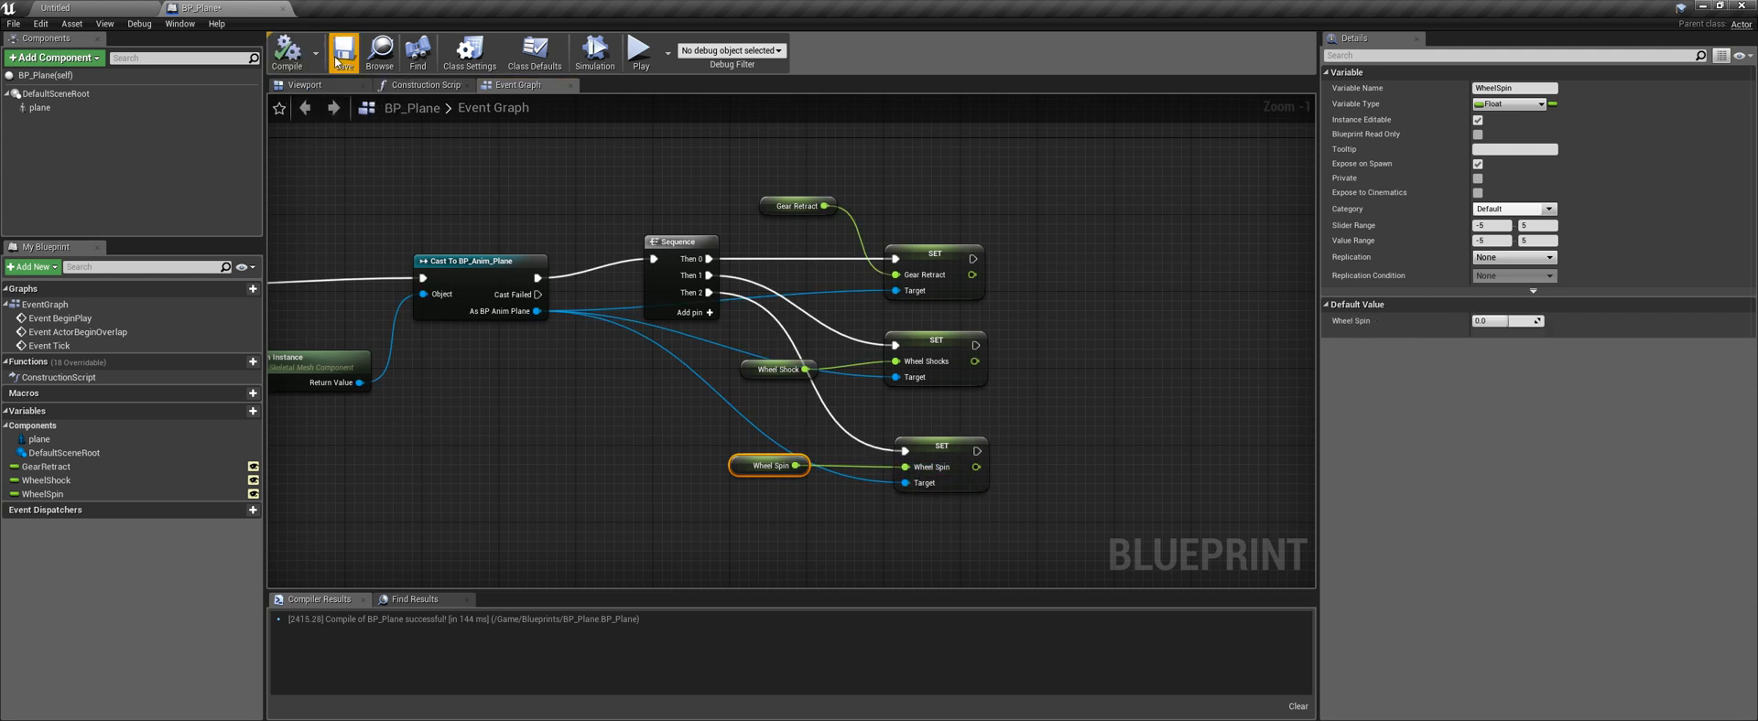
pyautogui.click(344, 50)
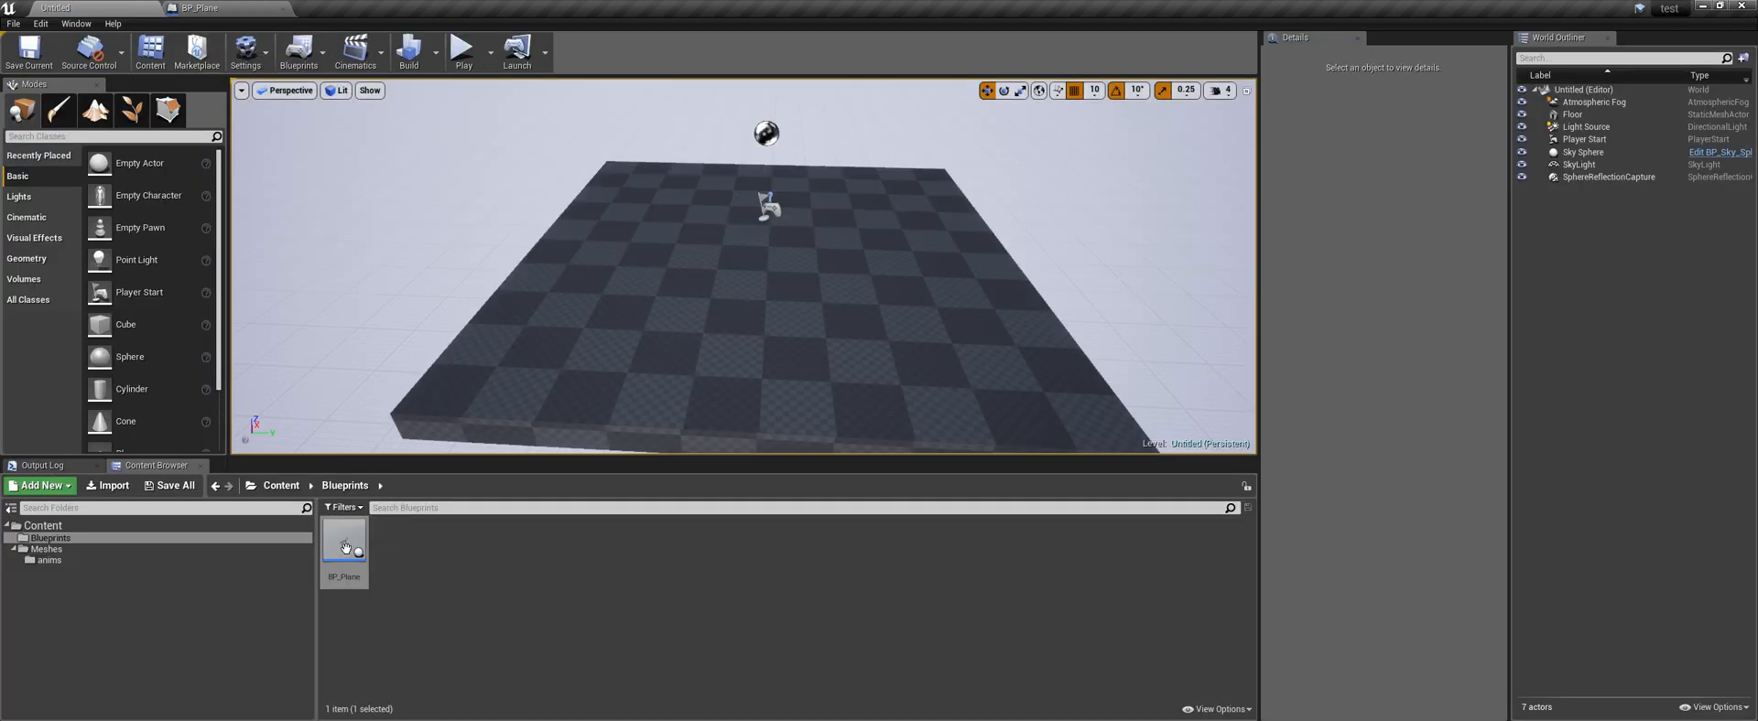
# Place BP_Plane in the level and scale the Floor to 22 in X, 22 in Y and 1 in Z
pyautogui.moveTo(345, 547); pyautogui.dragTo(819, 267)
pyautogui.click(876, 339)
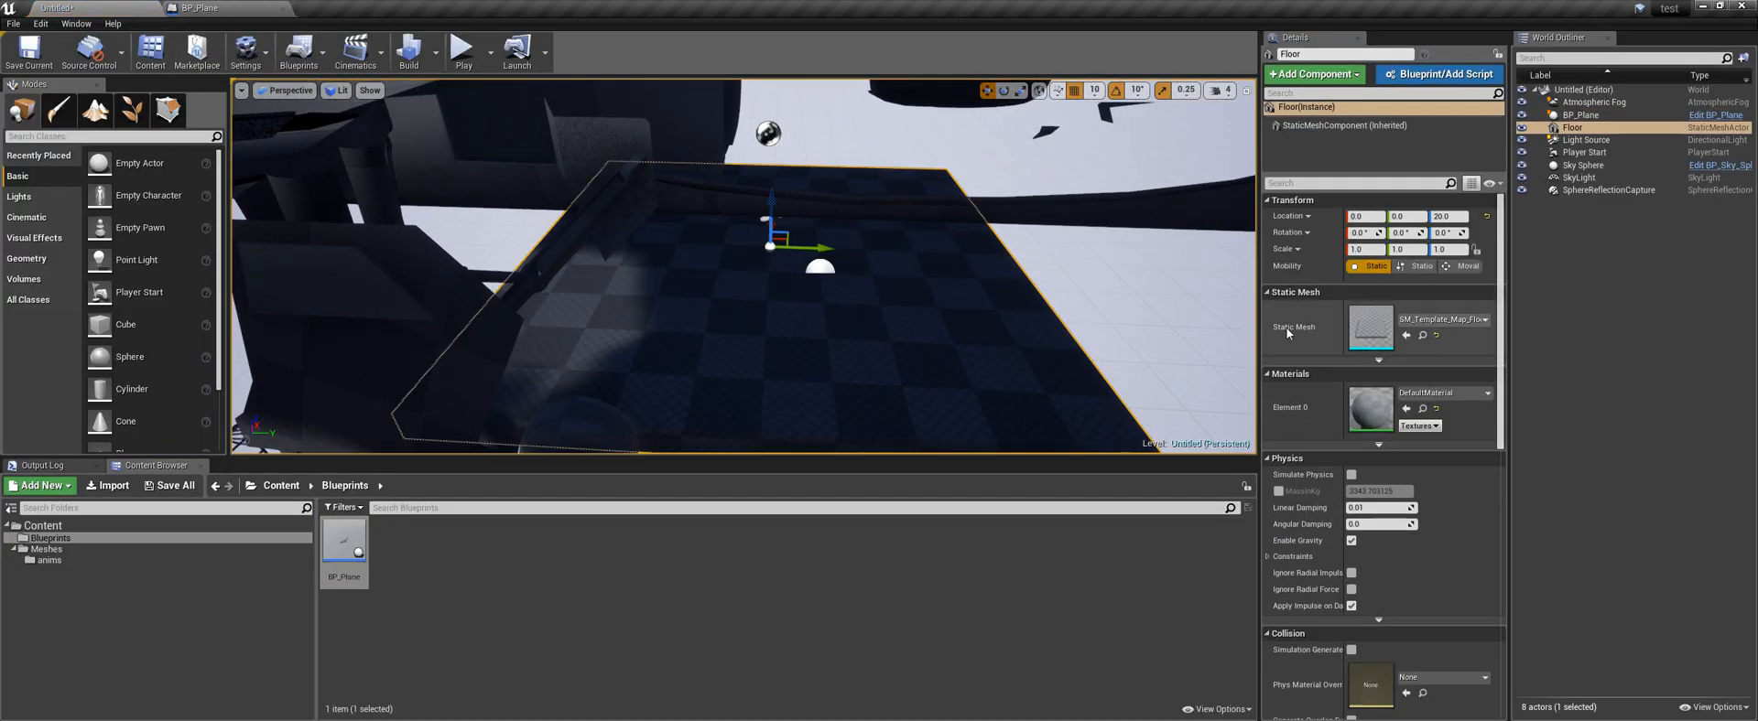
pyautogui.click(1377, 249)
pyautogui.write('22')
pyautogui.press('Tab')
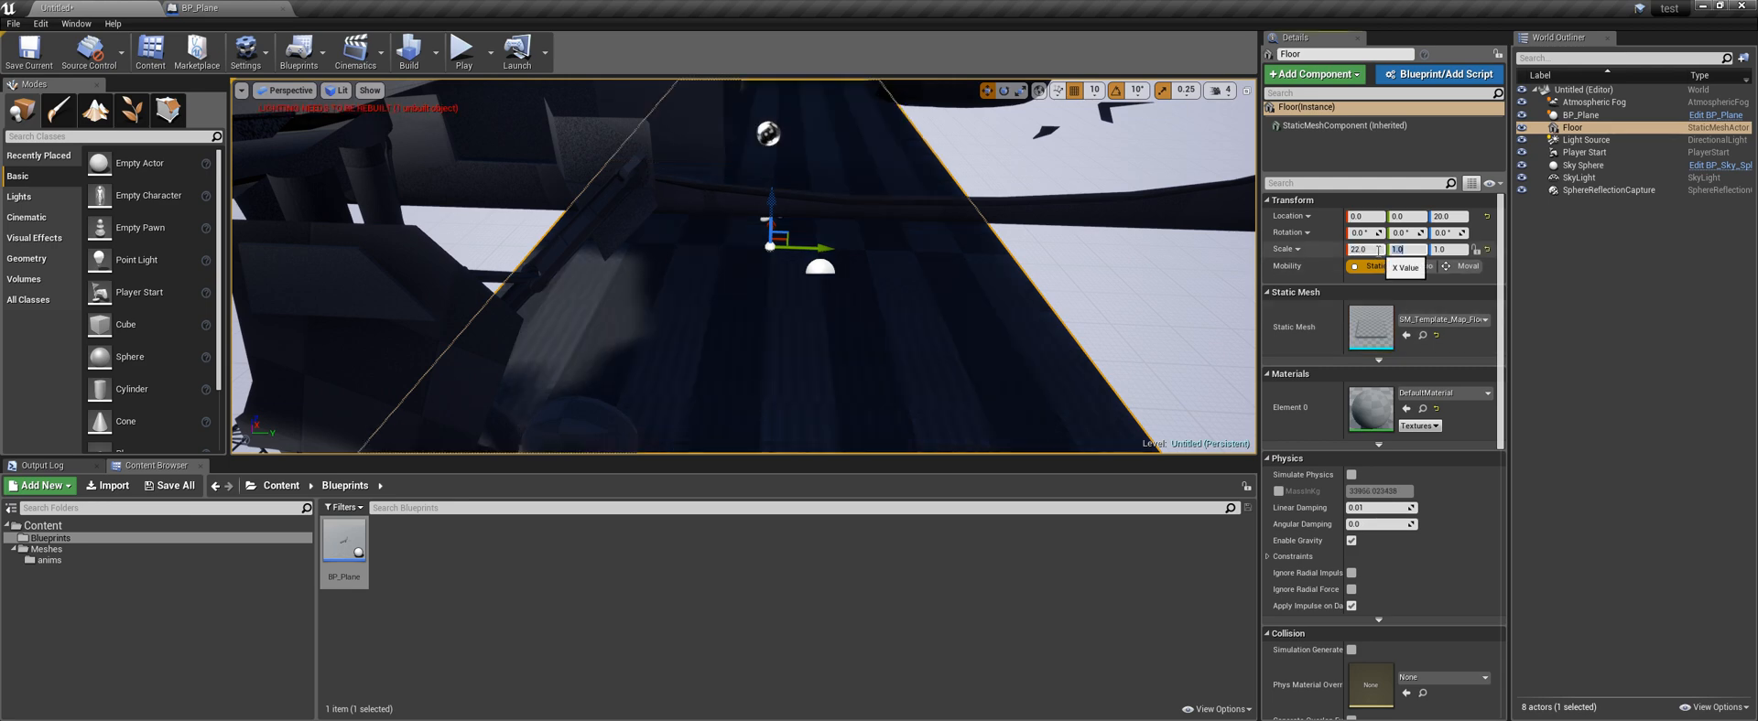
pyautogui.write('22')
pyautogui.press('Return')
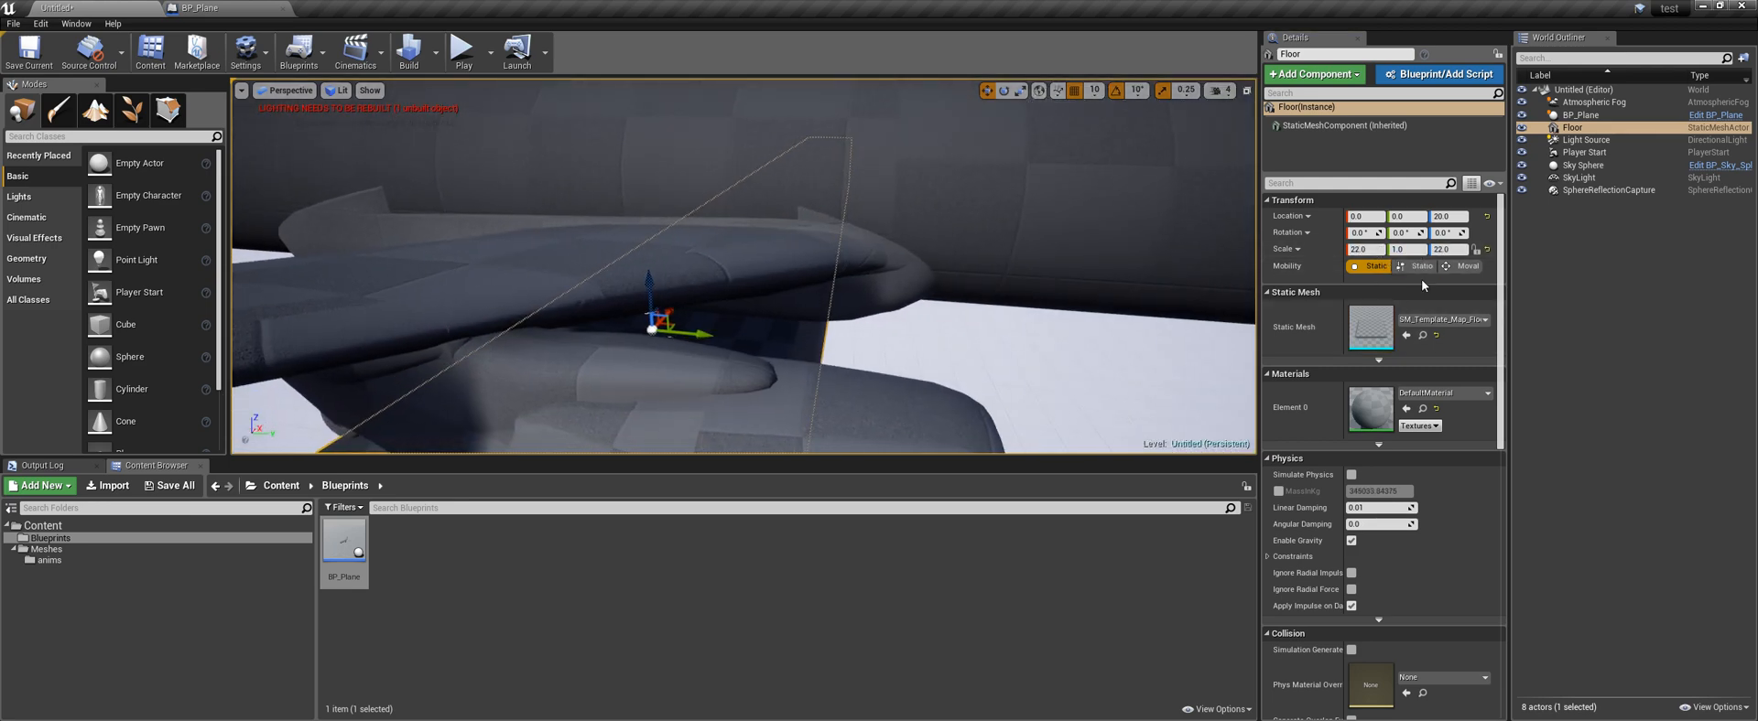
pyautogui.write('22')
pyautogui.press('Tab')
pyautogui.write('1')
pyautogui.press('Return')
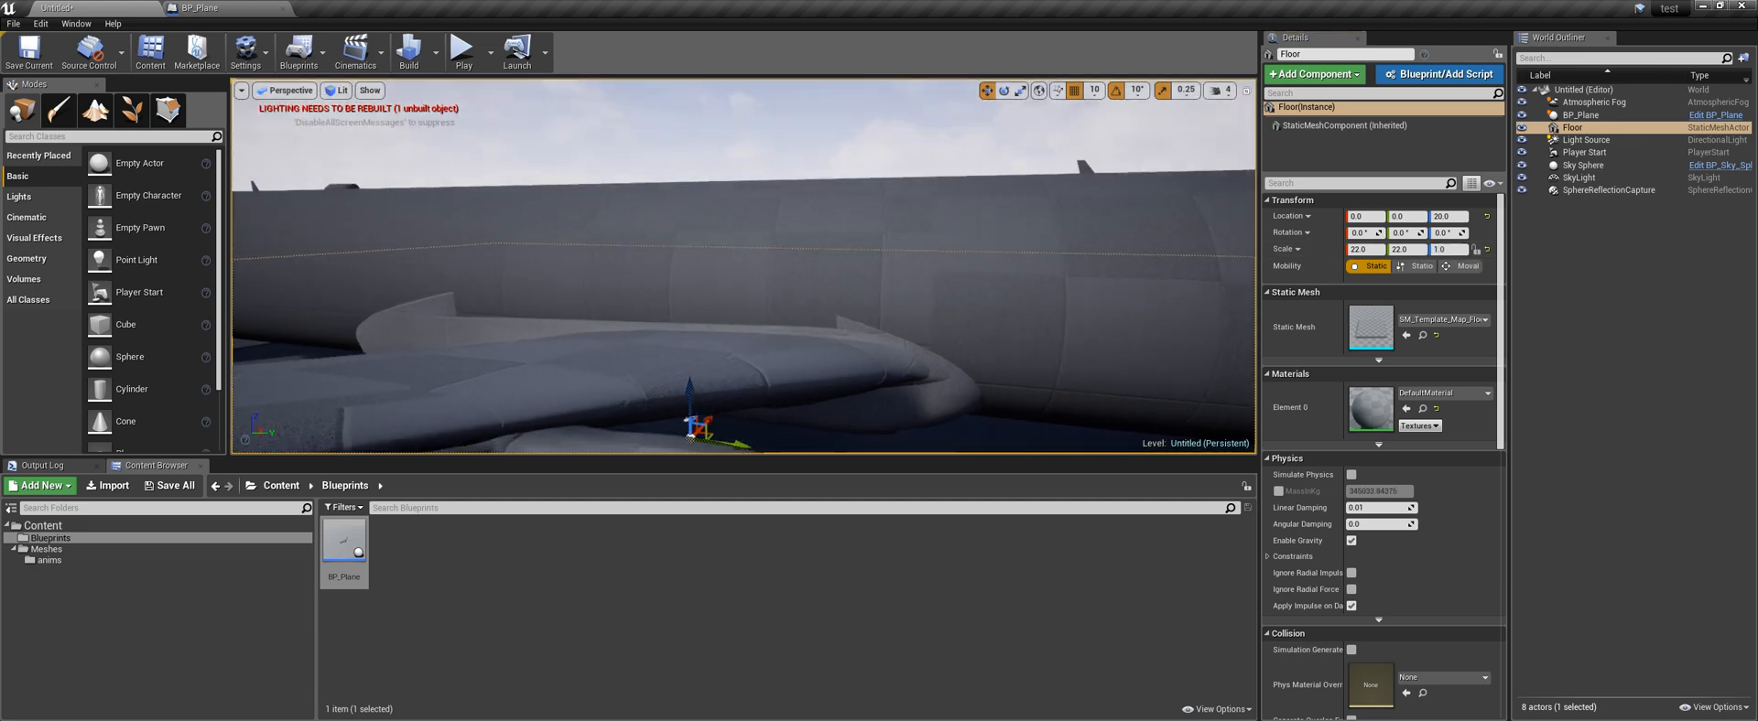
# Play the level, fly up to the landing gear under the plane and release the cursor from the game
pyautogui.moveTo(743, 266); pyautogui.dragTo(745, 172, button='right')
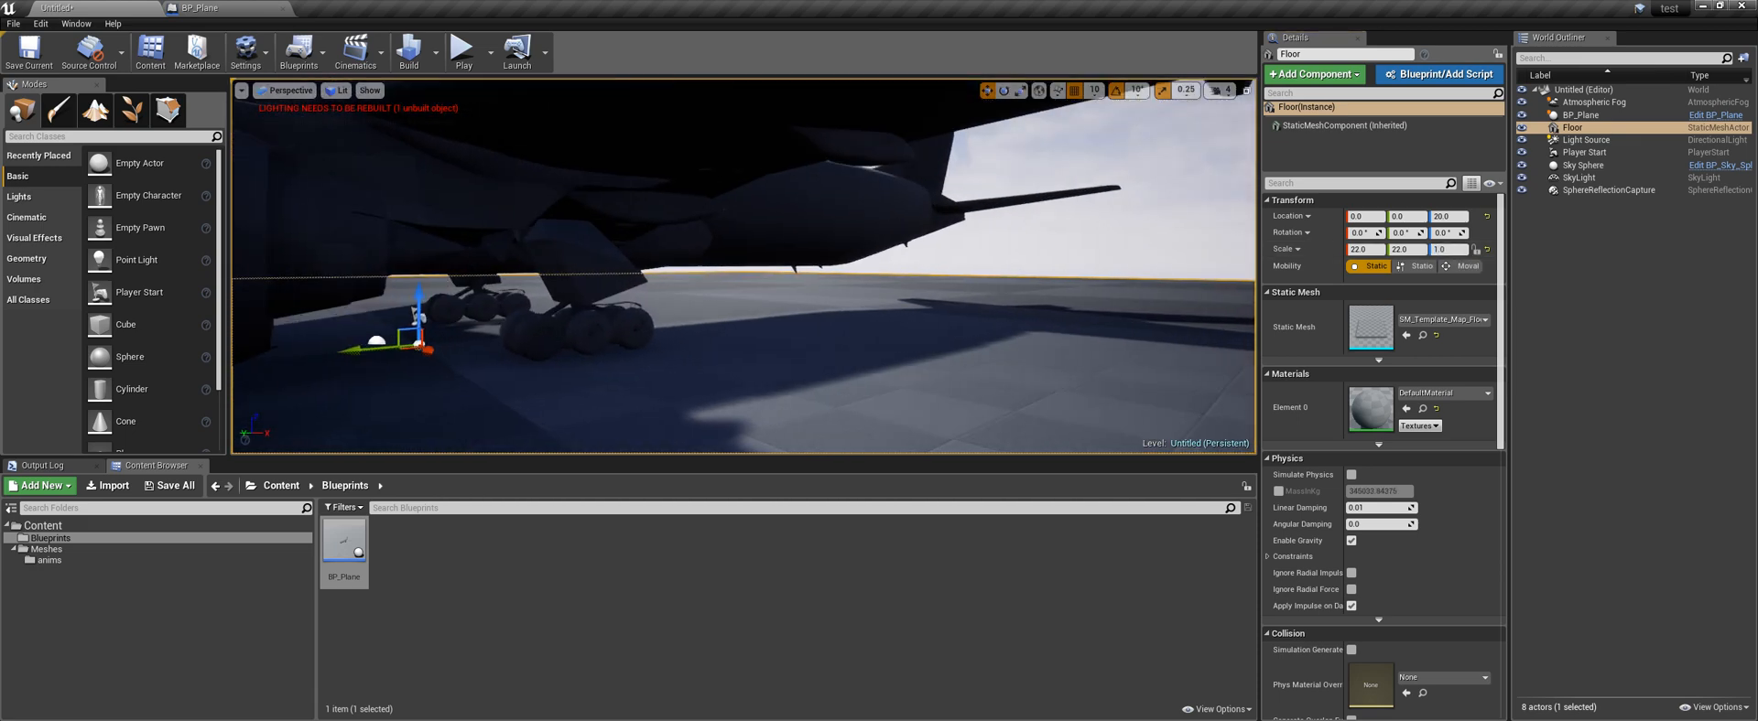
pyautogui.click(463, 57)
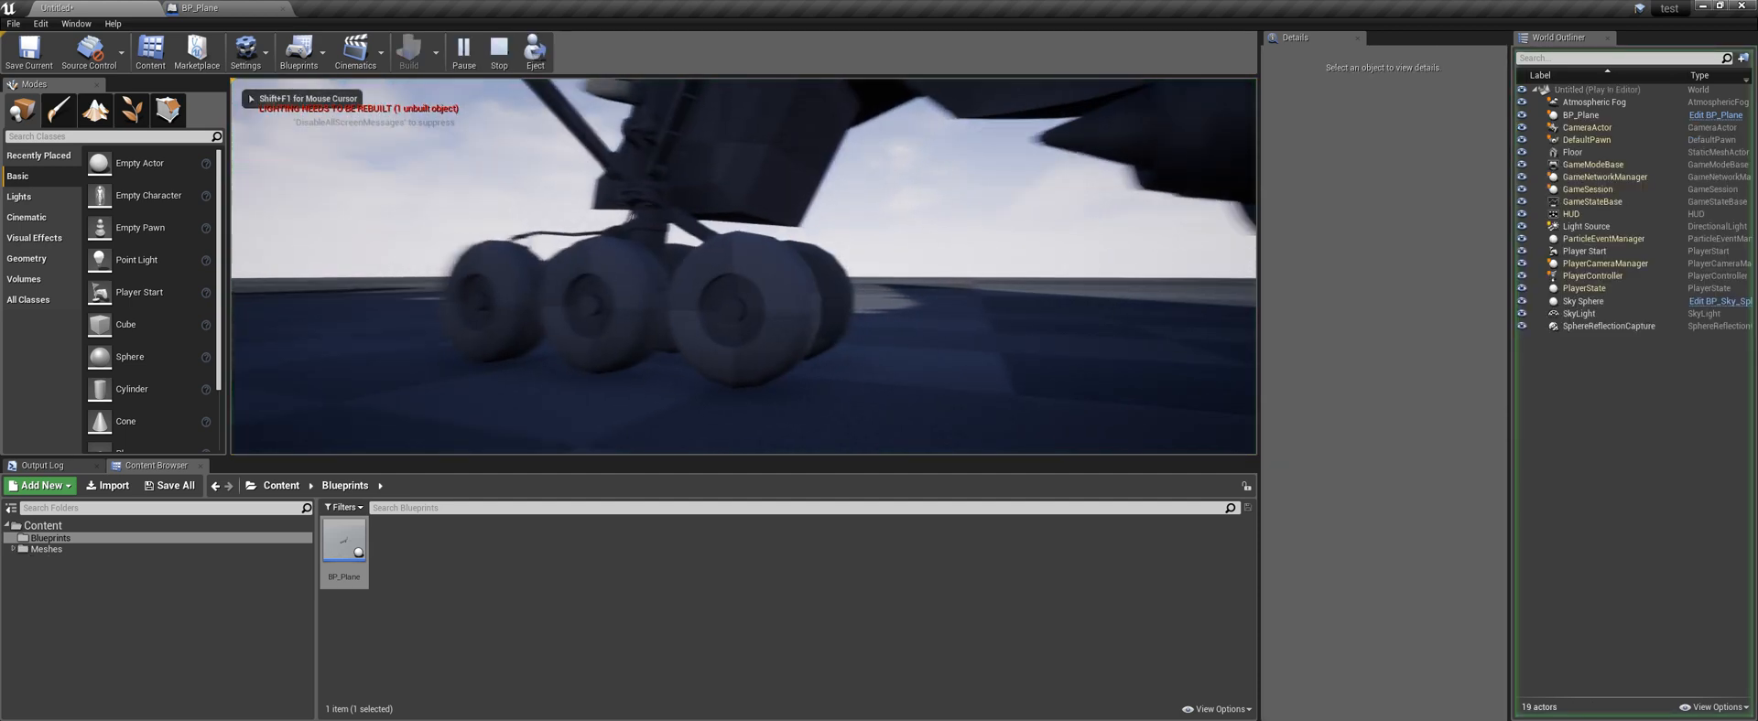
pyautogui.press('d')
pyautogui.press('w')
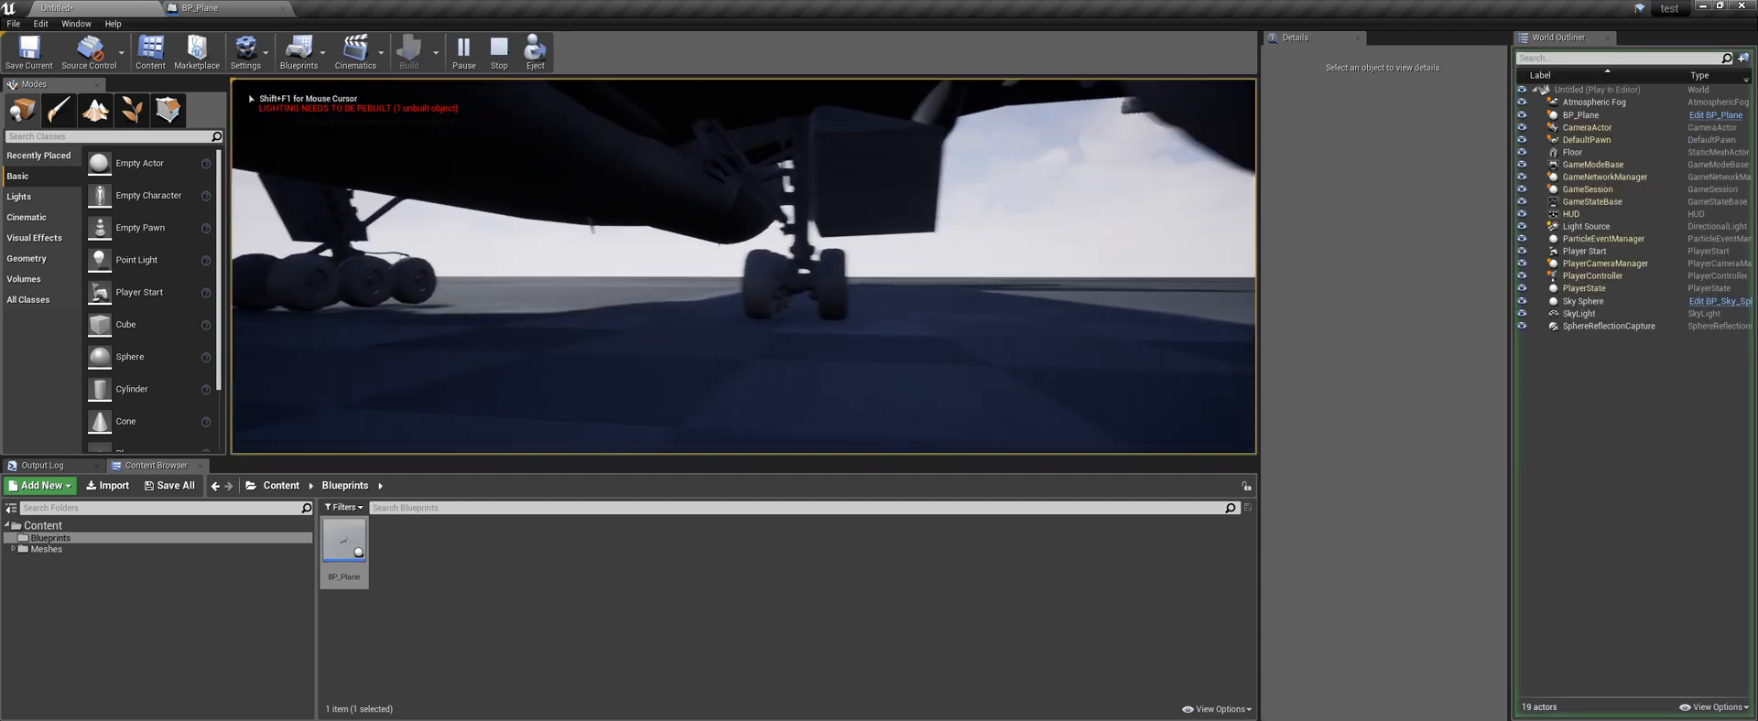
pyautogui.hotkey('shift', 'F1')
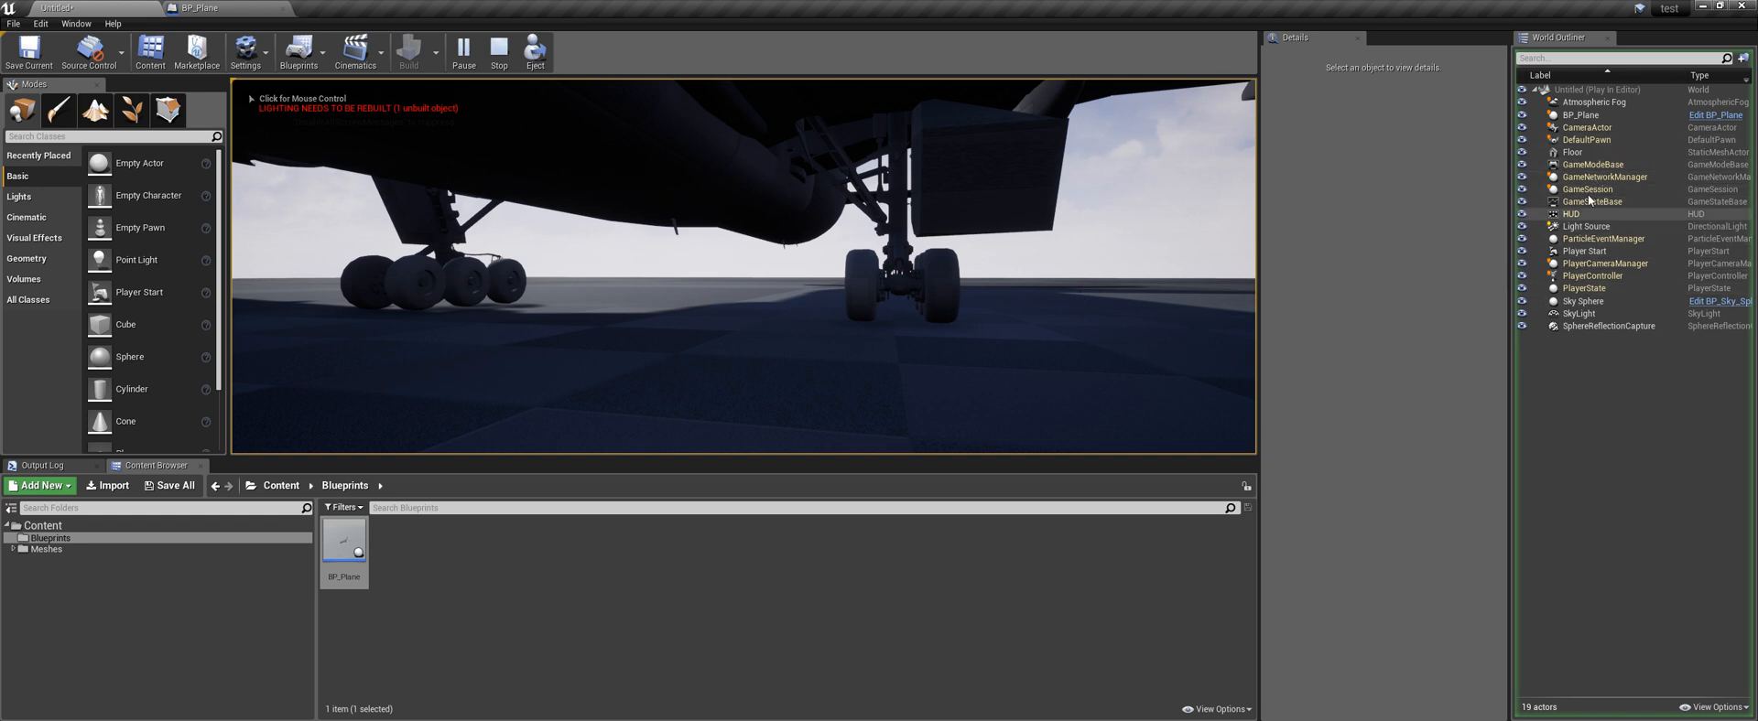
# Test the running BP_Plane instance by setting Wheel Spin to about 2.1 and Wheel Shock to about 8.6
pyautogui.click(1581, 115)
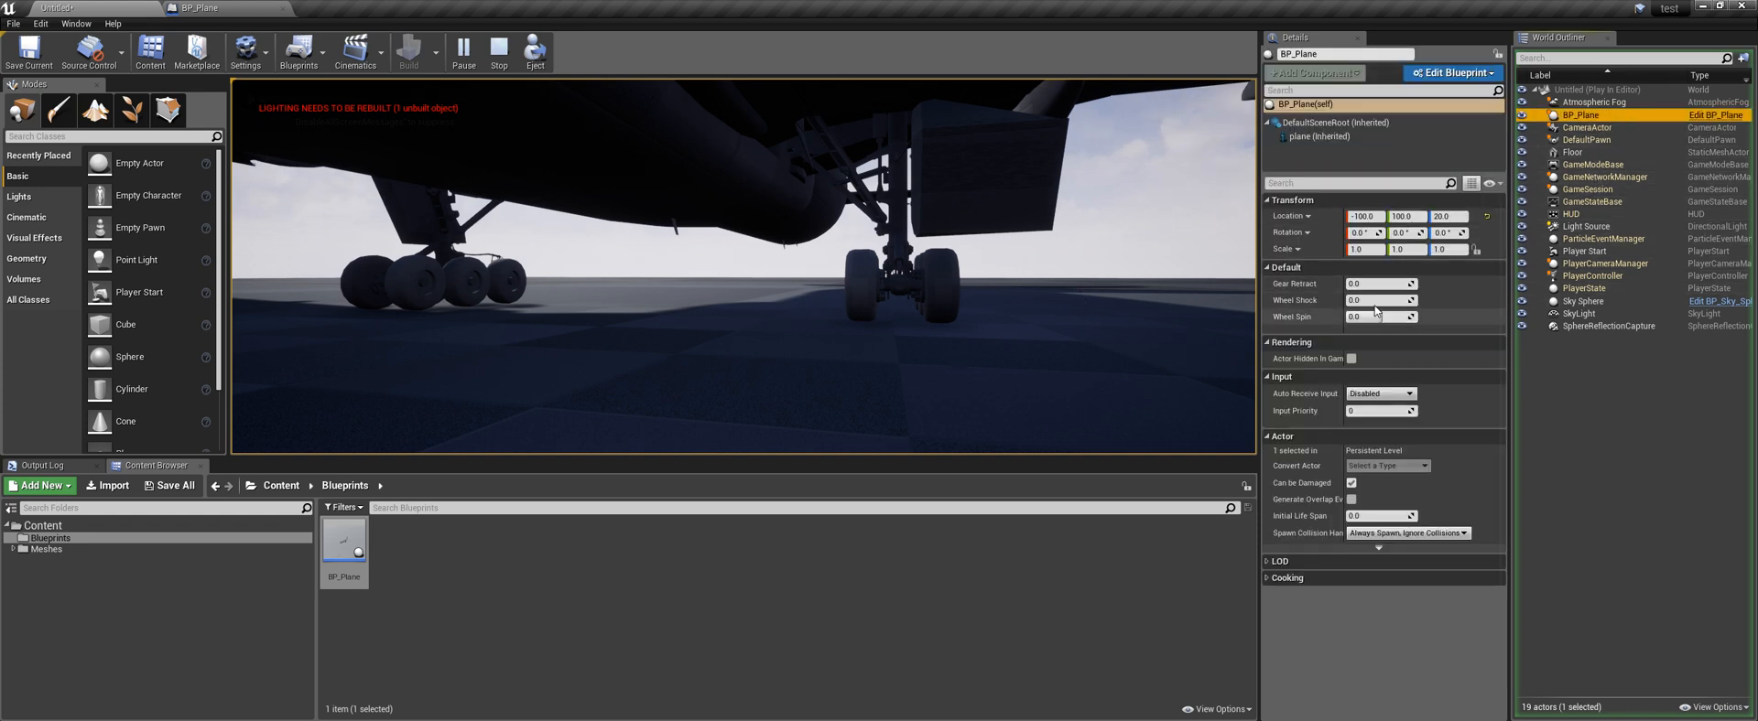
pyautogui.moveTo(1366, 287)
pyautogui.mouseDown()
pyautogui.moveTo(1421, 286)
pyautogui.moveTo(1357, 301)
pyautogui.mouseUp()
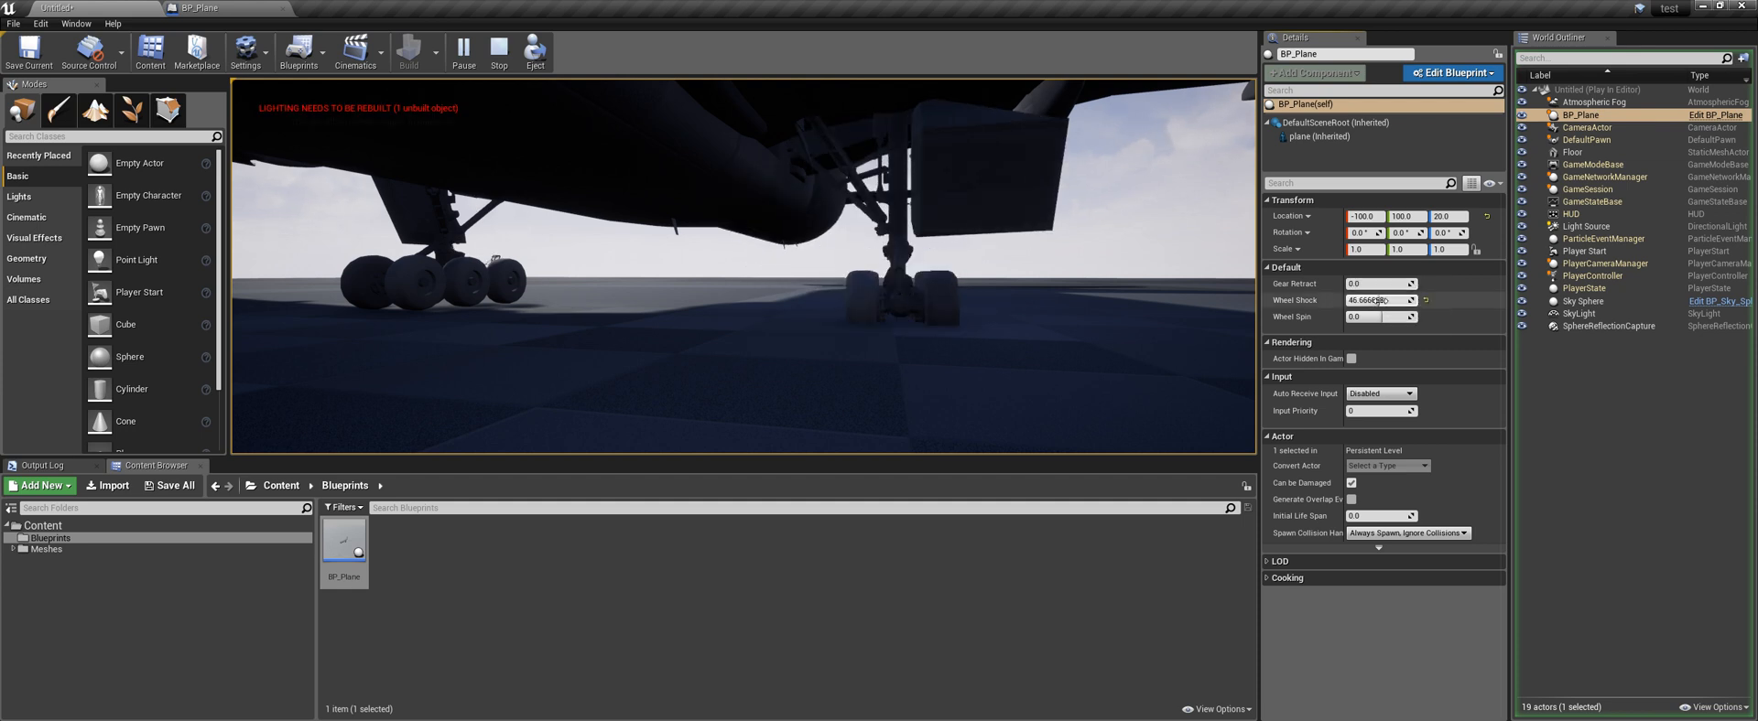
pyautogui.moveTo(1384, 317); pyautogui.dragTo(1366, 300)
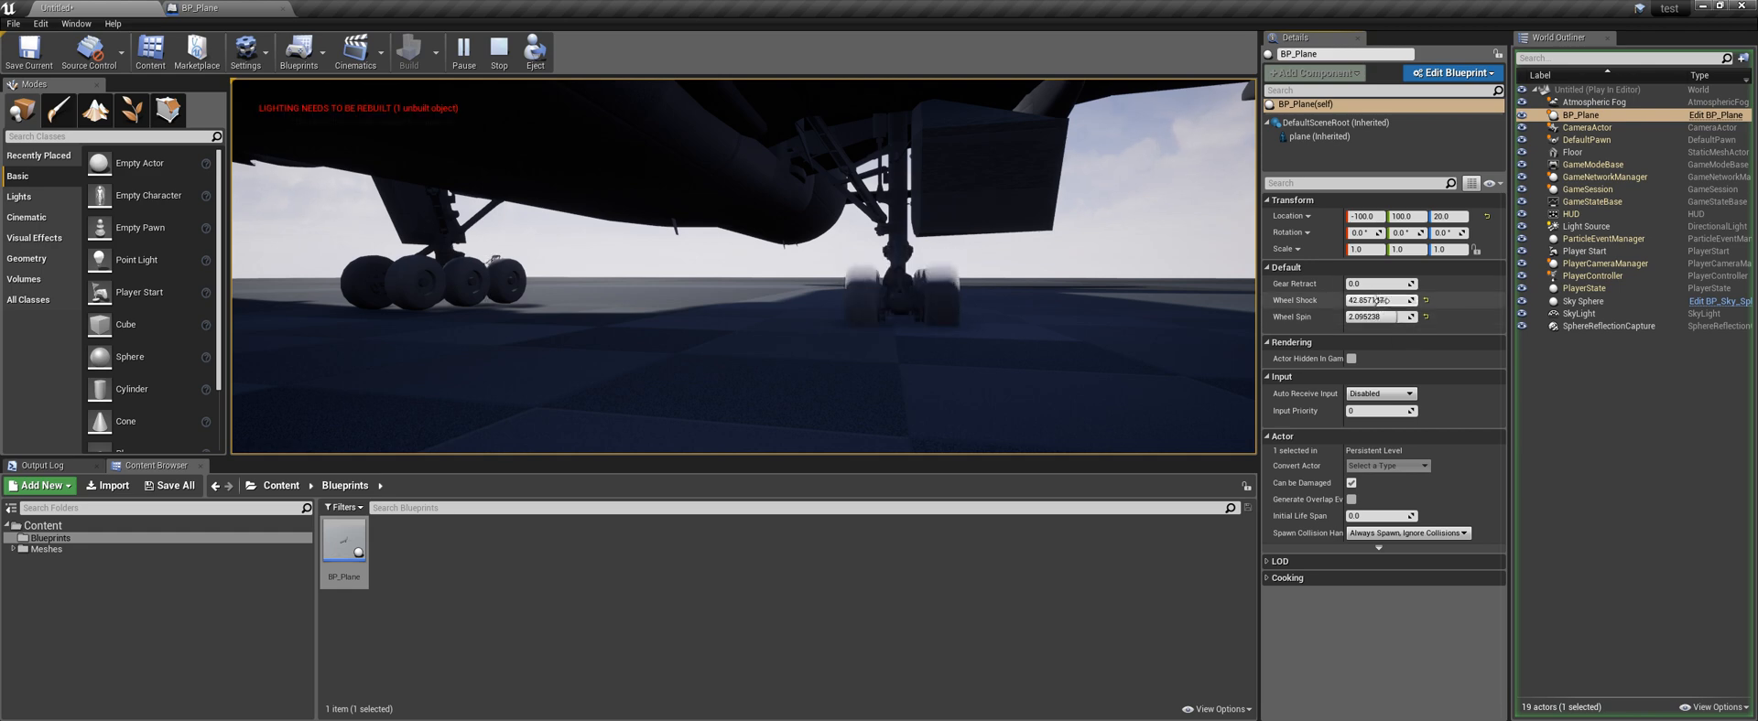
# Examine the spinning wheels and compressed landing gear from several sides around the plane, and end the play session
pyautogui.click(1144, 302)
pyautogui.press('w')
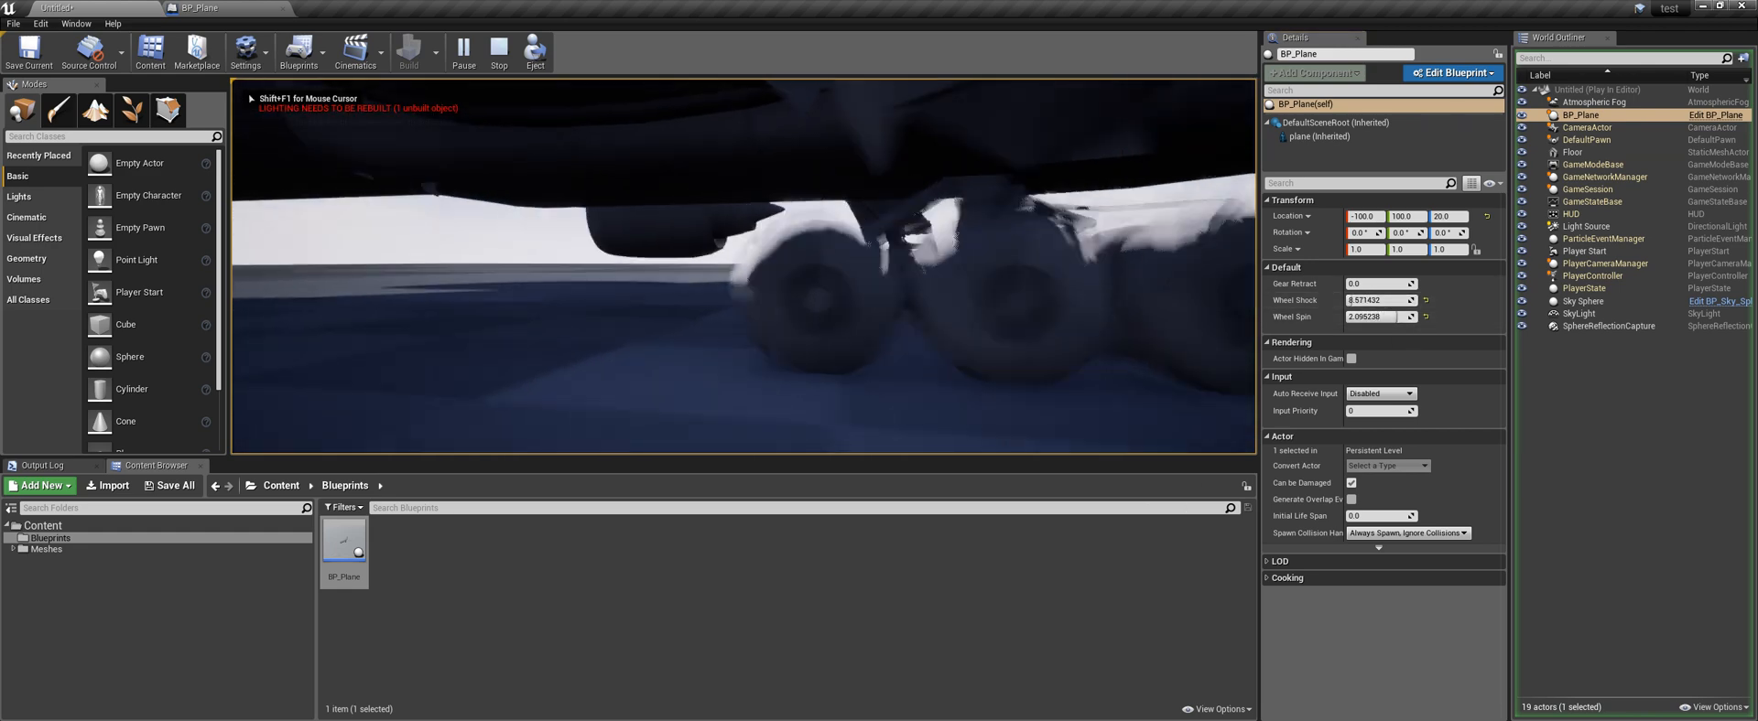
pyautogui.press('s')
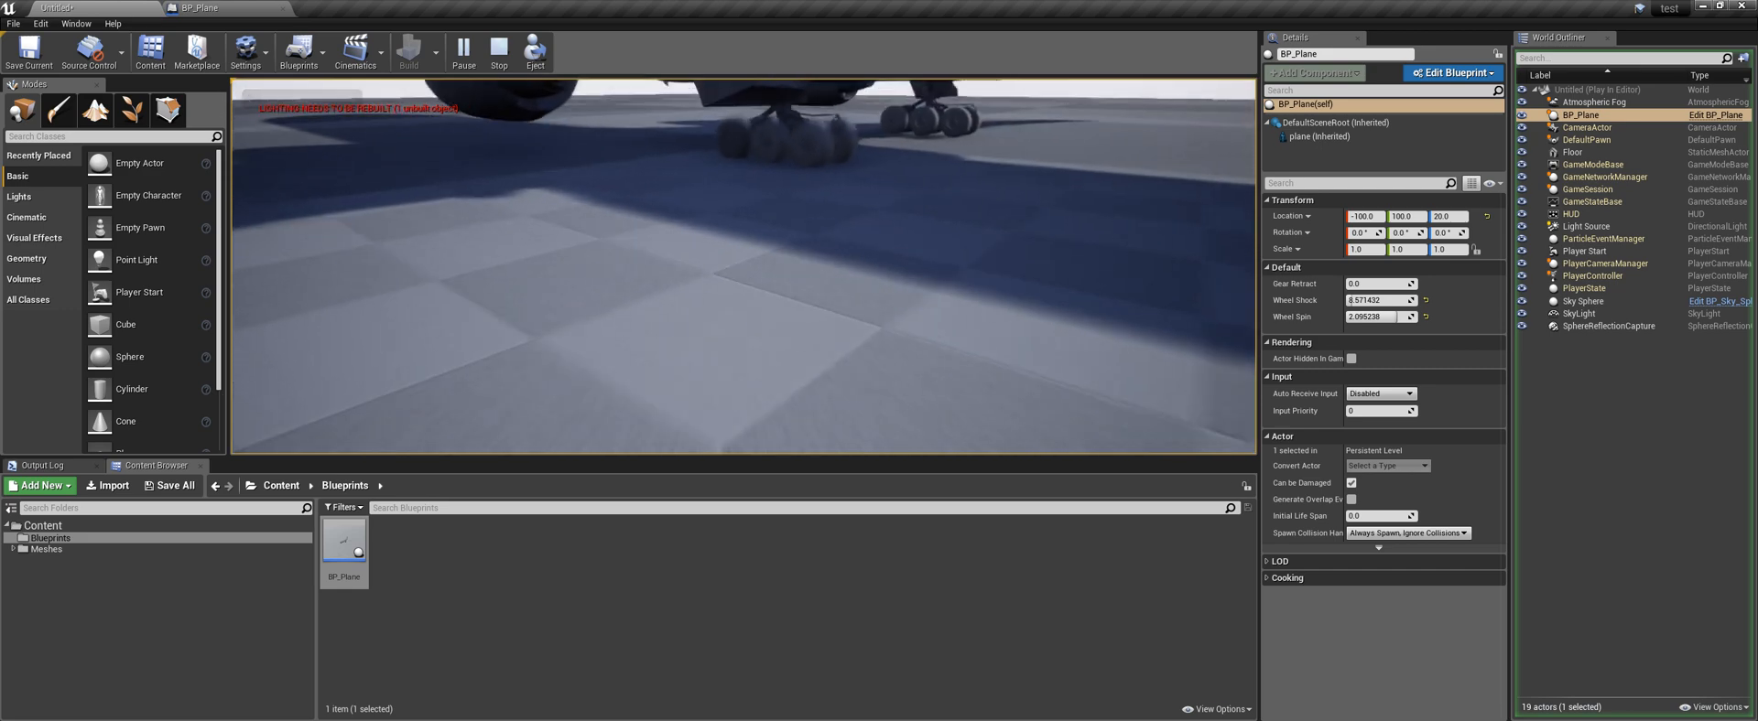
pyautogui.press('w')
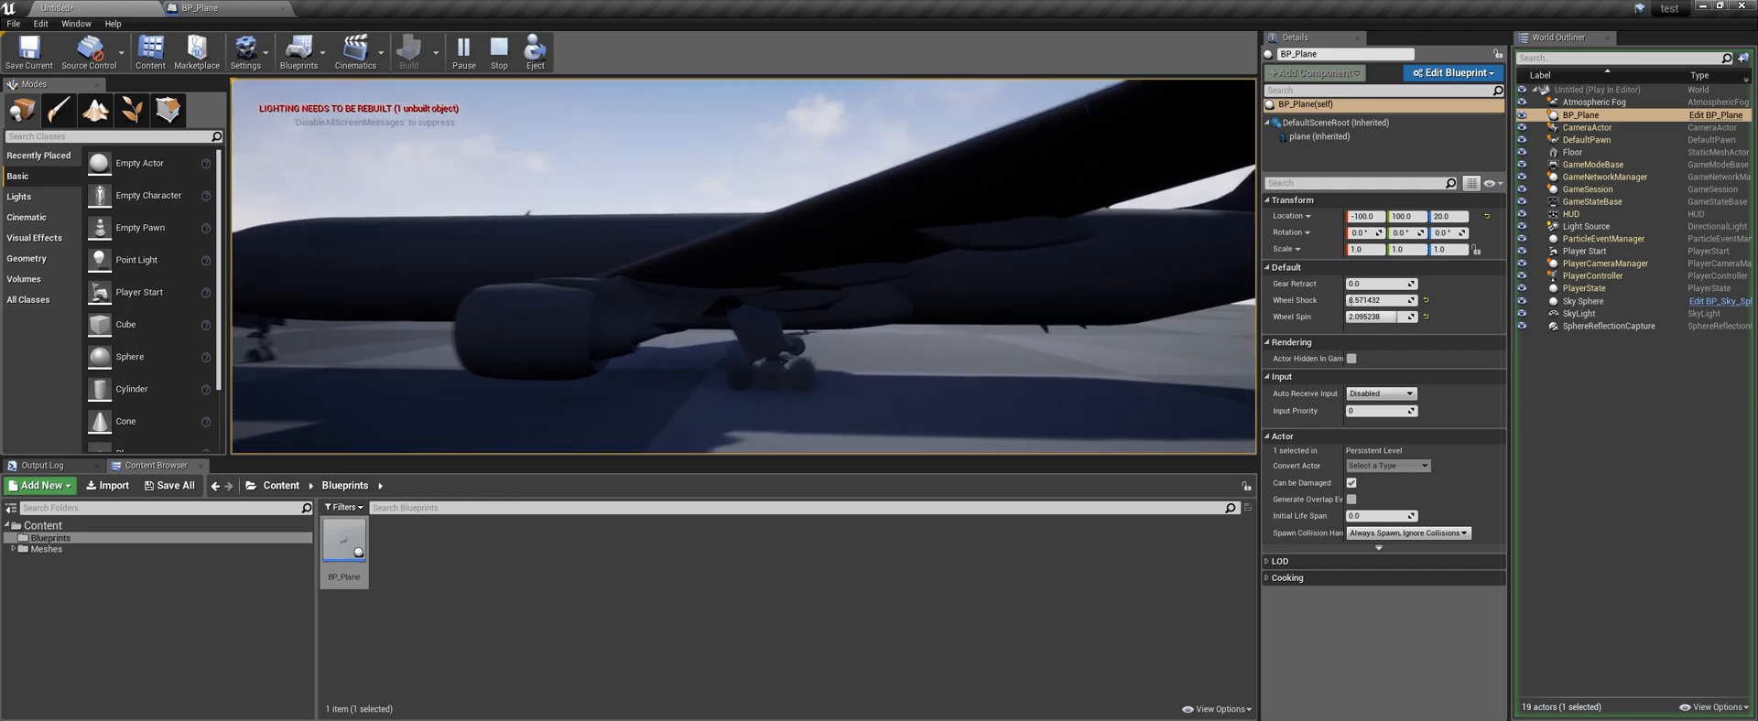
pyautogui.press('d')
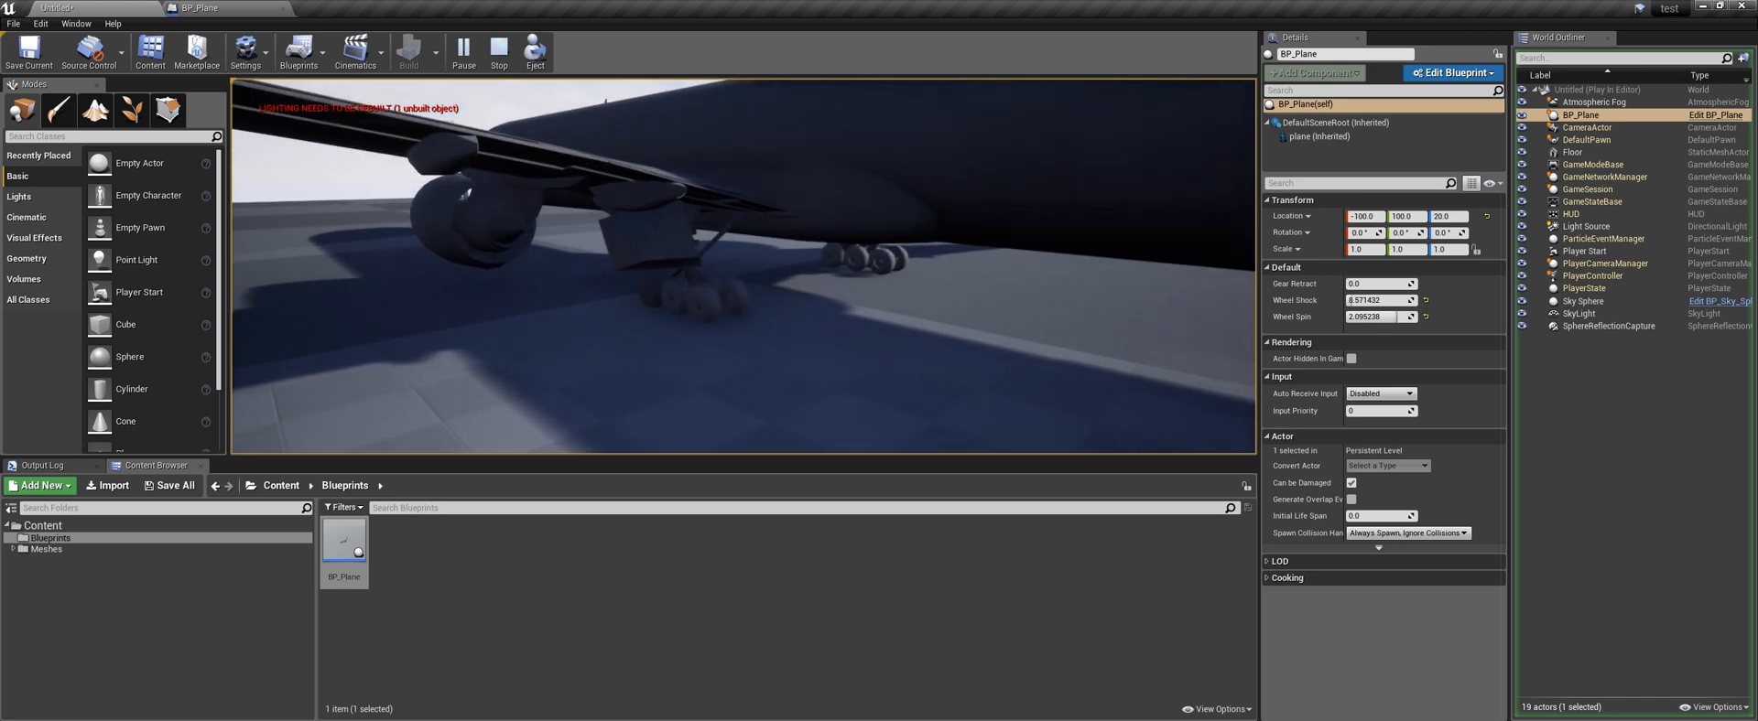
pyautogui.press('w')
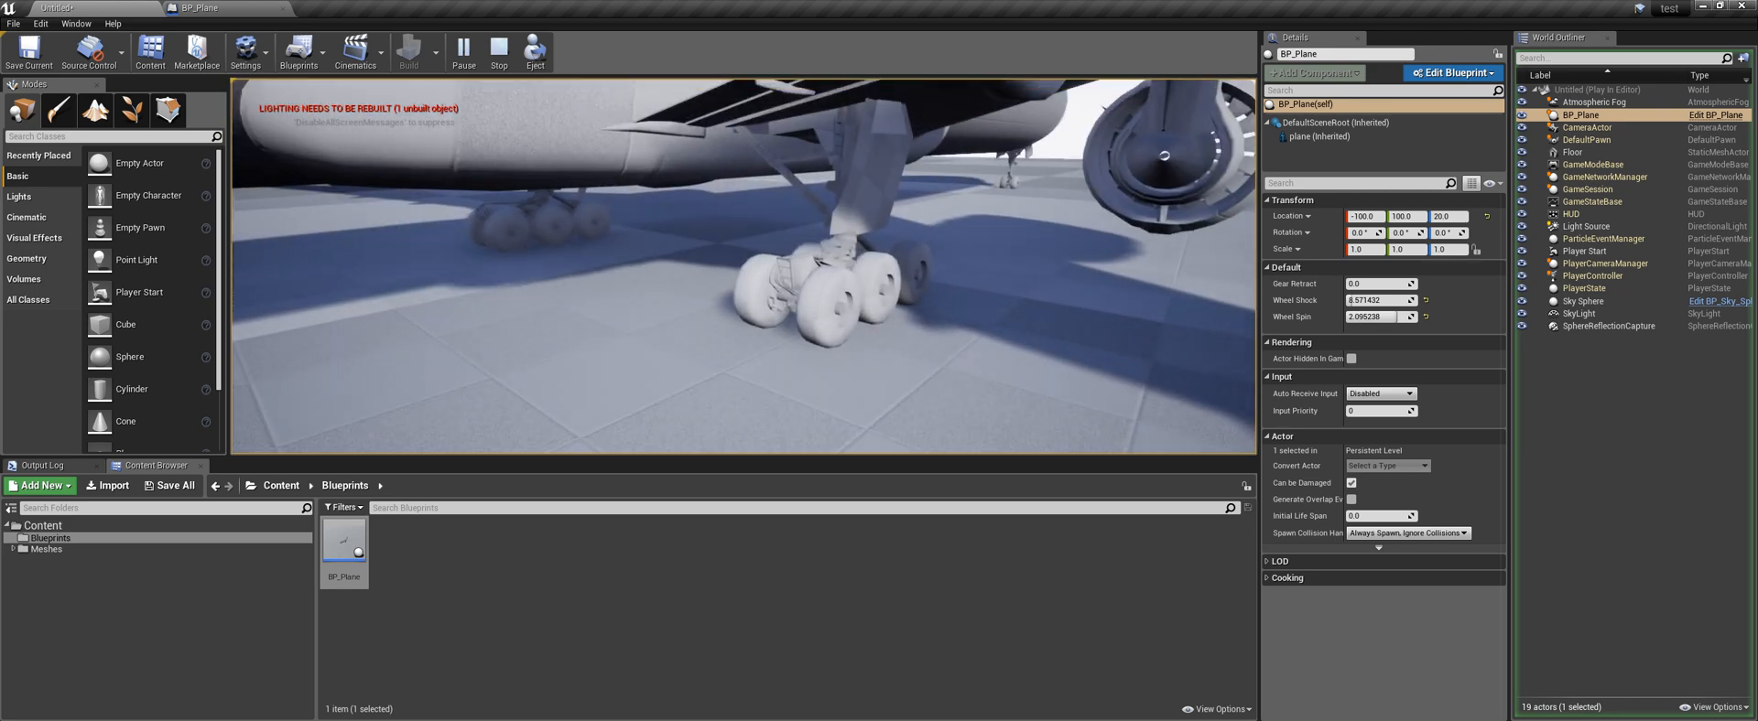
pyautogui.press('Escape')
pyautogui.press('s')
pyautogui.moveTo(633, 264); pyautogui.dragTo(633, 263, button='right')
# Review BP_Plane's Event Graph and open the BP_Anim_Plane animation blueprint from the Meshes/anims folder
pyautogui.click(245, 7)
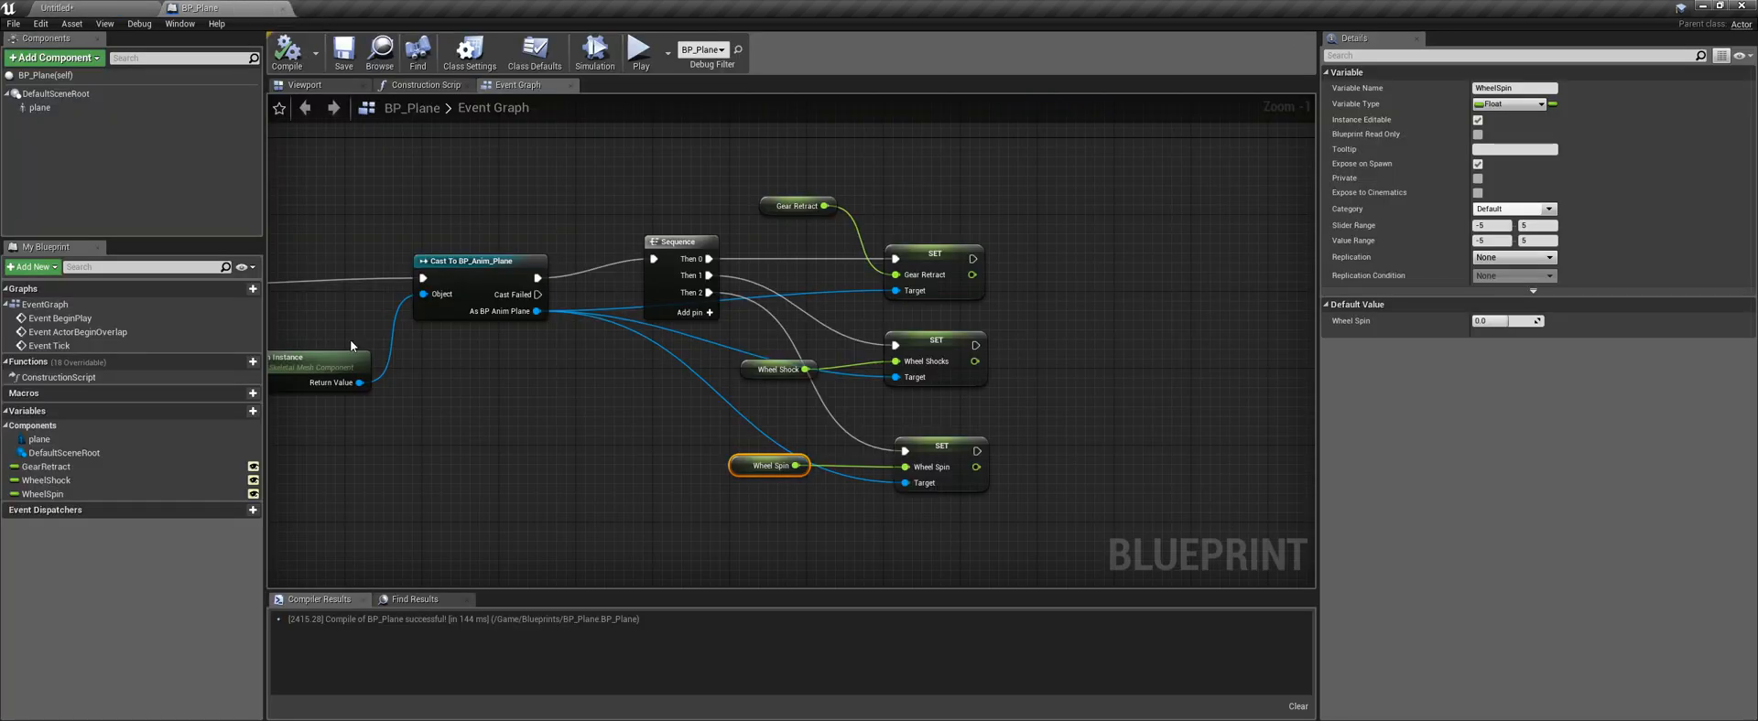
pyautogui.moveTo(491, 414); pyautogui.dragTo(672, 411, button='right')
pyautogui.click(108, 9)
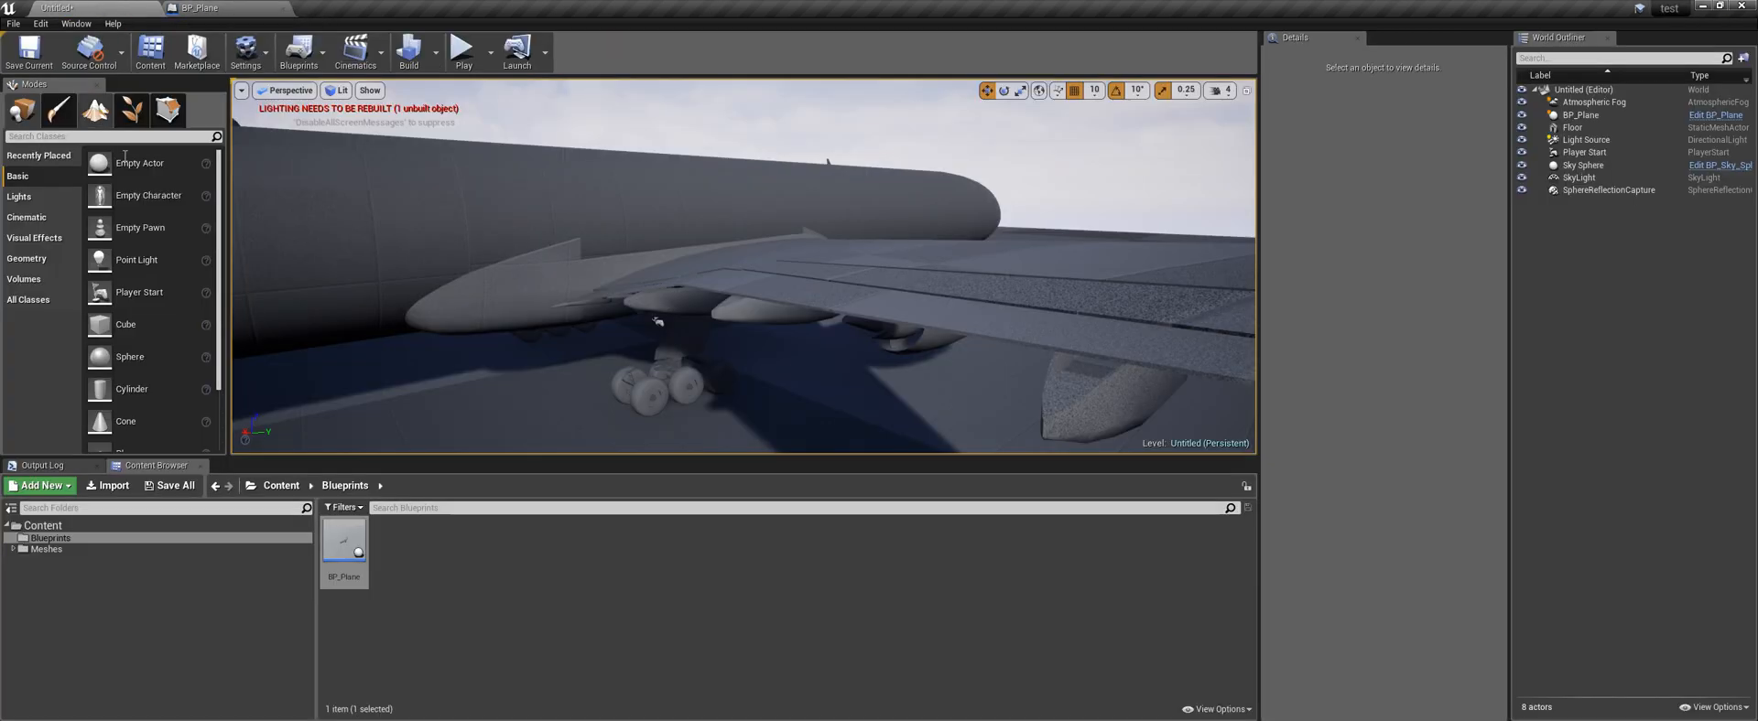
pyautogui.doubleClick(68, 549)
pyautogui.doubleClick(357, 549)
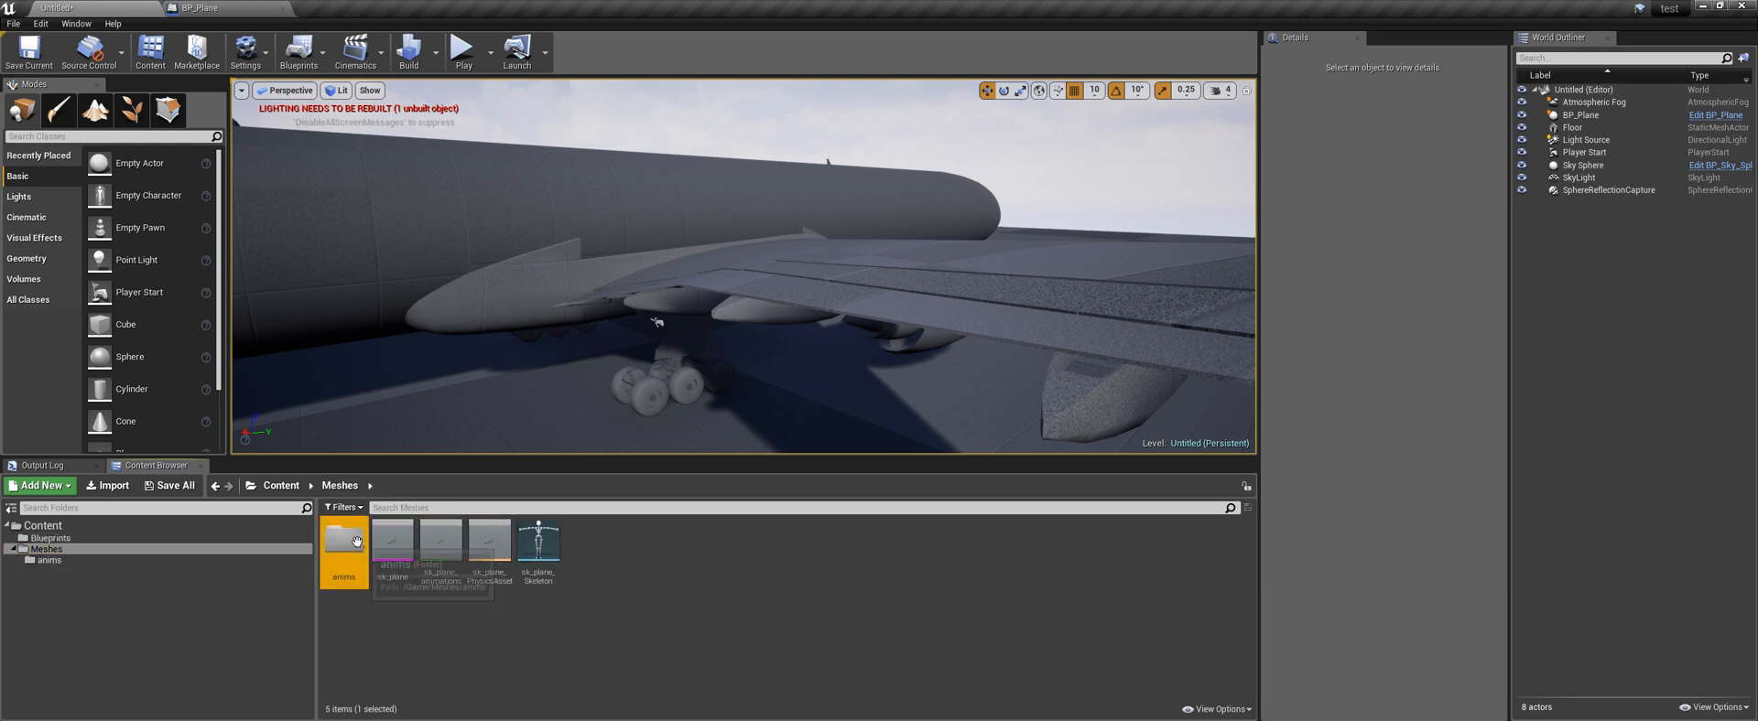
pyautogui.doubleClick(492, 545)
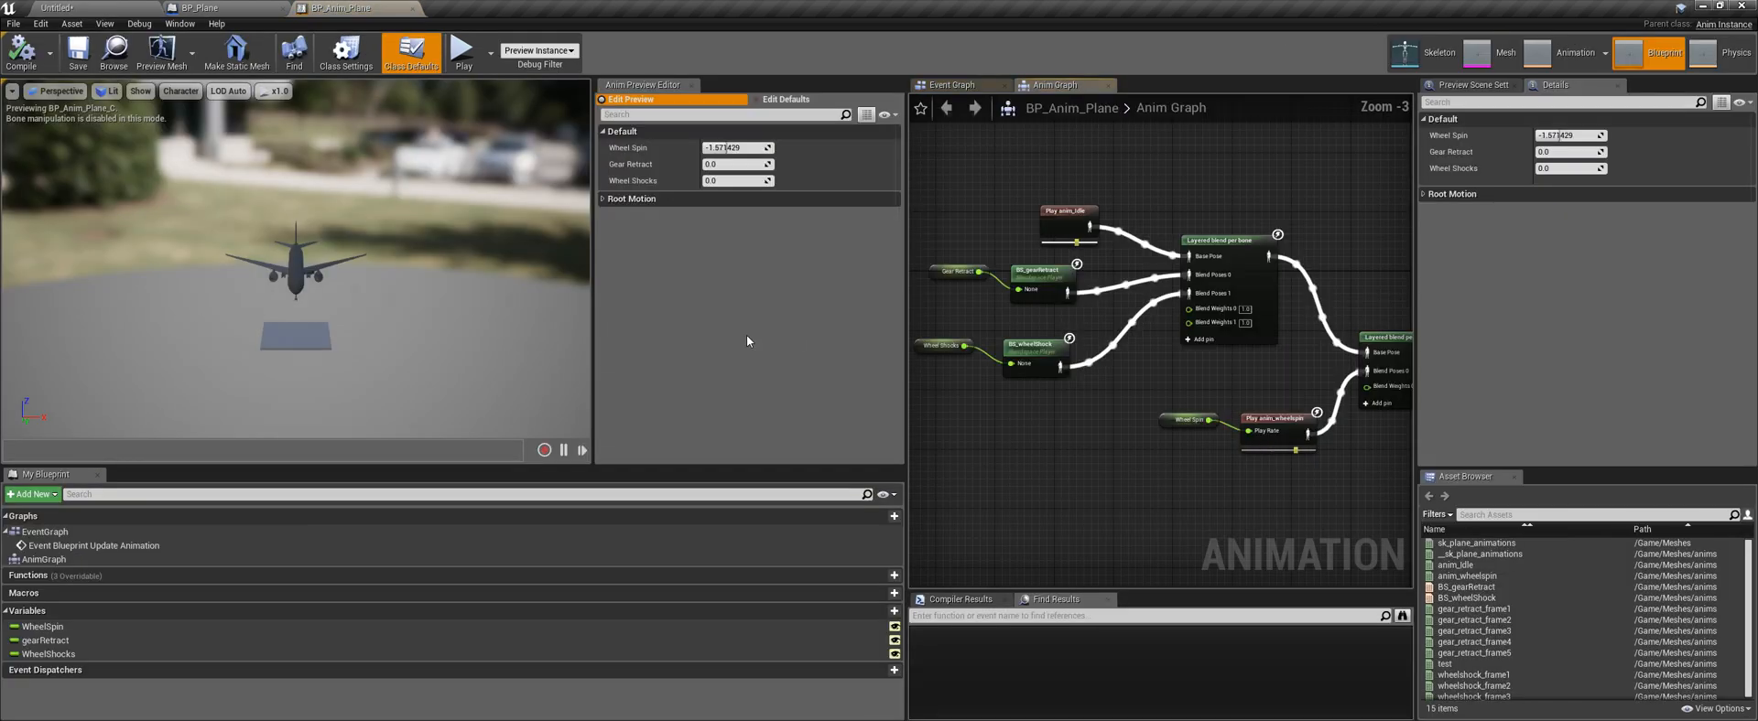
# Try adding a second BS_gearRetract blendspace player below the existing Anim Graph nodes, and delete it
pyautogui.click(1456, 587)
pyautogui.moveTo(1456, 587); pyautogui.dragTo(1053, 458)
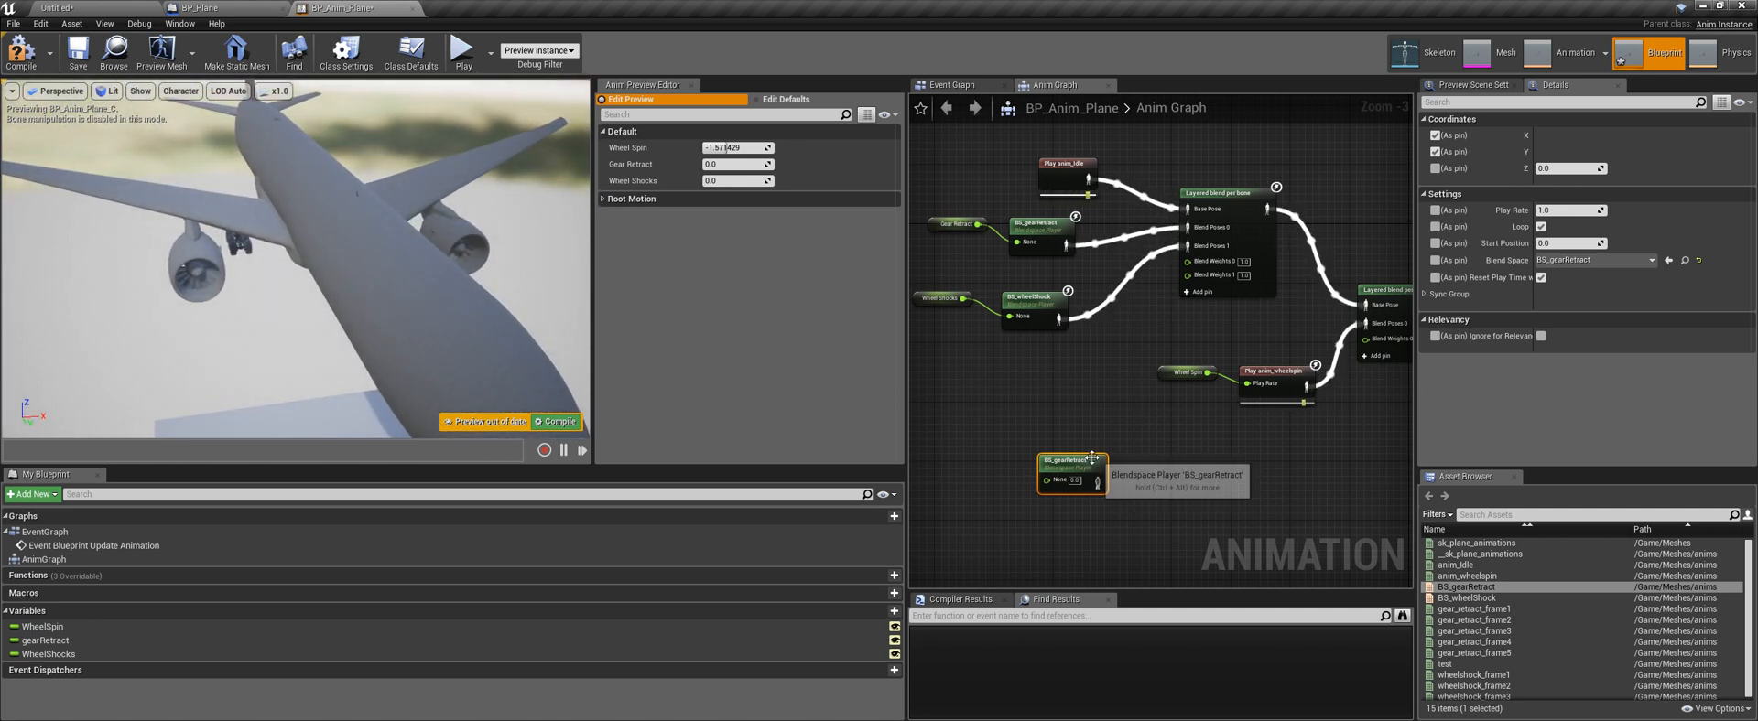
pyautogui.moveTo(1083, 463); pyautogui.dragTo(1081, 449)
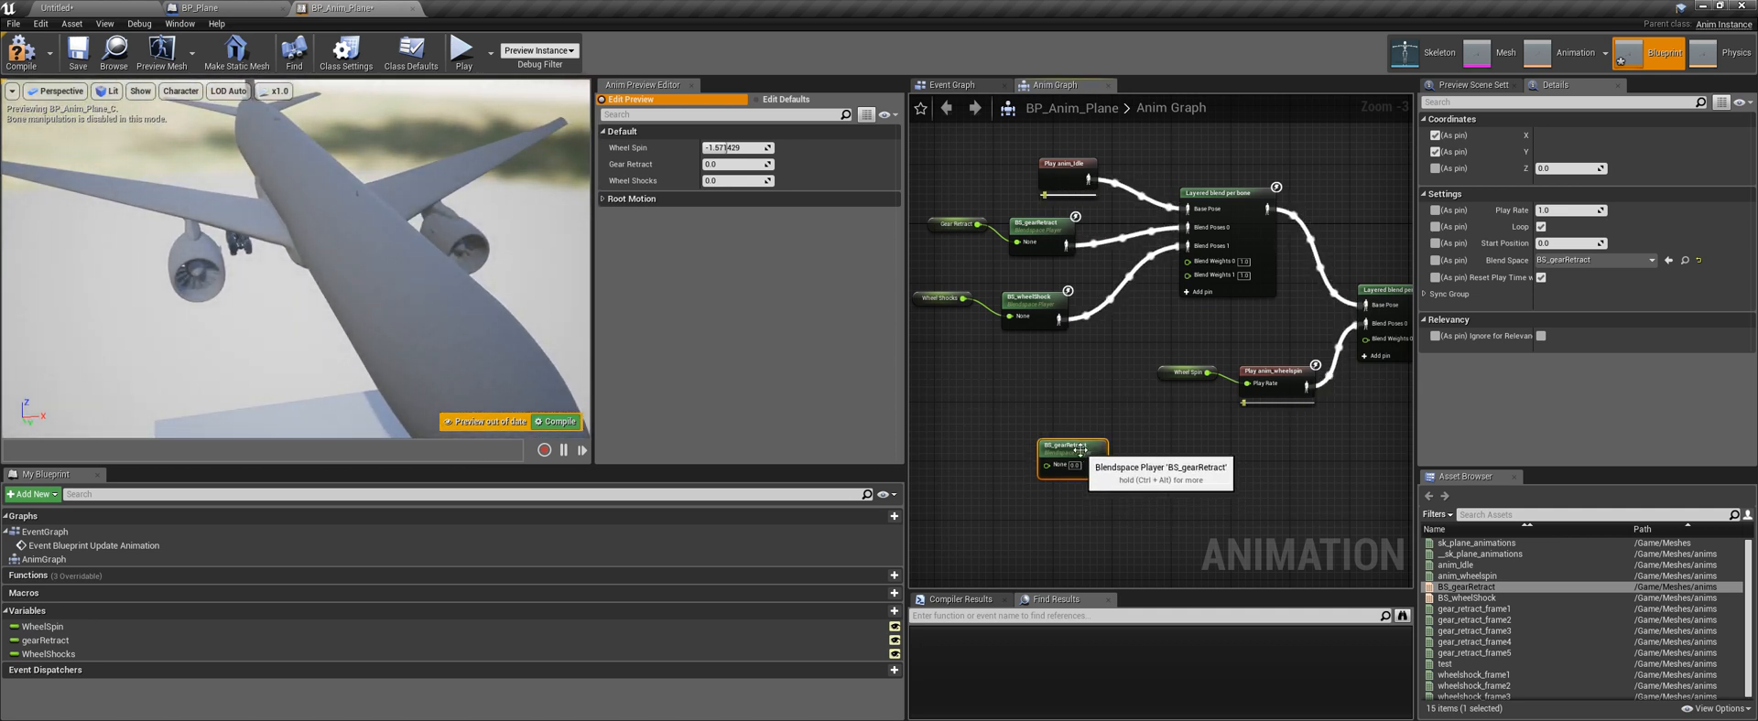
pyautogui.press('Delete')
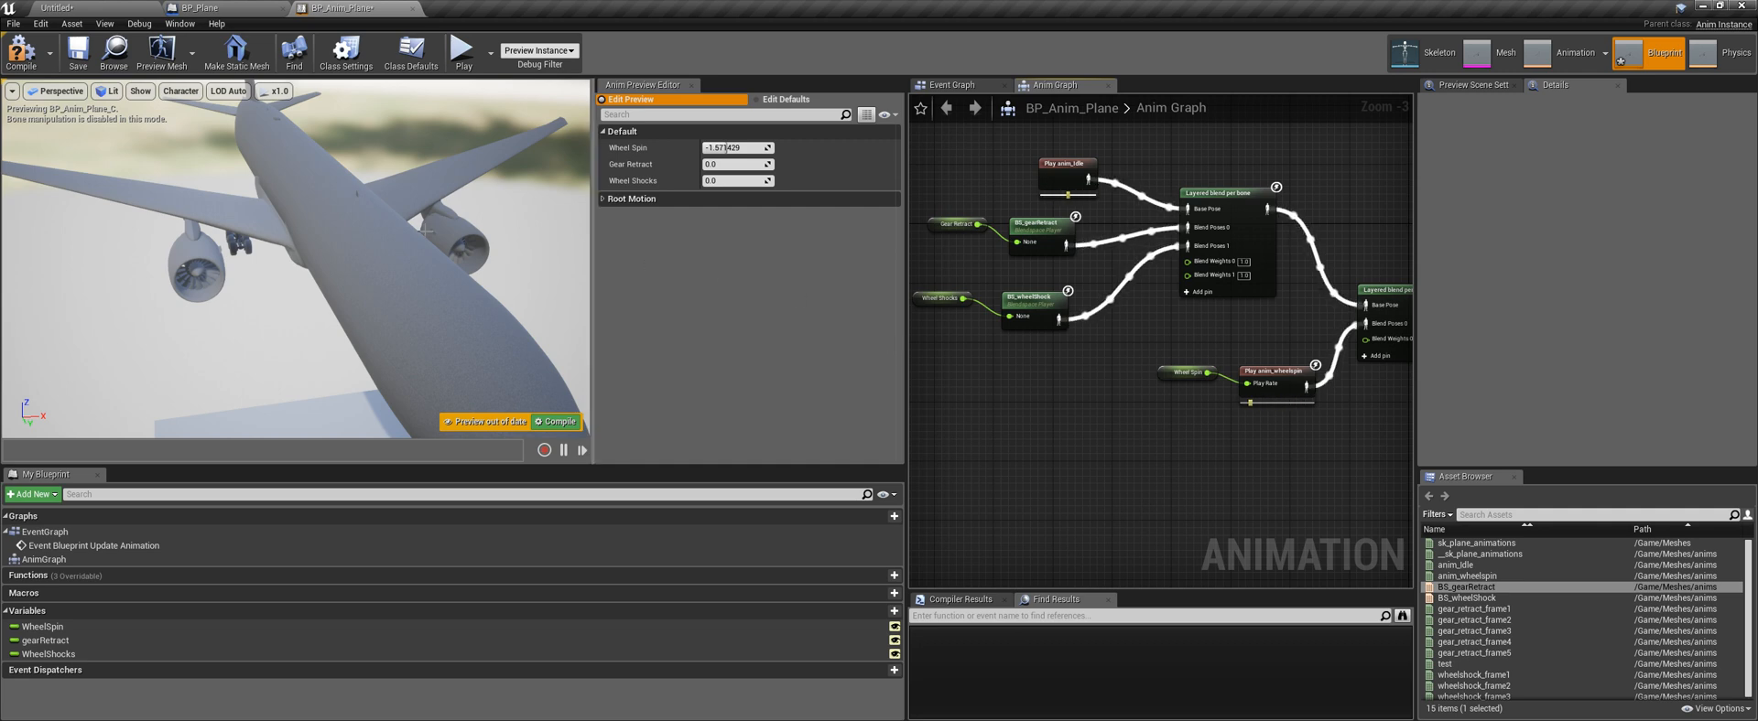
# Return to the level editor by way of BP_Plane's Event Graph
pyautogui.click(203, 8)
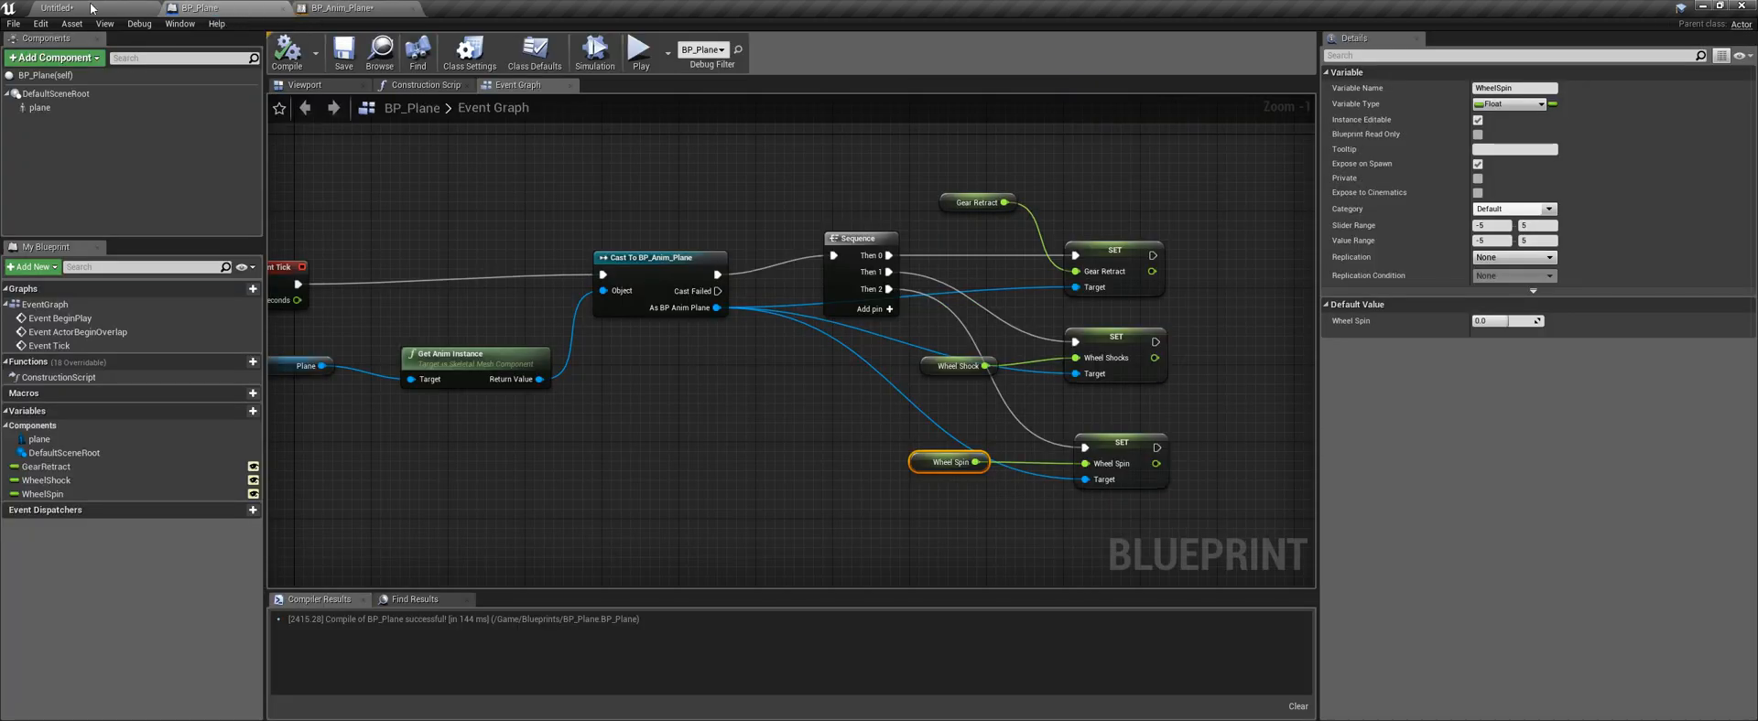
pyautogui.click(56, 7)
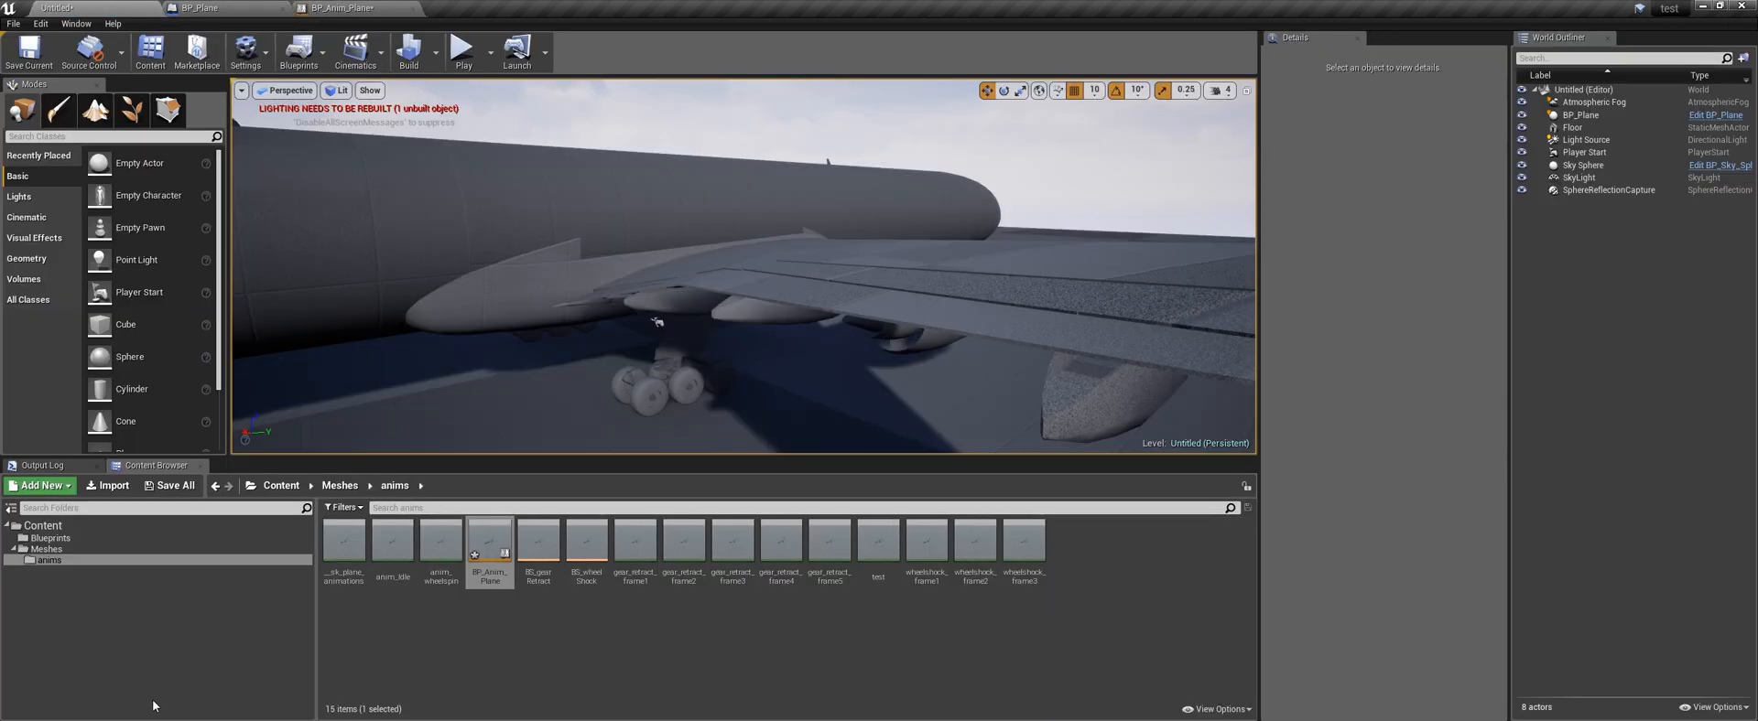